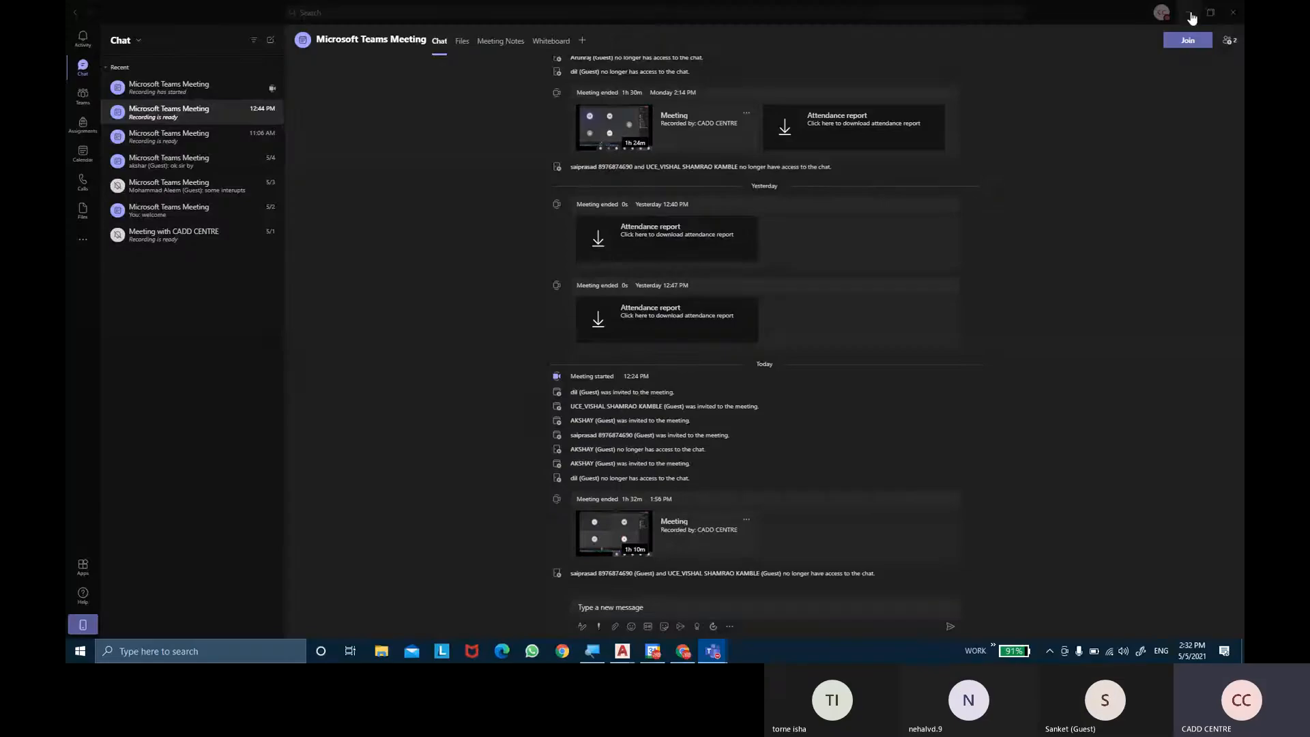
Clear the desktop by minimising Teams and closing the meeting launcher page and the calendar window
click(1190, 11)
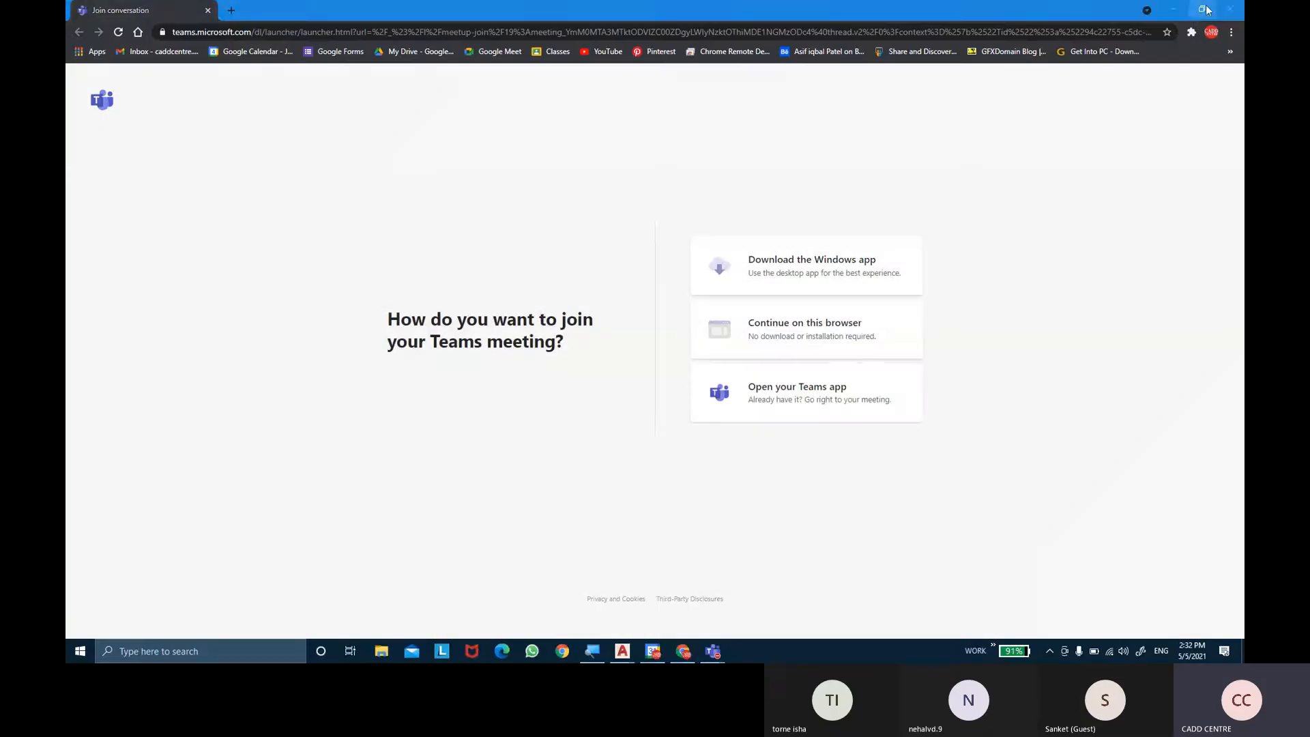
click(1231, 11)
click(1231, 11)
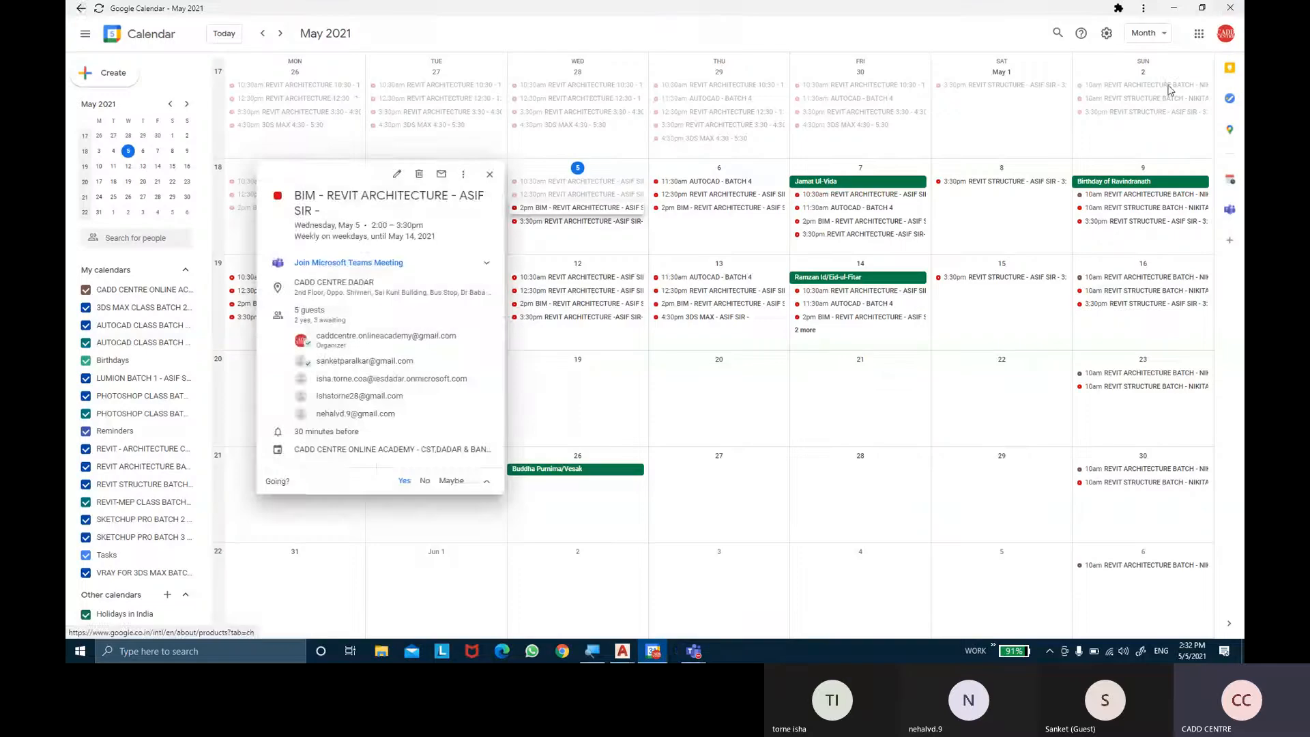
click(1230, 8)
right_click(470, 174)
click(485, 208)
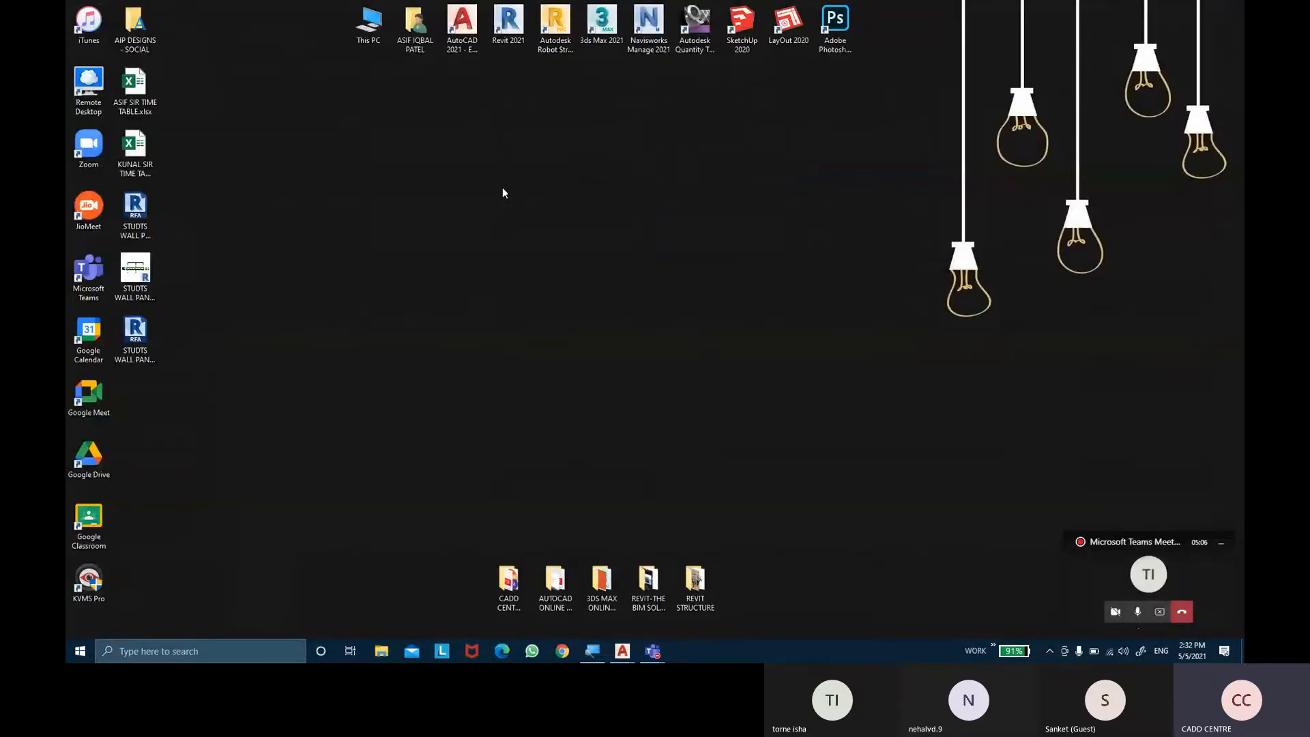
Launch Revit 2021 and open the recent model BIM CLASS
double_click(508, 20)
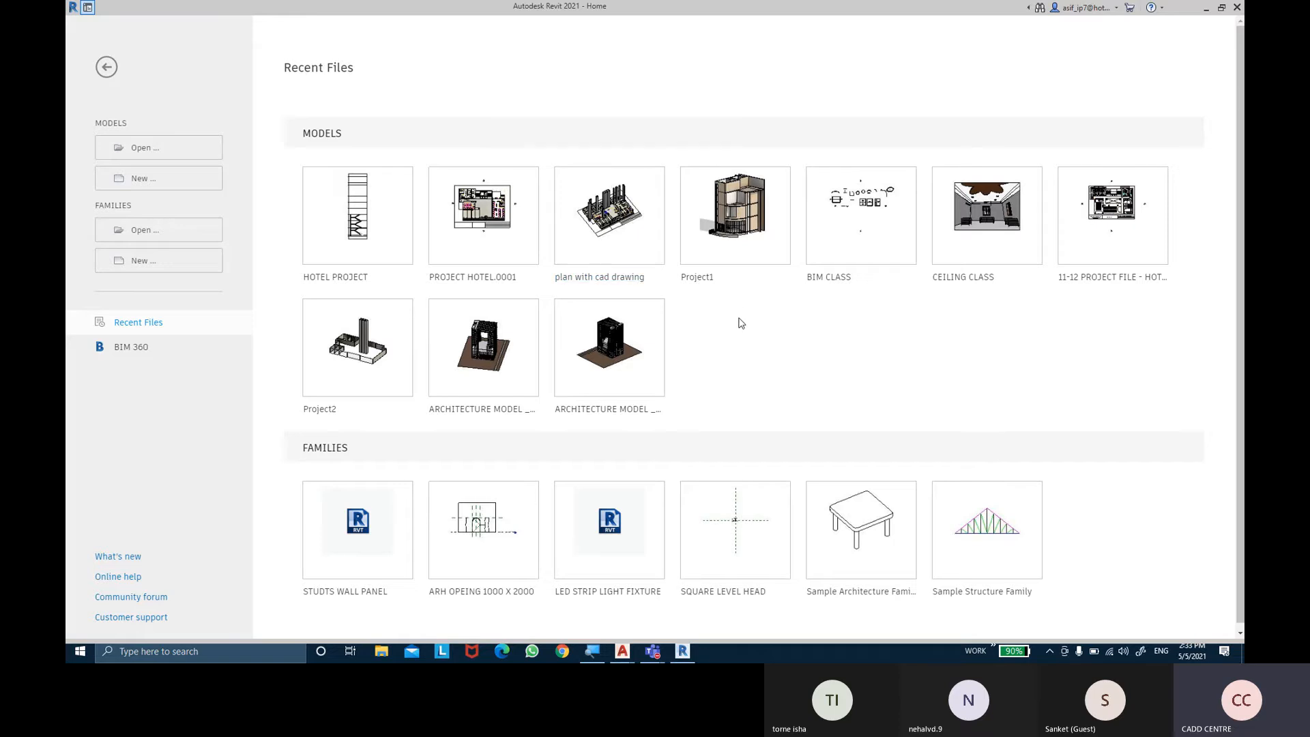
click(819, 280)
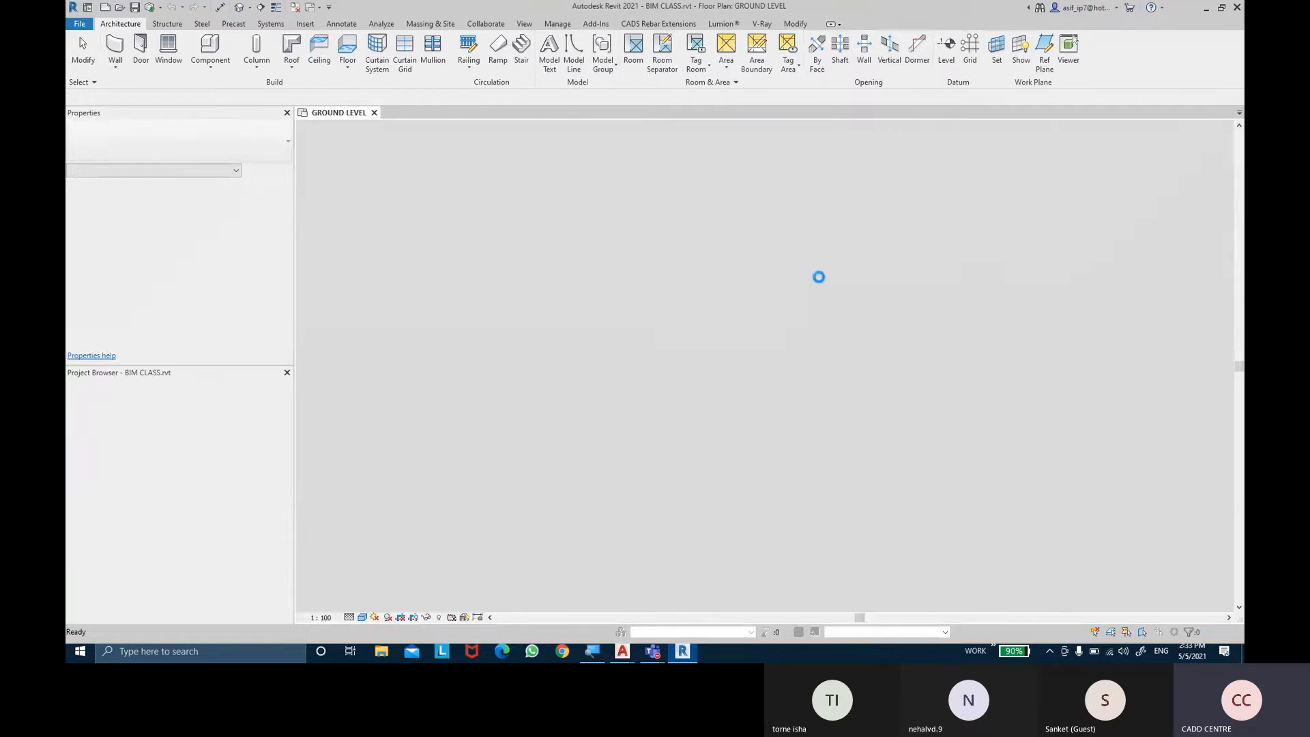
Examine the layer structure of the wall with the door in the GROUND LEVEL plan, leaving its assembly as it is
scroll(849, 329, up, 3)
middle_drag(849, 330, 812, 321)
middle_drag(445, 302, 709, 326)
scroll(675, 385, up, 5)
middle_drag(719, 376, 728, 309)
scroll(710, 418, up, 4)
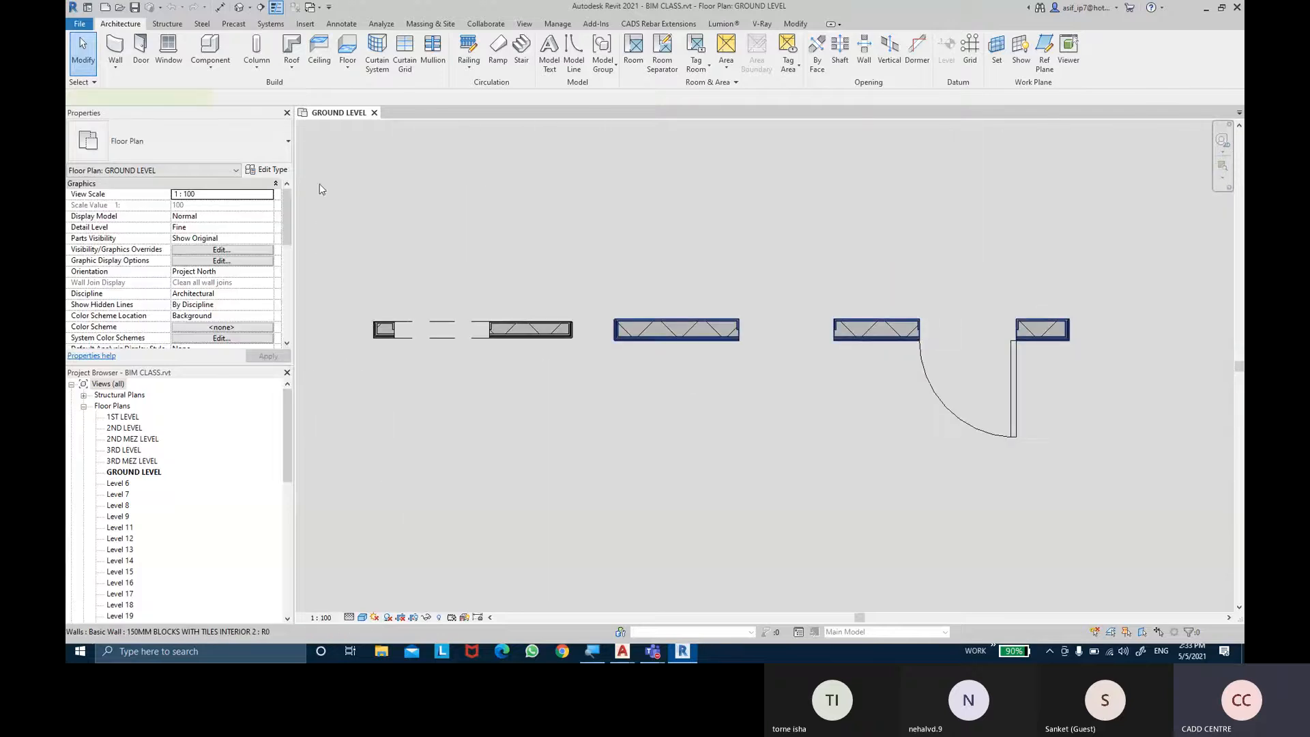
click(284, 170)
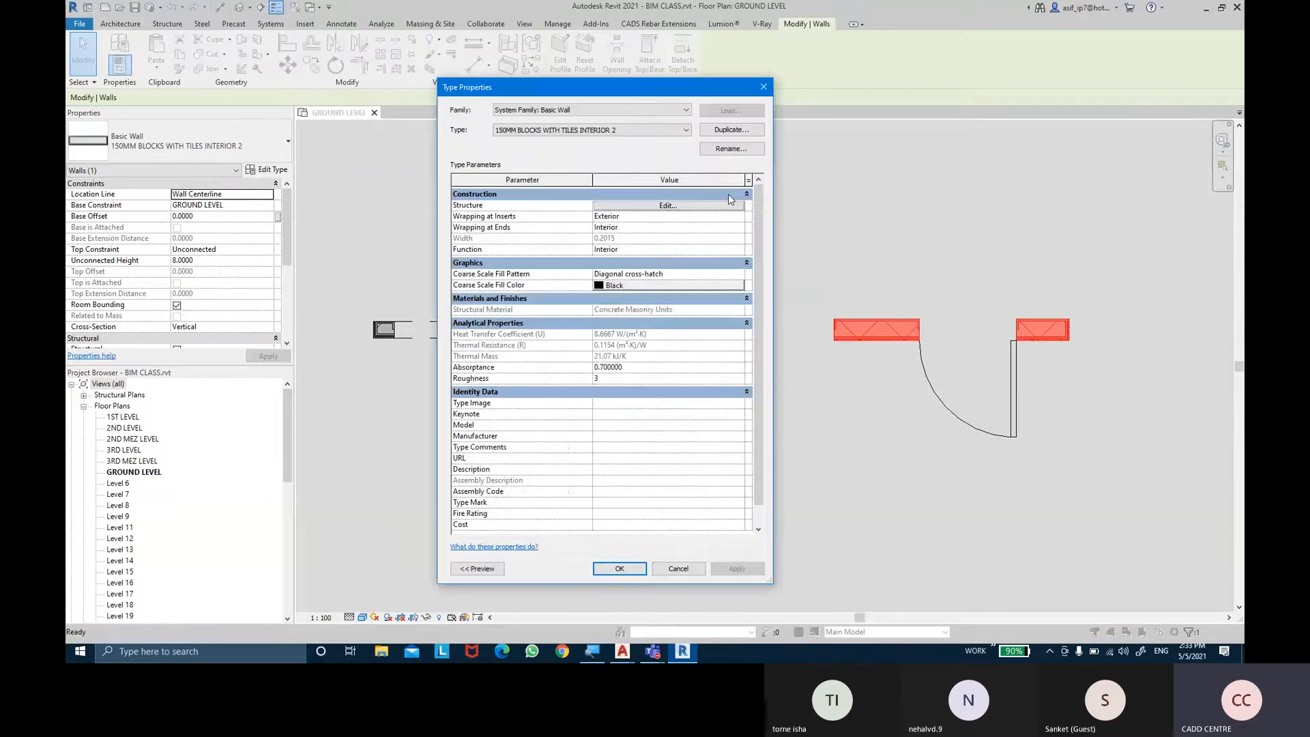
click(685, 213)
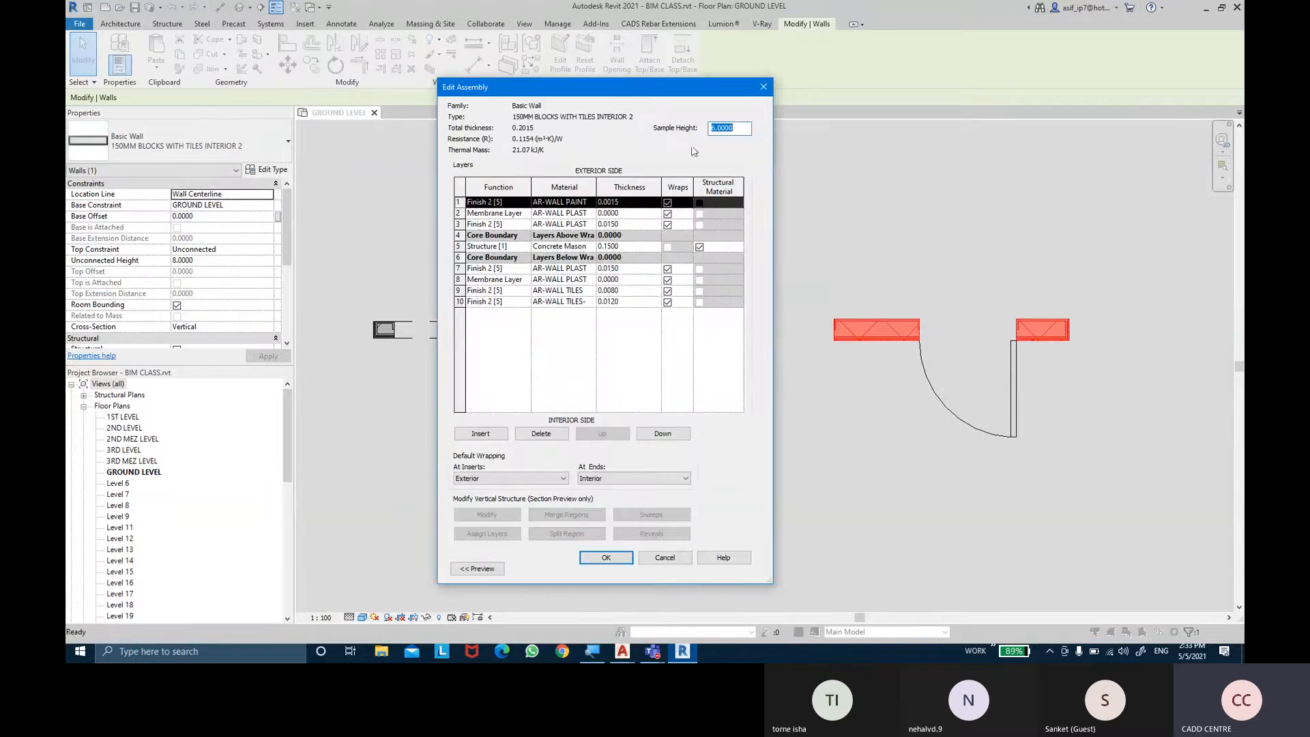
click(605, 558)
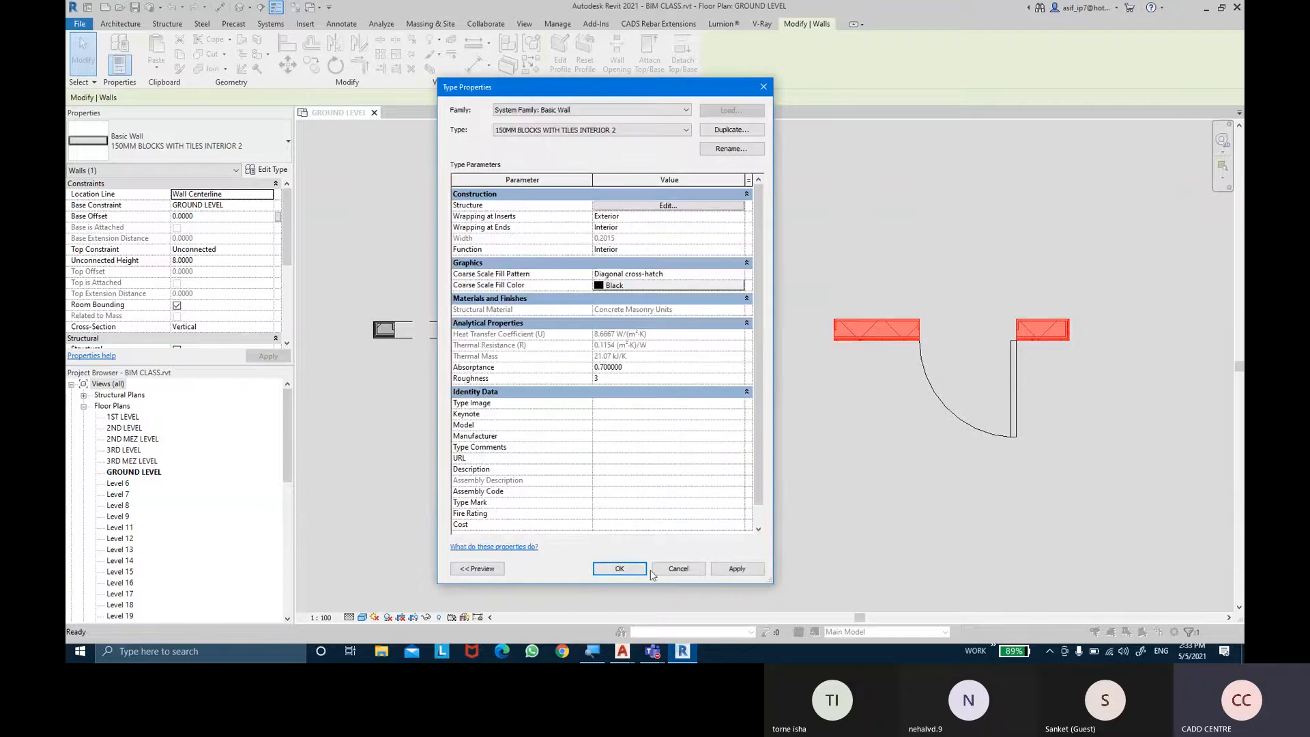
click(607, 568)
click(565, 461)
Compare the layer wrapping drawn at the wall's ends and door opening with the default wrapping settings in its assembly
middle_drag(437, 440, 545, 448)
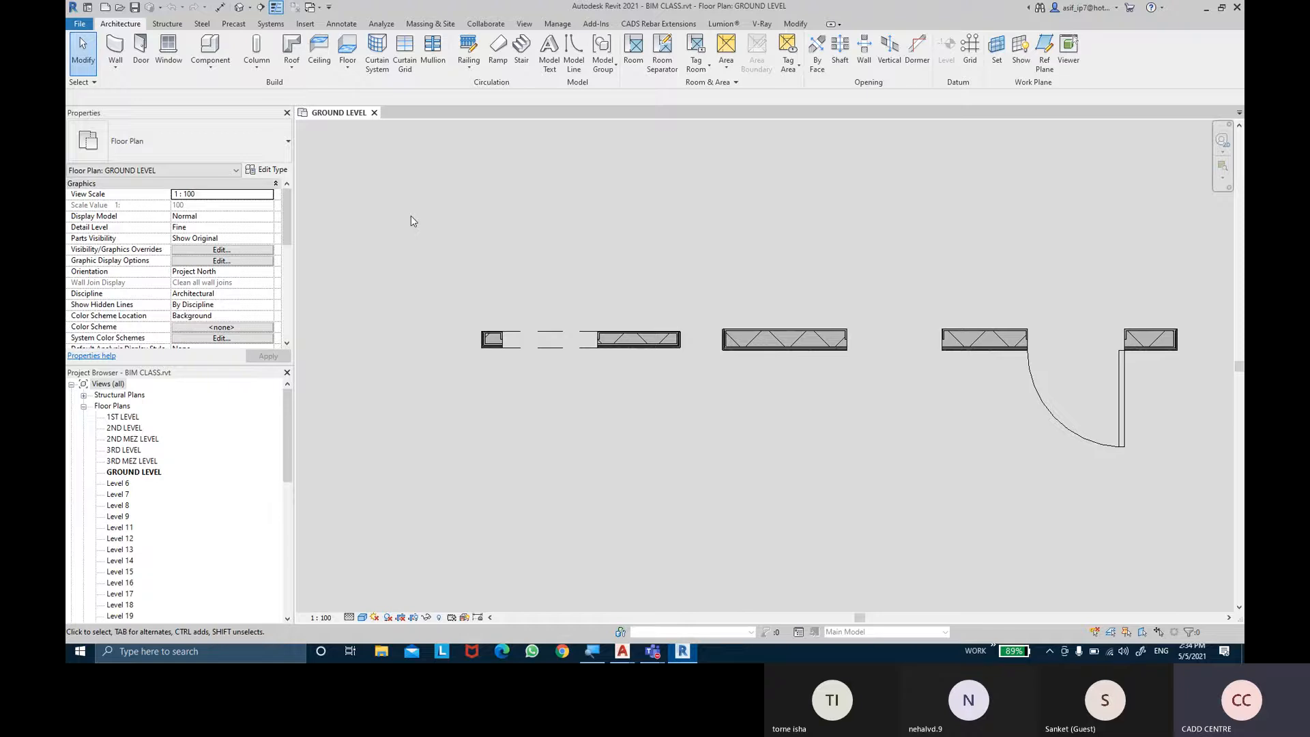
scroll(852, 229, up, 1)
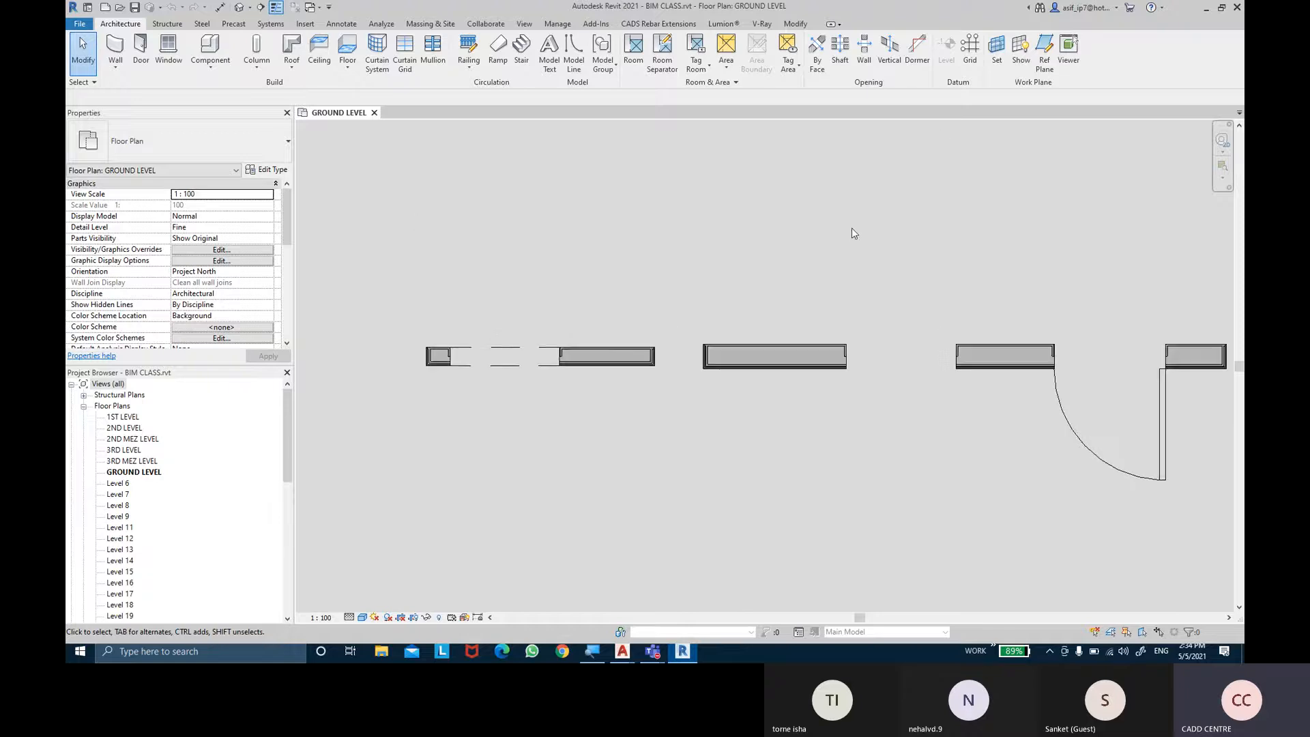
middle_drag(804, 272, 593, 219)
scroll(749, 247, up, 2)
scroll(573, 334, up, 1)
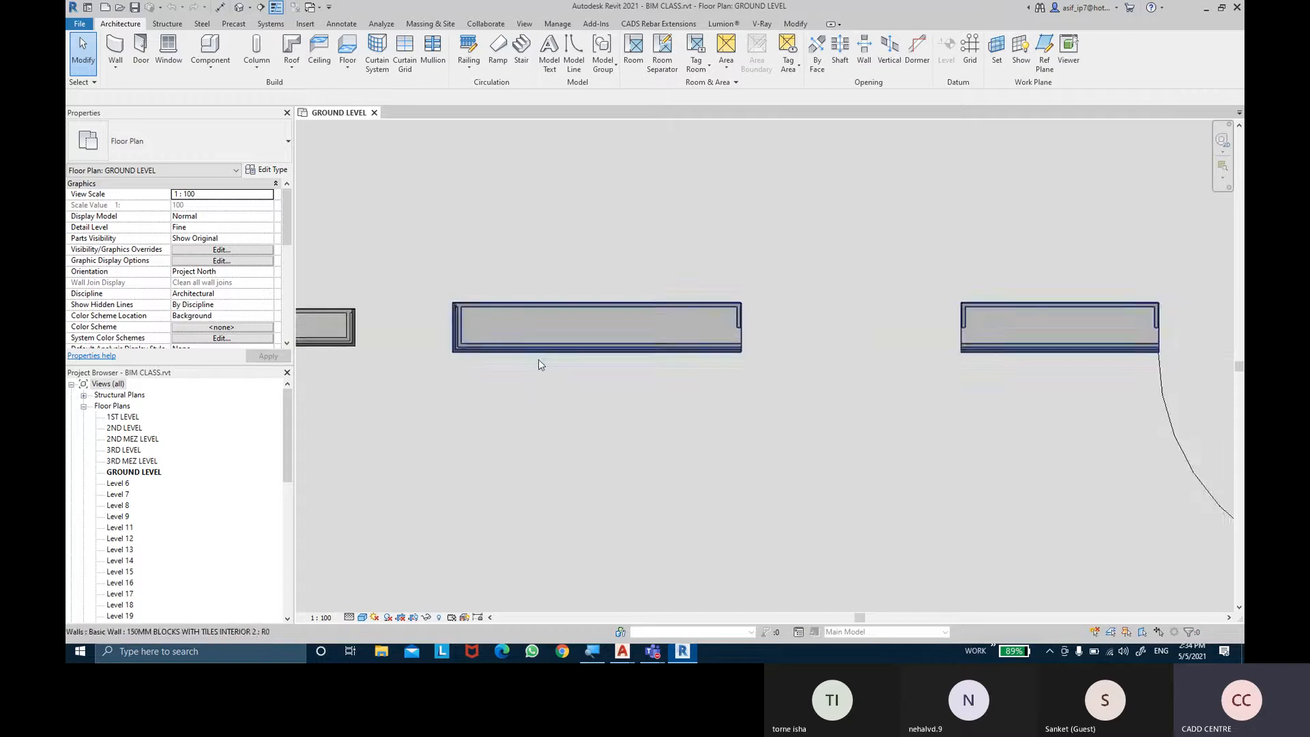
scroll(538, 363, up, 1)
click(539, 351)
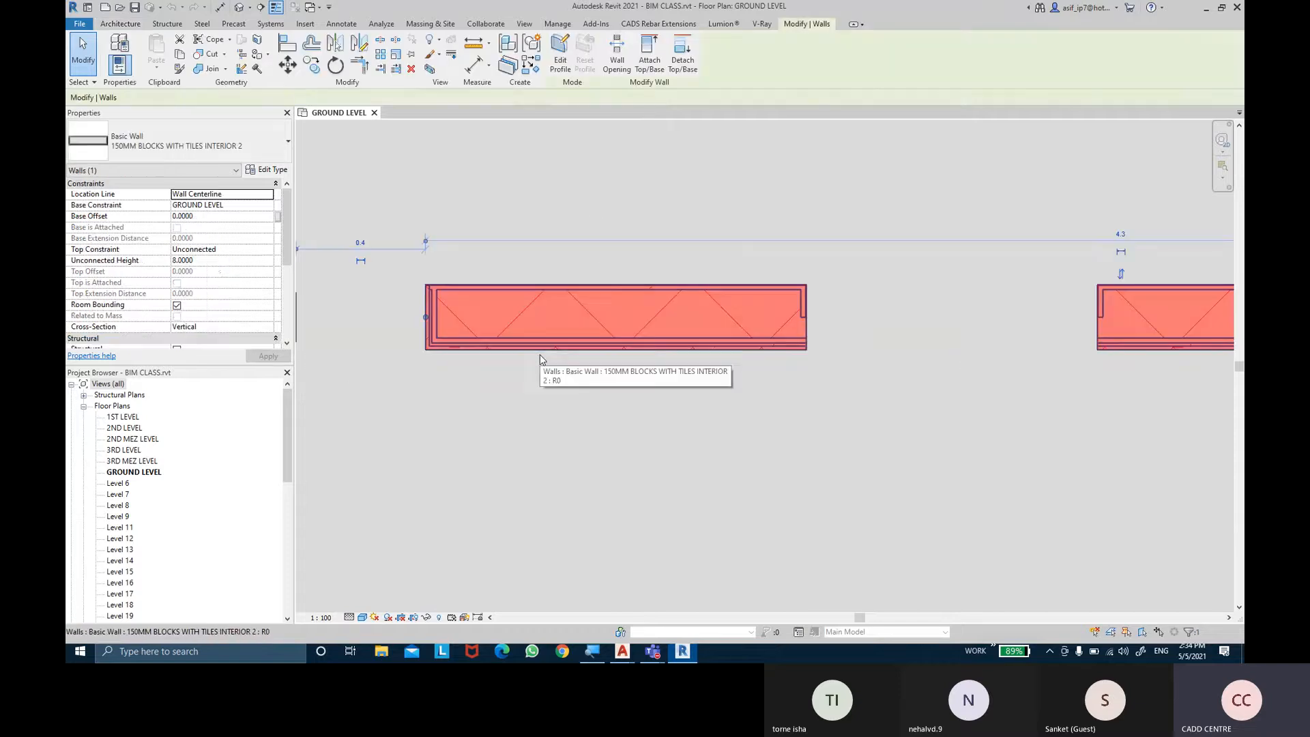
click(259, 170)
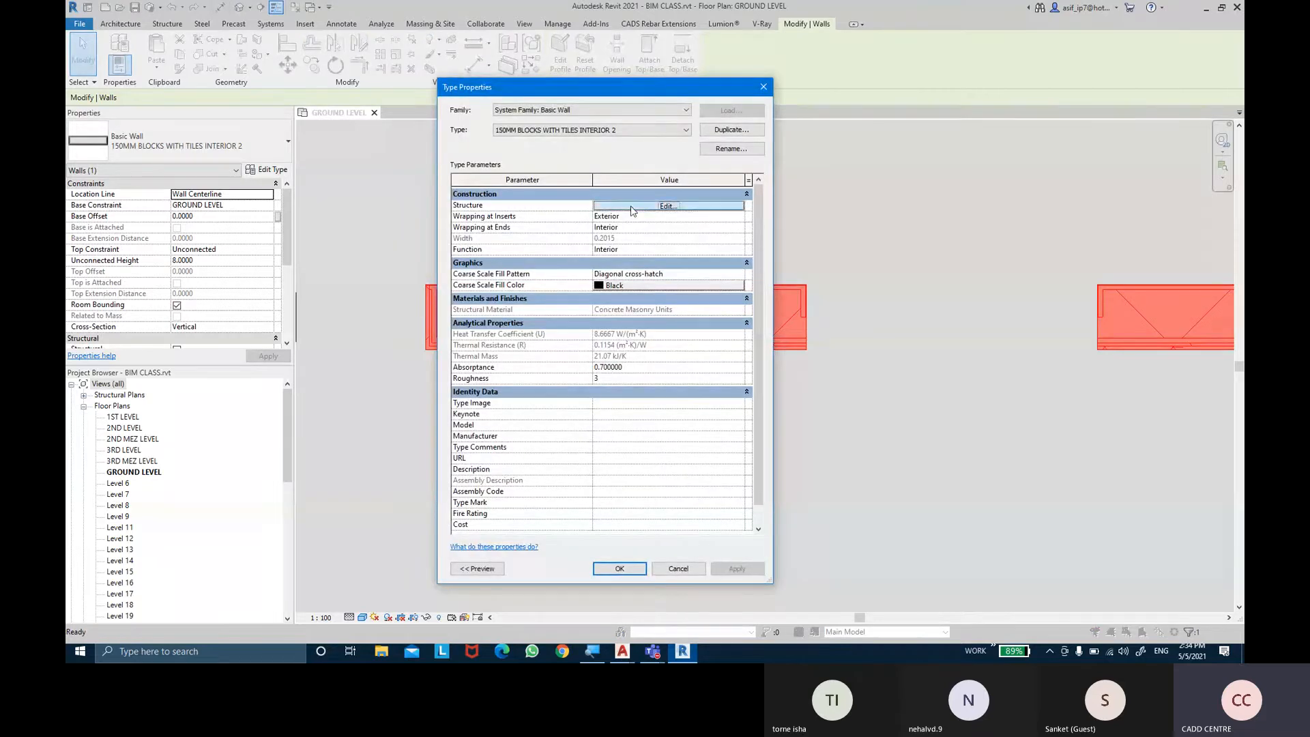
click(668, 206)
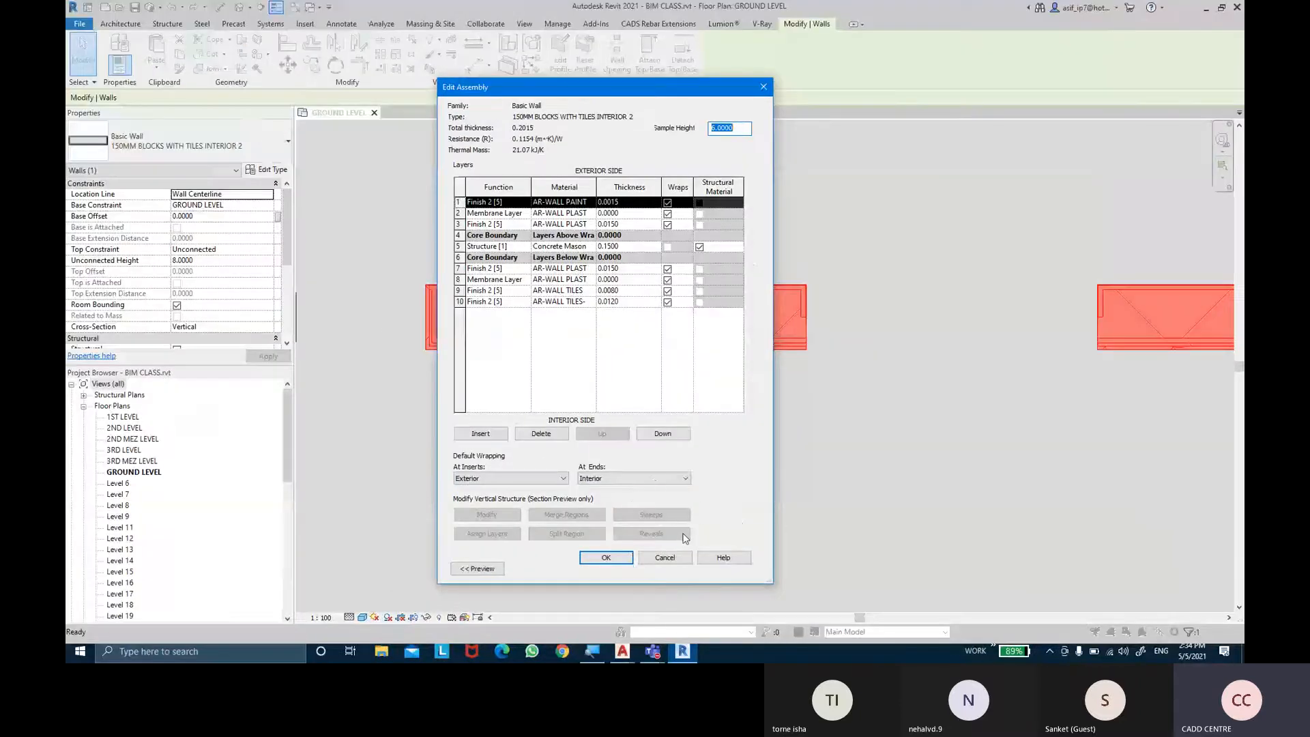
click(605, 557)
click(631, 572)
click(621, 500)
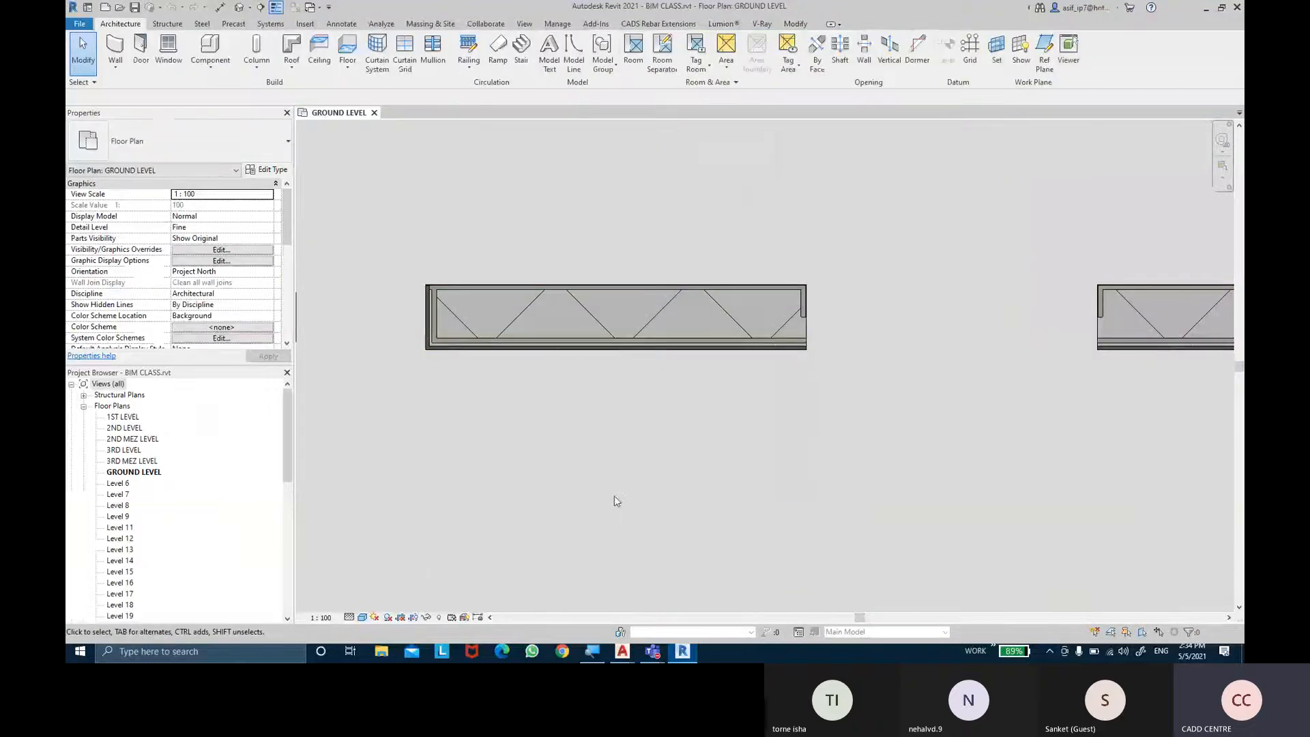
key(ctrl)
key(ctrl)
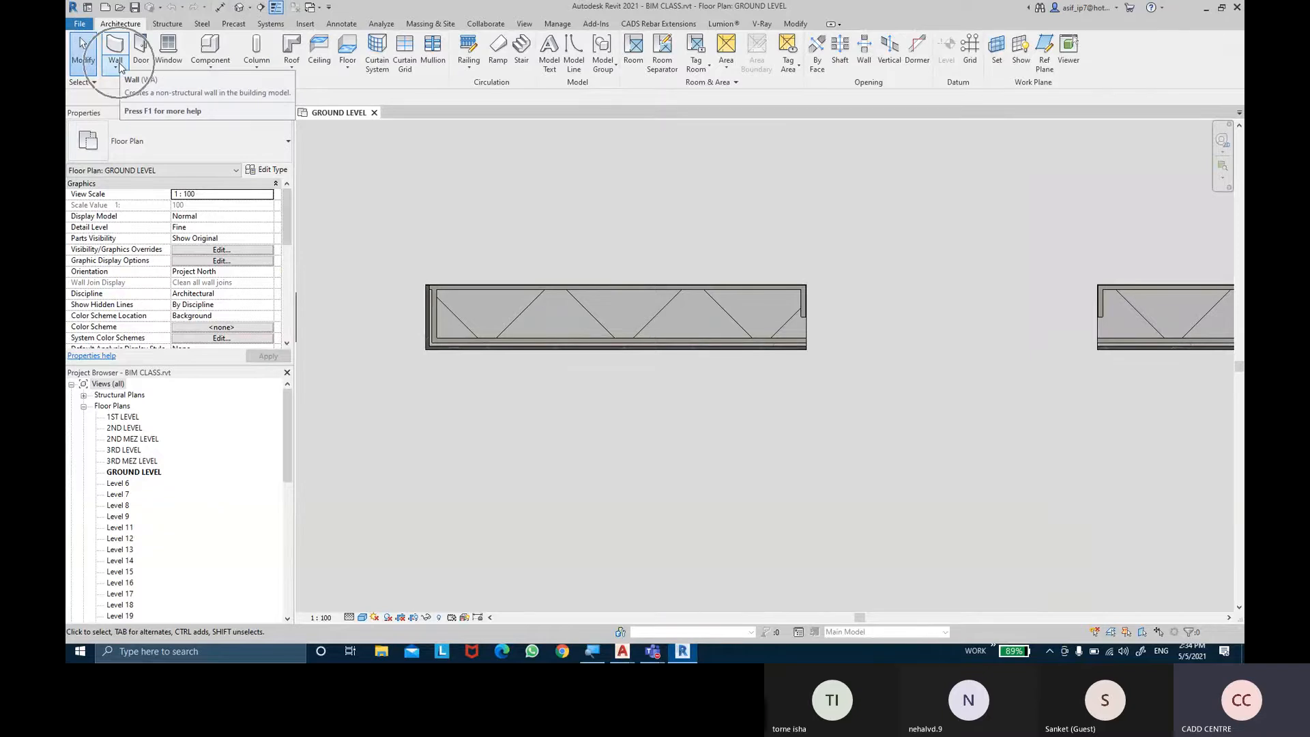
click(117, 66)
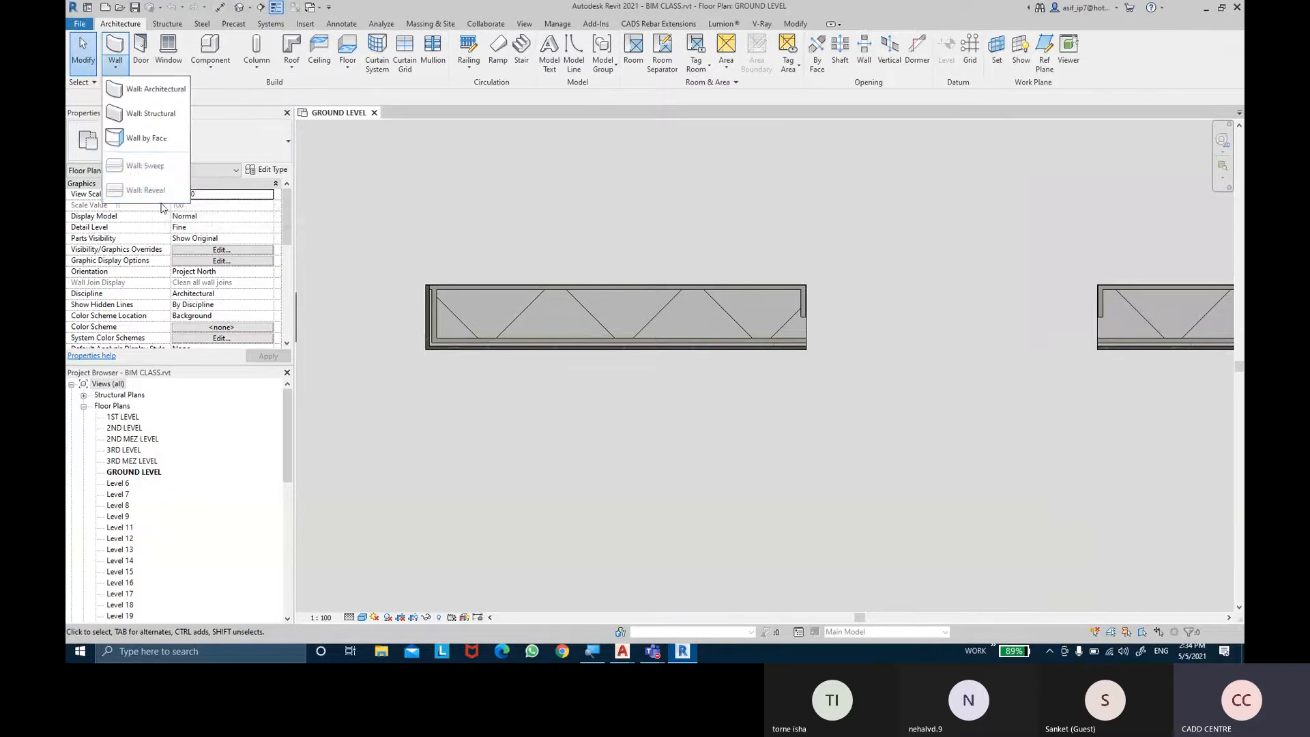
key(ctrl)
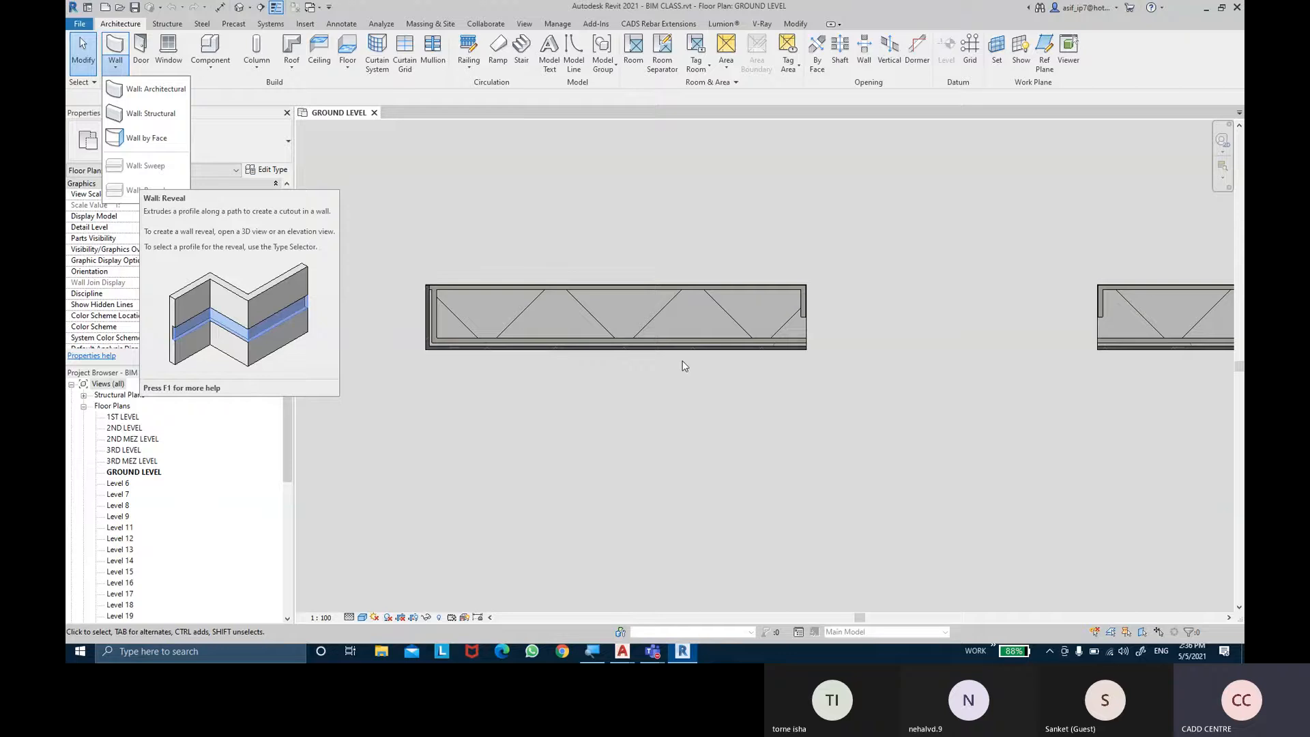
click(713, 266)
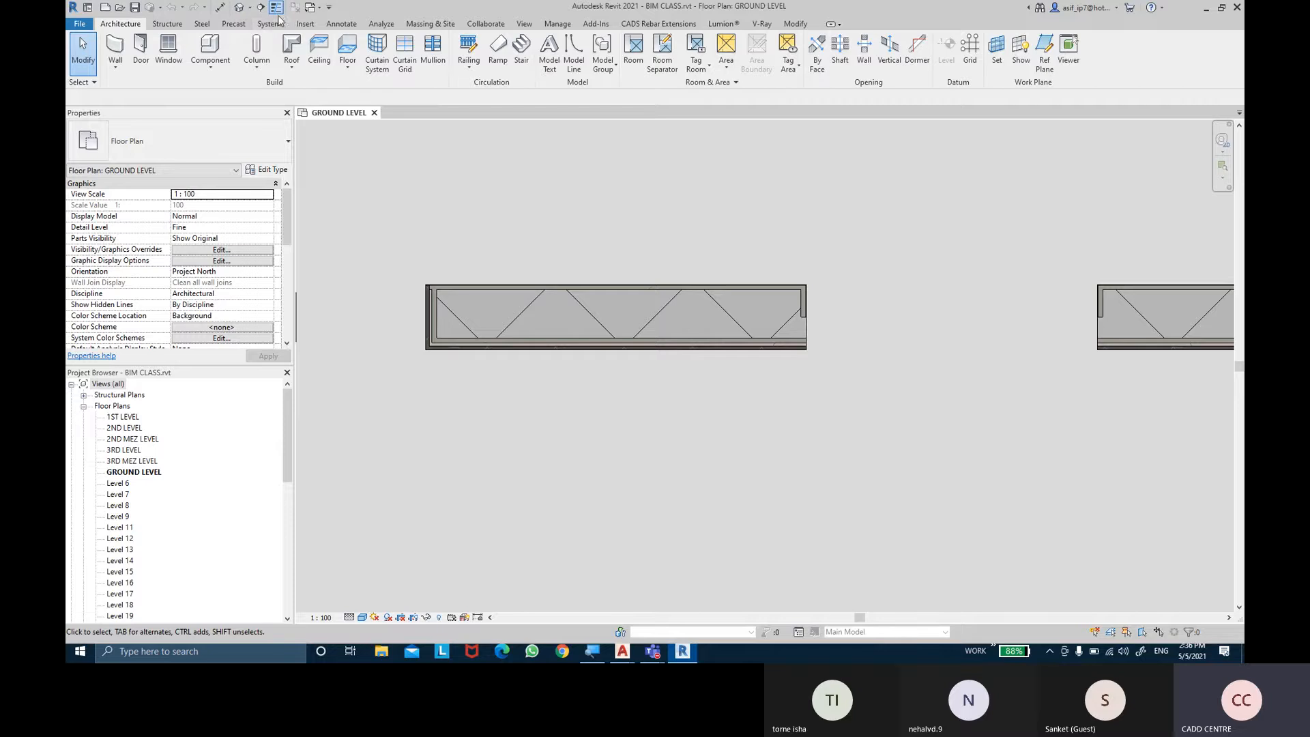
Open the default 3D view and place a horizontal wall reveal near the base of the straight yellow wall beside the elliptical wall
click(240, 8)
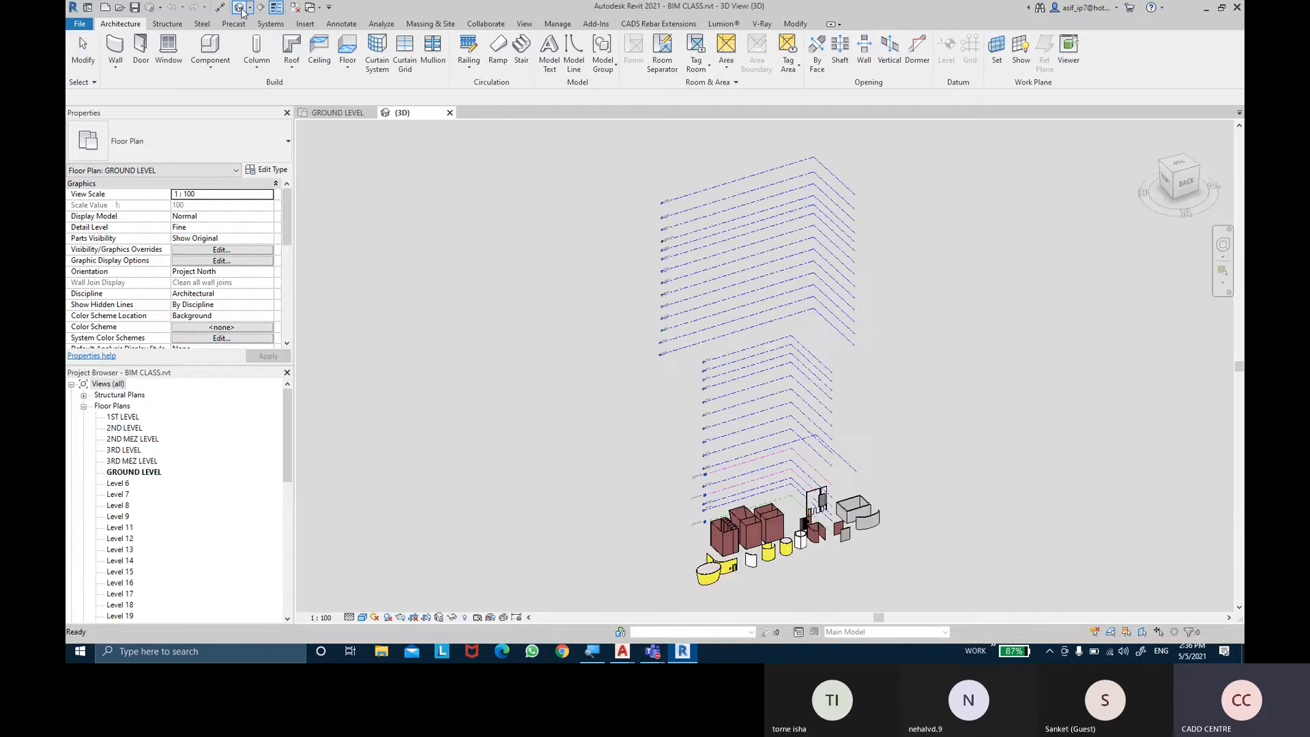
scroll(818, 468, up, 10)
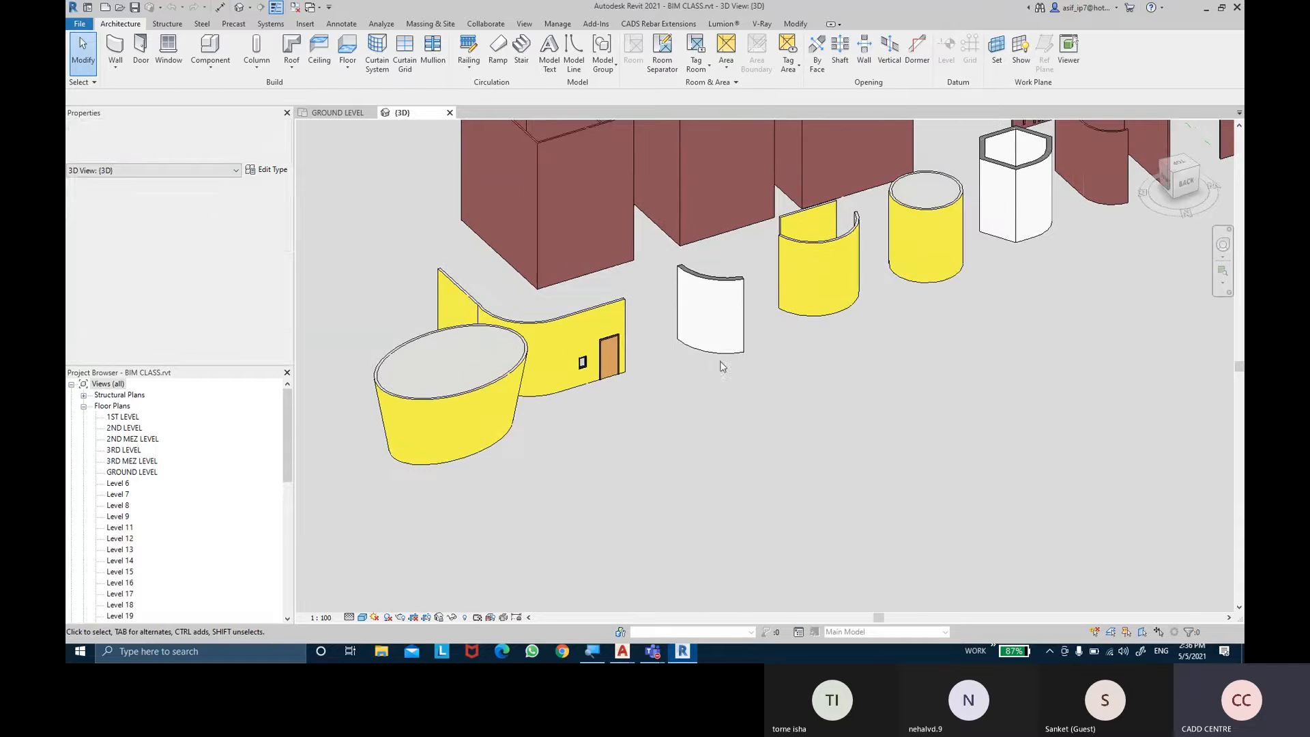
click(115, 66)
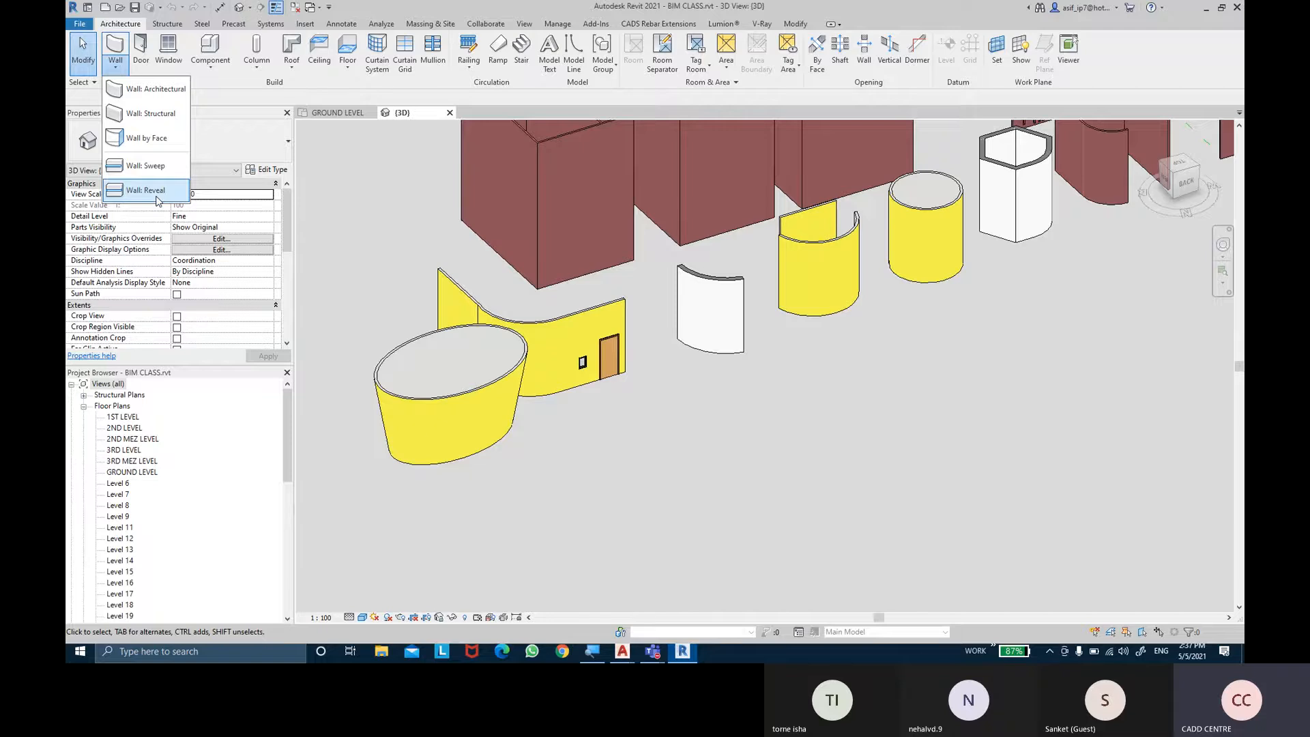
click(158, 191)
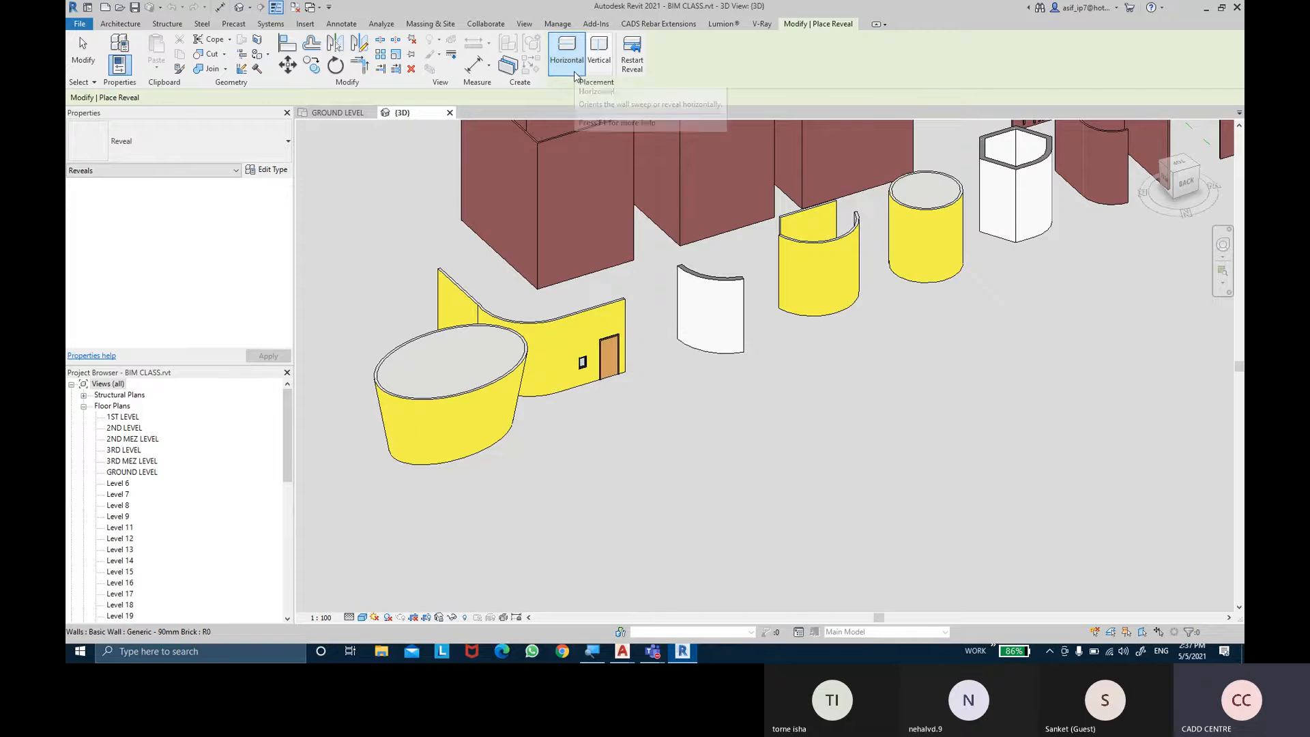
click(595, 69)
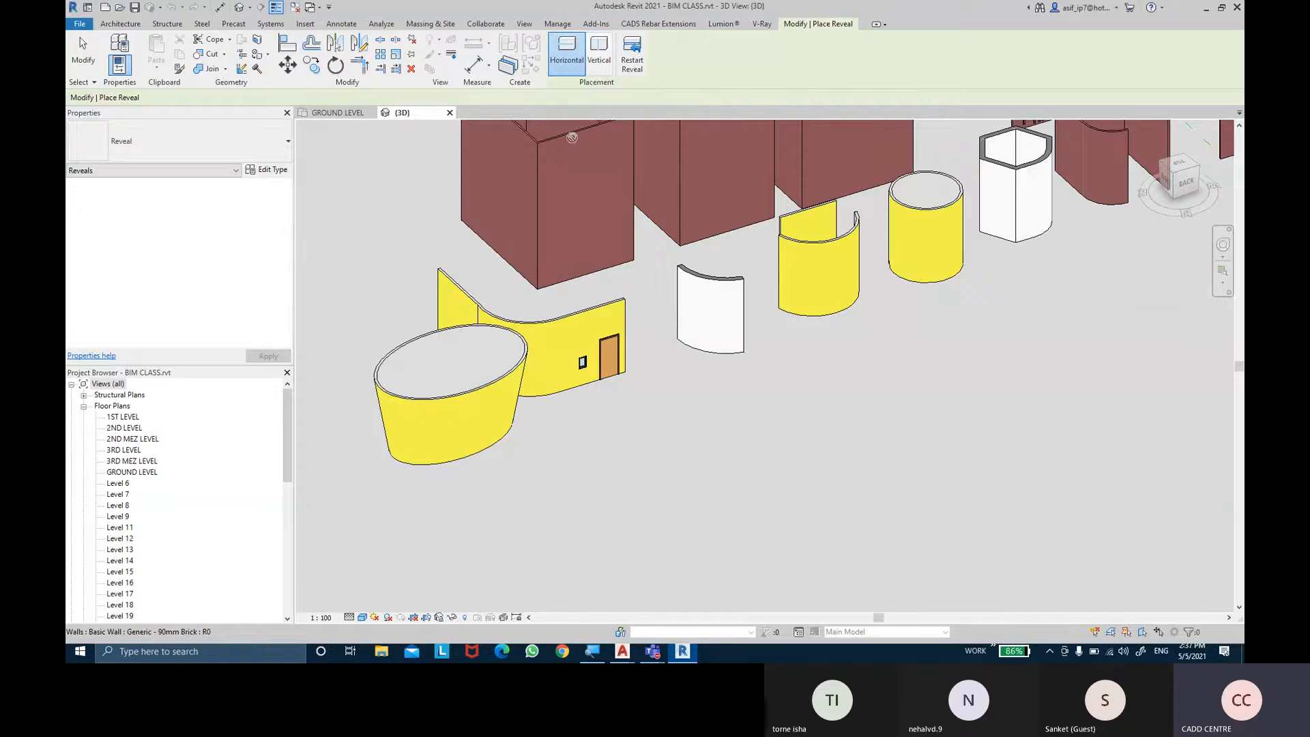
scroll(641, 361, up, 3)
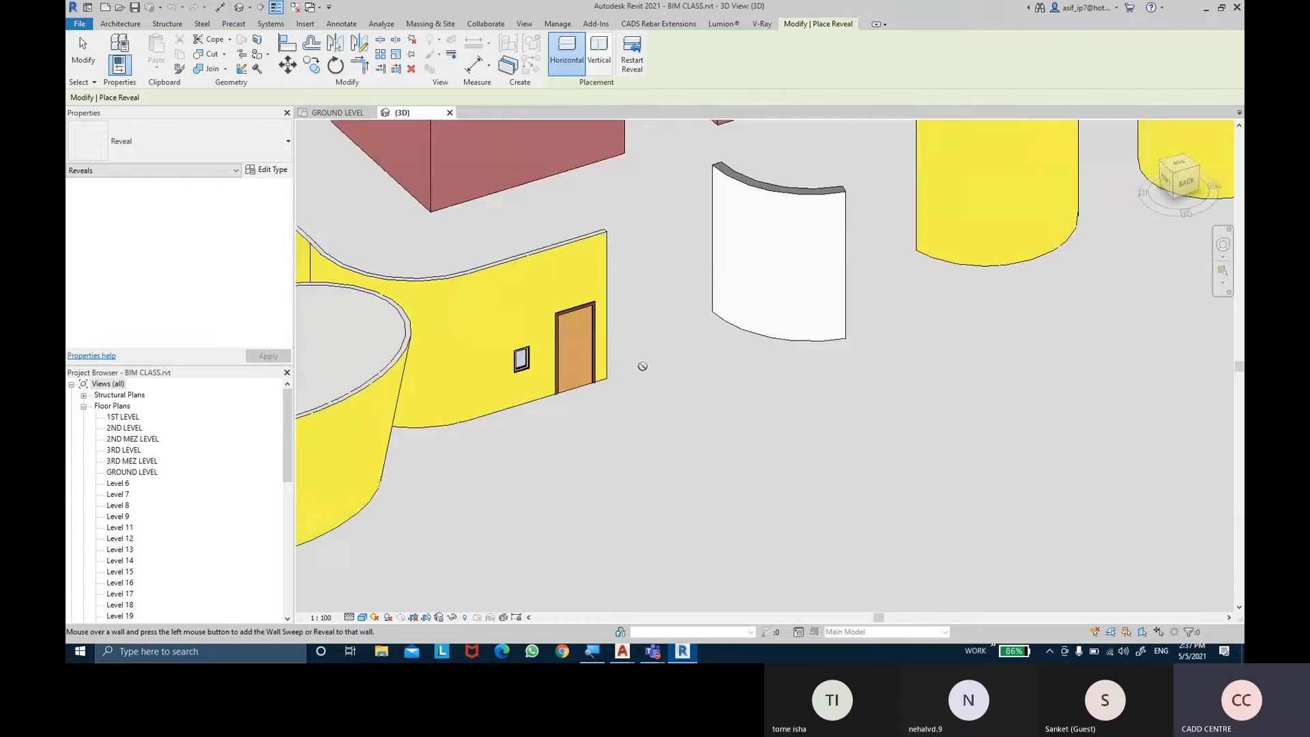
shift+middle_drag(658, 307, 669, 328)
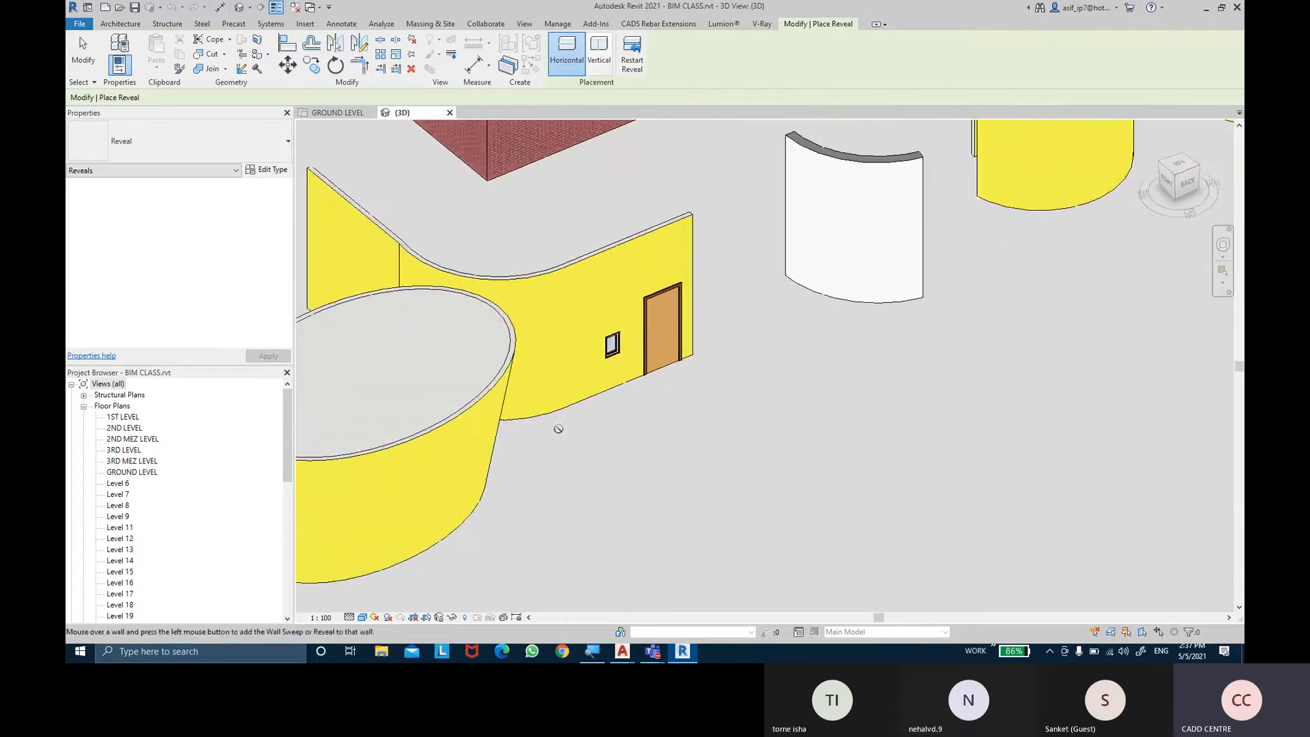
middle_drag(435, 512, 633, 382)
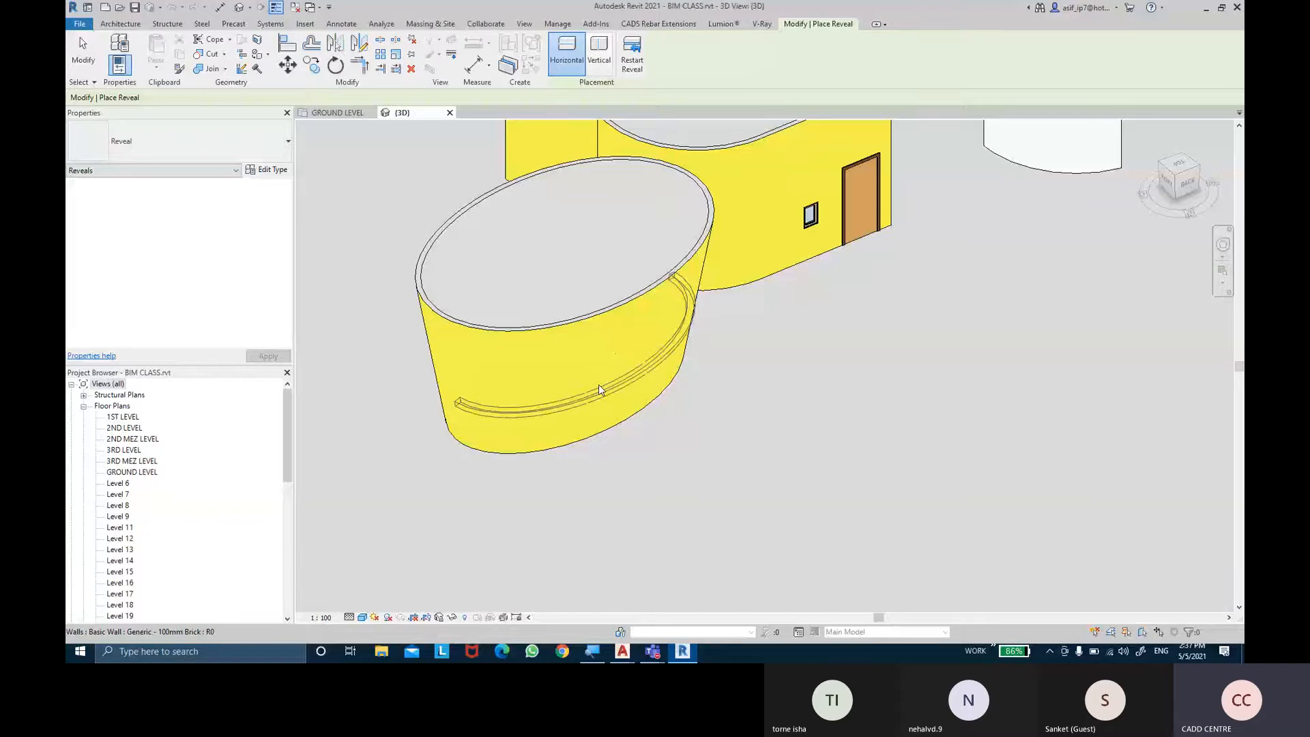
shift+middle_drag(707, 374, 882, 373)
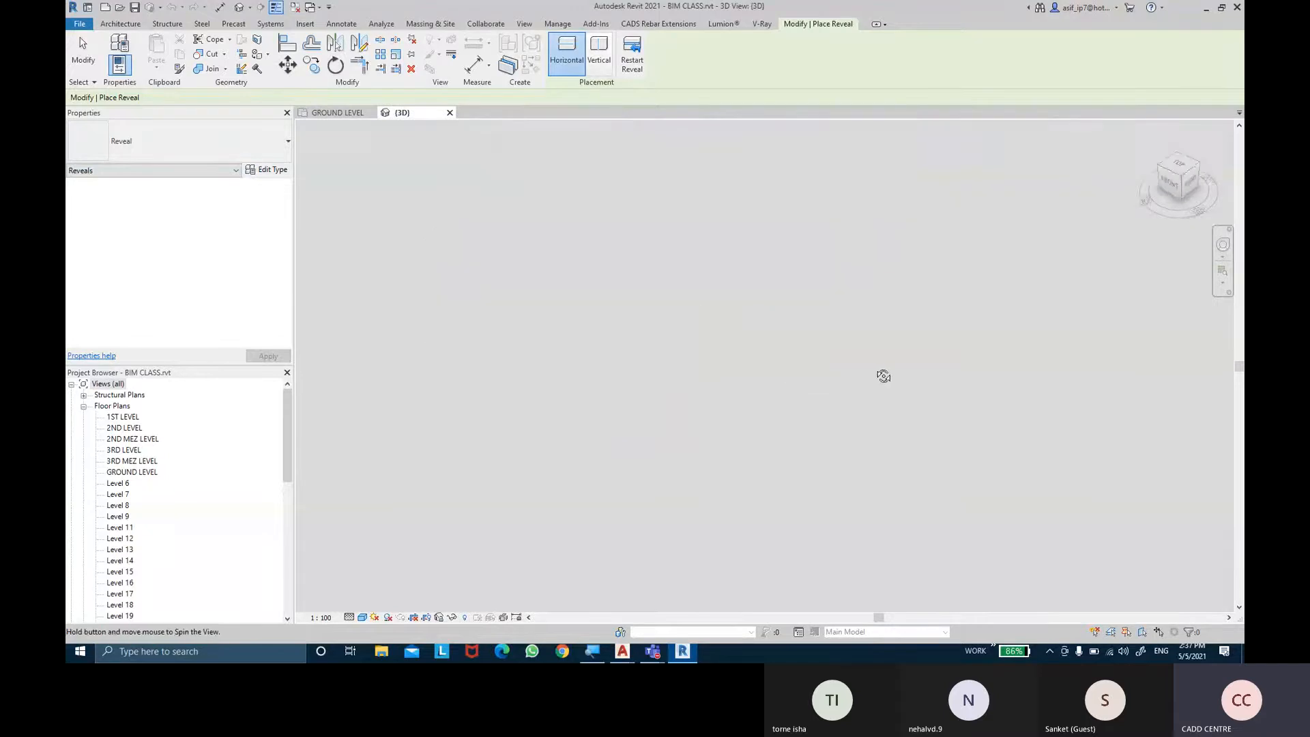
scroll(822, 364, down, 3)
middle_drag(736, 358, 230, 383)
scroll(769, 283, up, 2)
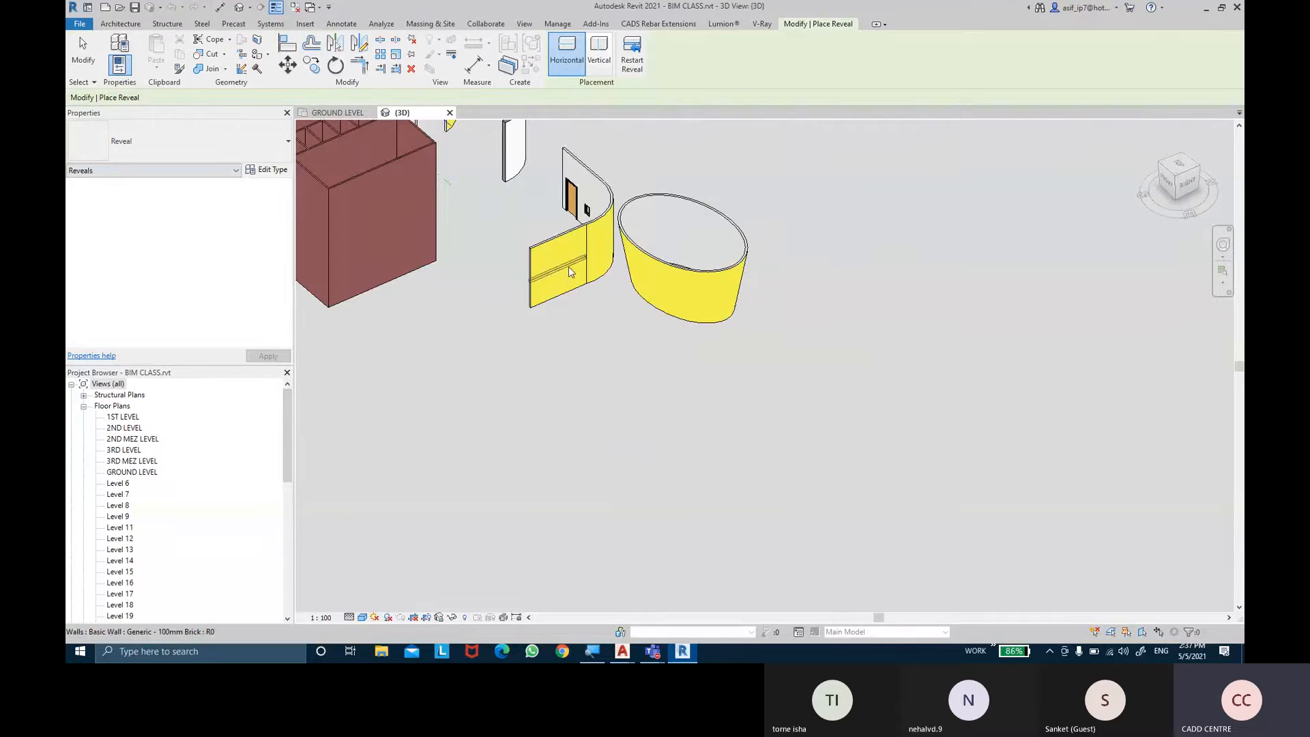
scroll(567, 266, up, 3)
scroll(567, 276, up, 4)
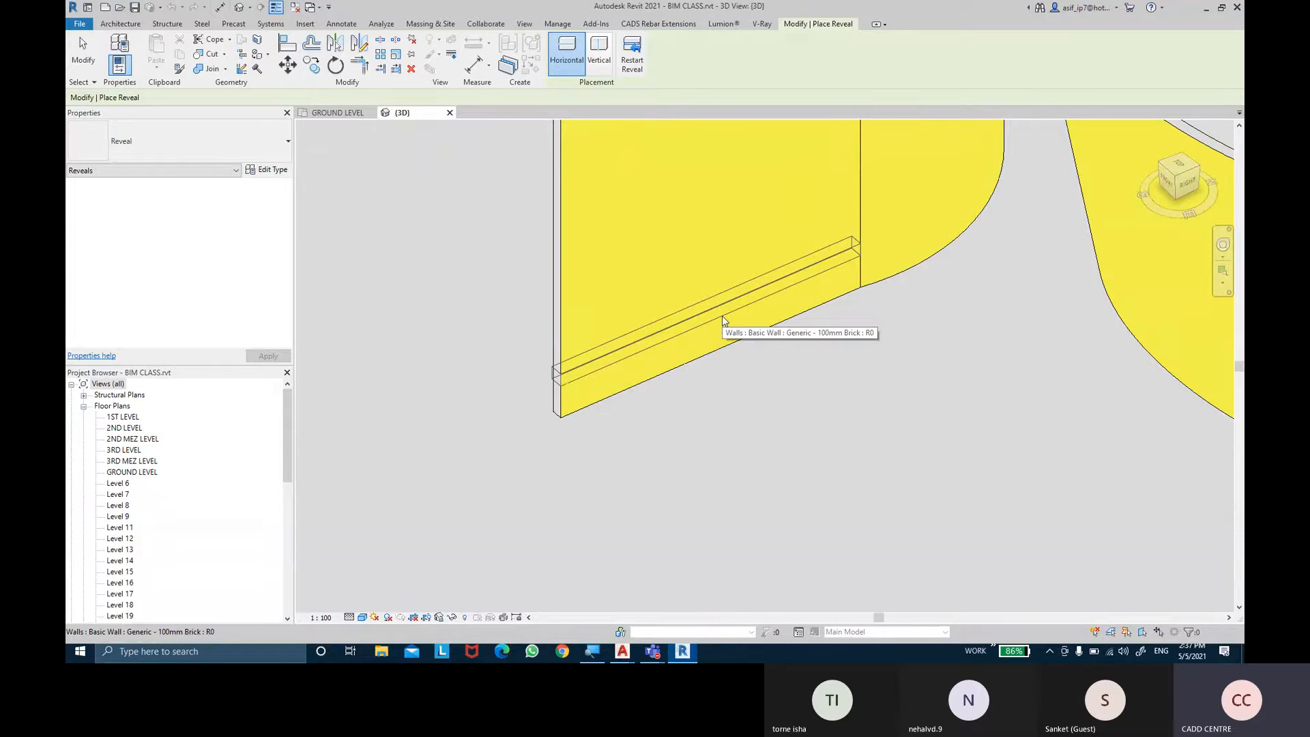
click(721, 315)
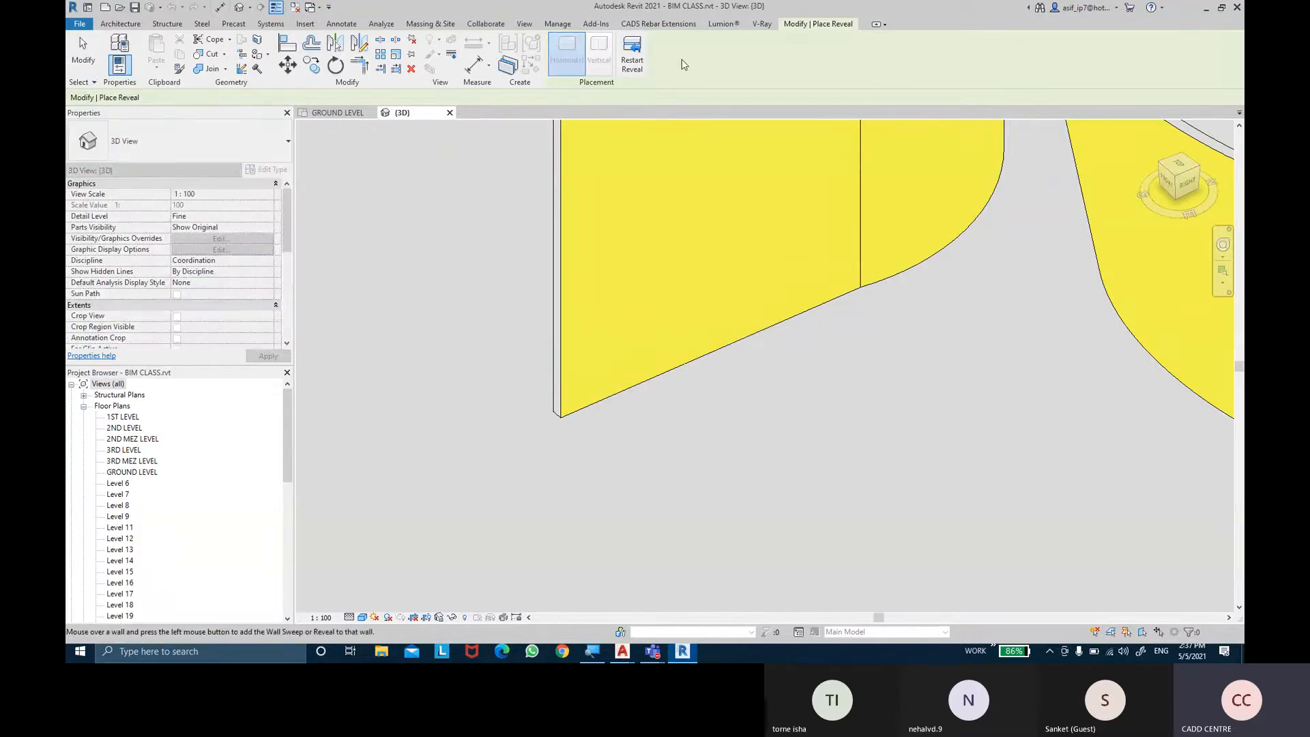
Restart the reveal and place a second horizontal one on the straight yellow wall, a short distance above the first
click(636, 60)
middle_drag(625, 268, 629, 329)
scroll(651, 336, down, 1)
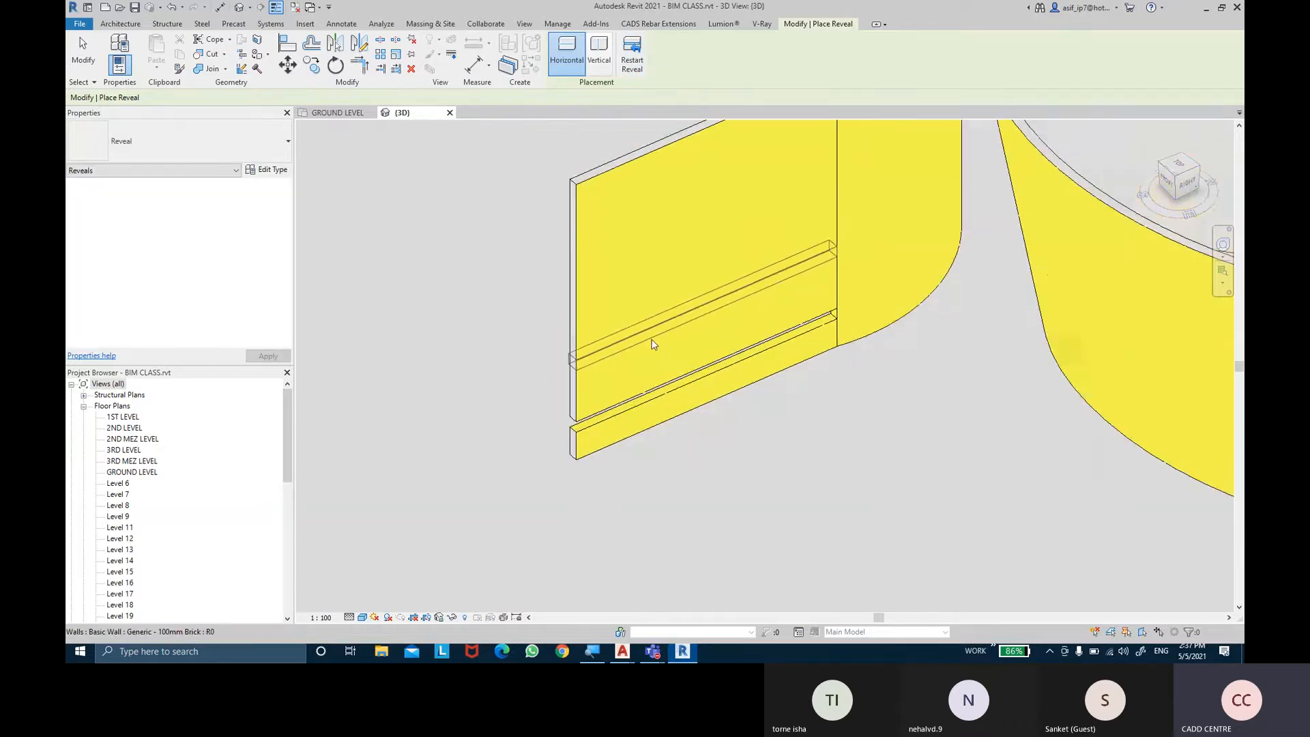
click(651, 345)
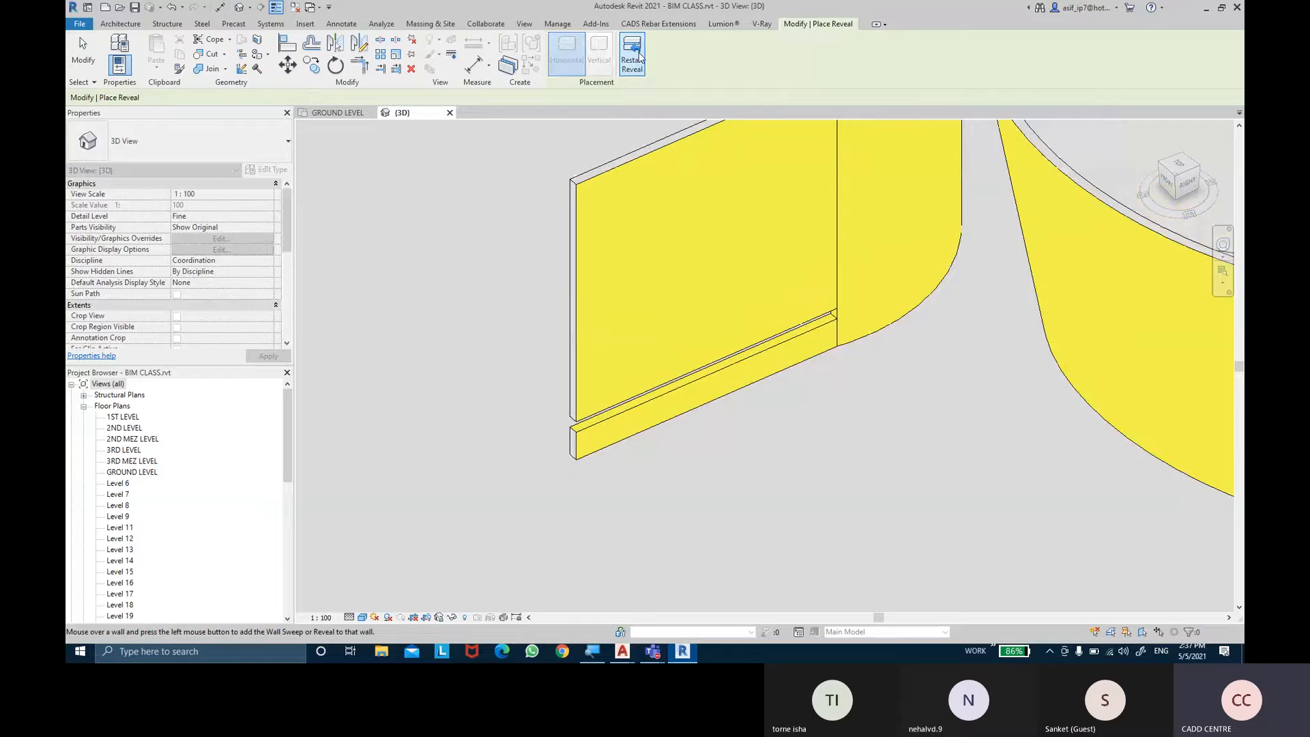
Place three evenly spaced vertical wall reveals along the left part of the straight yellow wall
click(599, 51)
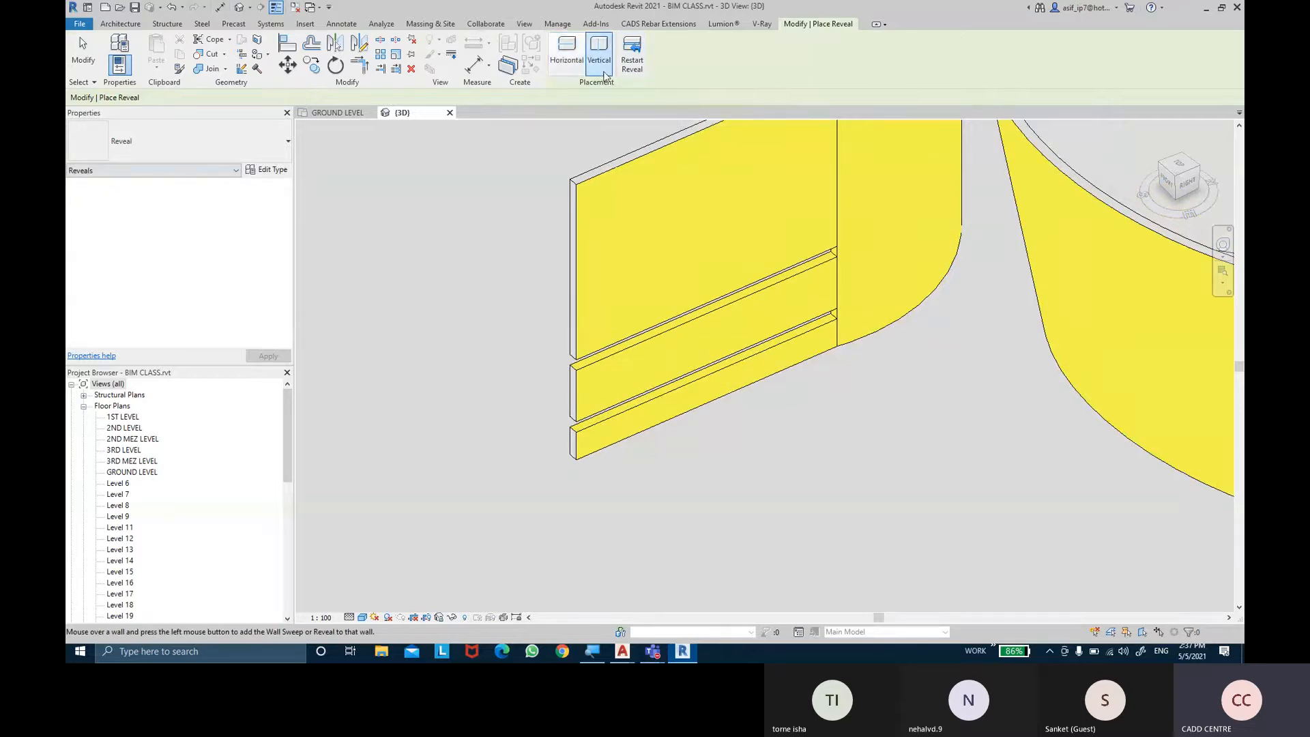
click(611, 238)
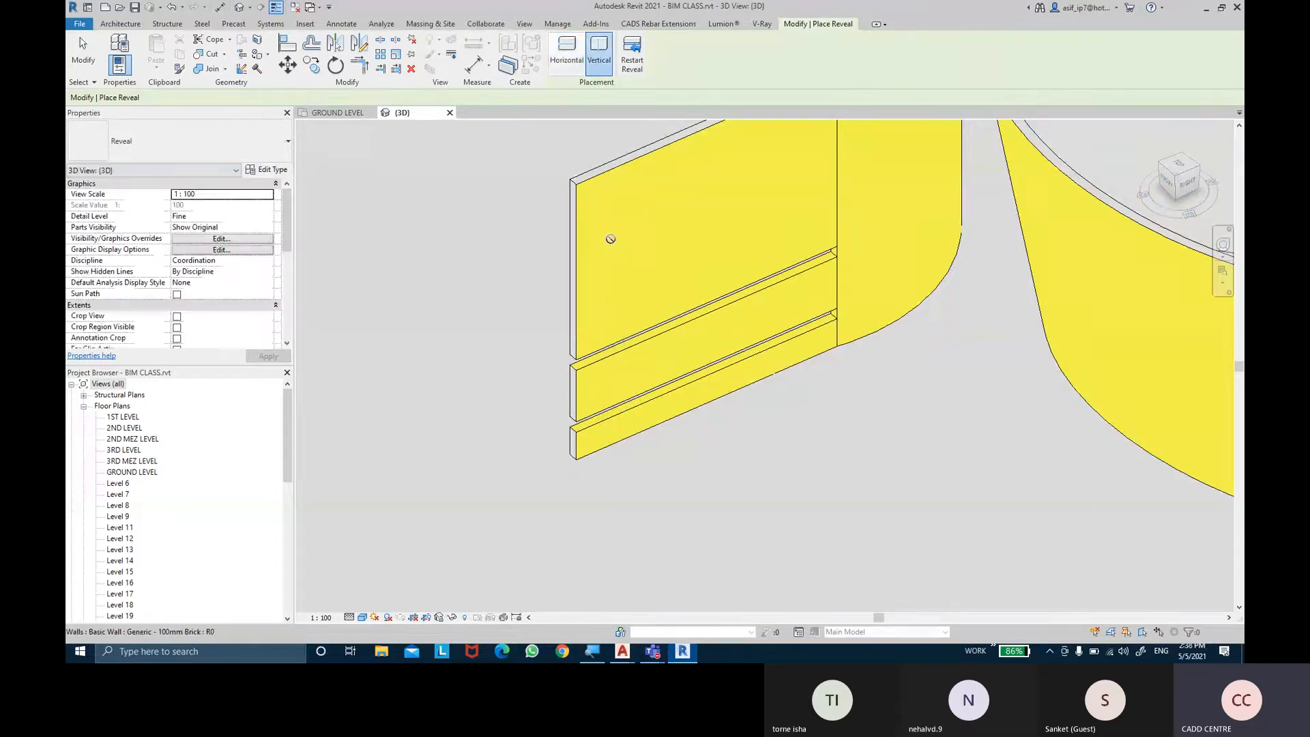
click(633, 49)
middle_drag(711, 174, 661, 194)
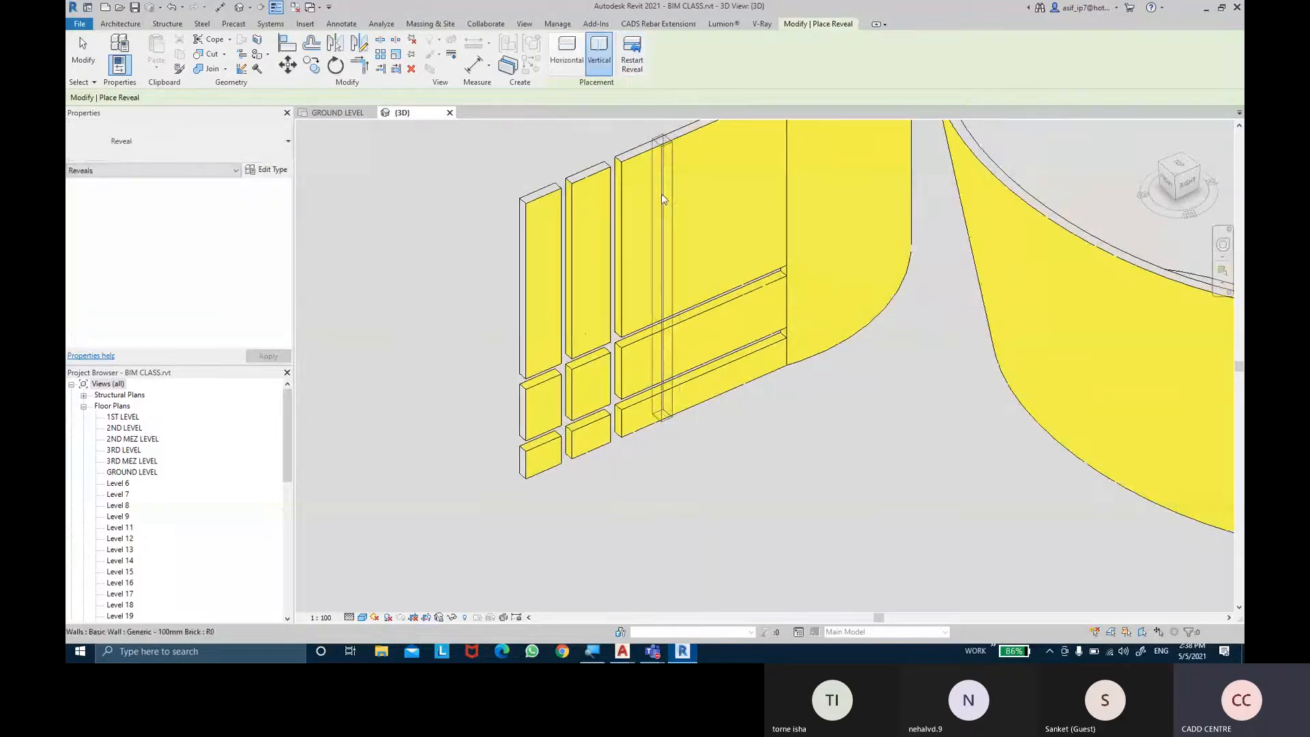
click(661, 194)
Place a third horizontal wall reveal on the yellow wall above the other two and end the Reveal command
click(567, 54)
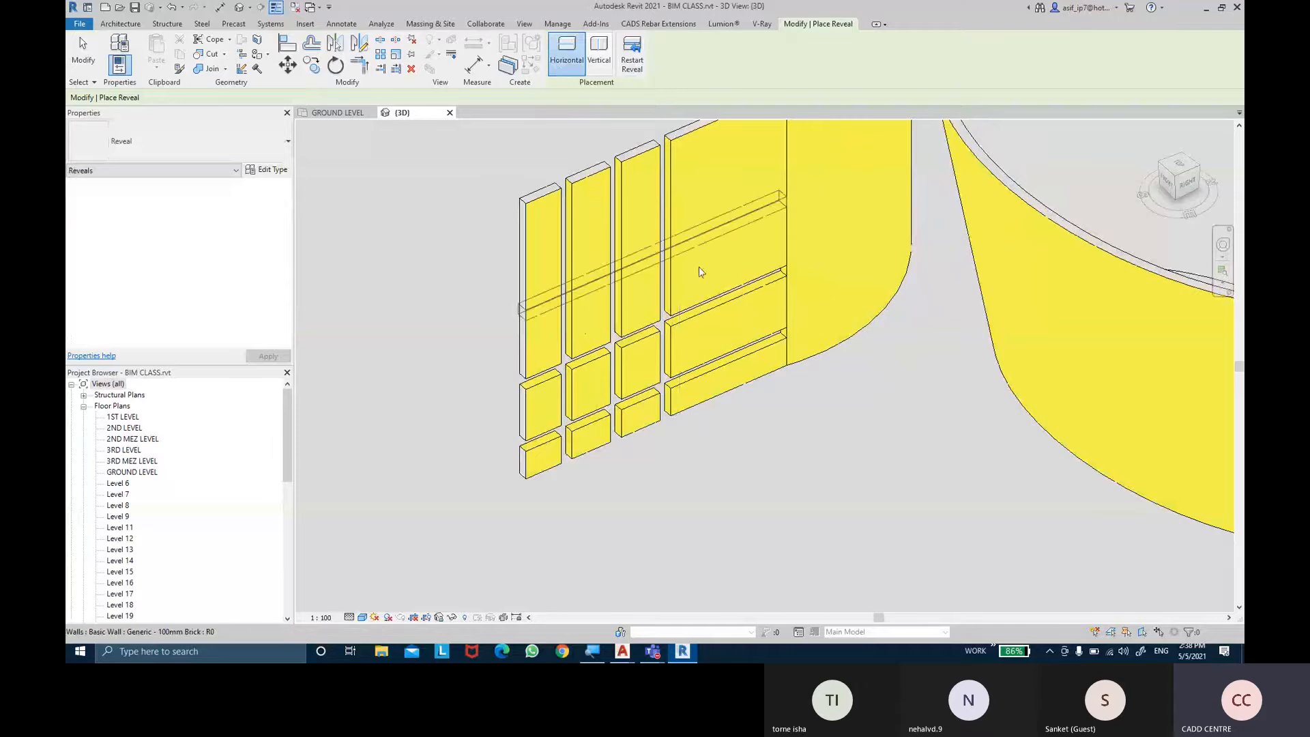
key(Escape)
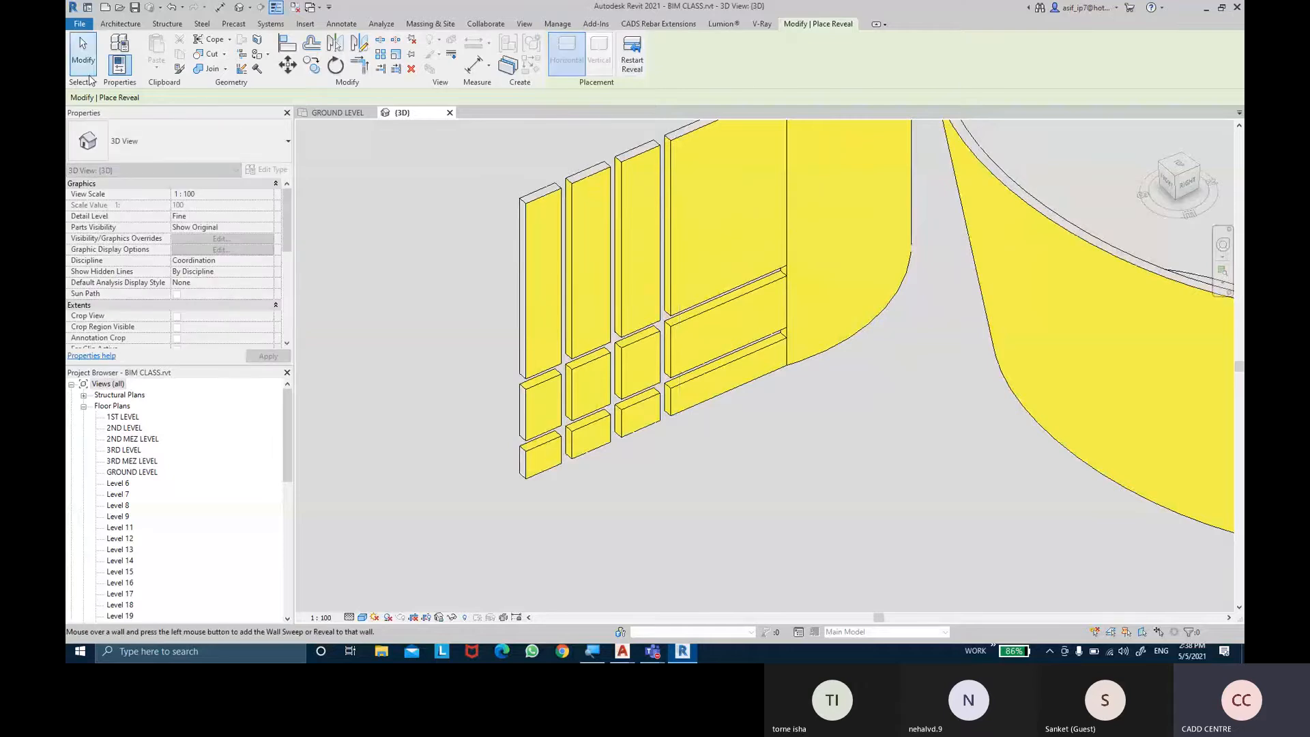
click(84, 58)
Examine the grid of horizontal and vertical reveal cuts in the straight yellow wall from close up
scroll(769, 488, up, 1)
scroll(721, 351, up, 1)
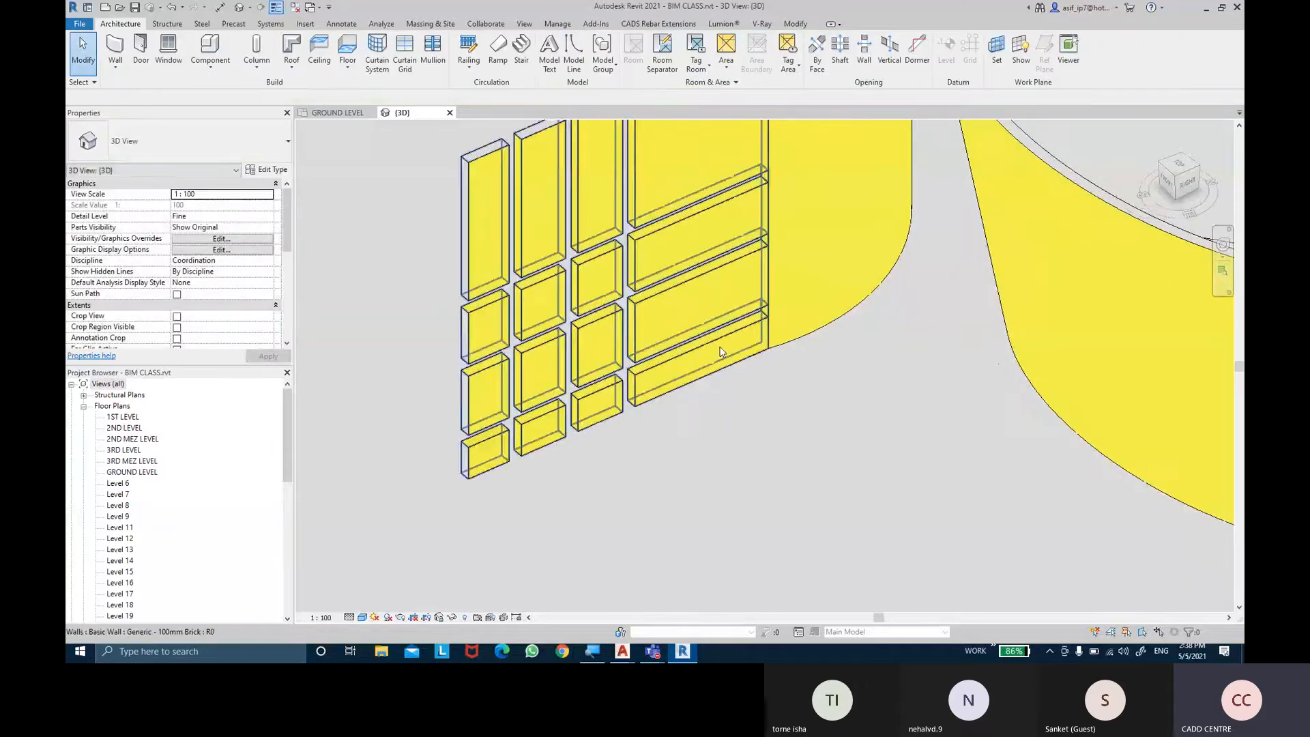
scroll(721, 352, up, 1)
scroll(859, 283, up, 1)
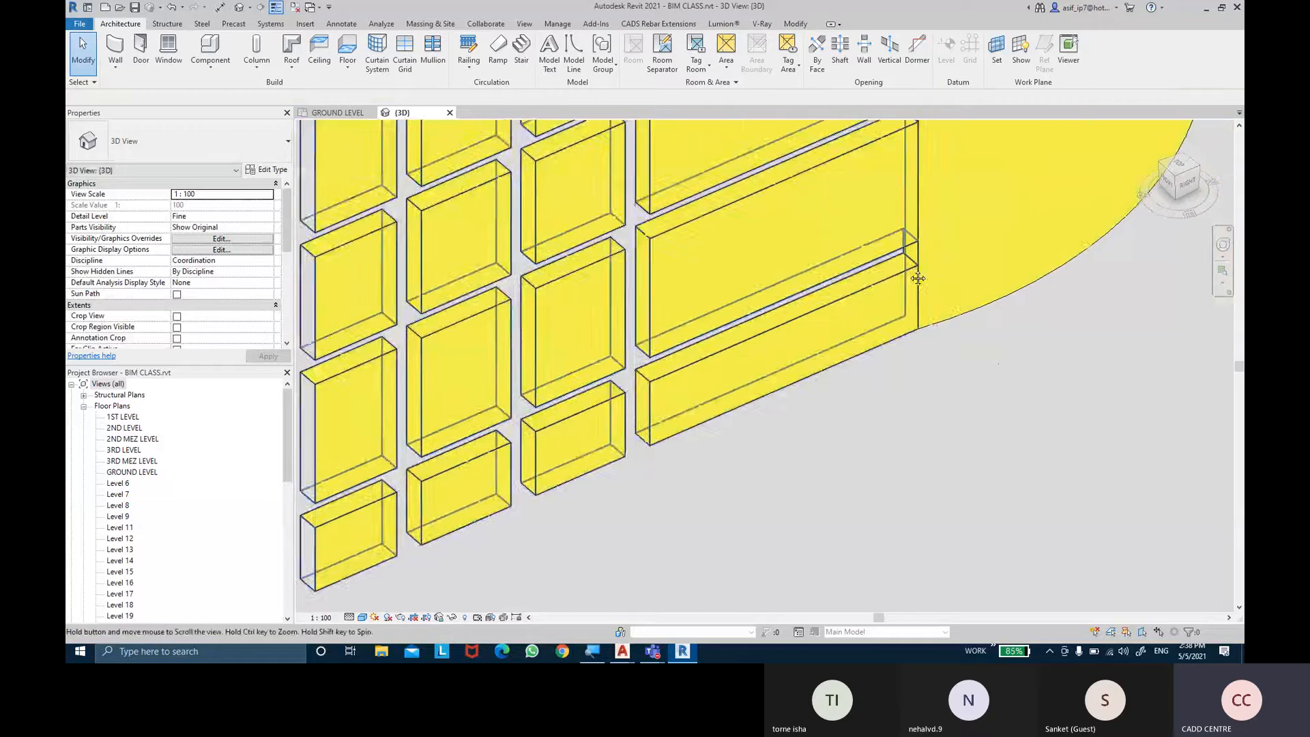
click(860, 283)
mouse_move(812, 341)
shift+middle_down()
mouse_move(976, 223)
mouse_move(985, 245)
mouse_move(844, 255)
shift+middle_up()
click(801, 443)
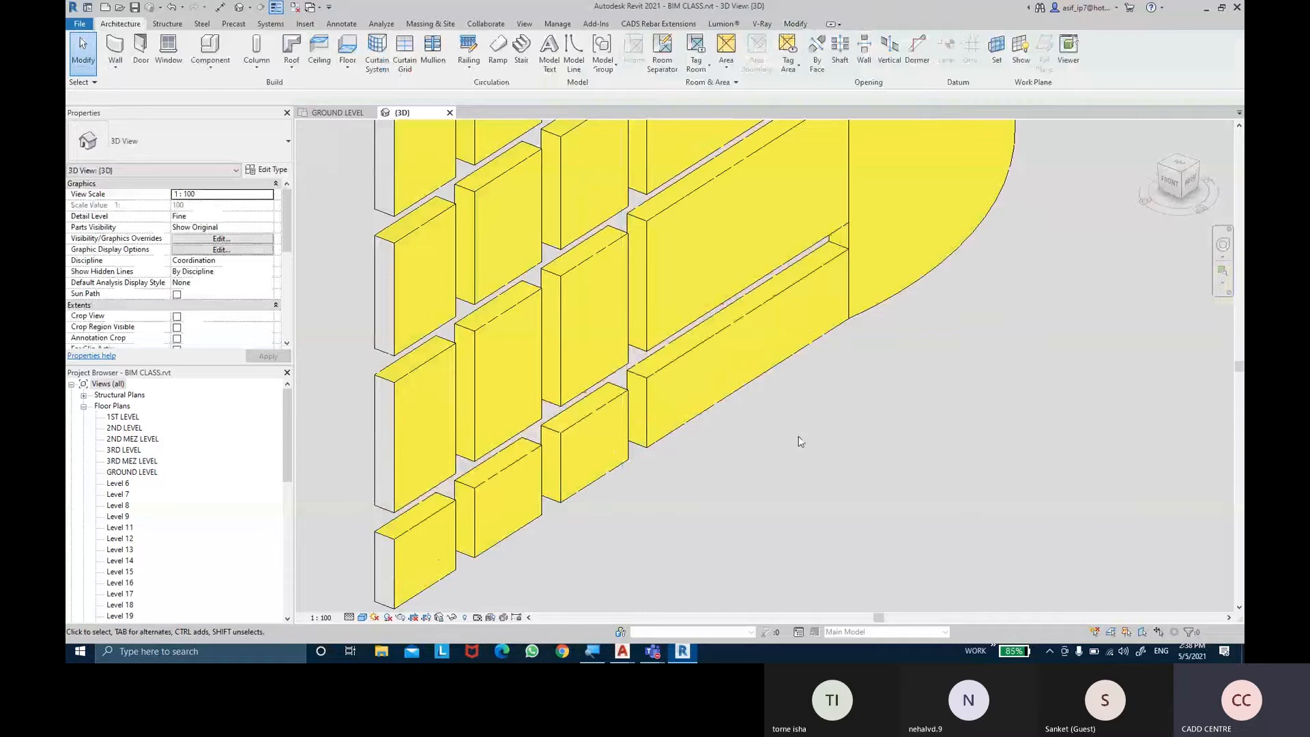
scroll(801, 442, down, 1)
shift+middle_drag(807, 439, 731, 468)
scroll(756, 441, down, 1)
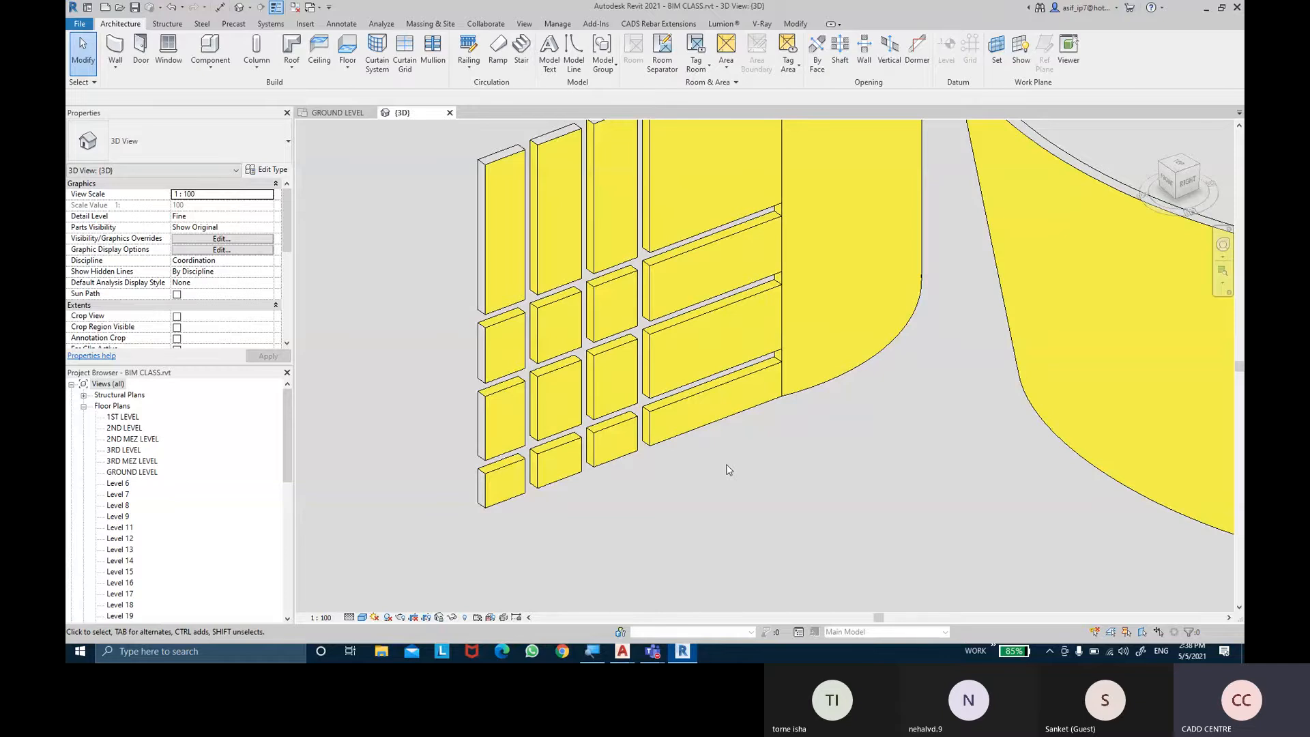
Place a horizontal wall reveal near the base of the curved 300 mm concrete retaining wall and end the command
scroll(495, 377, down, 5)
middle_drag(456, 385, 881, 607)
scroll(478, 253, up, 4)
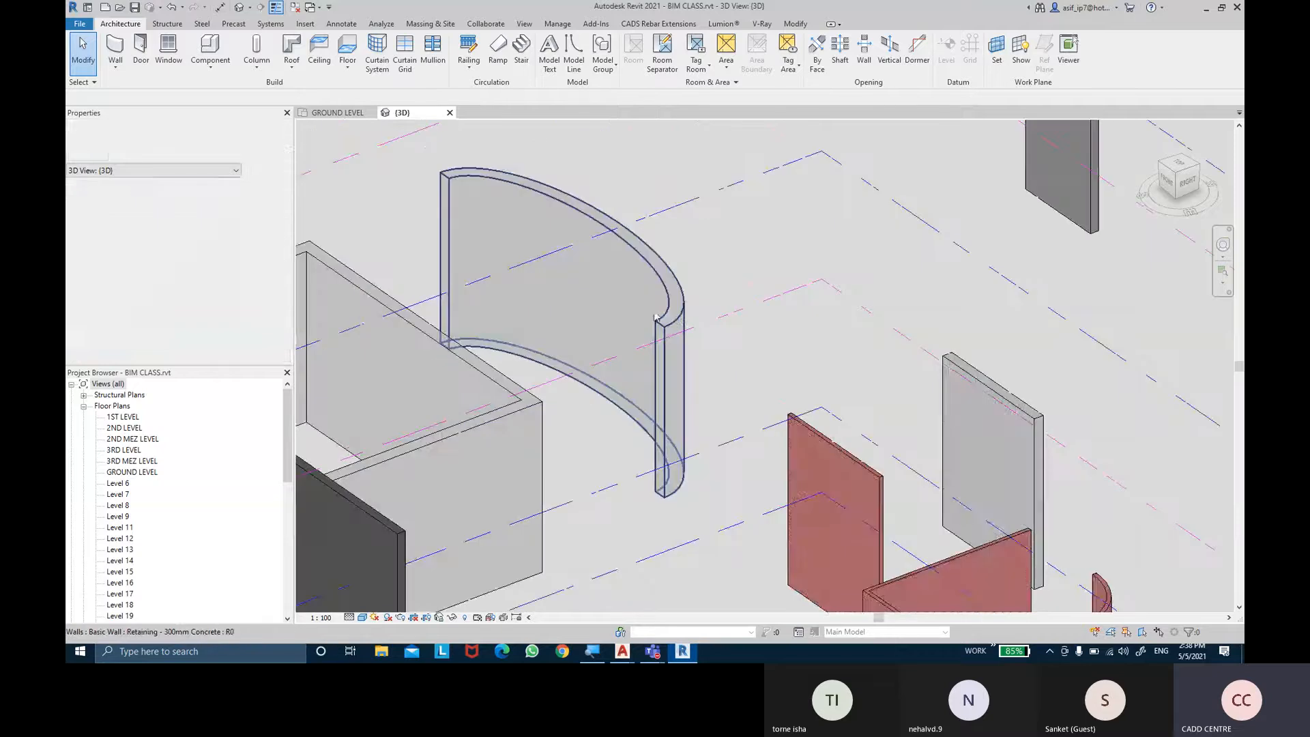
click(115, 66)
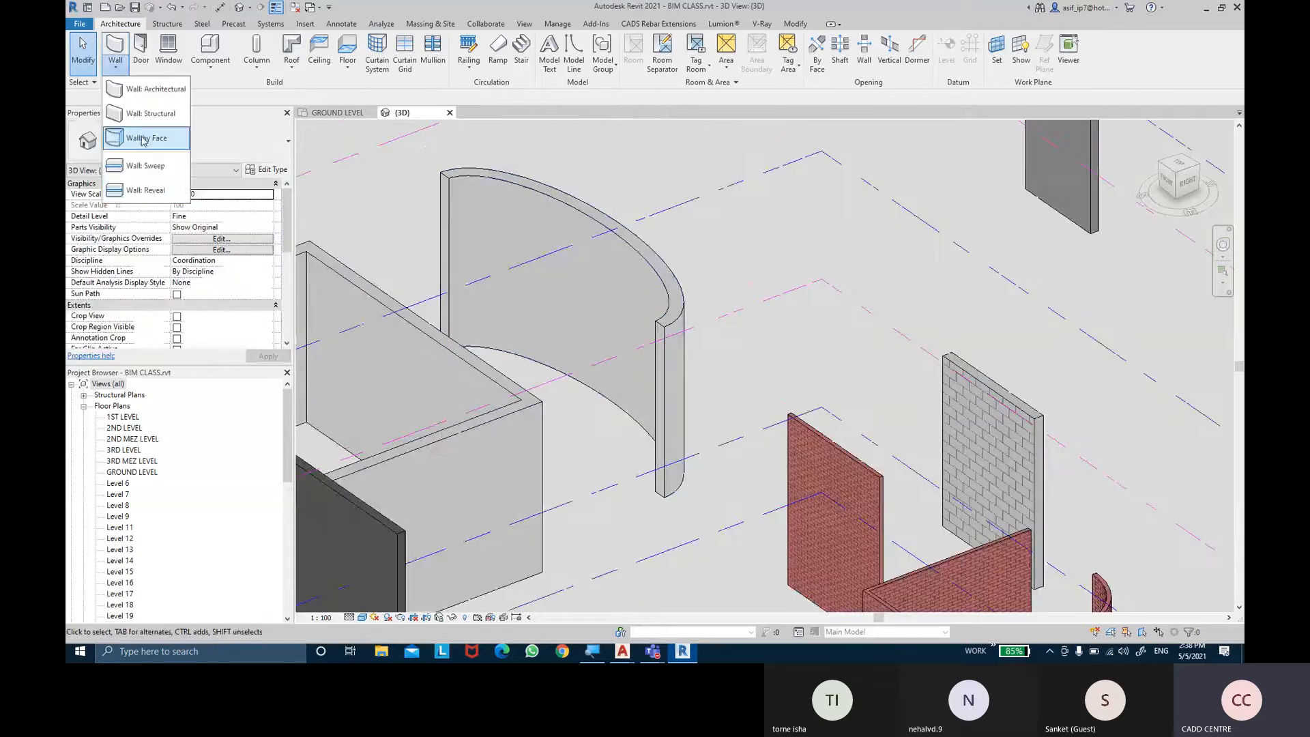
click(150, 191)
shift+middle_drag(728, 317, 103, 266)
scroll(773, 320, down, 3)
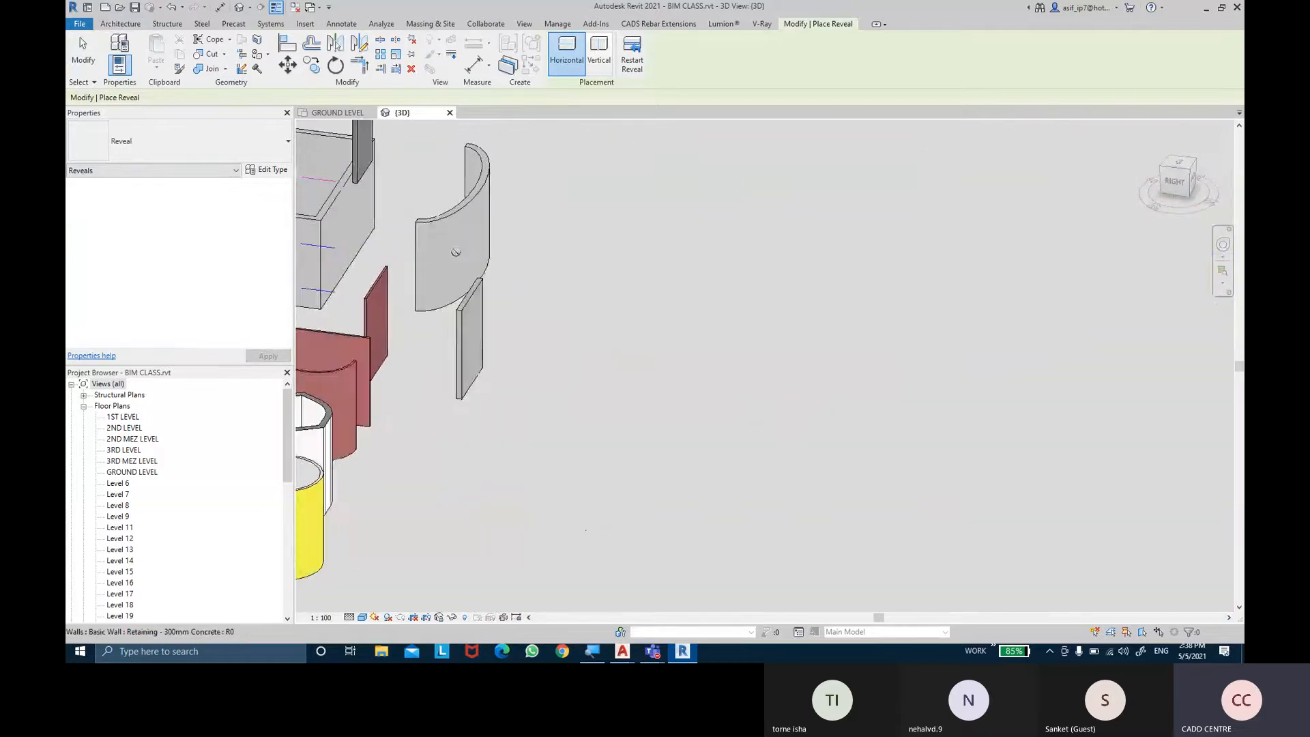
scroll(516, 286, up, 3)
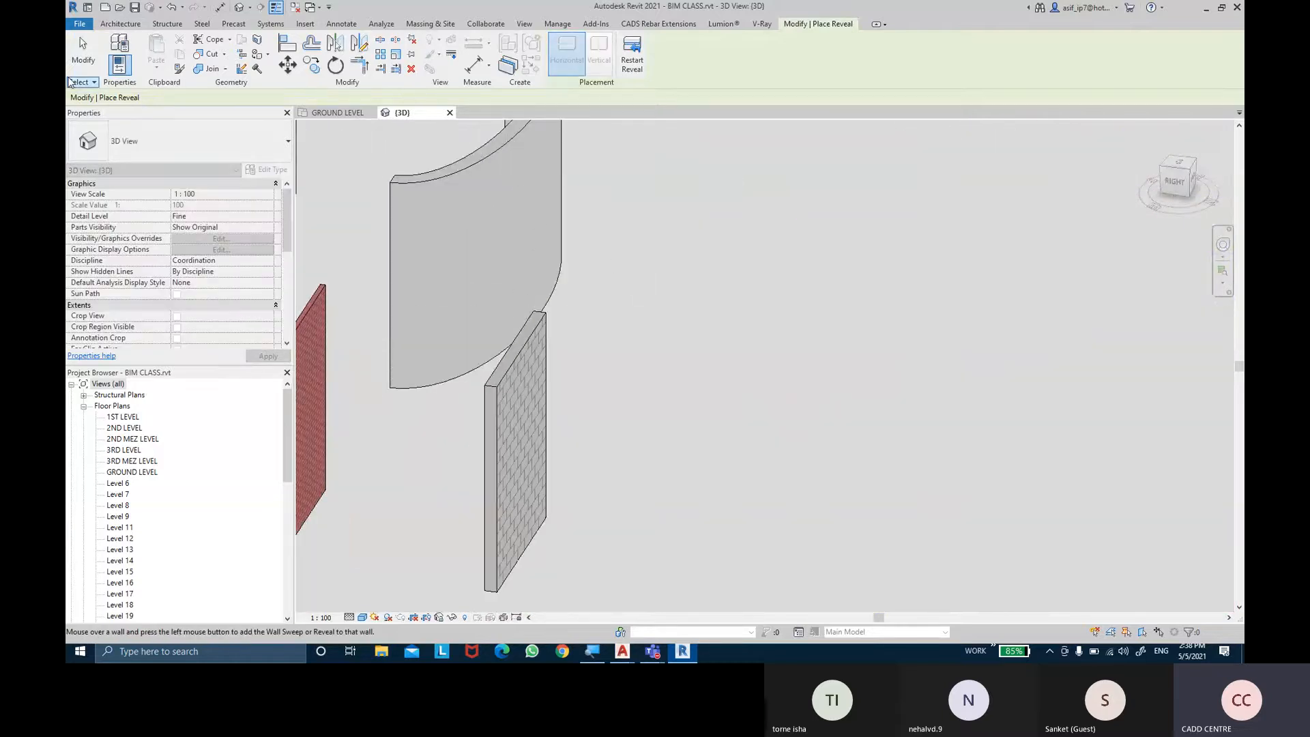
click(83, 58)
Inspect the profile and constraints of the horizontal reveal at the end face of the curved retaining wall
shift+middle_drag(638, 330, 912, 137)
scroll(653, 329, up, 8)
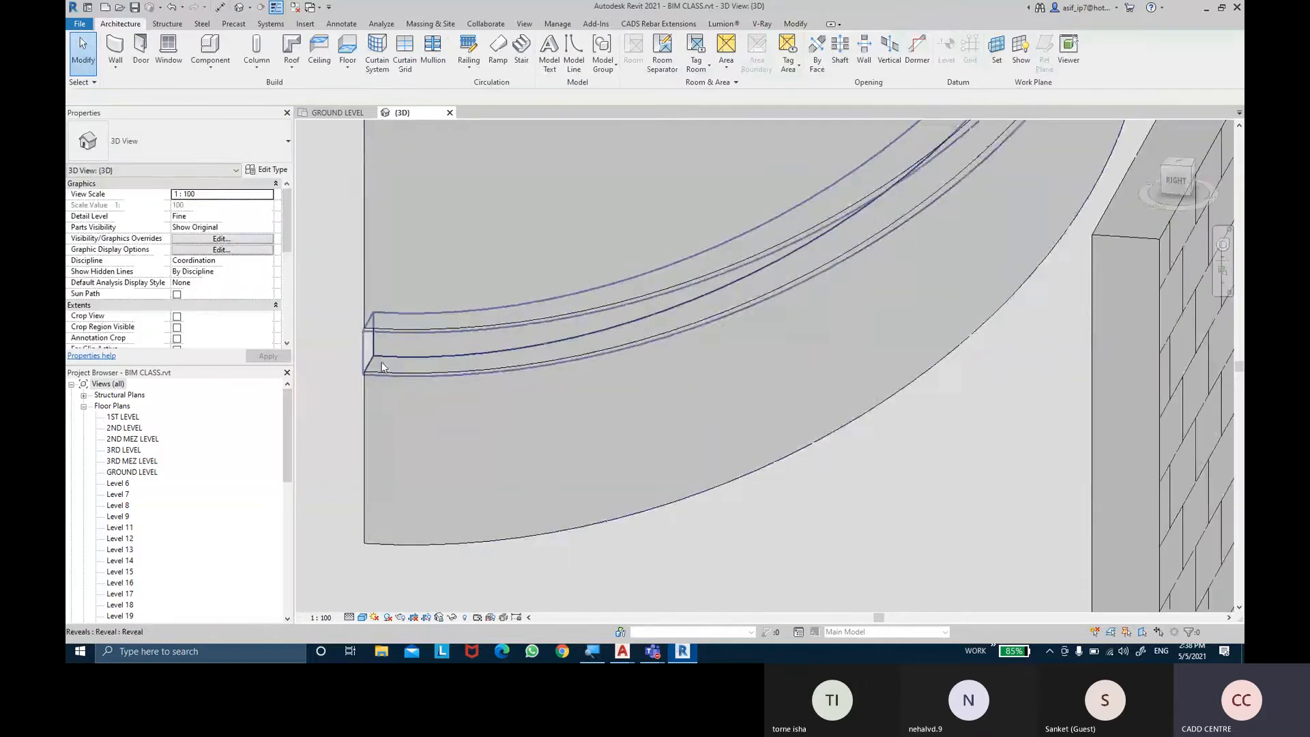
click(382, 369)
shift+middle_drag(382, 370, 236, 233)
scroll(925, 345, up, 4)
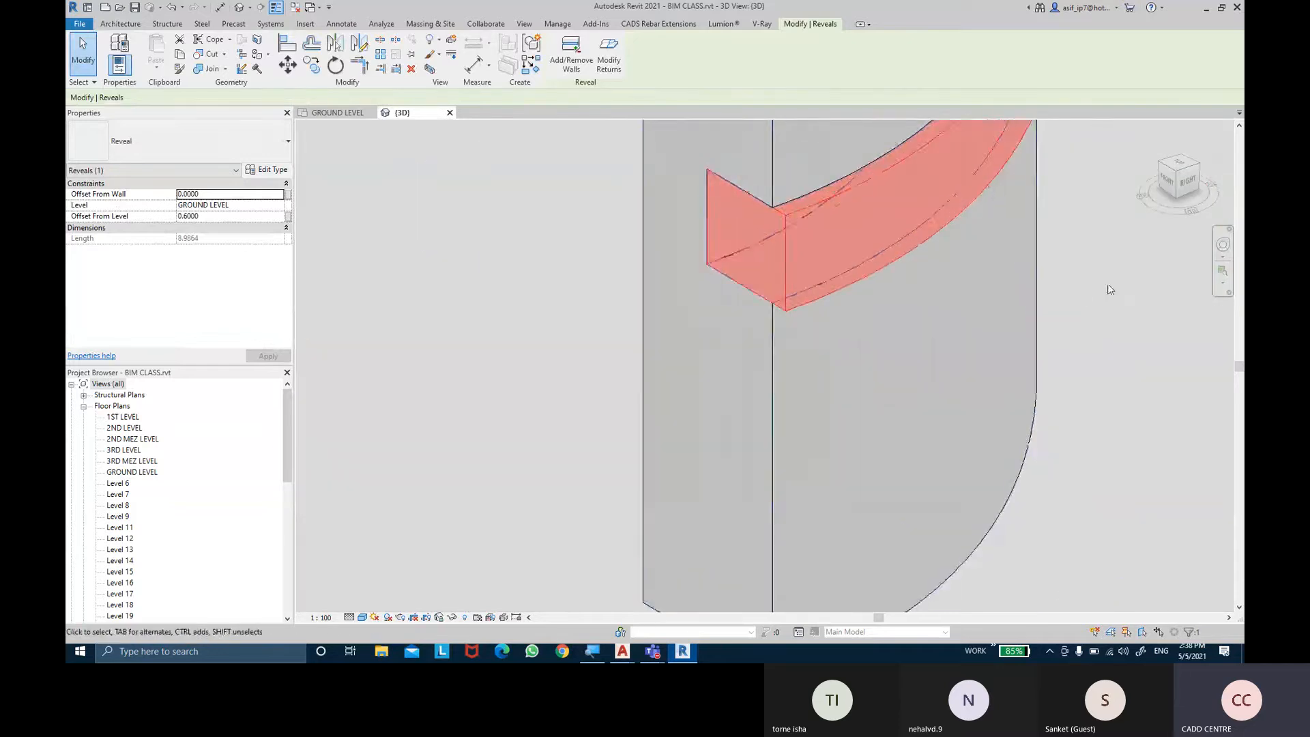
click(1110, 289)
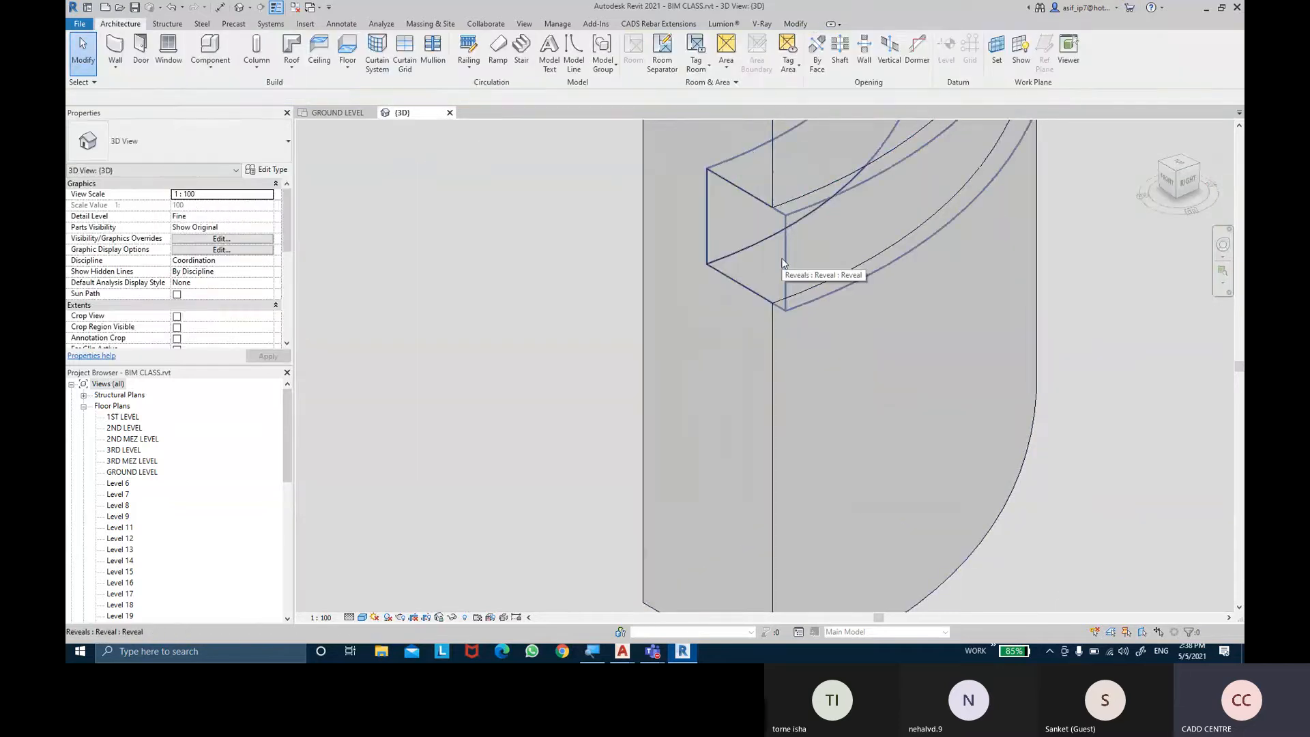
click(783, 263)
scroll(780, 258, down, 3)
middle_drag(824, 506, 647, 509)
click(779, 411)
Add a vertical wall reveal close to the end of the curved retaining wall and end the Reveal command
click(114, 68)
click(134, 191)
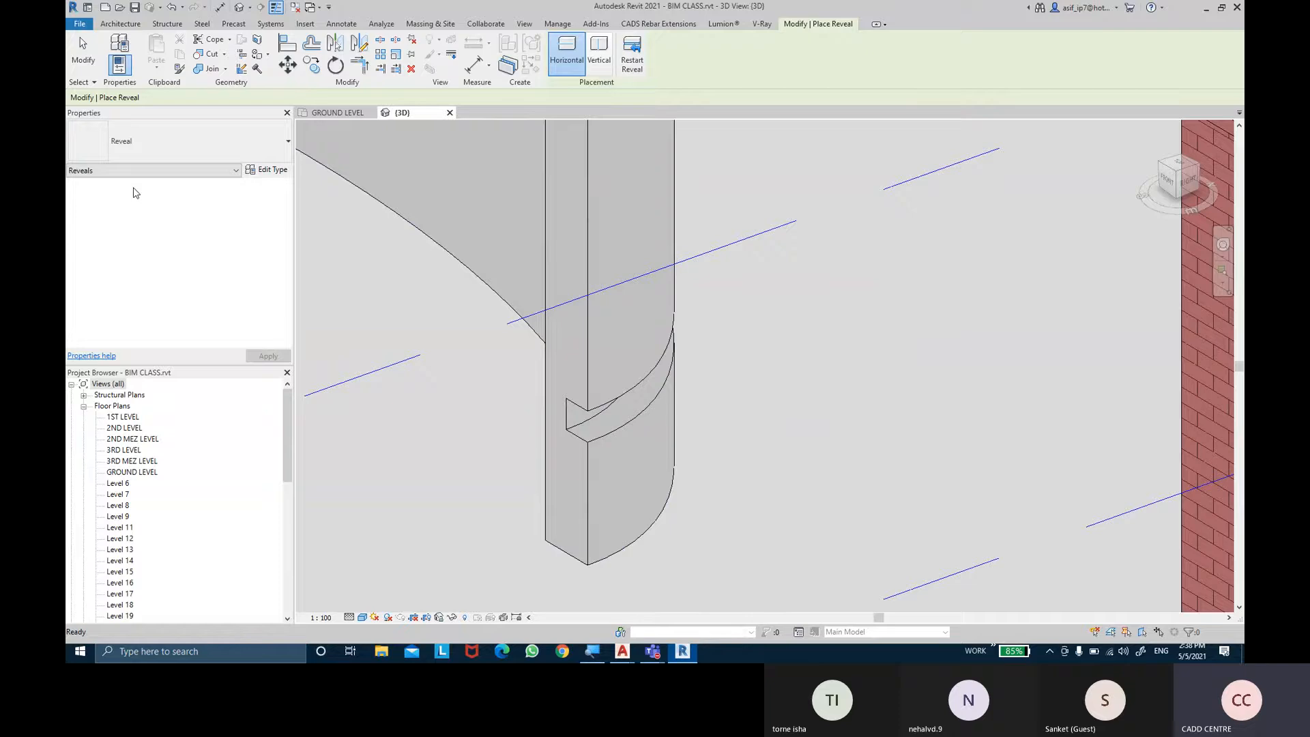
click(599, 51)
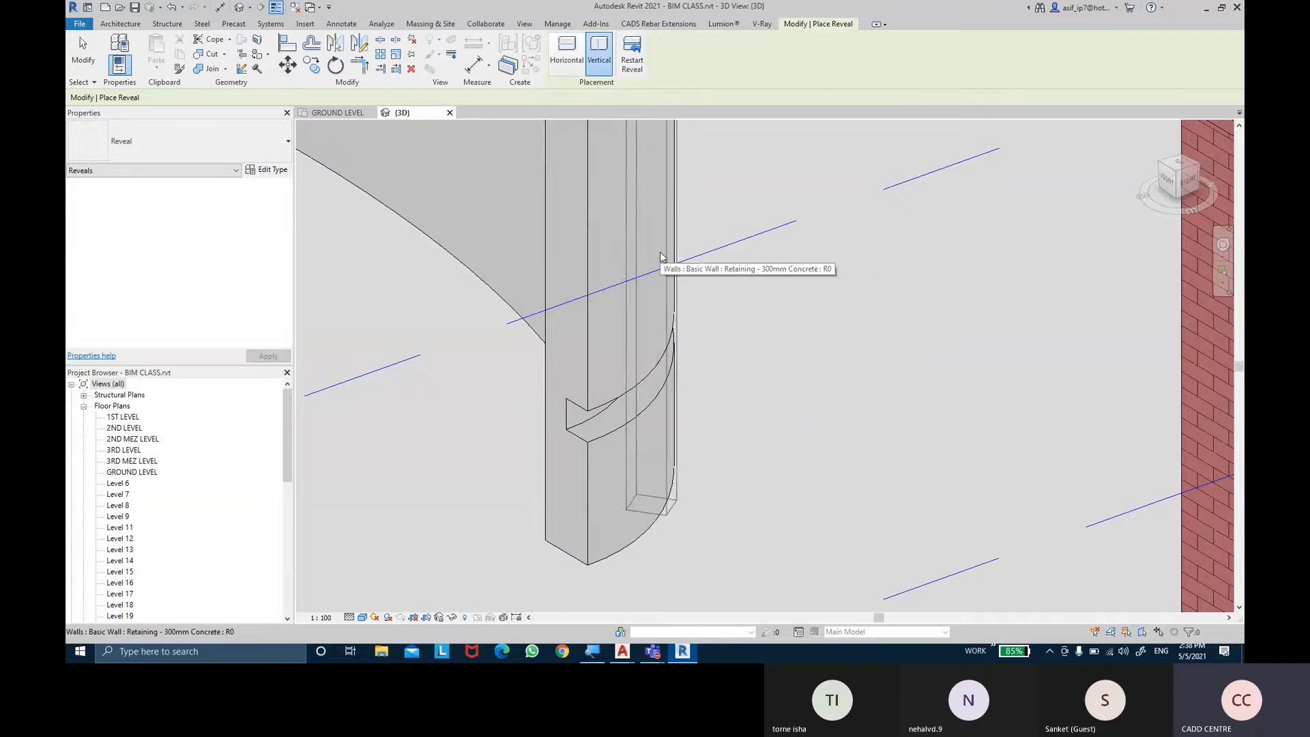
click(659, 253)
click(83, 52)
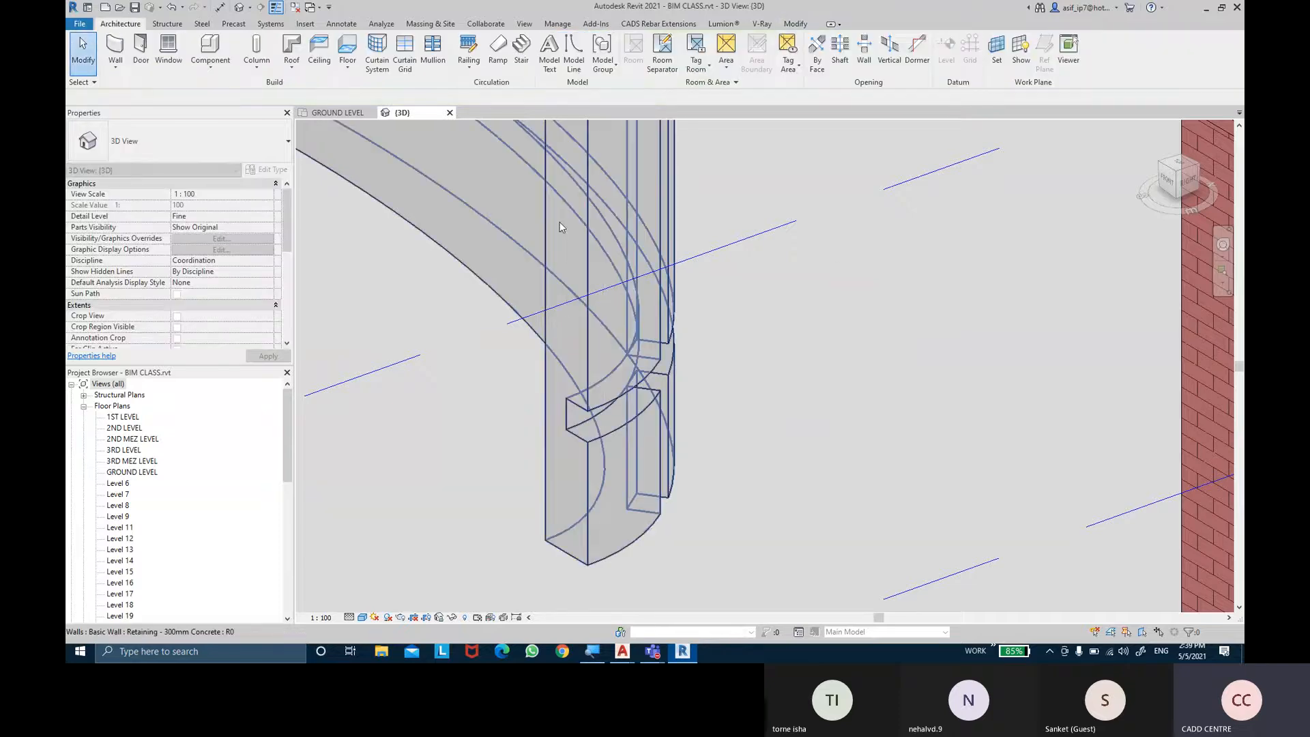
Review the constraint and dimension properties of the horizontal reveal on the curved retaining wall
shift+middle_drag(672, 294, 785, 464)
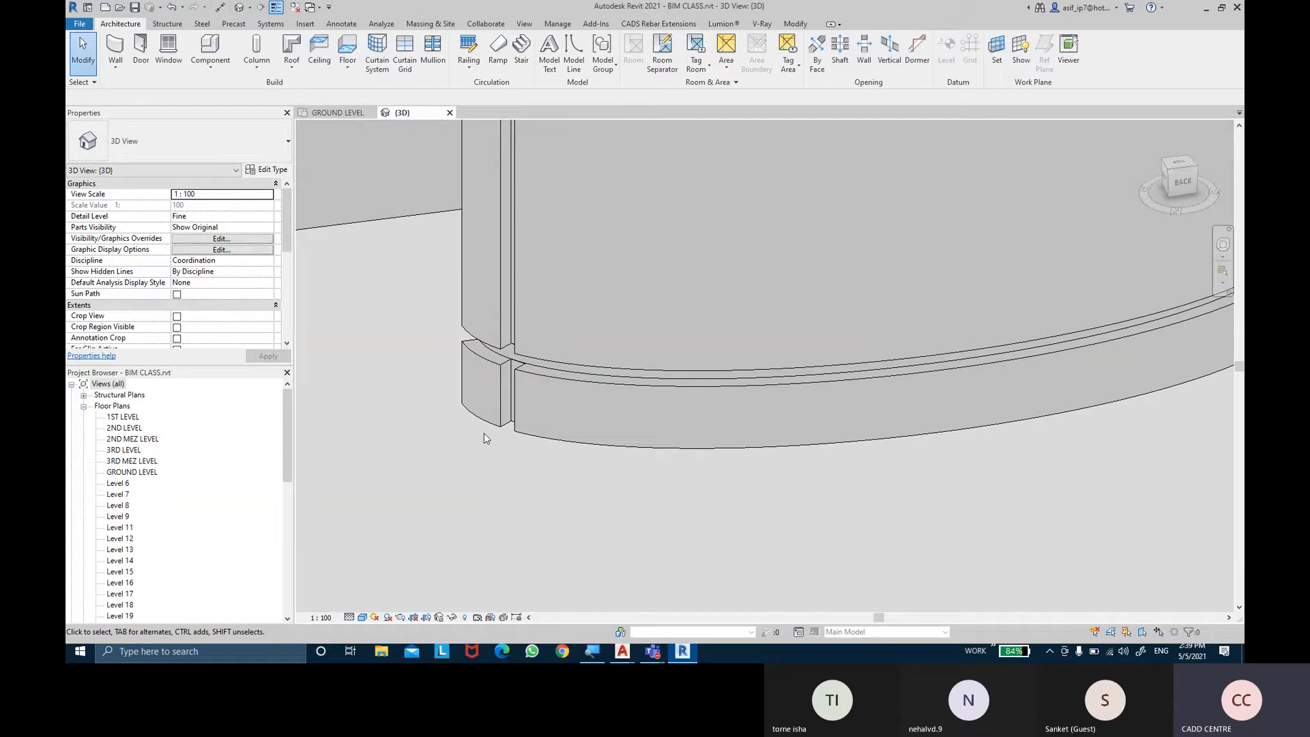
click(463, 343)
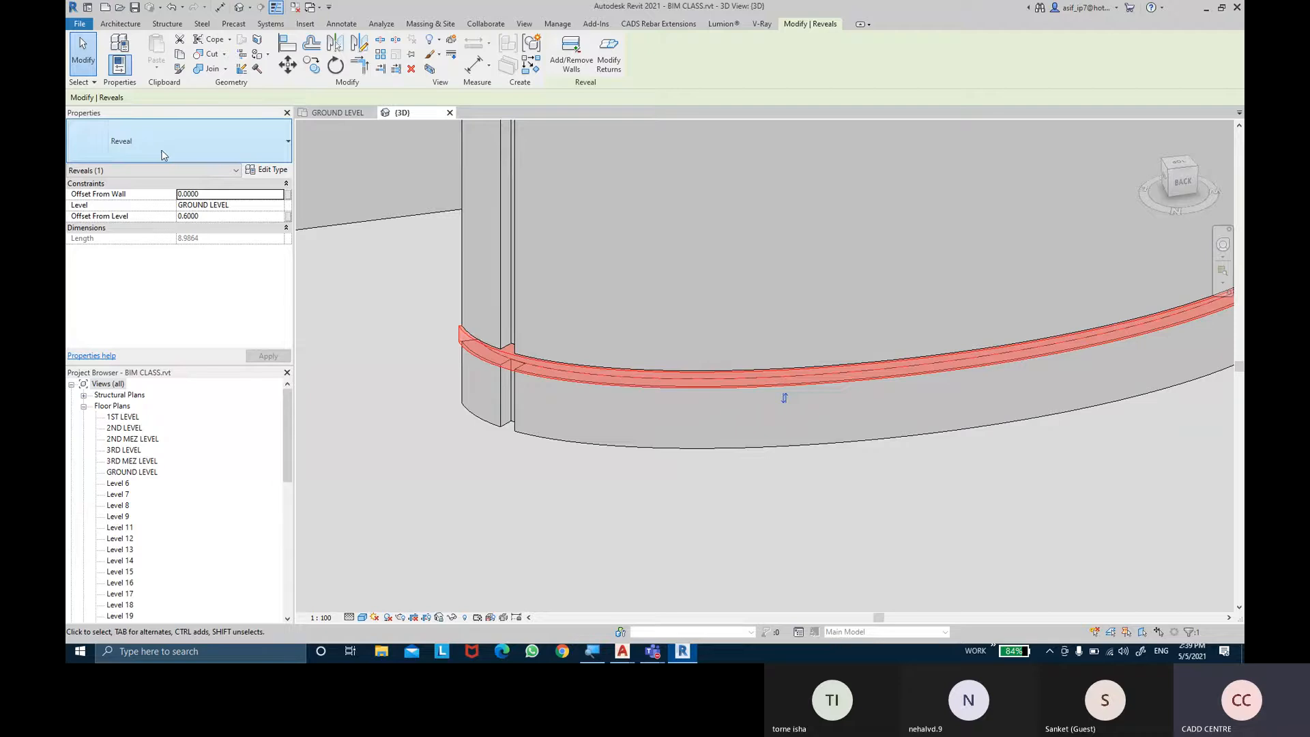
click(111, 183)
click(114, 195)
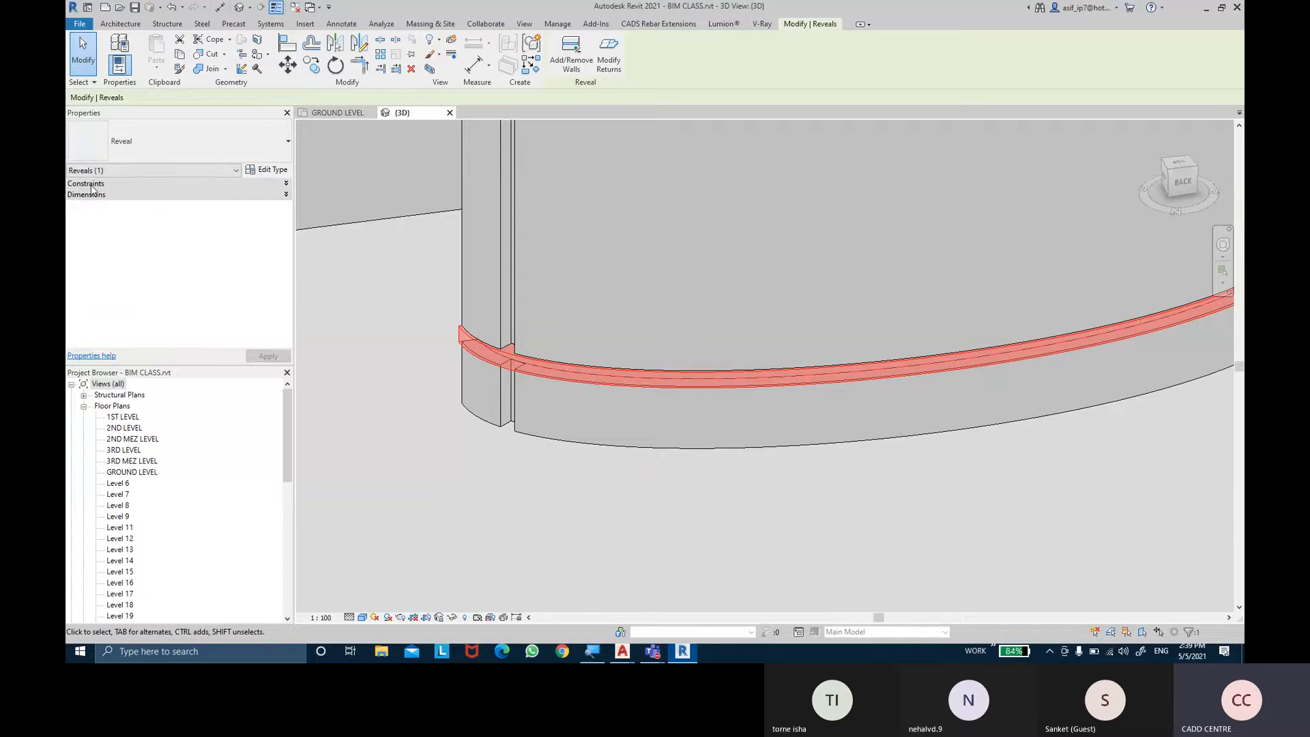
click(99, 184)
click(84, 230)
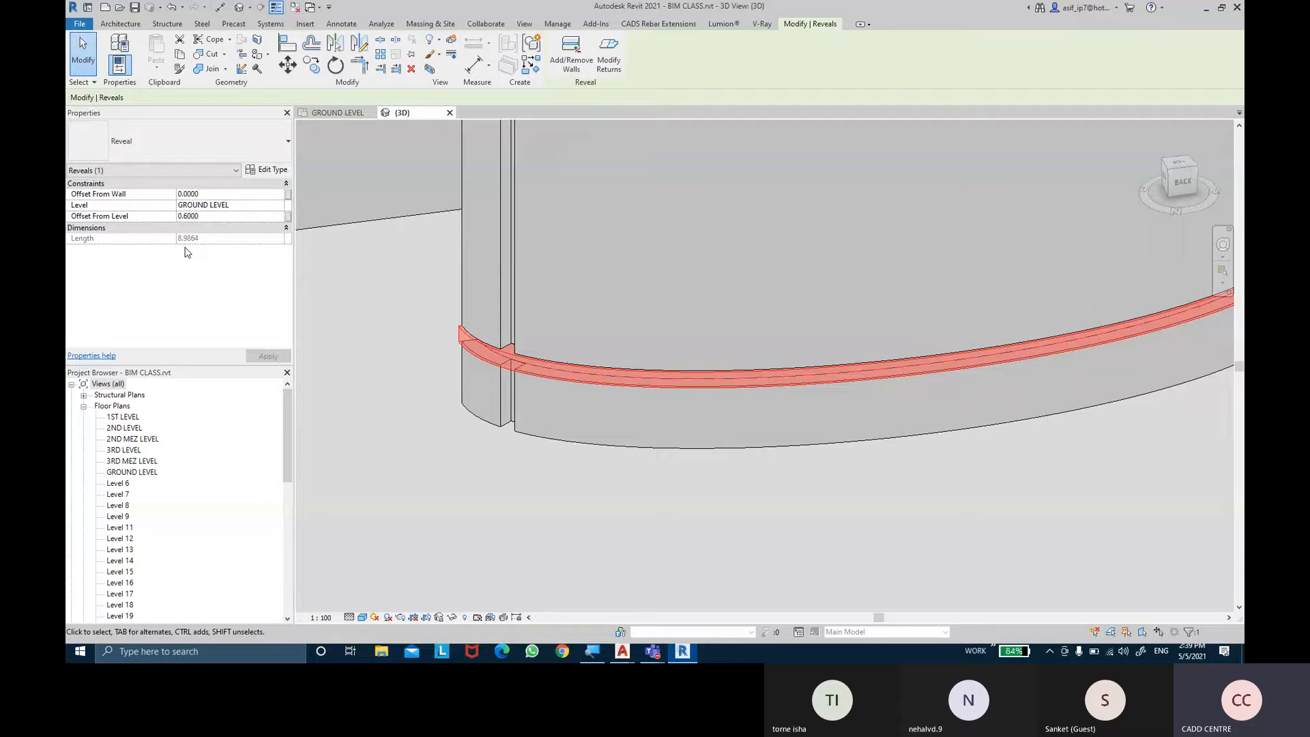
click(531, 482)
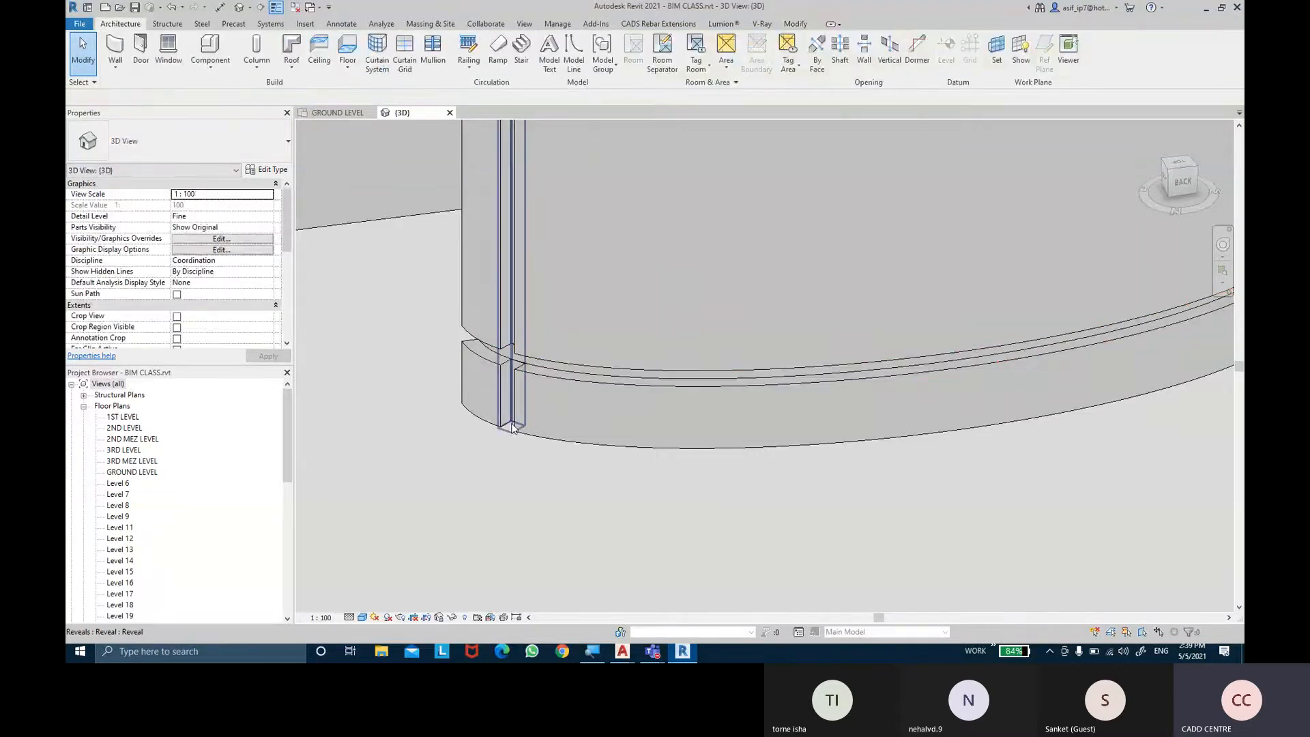
Shorten the curved wall's vertical reveal from its upper end to about 2.4 long, and stretch it back to the wall's top
click(506, 410)
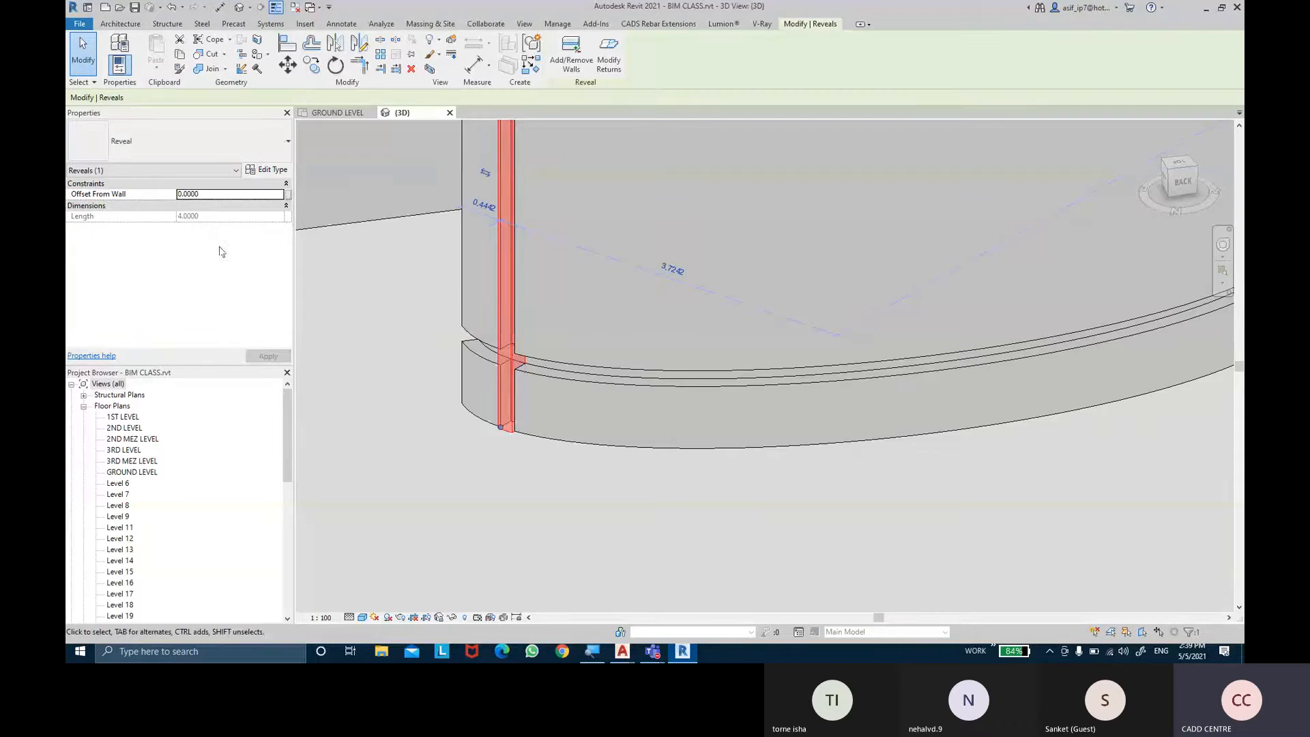
scroll(459, 401, down, 4)
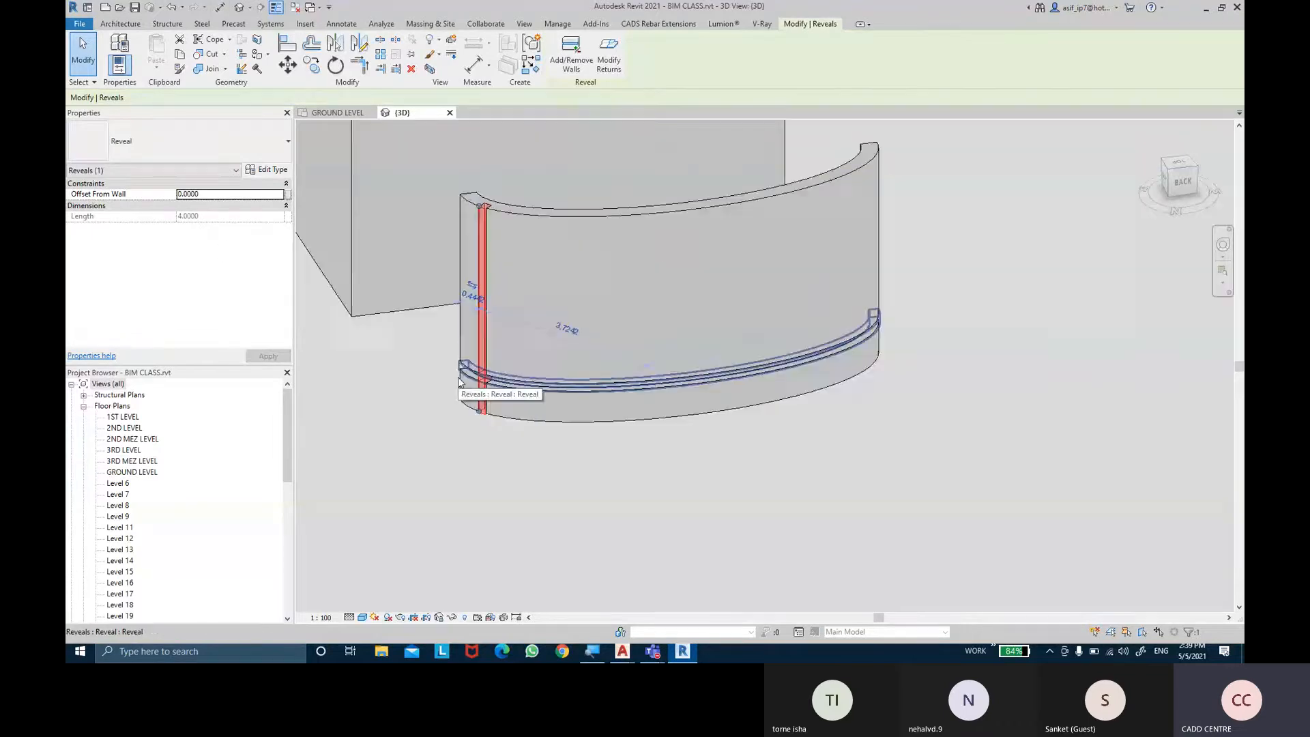
scroll(459, 386, up, 2)
shift+middle_drag(402, 205, 399, 322)
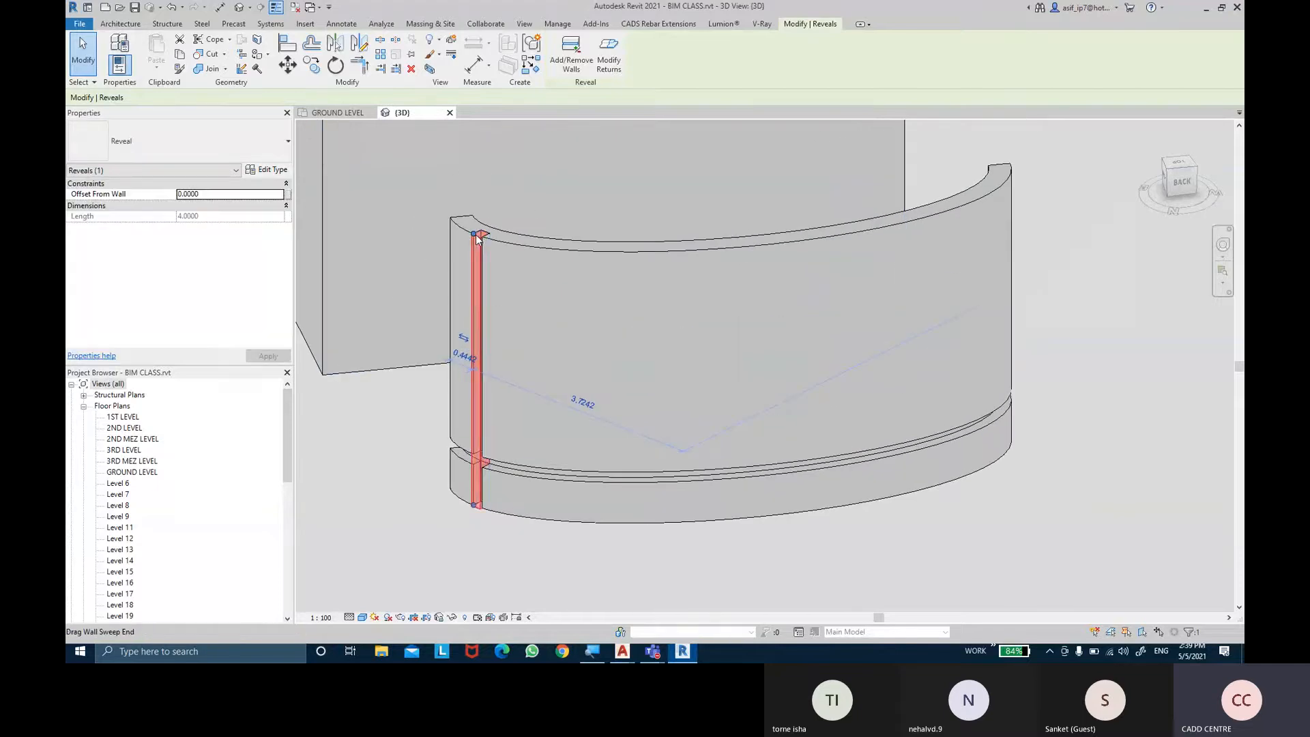
scroll(476, 238, up, 2)
drag(476, 239, 471, 376)
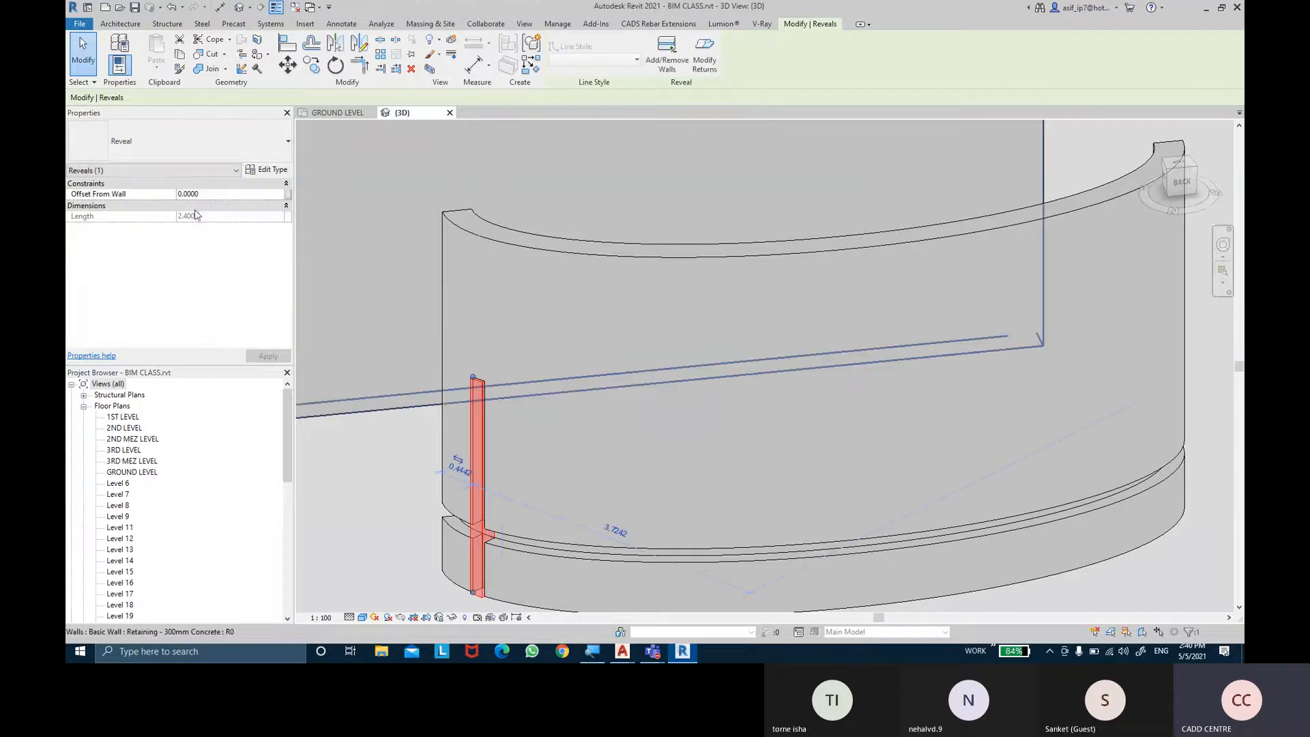
key(ctrl)
drag(469, 309, 472, 234)
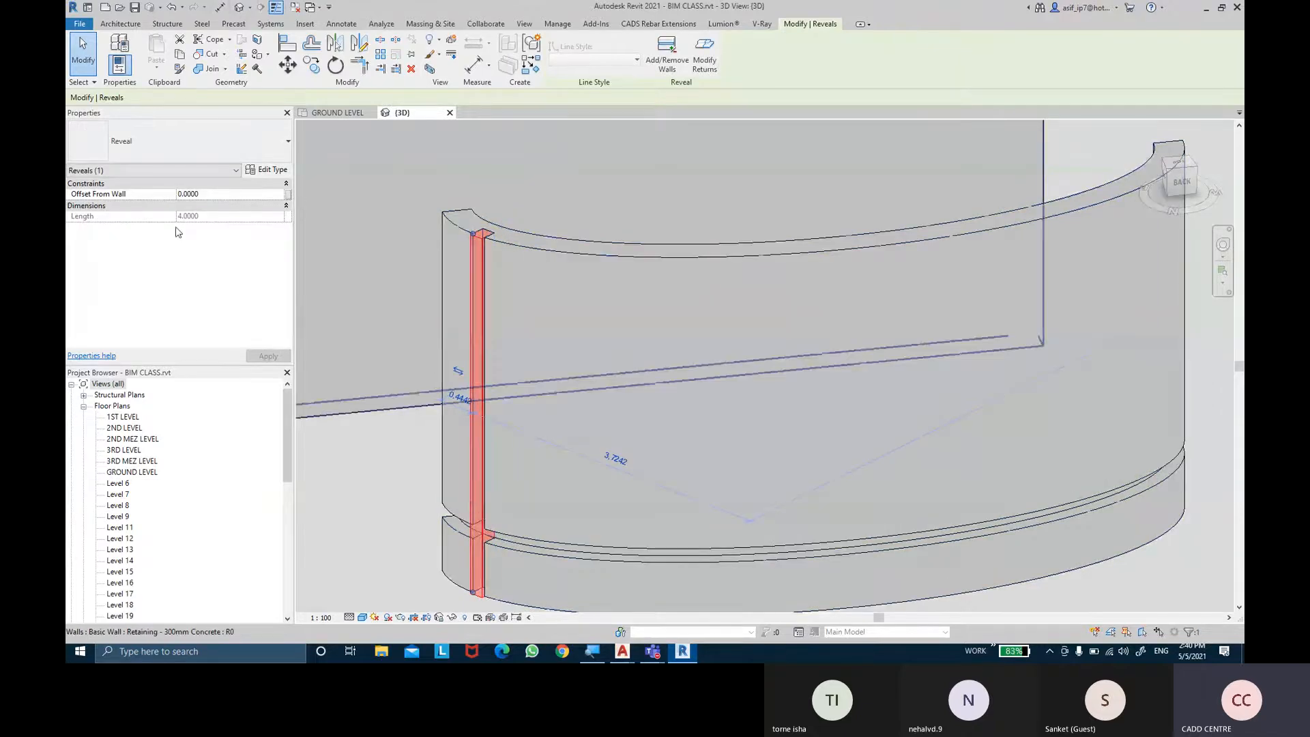
Shorten the vertical reveal from its lower end so that it stops at the horizontal reveal, and deselect it
middle_drag(525, 591, 526, 543)
scroll(490, 555, up, 1)
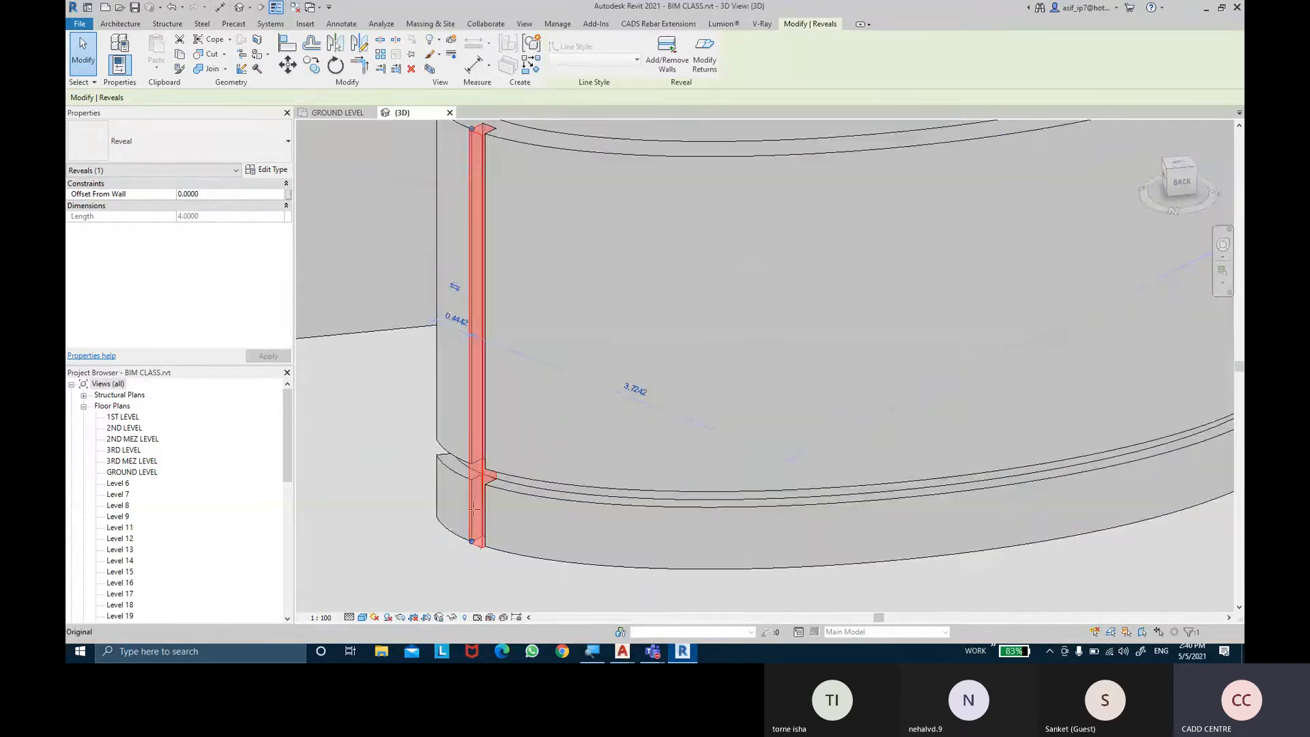
drag(472, 543, 476, 457)
click(436, 552)
scroll(404, 544, down, 1)
shift+middle_drag(405, 545, 427, 566)
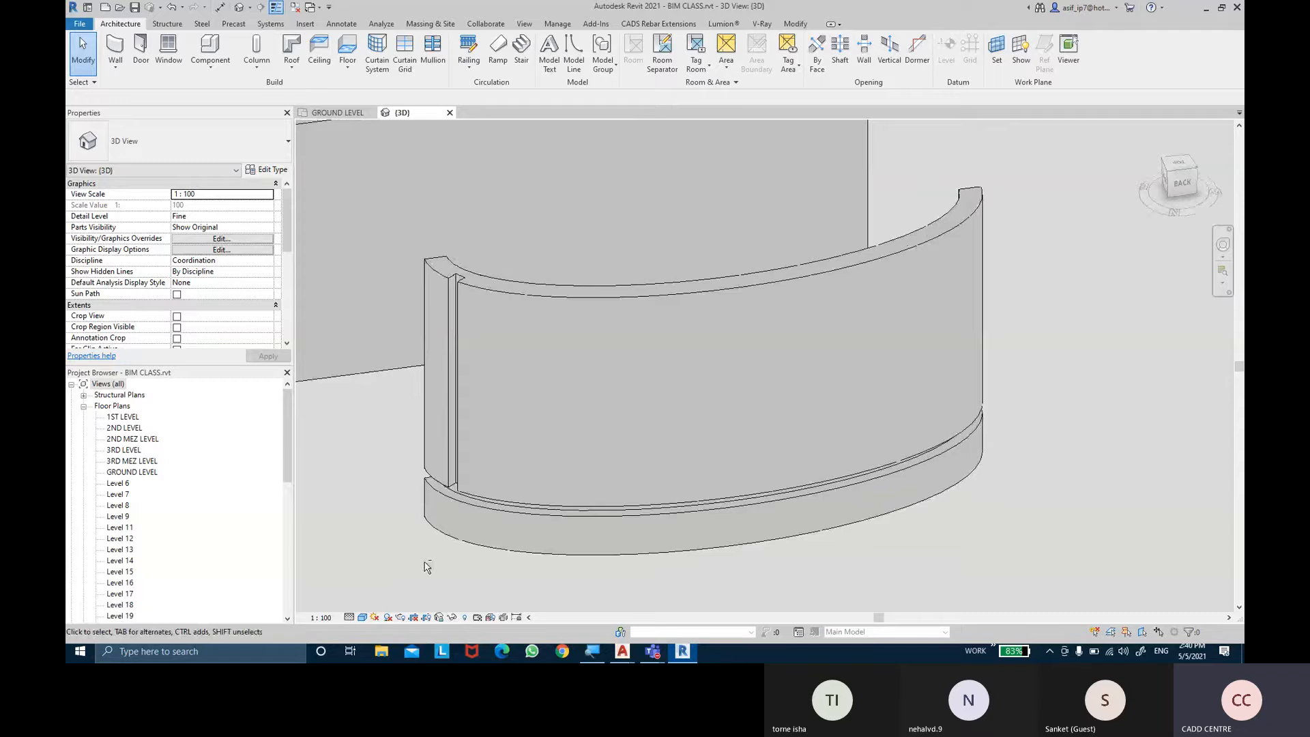
Stretch the vertical reveal's lower end back down to the base of the curved wall, to a length of 4.0
click(450, 450)
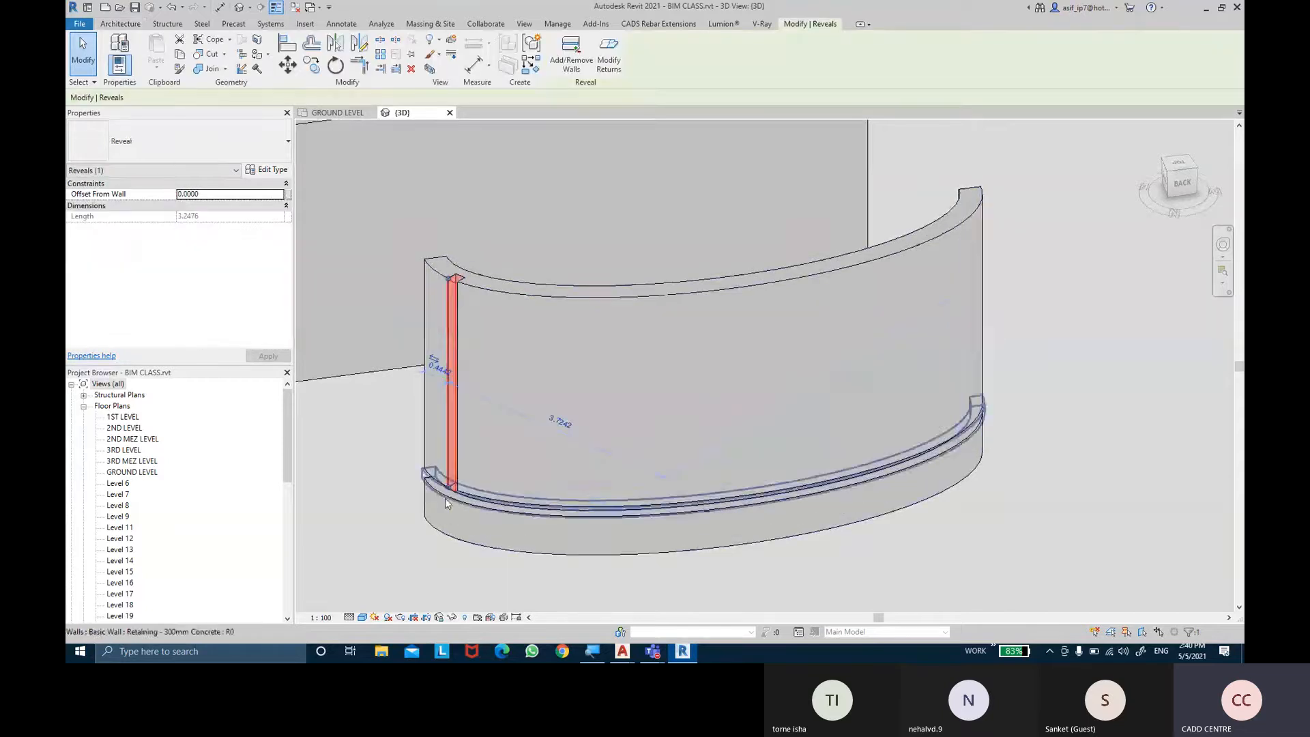
drag(448, 488, 472, 559)
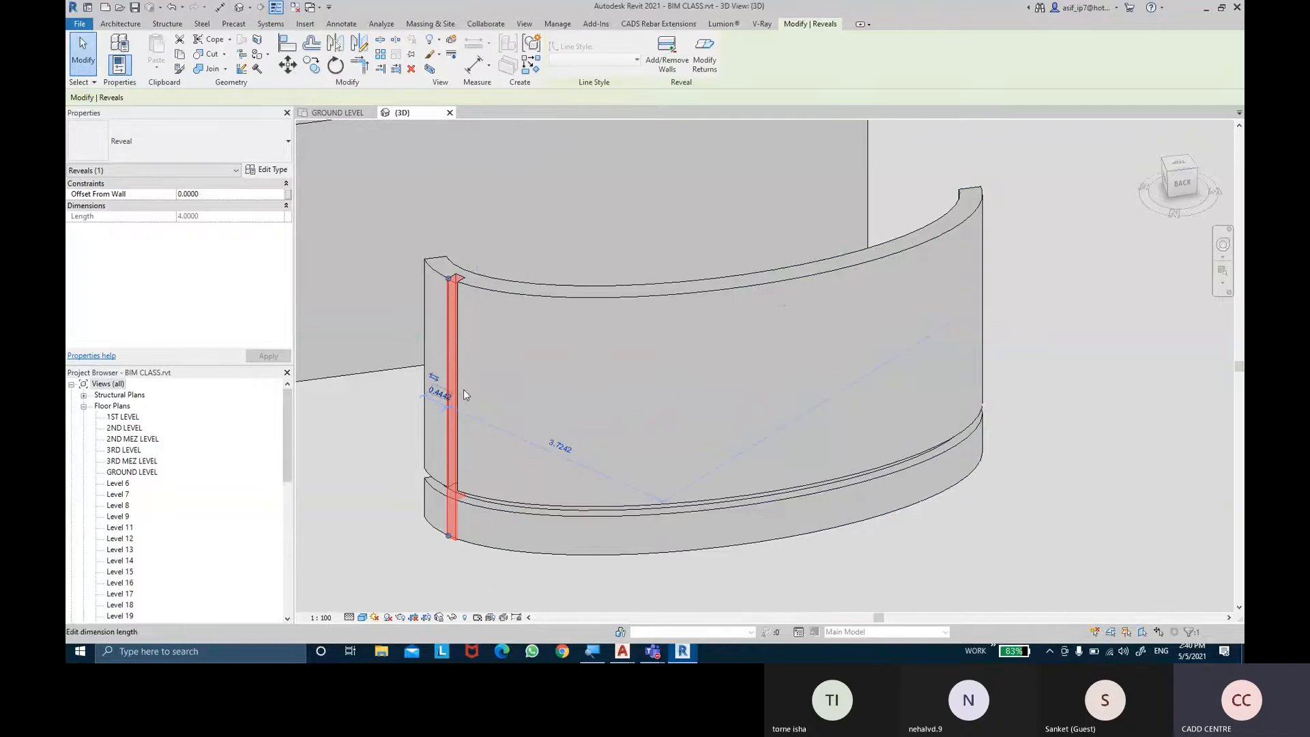
key(ctrl)
key(ctrl)
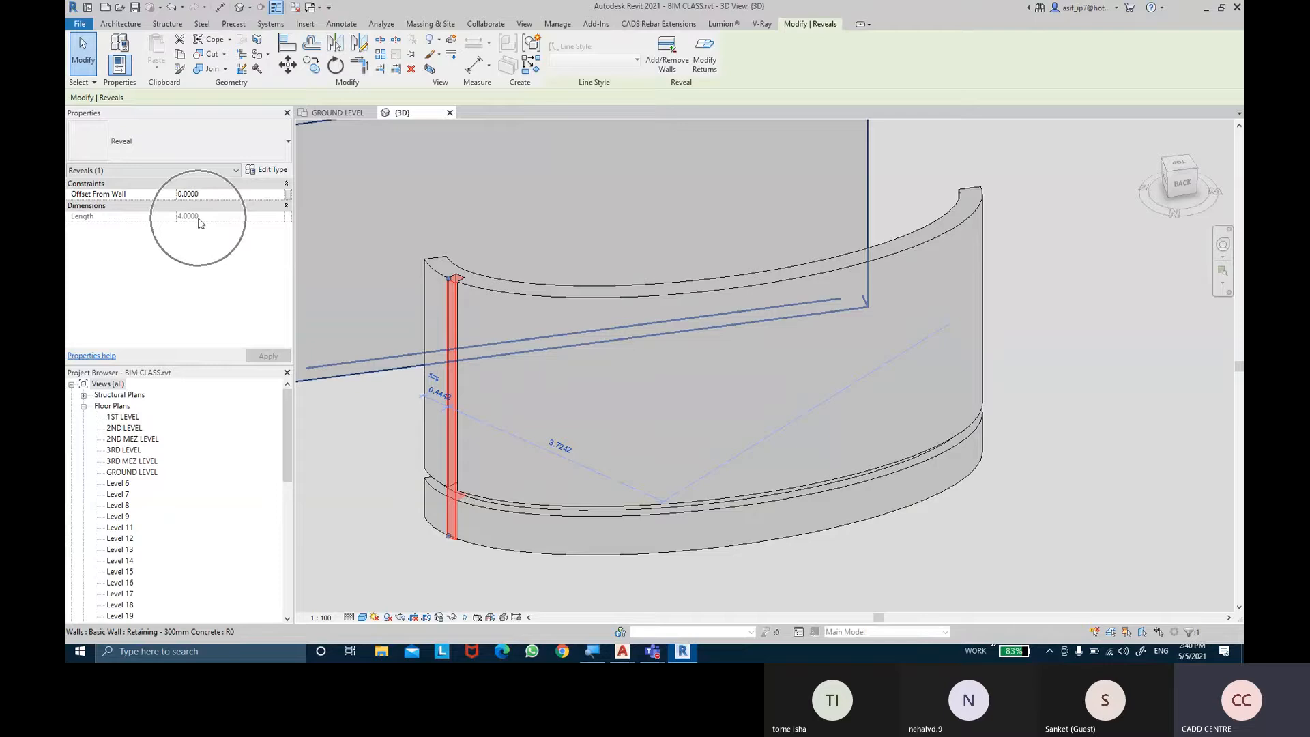
key(Escape)
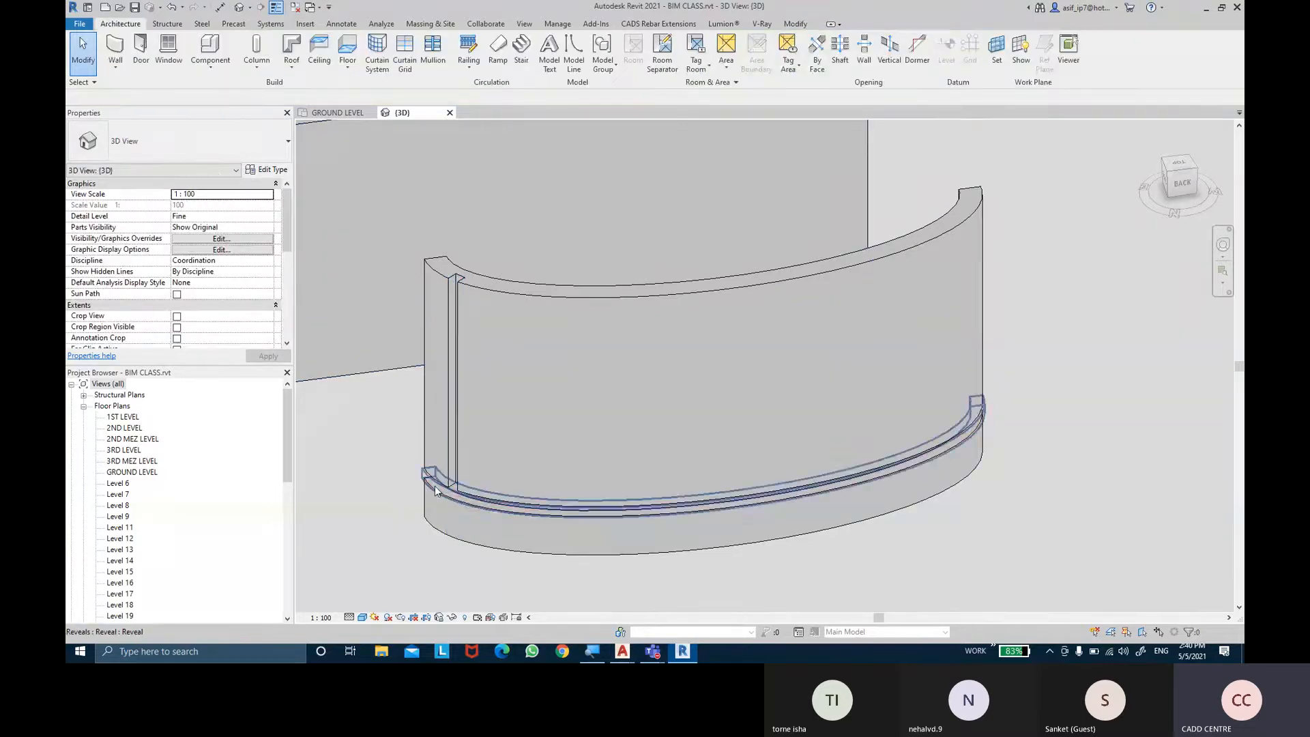
Select the horizontal reveal on the curved retaining wall and set its Offset From Wall to 50 mm
click(443, 489)
key(ctrl)
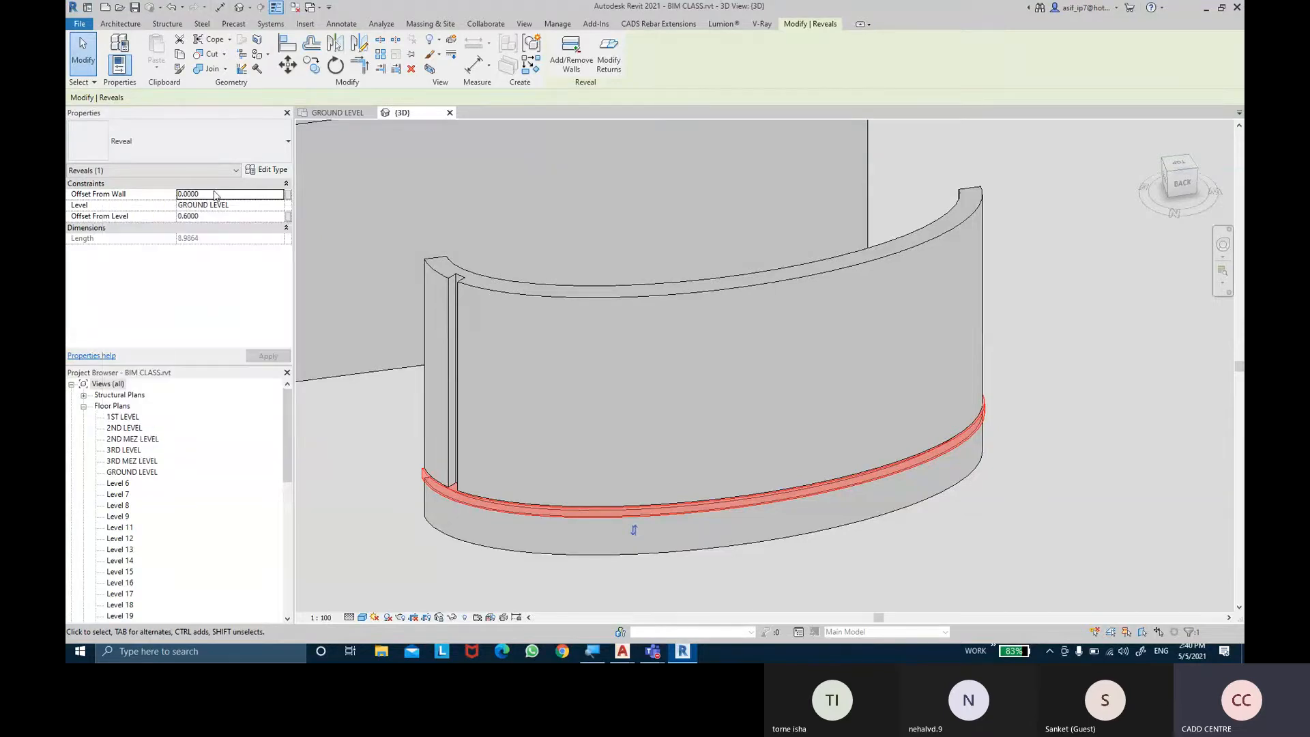
shift+middle_drag(477, 442, 725, 359)
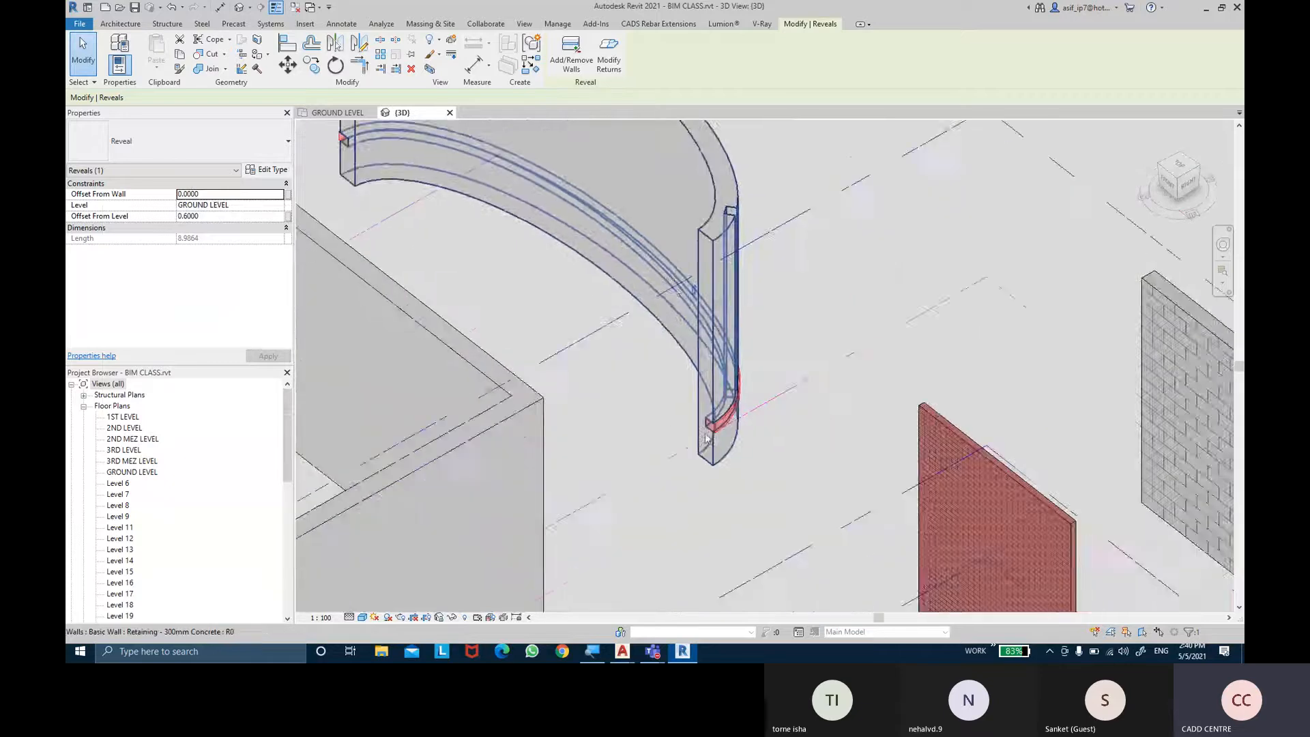
scroll(744, 403, up, 6)
shift+middle_drag(852, 462, 946, 435)
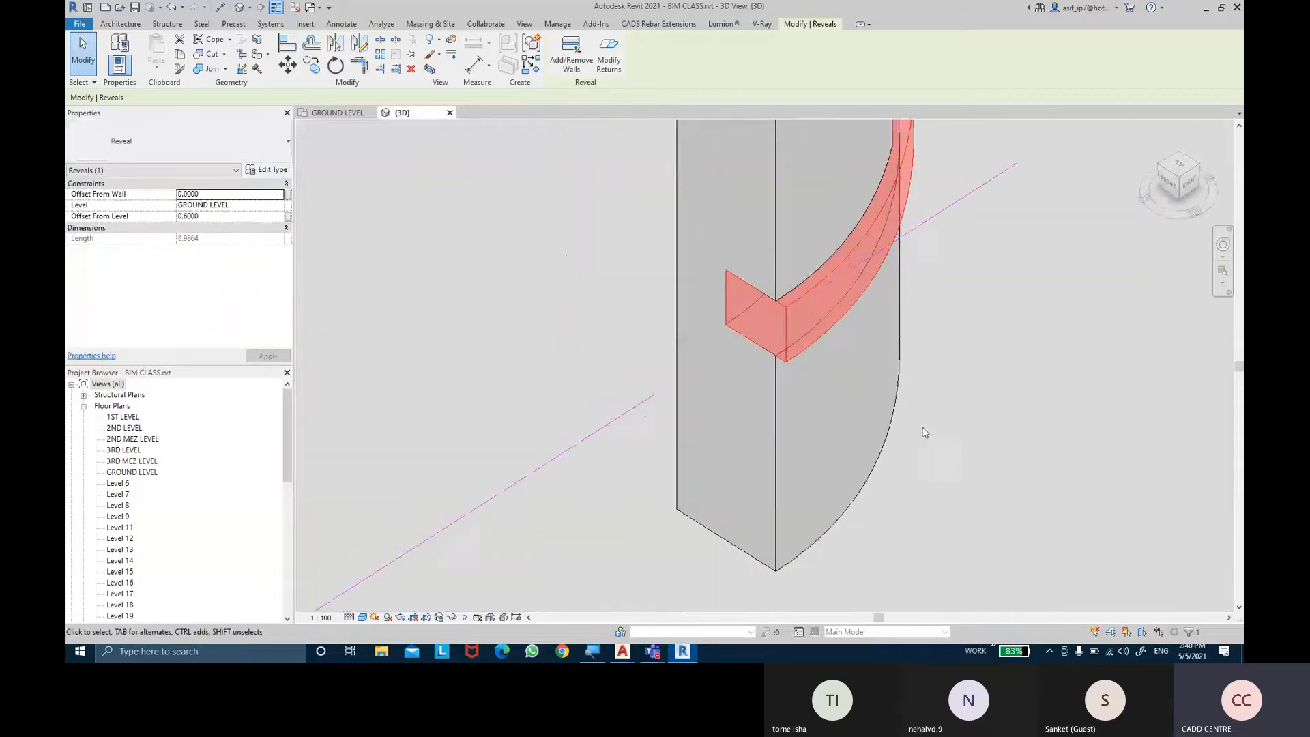
click(225, 194)
text(50MM)
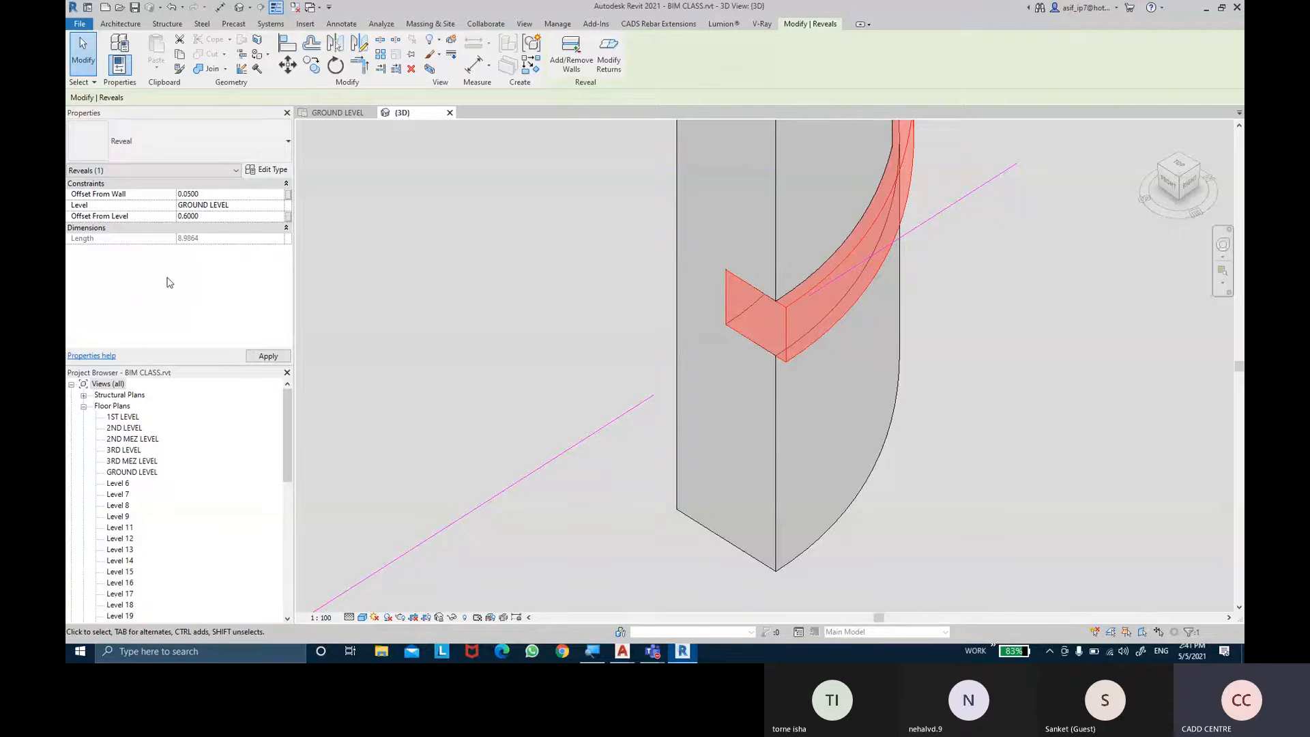
click(268, 357)
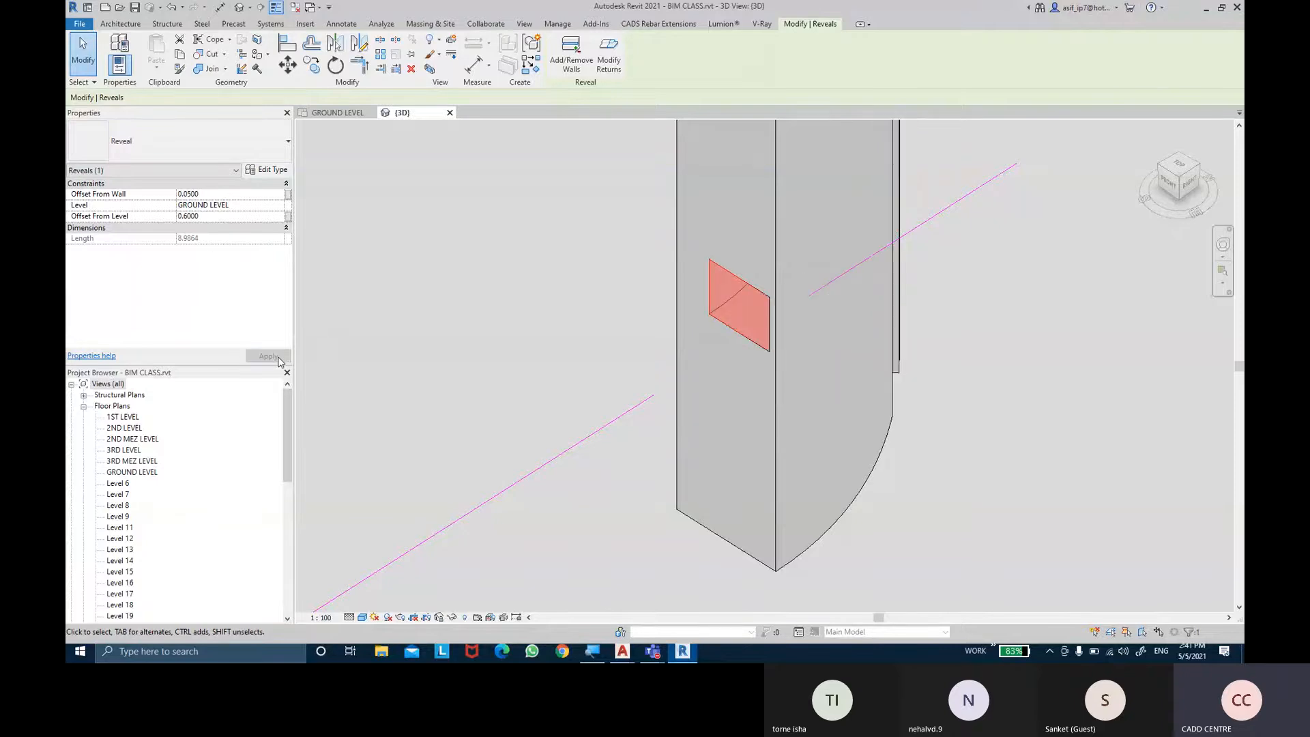
Set the horizontal reveal's Offset From Wall to -50 mm, and push it further out to -100 mm
scroll(805, 328, up, 2)
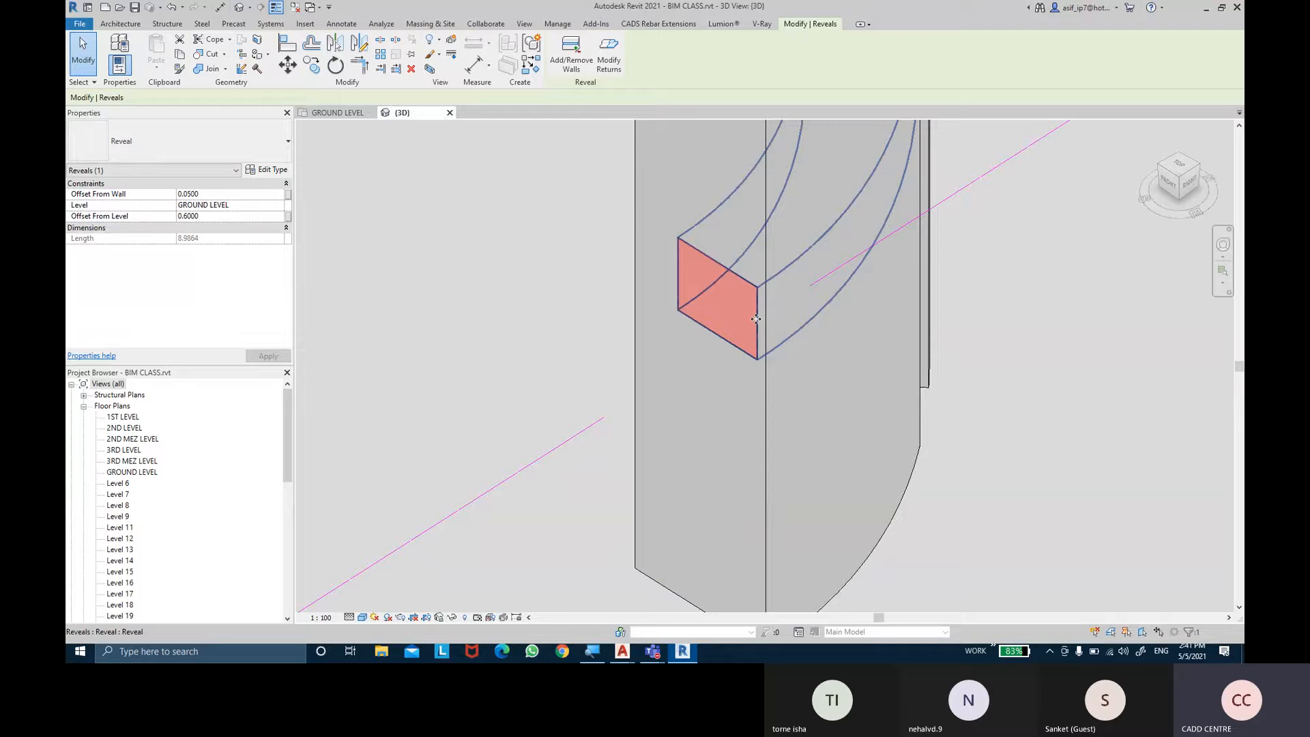
click(223, 195)
text(-50)
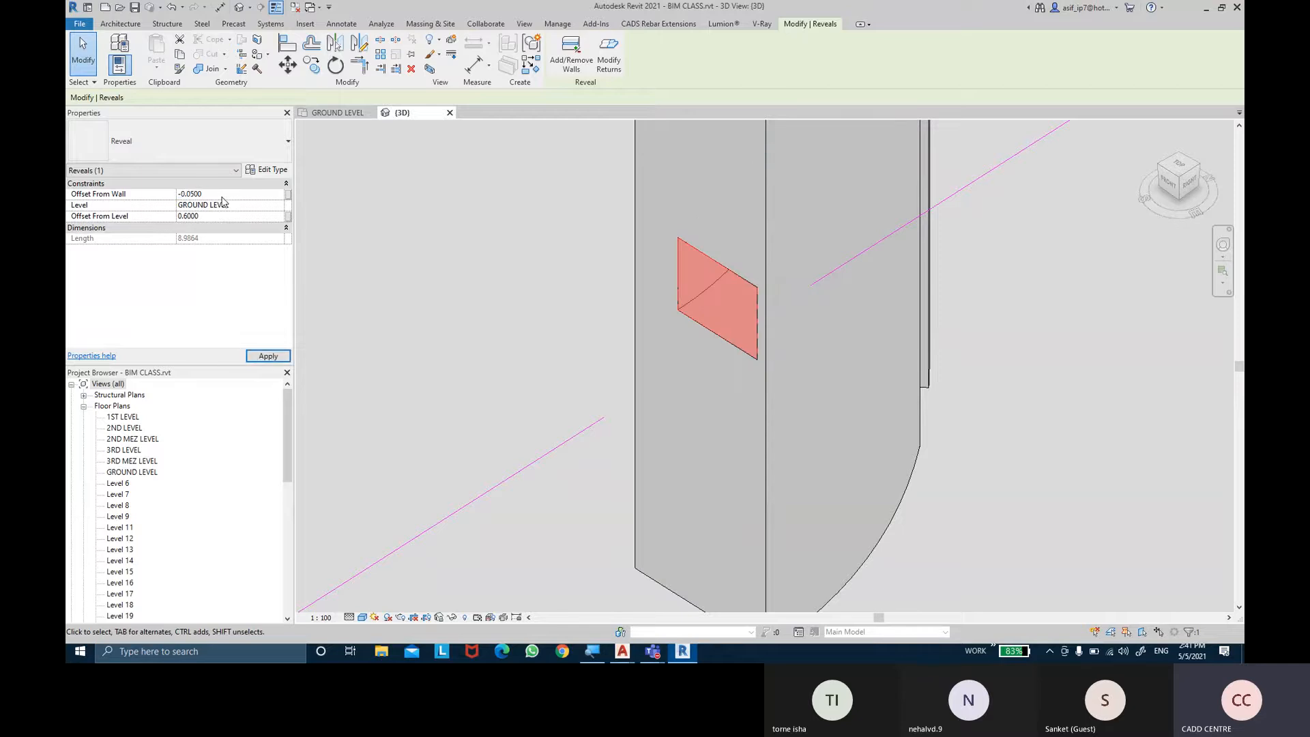
key(Return)
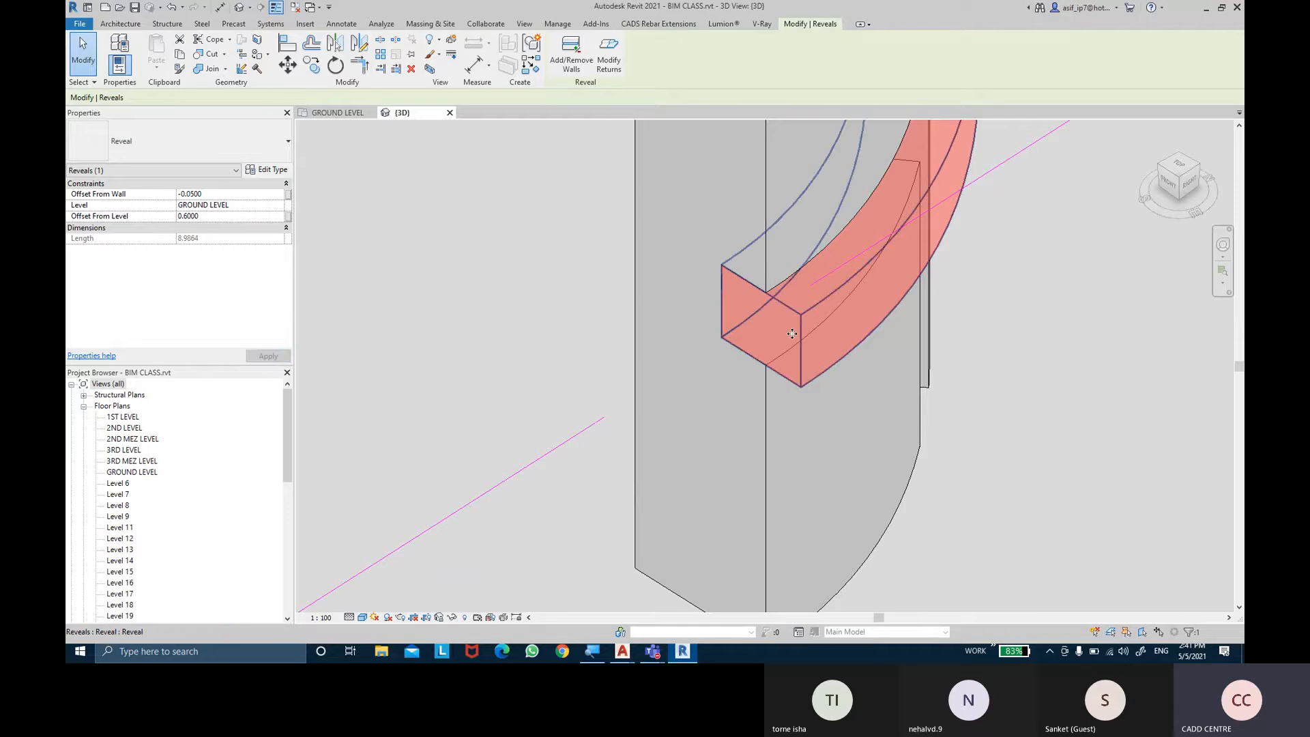
click(236, 195)
text(-100MM)
key(Return)
click(278, 355)
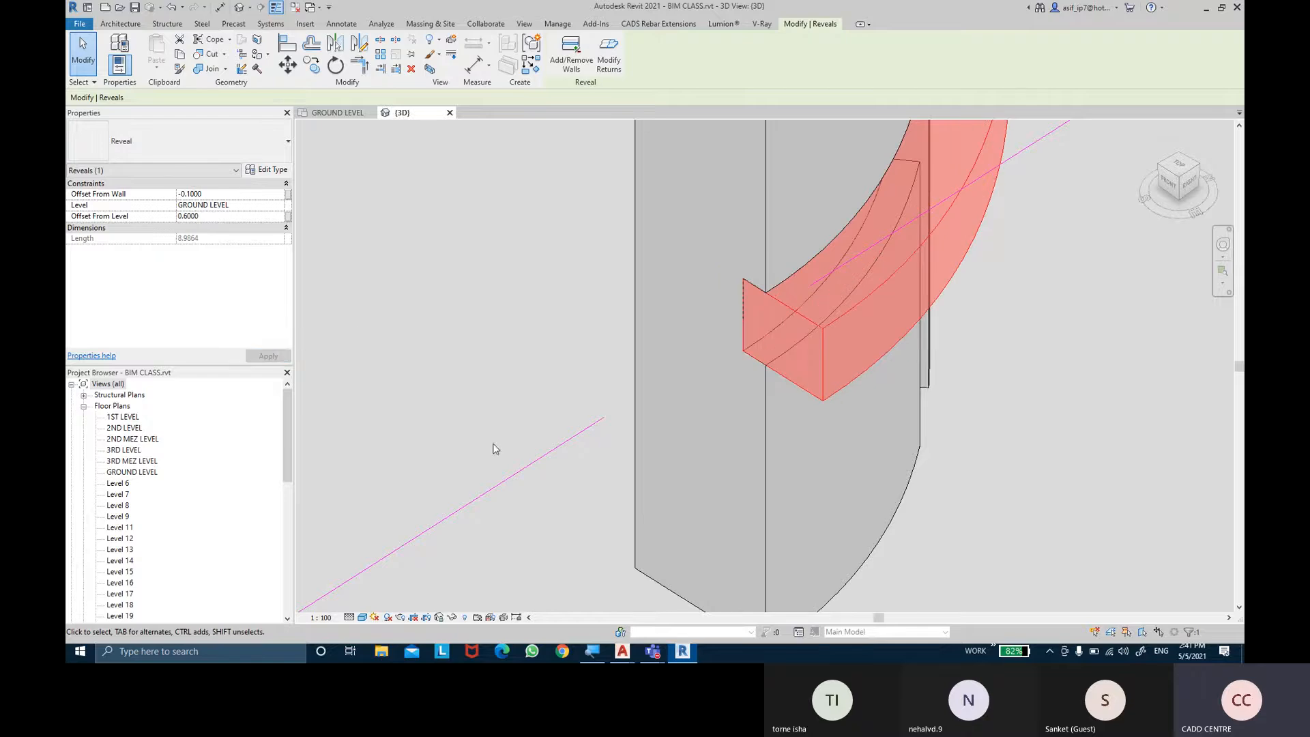
Set the Offset From Wall of the curved wall's horizontal reveal to -120 mm (-0.1200)
scroll(655, 395, up, 3)
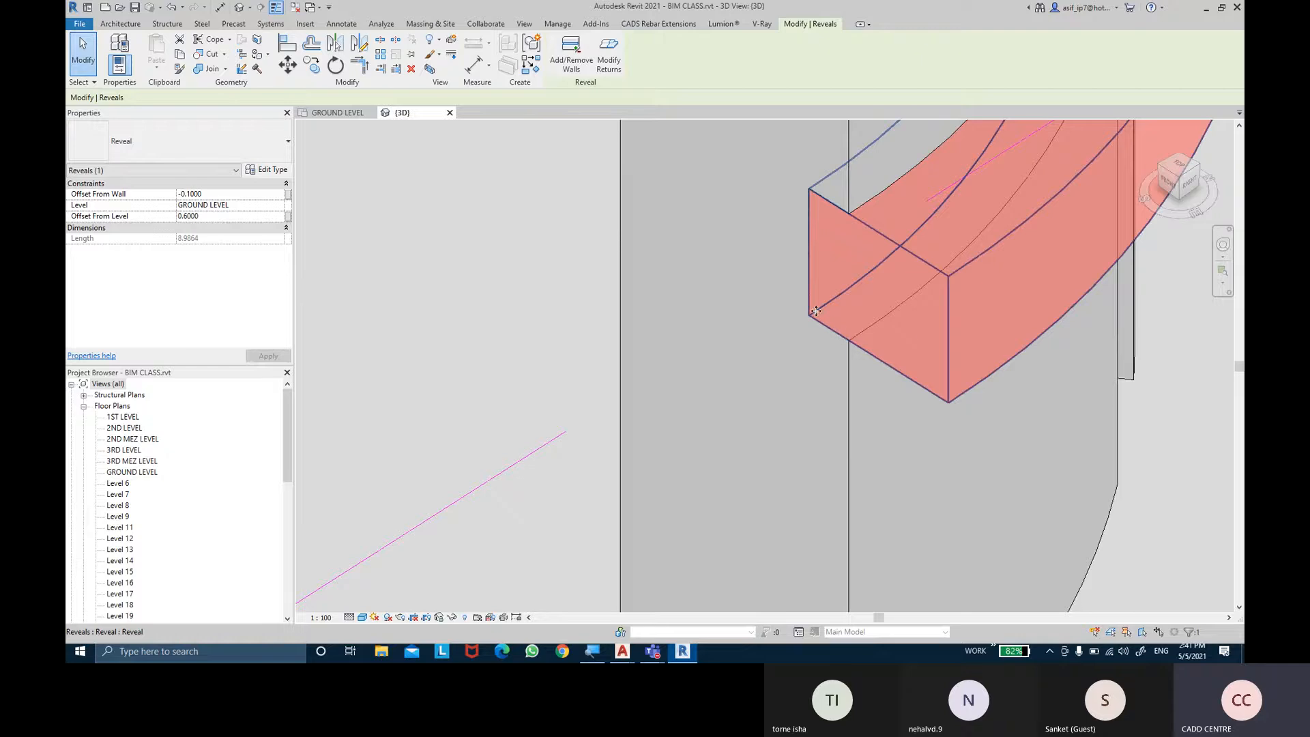
click(836, 329)
click(223, 196)
text(-0.1200)
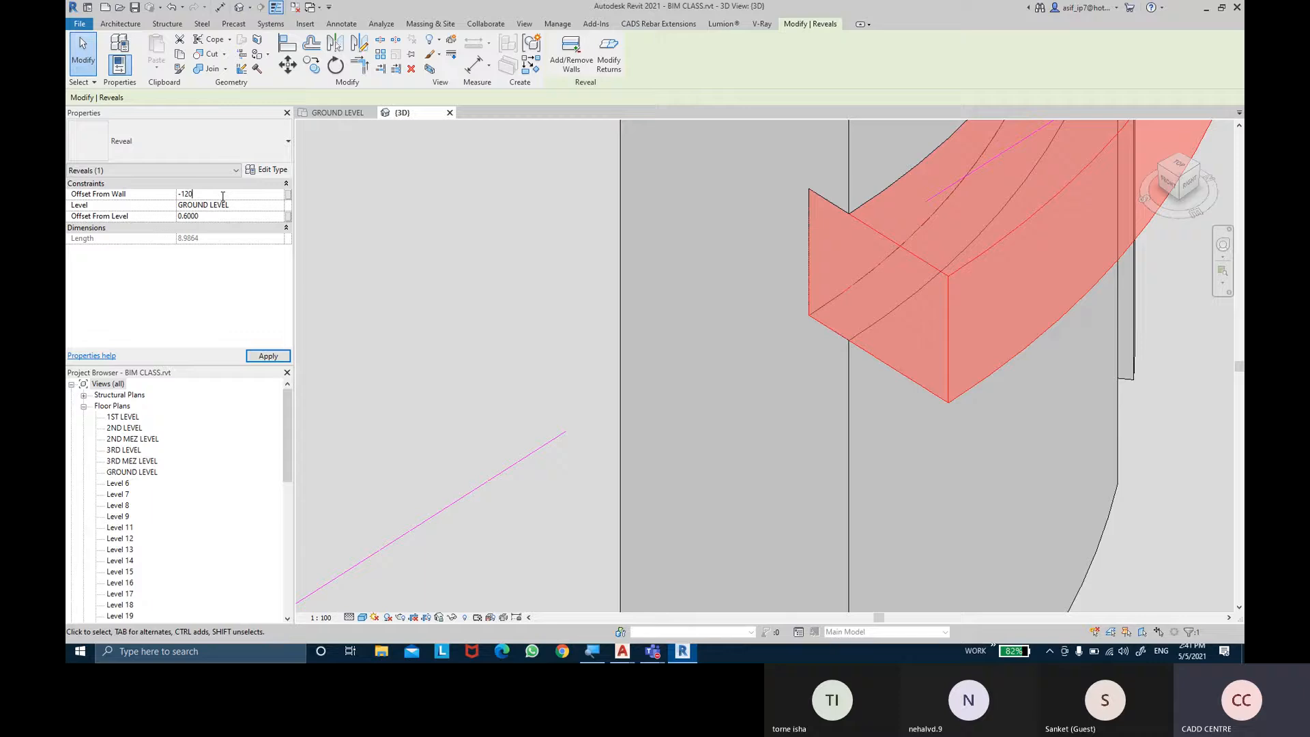
click(274, 357)
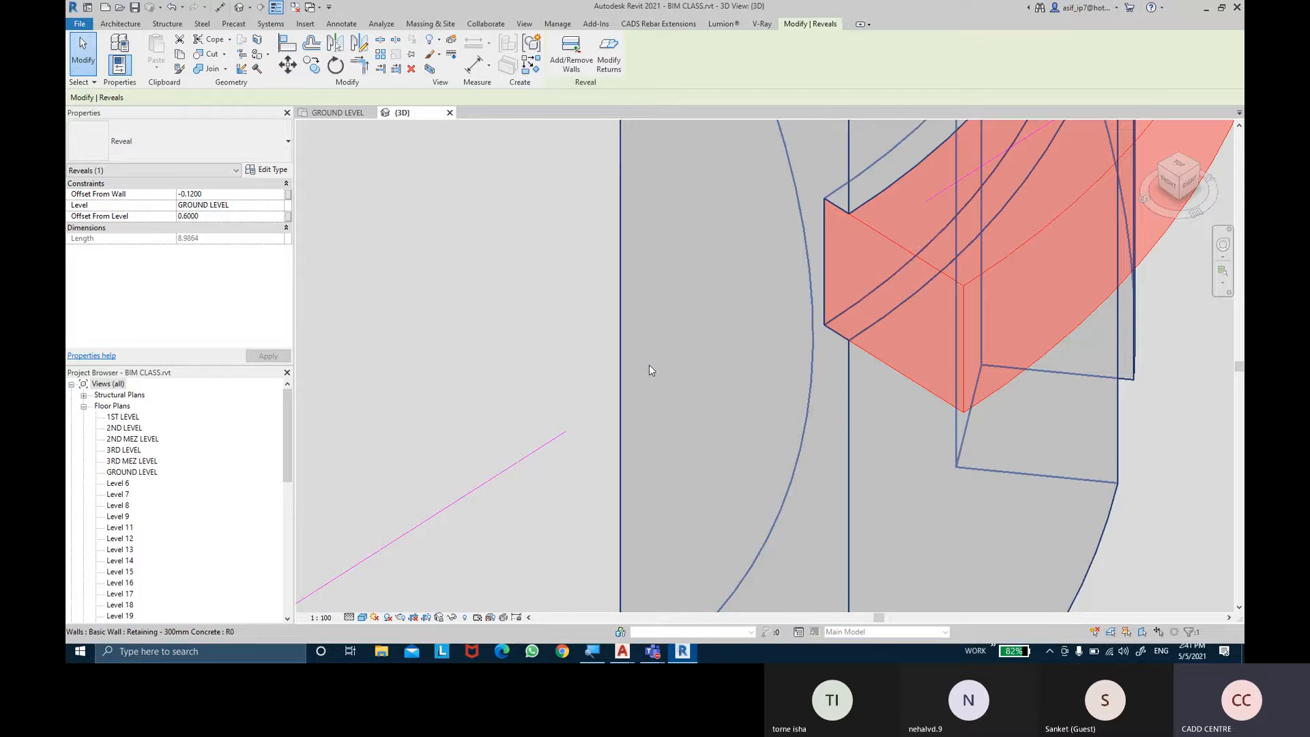
Bring the horizontal reveal back into the wall with an Offset From Wall of 0.0100, and increase it to 0.0200
click(245, 195)
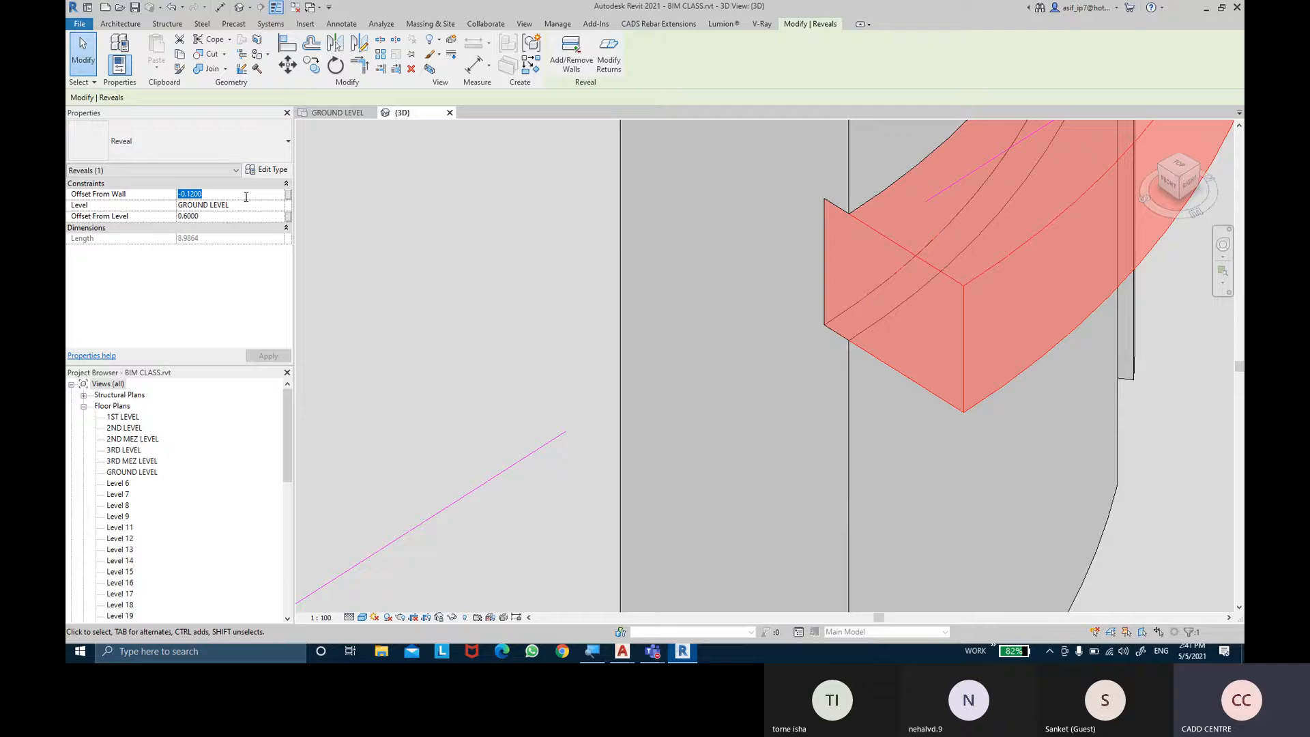
text(0.0100)
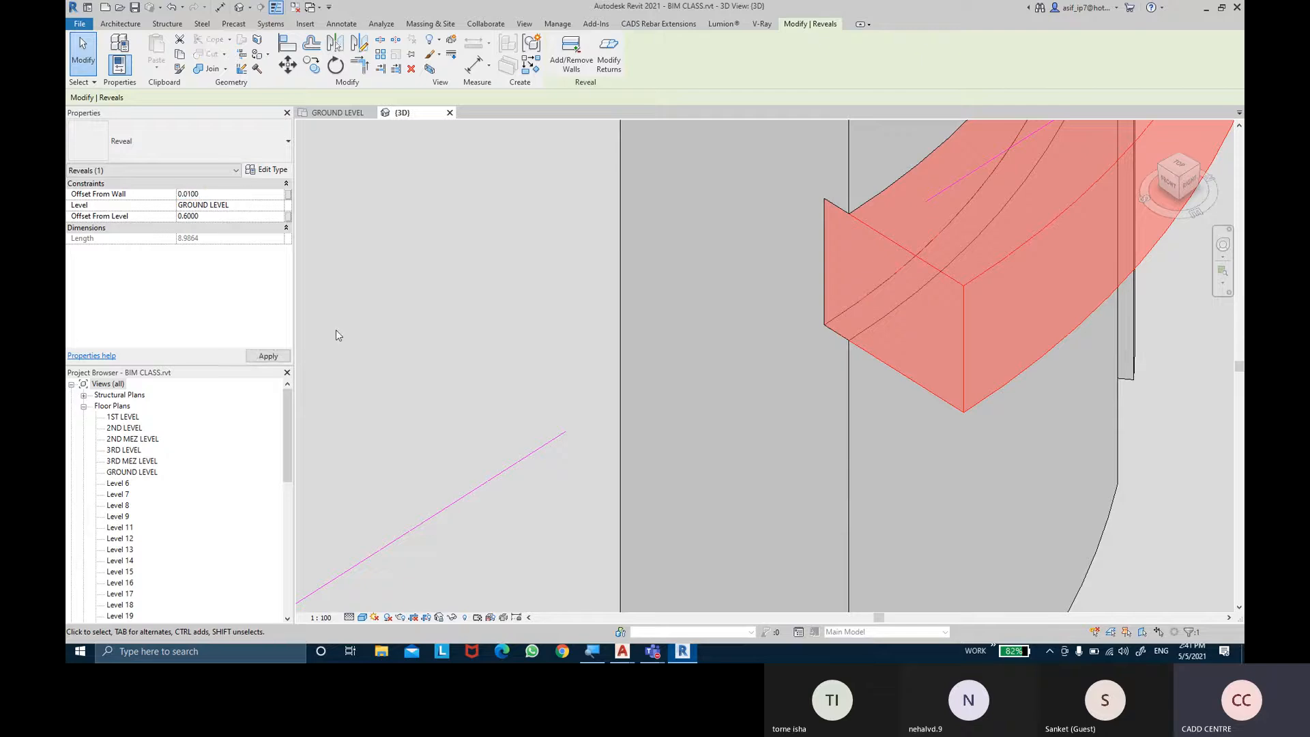
click(268, 355)
click(216, 195)
text(0.0200)
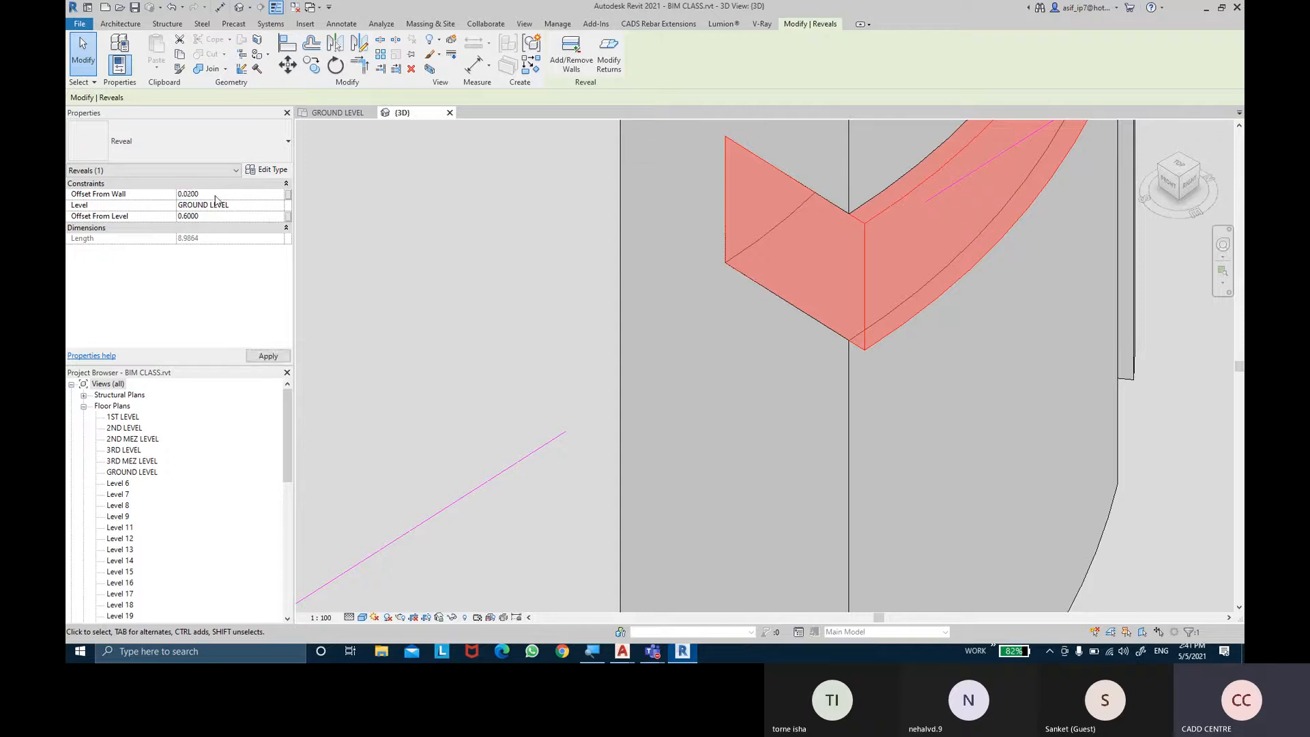
click(284, 359)
Move the horizontal reveal deeper inside the curved wall with an Offset From Wall of 50 mm
click(231, 197)
text(50)
text(M)
text(M)
key(Return)
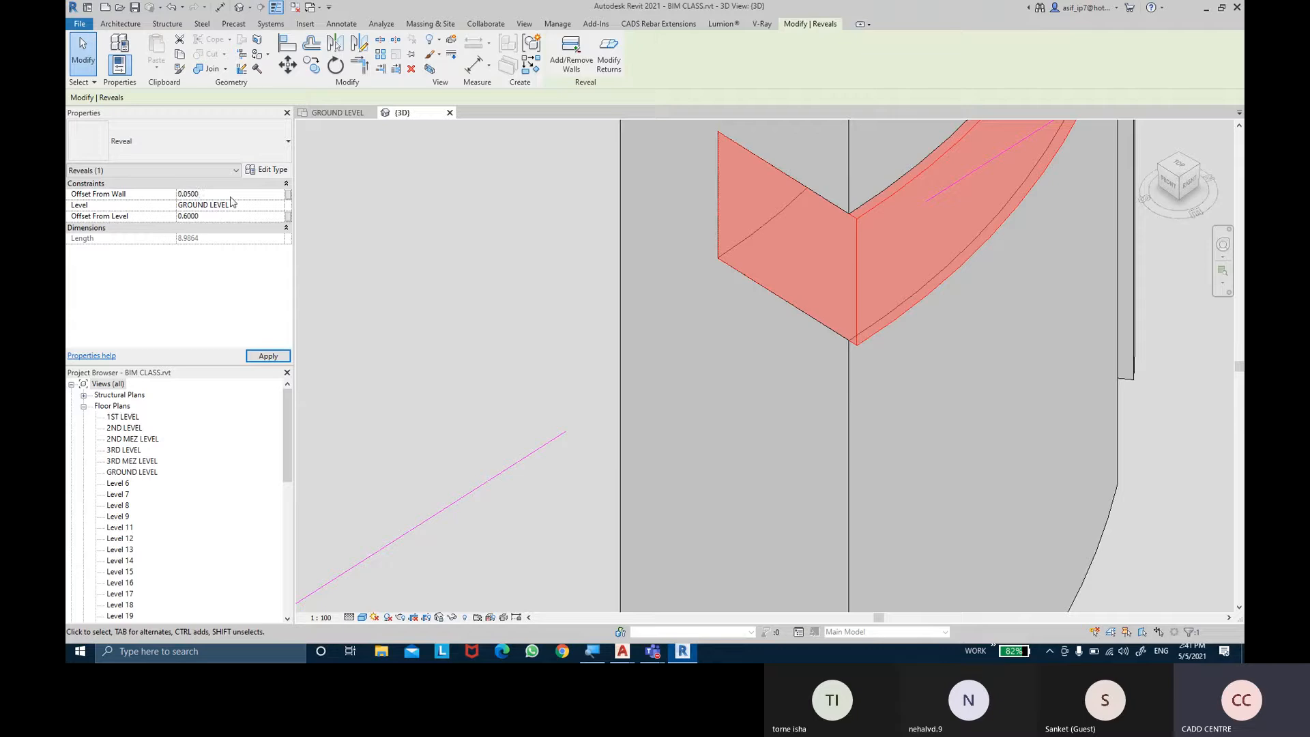
click(281, 357)
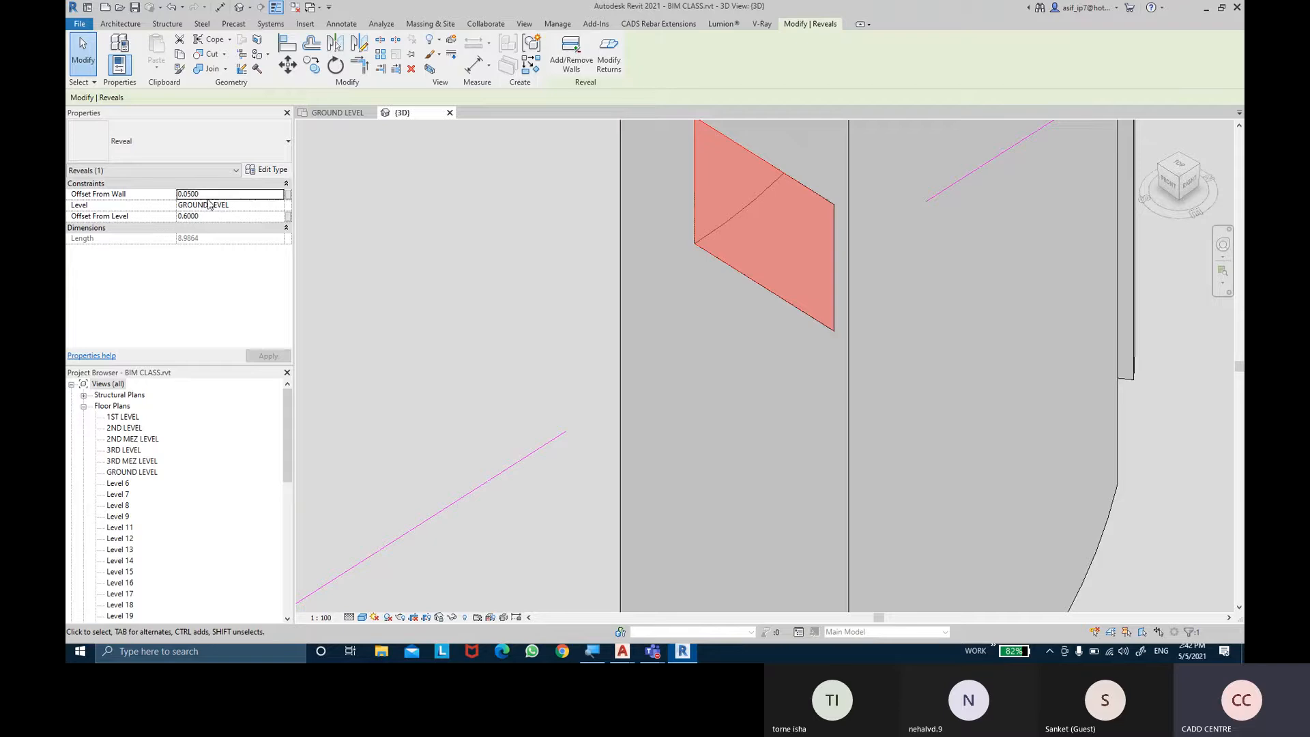
Reset the Offset From Wall of the curved wall's horizontal reveal to 0
click(194, 195)
text(0)
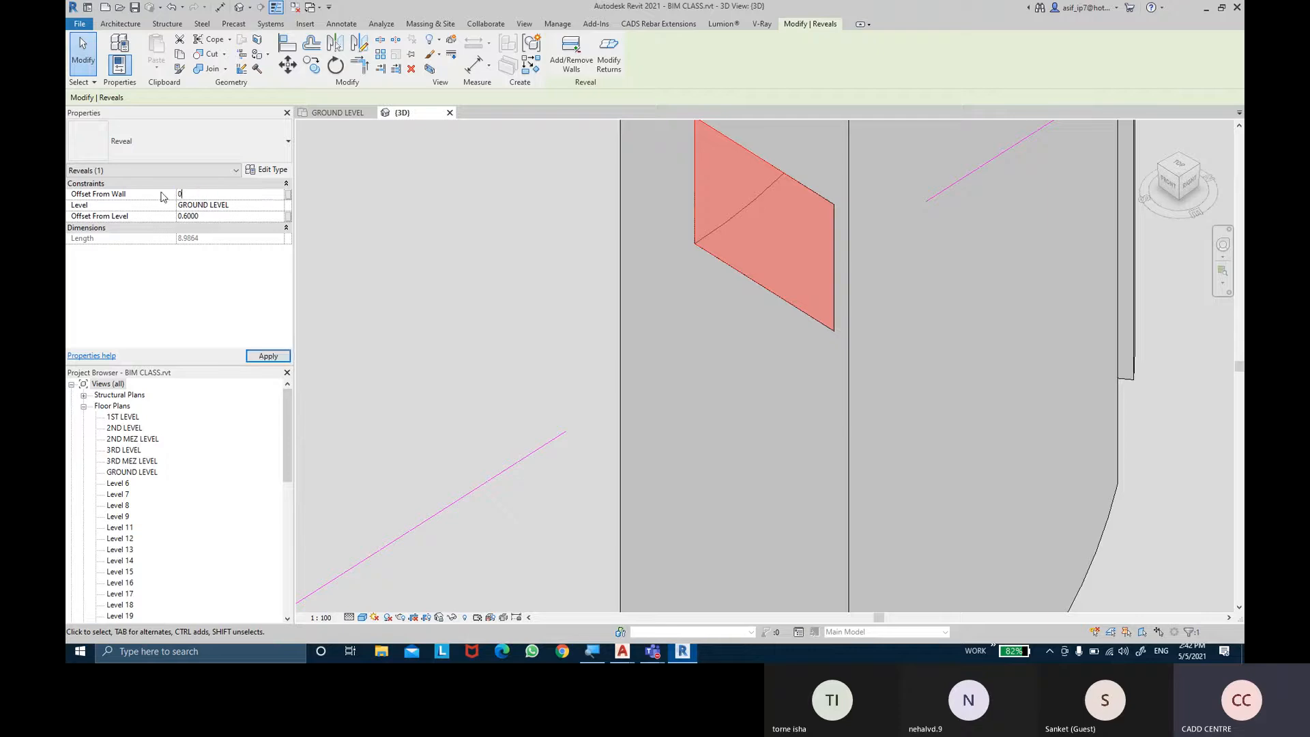
click(268, 355)
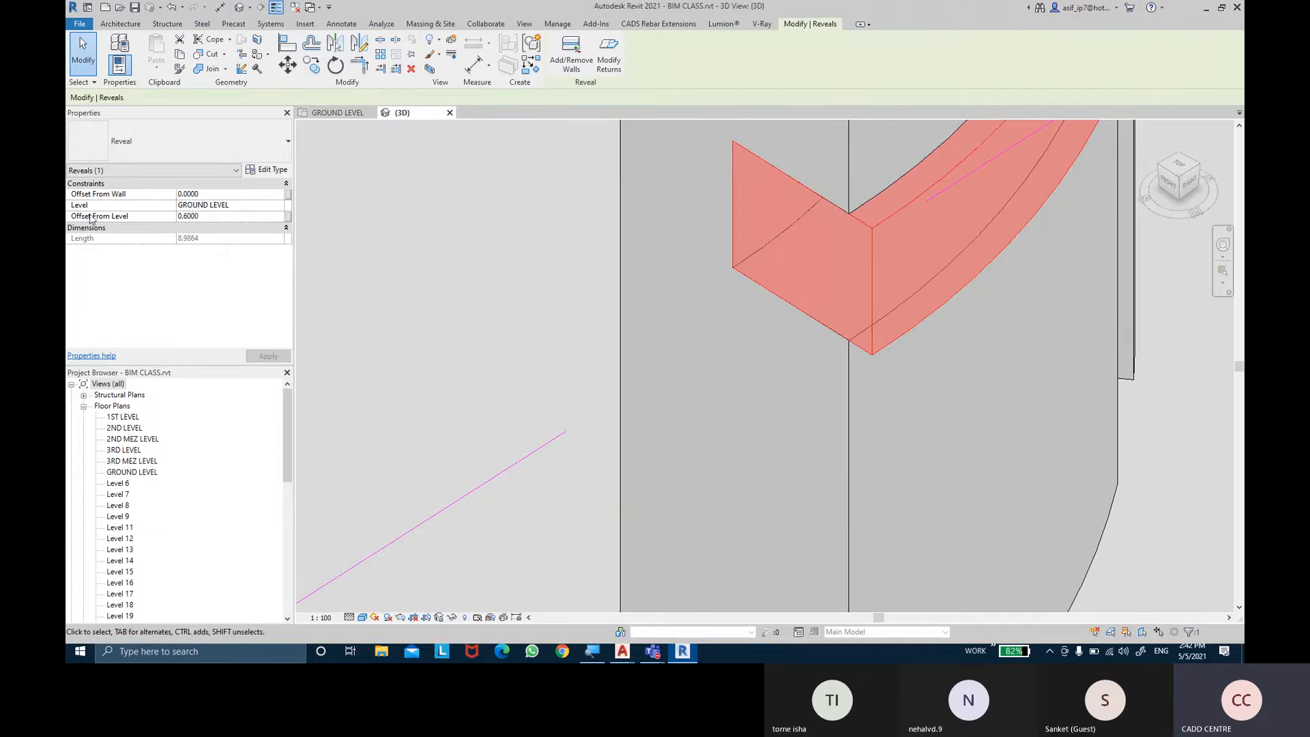
Try to reassign the horizontal reveal's reference level to 1ST LEVEL, accept the change, and deselect the reveal
scroll(877, 408, down, 1)
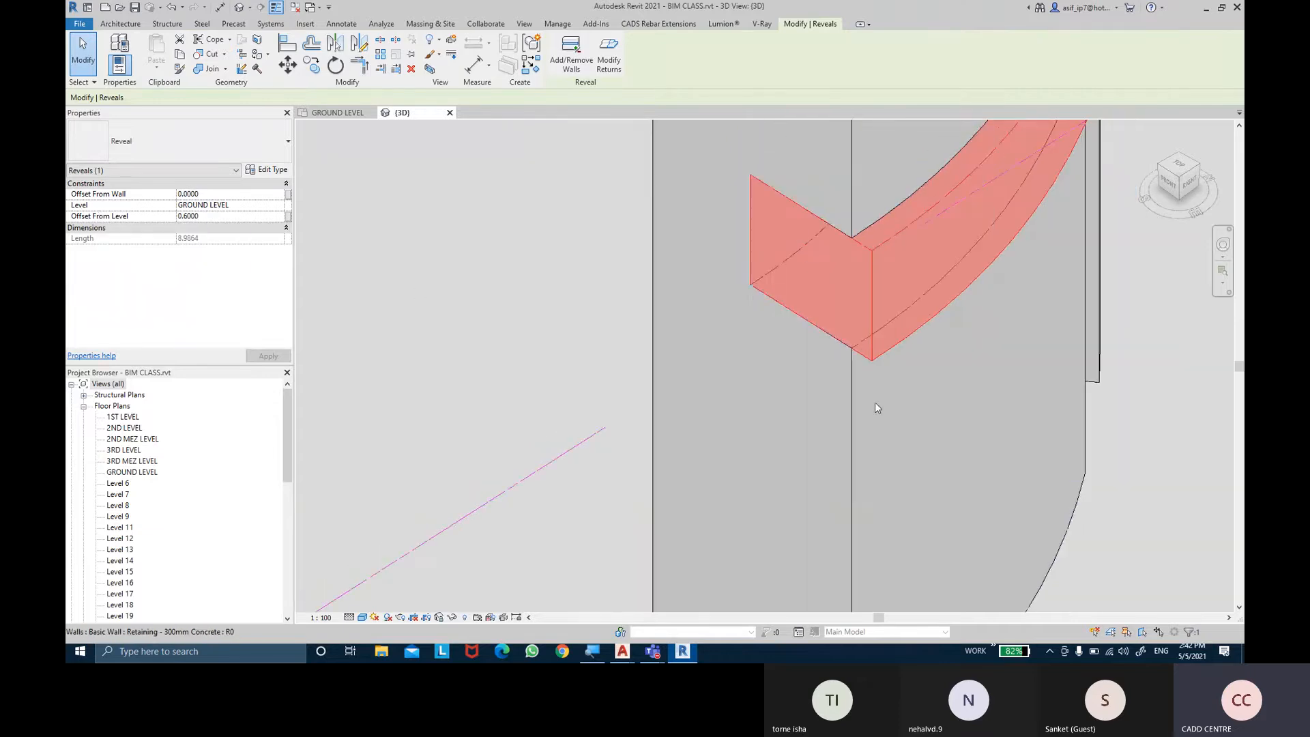
scroll(877, 408, down, 3)
shift+middle_drag(939, 383, 491, 381)
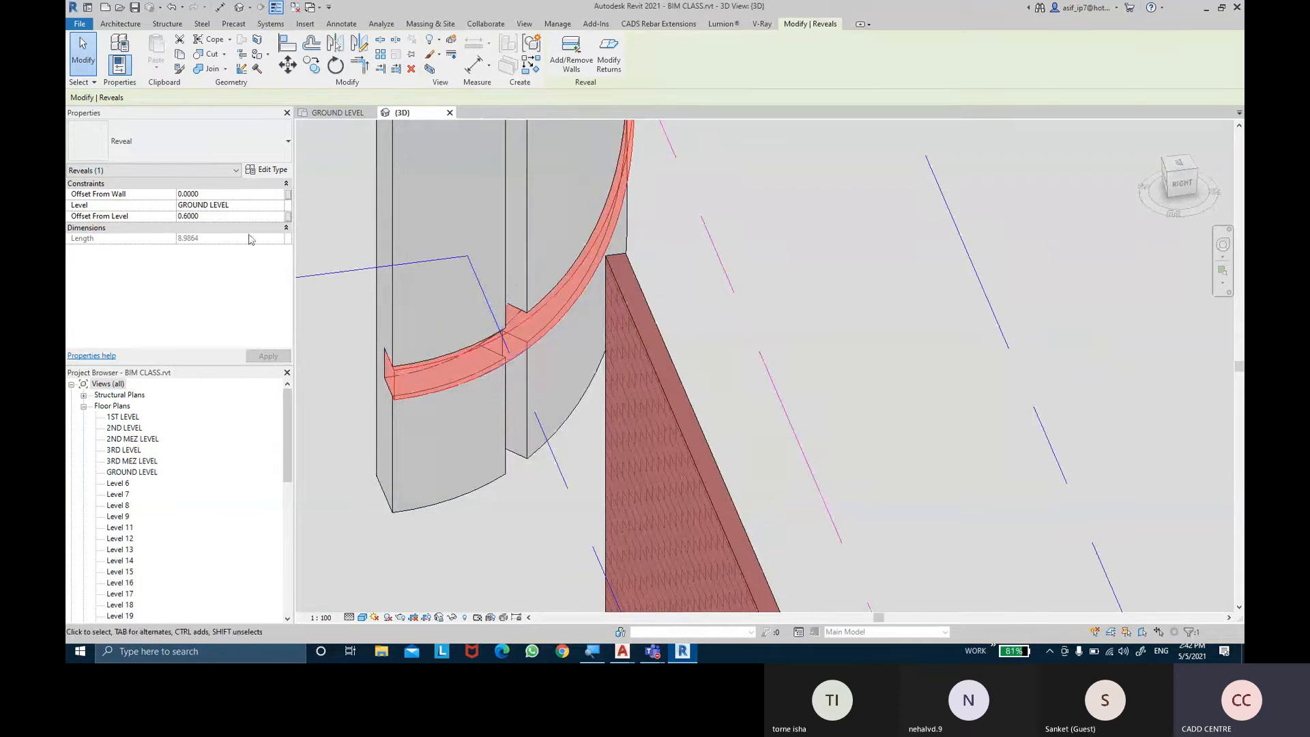
click(276, 207)
click(279, 205)
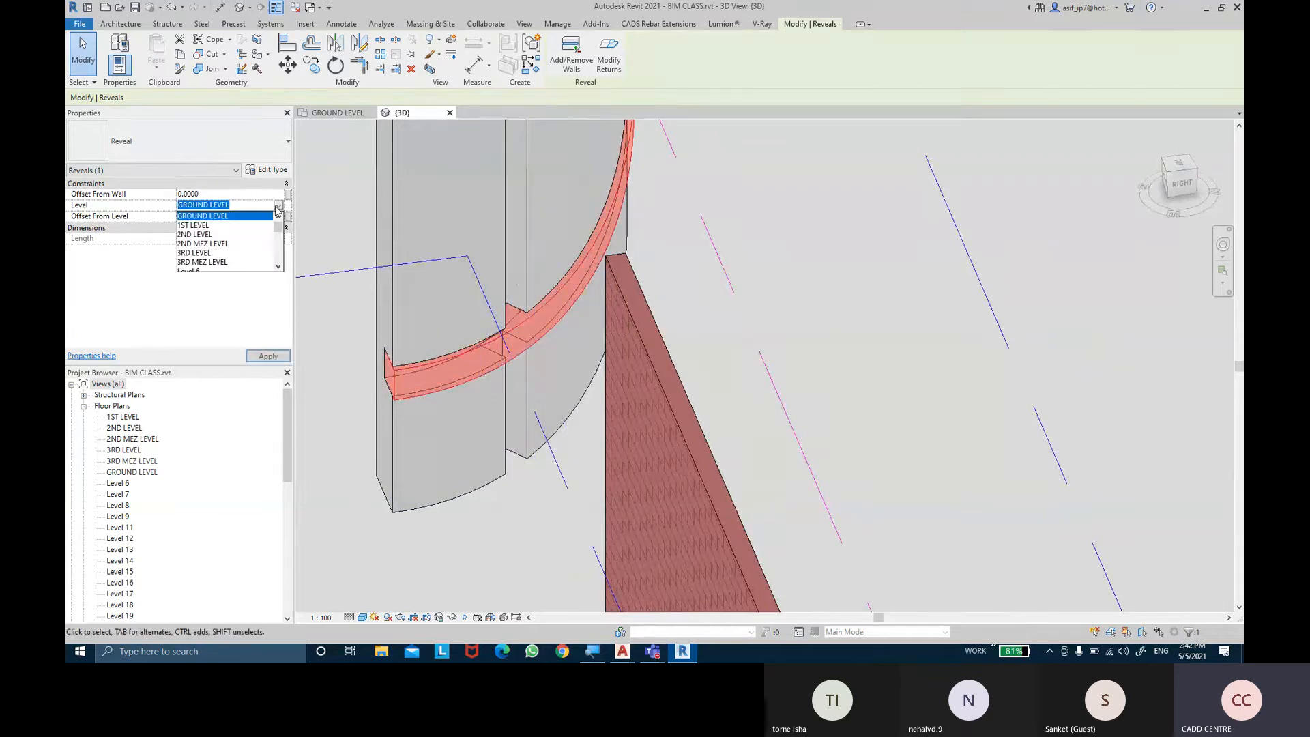
click(224, 226)
click(268, 356)
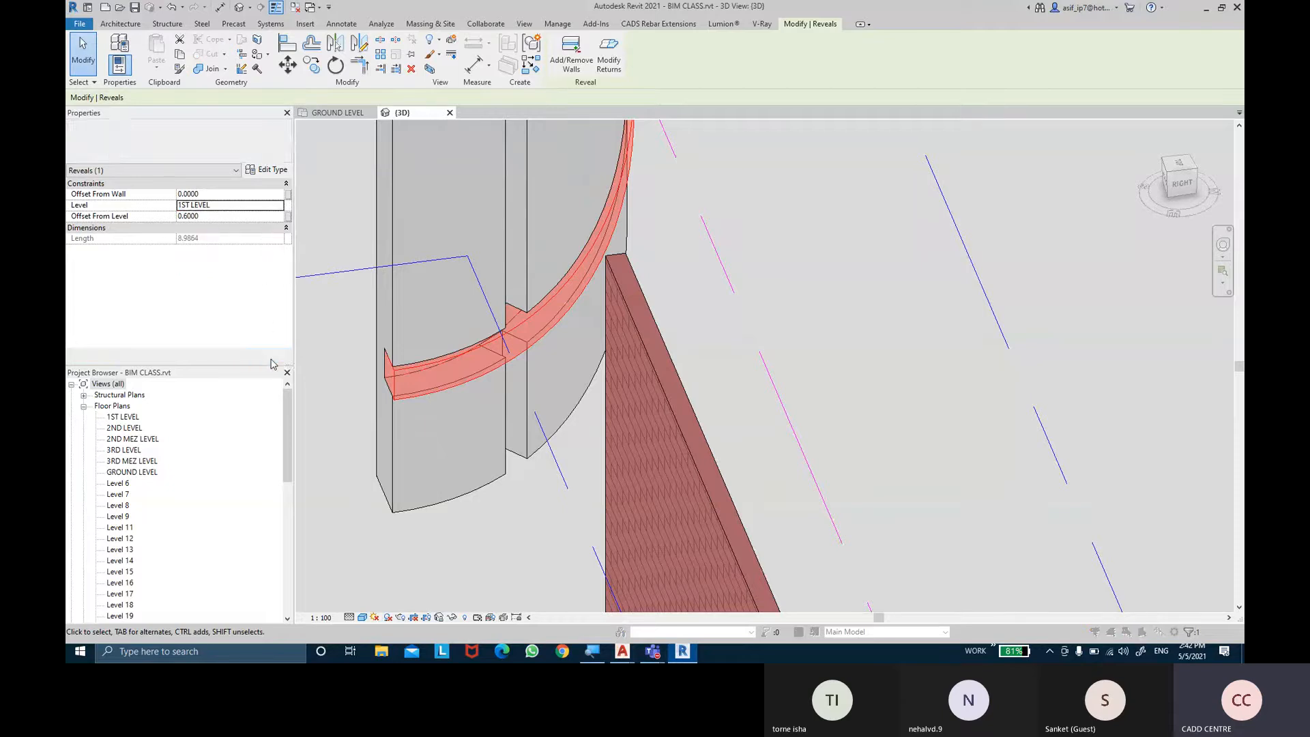
drag(532, 290, 658, 298)
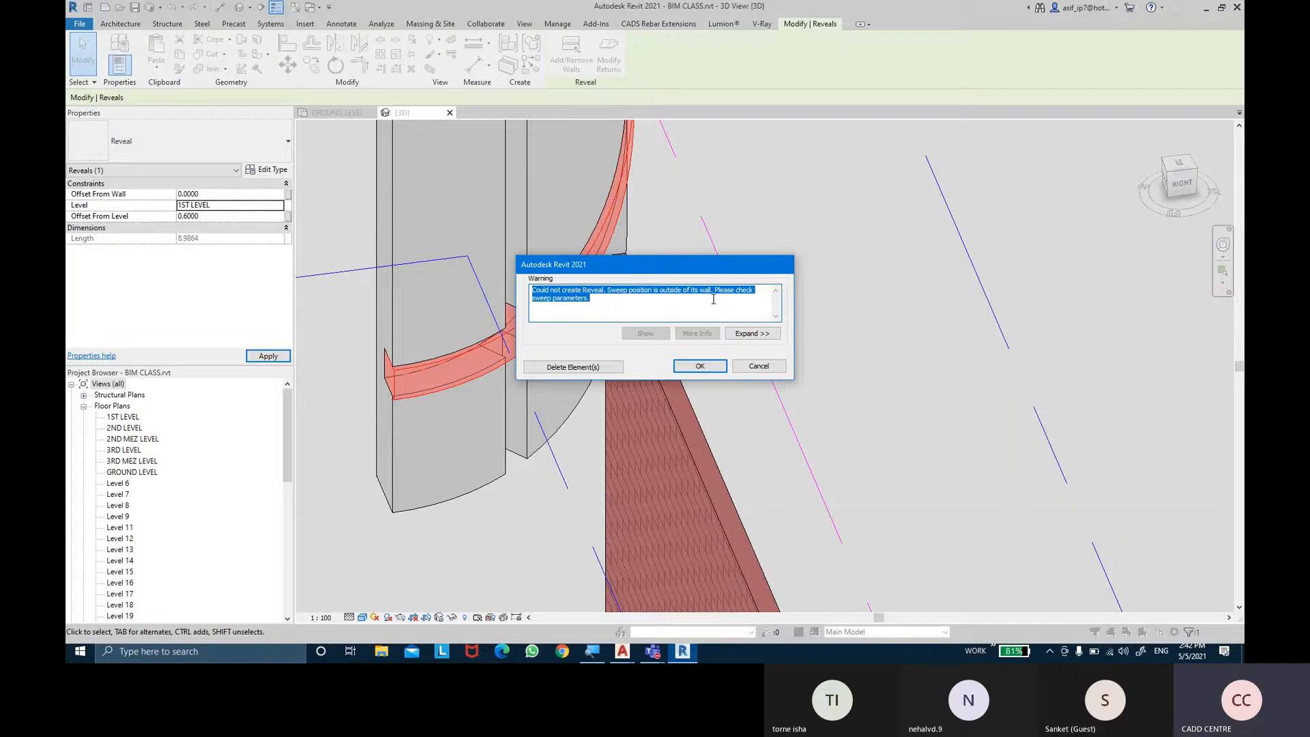
click(693, 370)
scroll(698, 225, down, 2)
middle_drag(666, 127, 644, 417)
scroll(644, 418, down, 2)
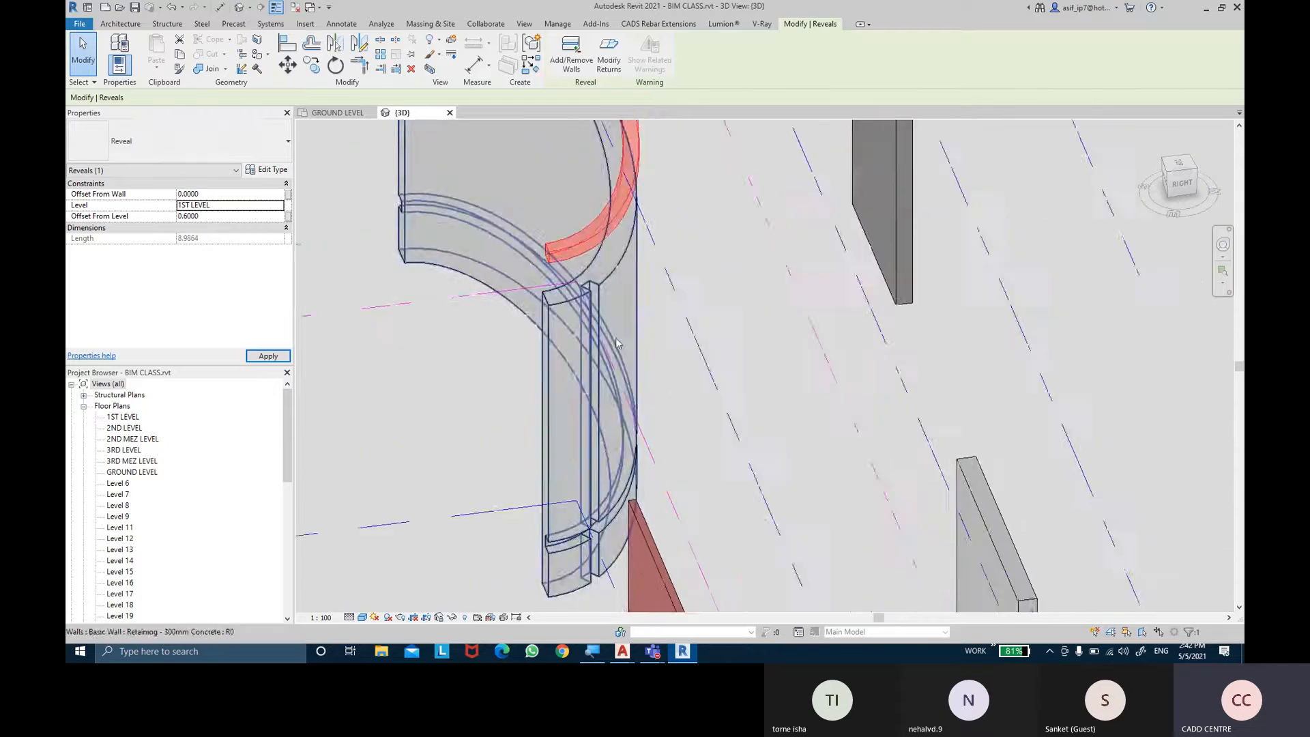
shift+middle_drag(740, 279, 710, 298)
click(710, 298)
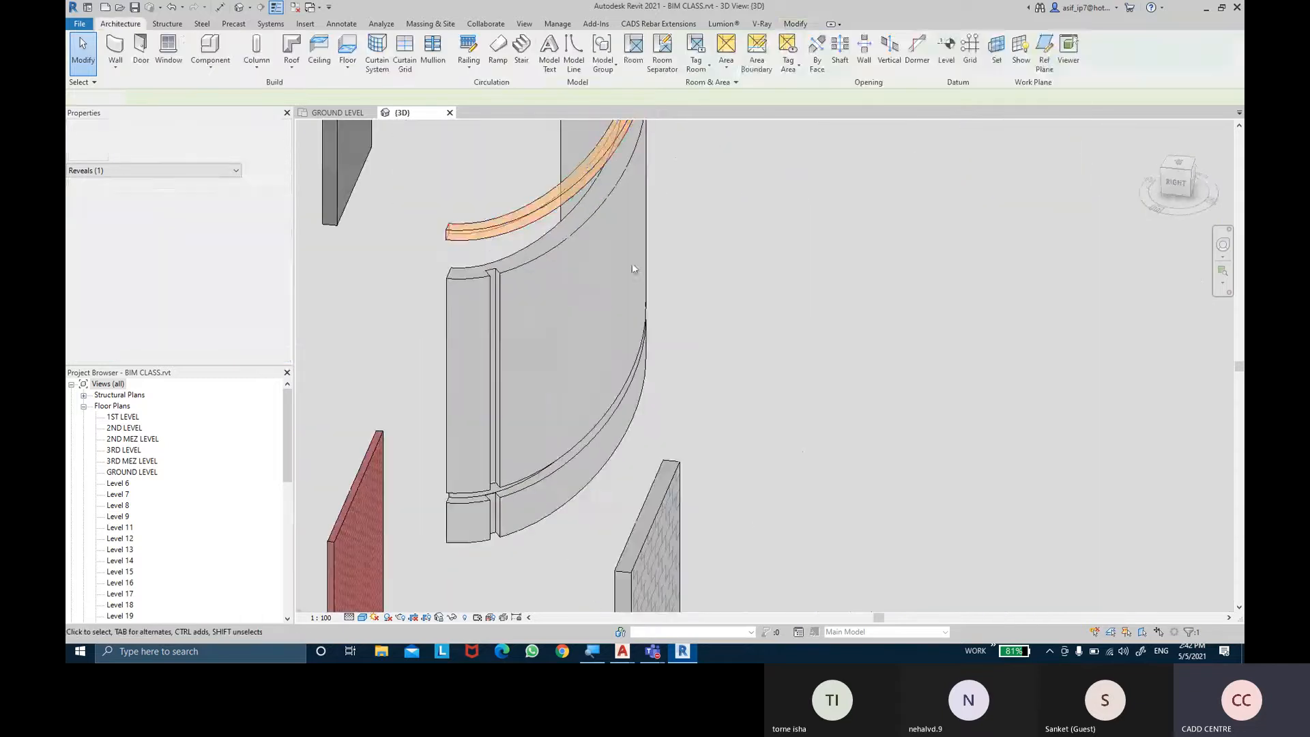
Select the displaced reveal above the curved wall, set its reference level back to GROUND LEVEL, and deselect it
click(514, 230)
shift+middle_drag(684, 258, 667, 248)
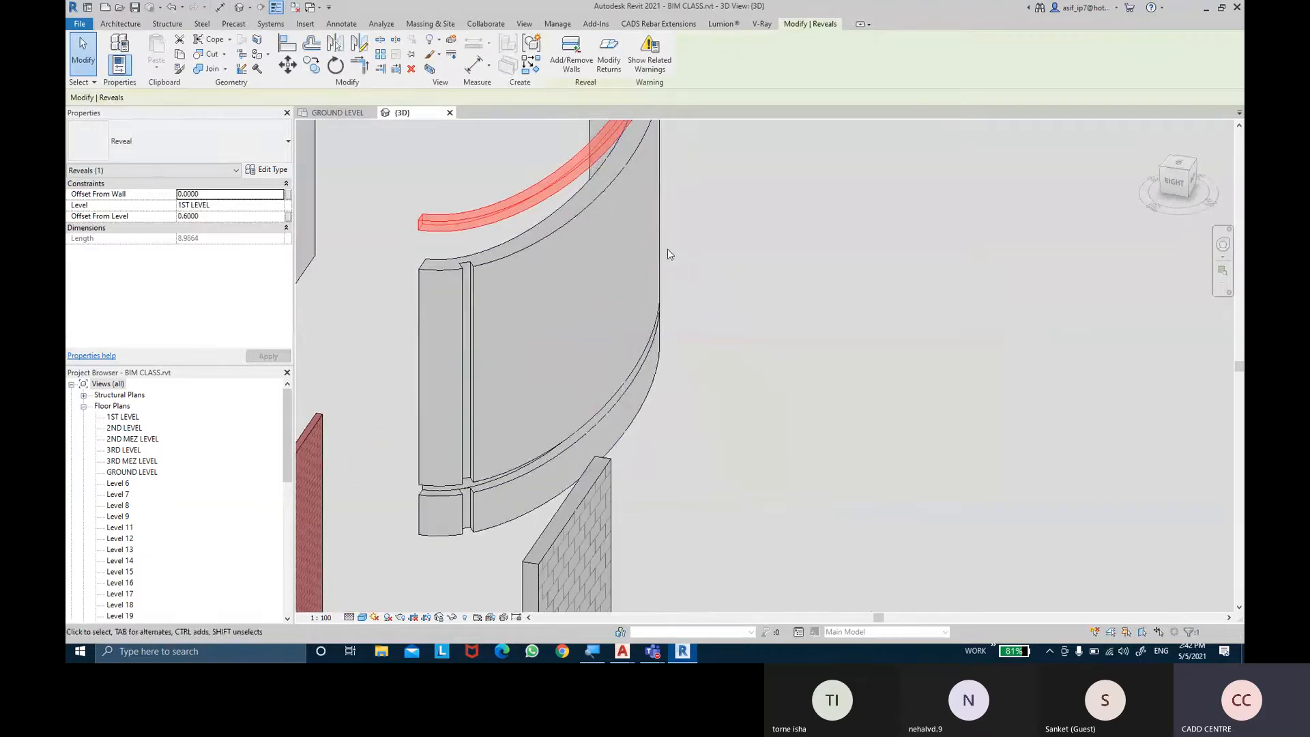
click(280, 206)
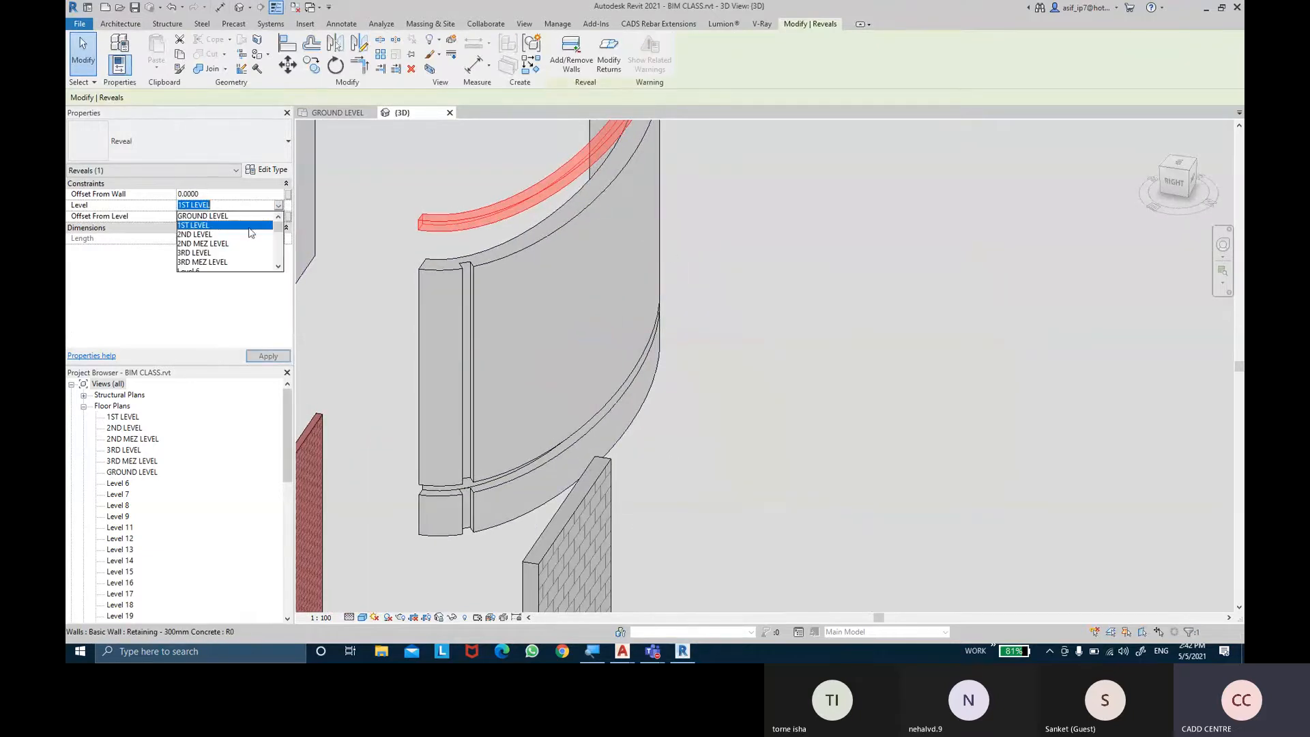
click(210, 217)
click(261, 356)
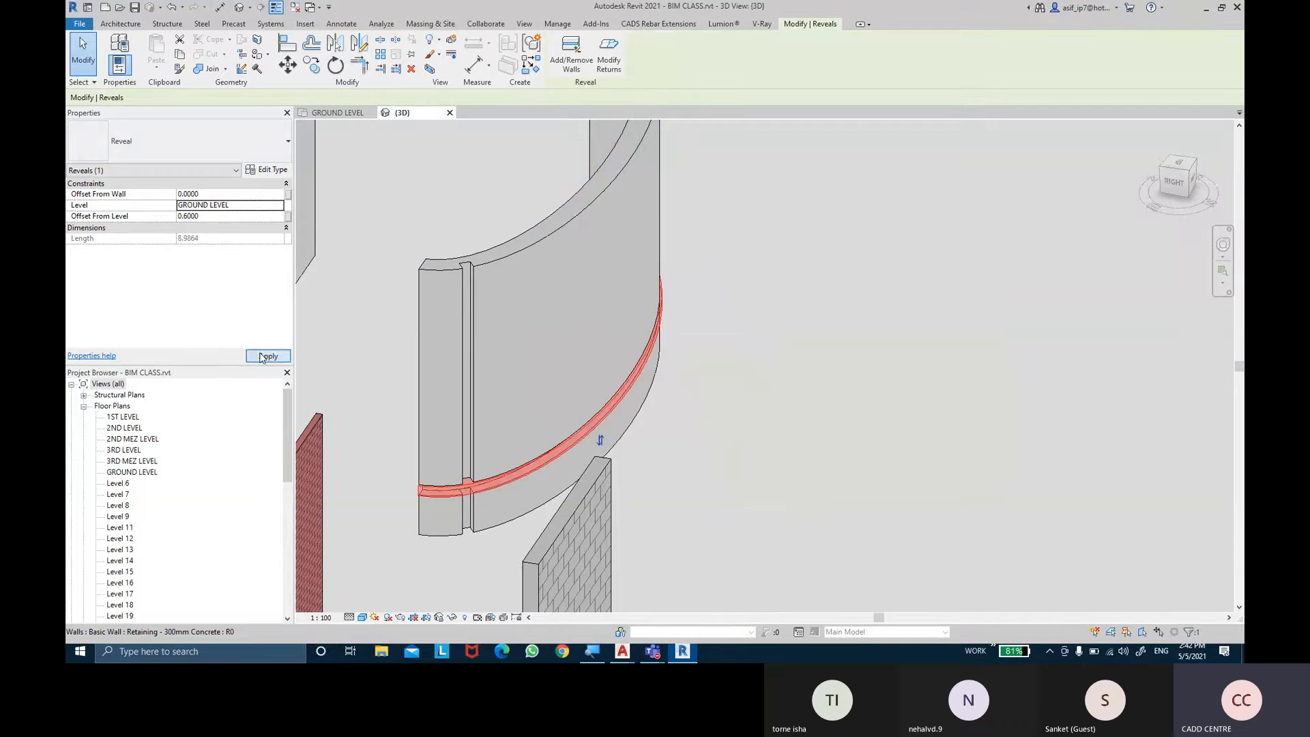
click(710, 342)
Raise the curved wall's horizontal reveal by setting its Offset From Level to 1.0000, and deselect it
shift+middle_drag(710, 342, 825, 374)
click(502, 477)
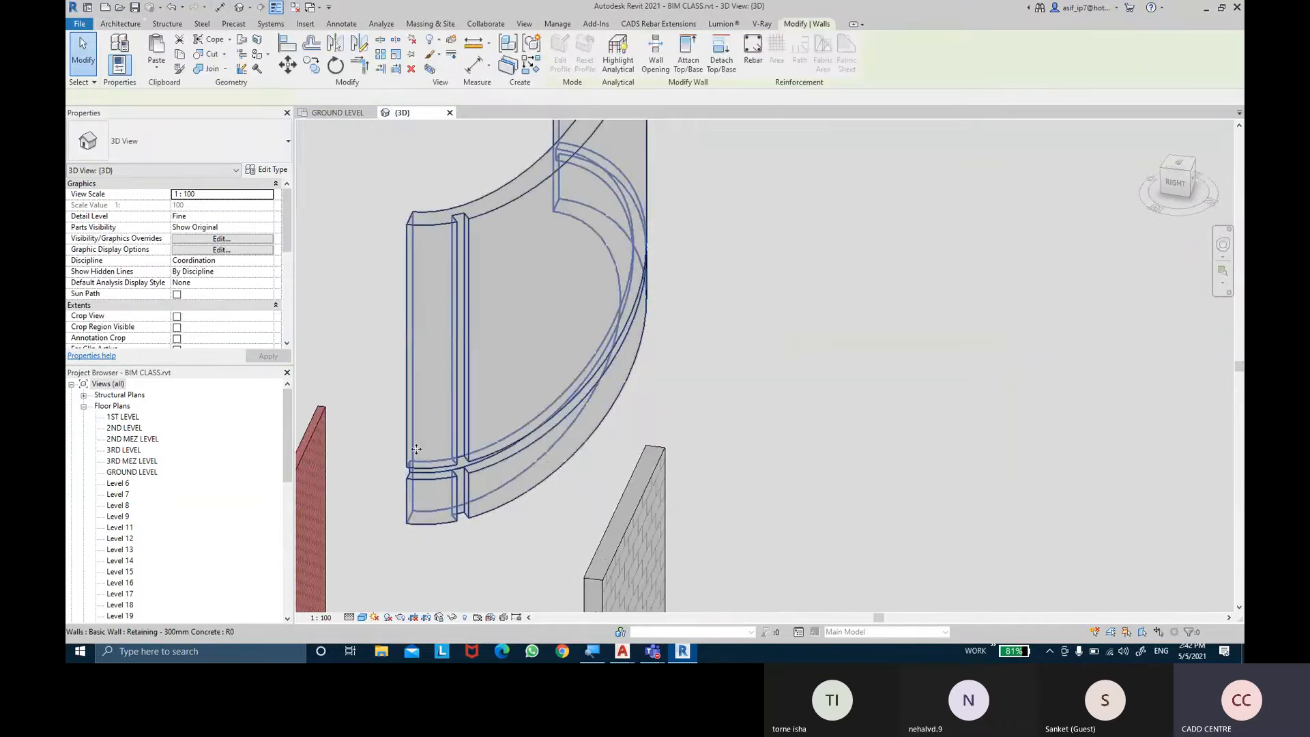
click(914, 408)
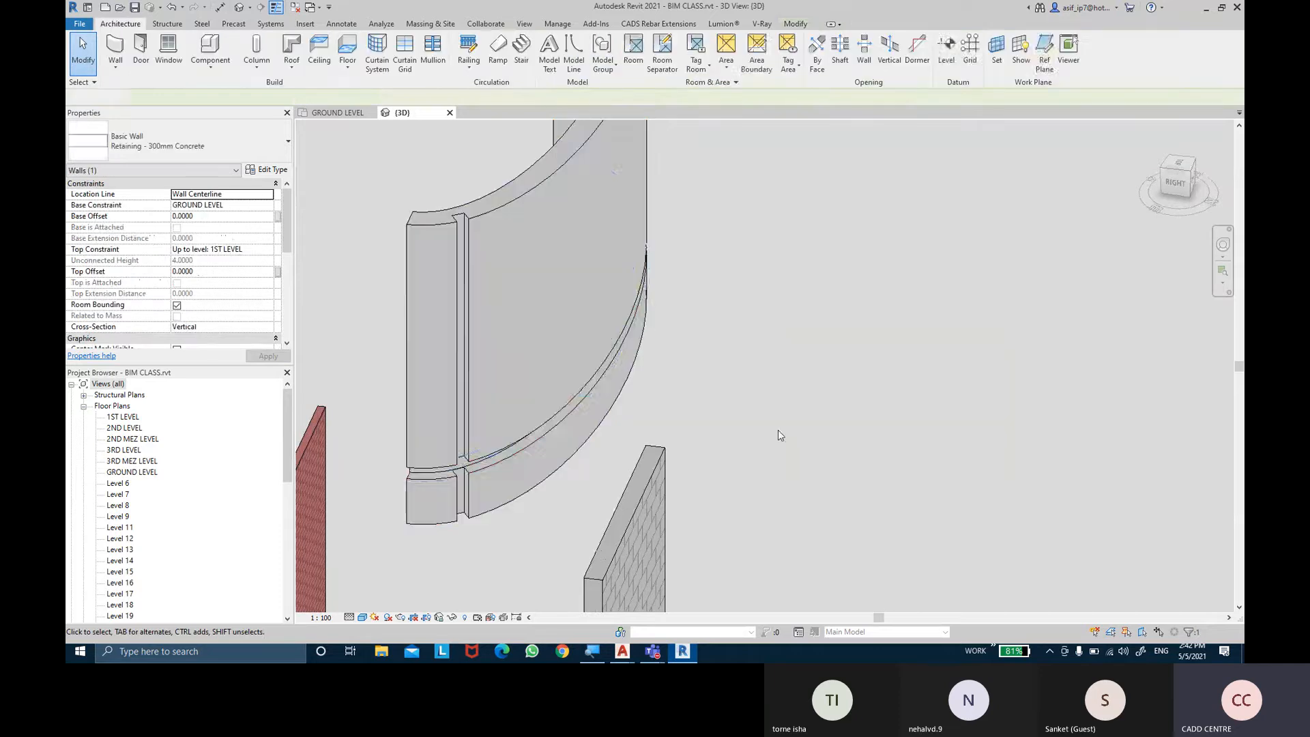
click(521, 442)
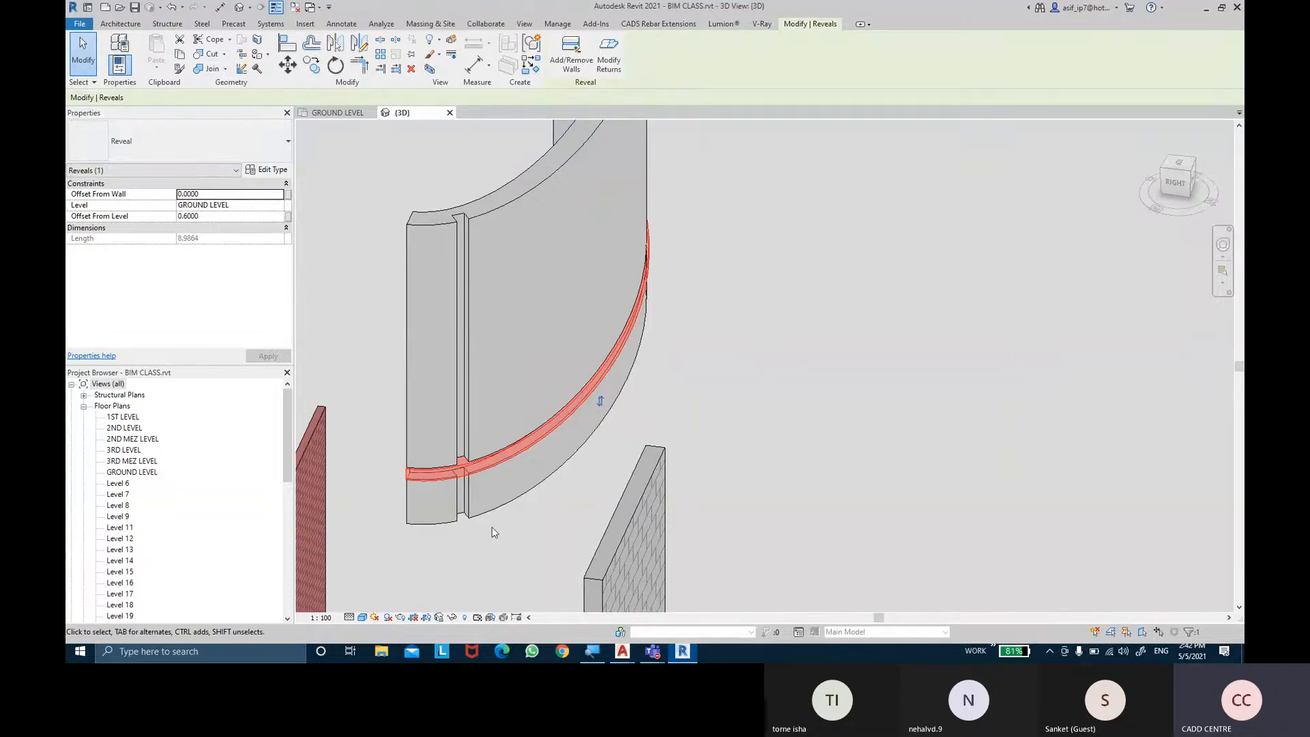
click(225, 216)
text(1)
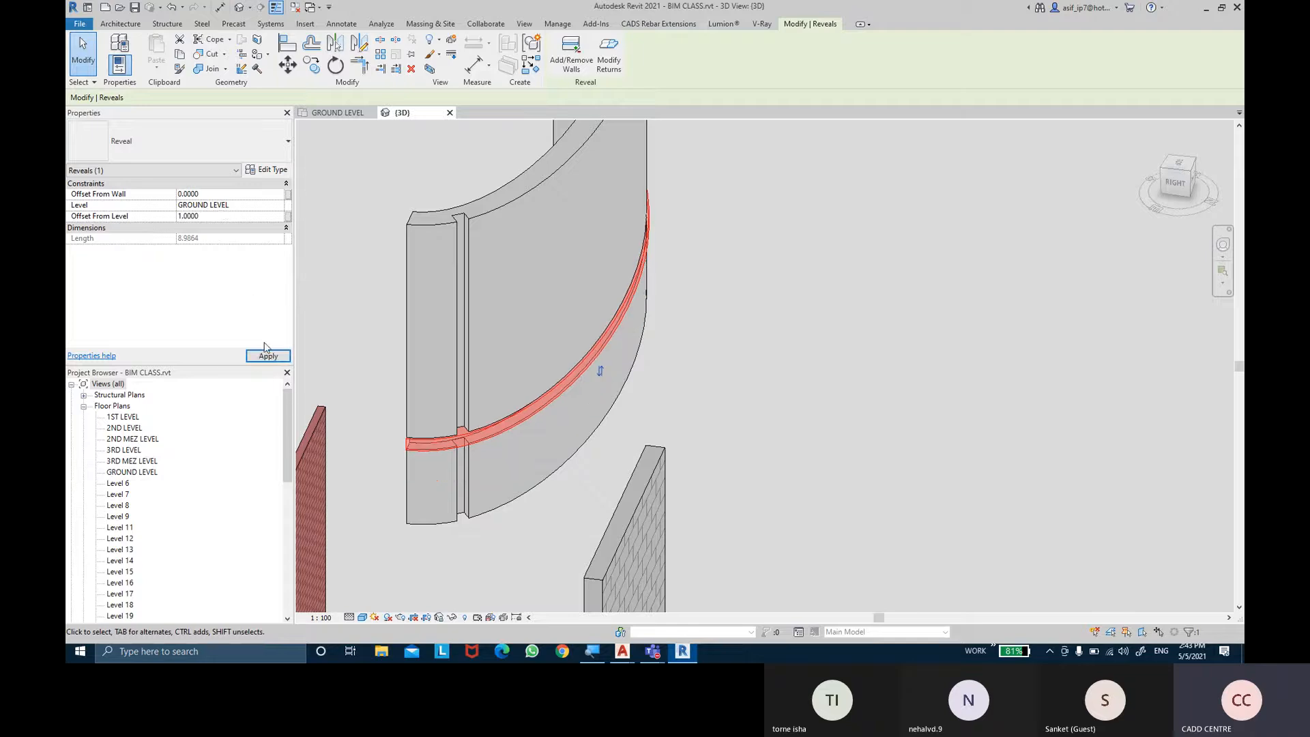
click(791, 374)
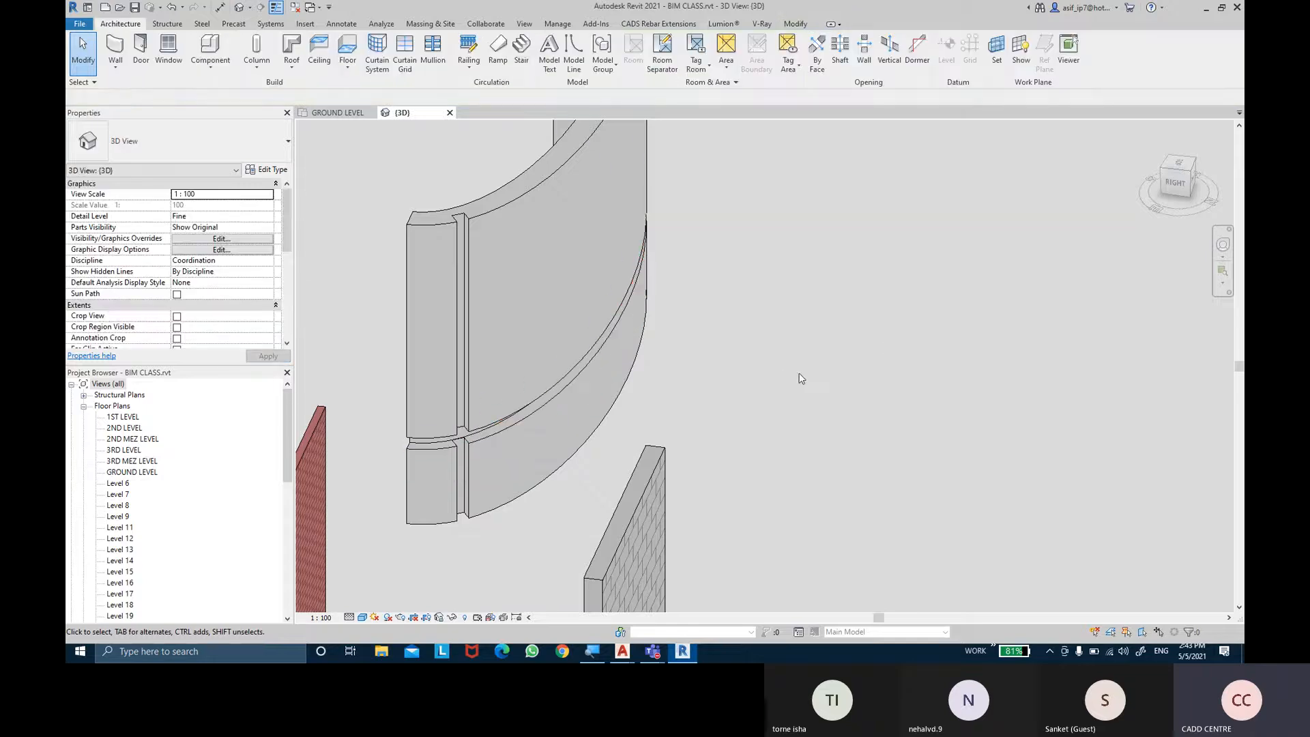
Add a second horizontal reveal around the curved wall, above the existing one, and finish the Reveal command
click(115, 65)
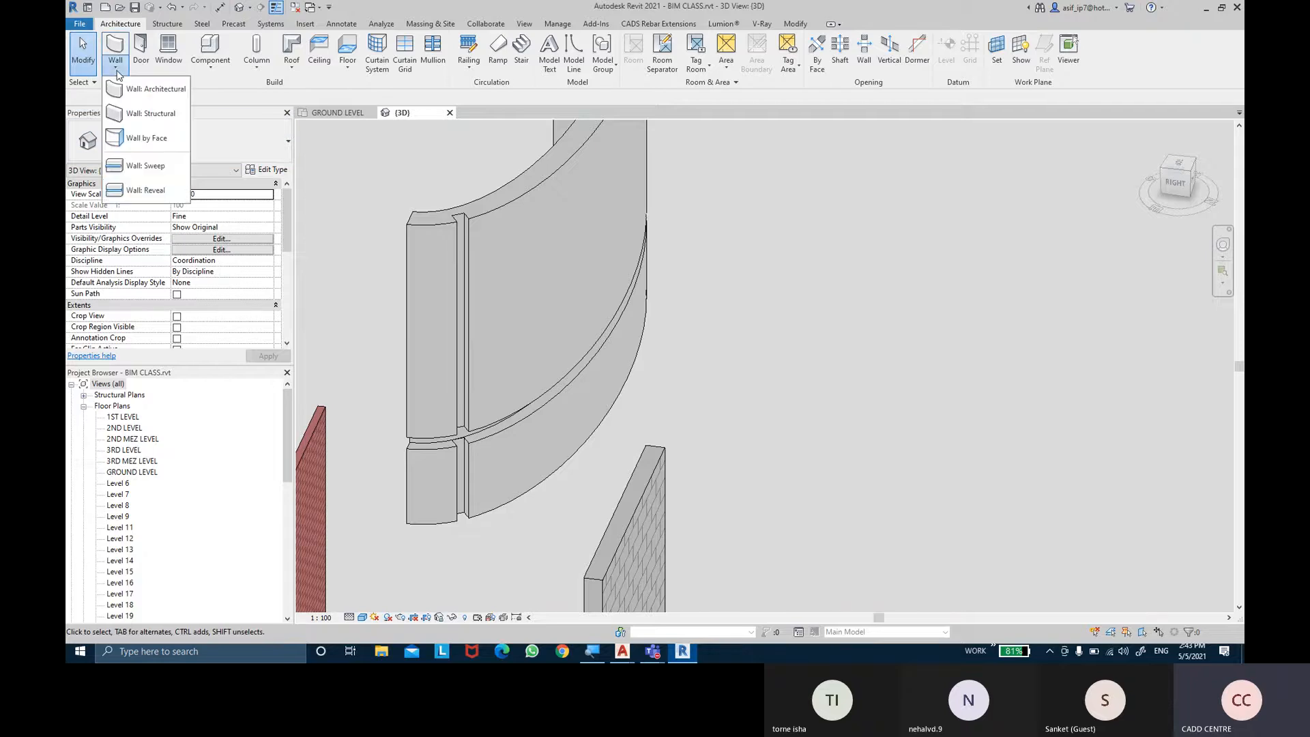
click(154, 192)
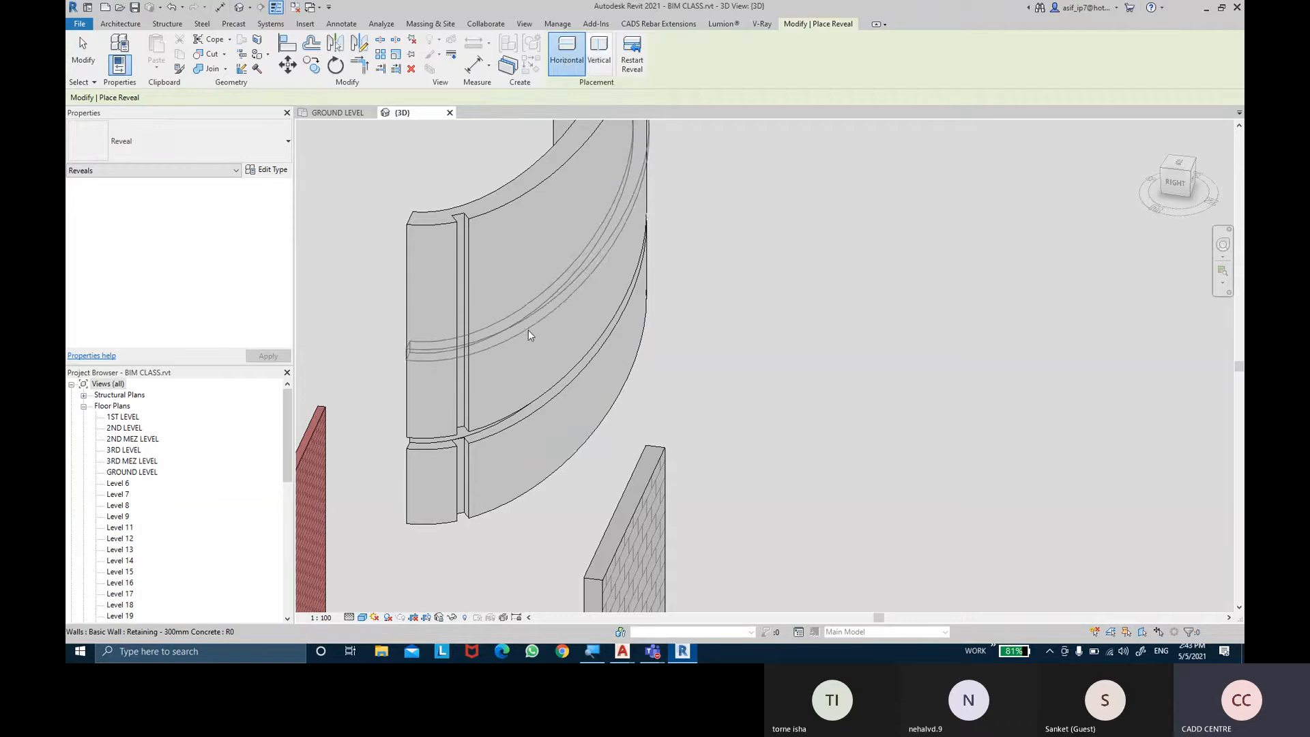
key(Escape)
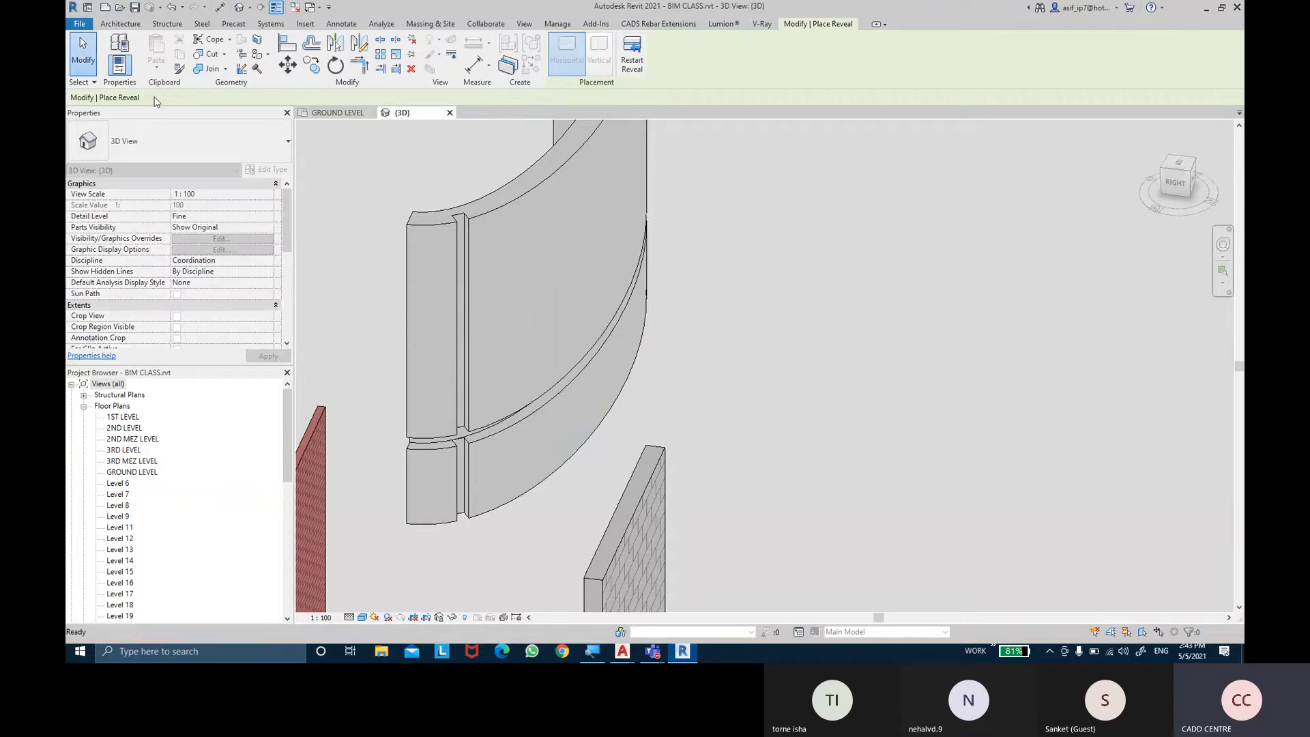
key(Escape)
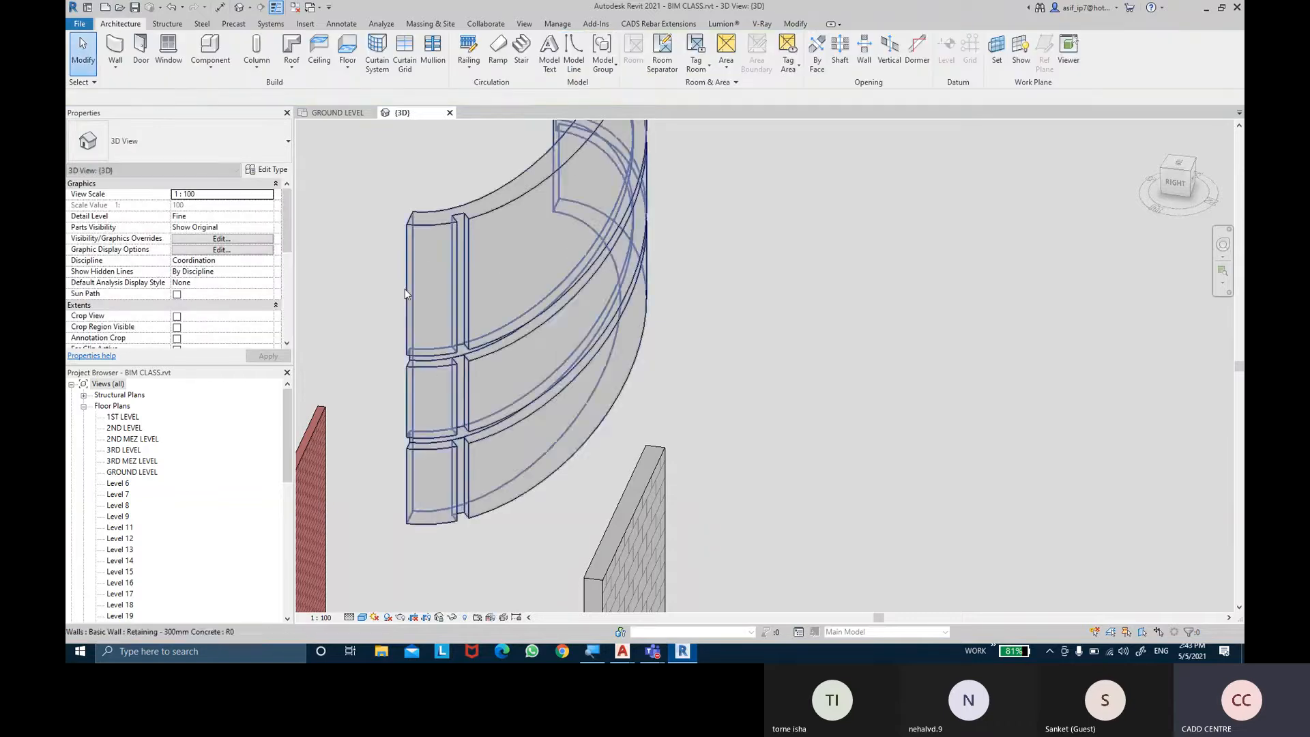
Compare the two horizontal reveals' level offsets, set the upper reveal's Offset From Level to 2.0000, and deselect it
click(427, 360)
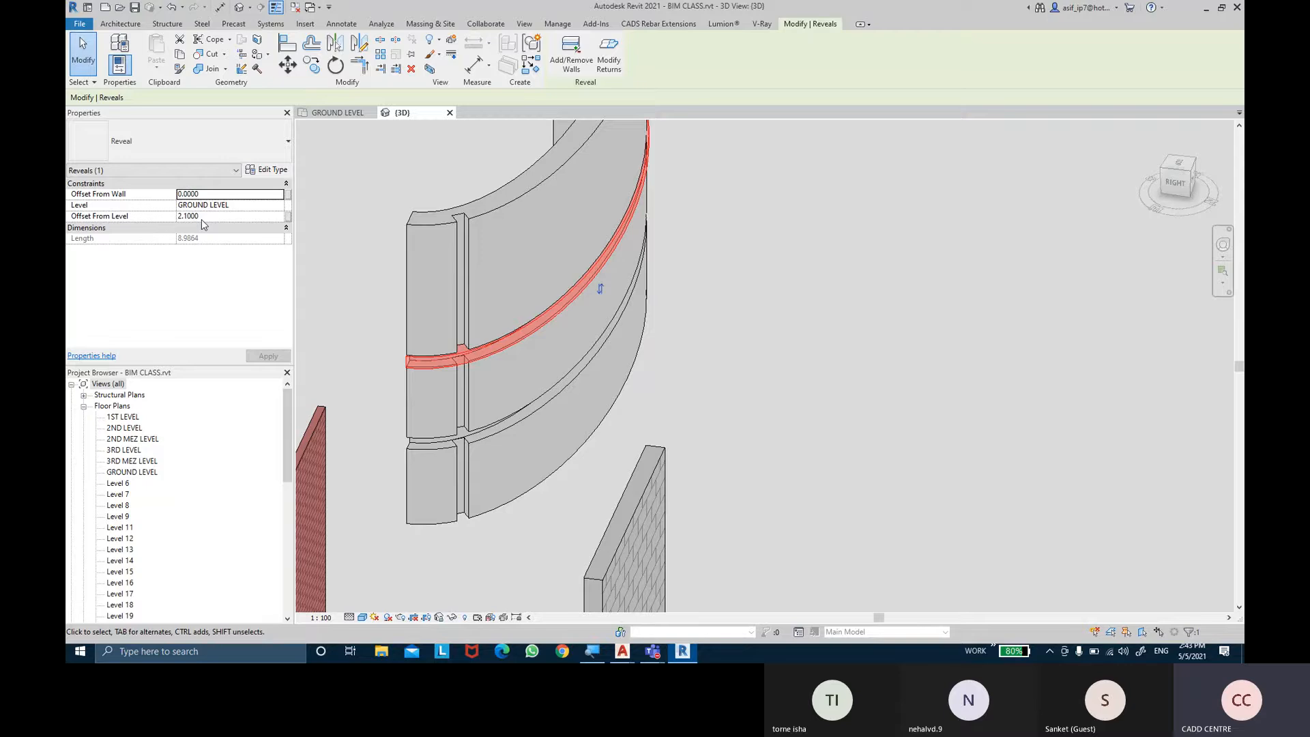
click(506, 420)
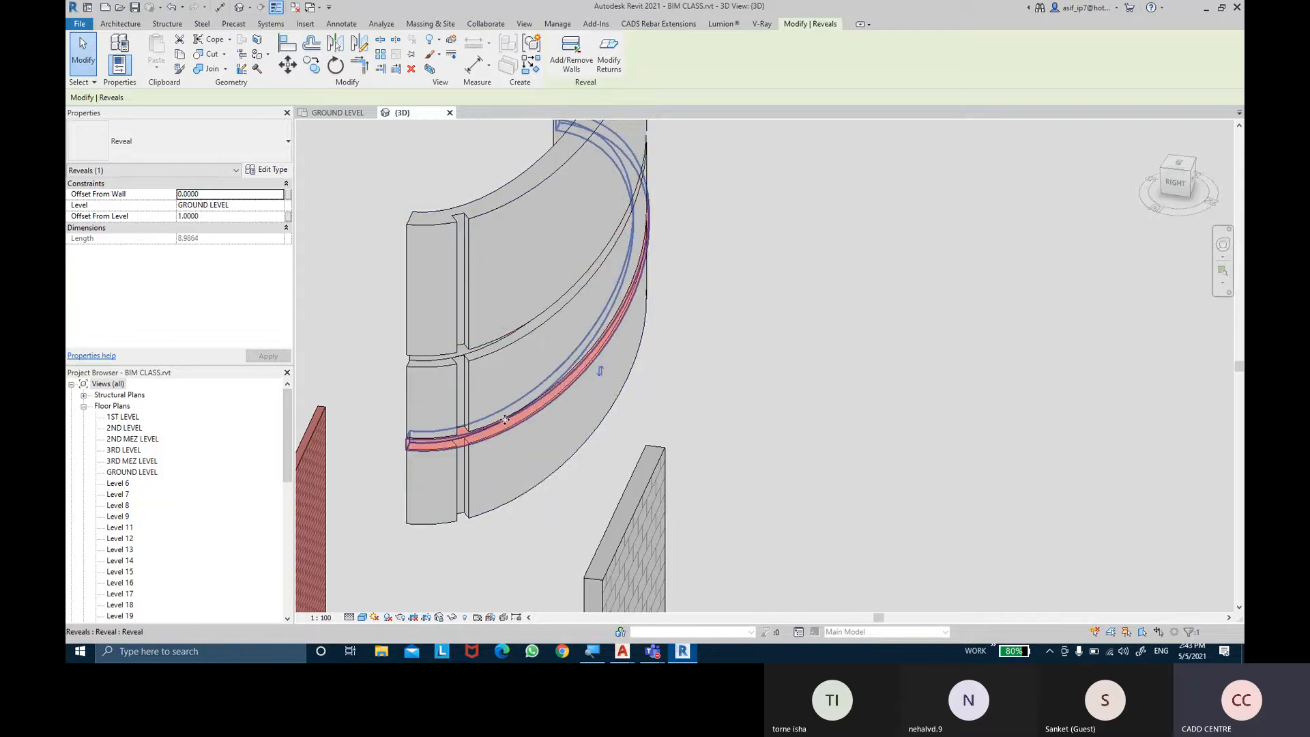
click(499, 344)
scroll(730, 353, down, 3)
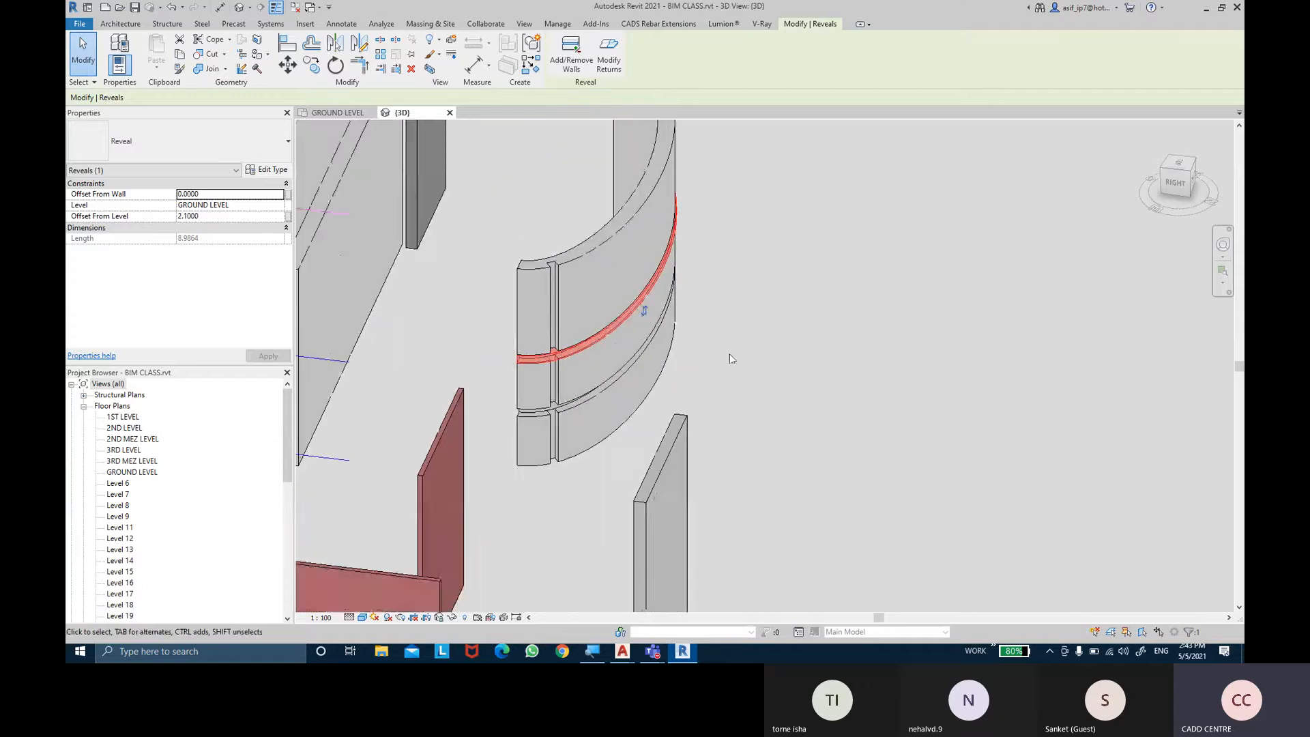
shift+middle_drag(755, 362, 564, 301)
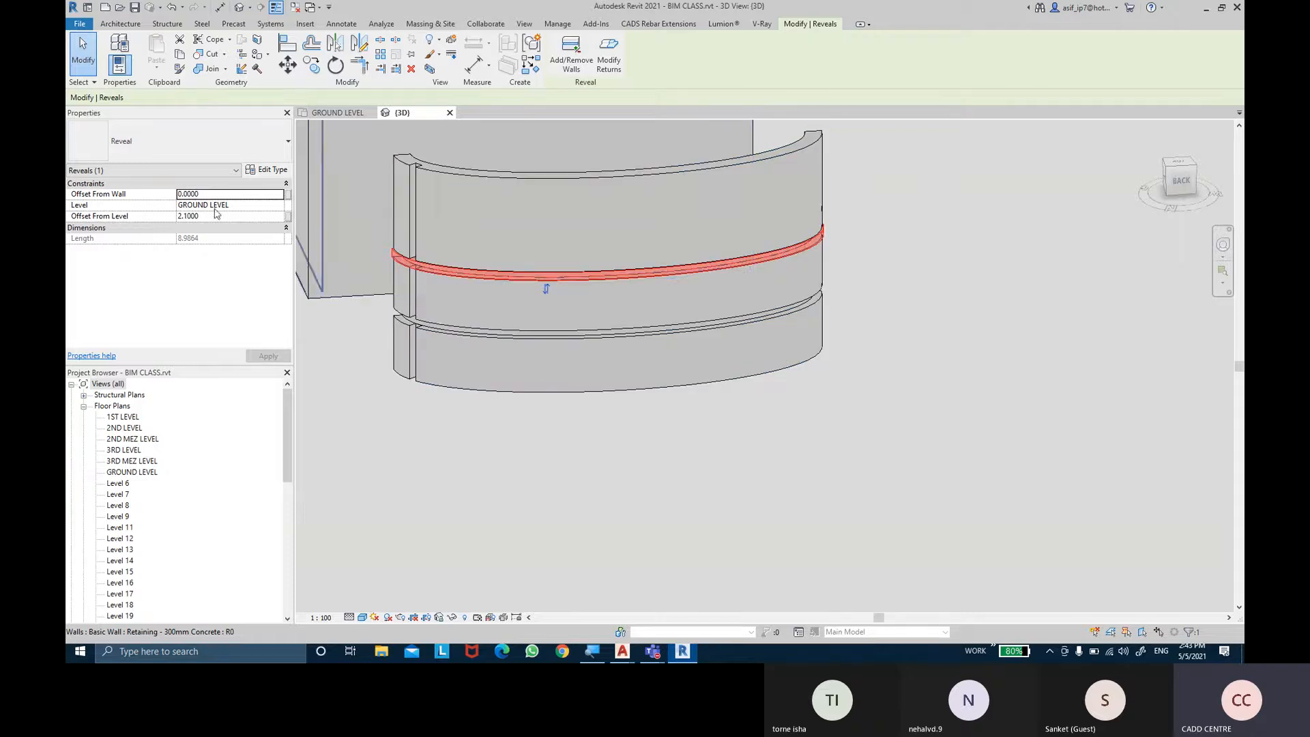
click(215, 216)
text(2)
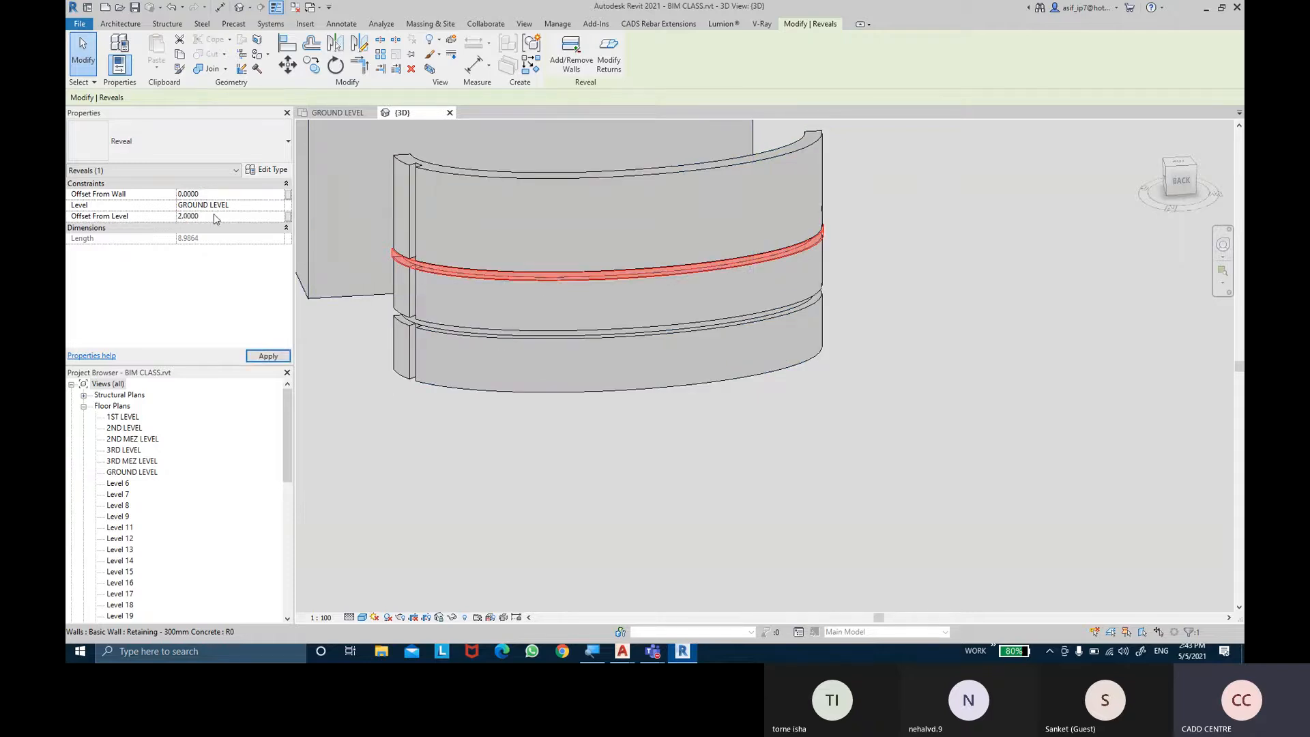
click(268, 356)
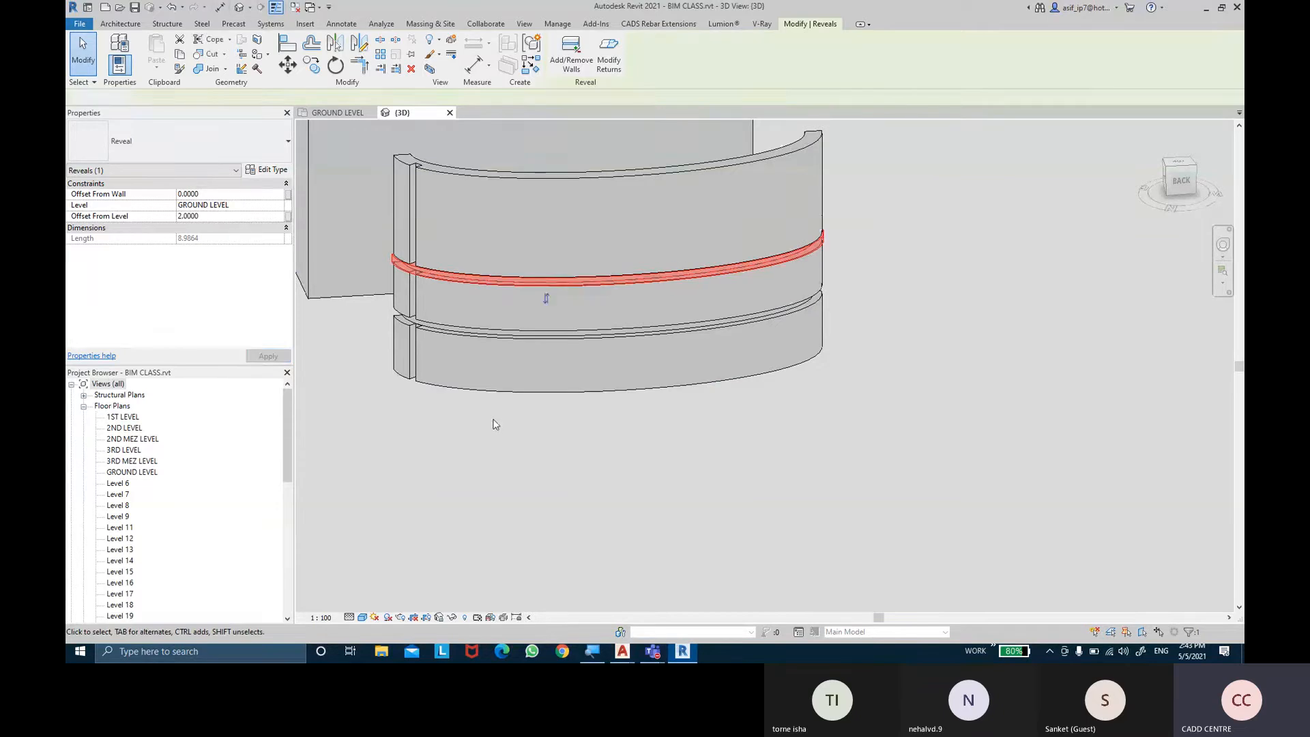
click(469, 431)
Select the curved wall's lower horizontal reveal to check its offset from GROUND LEVEL, and deselect it
shift+middle_drag(469, 431, 567, 463)
scroll(486, 392, up, 2)
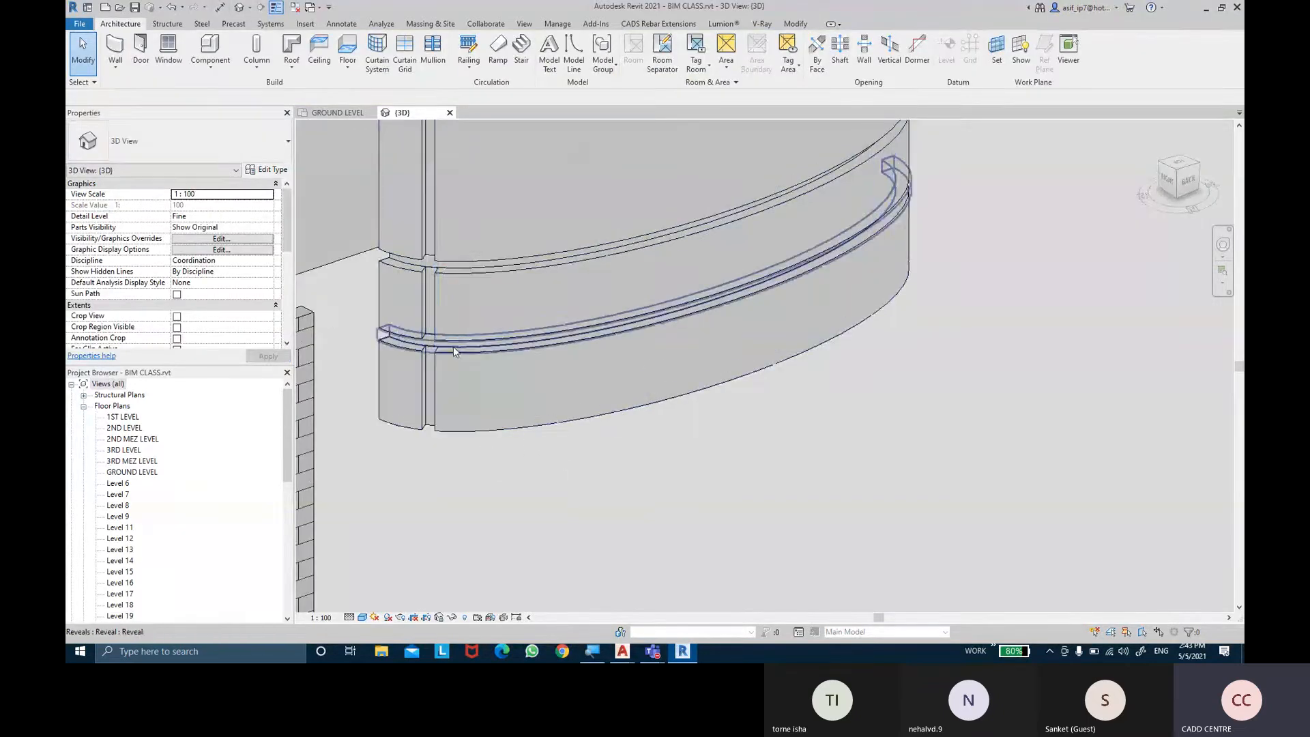
shift+middle_drag(452, 263, 470, 435)
click(435, 326)
shift+middle_drag(435, 326, 607, 468)
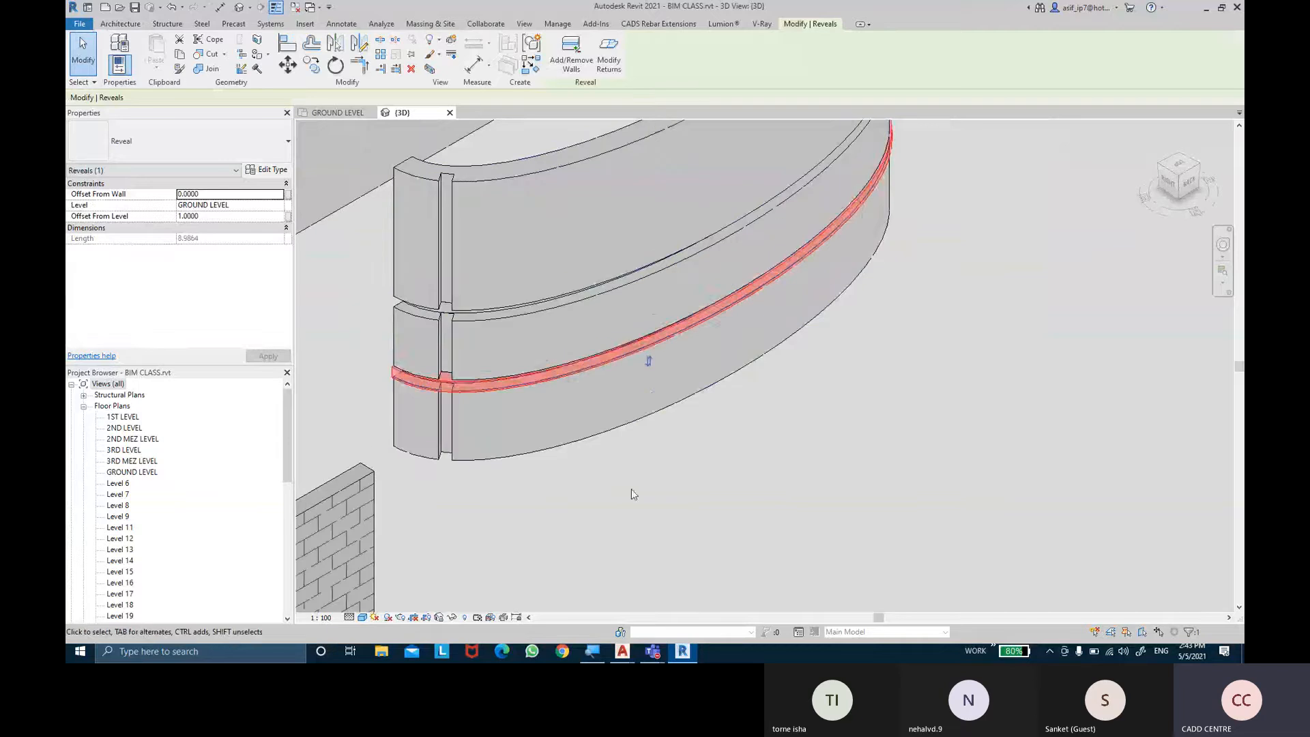
click(631, 488)
Temporarily isolate the curved wall together with its two horizontal reveals and vertical reveal in the 3D view
drag(606, 490, 427, 296)
shift+middle_drag(649, 443, 613, 442)
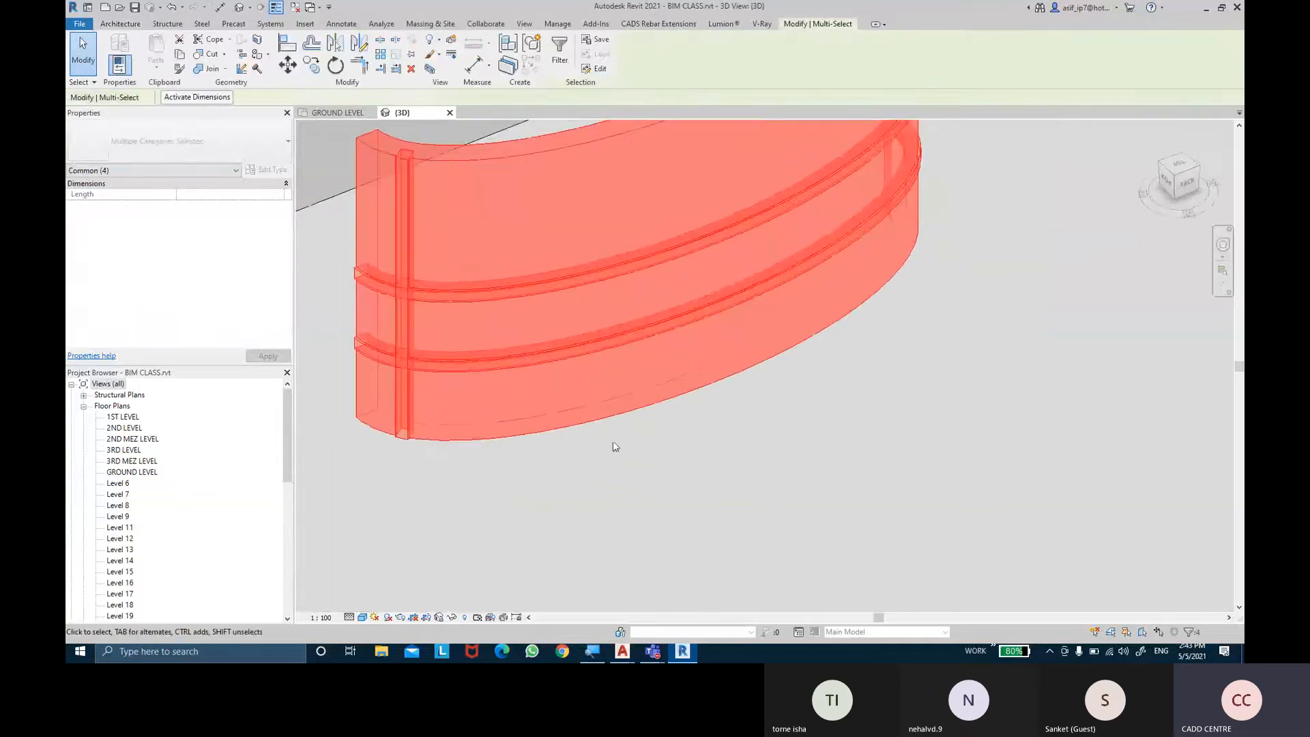
click(451, 616)
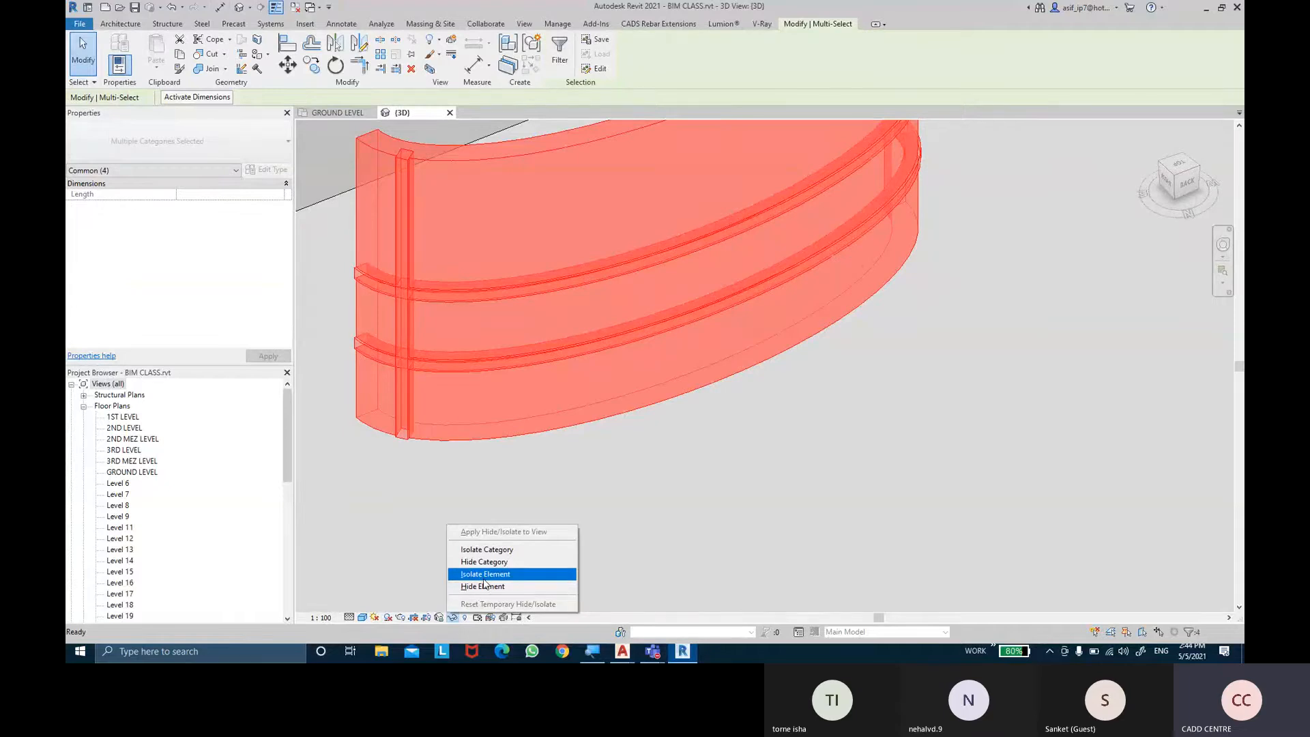
click(484, 577)
click(568, 480)
shift+middle_drag(568, 480, 556, 378)
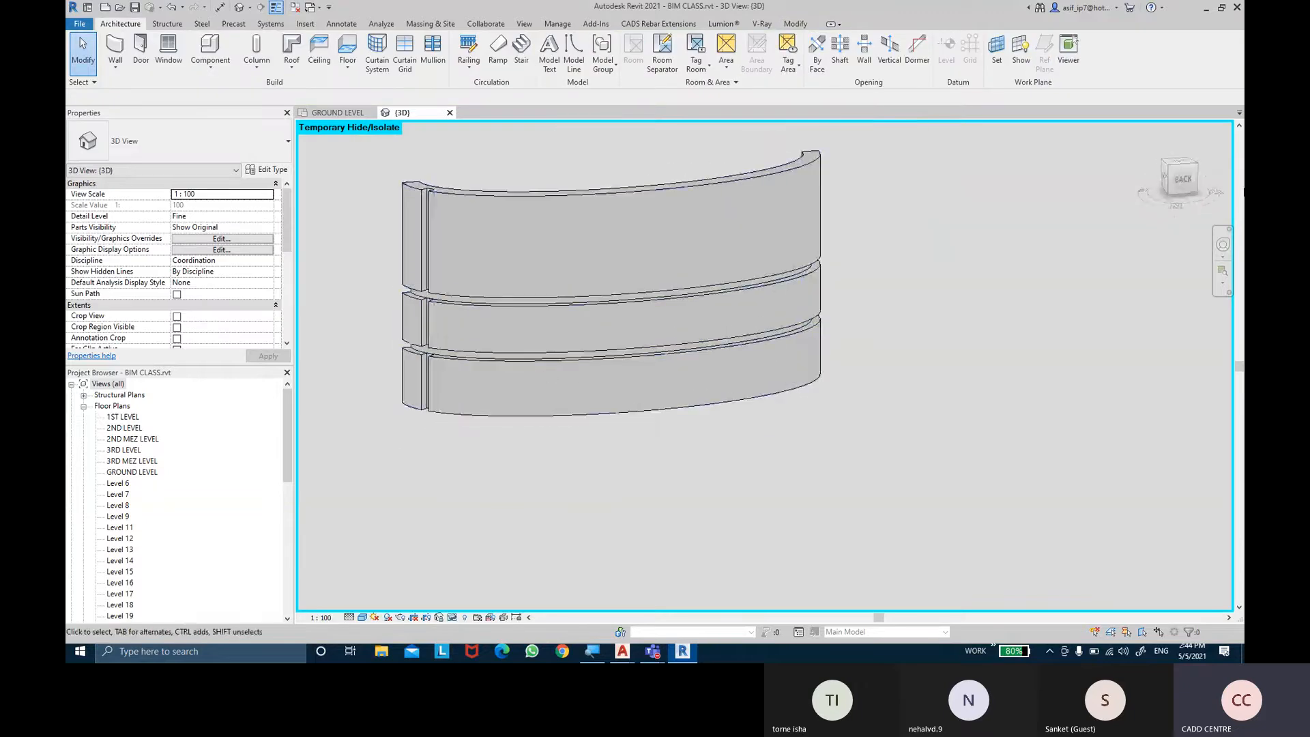
View the isolated curved wall from the back, check its reveals, and reset the temporary isolation
click(1182, 179)
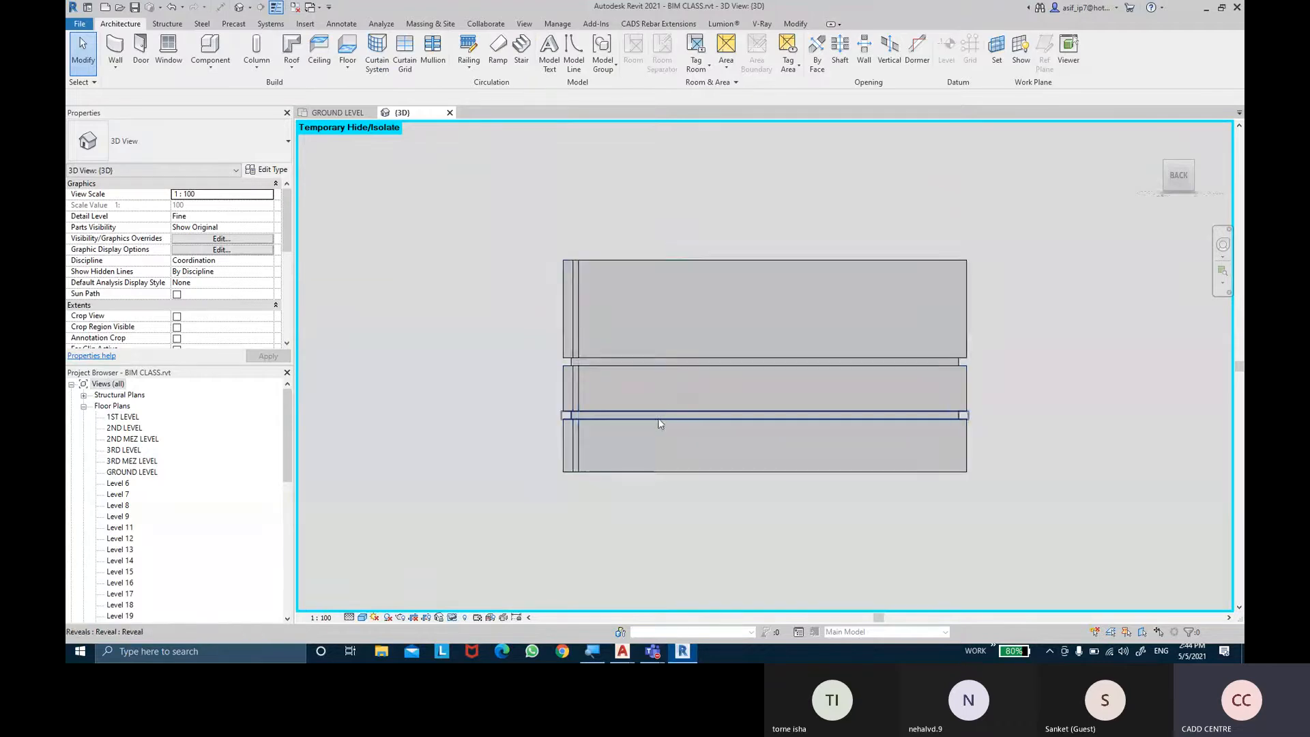
click(663, 360)
click(663, 333)
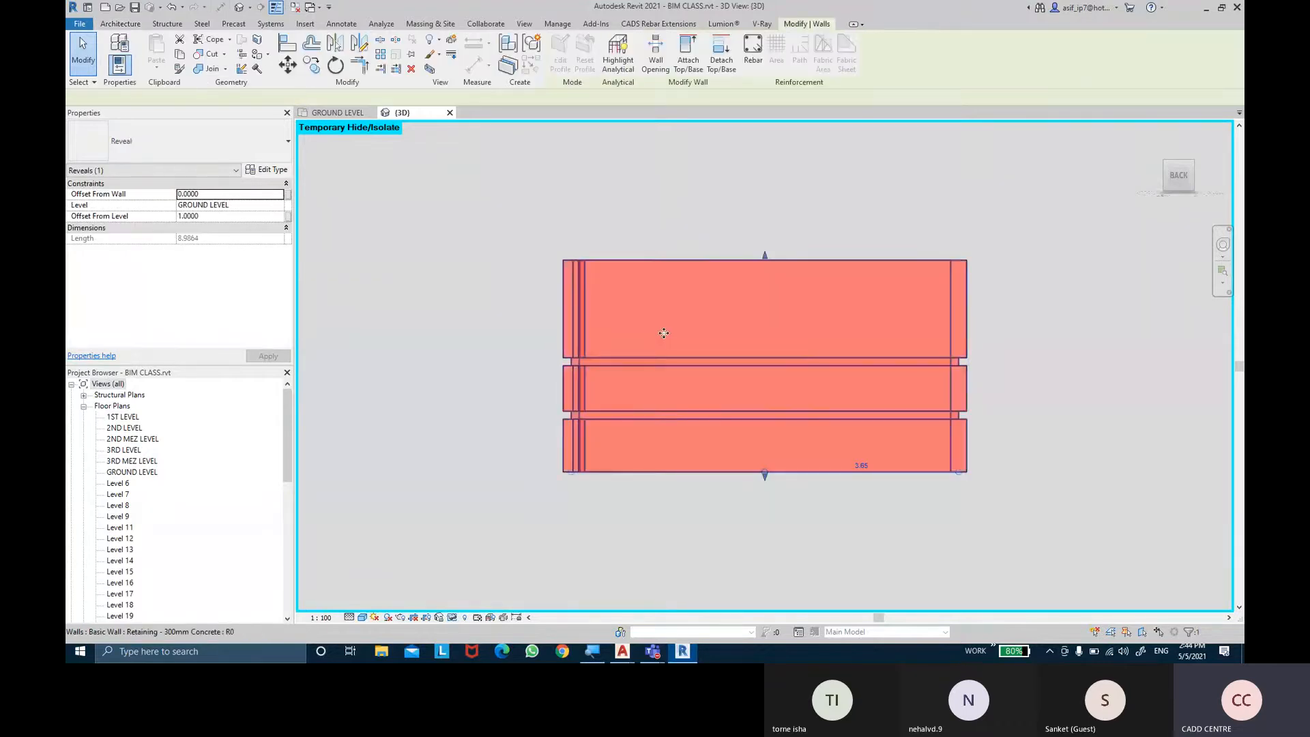
click(1082, 208)
click(452, 617)
click(477, 604)
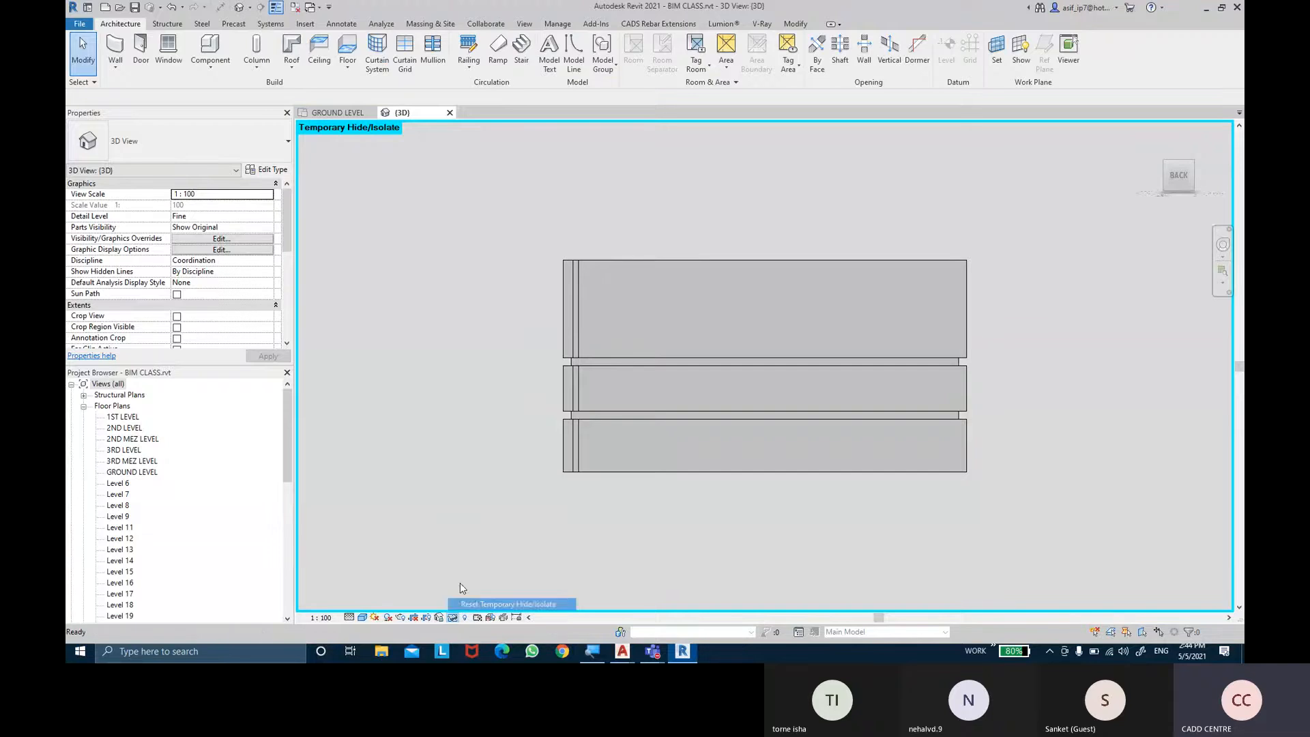
Examine the level offsets and positions of the upper and lower horizontal reveals on the curved wall
click(613, 360)
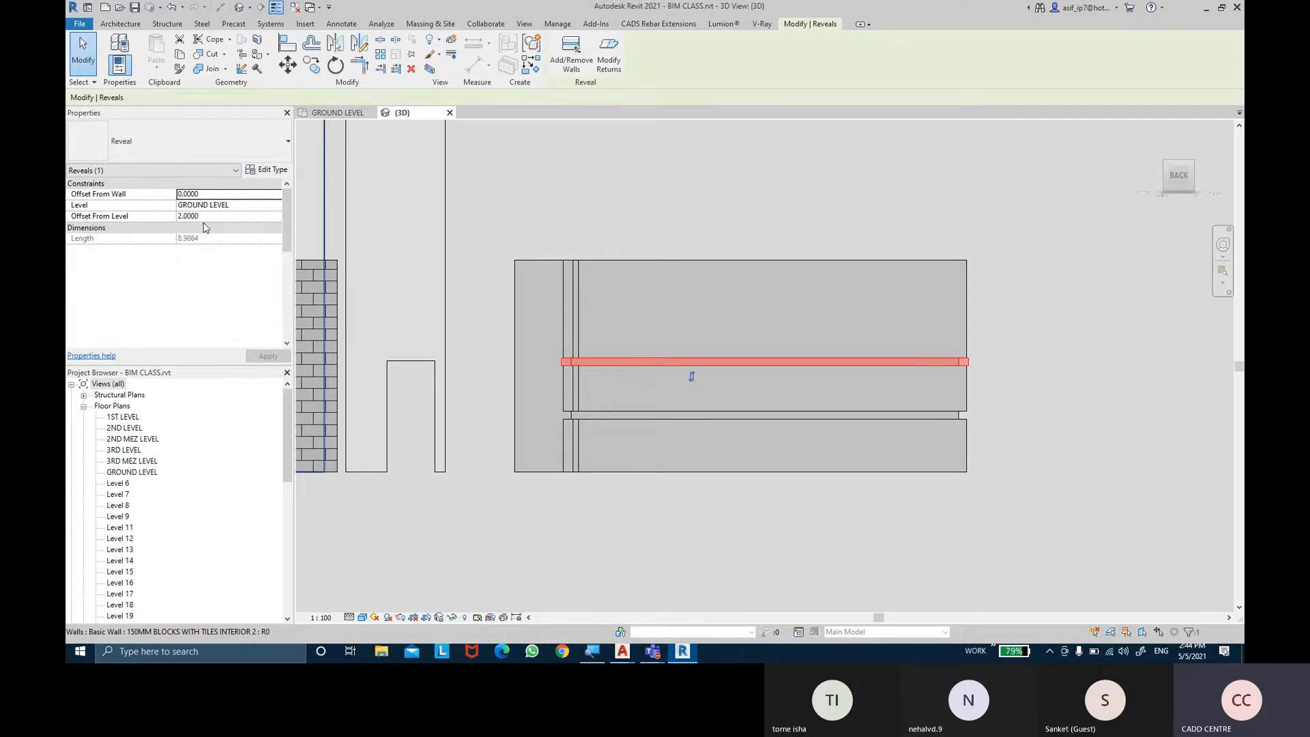
shift+middle_drag(764, 216, 870, 516)
click(870, 516)
scroll(727, 495, up, 3)
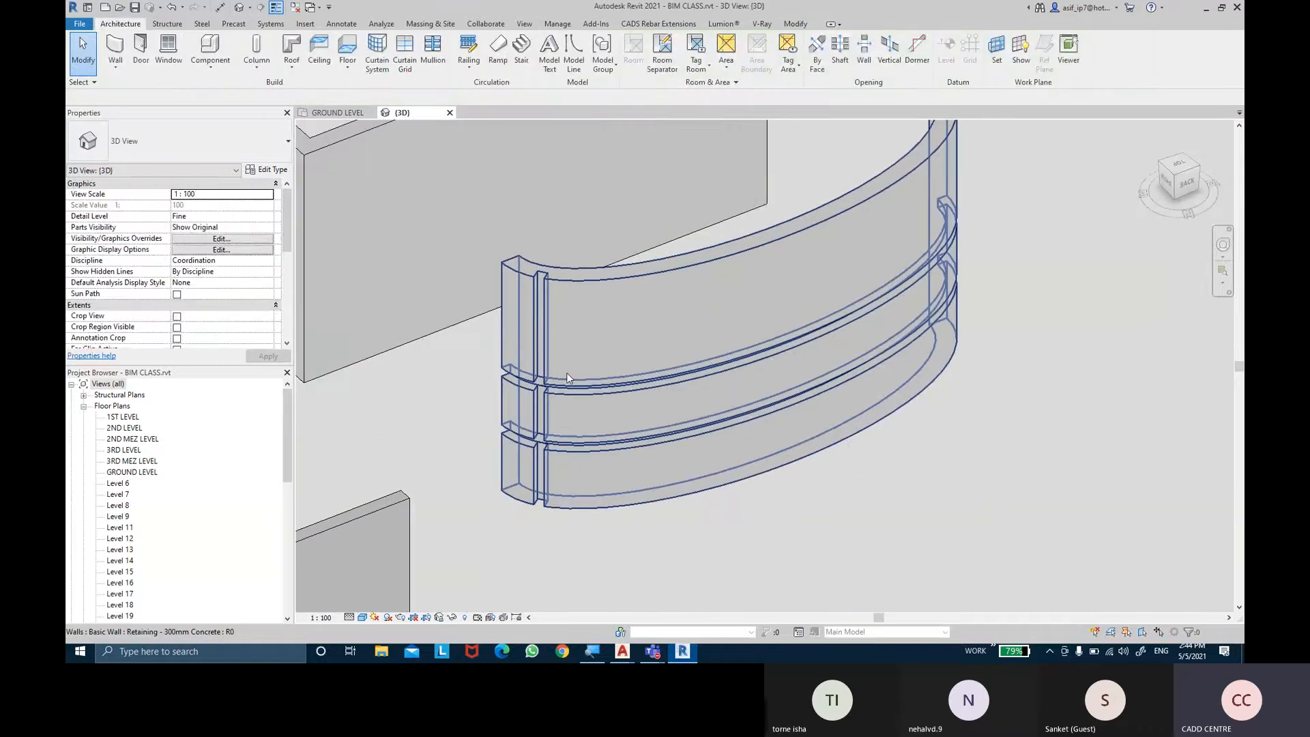
scroll(583, 369, up, 2)
click(513, 394)
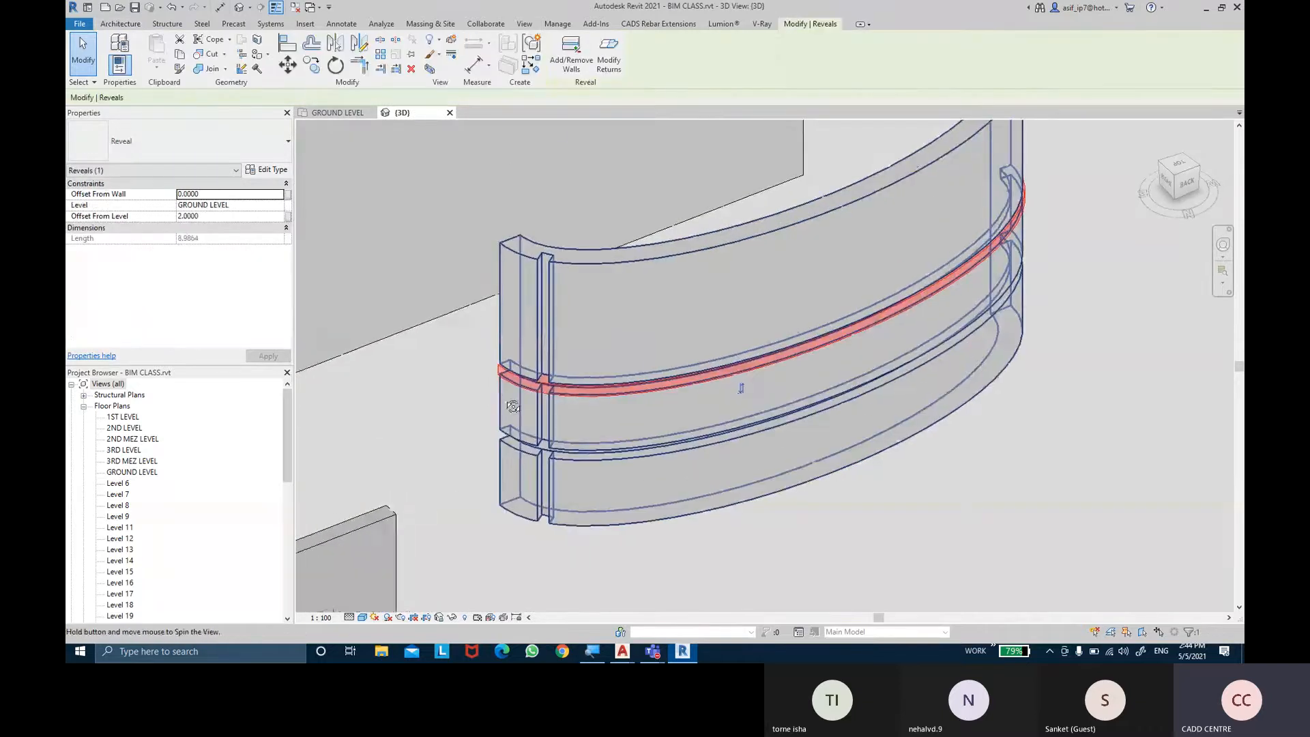
scroll(545, 431, up, 1)
scroll(546, 431, up, 2)
shift+middle_drag(556, 440, 631, 391)
click(906, 427)
shift+middle_drag(988, 438, 751, 388)
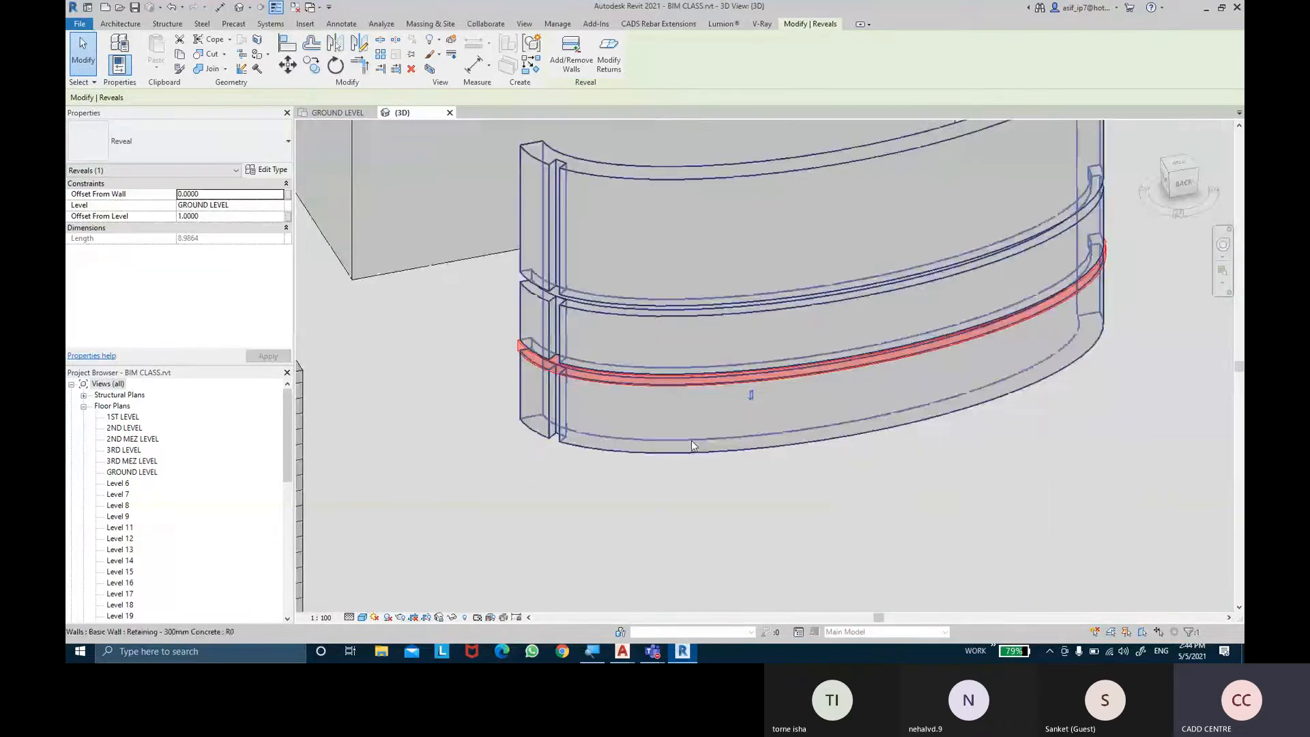
Shorten the curved wall's vertical reveal from its top end to just above the upper horizontal reveal, and deselect it
click(554, 186)
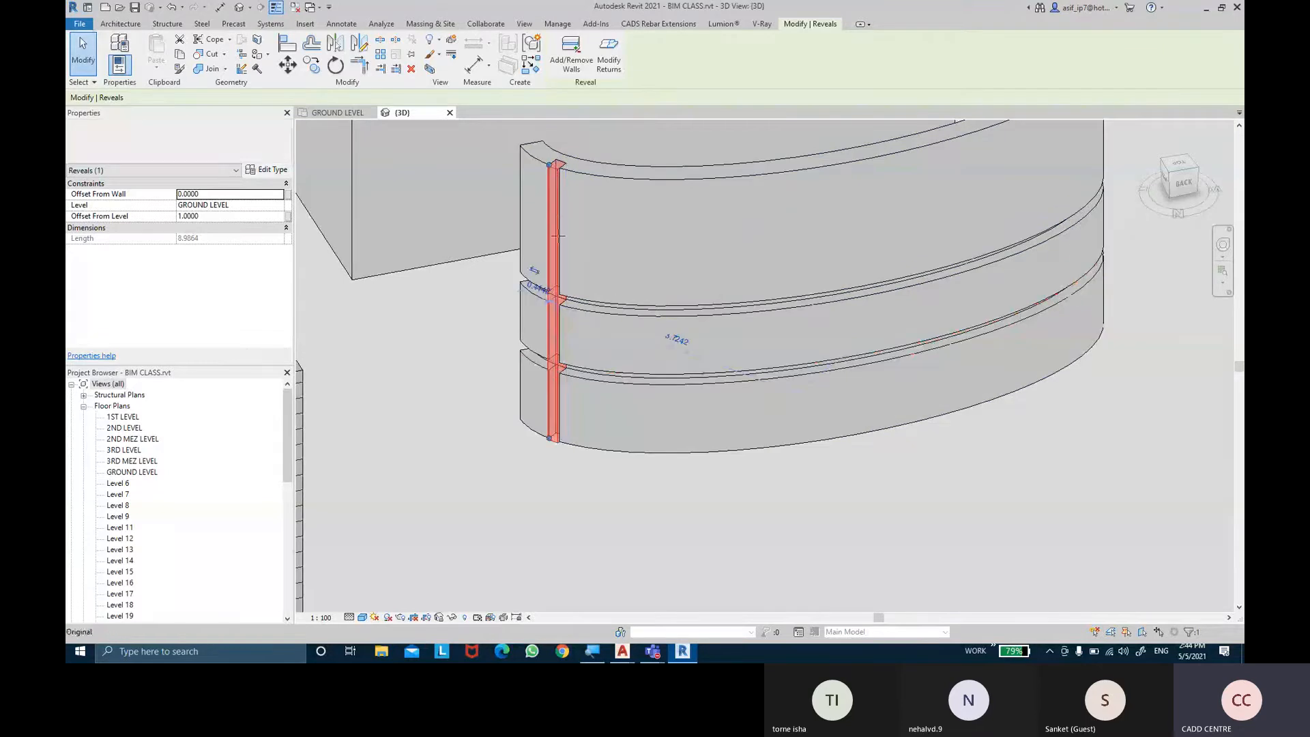
drag(558, 236, 558, 246)
click(719, 503)
Place a horizontal reveal across the lower part of the 225mm masonry wall and finish the Reveal command
scroll(577, 469, down, 3)
mouse_move(577, 469)
middle_down()
mouse_move(624, 468)
mouse_move(753, 417)
middle_up()
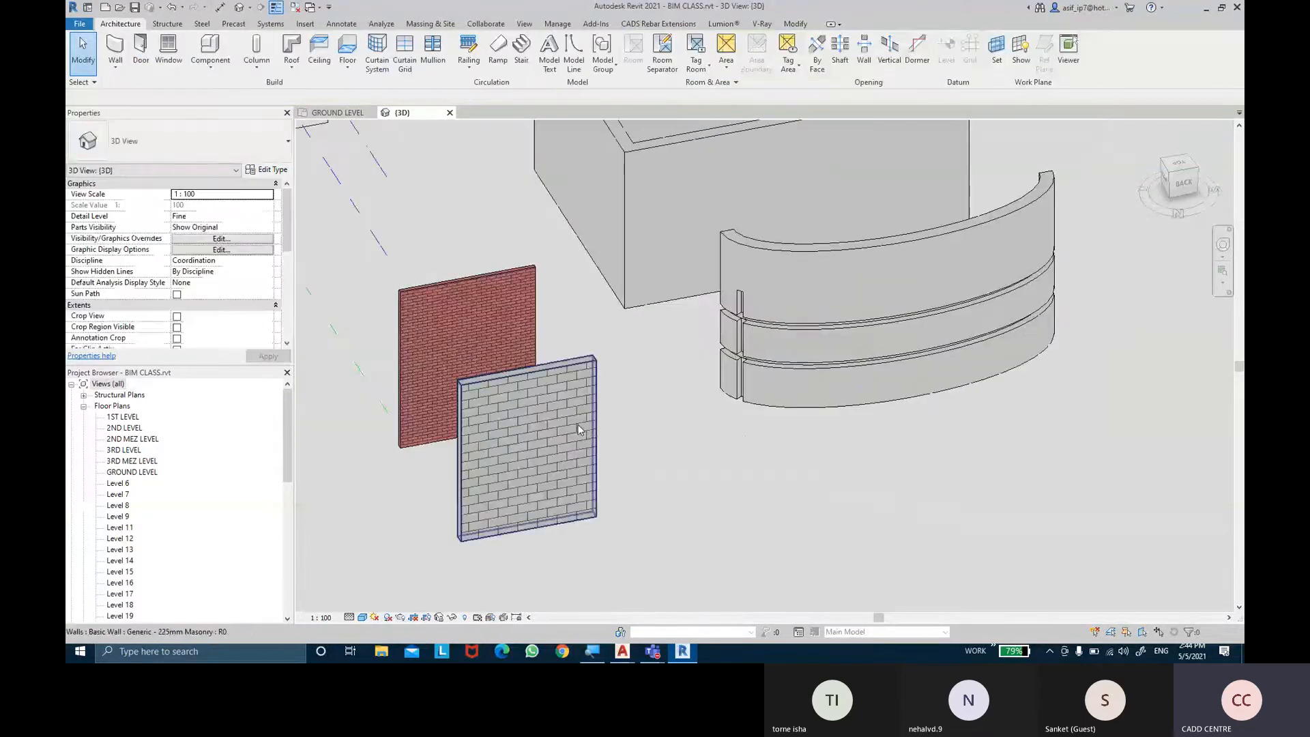
click(116, 65)
click(143, 191)
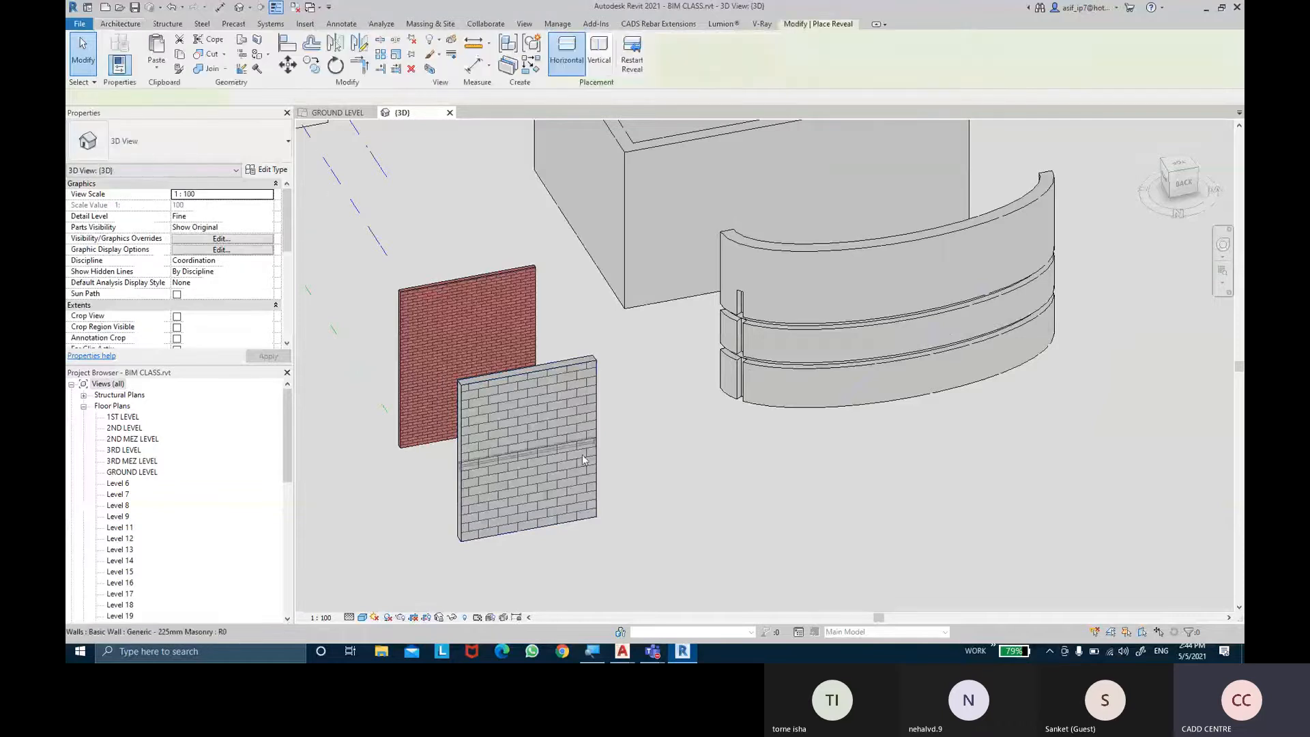
click(572, 466)
key(Escape)
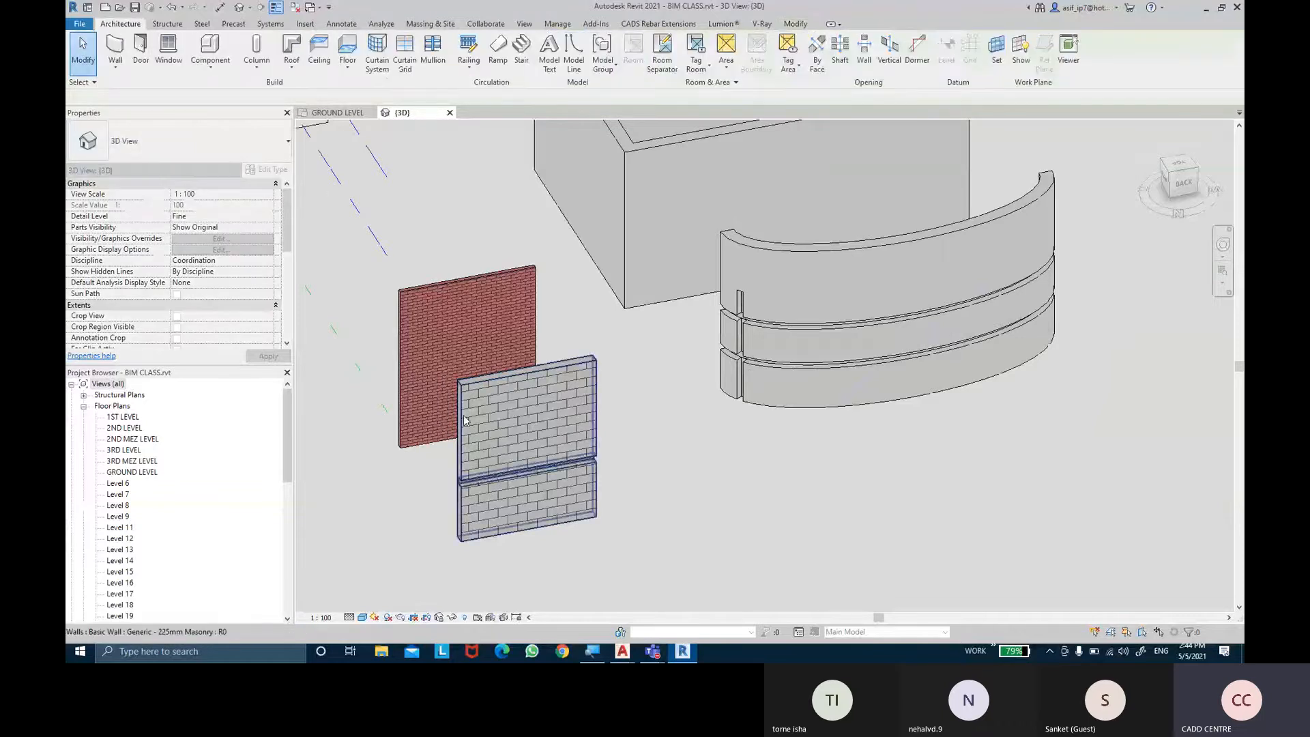
Shorten the masonry wall's horizontal reveal at both ends so it stops short of the wall edges
scroll(465, 419, up, 5)
click(478, 525)
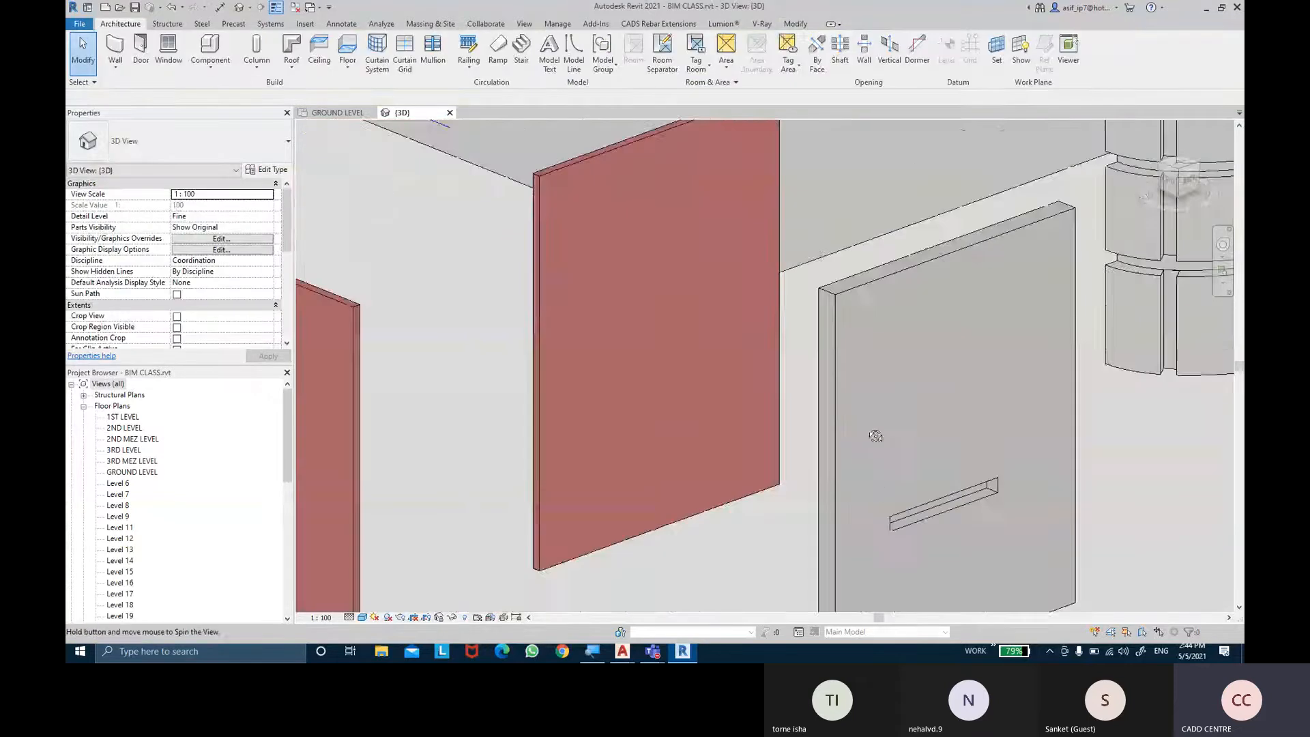
middle_drag(873, 435, 641, 280)
scroll(654, 286, up, 2)
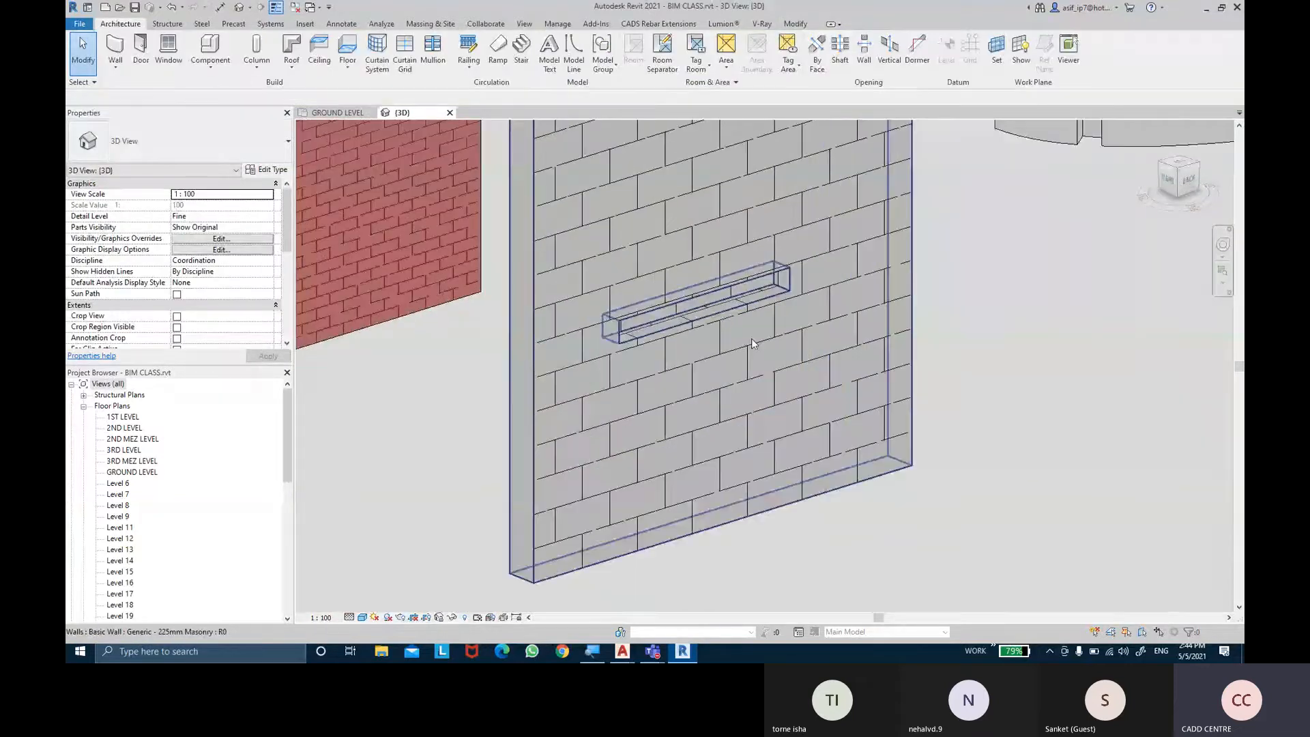
middle_drag(859, 387, 807, 424)
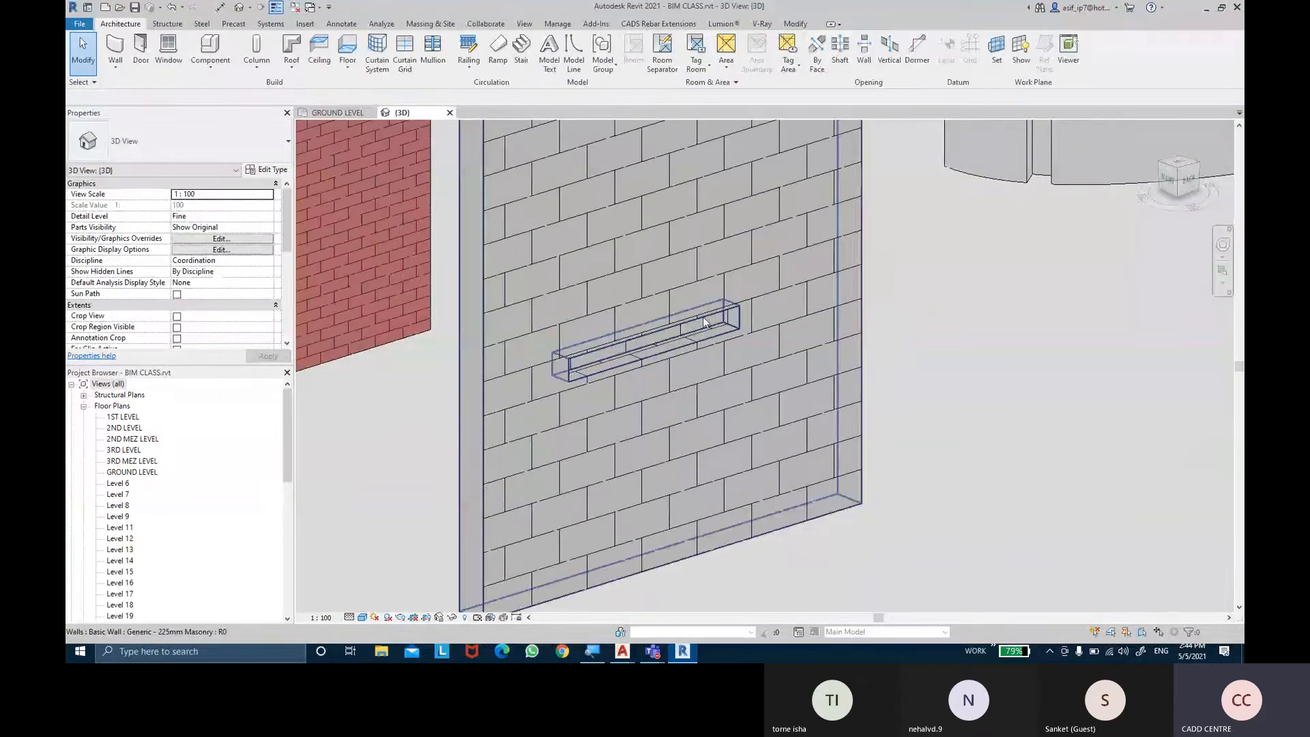
scroll(702, 317, up, 1)
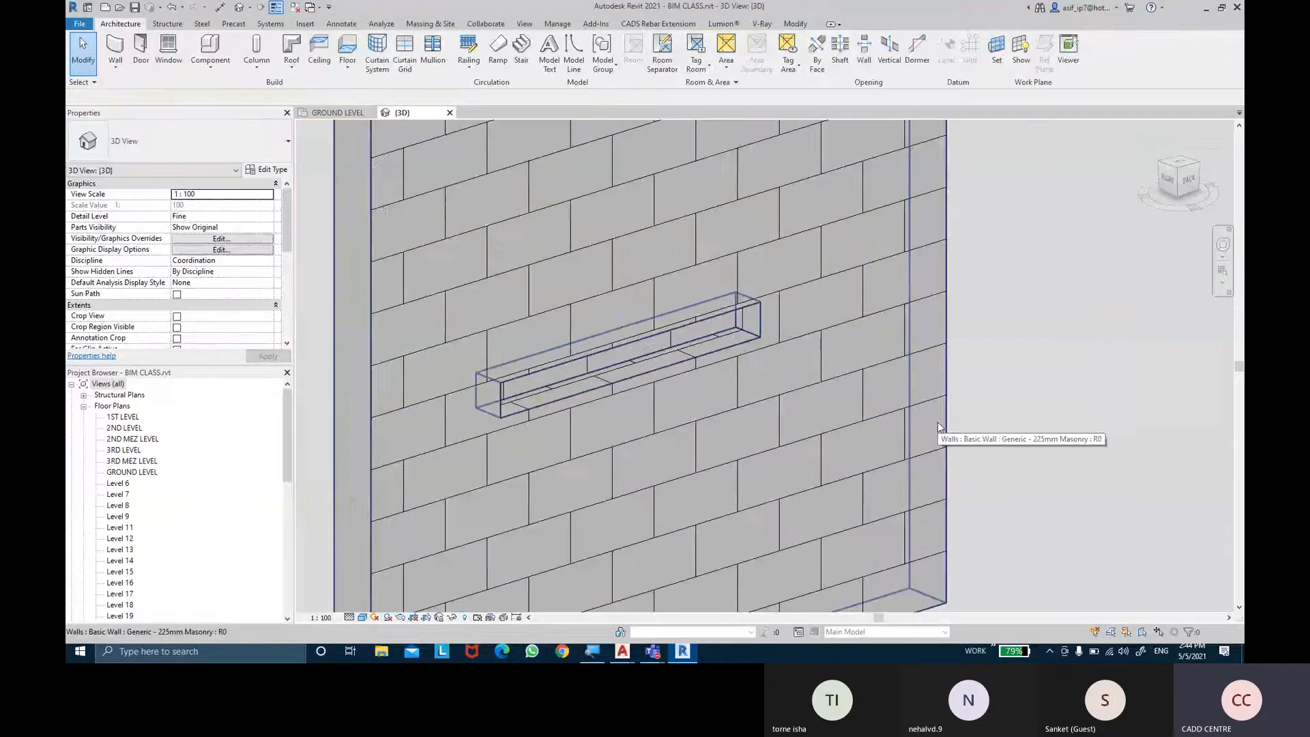
Extend one end of the masonry wall's reveal to the nearest vertical edge of the wall, and deselect it
click(624, 358)
scroll(627, 360, down, 1)
shift+middle_drag(629, 360, 535, 408)
drag(526, 397, 416, 410)
shift+middle_drag(554, 431, 667, 568)
click(665, 563)
Apply a 90° return to the end of the masonry wall's horizontal reveal that meets the wall edge, and exit Modify Returns
middle_drag(650, 518, 703, 438)
scroll(484, 378, up, 4)
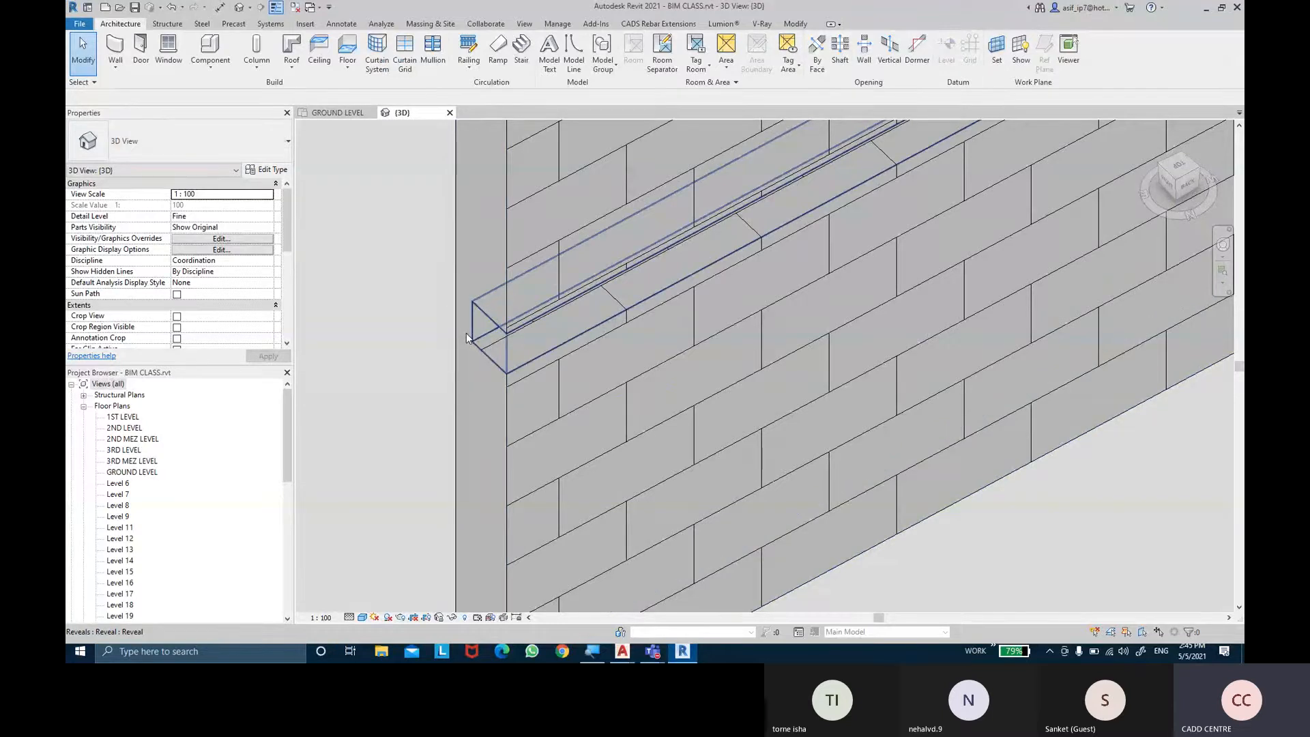
scroll(467, 337, down, 2)
shift+middle_drag(398, 353, 427, 314)
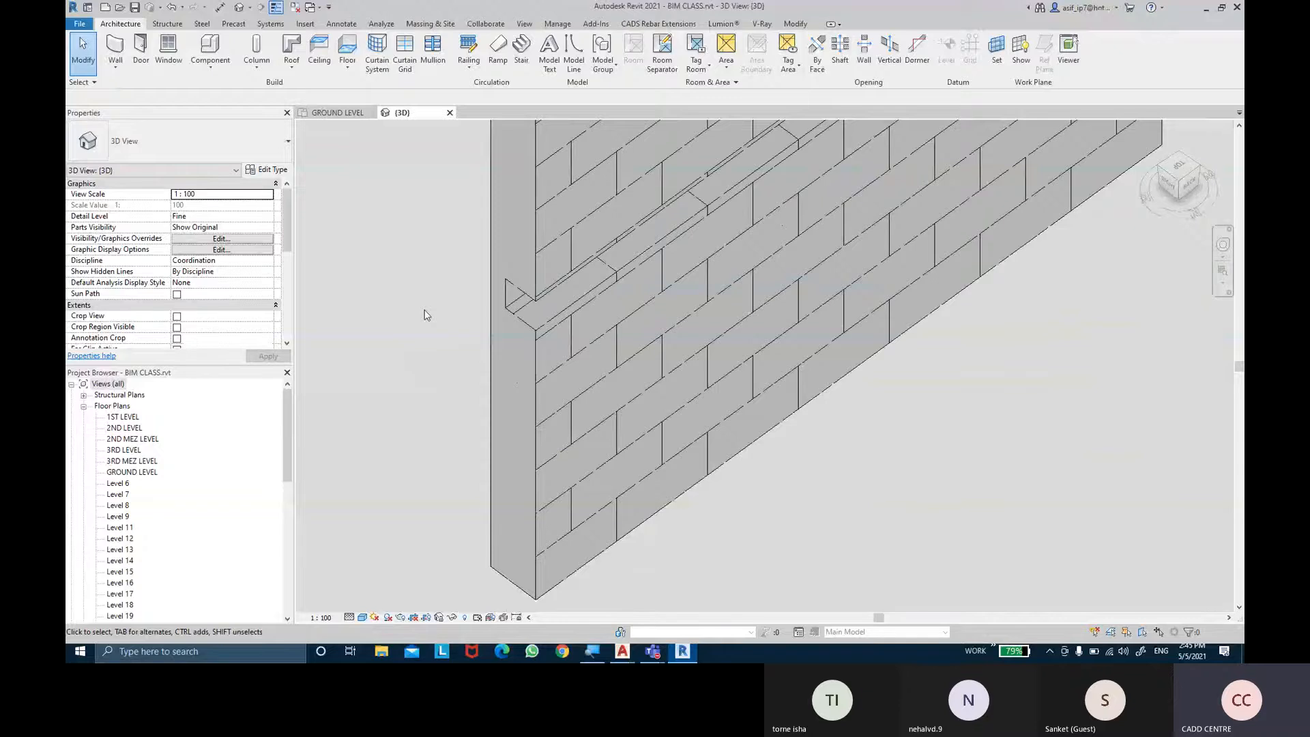
click(529, 308)
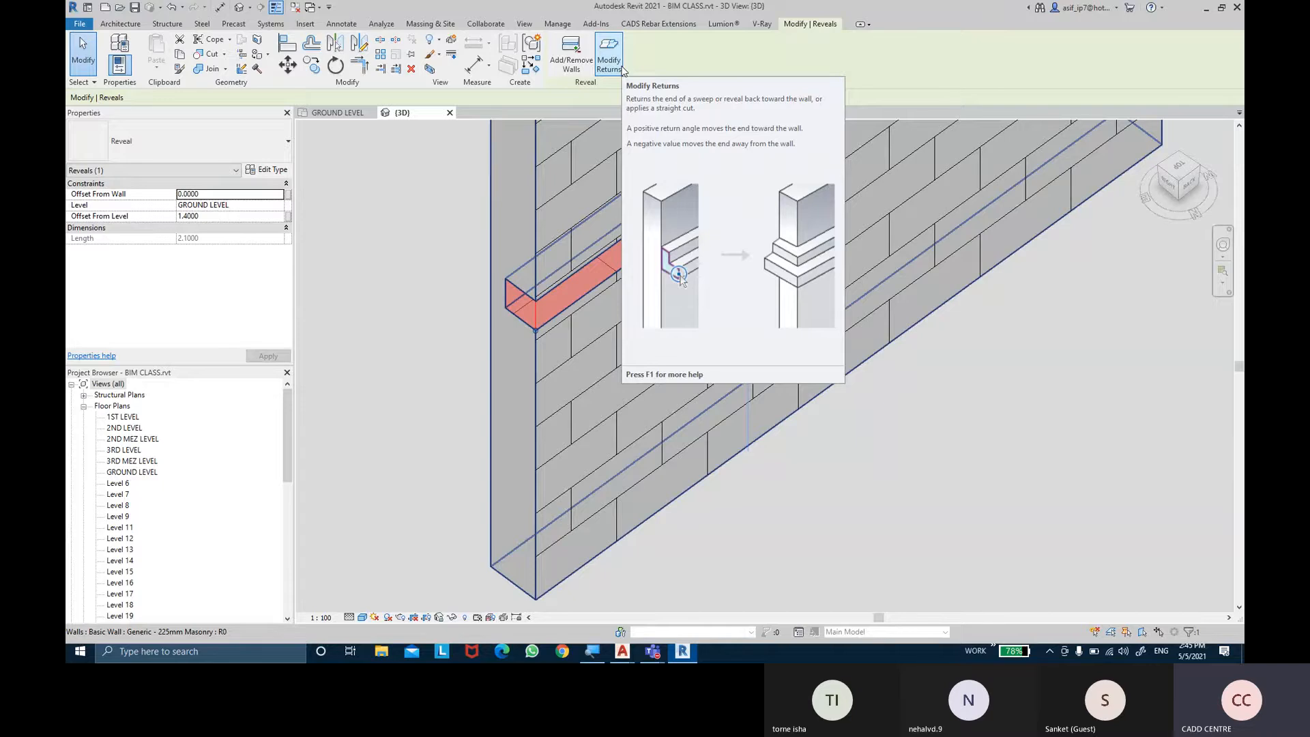
click(608, 58)
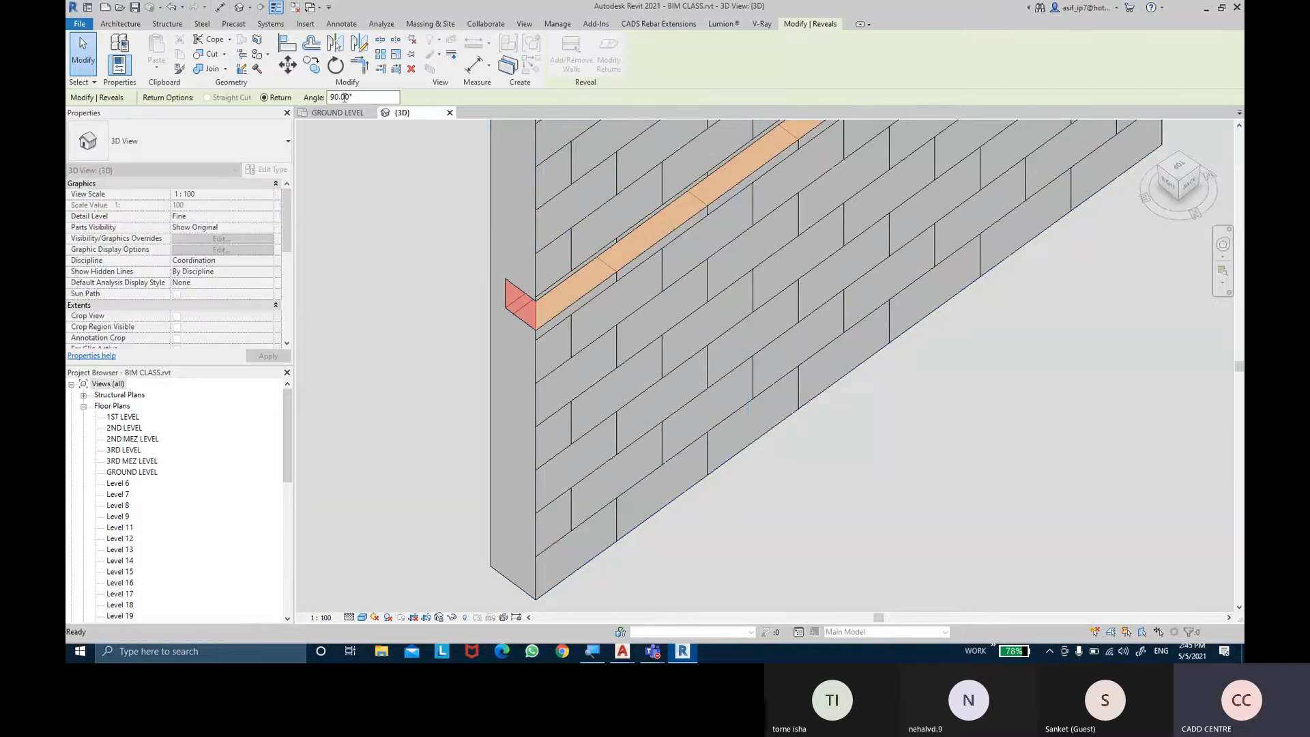
click(531, 294)
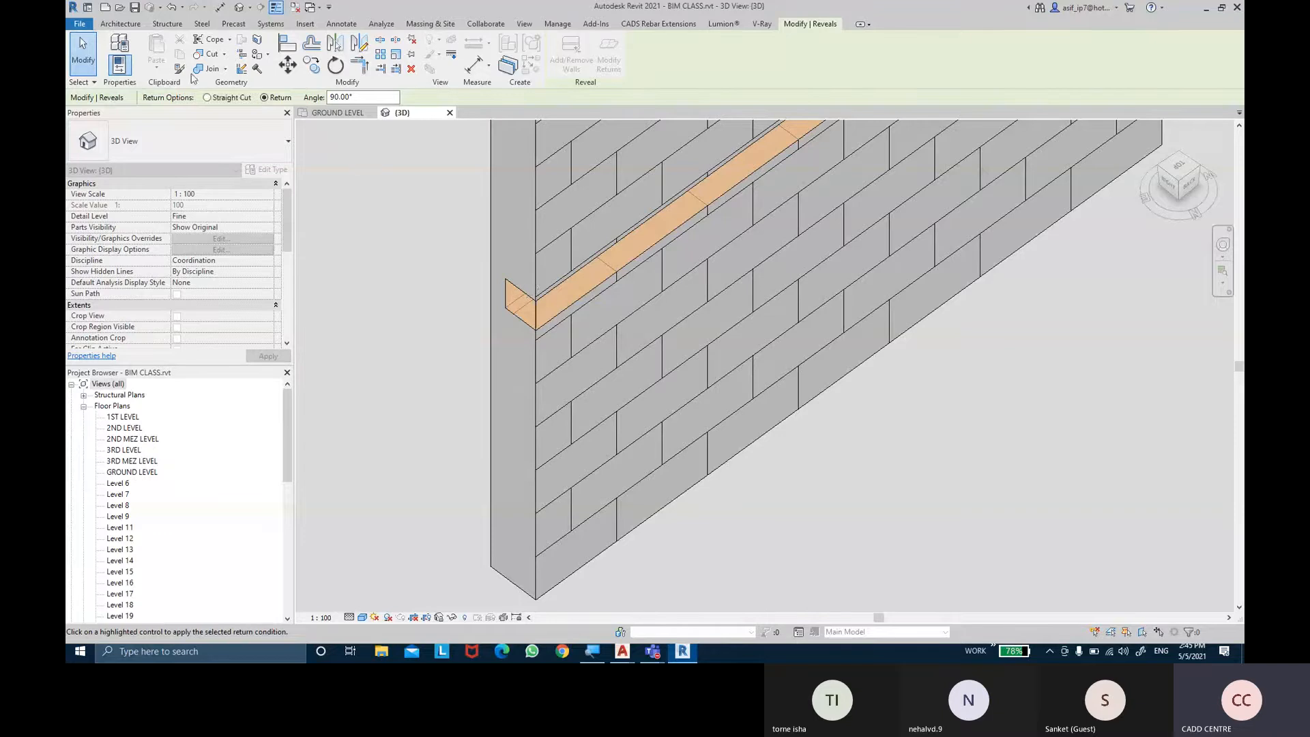
key(Escape)
key(Escape)
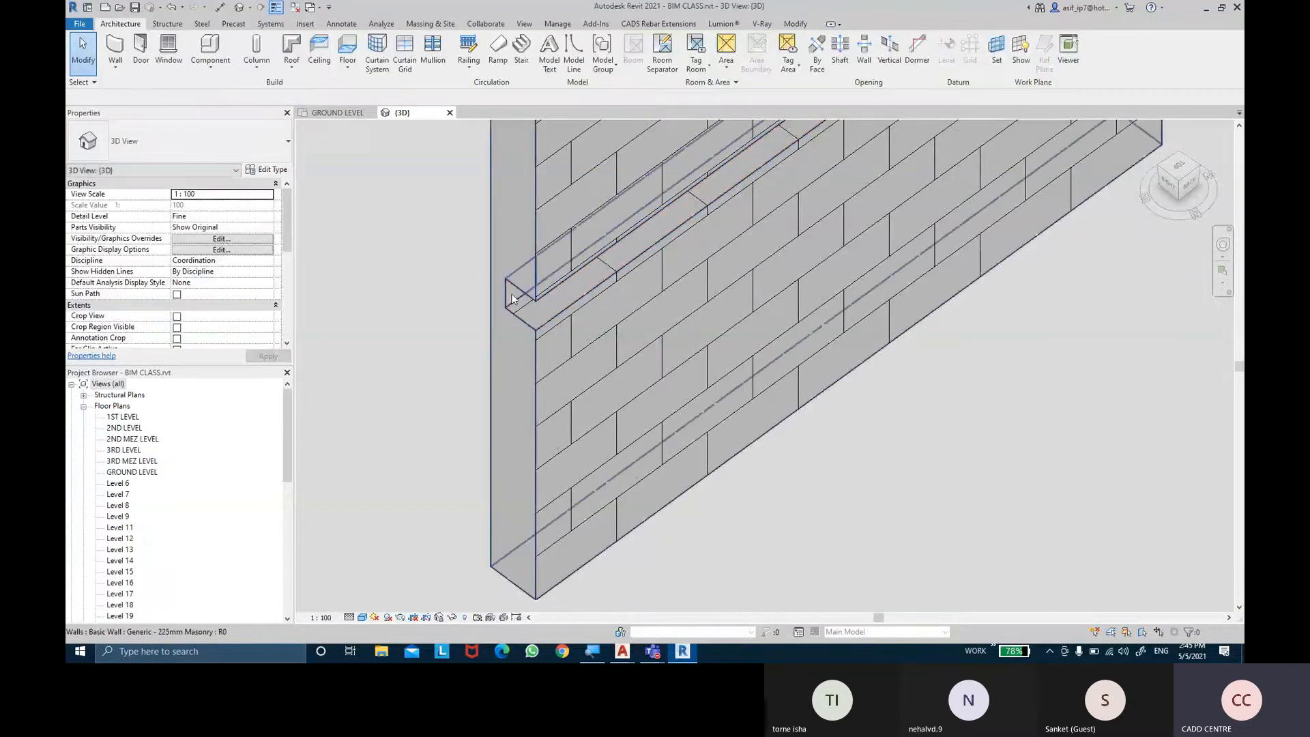
Extend the reveal's returned end across the wall thickness to the far vertical edge, and deselect it
click(508, 298)
drag(506, 310, 490, 298)
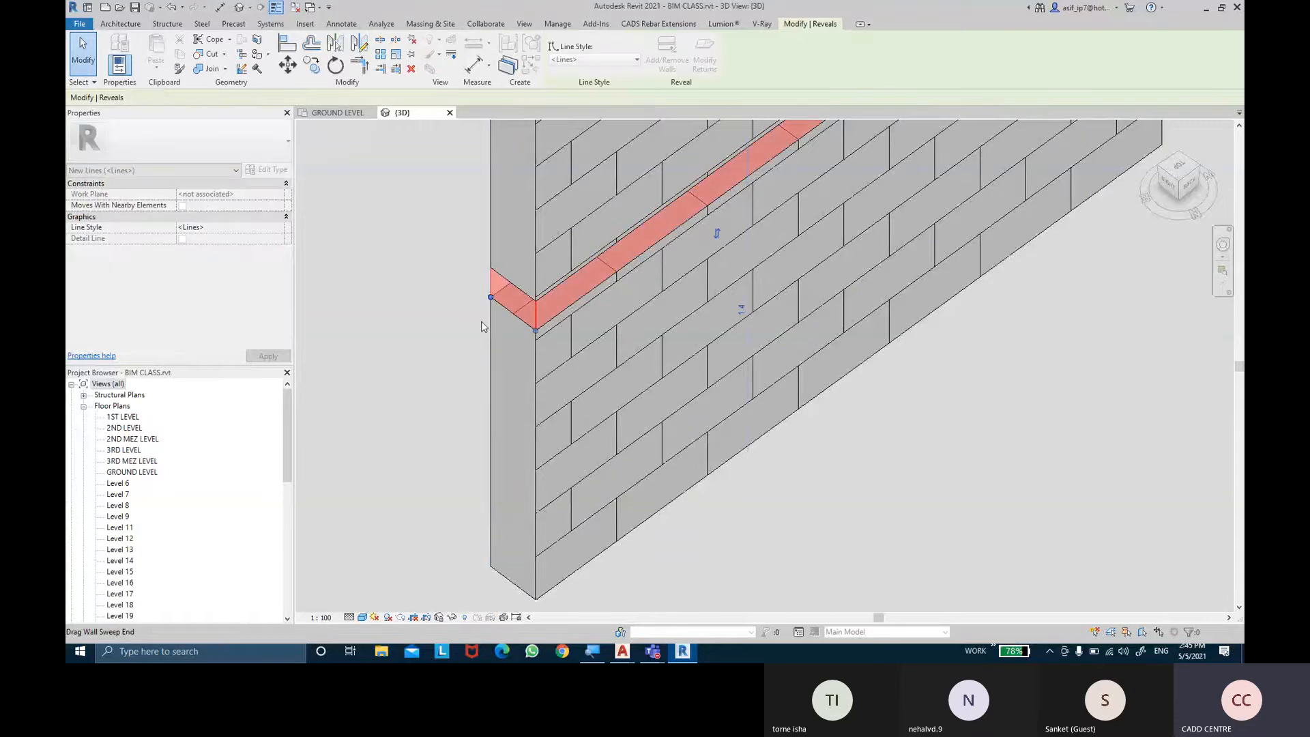
click(418, 356)
scroll(419, 355, down, 1)
mouse_move(419, 355)
shift+middle_down()
mouse_move(490, 203)
mouse_move(785, 293)
mouse_move(930, 281)
mouse_move(658, 339)
shift+middle_up()
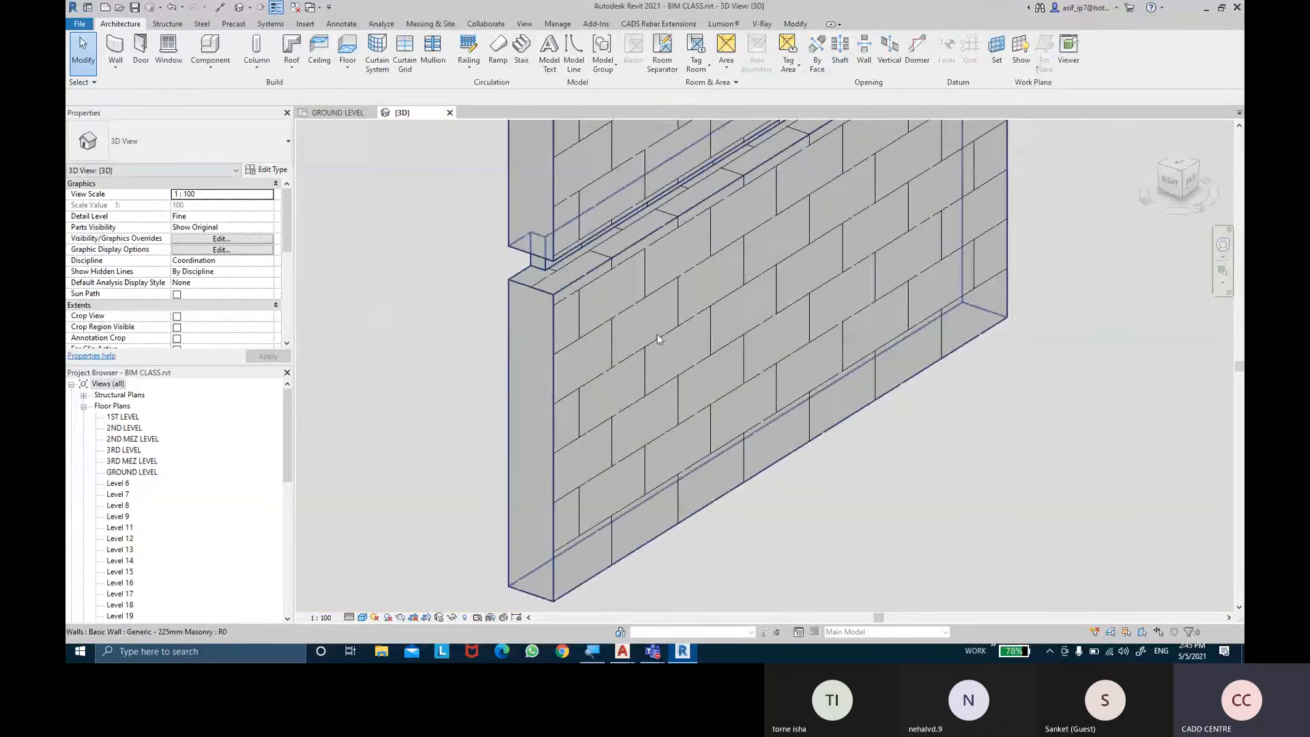
Change the returned end of the masonry wall's reveal back to a straight cut, and finish modifying returns
scroll(658, 339, up, 2)
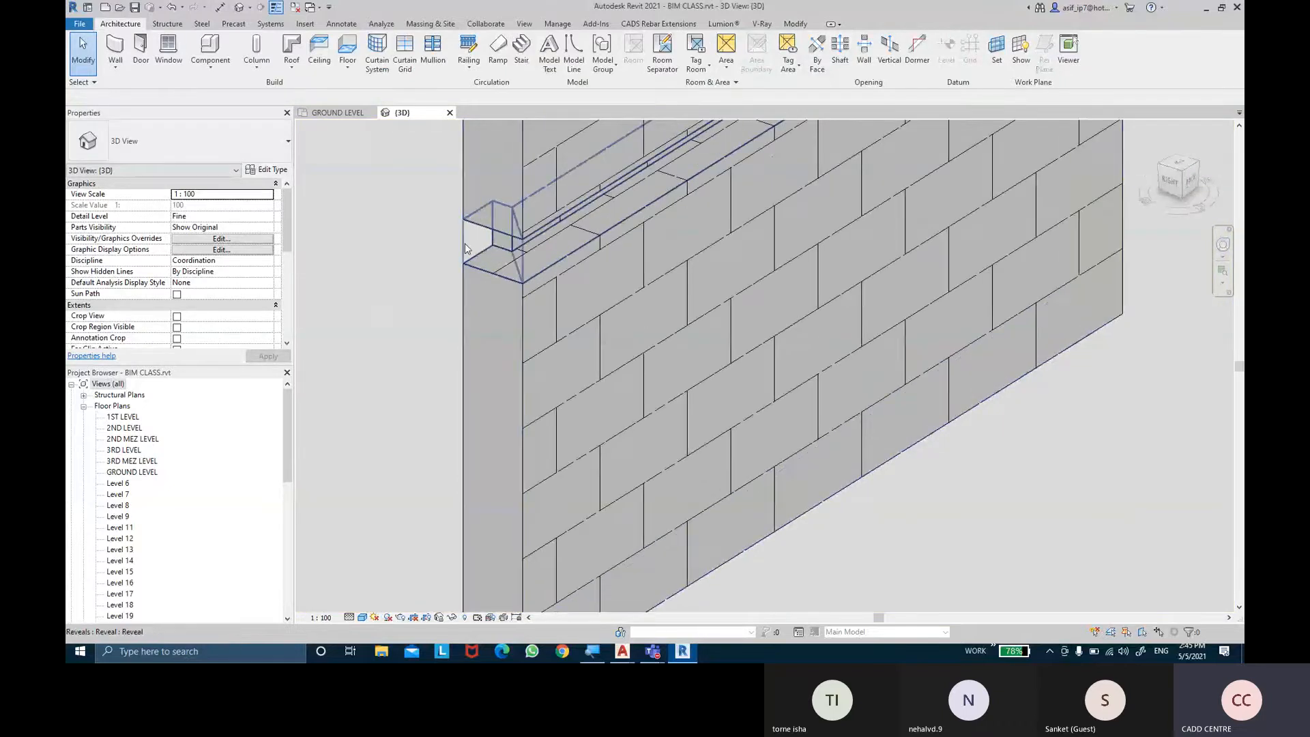
click(466, 249)
shift+middle_drag(466, 248, 578, 125)
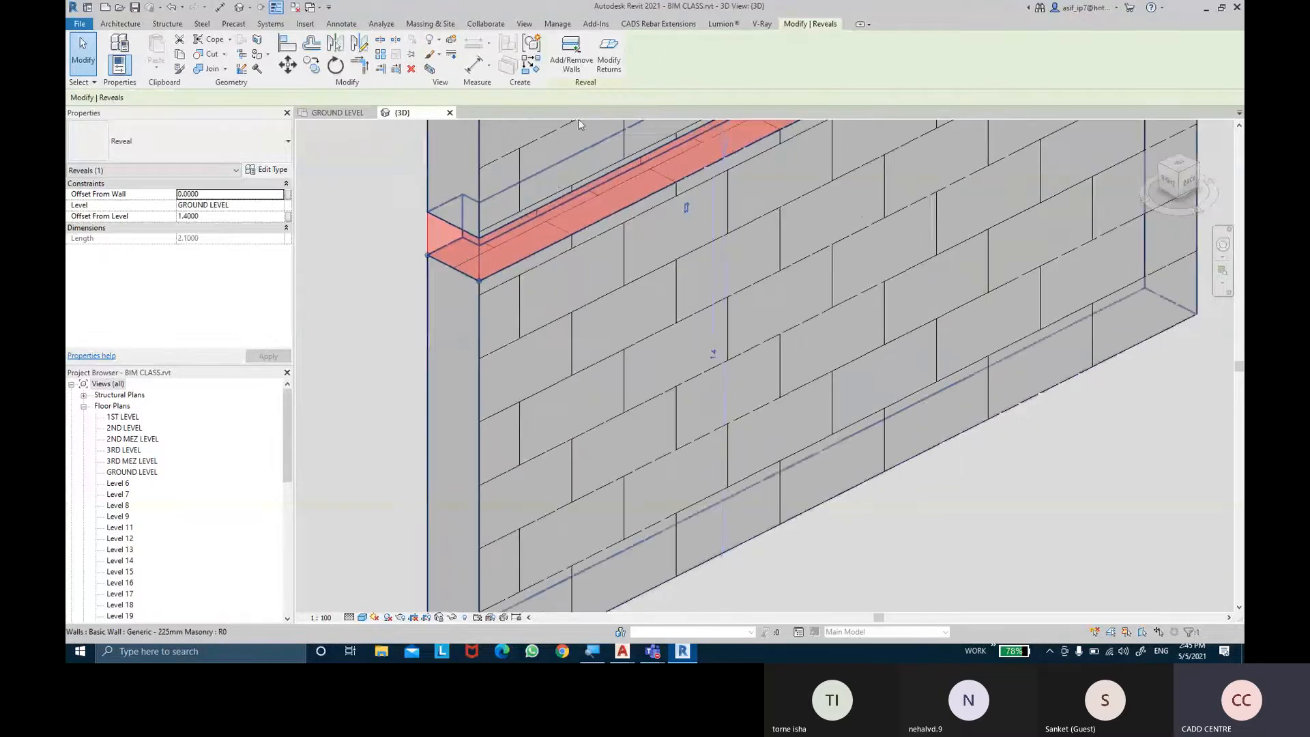
click(624, 65)
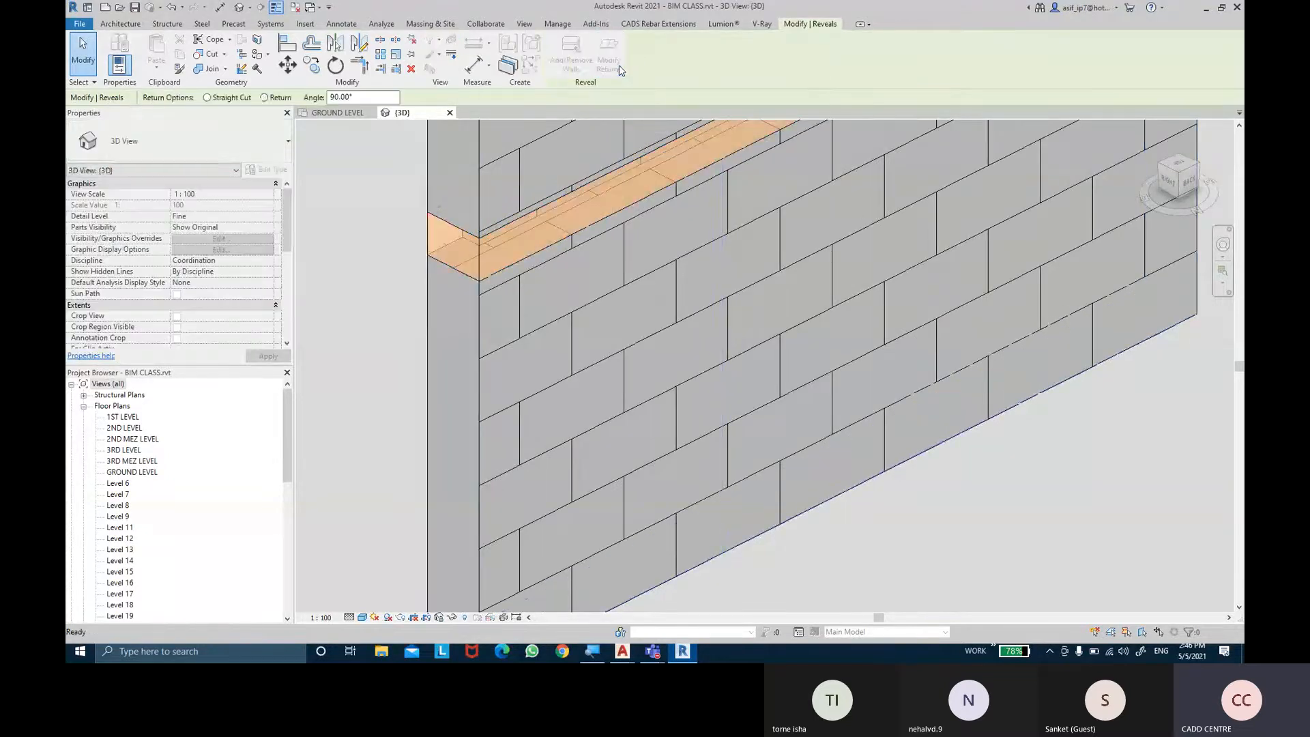
click(220, 99)
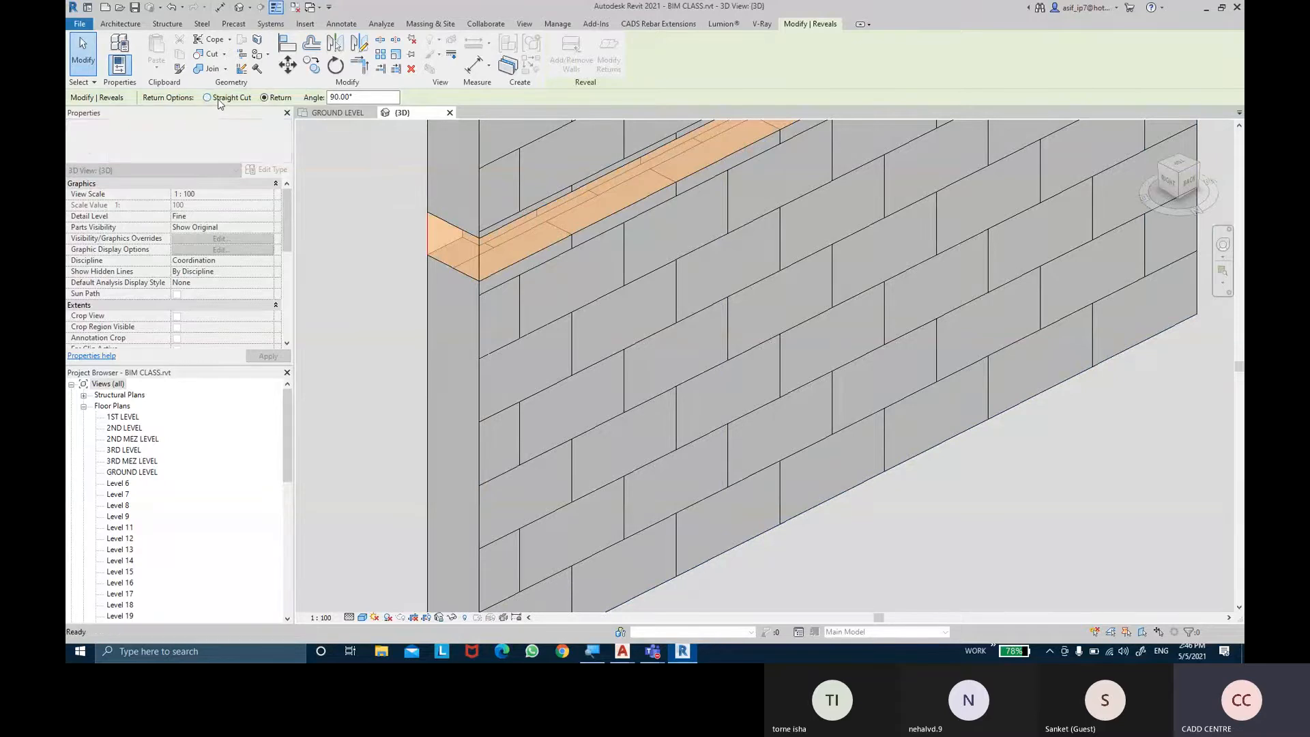
click(435, 225)
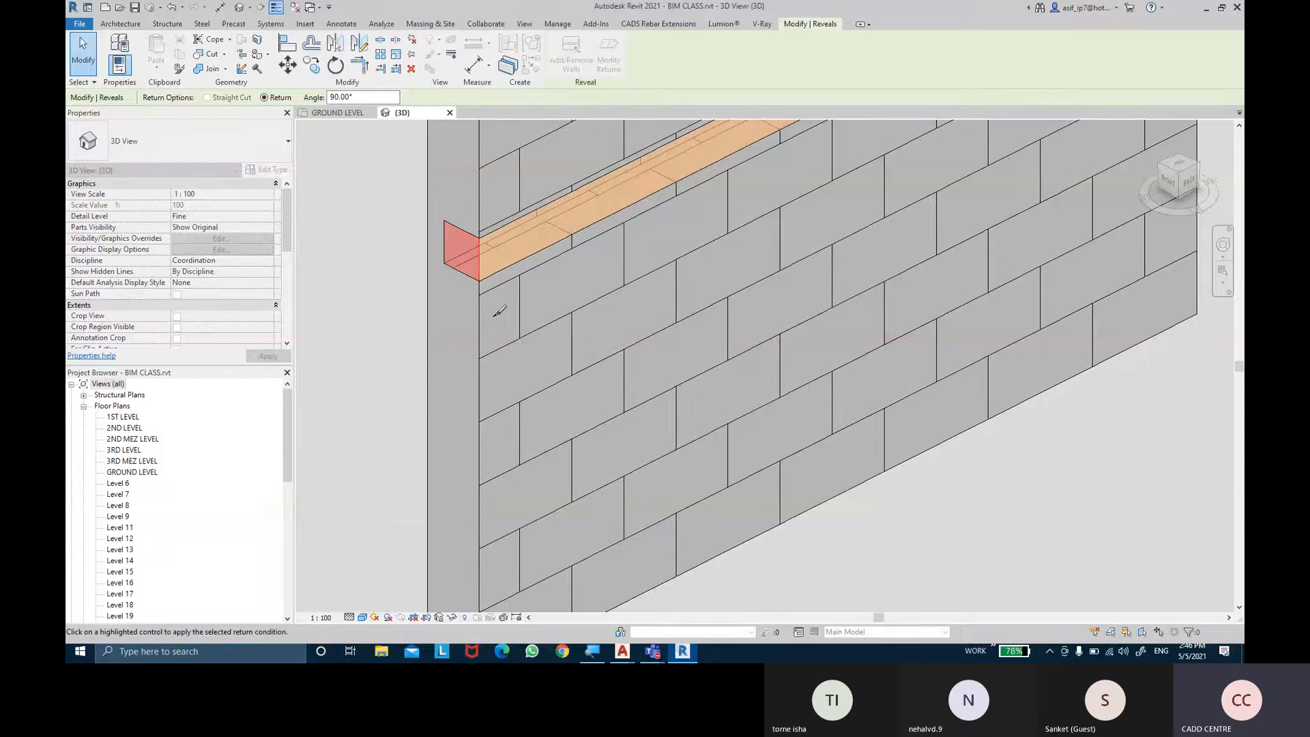
shift+middle_drag(494, 315, 414, 247)
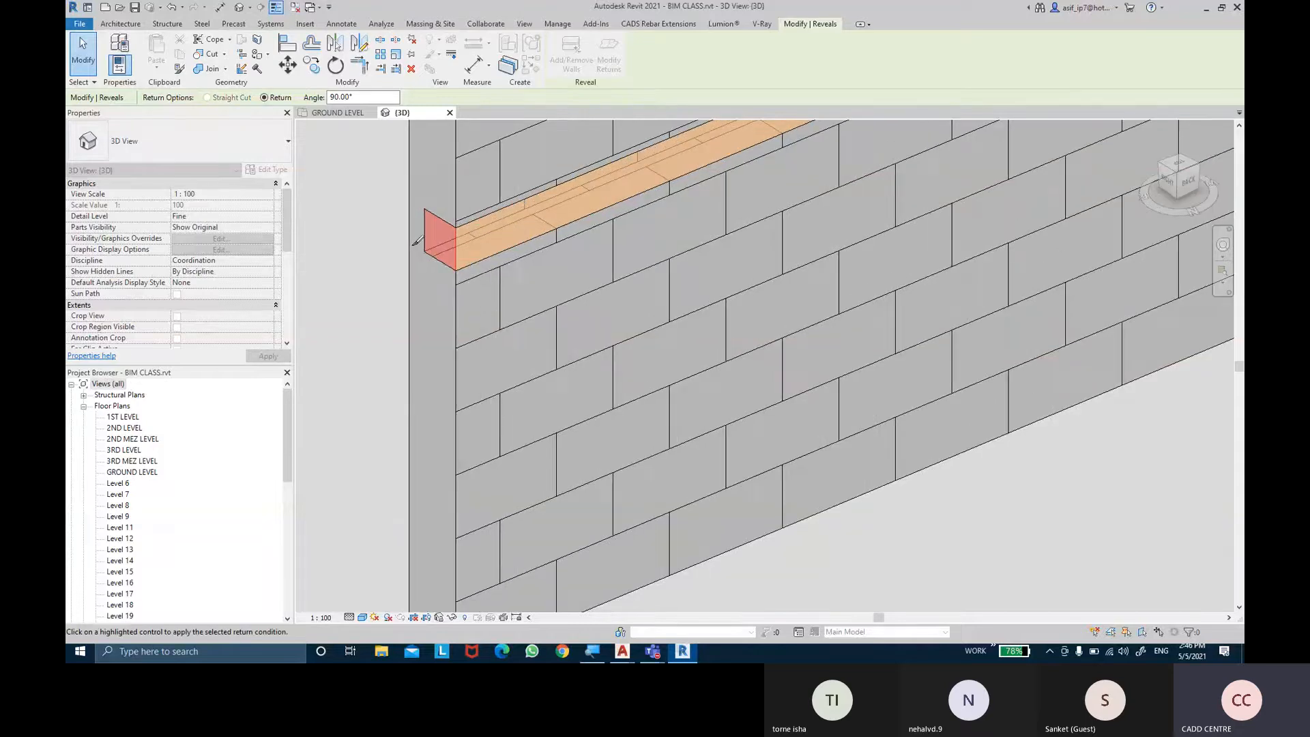
click(88, 58)
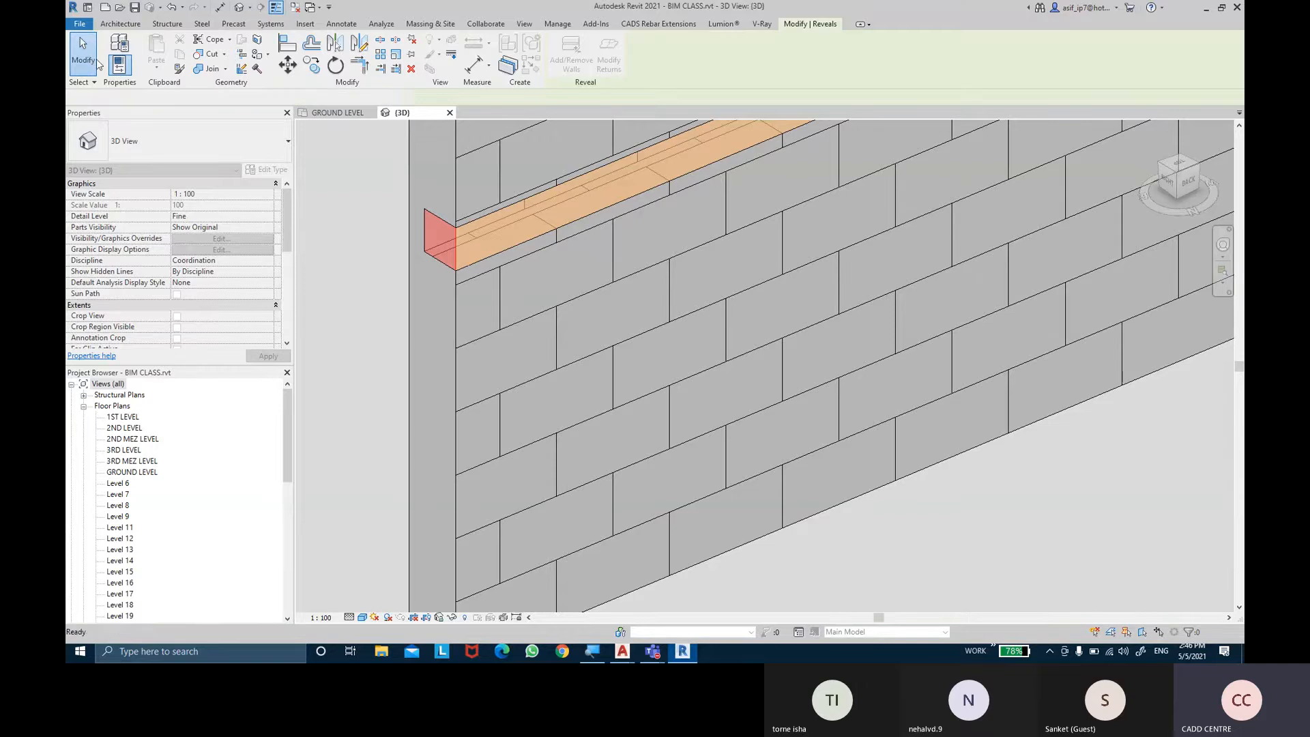
middle_drag(414, 265, 465, 316)
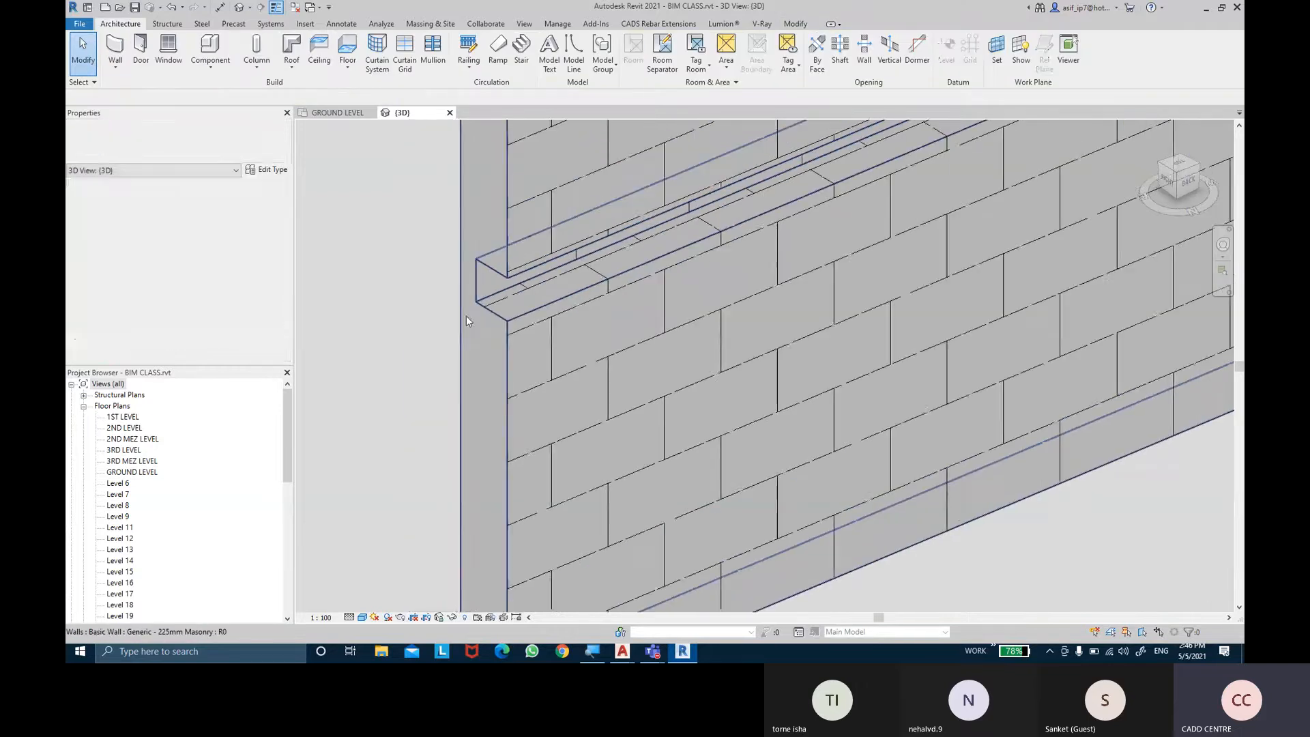
Reapply a return at a 90° angle to the reveal's end face at the wall corner, and finish the command
click(513, 294)
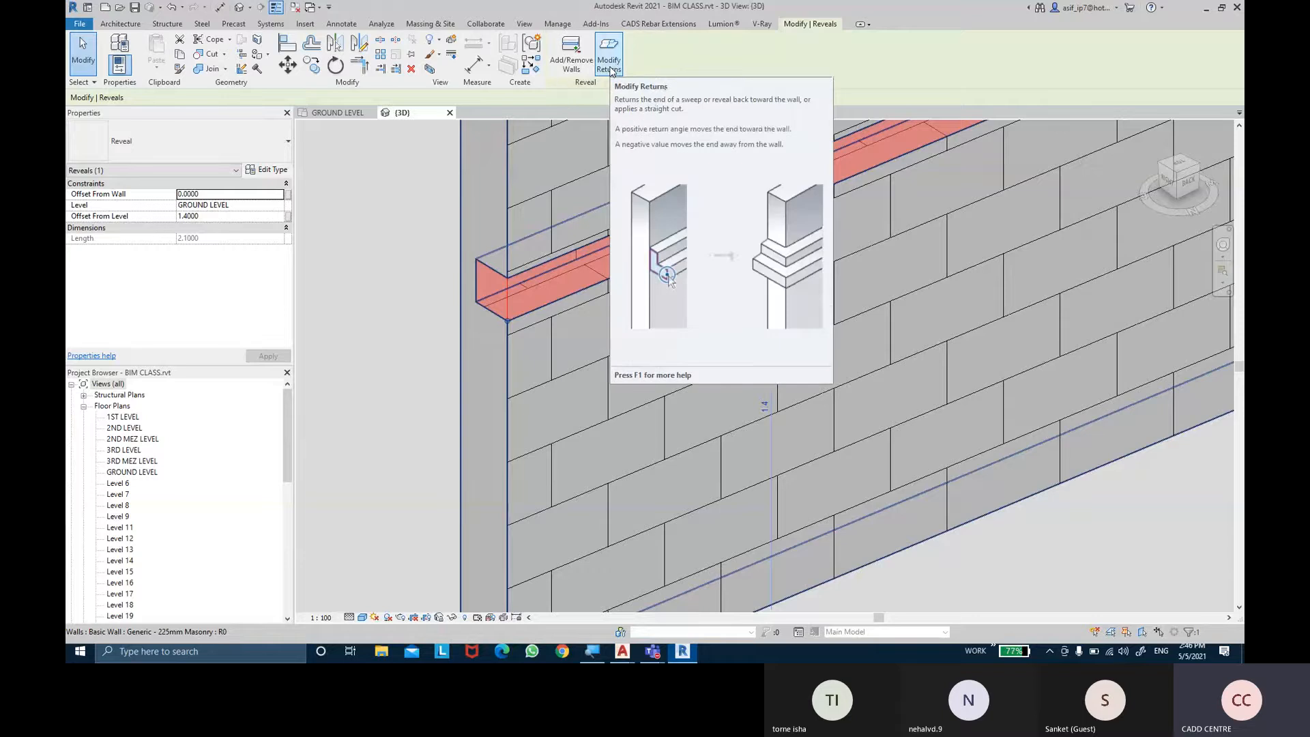
click(609, 67)
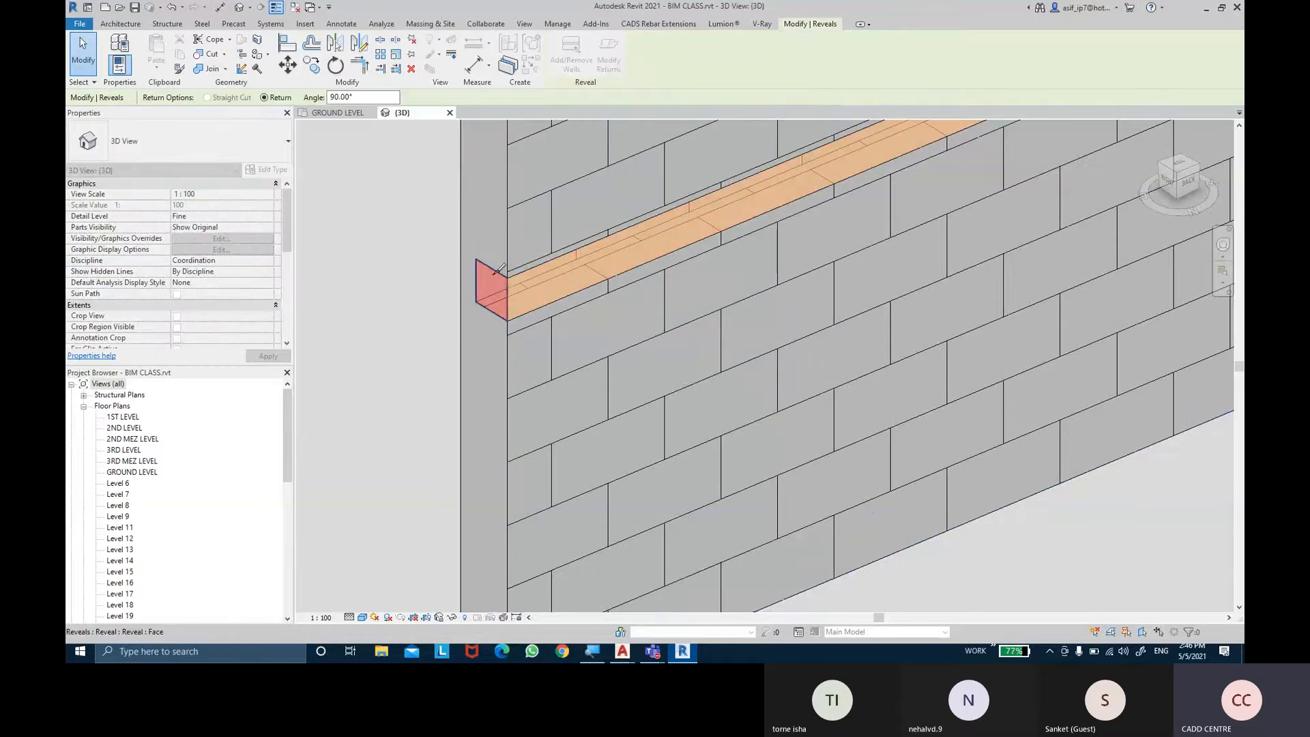
key(ctrl)
key(ctrl)
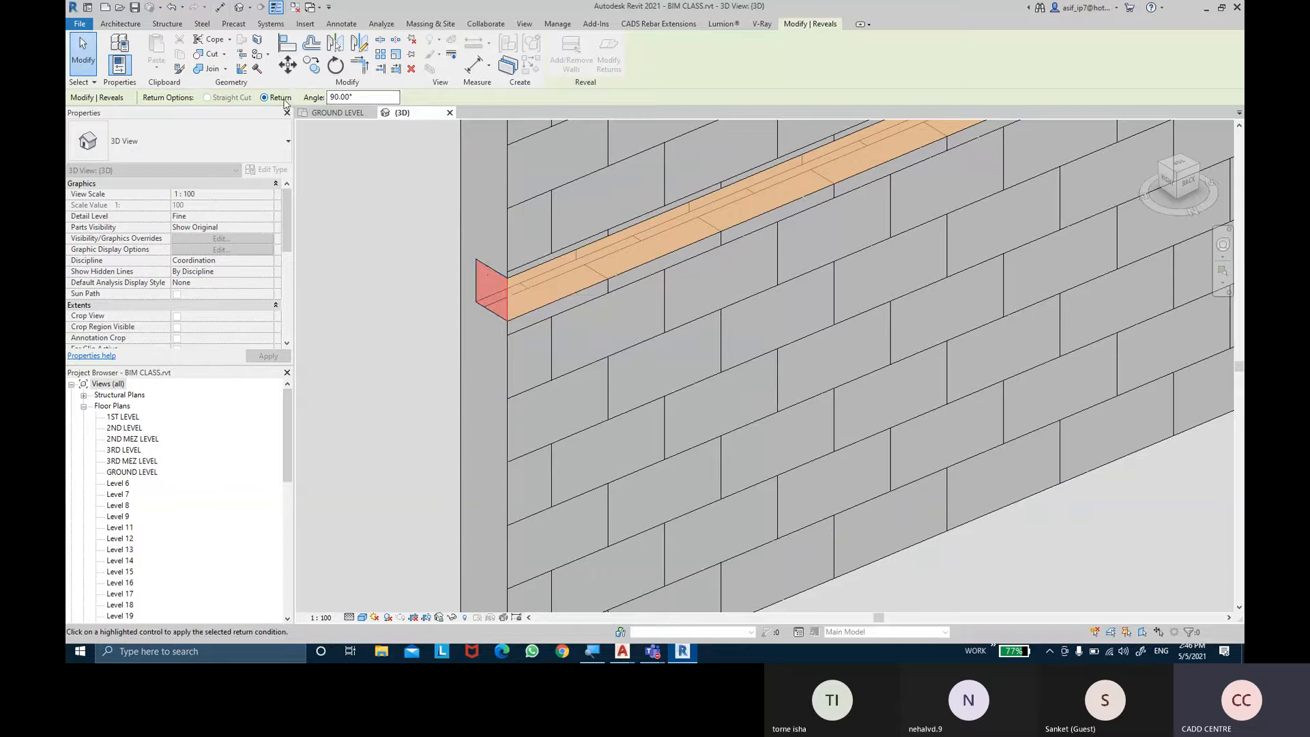
click(358, 96)
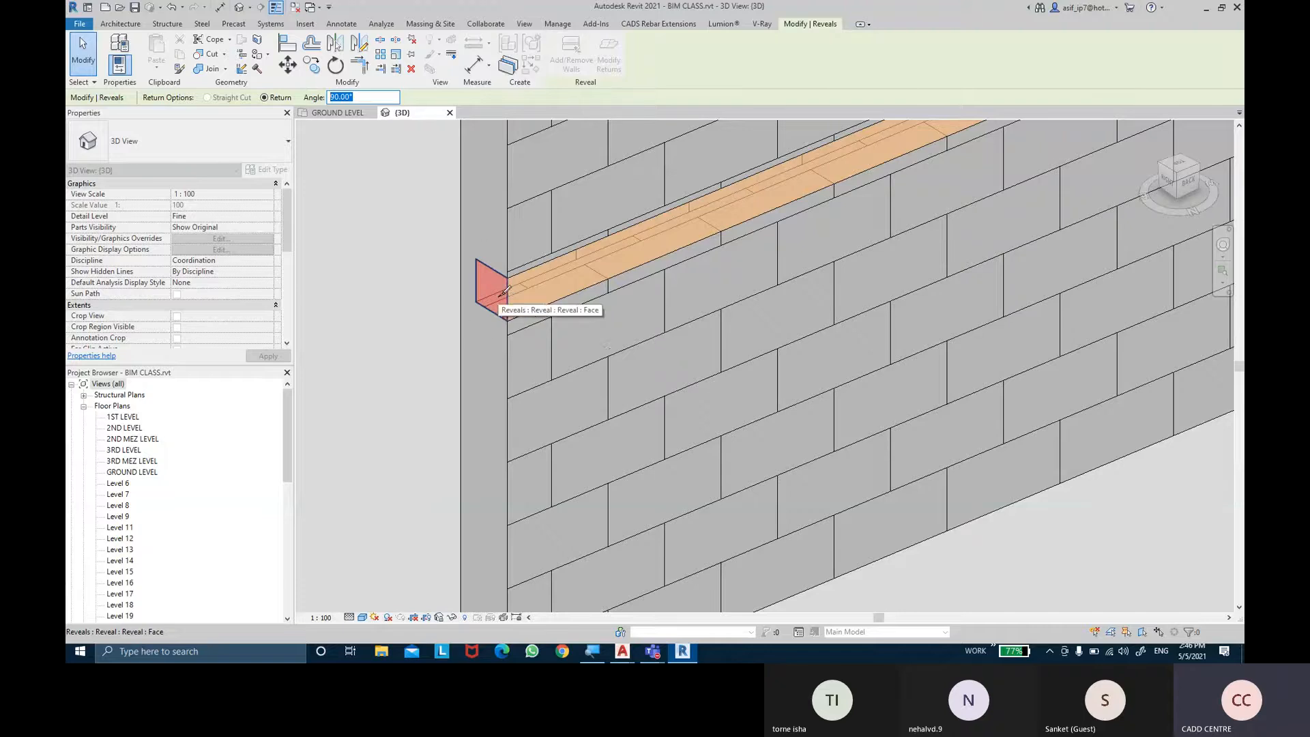
click(503, 292)
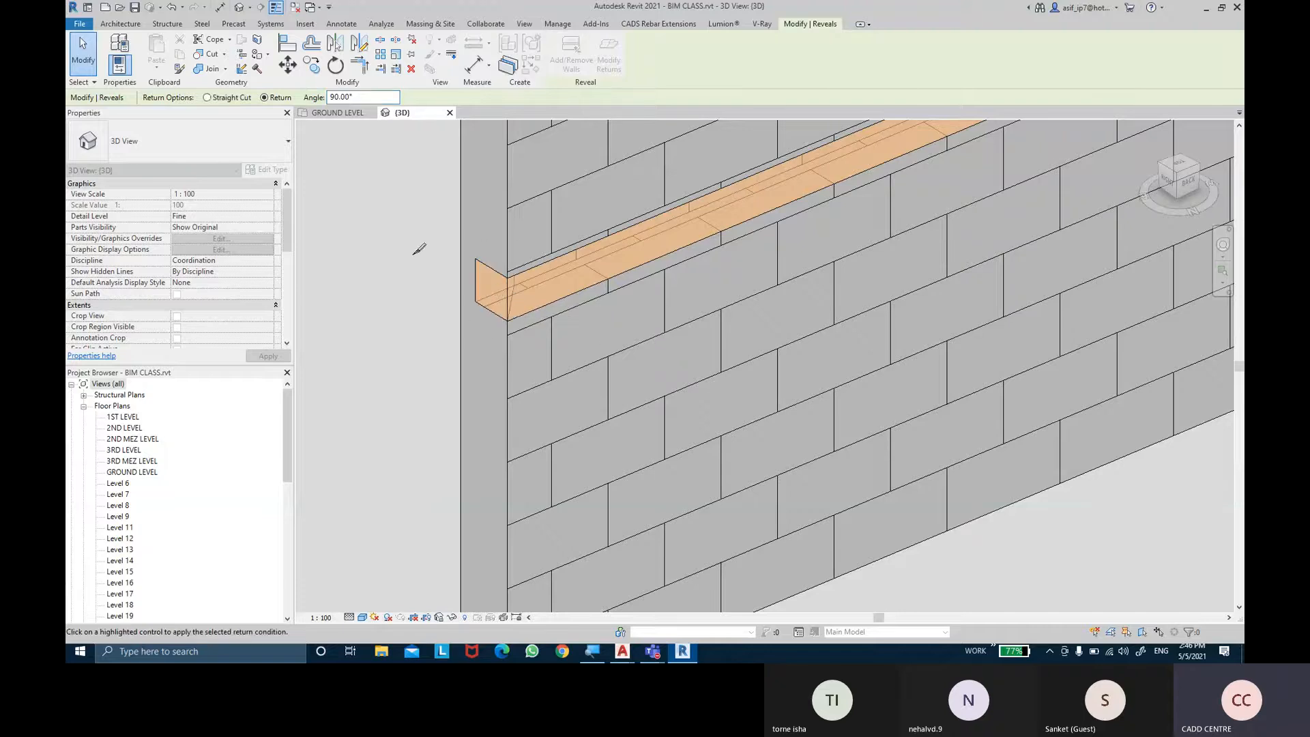
click(78, 60)
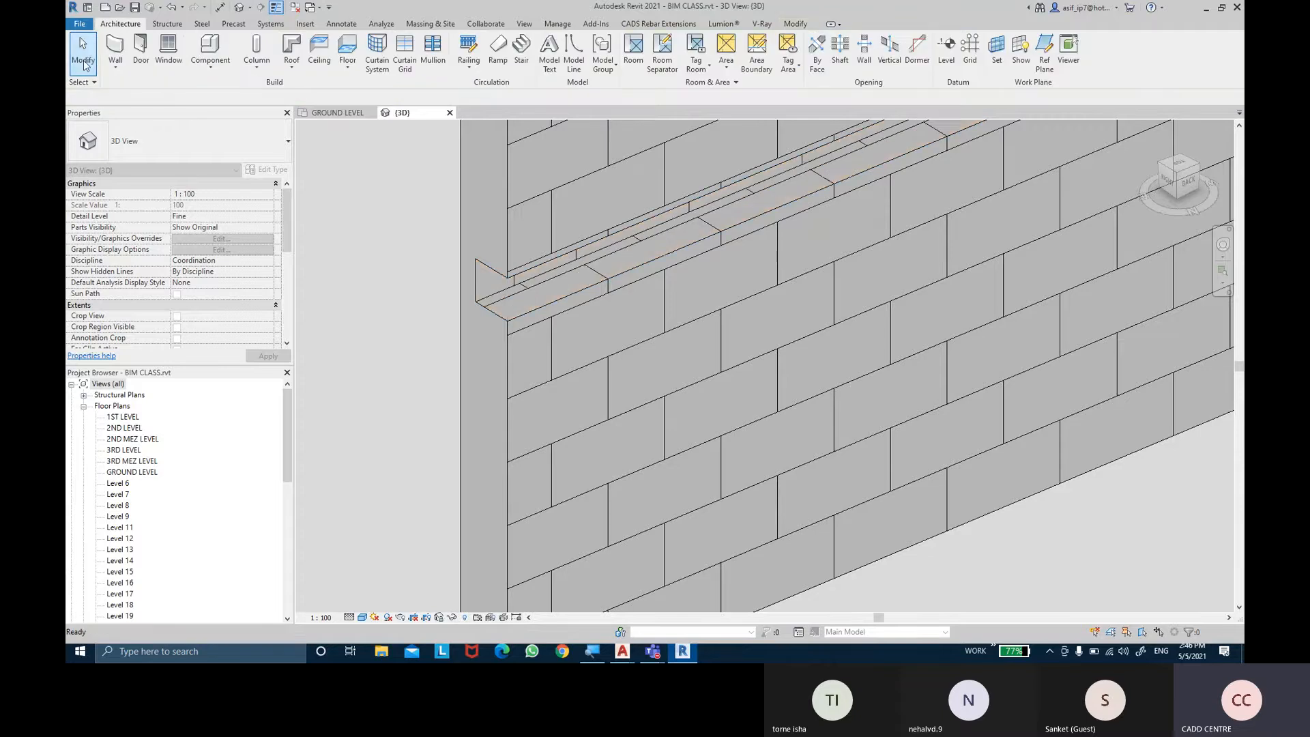
Stretch the new return along the wall's end face to its far edge, and deselect the reveal
click(475, 283)
drag(462, 293, 461, 293)
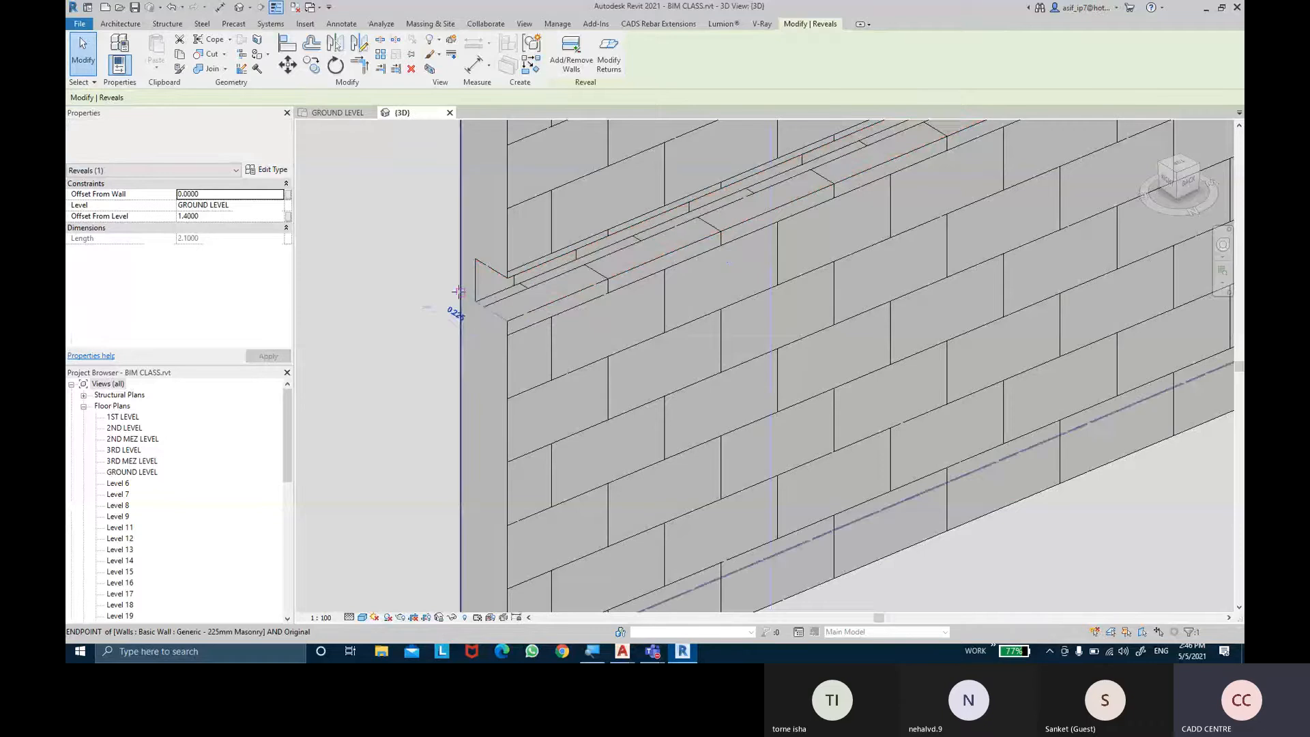
click(419, 271)
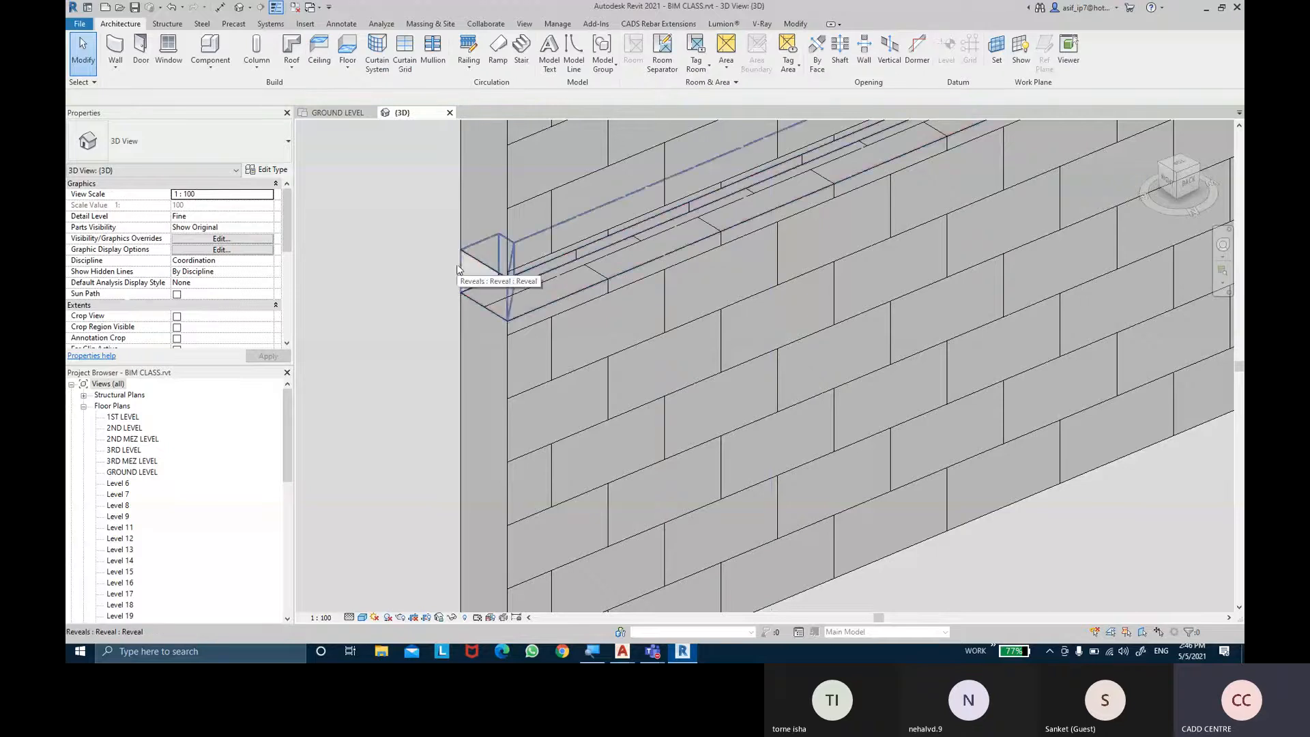
Set the reveal's wrapped end to Straight Cut with Modify Returns, and leave the command
click(457, 269)
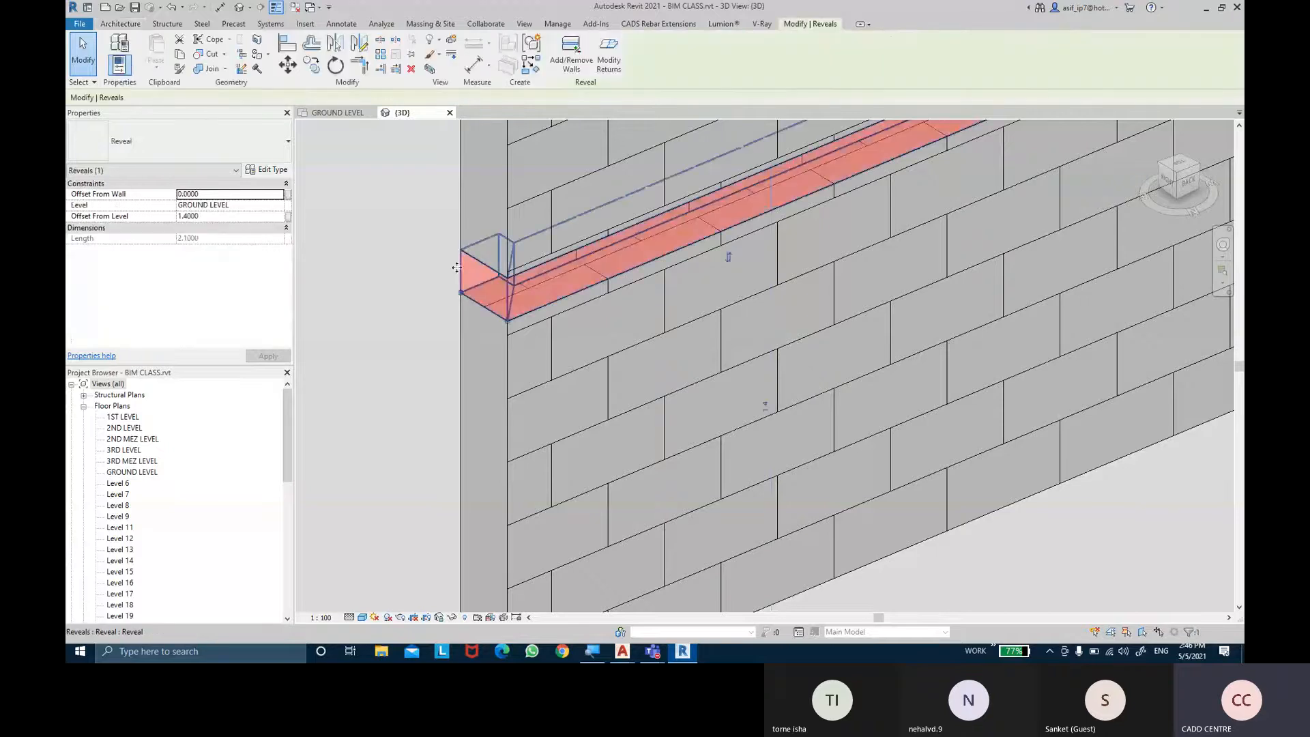
click(609, 62)
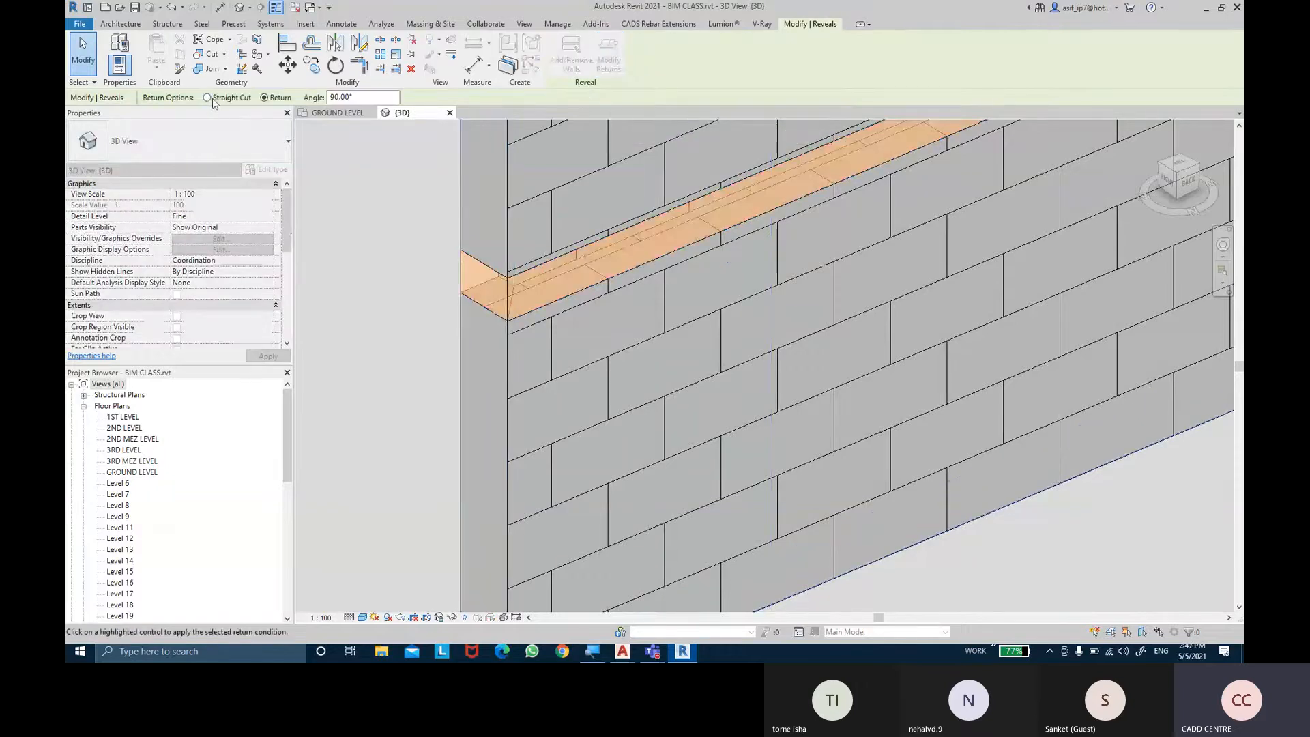
click(214, 101)
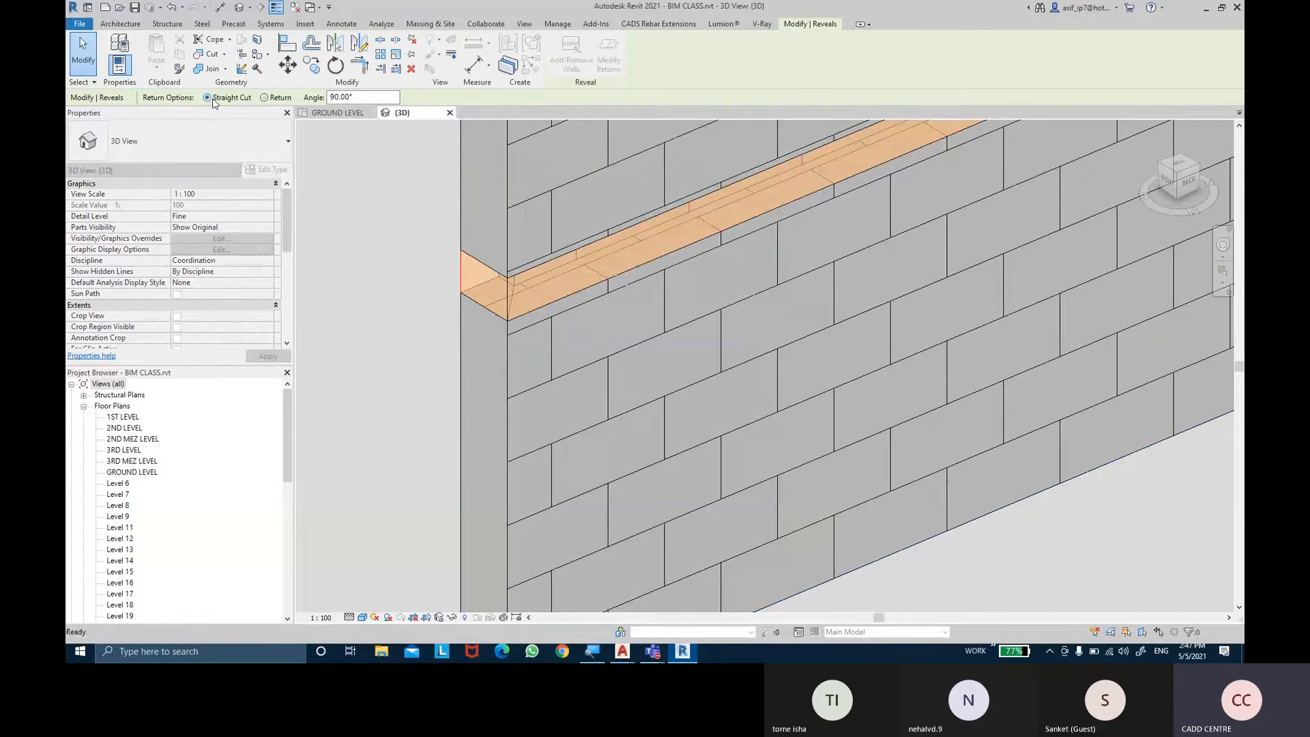
click(465, 259)
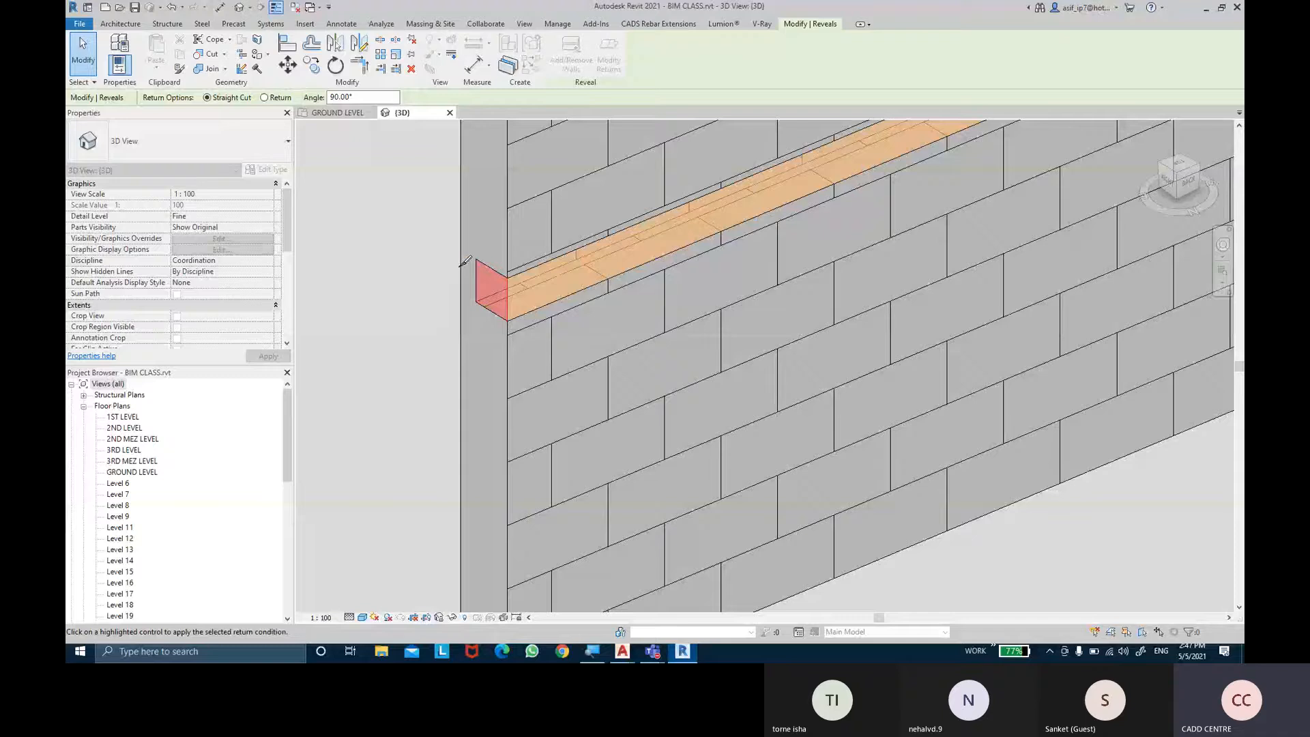
click(80, 63)
Using Create Similar, draw two connected Generic - 225mm Masonry walls from the reveal wall's end: one perpendicular, the other parallel and about 2.5 m long
scroll(494, 286, down, 5)
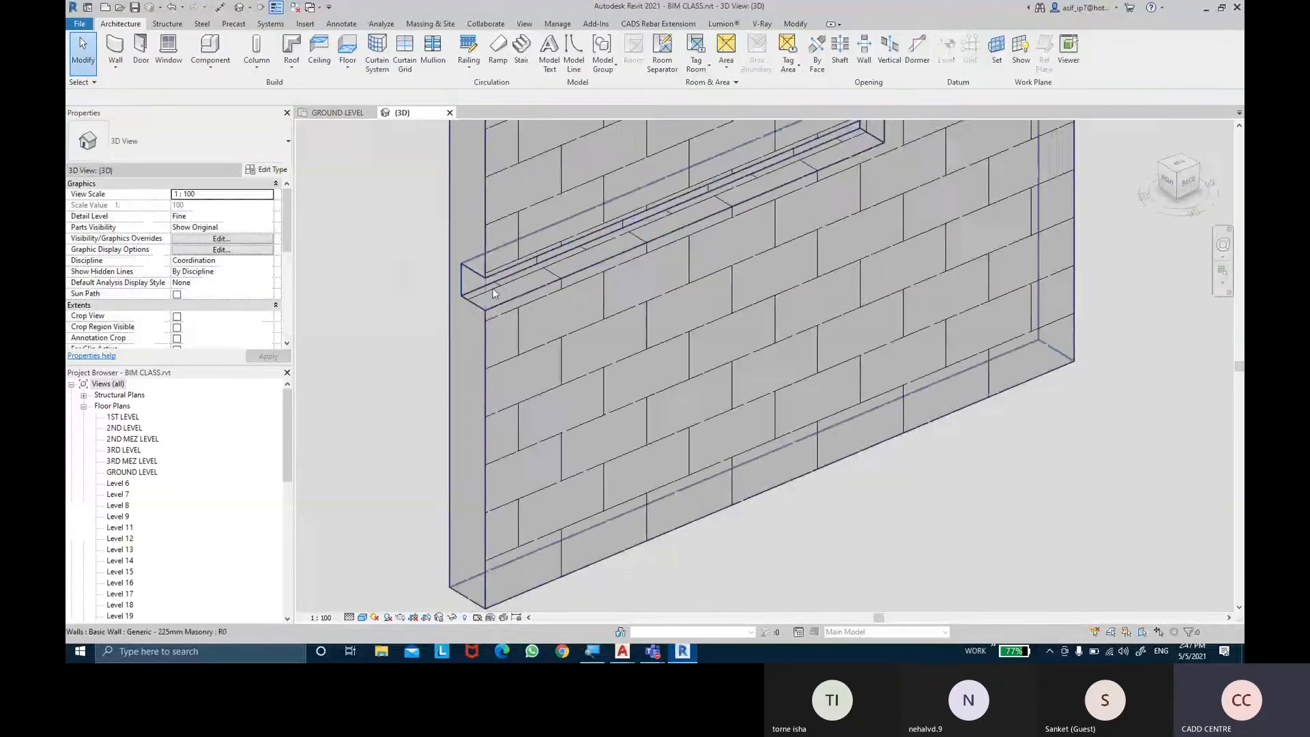
shift+middle_drag(510, 303, 486, 371)
click(502, 363)
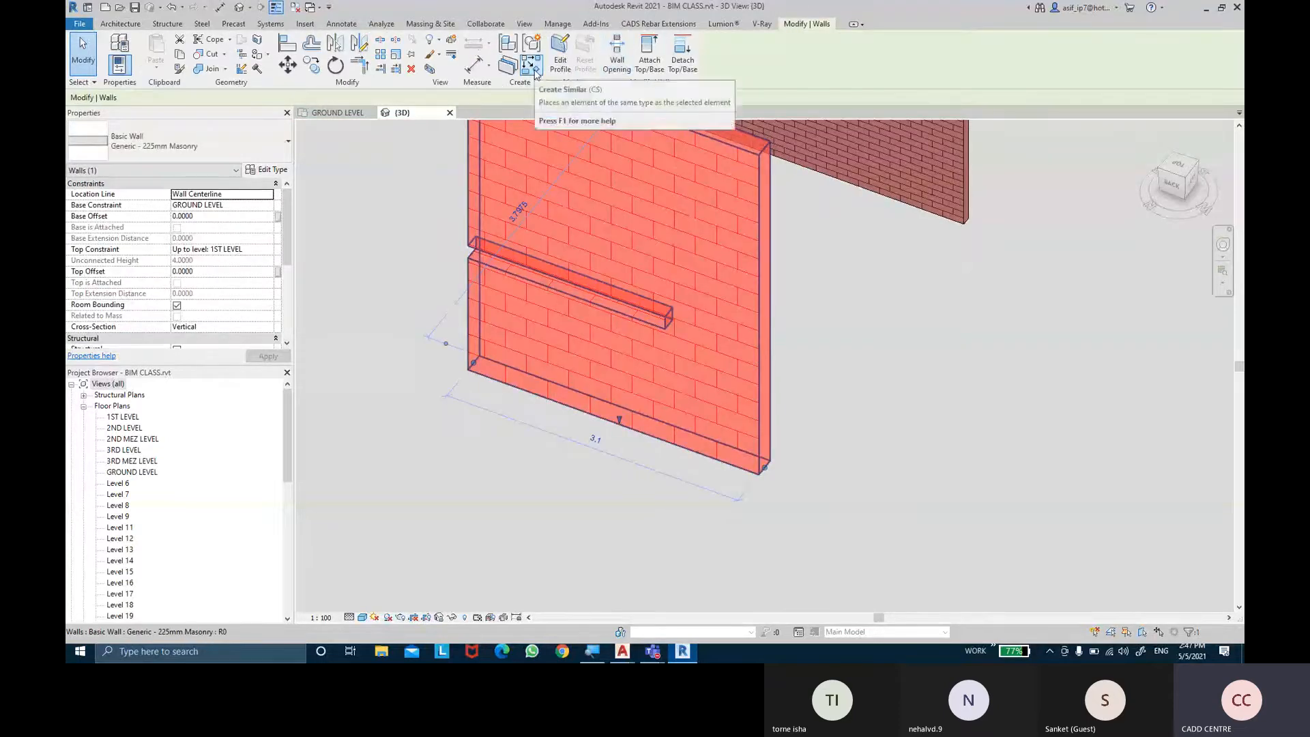
click(521, 384)
click(521, 382)
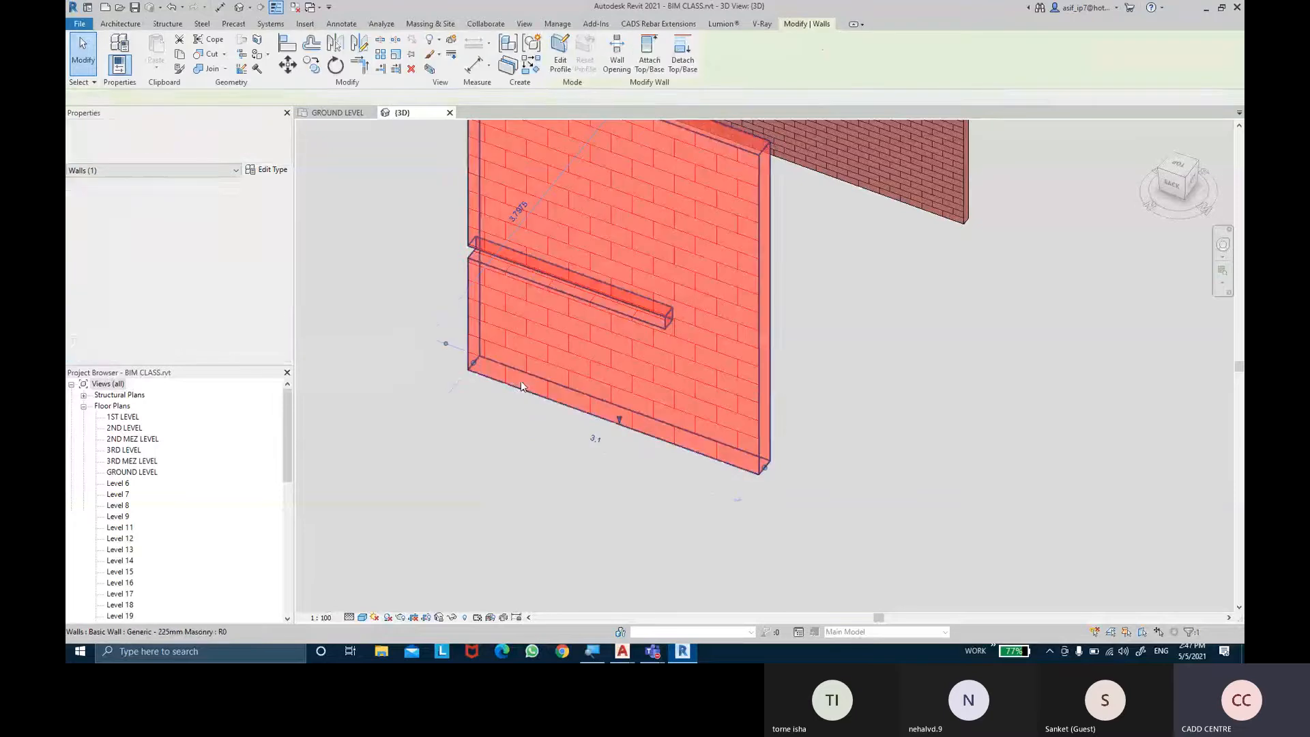
click(534, 68)
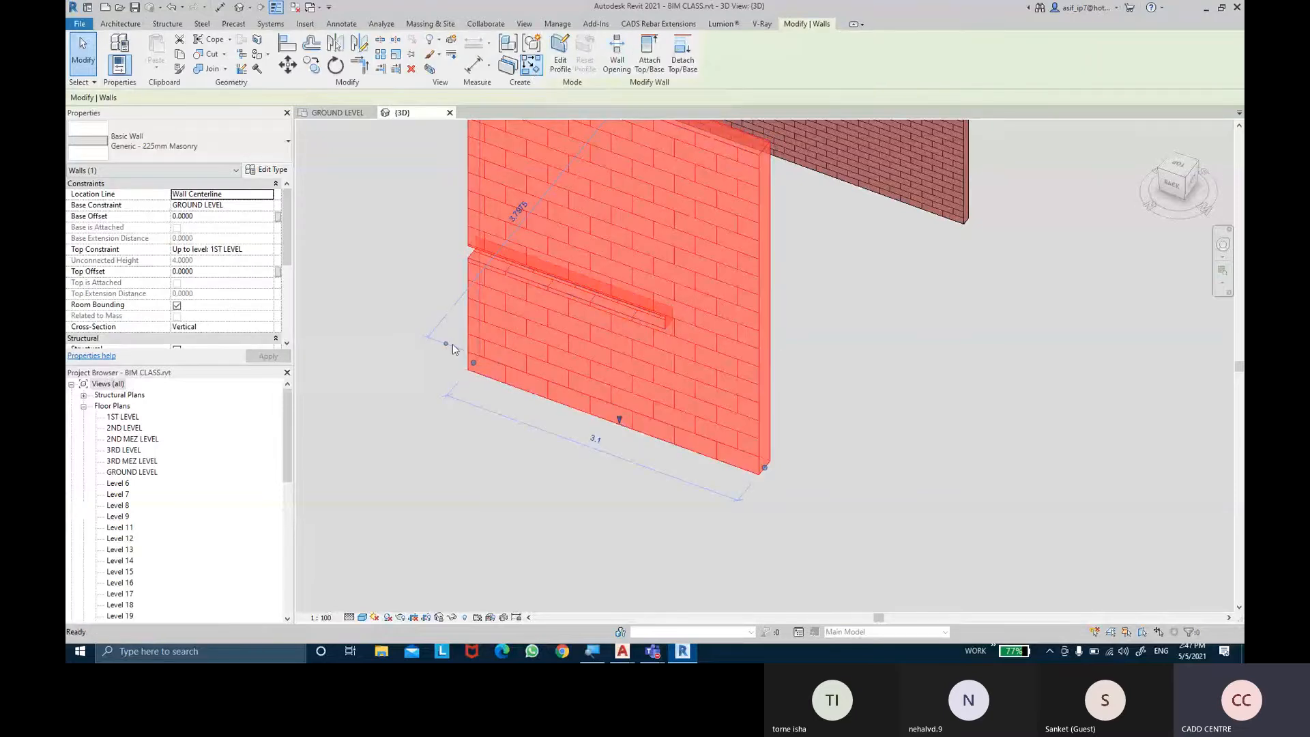
click(473, 361)
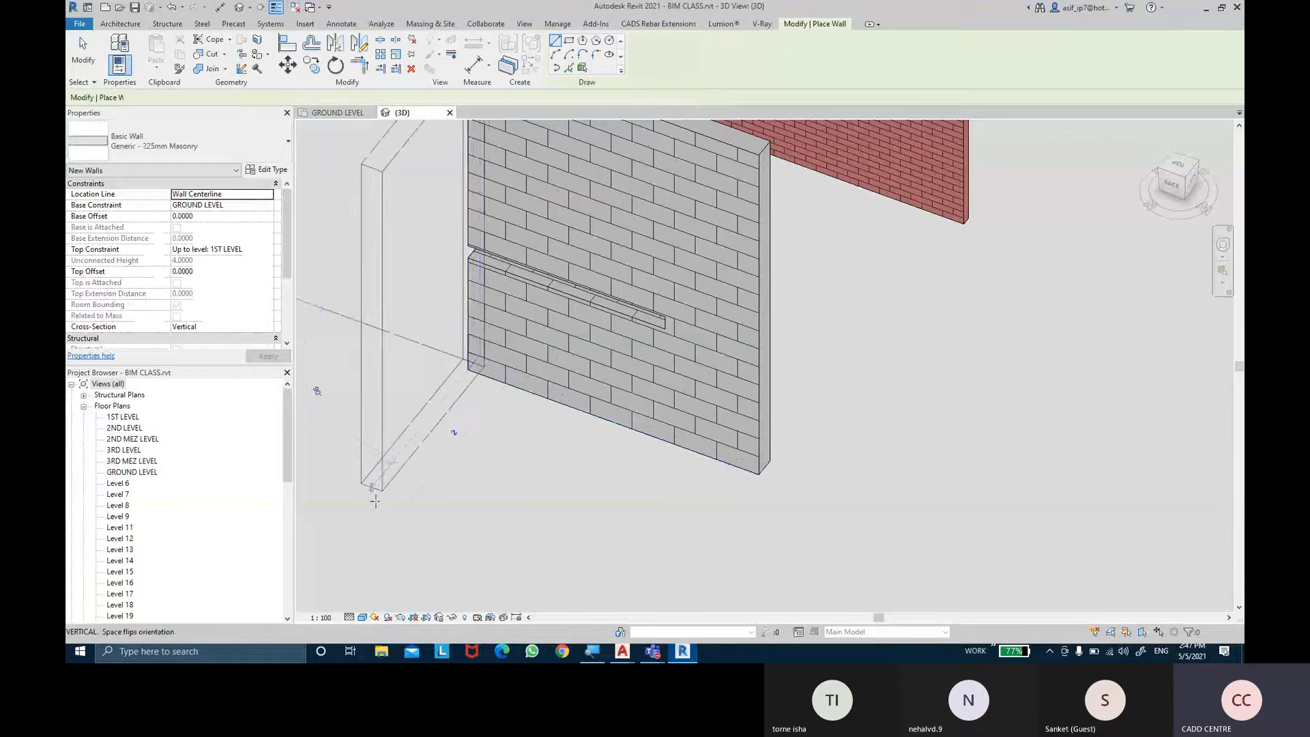
shift+middle_drag(346, 517, 603, 541)
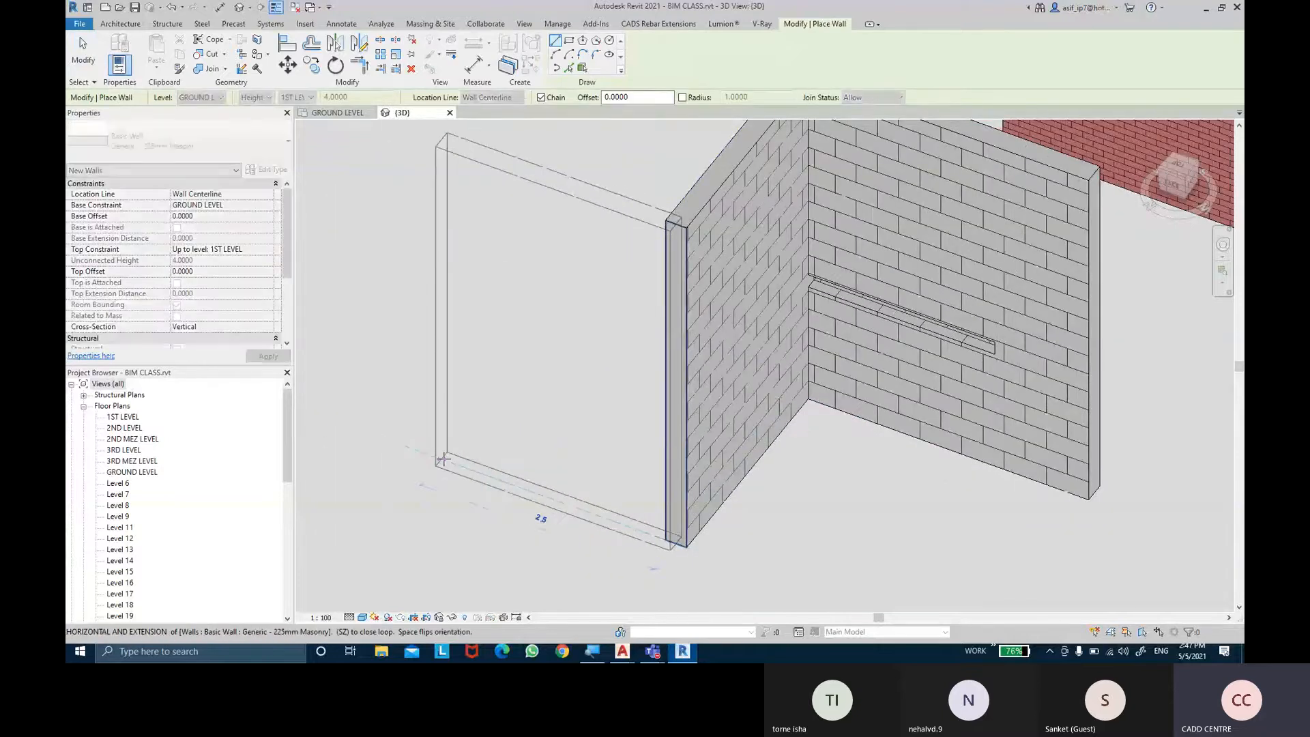
key(Escape)
key(Escape)
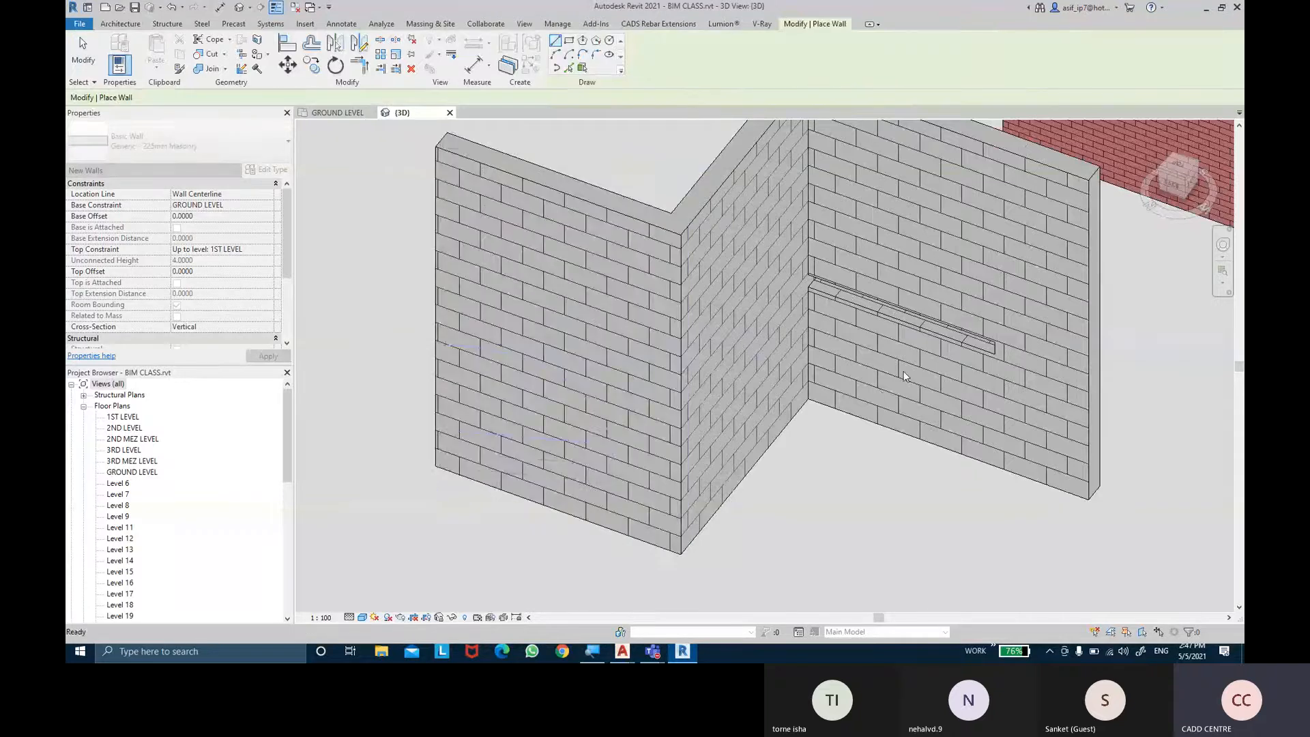
Continue the reveal onto the two connected masonry walls, the perpendicular one and the parallel one, using Add/Remove Walls, and clear the selection
scroll(879, 390, up, 3)
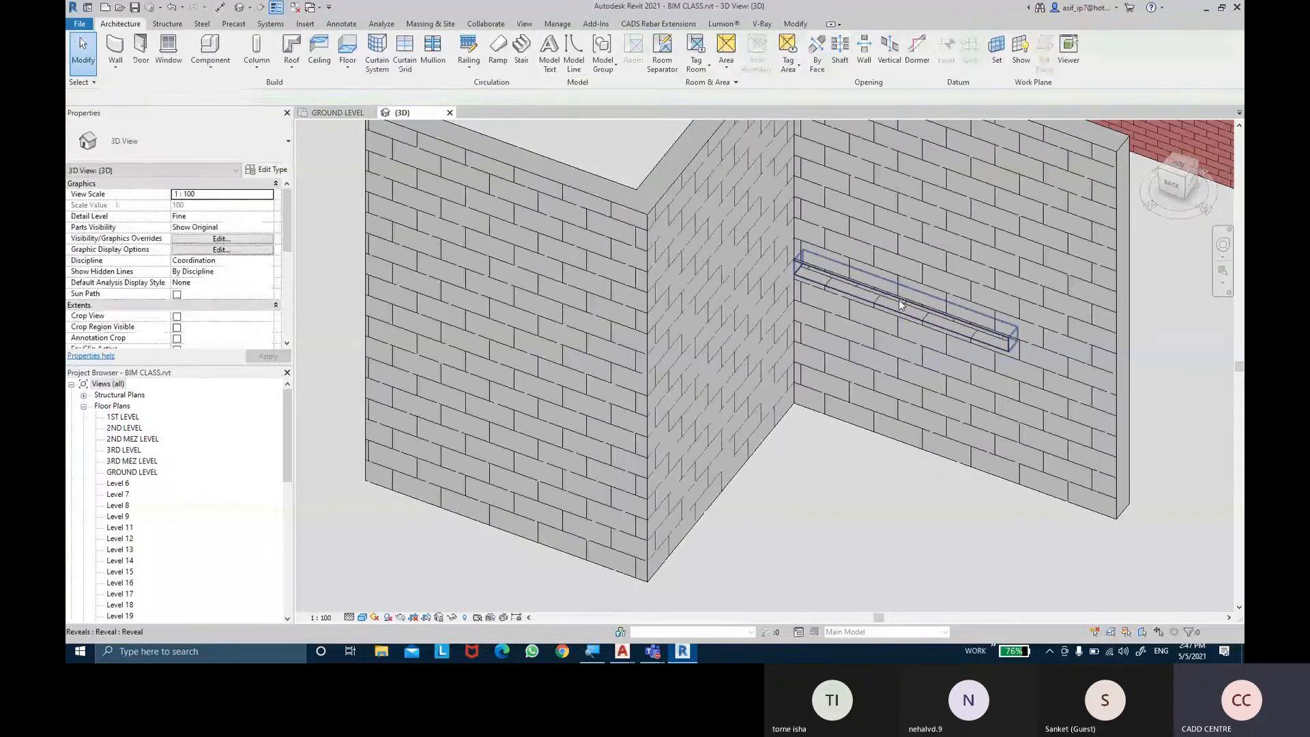
click(899, 305)
middle_drag(559, 394, 474, 368)
key(Escape)
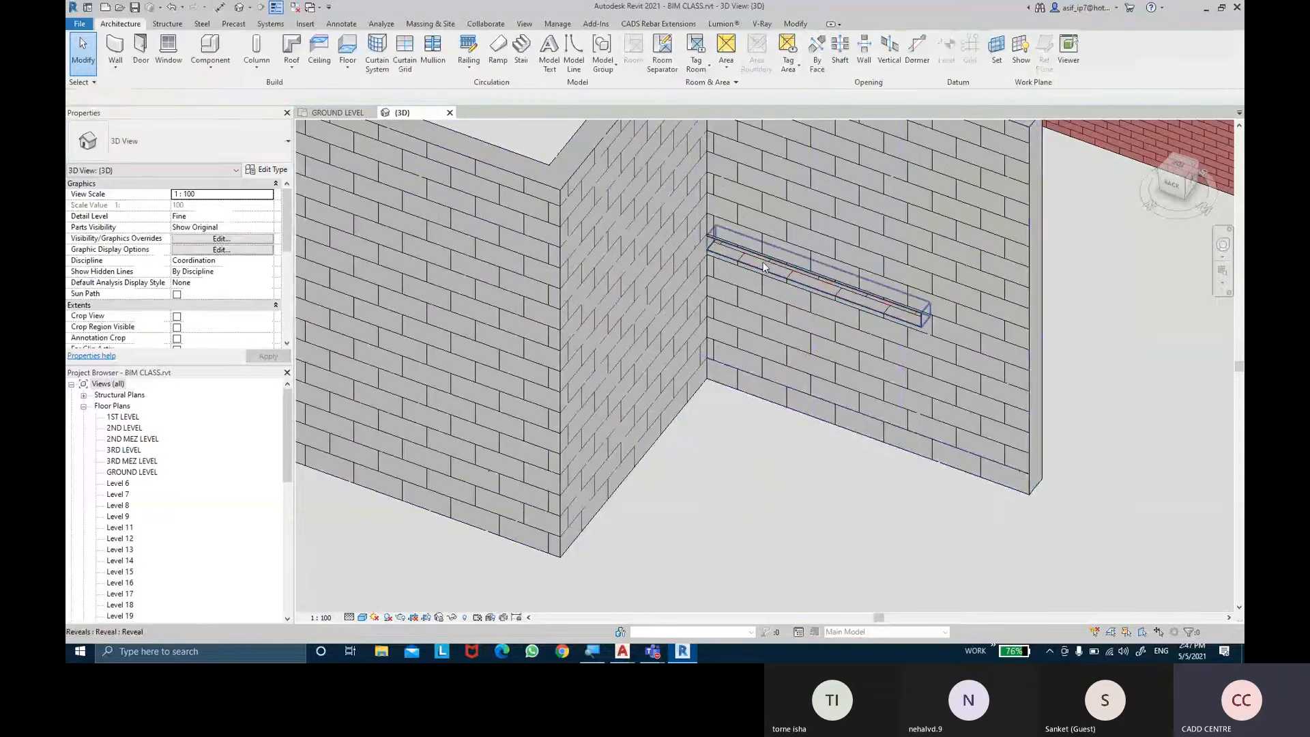
click(763, 267)
shift+middle_drag(788, 329, 770, 309)
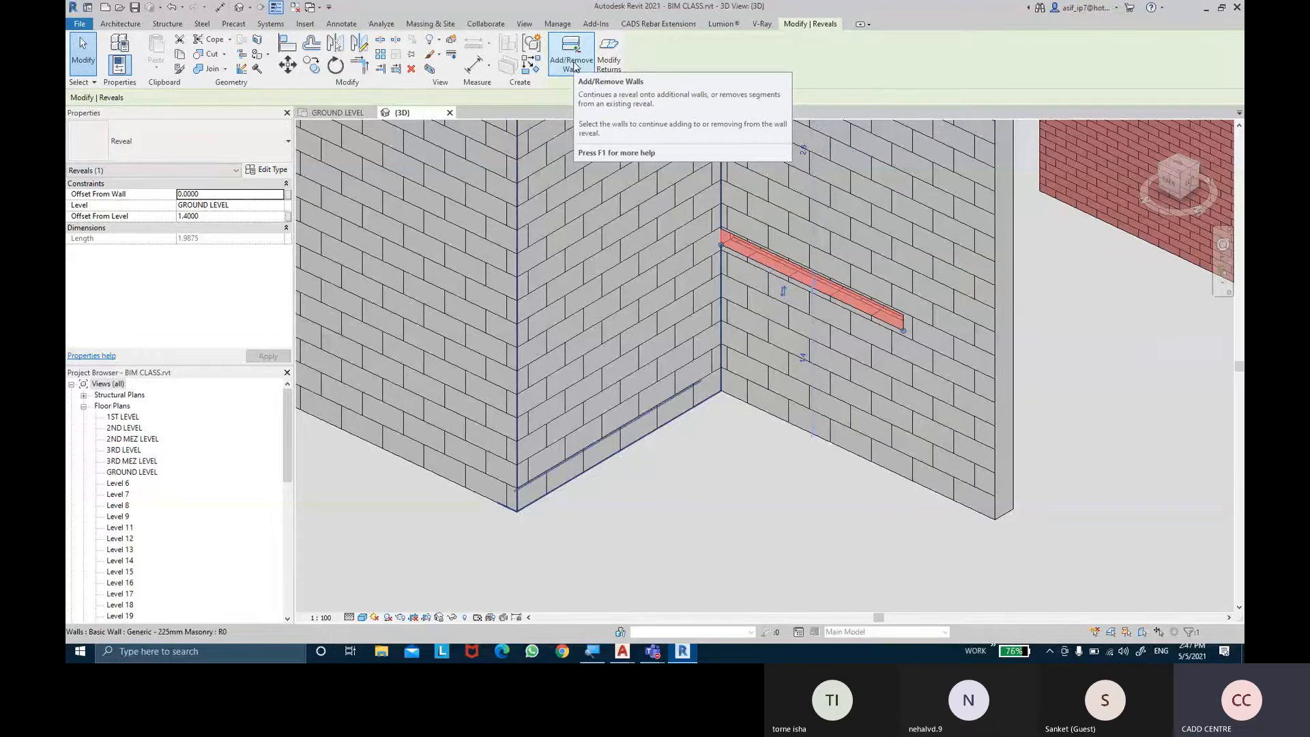
click(573, 65)
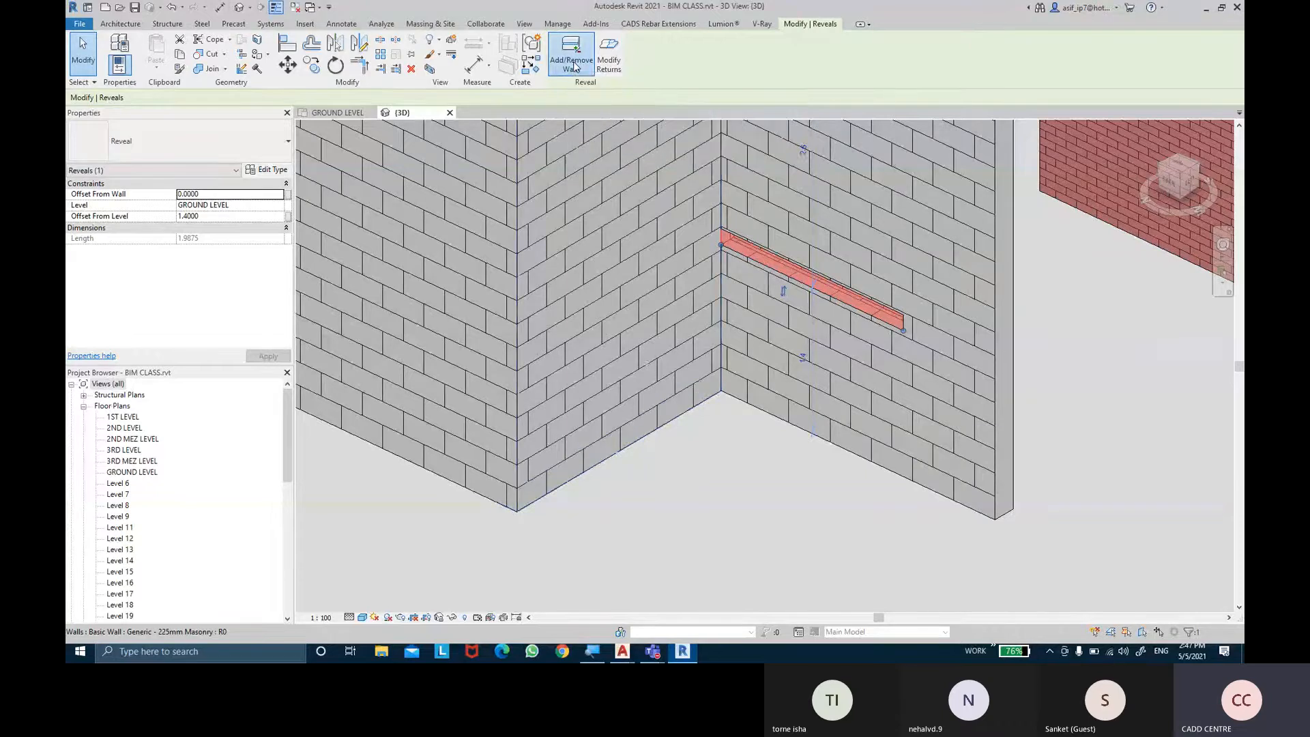
click(648, 427)
middle_drag(649, 427, 698, 480)
click(543, 468)
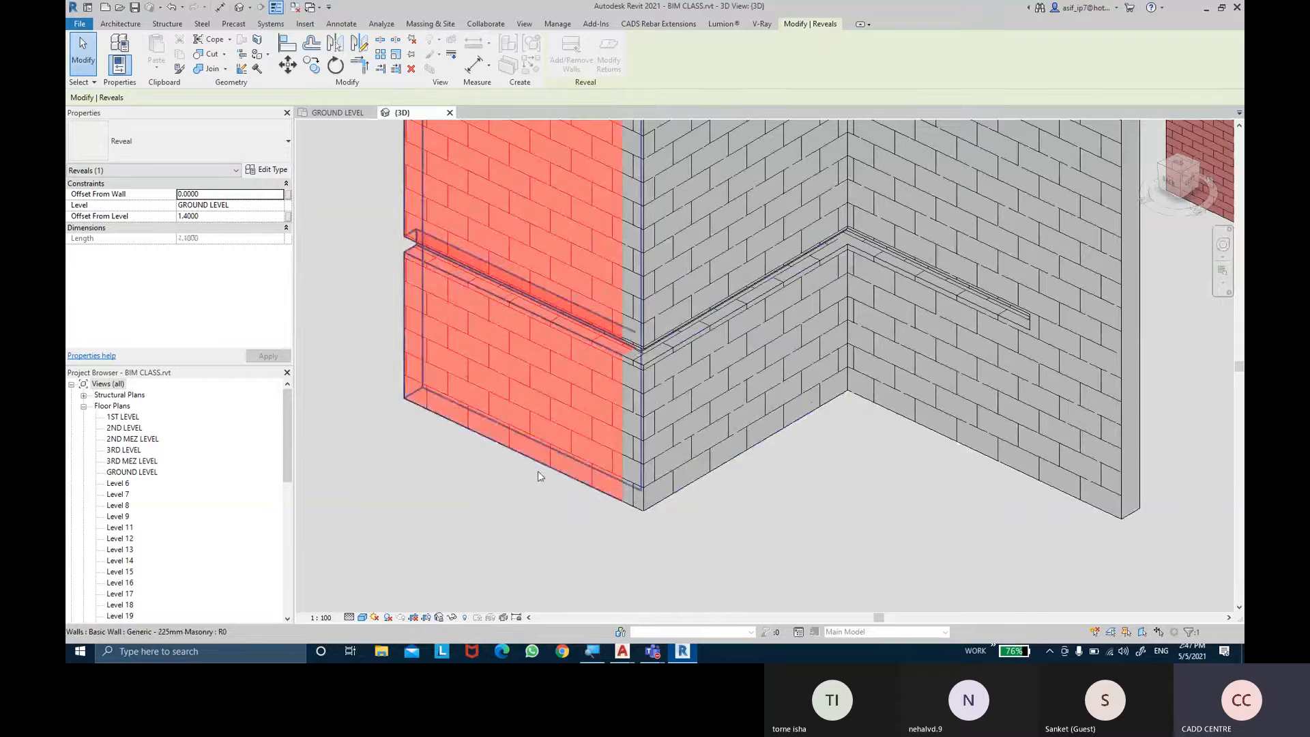
key(Escape)
key(Escape)
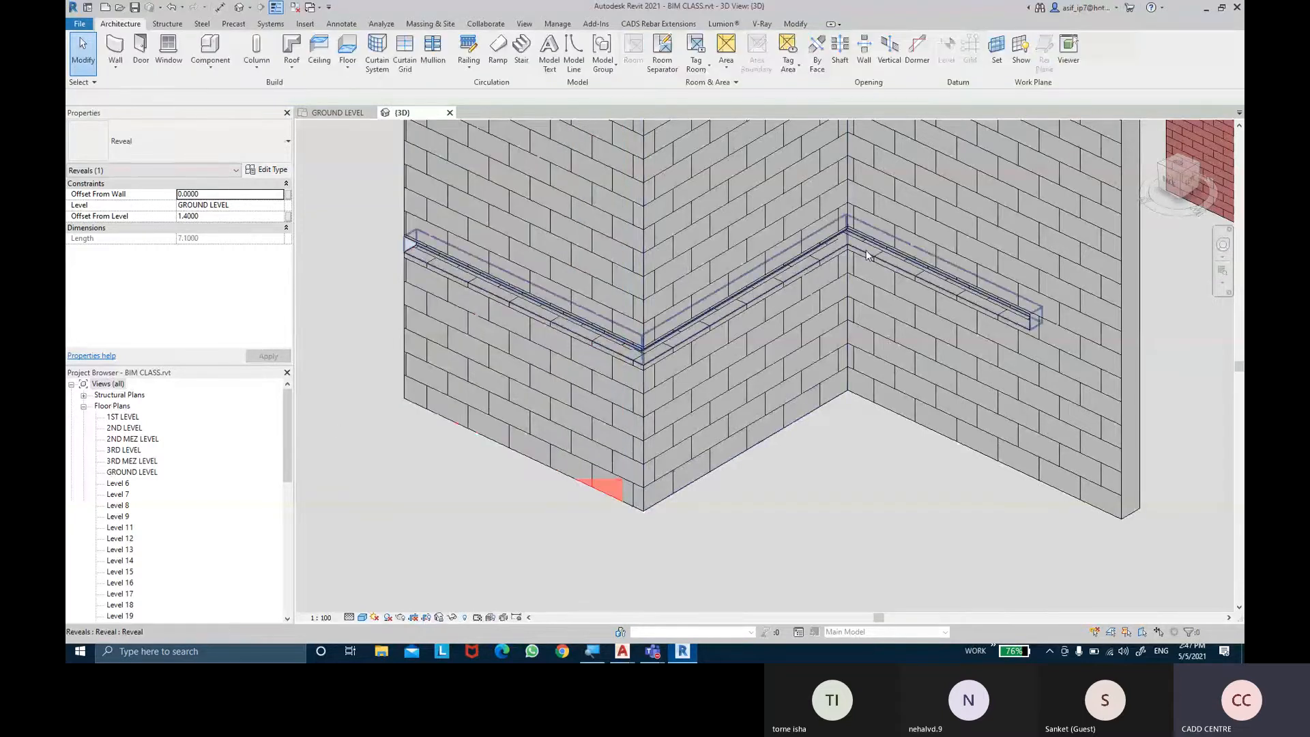
Inspect the continuous reveal across the three walls, cycling from the front wall through the wall chain to select the reveal, and deselect it
click(872, 251)
shift+middle_drag(730, 300, 697, 380)
click(888, 442)
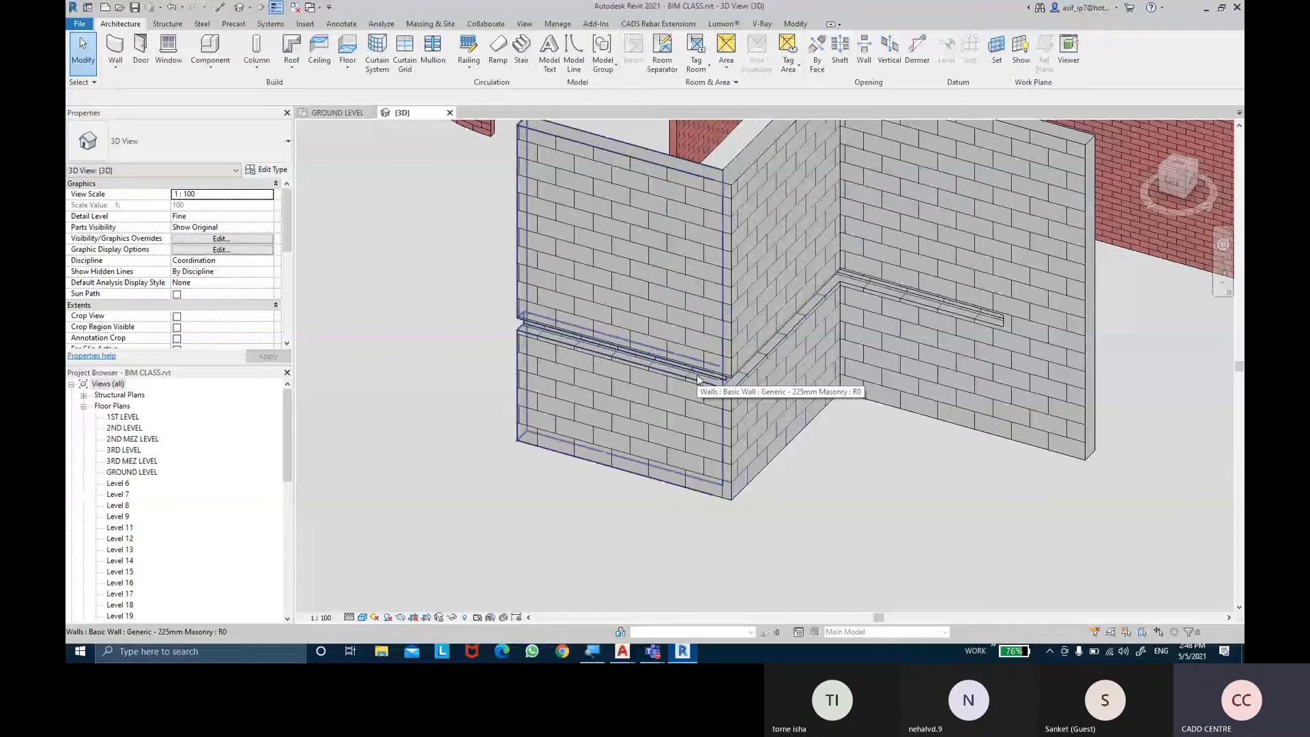
click(555, 339)
click(544, 493)
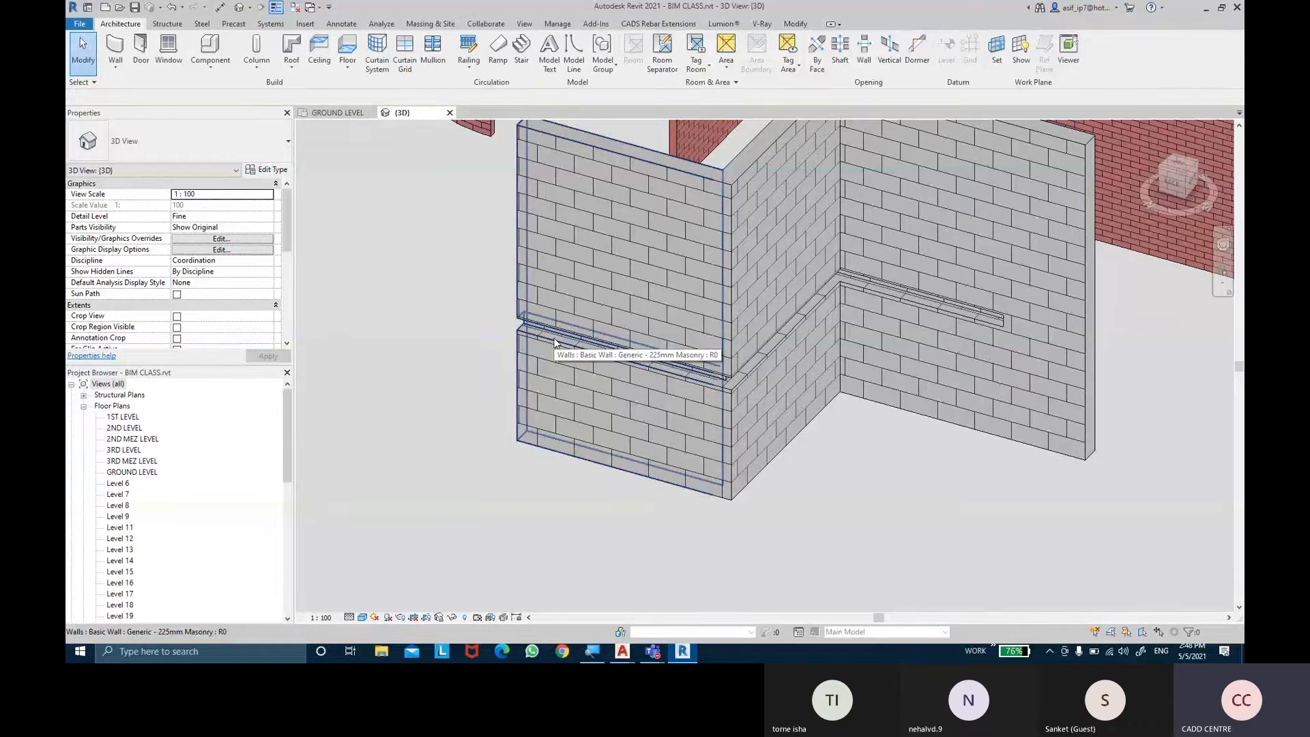
key(Tab)
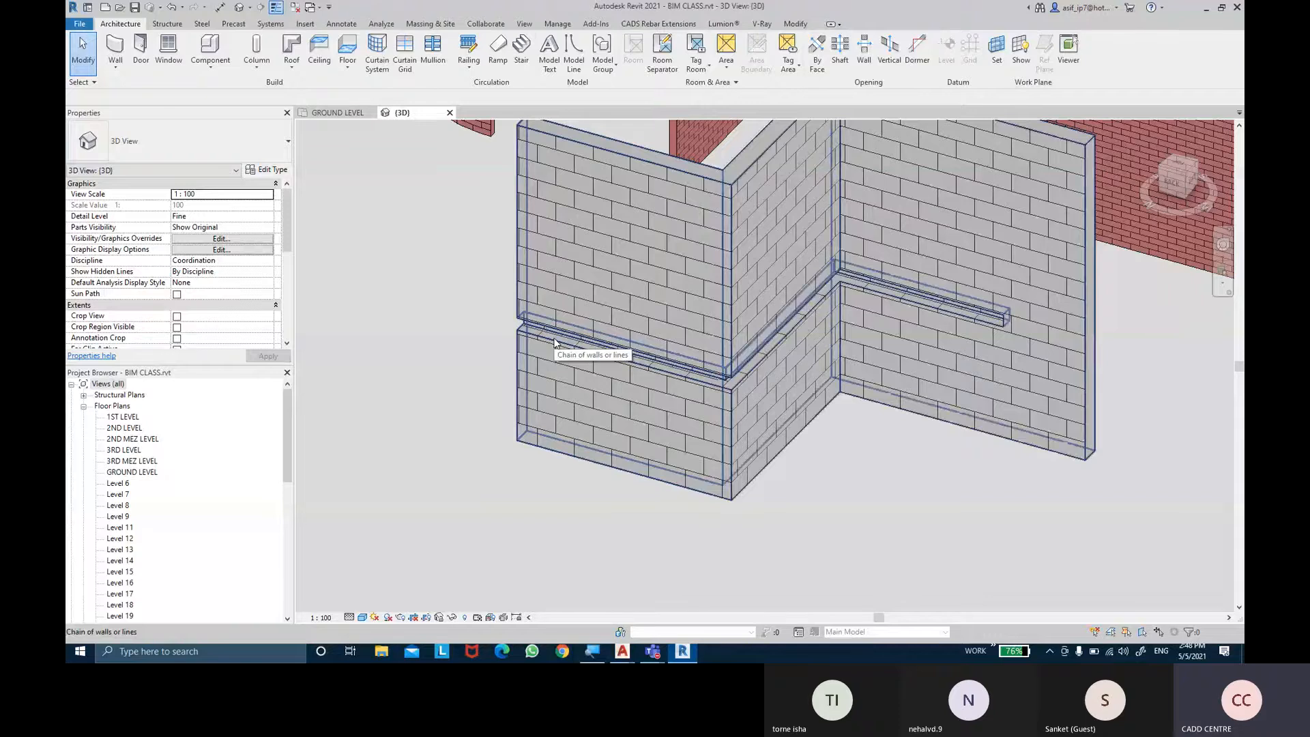
key(Tab)
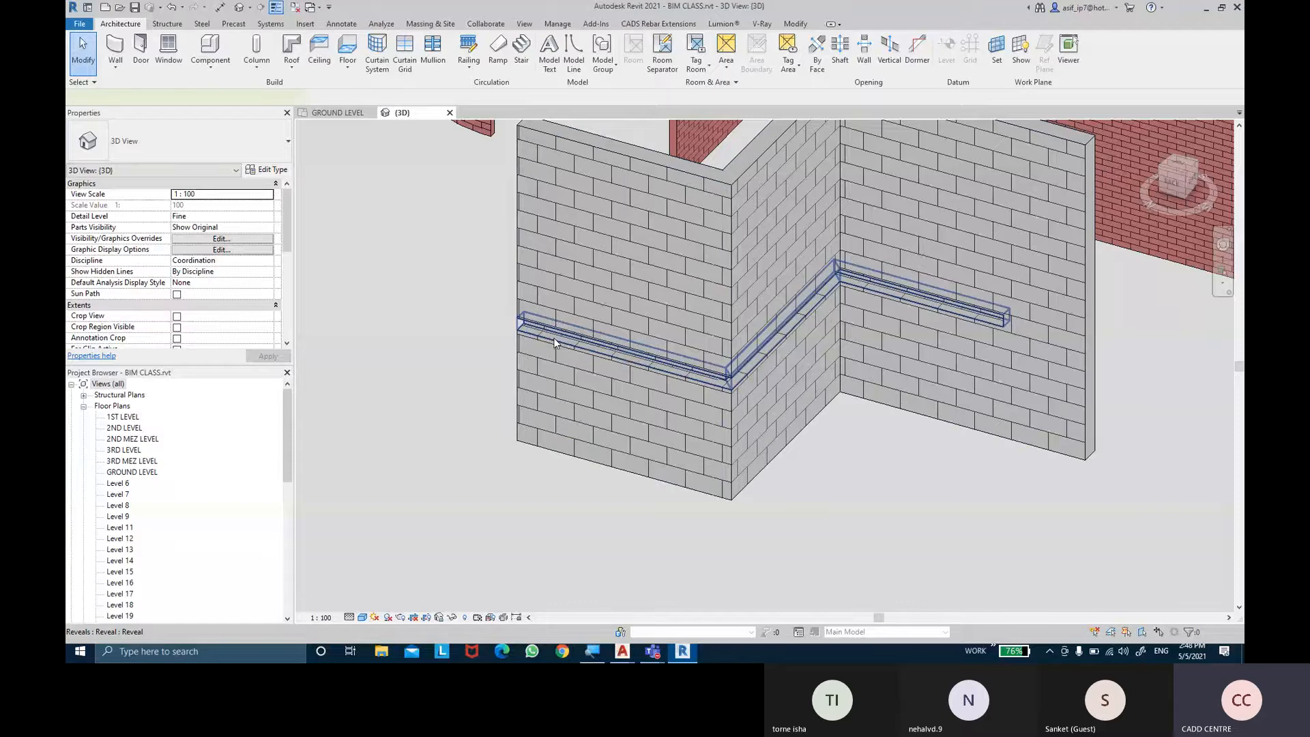
click(554, 342)
click(845, 540)
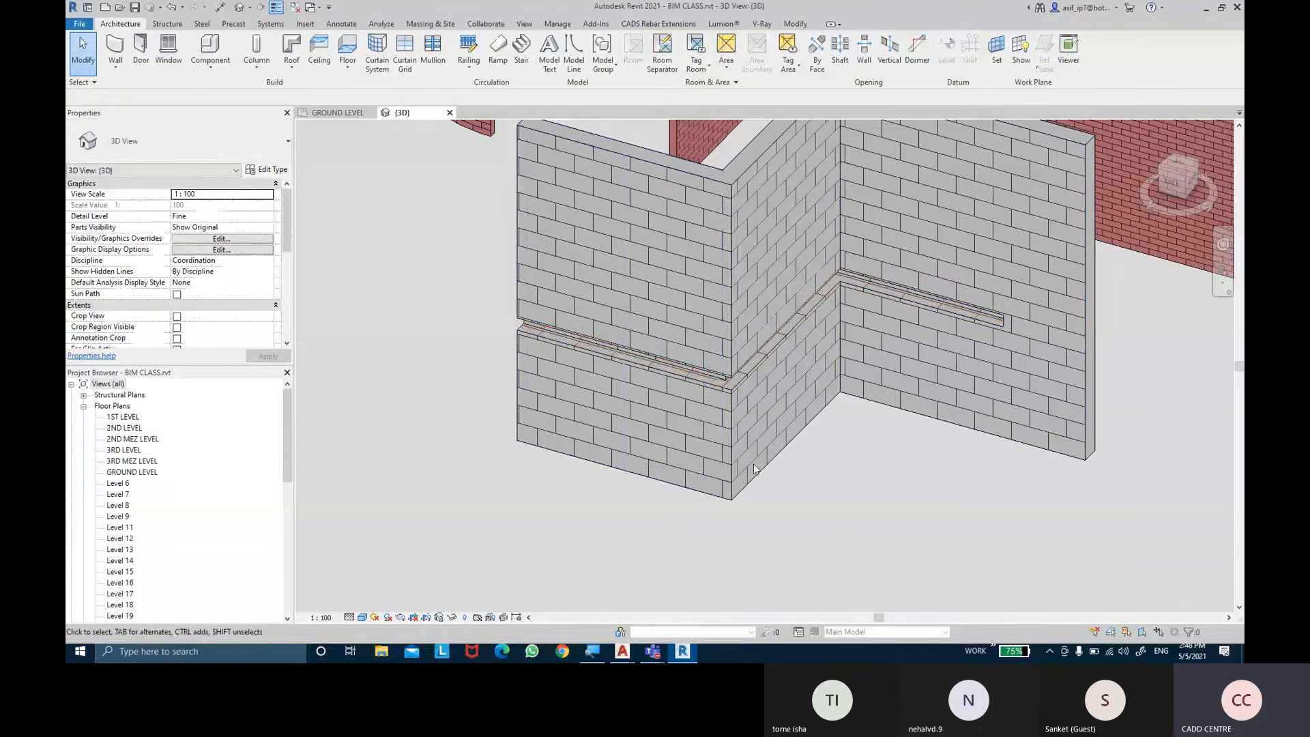
Select the continuous reveal and remove its segment from the front parallel wall with Add/Remove Walls, and leave the command
key(Tab)
key(Tab)
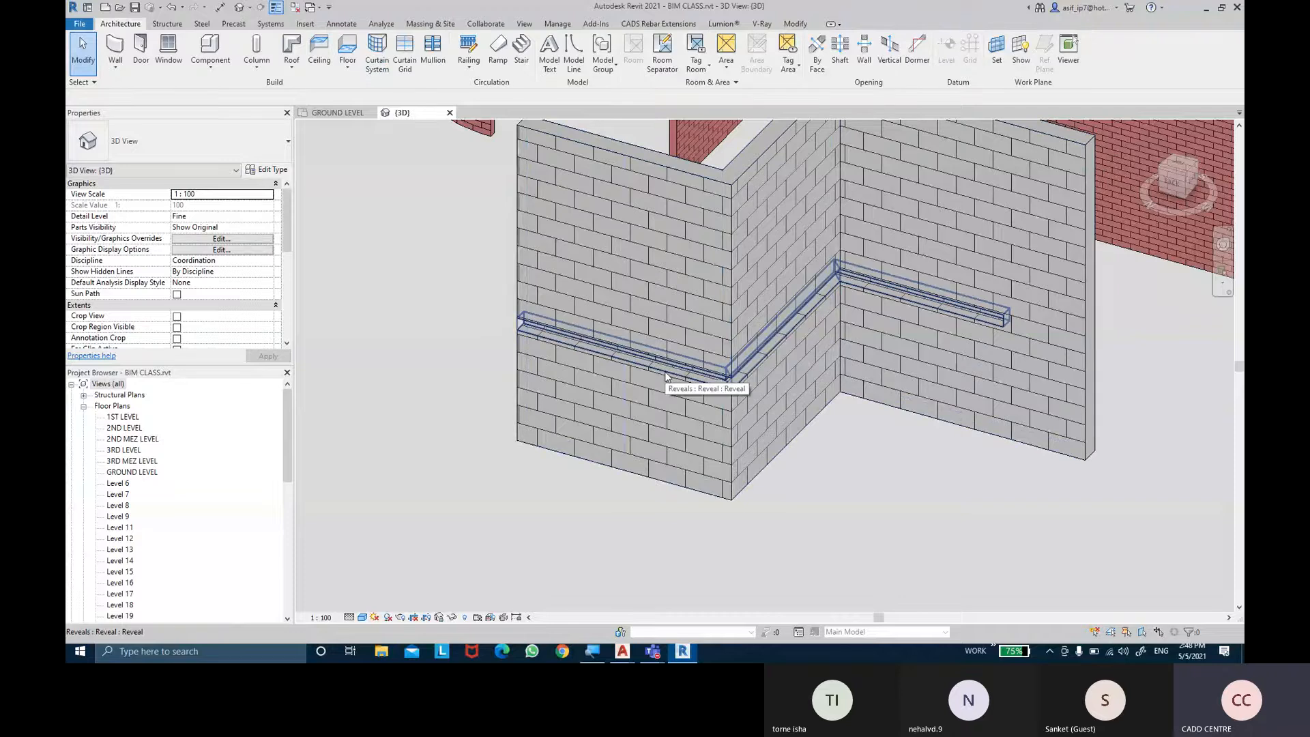
key(Tab)
key(Tab)
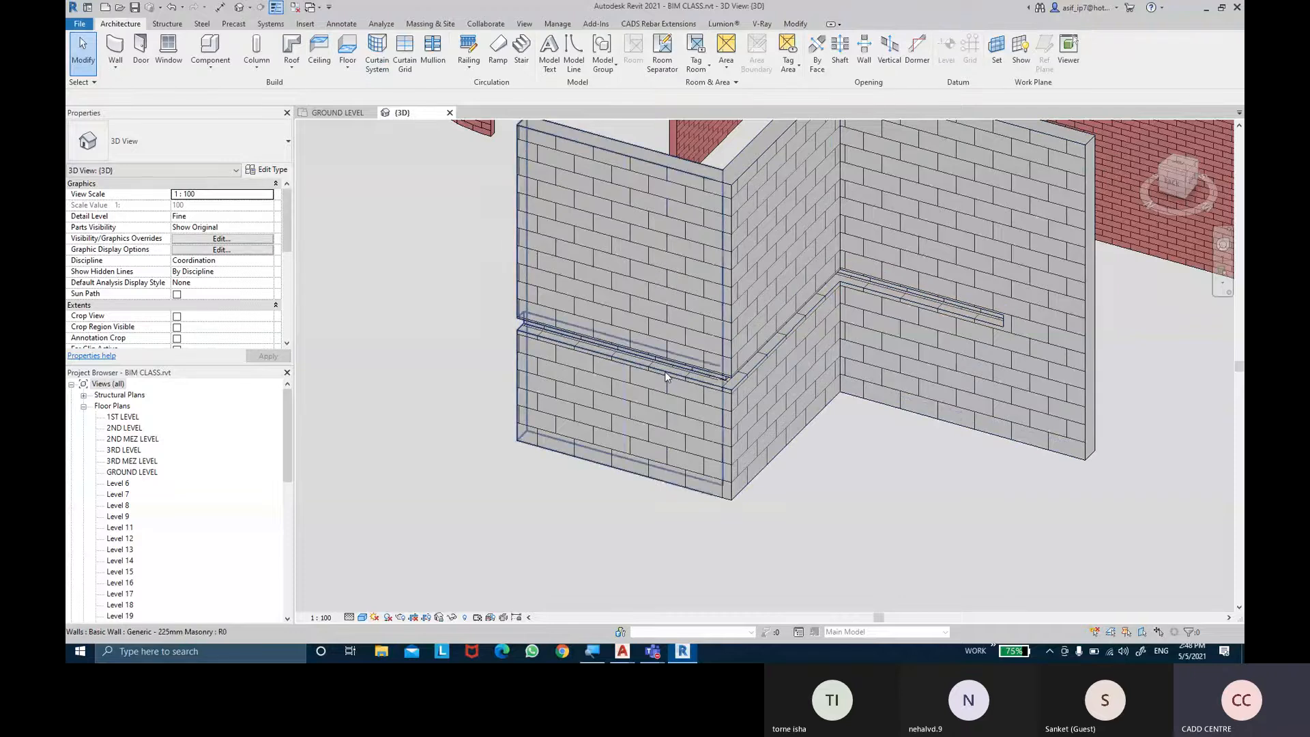
key(Tab)
key(Tab)
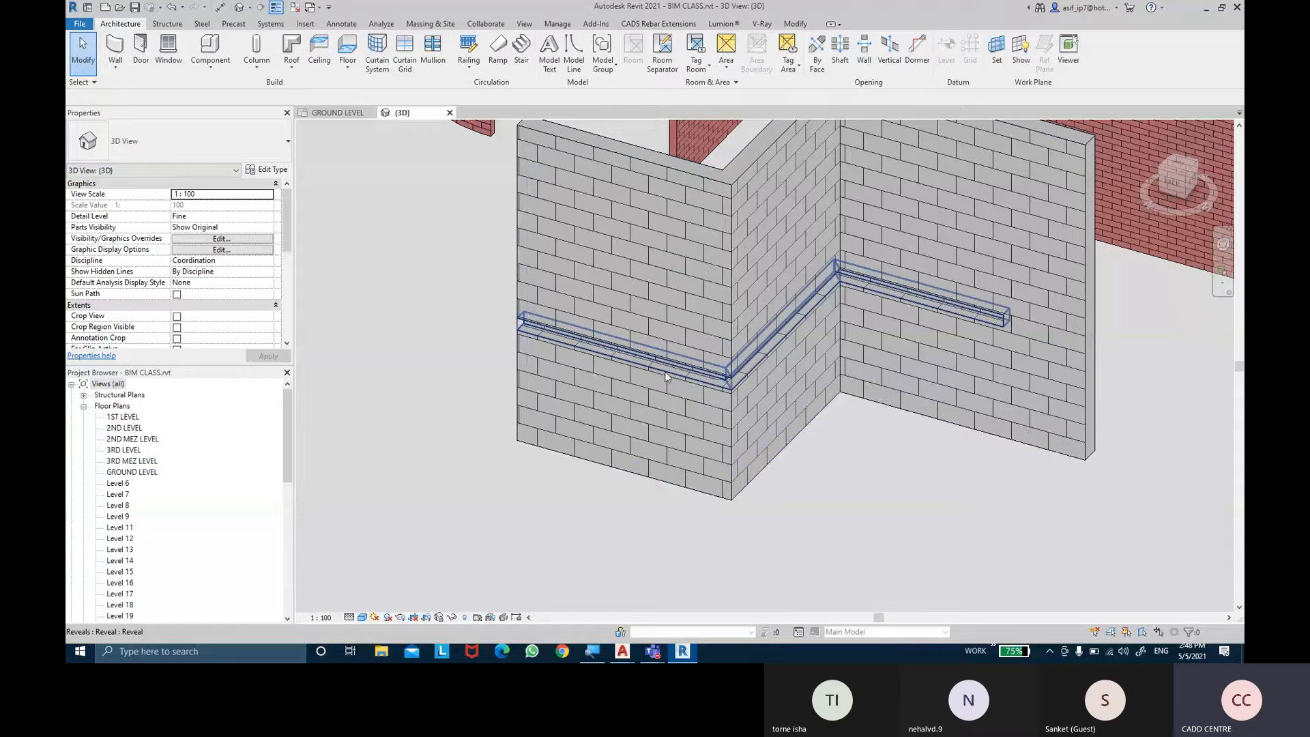
click(664, 371)
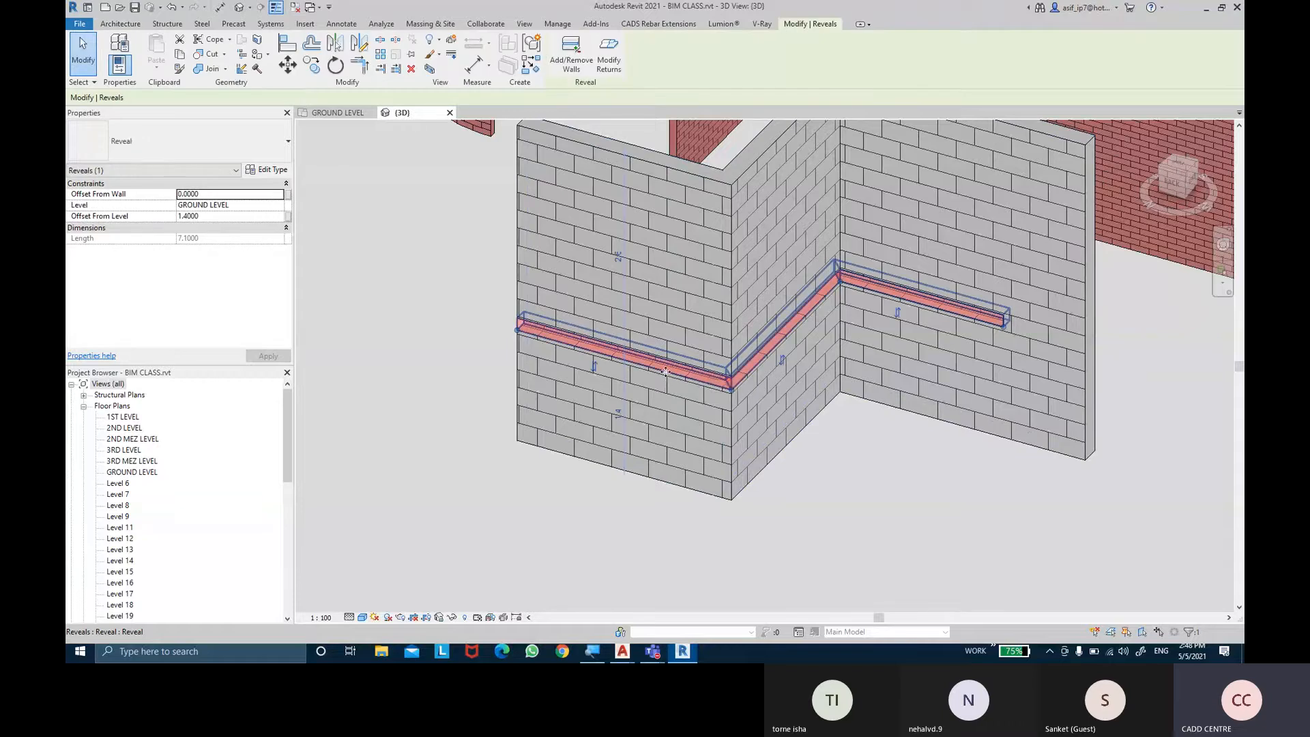
click(578, 46)
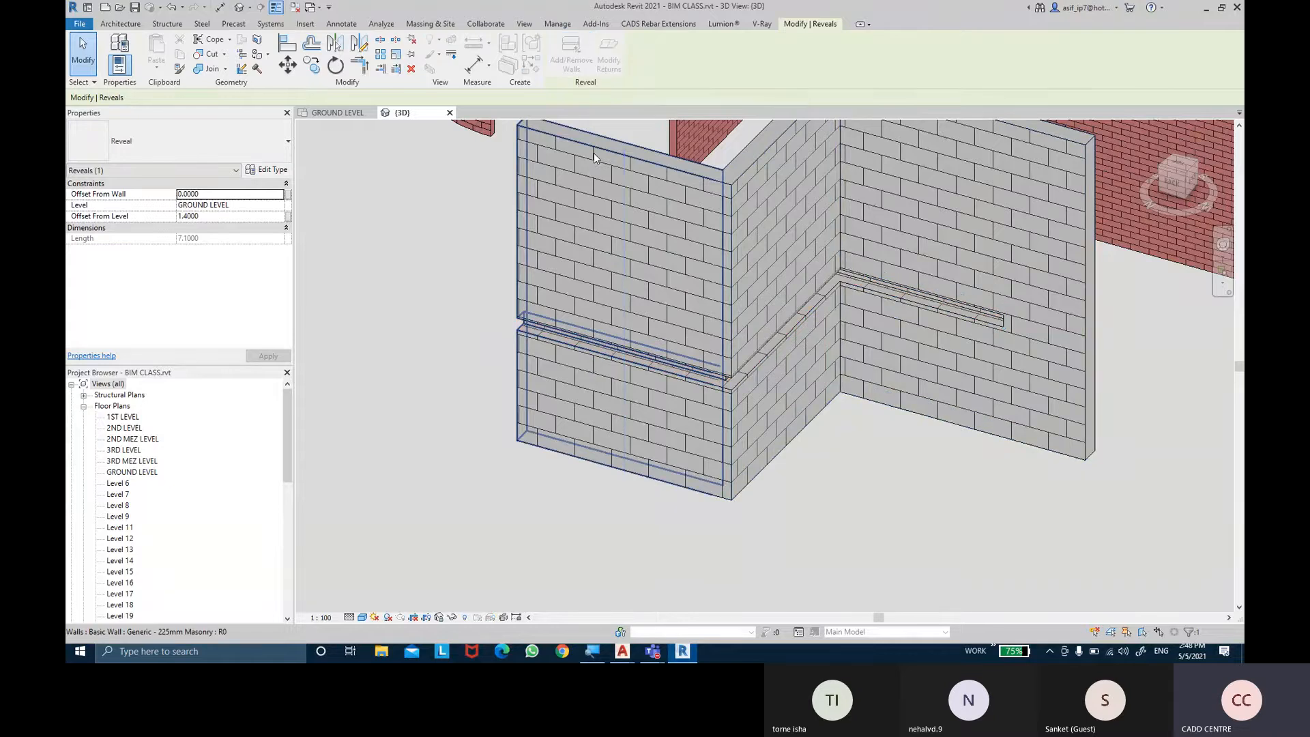
click(594, 153)
key(Escape)
mouse_move(756, 521)
shift+middle_down()
mouse_move(702, 517)
mouse_move(681, 424)
mouse_move(754, 477)
mouse_move(689, 518)
mouse_move(704, 549)
shift+middle_up()
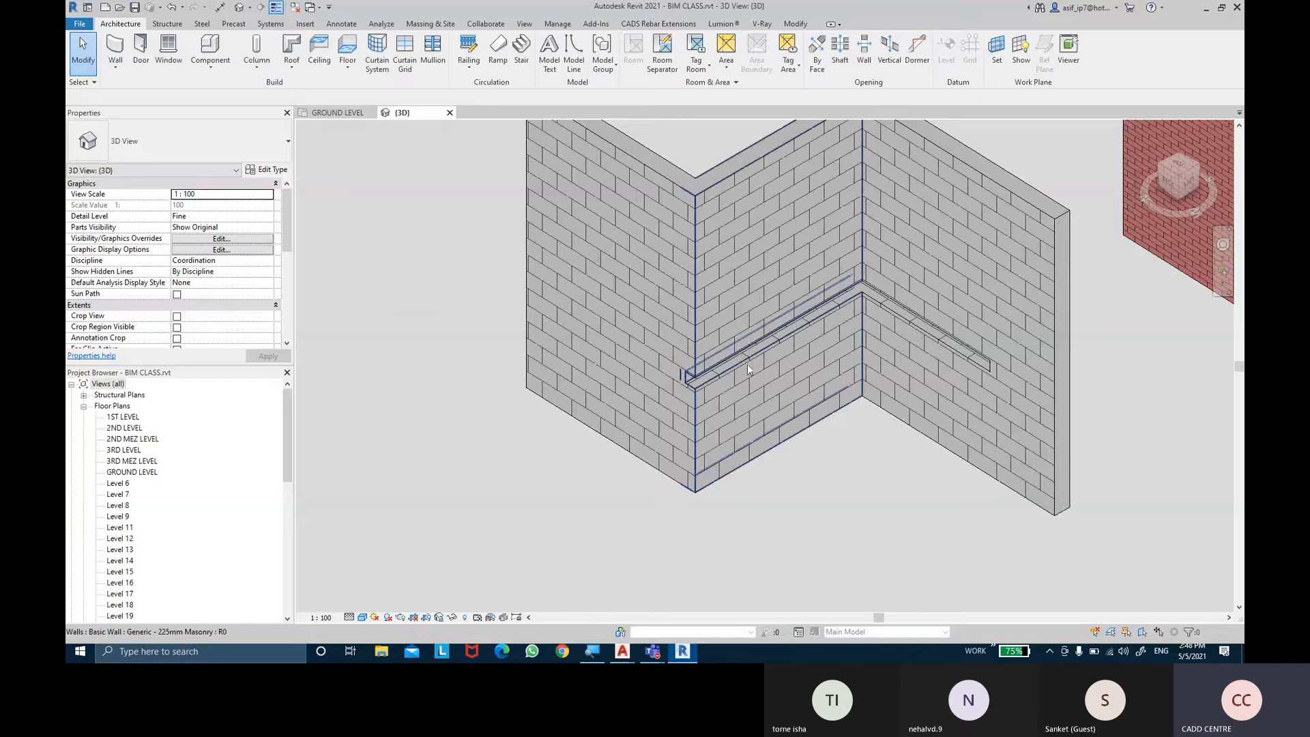
Select the shortened reveal and add the front parallel wall back to it with Add/Remove Walls, and finish the command
key(Tab)
key(Tab)
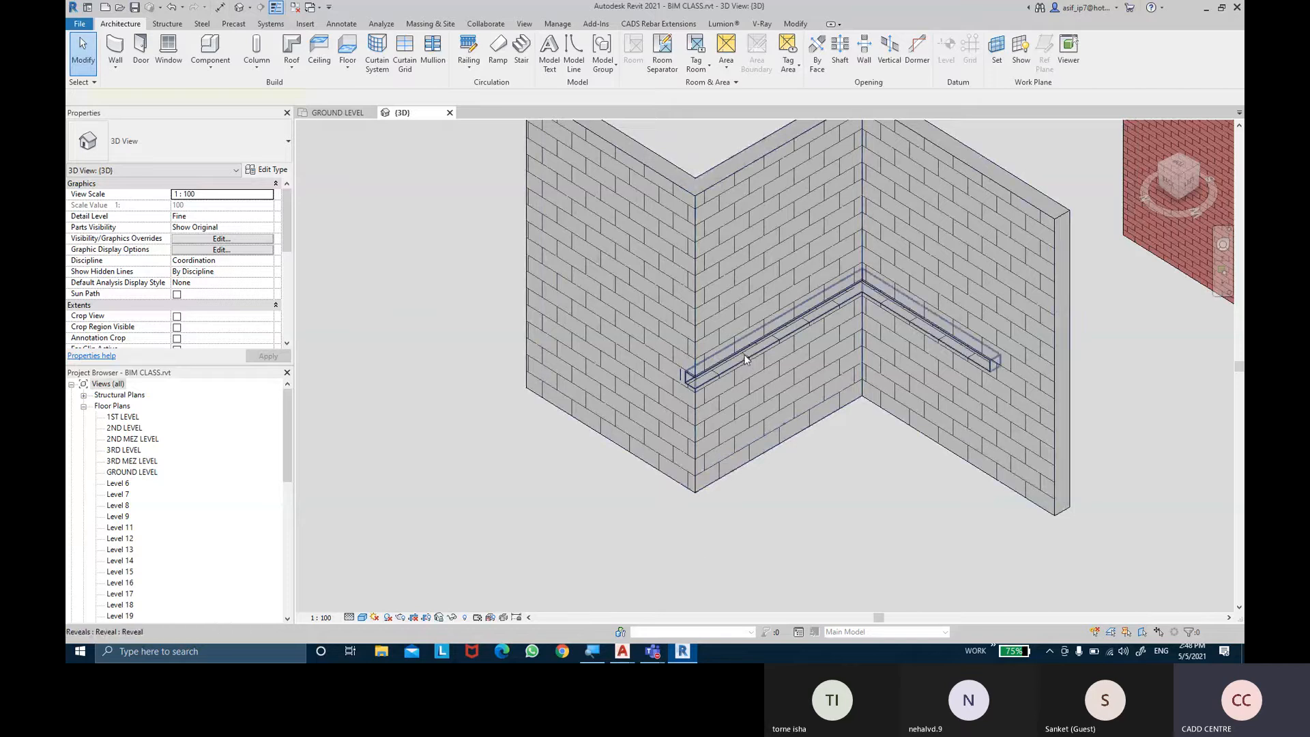
click(745, 360)
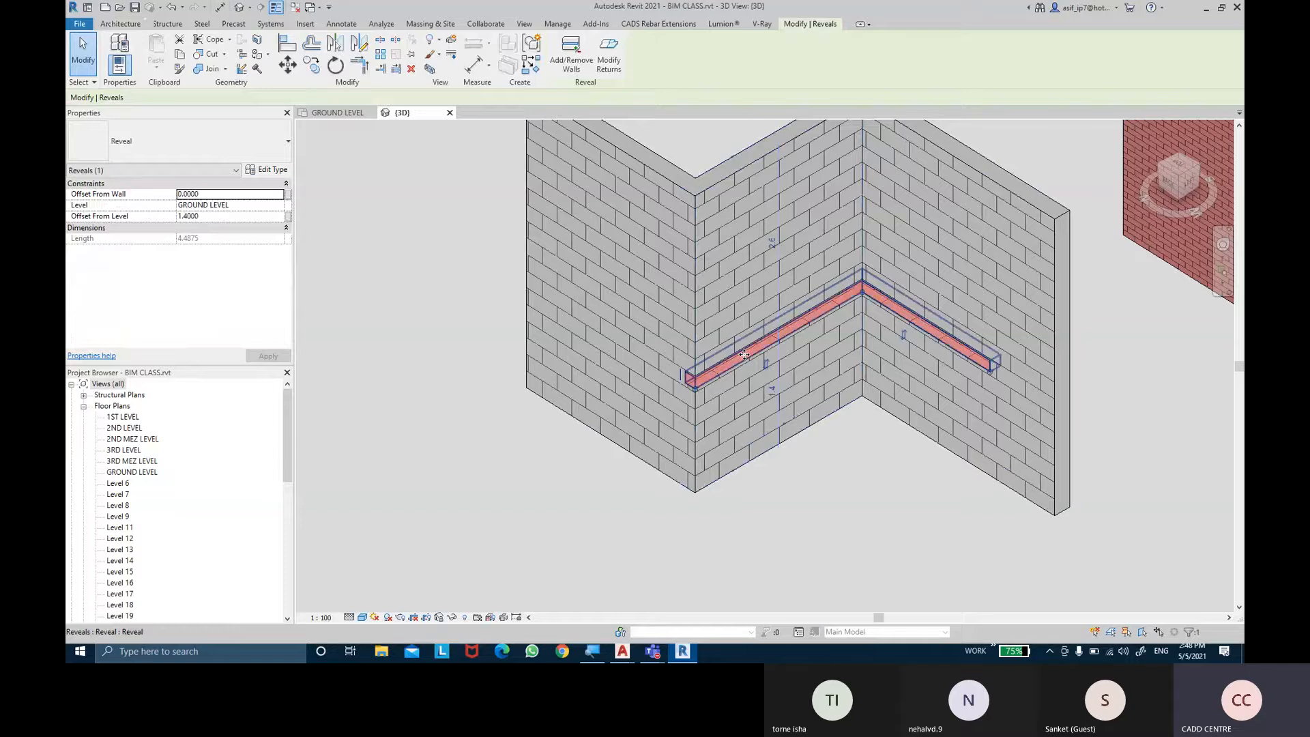
click(570, 72)
click(571, 174)
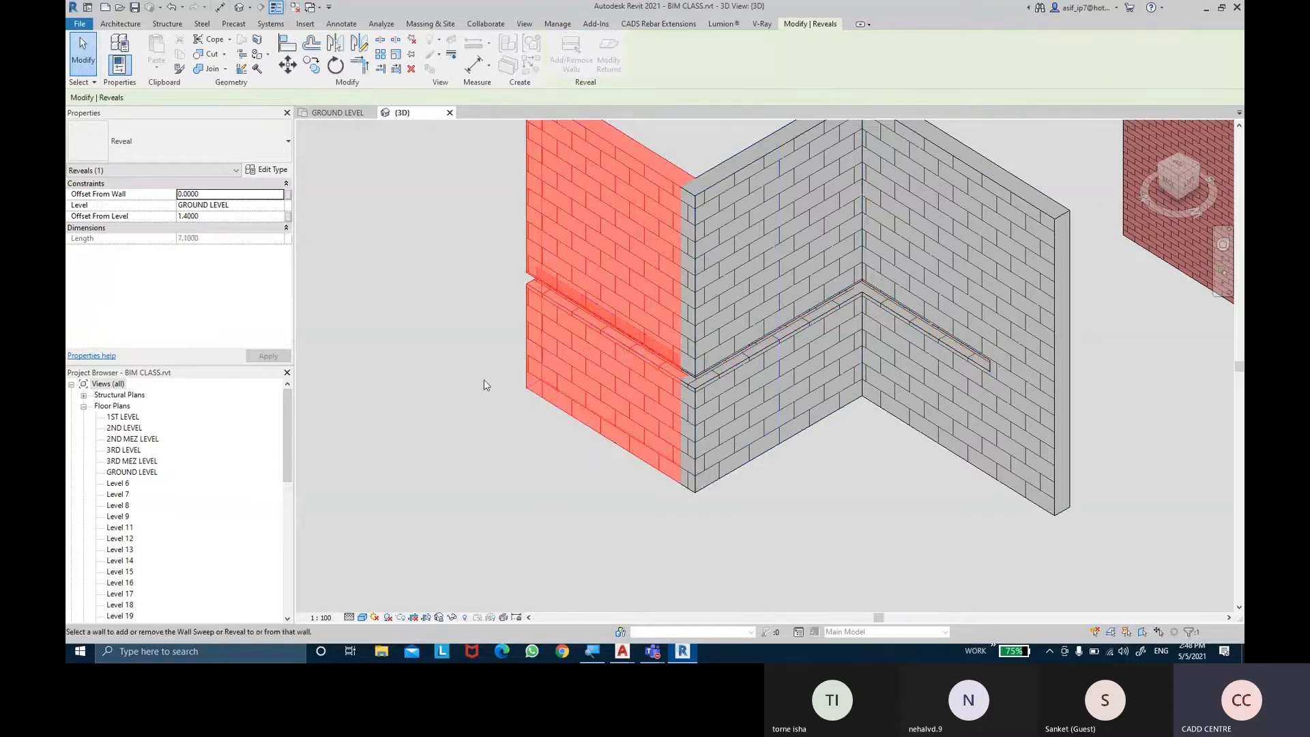
key(Escape)
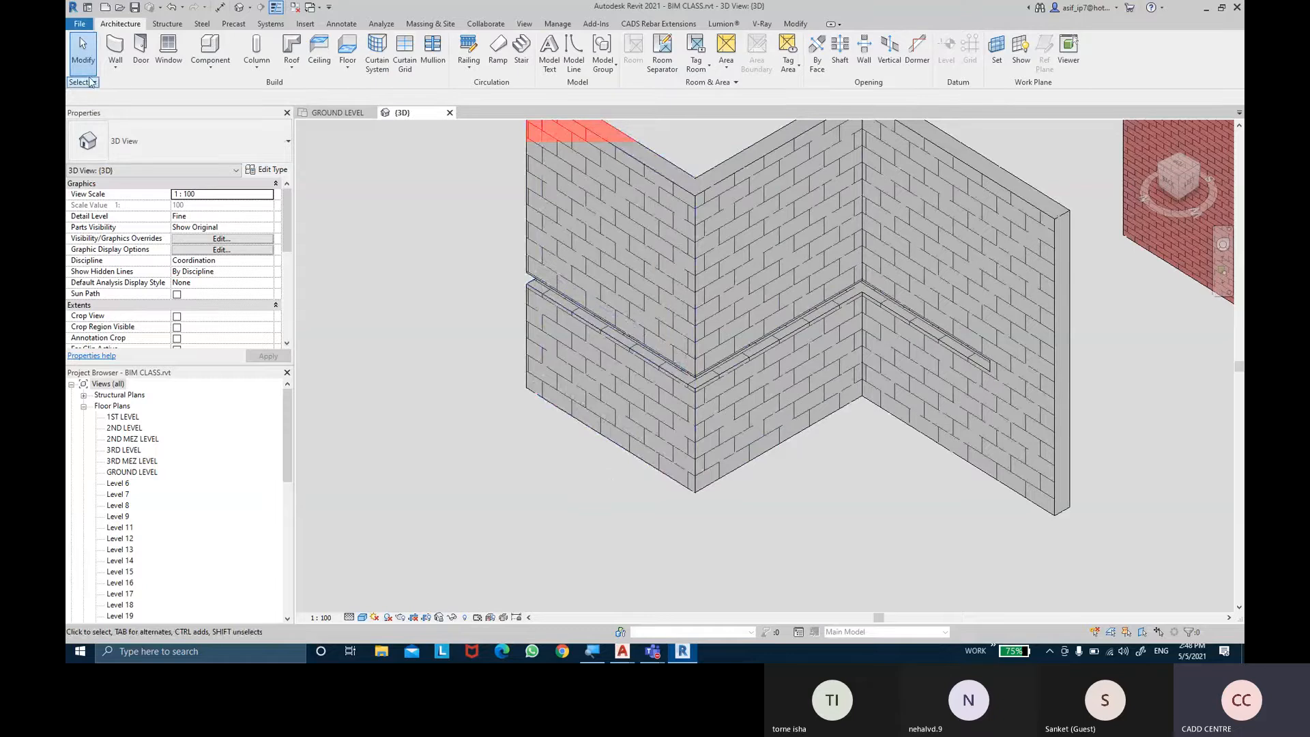
Pull the reveal's end on the front parallel wall inward from the wall's free edge, and deselect the reveal
mouse_move(665, 442)
shift+middle_down()
mouse_move(867, 438)
mouse_move(757, 427)
mouse_move(785, 429)
shift+middle_up()
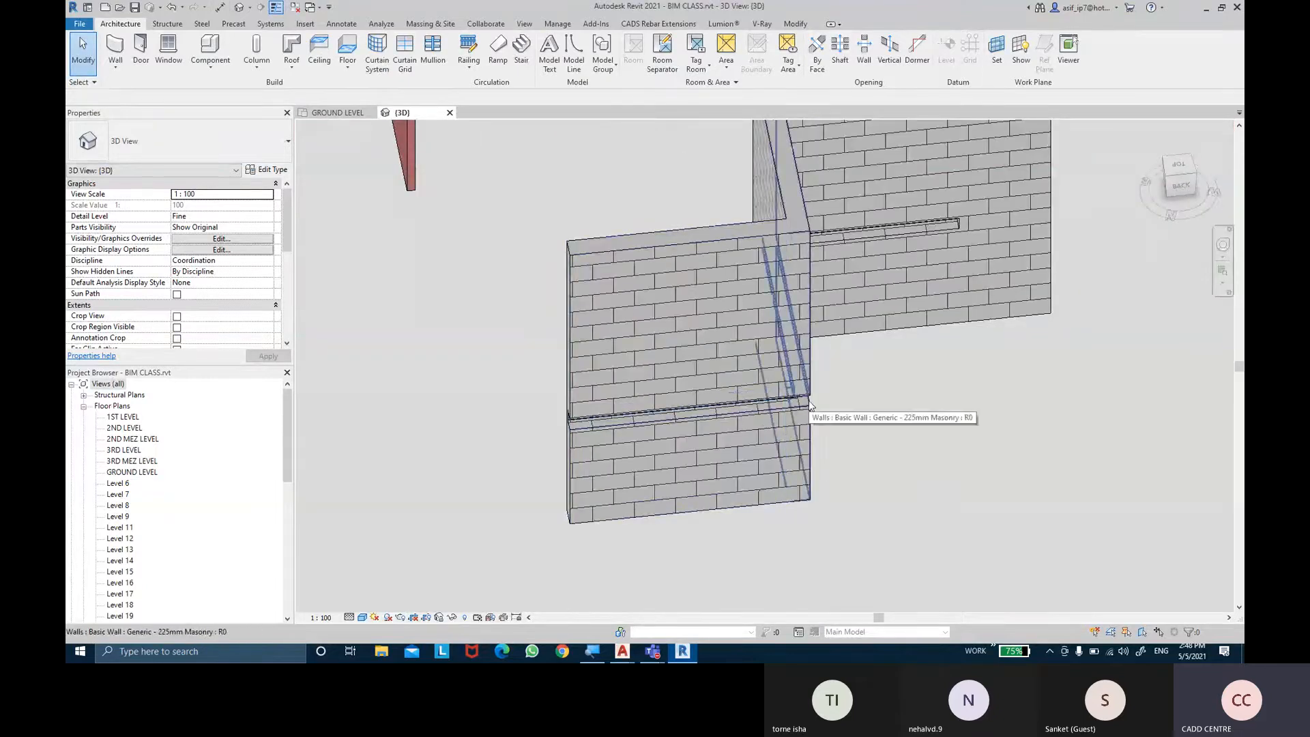
key(Tab)
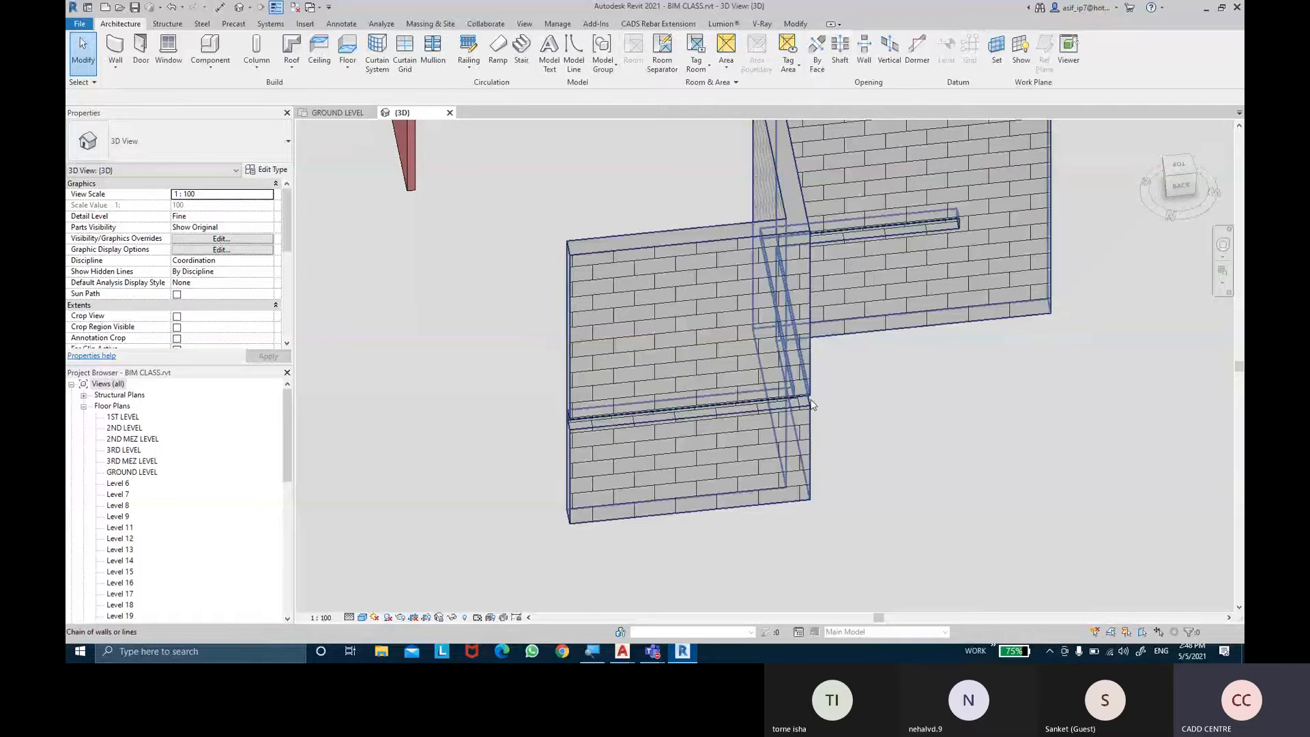
click(575, 426)
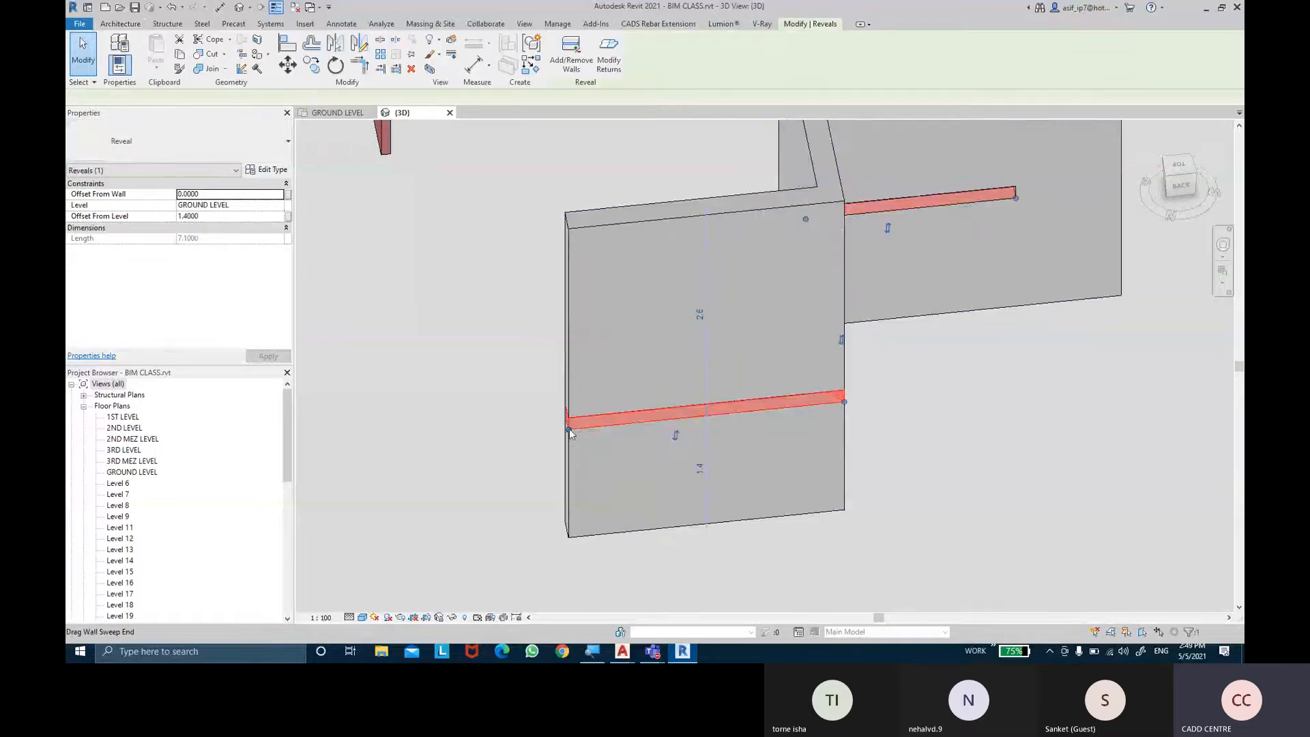
drag(569, 430, 620, 423)
shift+middle_drag(944, 445, 824, 399)
click(893, 490)
shift+middle_drag(894, 490, 862, 512)
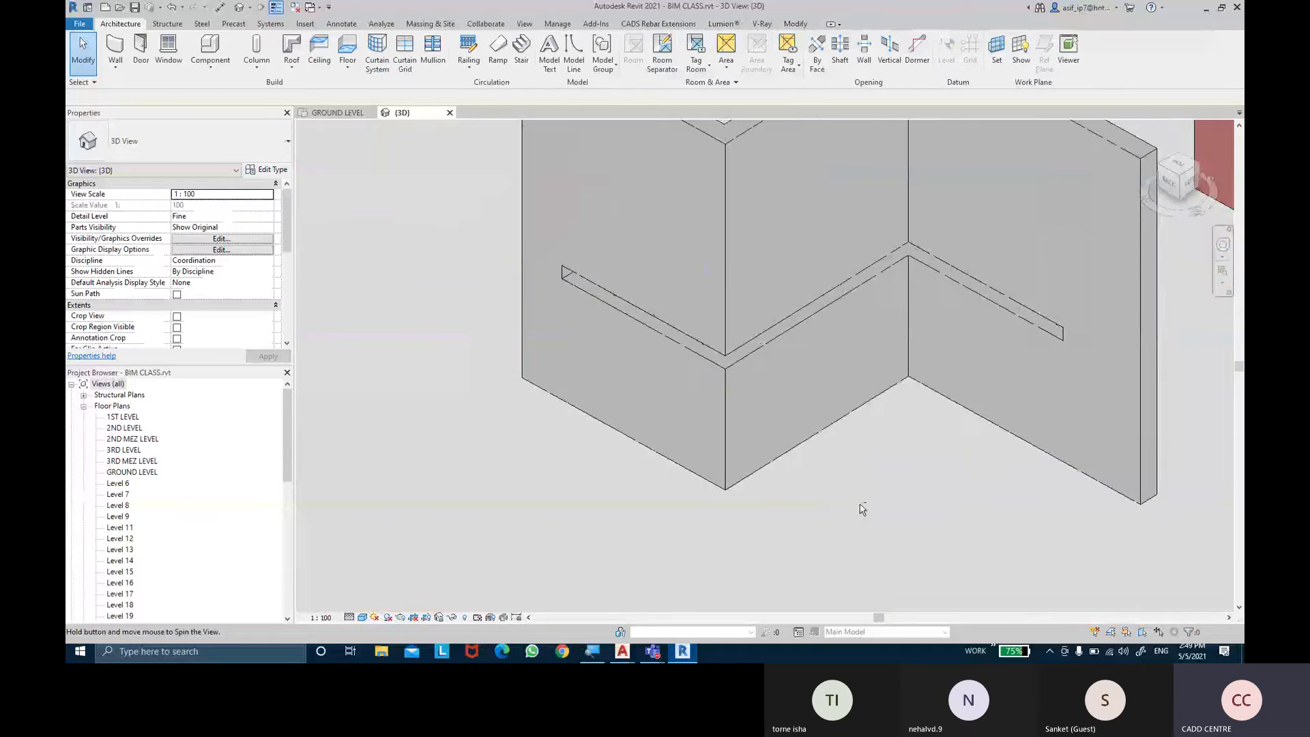
Extend the reveal's opposite end to the outer vertical edge of the original reveal wall, and deselect it
click(757, 336)
drag(1169, 371, 1138, 388)
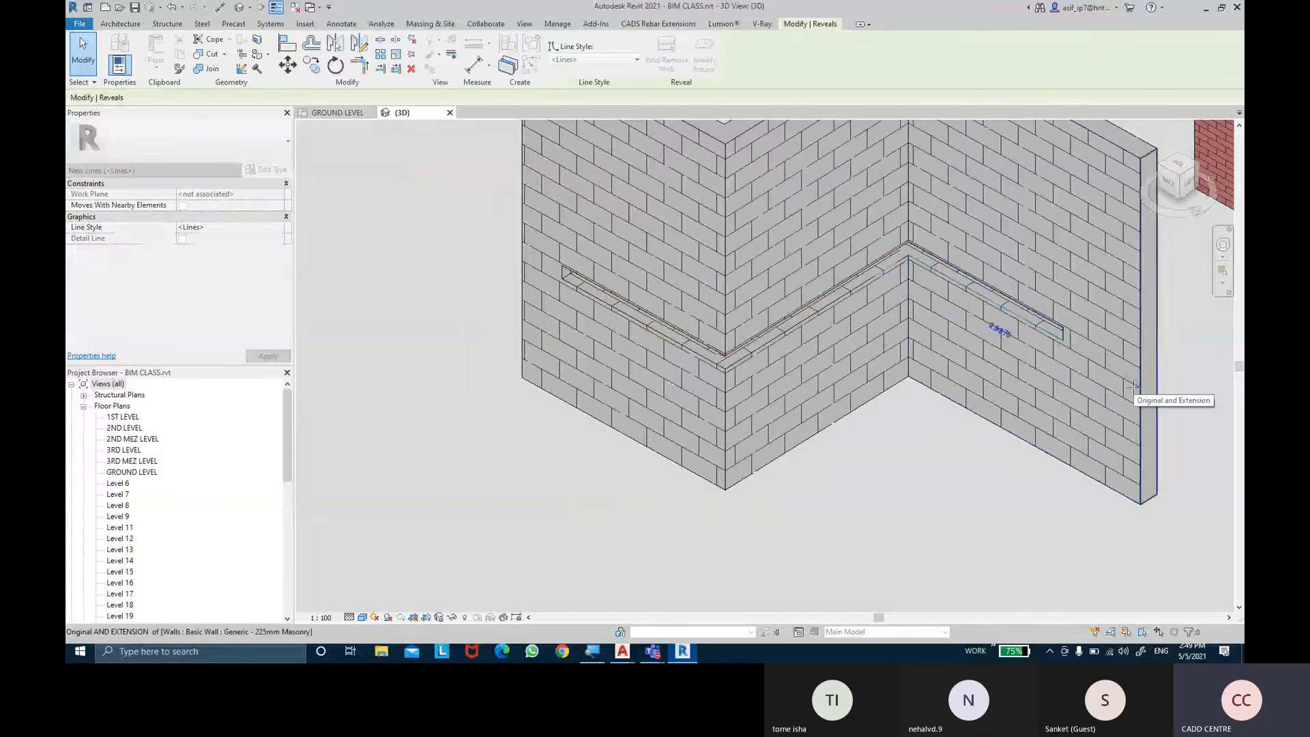
scroll(1171, 395, up, 2)
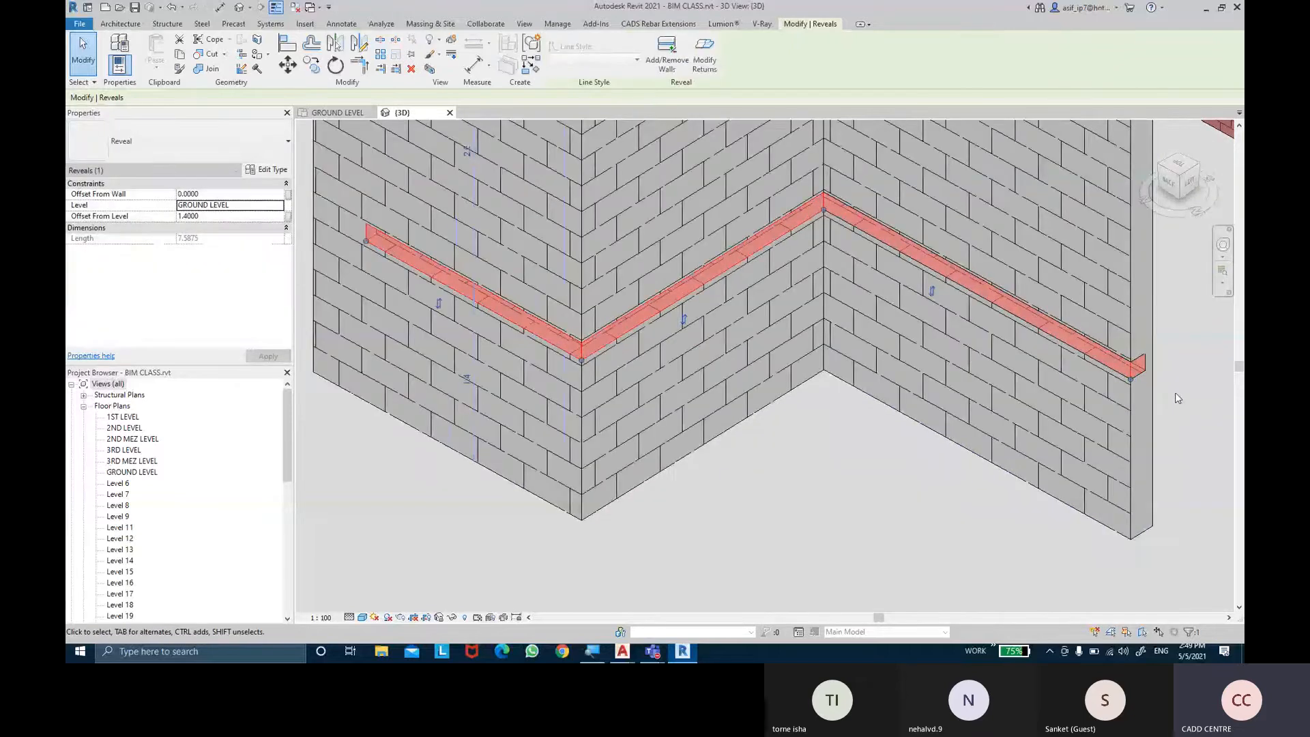
key(Escape)
middle_drag(1148, 388, 952, 402)
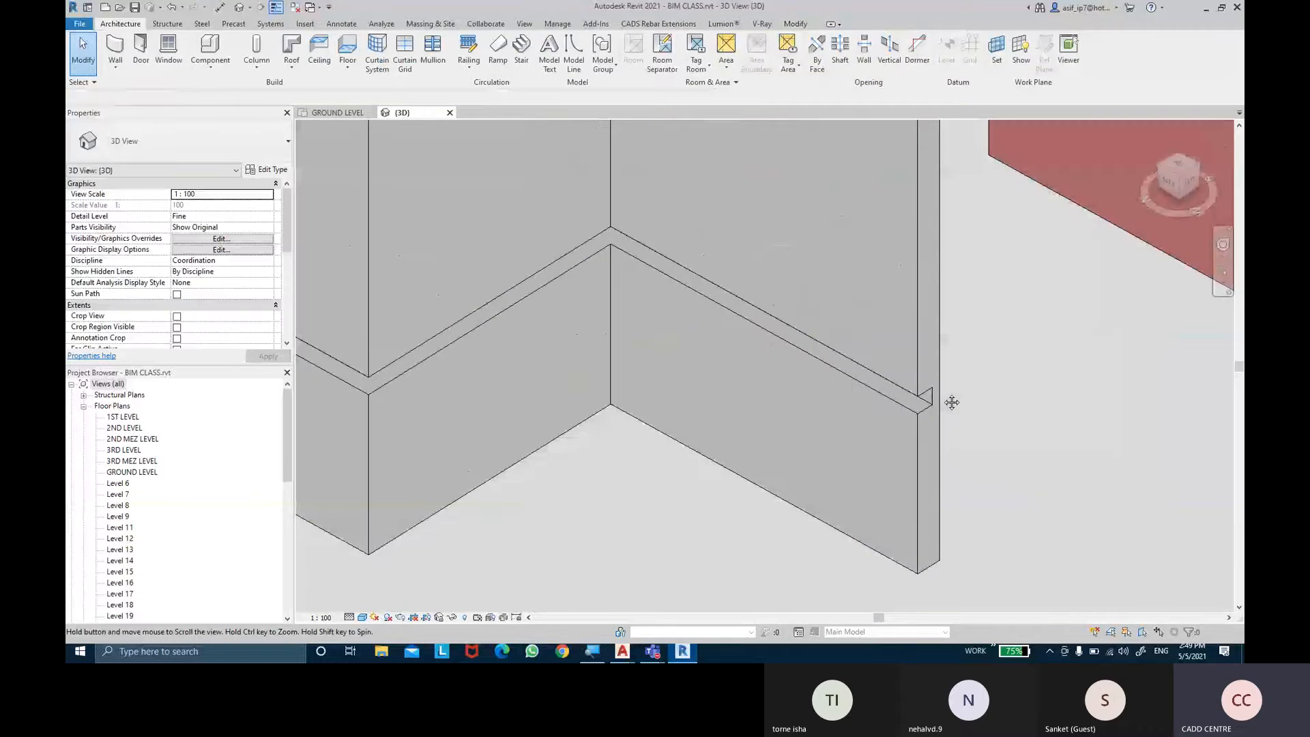
Apply a return at a 90° angle to the reveal's end at the original wall's outer edge with Modify Returns, and leave the command
scroll(1205, 419, up, 2)
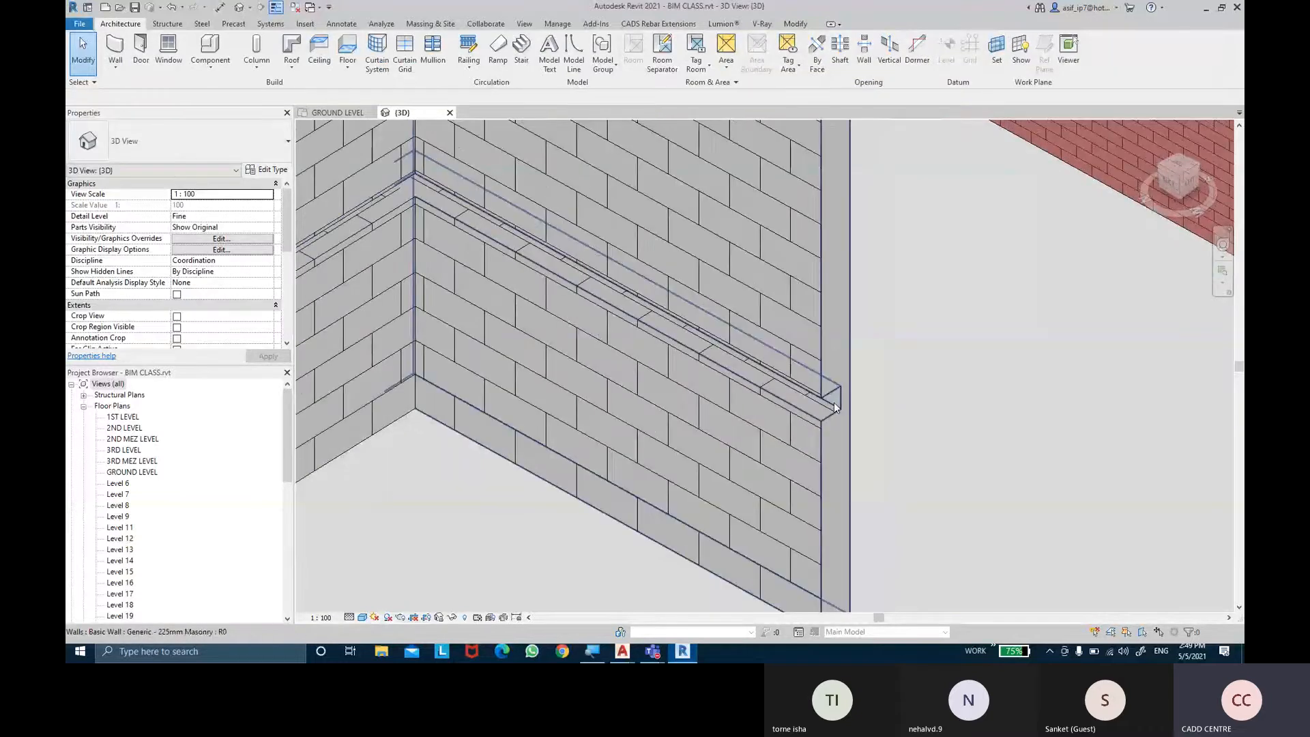
click(835, 407)
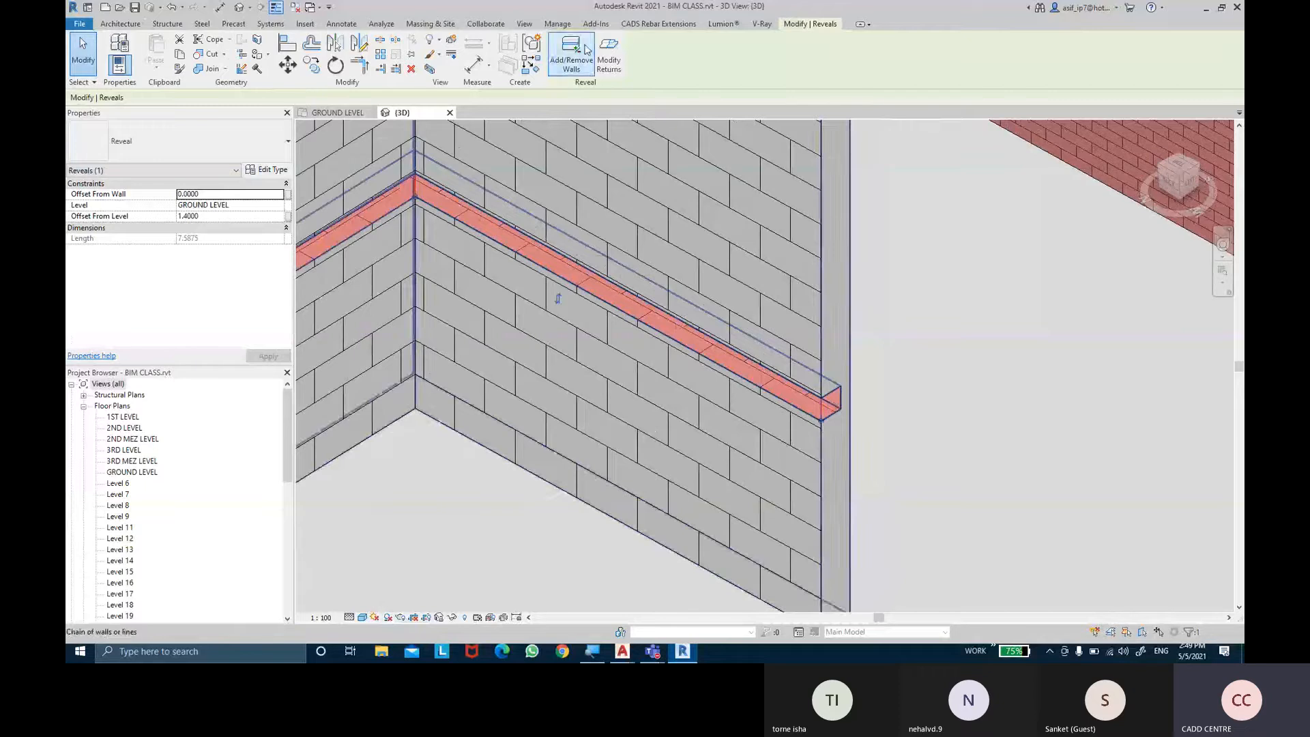
click(608, 61)
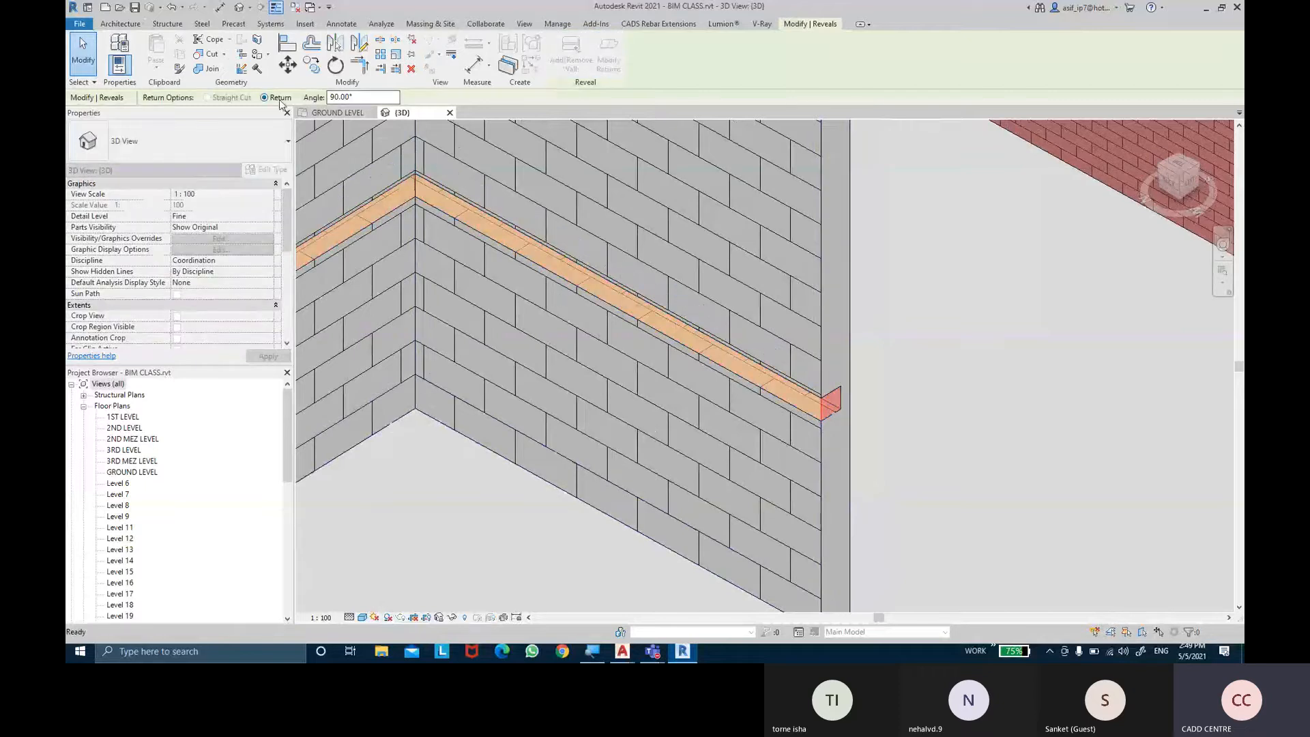
click(356, 99)
click(835, 407)
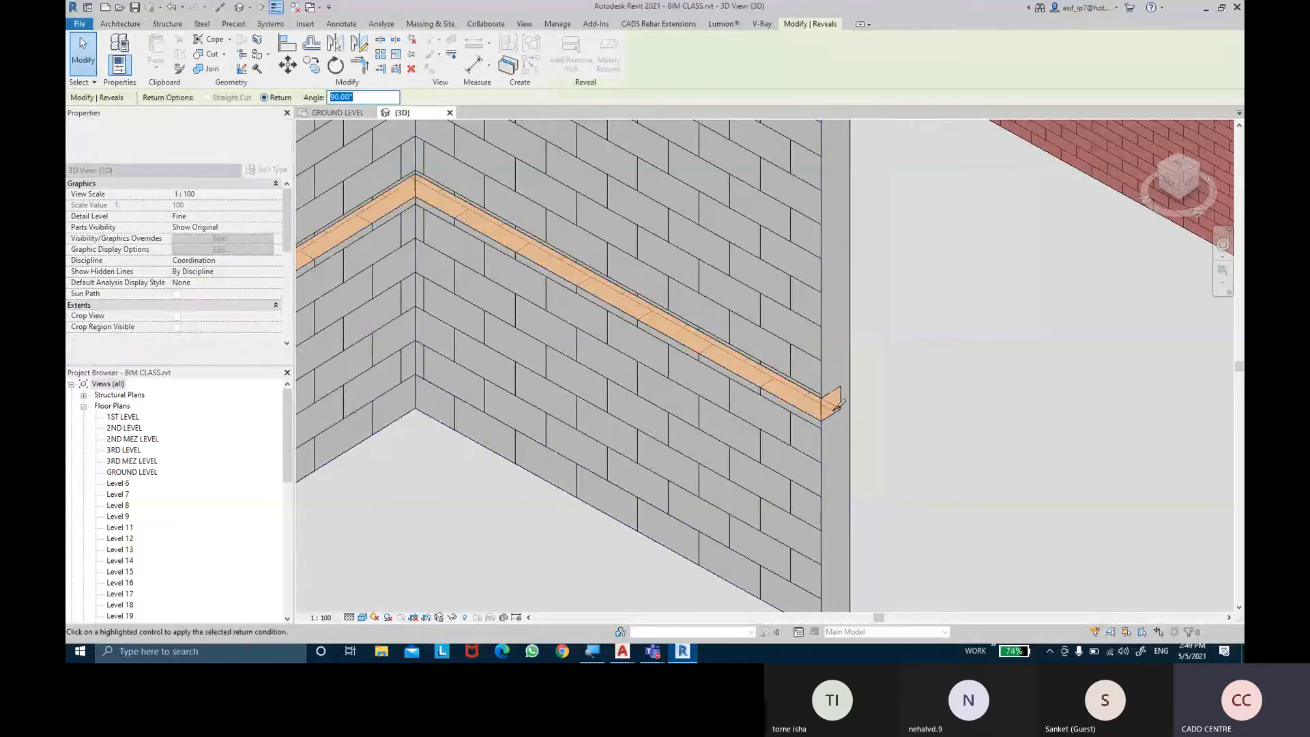
click(85, 66)
scroll(763, 400, up, 2)
Stretch the return across the original wall's end face to its far edge, and reselect the continuous reveal
click(833, 400)
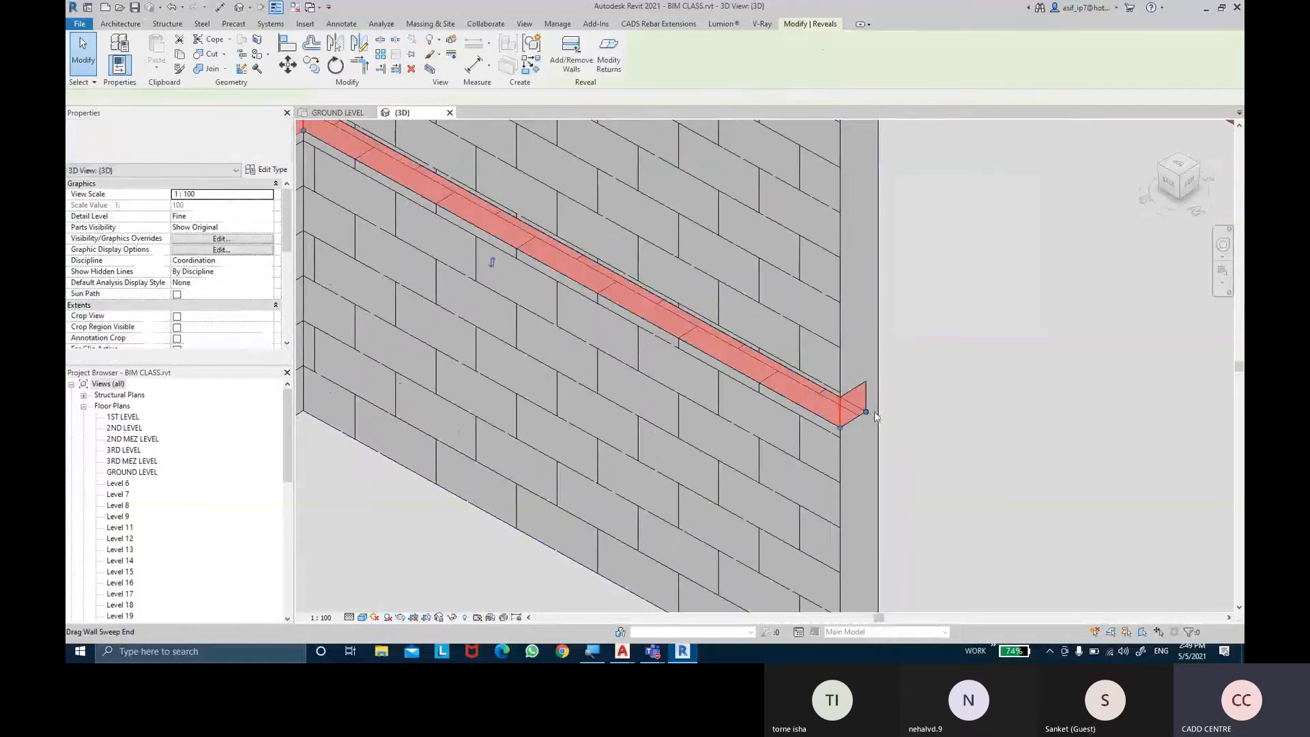
drag(866, 411, 879, 402)
click(929, 384)
scroll(929, 383, down, 3)
shift+middle_drag(877, 456, 982, 450)
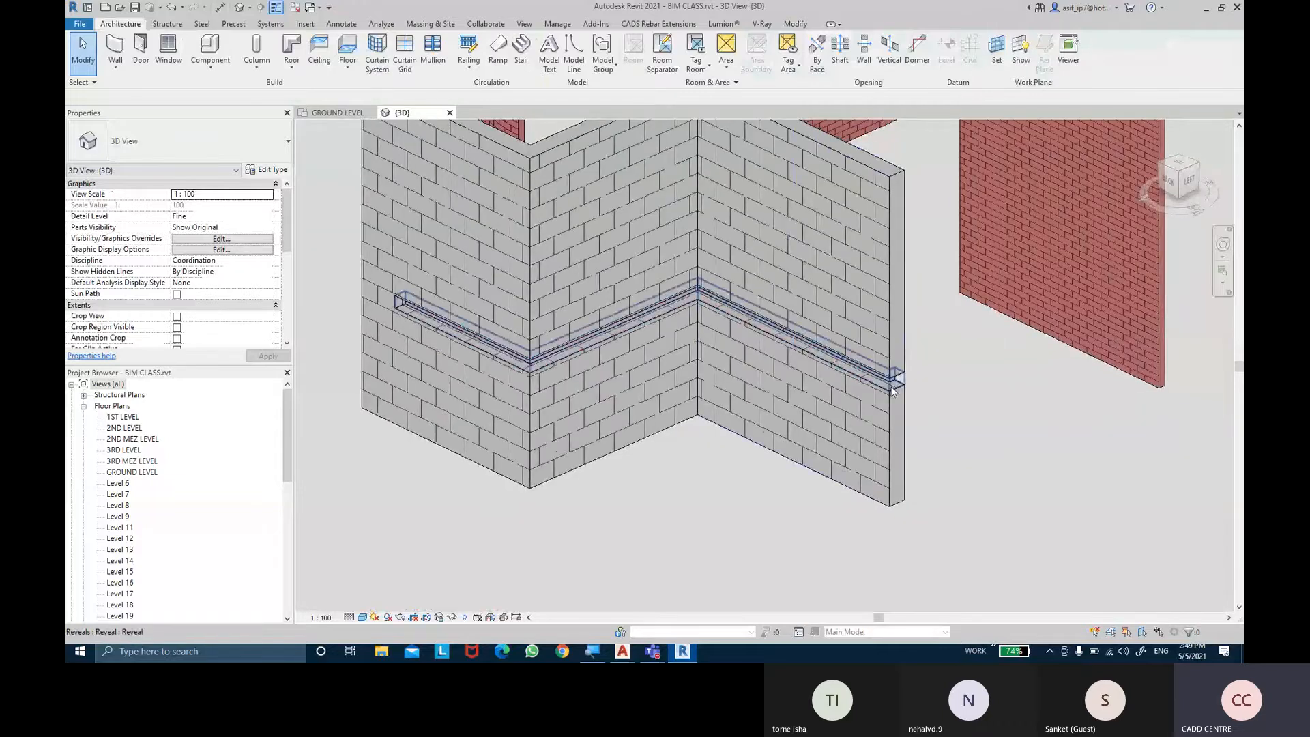
click(893, 389)
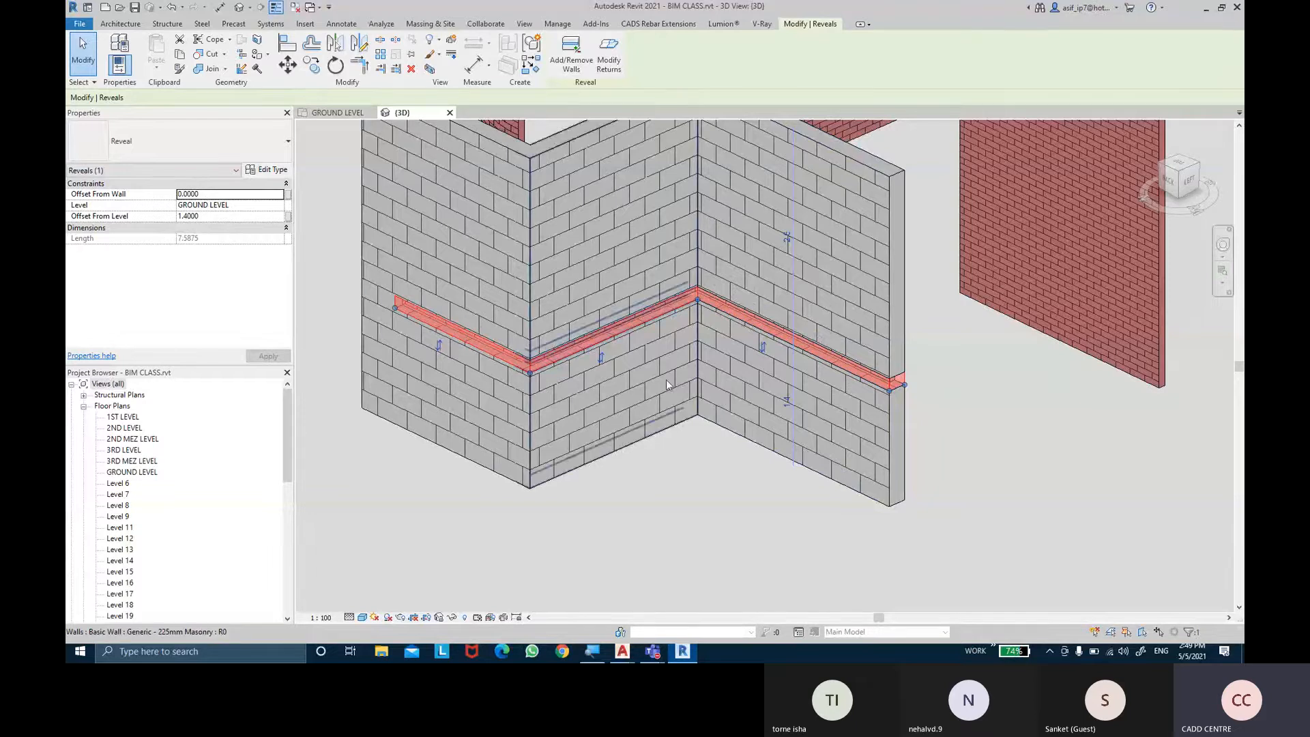
Set the continuous reveal's Offset From Wall to 10 mm
shift+middle_drag(680, 383, 652, 350)
click(218, 196)
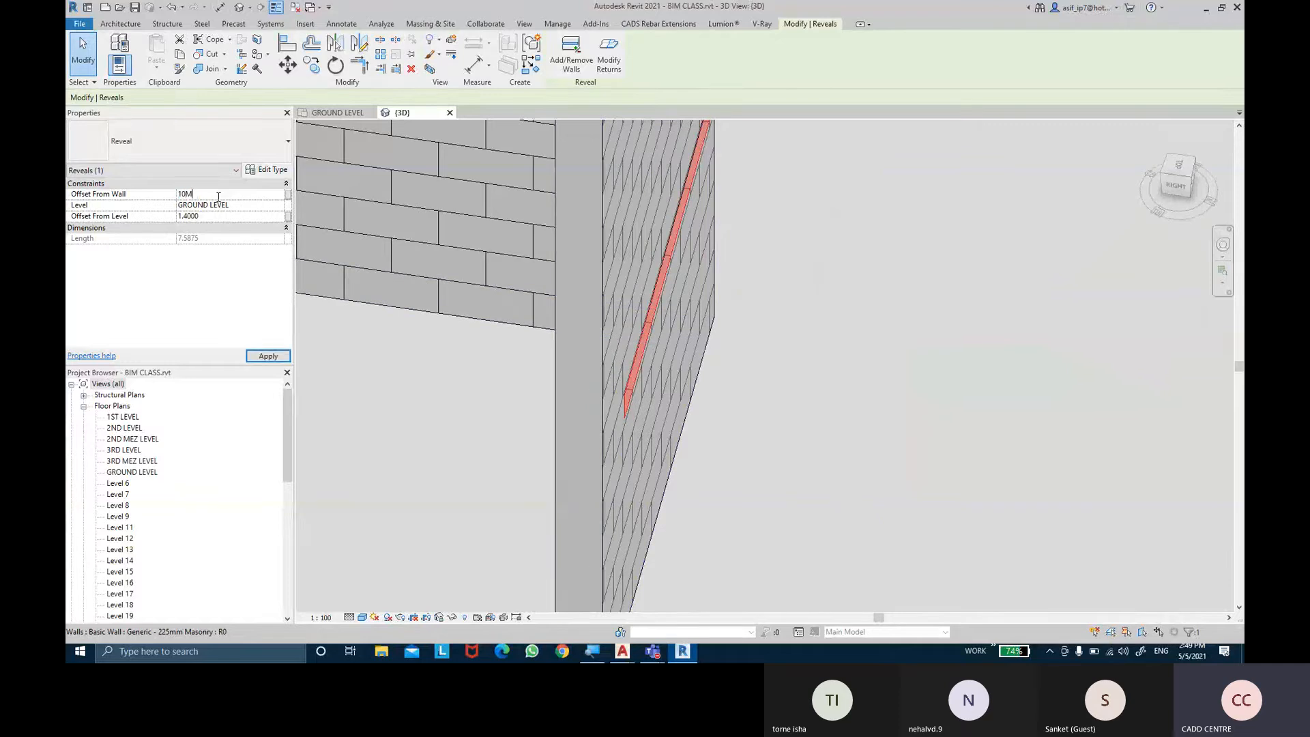
text(10MM)
key(Return)
click(289, 358)
Set the reveal's Offset From Wall to -0.0500 and deselect the reveal
click(244, 195)
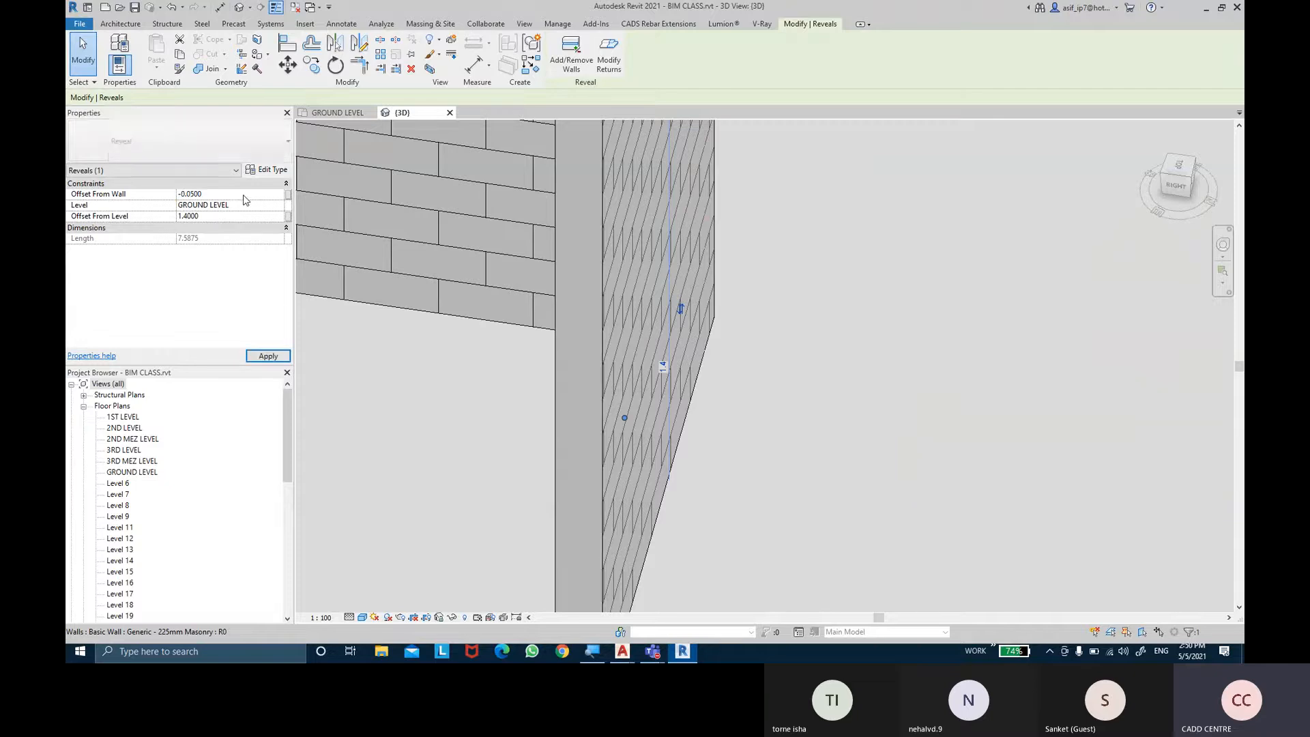
click(264, 358)
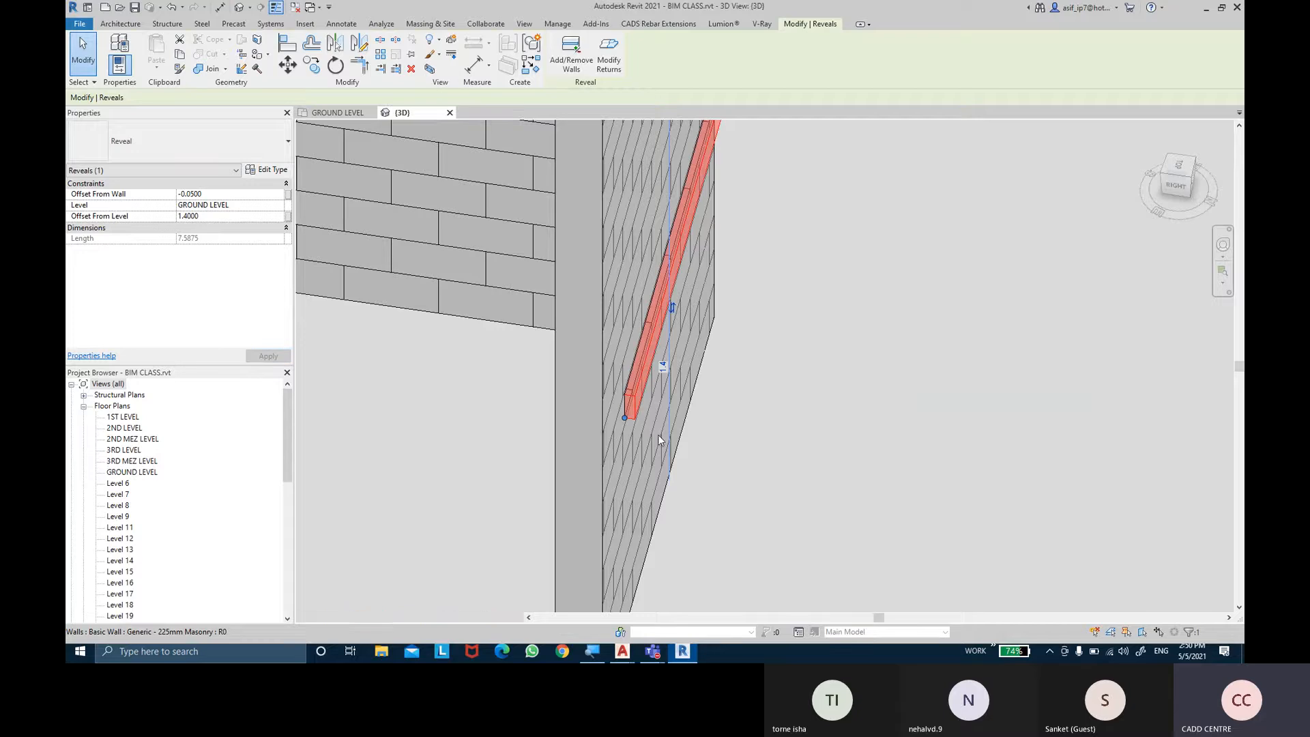
click(907, 431)
Reselect the reveal at the wall's end return and set its Offset From Wall to -0.1000
scroll(904, 432, down, 2)
shift+middle_drag(901, 433, 1062, 393)
scroll(1099, 285, up, 3)
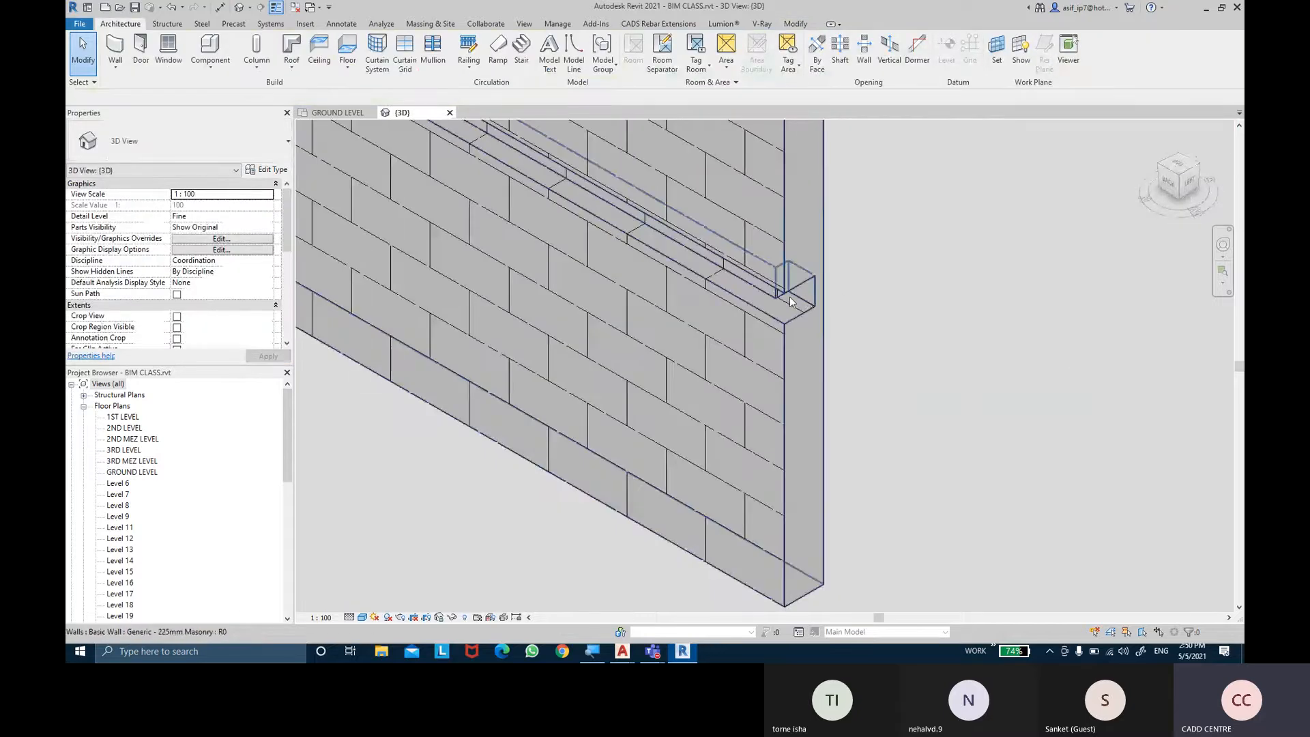
click(790, 294)
scroll(888, 303, up, 1)
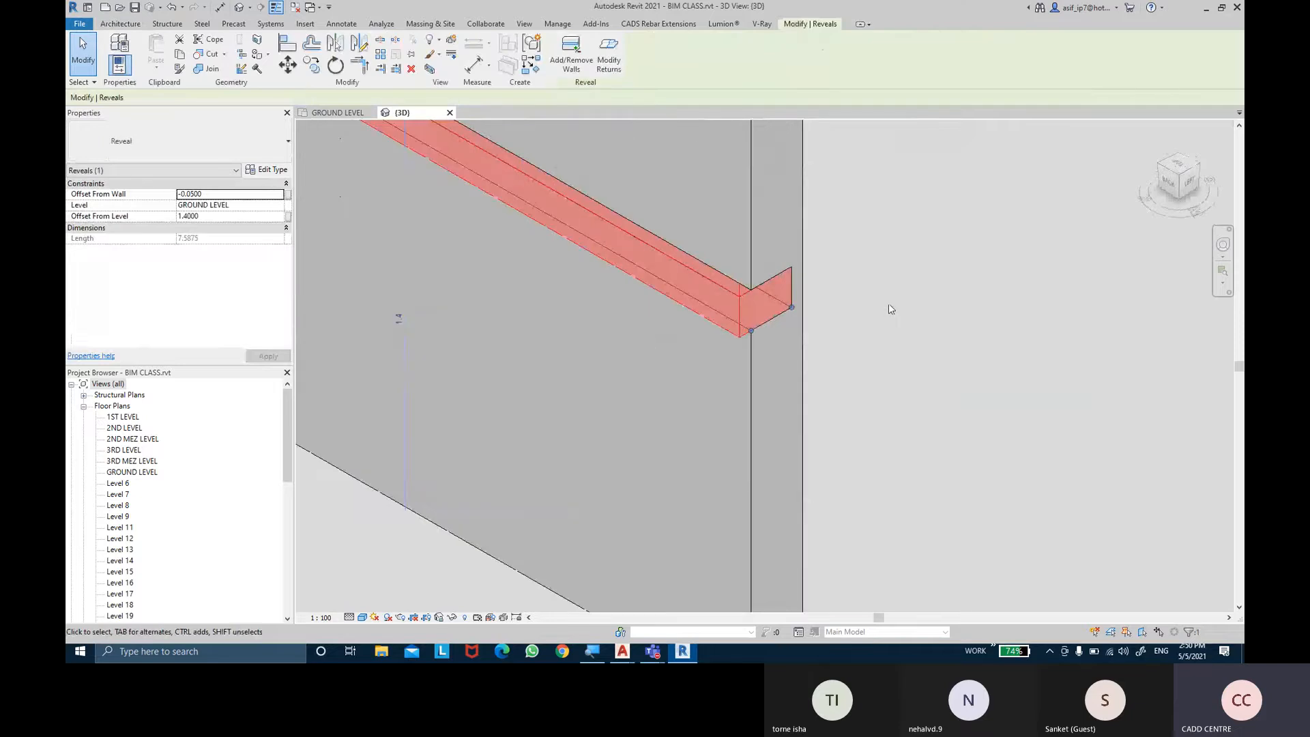
scroll(883, 297, up, 2)
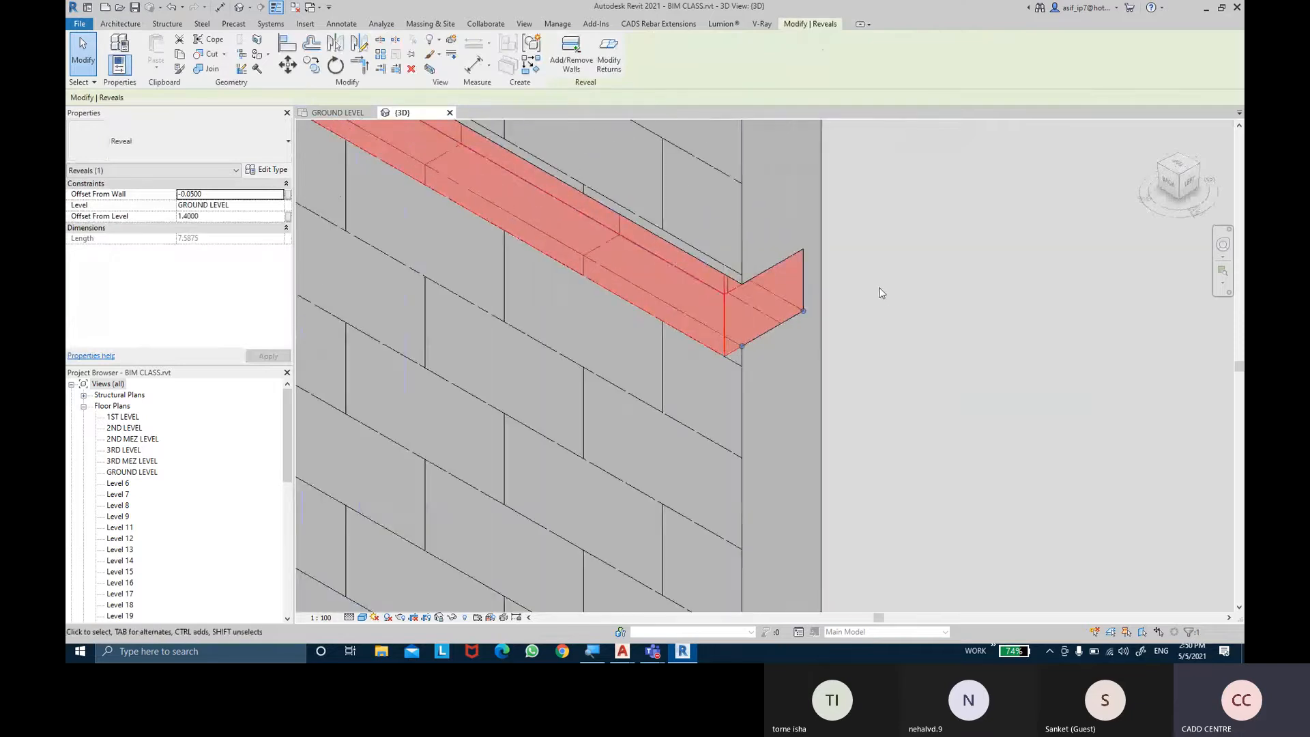
click(232, 194)
text(-10)
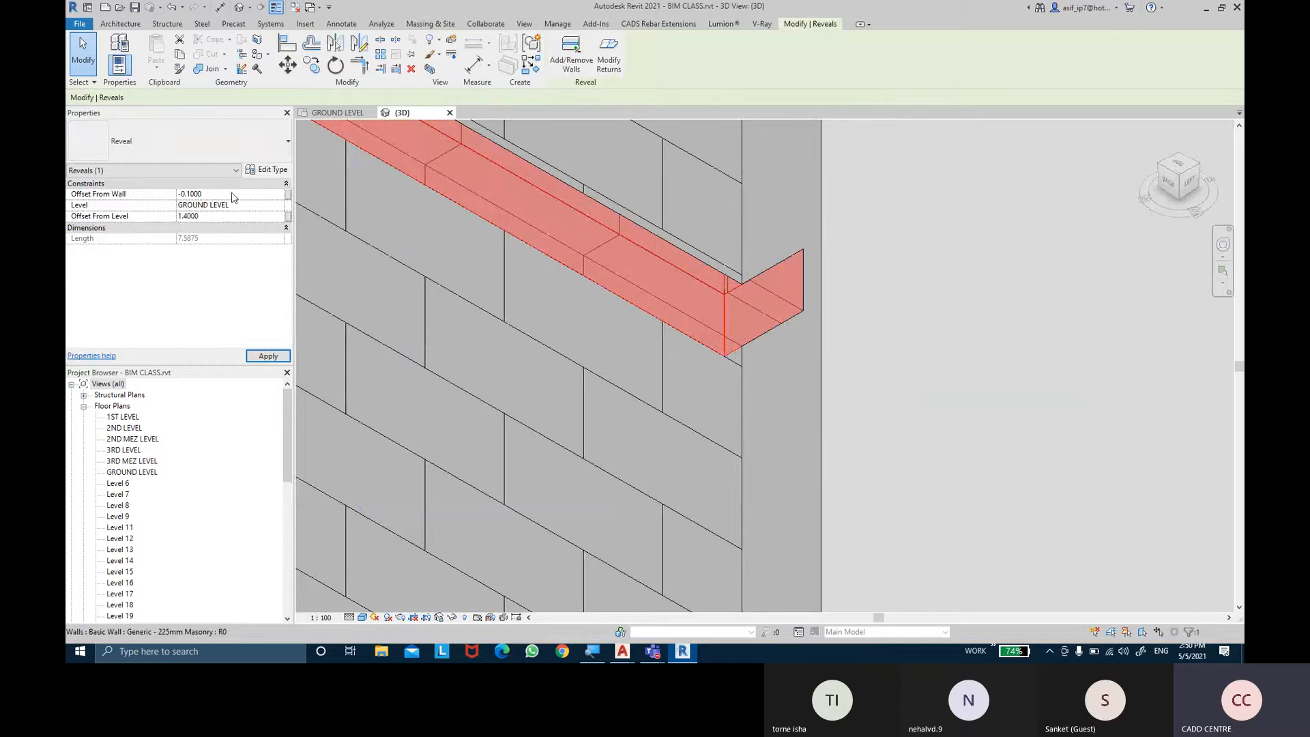
click(268, 353)
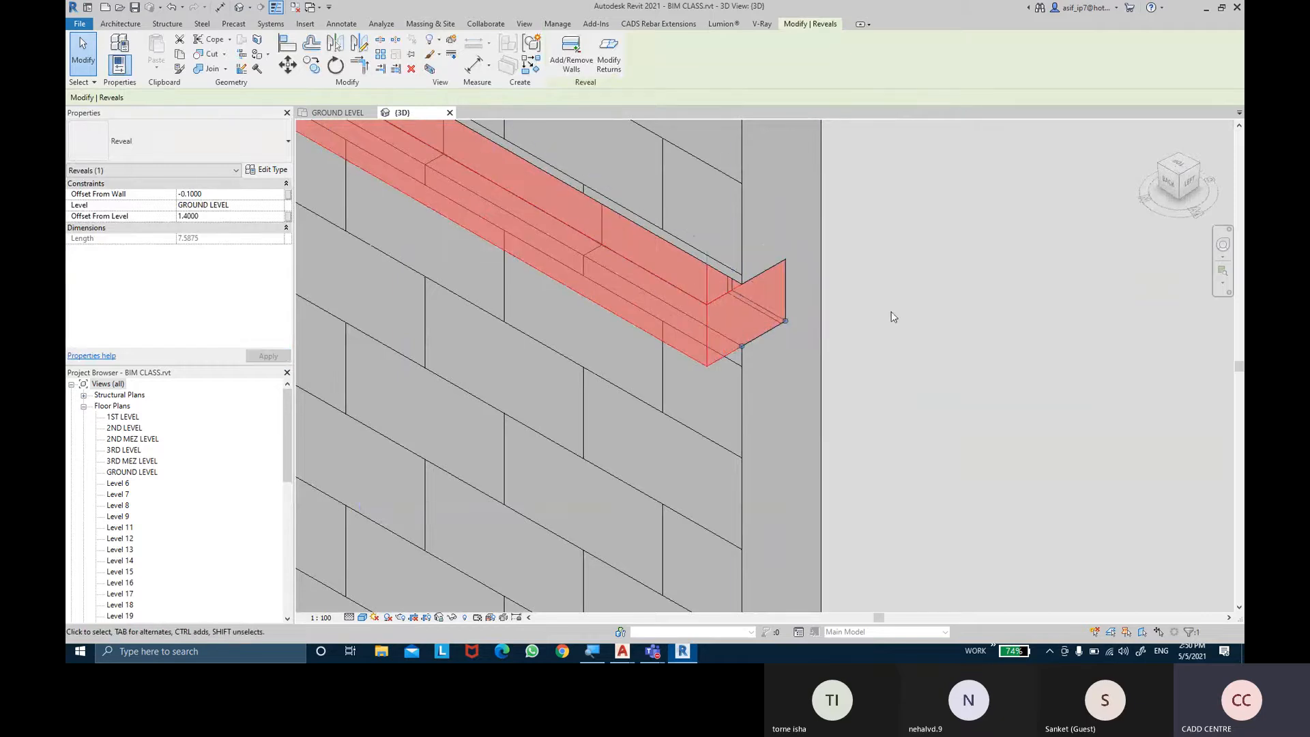
Reset the reveal's Offset From Wall to 0 and deselect the reveal
click(243, 194)
text(0)
key(Return)
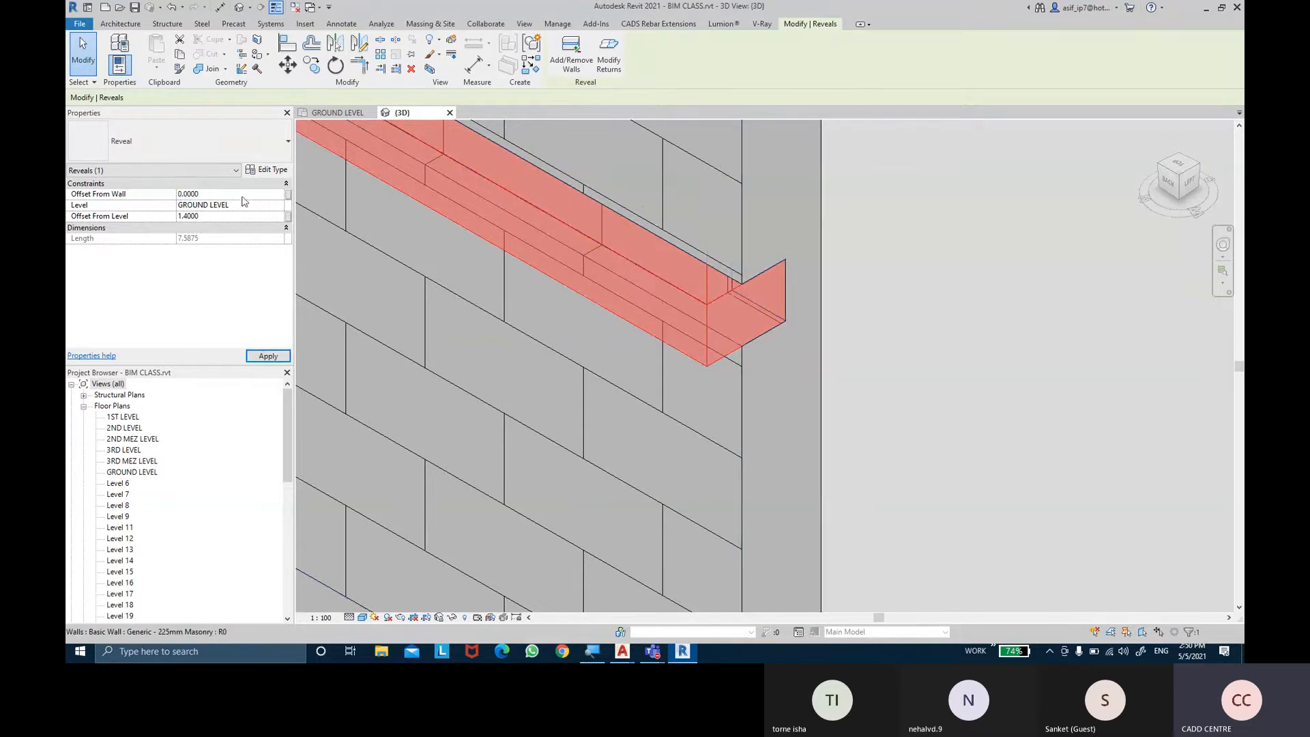
click(267, 356)
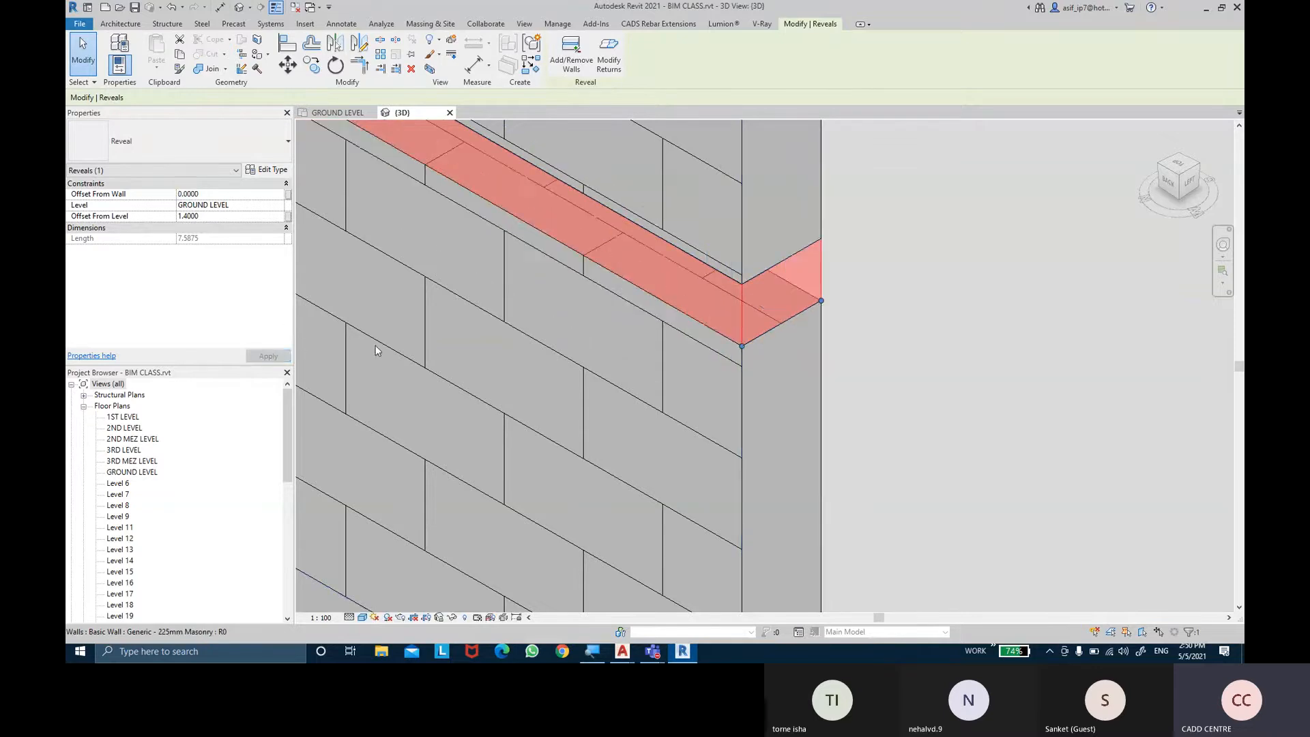
click(912, 285)
scroll(912, 285, down, 2)
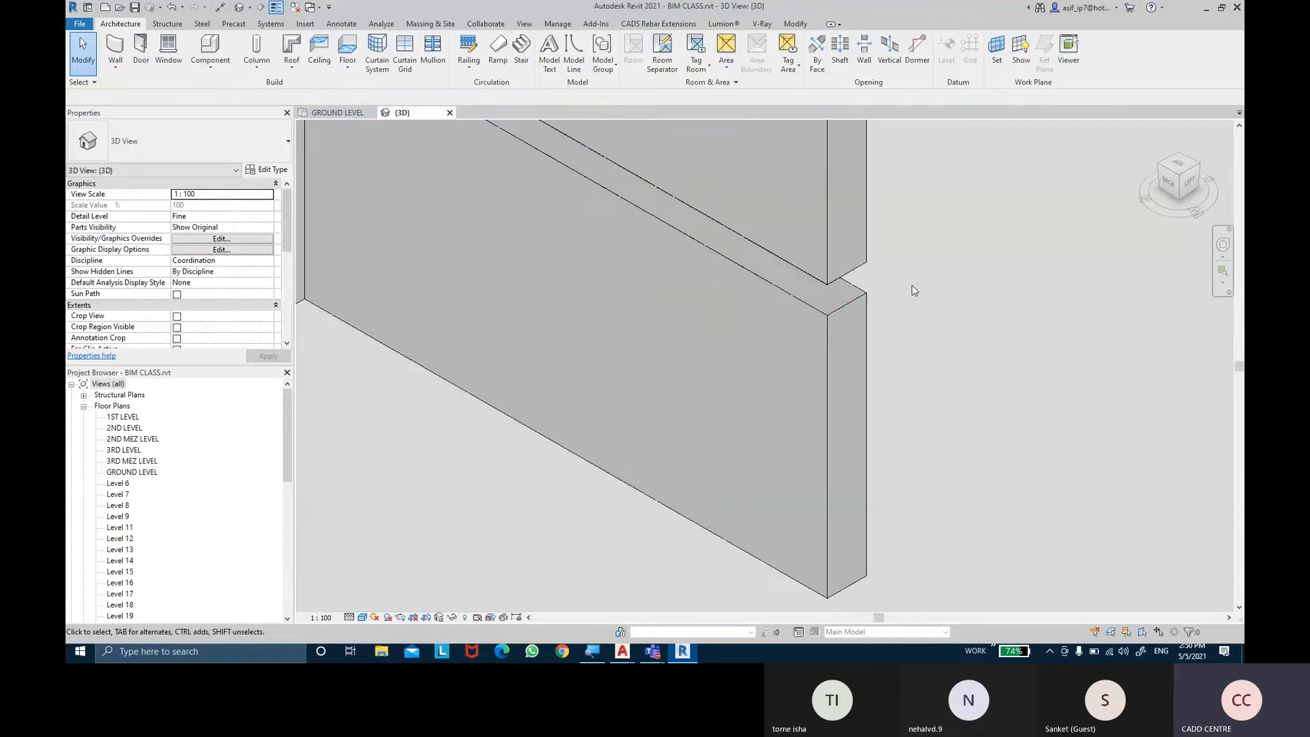
scroll(927, 338, down, 2)
click(927, 345)
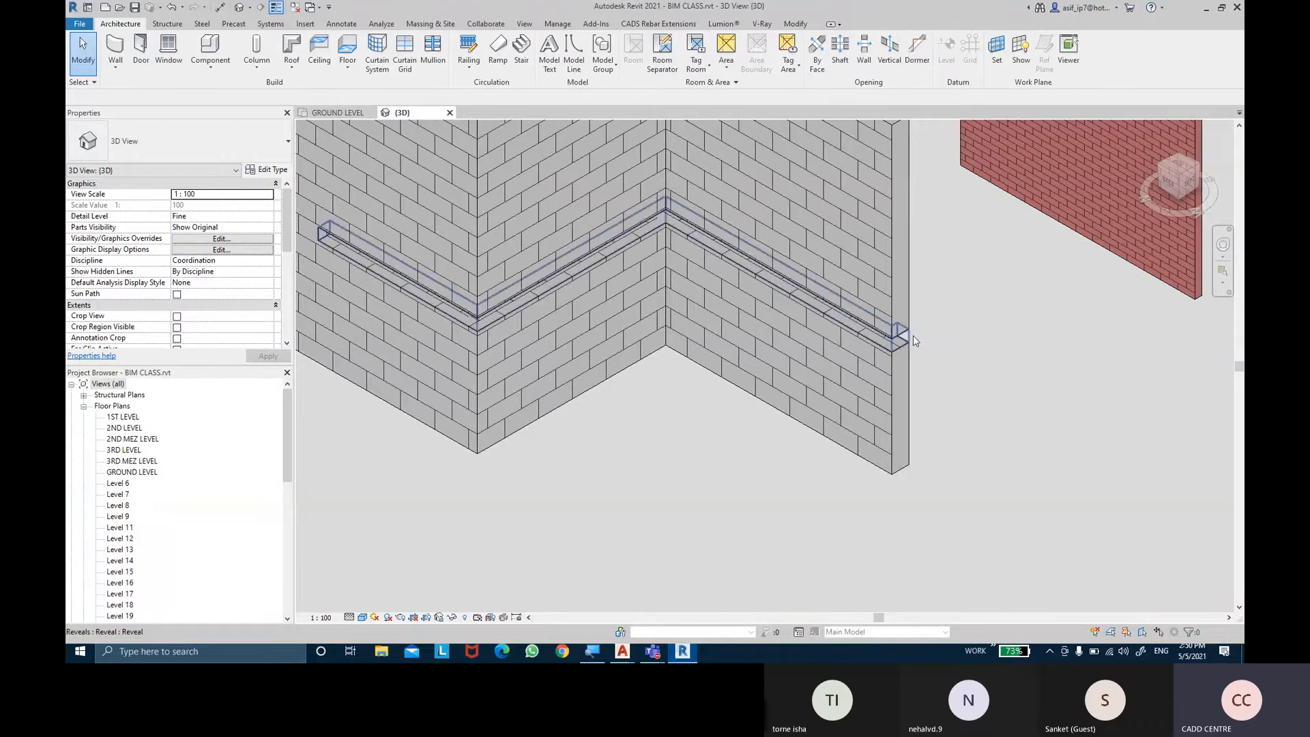
Examine the Default Setback and Profile parameters in the reveal's type properties, and deselect the reveal
click(911, 334)
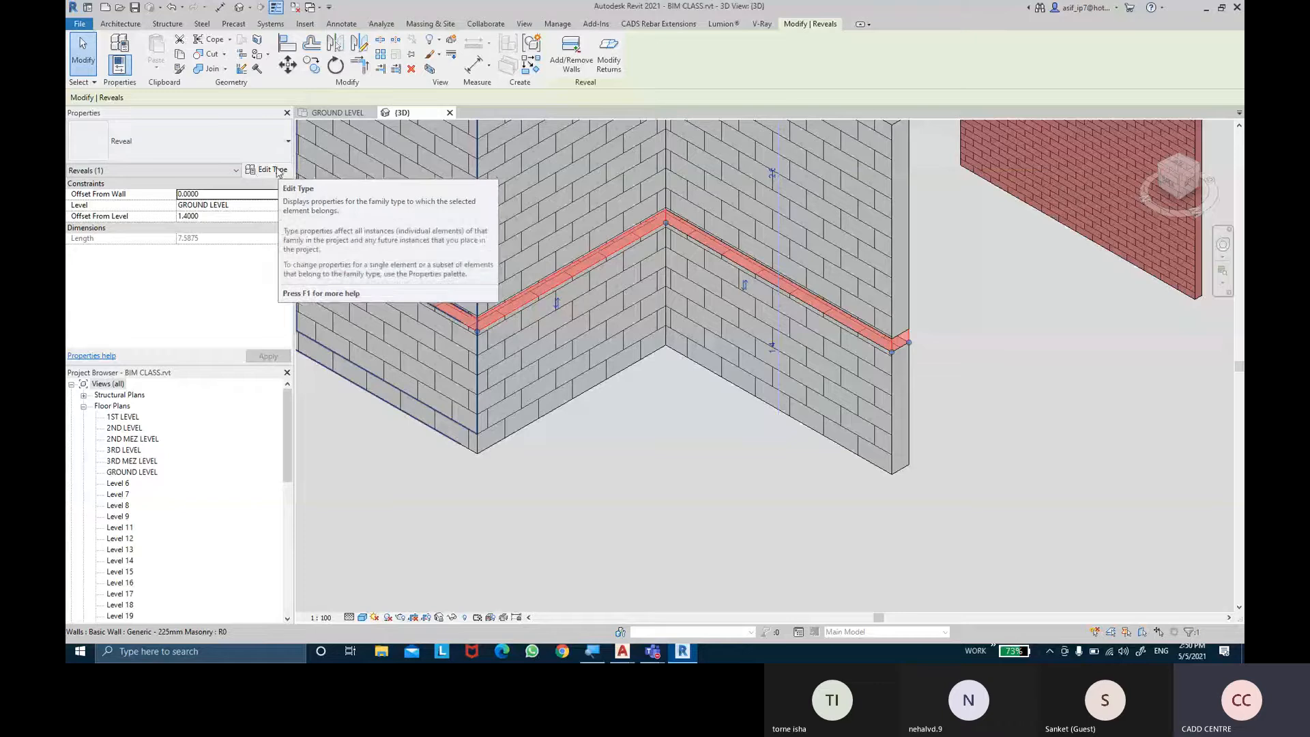
click(276, 170)
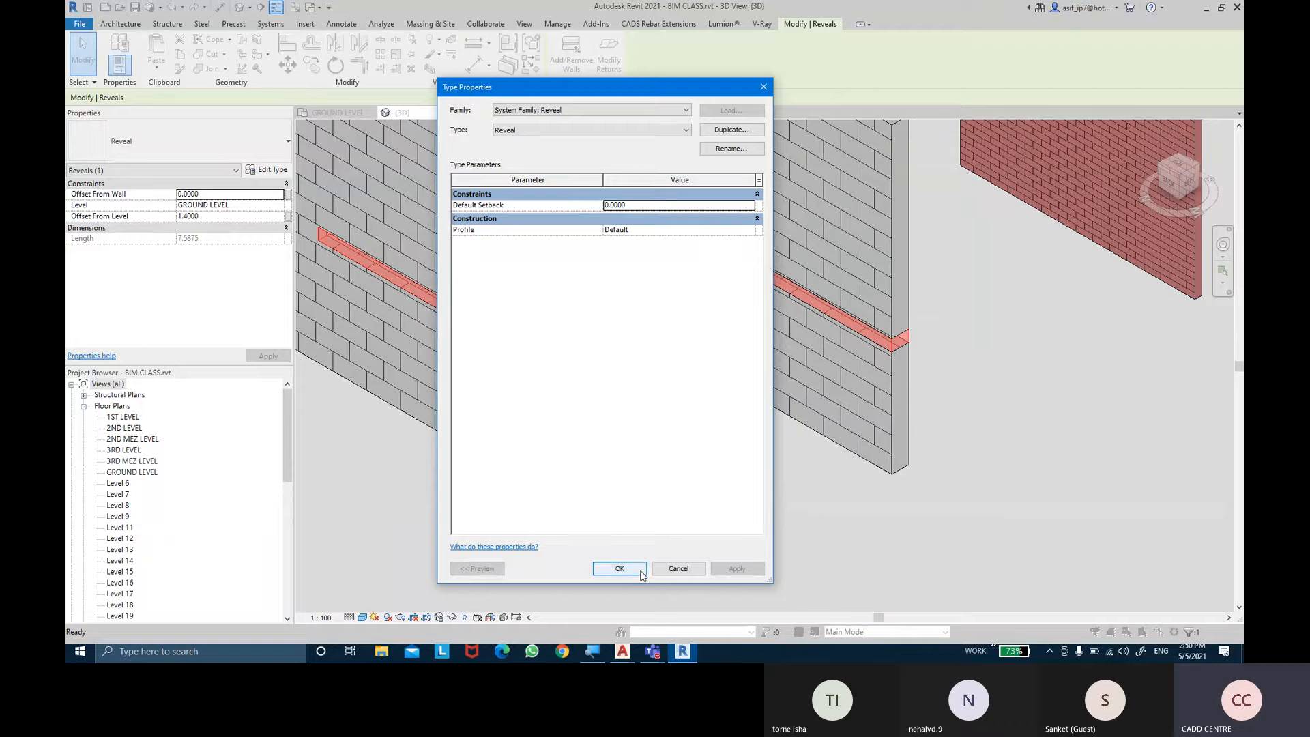
click(618, 568)
click(655, 517)
Place an M_Fixed 0406 x 0610mm window across the reveal on the front parallel wall, and leave the command
scroll(655, 517, up, 2)
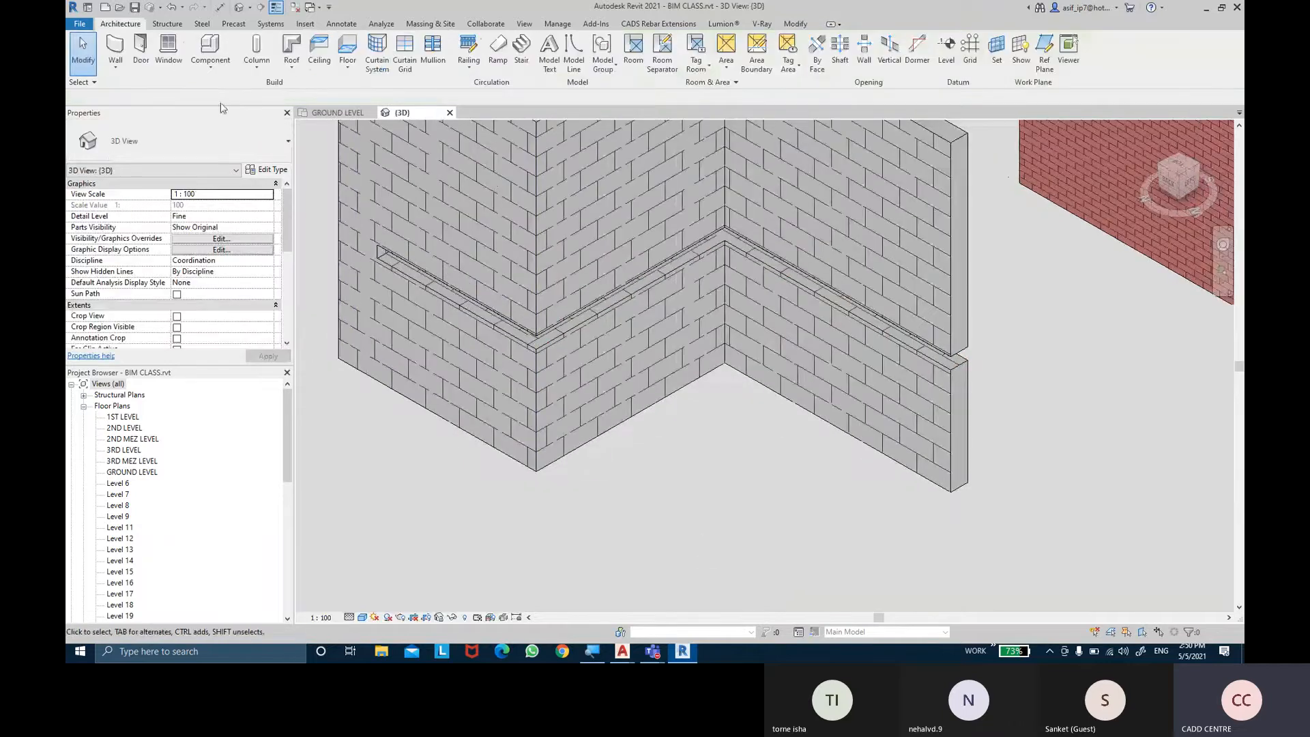
click(168, 51)
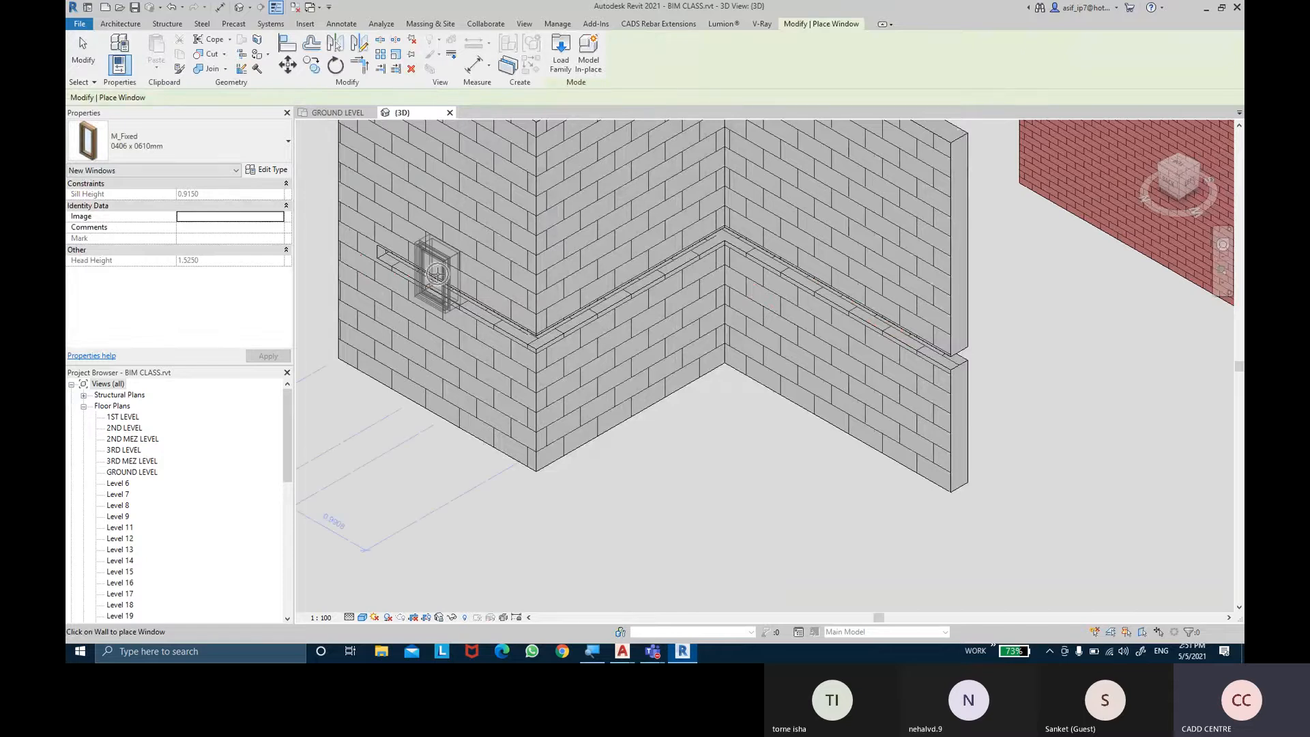
click(436, 273)
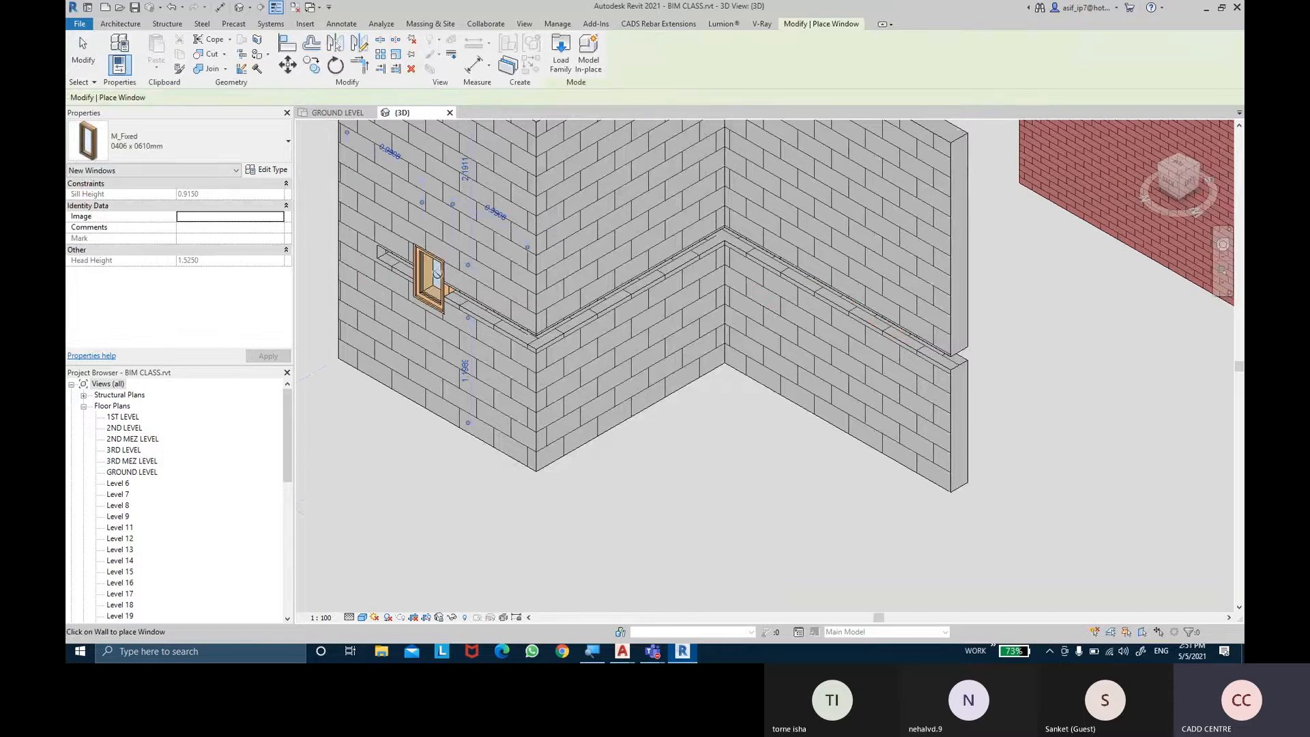
click(81, 51)
Pull the reveal's two cut ends away from both sides of the window
scroll(416, 570, up, 5)
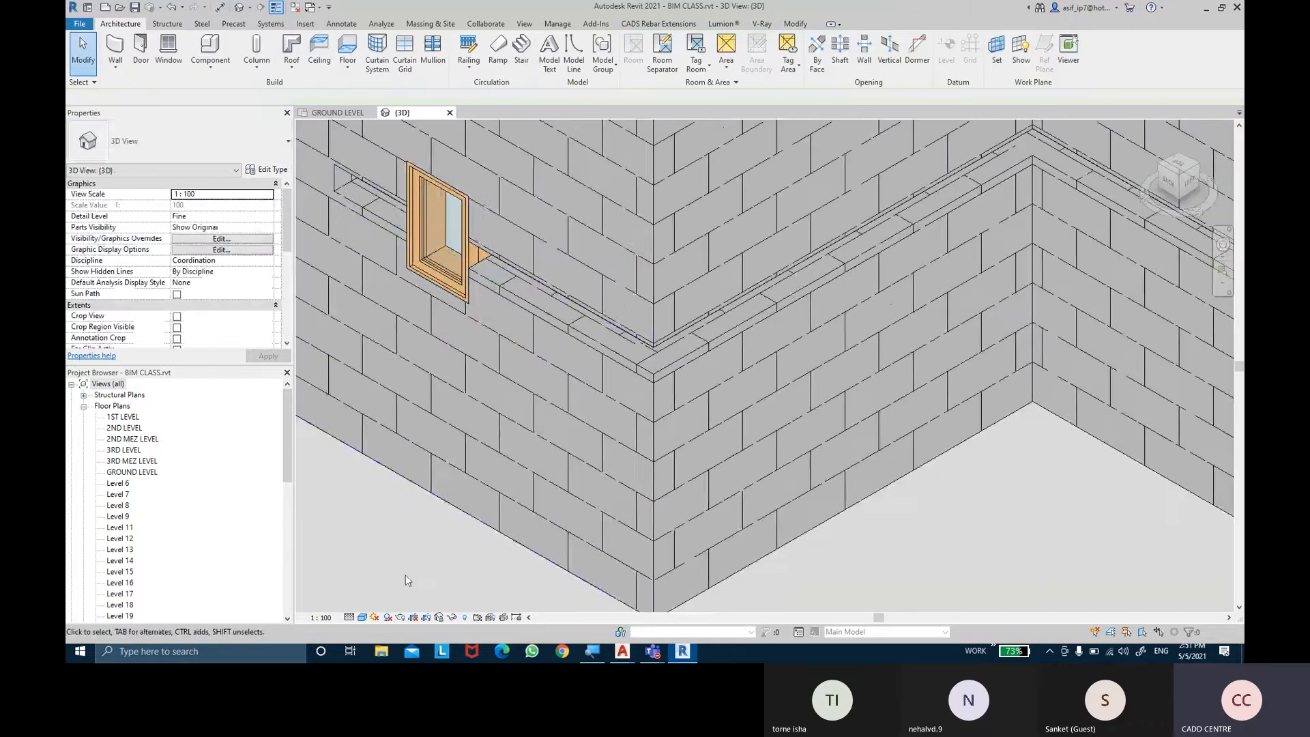
middle_drag(395, 548, 442, 578)
shift+middle_drag(525, 457, 547, 311)
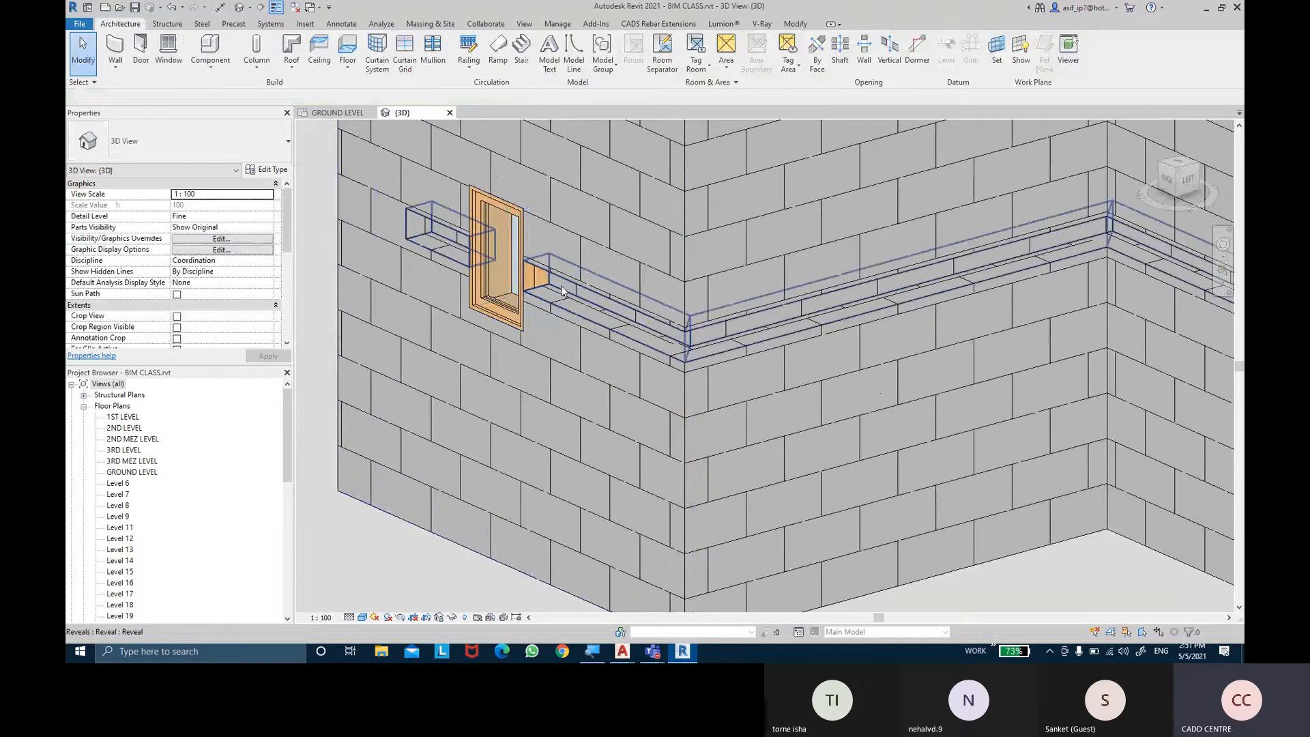
scroll(535, 285, up, 4)
scroll(530, 280, up, 2)
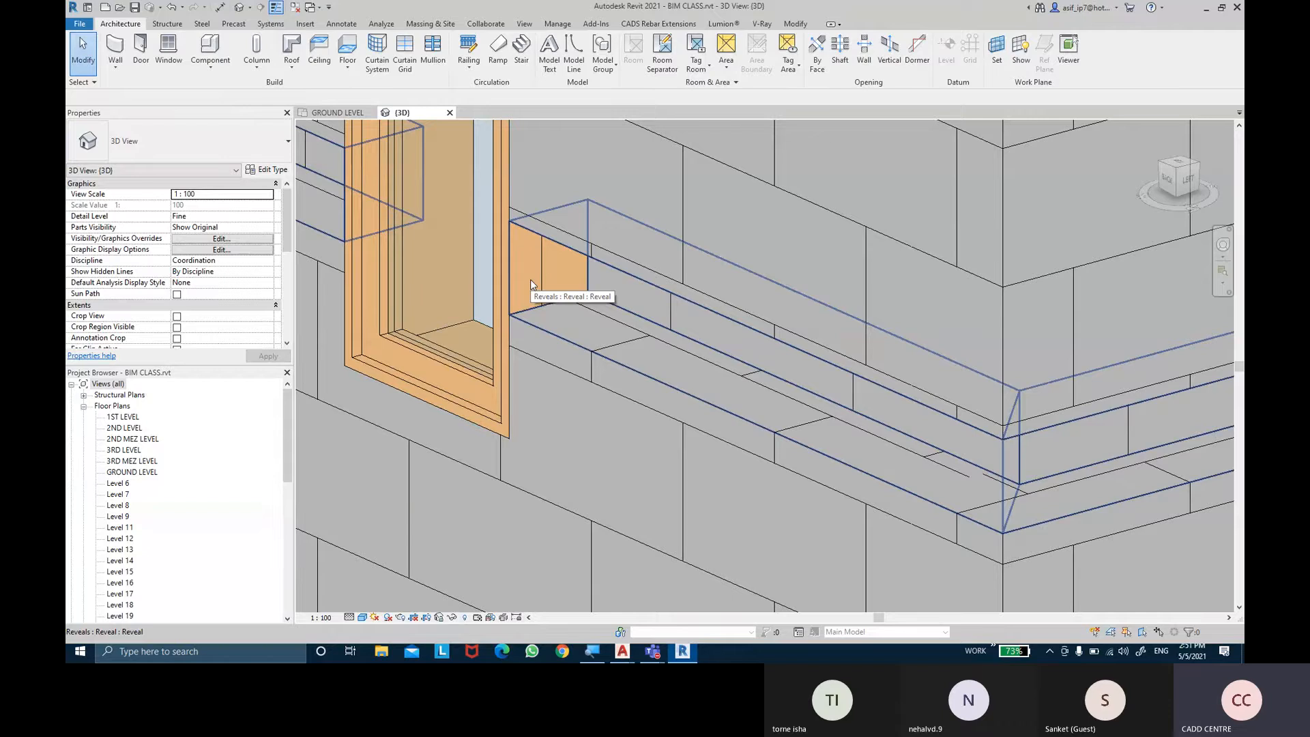
scroll(530, 280, down, 2)
click(528, 286)
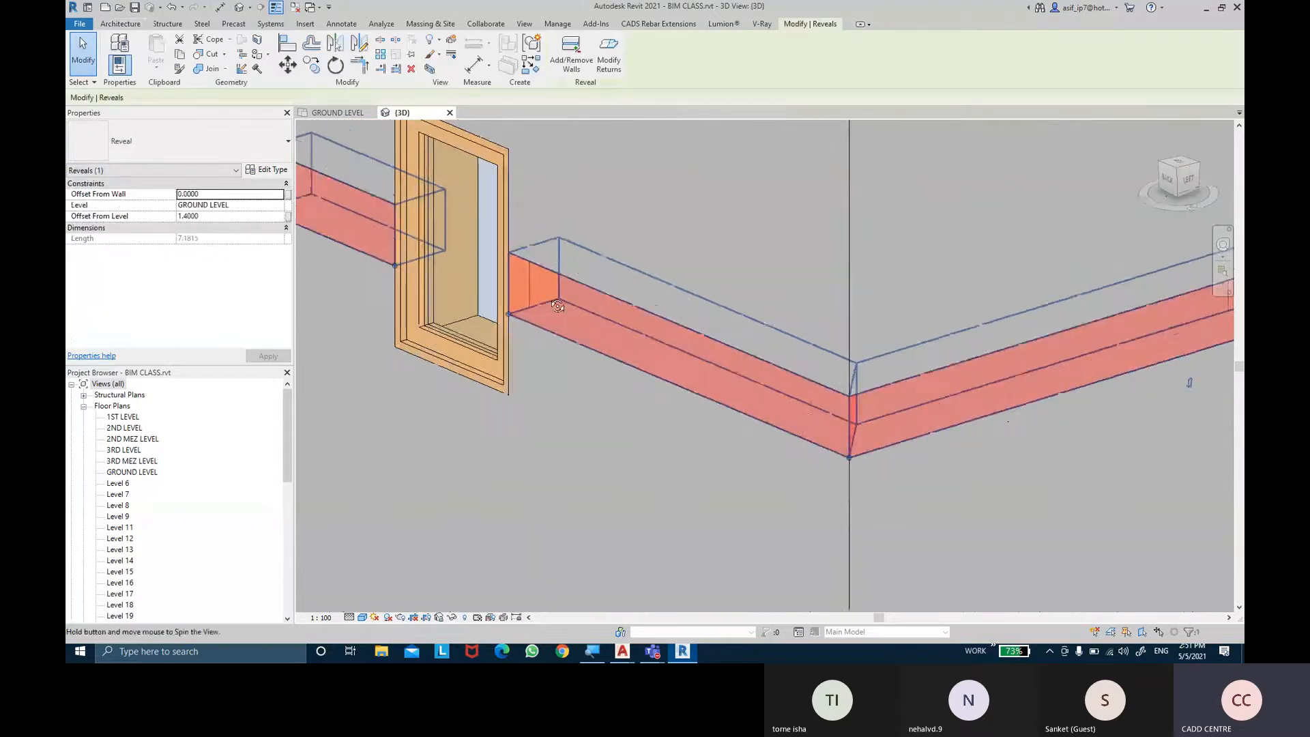
shift+middle_drag(529, 286, 571, 362)
drag(499, 406, 522, 411)
shift+middle_drag(558, 464, 755, 298)
drag(503, 410, 464, 405)
shift+middle_drag(560, 428, 635, 437)
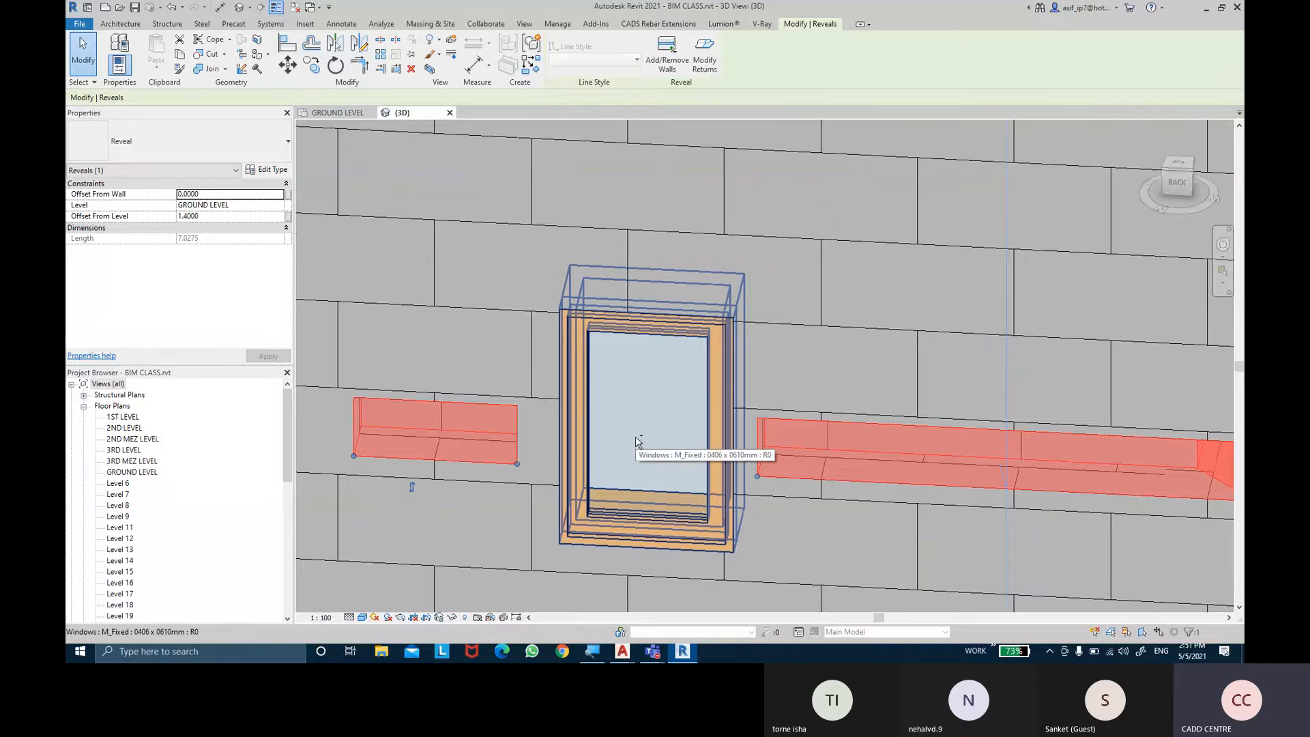
Deselect the reveal and undo the changes to its cut ends beside the window
key(Escape)
middle_drag(828, 330, 670, 298)
scroll(750, 466, down, 1)
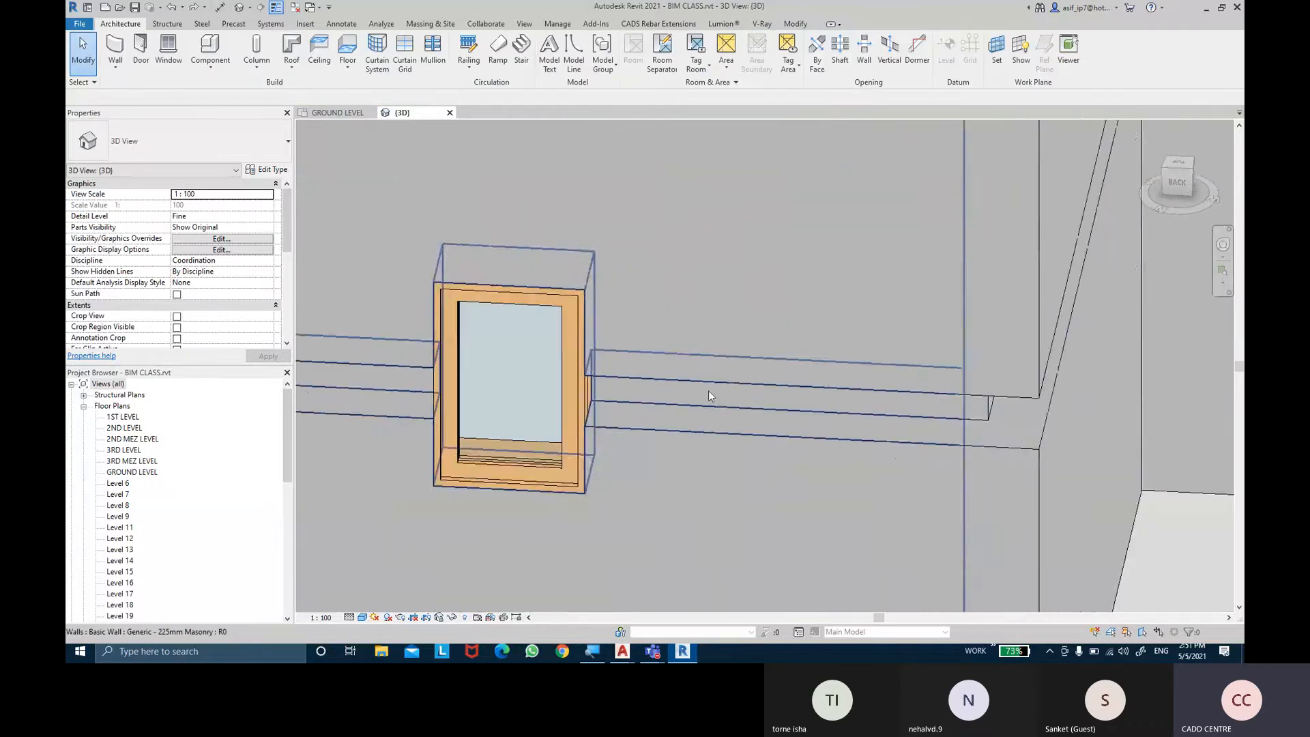
scroll(718, 399, down, 1)
shift+middle_drag(723, 405, 680, 422)
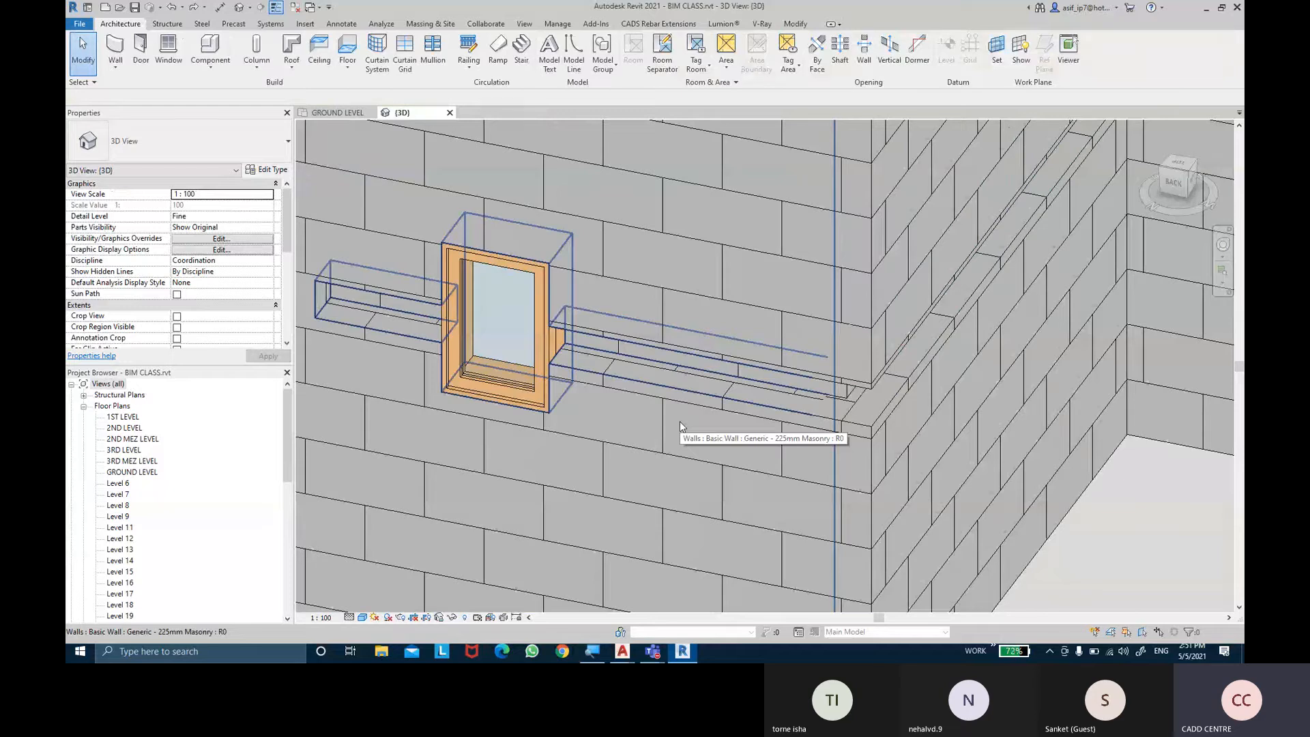
scroll(559, 353, down, 1)
shift+middle_drag(648, 398, 602, 399)
scroll(558, 302, up, 2)
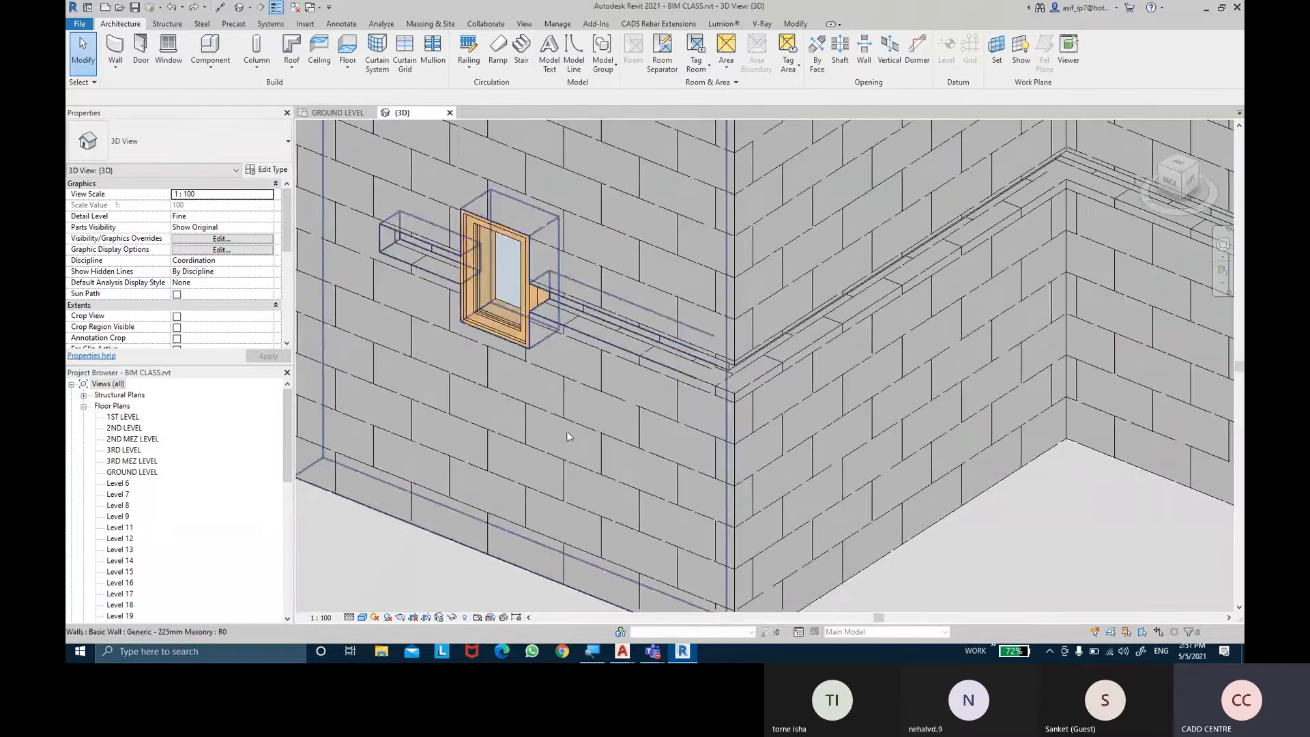
Set the Default Setback of the Reveal type to 0.1000 and deselect the reveal
click(613, 331)
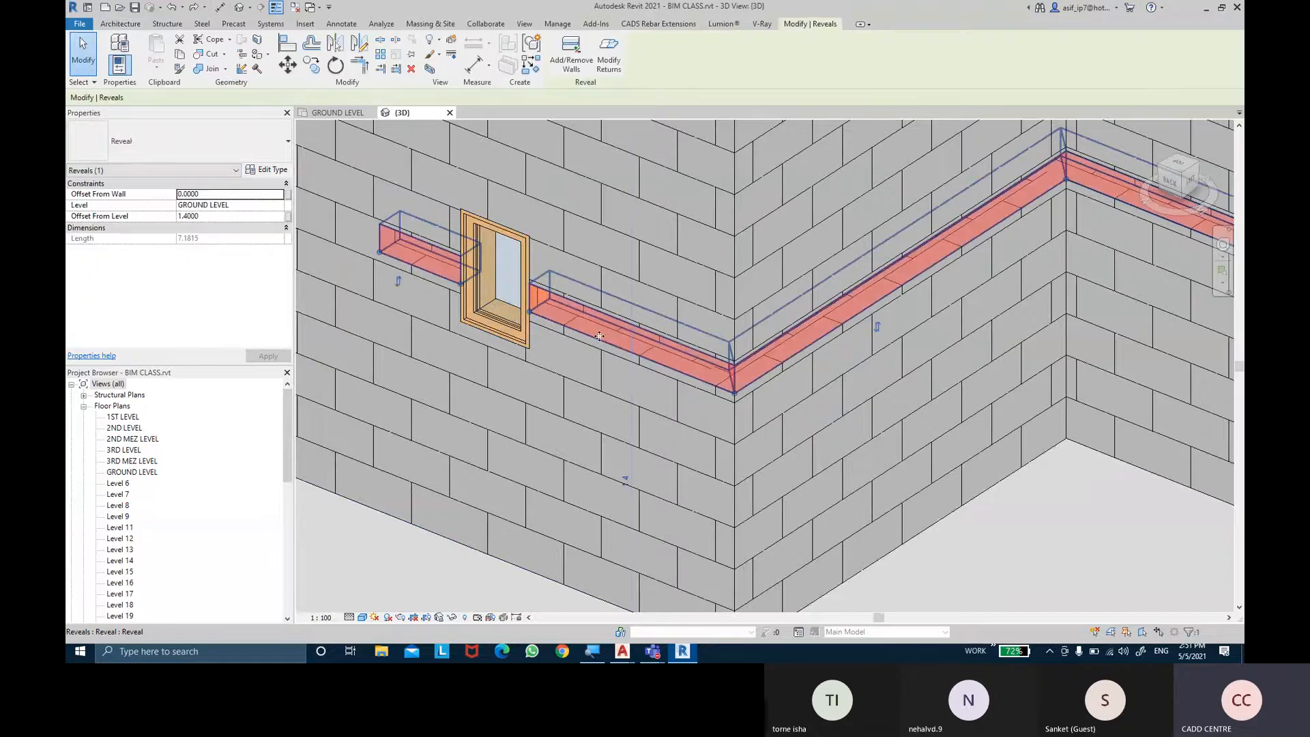
click(267, 169)
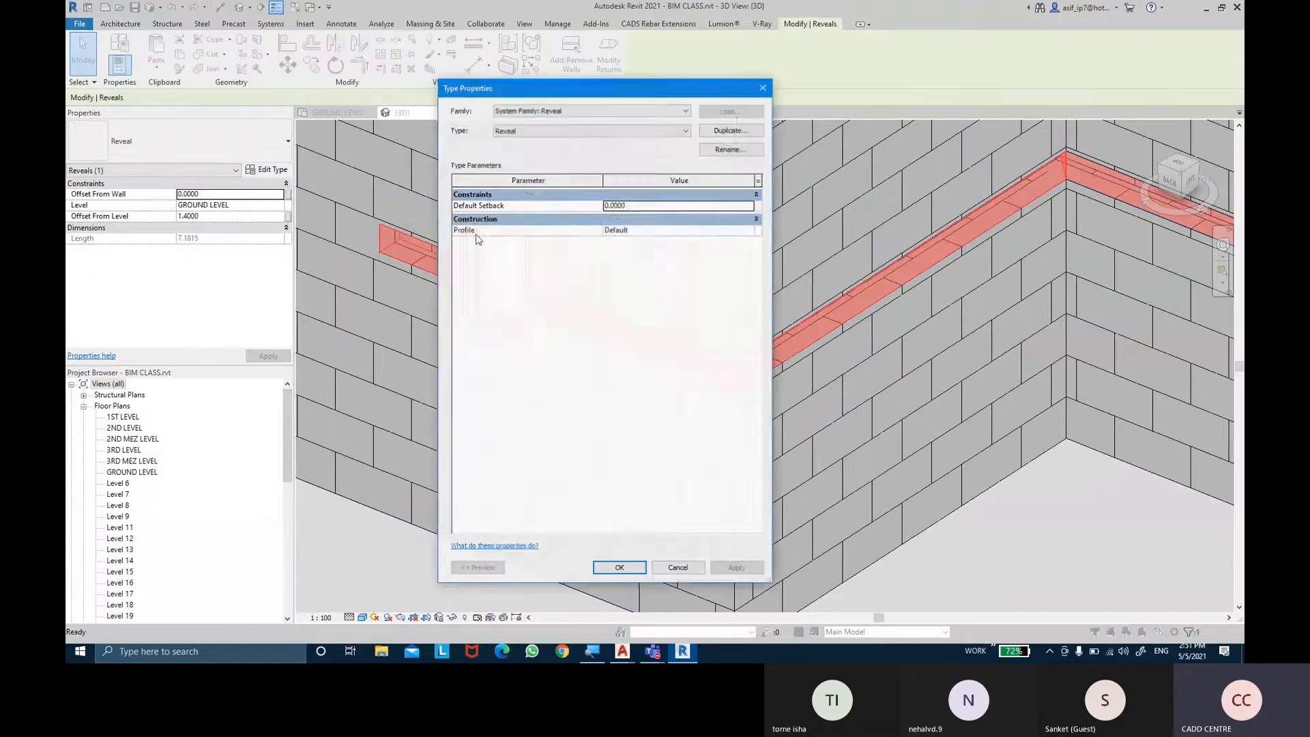
drag(583, 93, 786, 91)
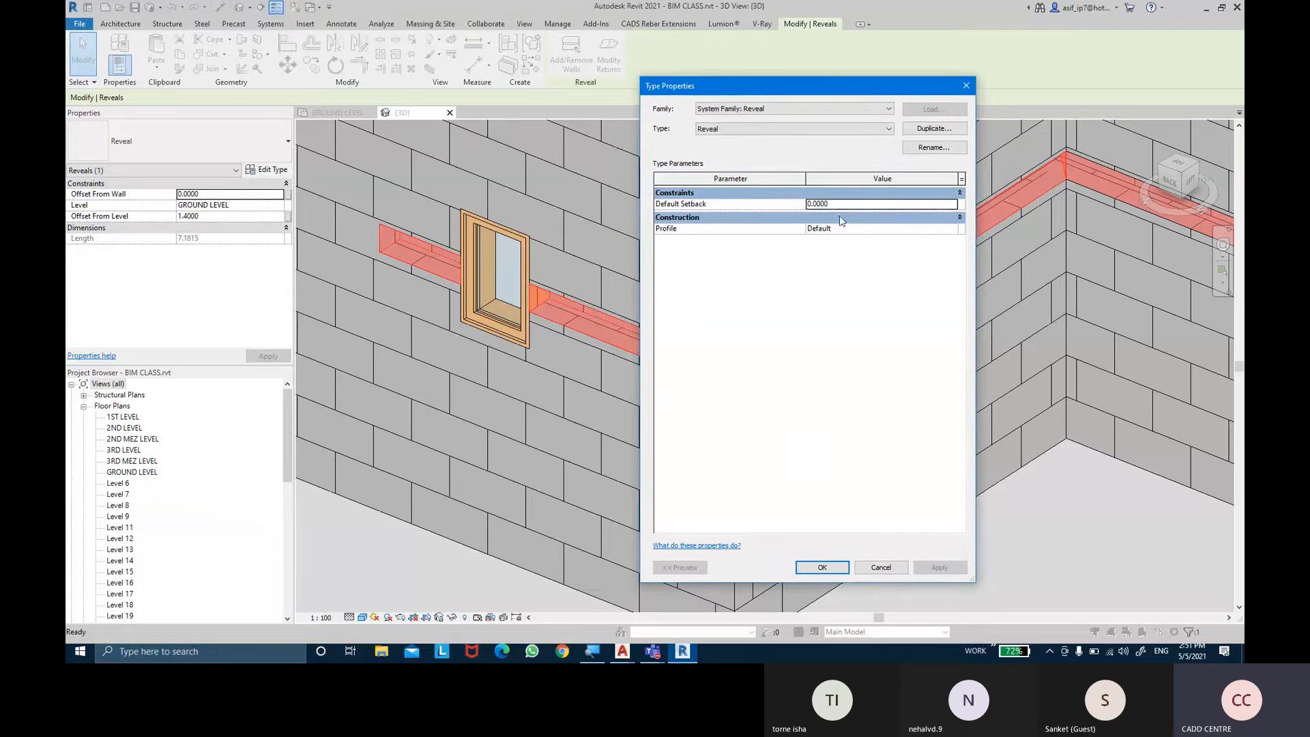
click(847, 203)
key(Return)
click(940, 567)
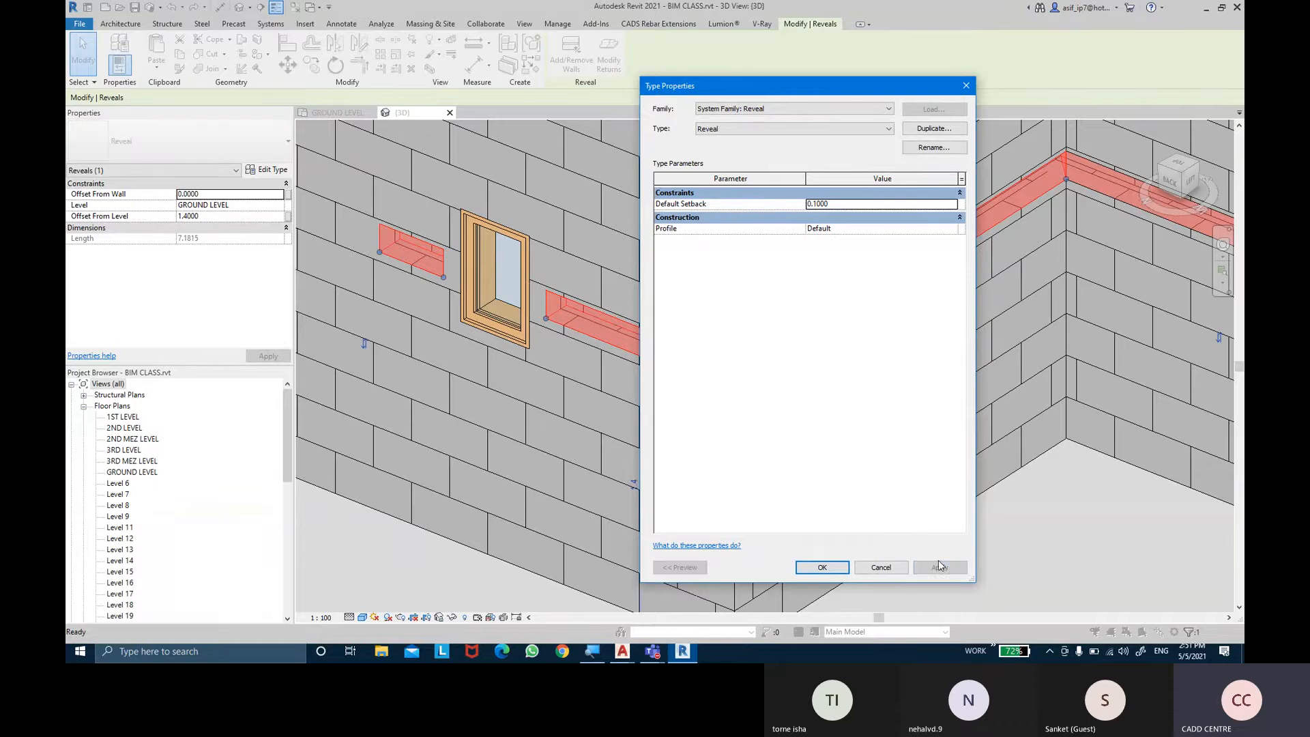
click(822, 567)
key(Escape)
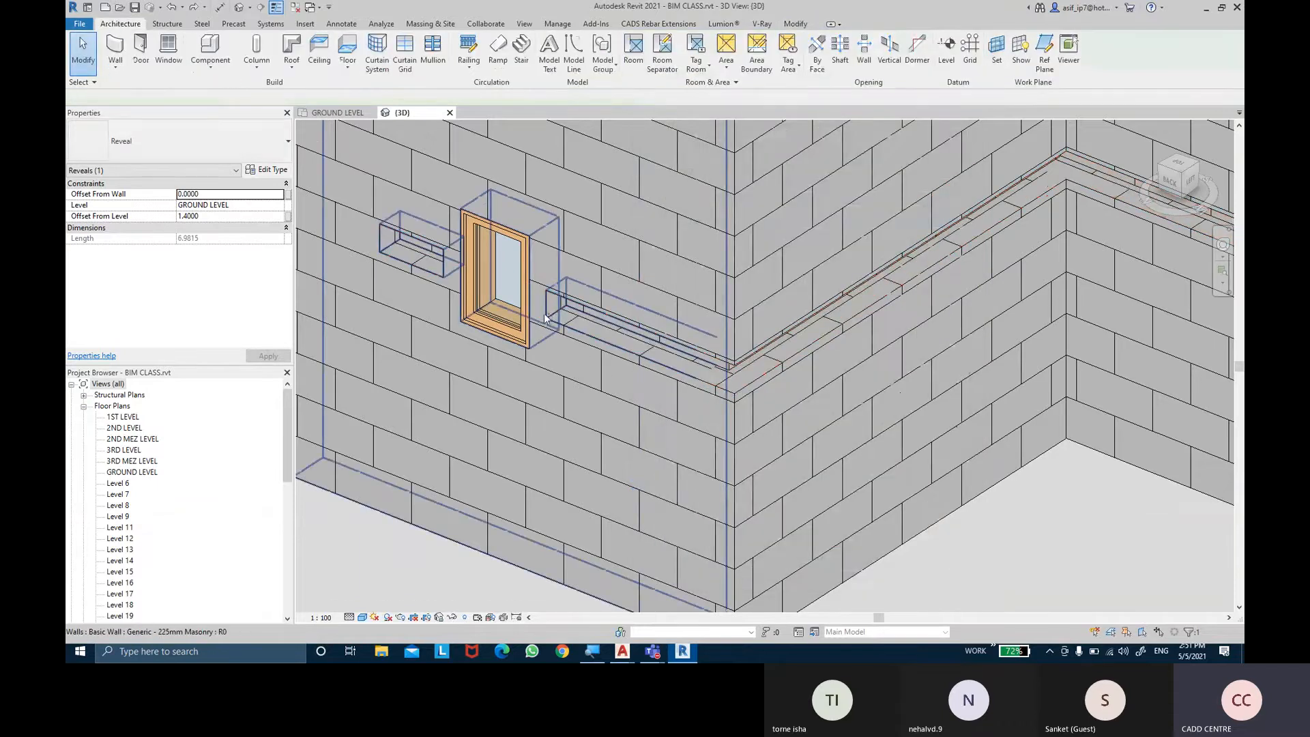
Slide the window along the wall away from the outer corner, to about 1.16 m from it
click(515, 314)
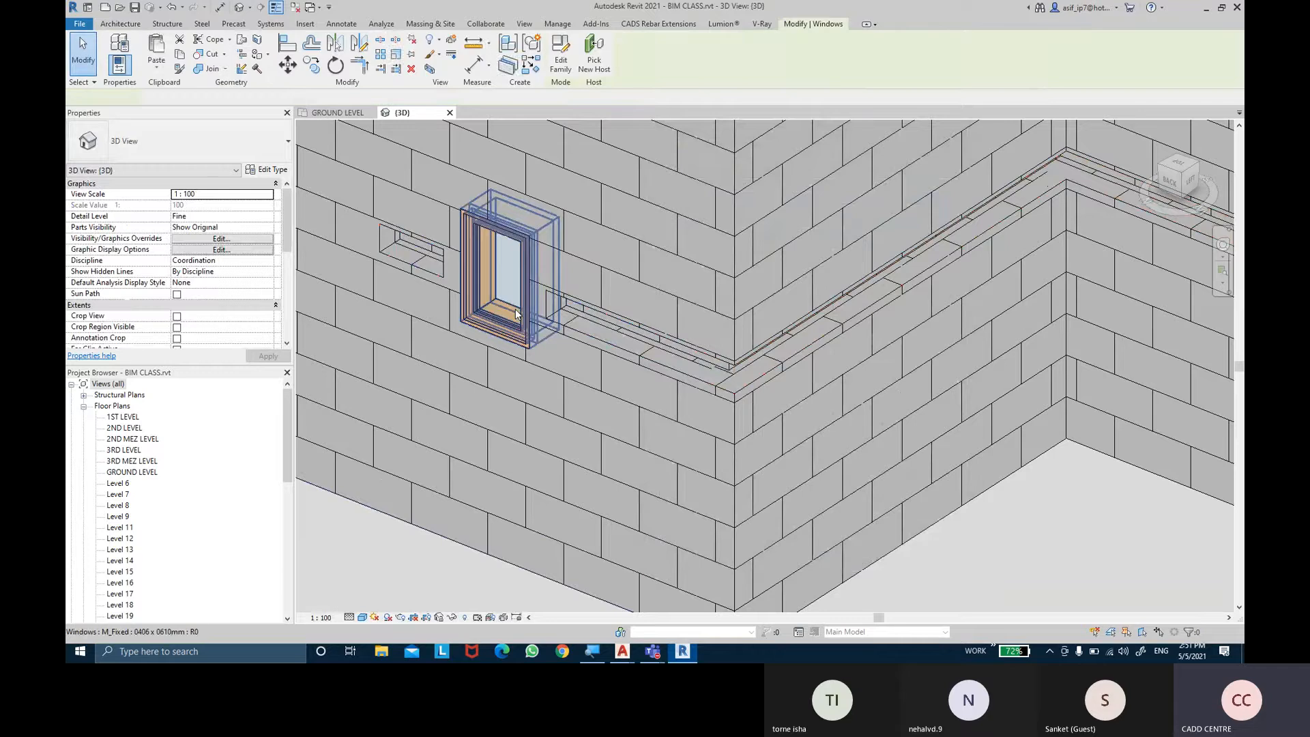
shift+middle_drag(516, 313, 459, 303)
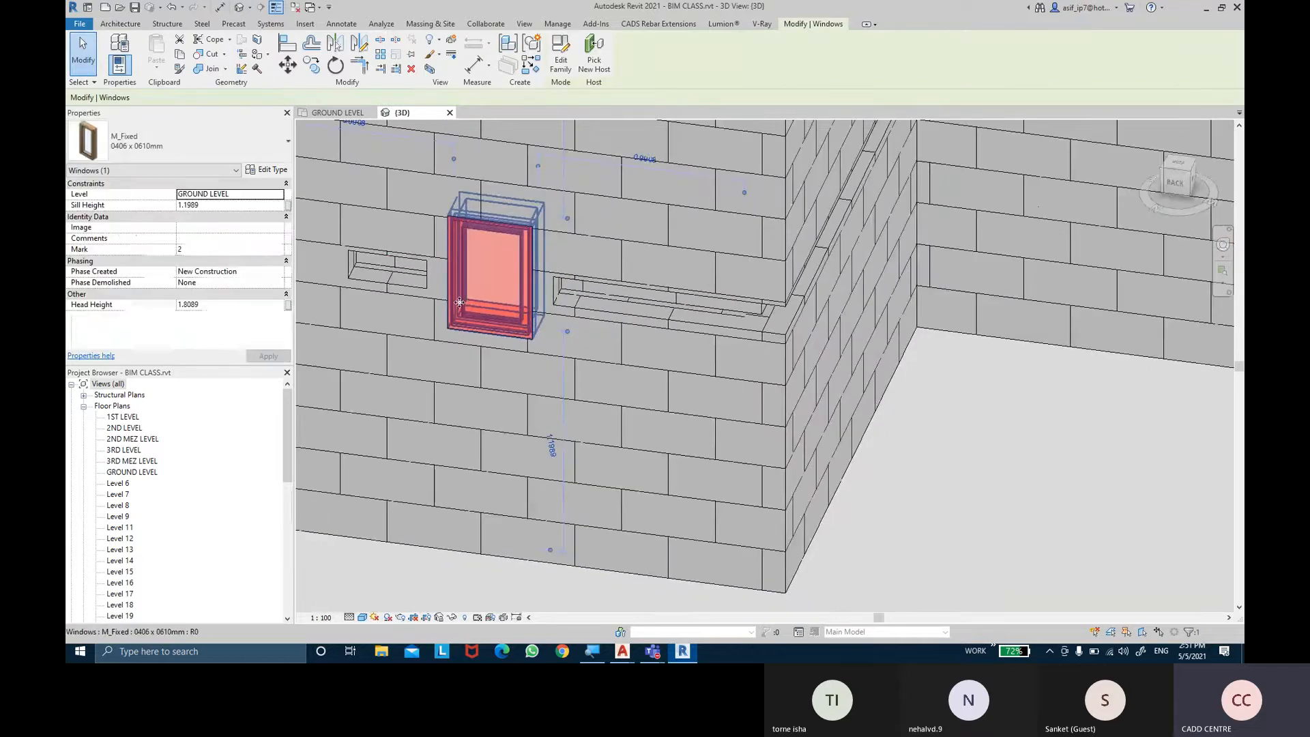
drag(445, 298, 422, 294)
key(ctrl)
key(ctrl)
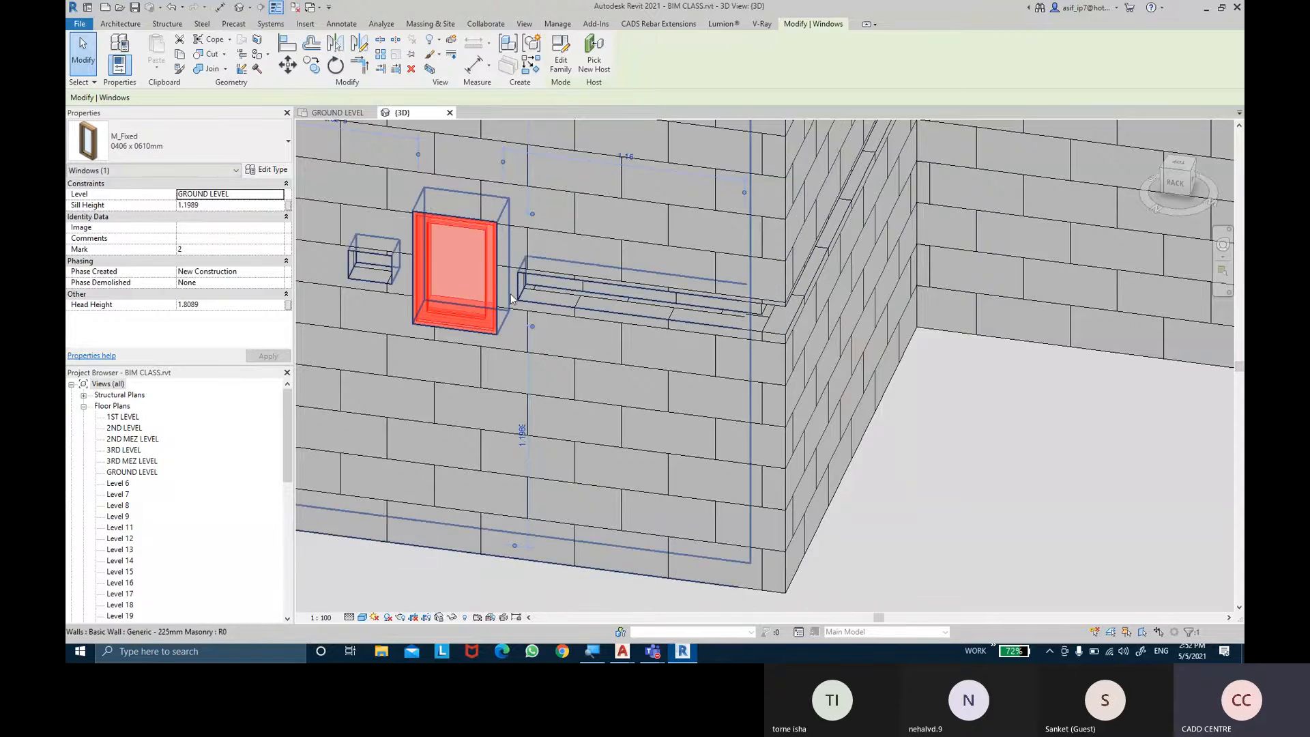
Slide the window along the wall toward the outer corner, to about 0.74 m from it, and deselect it
drag(512, 292, 599, 300)
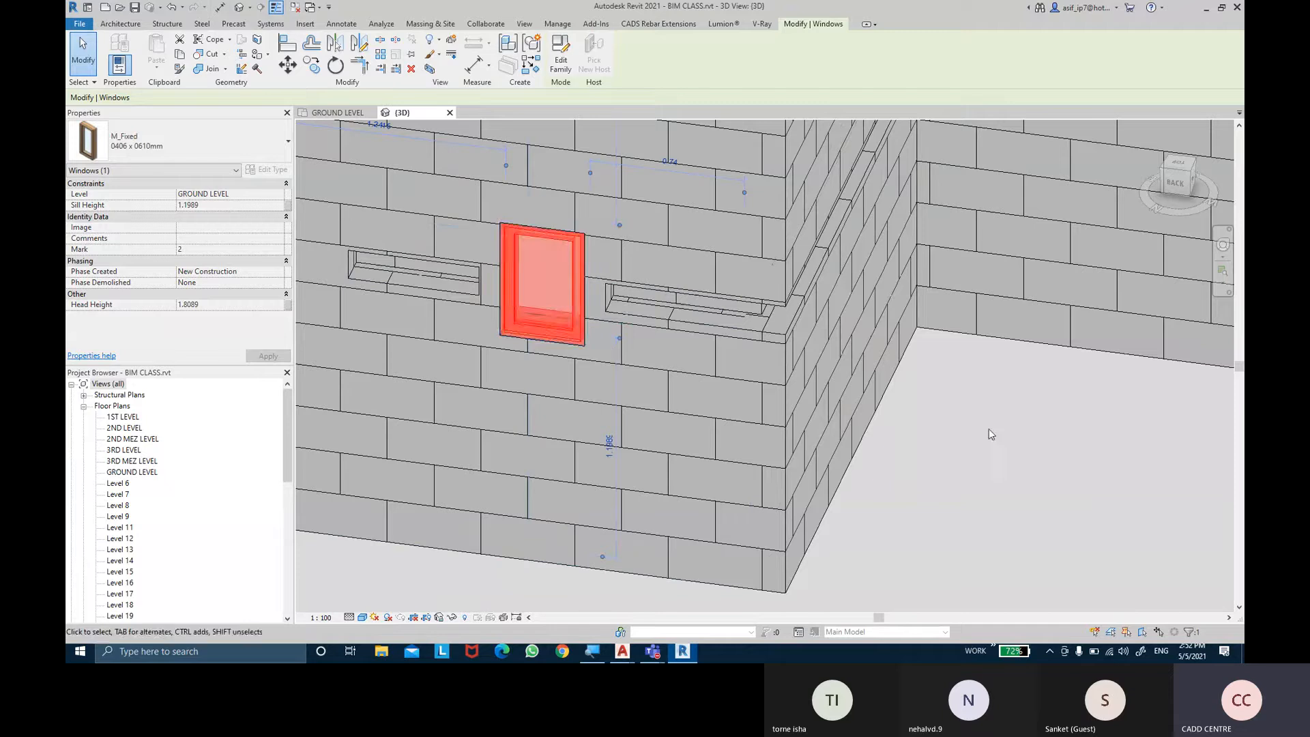
key(Escape)
shift+middle_drag(1017, 427, 912, 391)
scroll(612, 348, up, 5)
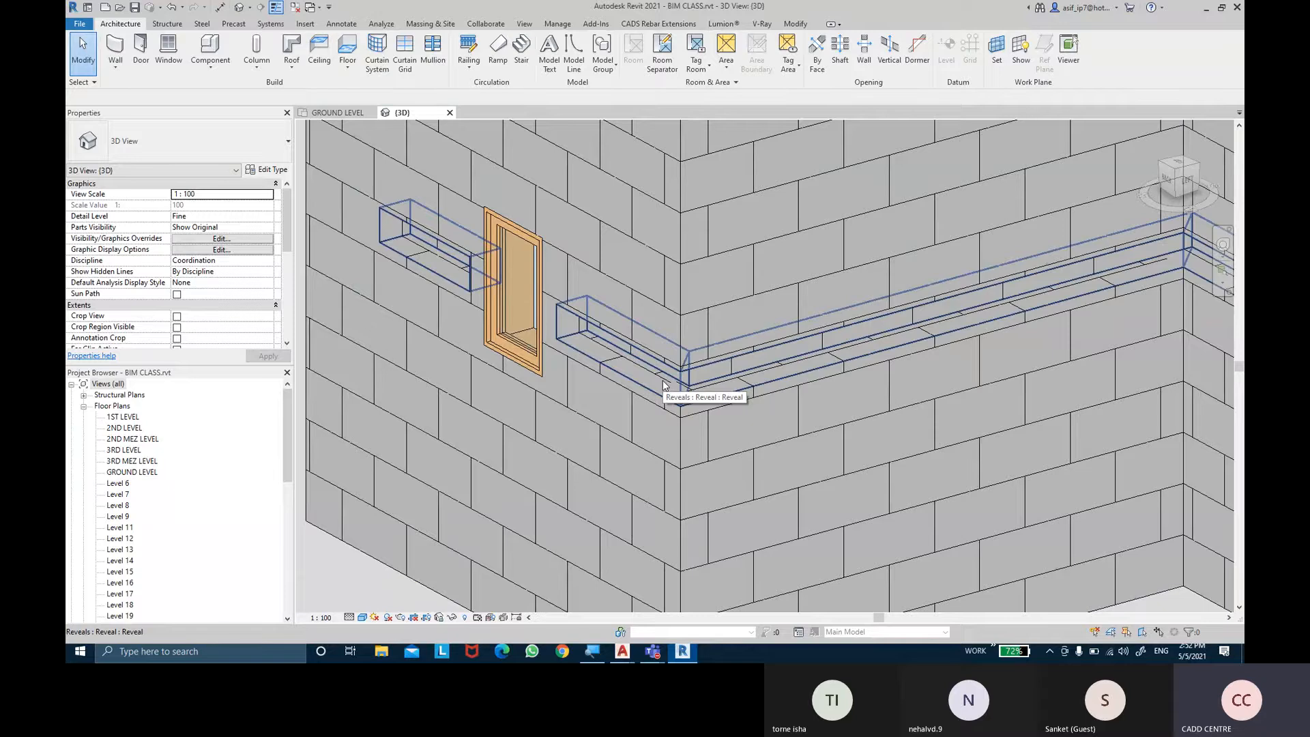
Place the arched opening door ARH OPEING 1000 X 2000 across the reveal, in the wall between the outer and inner corners
scroll(662, 379, down, 3)
scroll(763, 487, up, 2)
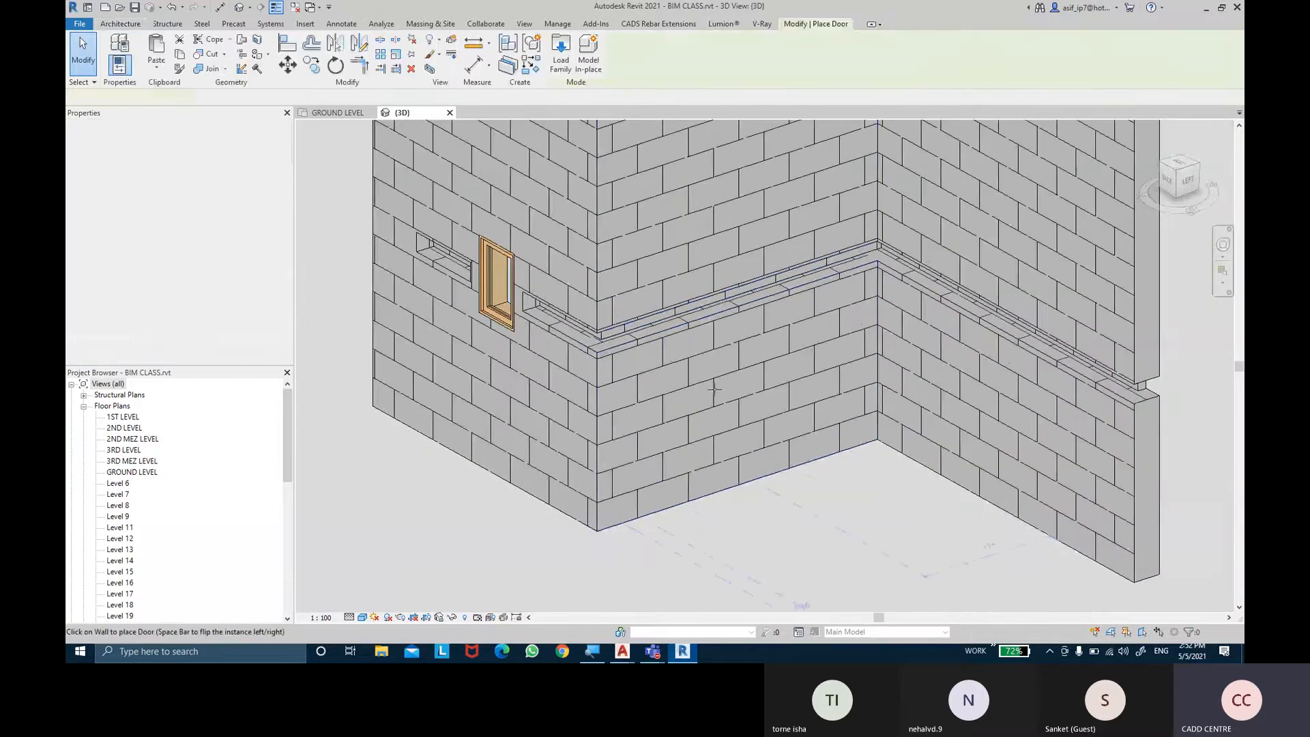
click(727, 348)
scroll(687, 333, up, 3)
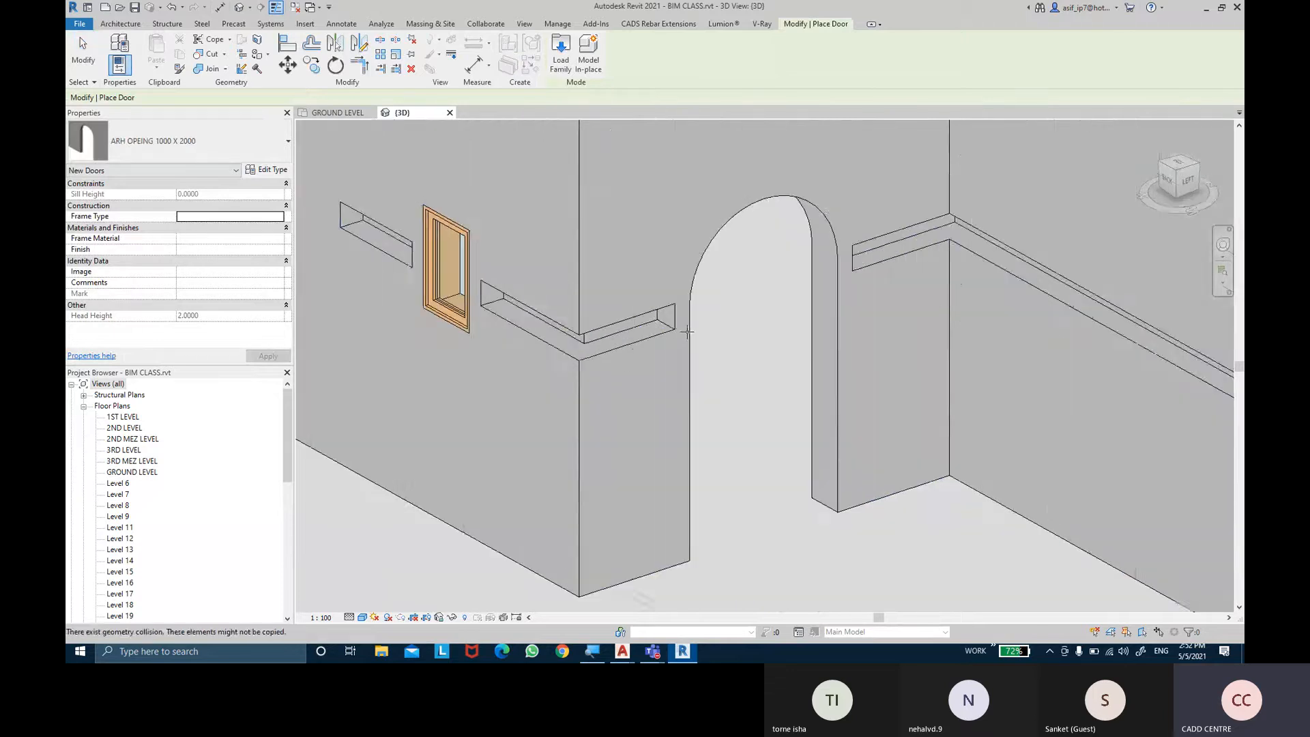
key(Escape)
key(Escape)
click(769, 359)
shift+middle_drag(768, 359, 813, 330)
click(745, 354)
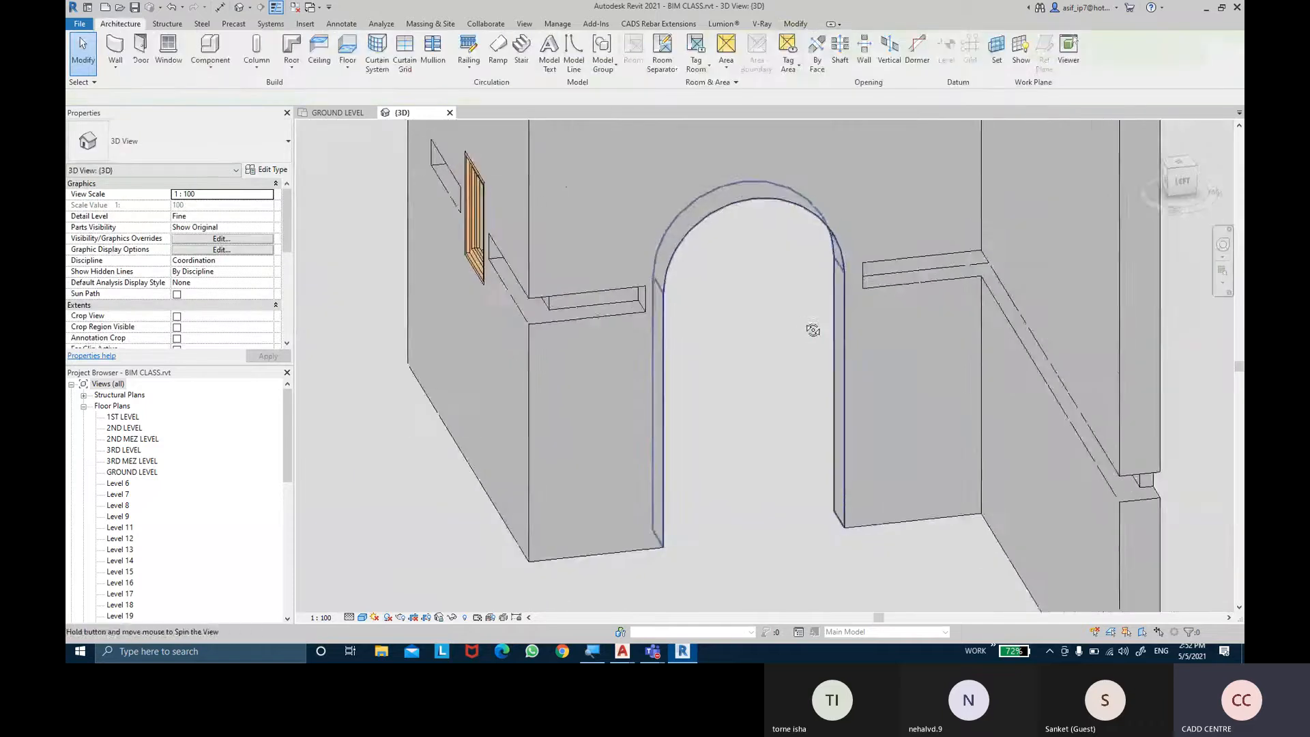
Set the Default Setback of the Reveal type to 0.0000 and deselect the reveal
click(921, 267)
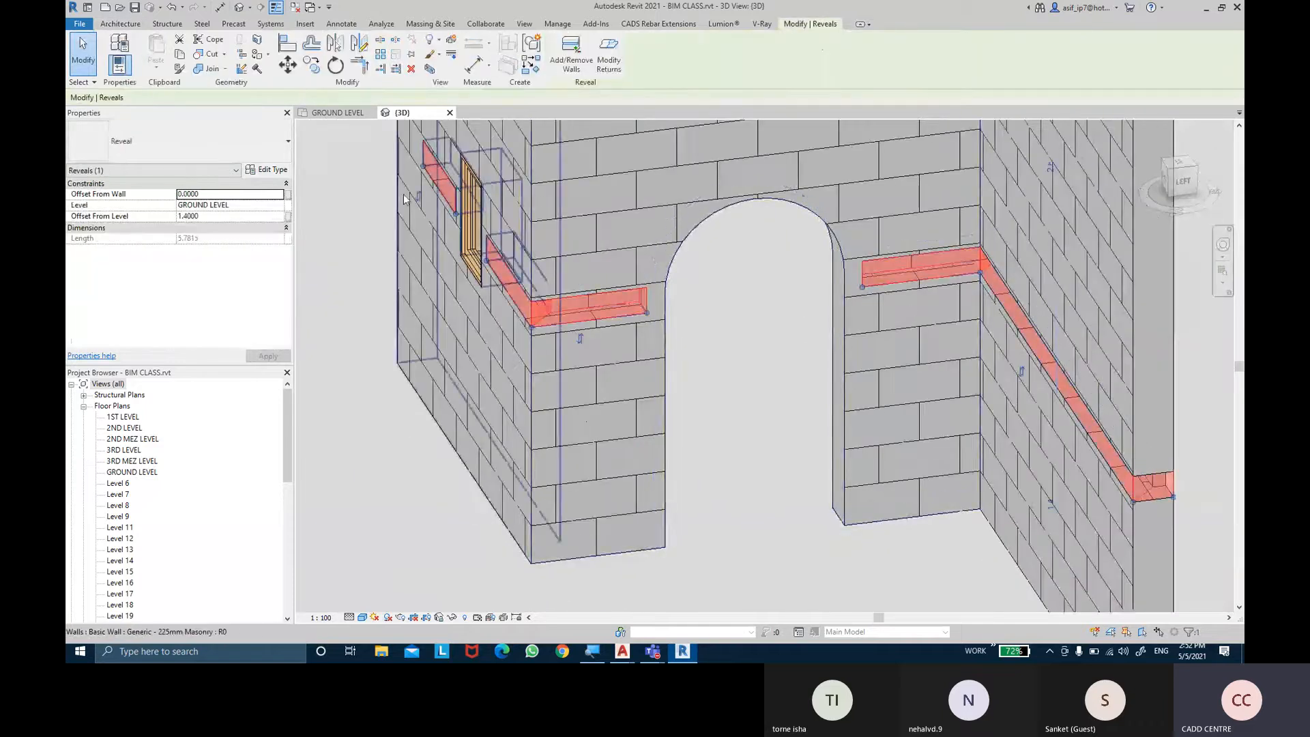
click(268, 169)
double_click(843, 204)
text(0.0000)
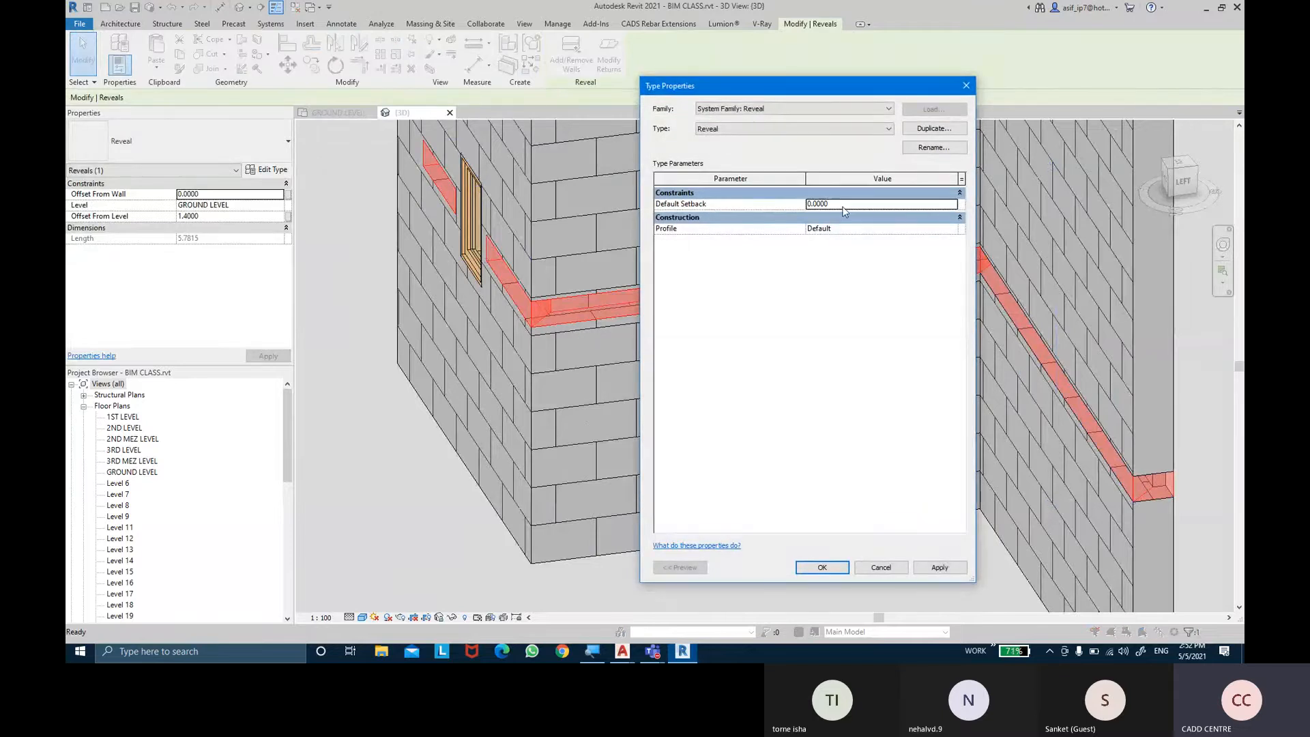
click(940, 567)
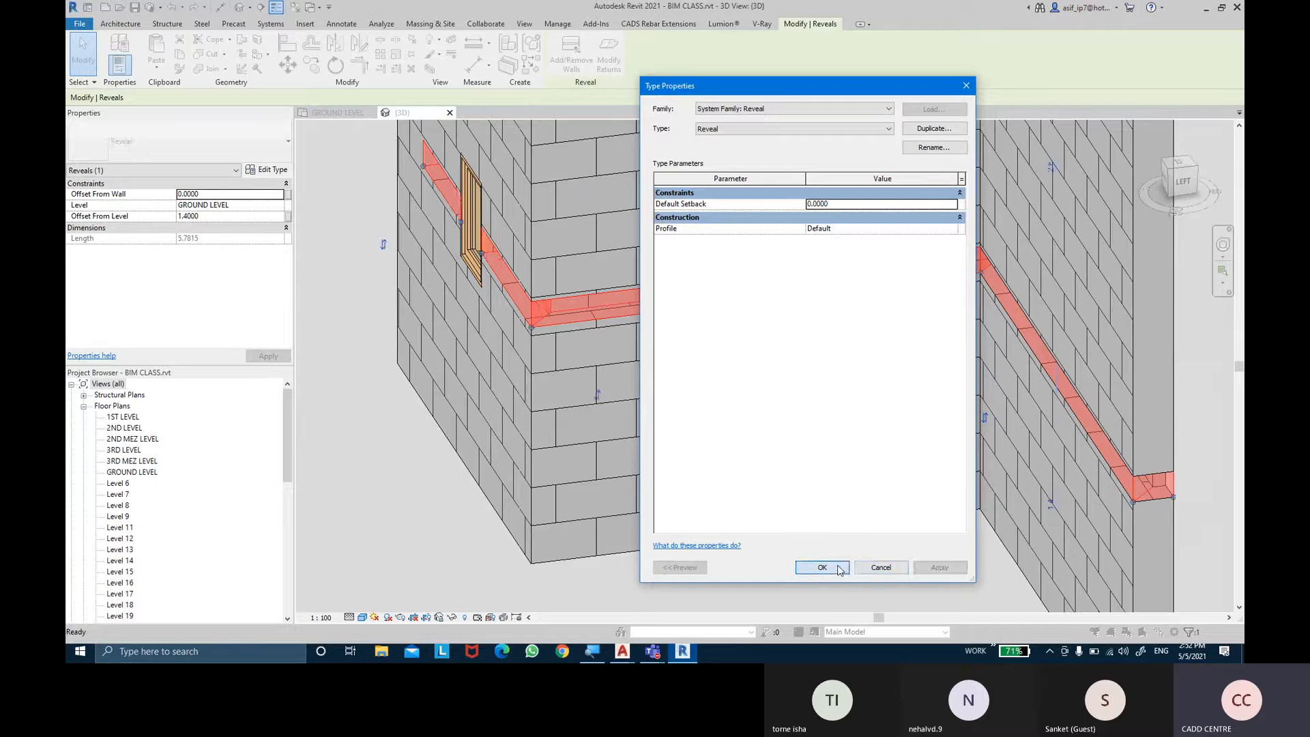
click(822, 567)
click(837, 519)
shift+middle_drag(836, 518, 346, 282)
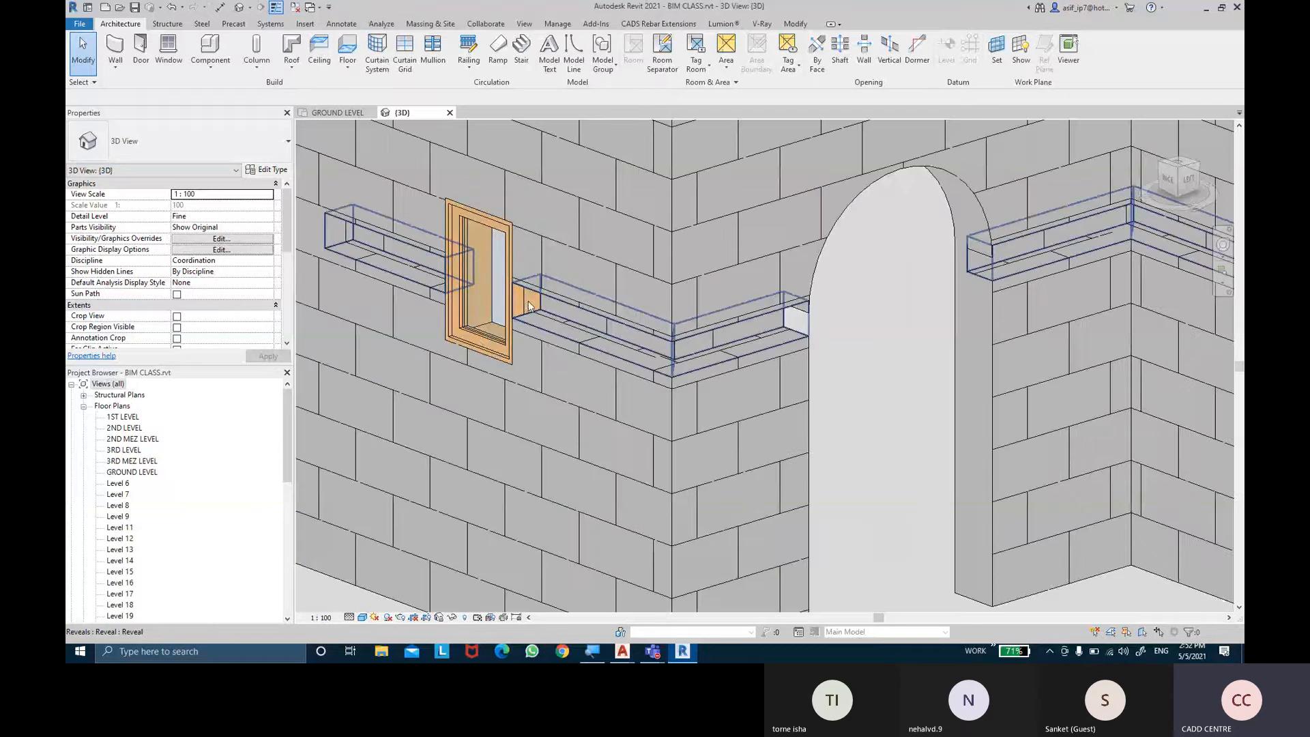
Set the Default Setback of the Reveal type to 50 mm and deselect the reveal
click(668, 365)
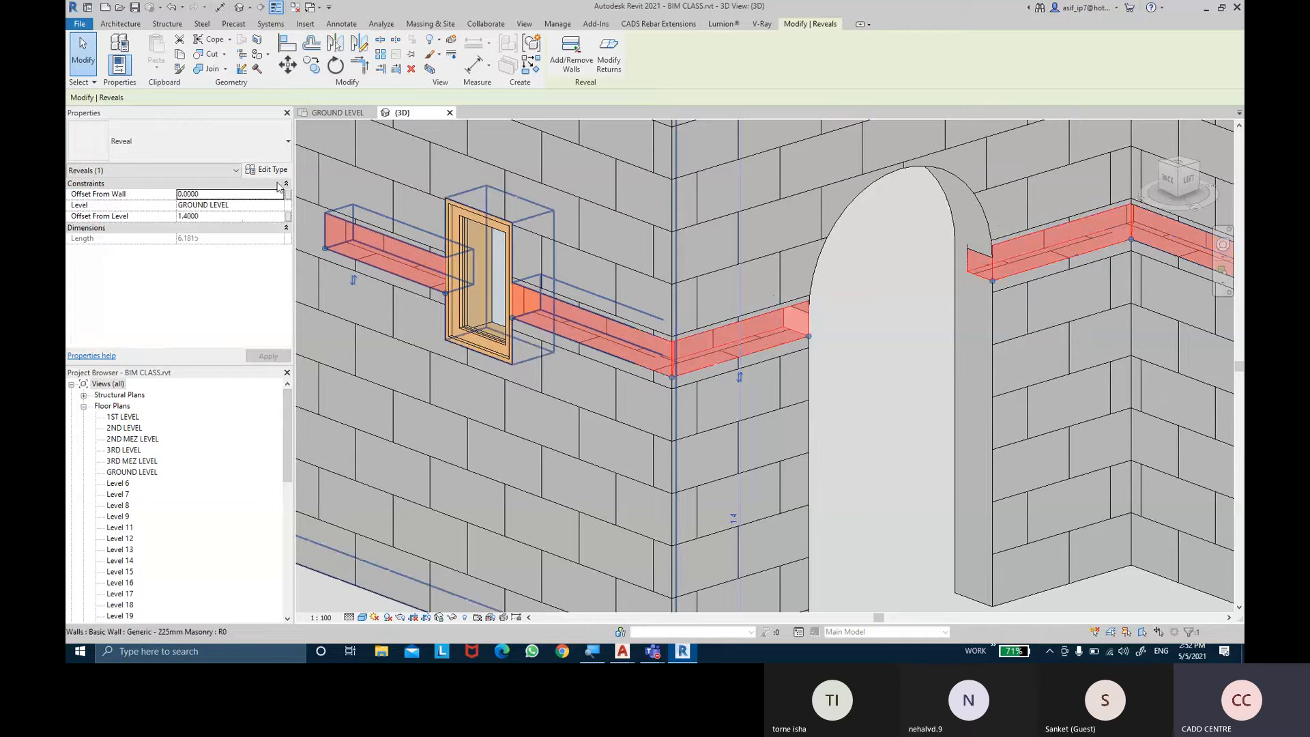
click(268, 169)
click(845, 204)
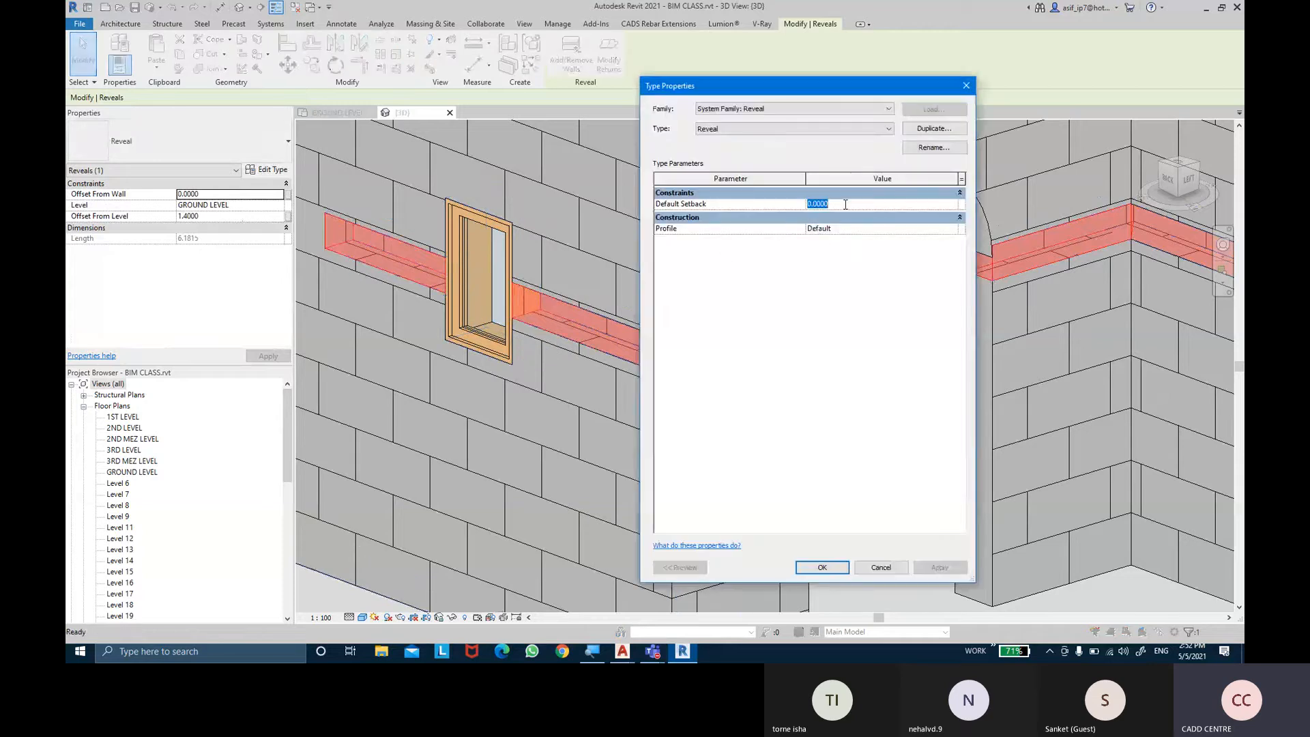
text(50MM)
key(Return)
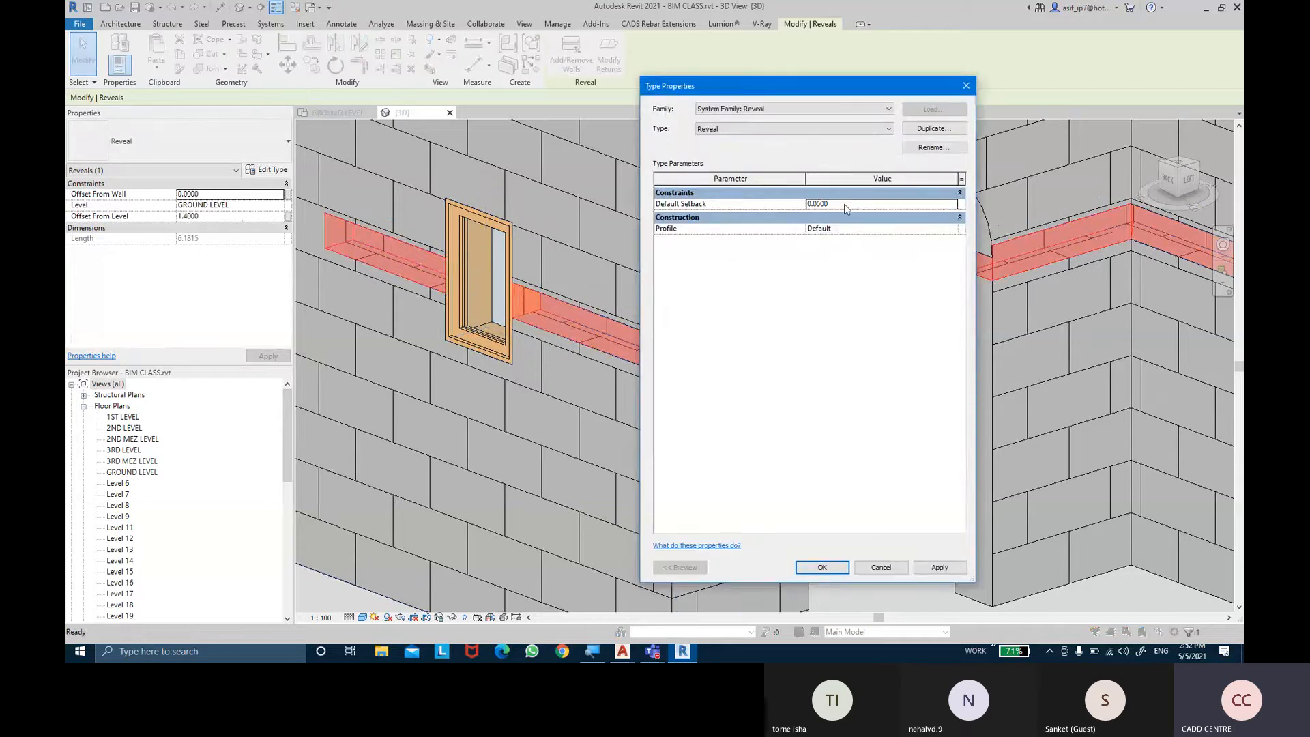
click(919, 569)
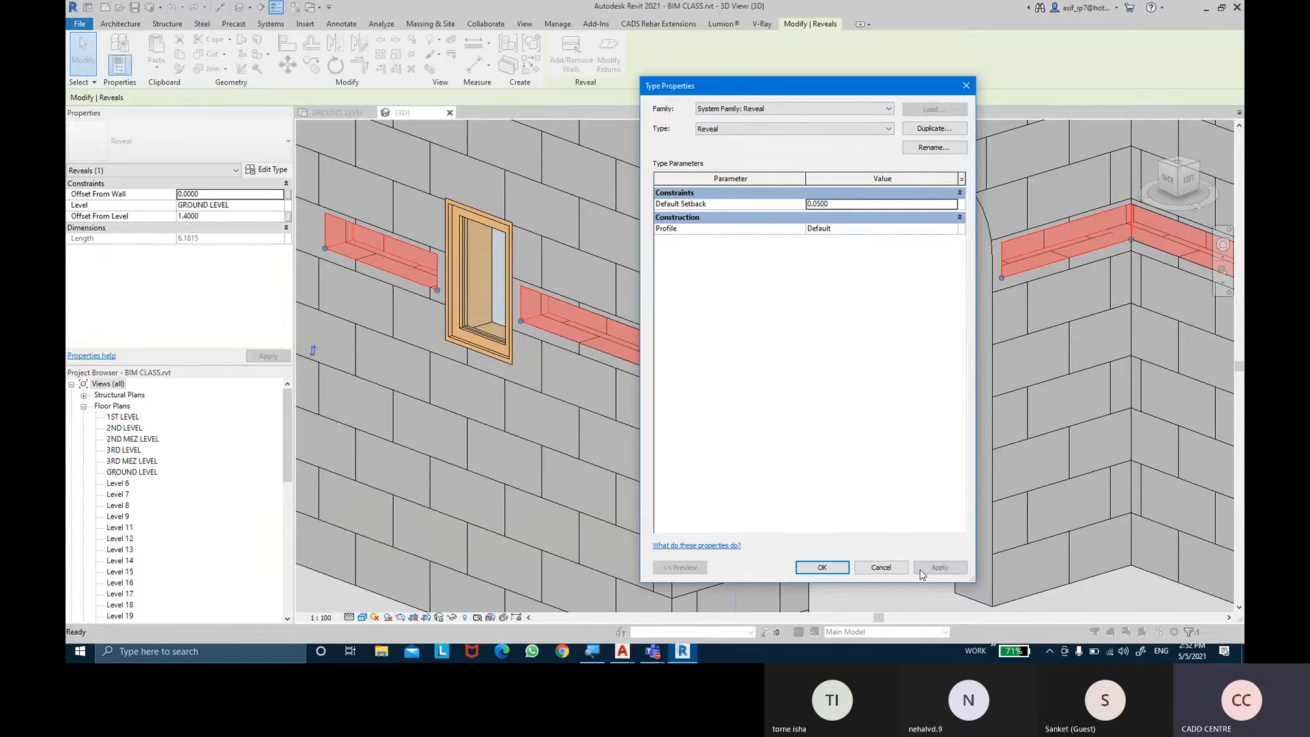
click(822, 566)
click(876, 534)
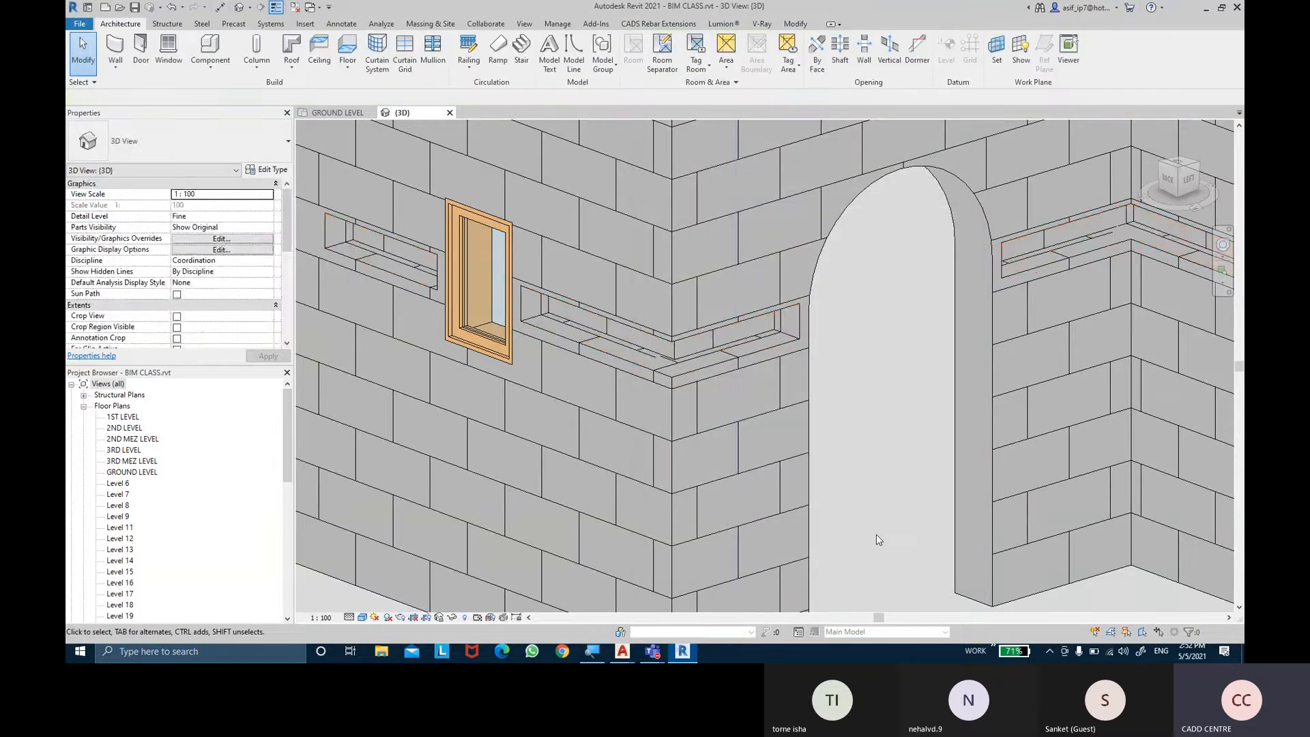
shift+middle_drag(796, 404, 743, 491)
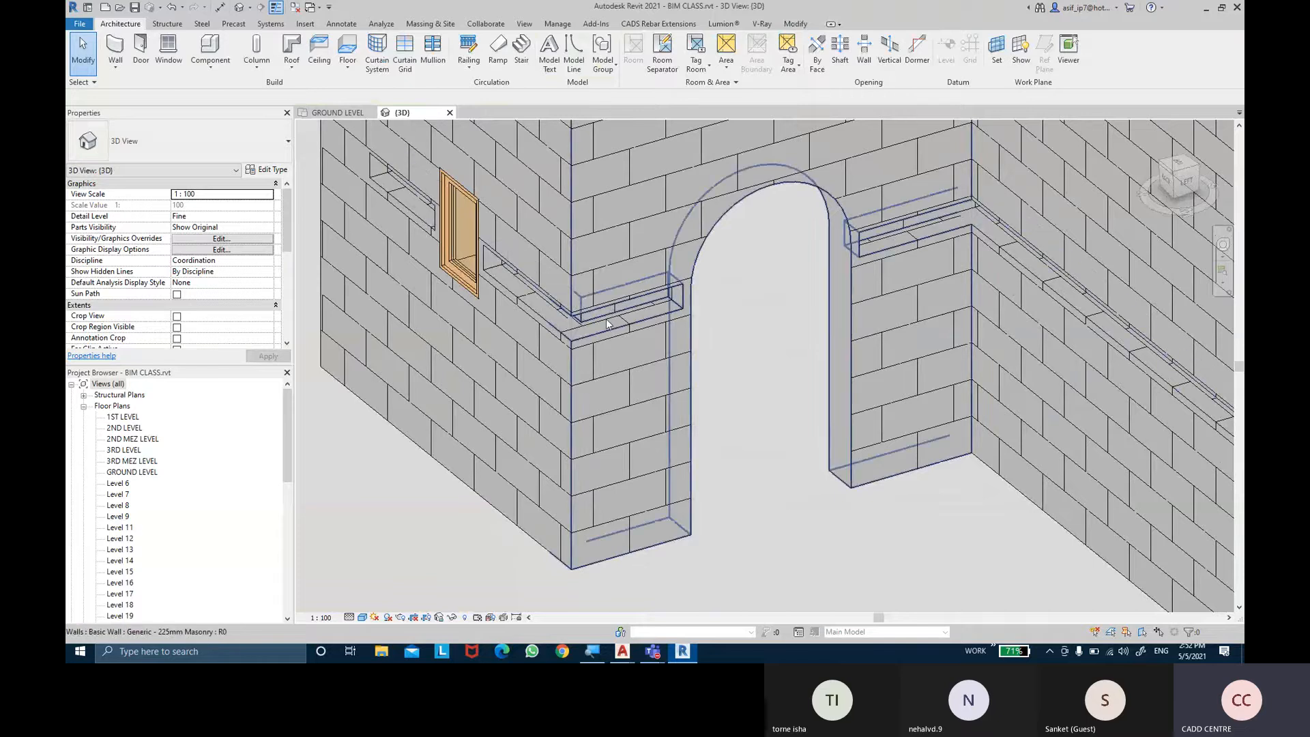
Change the Reveal type's Profile to M_C Shapes-Profile : C250X30 and deselect the reveal
click(567, 326)
click(267, 170)
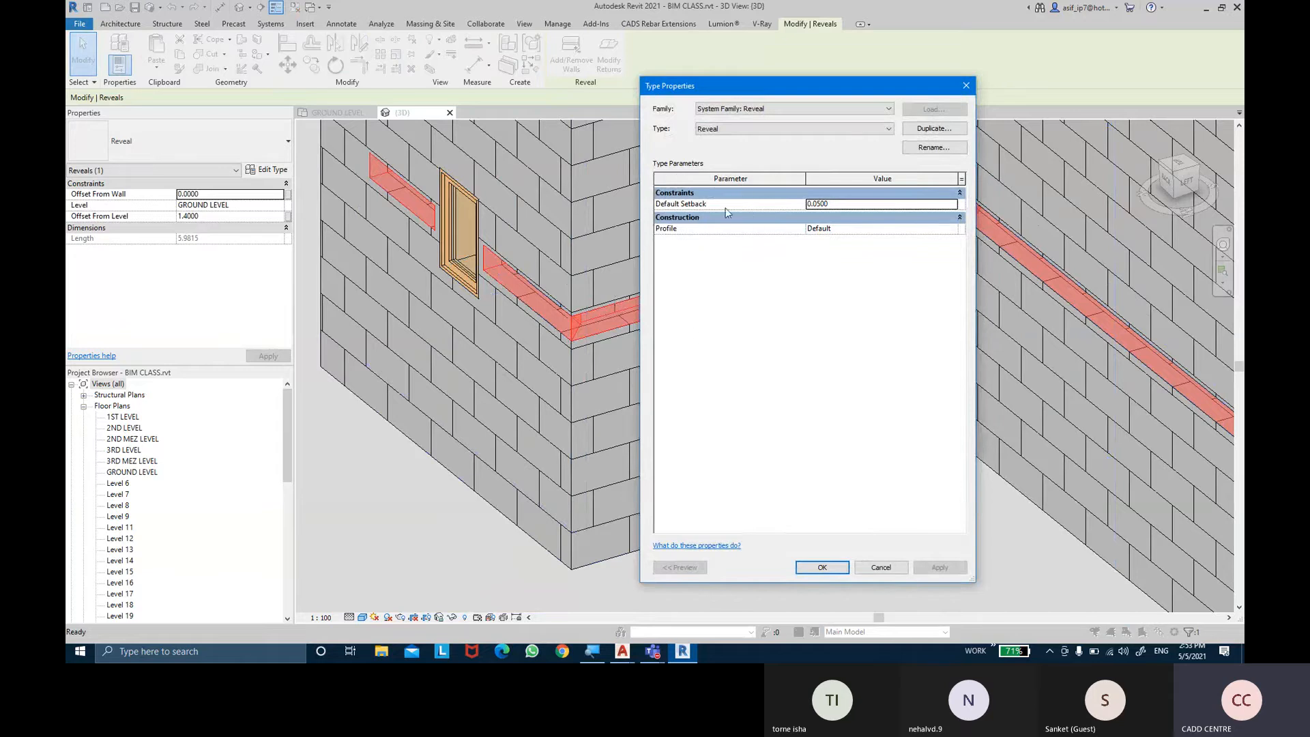
click(832, 238)
click(955, 230)
click(953, 229)
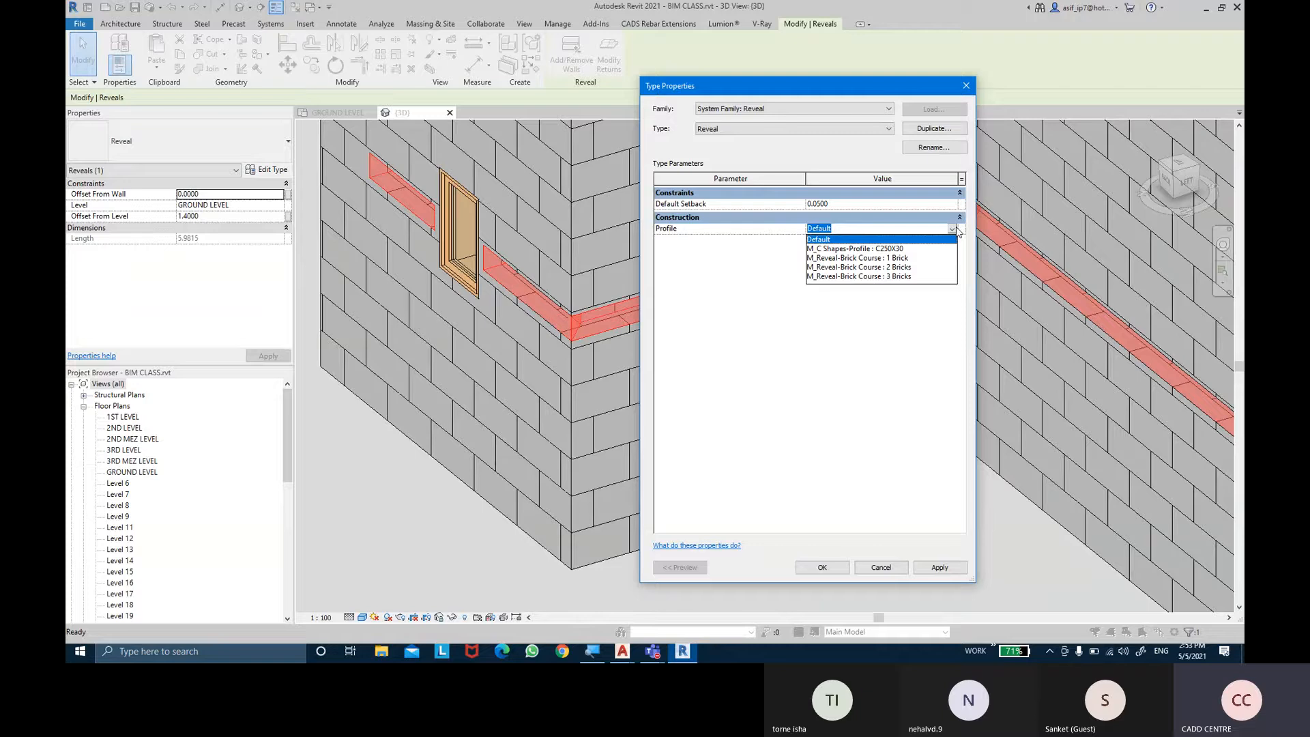
click(854, 249)
click(941, 568)
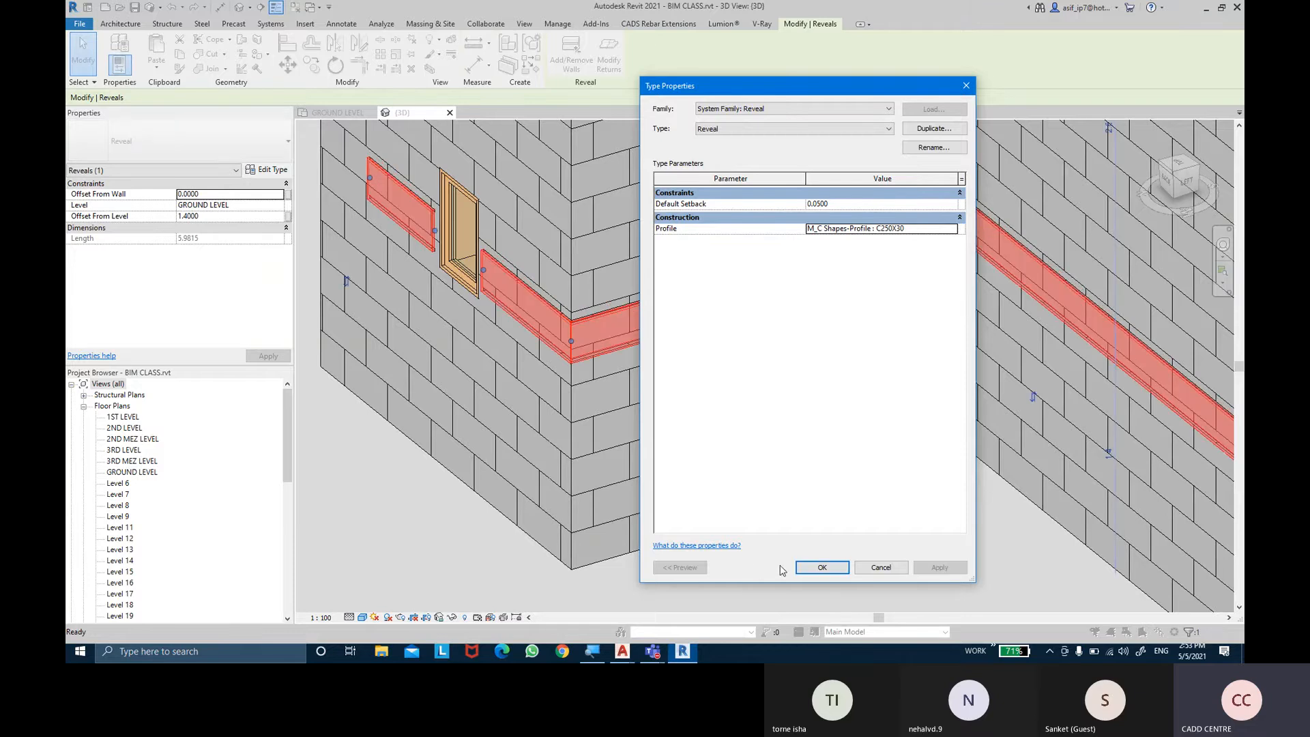
click(806, 565)
key(Escape)
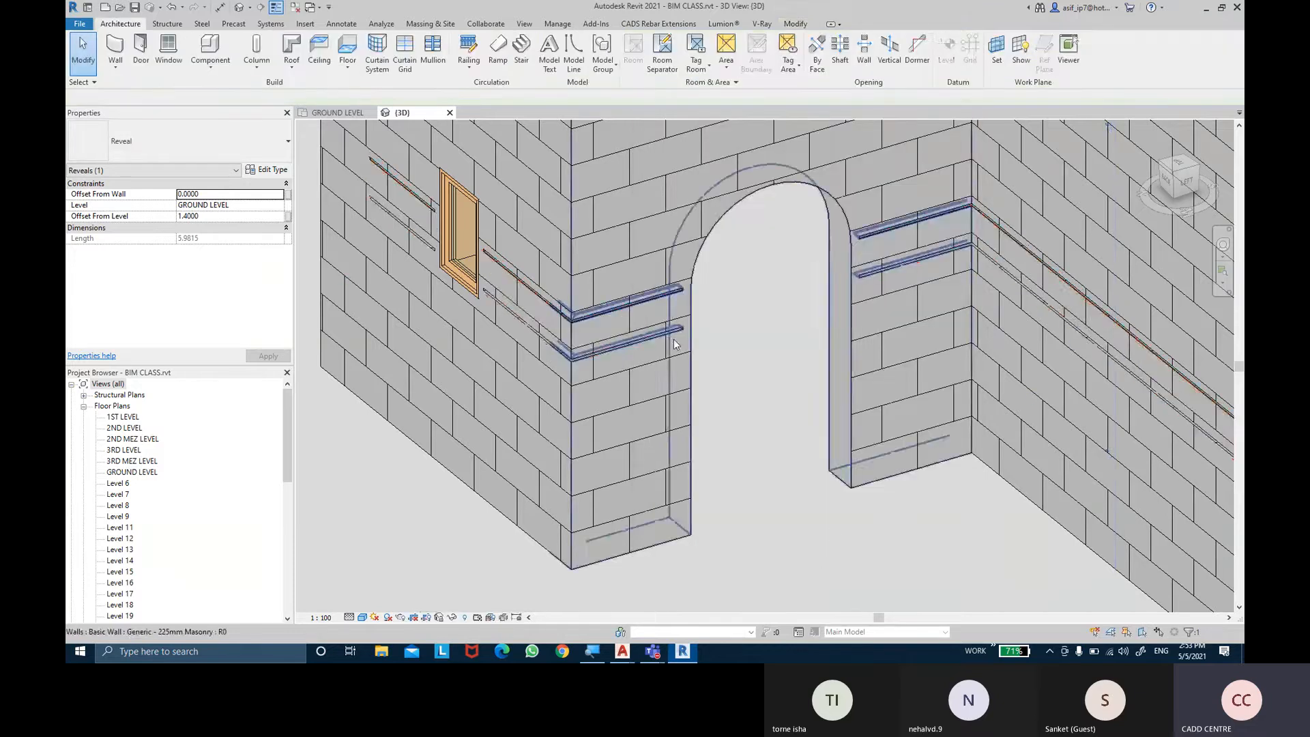
Examine the C-shaped reveal cut up close around the window and the arched opening
scroll(742, 398, up, 4)
click(688, 323)
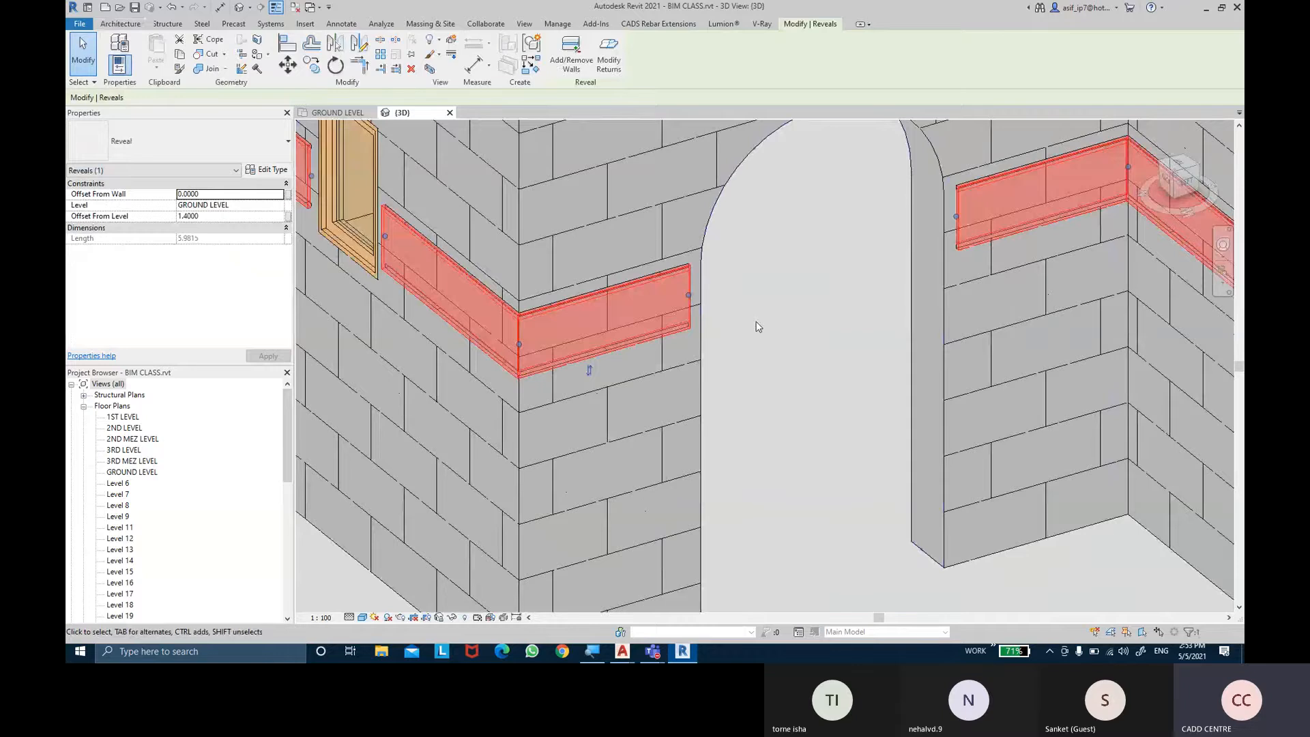
shift+middle_drag(635, 350, 831, 250)
scroll(943, 548, up, 5)
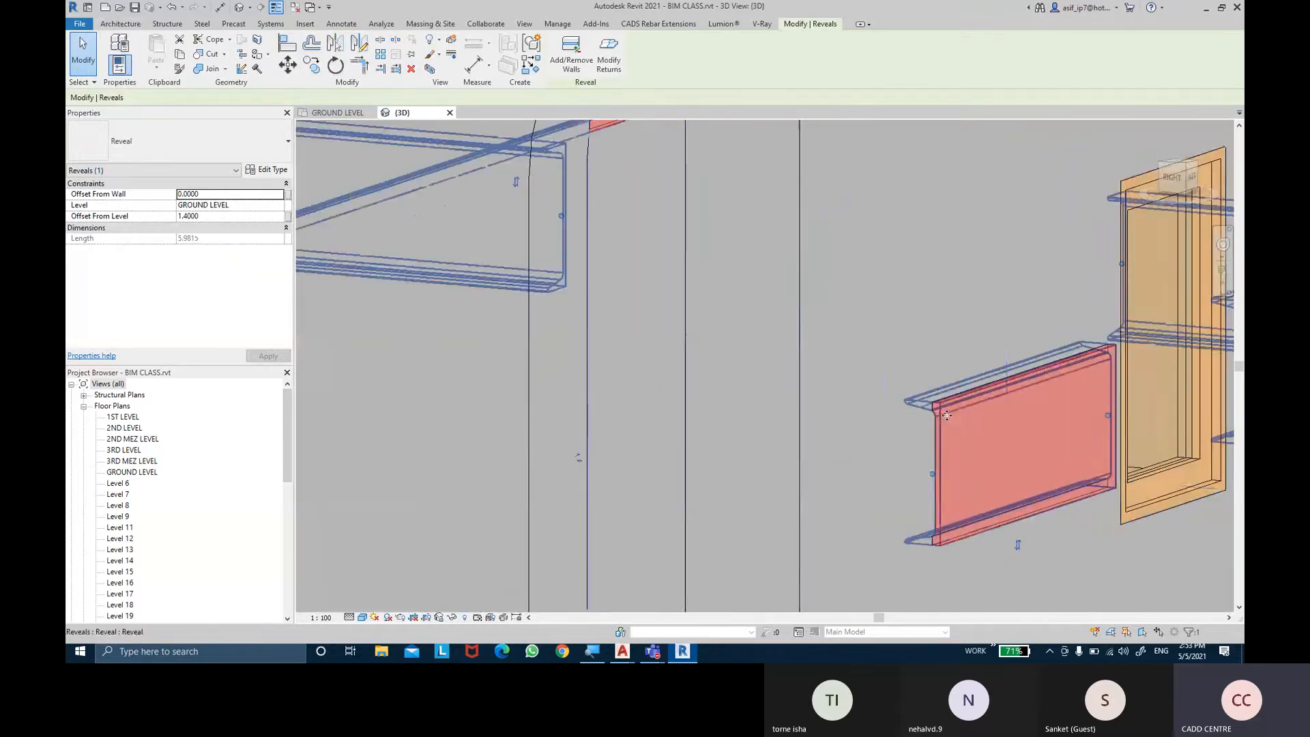
scroll(921, 542, down, 5)
mouse_move(982, 443)
shift+middle_down()
mouse_move(701, 481)
mouse_move(637, 525)
mouse_move(731, 472)
shift+middle_up()
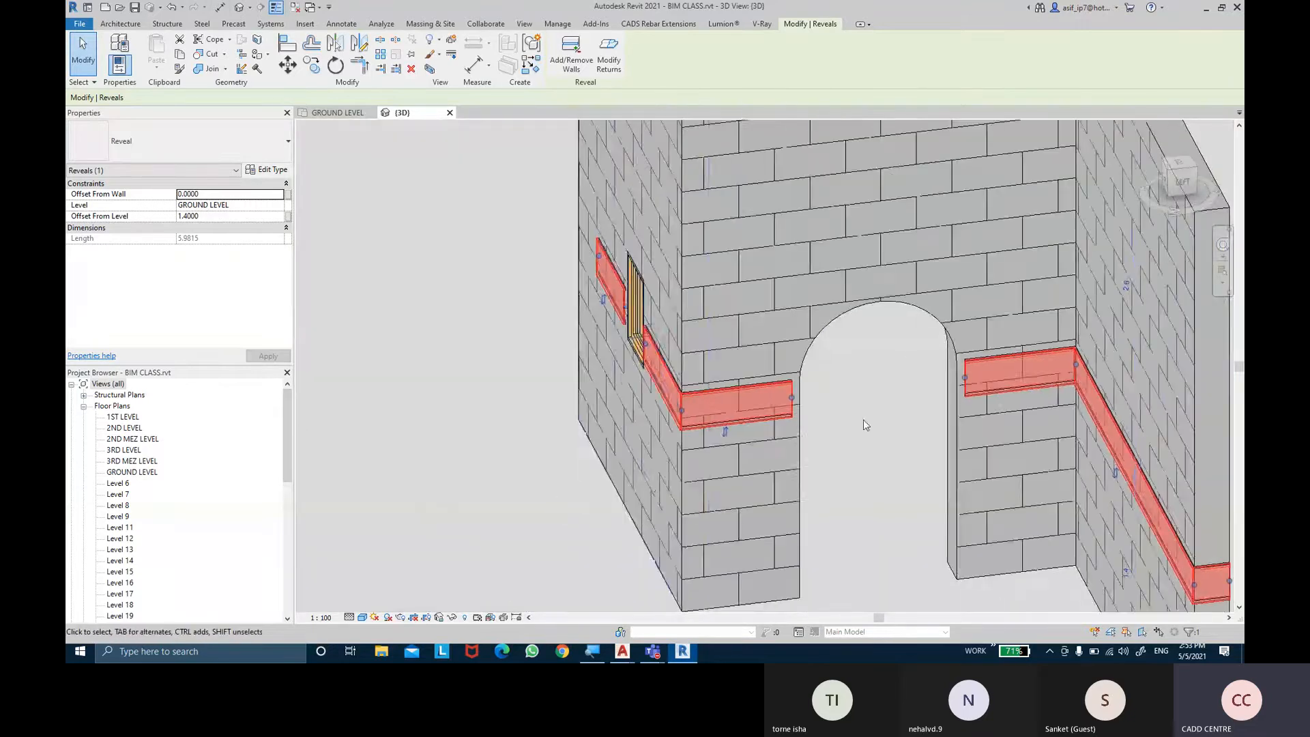
click(884, 415)
scroll(851, 430, up, 4)
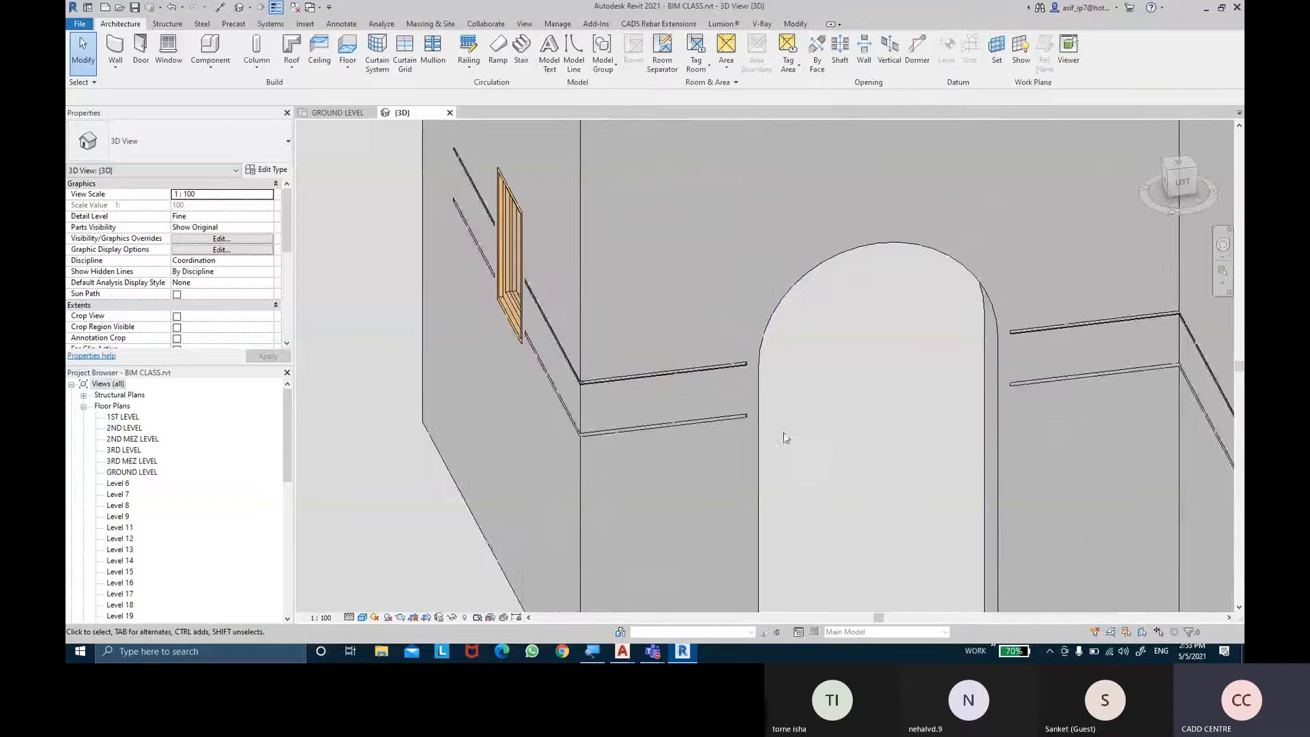
Apply the M_Reveal-Brick Course : 1 Brick profile to the Reveal type
click(745, 418)
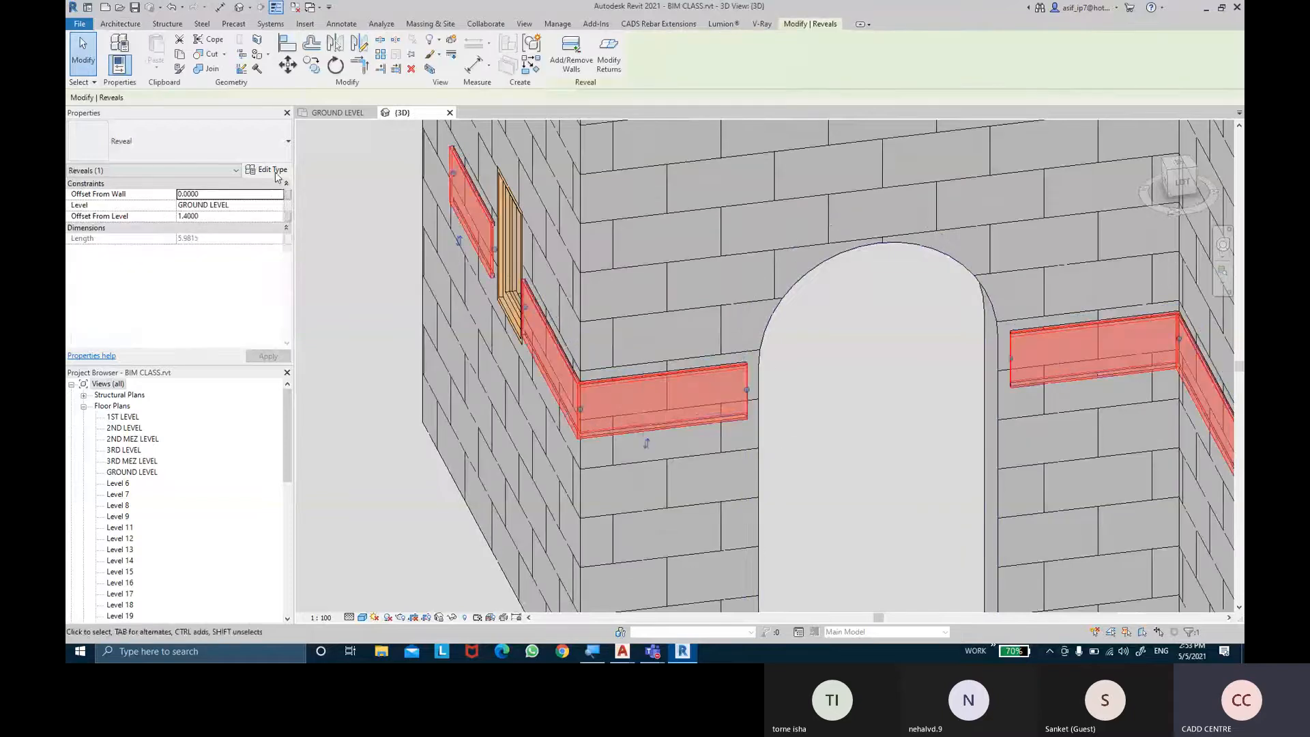
click(272, 170)
click(952, 231)
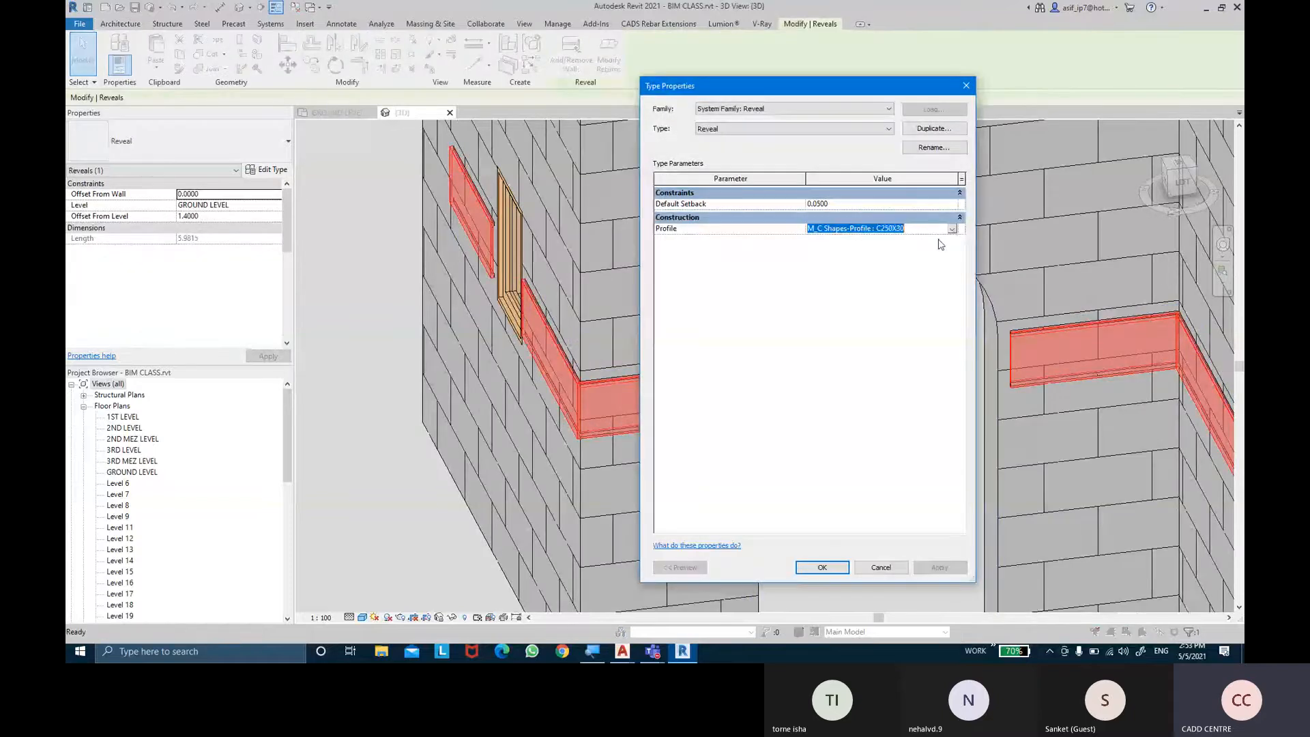
click(953, 230)
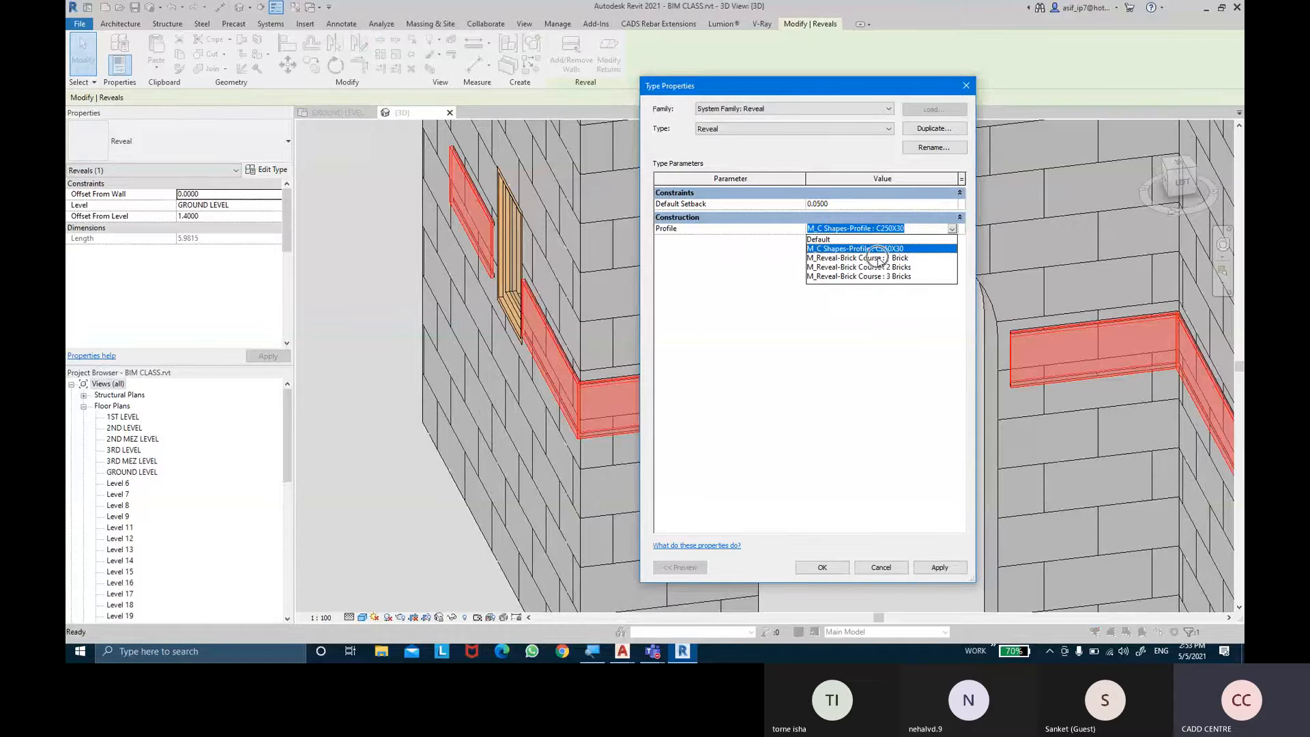
click(894, 259)
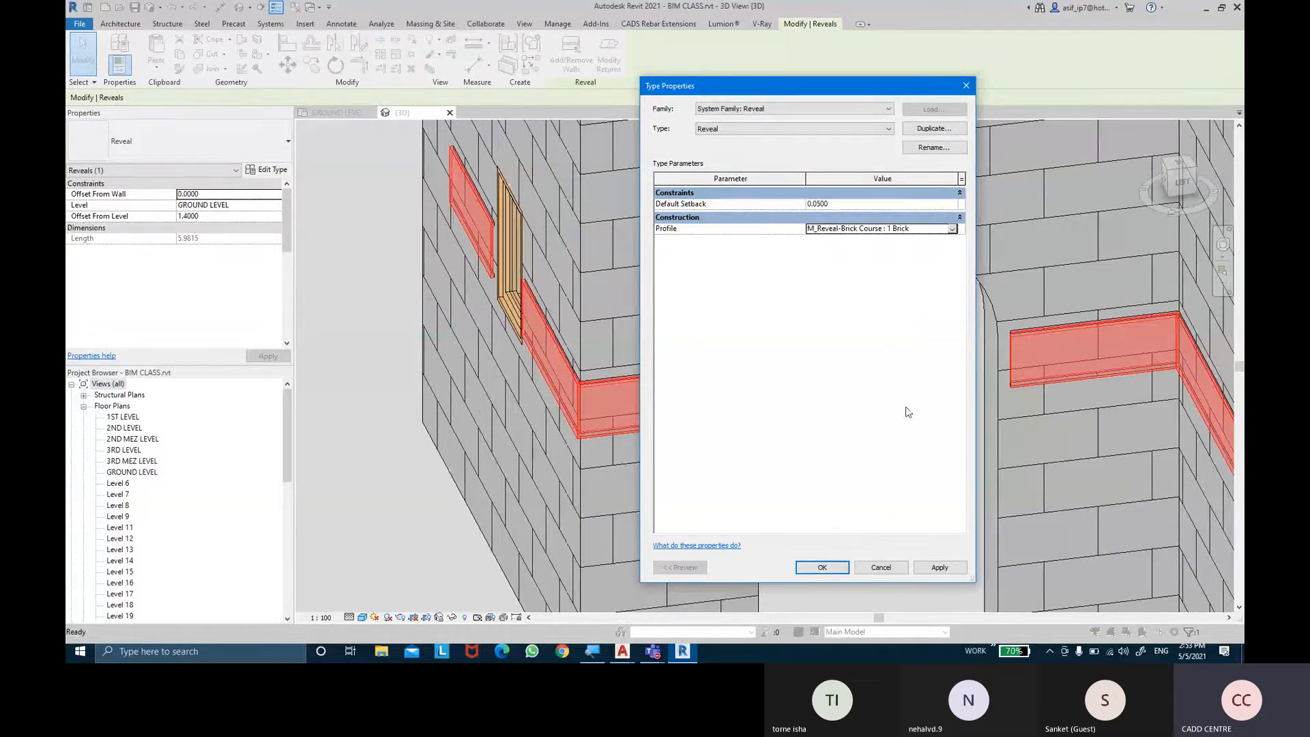
click(939, 567)
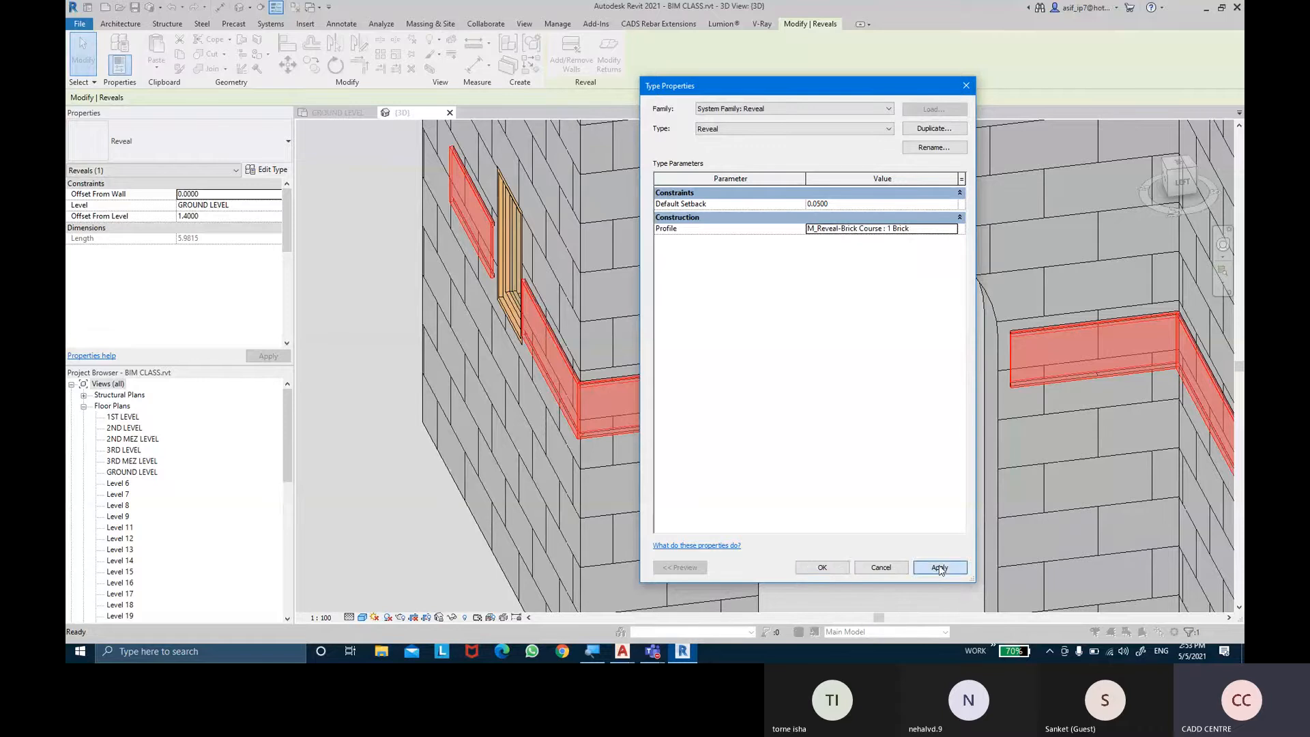
Set the Reveal type's Profile to M_Reveal-Brick Course : 3 Bricks and deselect the reveal
click(954, 228)
click(936, 273)
click(934, 567)
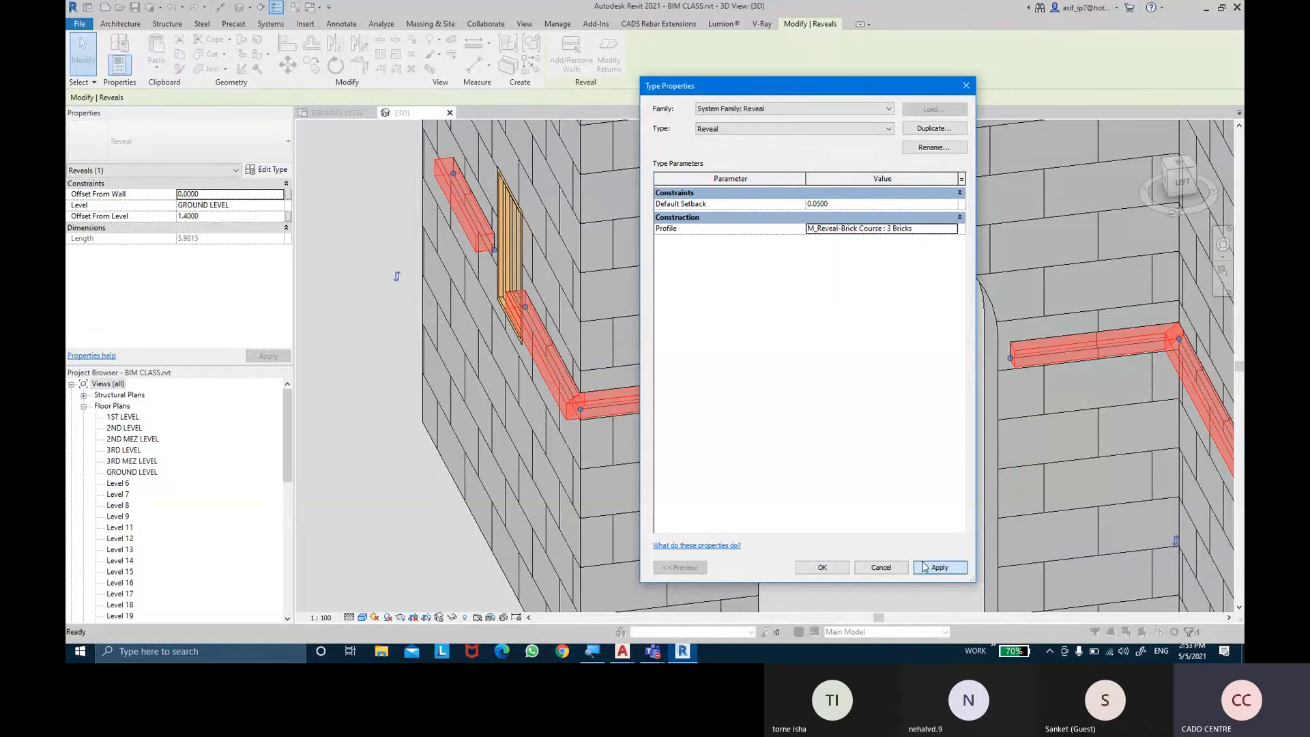
click(822, 566)
key(Escape)
scroll(839, 482, down, 2)
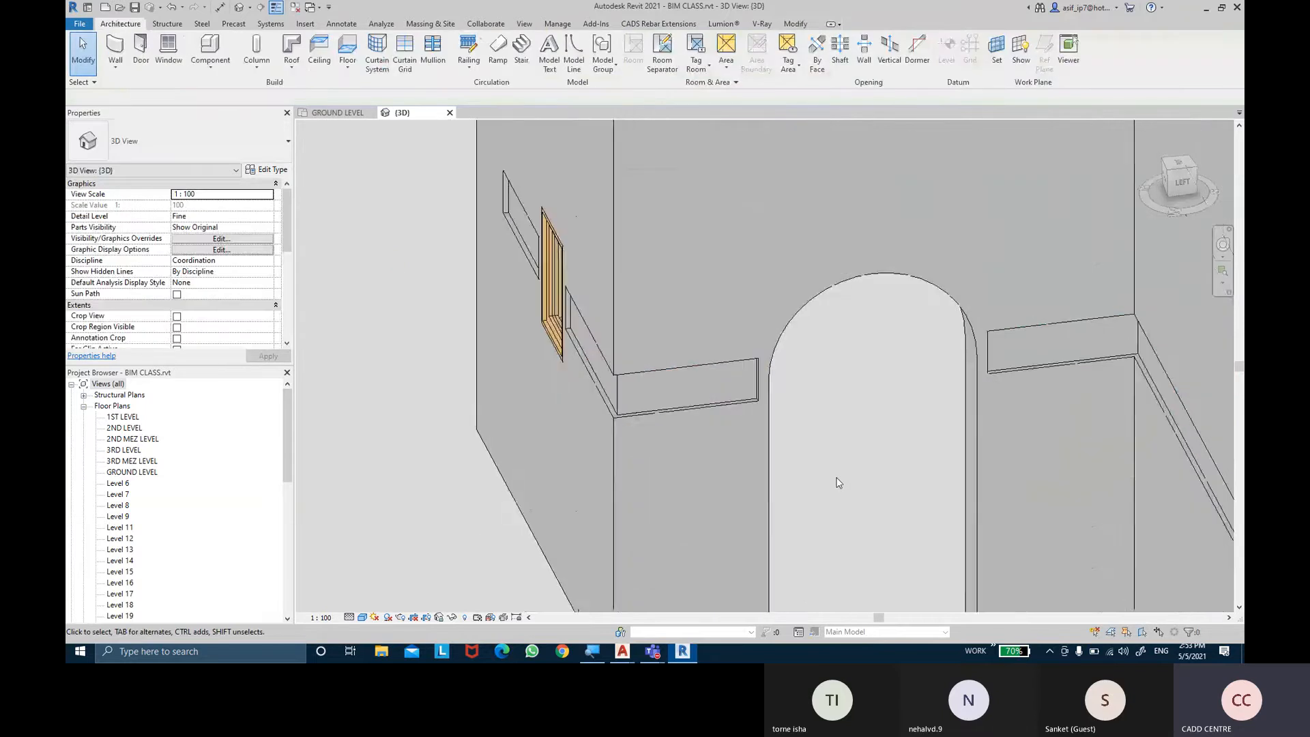
shift+middle_drag(816, 477, 788, 406)
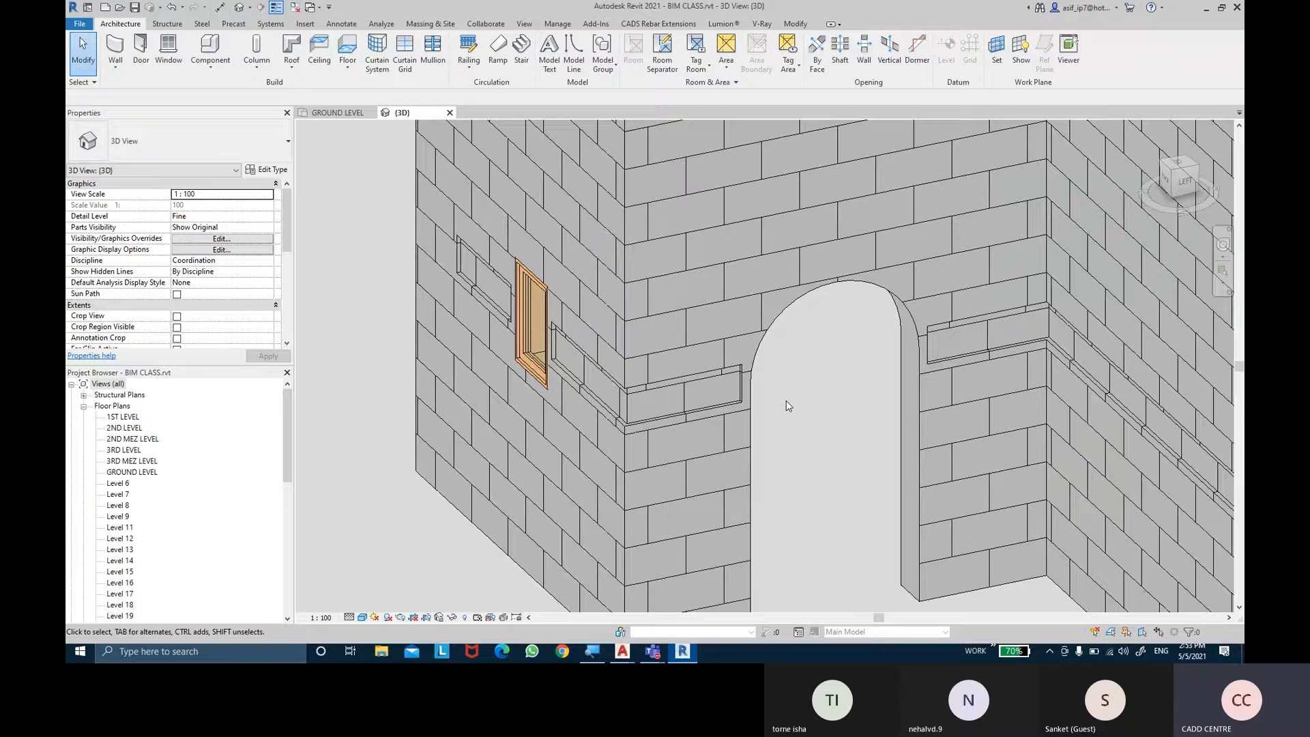
Start a new family from the English template Metric Profile-Reveal.rft
click(78, 25)
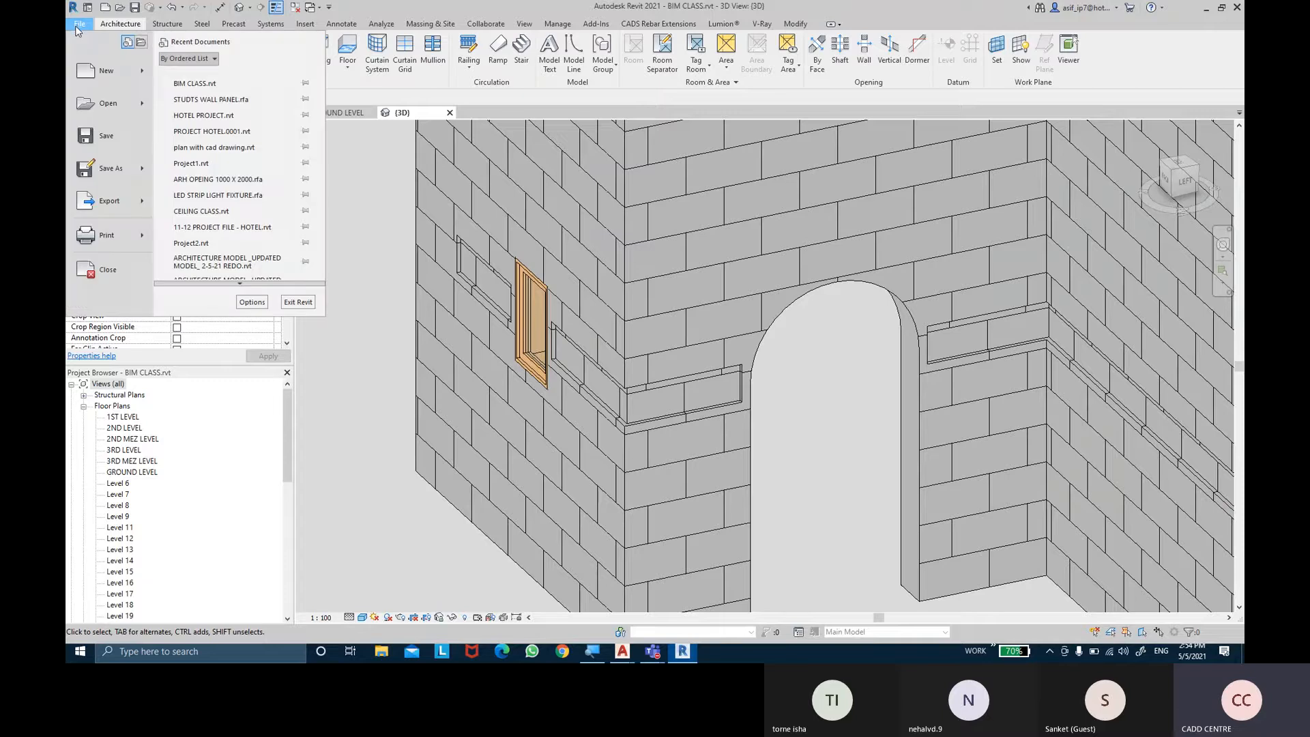
mouse_move(103, 71)
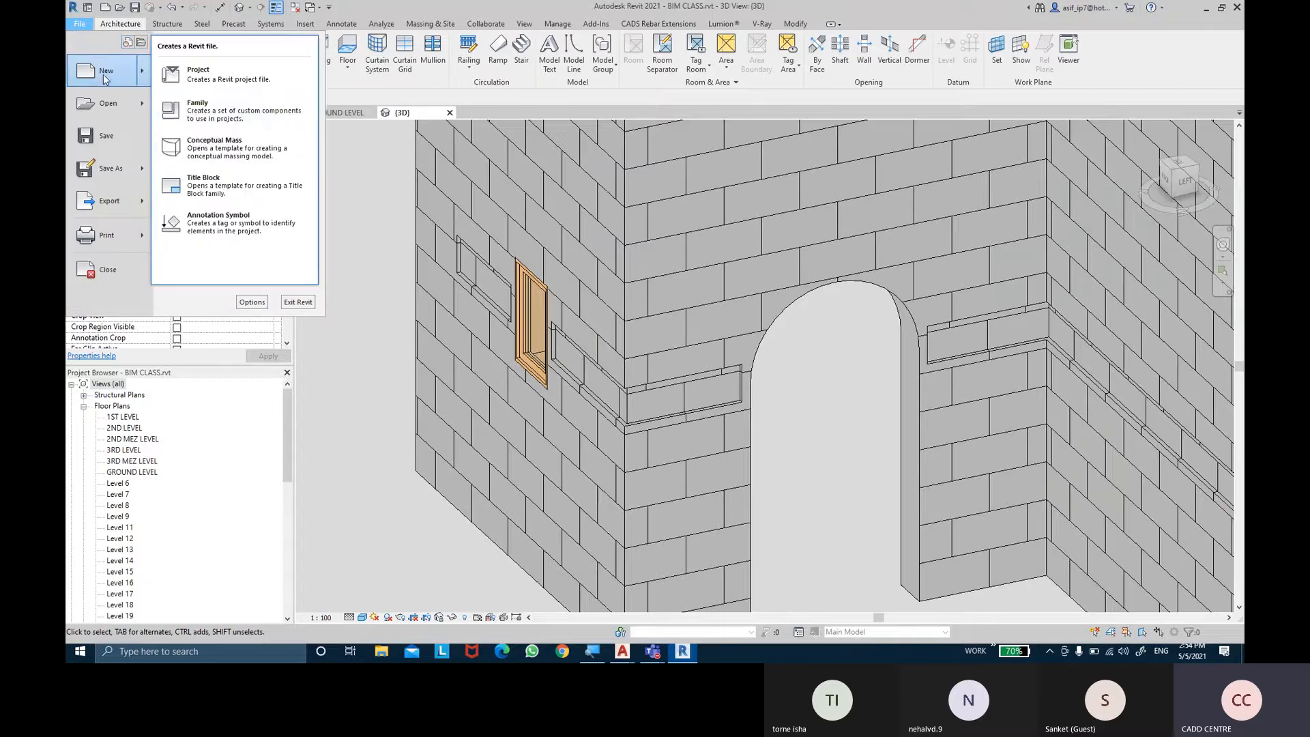
click(197, 111)
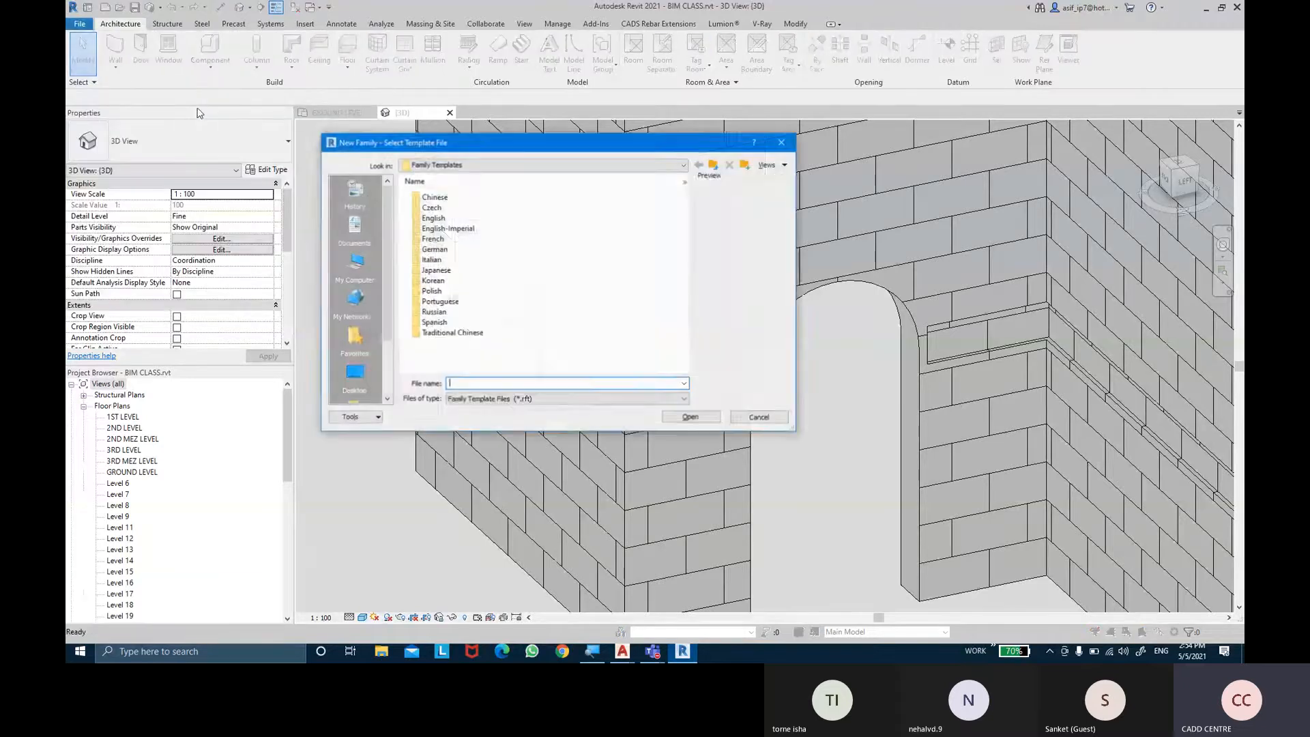
double_click(441, 218)
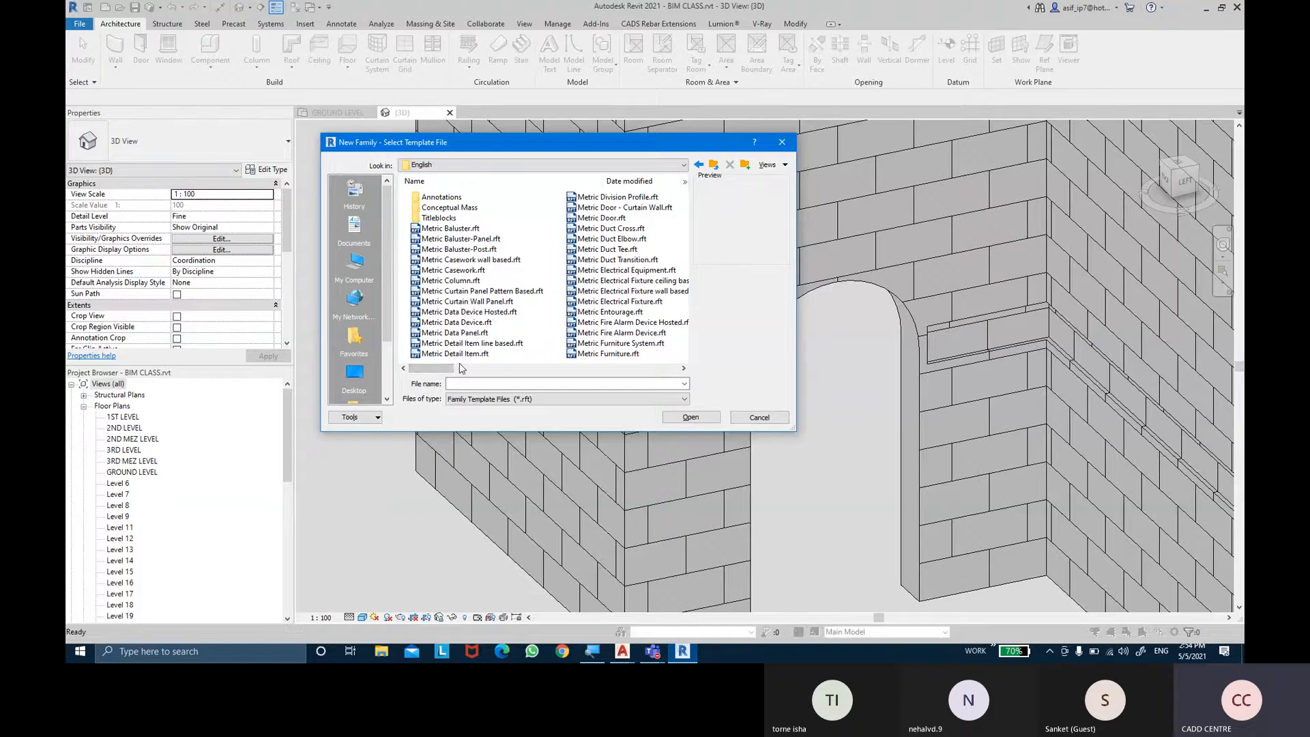
drag(447, 369, 519, 374)
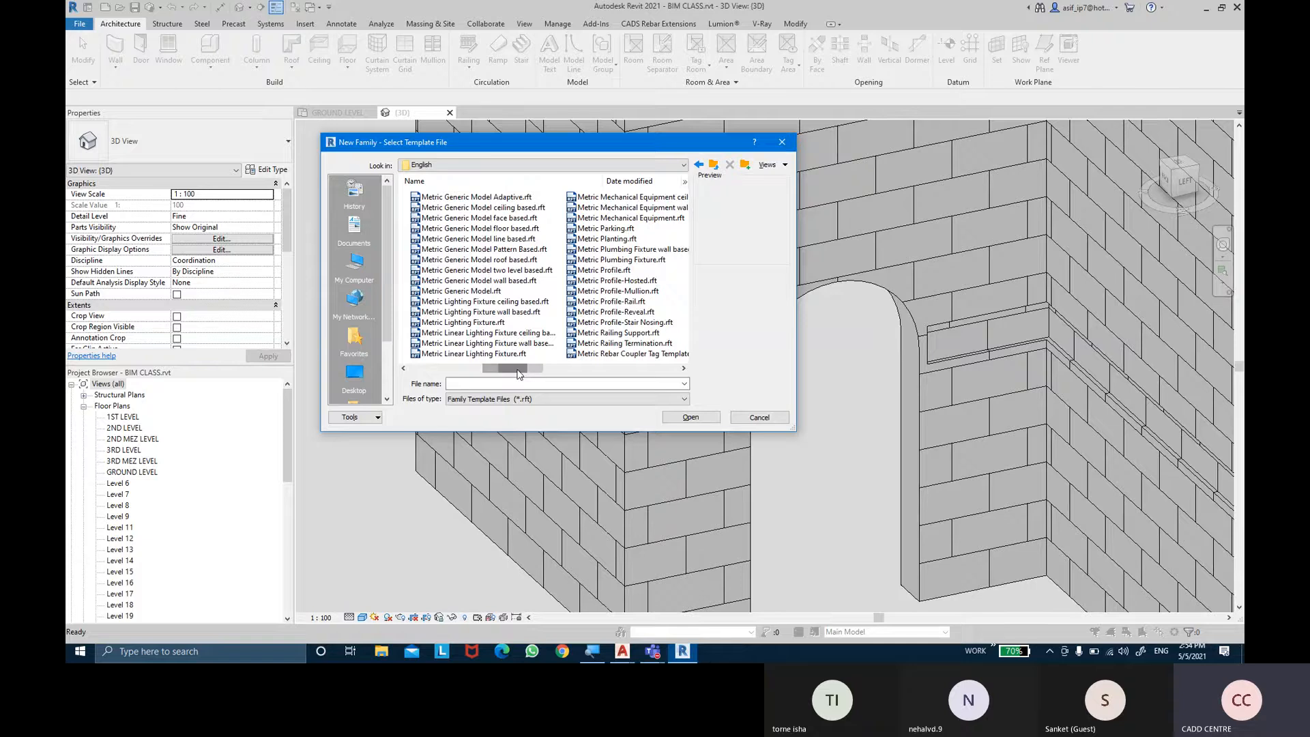
click(626, 313)
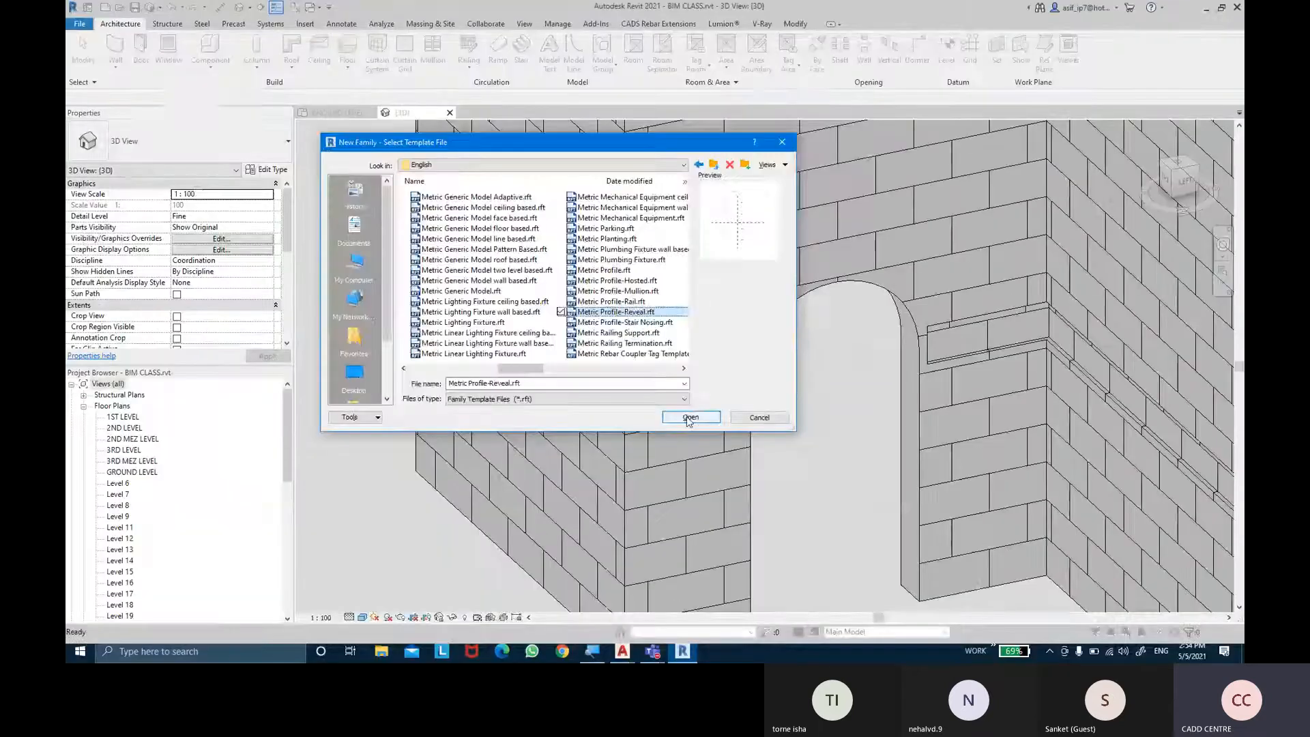
Create a new profile family from the Metric Profile-Reveal.rft template
click(689, 418)
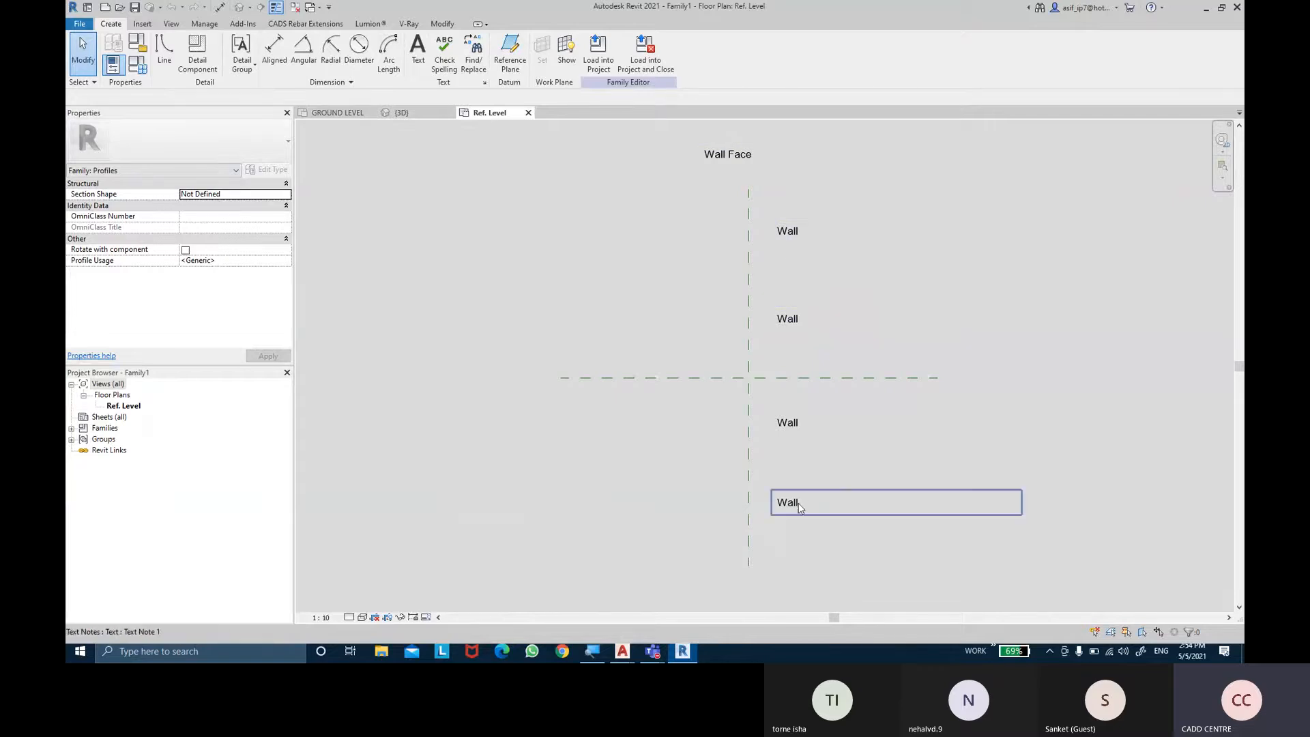
key(ctrl)
key(ctrl)
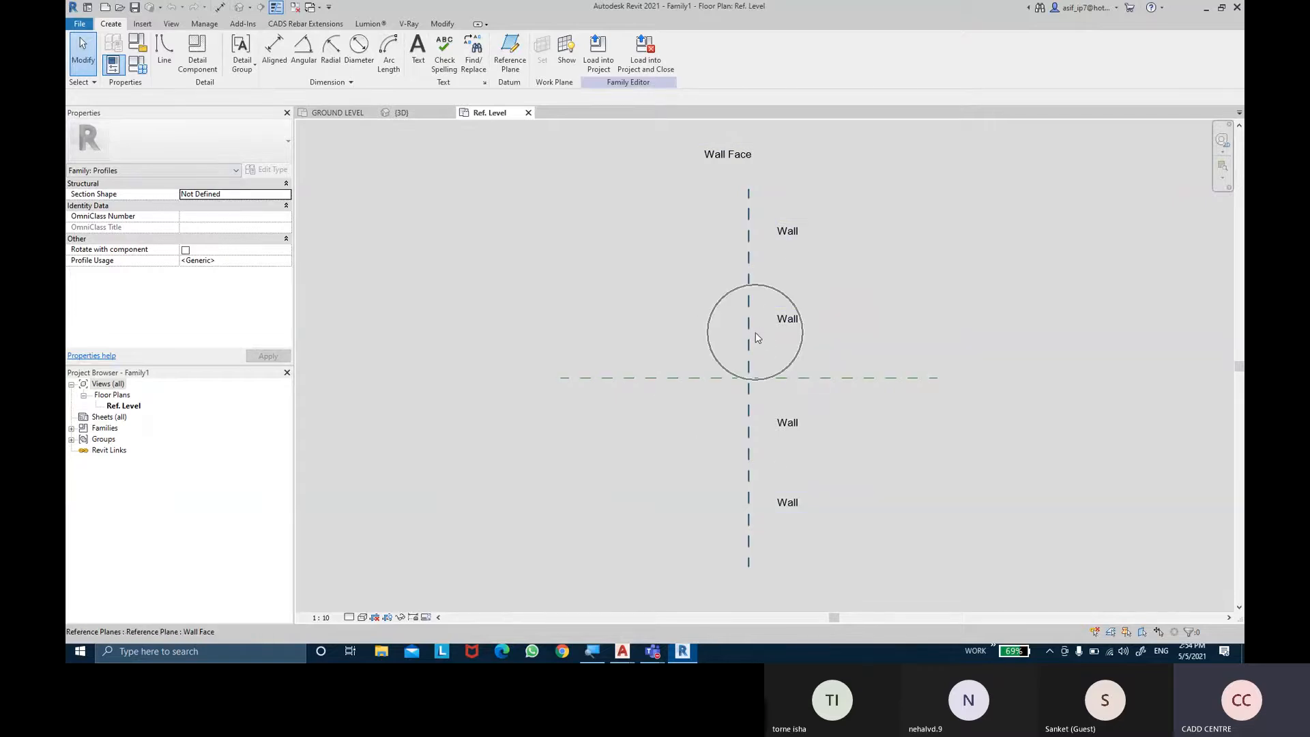
key(ctrl)
scroll(767, 376, up, 5)
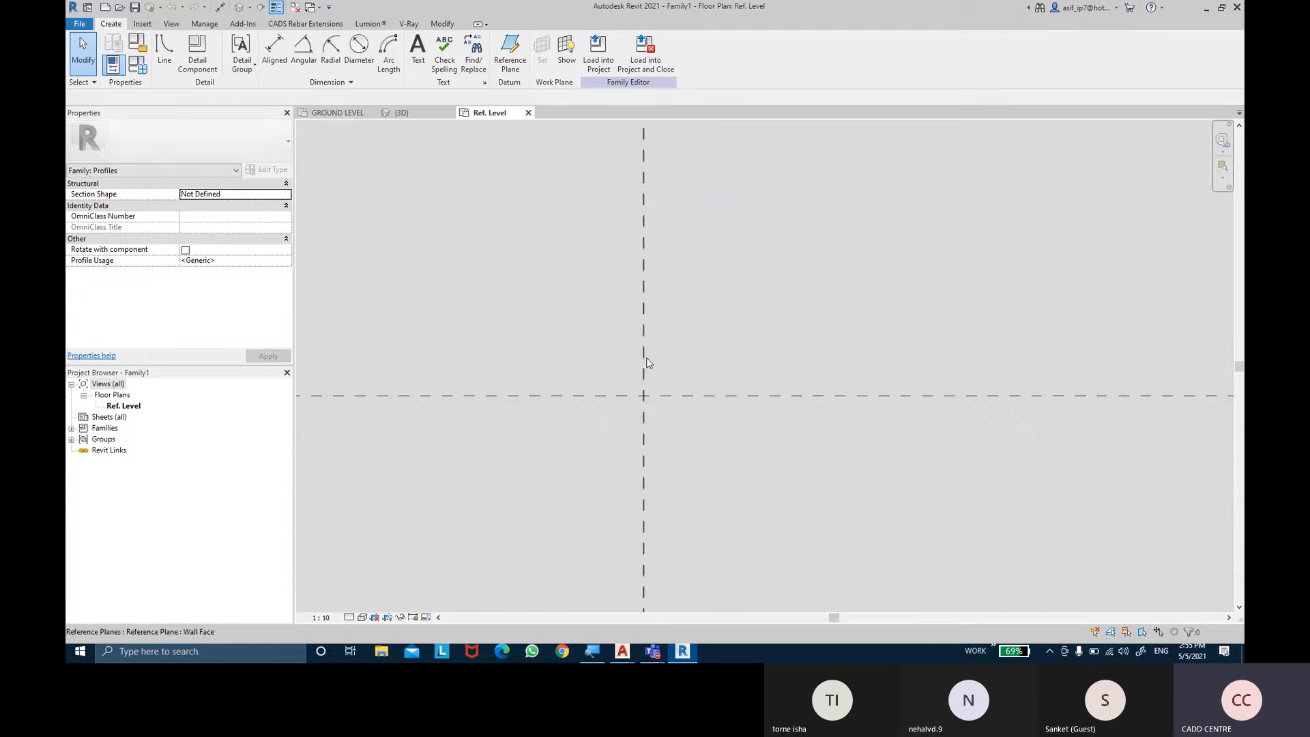
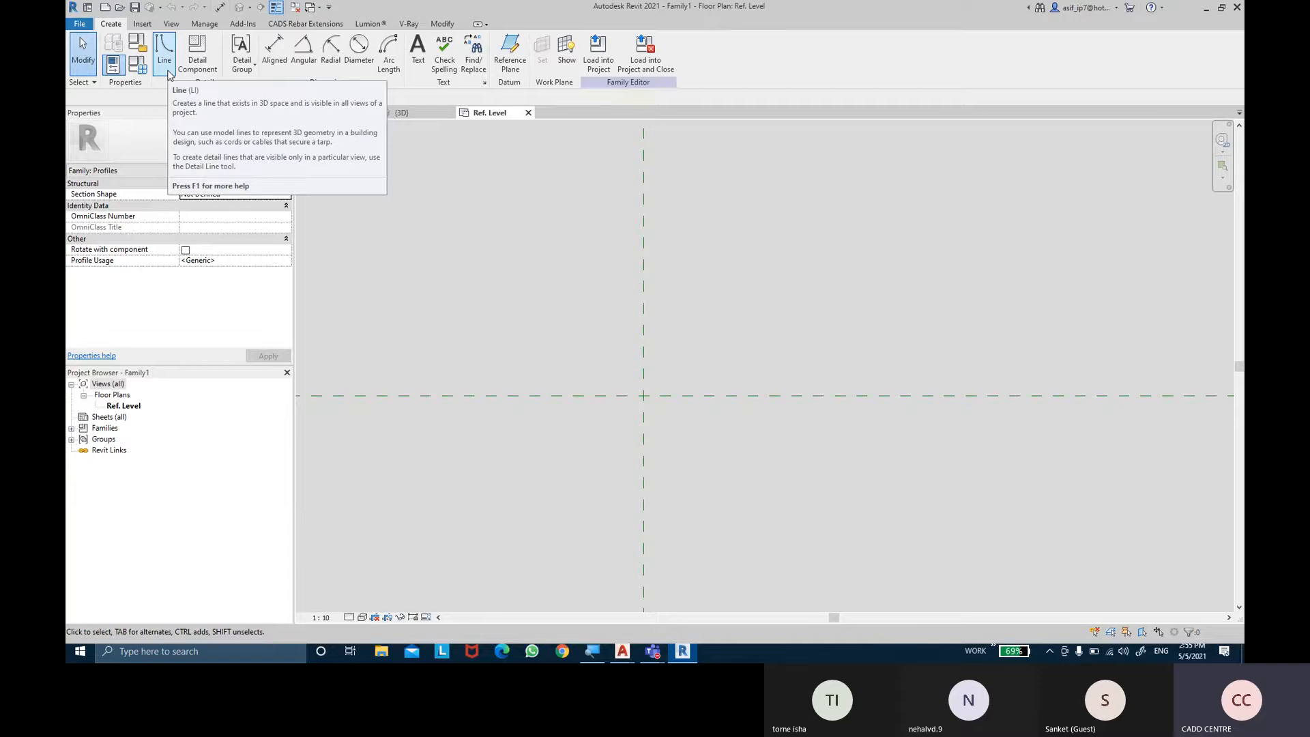
Draw a closed rectangle of lines about 10 mm wide and 25 mm high on the wall side, starting at the reference plane intersection
click(167, 68)
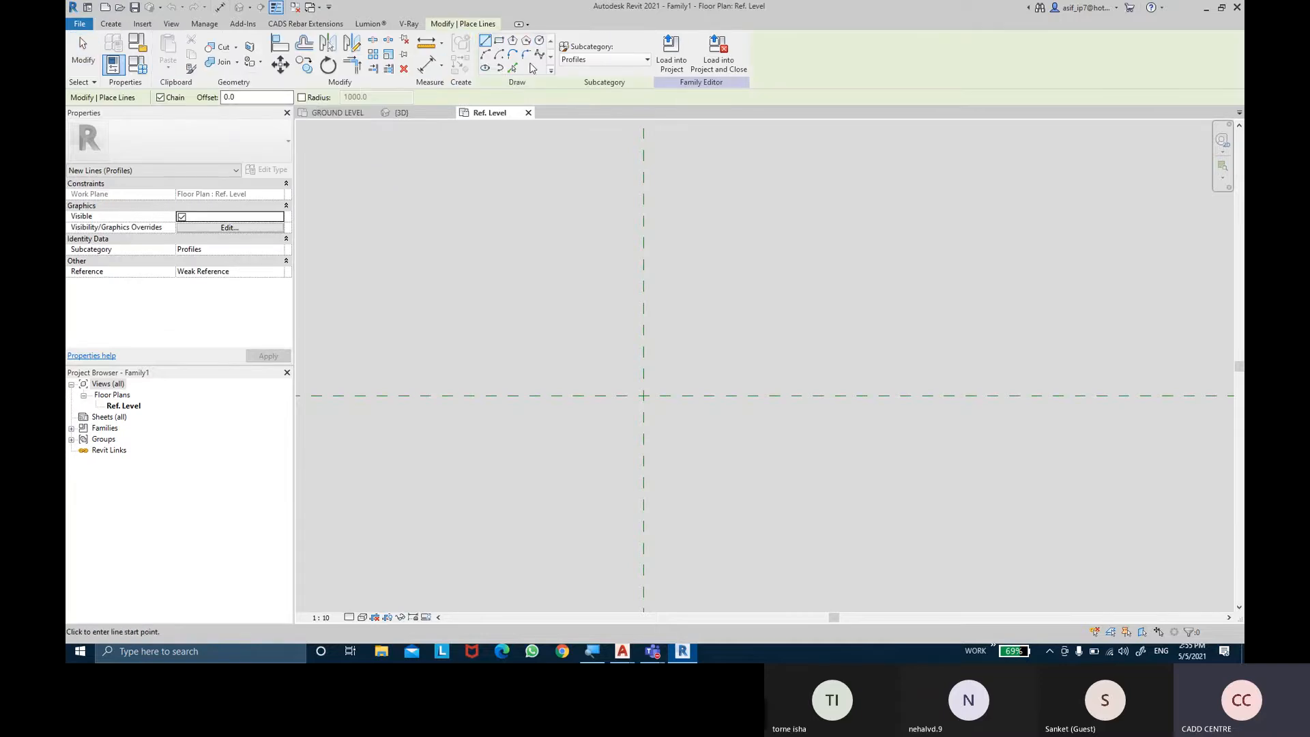
click(486, 44)
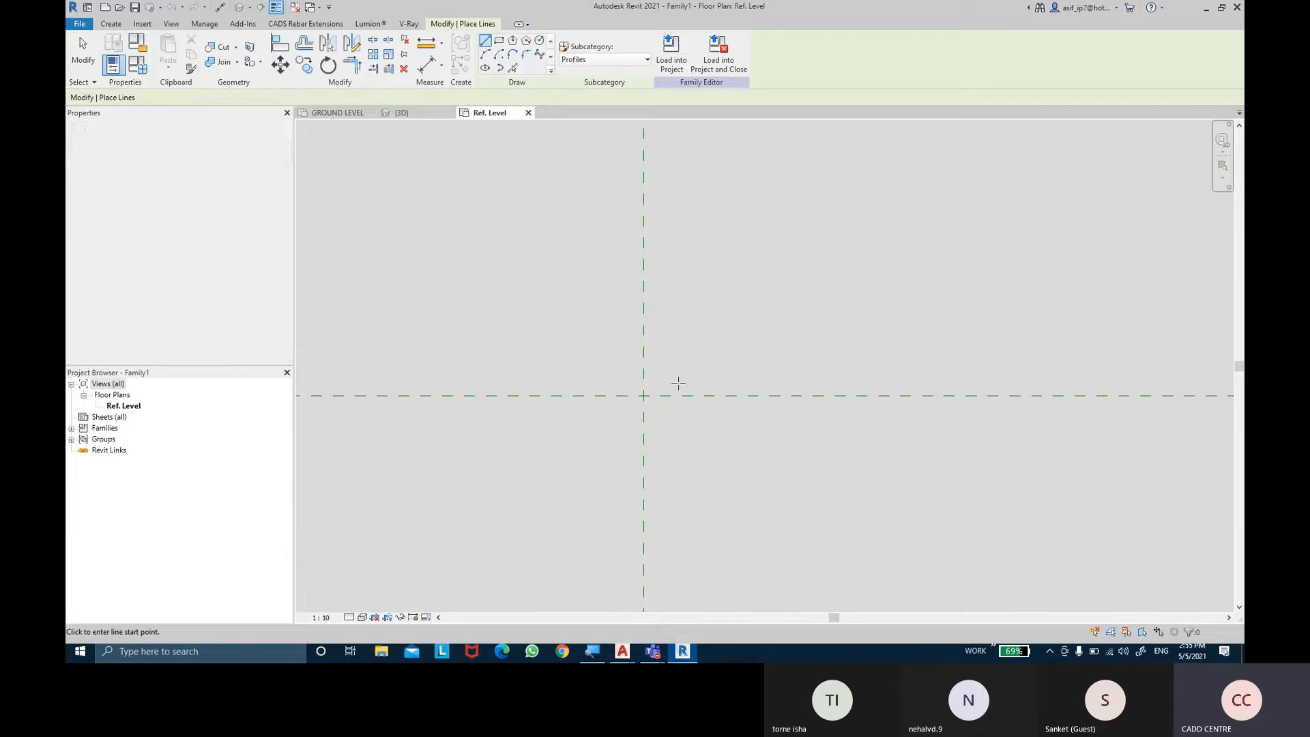
click(645, 394)
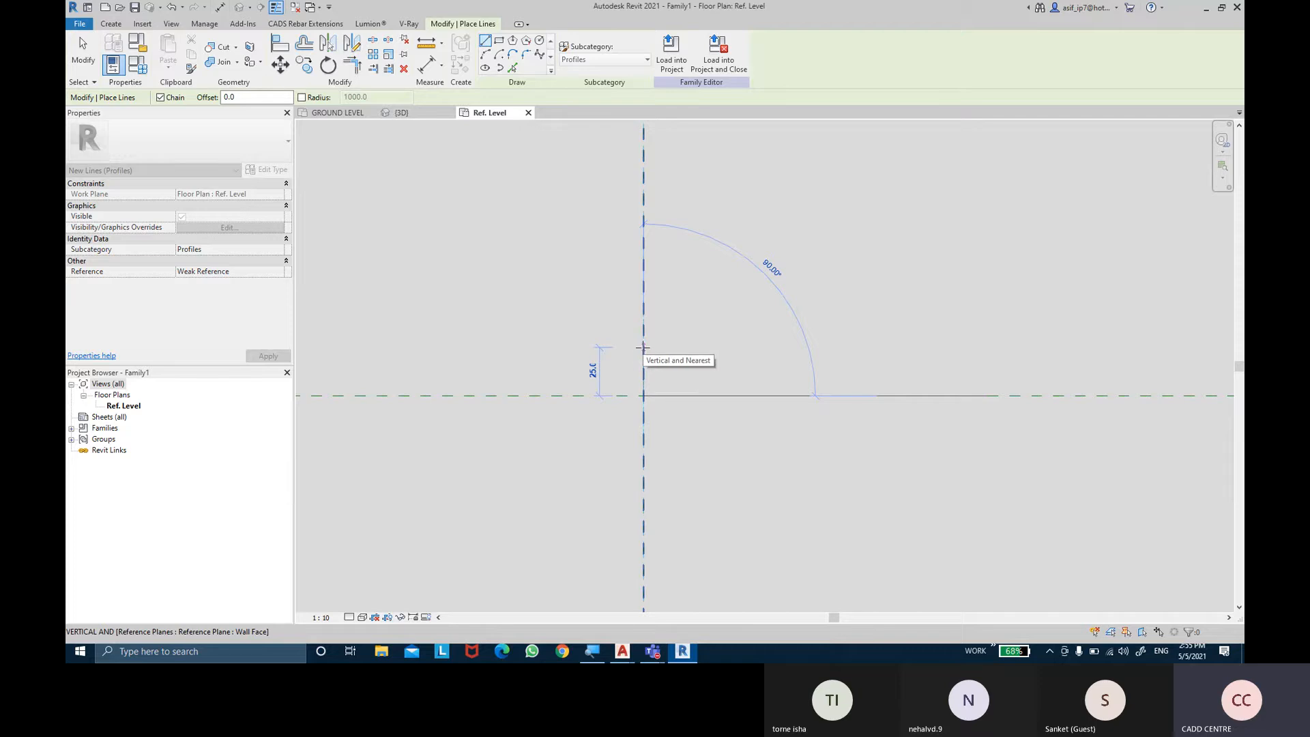
click(643, 348)
scroll(643, 347, up, 4)
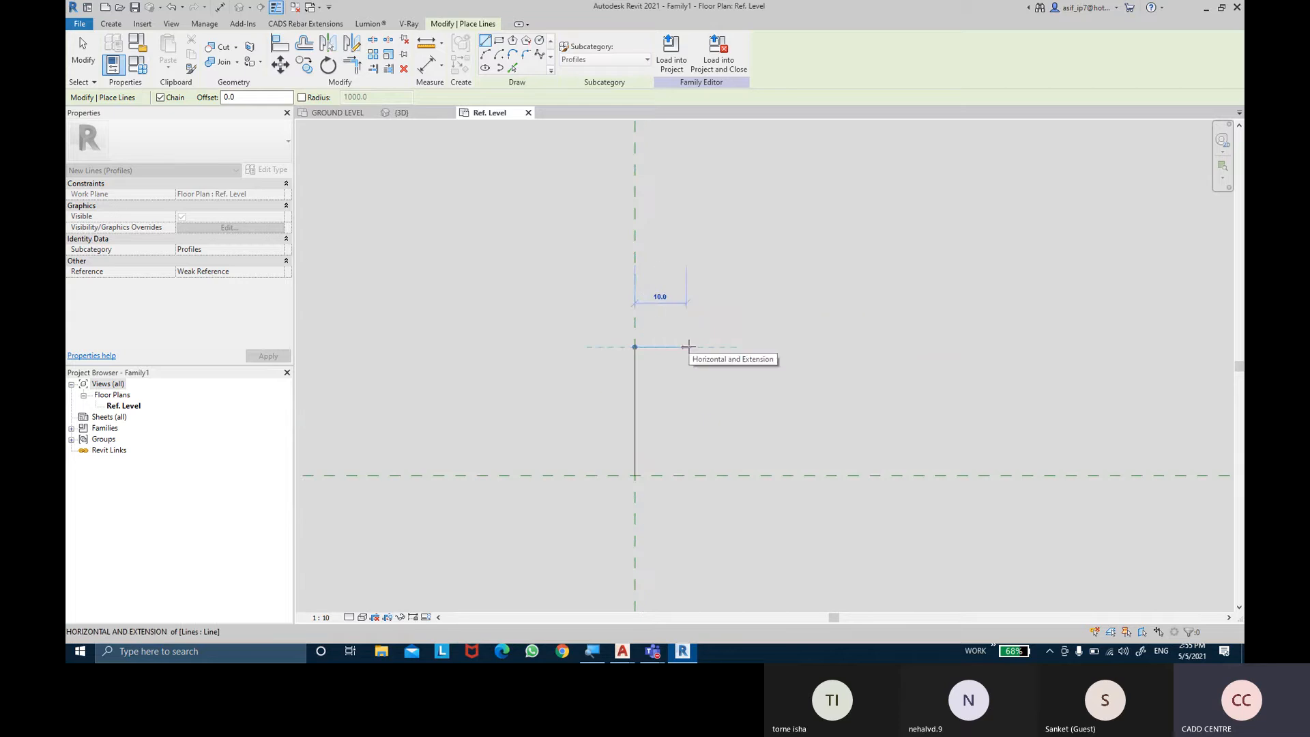
click(688, 347)
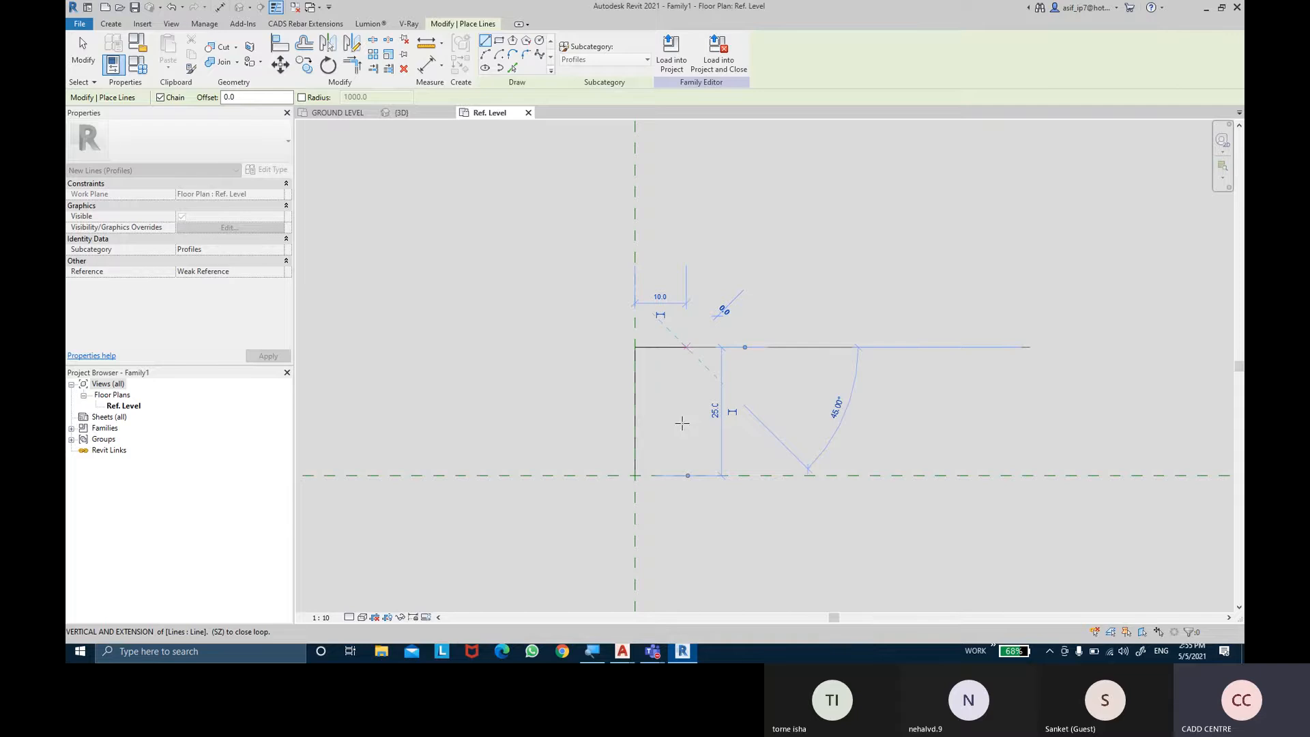
click(687, 475)
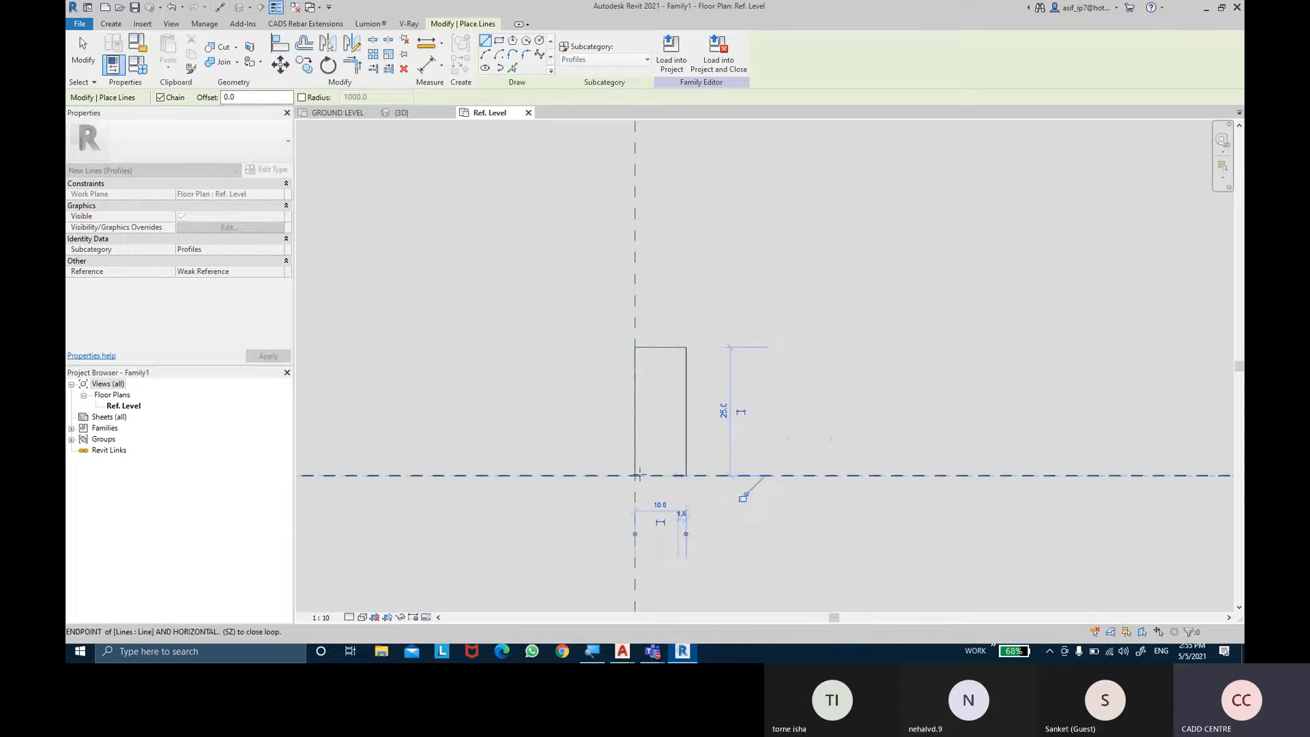
click(634, 476)
key(Escape)
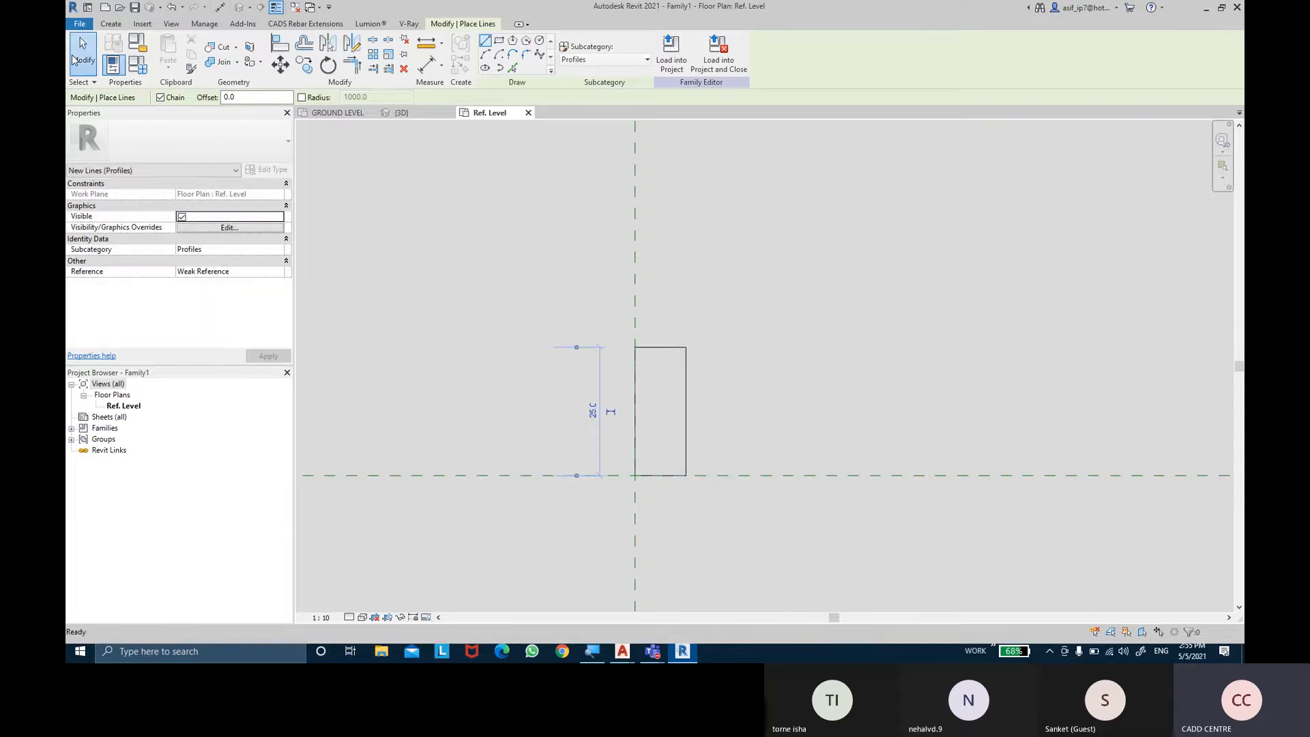
key(Escape)
Draw a start-end-radius arc of about 12.8 mm radius between the ends of the rectangle's wall-face side, reaching the opposite side
scroll(635, 345, up, 1)
middle_drag(686, 400, 661, 363)
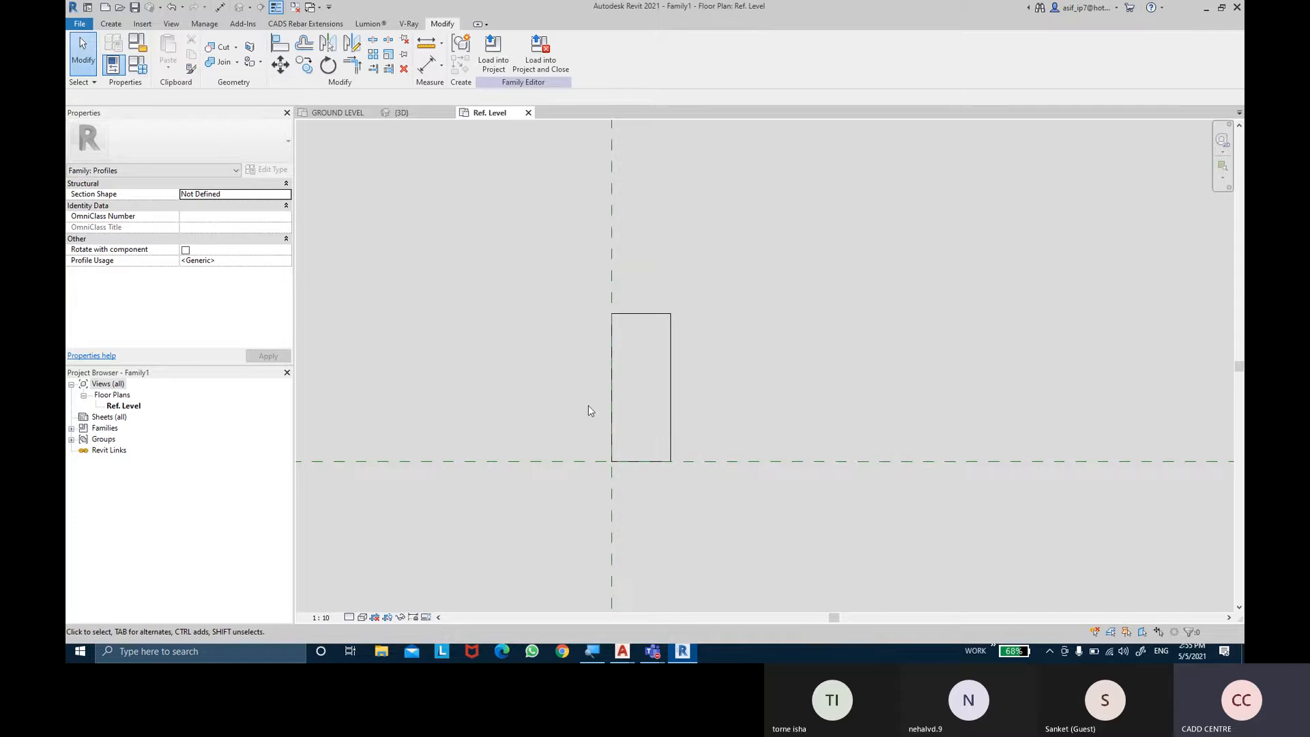
click(119, 23)
click(167, 55)
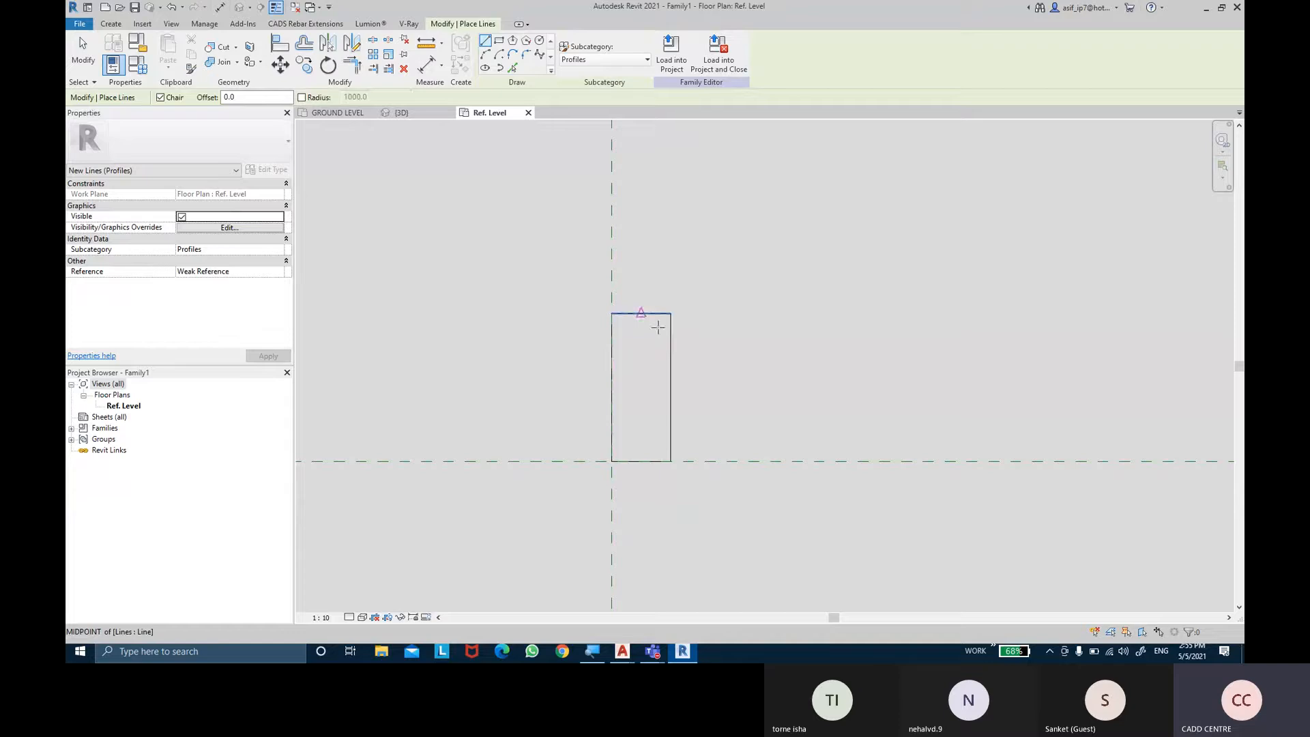
click(486, 58)
click(612, 314)
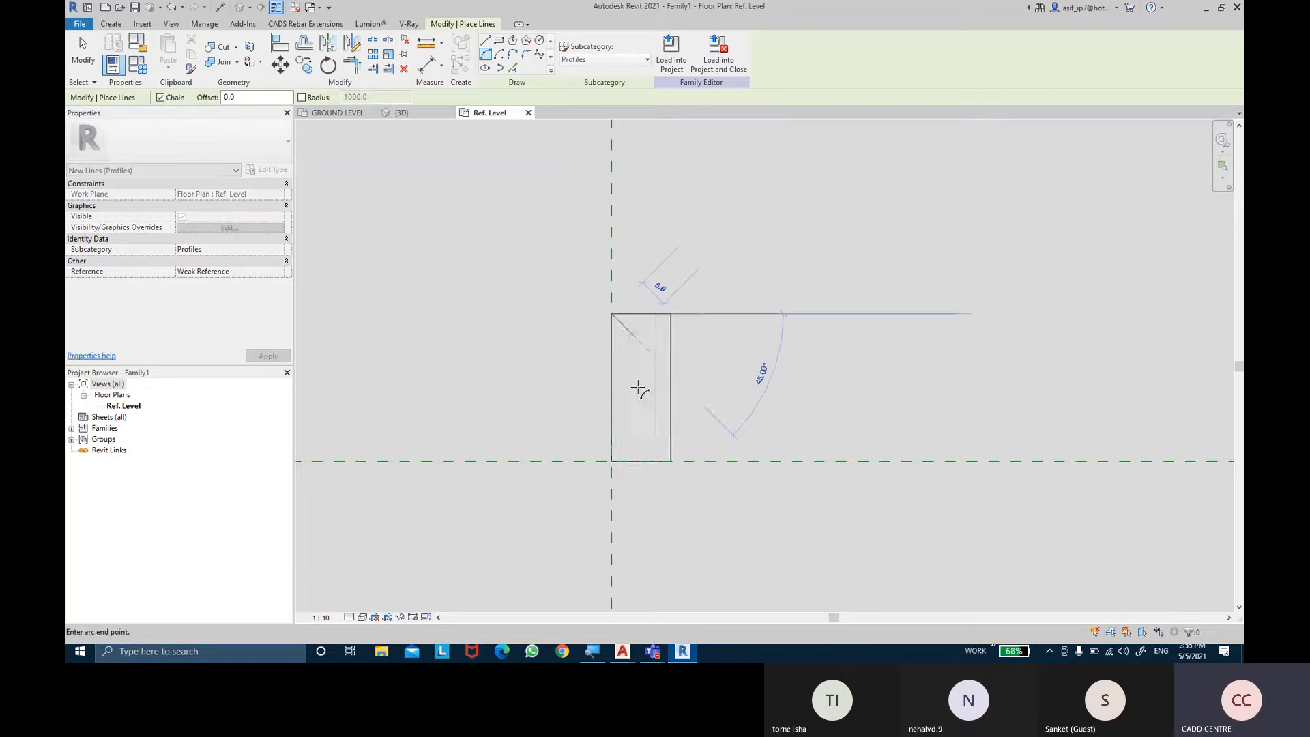
click(612, 461)
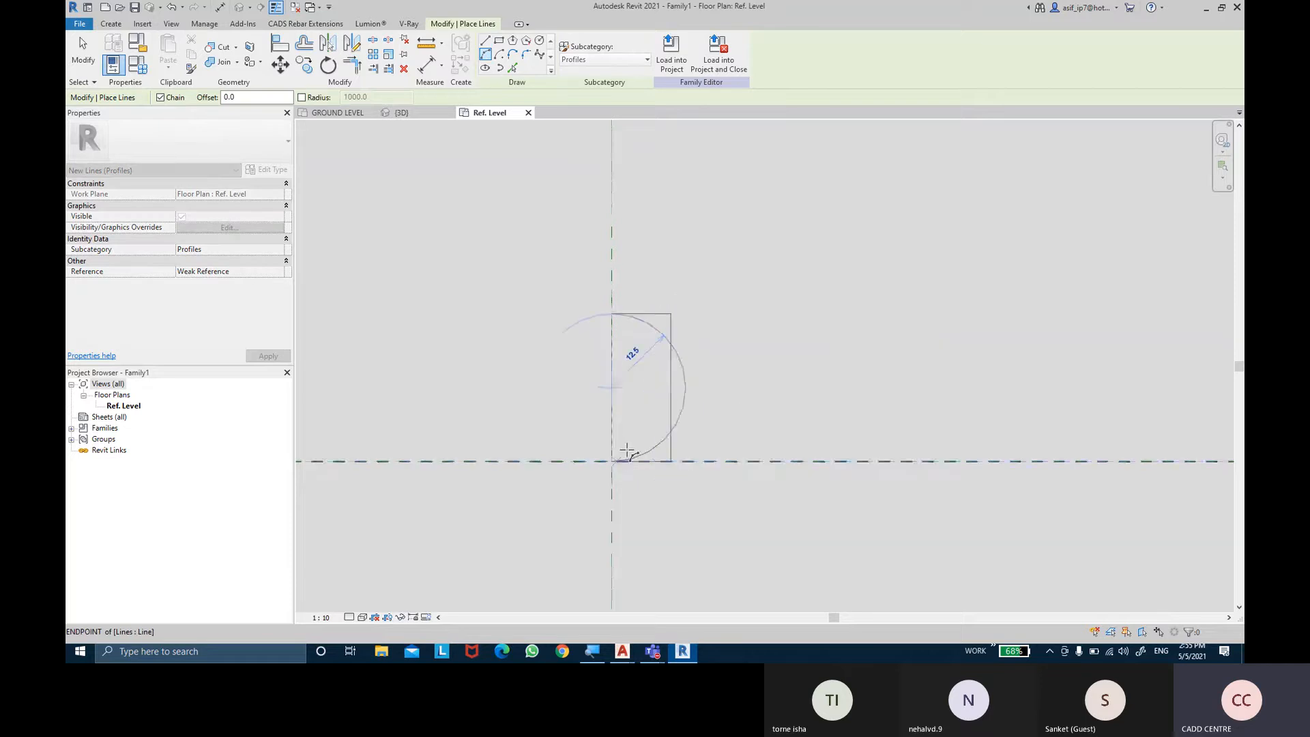
click(671, 389)
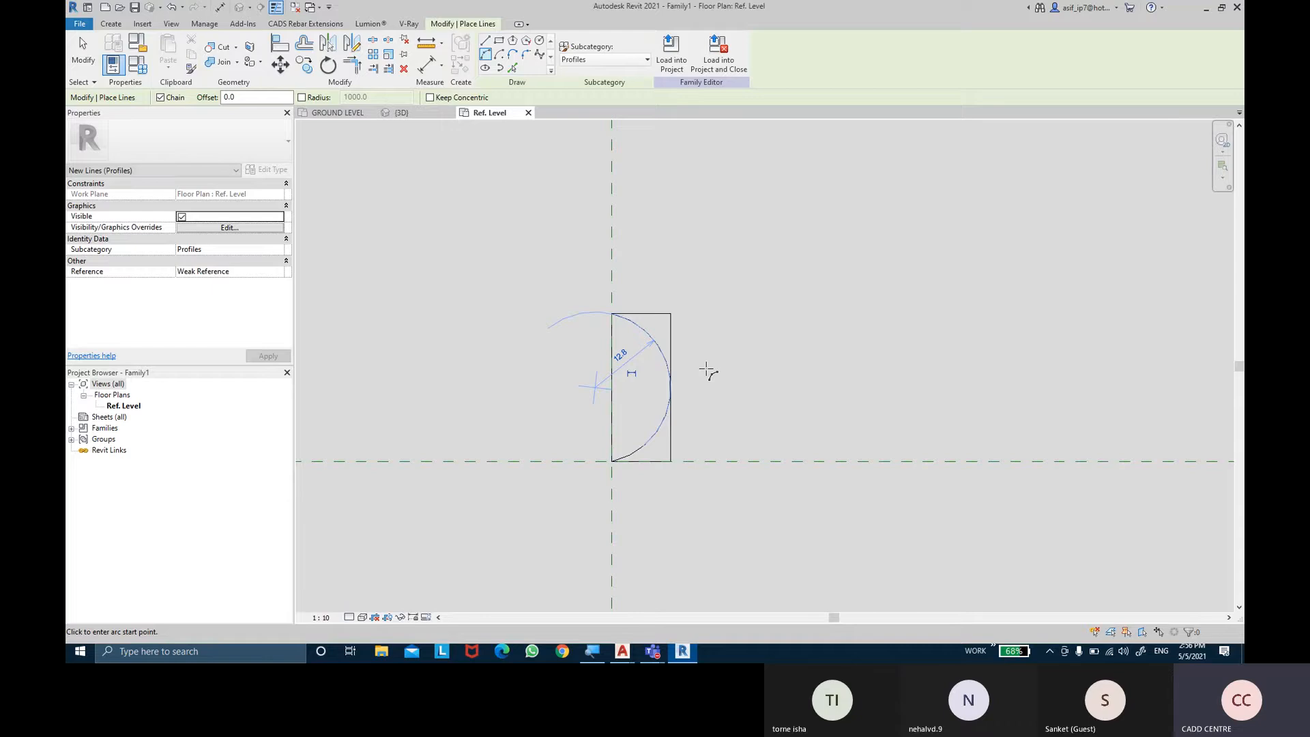
key(Escape)
key(Escape)
Delete the rectangle's outer vertical line and both horizontal lines, keeping the arc and the wall-face line
scroll(706, 372, up, 2)
middle_drag(706, 373, 675, 277)
scroll(675, 278, up, 1)
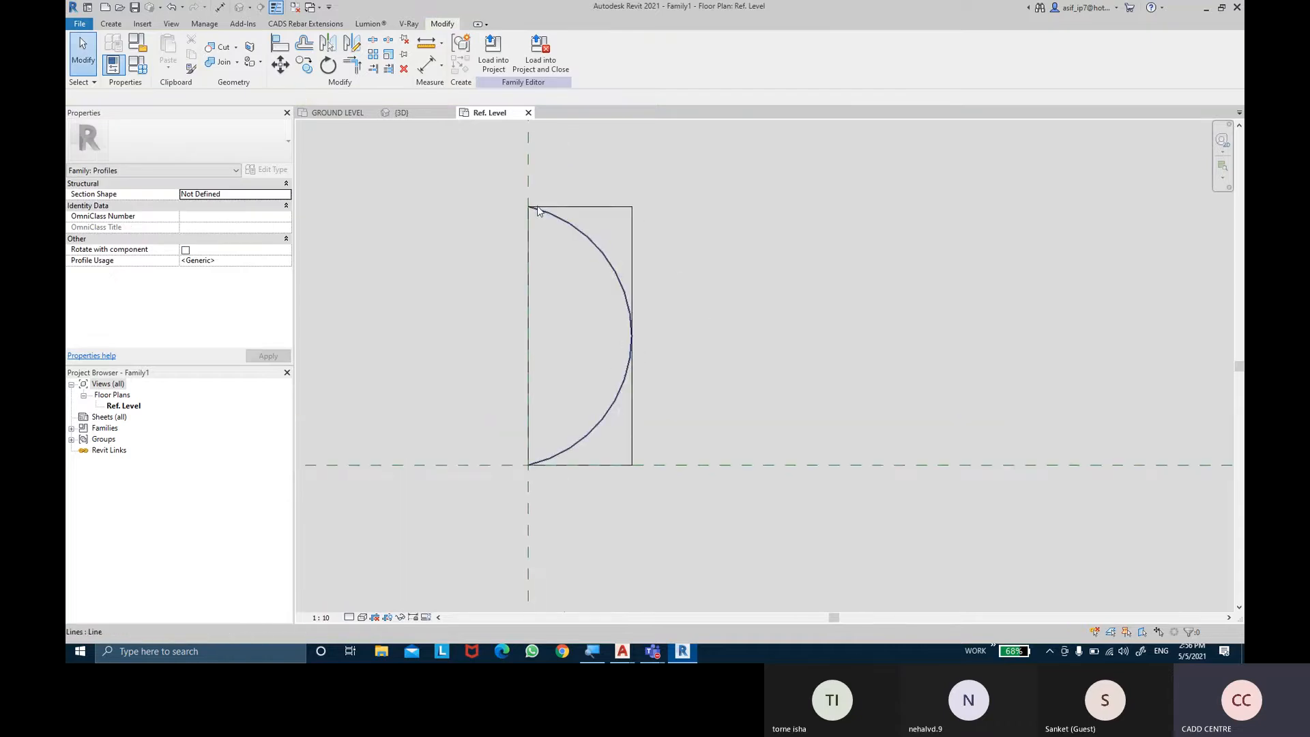
click(631, 424)
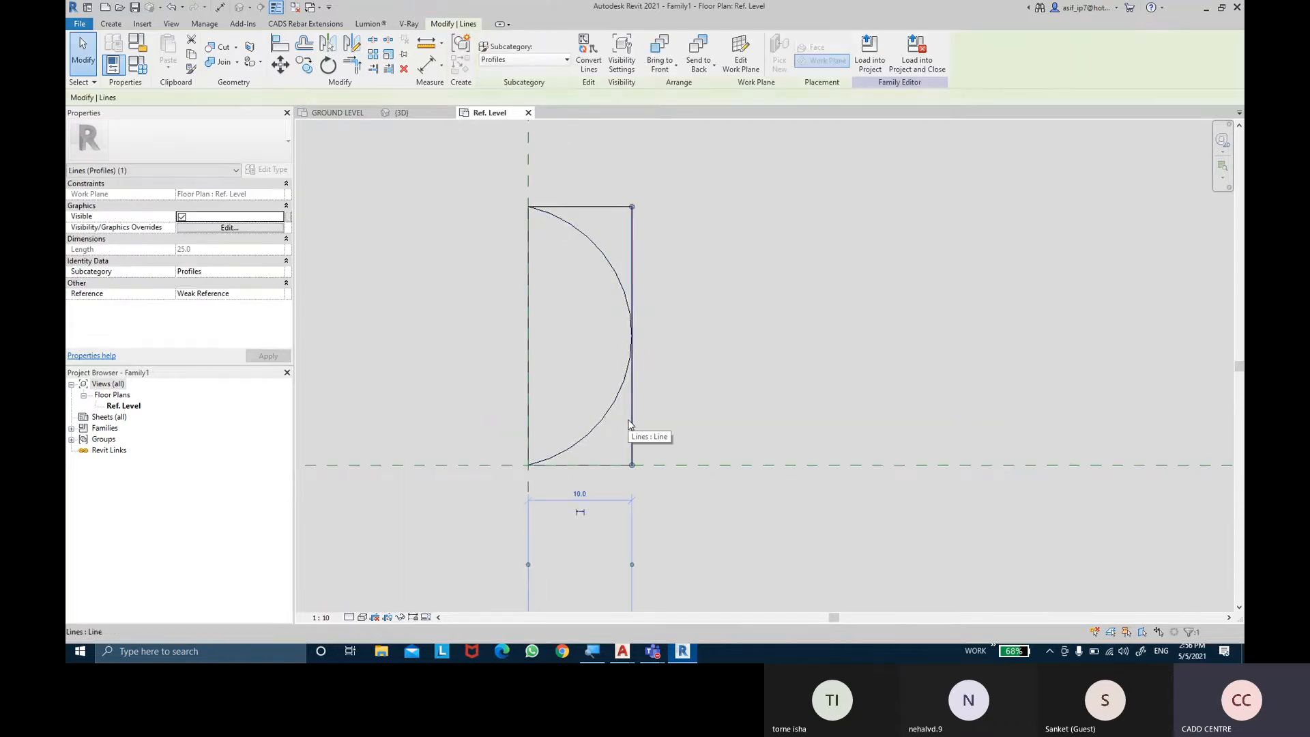
key(Delete)
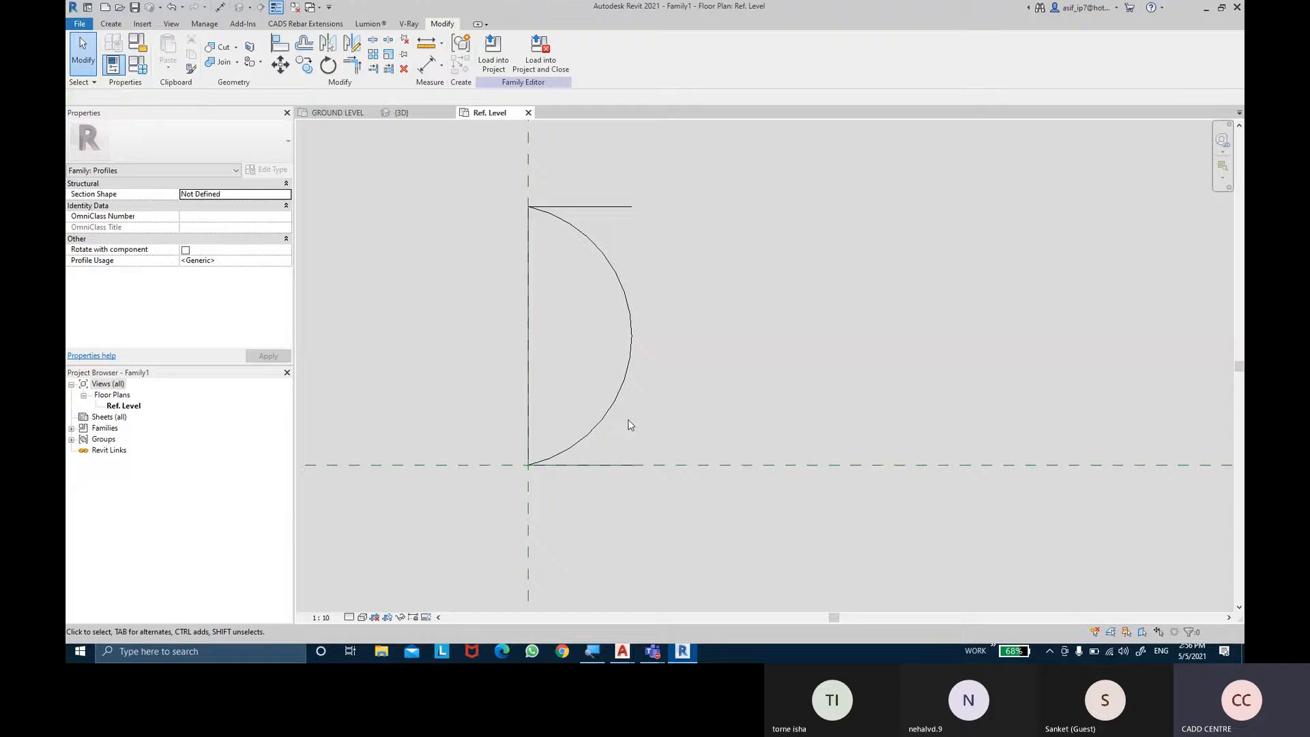
click(619, 464)
key(Delete)
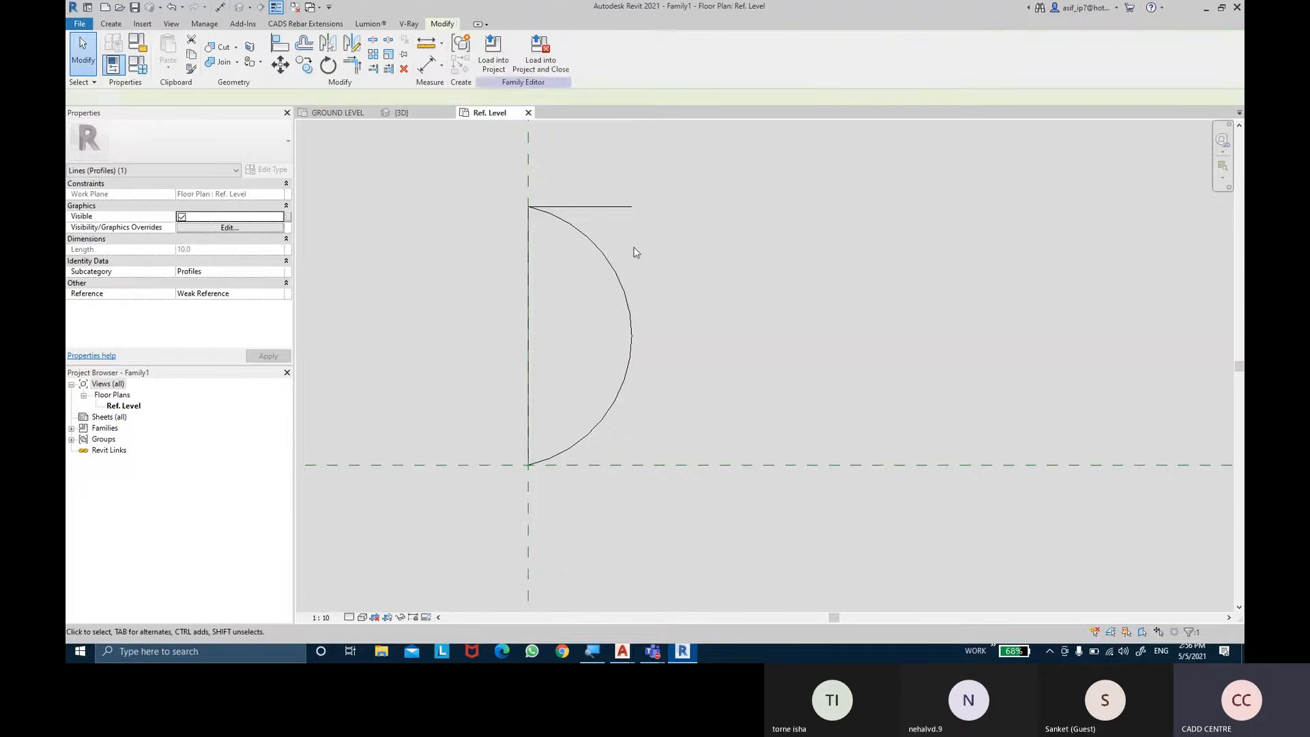
click(623, 212)
key(Delete)
Inspect the half-round profile with thin lines switched off and back on, checking its arc and endpoints closely
scroll(669, 267, down, 1)
scroll(669, 263, down, 2)
middle_drag(669, 264, 689, 322)
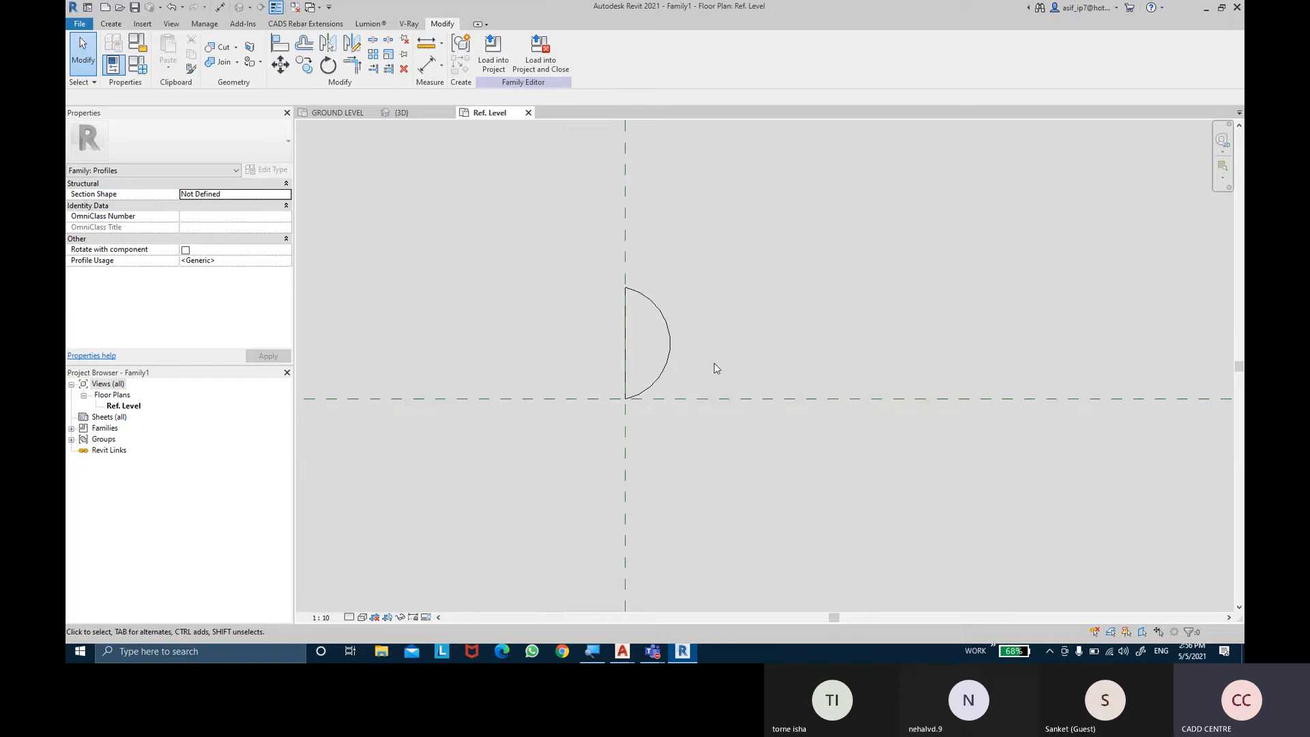
scroll(671, 323, up, 2)
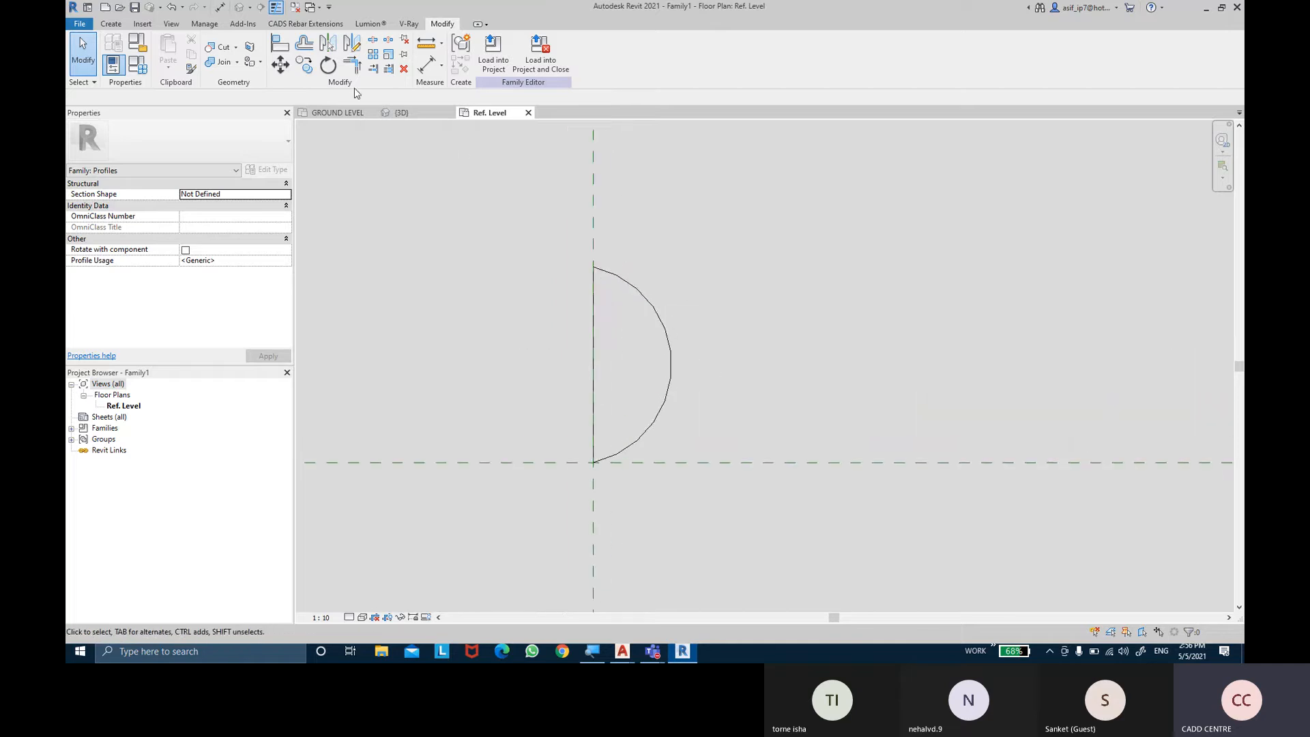
click(277, 7)
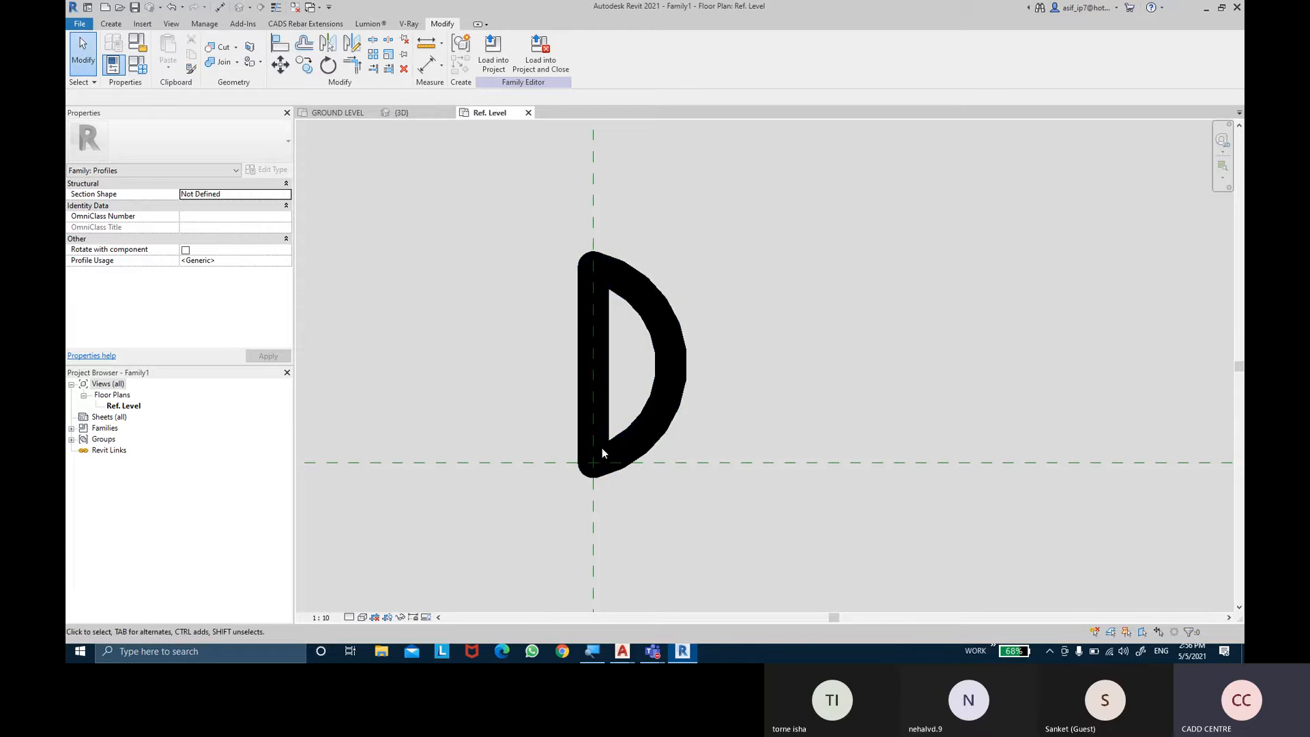
click(276, 7)
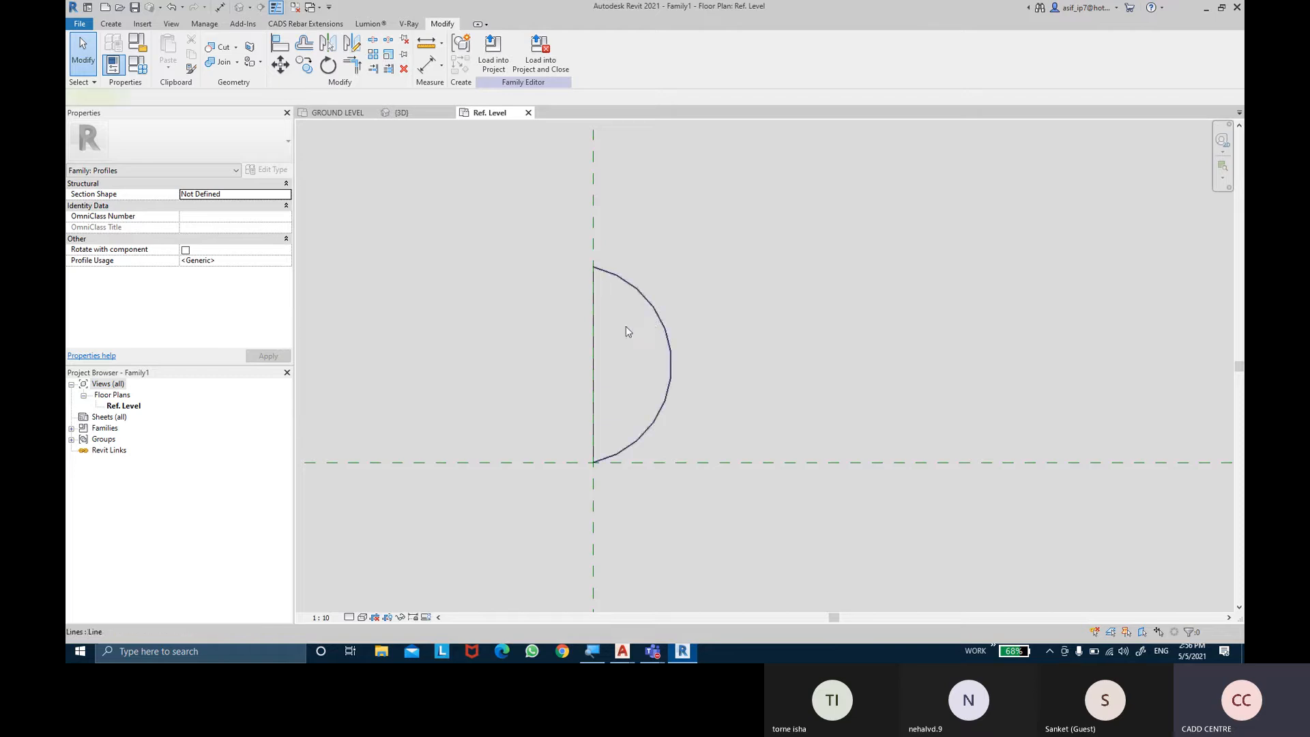
click(660, 325)
click(710, 303)
scroll(636, 302, up, 3)
scroll(557, 210, up, 4)
scroll(556, 210, down, 3)
scroll(595, 297, down, 2)
middle_drag(574, 368, 571, 278)
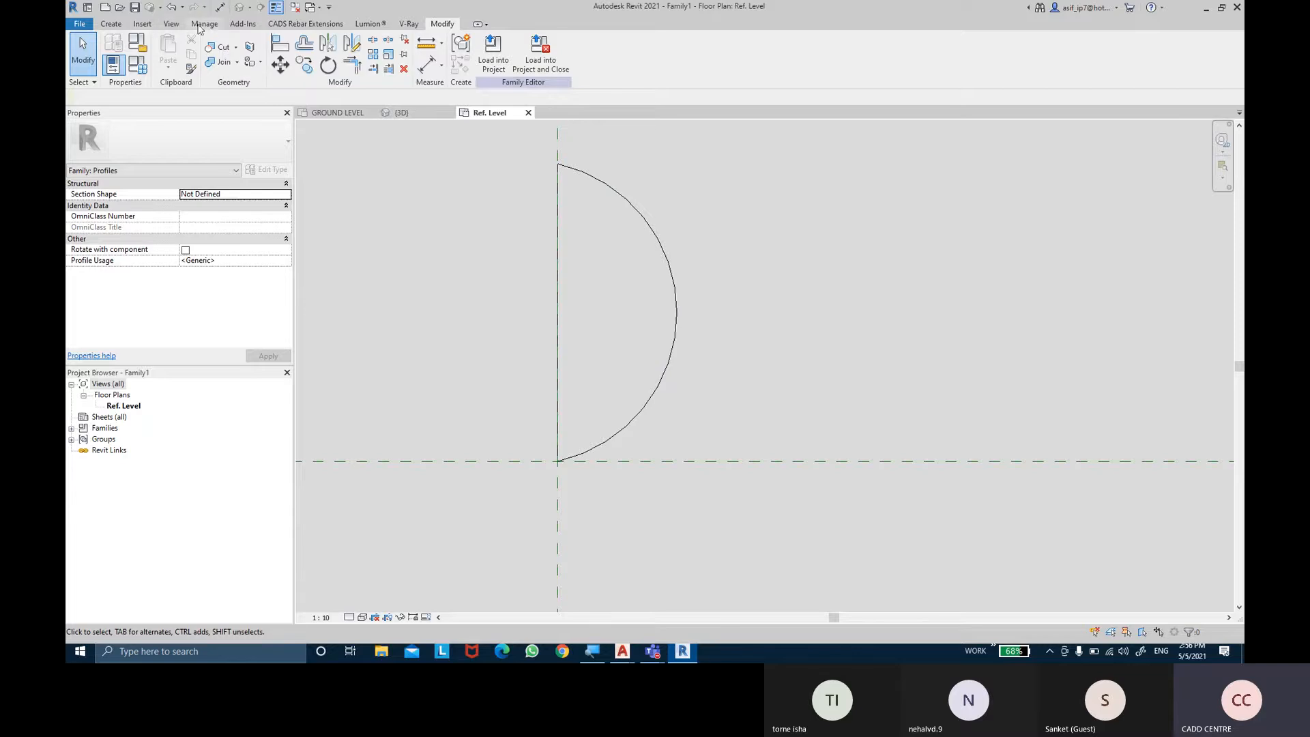
Add an aligned dimension between the two endpoints of the profile's straight vertical line, placed outside the wall face
click(220, 7)
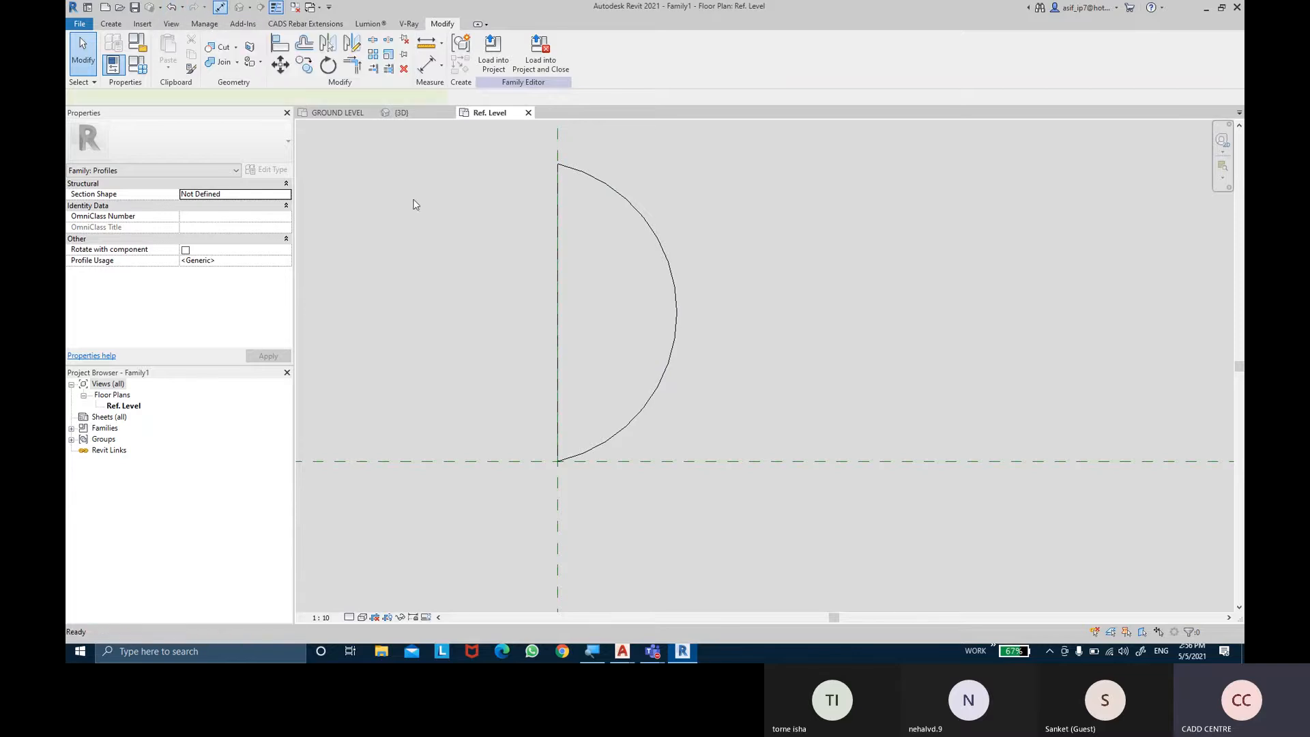
key(Tab)
key(Tab)
click(557, 467)
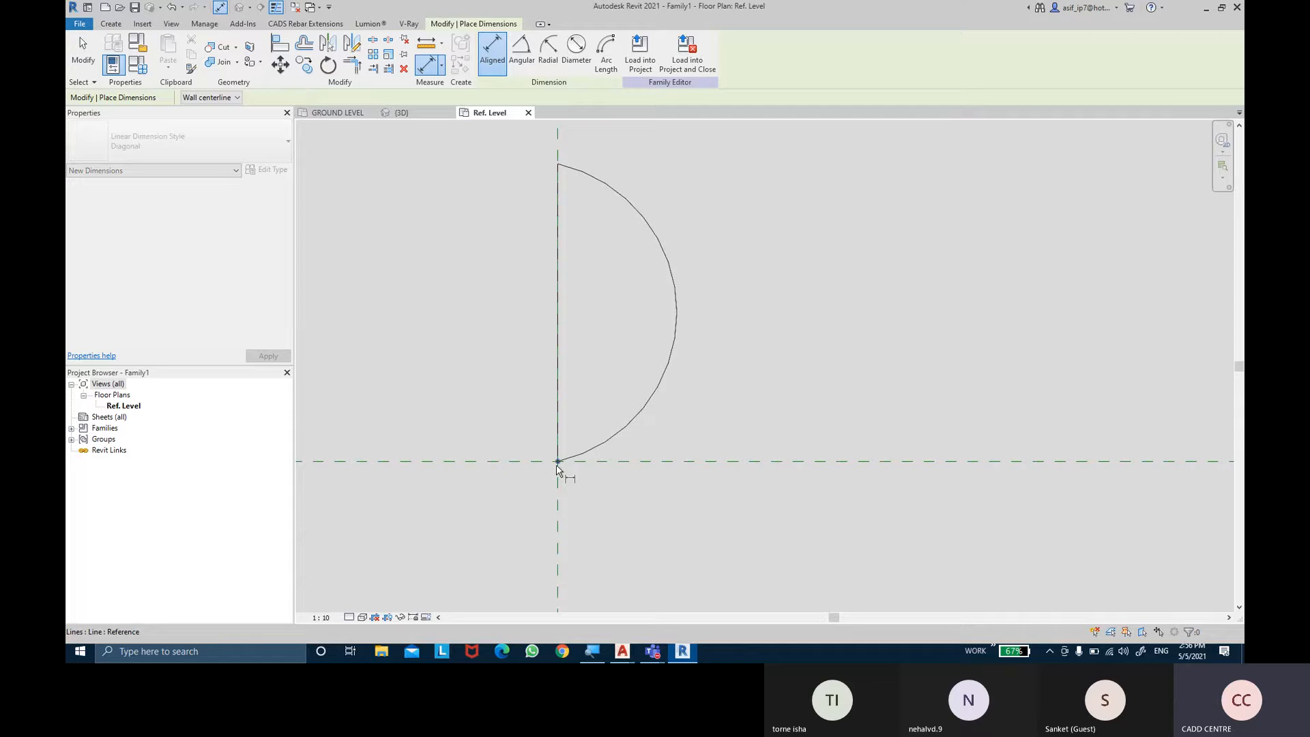
key(Tab)
key(Tab)
click(556, 164)
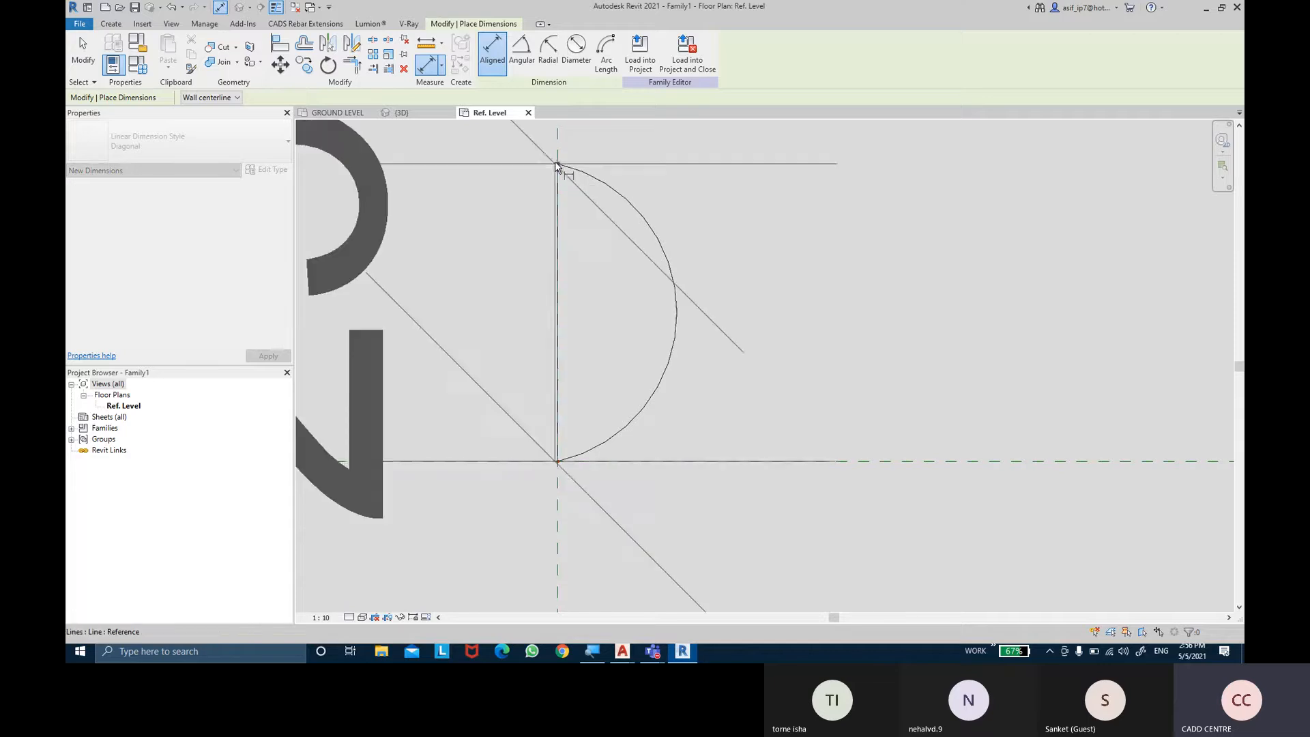
scroll(503, 179, down, 3)
middle_drag(502, 179, 649, 304)
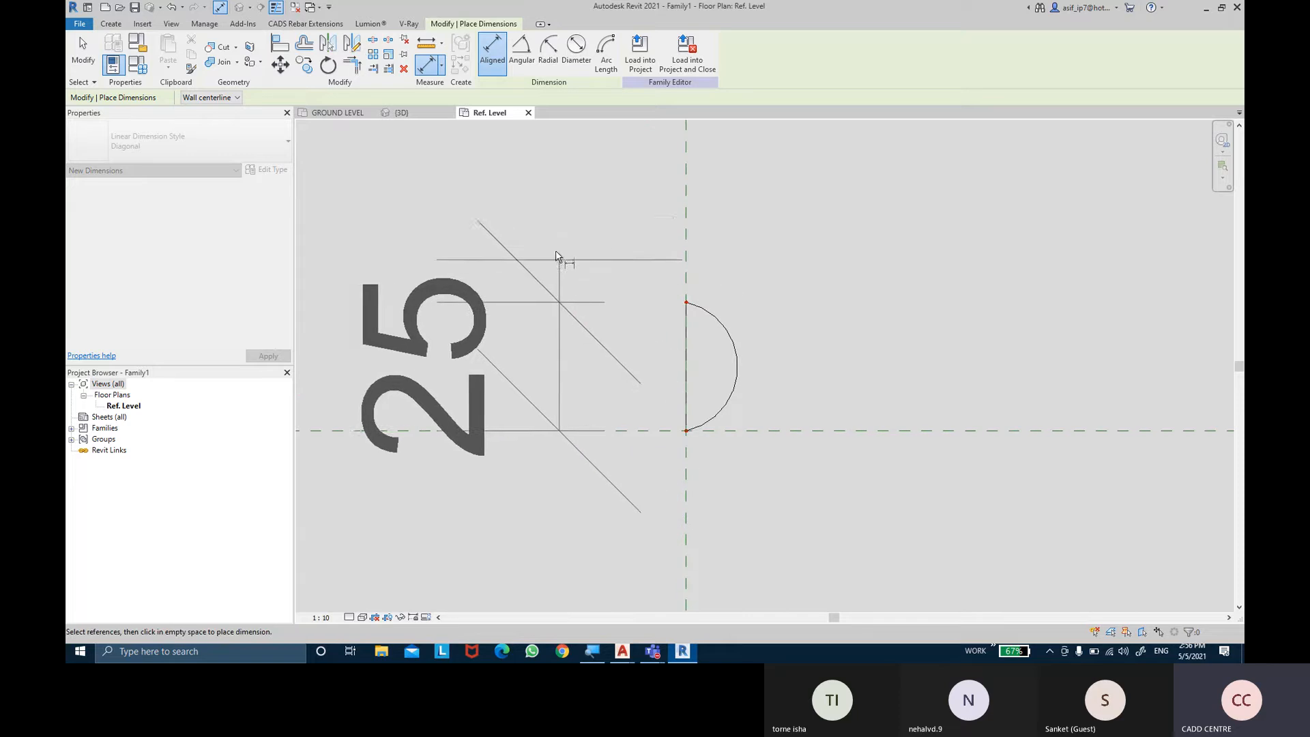
click(581, 307)
key(Escape)
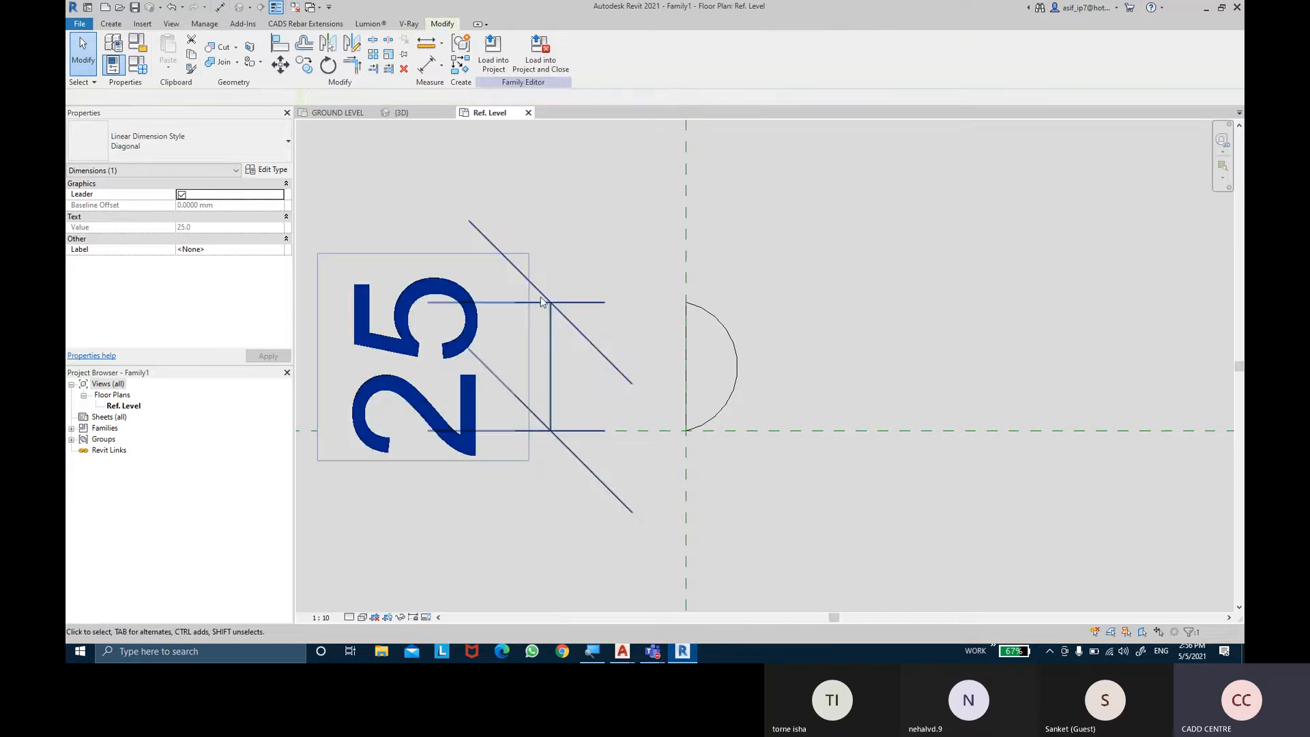
key(Escape)
Label the profile's vertical dimension with a new family type parameter named PROFILE HT, grouped under Dimensions
key(ctrl)
key(ctrl)
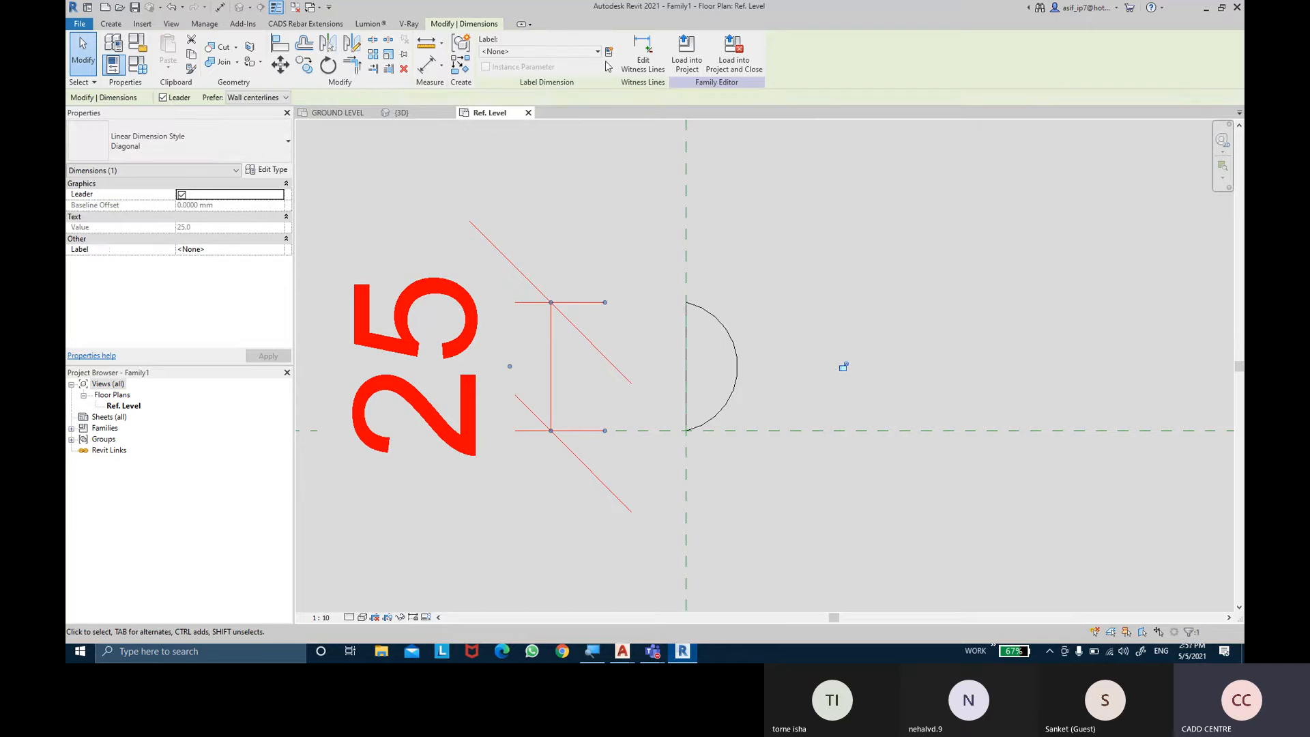
key(ctrl)
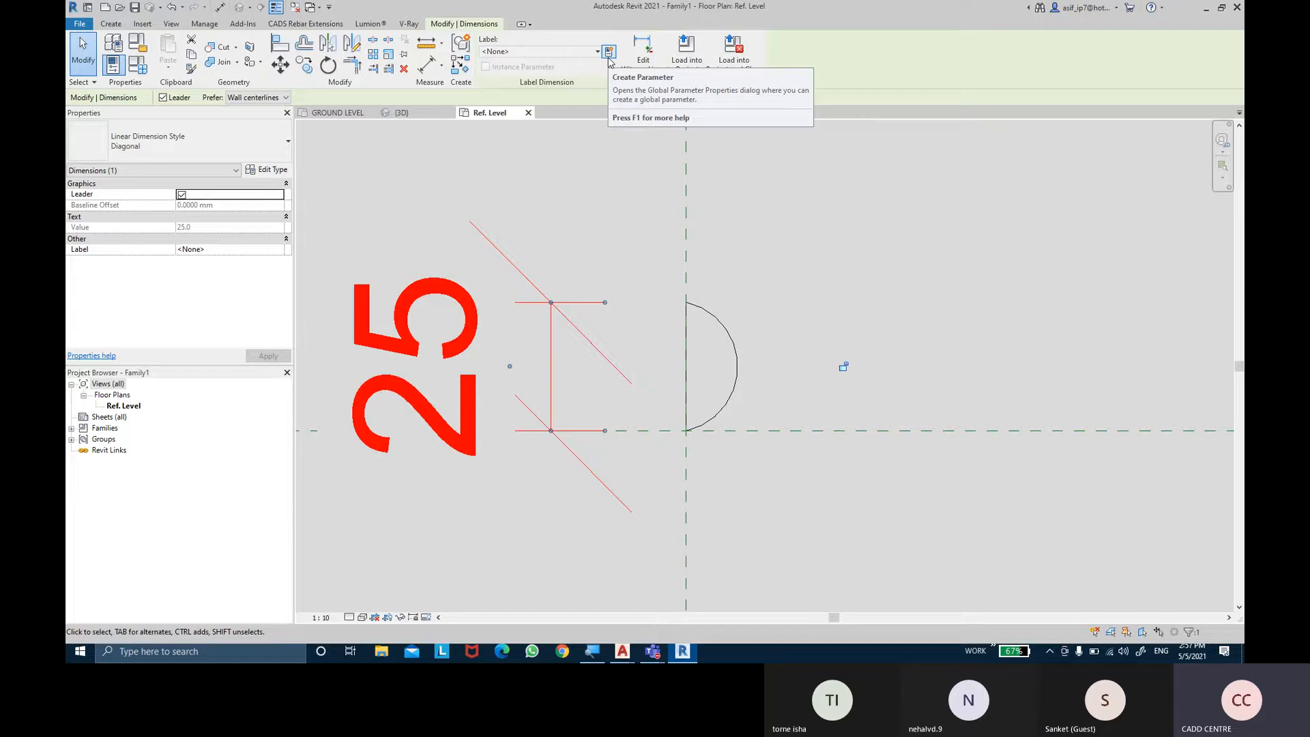
key(ctrl)
click(608, 52)
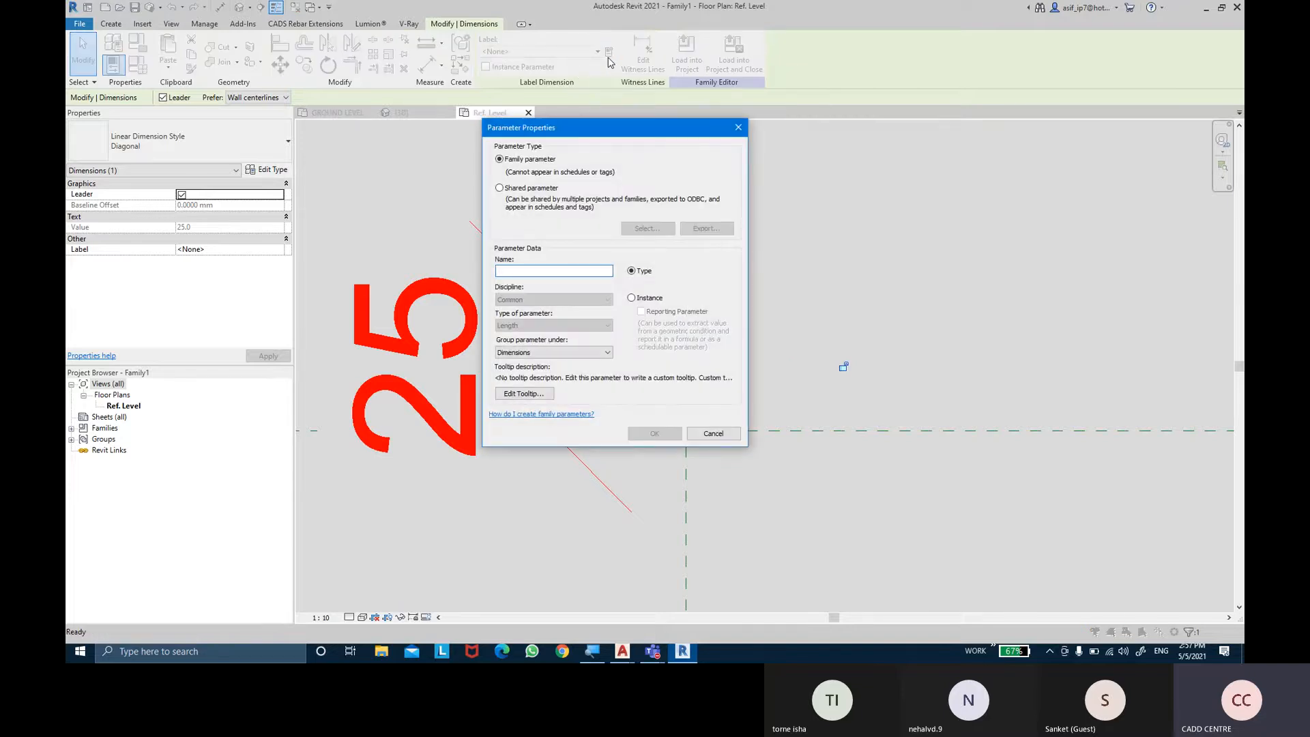
text(PRO)
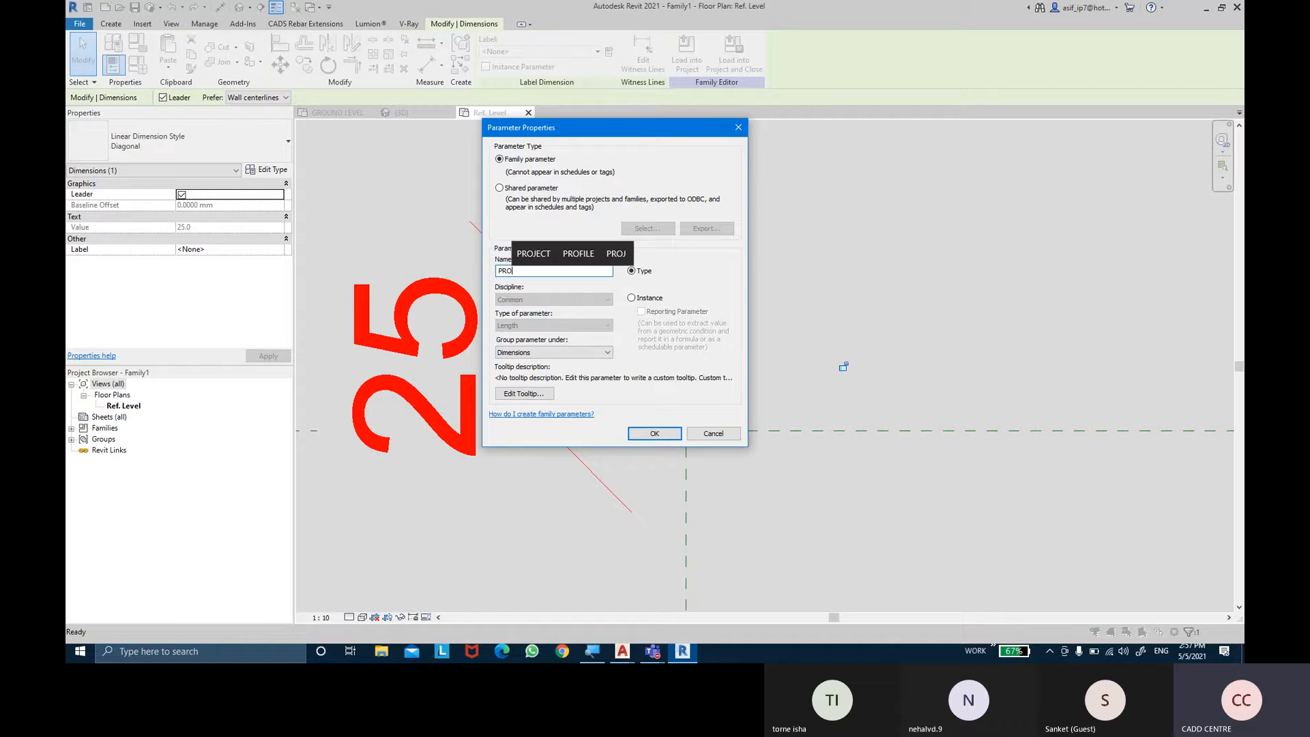
text(FILE HT)
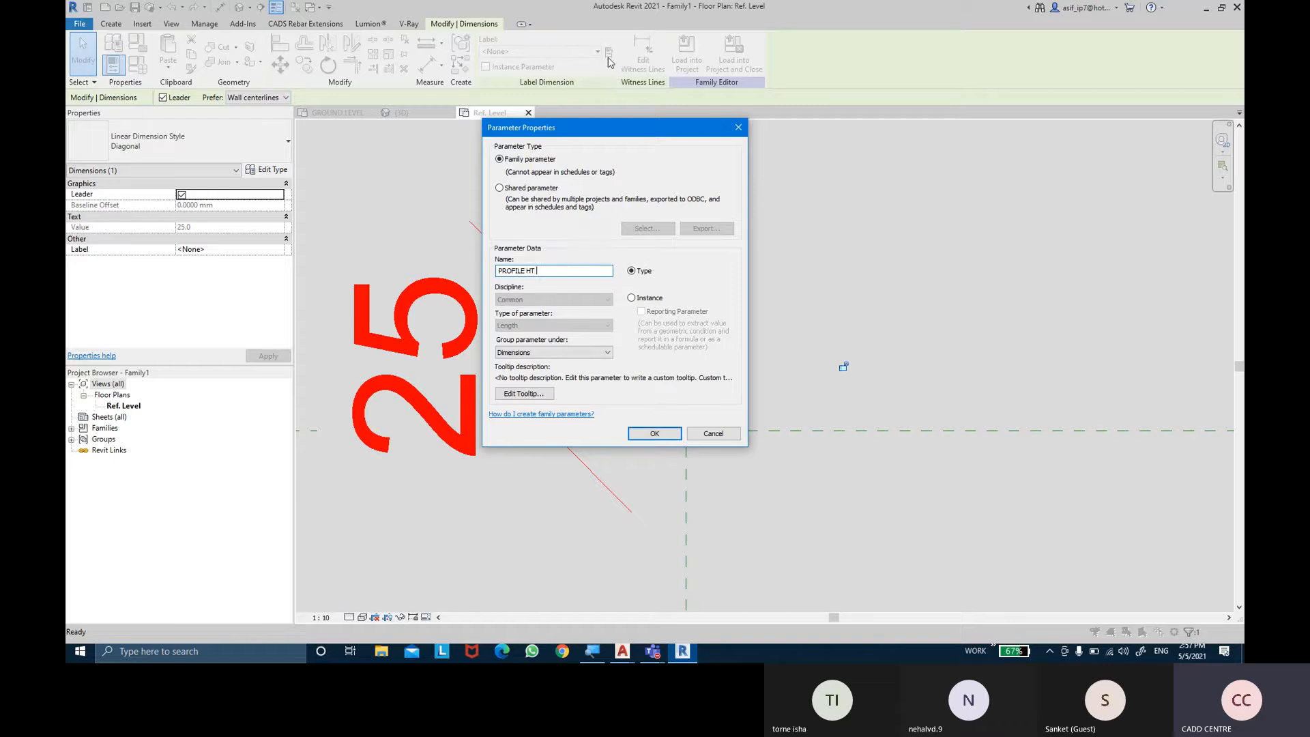
key(ctrl)
click(654, 436)
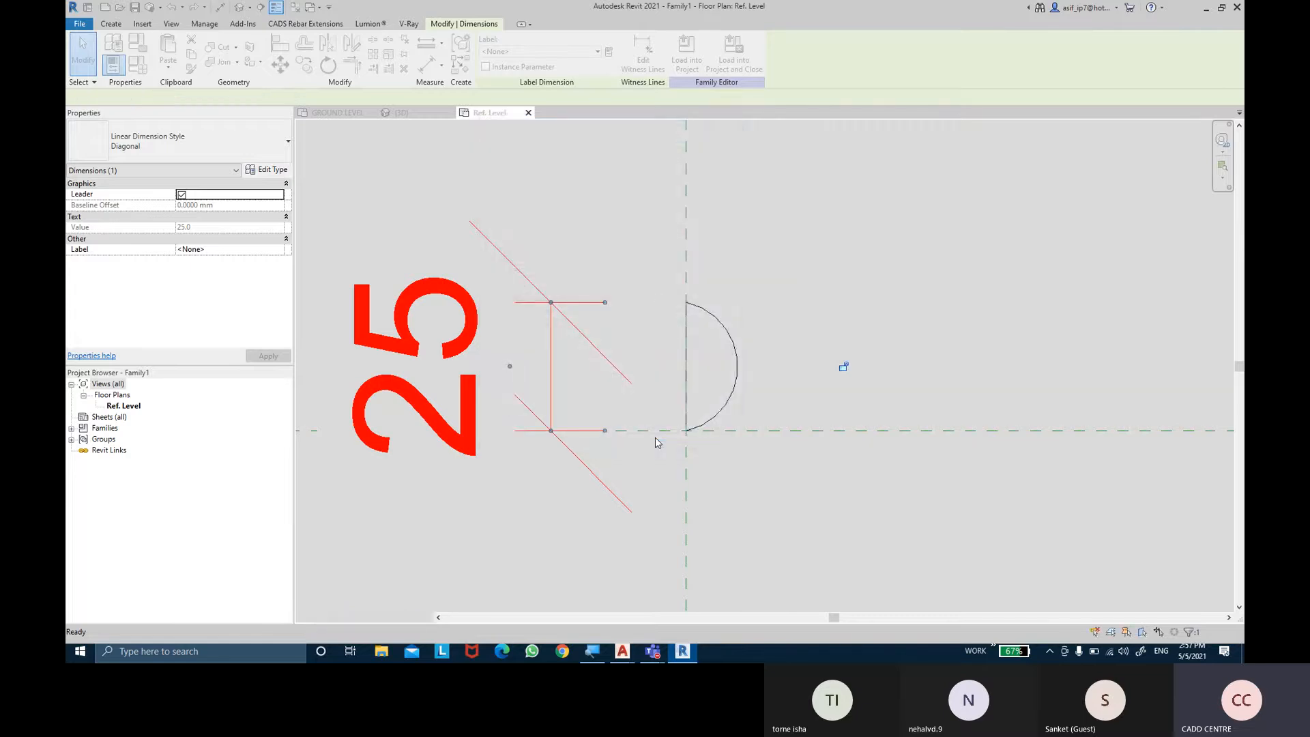
Set the family's PROFILE HT parameter to 15 mm and check how the half-round profile resizes
scroll(616, 371, down, 3)
scroll(616, 371, down, 2)
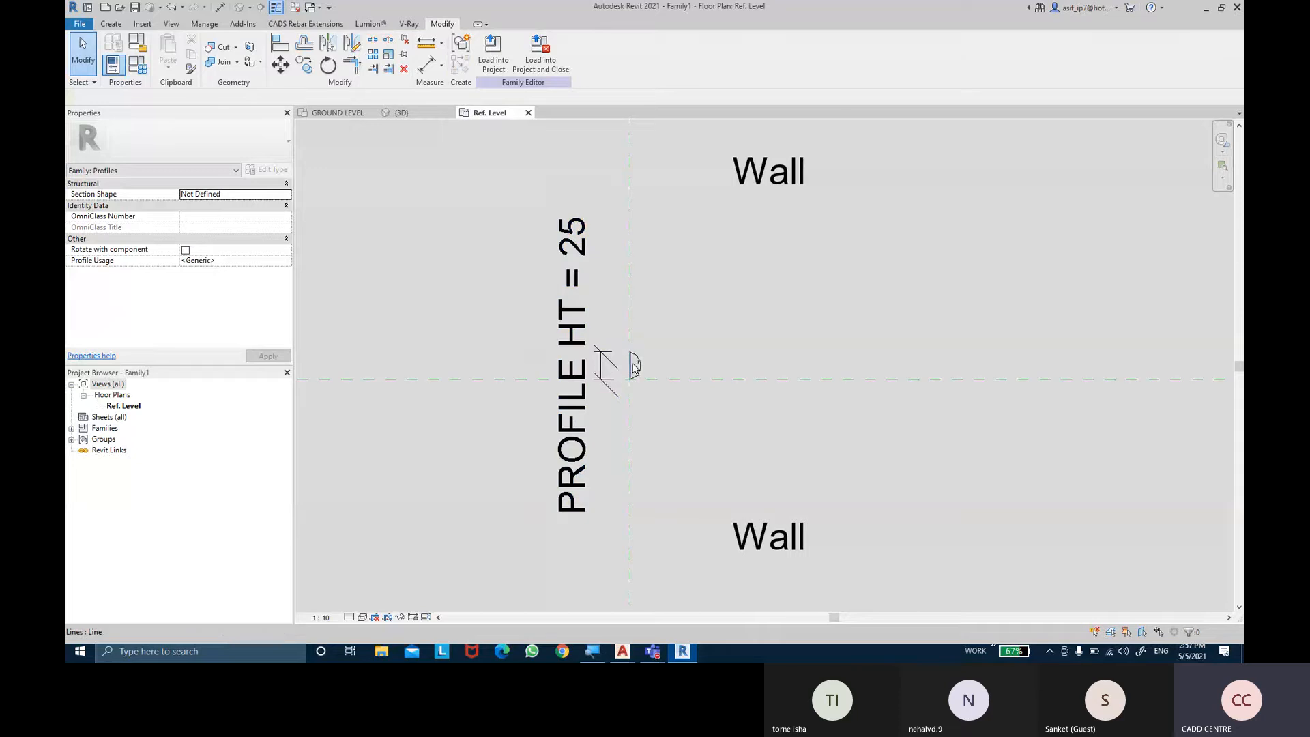
mouse_move(670, 302)
middle_down()
mouse_move(658, 302)
mouse_move(674, 296)
middle_up()
scroll(667, 310, up, 1)
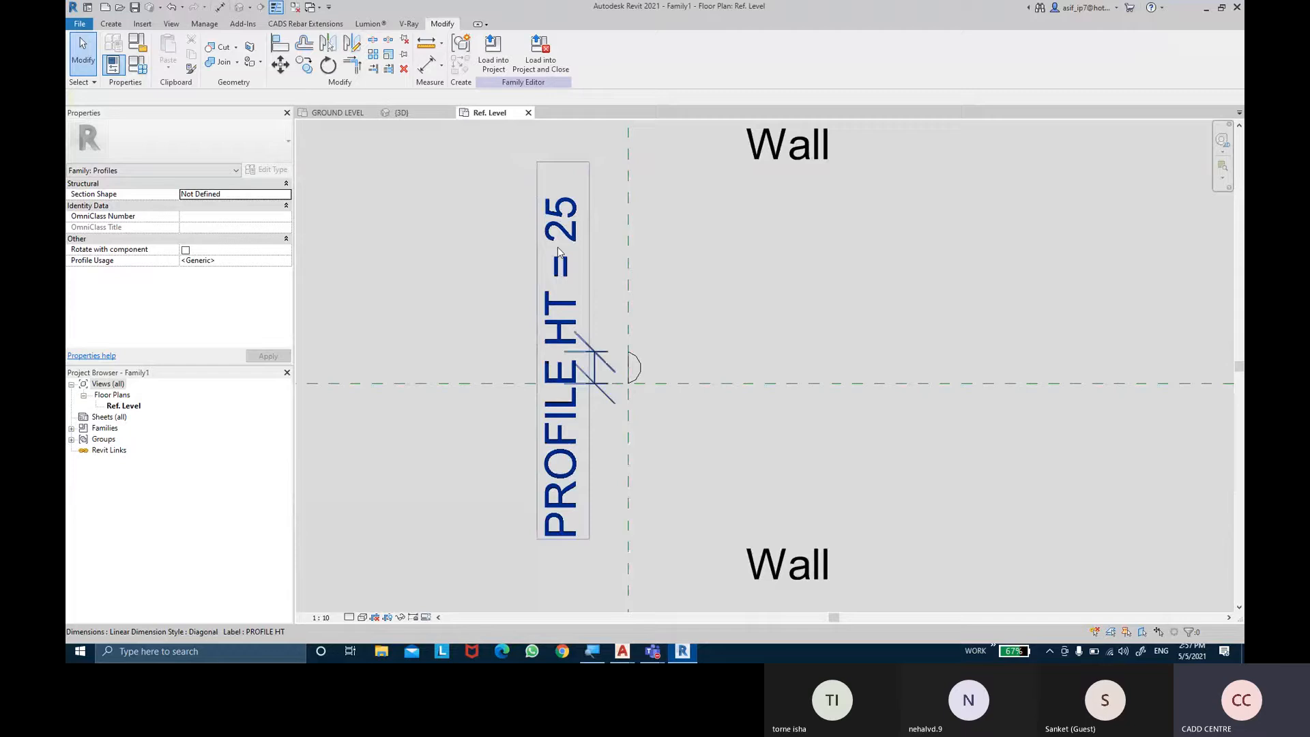
click(140, 66)
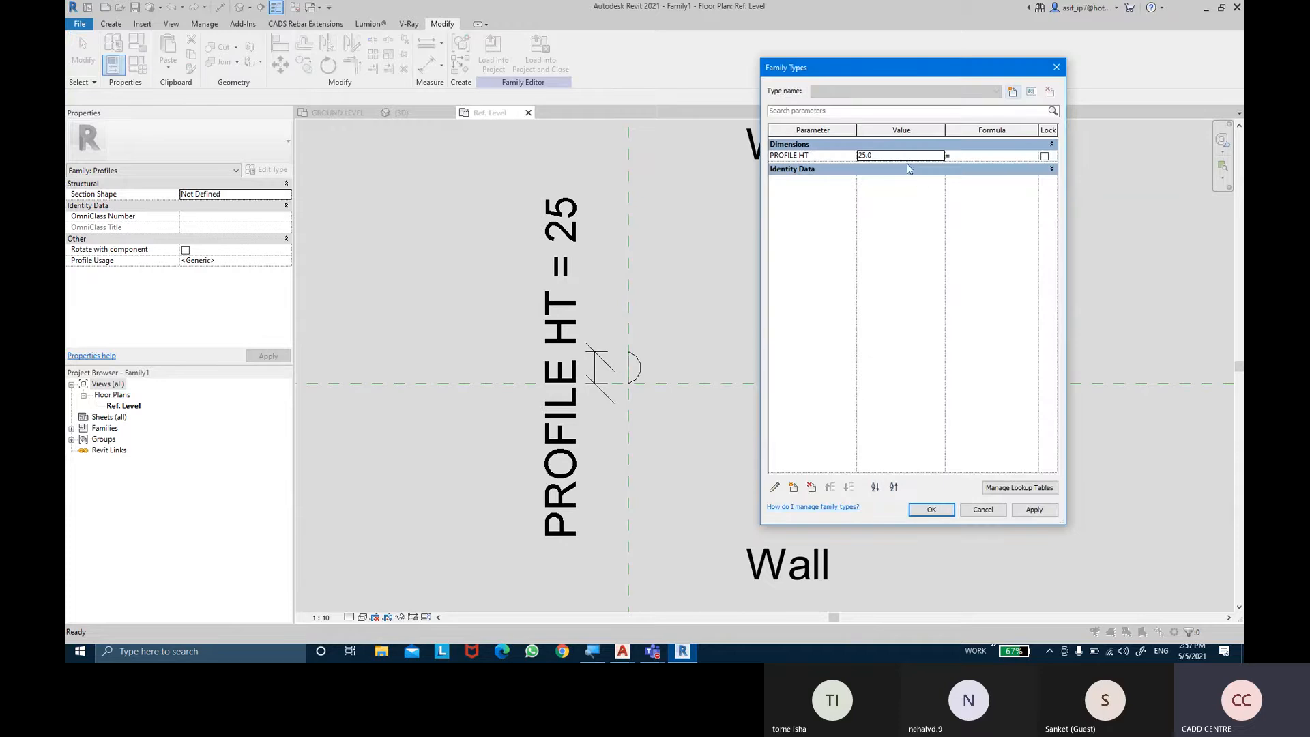
click(904, 157)
text(15)
key(Tab)
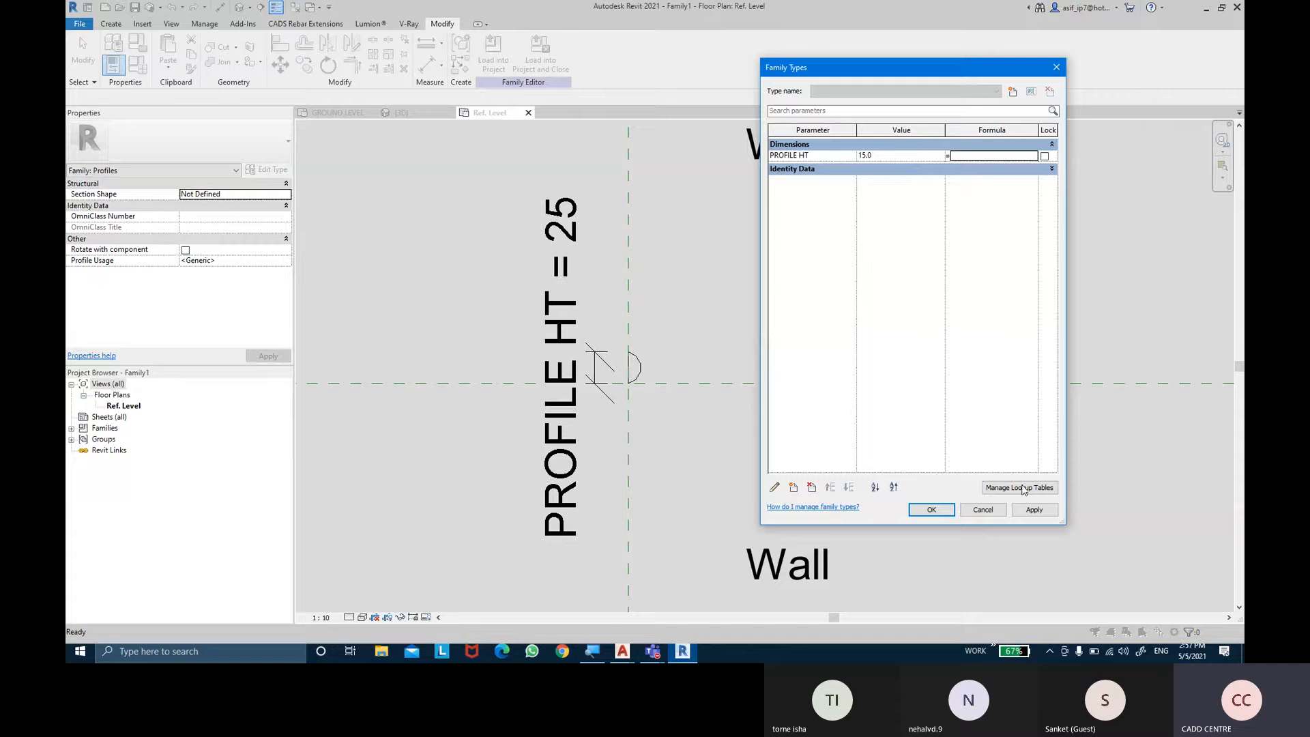
click(1038, 514)
click(983, 509)
scroll(637, 408, up, 5)
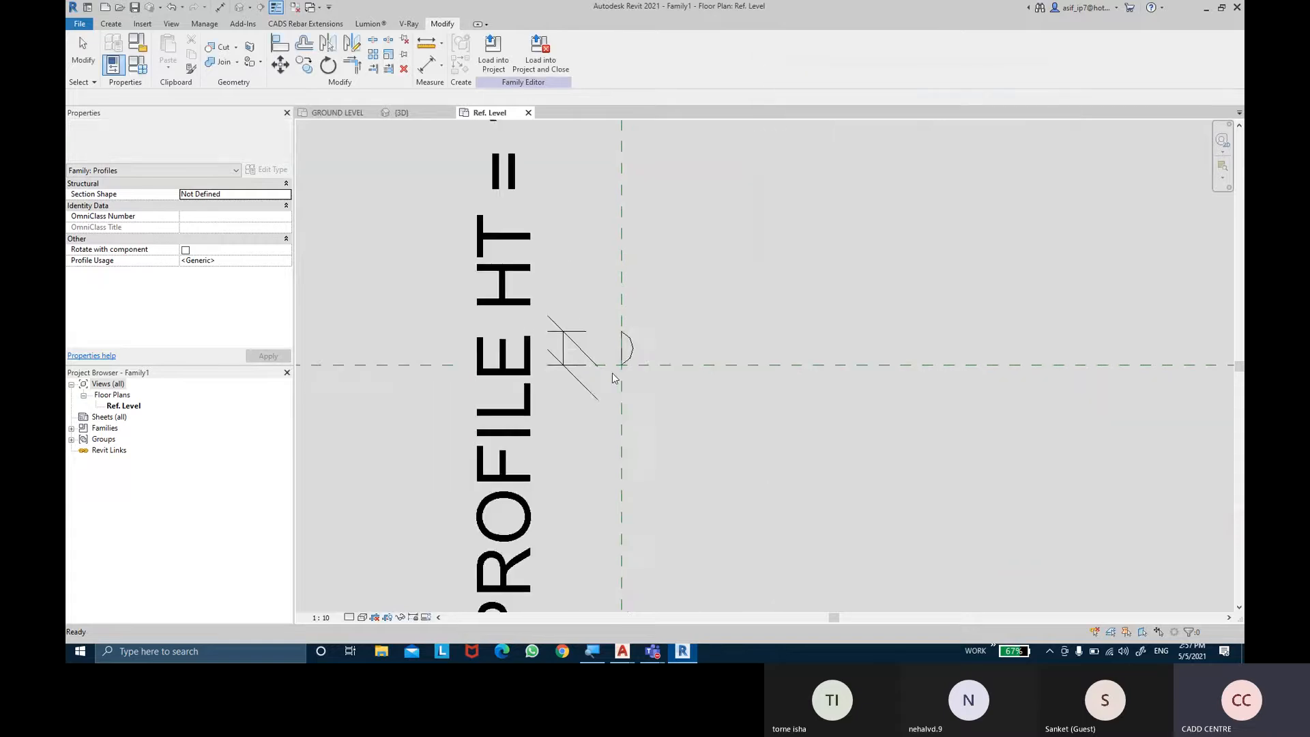
scroll(690, 322, up, 1)
scroll(709, 310, down, 3)
middle_drag(736, 292, 704, 365)
scroll(704, 365, down, 1)
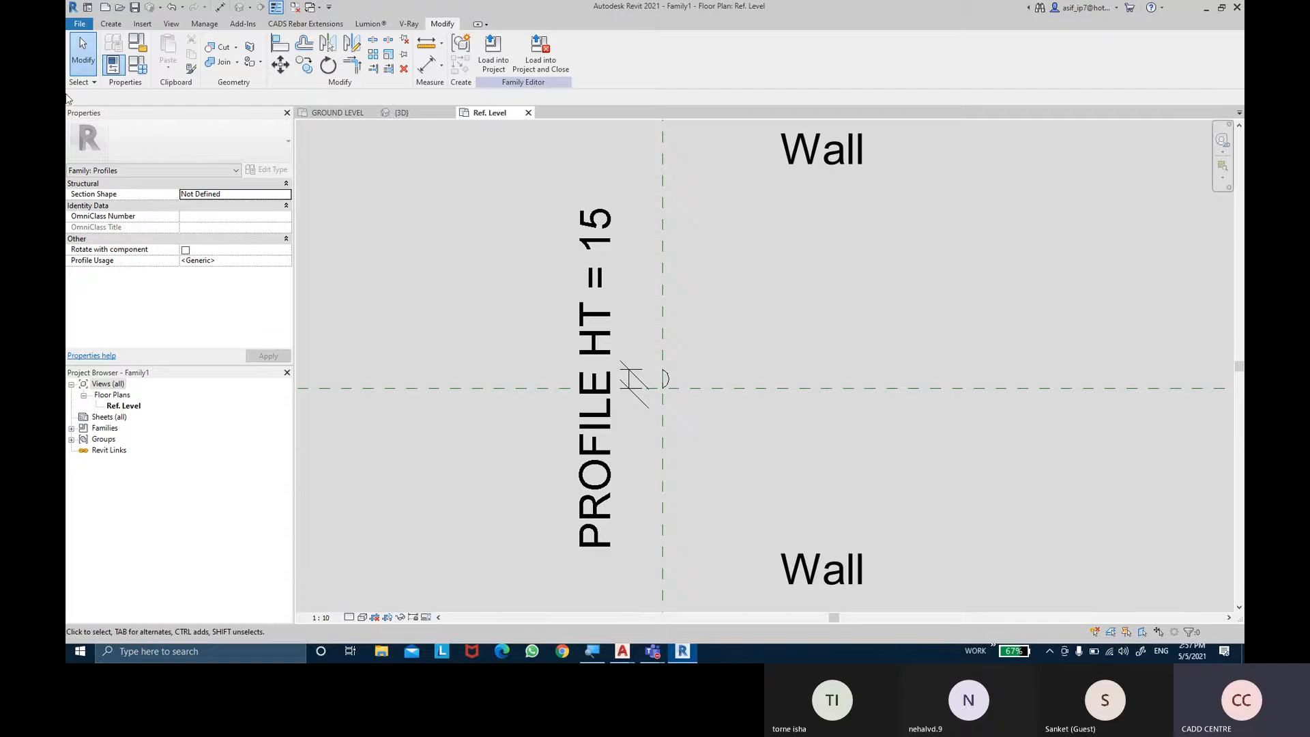
Flex the half-round profile by setting PROFILE HT to 25 mm and finally to 30 mm in the family types
click(114, 65)
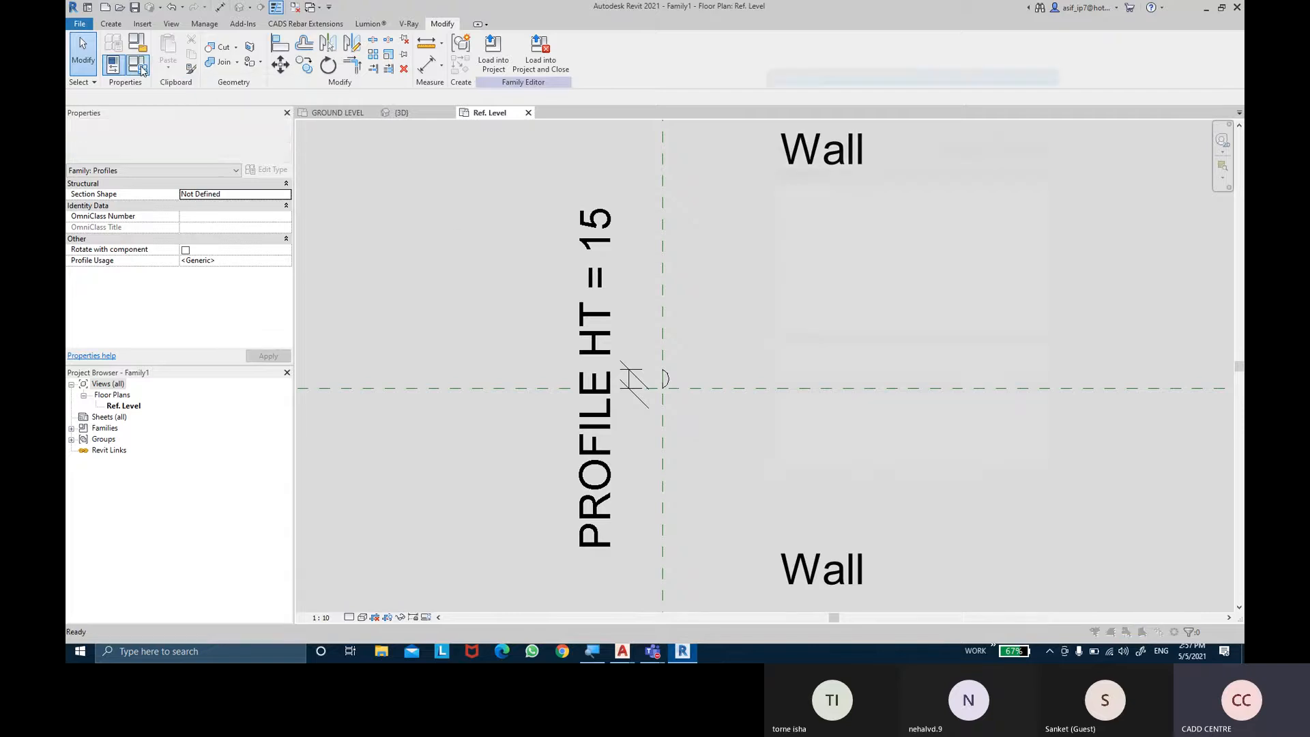
click(908, 154)
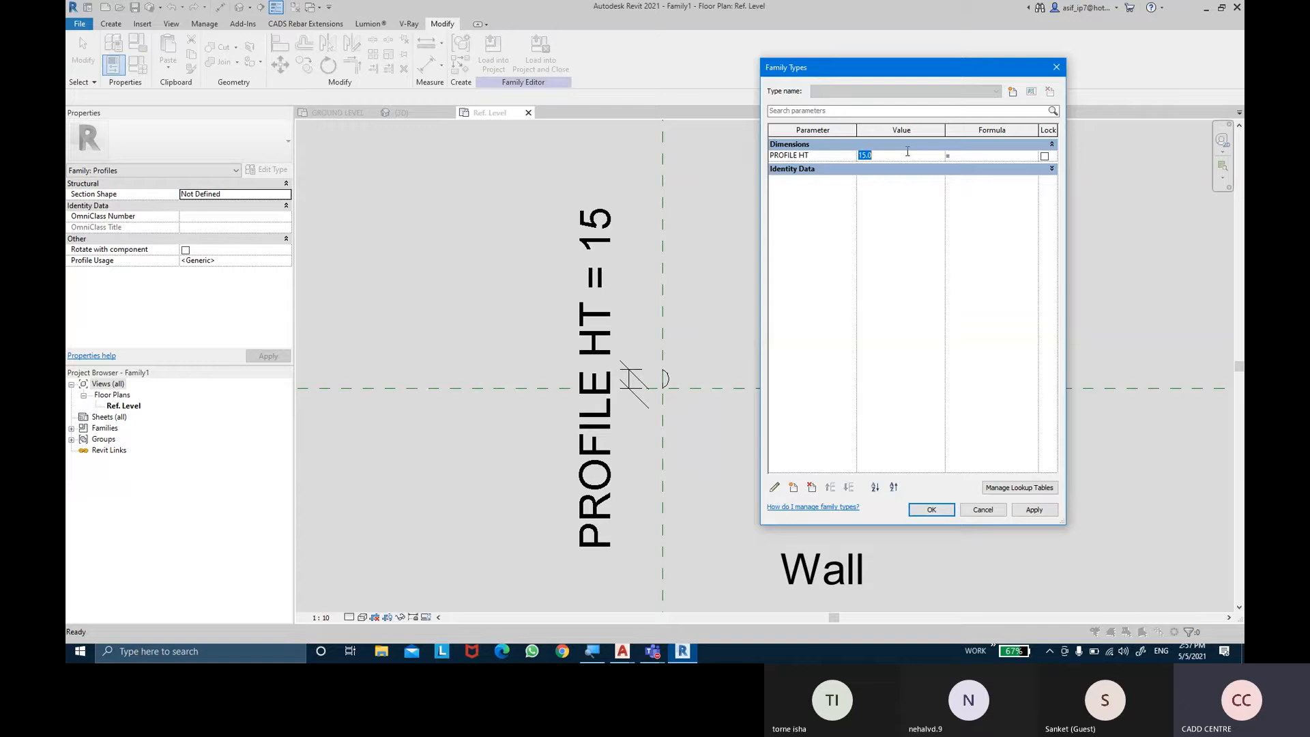
key(Tab)
click(1034, 508)
click(914, 157)
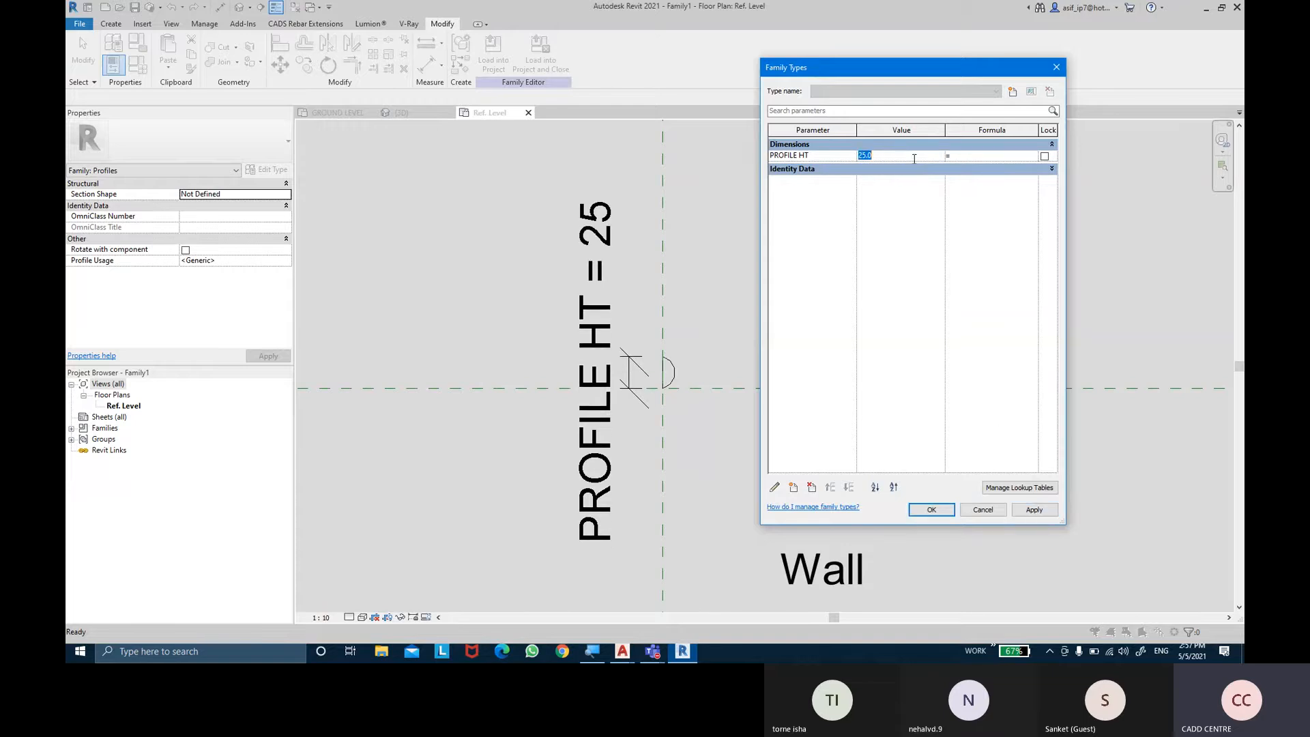
key(Tab)
click(1021, 512)
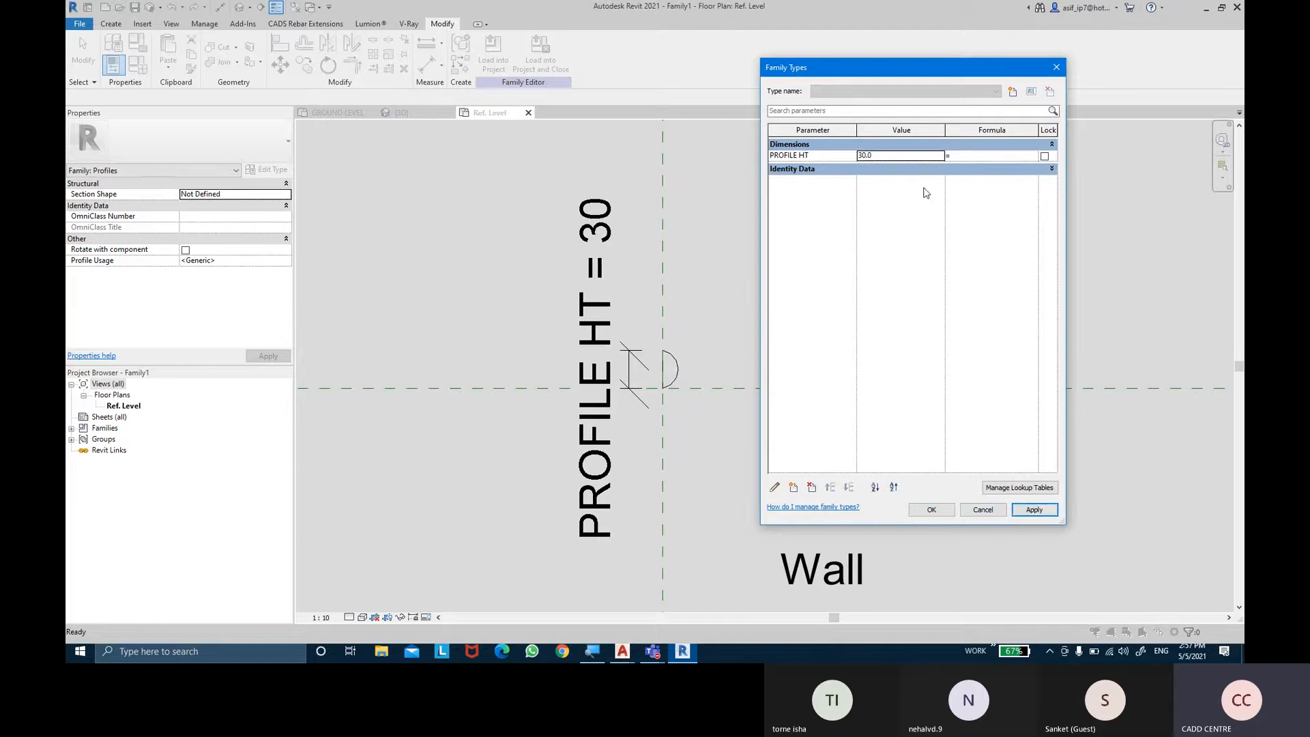
click(932, 509)
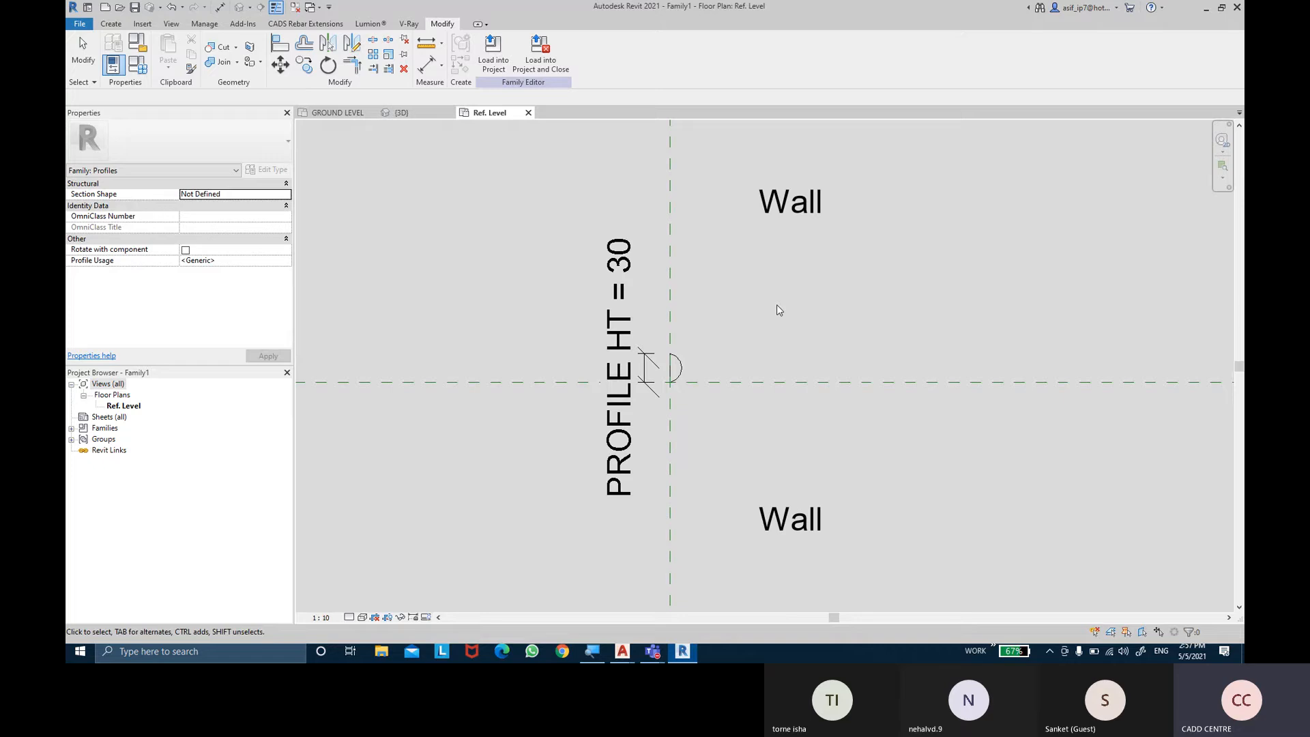
scroll(776, 304, down, 1)
scroll(761, 338, down, 3)
middle_drag(777, 328, 721, 369)
scroll(672, 375, up, 1)
scroll(663, 394, up, 2)
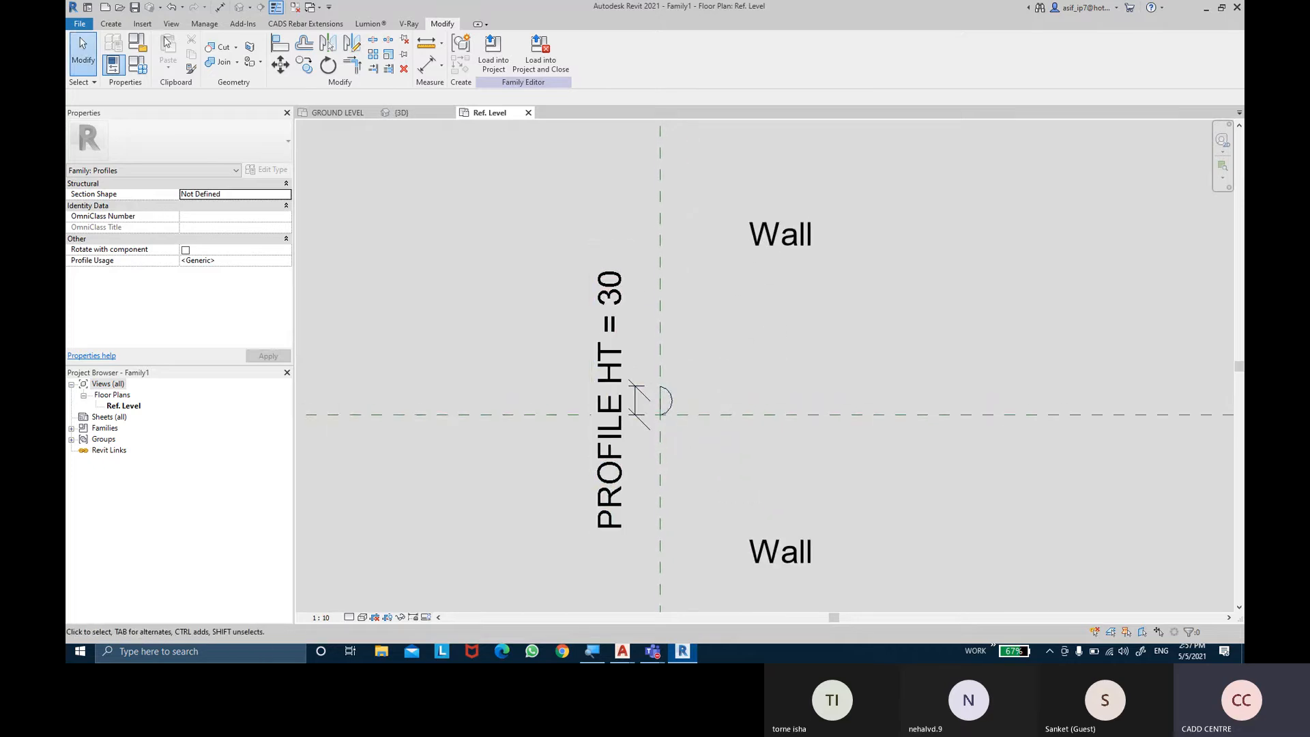
Save the profile family to the Desktop as C SHAPE PROFILE, load it into the BIM CLASS project and close it
click(135, 8)
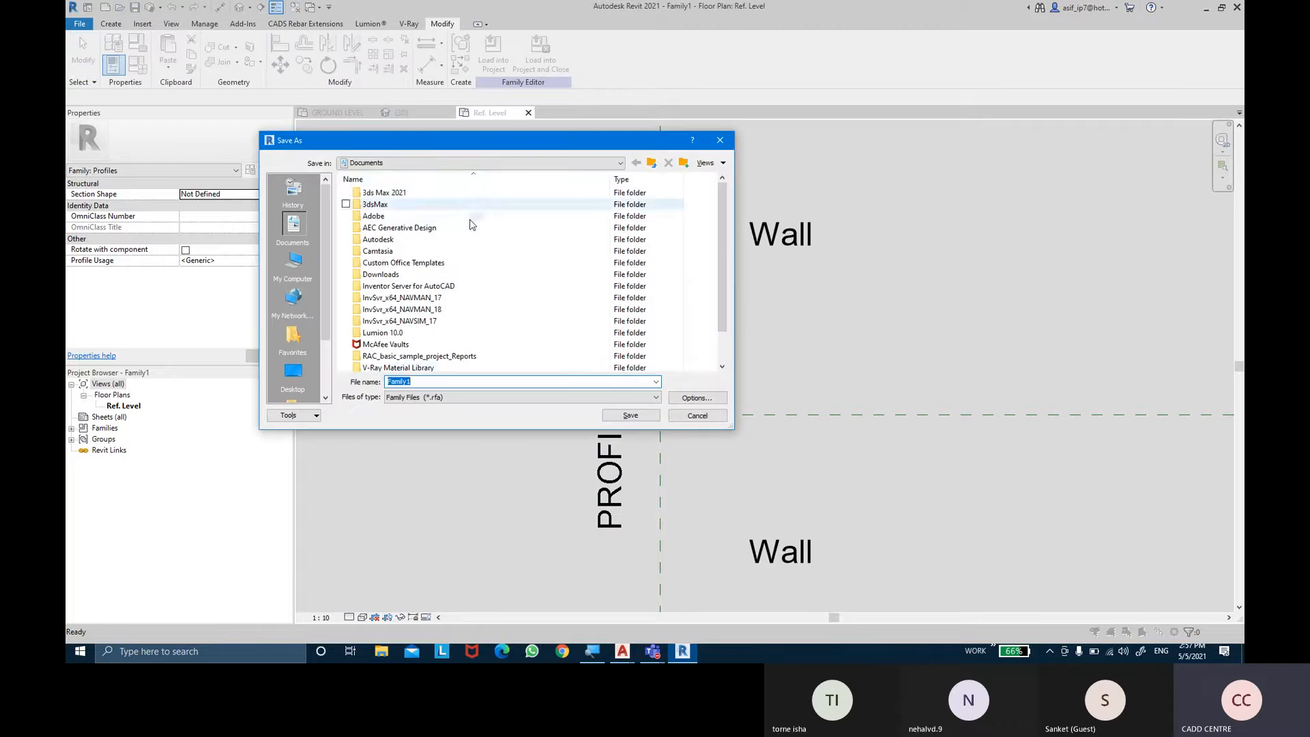
click(284, 376)
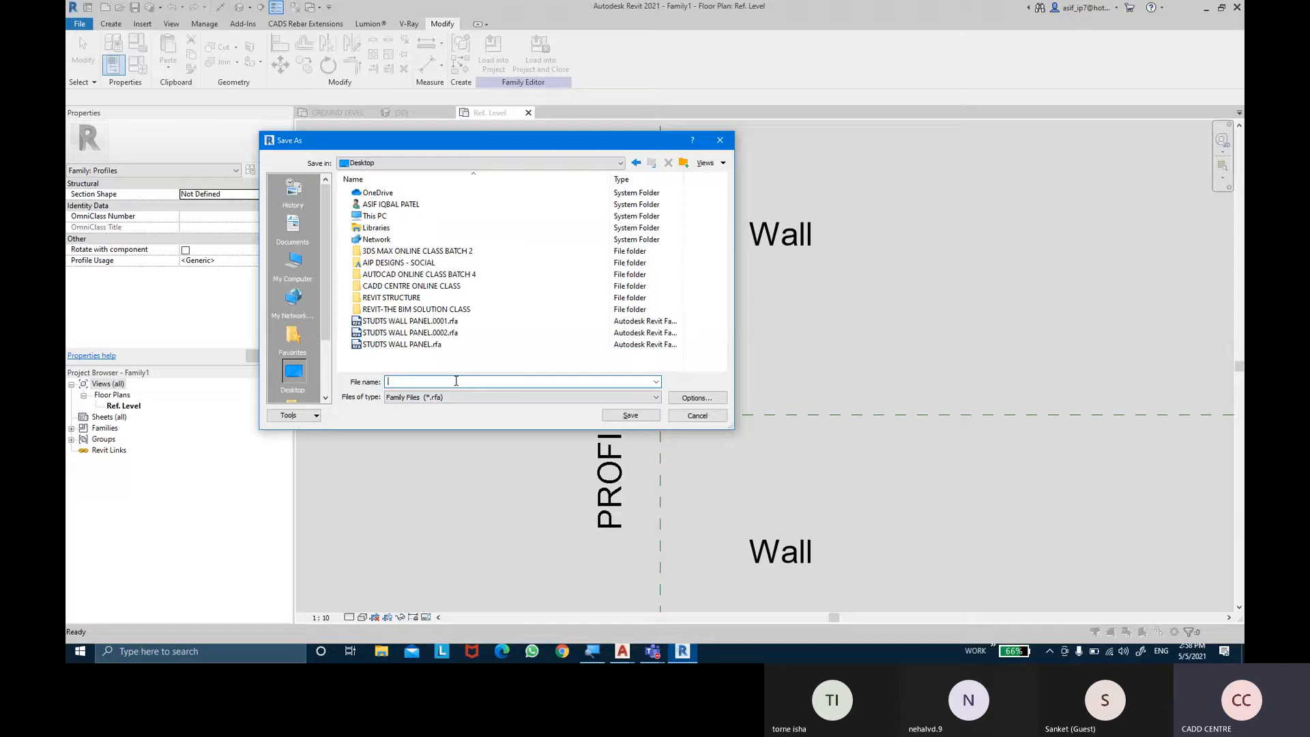
click(455, 380)
text(C SHAPE)
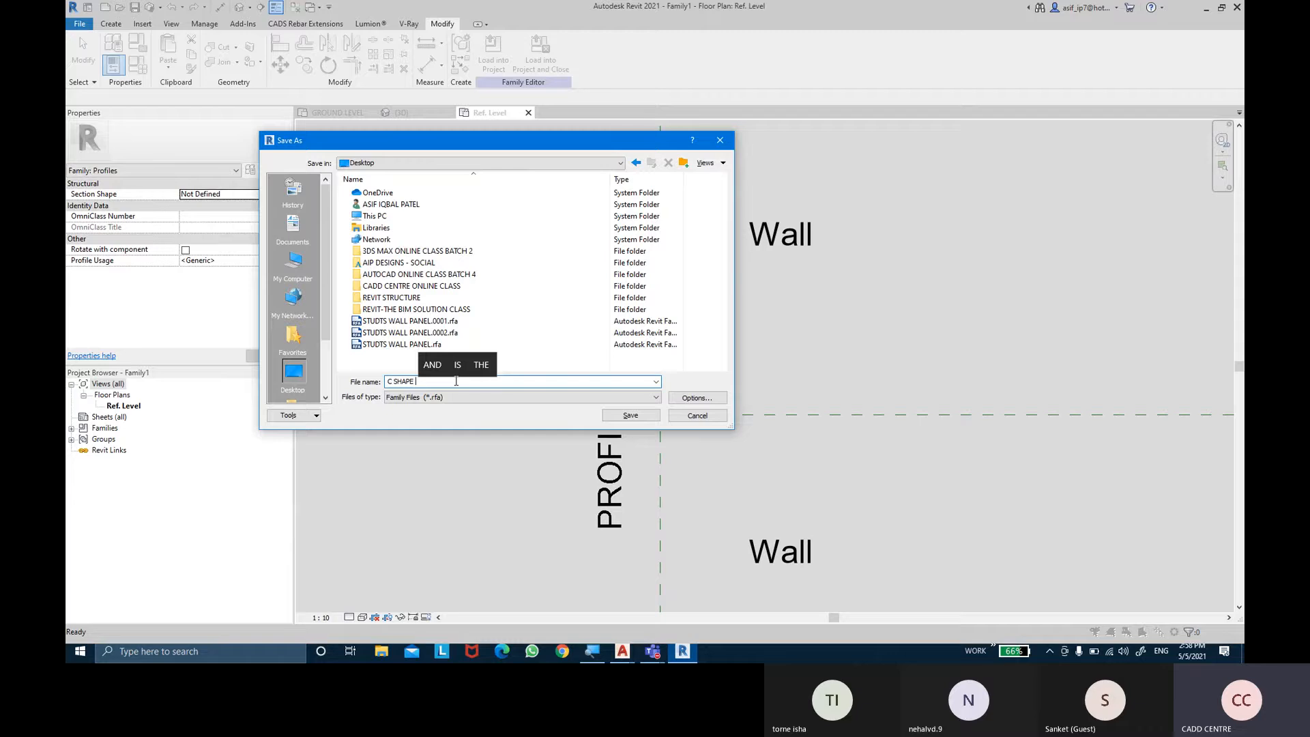
text( REV)
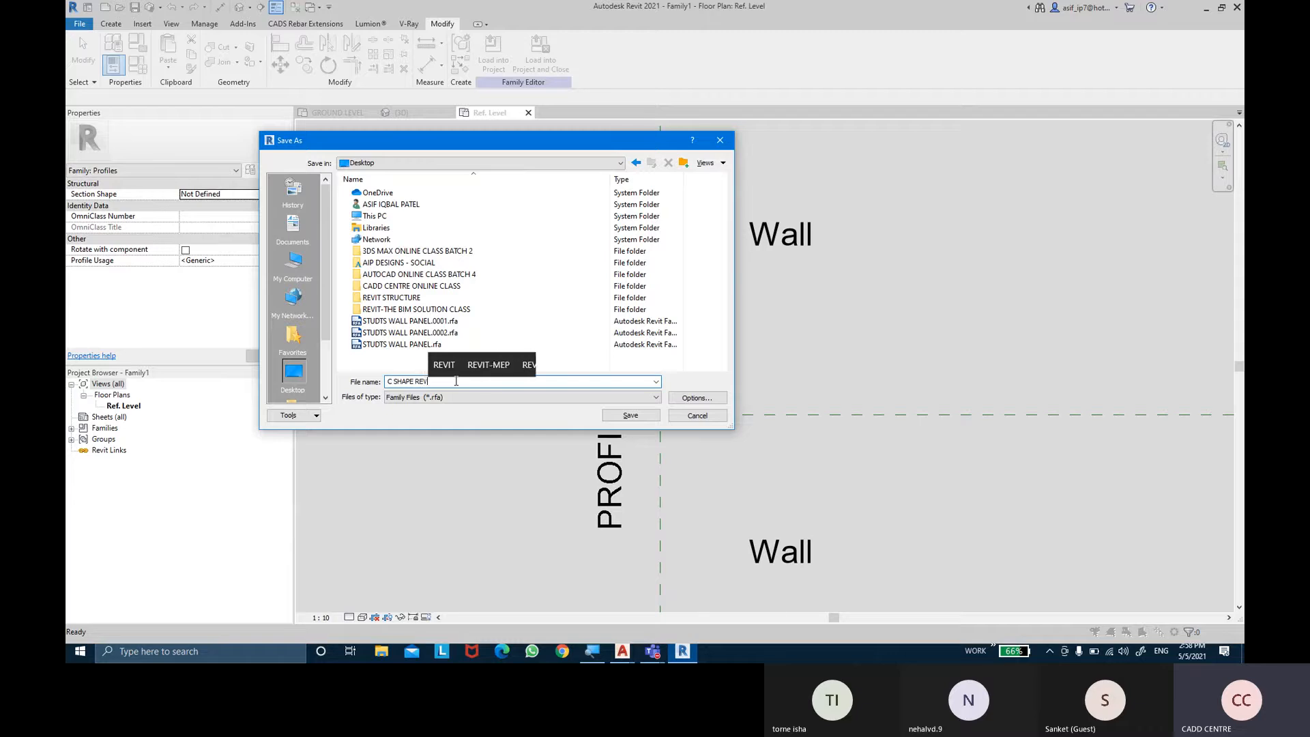
text(I)
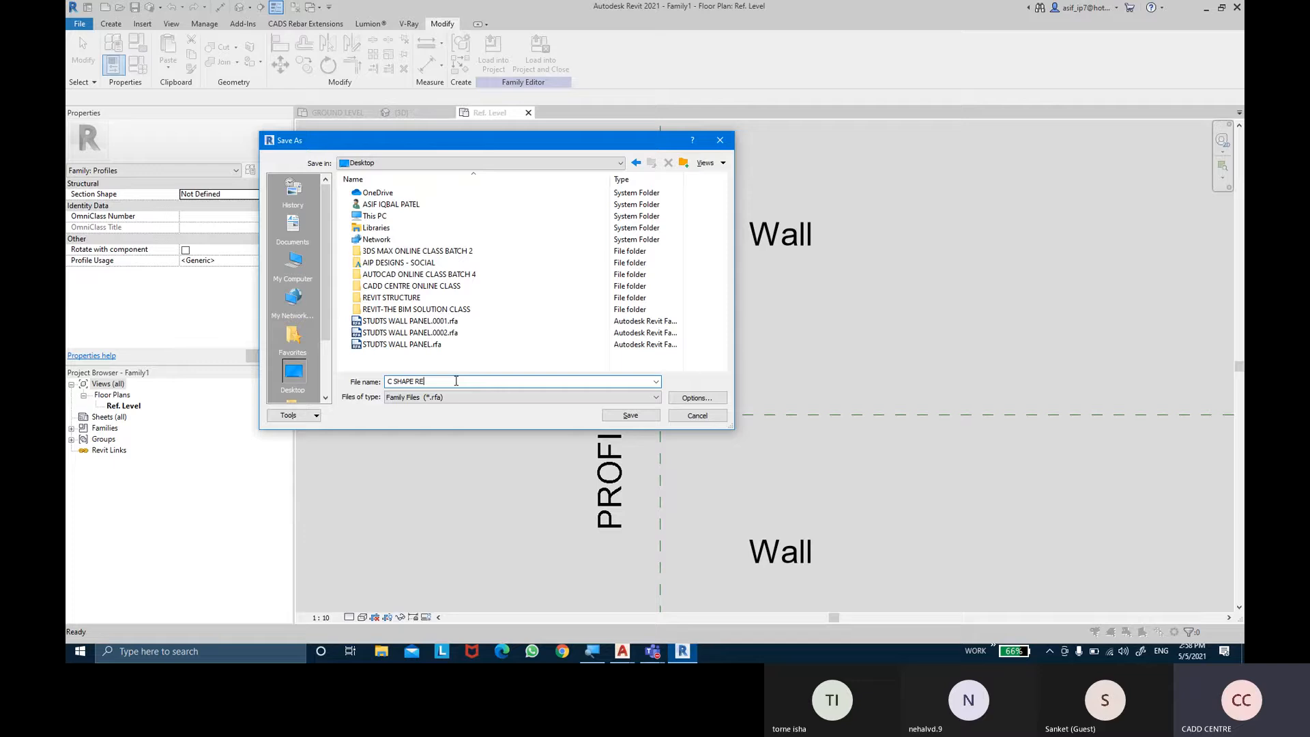
text(PROF)
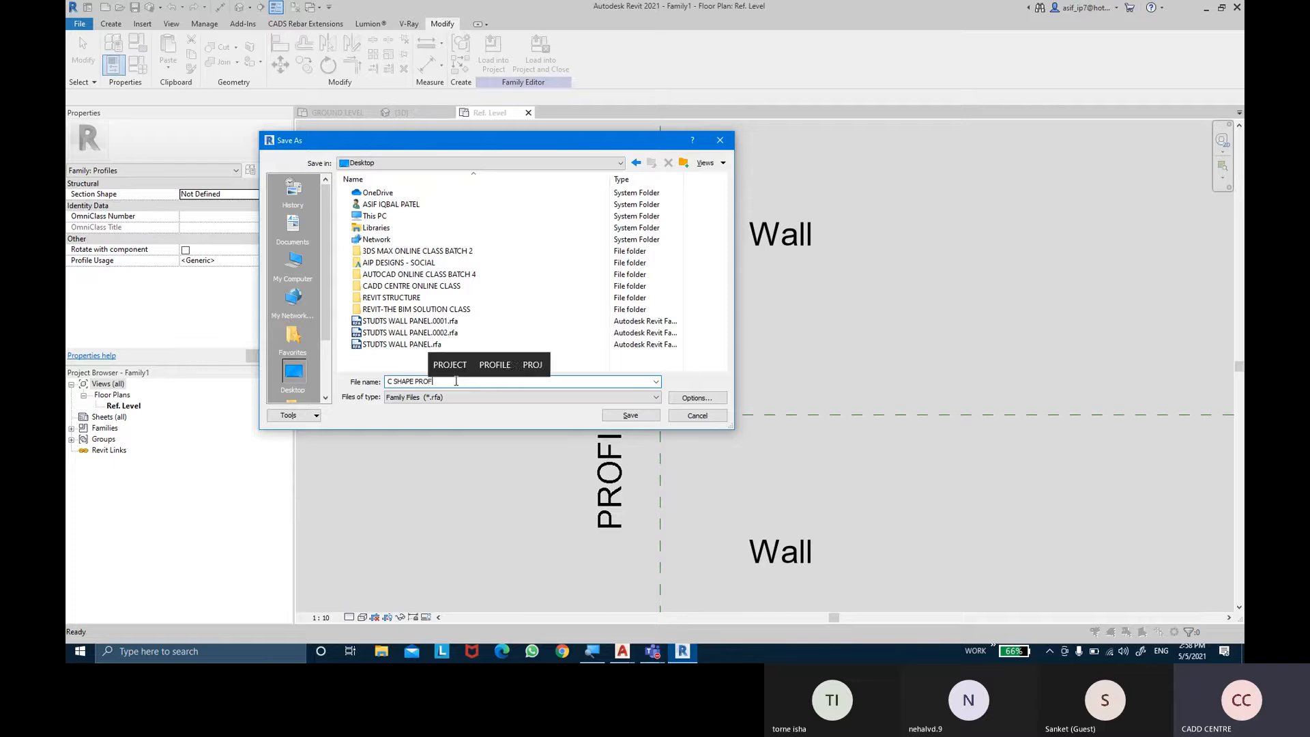
text(ILE)
key(Return)
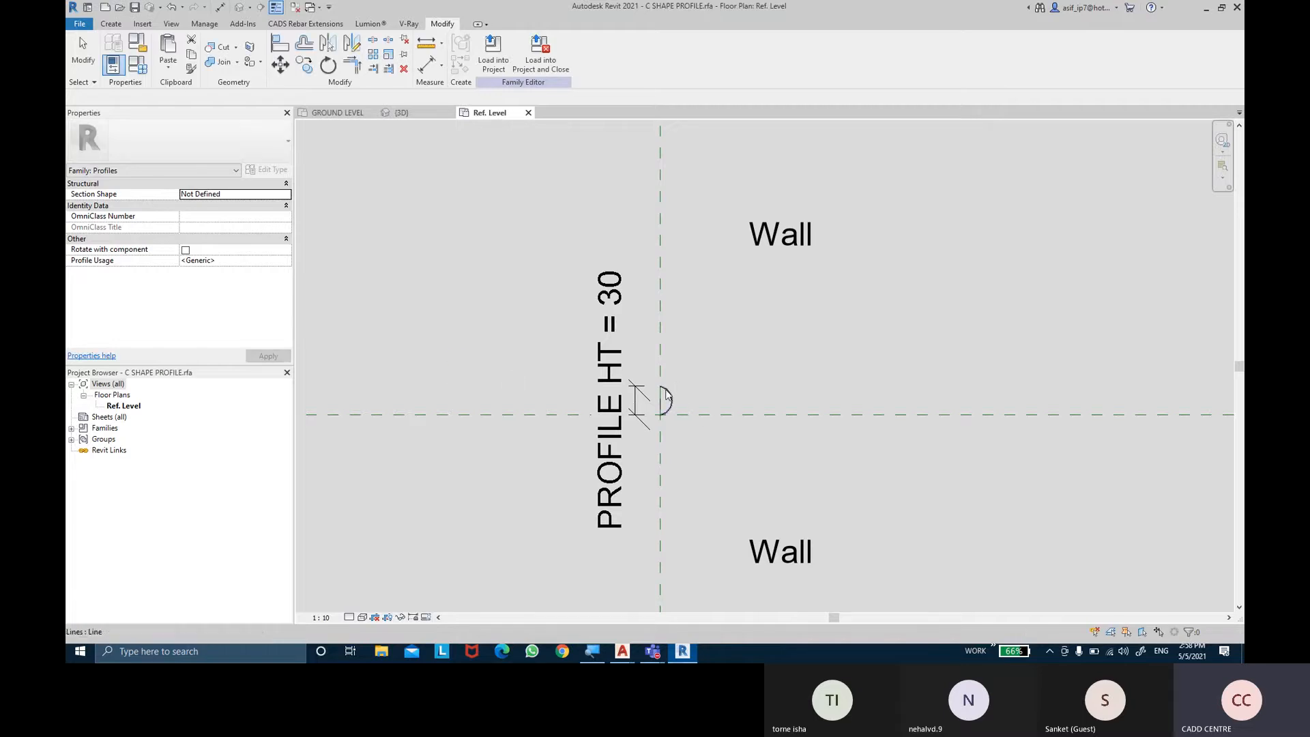
click(535, 77)
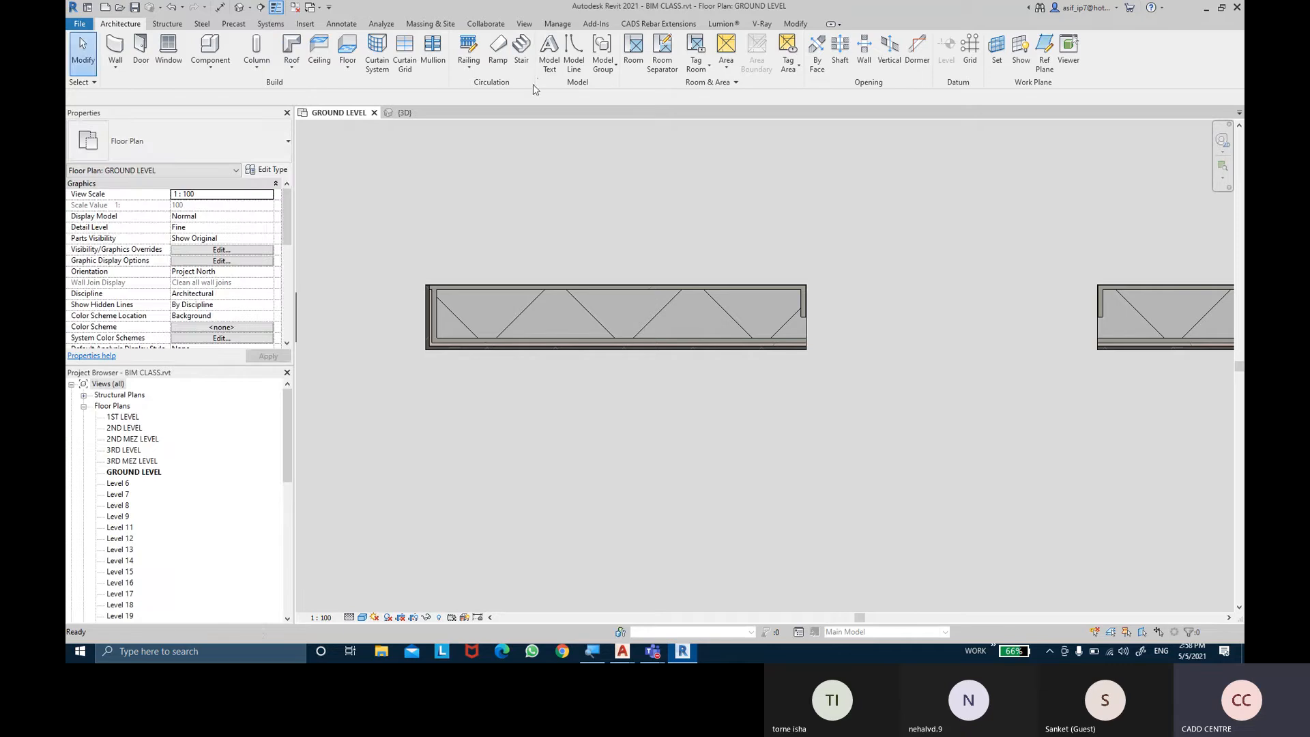
In the 3D view, duplicate the type of the reveal running along the brick walls as Reveal C SHAPE
click(409, 112)
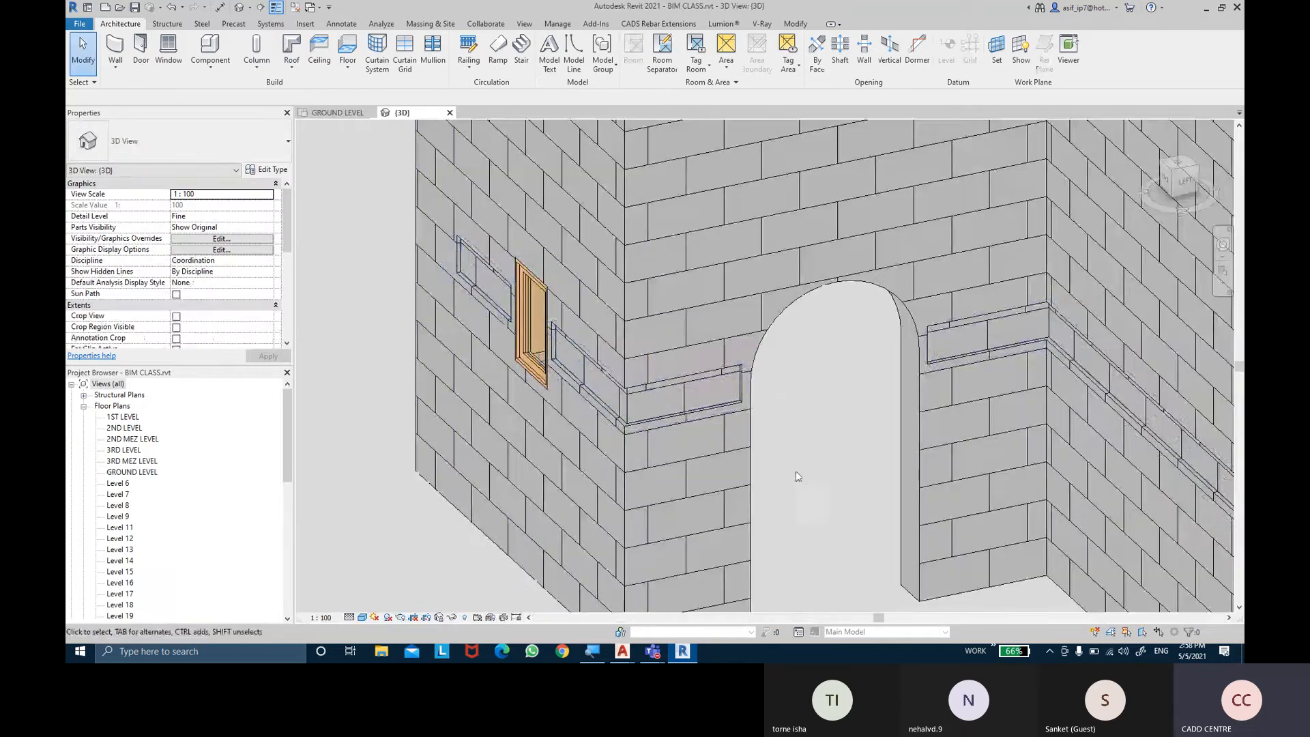
click(671, 386)
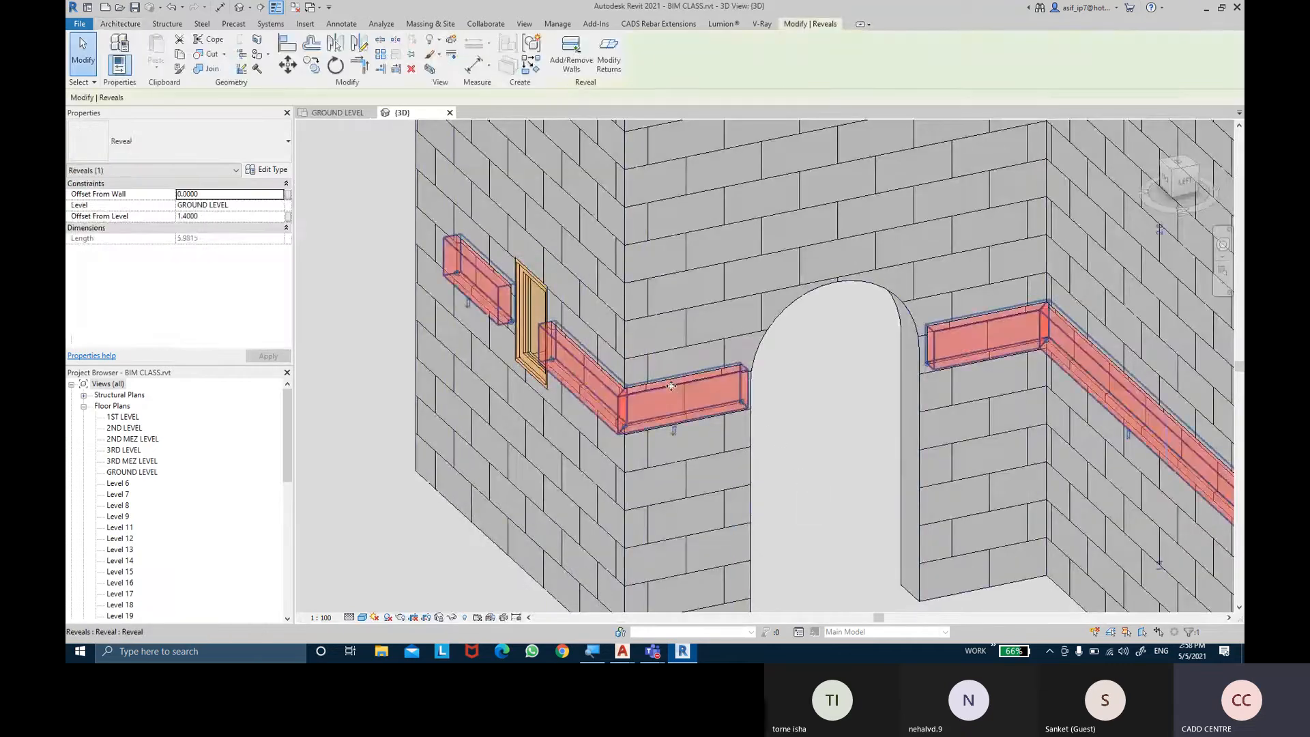
click(277, 170)
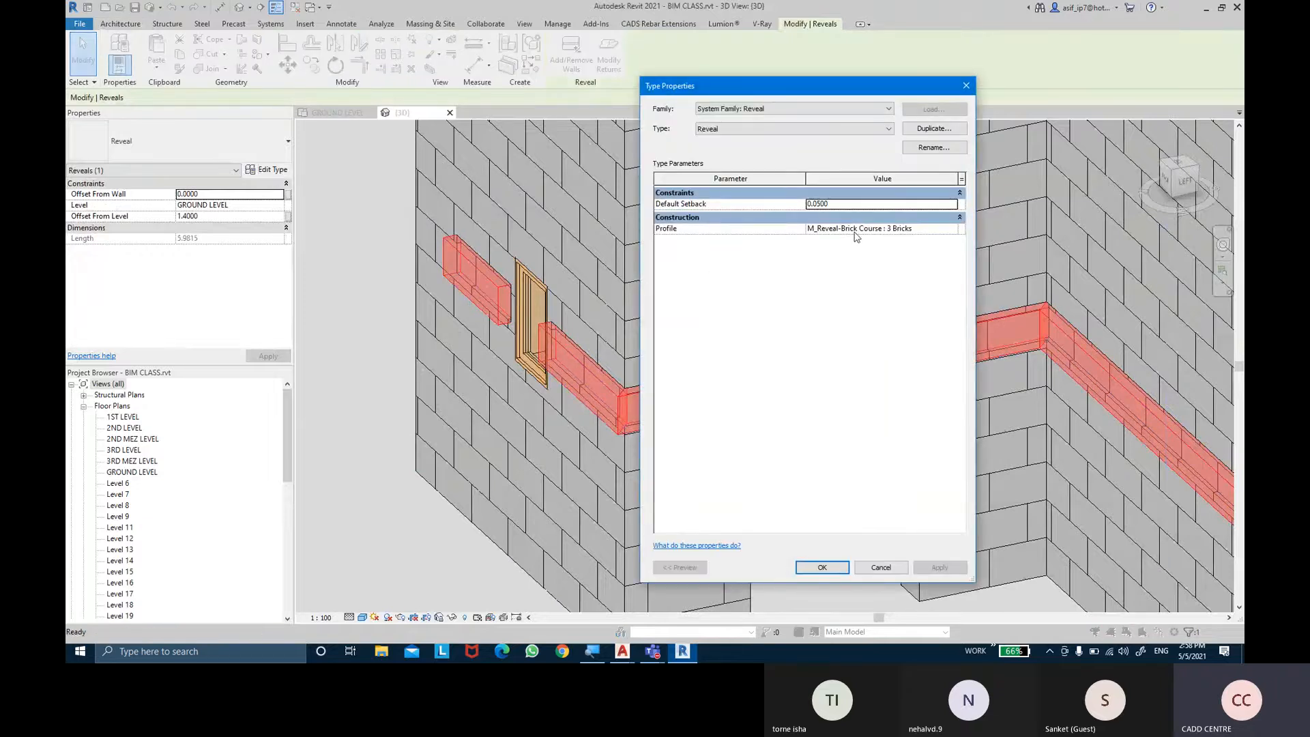
click(933, 128)
key(Right)
key(BackSpace)
text(C SHAPE)
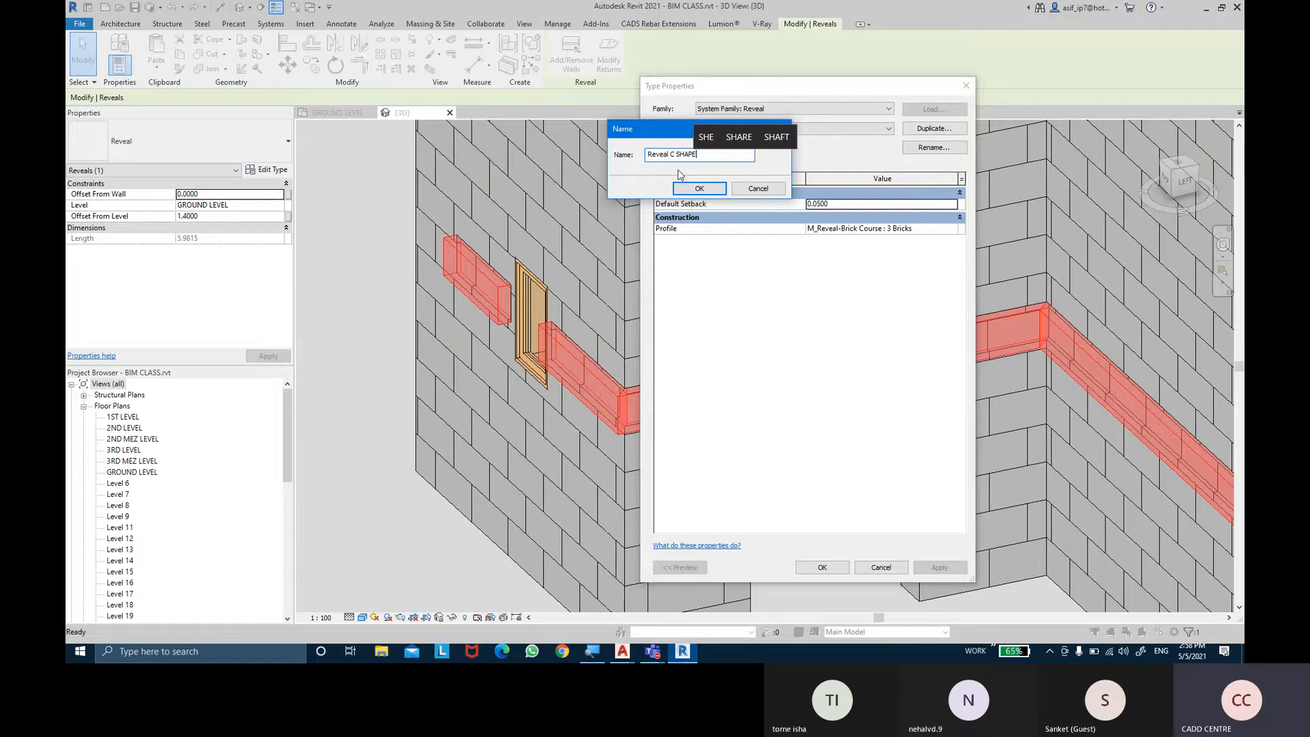
key(Return)
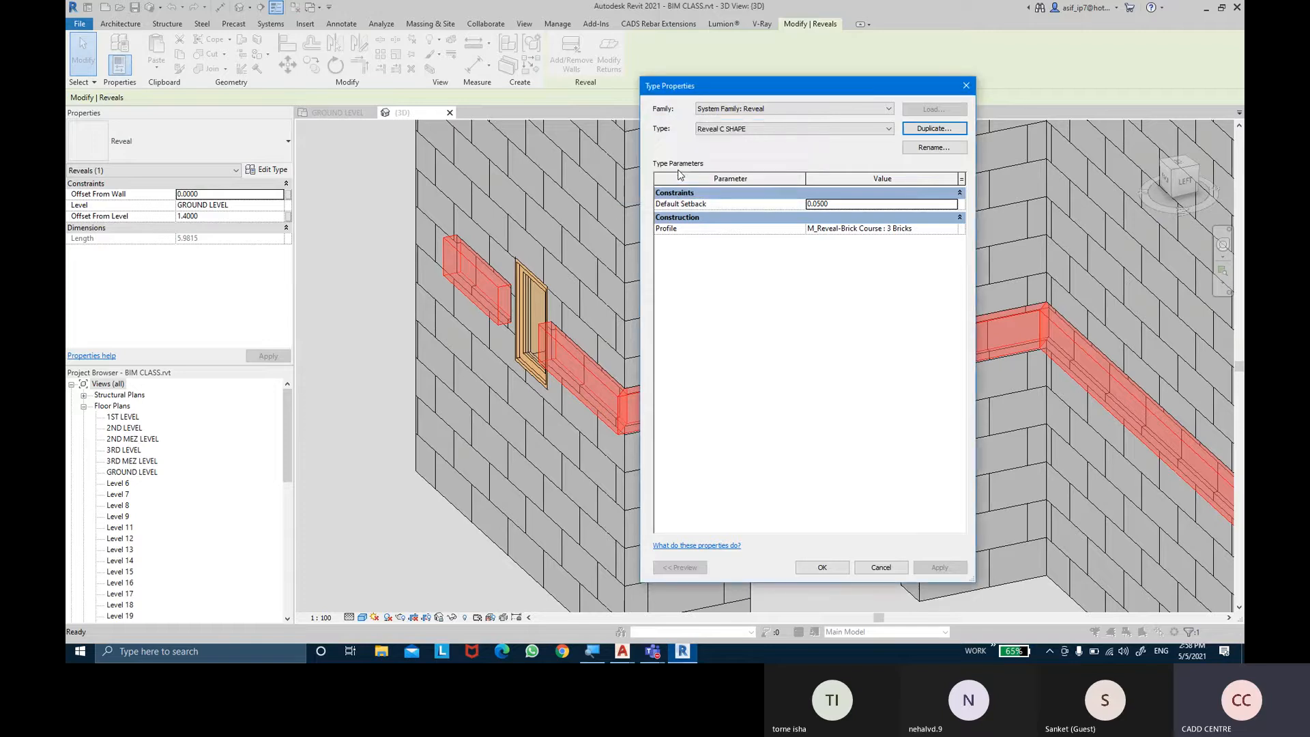
Assign the profile C SHAPE PROFILE : C SHAPE PROFILE to the Reveal C SHAPE type and deselect the reveal
click(950, 234)
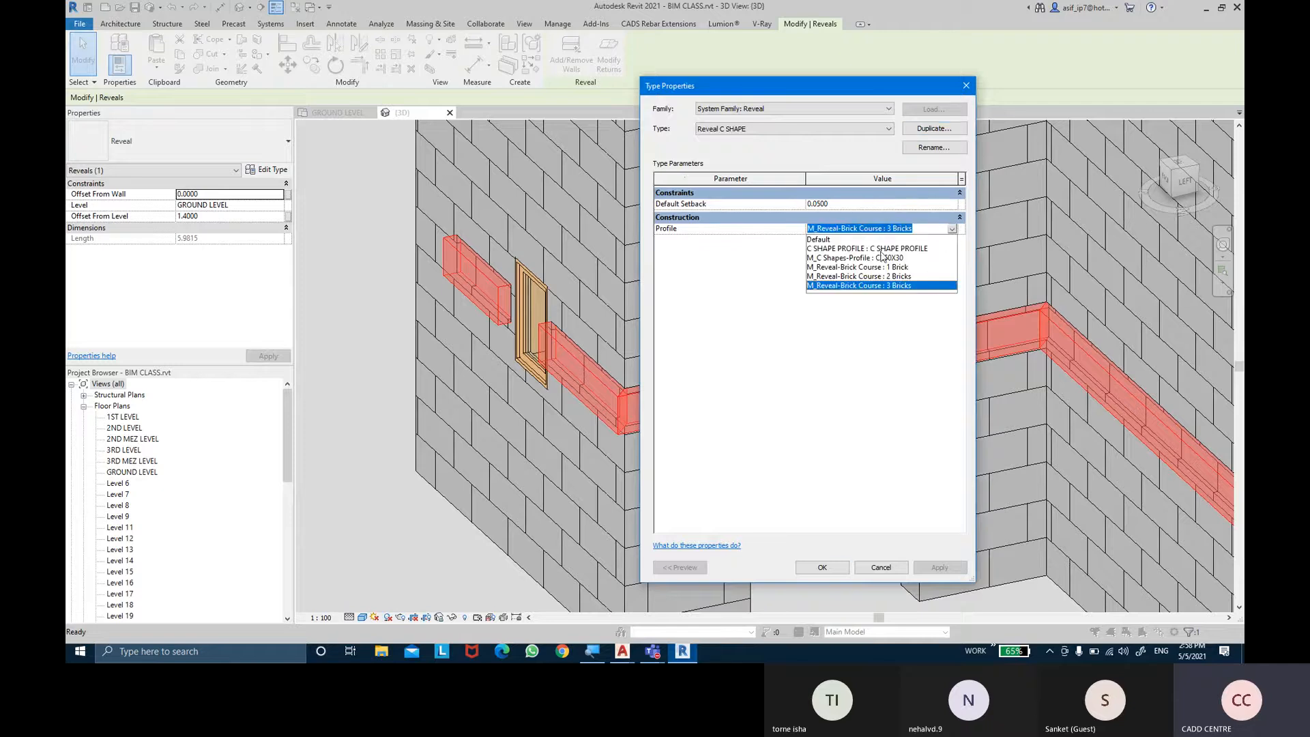
click(886, 249)
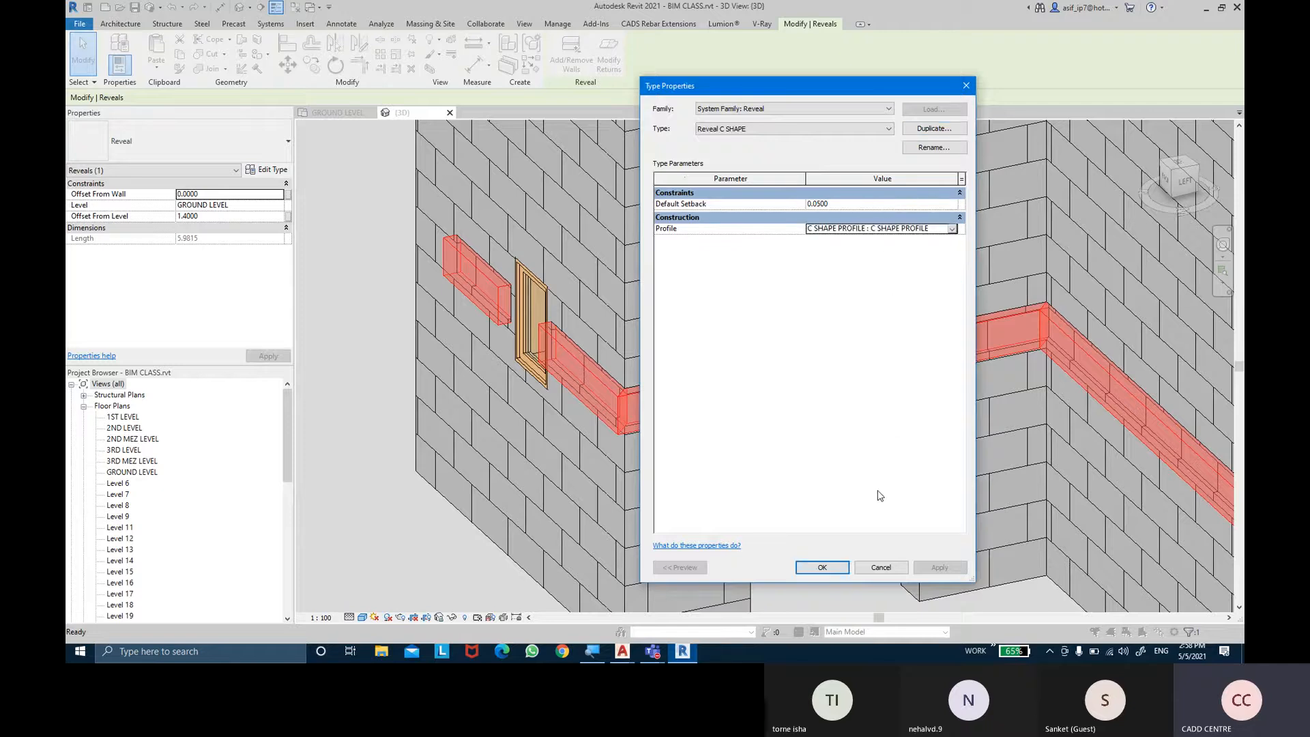
click(822, 567)
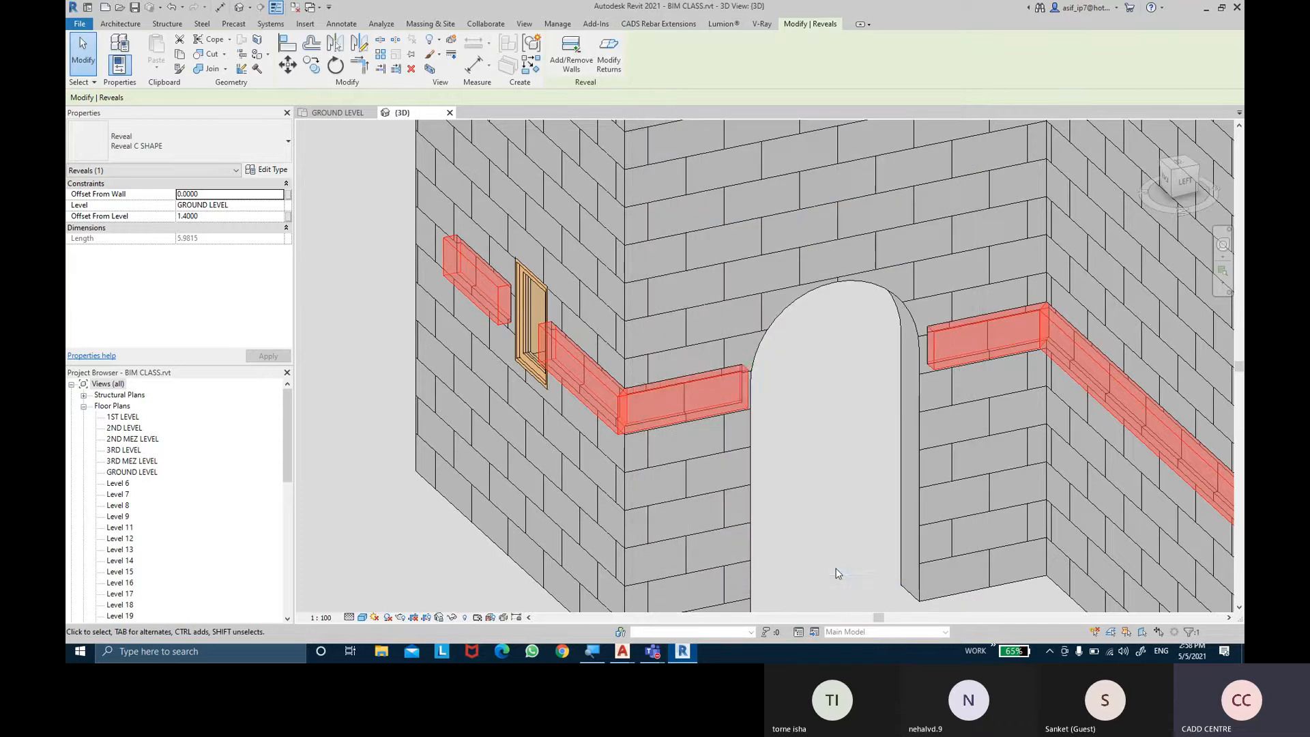
click(812, 456)
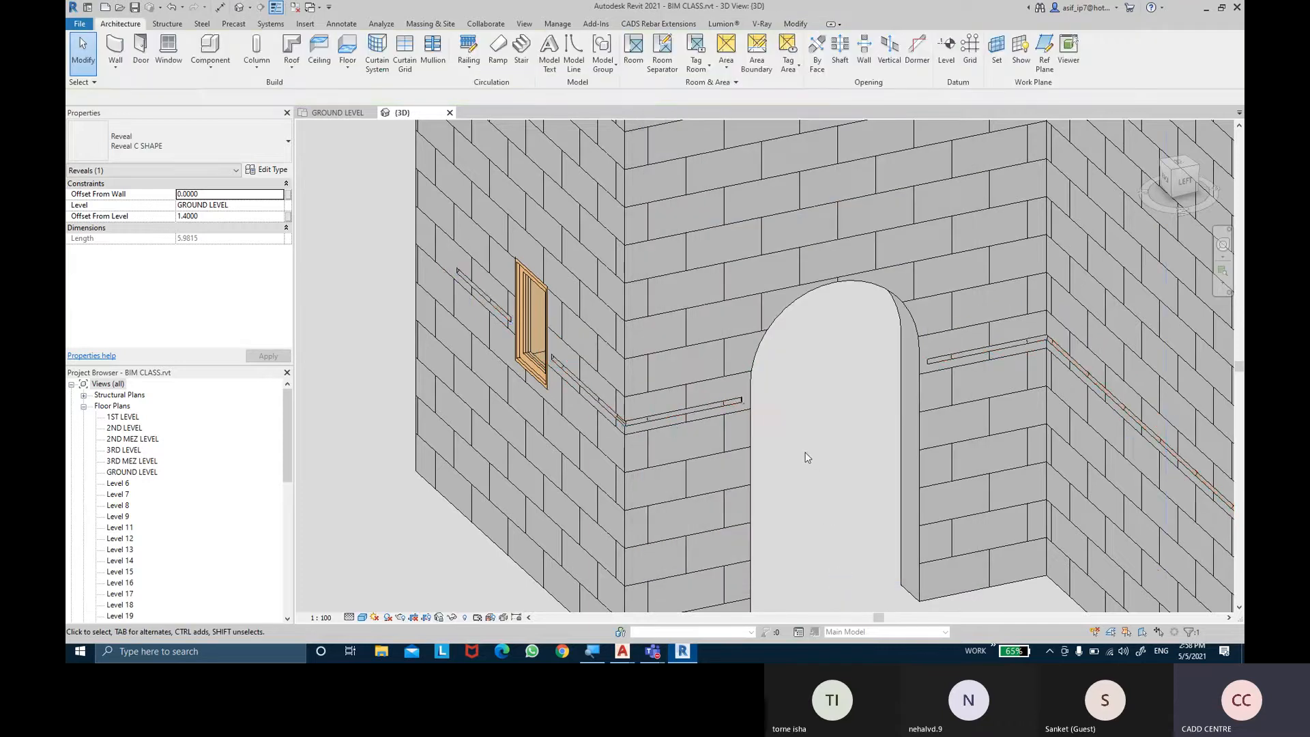
Examine the cross-section of the Reveal C SHAPE cut into the brick wall at the corner and beside the window
scroll(785, 443, up, 10)
click(682, 303)
shift+middle_drag(682, 303, 611, 197)
scroll(557, 363, up, 2)
shift+middle_drag(556, 362, 337, 325)
scroll(761, 358, down, 2)
click(890, 331)
scroll(890, 330, down, 1)
shift+middle_drag(954, 338, 924, 244)
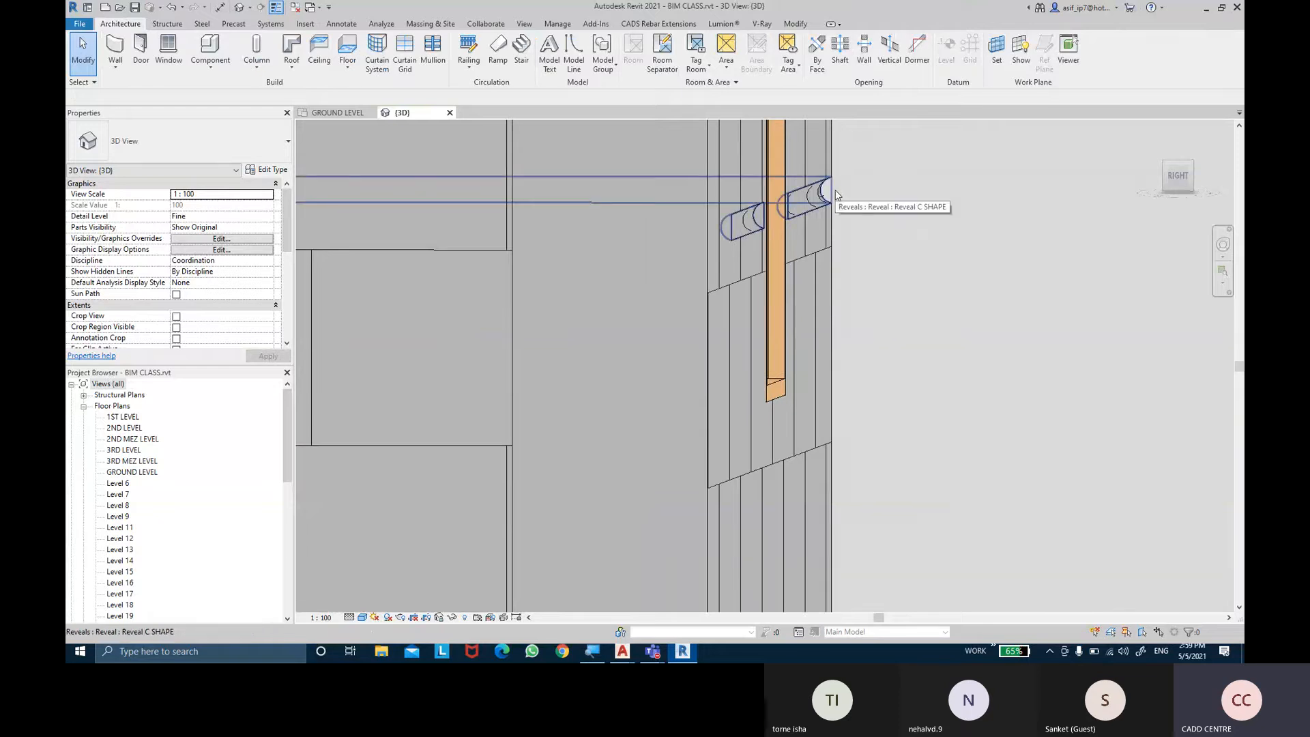
shift+middle_drag(836, 194, 917, 272)
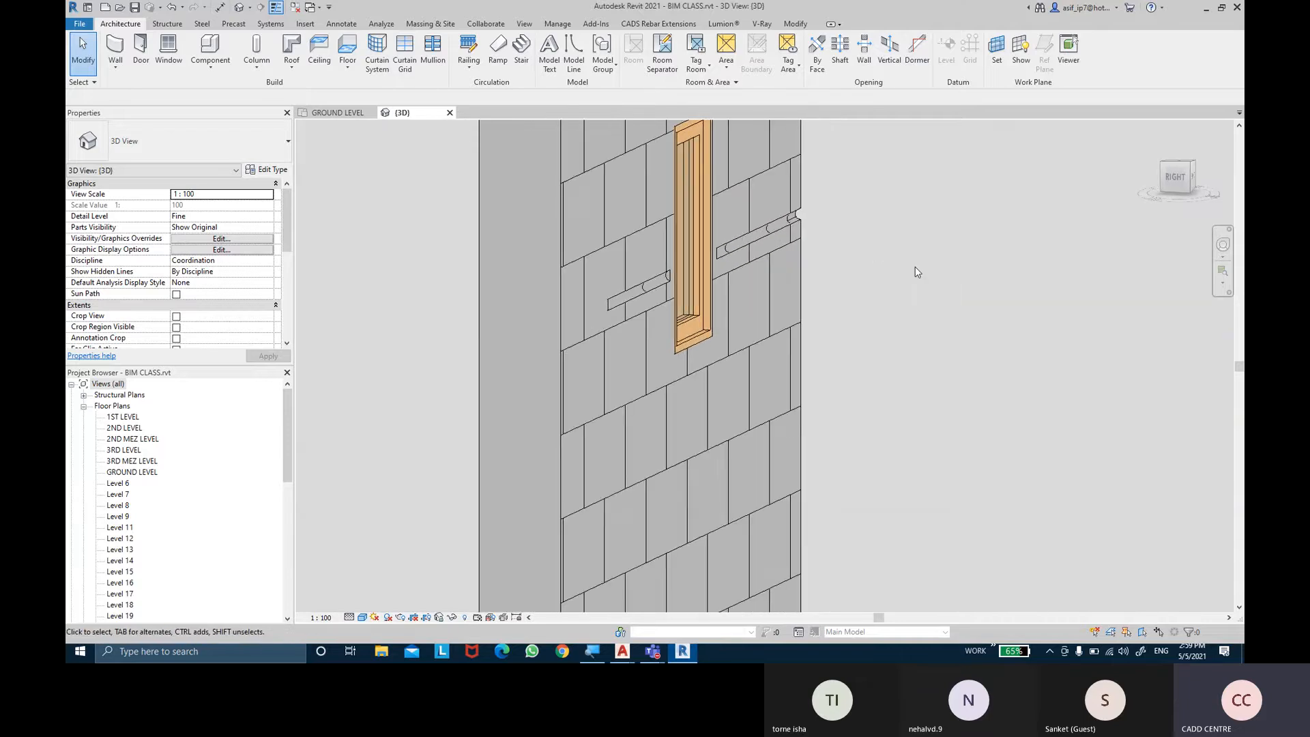
Locate the C SHAPE PROFILE type among the project's loaded profile families
click(84, 406)
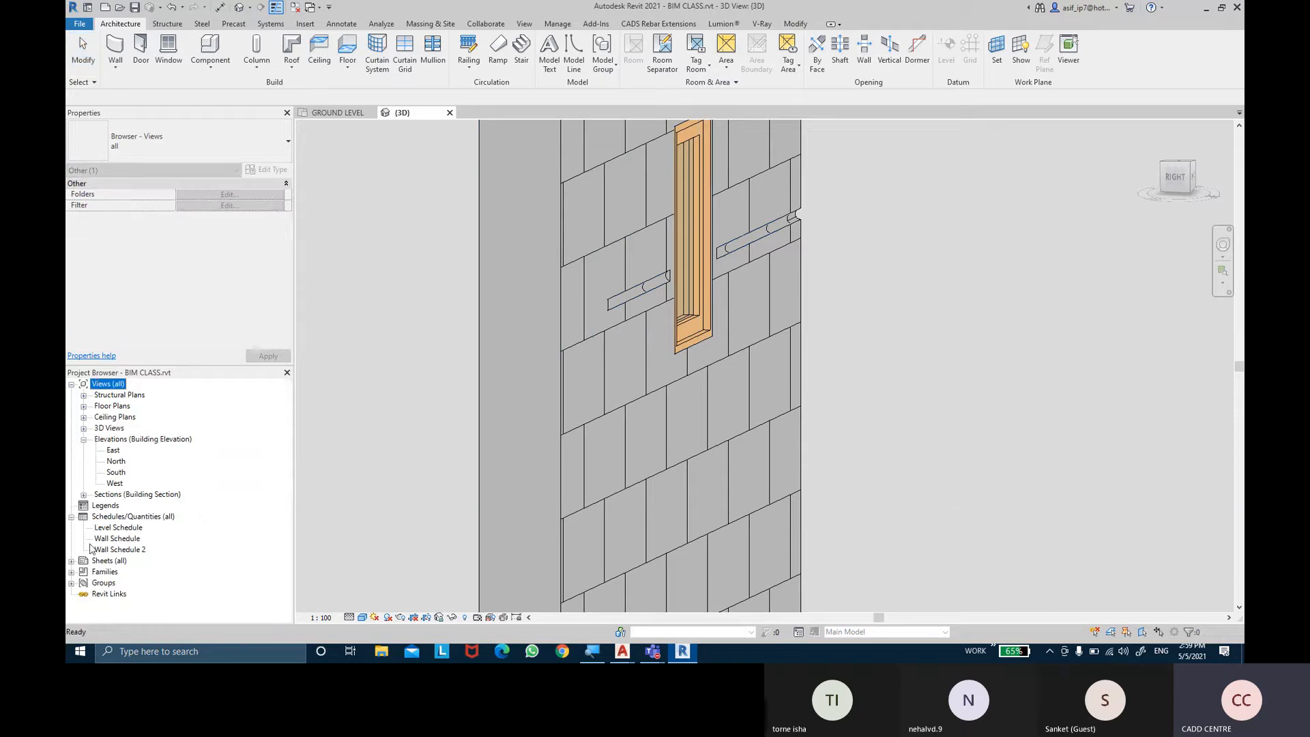
click(107, 573)
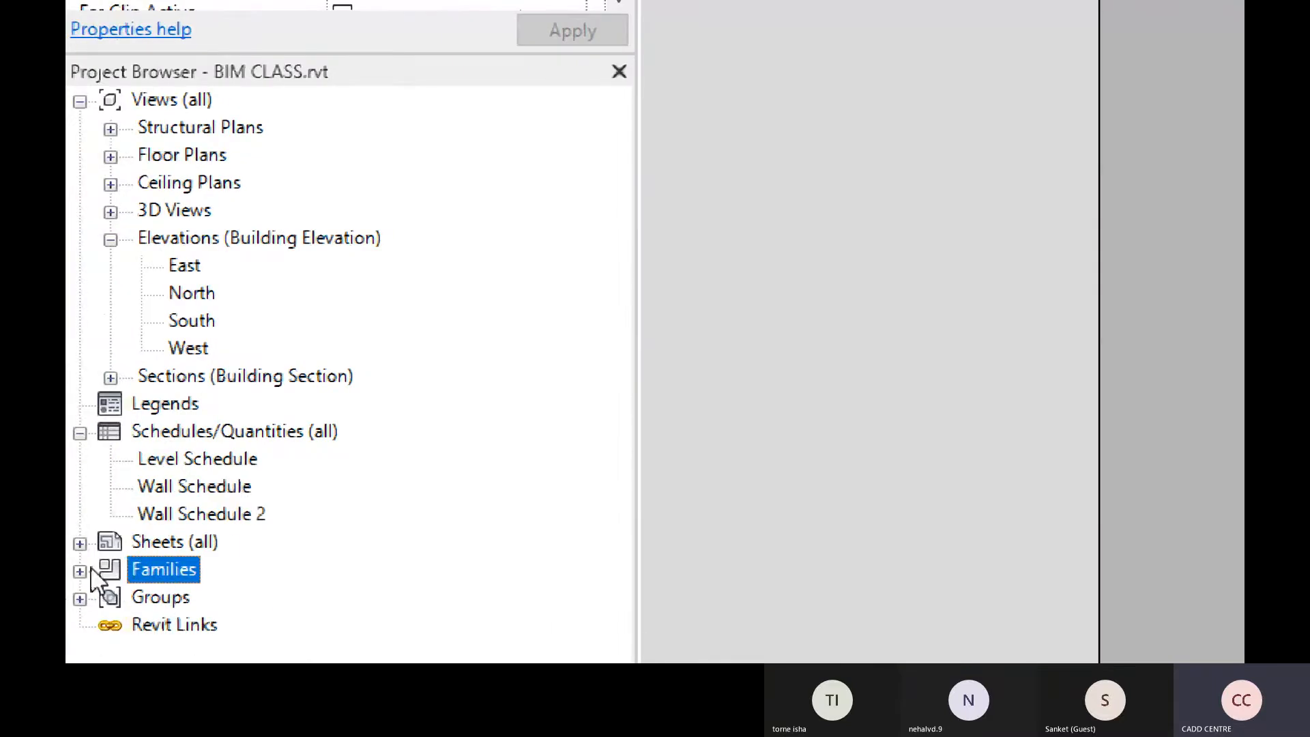
click(80, 571)
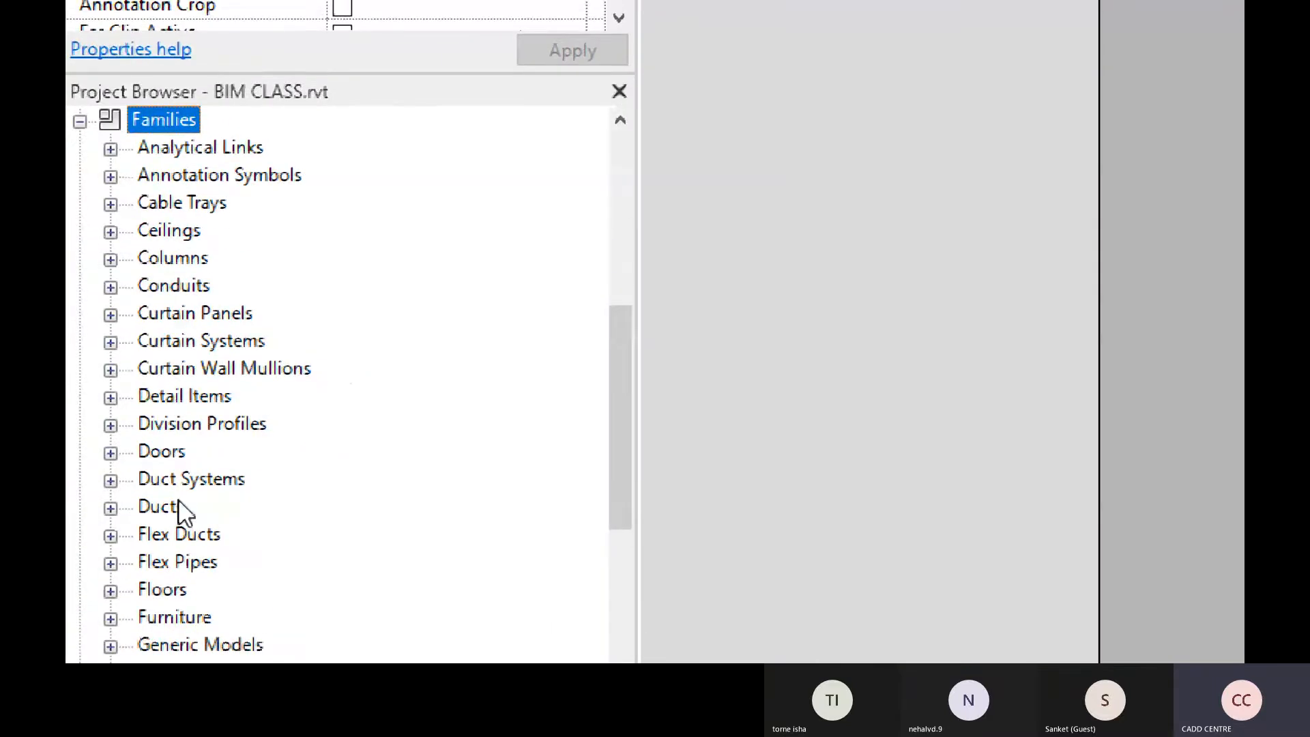
scroll(181, 403, down, 3)
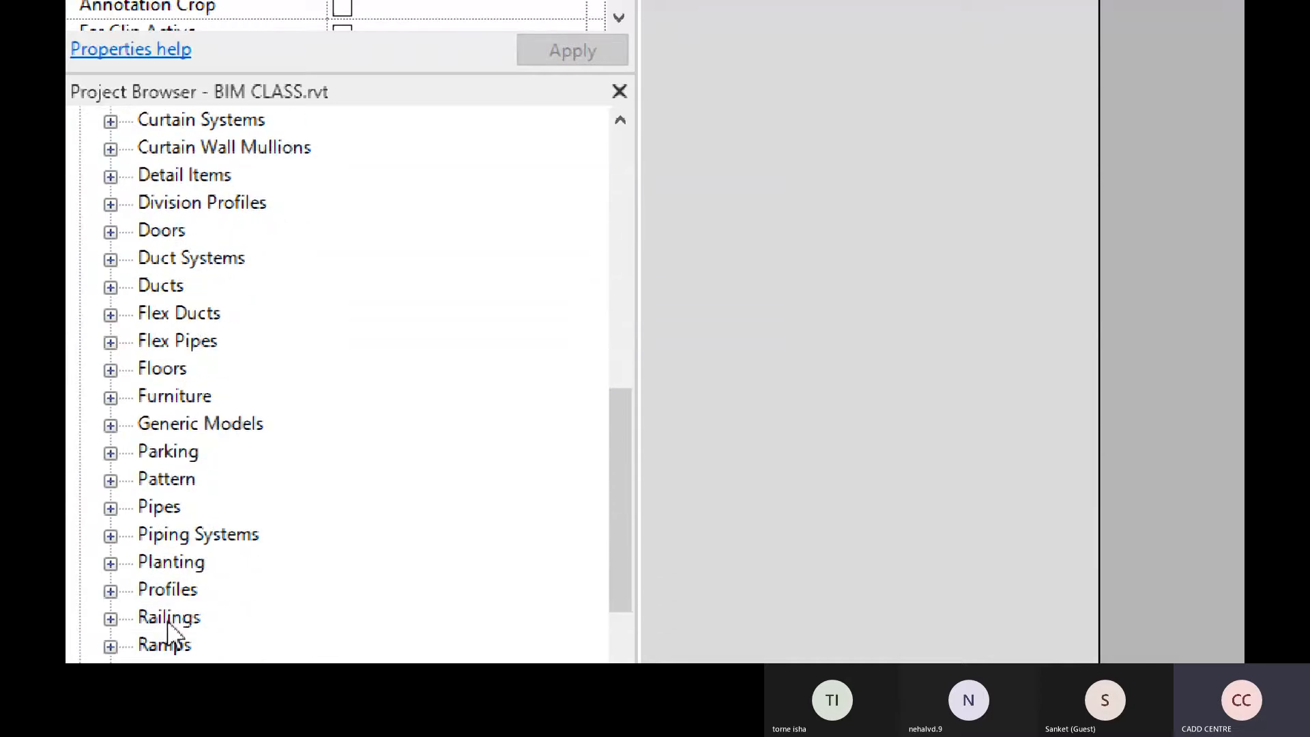
click(169, 596)
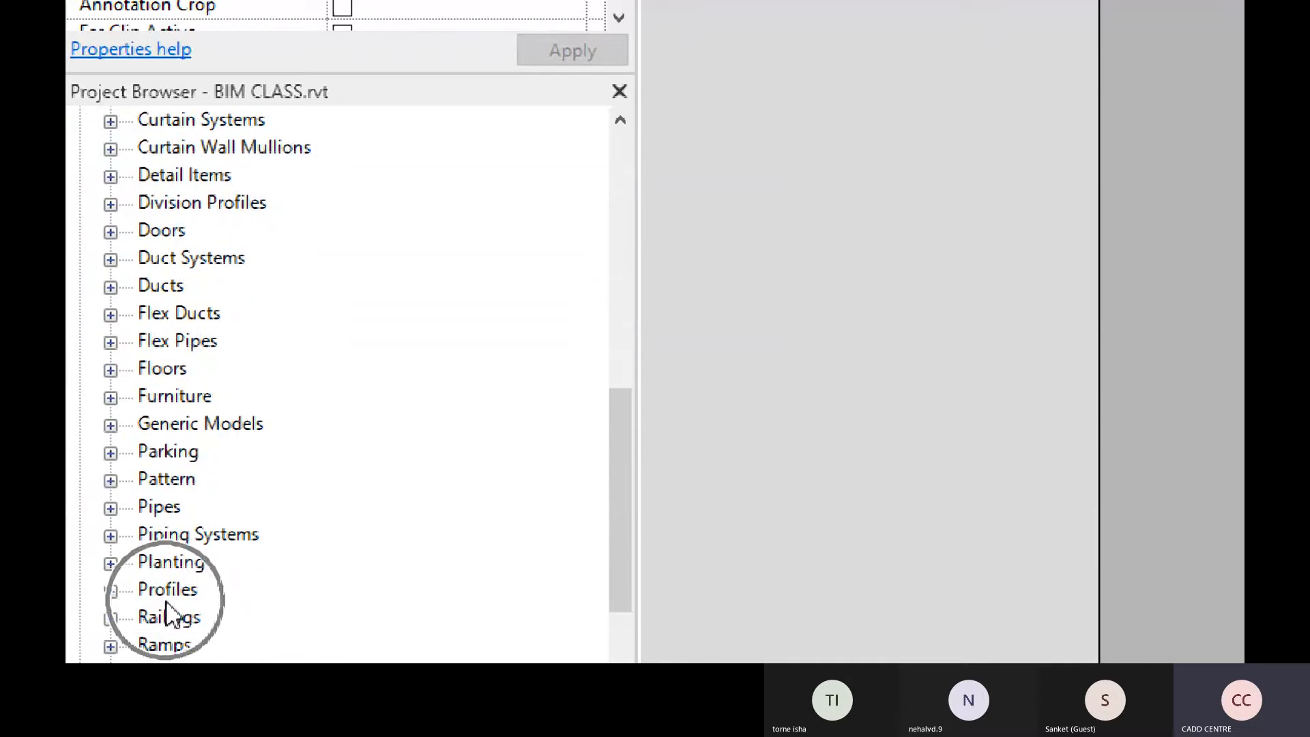
click(110, 591)
click(248, 368)
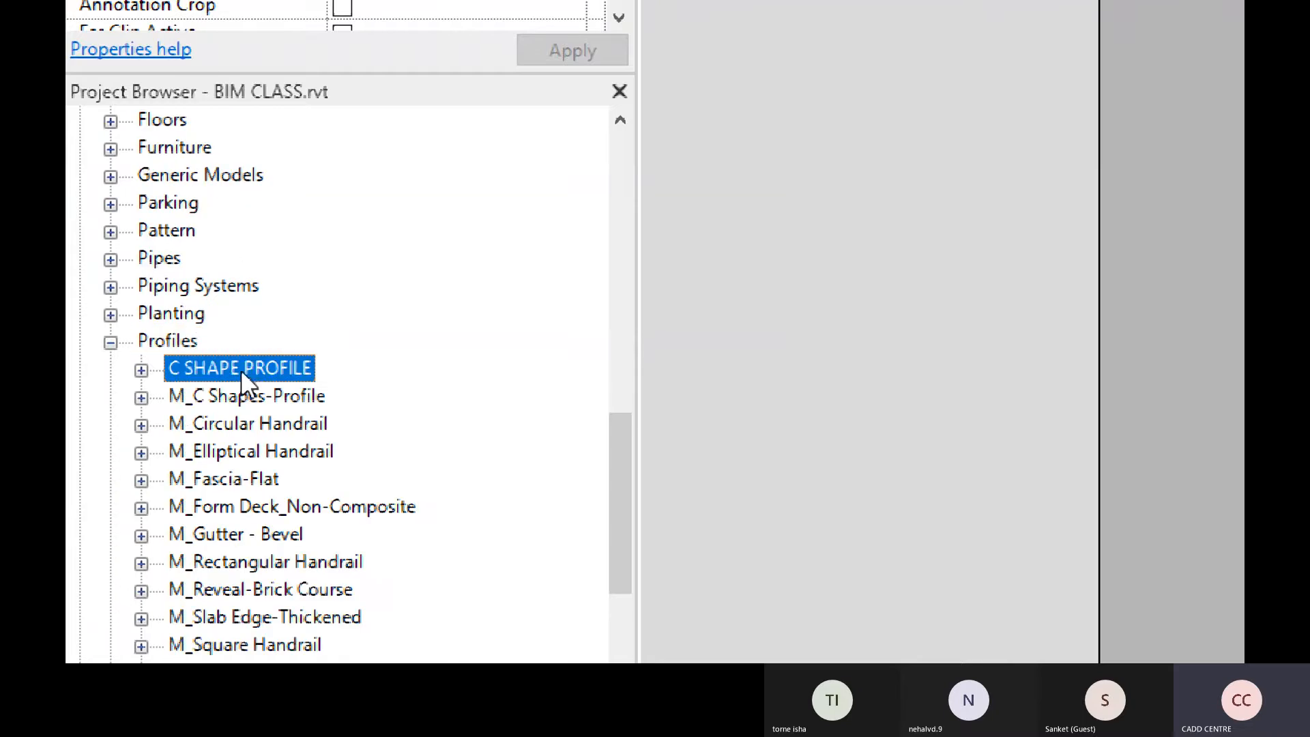
click(141, 371)
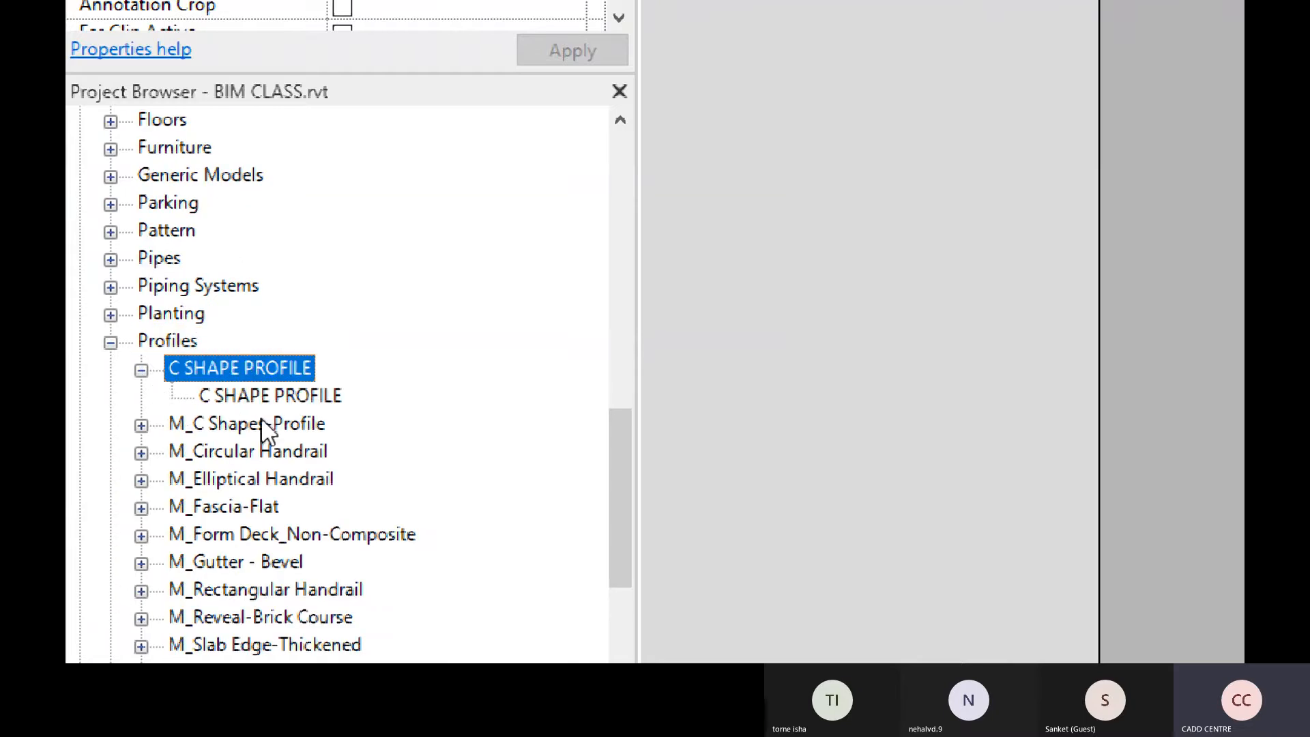
Set PROFILE HT to 50 mm in the type properties of C SHAPE PROFILE
click(260, 401)
right_click(259, 399)
click(361, 268)
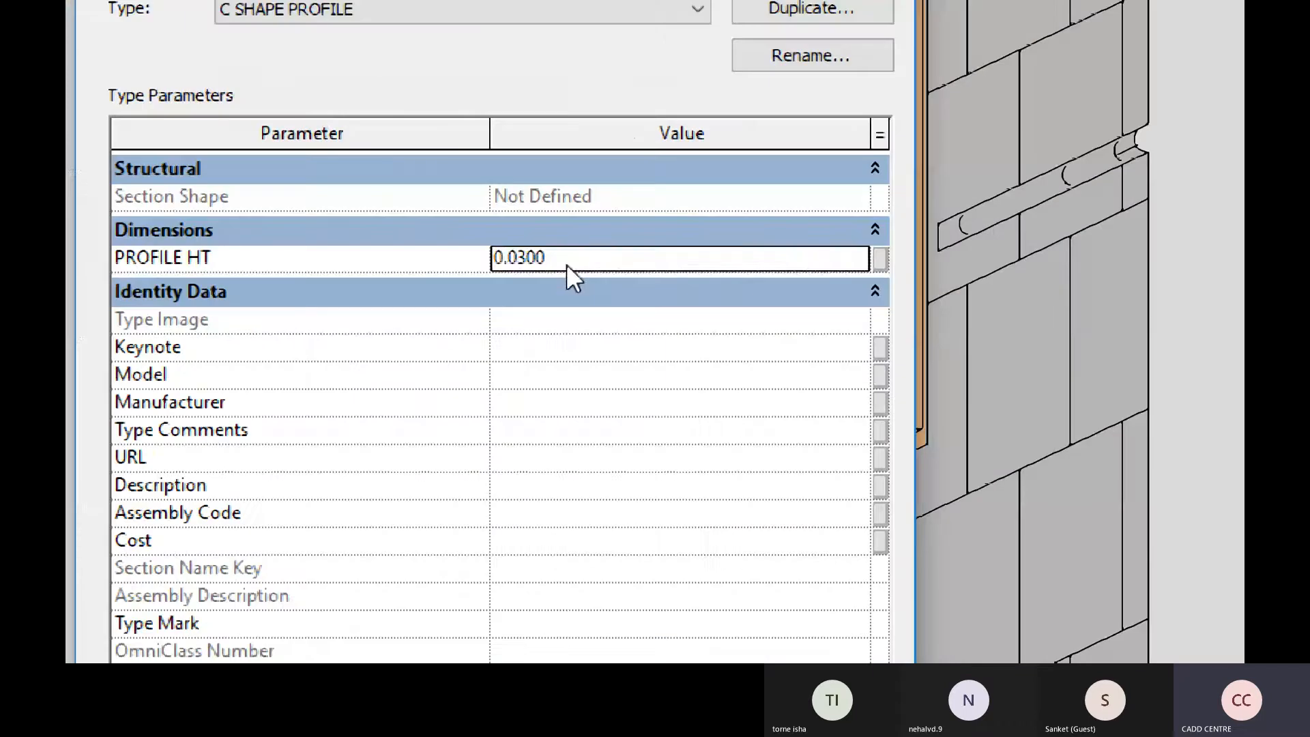
click(567, 264)
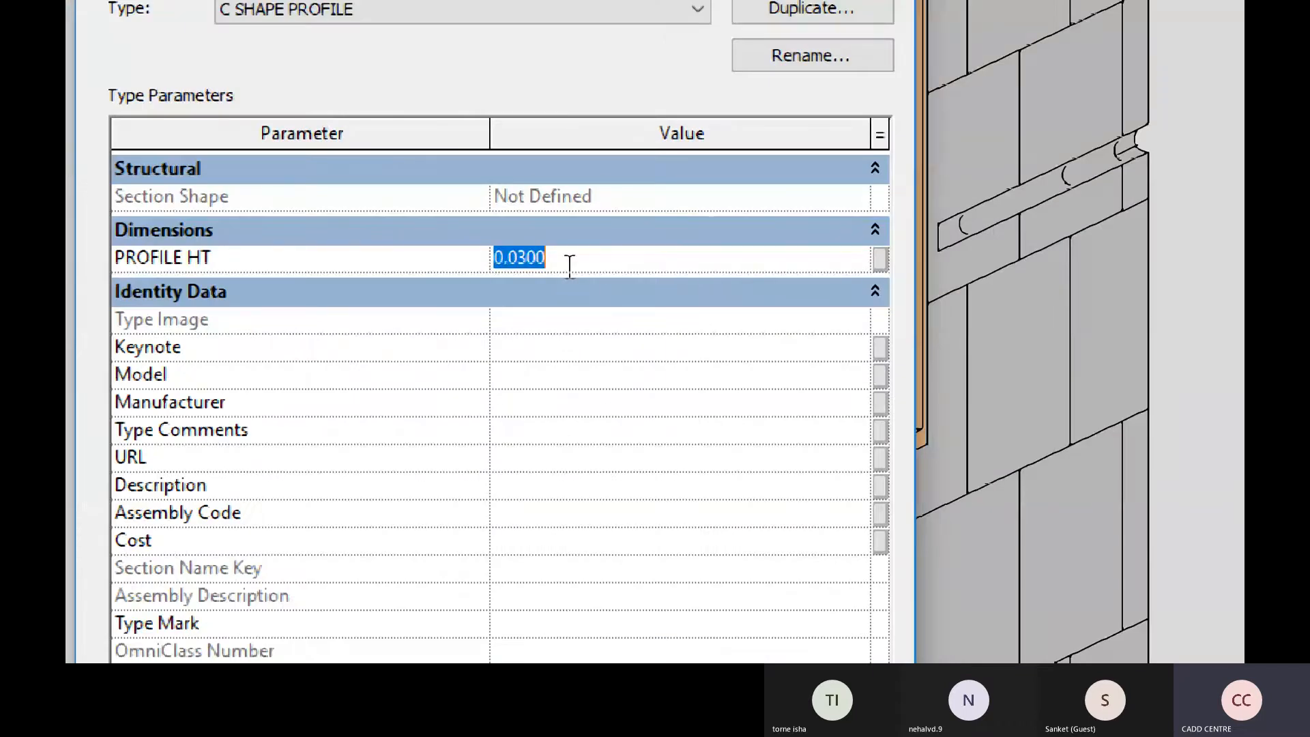
text(5)
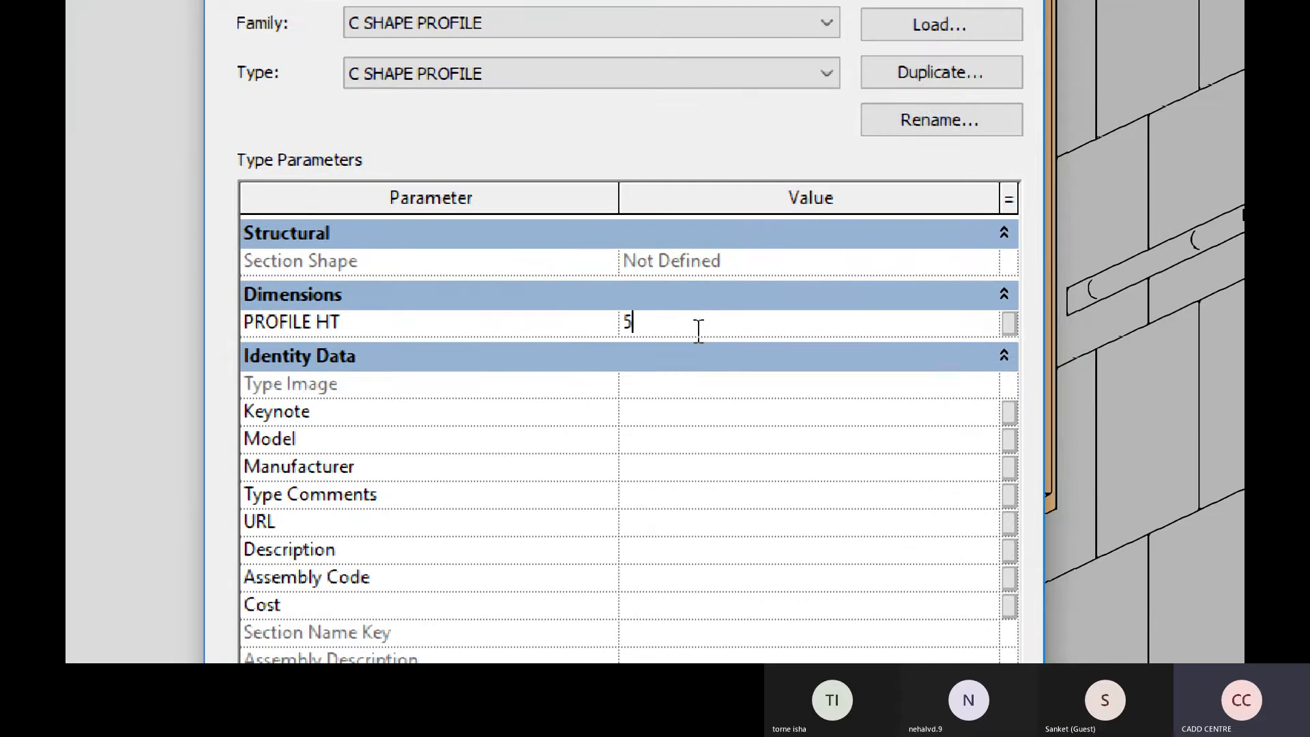
text(0)
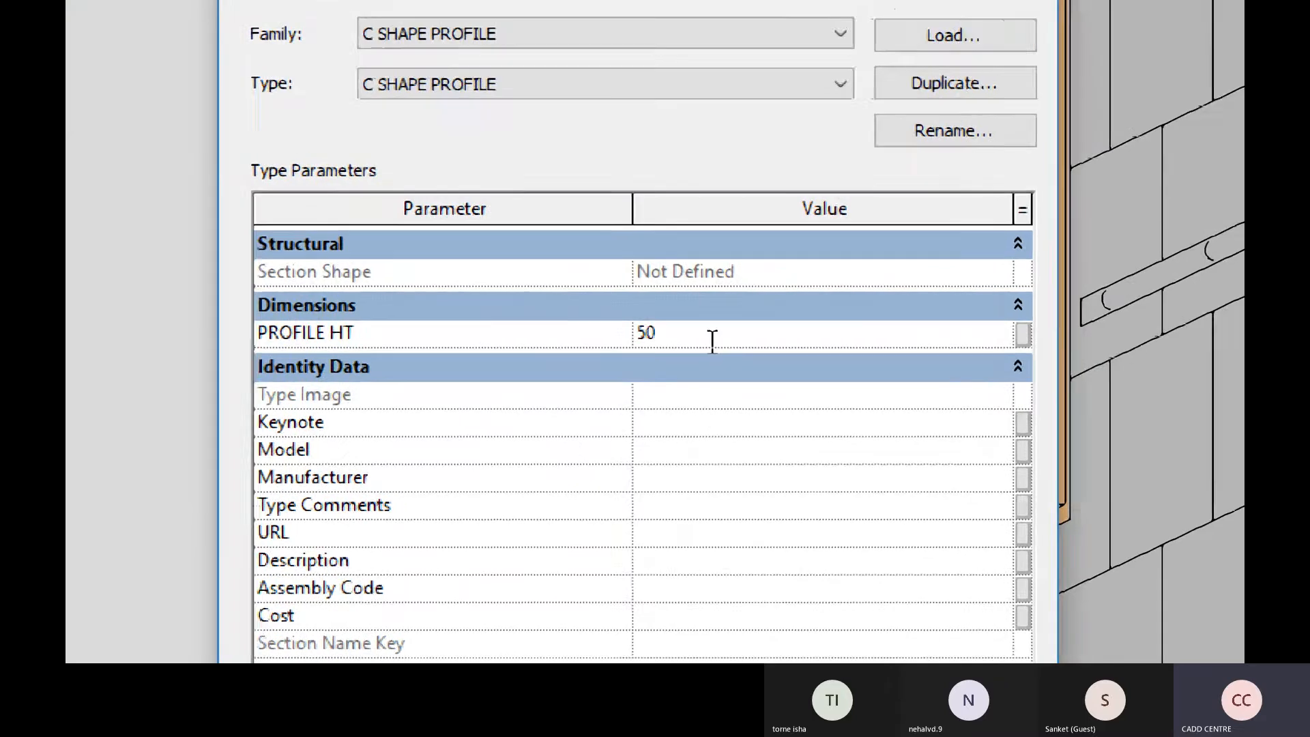
key(Return)
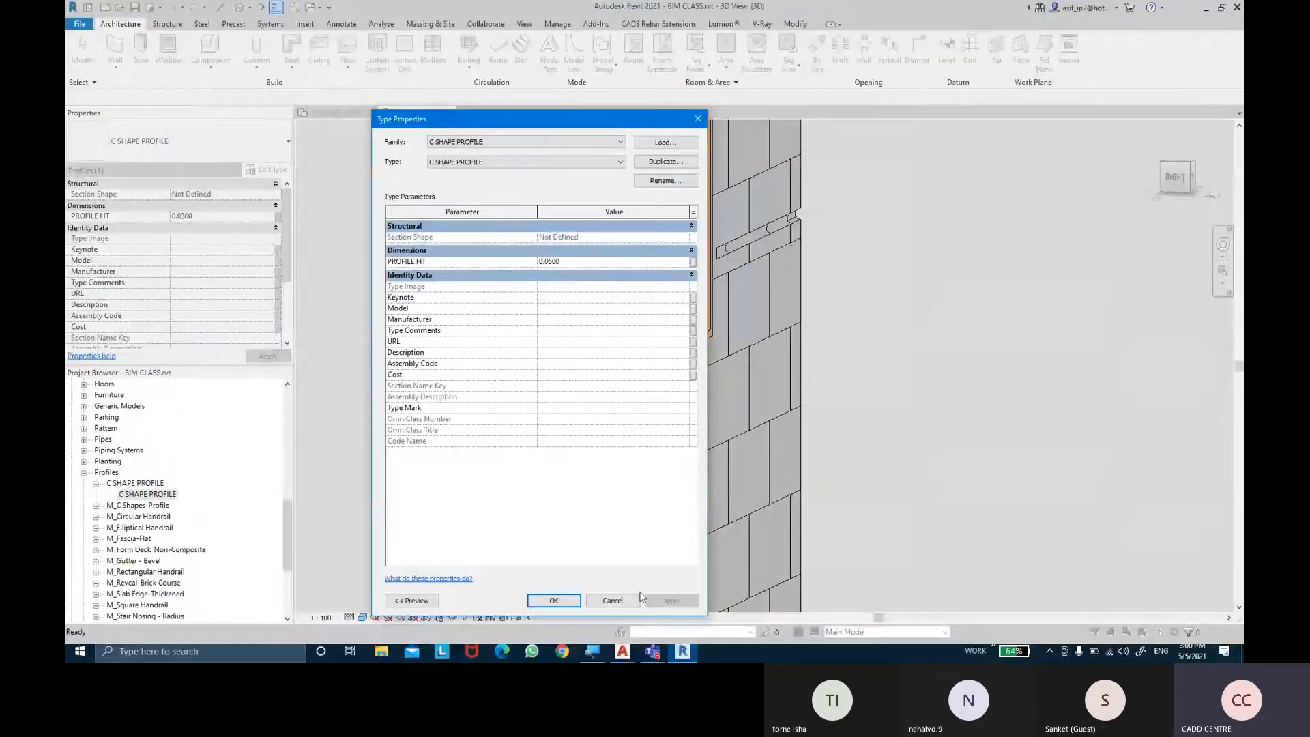
click(554, 600)
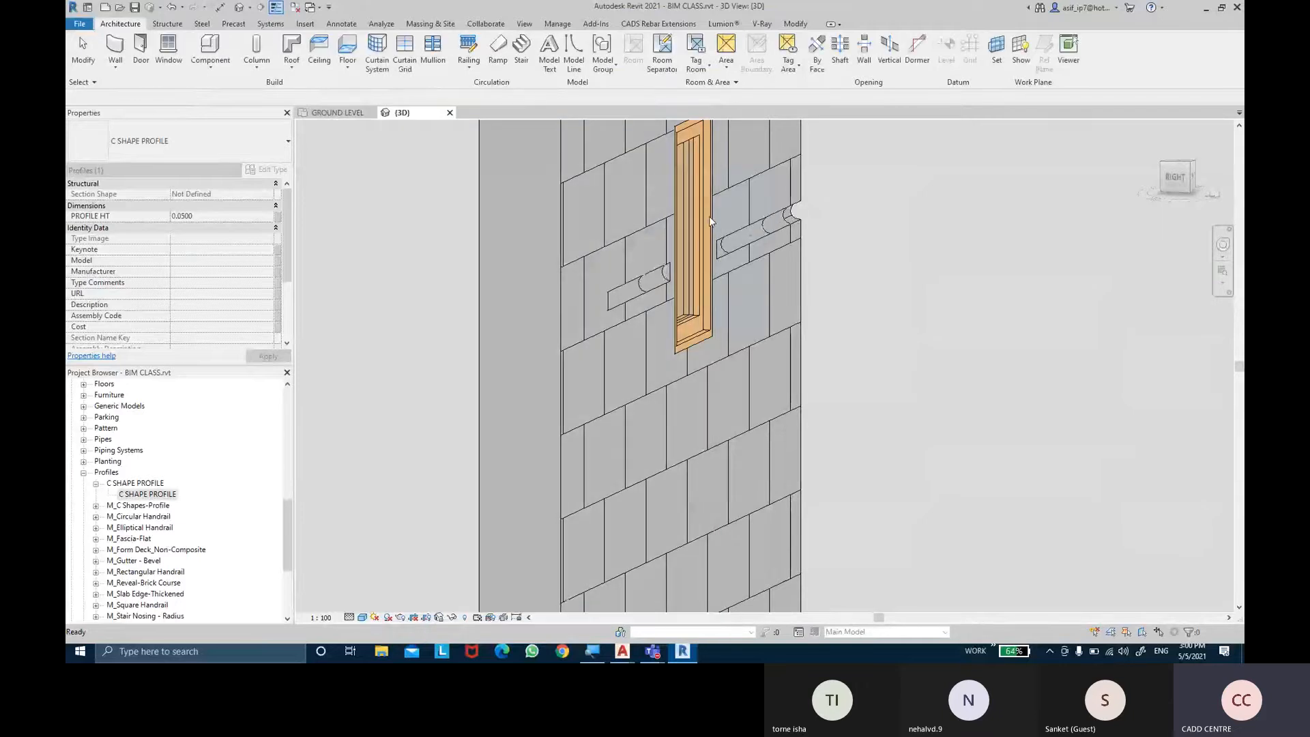
Examine the resized C-shaped reveal at the window and along the walls around the arched opening
scroll(755, 259, up, 5)
scroll(888, 177, down, 2)
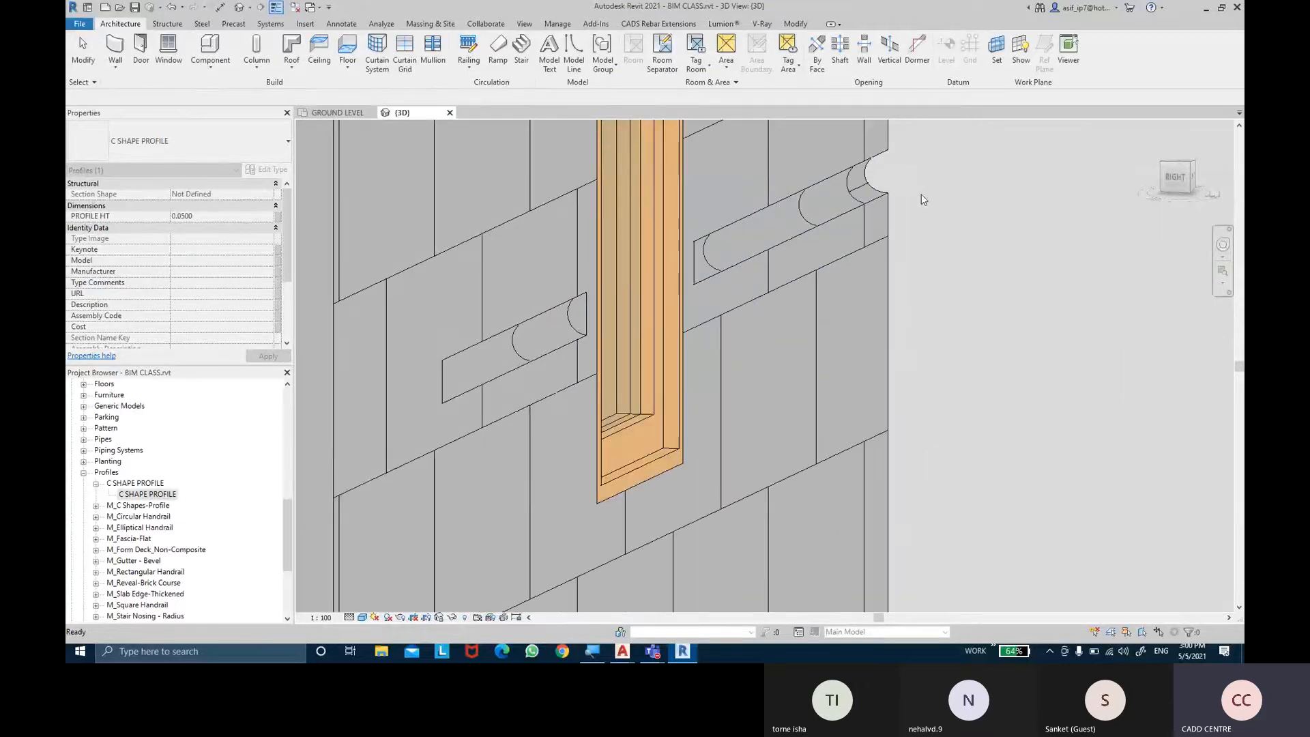
scroll(914, 195, down, 2)
click(954, 229)
scroll(955, 229, down, 2)
shift+middle_drag(994, 247, 713, 365)
scroll(726, 342, down, 3)
scroll(638, 275, up, 2)
mouse_move(730, 318)
middle_down()
mouse_move(778, 307)
mouse_move(784, 371)
middle_up()
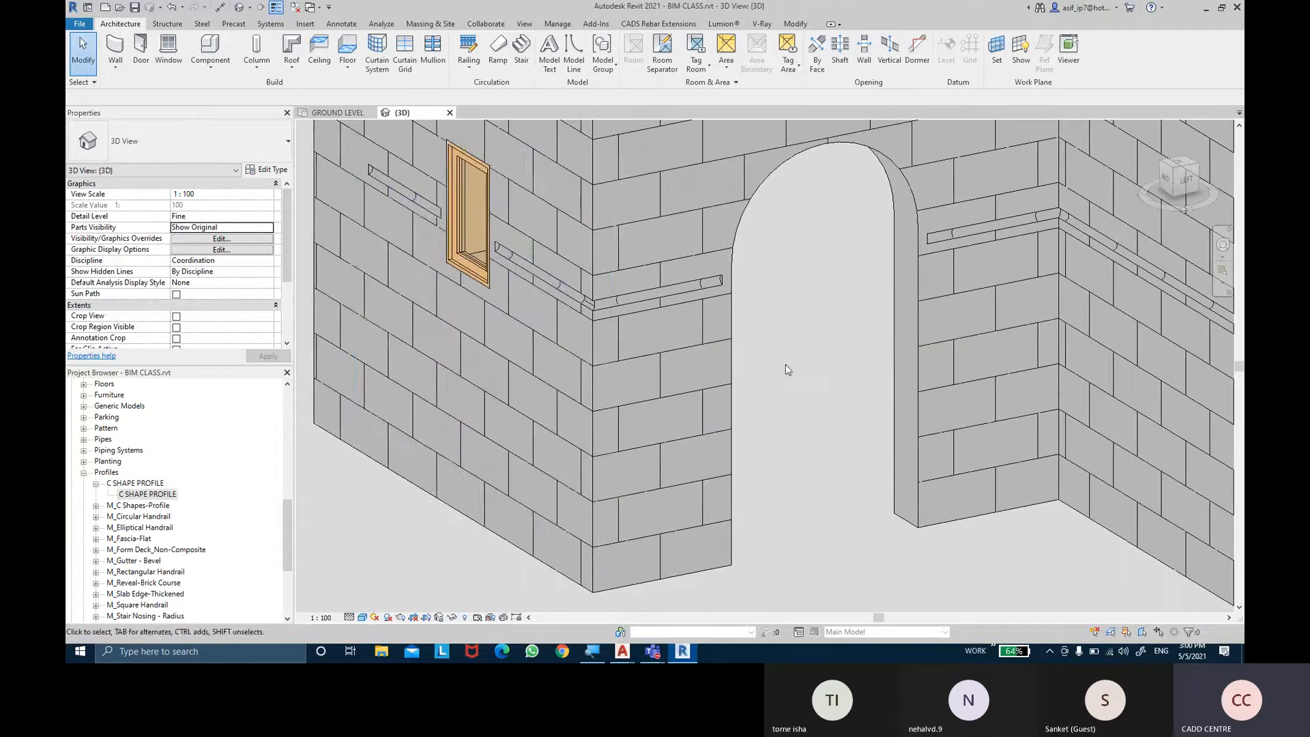
Create a new family from the English template Metric Profile-Reveal.rft
click(82, 25)
mouse_move(109, 70)
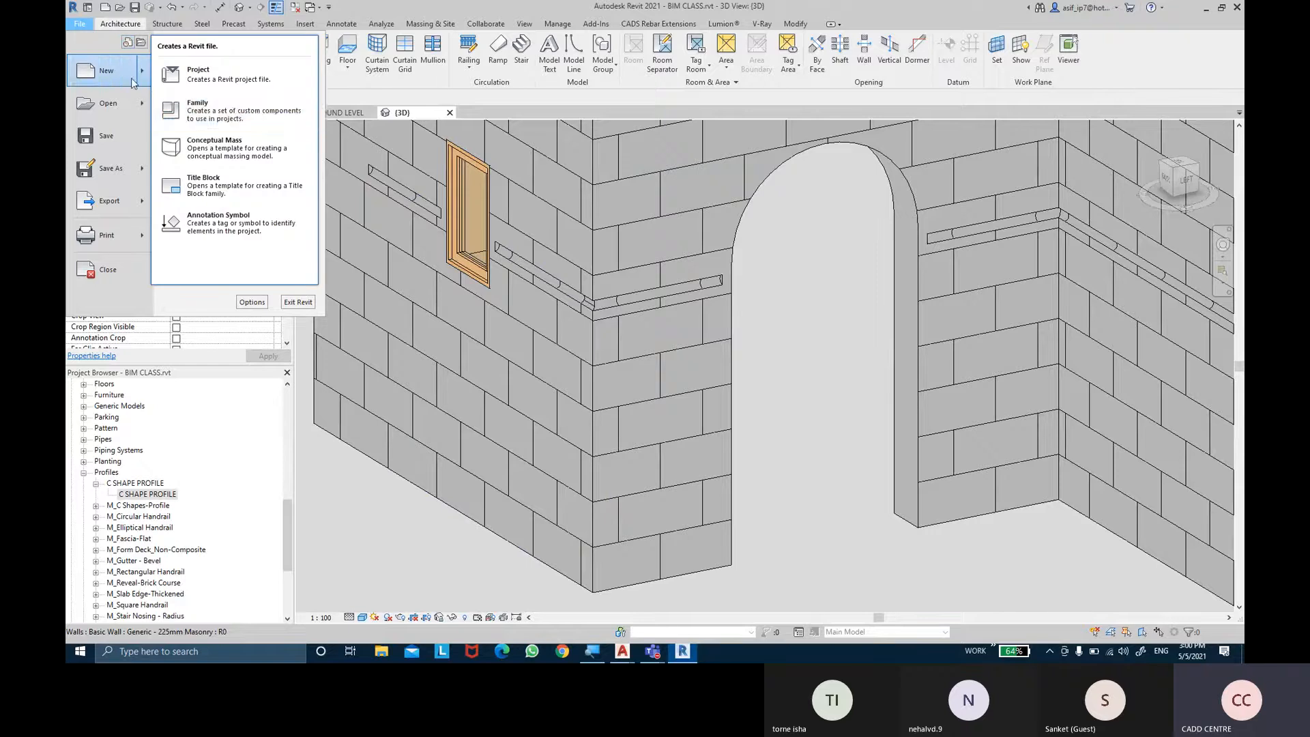
click(253, 111)
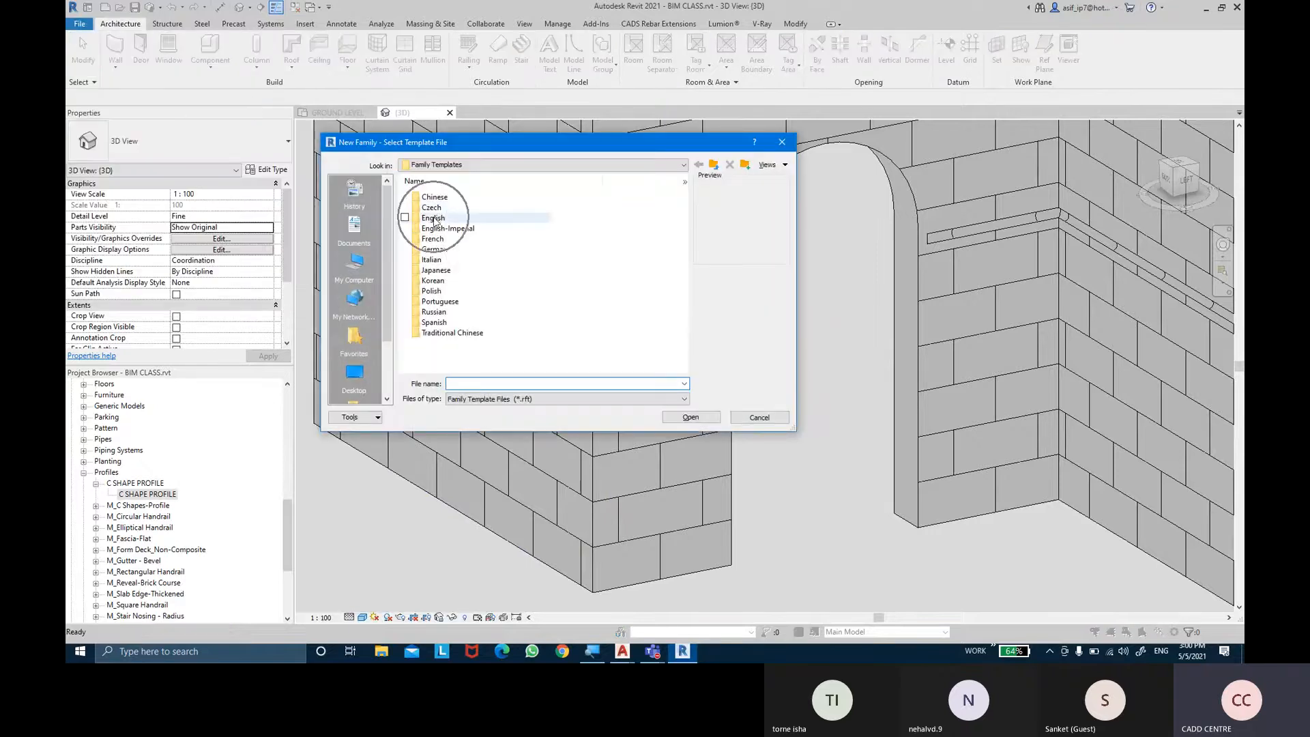
double_click(433, 218)
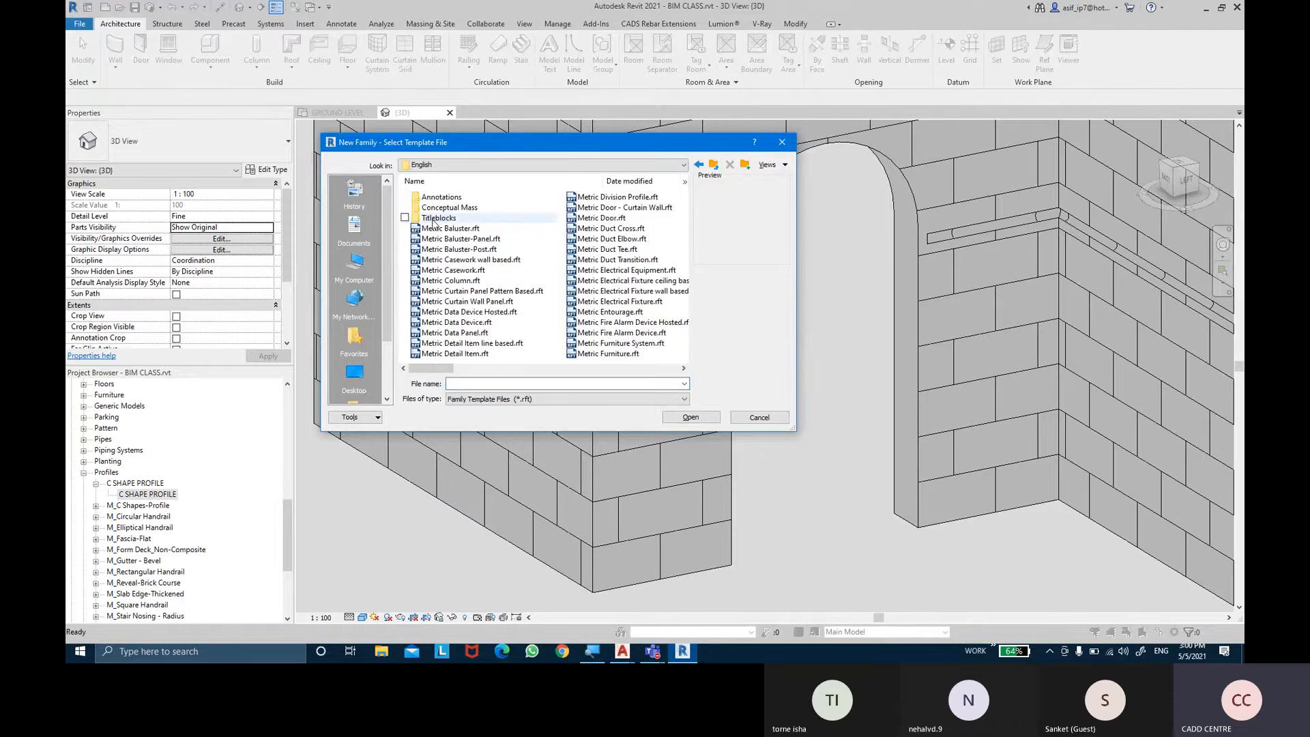
drag(457, 372, 525, 378)
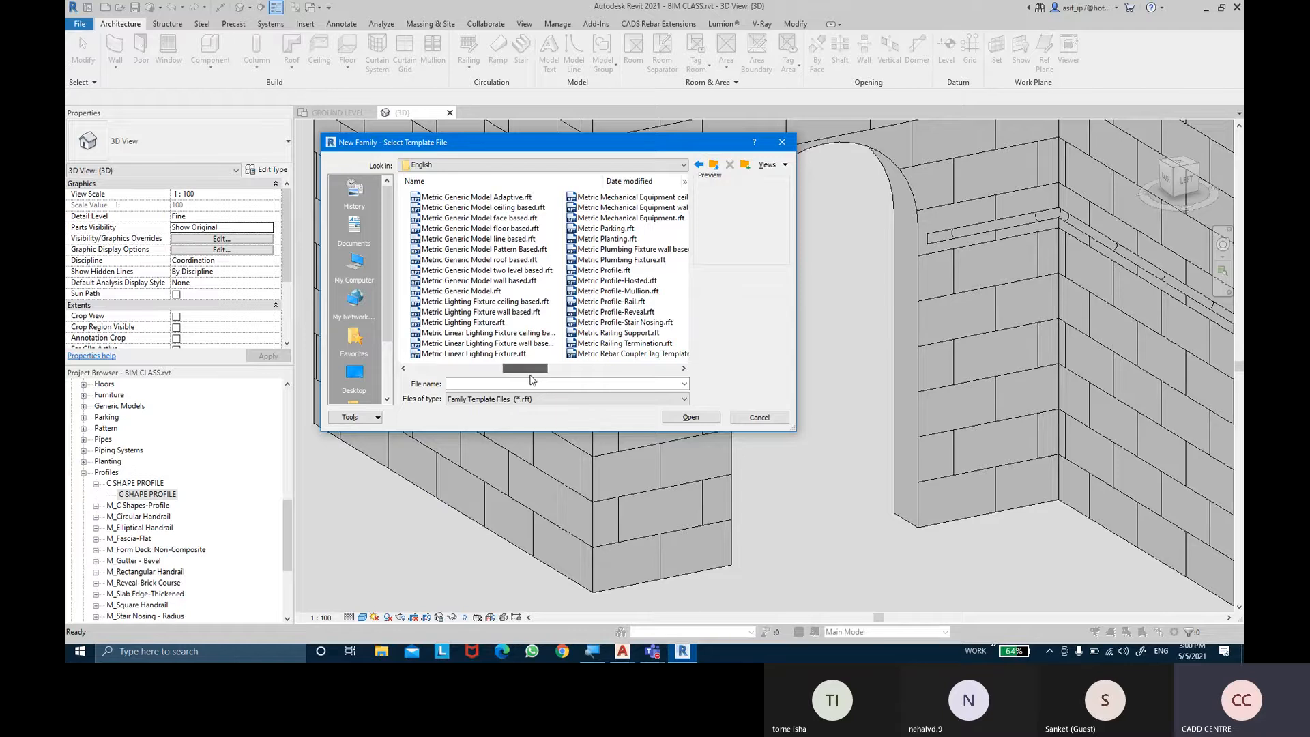
click(614, 313)
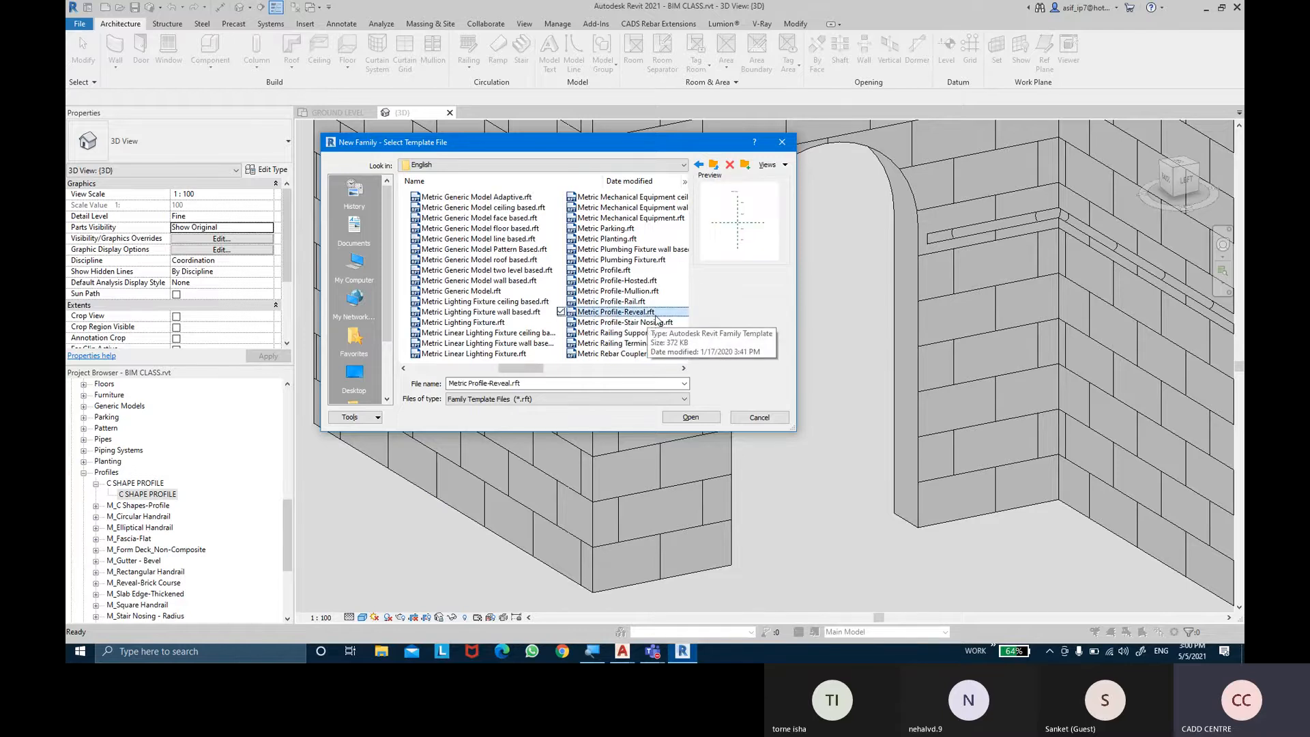
click(690, 417)
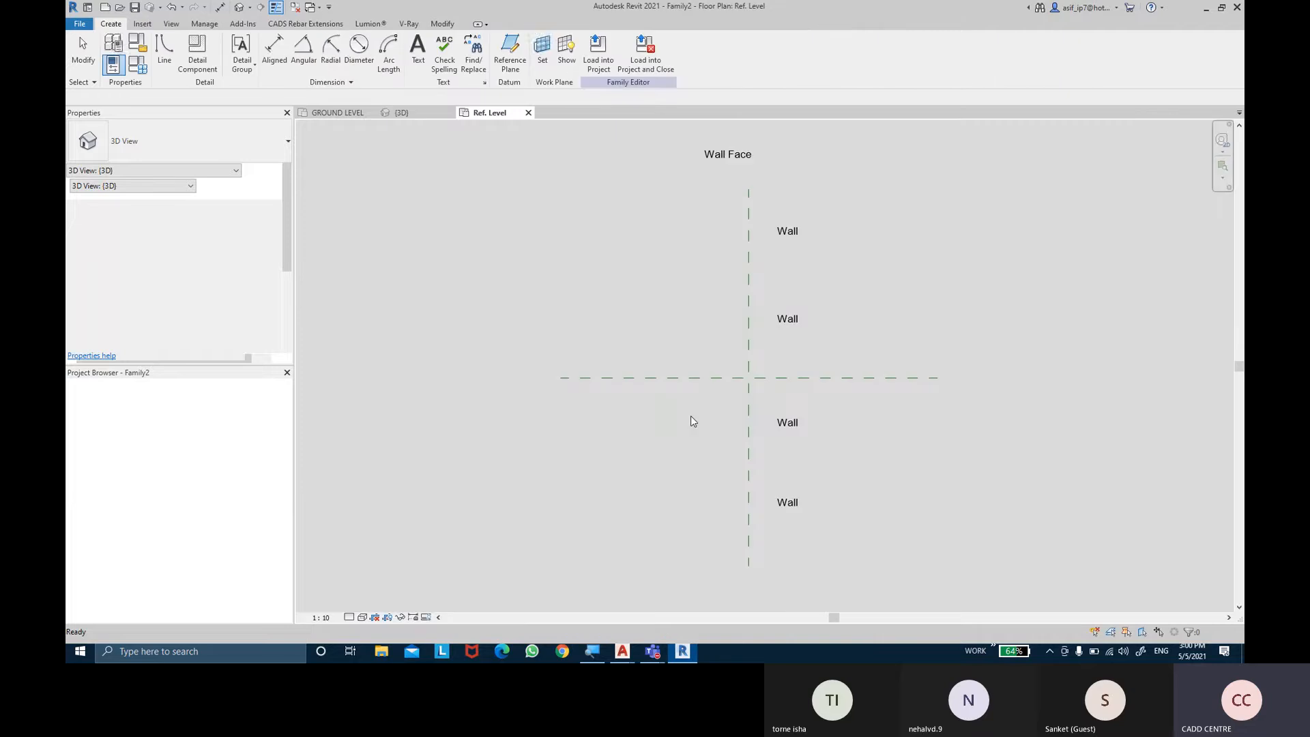
Draw a 100 mm vertical line up the wall face reference plane from its intersection with the horizontal reference plane
scroll(769, 351, up, 3)
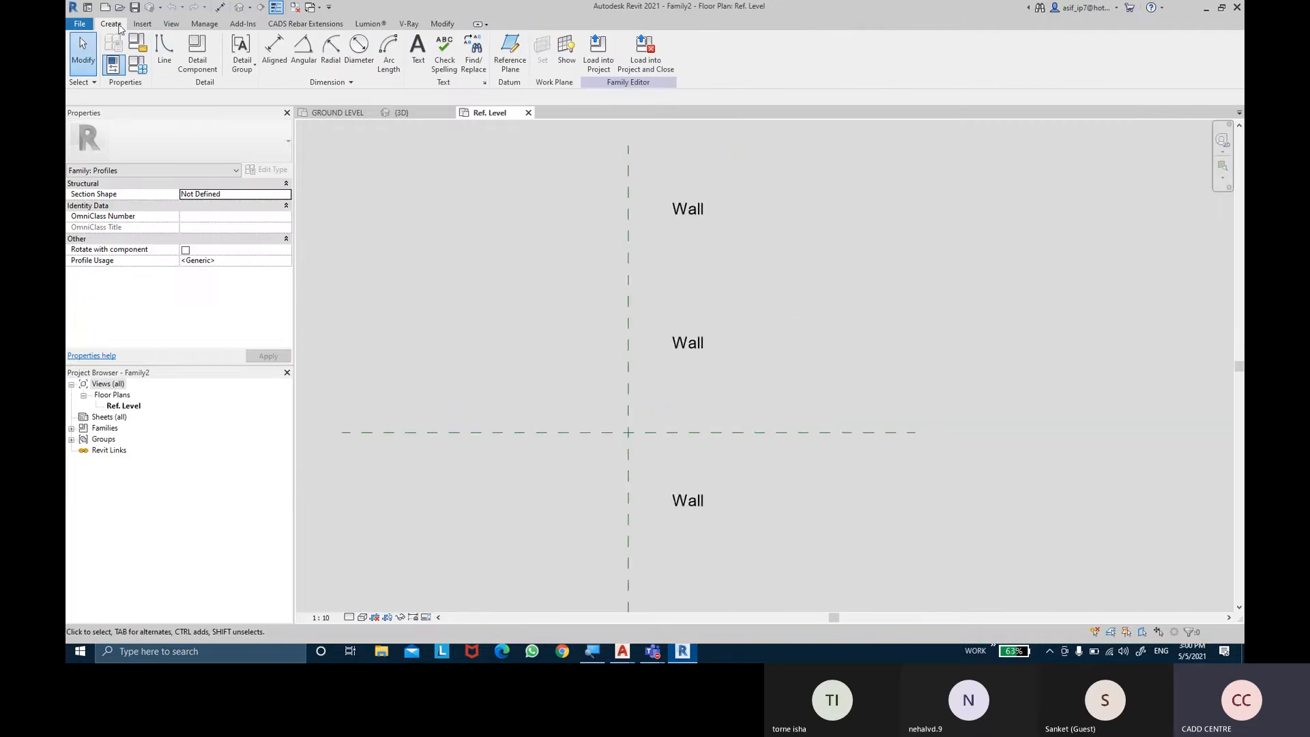
click(163, 54)
scroll(635, 426, up, 3)
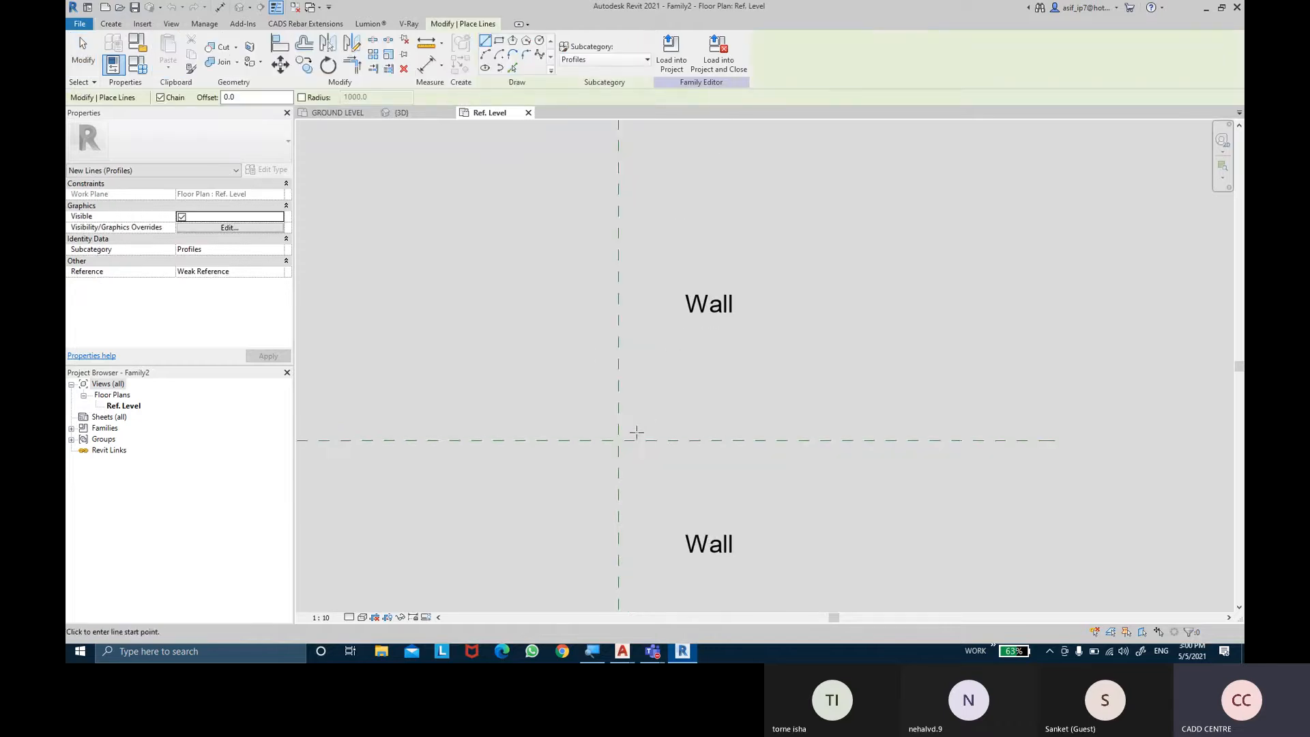
click(617, 440)
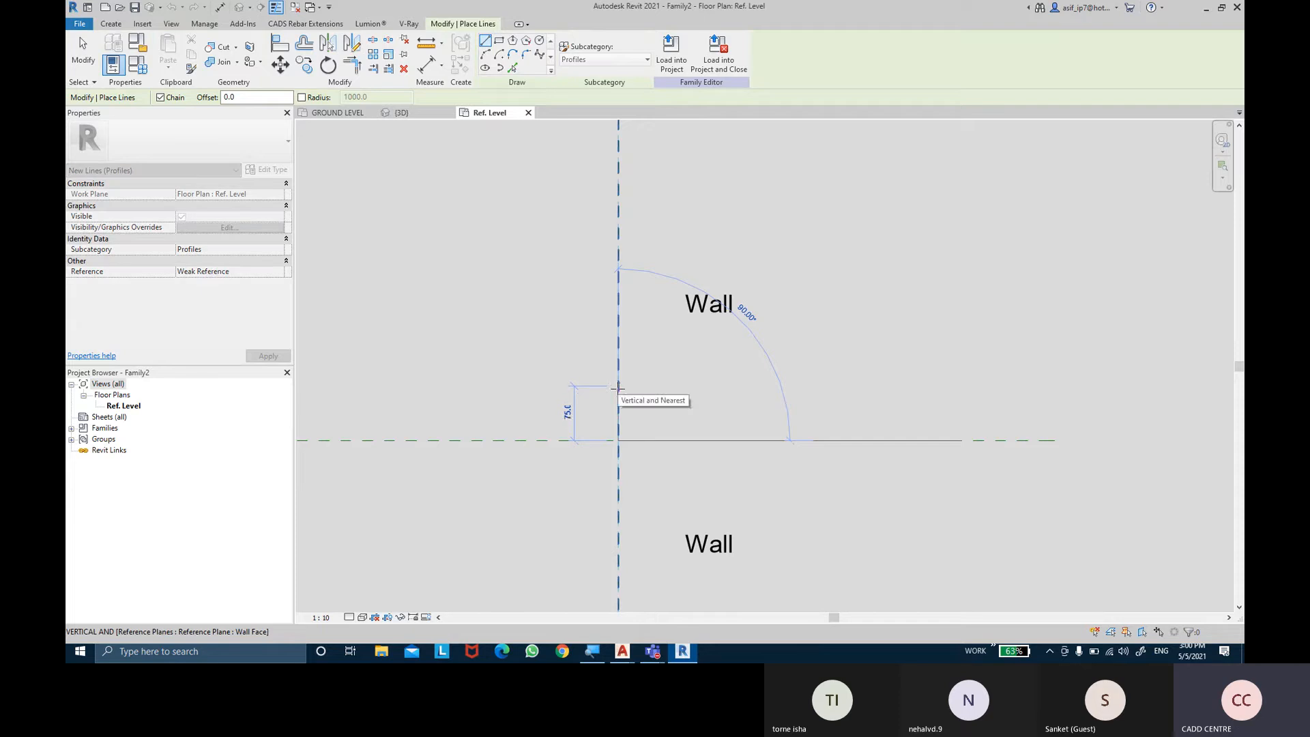
text(1)
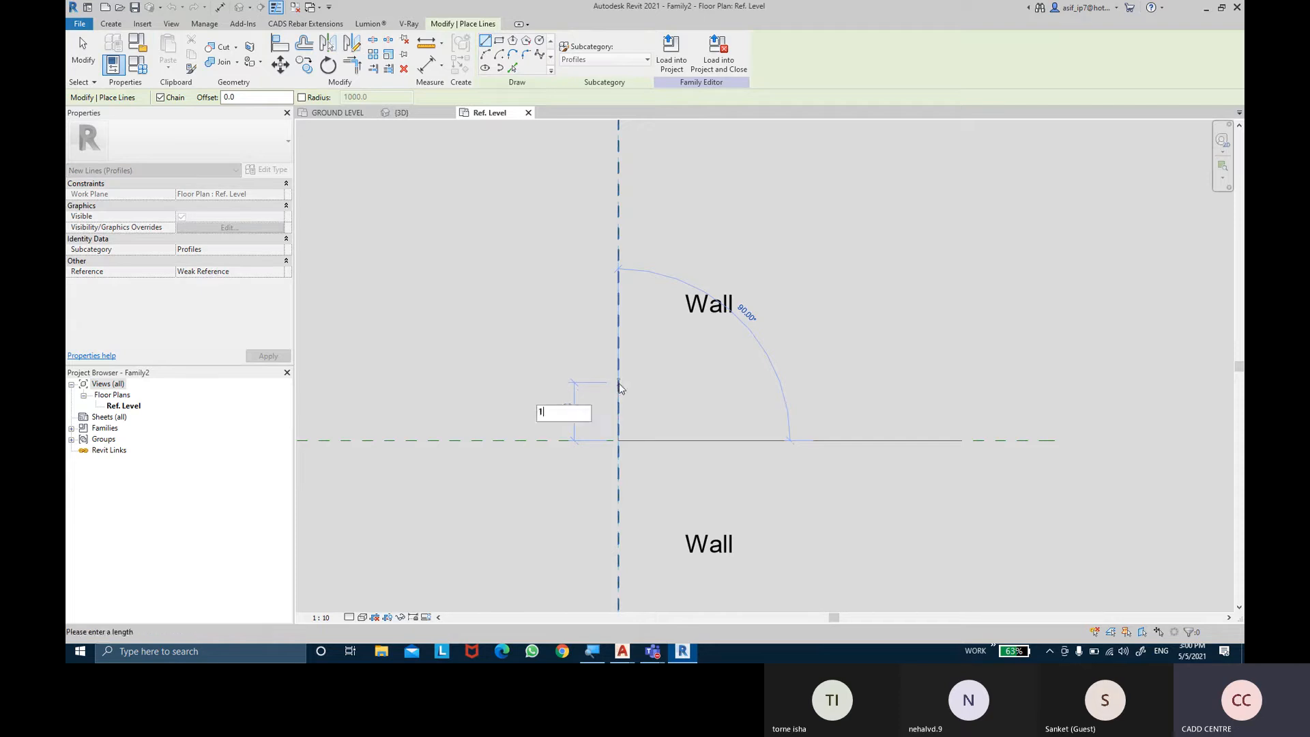
text(00)
key(Return)
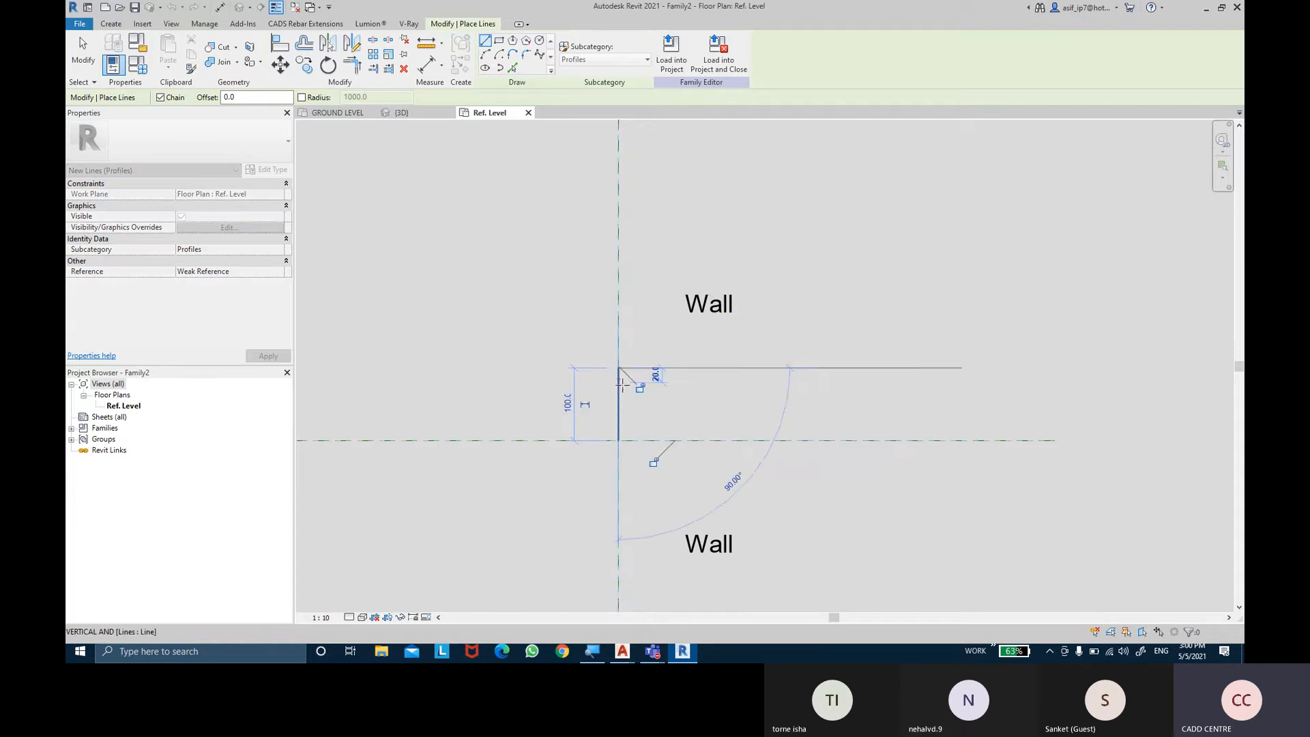
scroll(622, 385, up, 2)
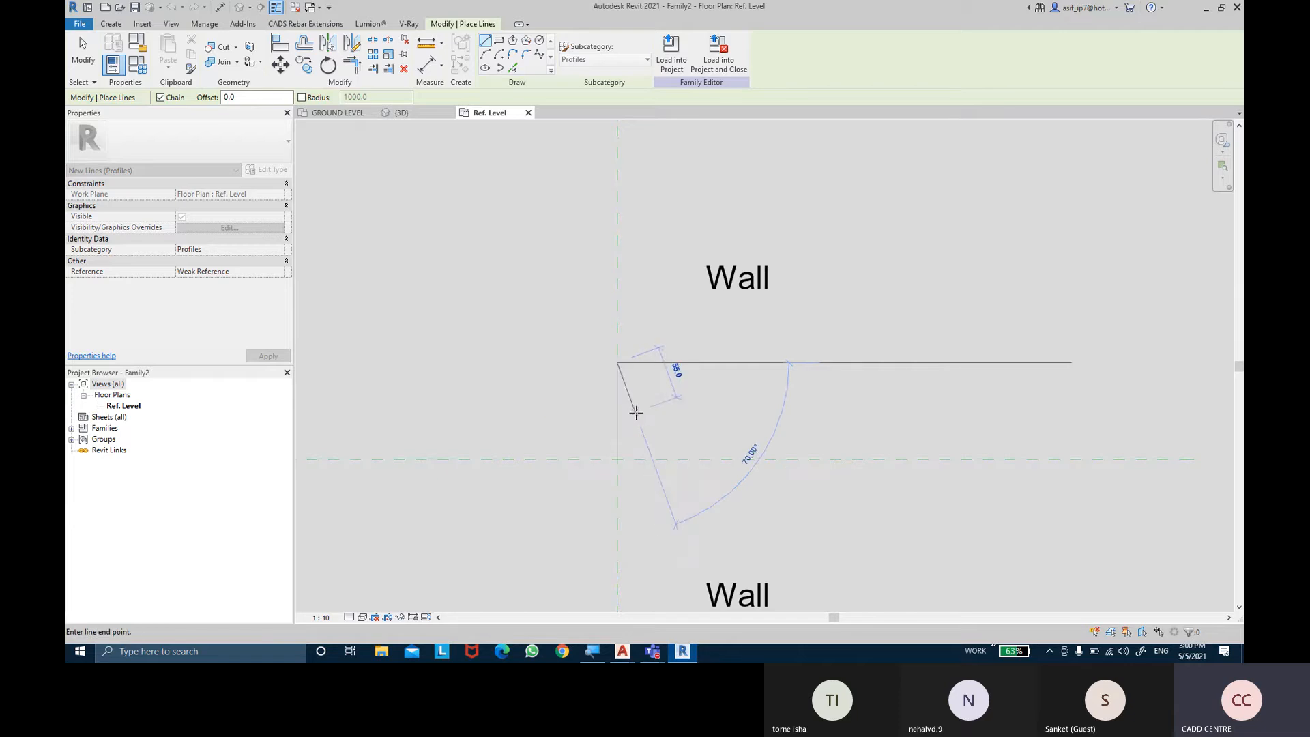
key(Escape)
key(Escape)
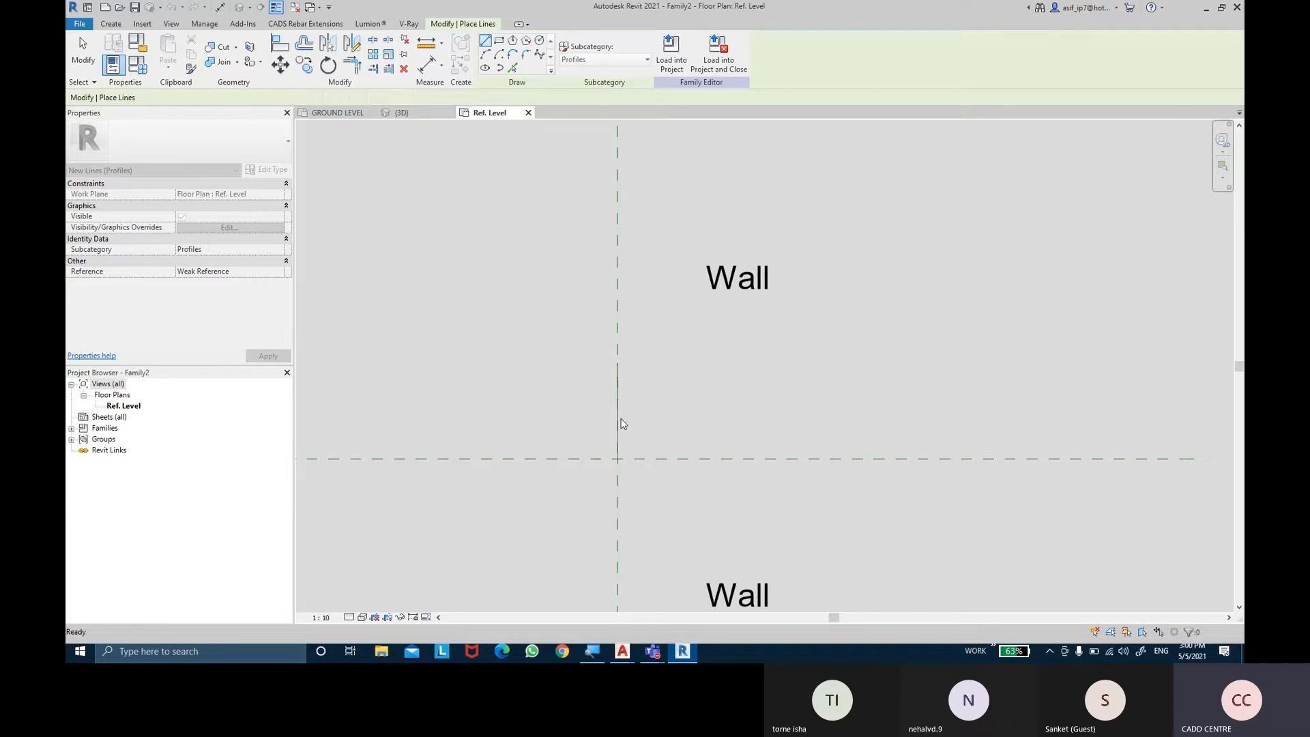
Draw a 10 mm horizontal line into the wall from the midpoint of the 100 mm vertical line
click(617, 410)
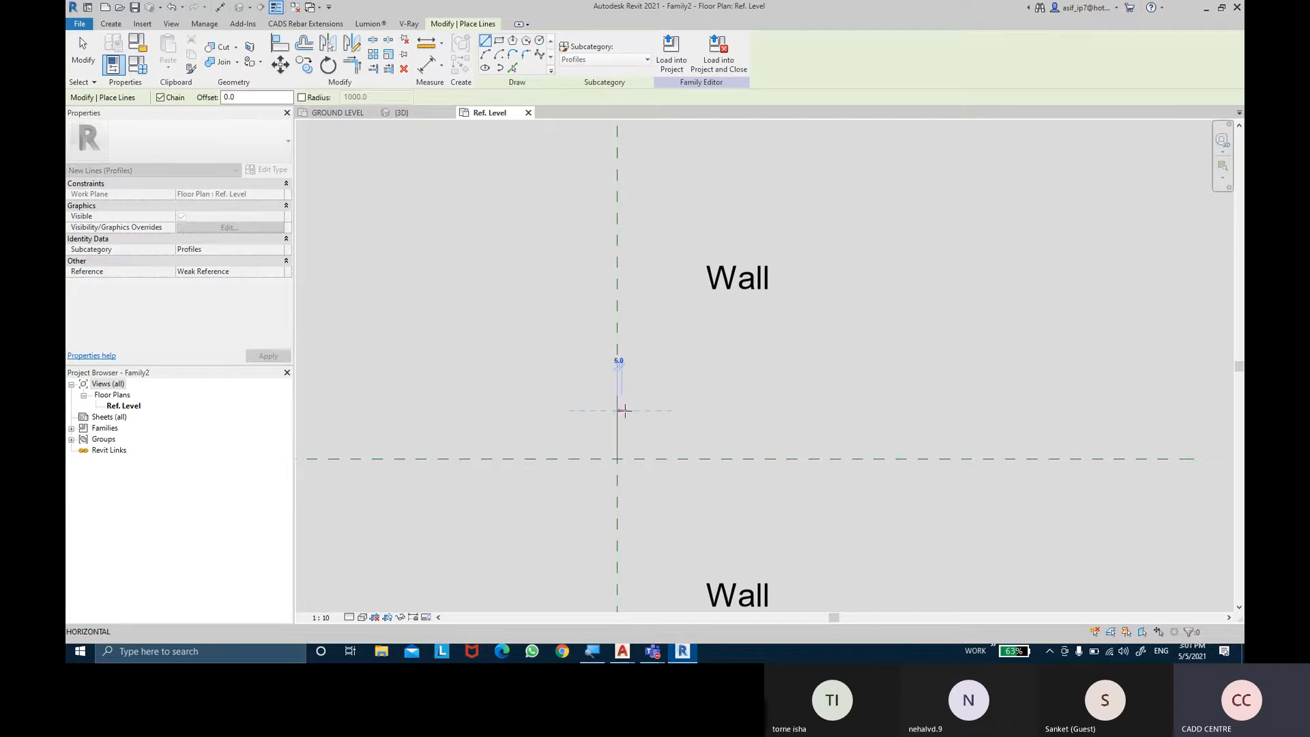
scroll(624, 410, up, 2)
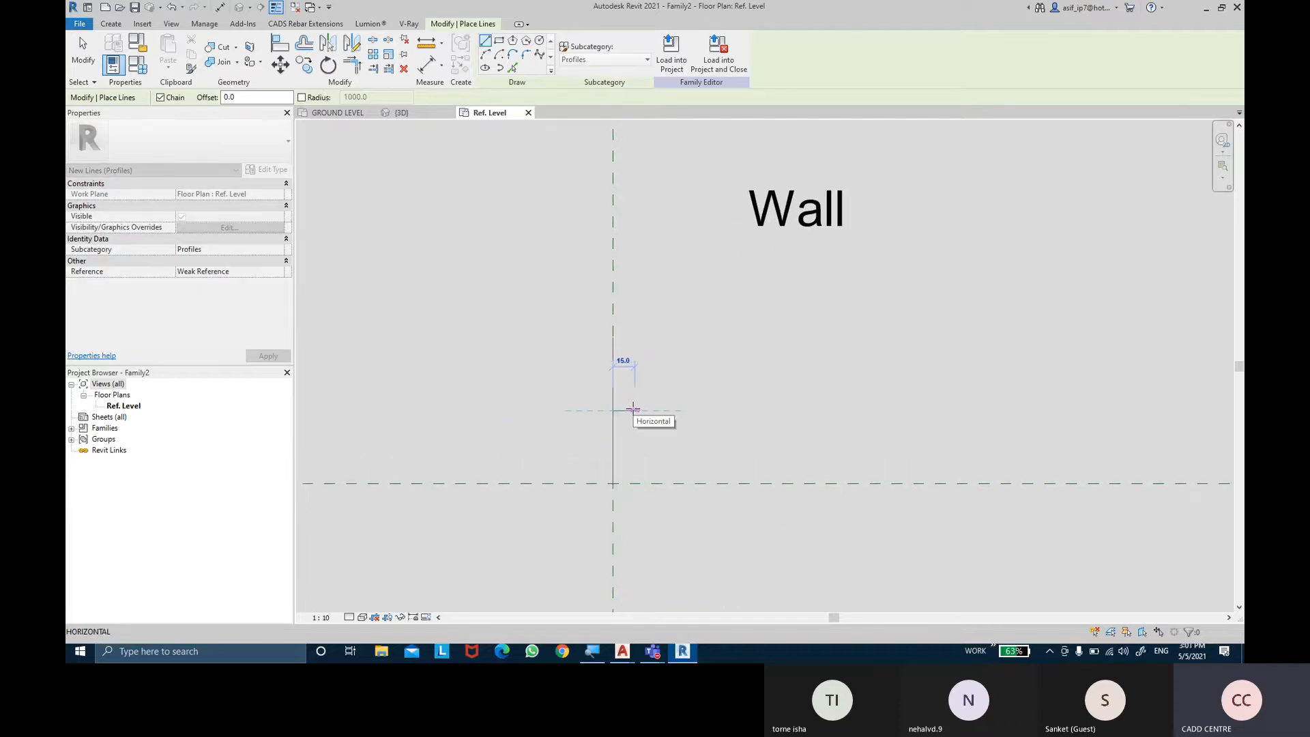
click(627, 410)
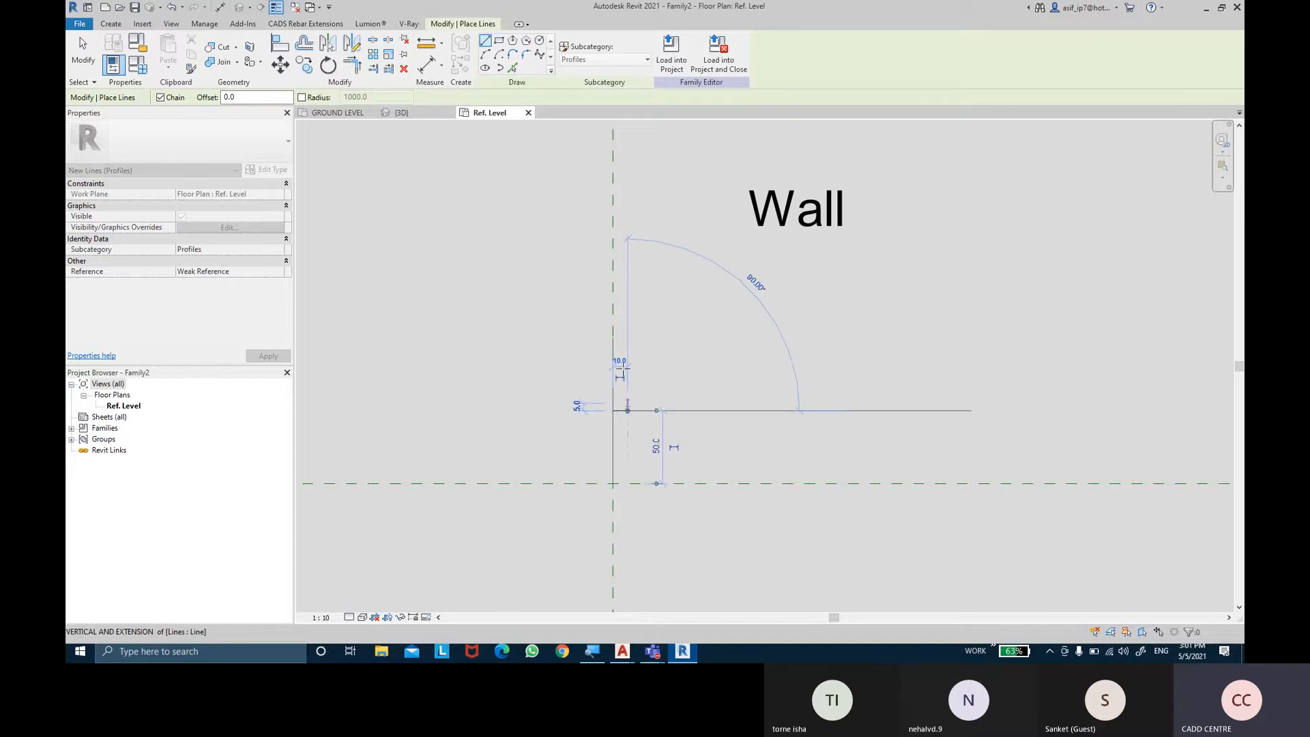
Draw two sloped lines joining the horizontal line's tip to both ends of the vertical line, and delete the horizontal line
click(613, 337)
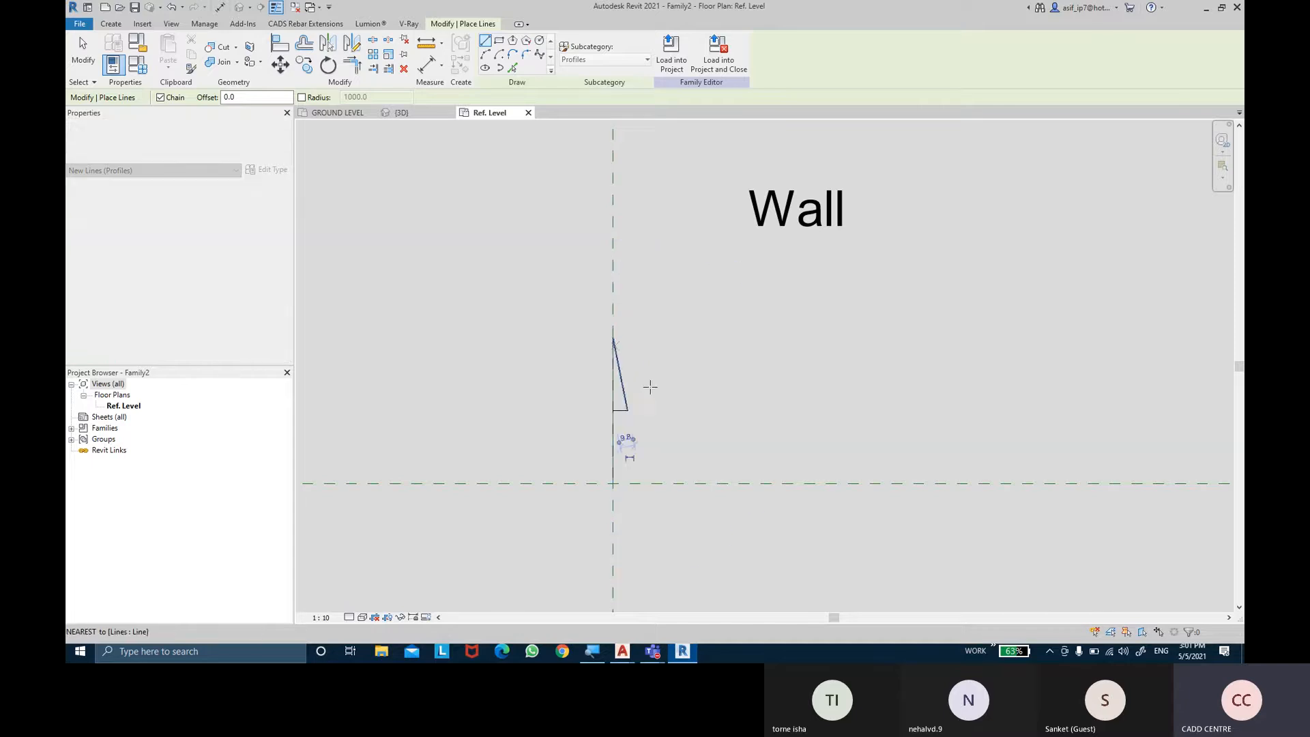
scroll(624, 409, up, 1)
click(626, 408)
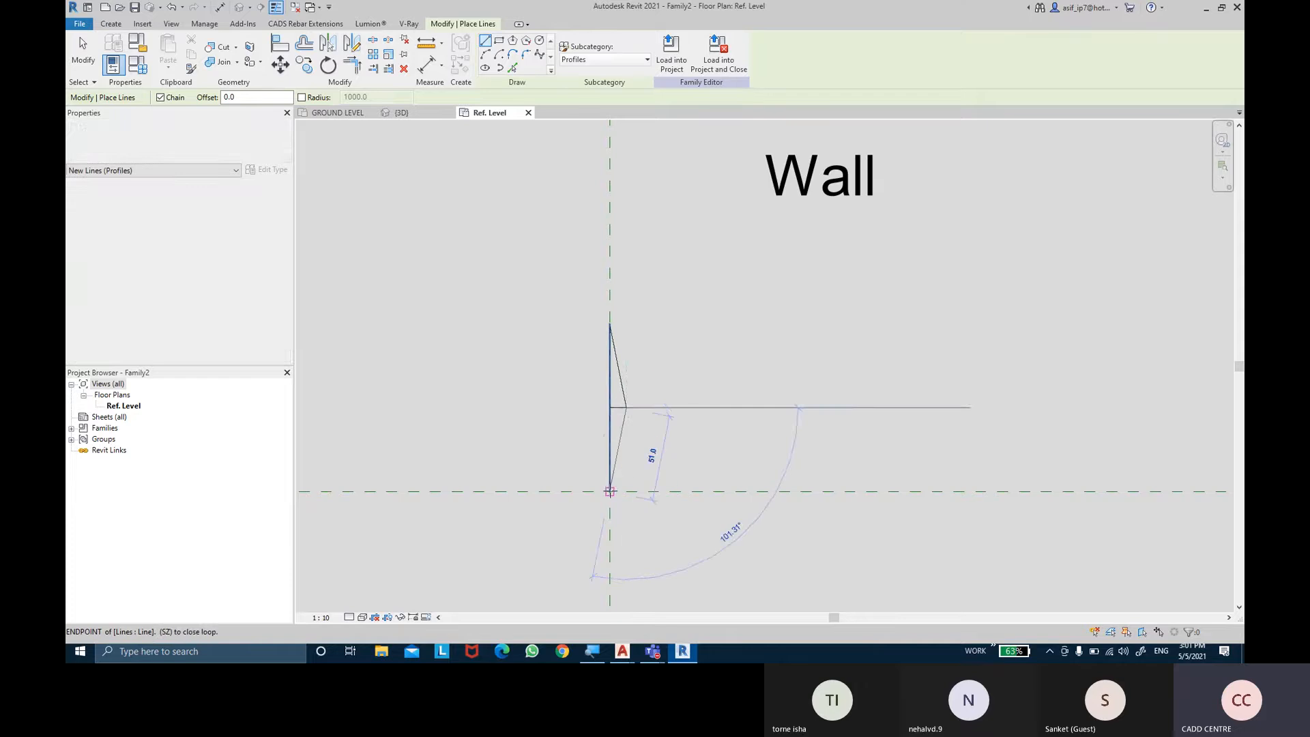
click(610, 491)
scroll(636, 409, up, 2)
key(Escape)
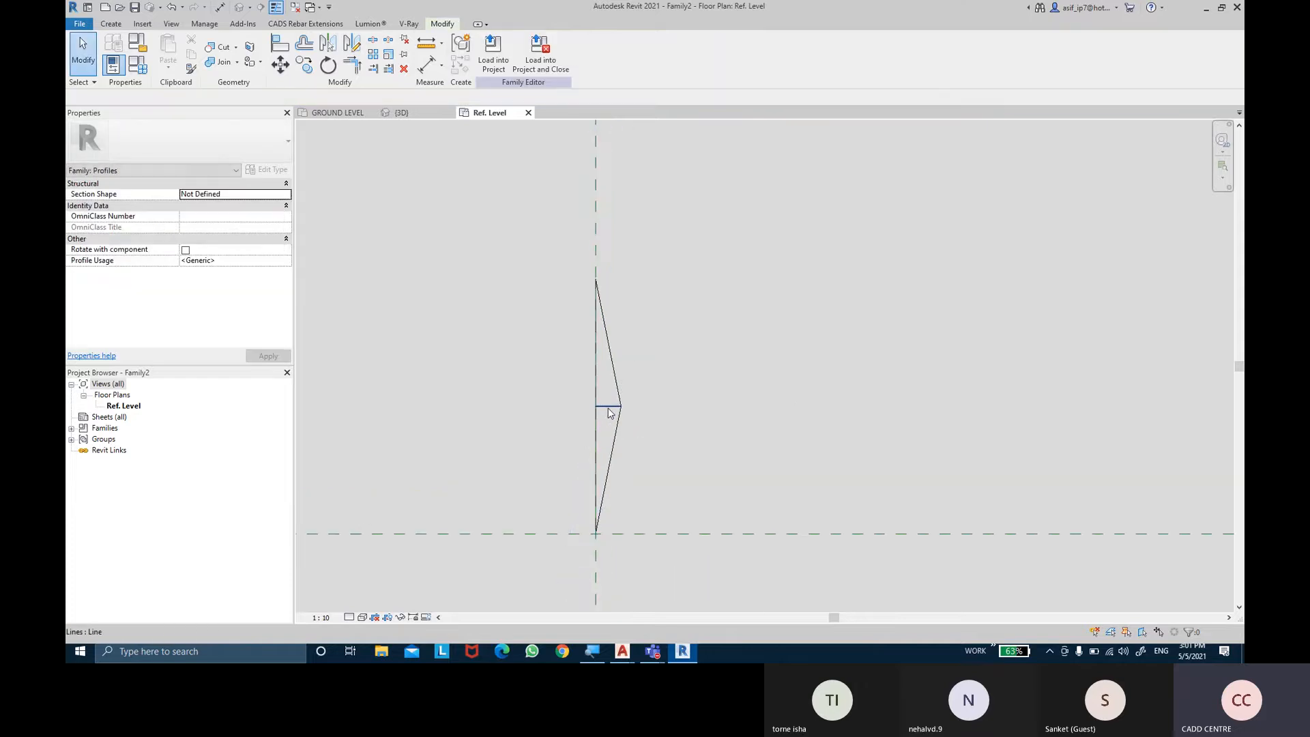
click(609, 407)
key(Delete)
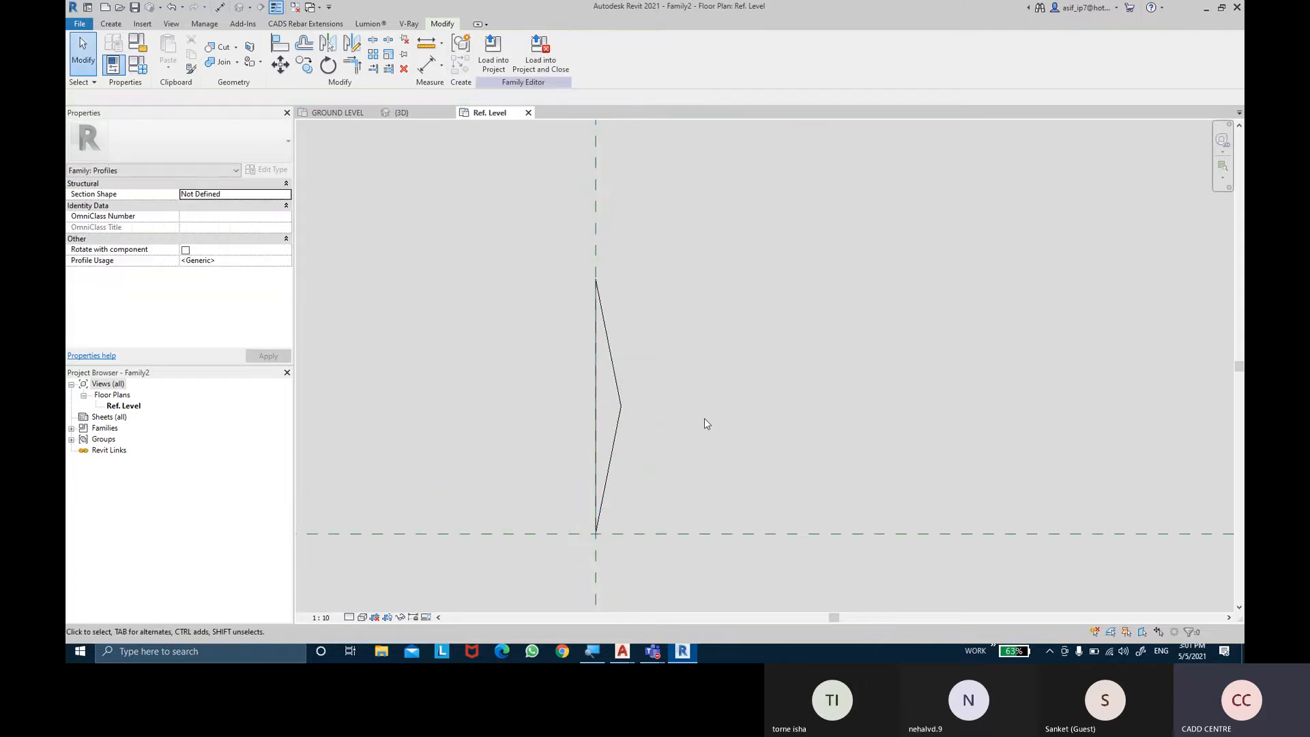
scroll(624, 430, up, 1)
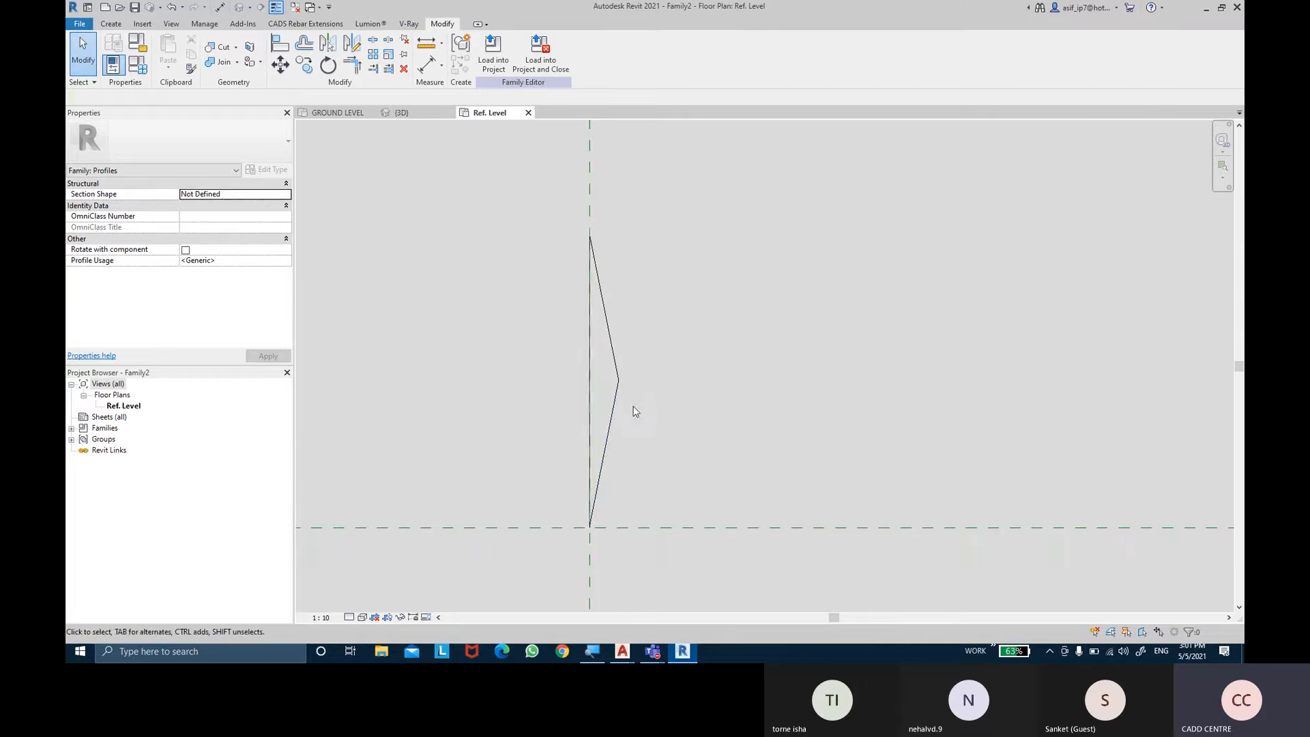
Add an aligned dimension for the triangle's full height between its lower and upper corners, placed outside the wall
click(276, 7)
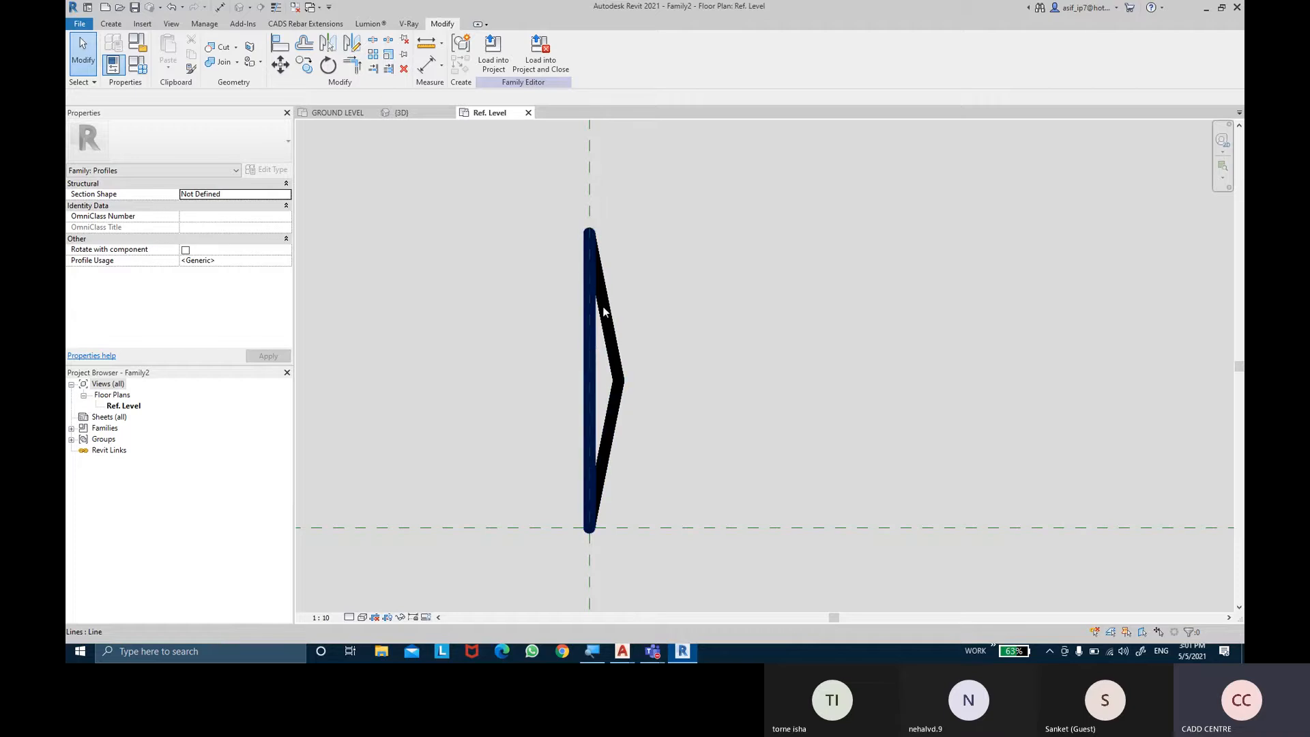
click(426, 68)
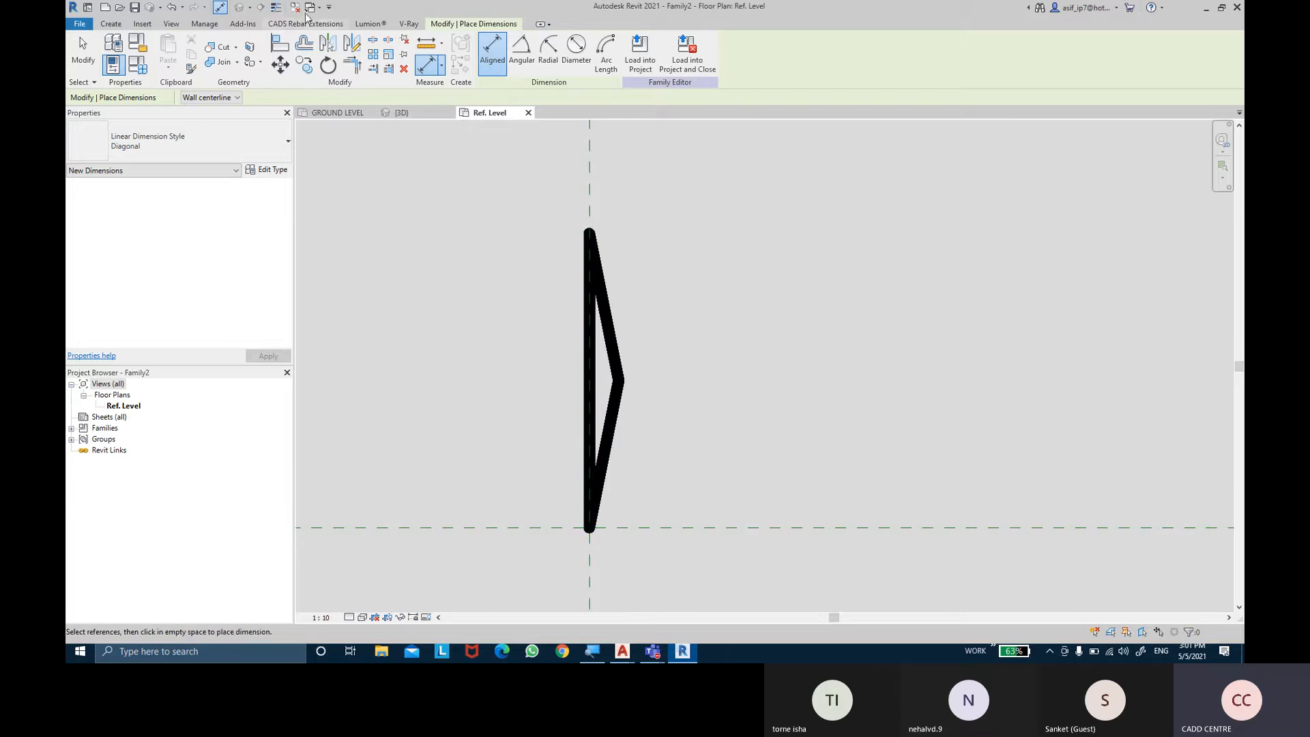
click(278, 8)
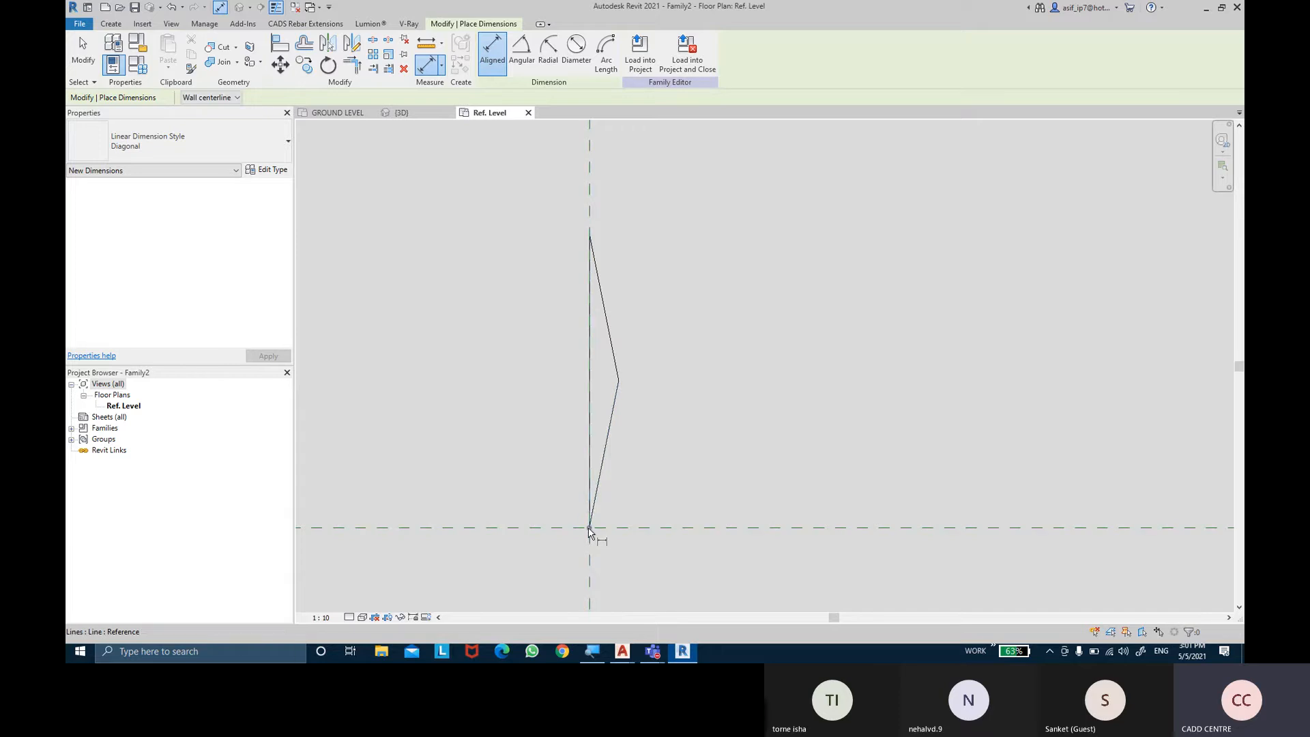
click(589, 529)
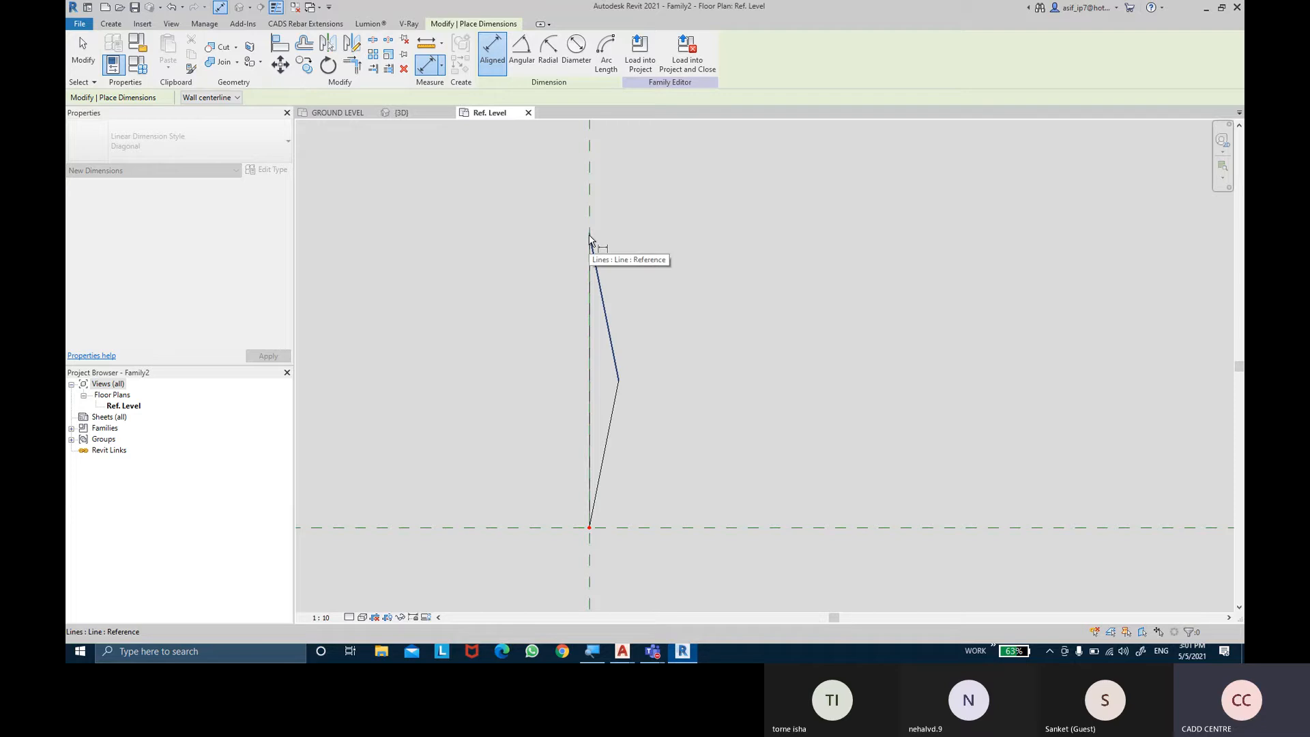
click(590, 234)
scroll(477, 259, down, 2)
click(440, 264)
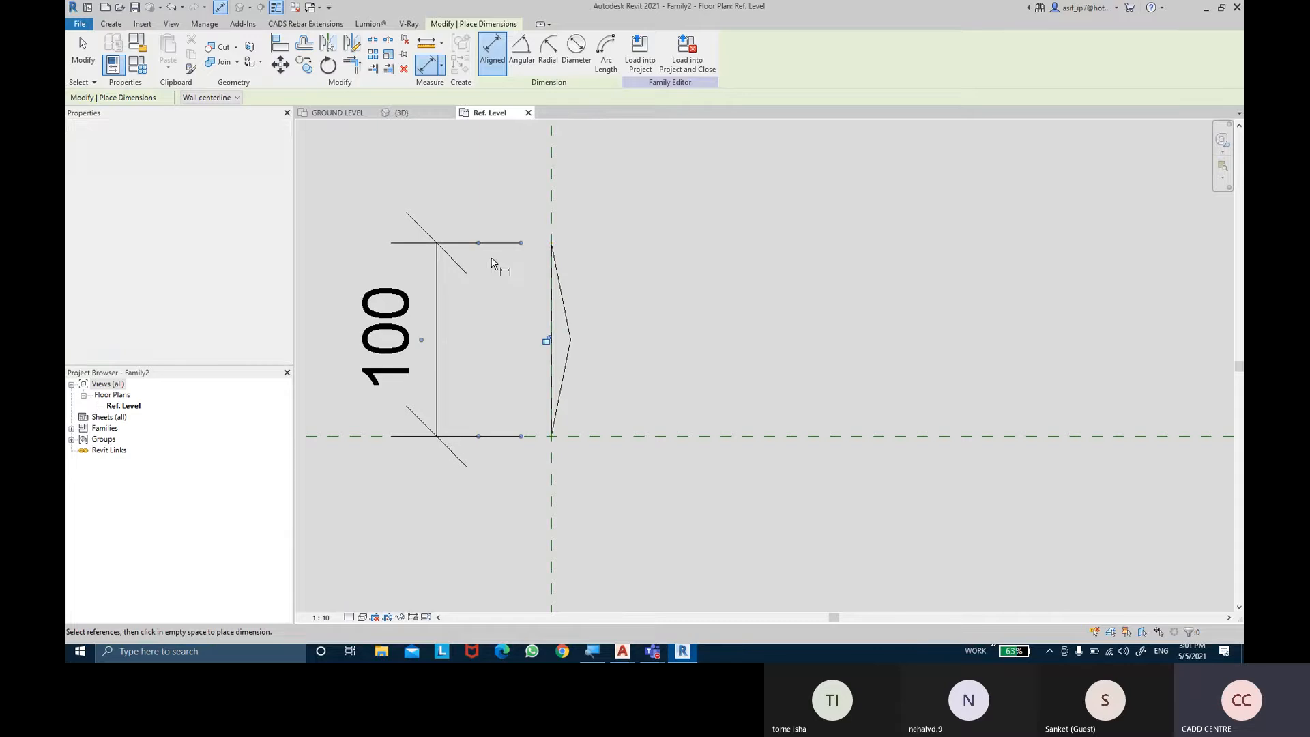
click(554, 251)
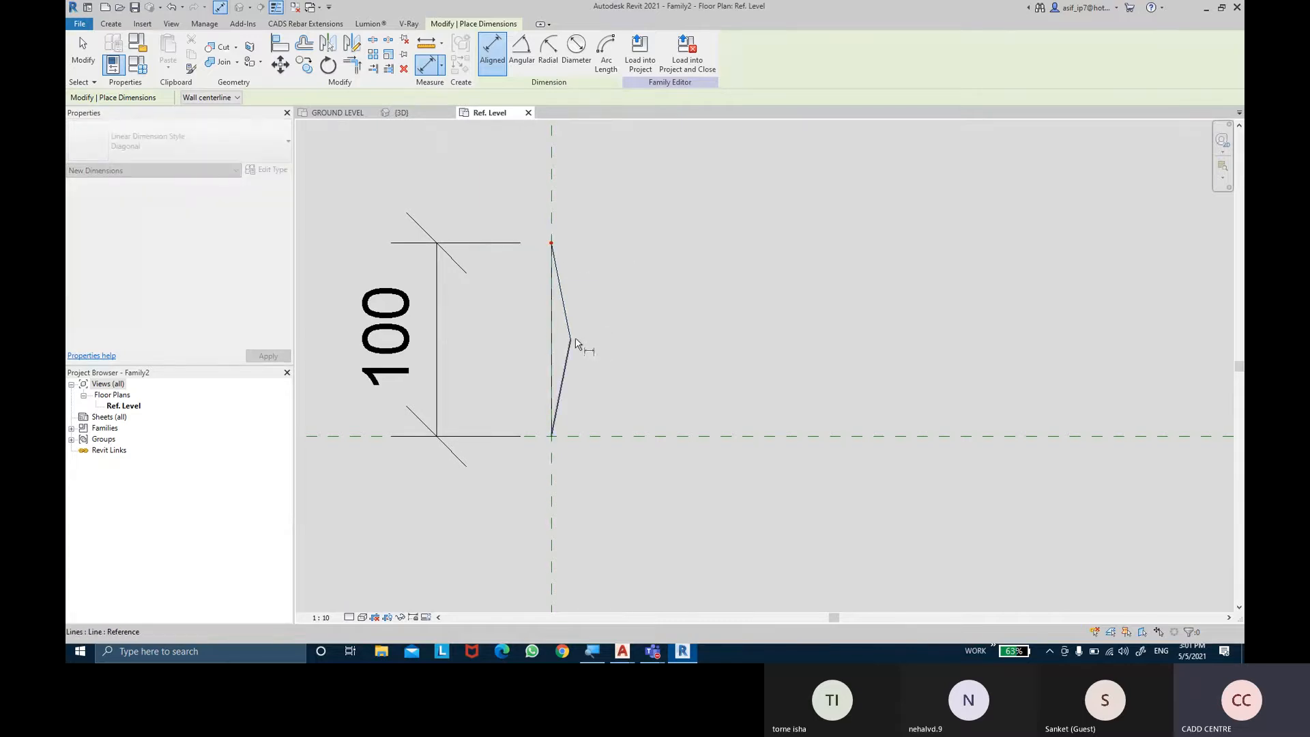
click(572, 341)
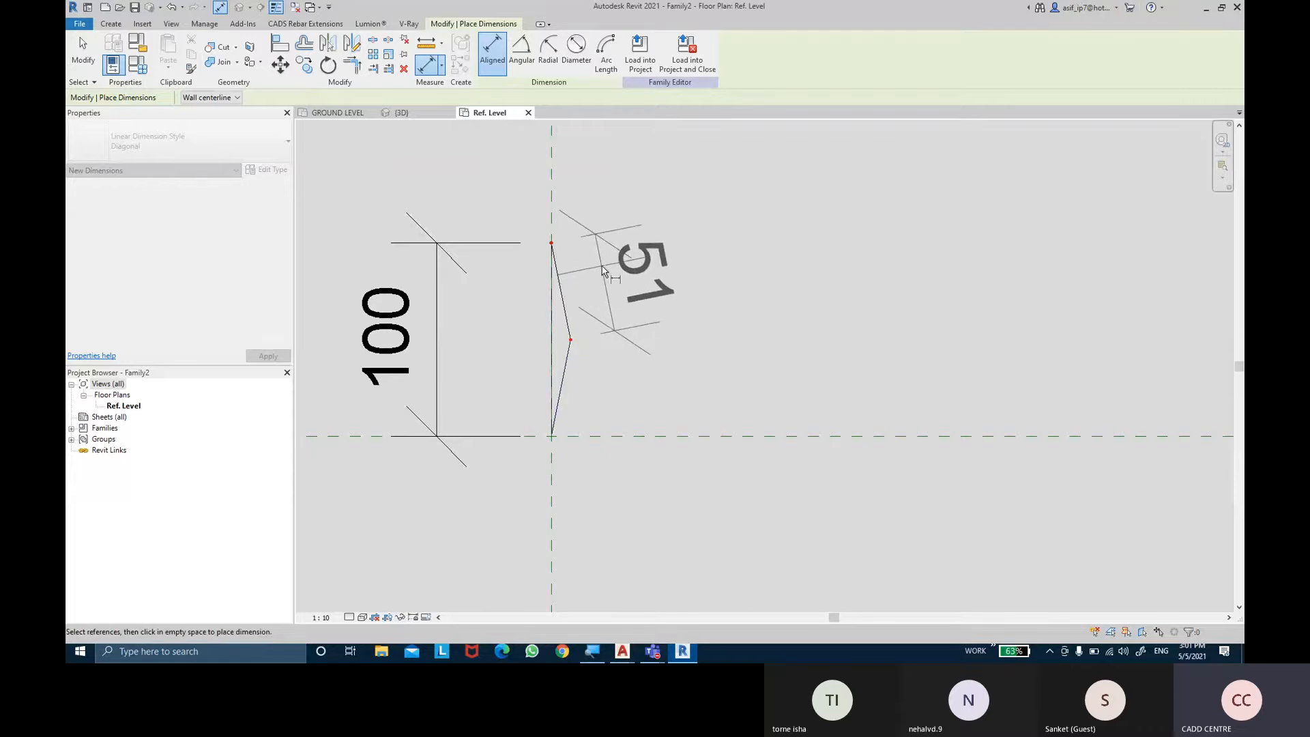
key(Escape)
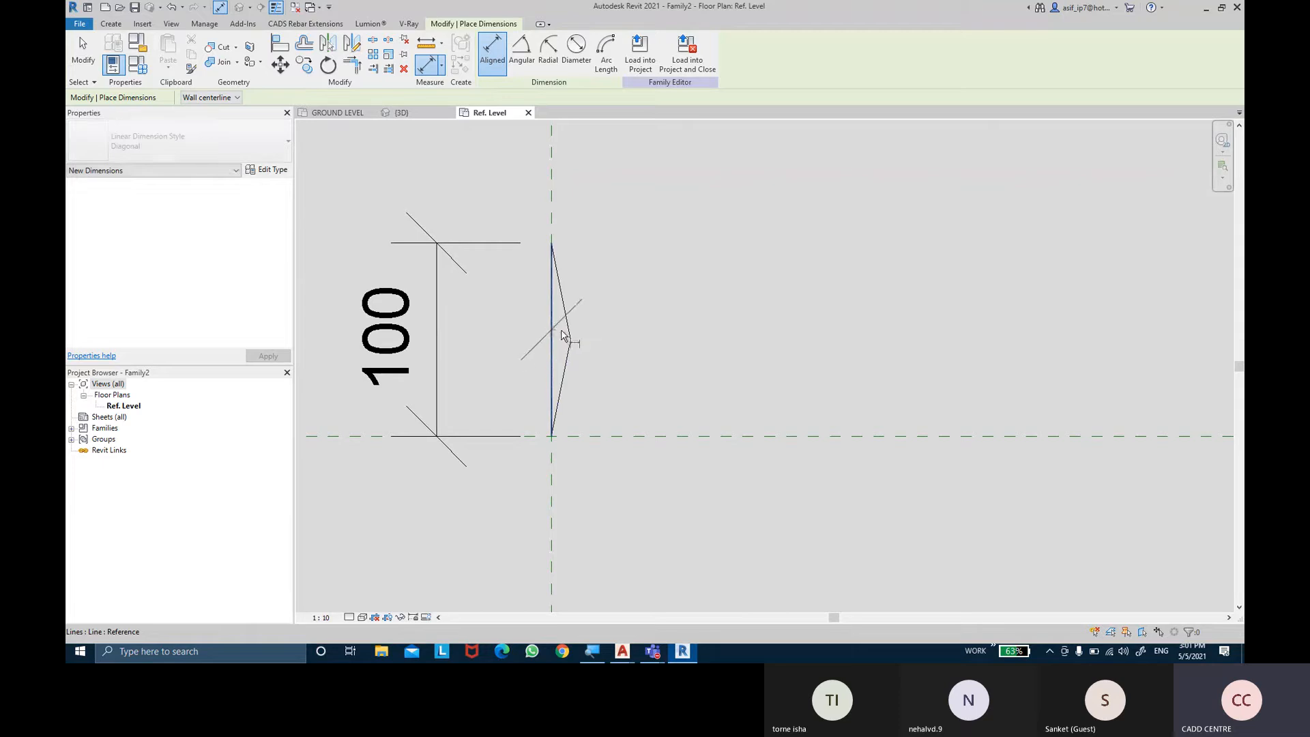
Add an aligned dimension for the triangle's depth from its vertical edge to the apex, placed above the profile
click(552, 333)
click(570, 339)
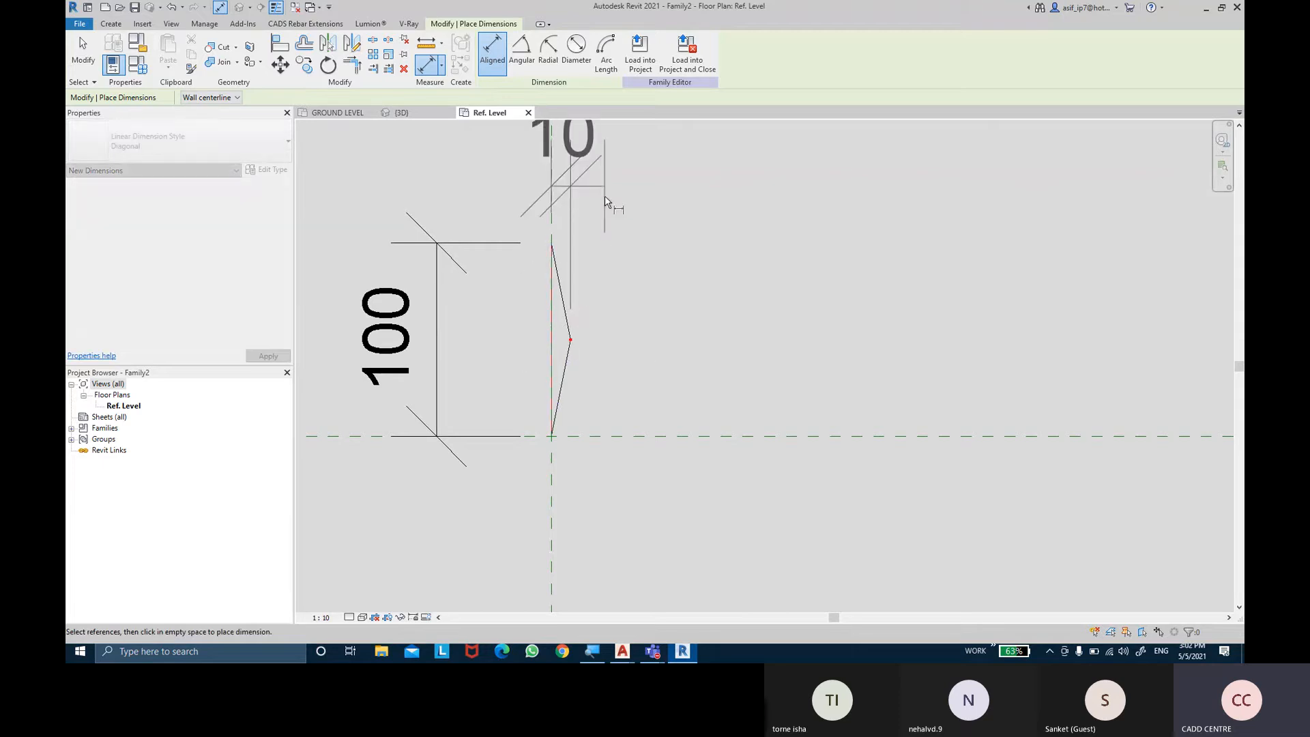
middle_drag(604, 184, 625, 253)
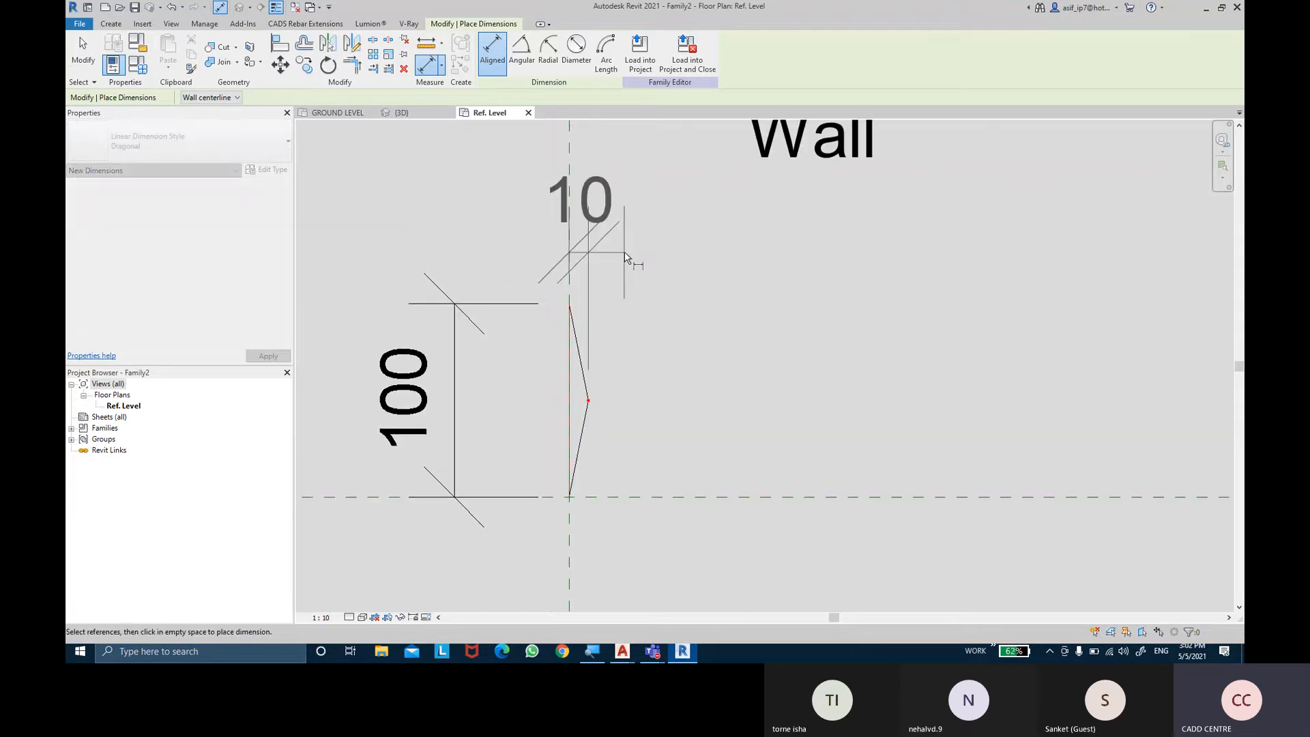
click(626, 257)
key(Escape)
key(Escape)
Label the triangle's depth dimension with a new family type parameter named PROFILE DEPTH
scroll(621, 273, down, 2)
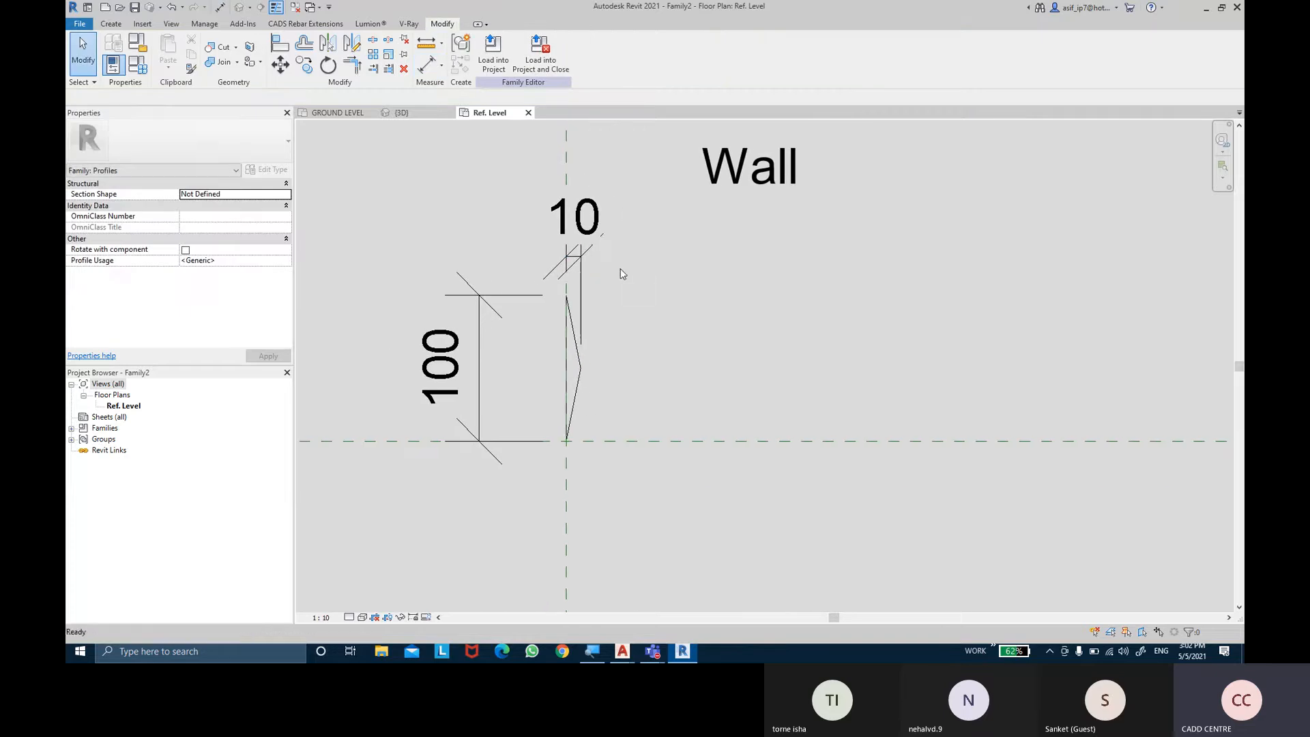
click(583, 276)
click(583, 276)
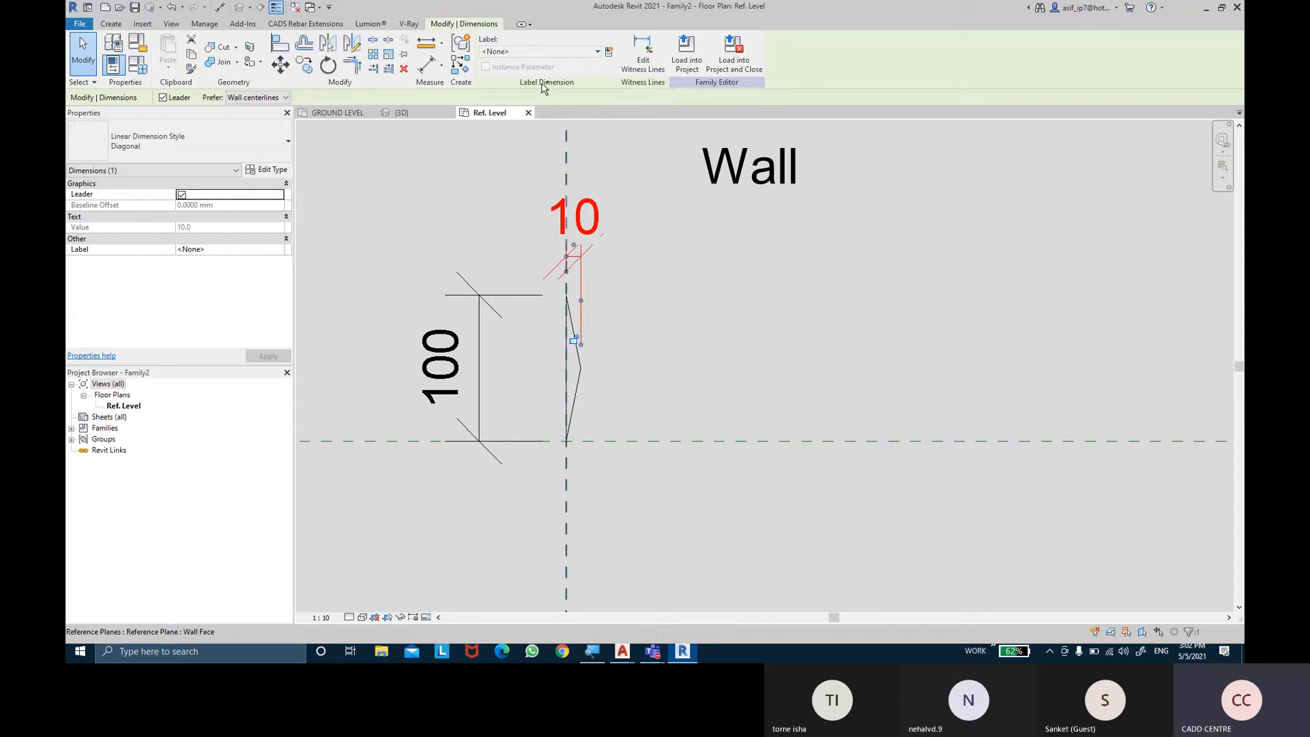
click(609, 53)
text(PROFILE)
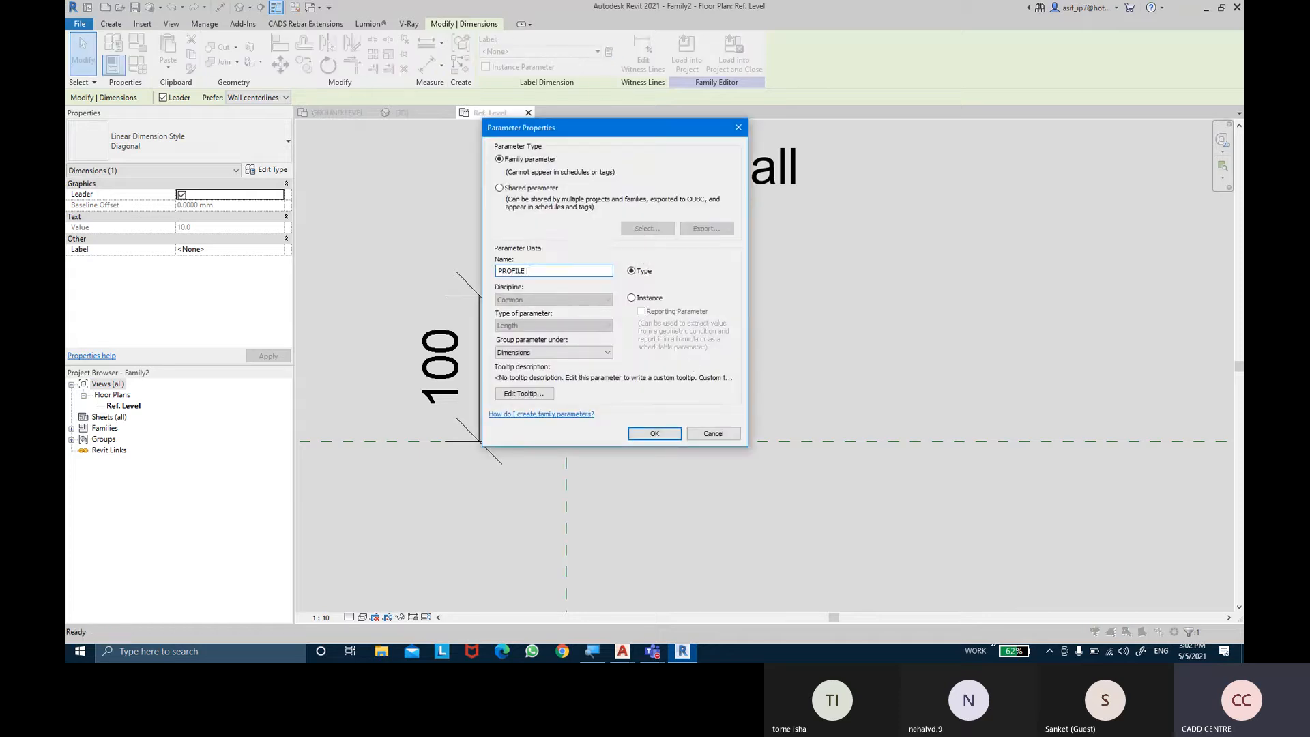
text( DEPTH)
click(641, 300)
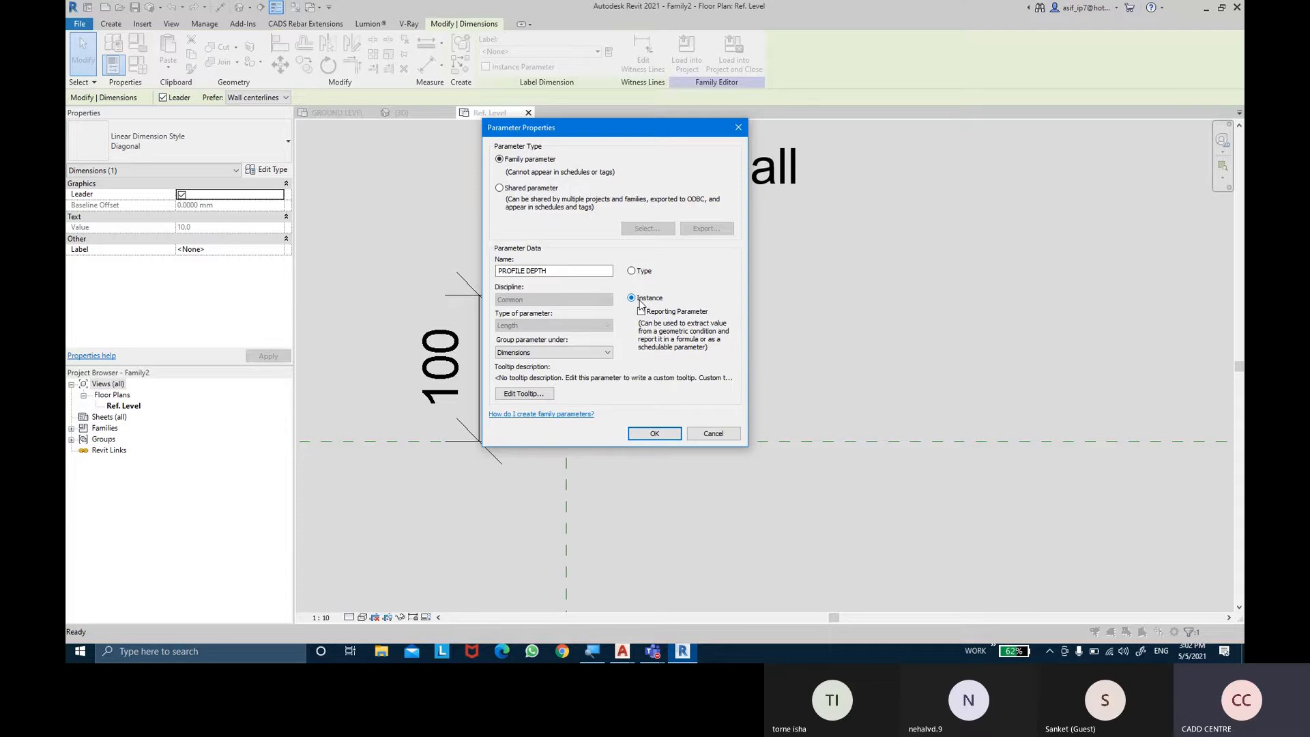
click(642, 272)
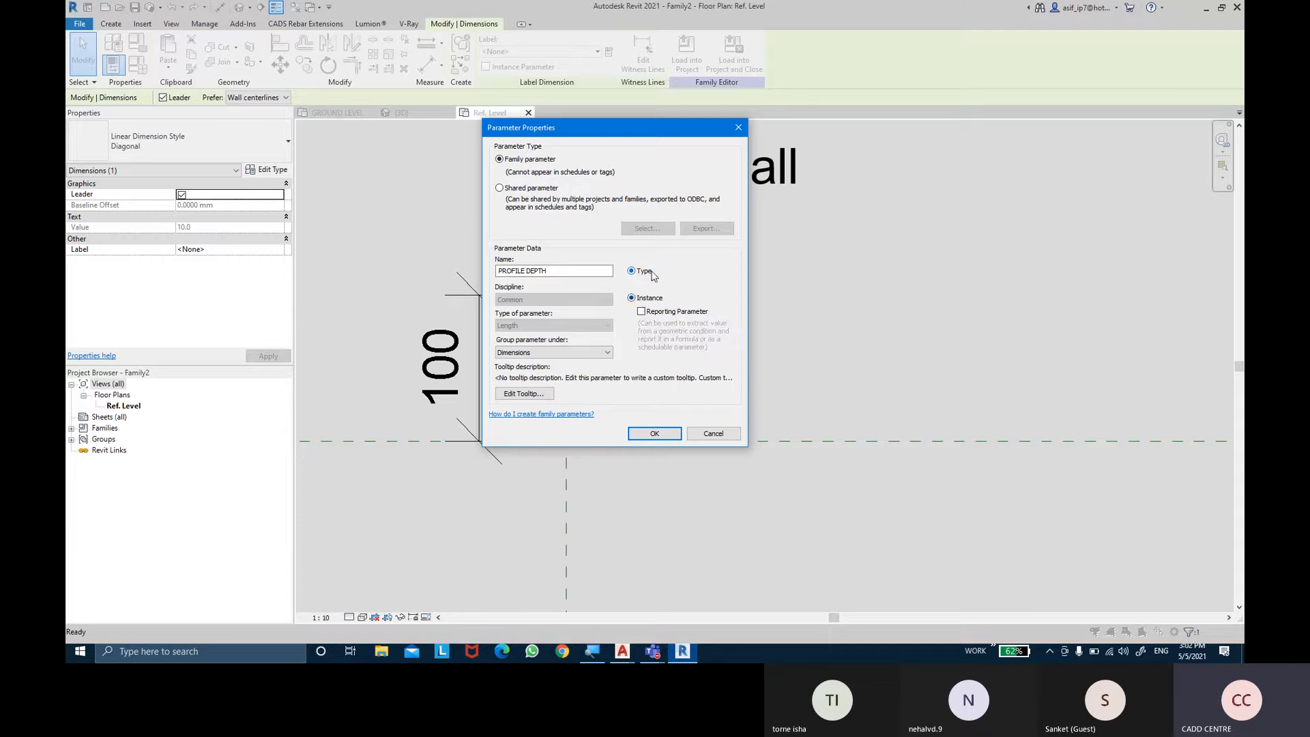
click(654, 434)
click(693, 367)
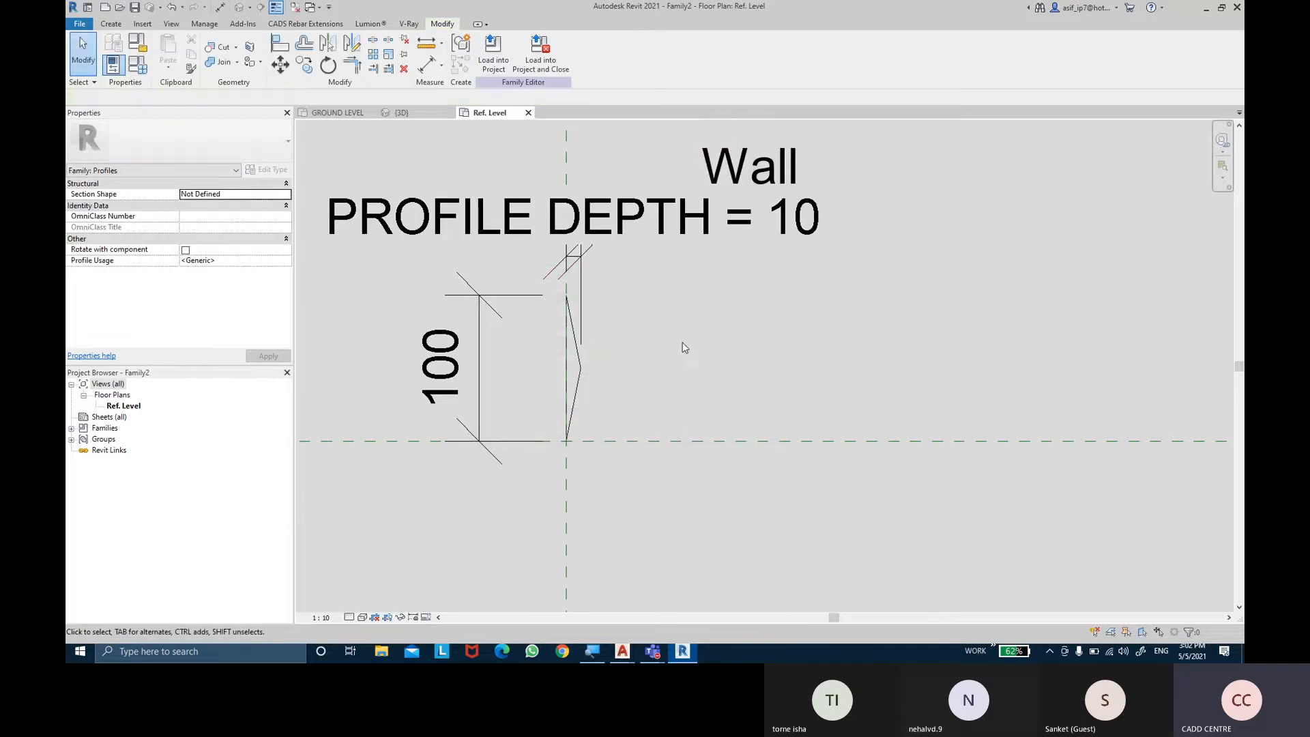
Label the triangle's height dimension with a new family type parameter named PROFILE HT
click(477, 312)
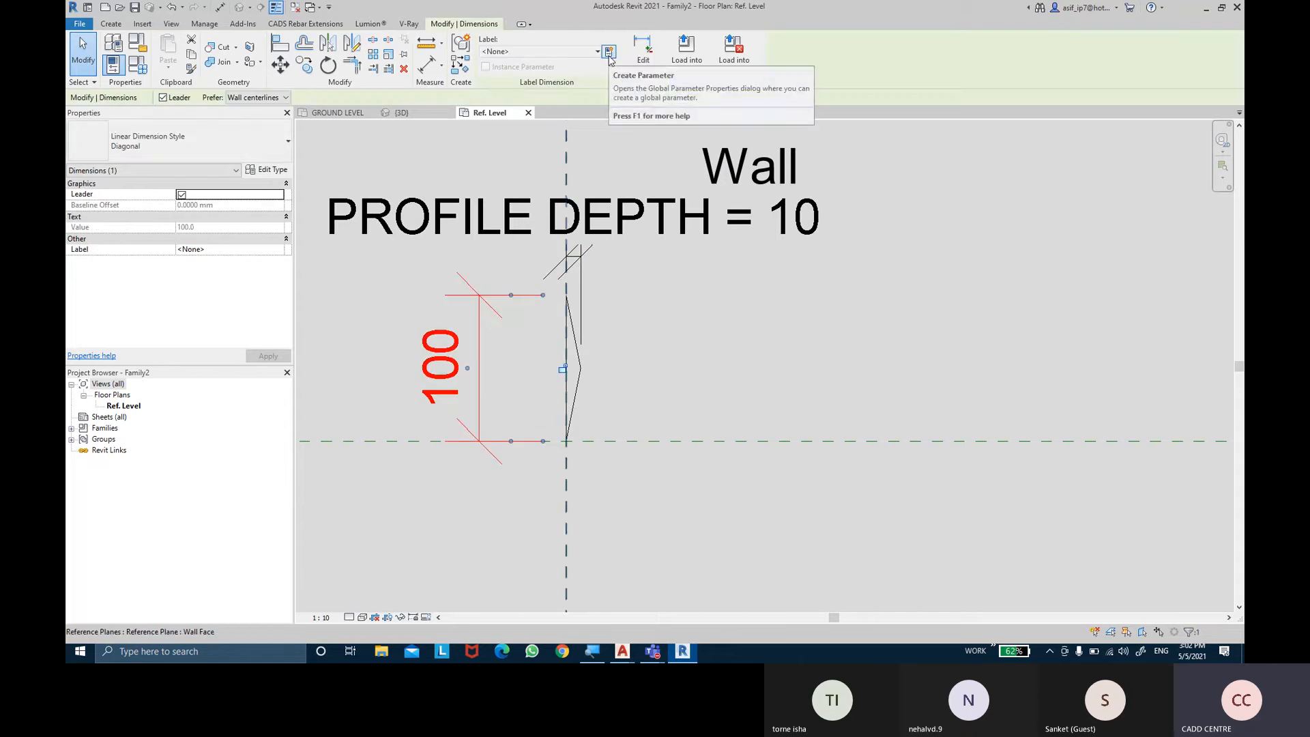
click(608, 53)
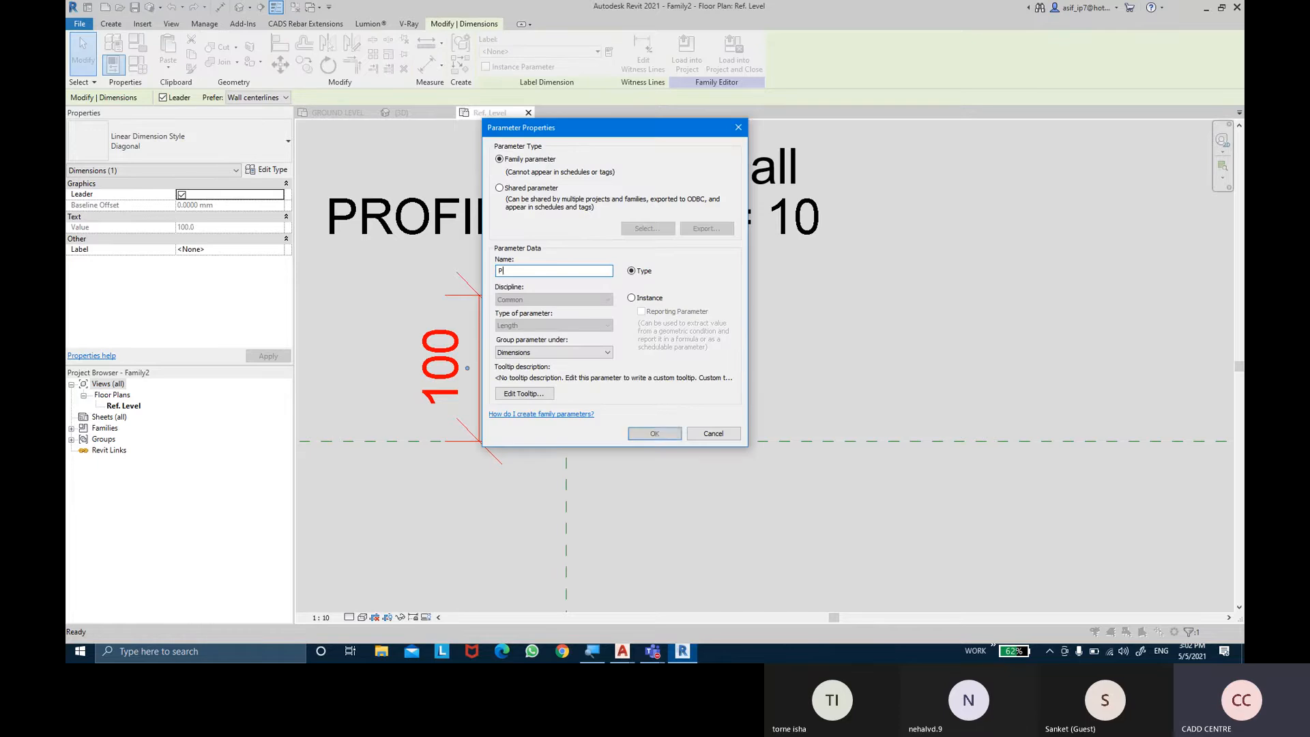
text(PROFILE)
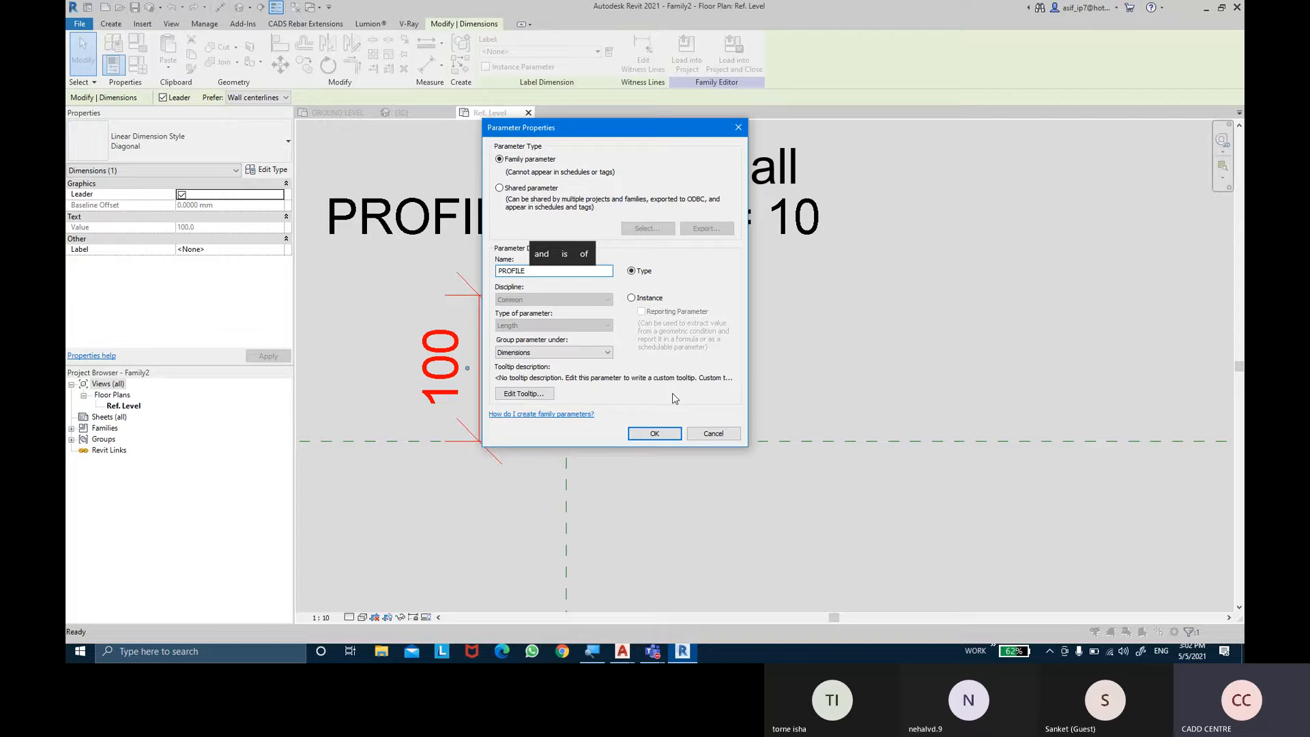
text( HT)
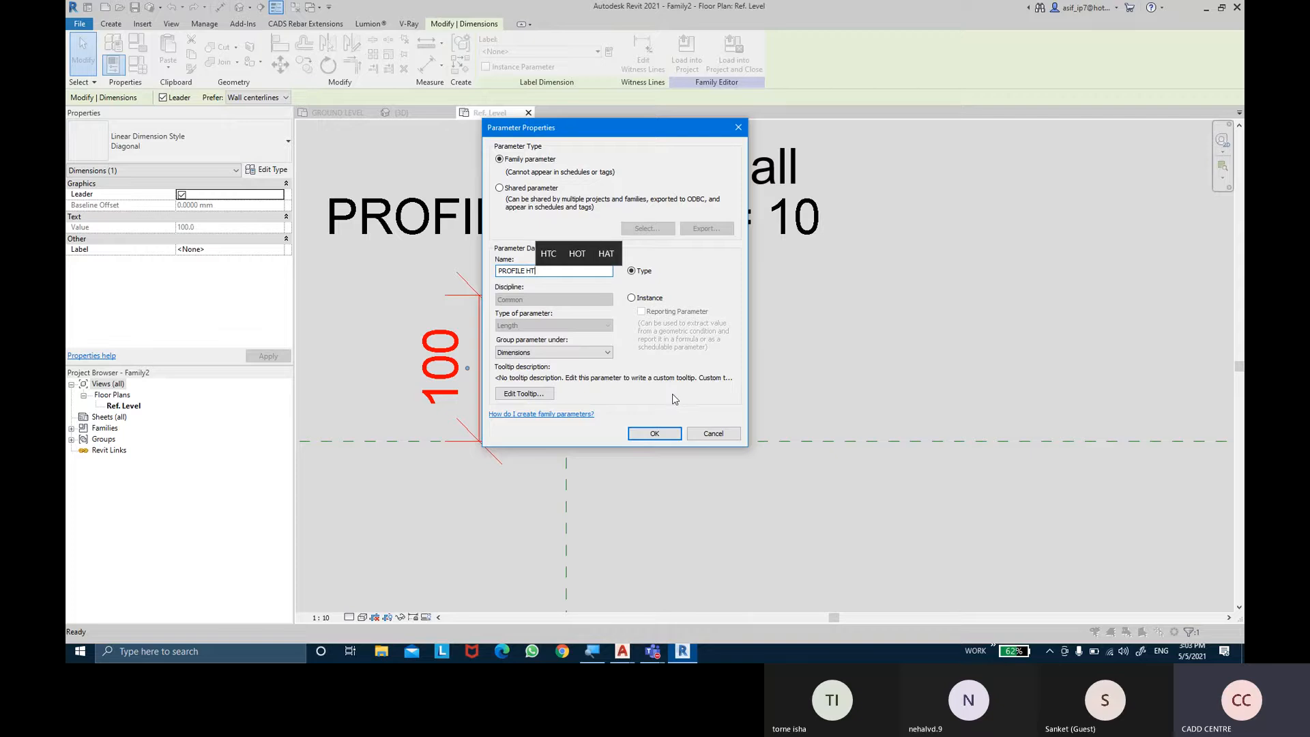
click(633, 271)
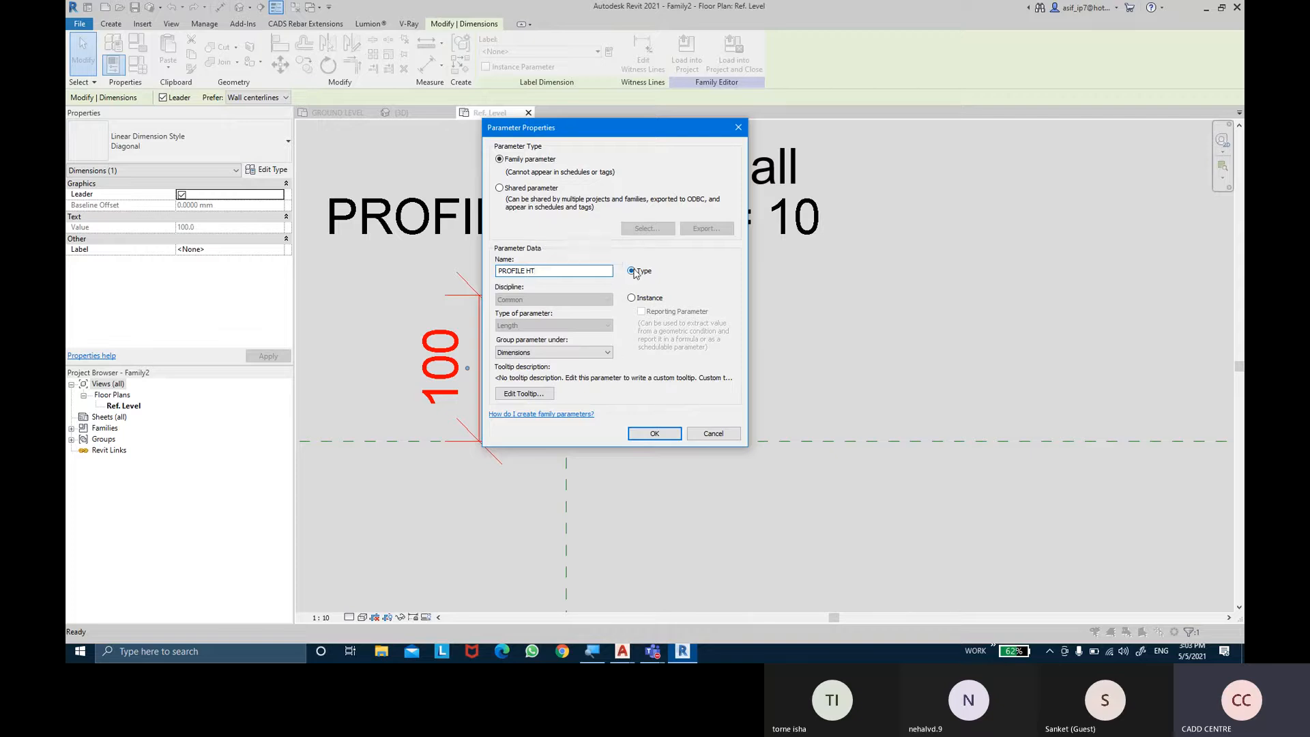
click(665, 433)
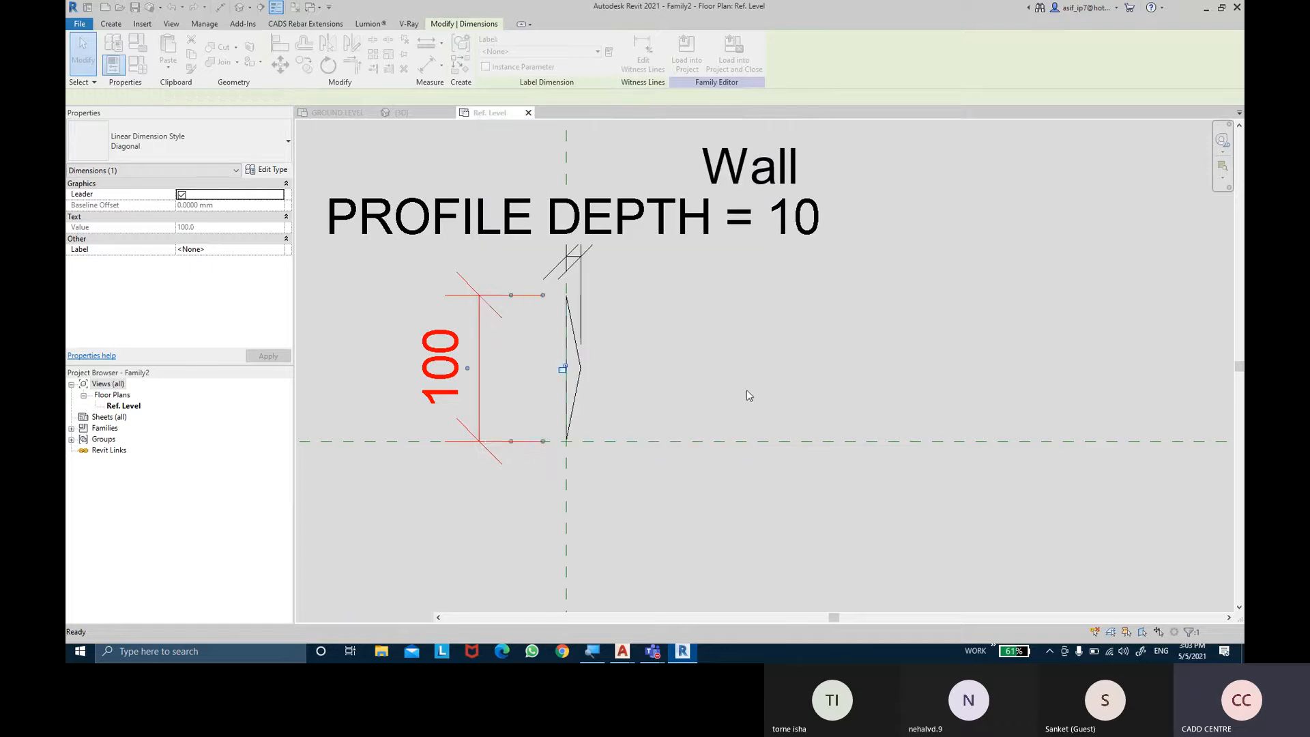
click(753, 382)
scroll(751, 375, down, 2)
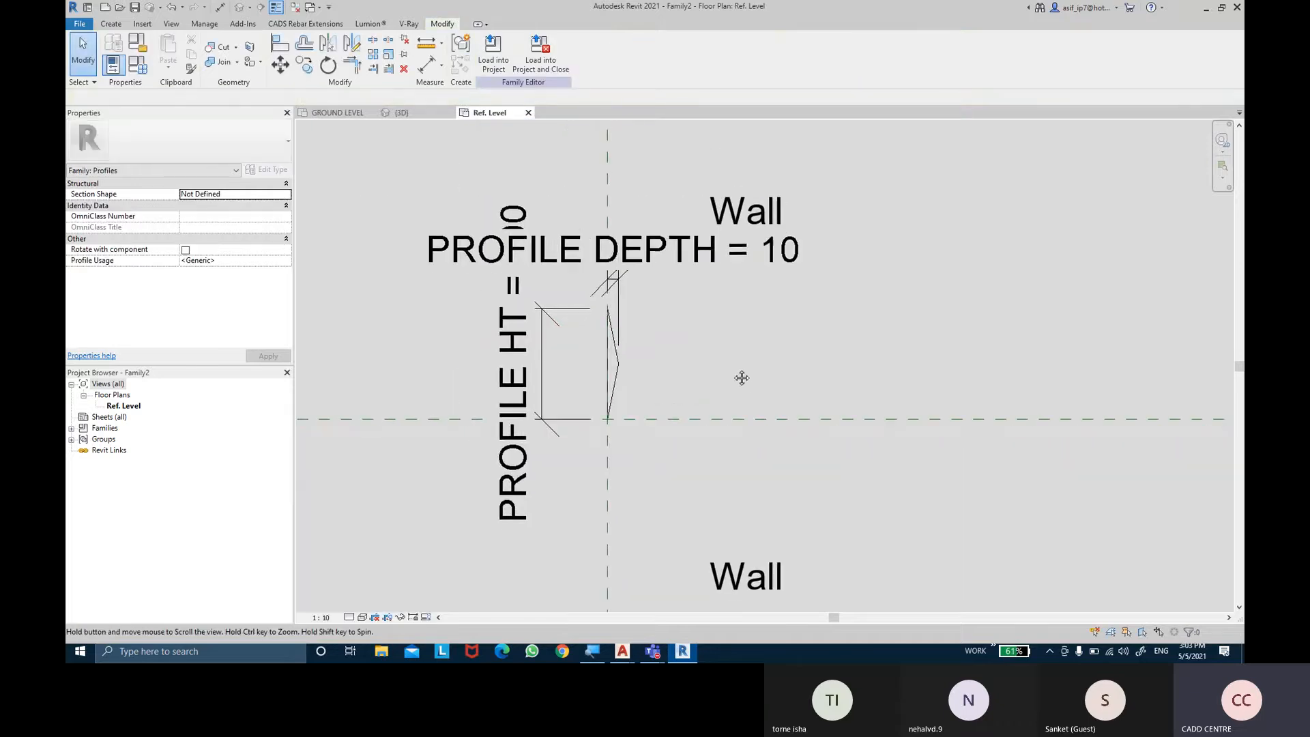
scroll(641, 349, up, 1)
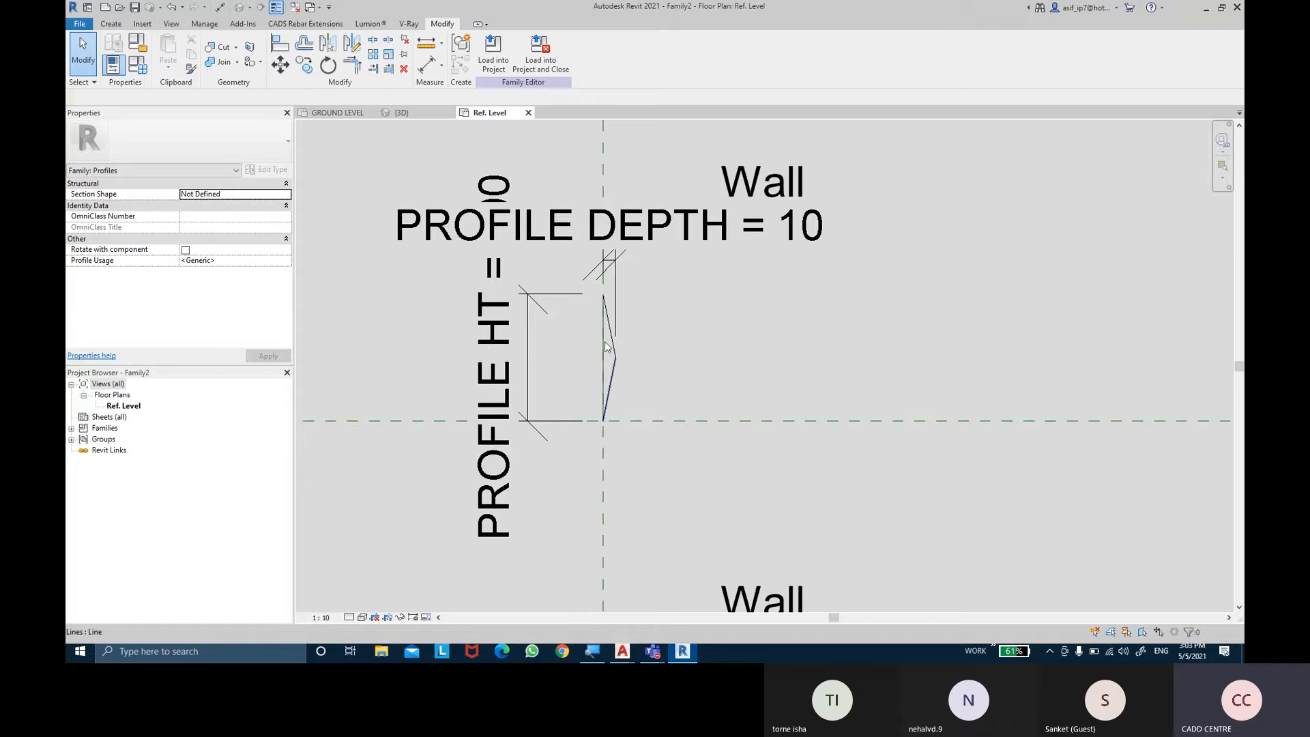
Save the profile family to the Desktop as V SHAPE PROFILE, load it into the project and close it
click(135, 8)
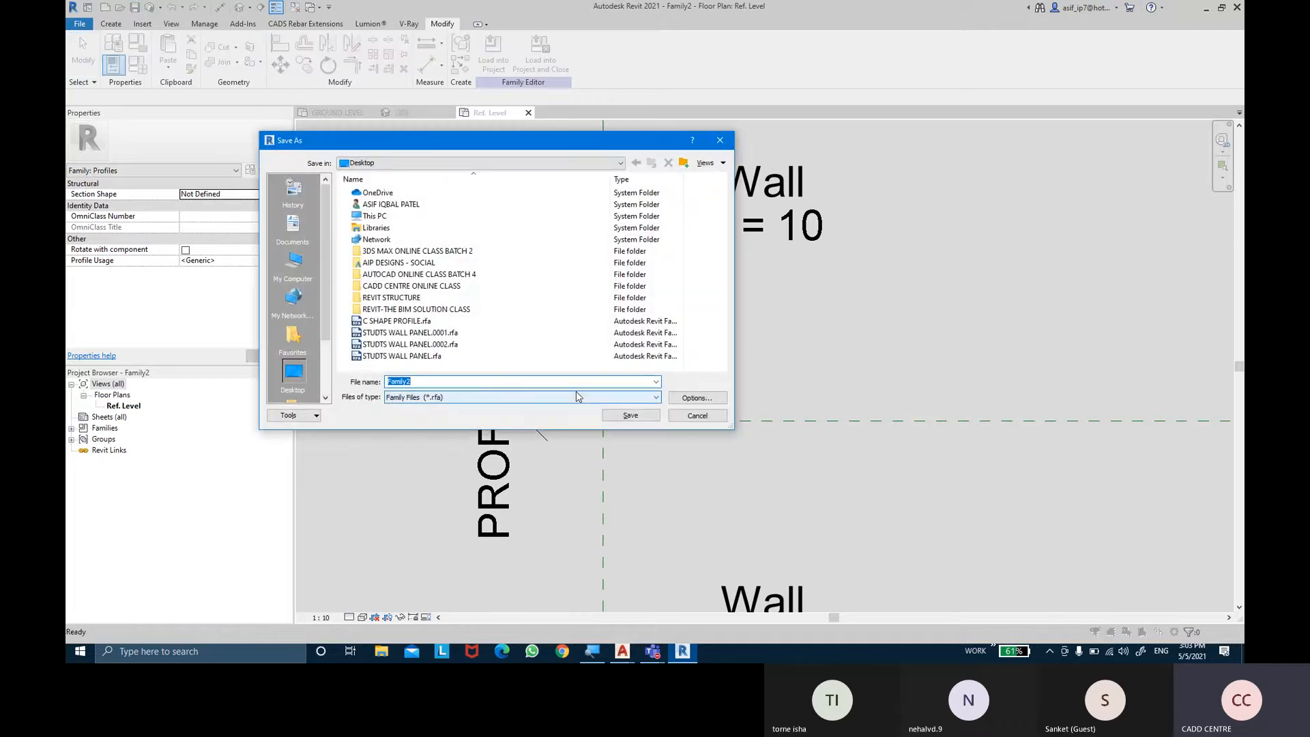
key(BackSpace)
text(V SHAPE PR)
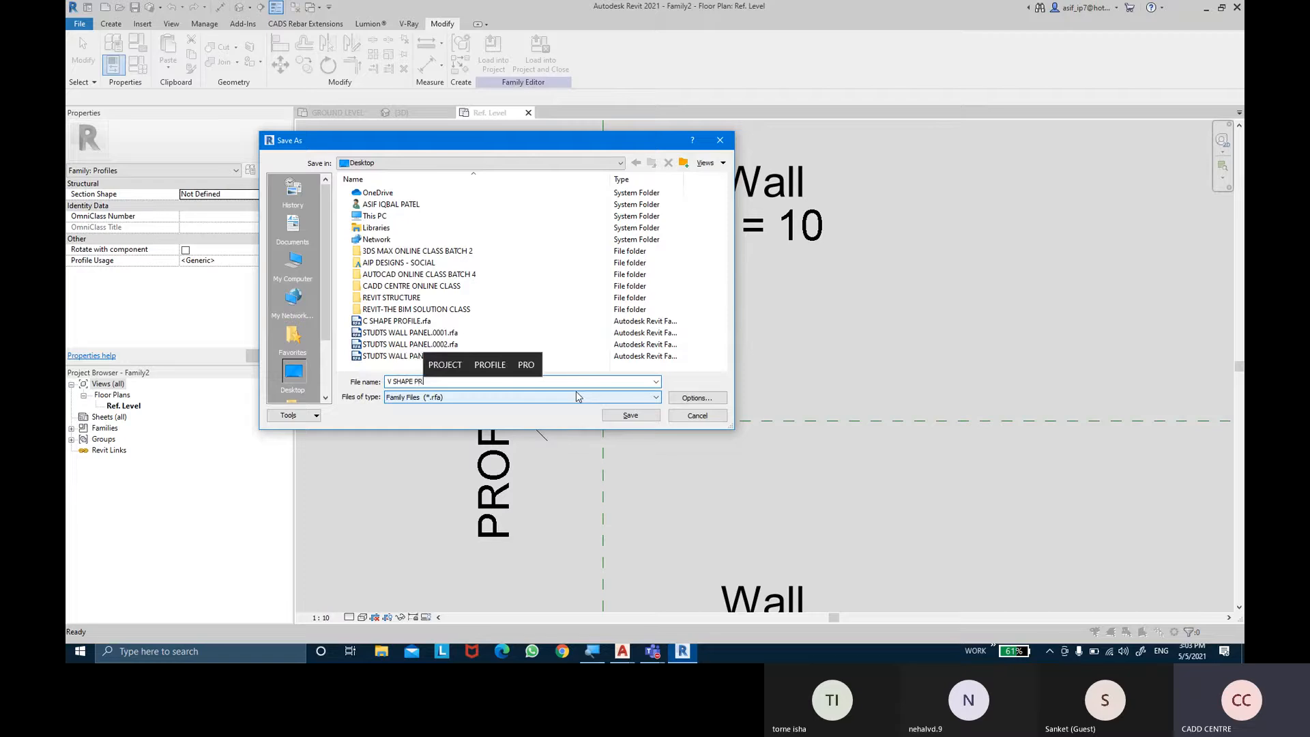
text(OFILE)
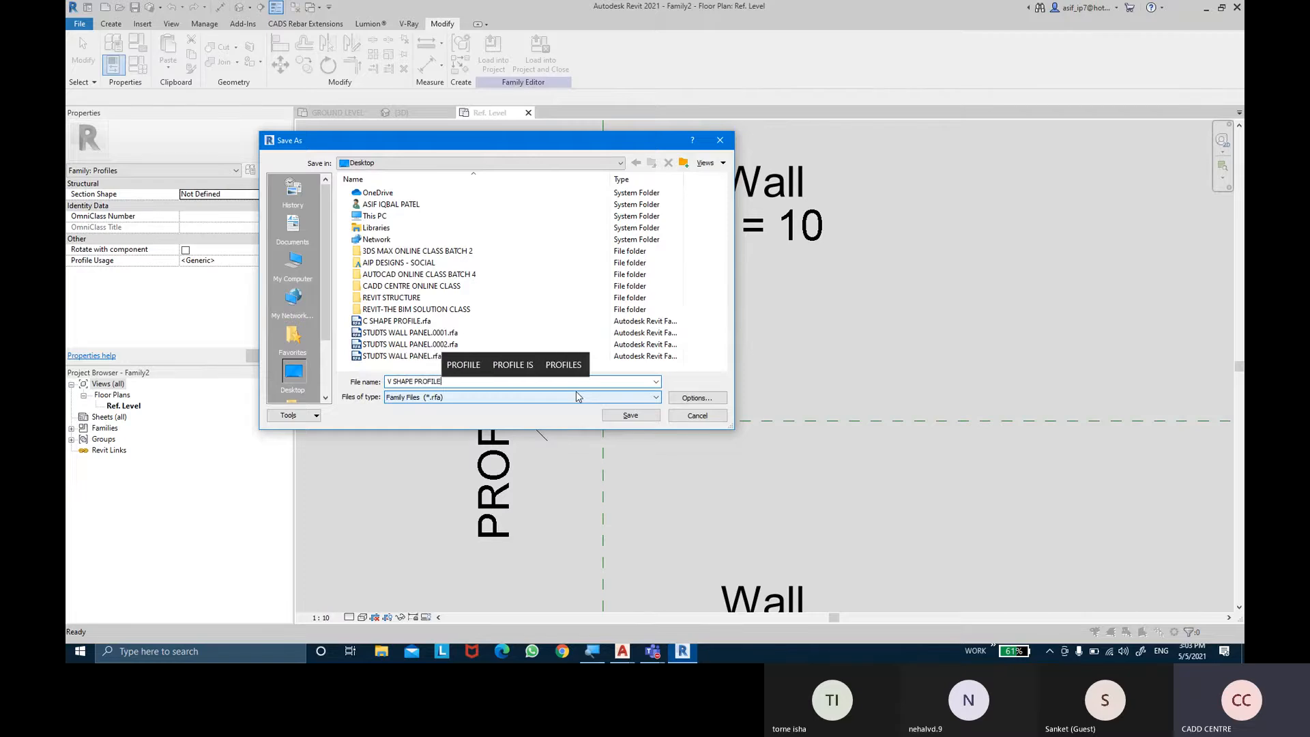
click(630, 415)
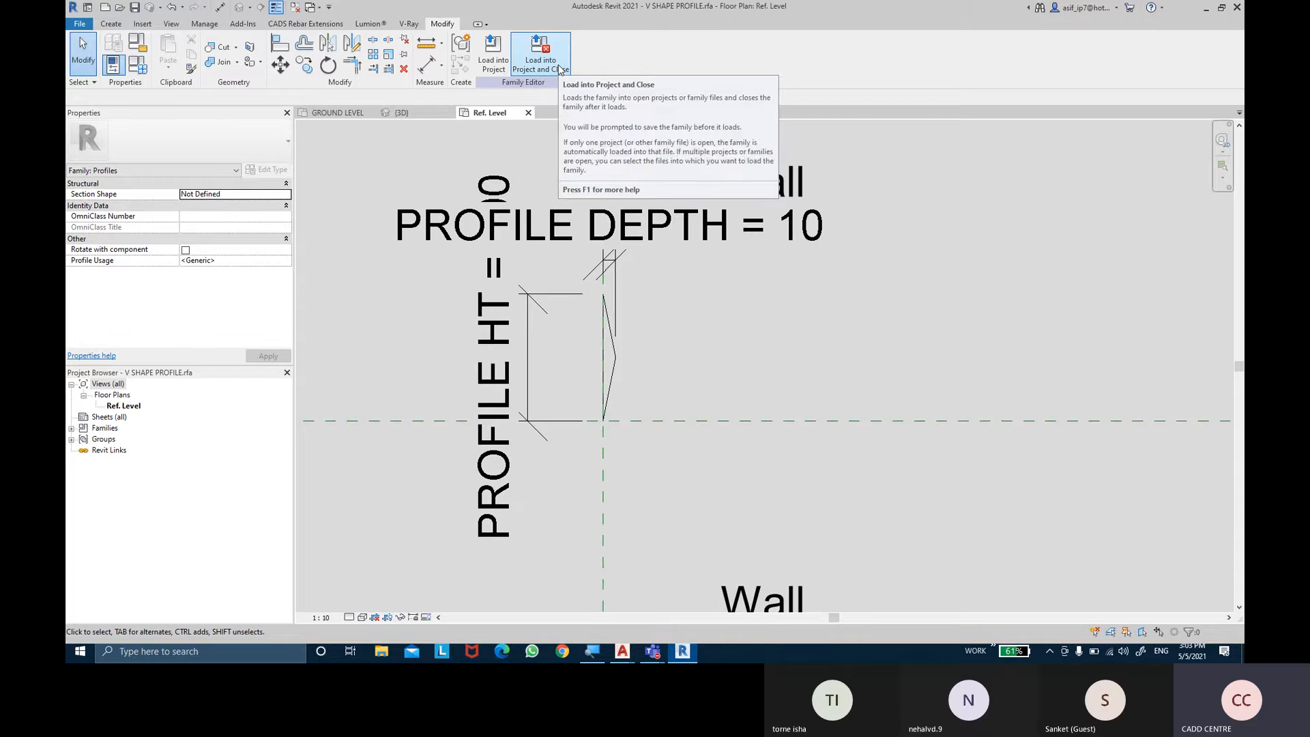
click(559, 67)
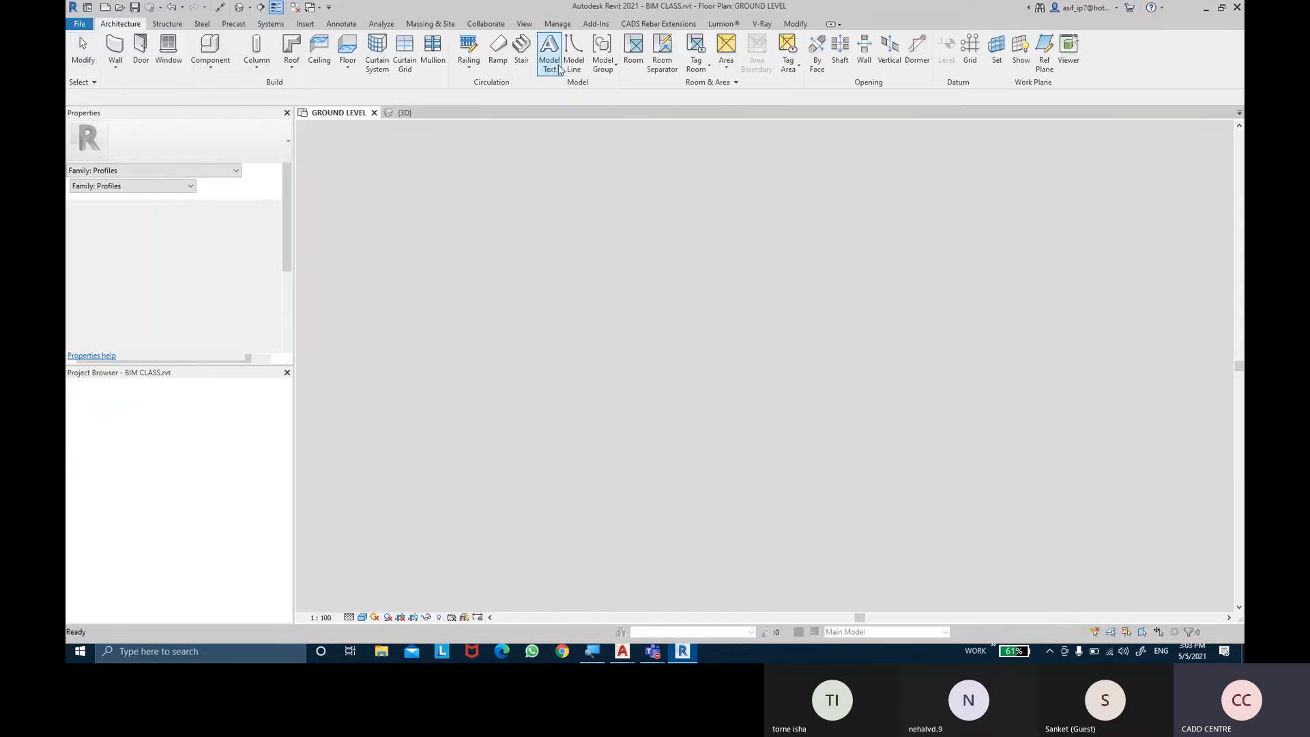
In the 3D view, place a second horizontal Reveal C SHAPE on the arched-opening wall, below the existing reveal
click(435, 114)
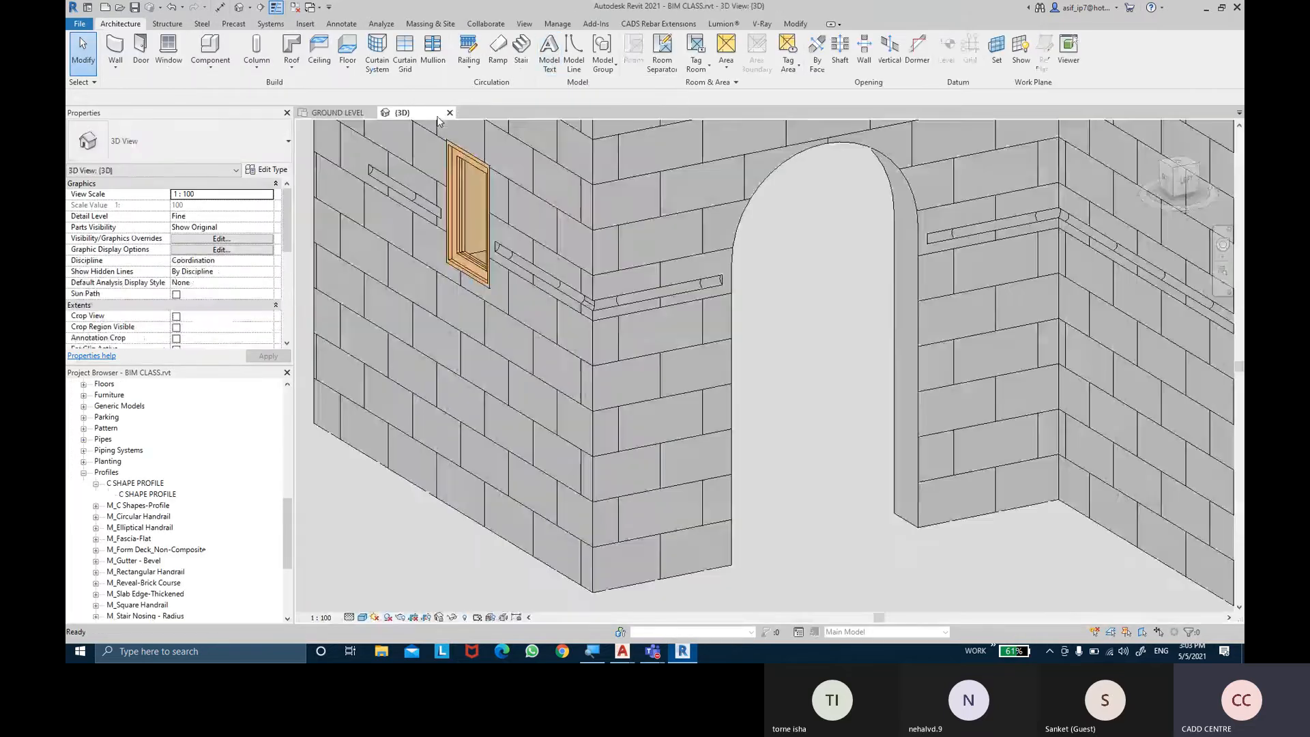
click(427, 206)
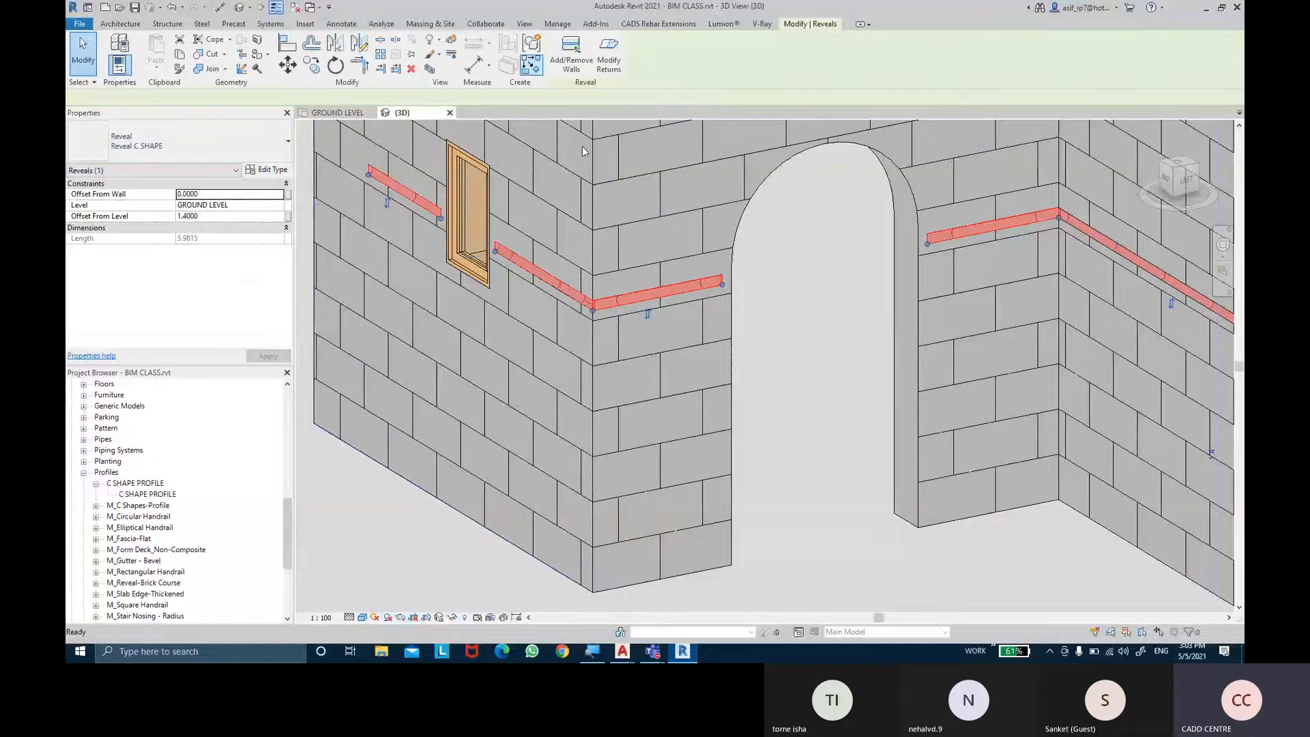
click(532, 70)
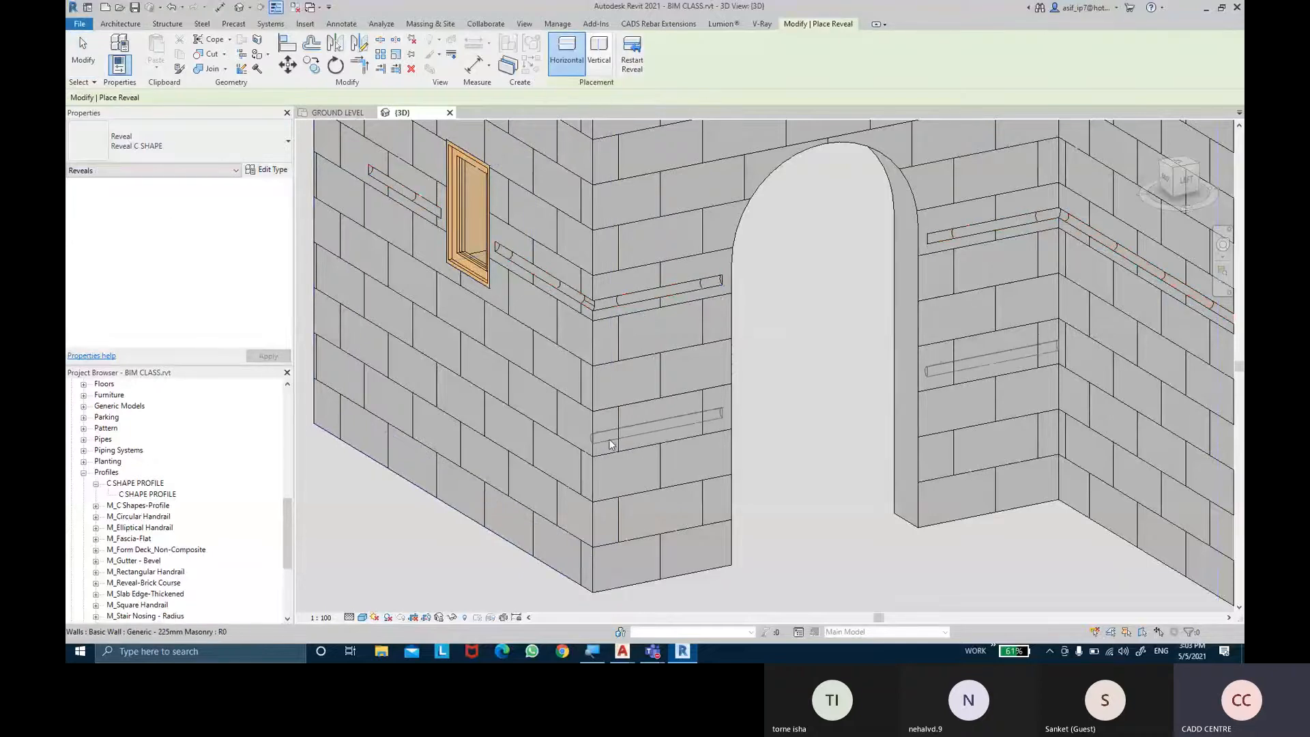
click(609, 442)
click(94, 64)
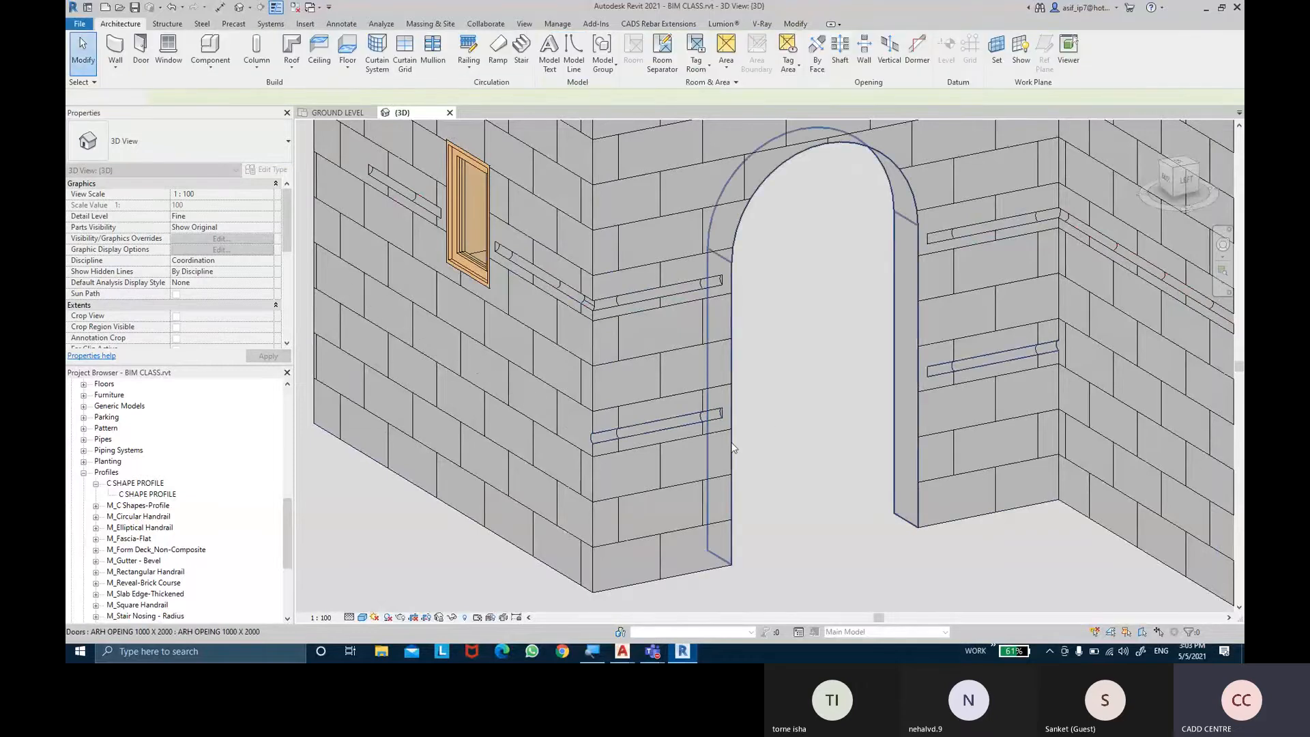
Duplicate the new lower reveal's type under the name Reveal V SHAPE
click(695, 424)
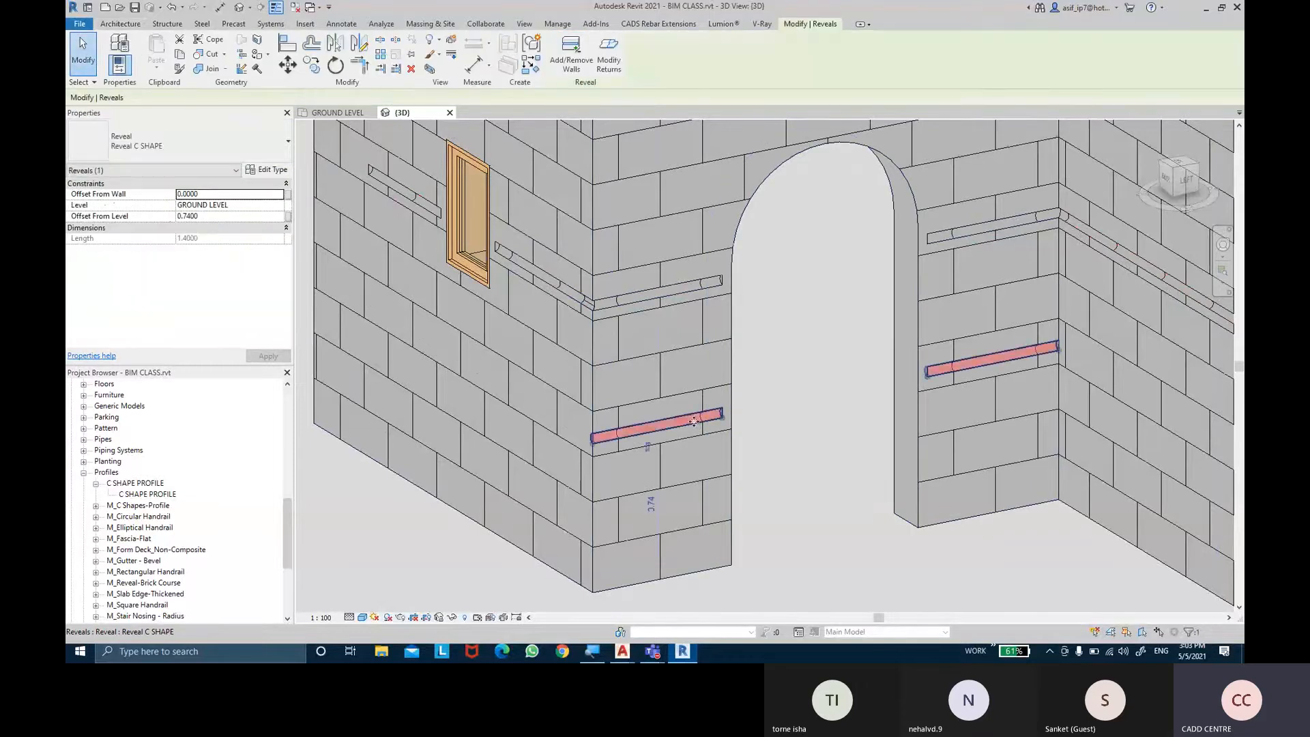
click(270, 171)
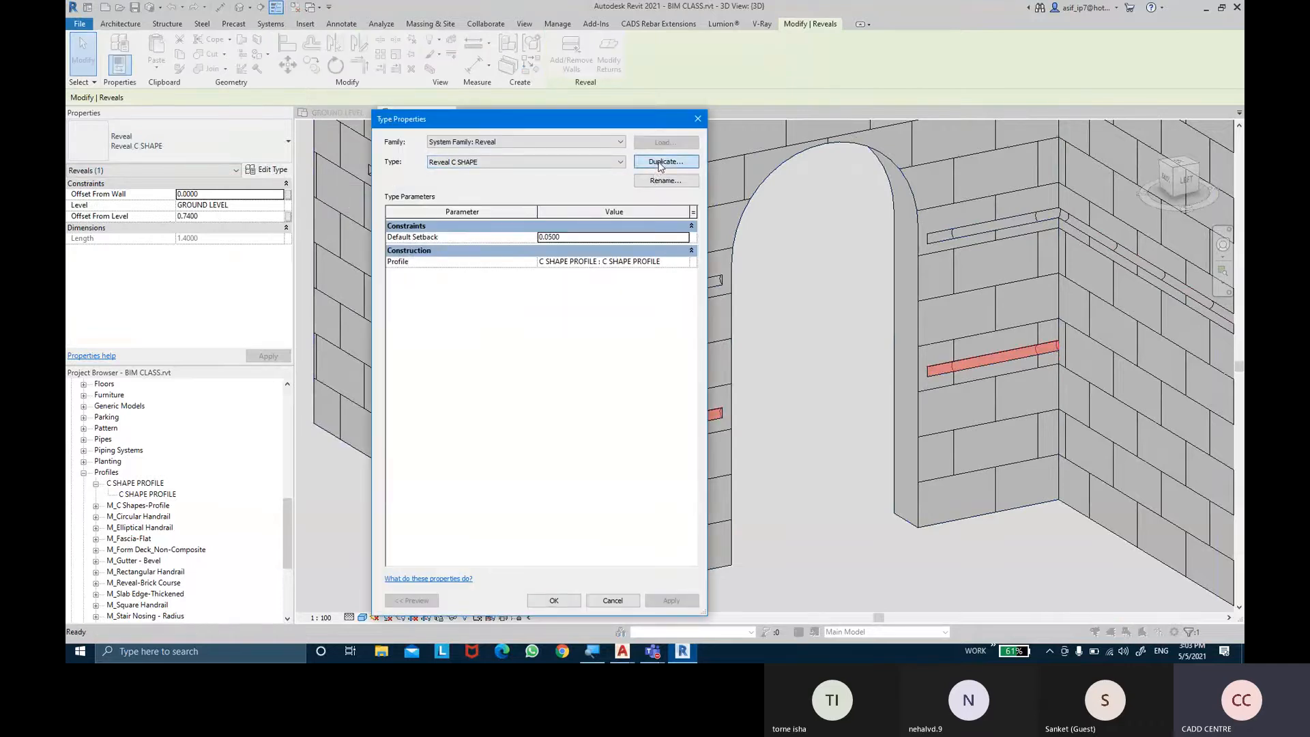
click(660, 164)
key(End)
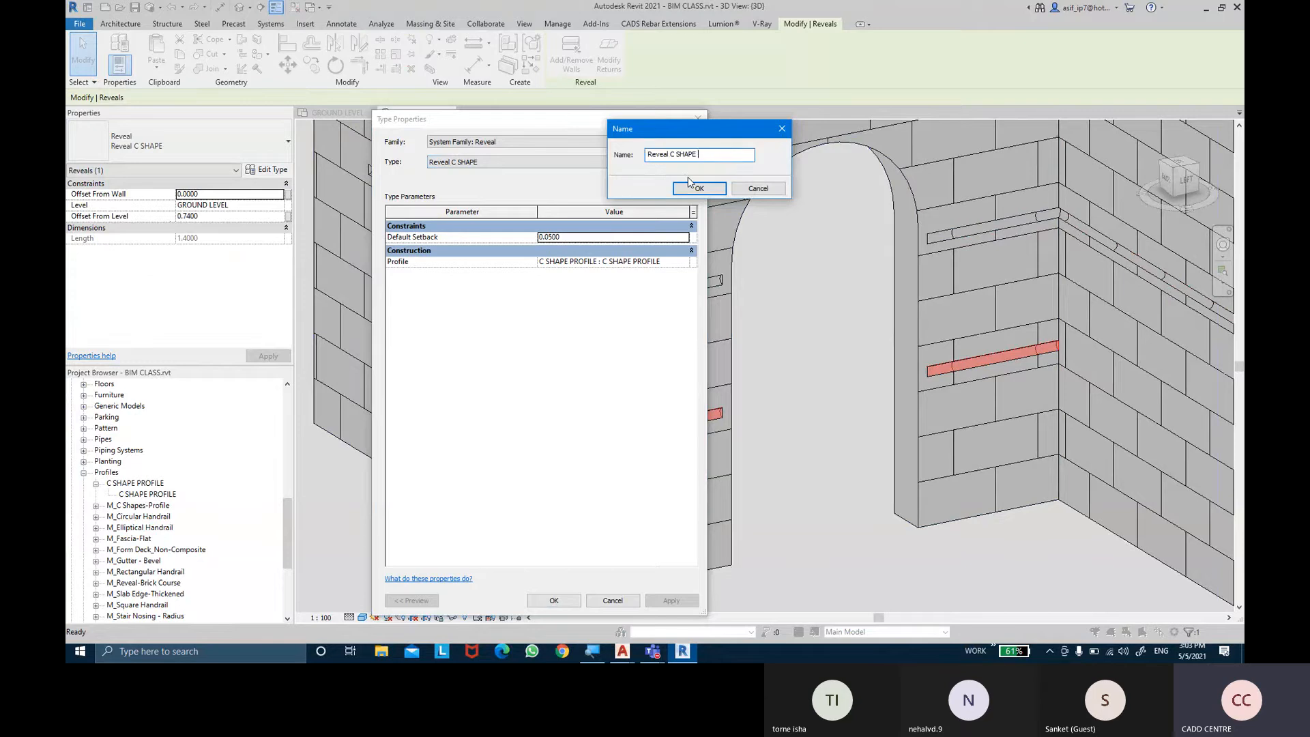
text(V SHAPE)
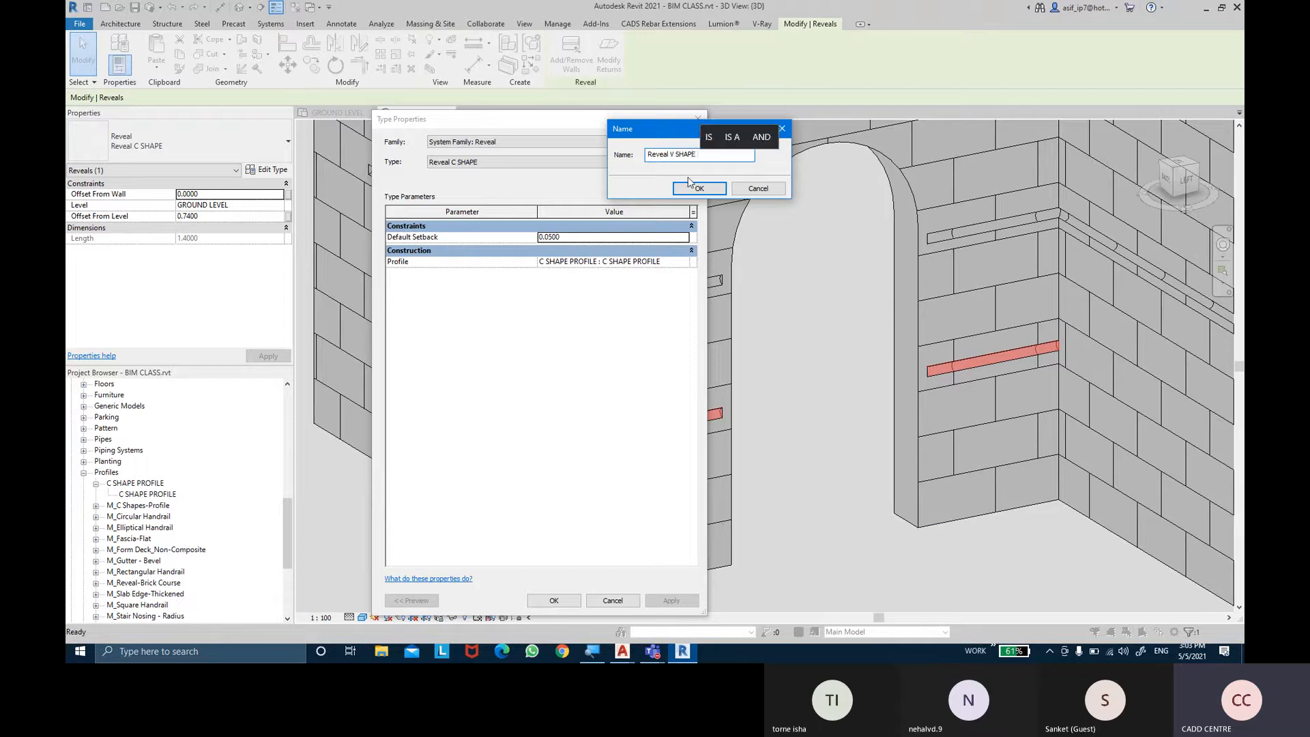
click(691, 186)
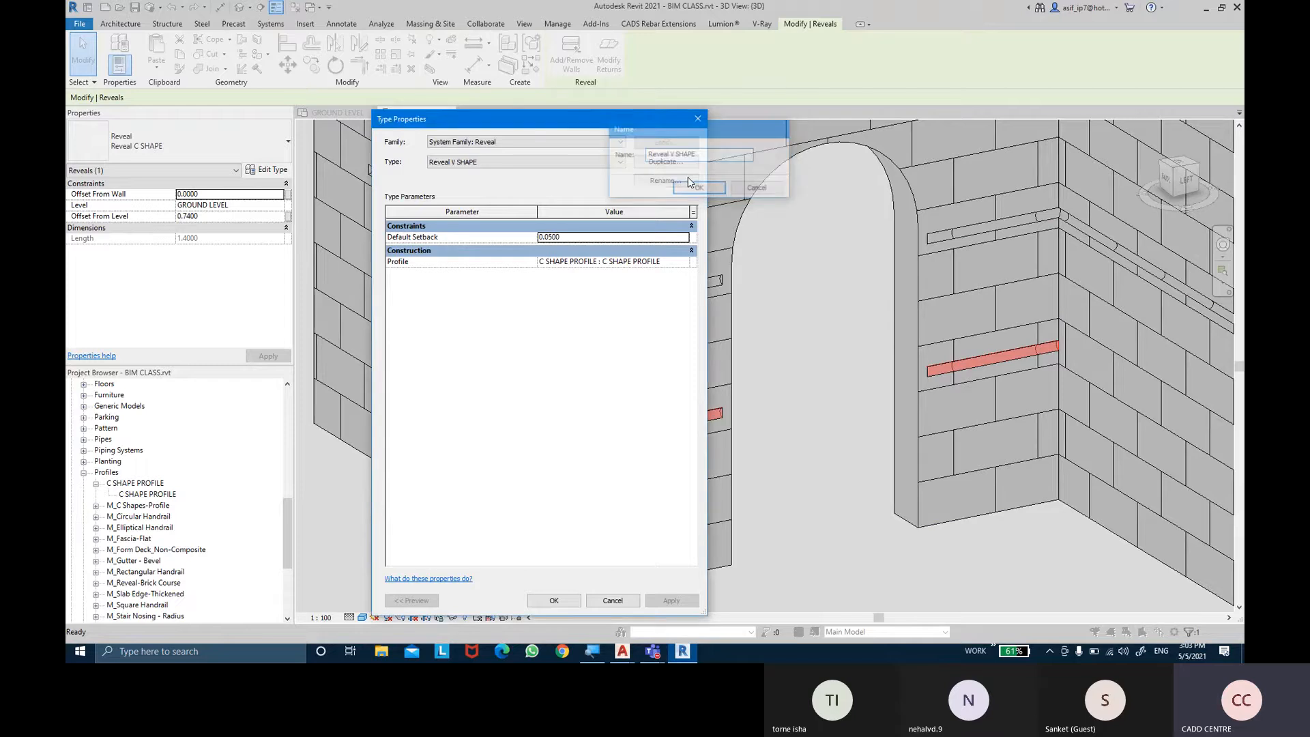
Assign V SHAPE PROFILE : V SHAPE PROFILE as the profile of the Reveal V SHAPE type and apply it
click(681, 262)
click(682, 263)
scroll(659, 300, down, 1)
click(633, 319)
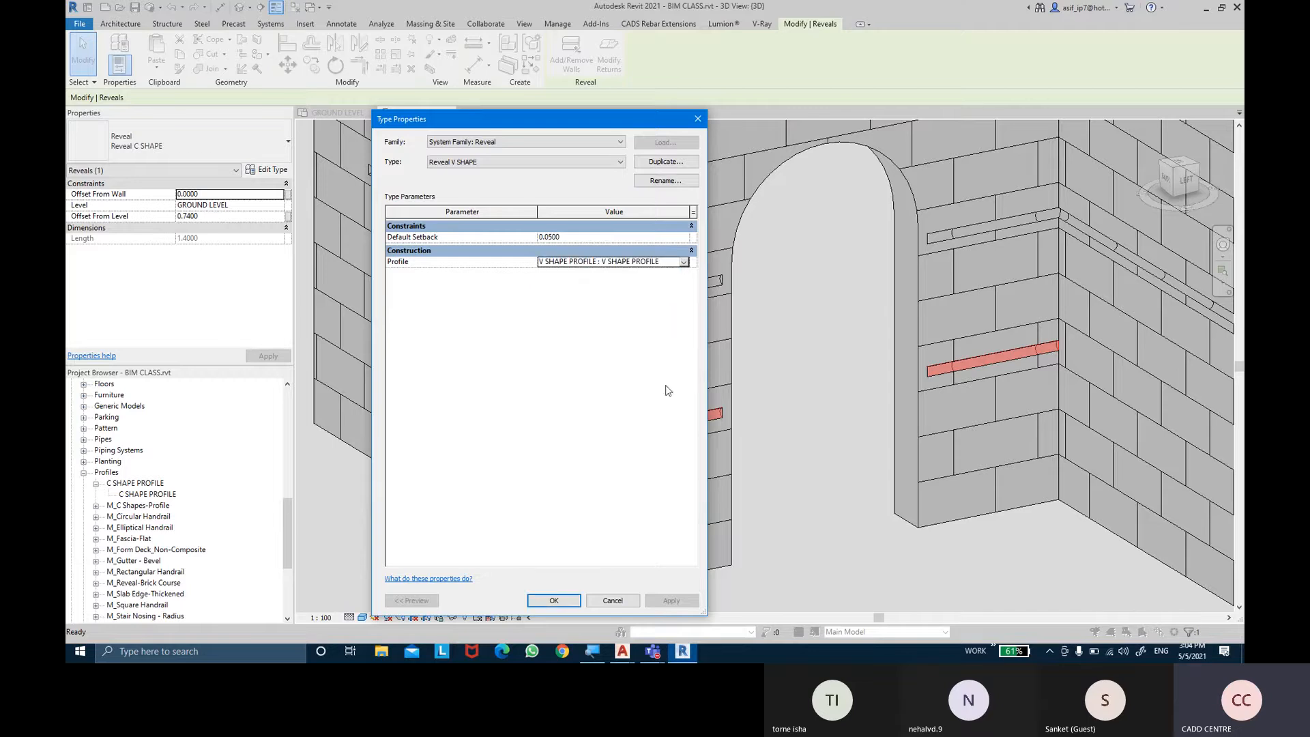
click(553, 600)
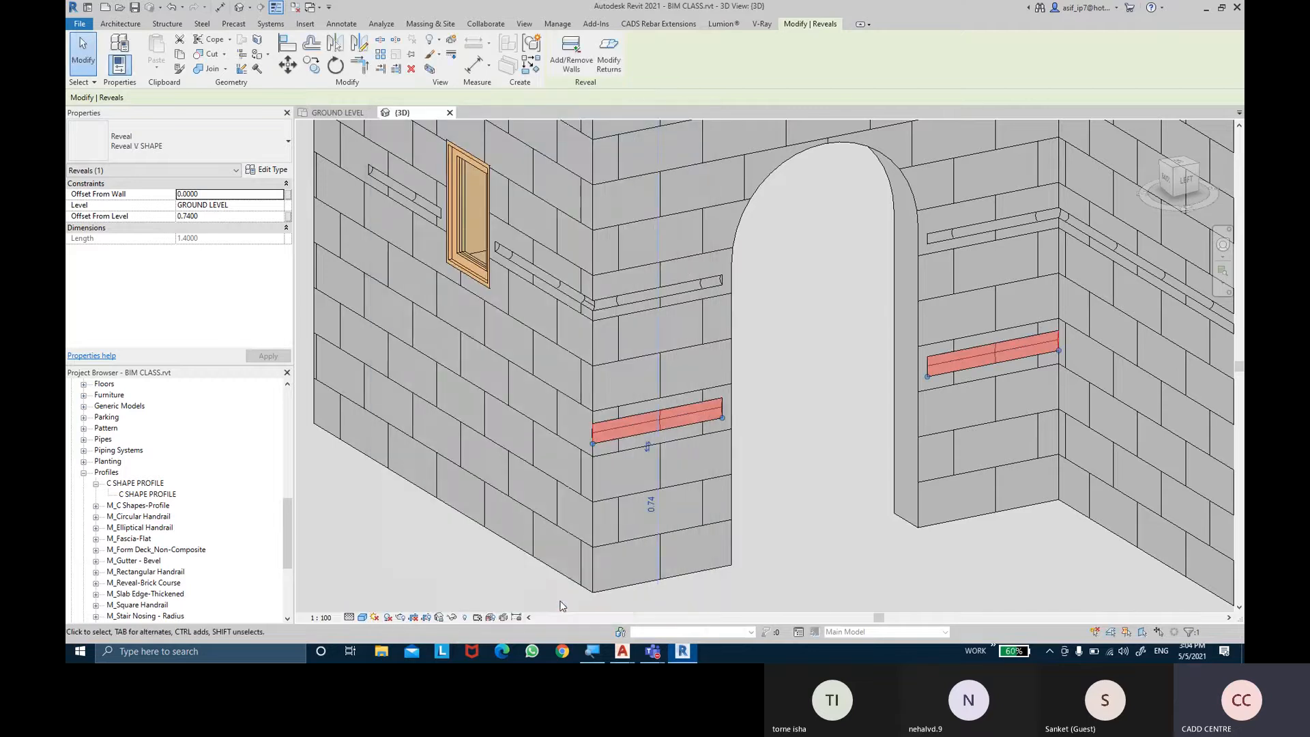
Examine the V-shaped reveal's cut at the wall corner beside the arched opening up close
click(796, 446)
scroll(750, 451, up, 6)
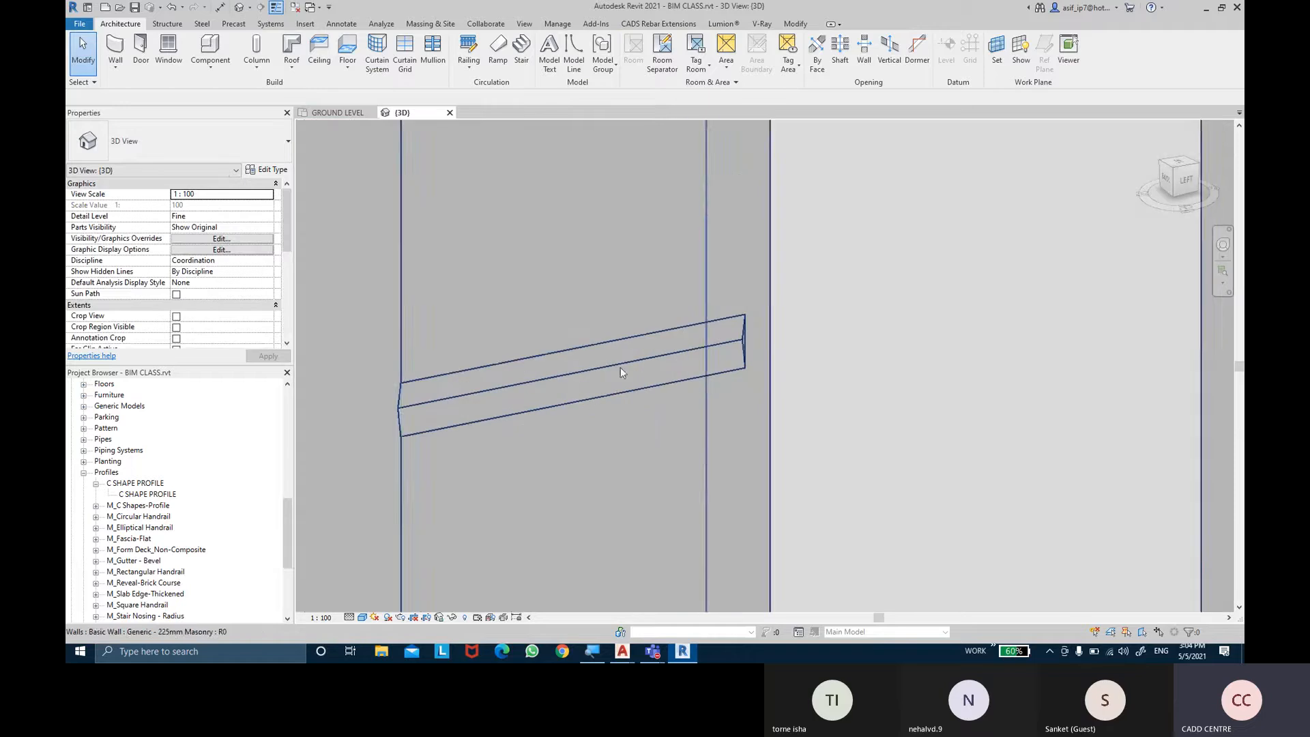
click(544, 377)
shift+middle_drag(543, 379, 733, 325)
key(Escape)
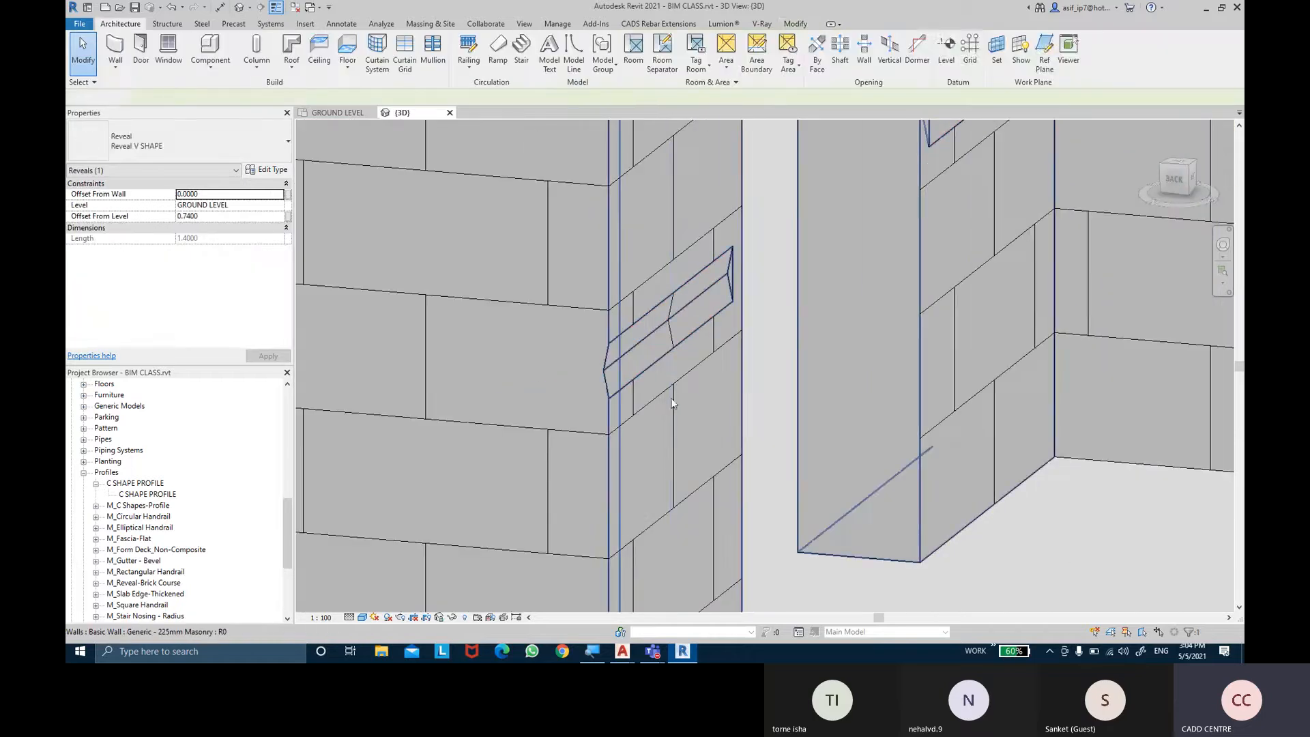
scroll(750, 412, down, 2)
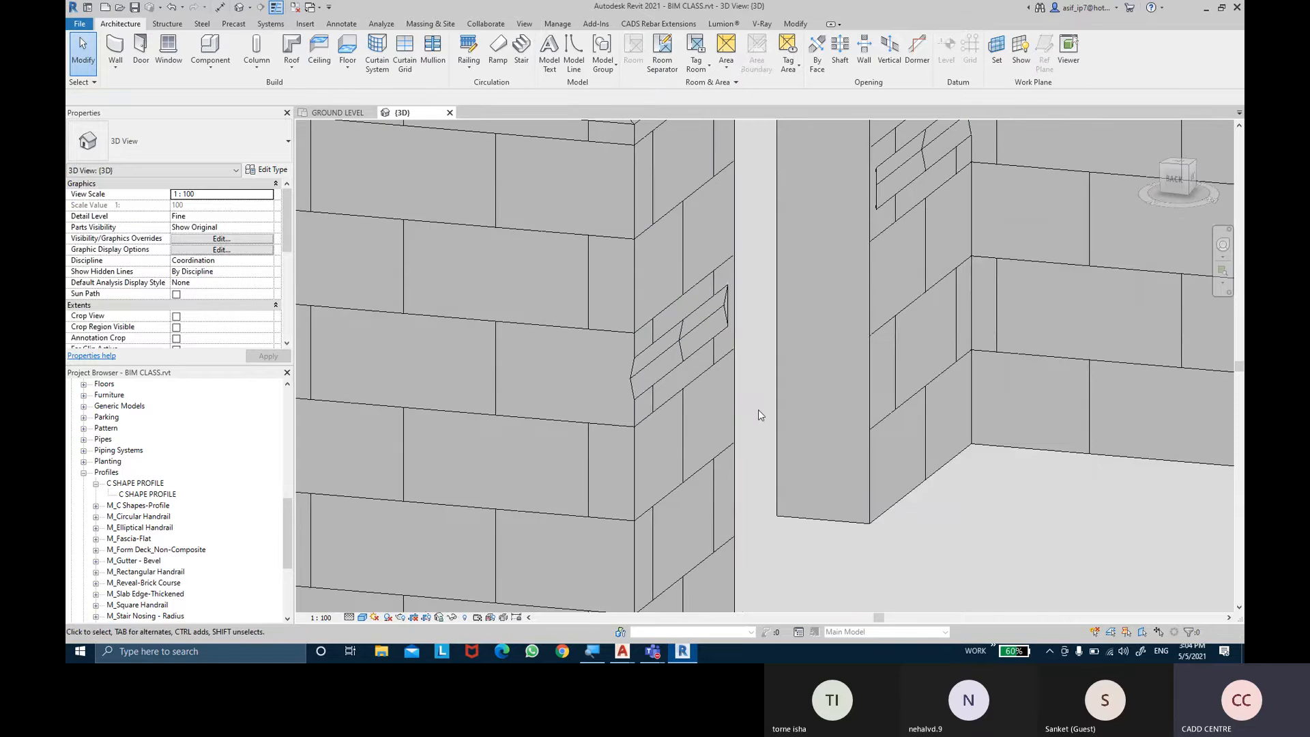
scroll(730, 399, up, 1)
Find the V SHAPE PROFILE family among the project's profile families and select its V SHAPE PROFILE type
scroll(110, 407, up, 2)
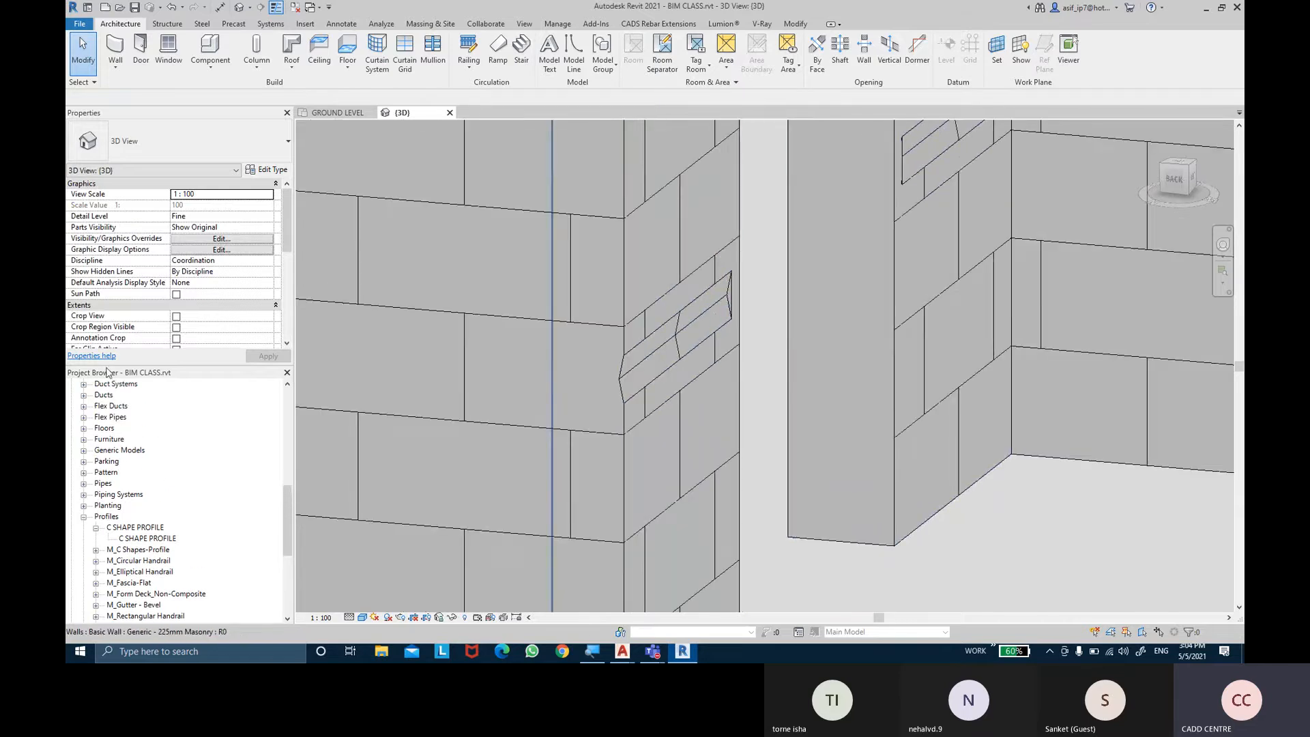
scroll(104, 401, up, 6)
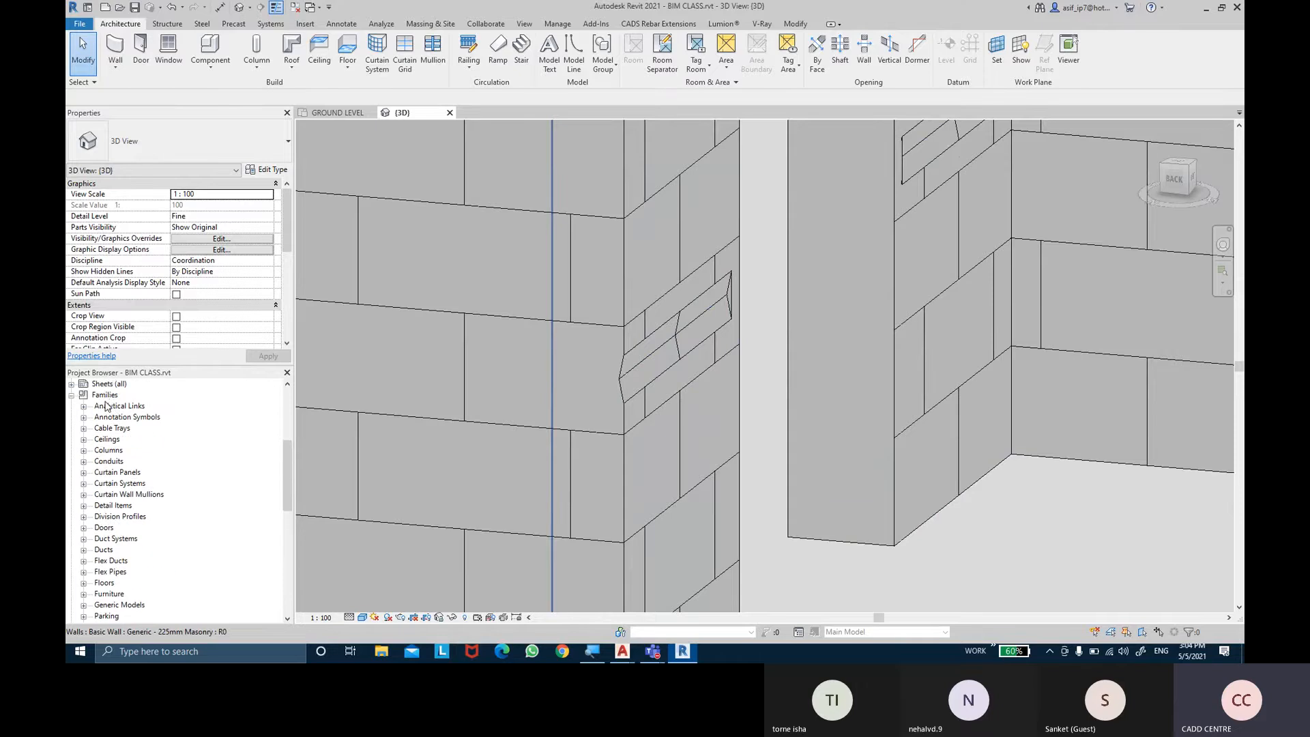
click(106, 440)
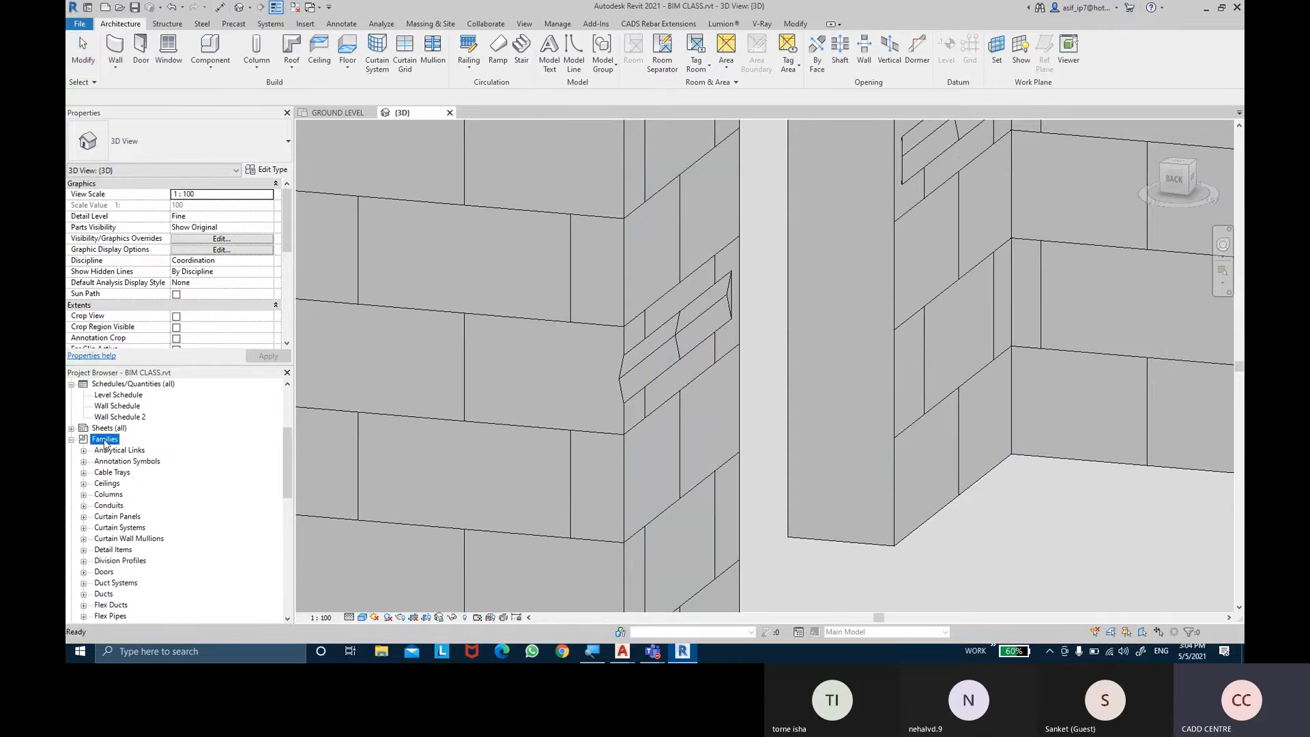
scroll(108, 444, down, 2)
scroll(111, 446, down, 2)
click(111, 593)
click(108, 584)
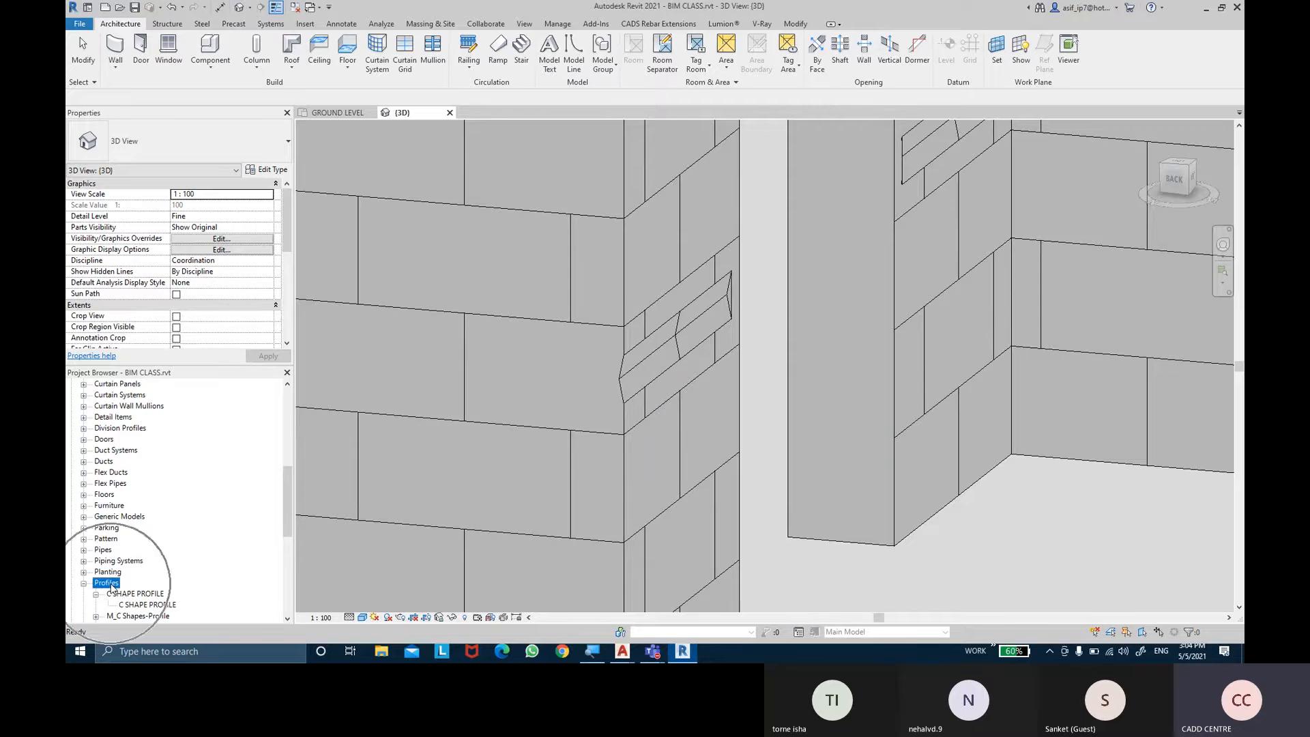
scroll(108, 583, down, 1)
click(96, 571)
scroll(116, 588, down, 3)
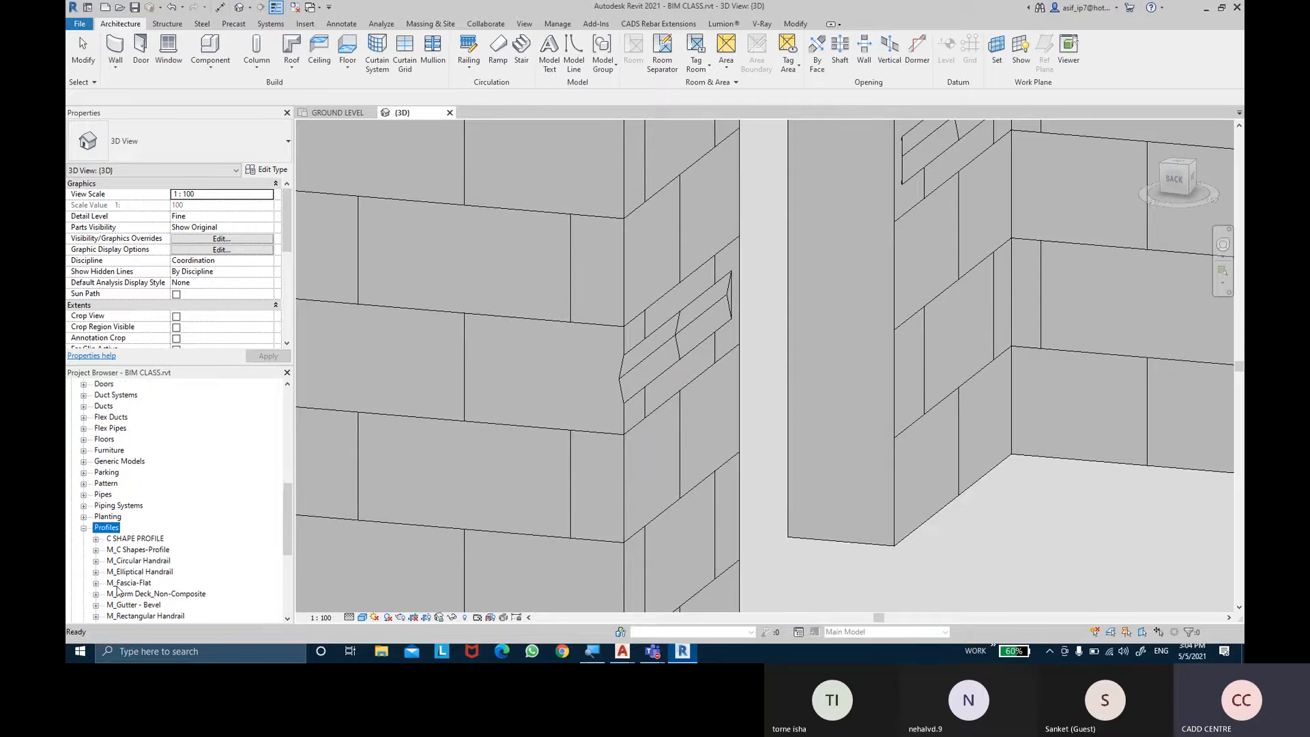
scroll(118, 591, down, 1)
click(127, 605)
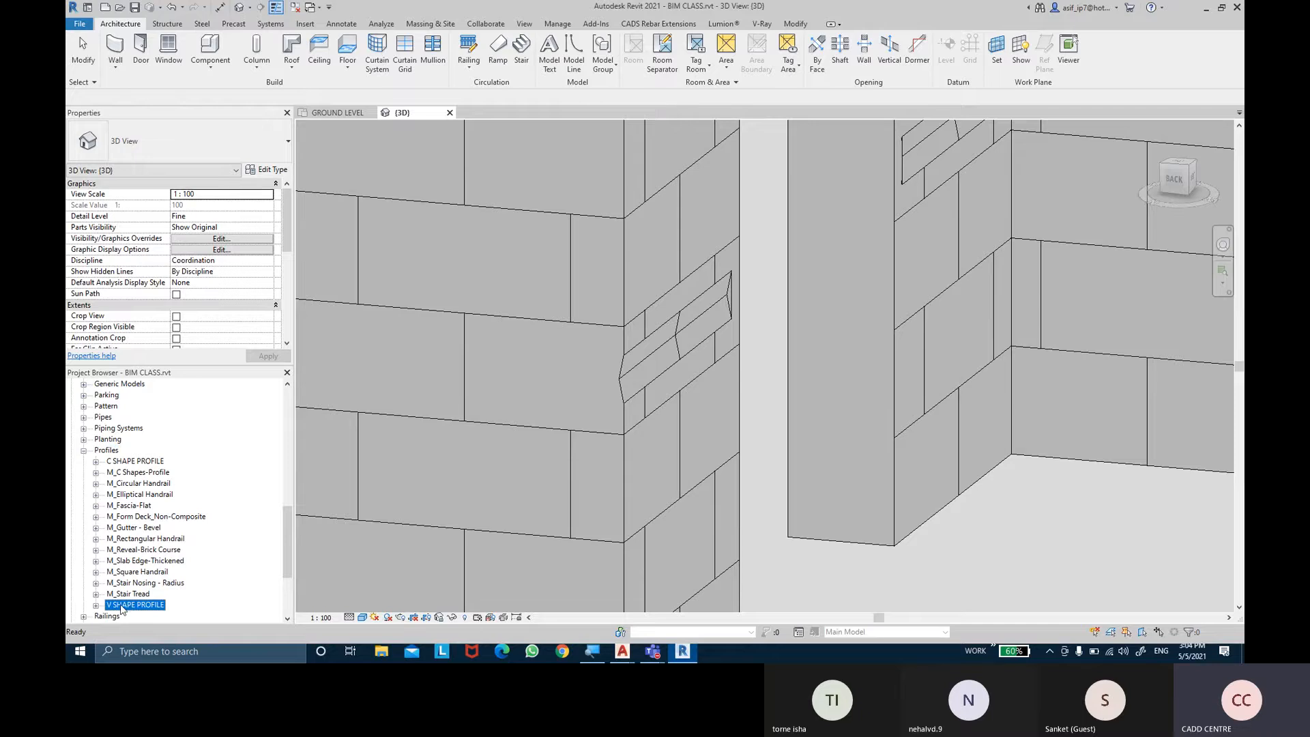
click(96, 605)
scroll(140, 611, down, 1)
click(144, 594)
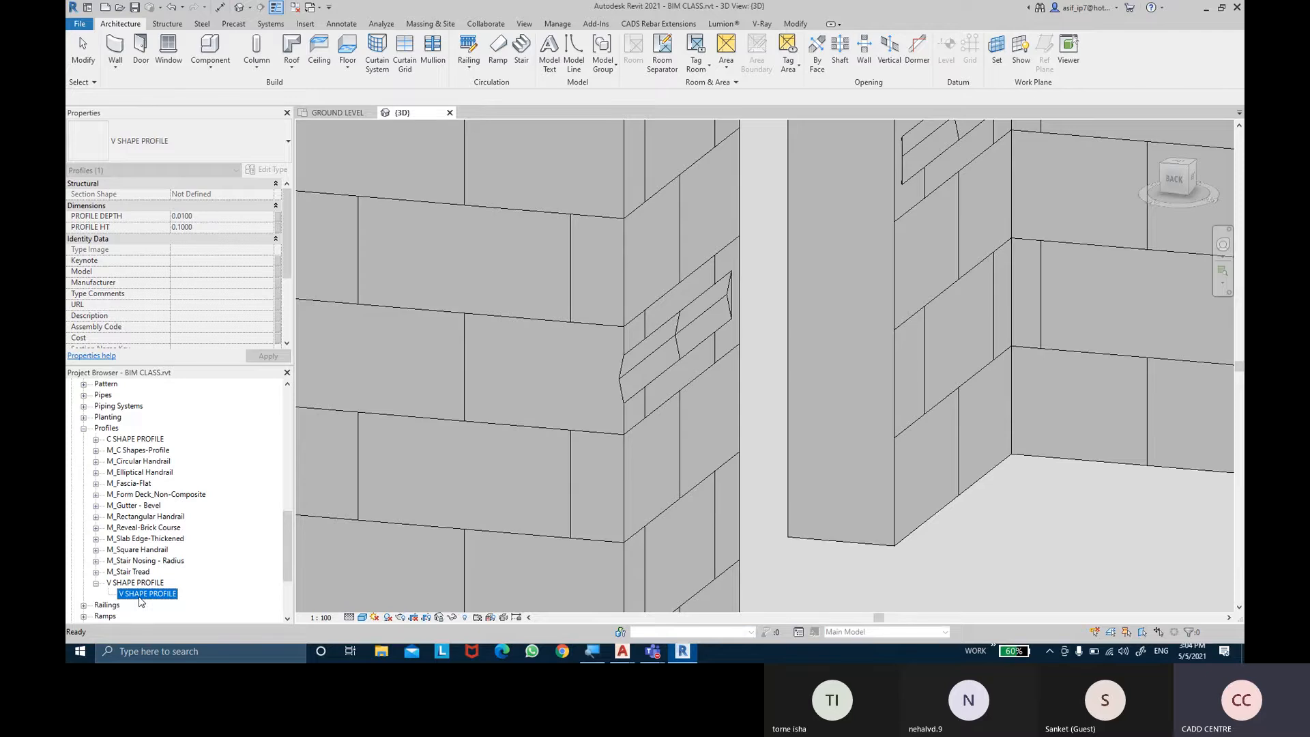
Set PROFILE DEPTH to 25 mm in the type properties of V SHAPE PROFILE
right_click(140, 601)
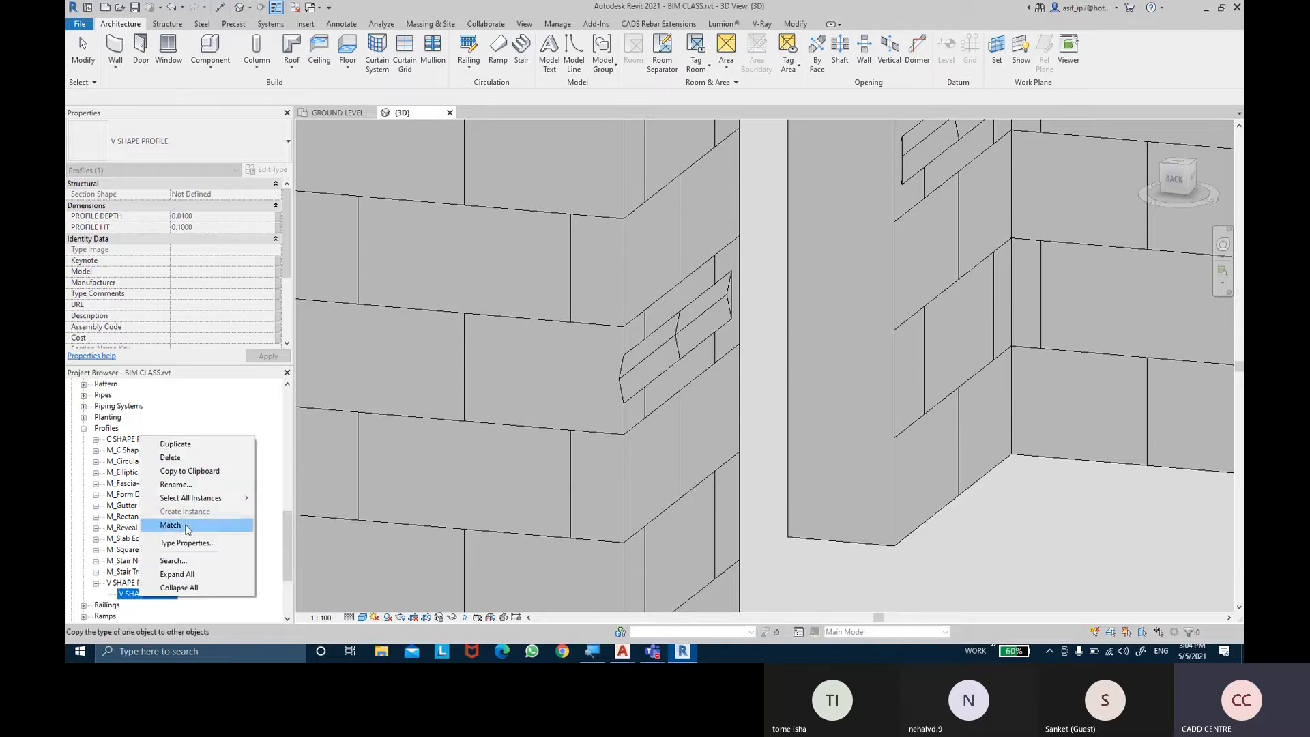
click(184, 543)
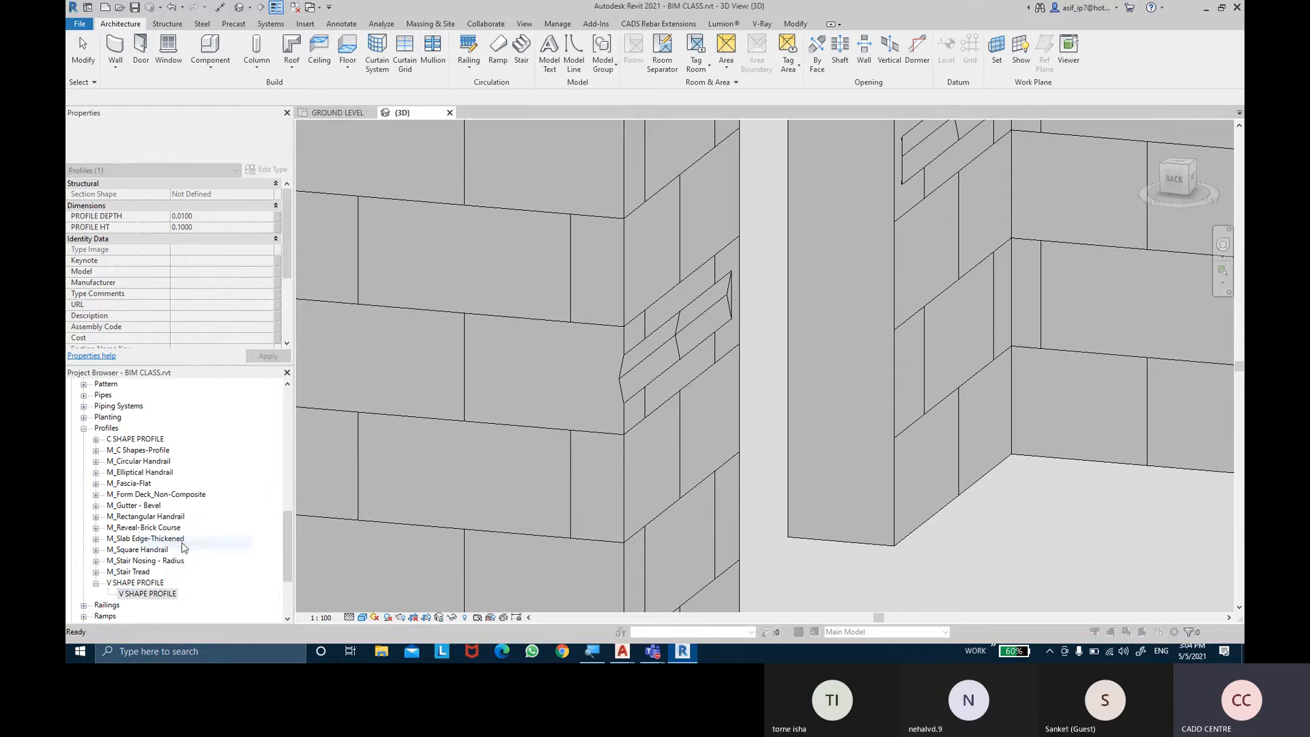
click(586, 262)
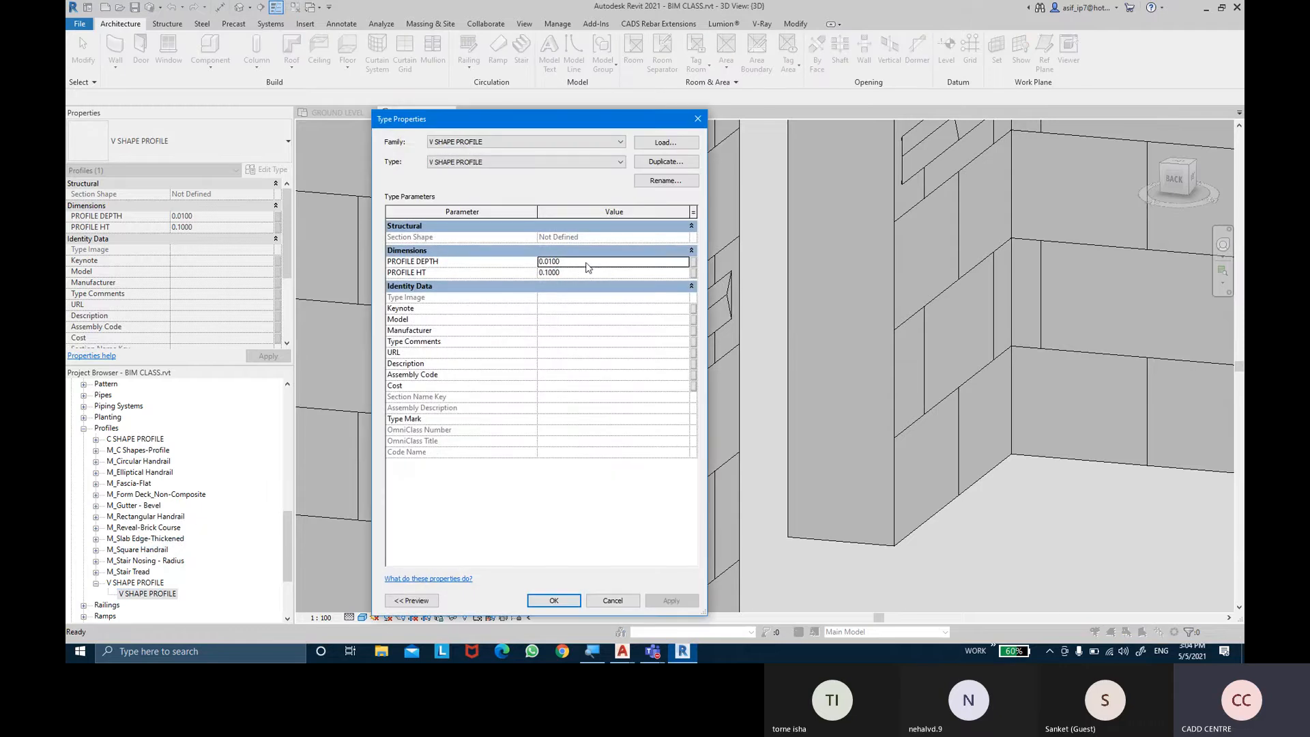
text(25MM)
key(Return)
click(562, 603)
scroll(750, 358, up, 3)
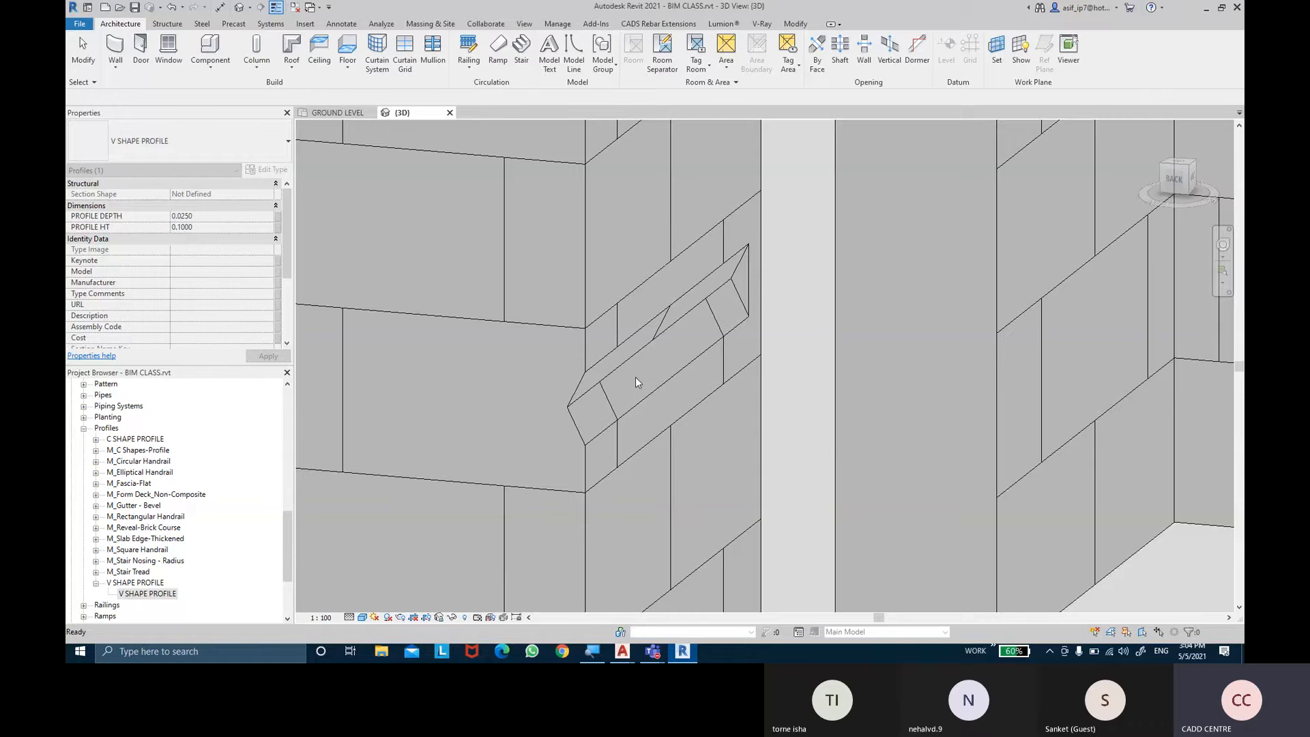
Extend the V-shaped reveal from the arched-opening wall onto the adjoining window wall and the wall at the opposite end
scroll(635, 376, down, 5)
shift+middle_drag(768, 445, 629, 342)
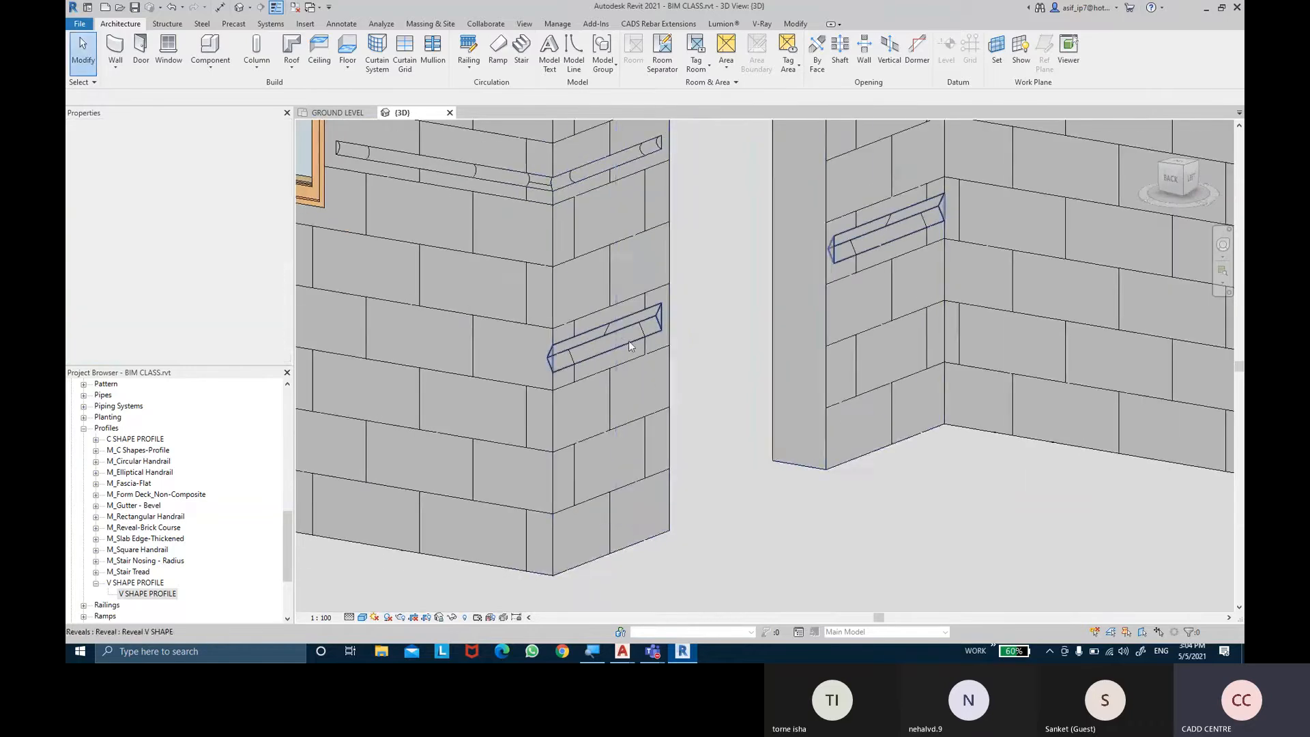
click(654, 312)
scroll(657, 313, down, 2)
shift+middle_drag(665, 356, 613, 324)
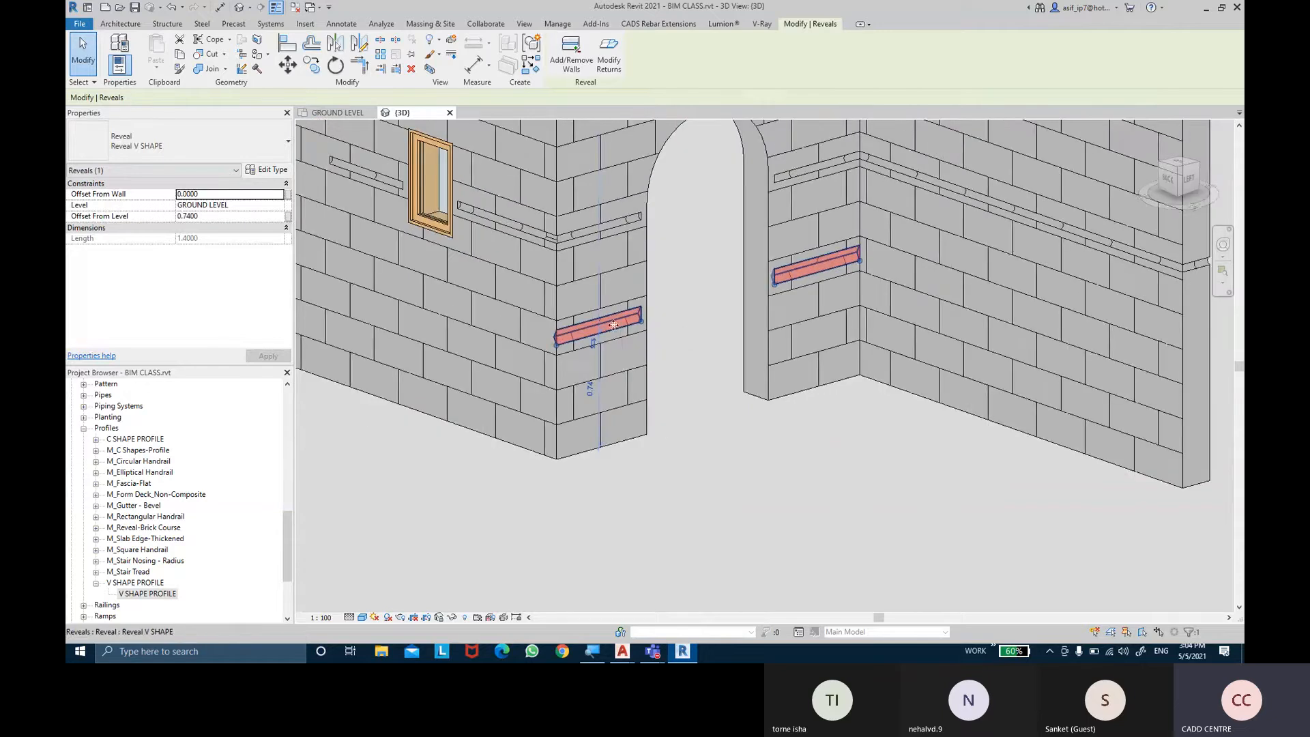
click(577, 61)
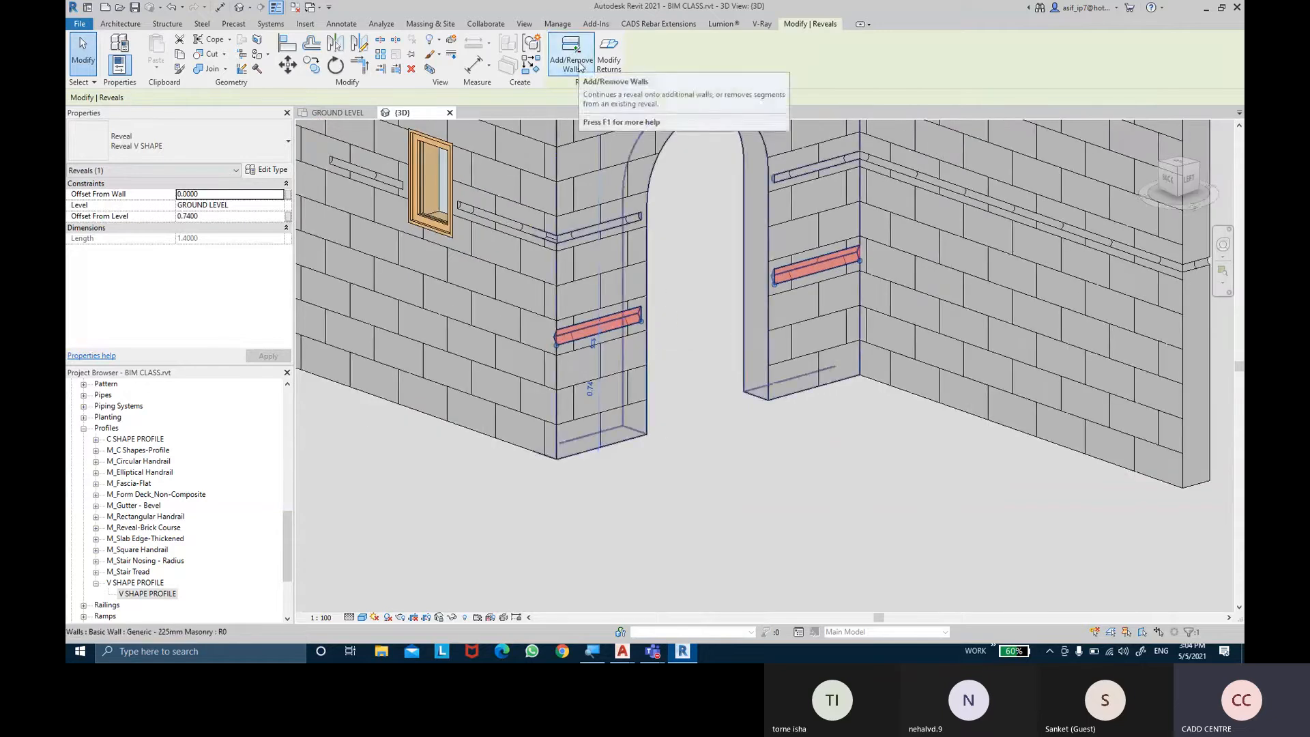
click(412, 362)
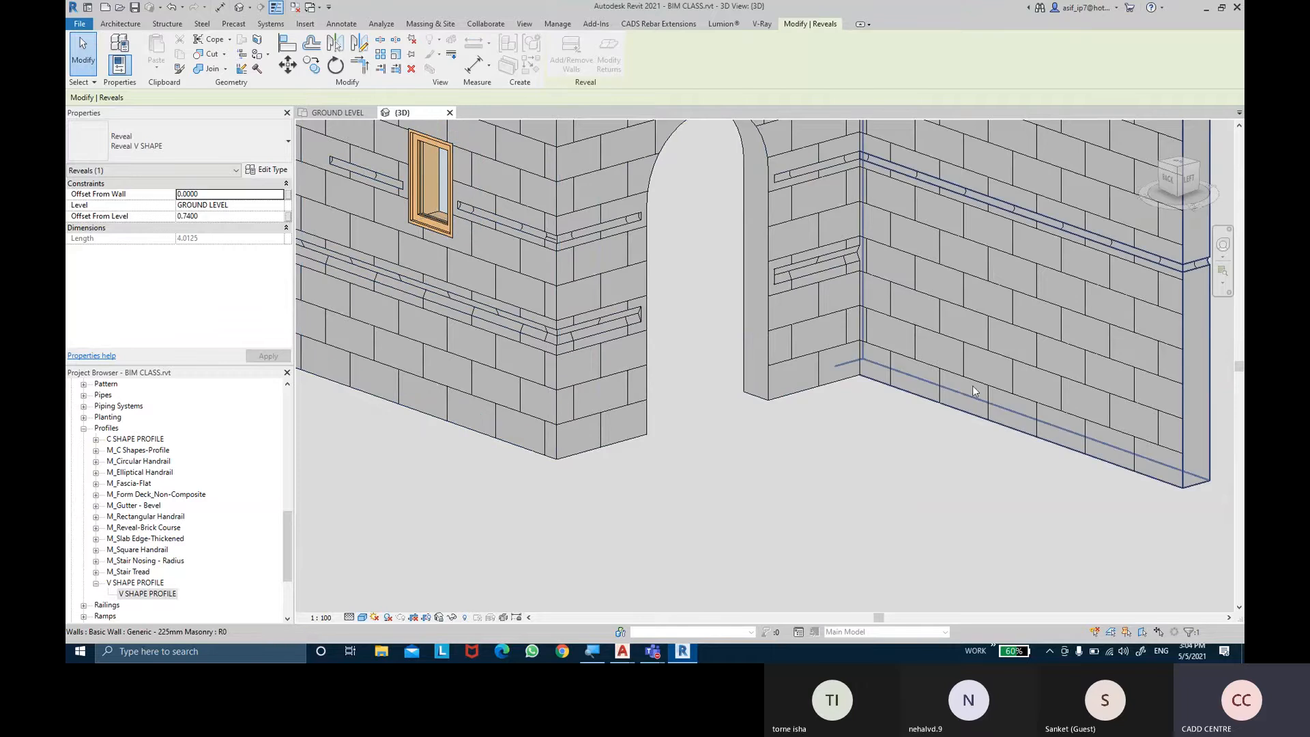
click(1056, 357)
key(Escape)
click(795, 436)
shift+middle_drag(796, 436, 1031, 416)
scroll(1019, 379, up, 4)
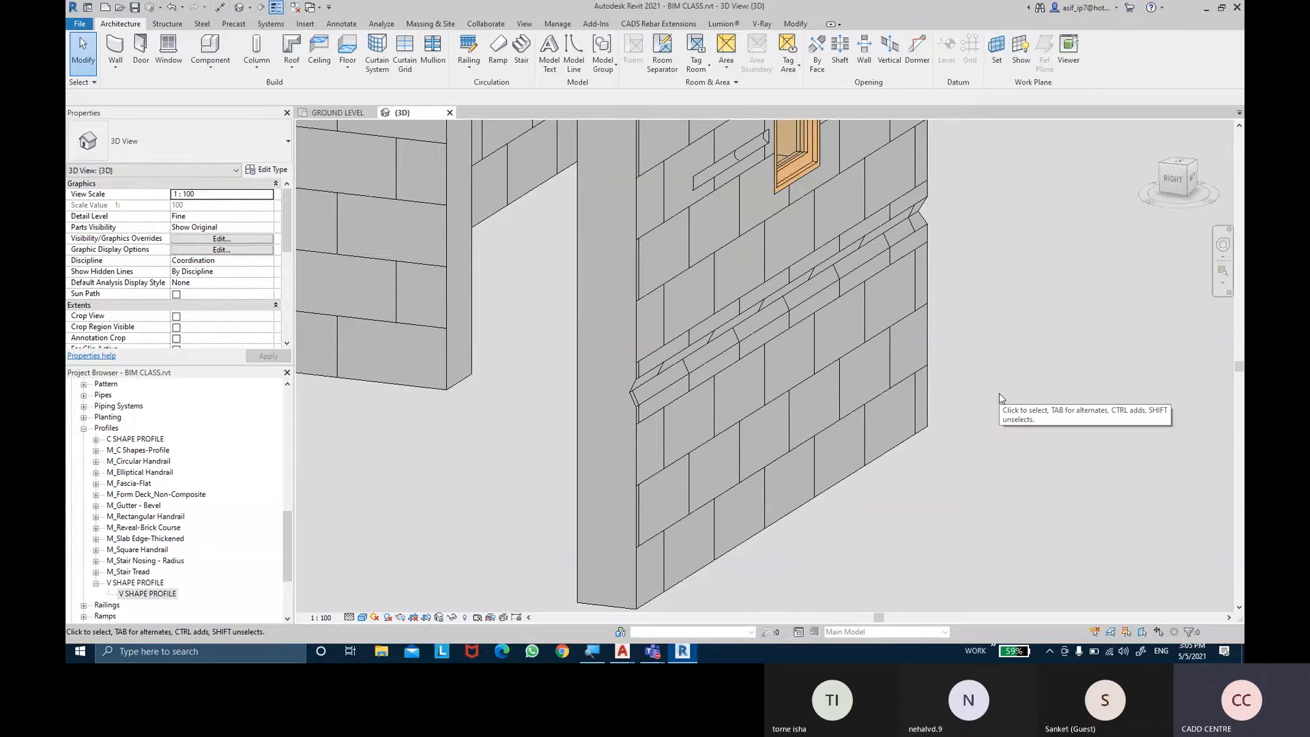
Add a return to the V-shaped reveal at the free end of the window wall
scroll(731, 378, up, 5)
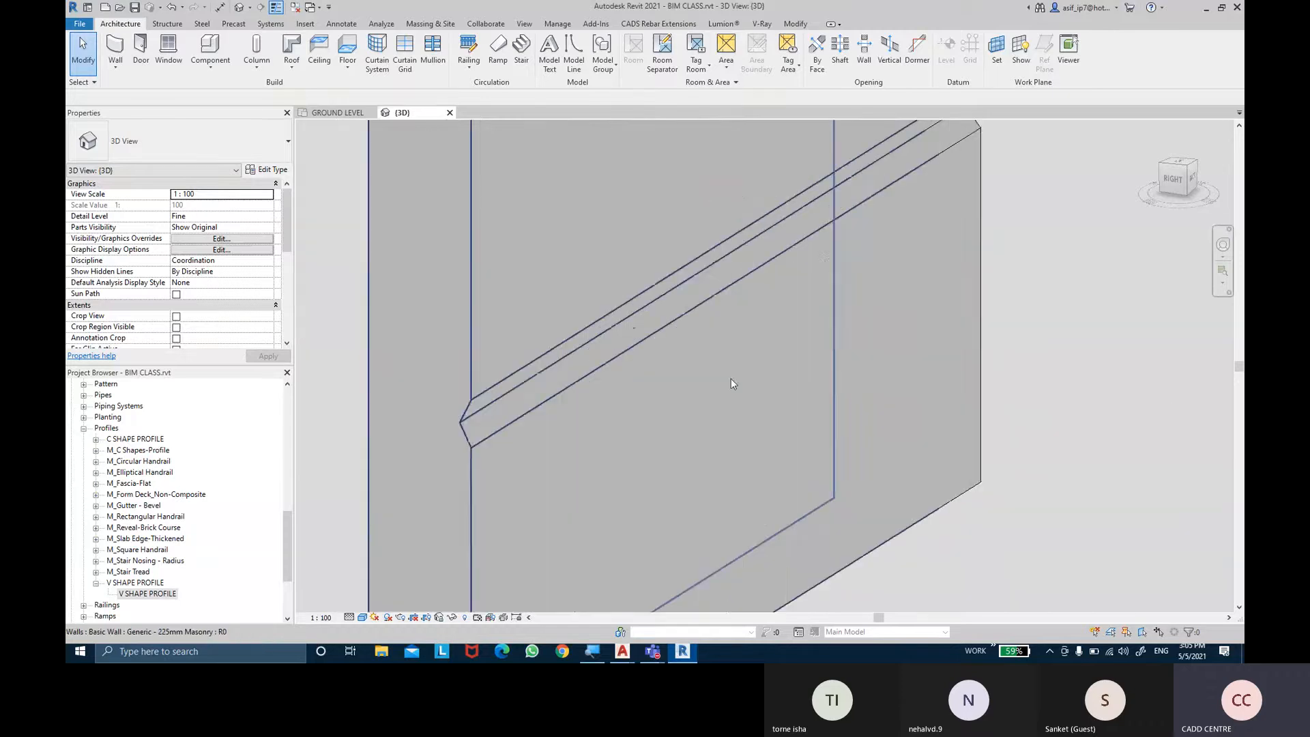
click(461, 432)
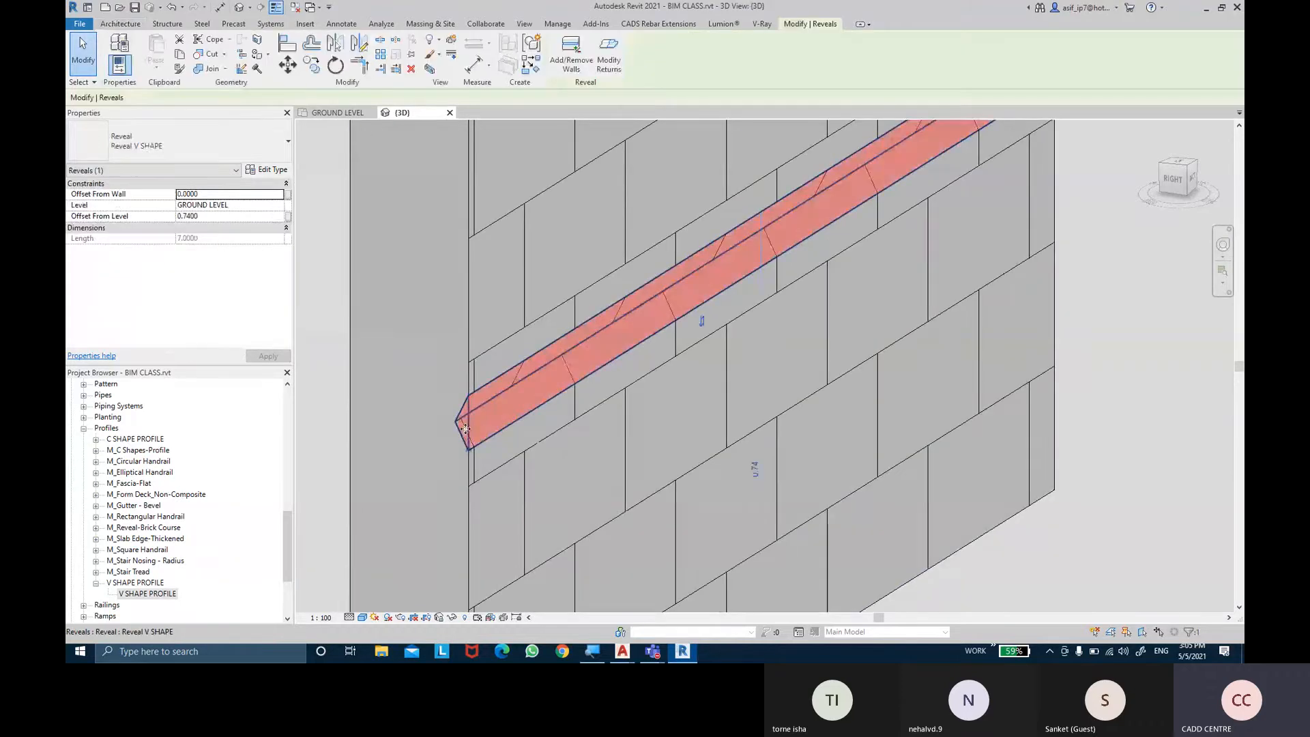
click(609, 66)
click(470, 399)
click(94, 62)
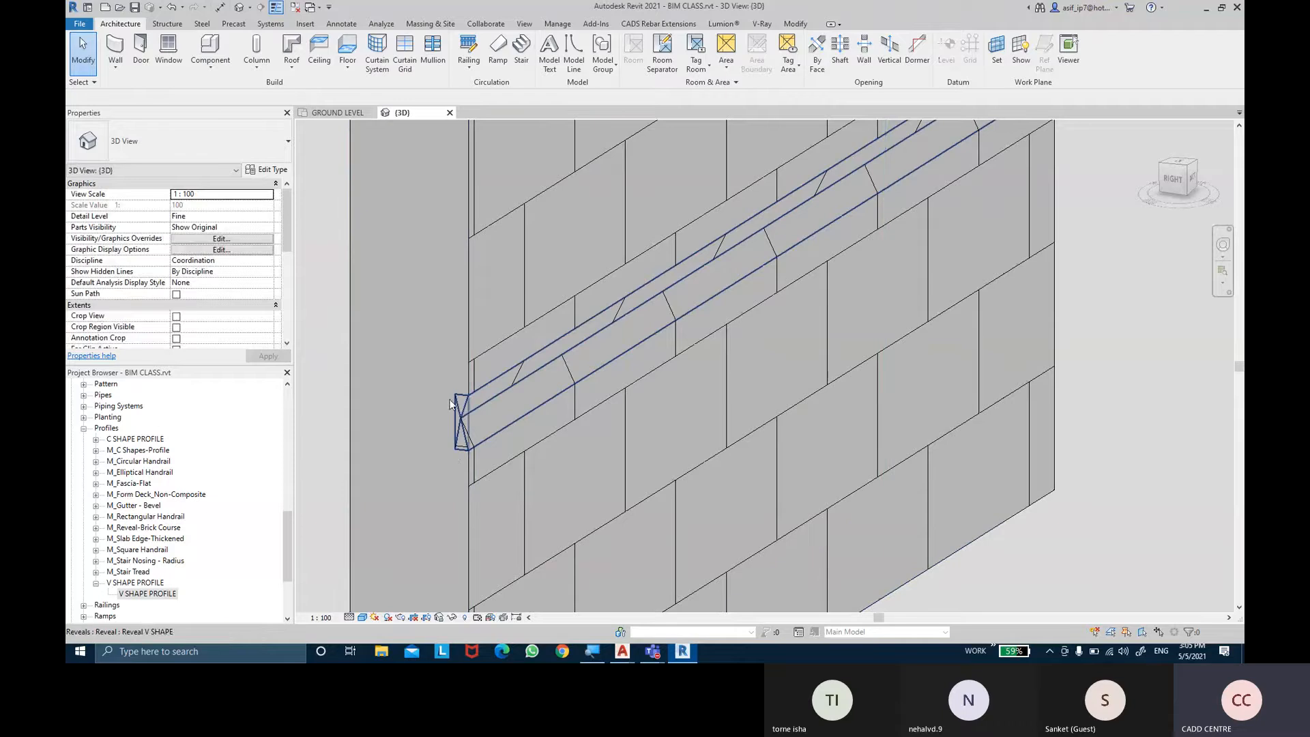
Stretch the V-shaped reveal's return across the window wall's end face to its far edge
click(456, 430)
drag(454, 450, 352, 431)
scroll(389, 389, down, 3)
click(384, 381)
scroll(384, 372, down, 2)
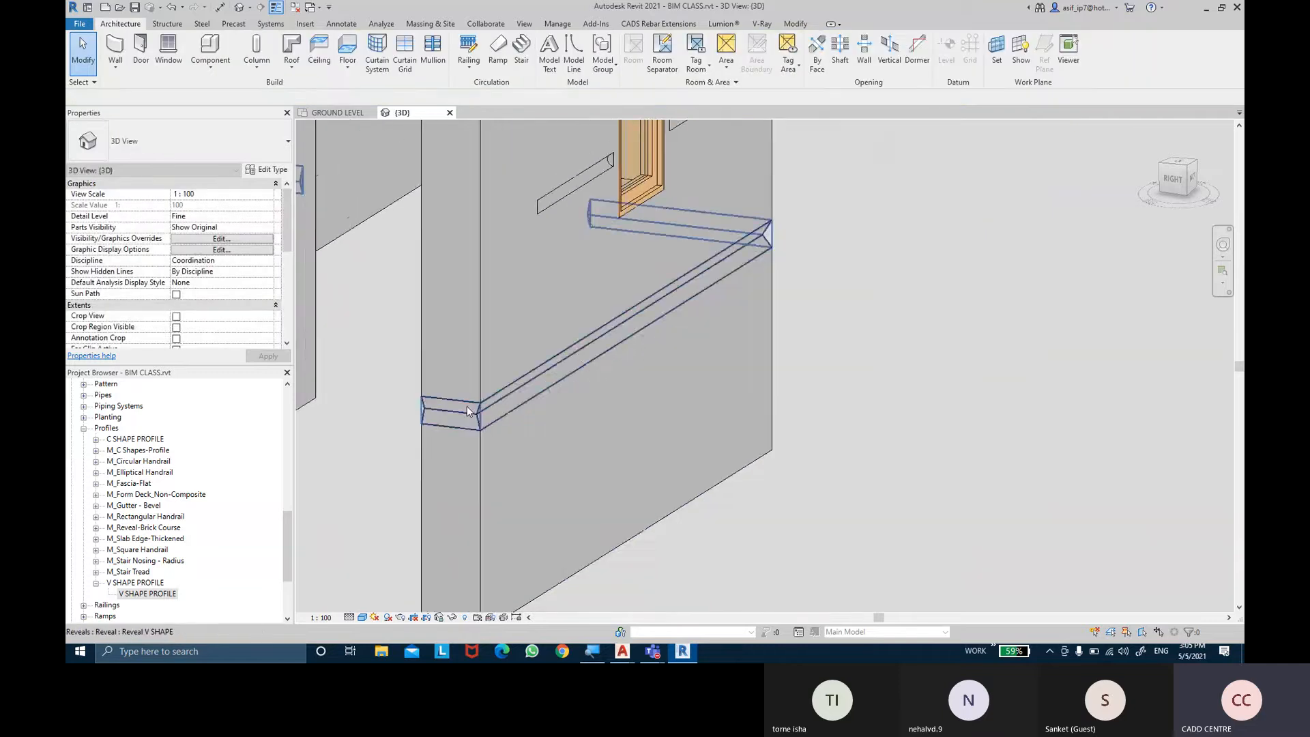
Examine the V-shaped reveal along the window wall and at both wall ends from several angles
click(502, 418)
mouse_move(531, 430)
shift+middle_down()
mouse_move(633, 441)
mouse_move(602, 442)
shift+middle_up()
click(987, 382)
scroll(987, 383, down, 1)
mouse_move(989, 385)
shift+middle_down()
mouse_move(678, 392)
mouse_move(599, 407)
mouse_move(775, 400)
mouse_move(769, 412)
mouse_move(916, 479)
shift+middle_up()
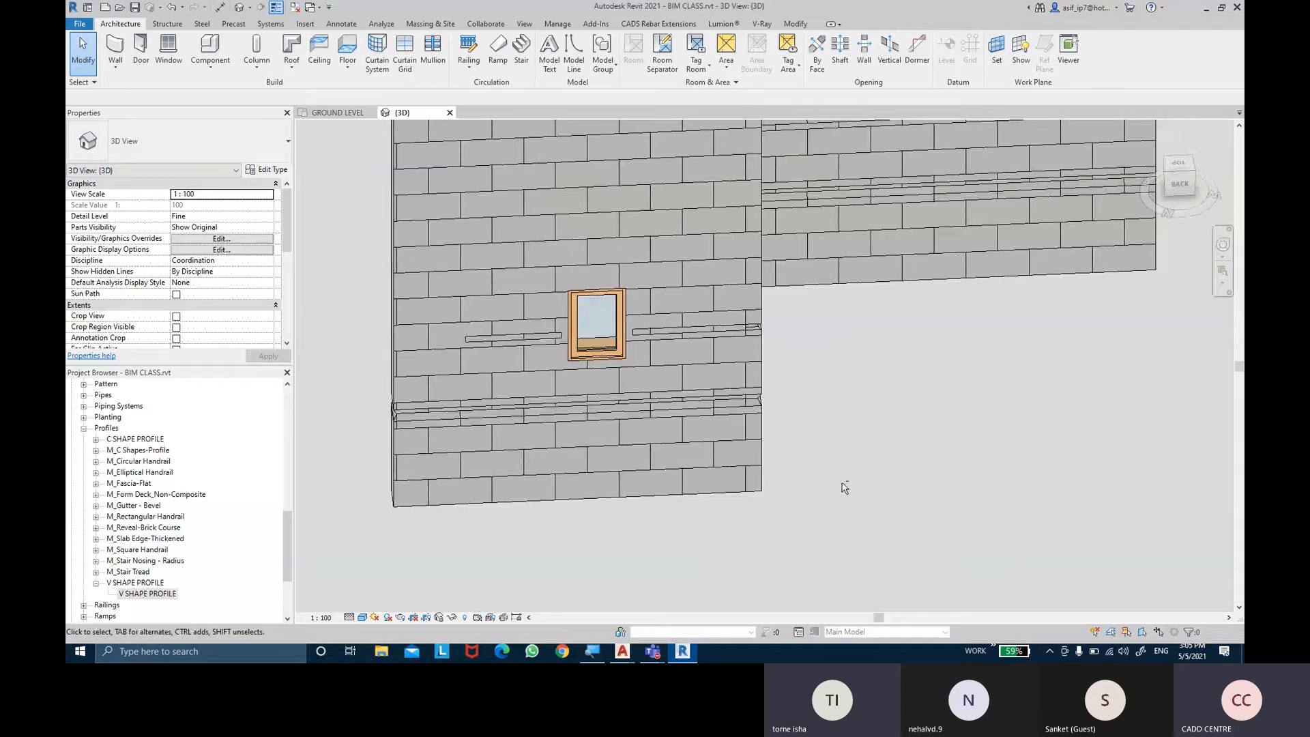
shift+middle_drag(845, 487, 973, 502)
scroll(973, 500, up, 5)
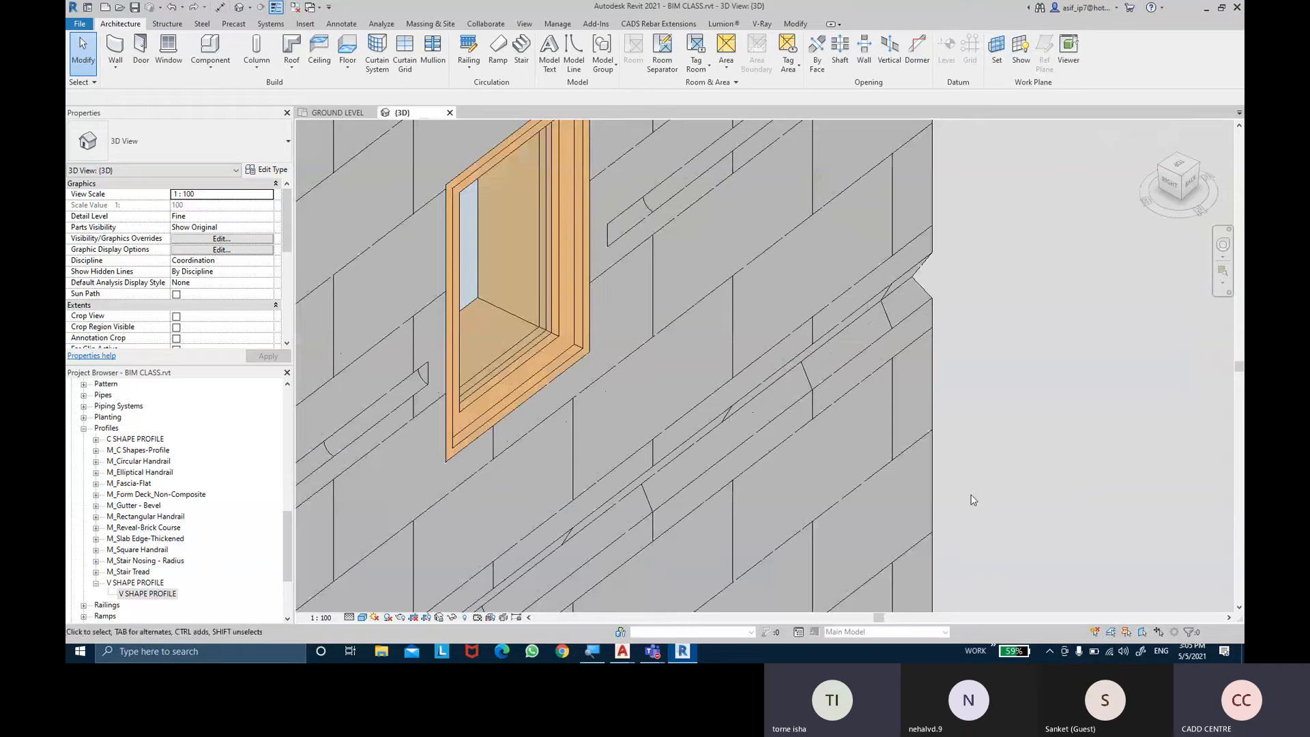
scroll(972, 499, down, 3)
middle_drag(926, 509, 925, 311)
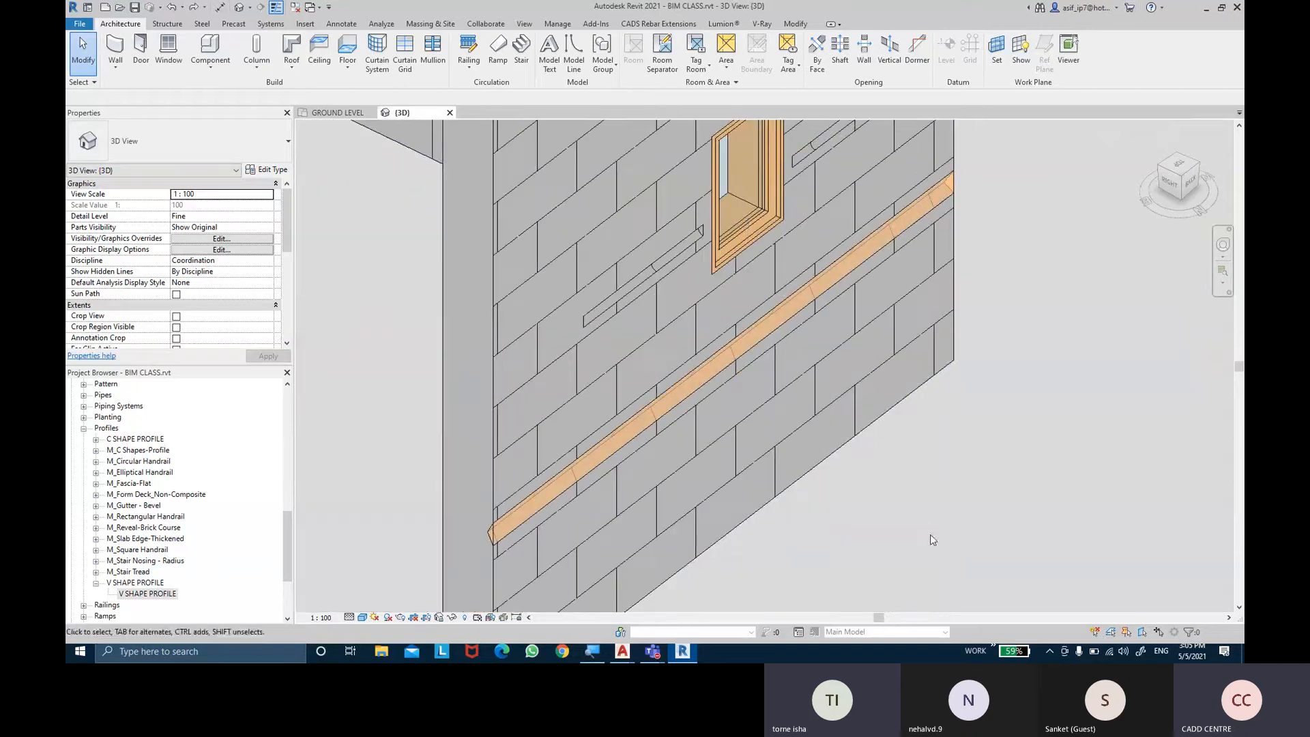
Apply a 90° return to the V-shaped reveal's end face at the window wall's free end
scroll(776, 481, up, 2)
scroll(533, 427, up, 2)
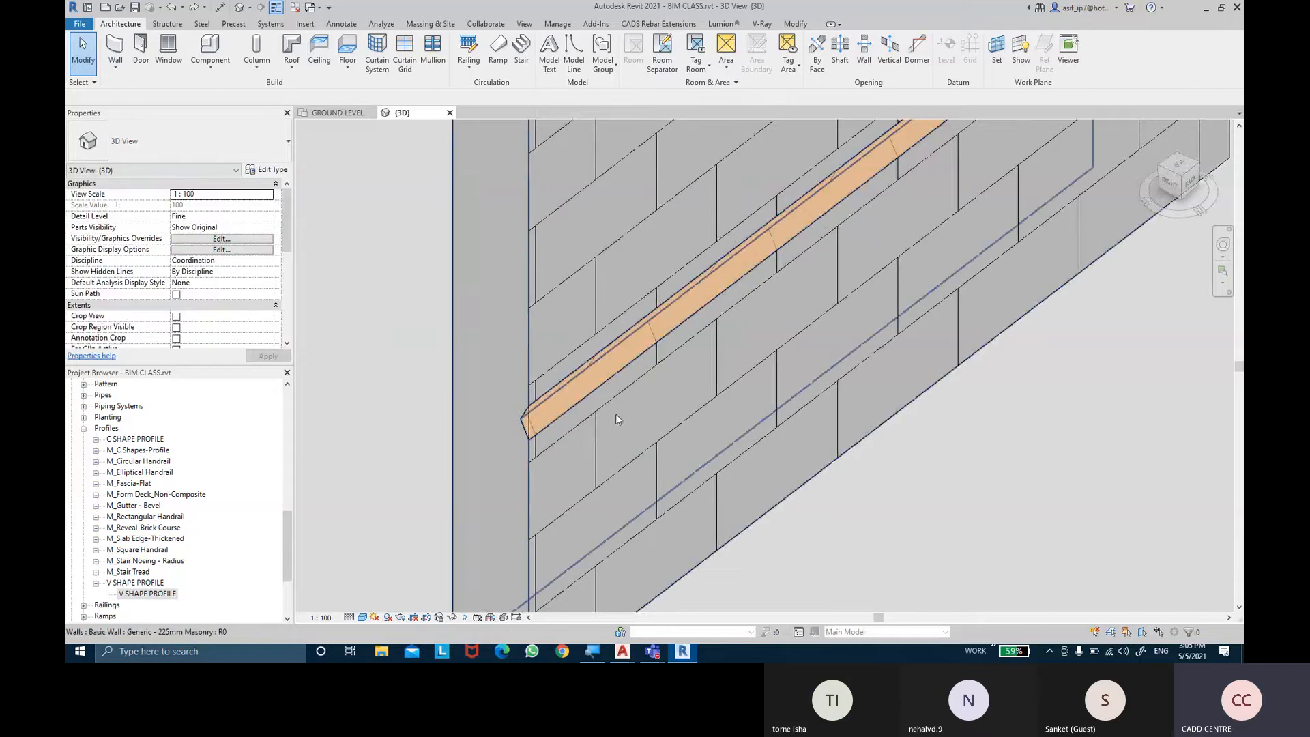
click(577, 391)
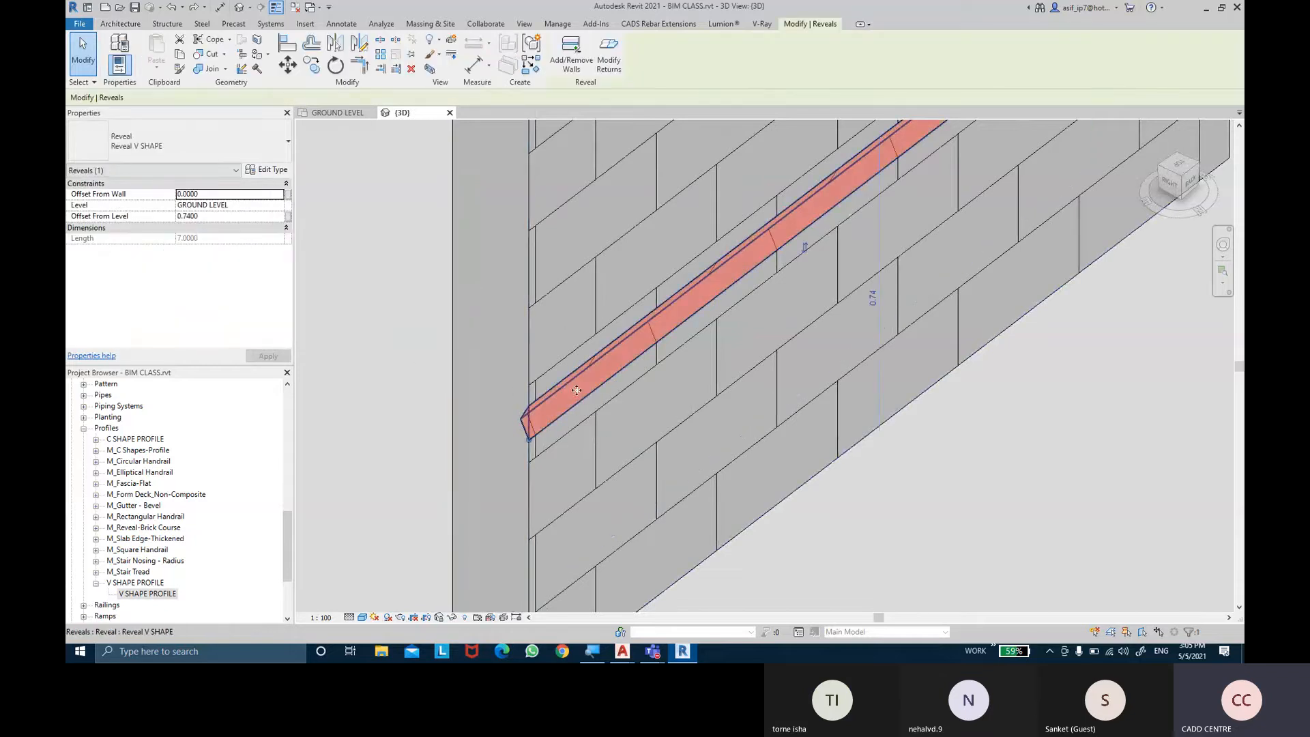
click(617, 69)
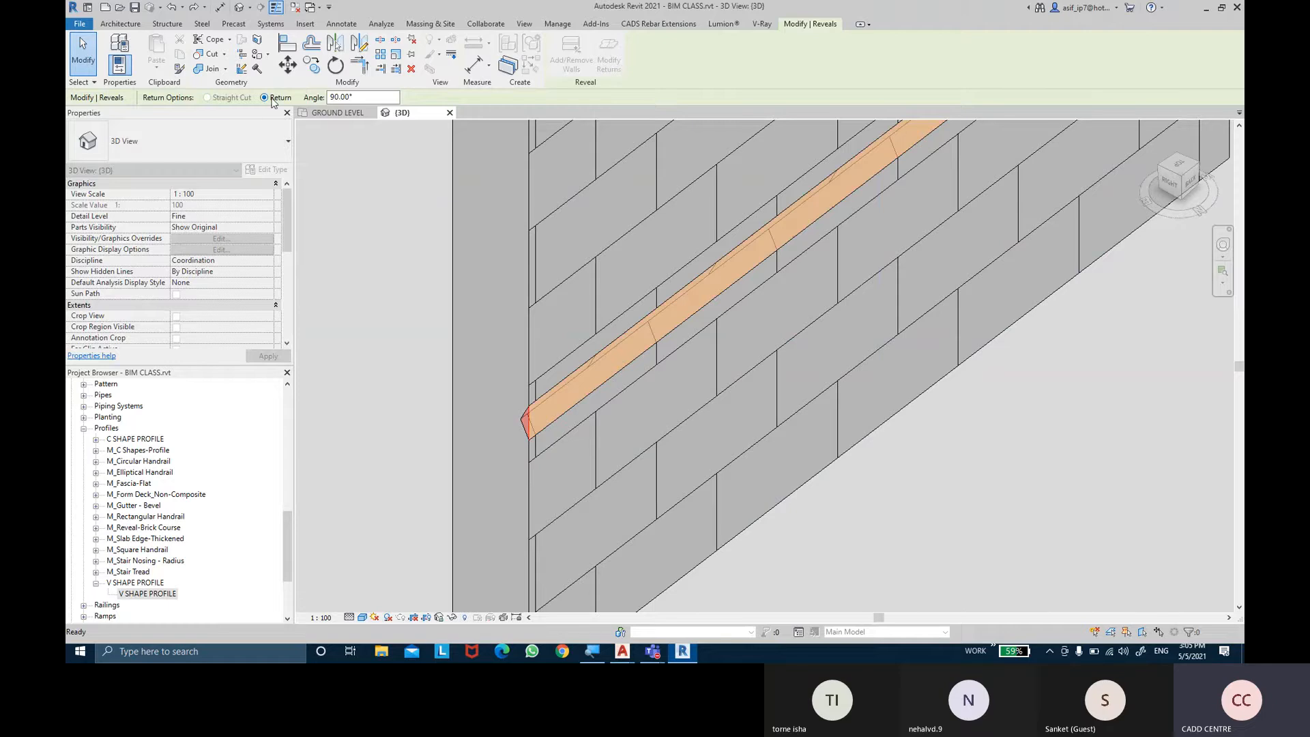
click(360, 97)
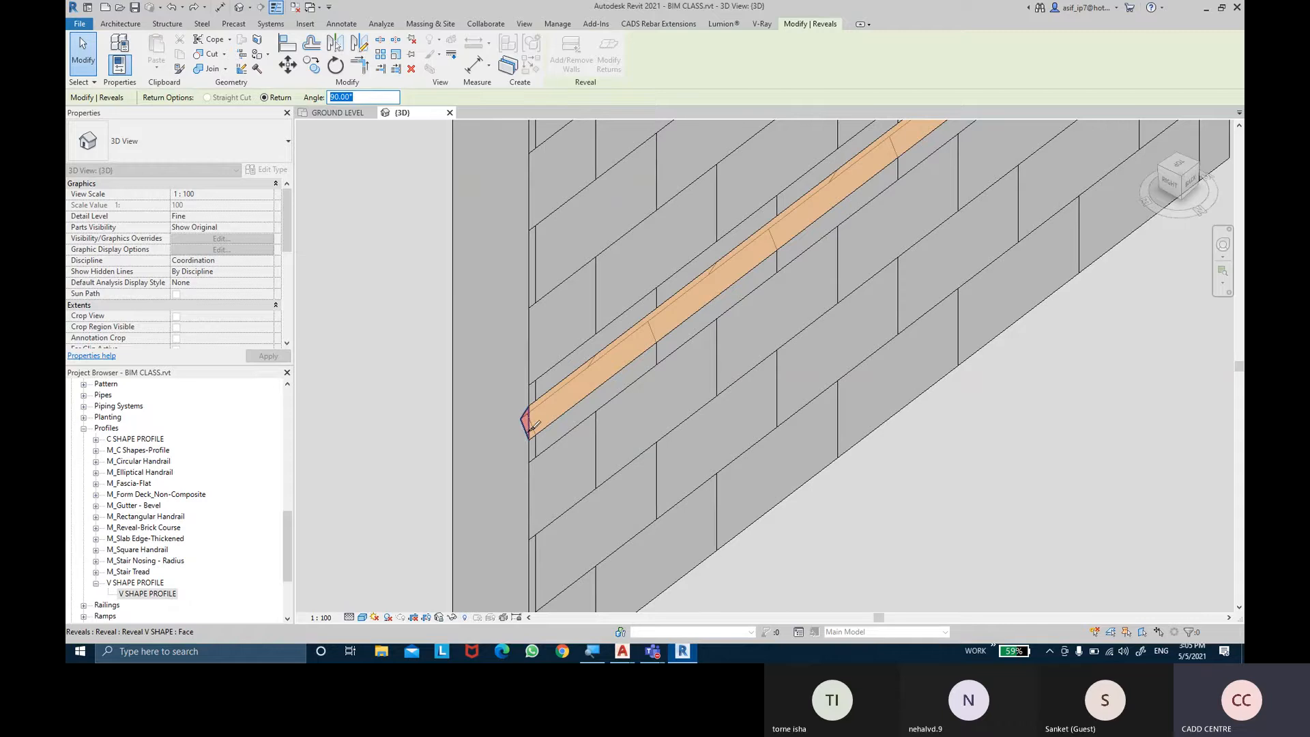
scroll(534, 413, up, 5)
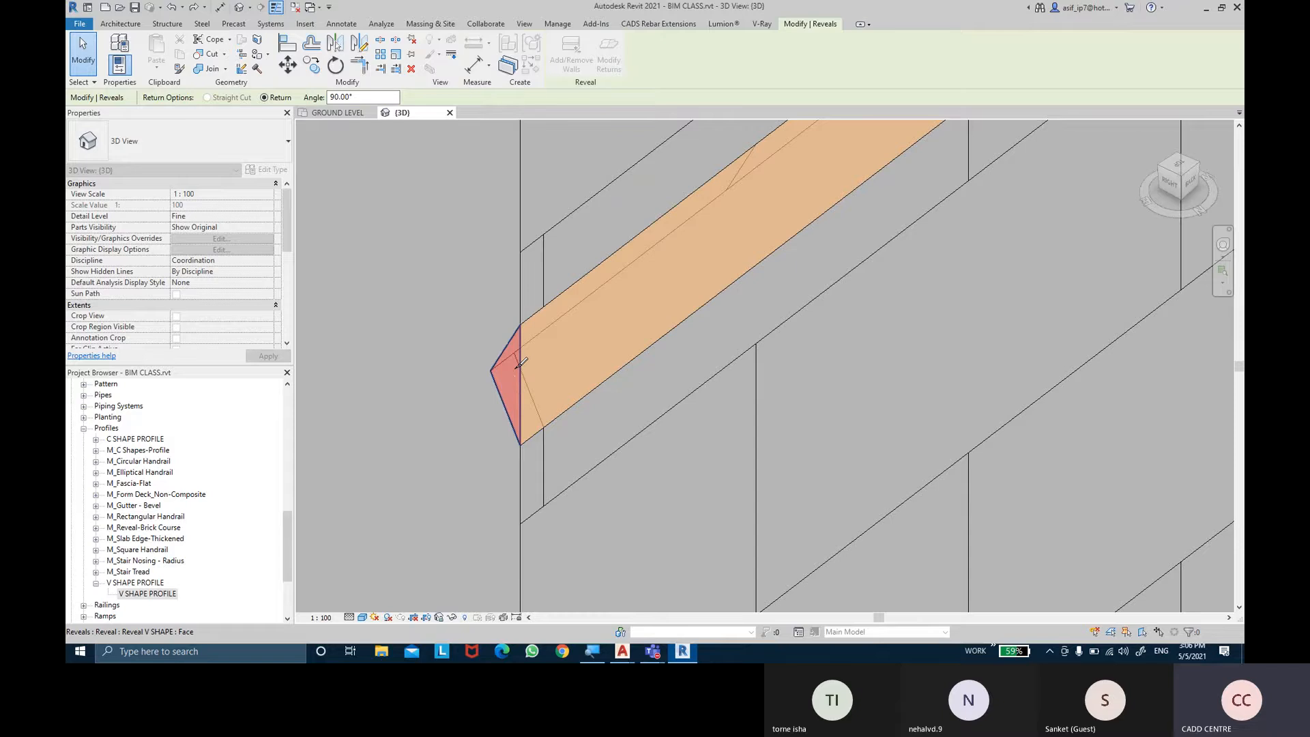
click(521, 366)
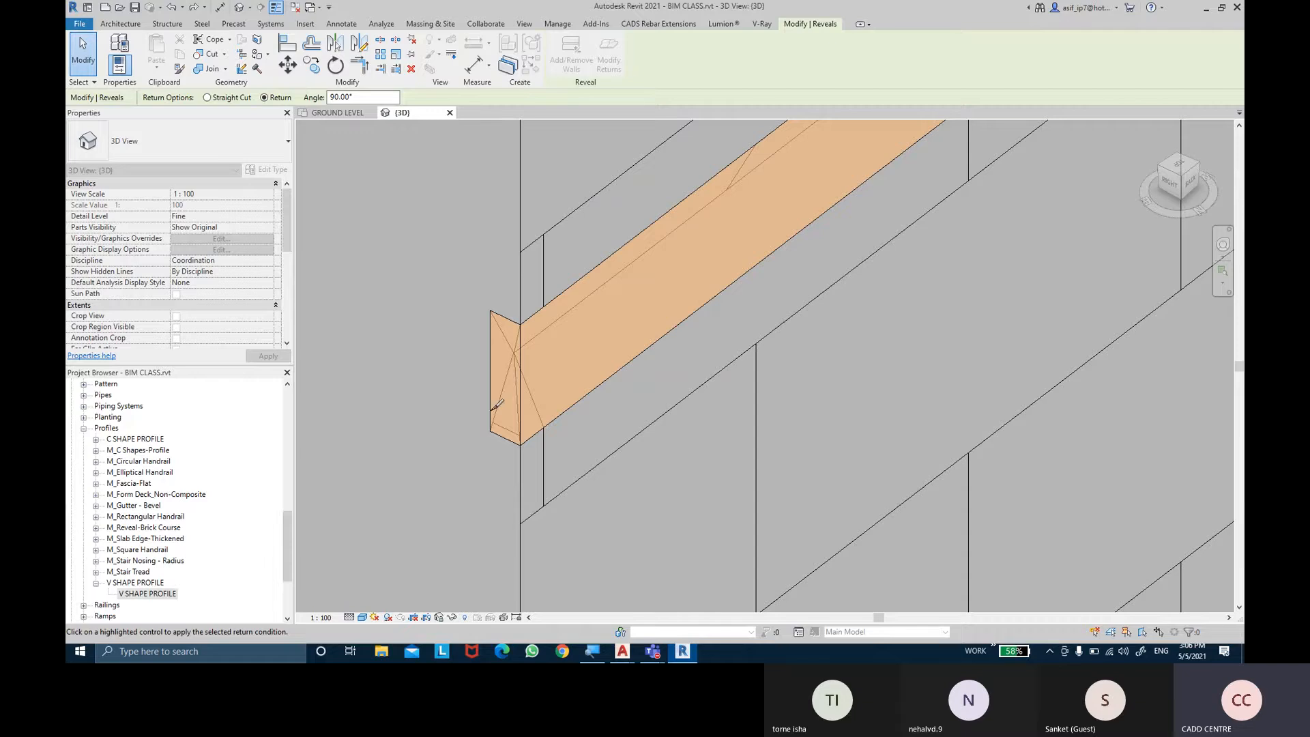
click(83, 65)
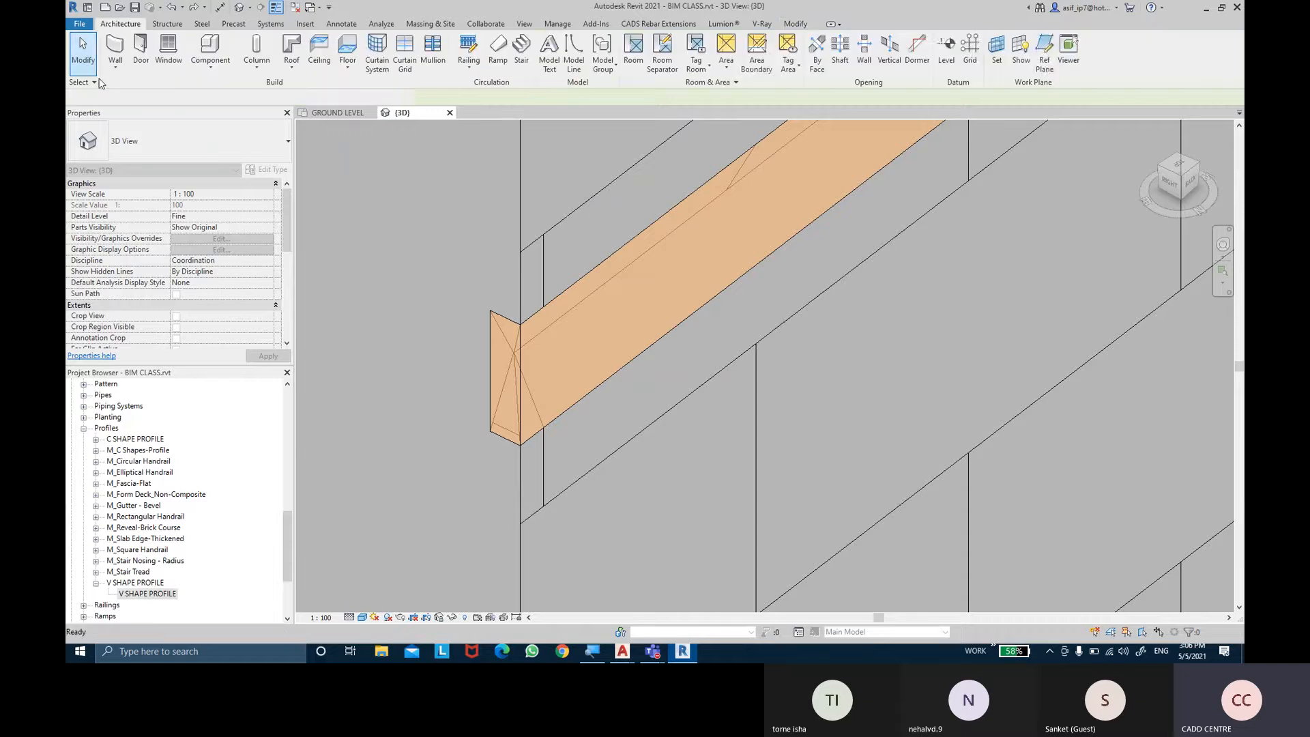
Lengthen the V-shaped reveal's return so it spans the wall's full thickness to the far edge of the end face
middle_drag(403, 297, 536, 309)
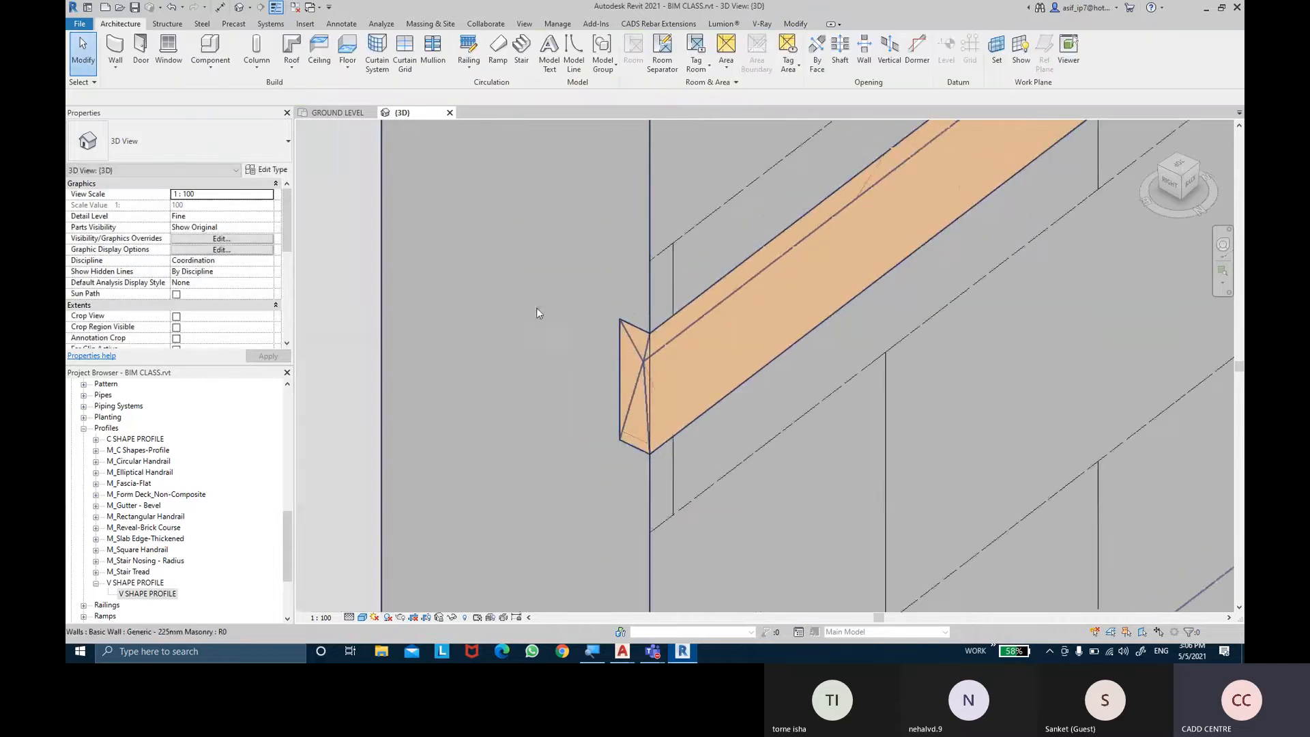
click(645, 376)
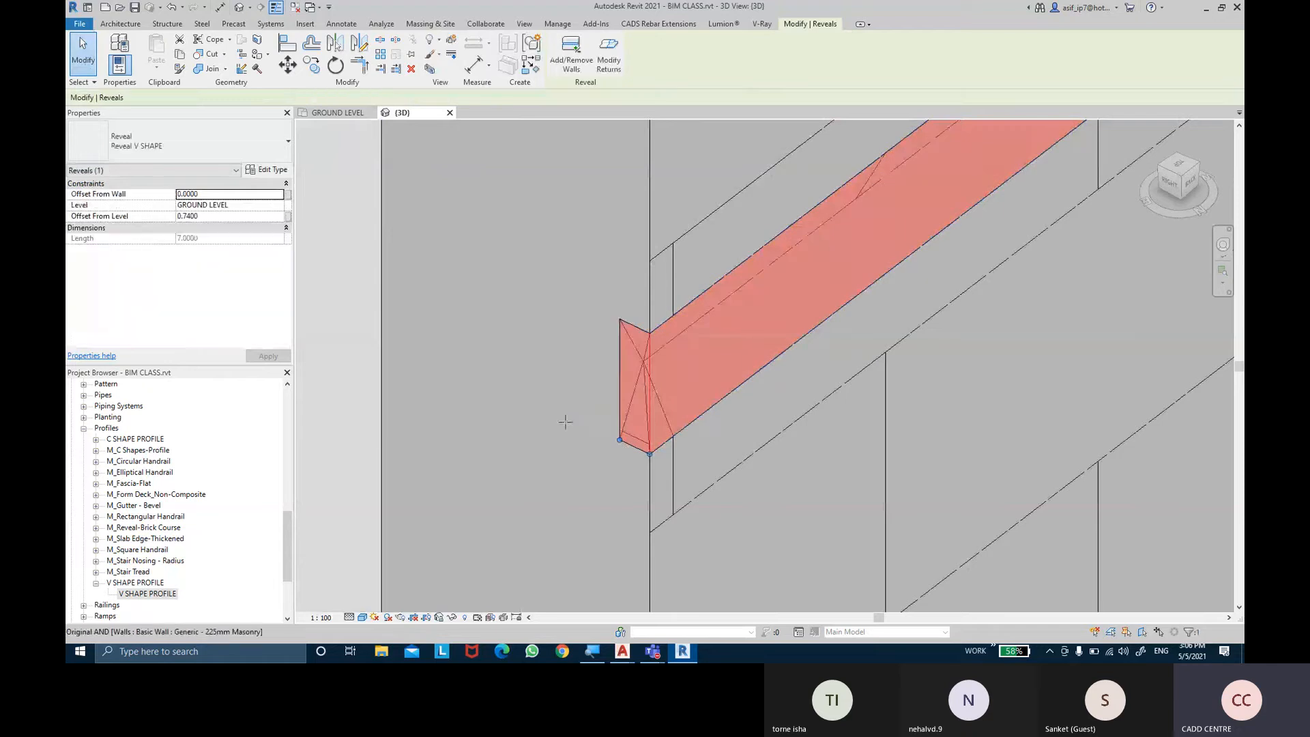
key(l)
key(i)
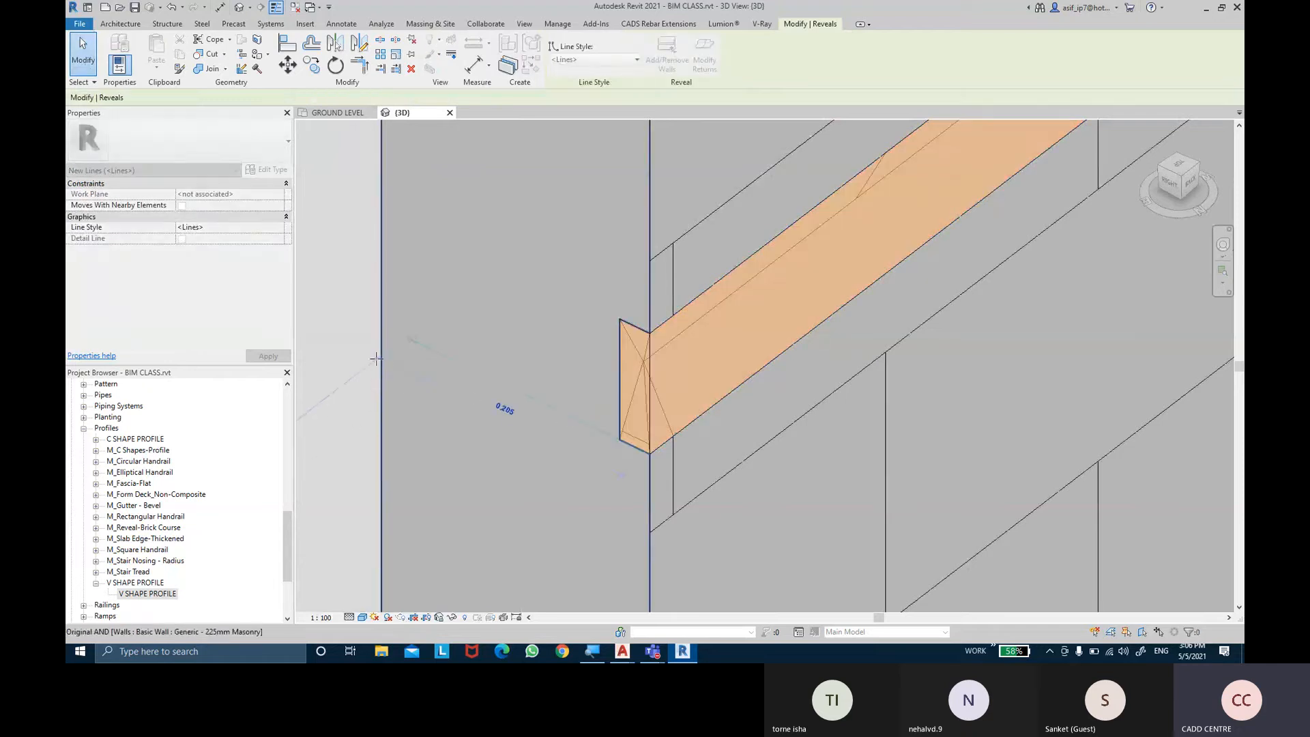
drag(383, 363, 372, 323)
scroll(411, 335, up, 2)
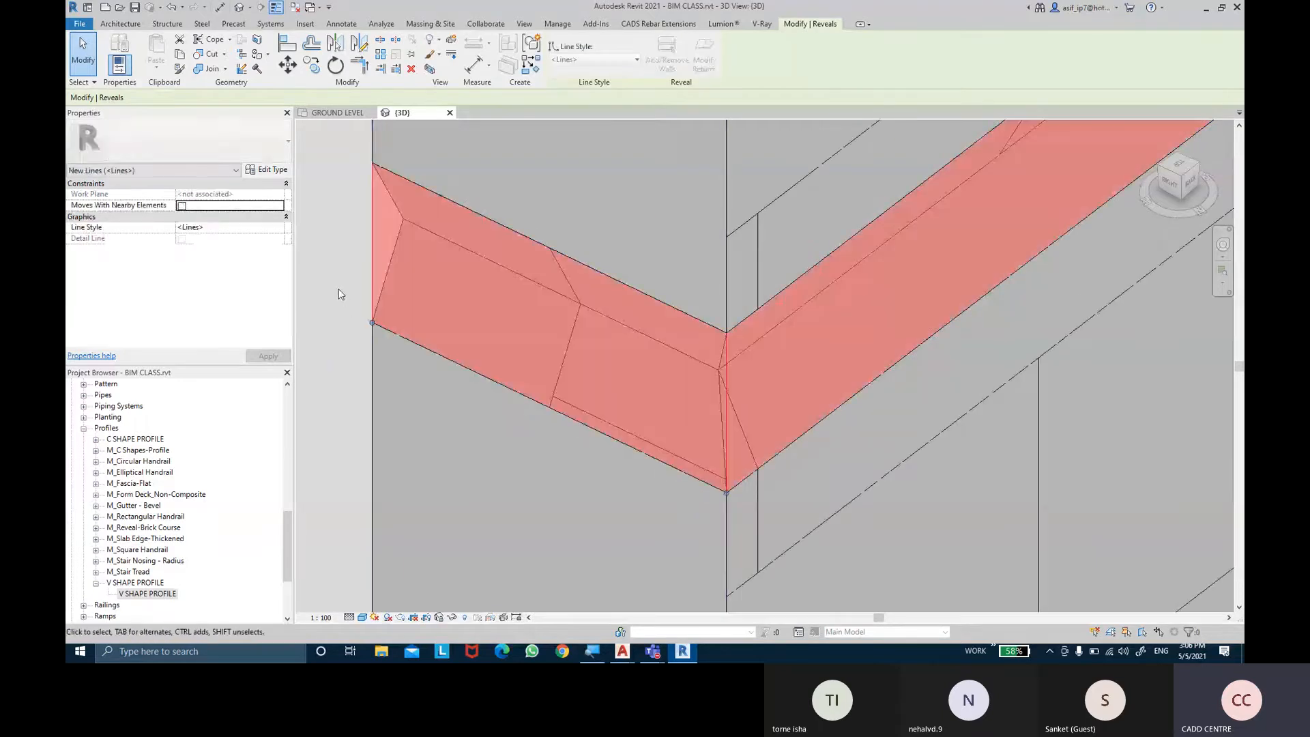
click(339, 294)
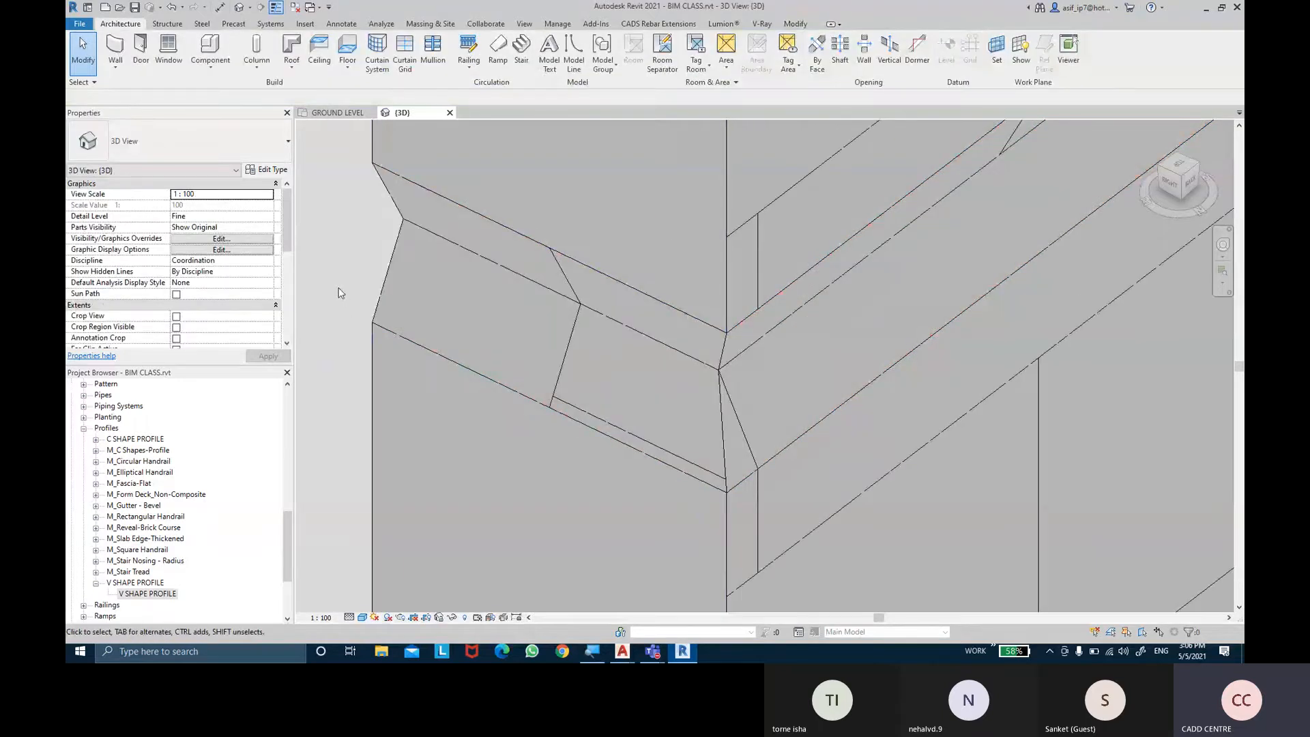
Change the V-shaped reveal's end at the window wall's free end back to a straight cut
scroll(366, 288, down, 4)
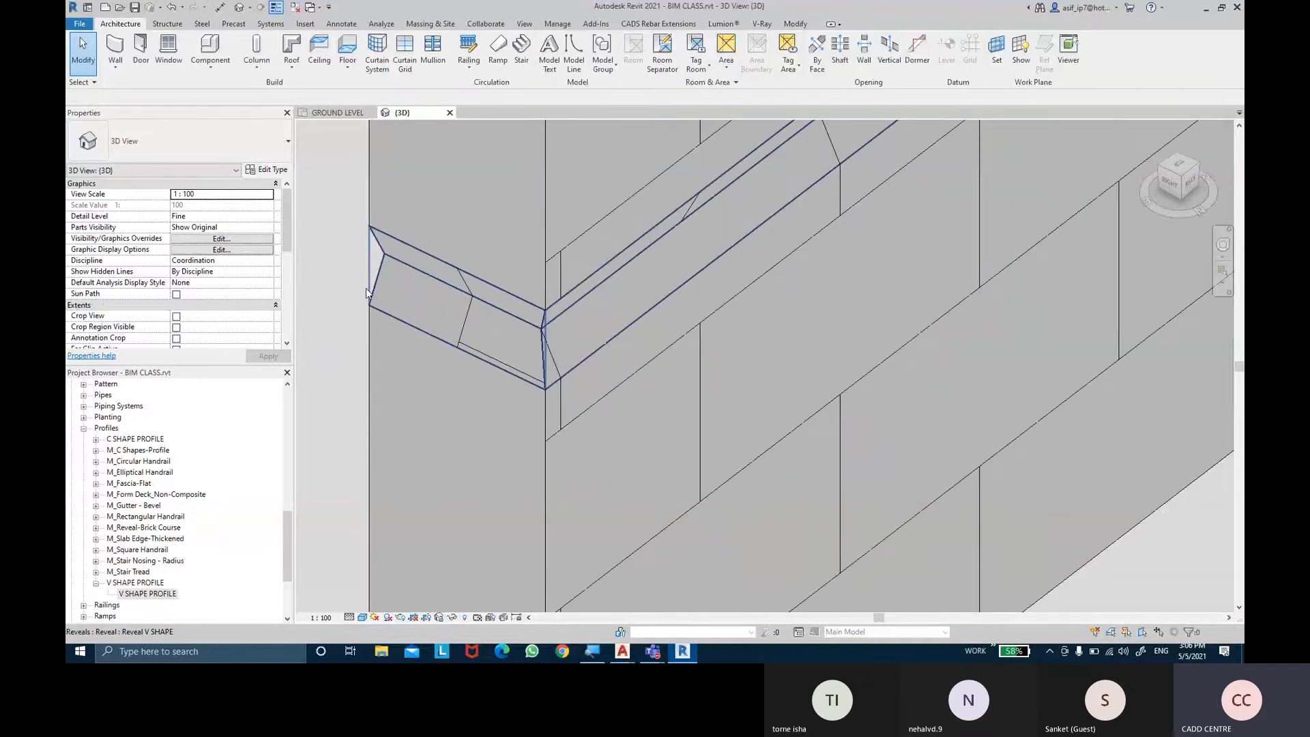
click(366, 287)
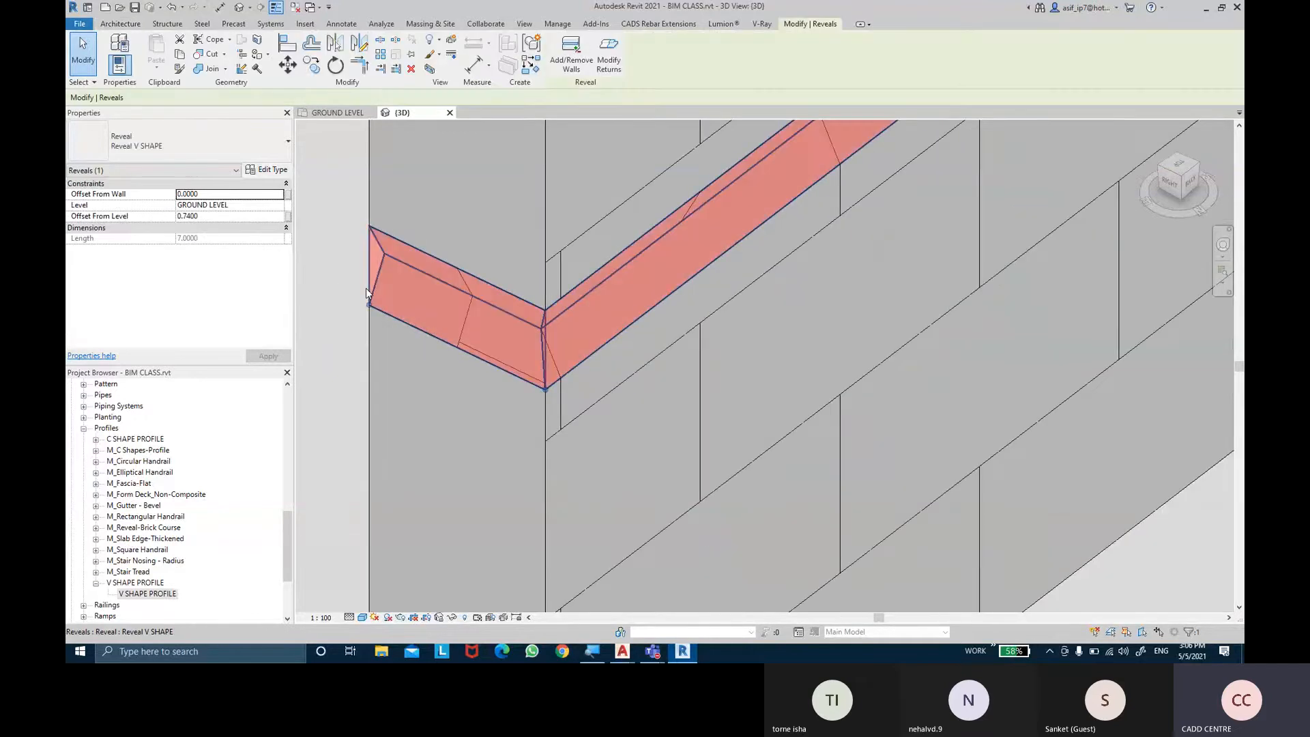
click(608, 65)
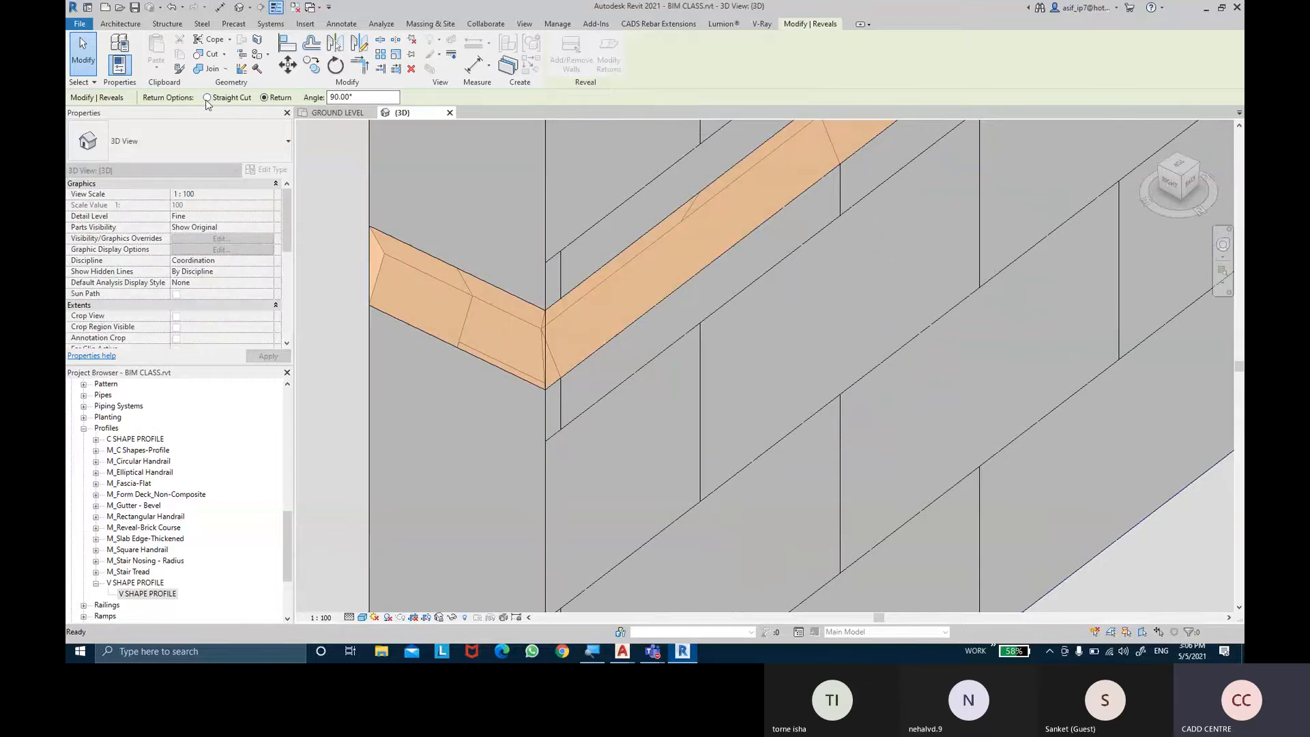
click(206, 98)
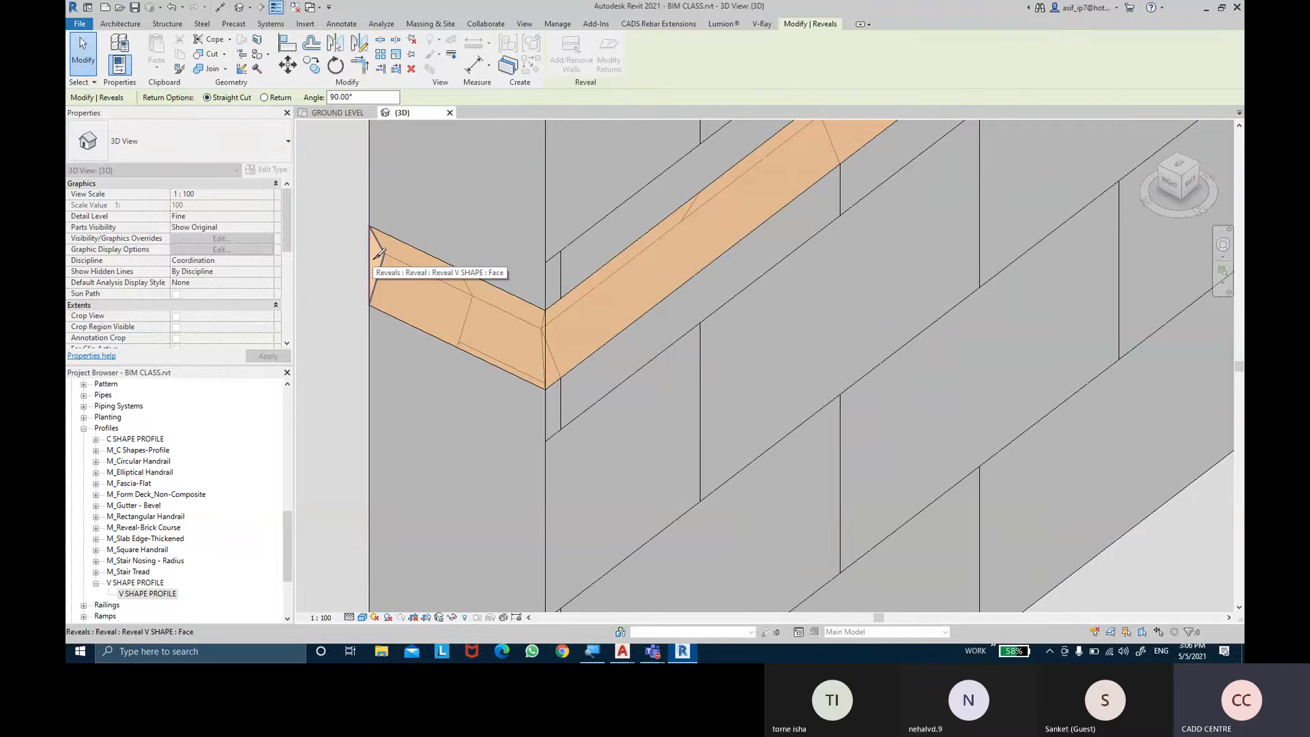
click(379, 256)
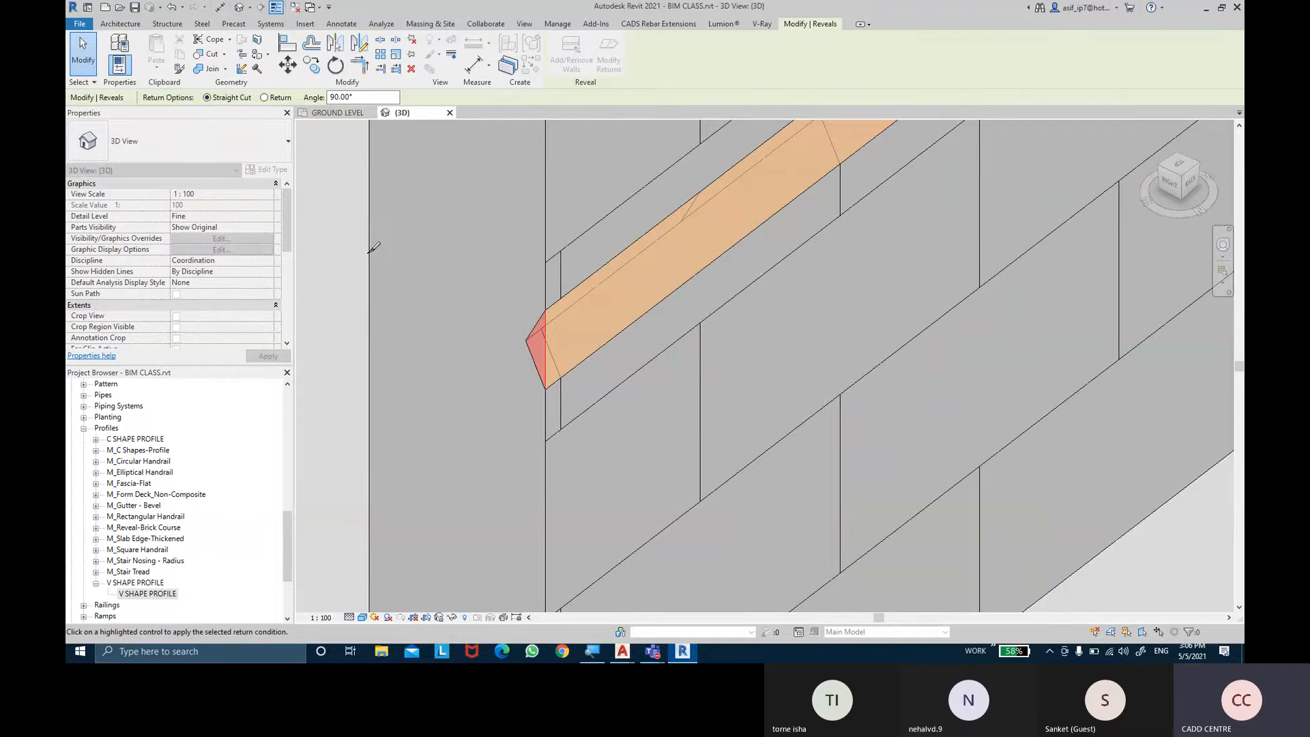
click(80, 67)
scroll(770, 411, down, 4)
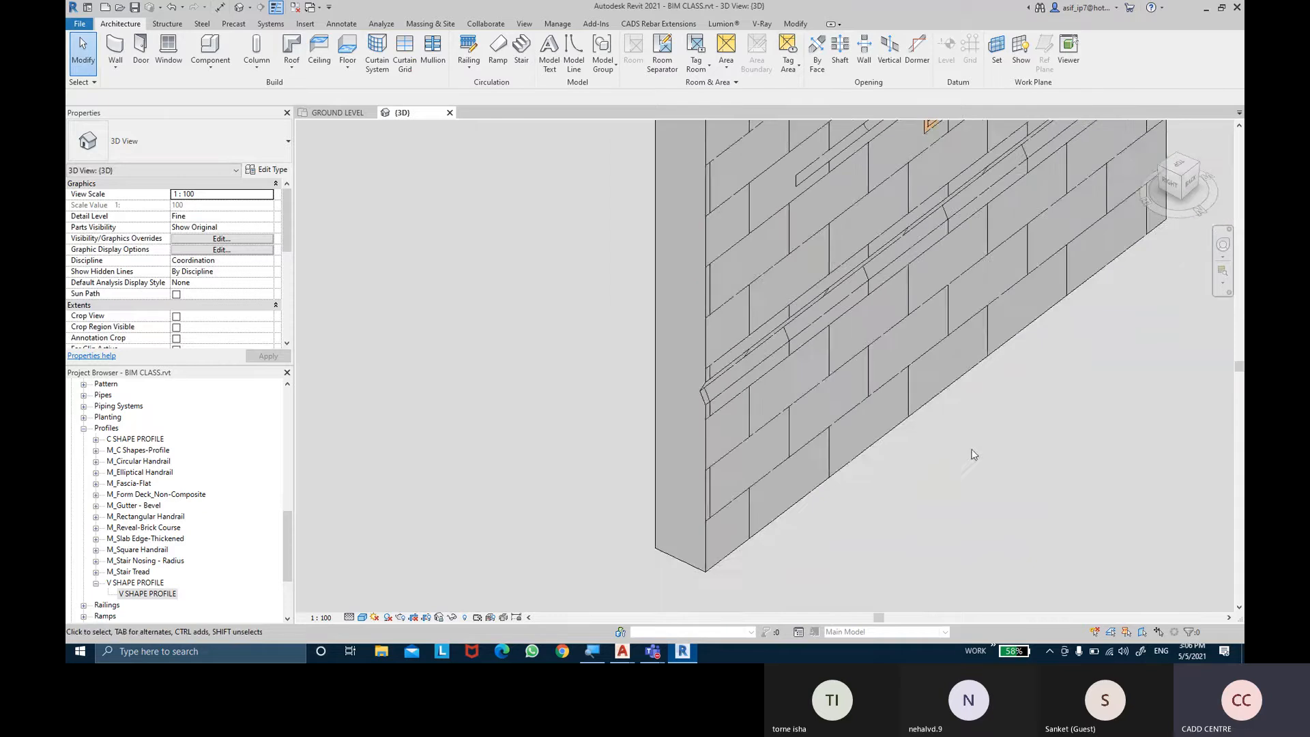
middle_drag(972, 454, 896, 468)
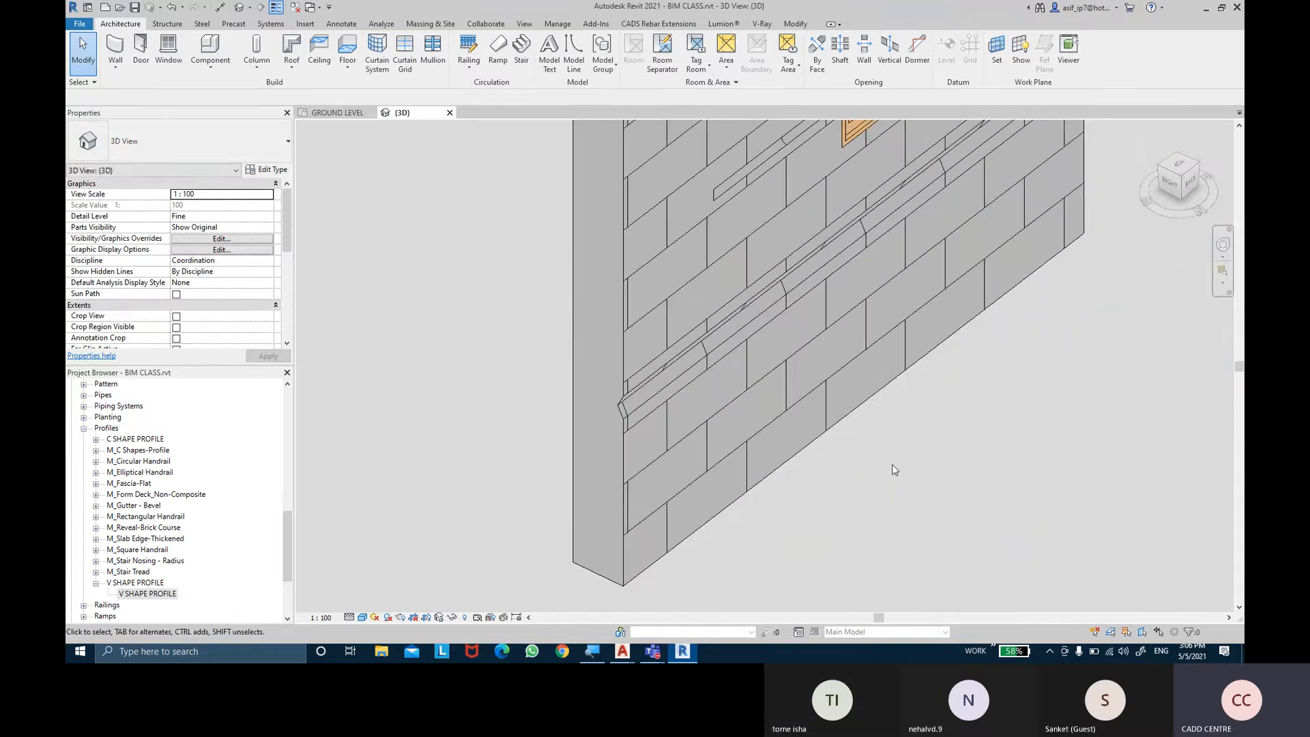
scroll(1009, 435, down, 3)
middle_drag(1085, 368, 530, 352)
click(116, 67)
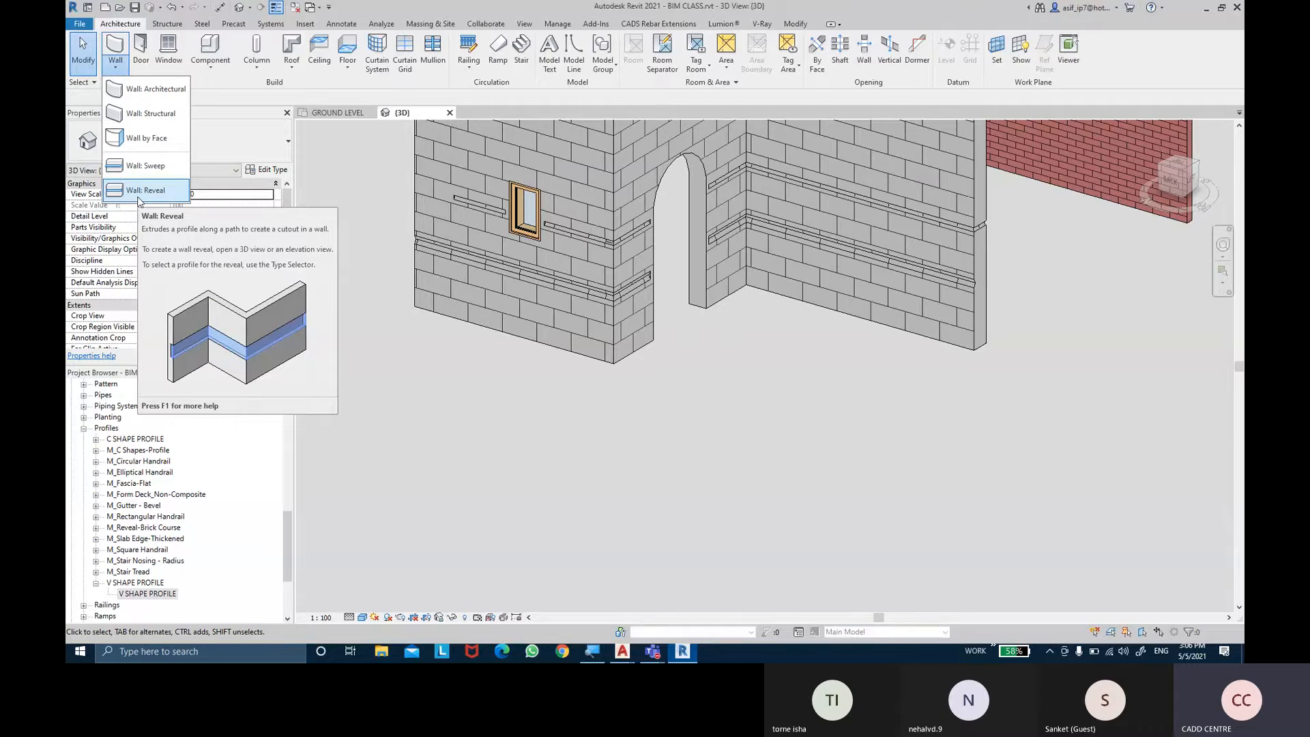
click(581, 393)
scroll(580, 392, down, 2)
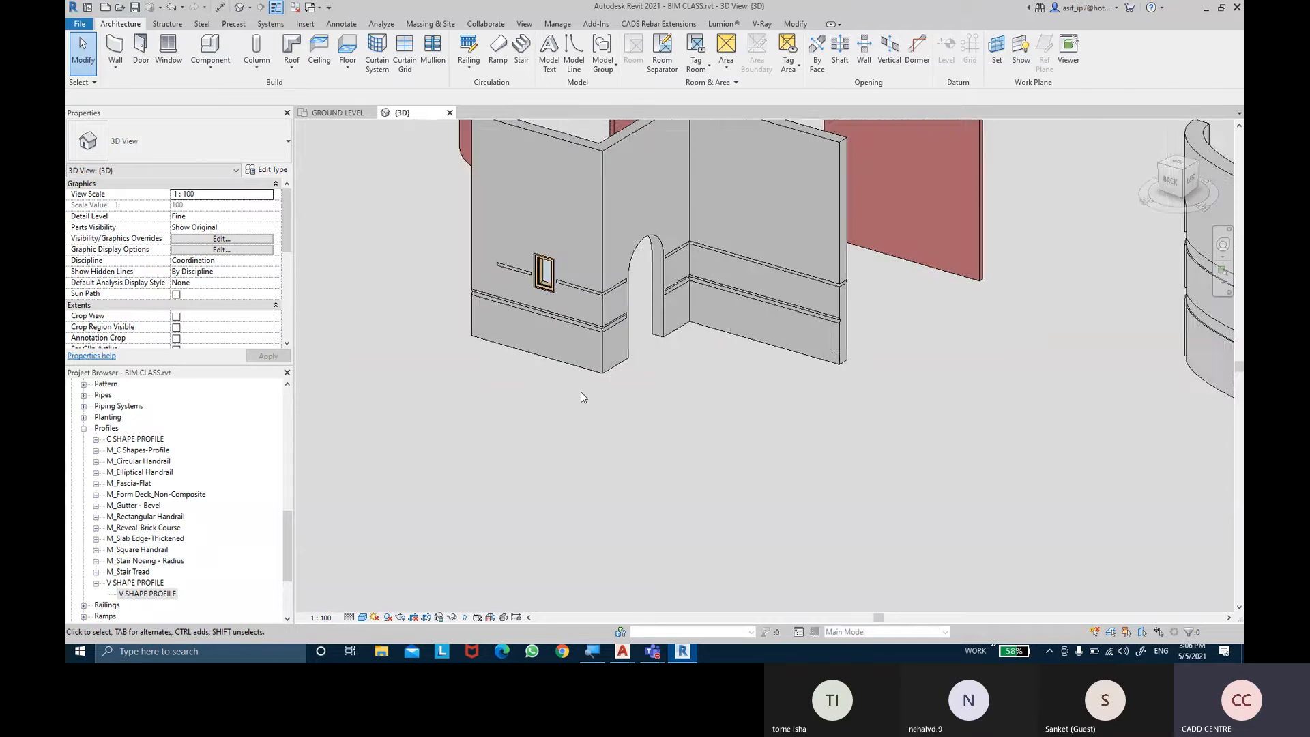
middle_drag(580, 392, 489, 429)
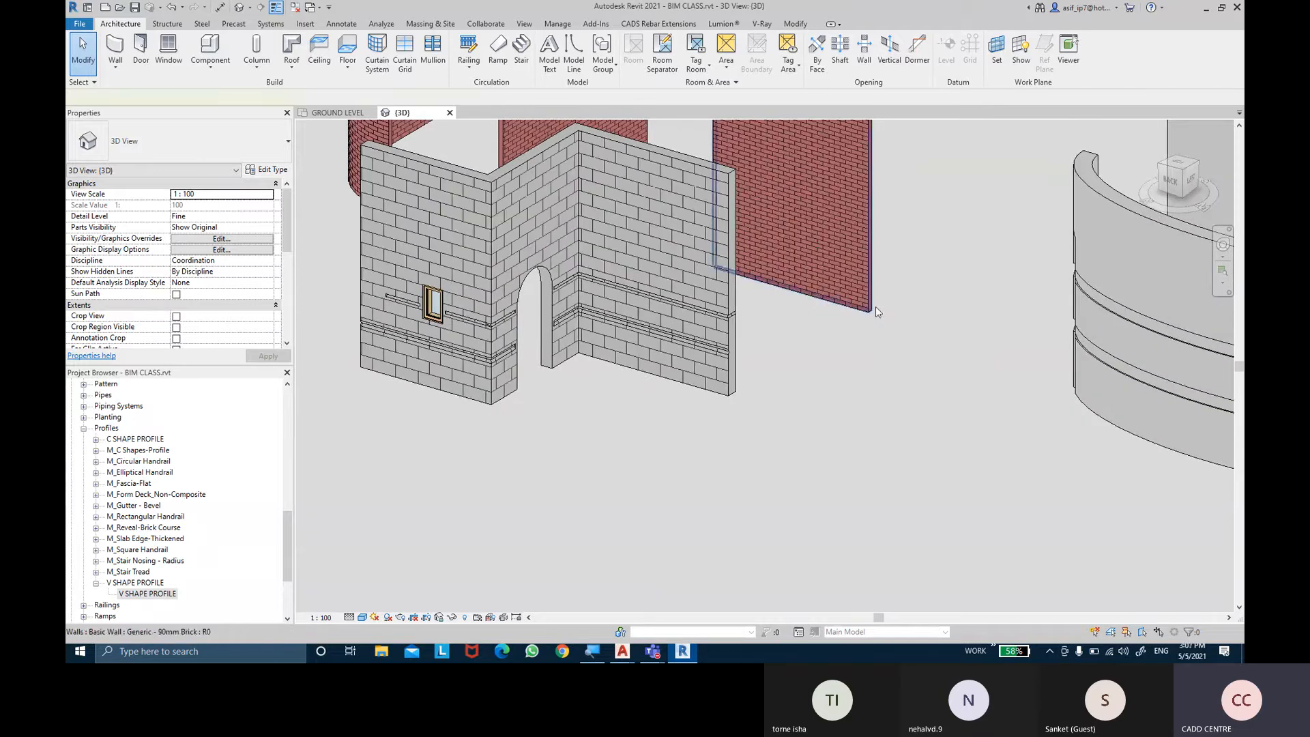
Open the layer structure of the red brick wall's type, Generic - 90mm Brick, and show its preview
click(876, 307)
click(267, 172)
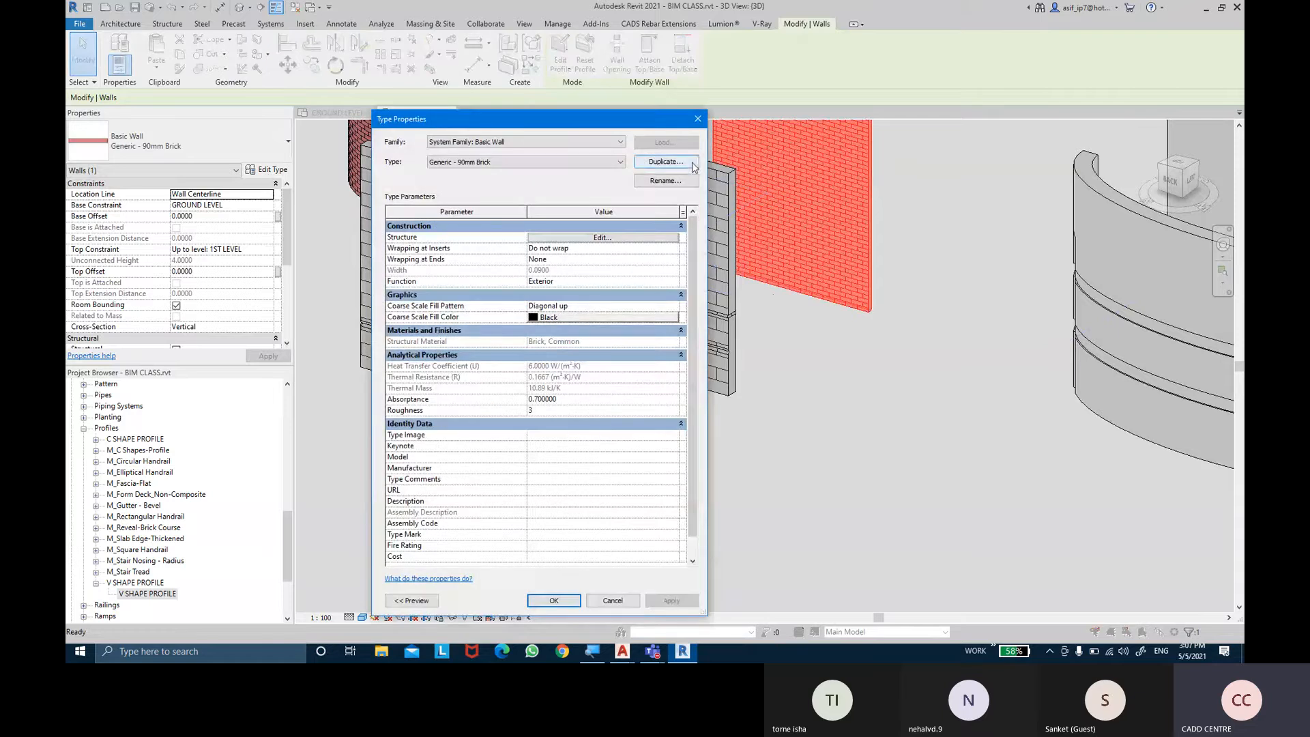
click(603, 239)
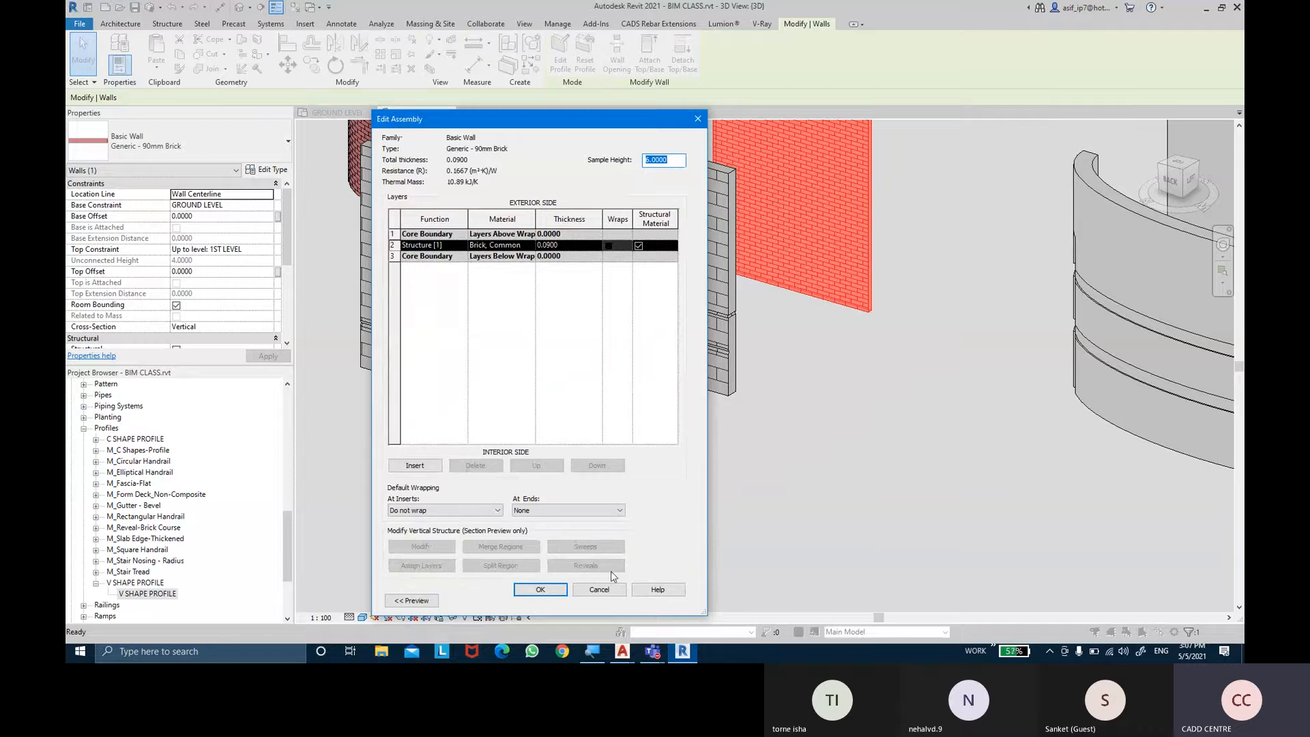
drag(496, 128, 493, 64)
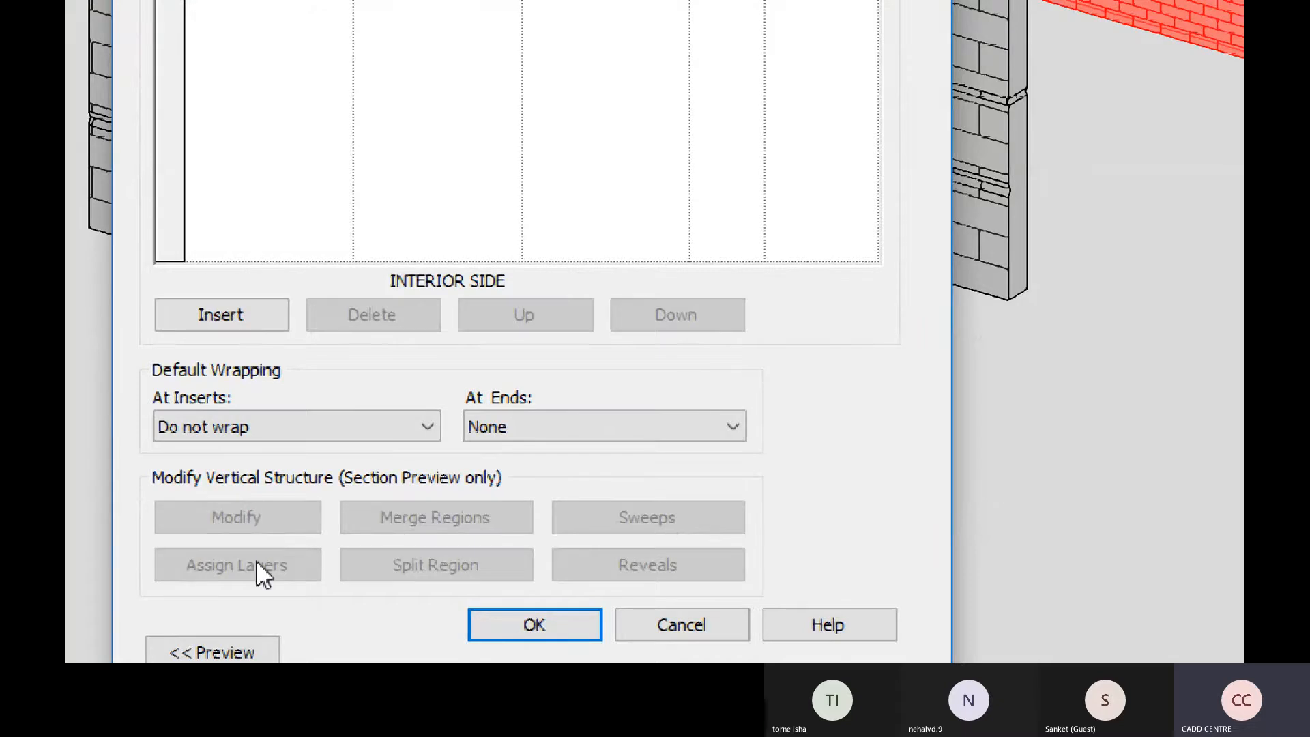
click(446, 485)
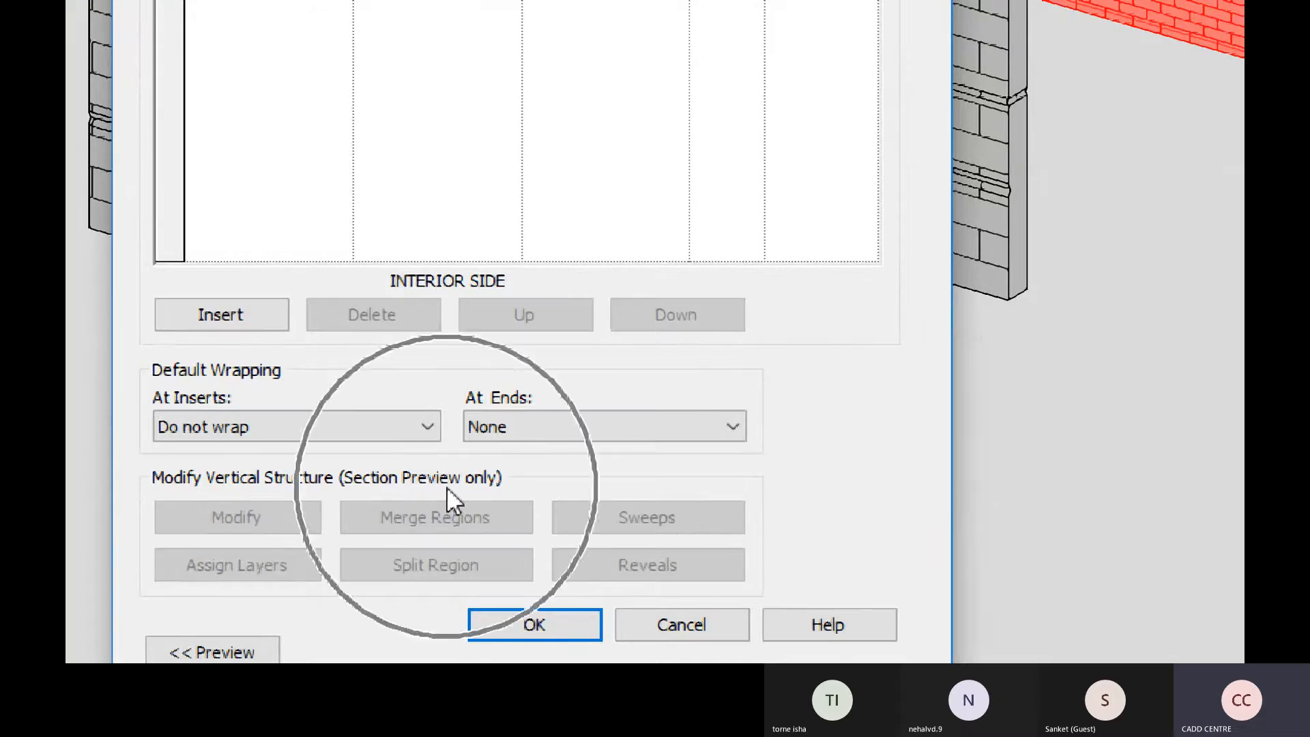
click(367, 485)
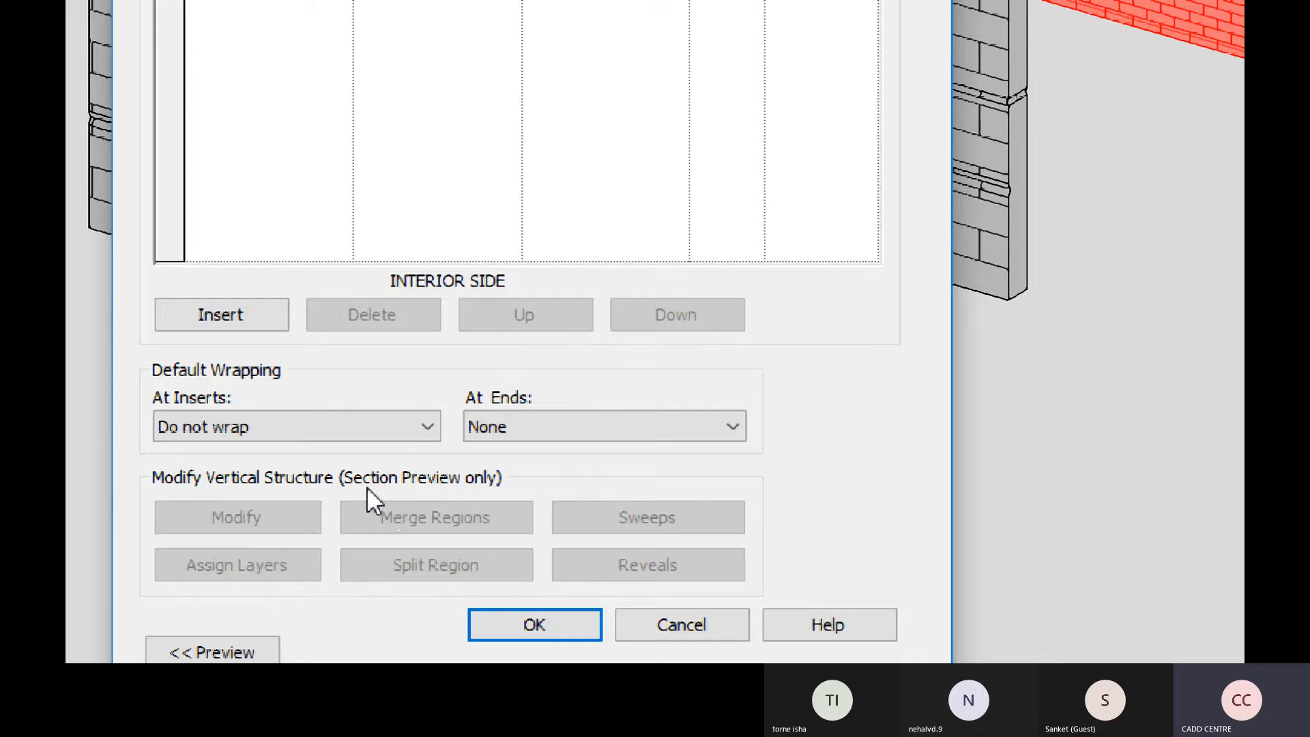
click(243, 653)
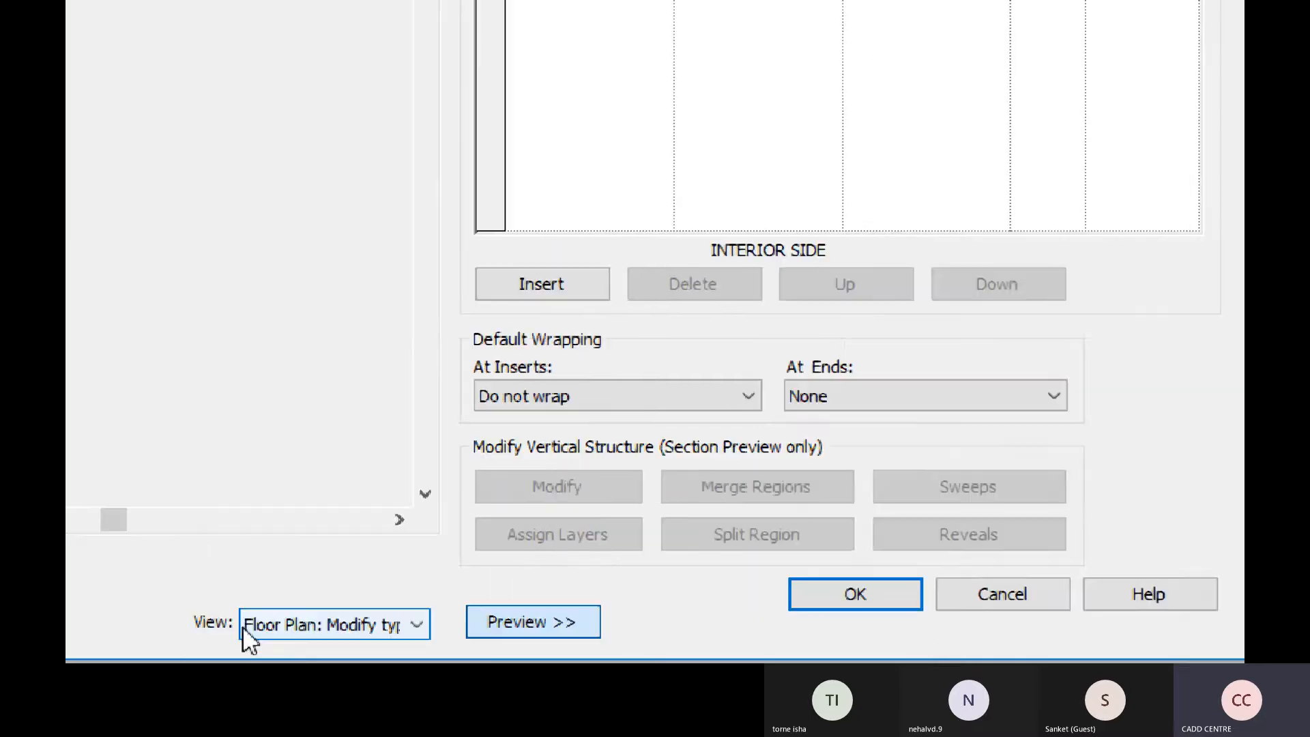
Switch the wall assembly preview to the section view and open the wall type's reveals list
click(358, 625)
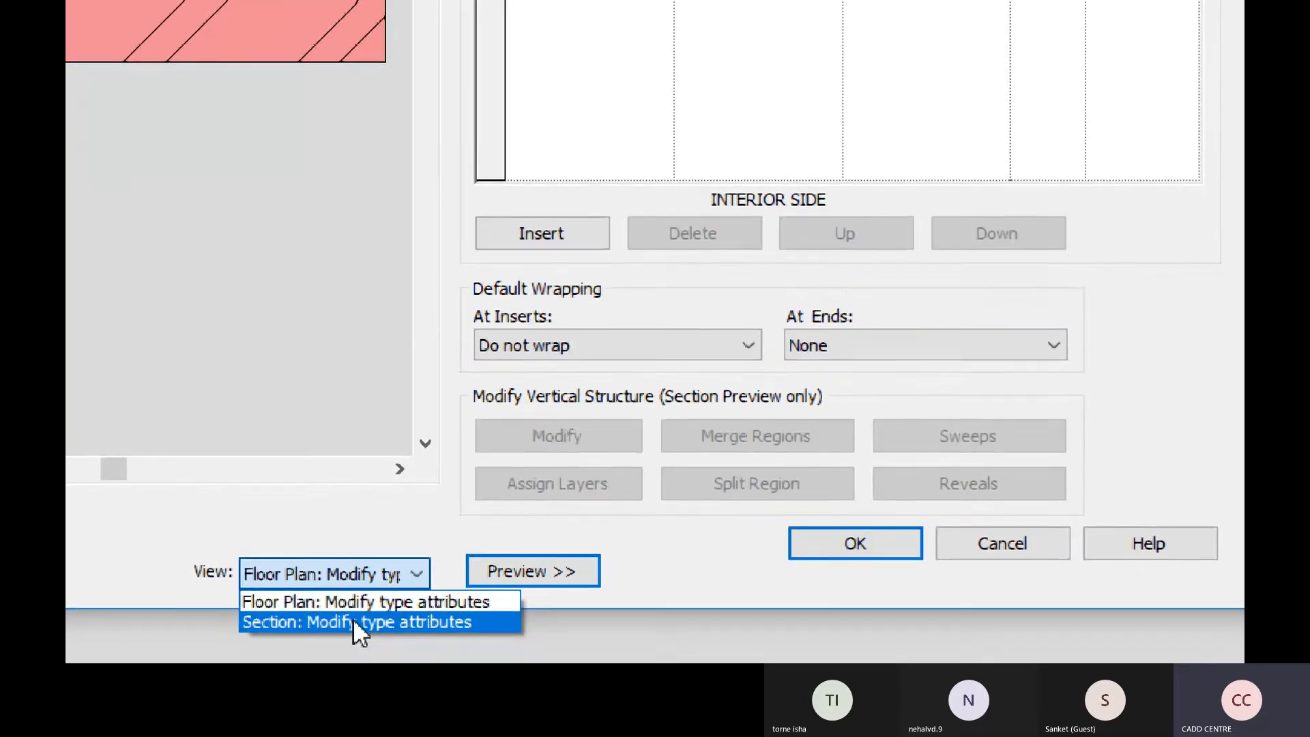
click(353, 620)
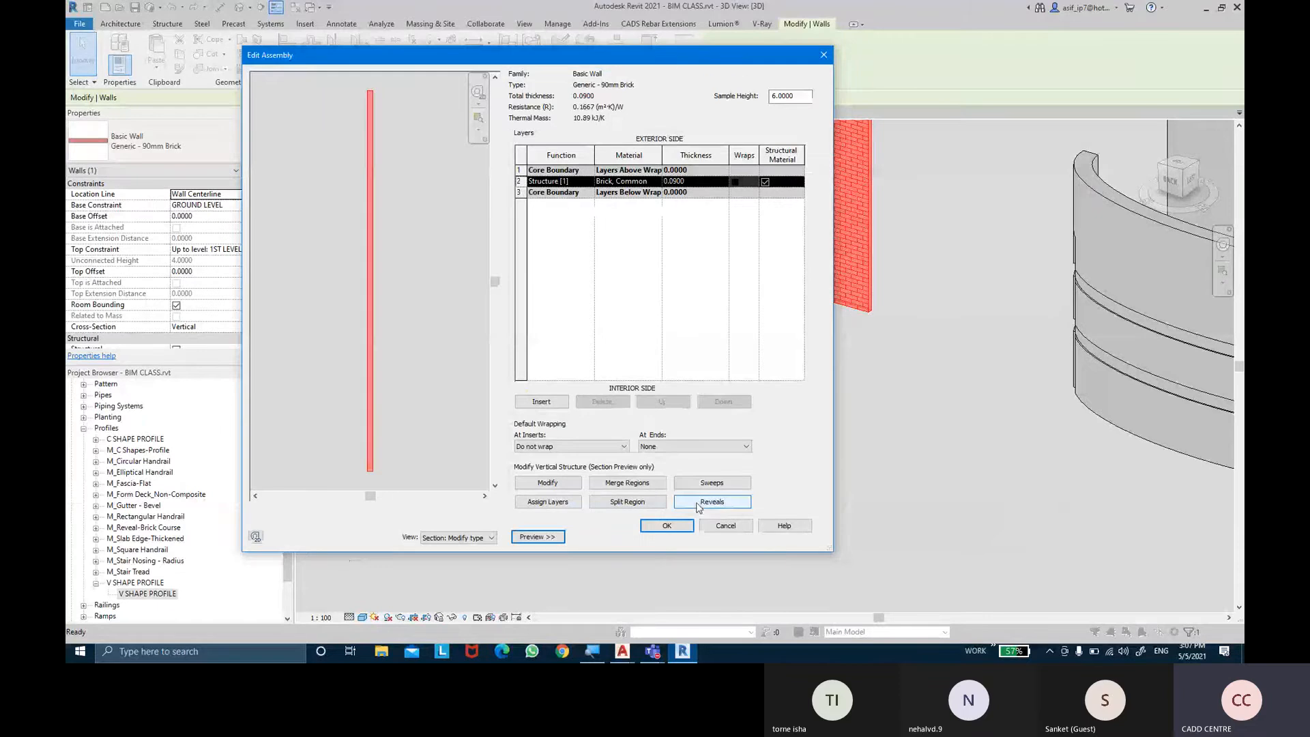
click(697, 504)
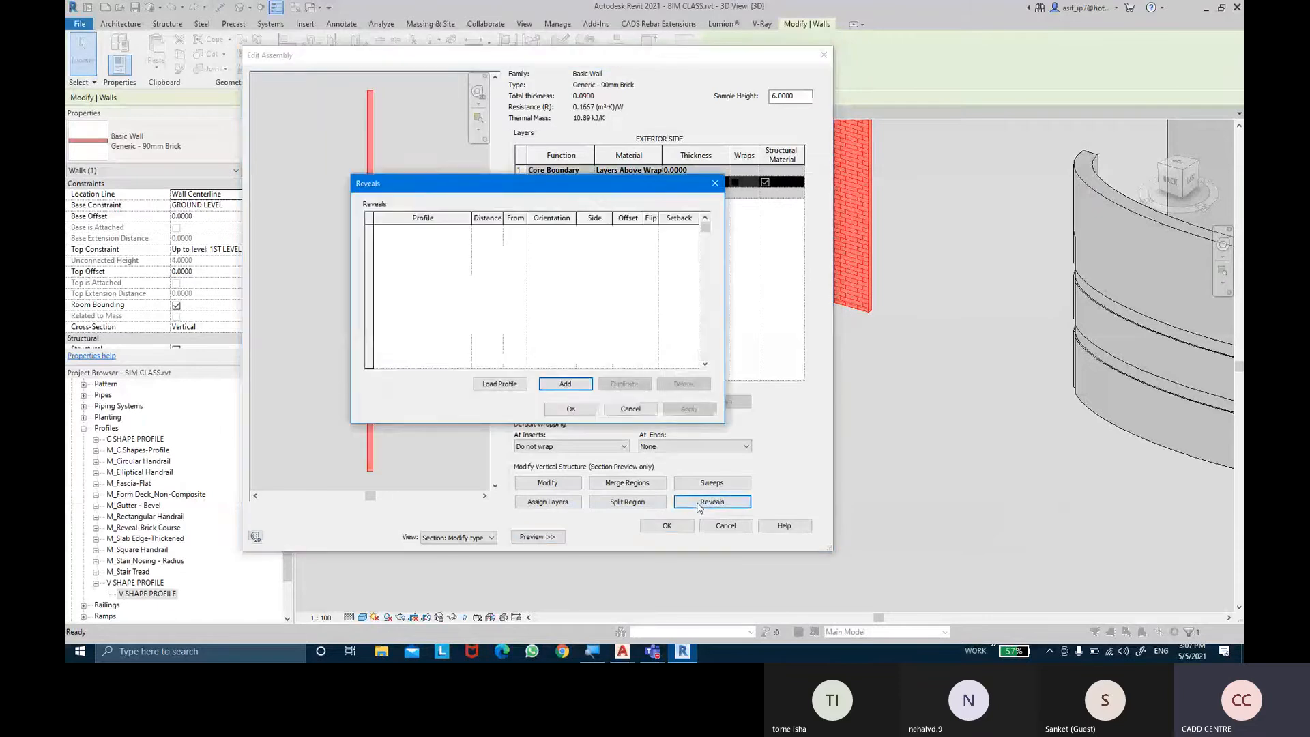
mouse_move(414, 193)
mouse_down()
mouse_move(415, 174)
mouse_move(426, 197)
mouse_move(413, 183)
mouse_up()
key(ctrl)
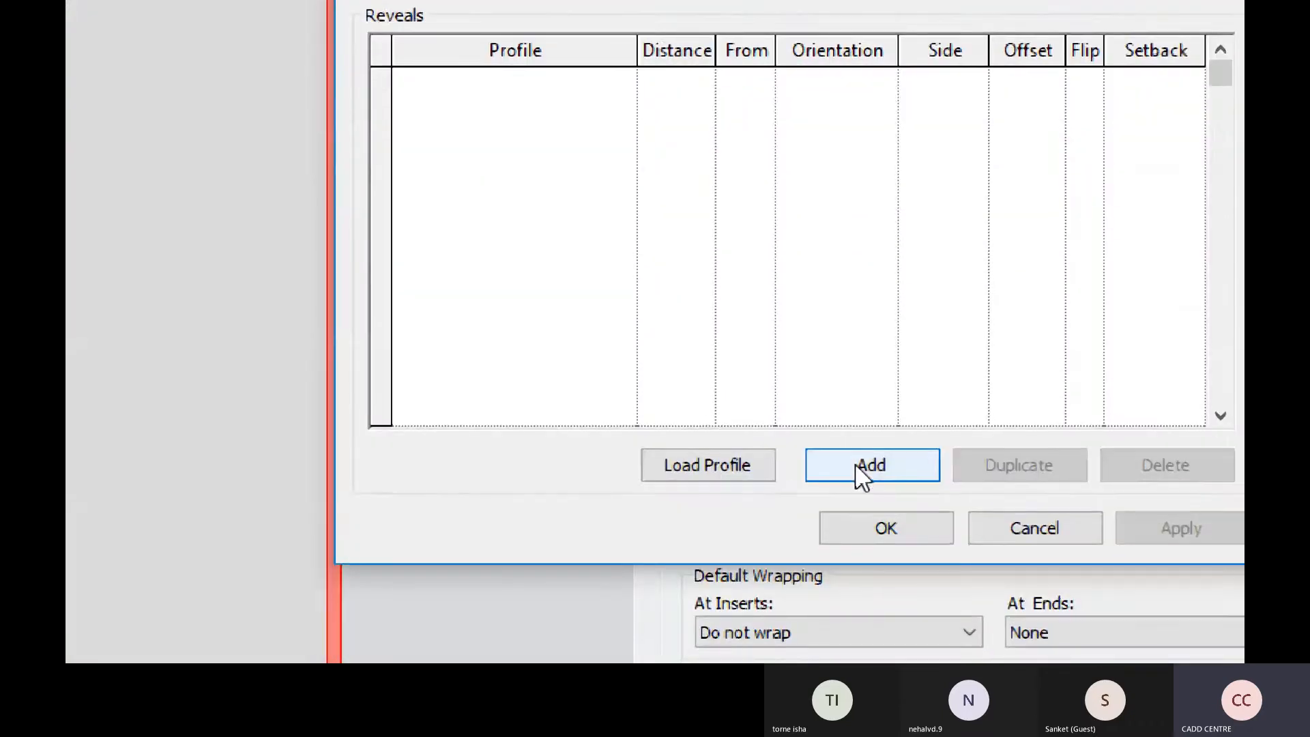
Add a reveal to the wall type using the C SHAPE PROFILE and apply it to the preview
click(854, 464)
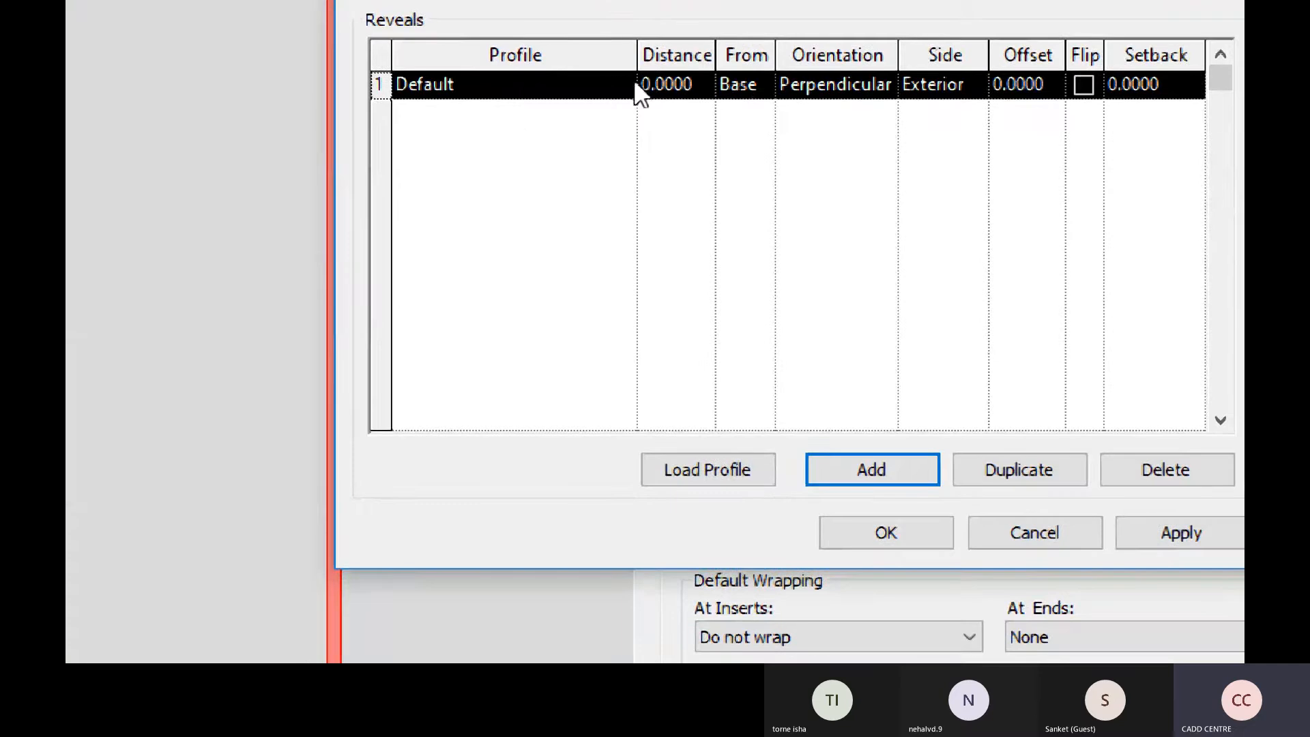
key(ctrl)
key(ctrl)
click(627, 80)
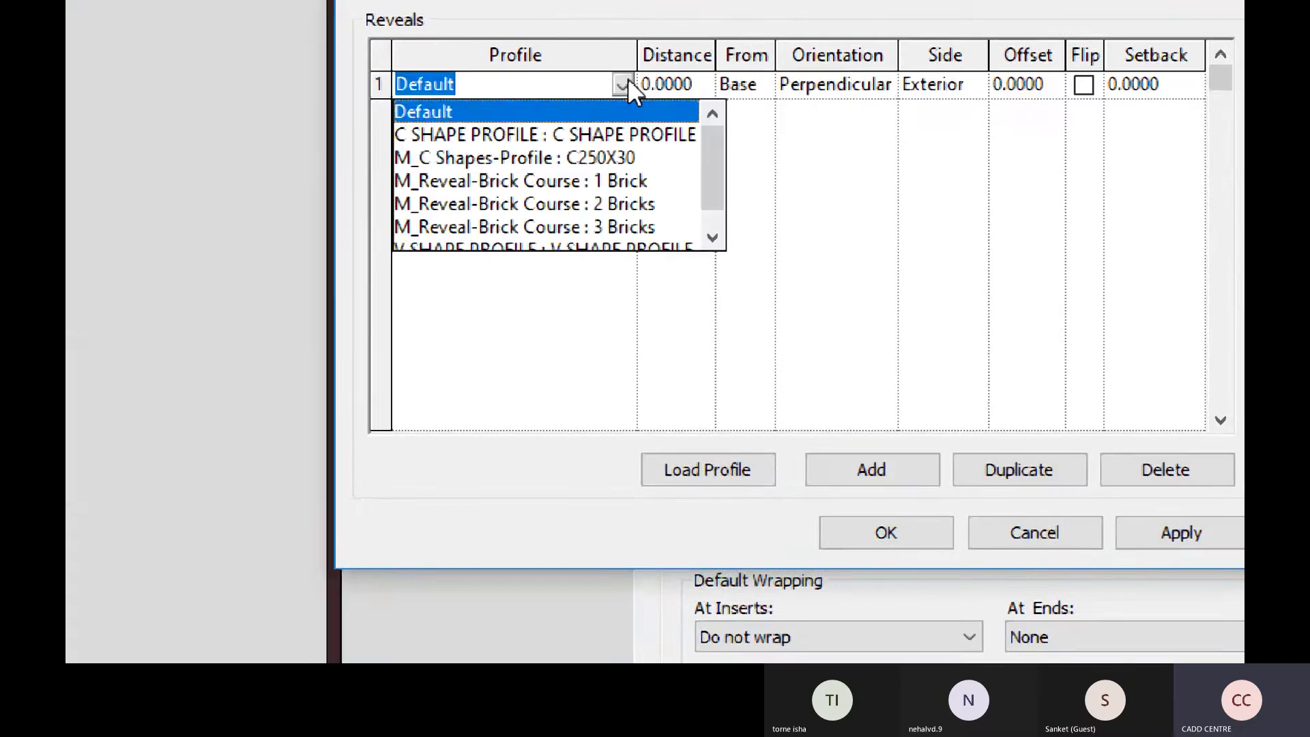
click(567, 135)
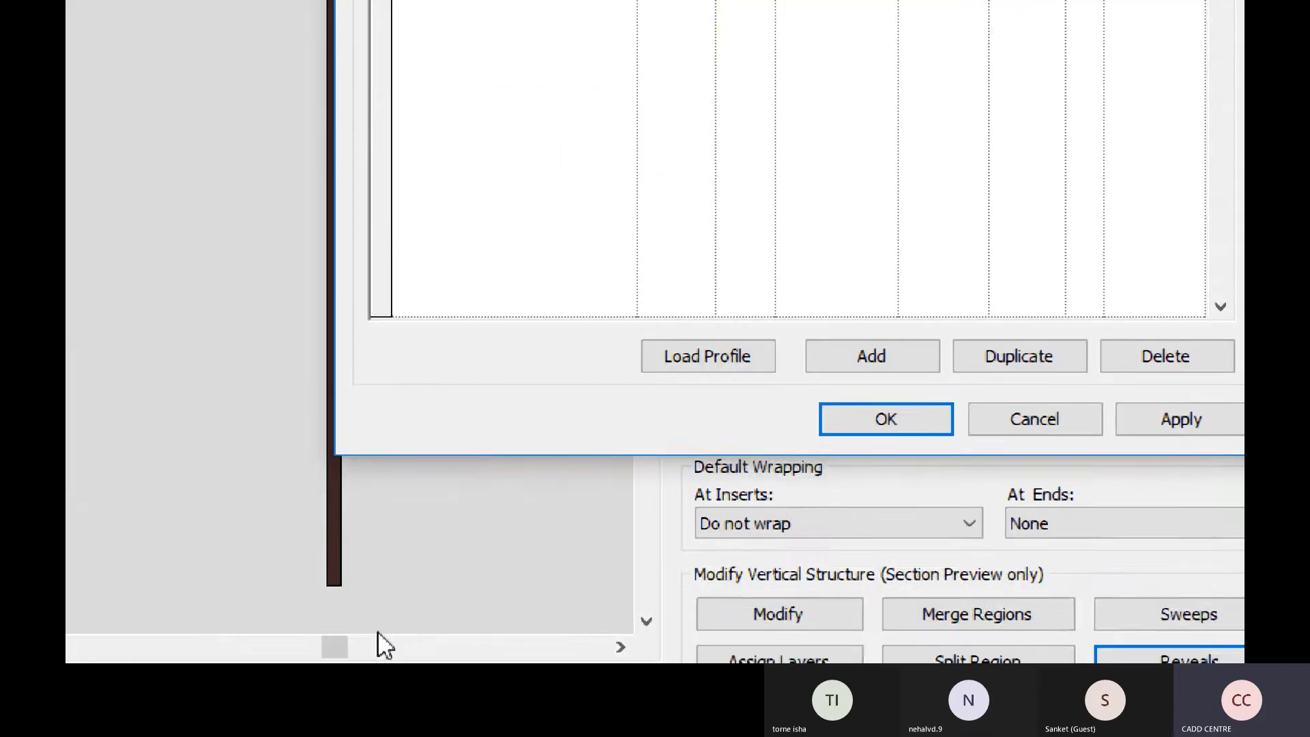
click(1065, 422)
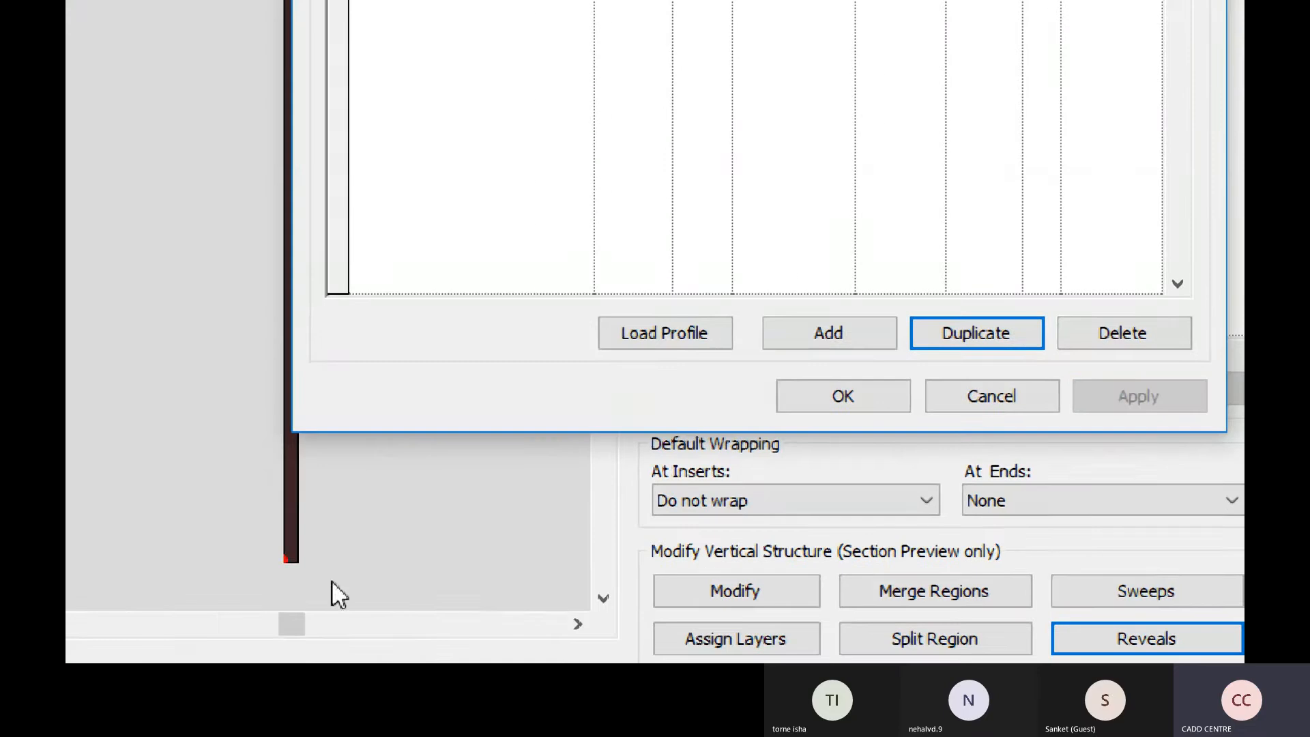
key(ctrl)
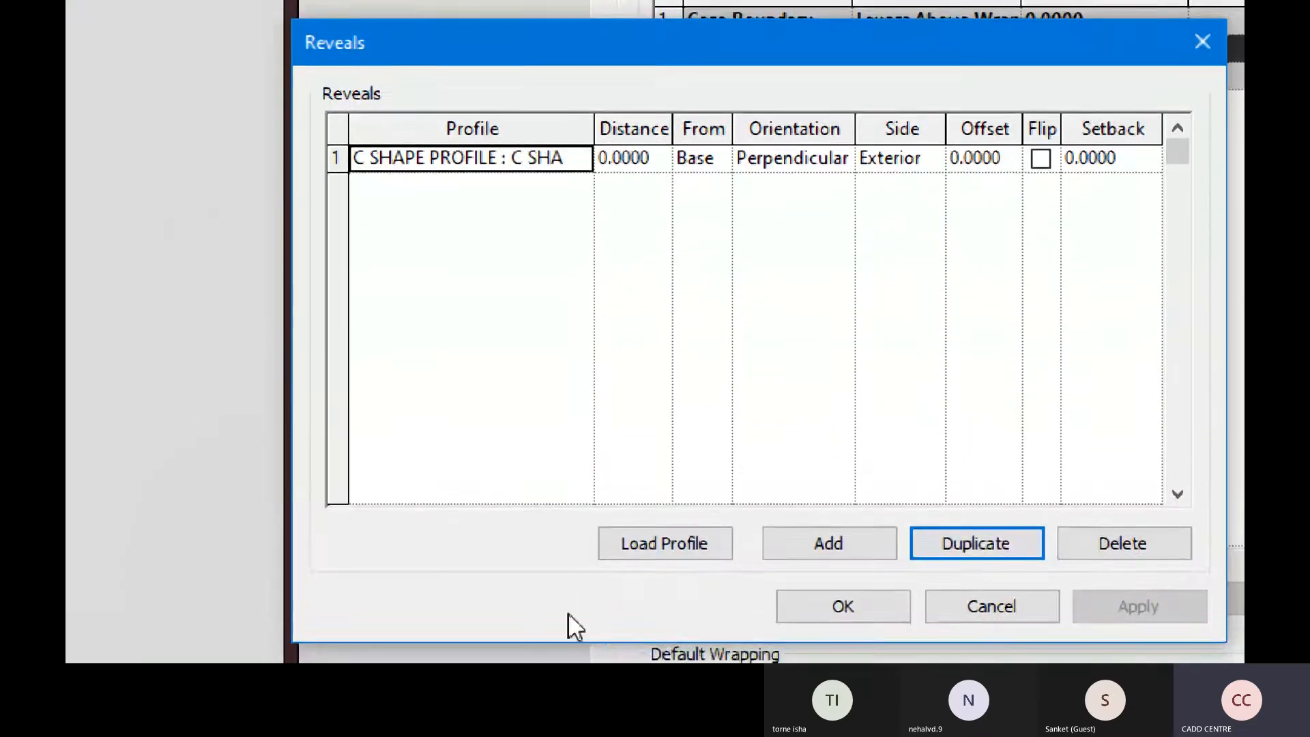
key(super+minus)
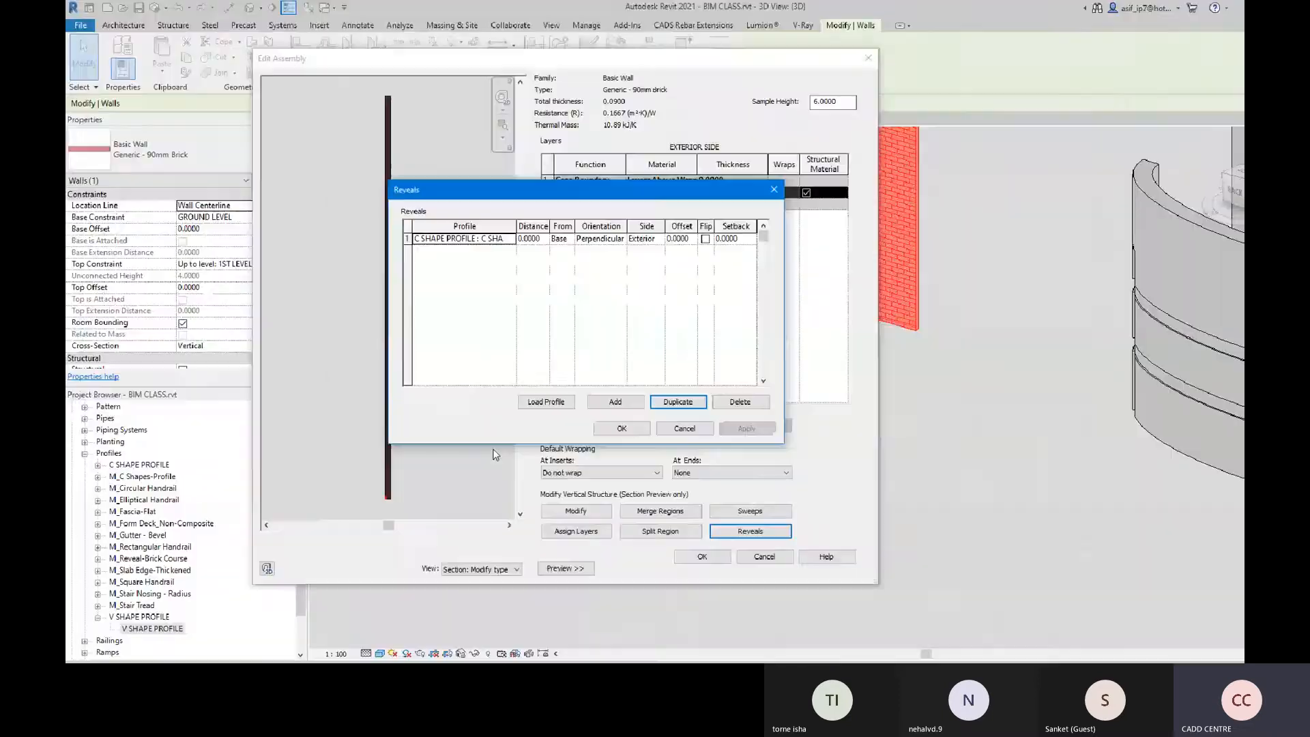
Set the C-shaped reveal's distance from the base to 0.90 and apply it
click(520, 229)
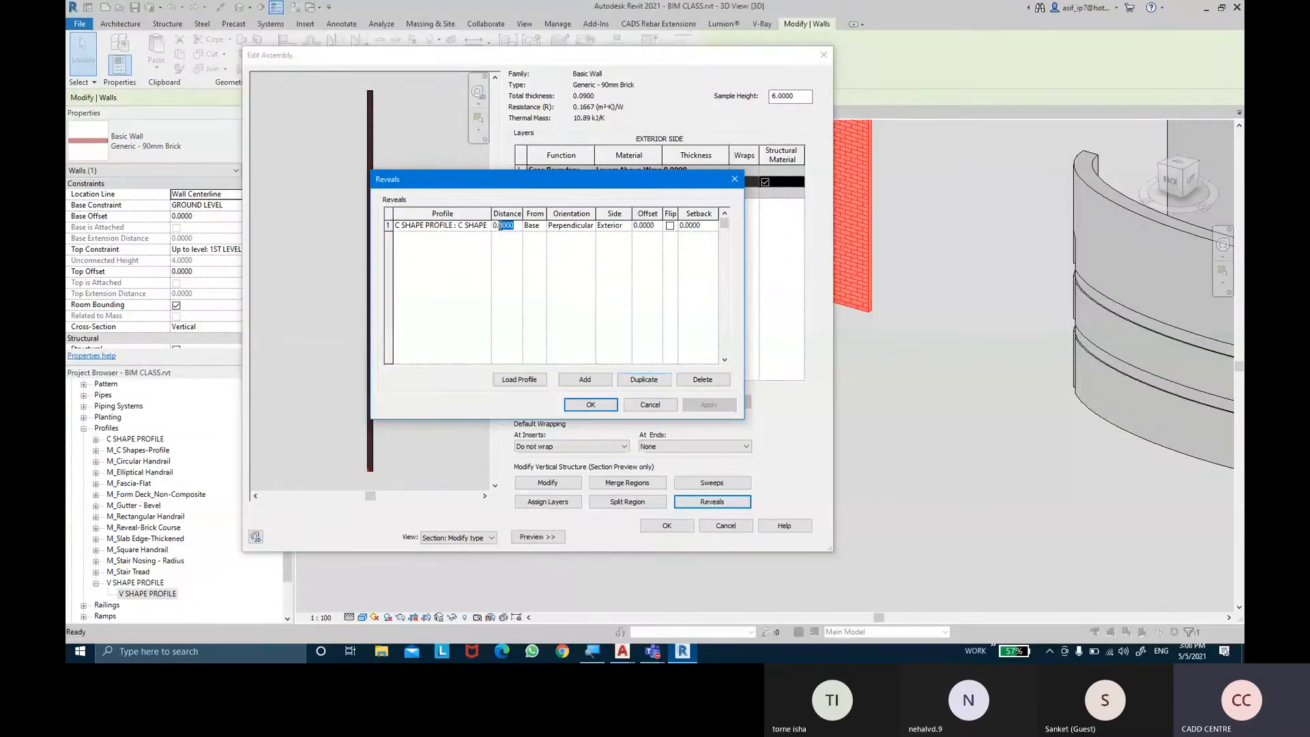
text(.90)
key(Tab)
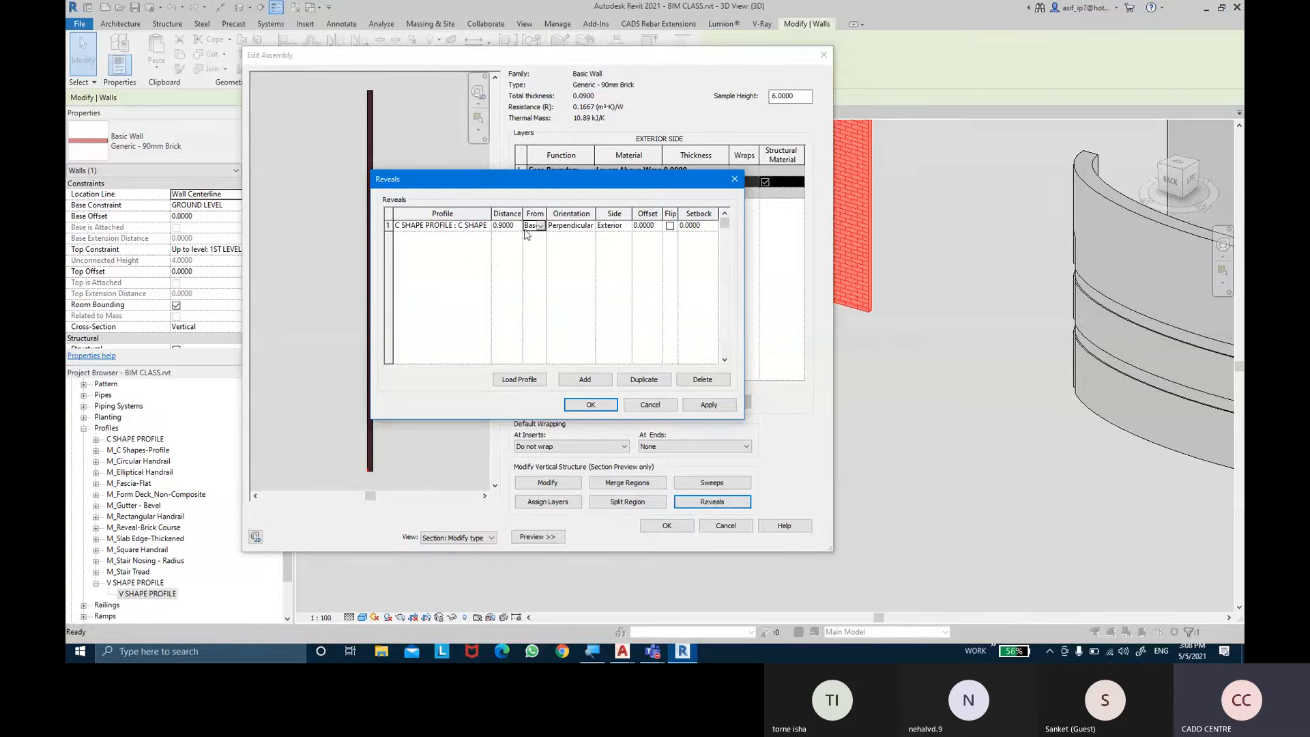
click(709, 404)
drag(444, 172, 524, 168)
key(ctrl)
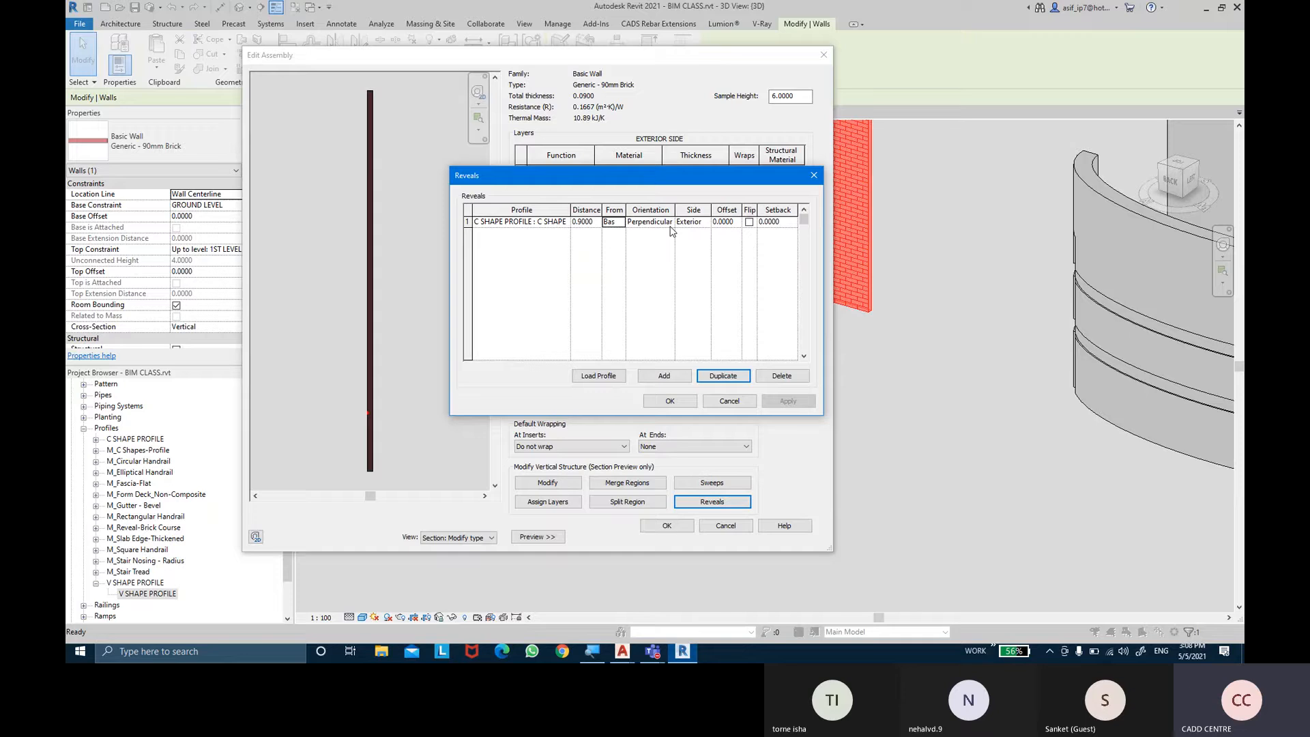
Try the C-shaped reveal on the wall's interior side, and return its side to Exterior
click(705, 225)
click(698, 244)
click(788, 402)
click(706, 225)
click(694, 233)
Set the C-shaped reveal's setback to 0.0500 and accept the changes to the Generic - 90mm Brick wall type
click(734, 222)
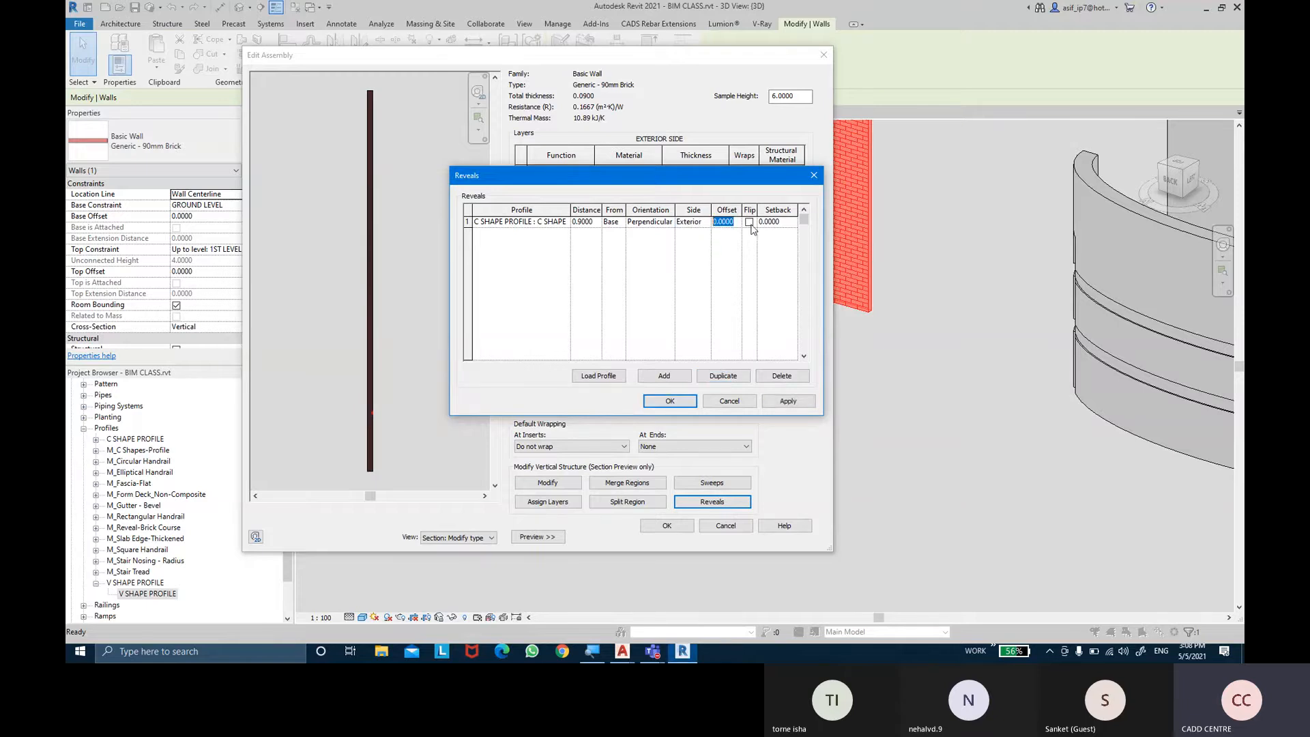
click(780, 223)
drag(781, 223, 764, 224)
text(50)
key(Return)
drag(786, 224, 738, 219)
text(0.0500)
click(788, 401)
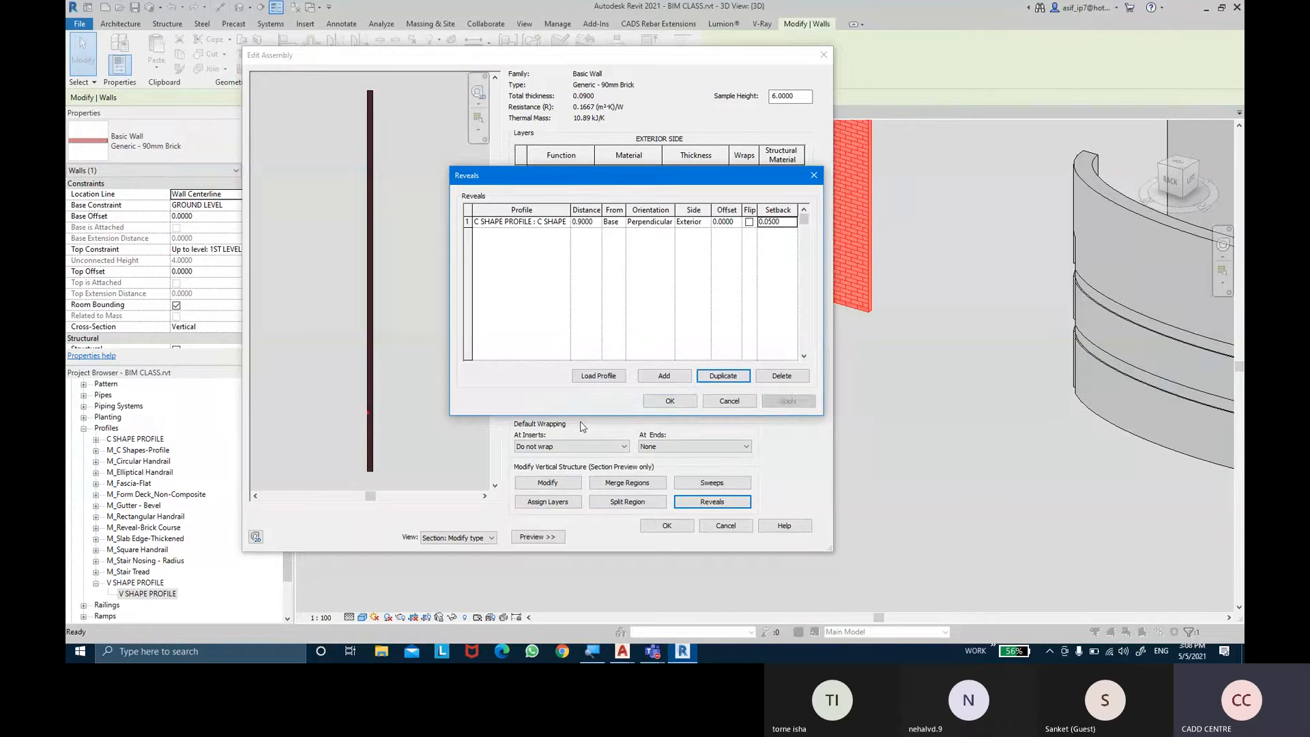
click(663, 402)
click(668, 525)
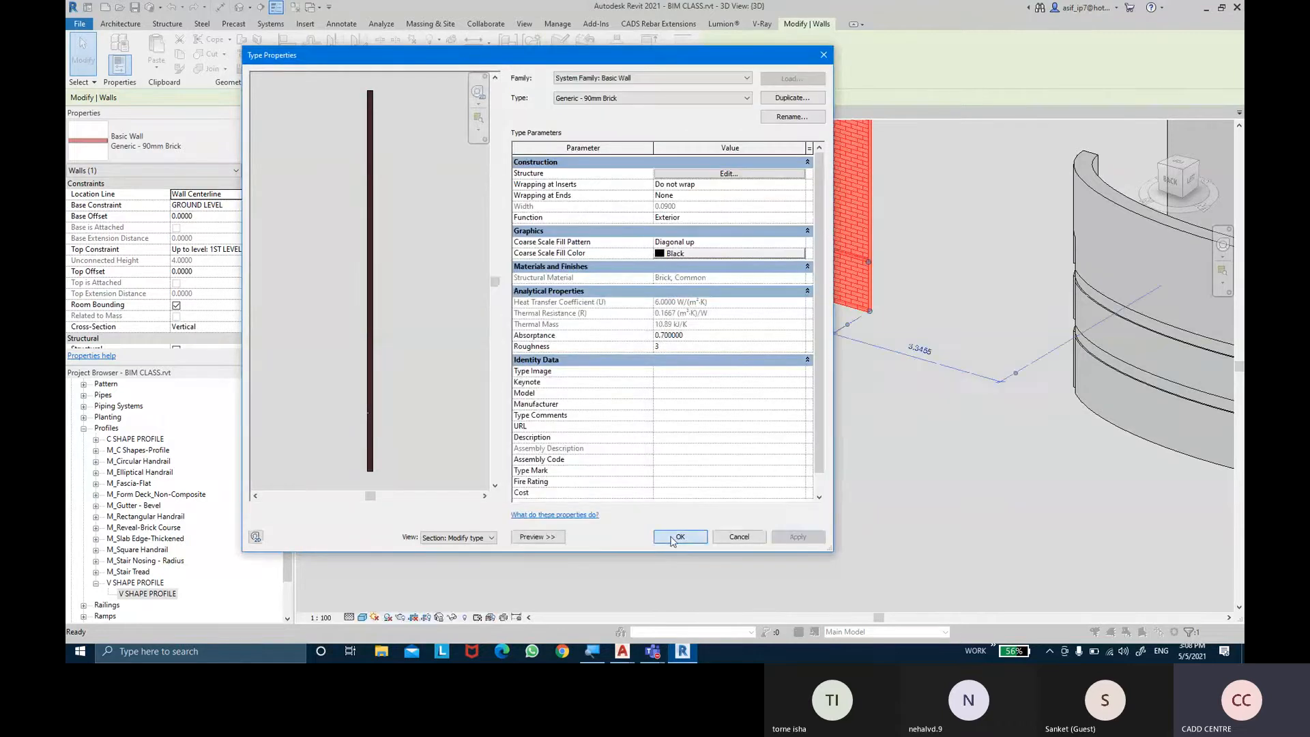
click(680, 536)
Inspect the type-driven C-shaped reveal on the red brick walls, up close at a wall's end
click(899, 427)
shift+middle_drag(924, 265, 734, 435)
click(641, 259)
shift+middle_drag(641, 287, 709, 351)
scroll(348, 222, up, 4)
middle_drag(559, 249, 310, 185)
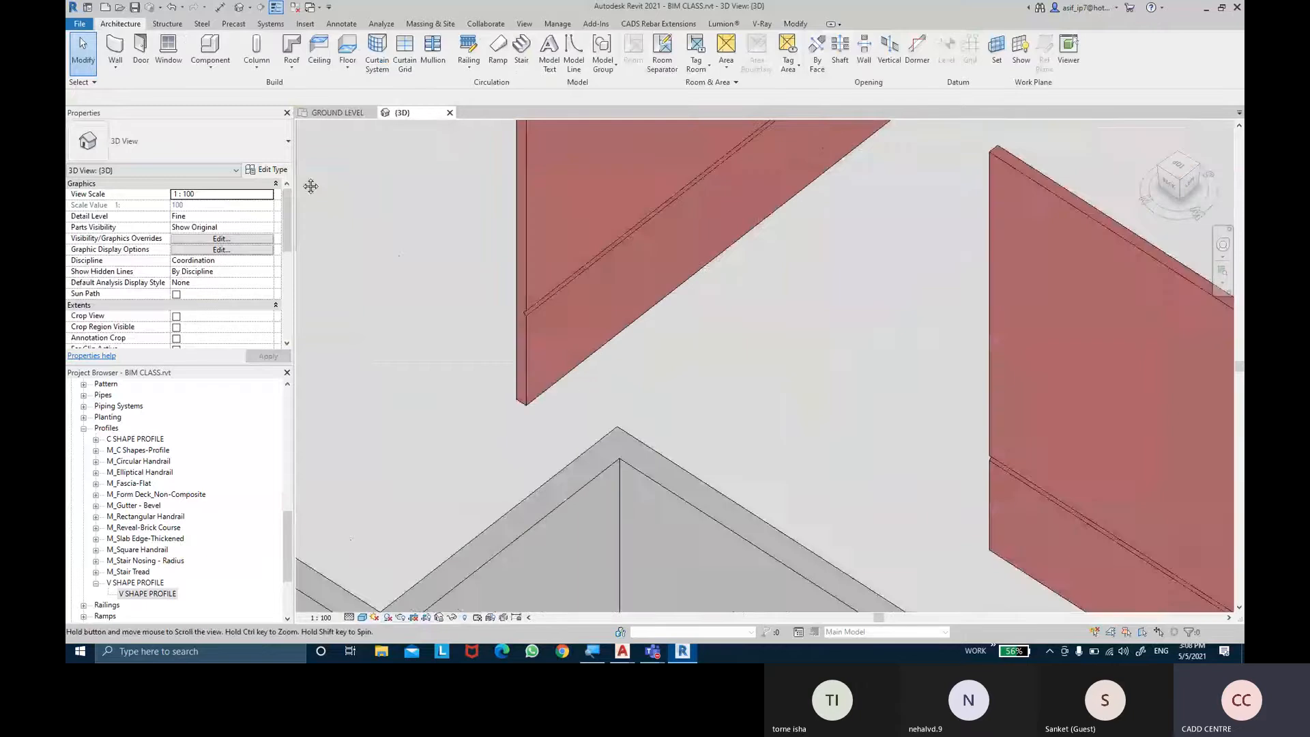
middle_drag(670, 372, 557, 295)
scroll(557, 294, down, 3)
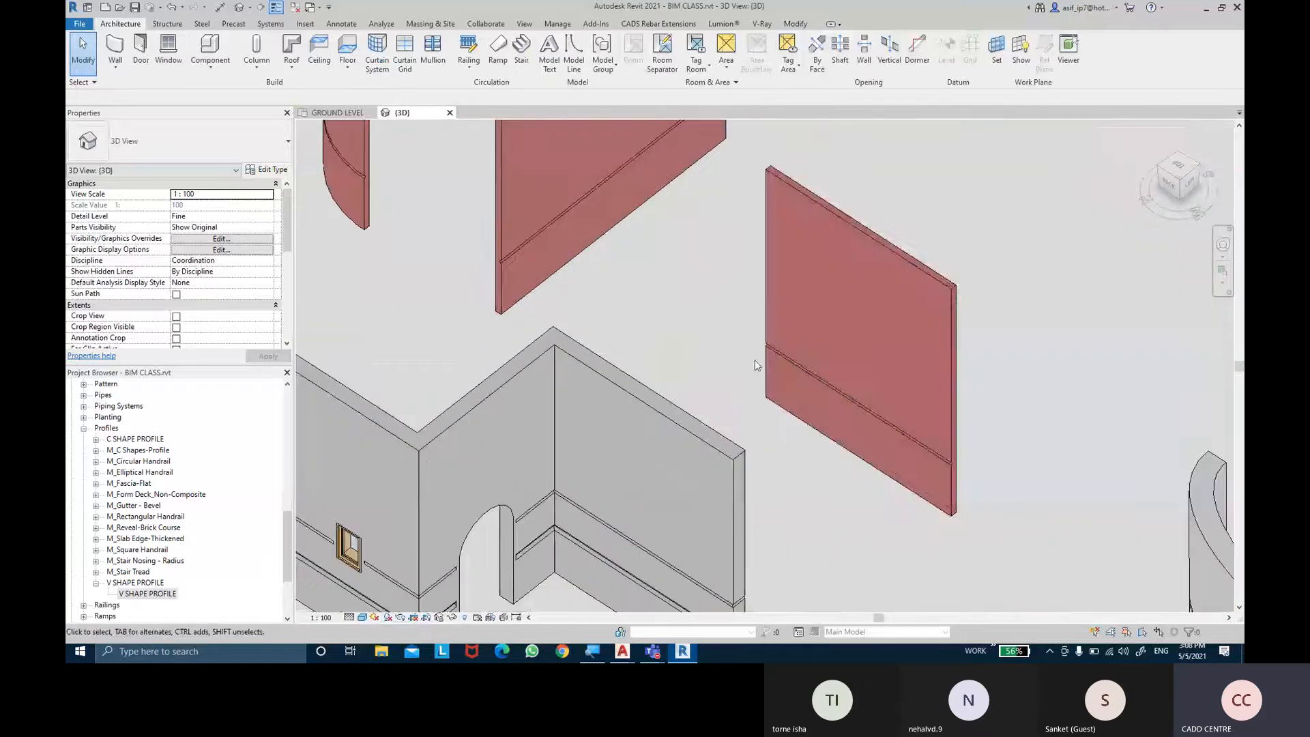
click(861, 407)
scroll(862, 406, up, 5)
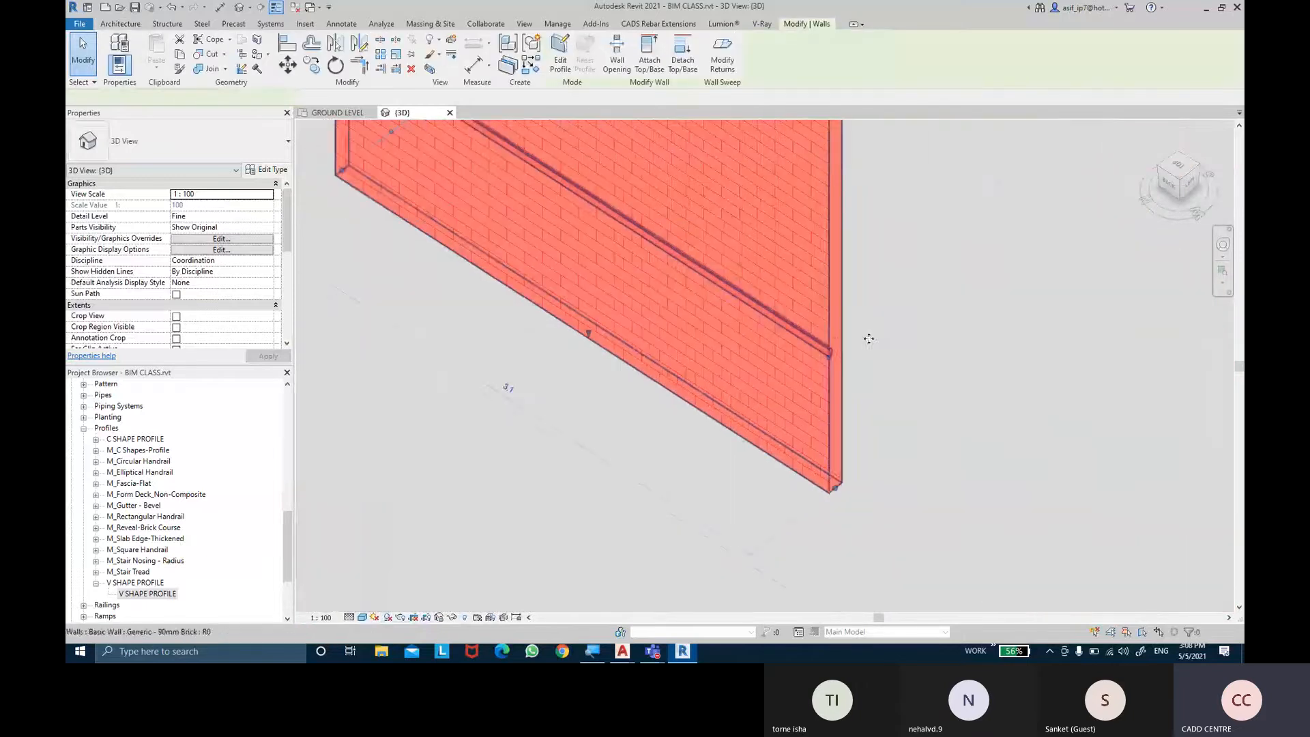
scroll(830, 361, up, 2)
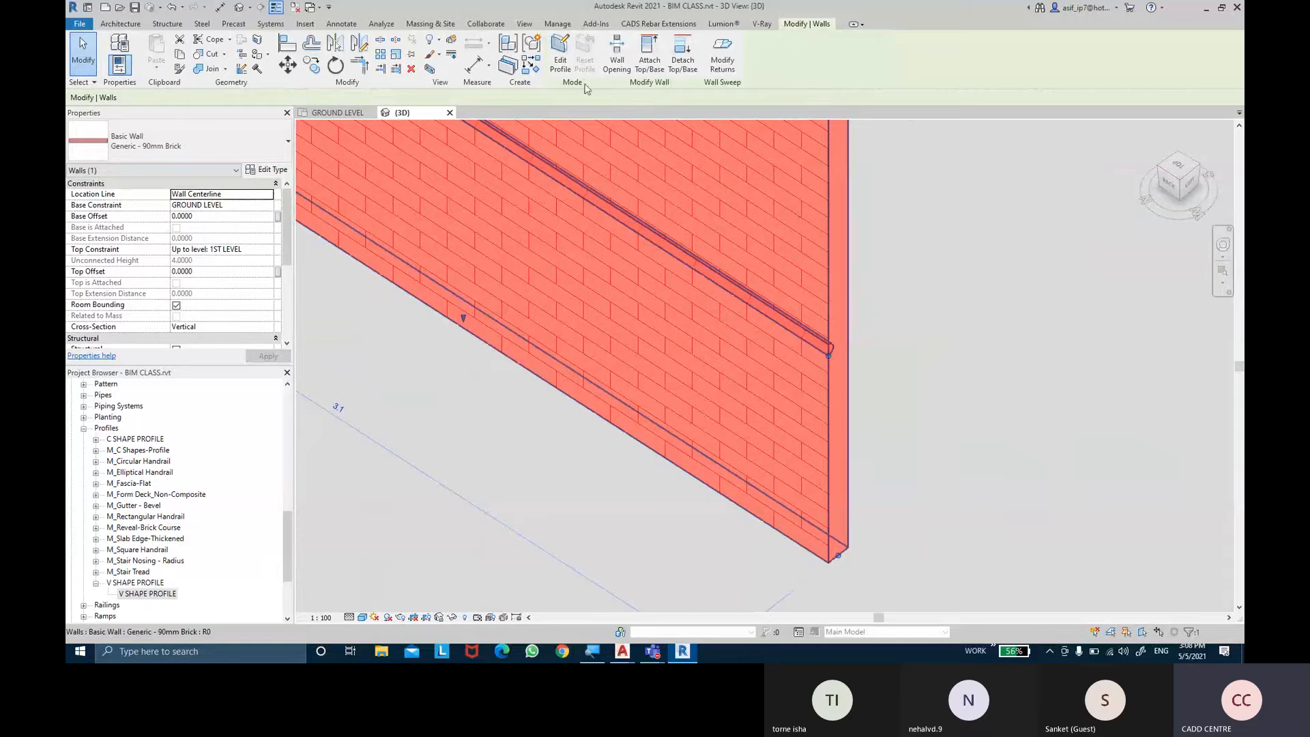
Try to select the C-shaped reveal separately from its wall at the wall's end
click(917, 250)
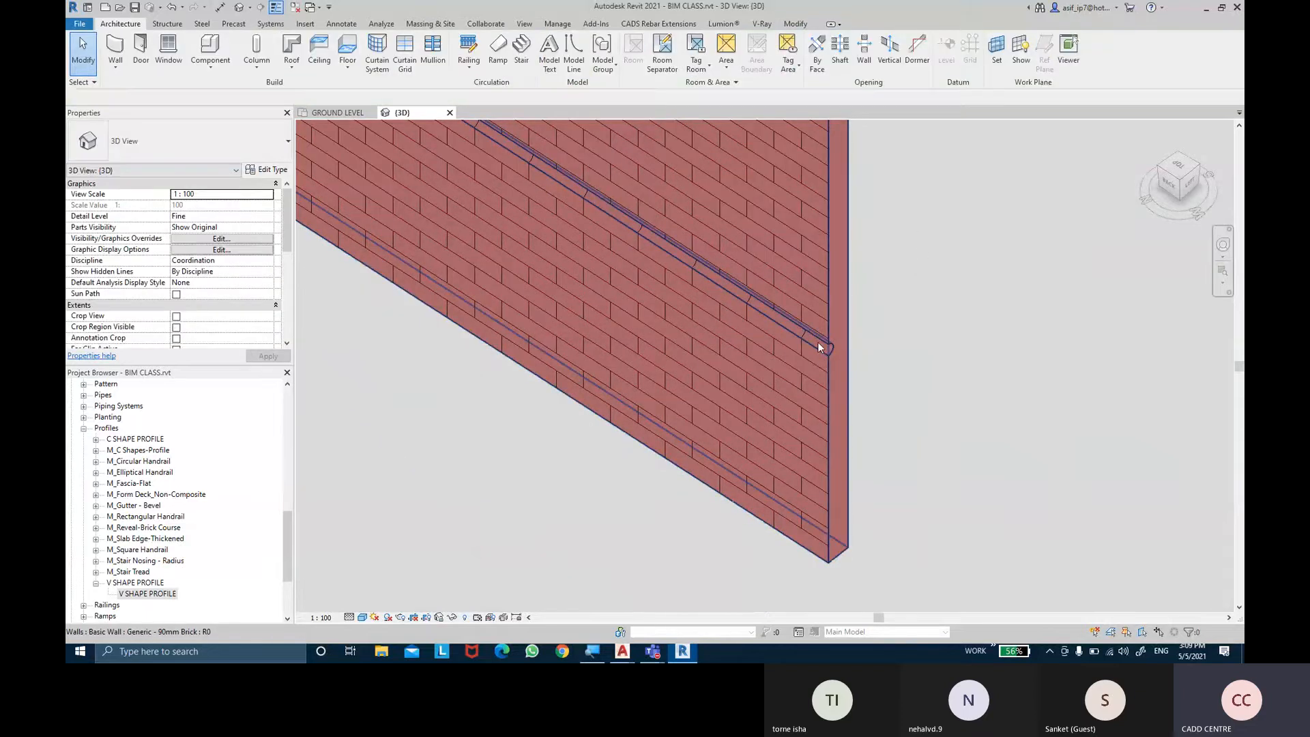
click(824, 345)
scroll(824, 344, up, 2)
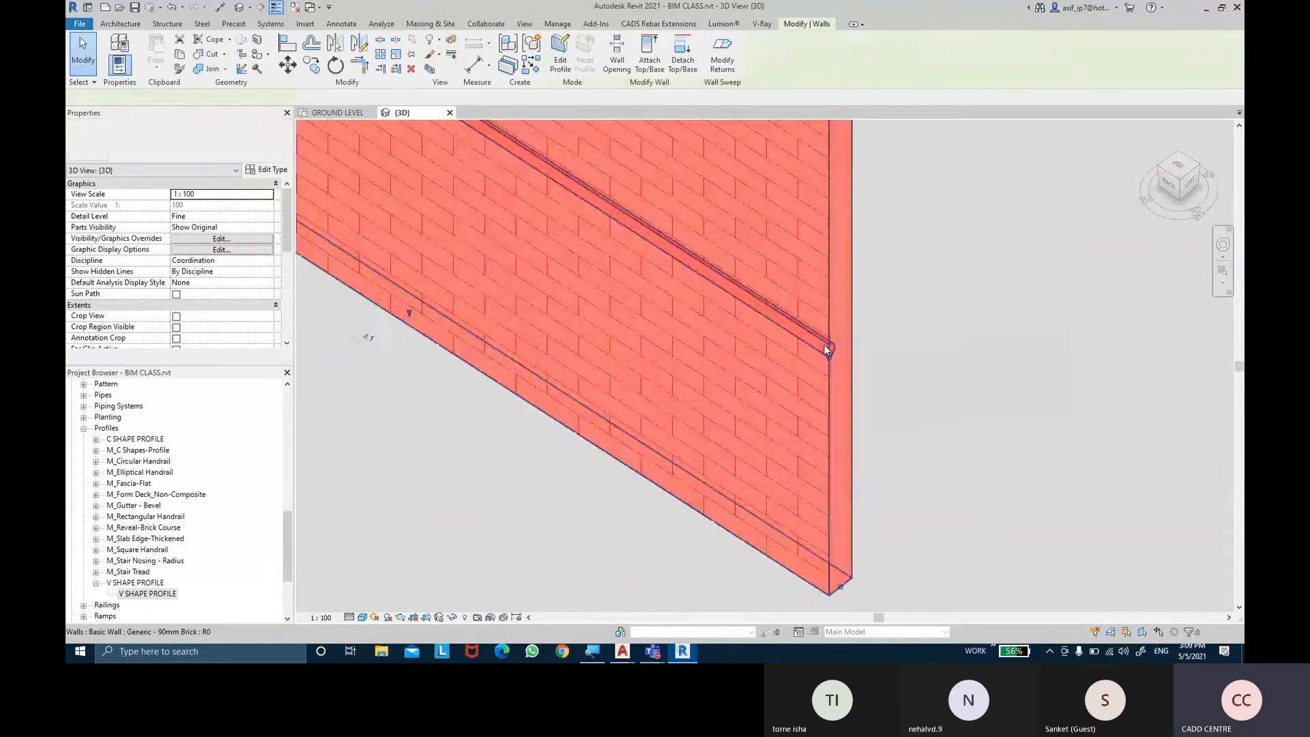
click(902, 355)
click(833, 351)
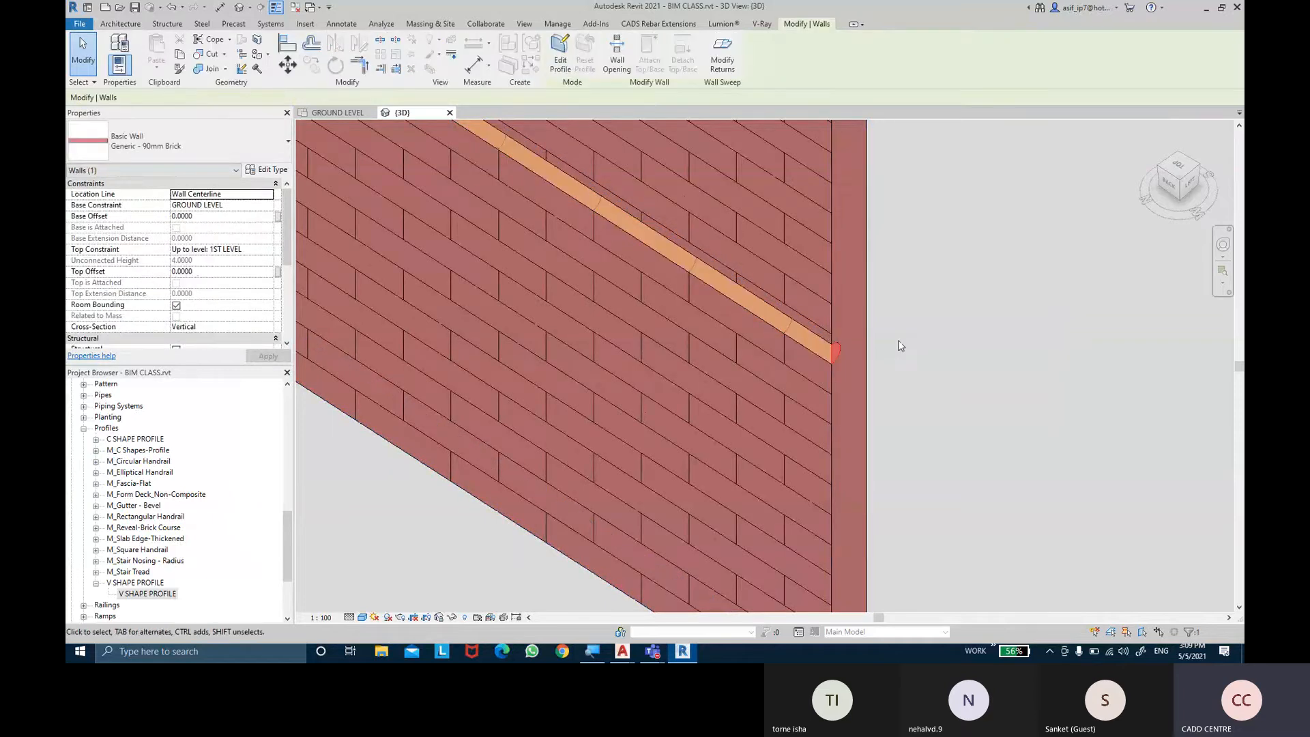
scroll(899, 346, down, 2)
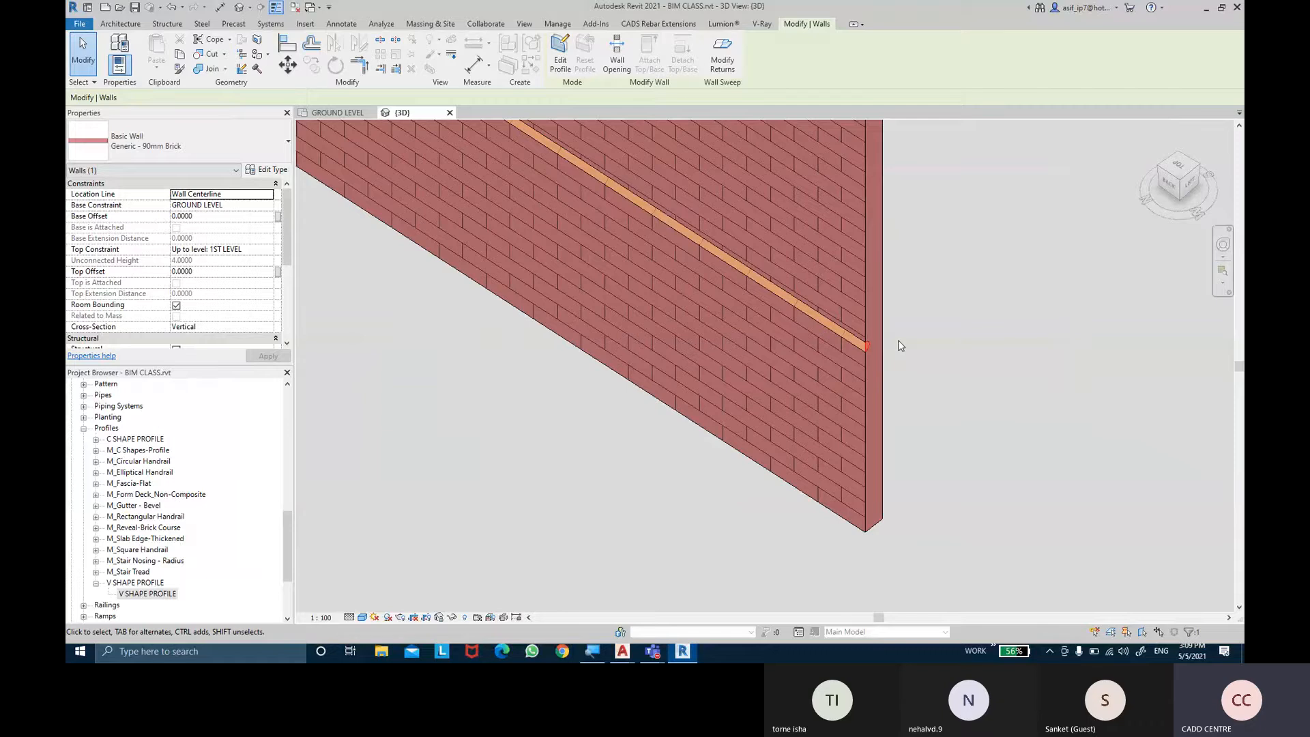
click(899, 343)
shift+middle_drag(899, 343, 886, 366)
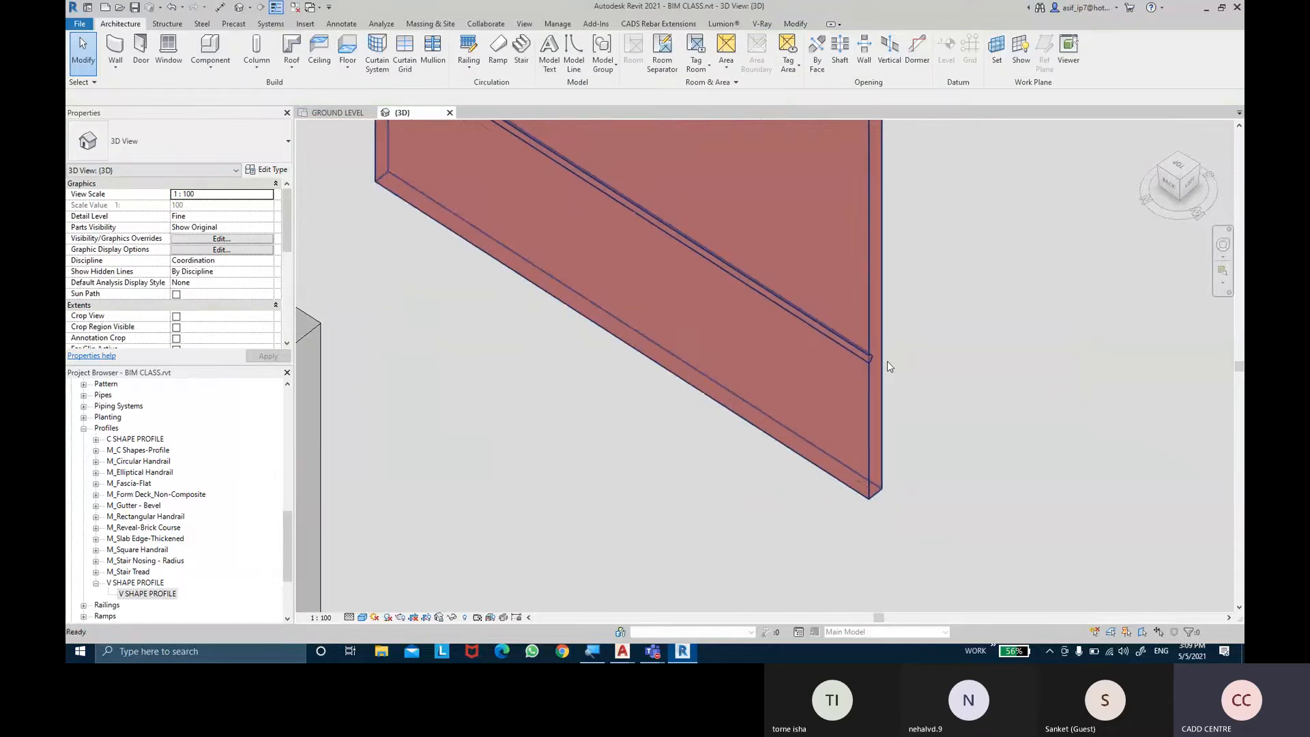
Review the reveal settings in the red brick wall's type structure and close them without changes
click(886, 363)
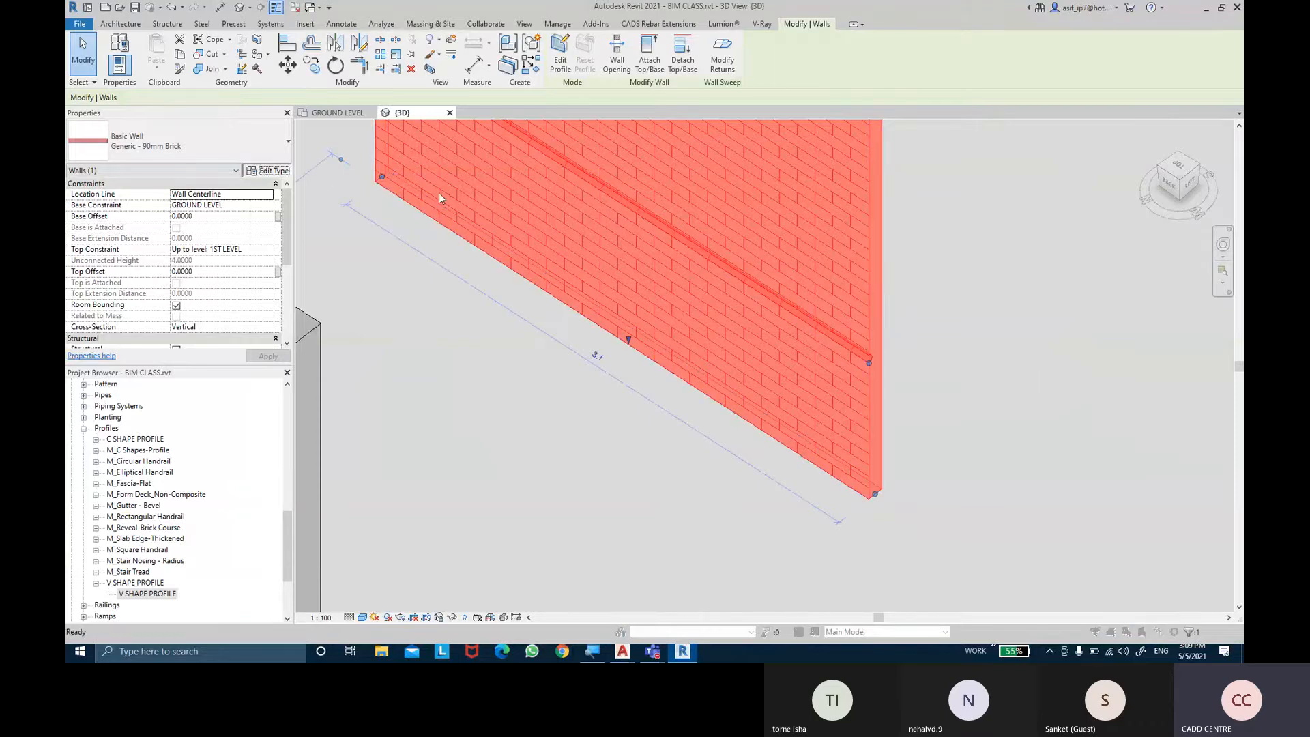
click(728, 176)
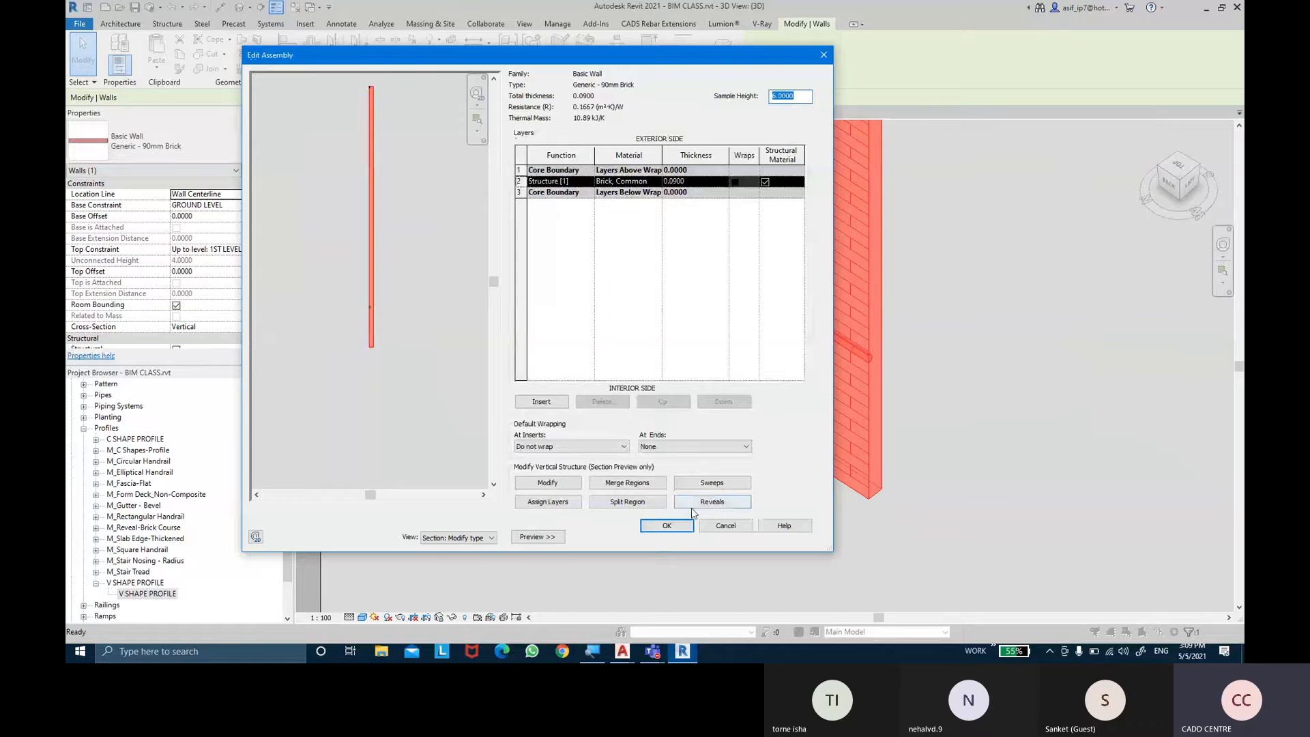
click(706, 502)
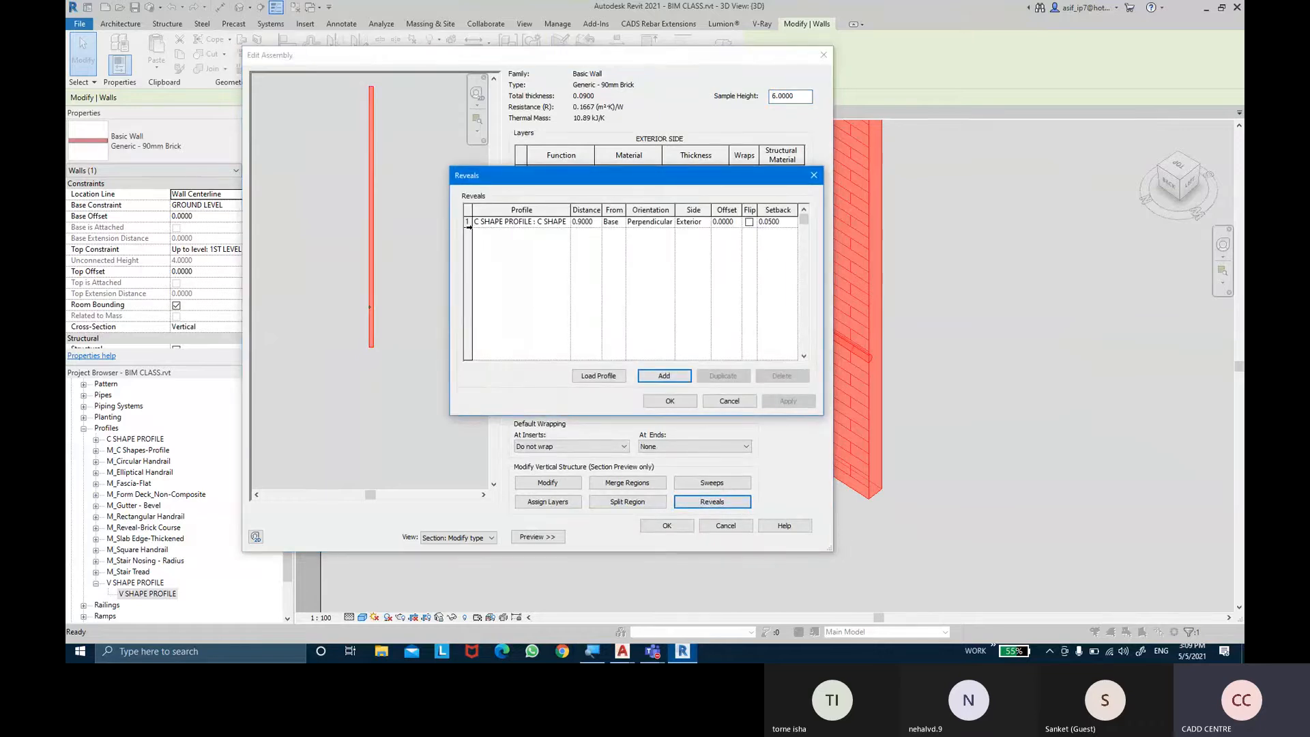
click(728, 401)
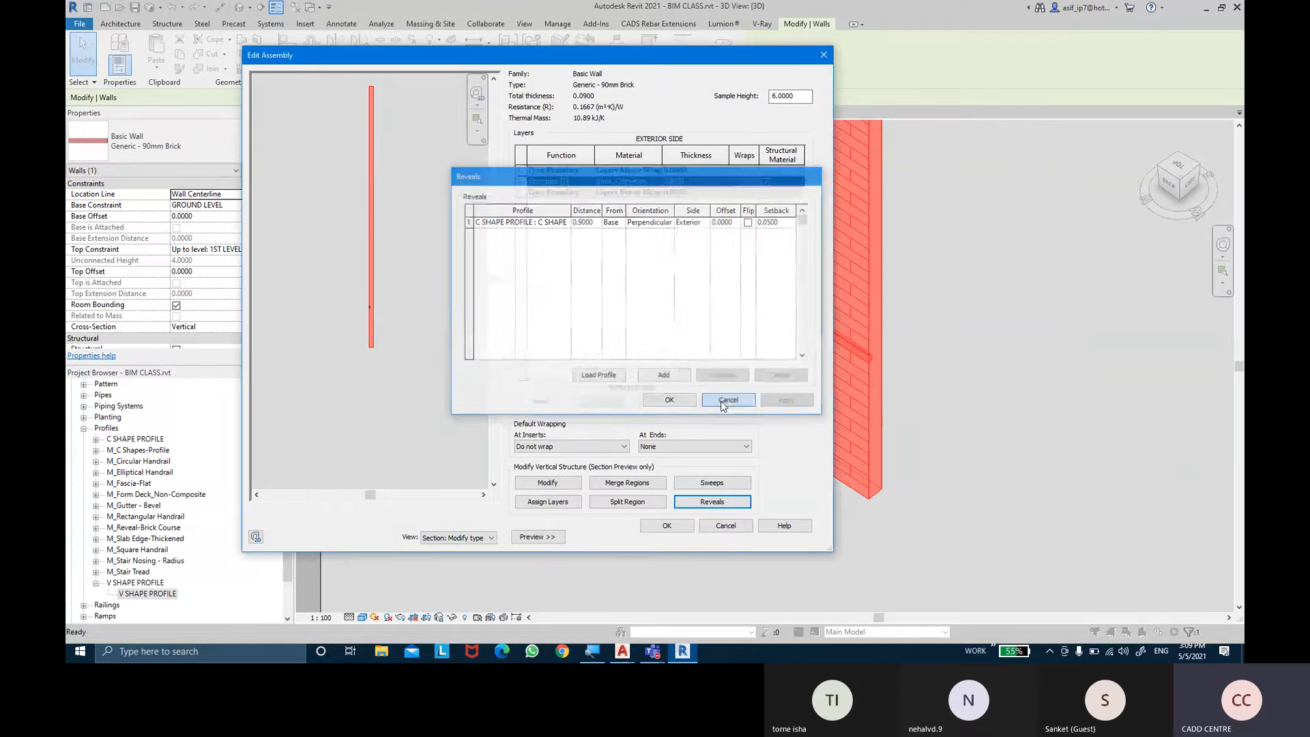
click(727, 526)
click(725, 525)
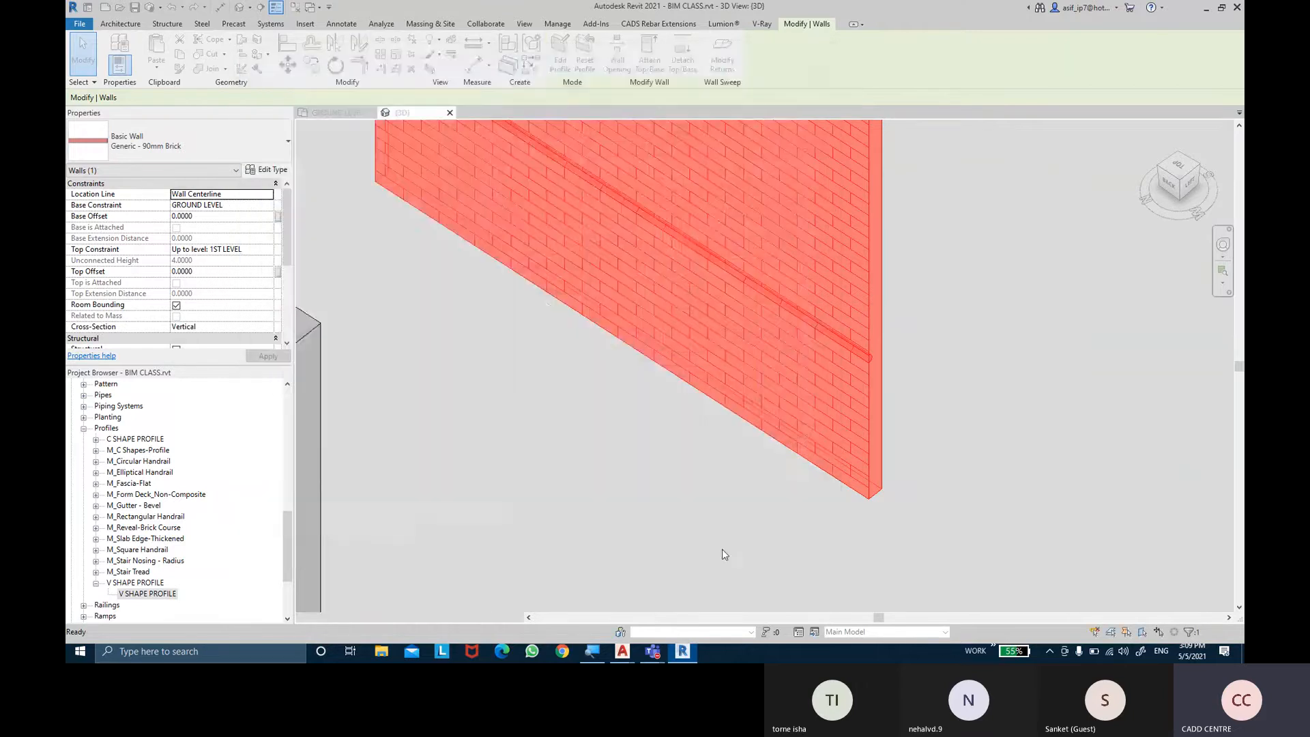
click(722, 548)
click(115, 67)
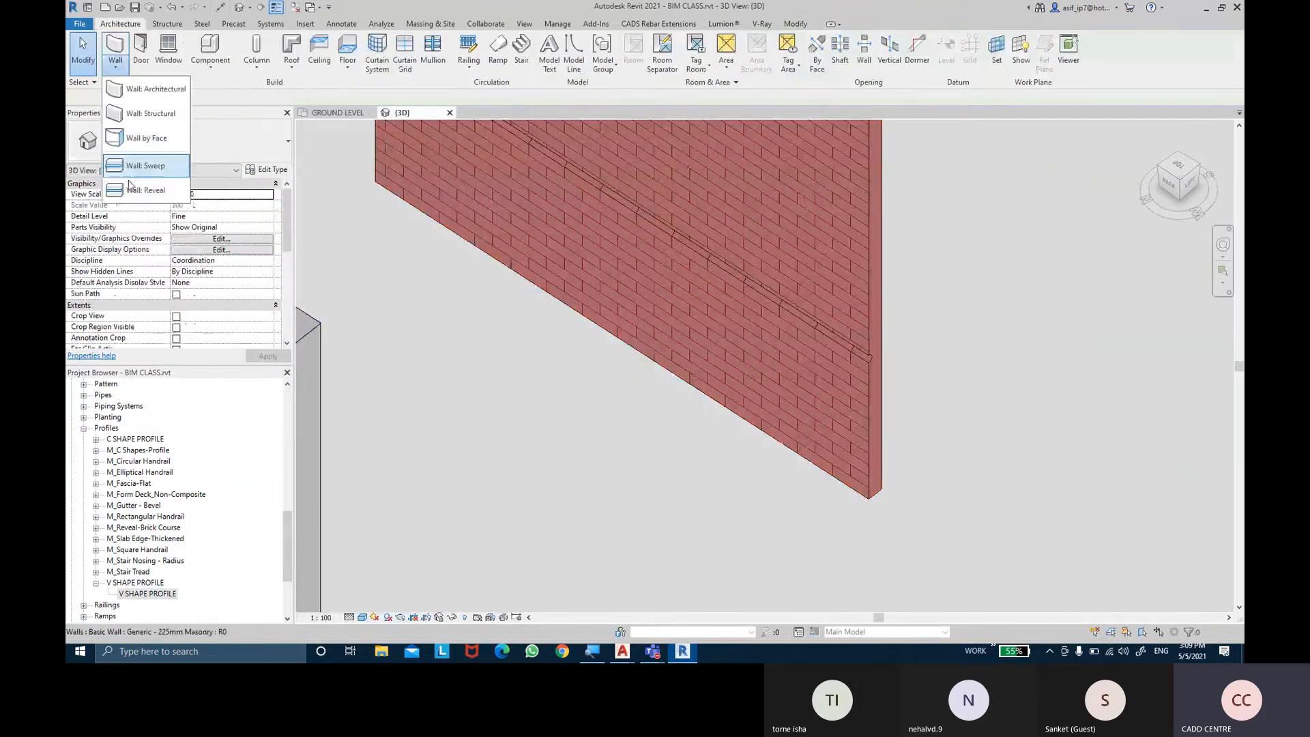
click(164, 190)
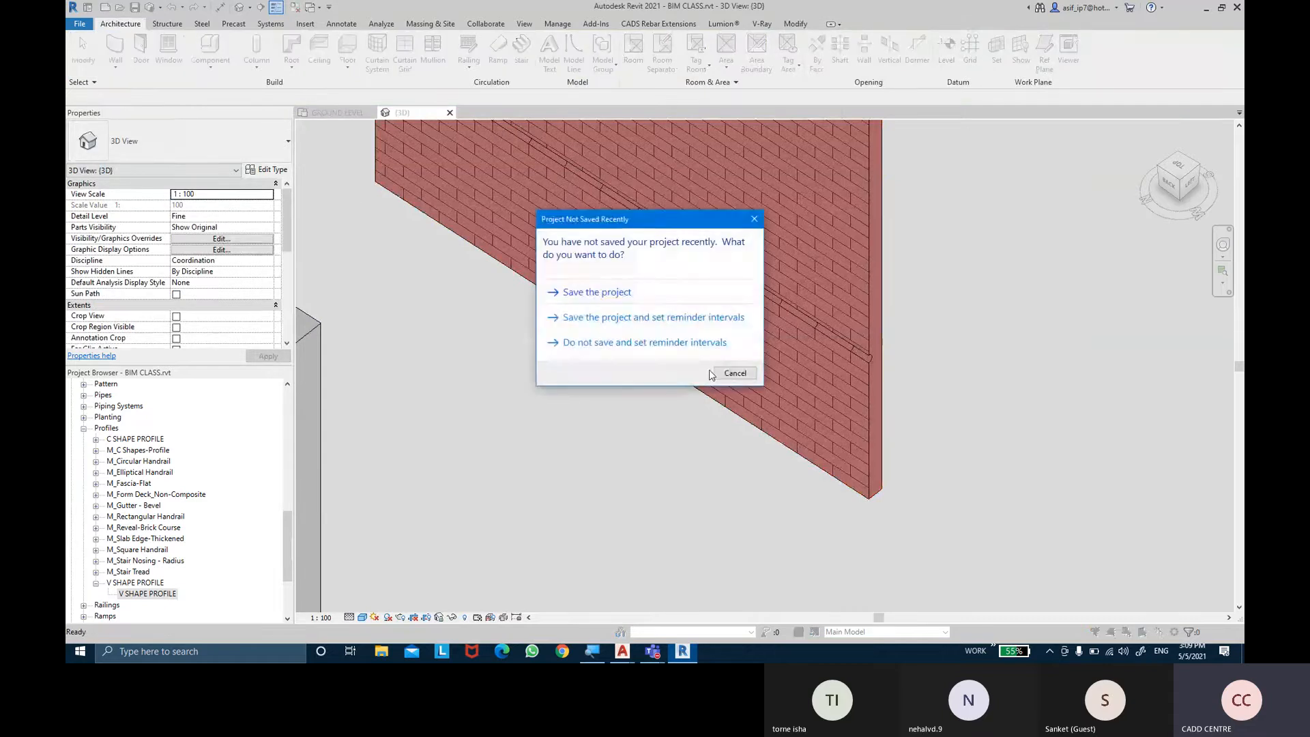
click(730, 372)
scroll(719, 346, down, 1)
scroll(719, 348, down, 1)
middle_drag(734, 250, 761, 364)
click(599, 55)
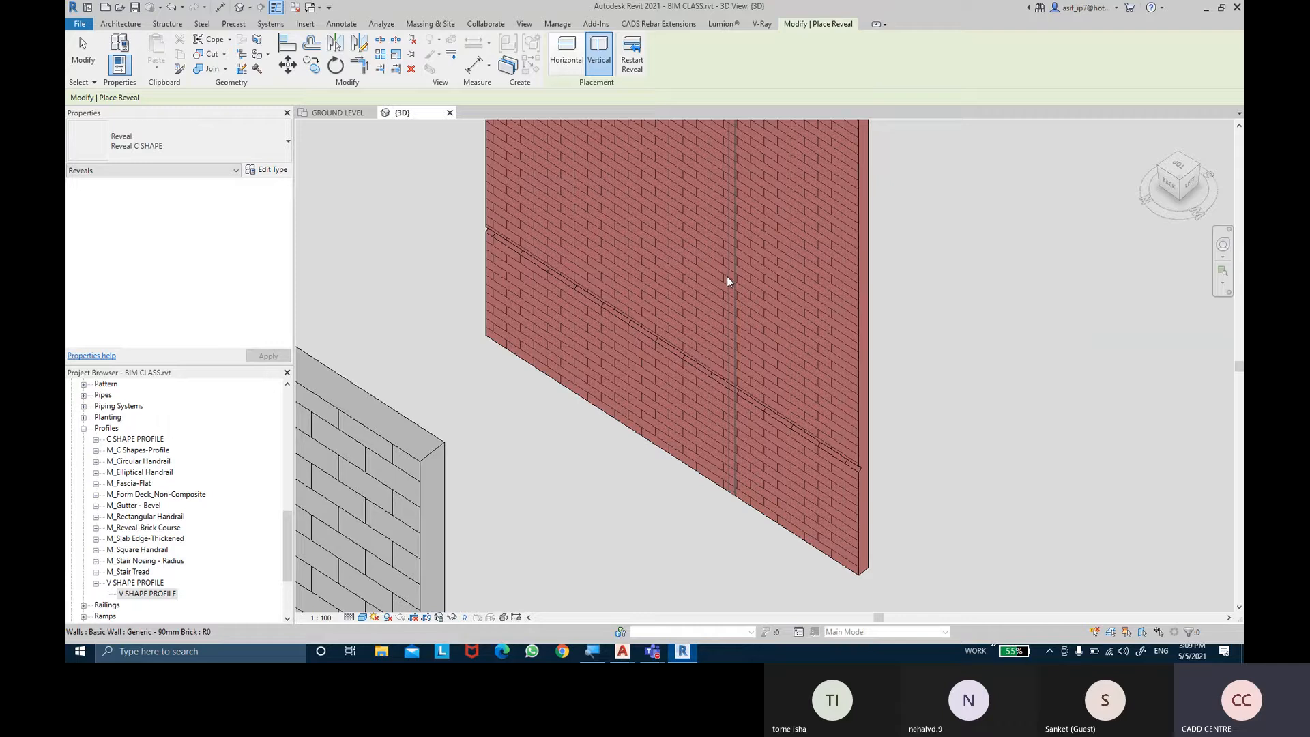
key(Escape)
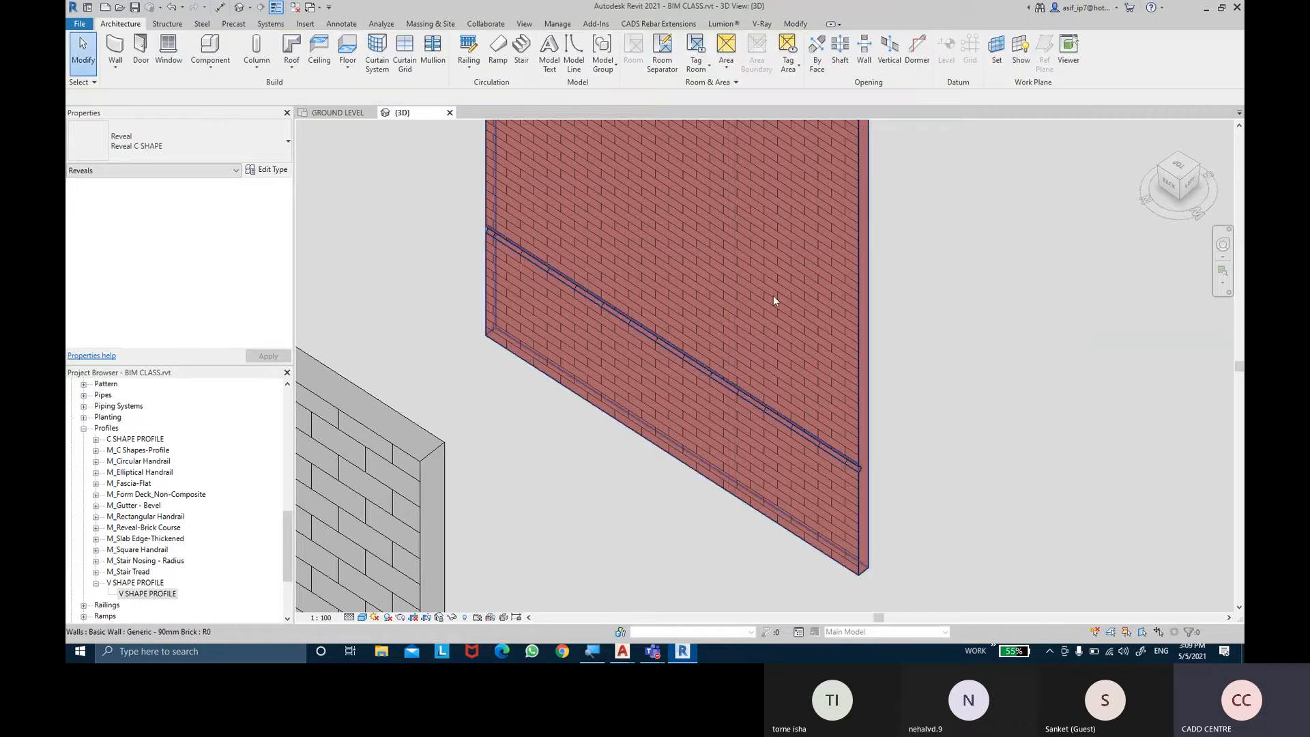
key(Escape)
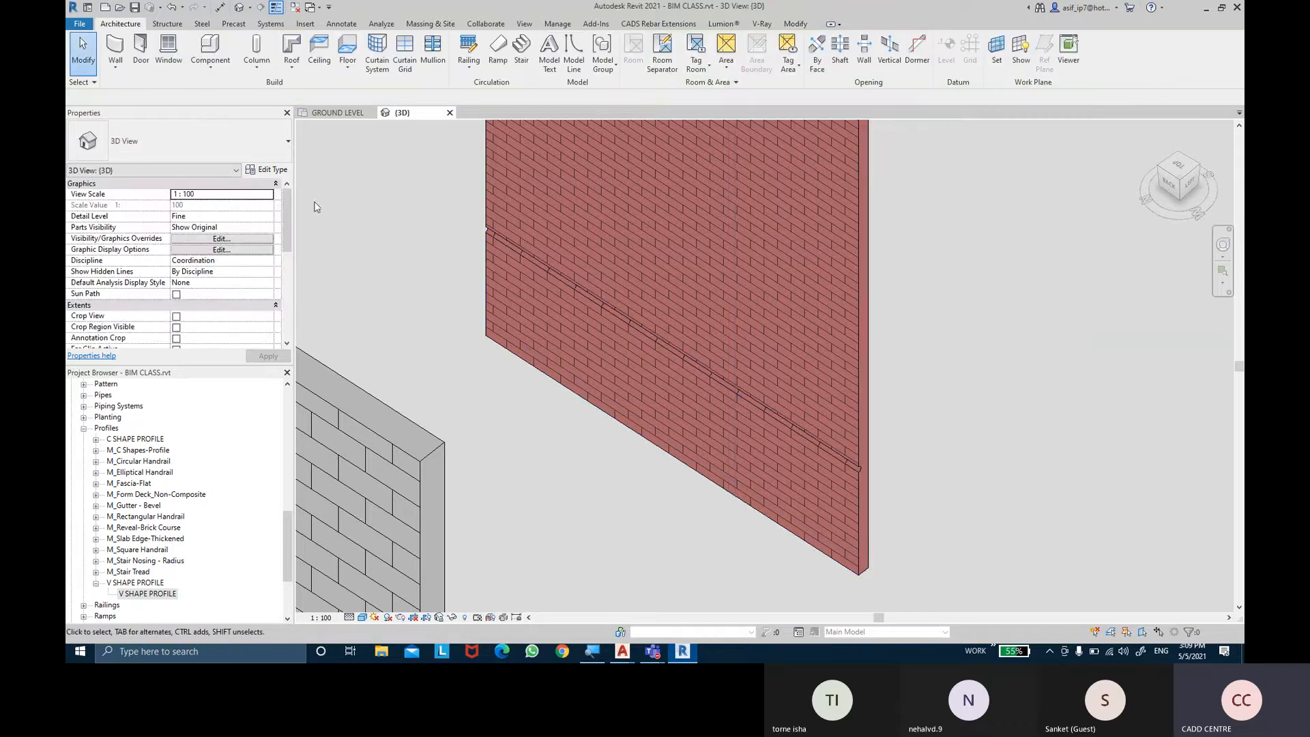
Delete the C-shaped reveal from the Generic - 90mm Brick wall type's structure and accept the type changes
click(116, 66)
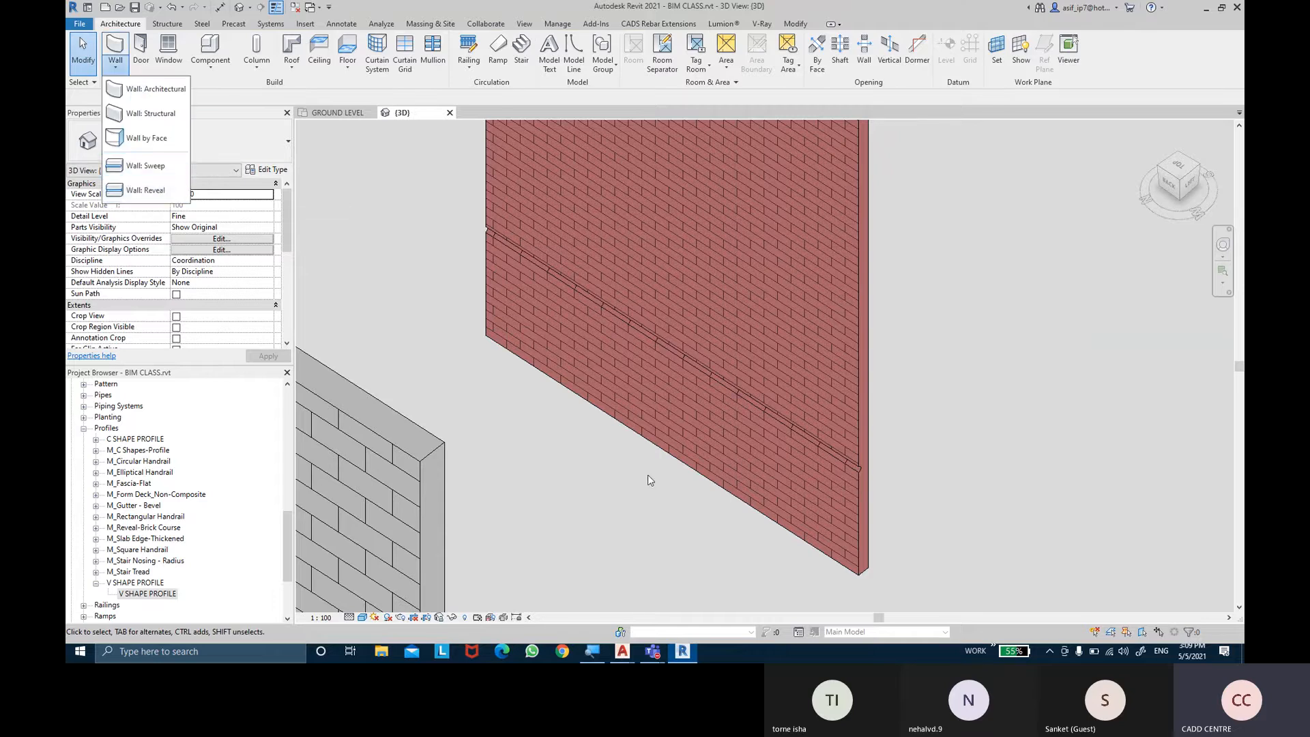
click(656, 452)
click(659, 453)
click(267, 169)
click(728, 173)
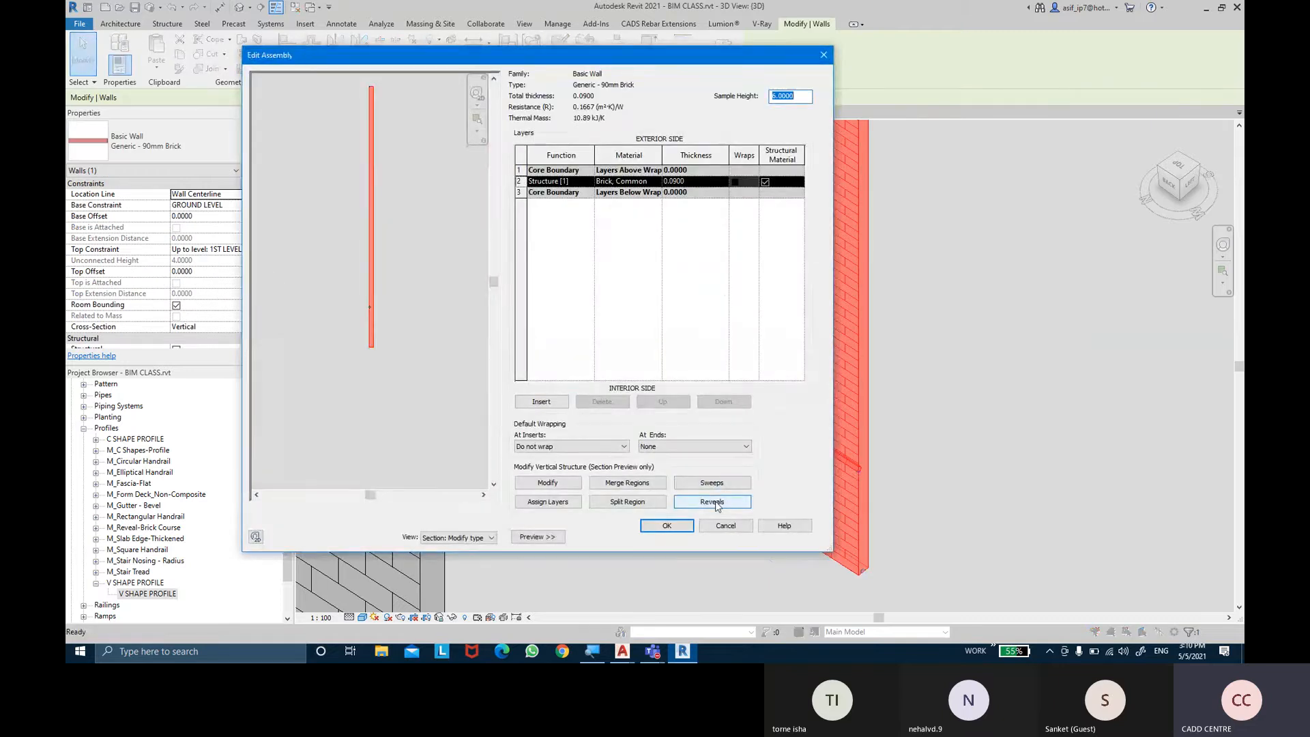
scroll(372, 336, up, 5)
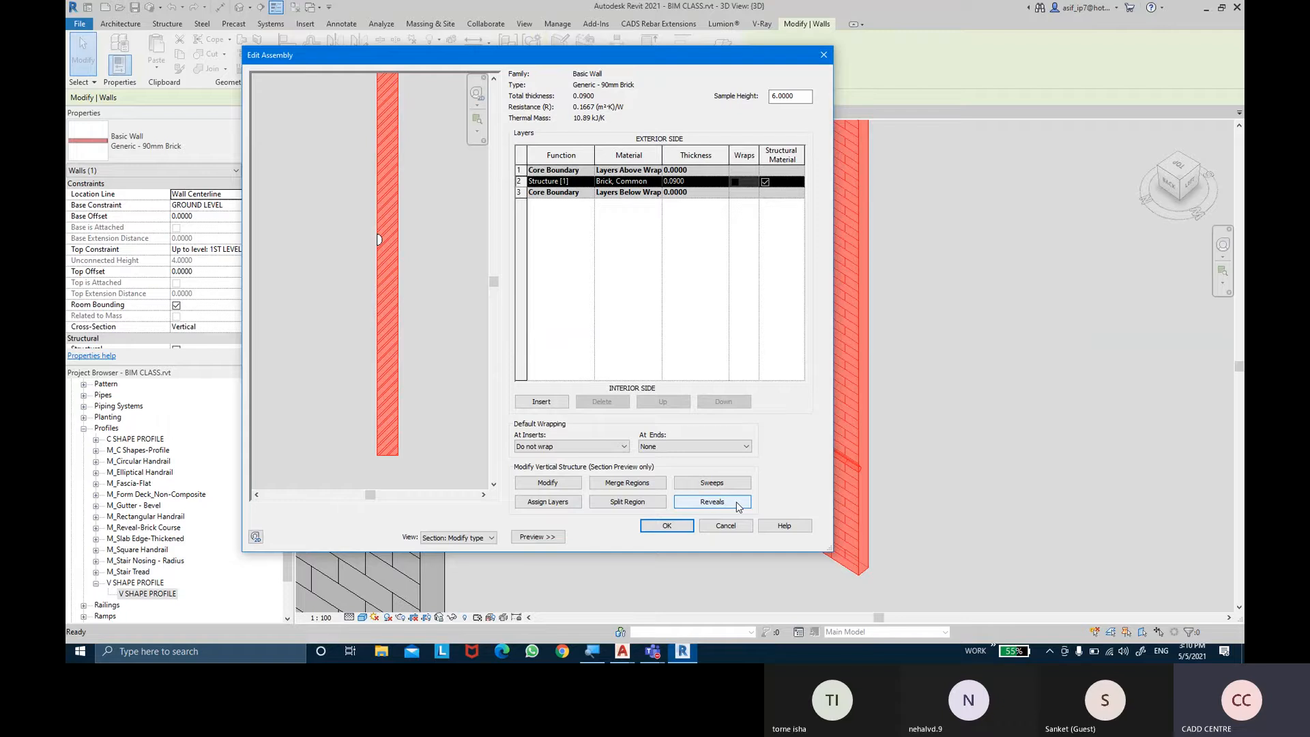
click(712, 501)
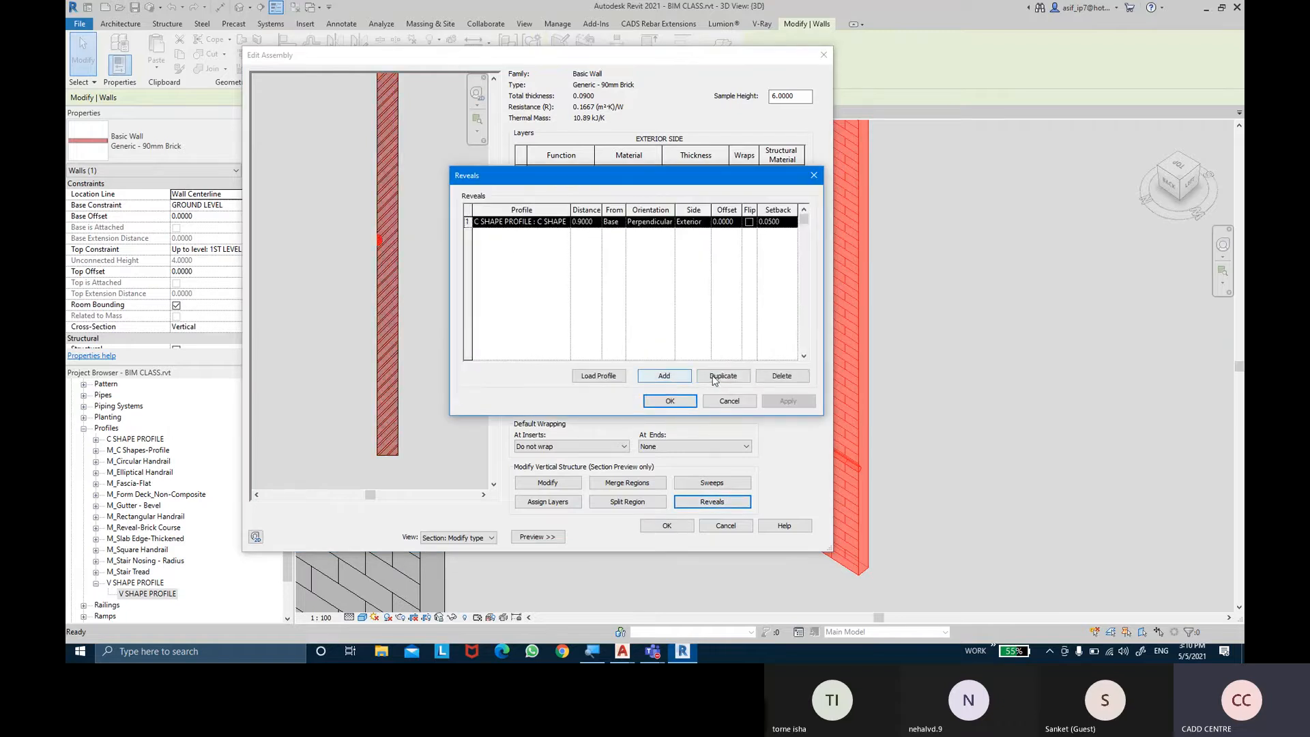
click(781, 376)
click(670, 401)
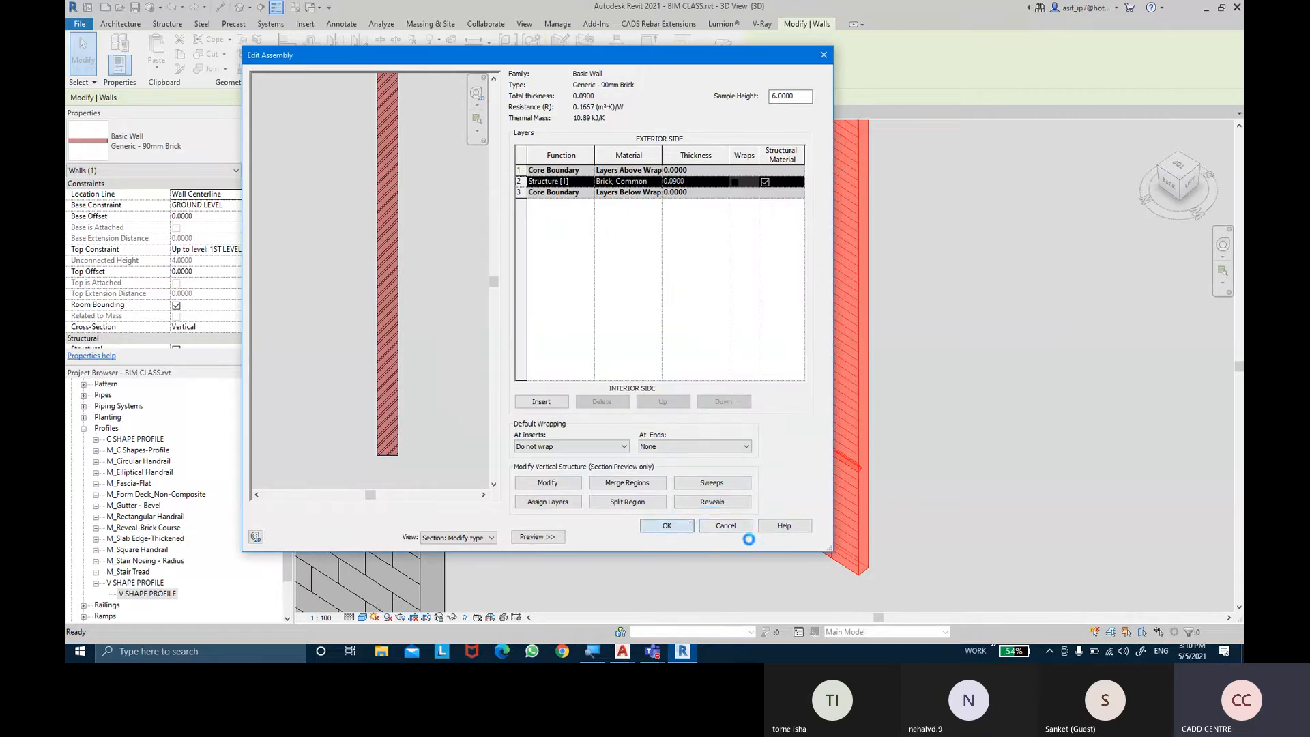
click(684, 525)
click(684, 539)
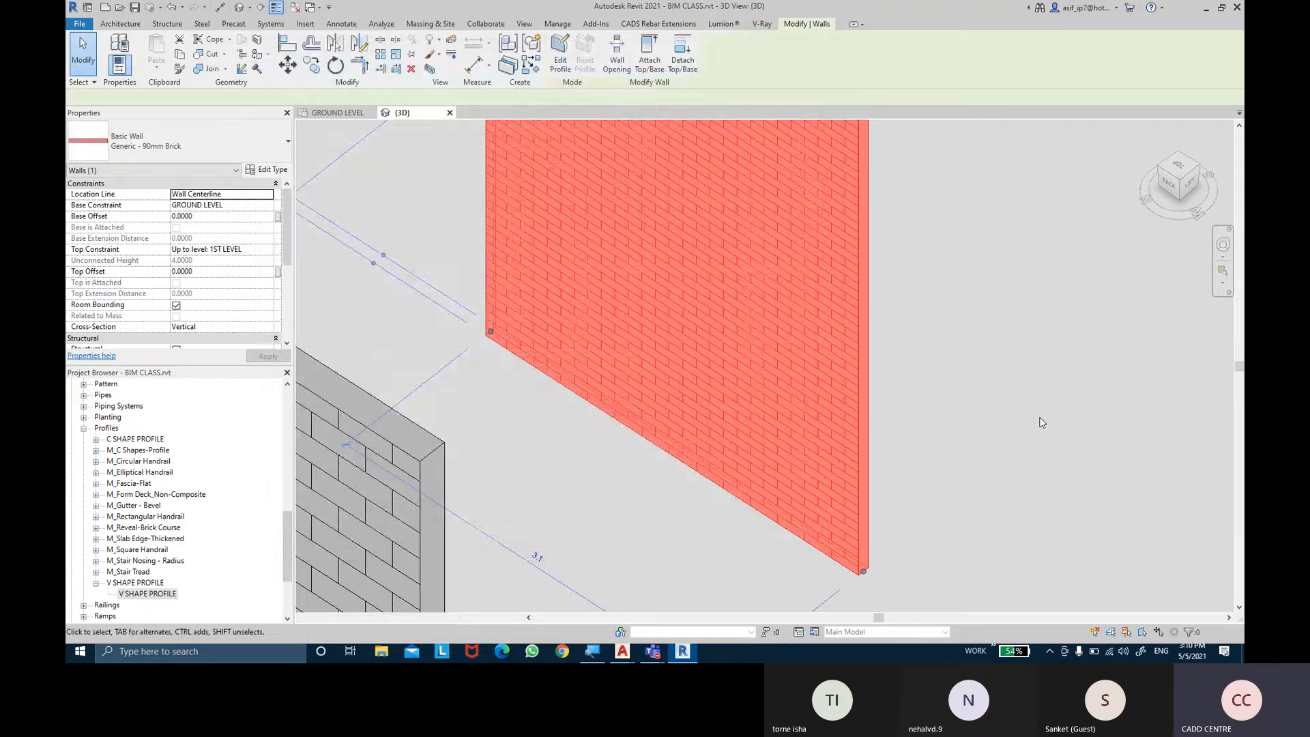
Place a horizontal Reveal C SHAPE across the lower part of the free-standing red brick wall
click(1041, 421)
scroll(853, 420, down, 2)
middle_drag(826, 326, 793, 331)
click(122, 68)
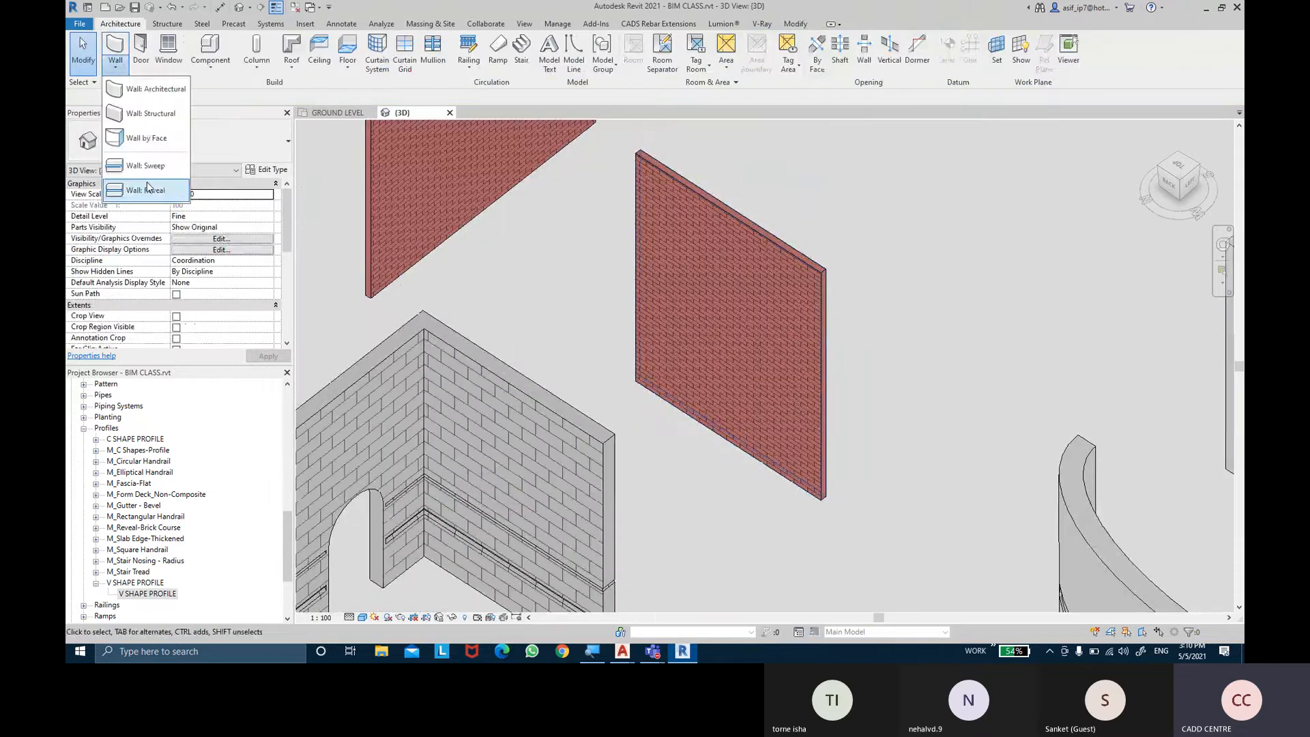
click(147, 188)
click(168, 154)
click(136, 210)
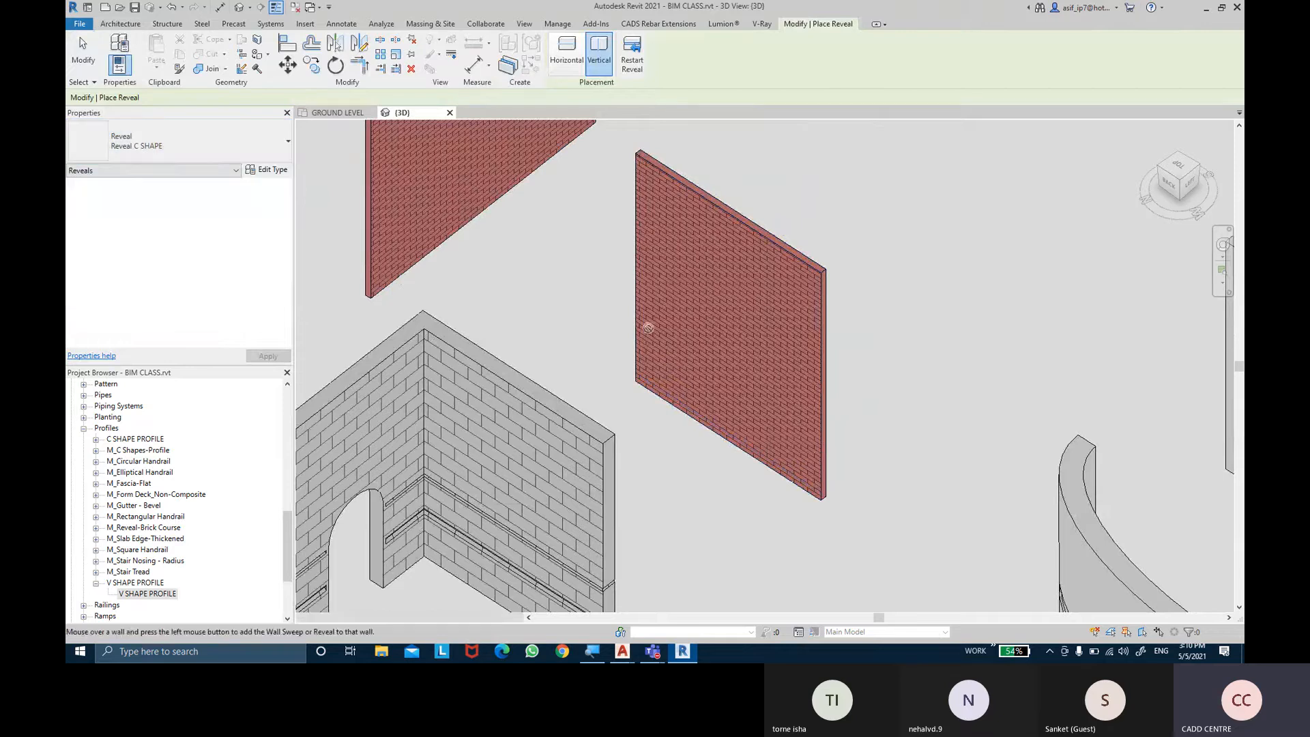
click(566, 54)
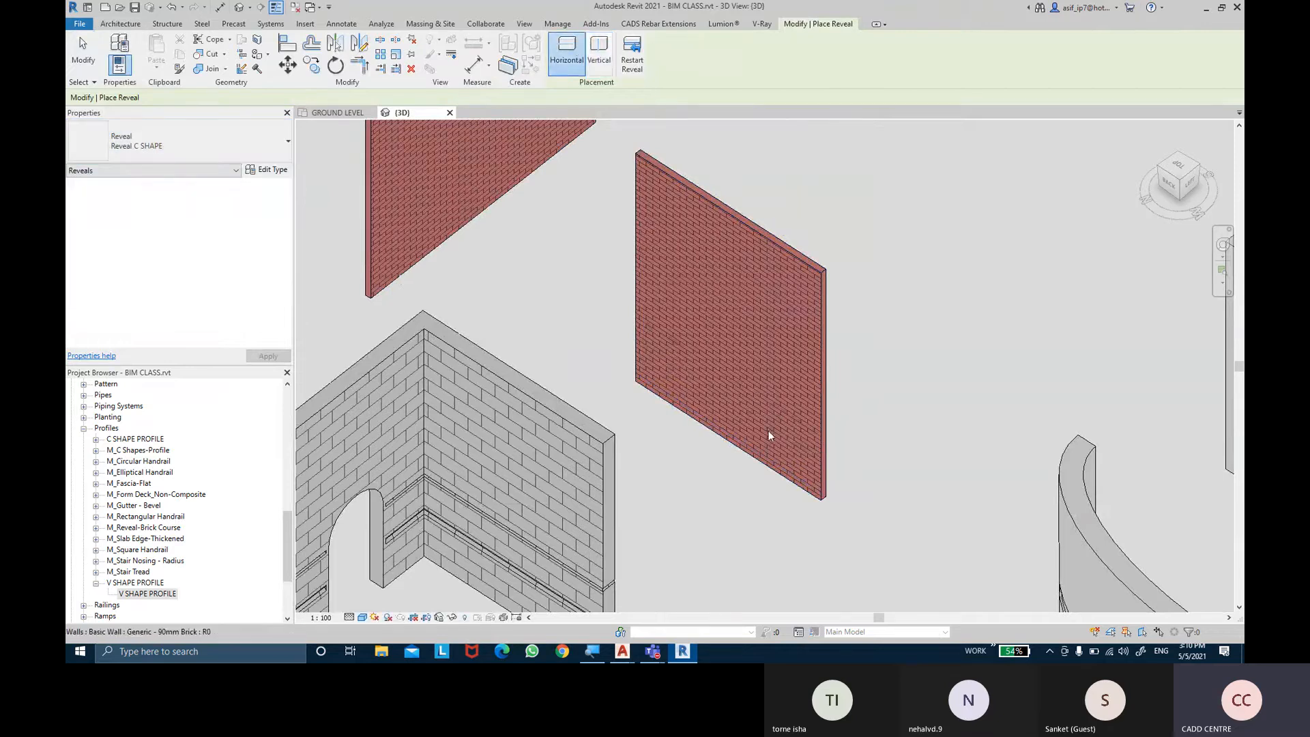
click(785, 377)
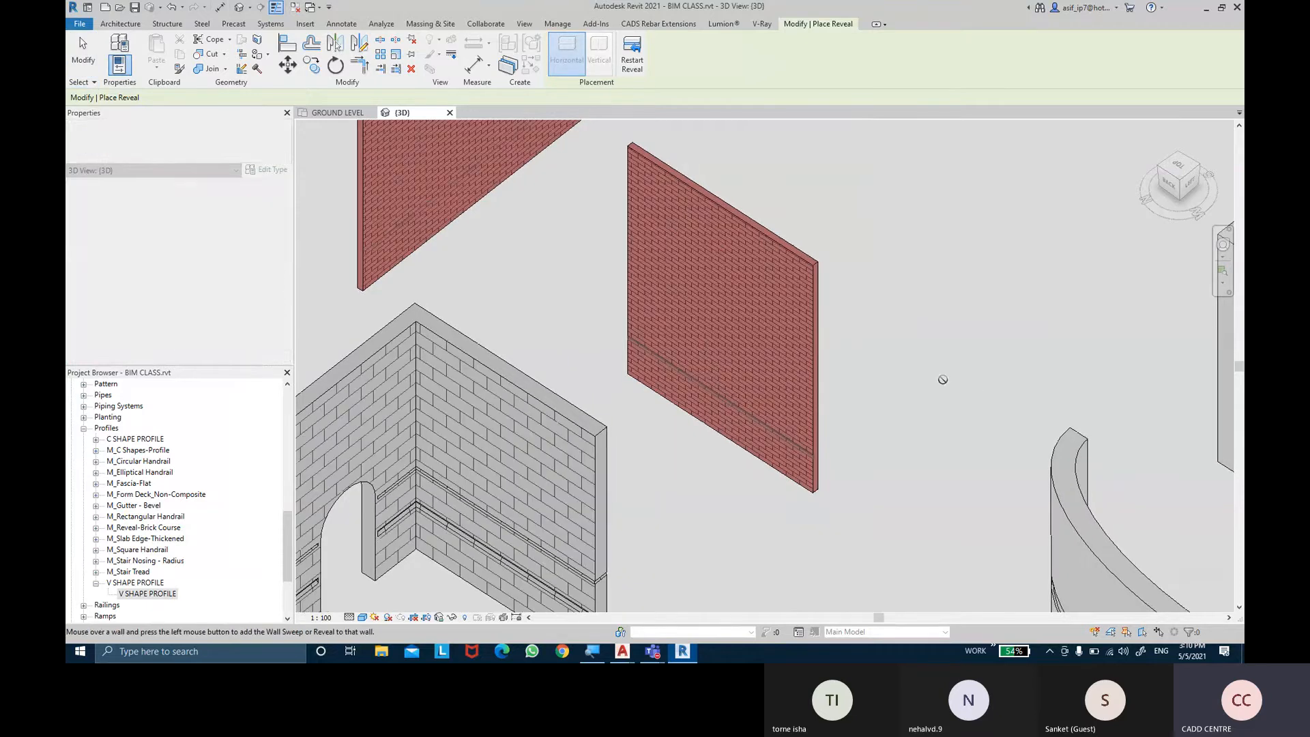
key(Escape)
Shorten the placed C-shaped reveal at its near end so it stops short of the red wall's edge
scroll(921, 471, up, 3)
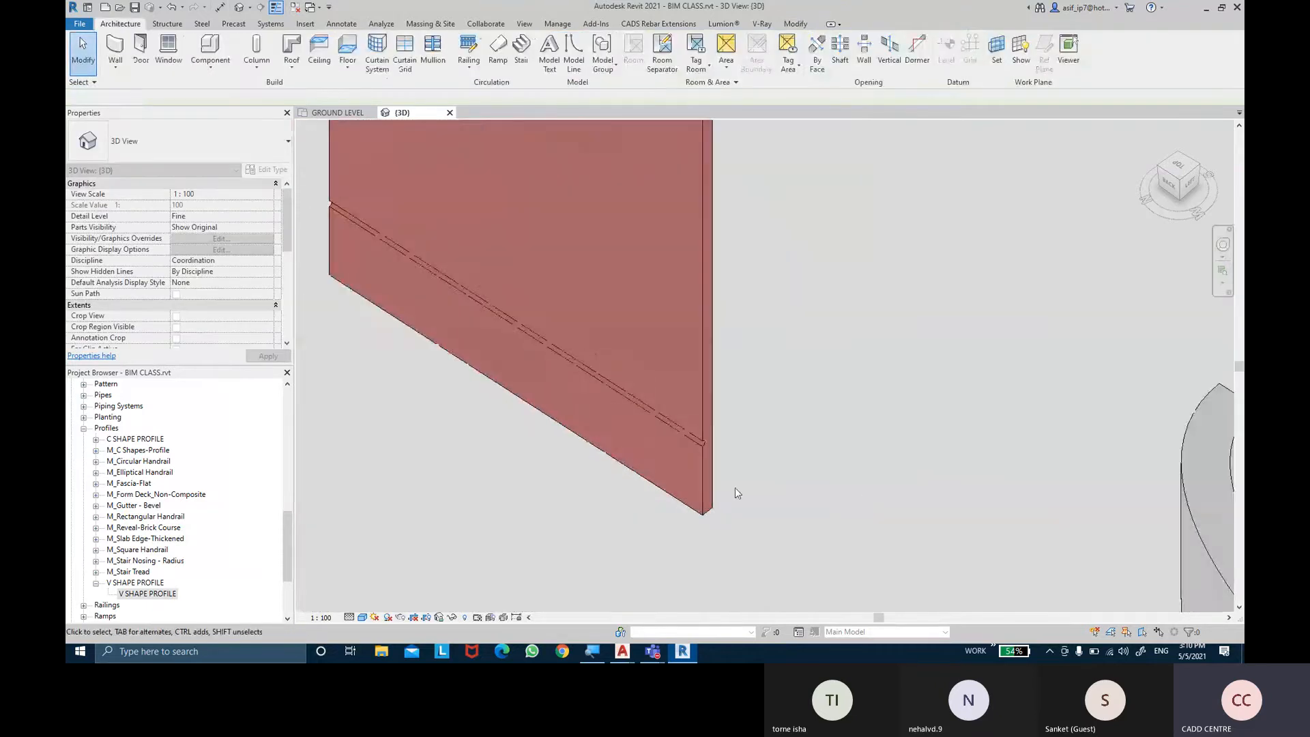
click(692, 430)
drag(663, 411, 658, 408)
click(763, 403)
scroll(721, 390, down, 2)
middle_drag(719, 394, 788, 426)
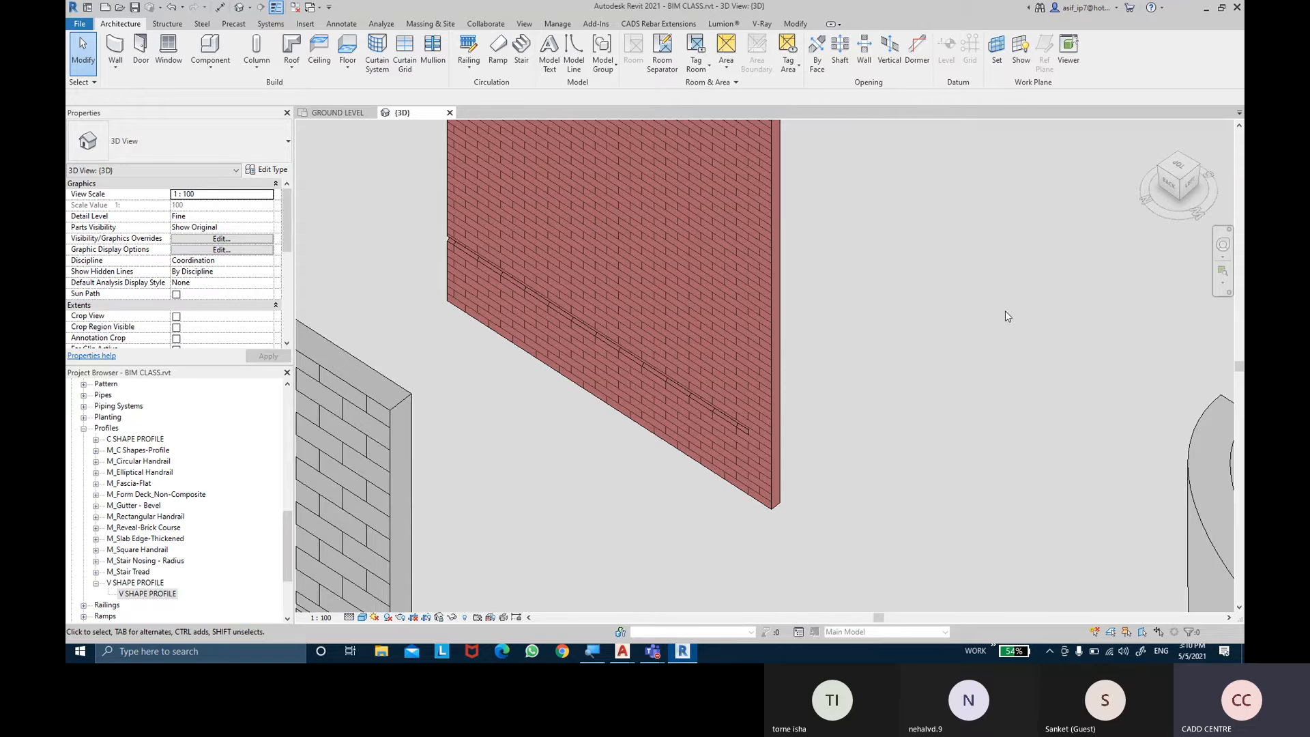
Place a horizontal Cornice wall sweep above the window on the grey masonry wall
scroll(1005, 310, down, 3)
mouse_move(996, 338)
middle_down()
mouse_move(959, 379)
mouse_move(948, 336)
middle_up()
scroll(960, 379, down, 3)
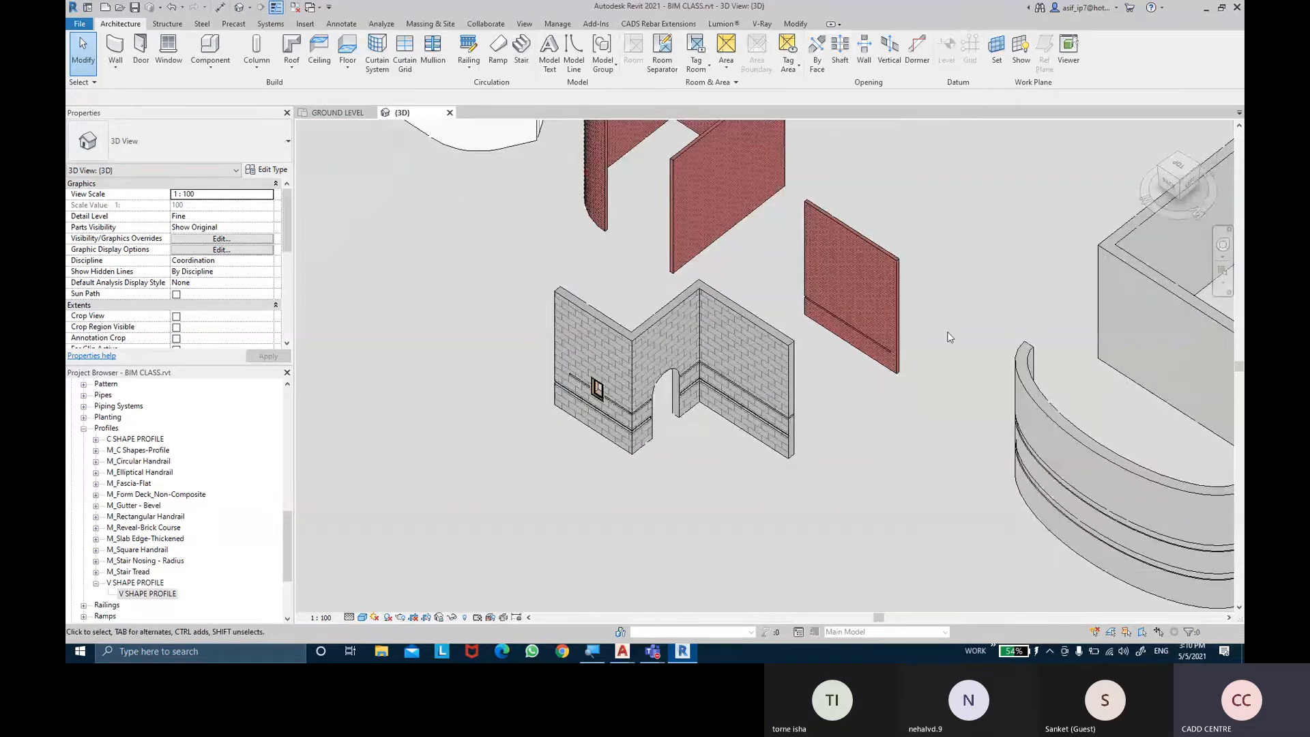
scroll(949, 337, up, 2)
middle_drag(811, 401, 819, 368)
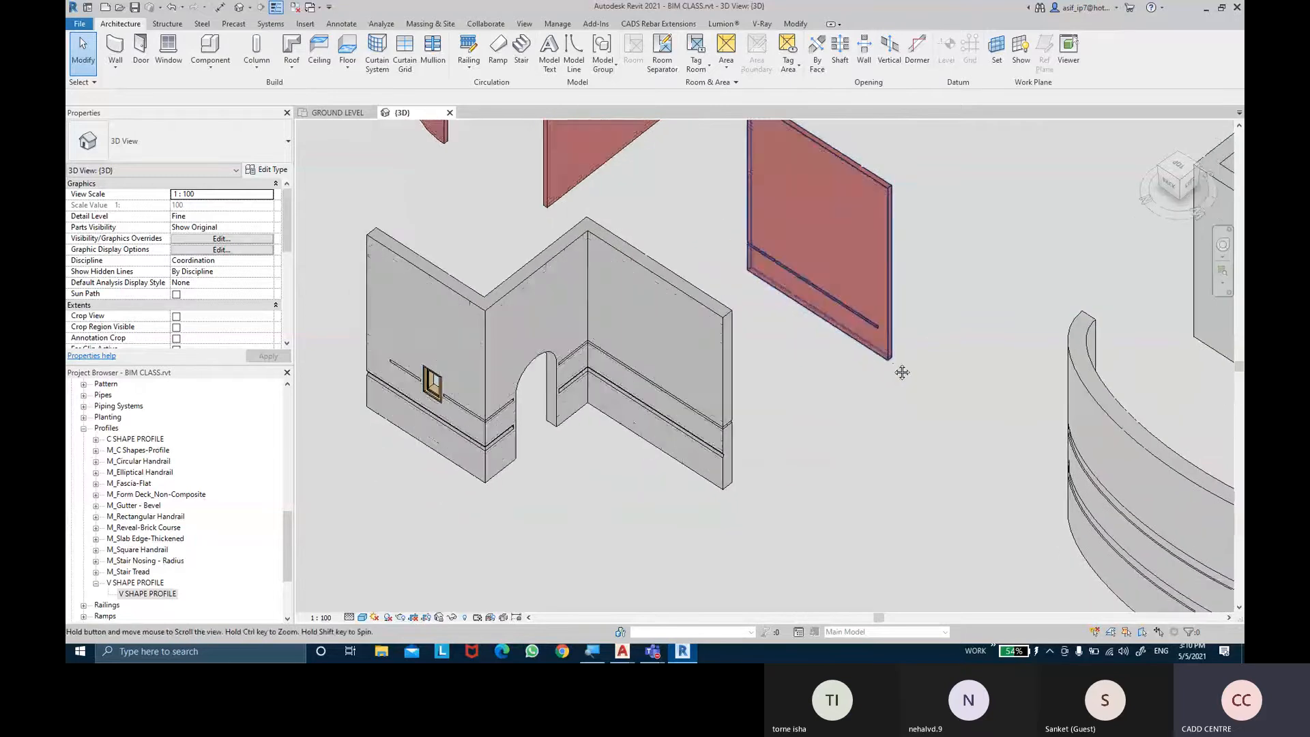
middle_drag(530, 546, 558, 518)
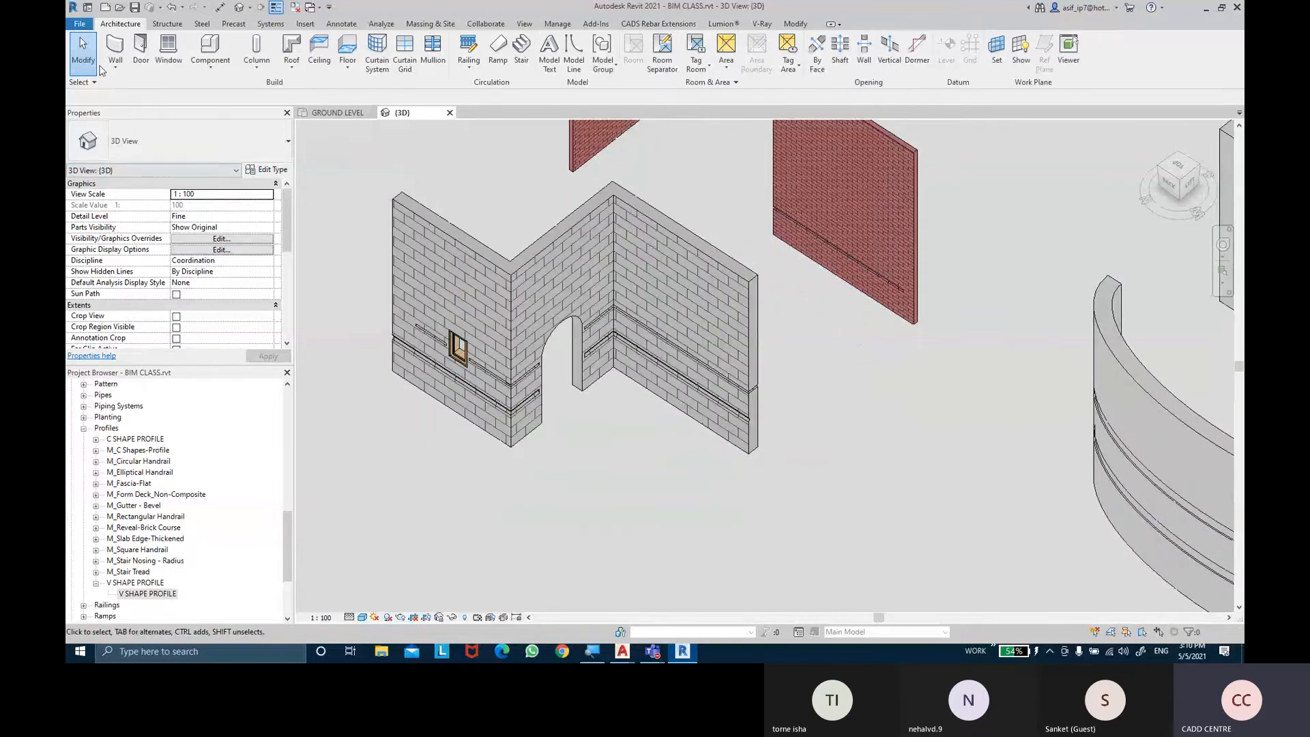
click(115, 65)
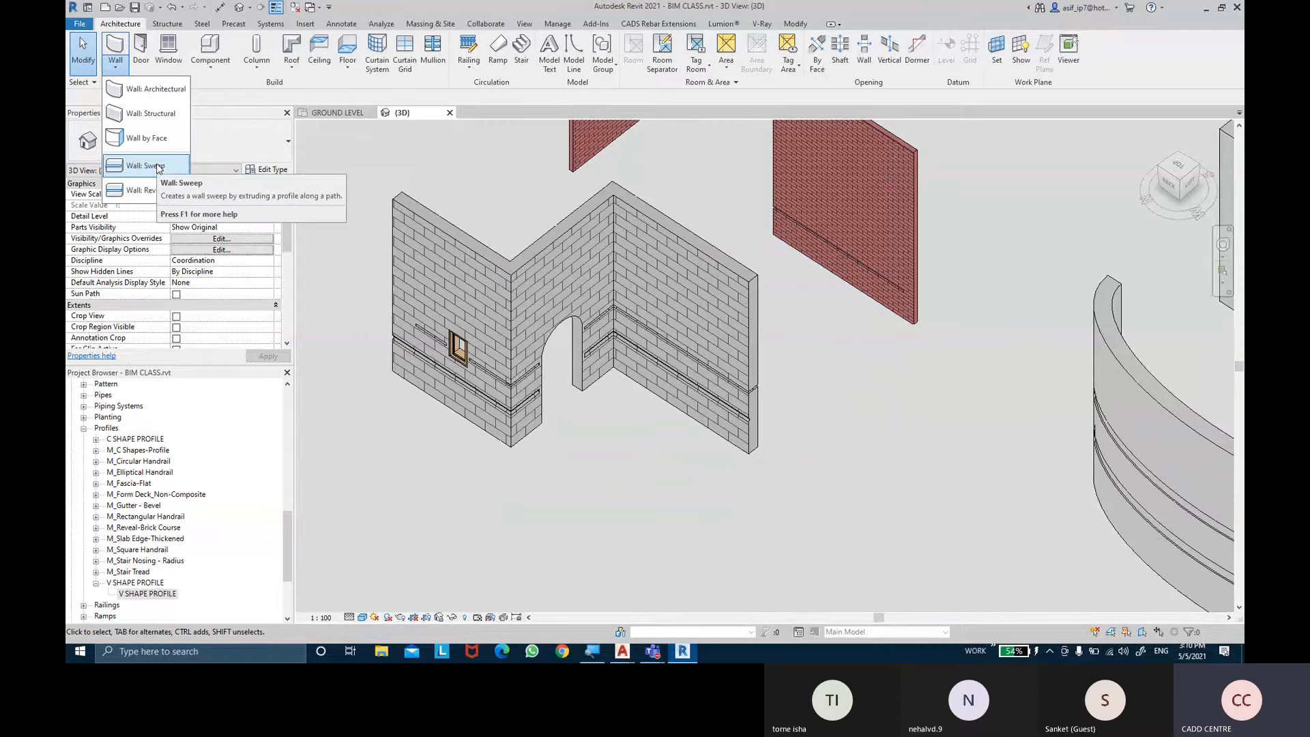
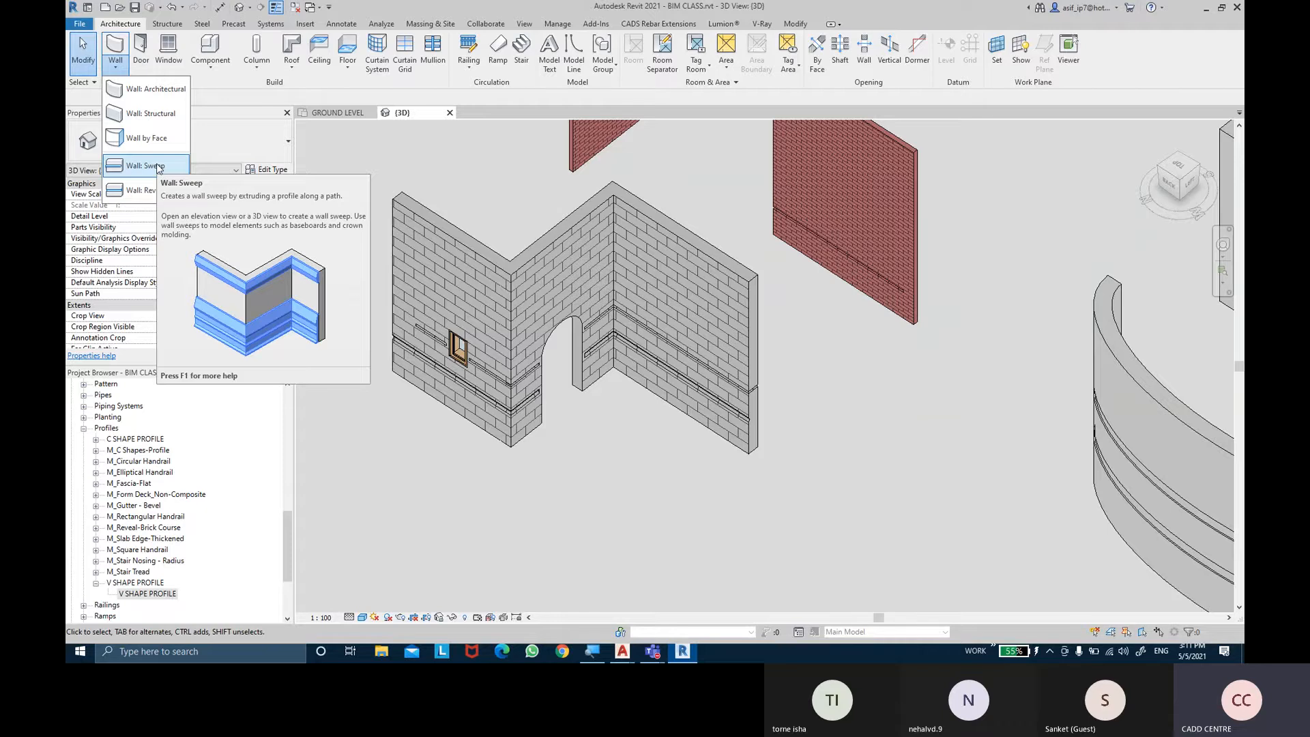
click(157, 164)
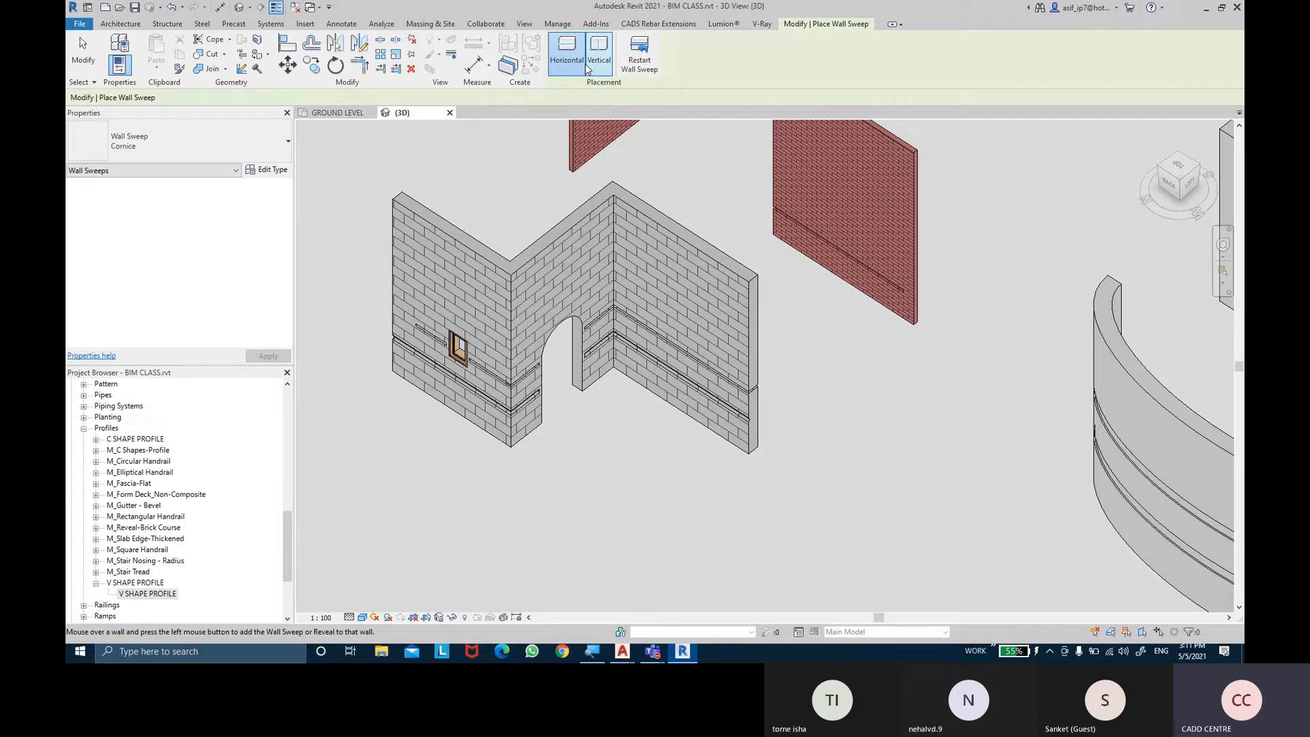
click(453, 296)
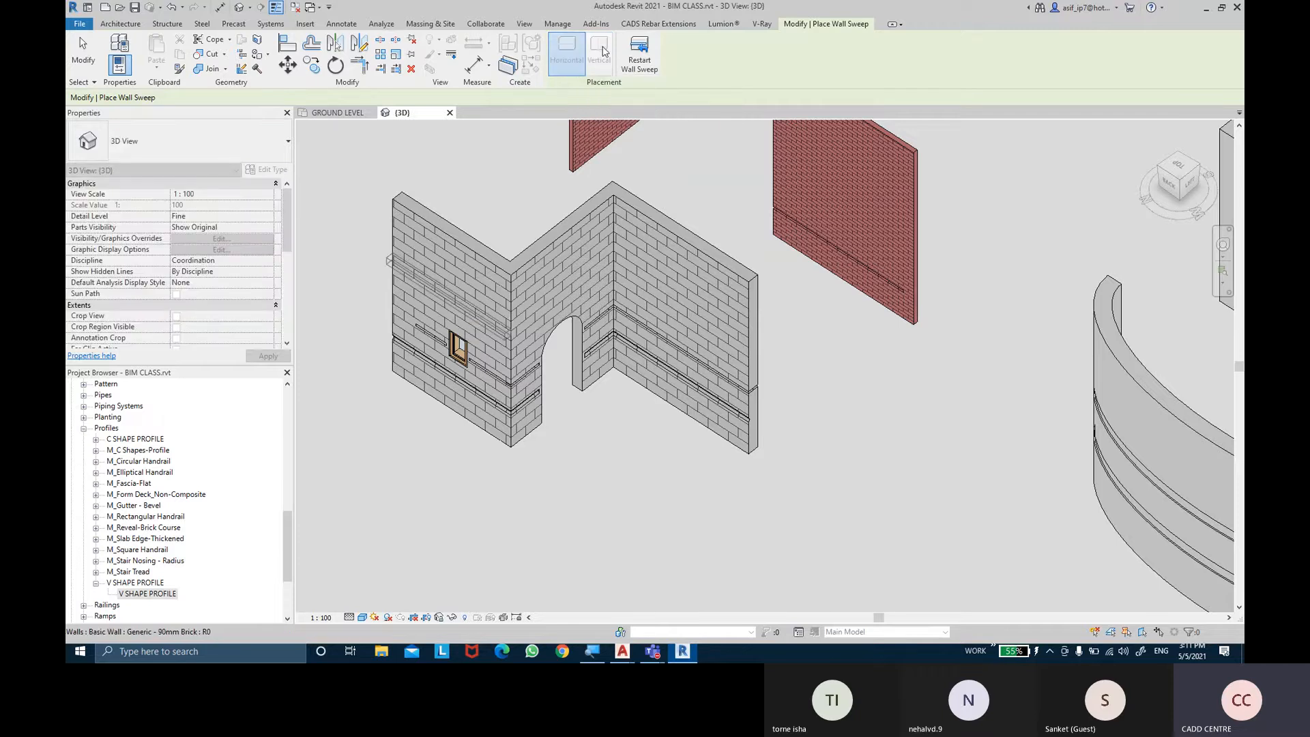
Place a vertical Cornice wall sweep between the masonry corner and the arched opening, and finish placing sweeps
click(638, 58)
click(600, 60)
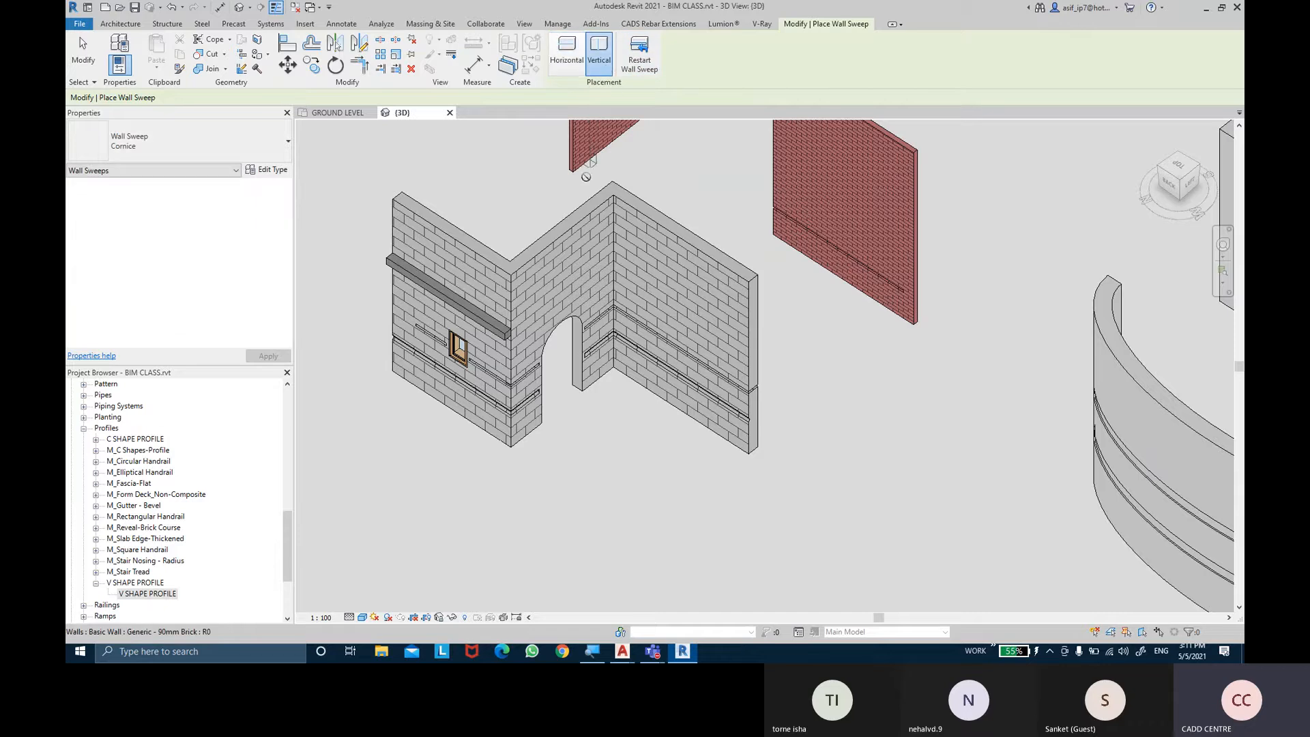
click(513, 291)
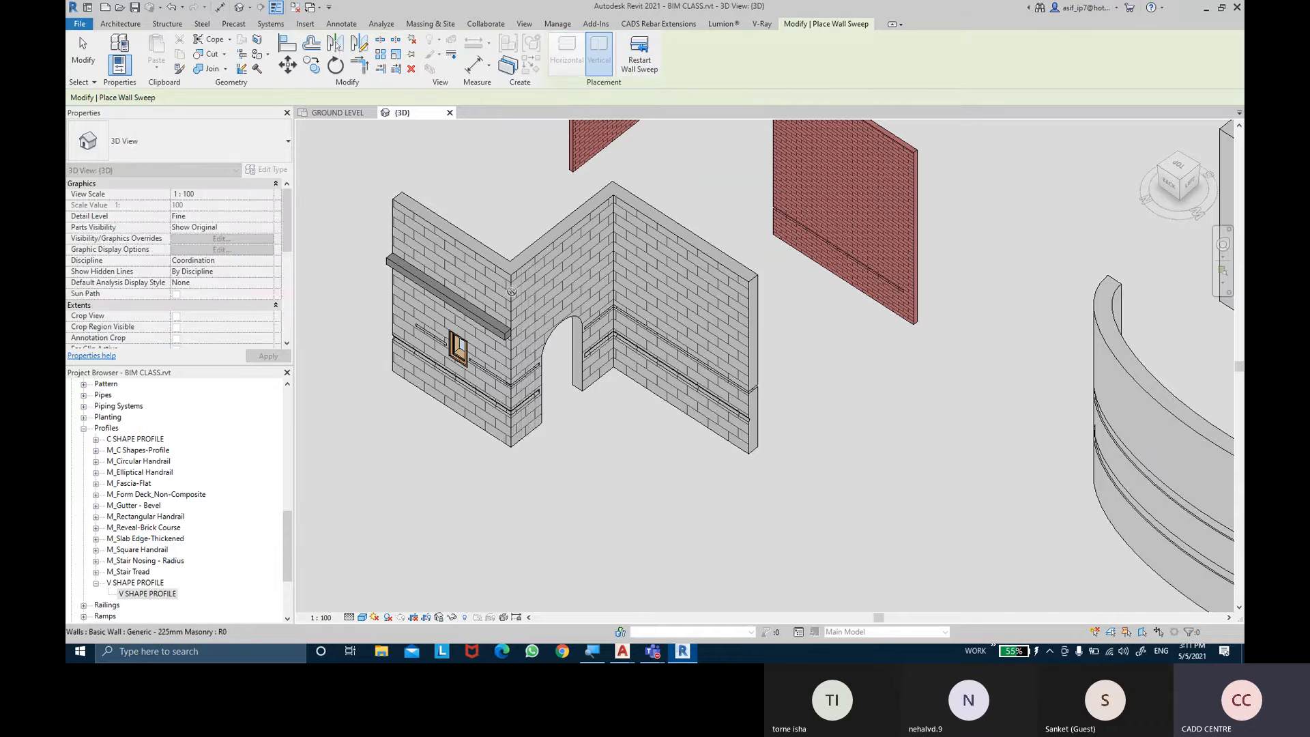
click(90, 65)
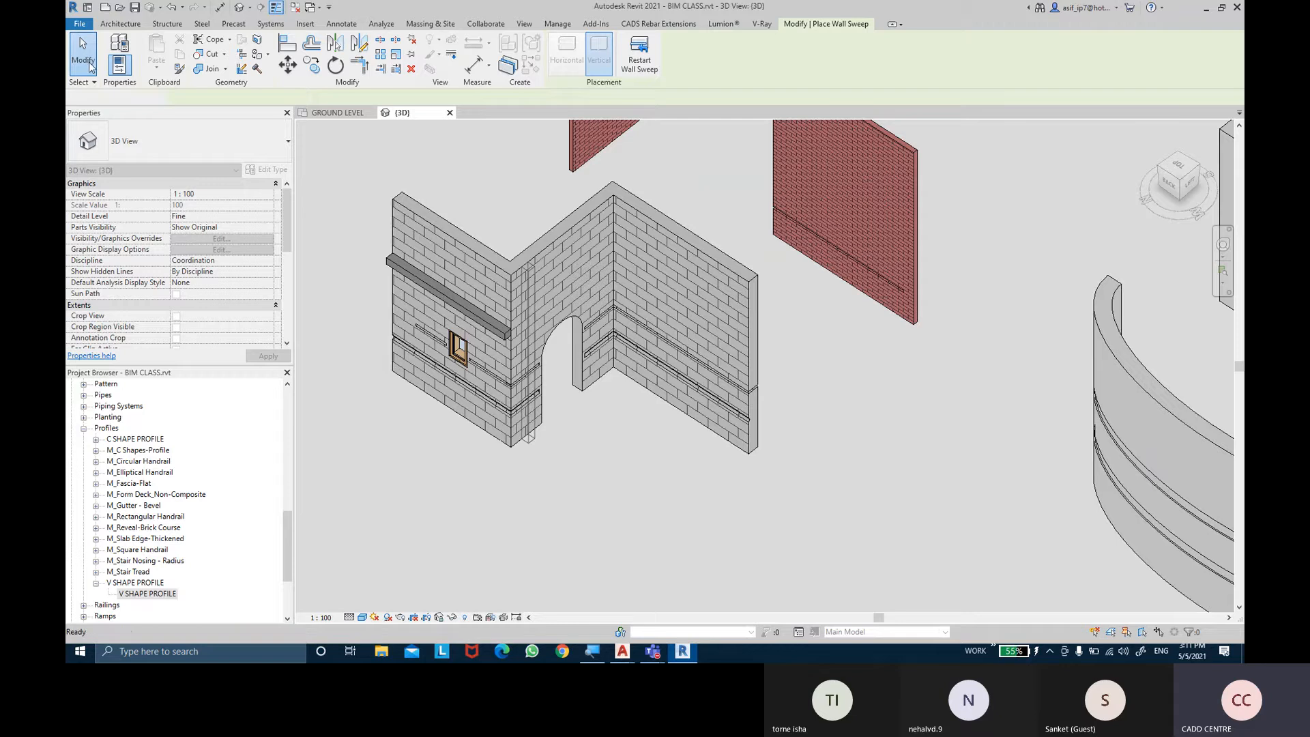
Examine the horizontal and vertical cornice sweeps on the masonry walls from several angles
shift+middle_drag(604, 511, 694, 449)
scroll(679, 383, up, 2)
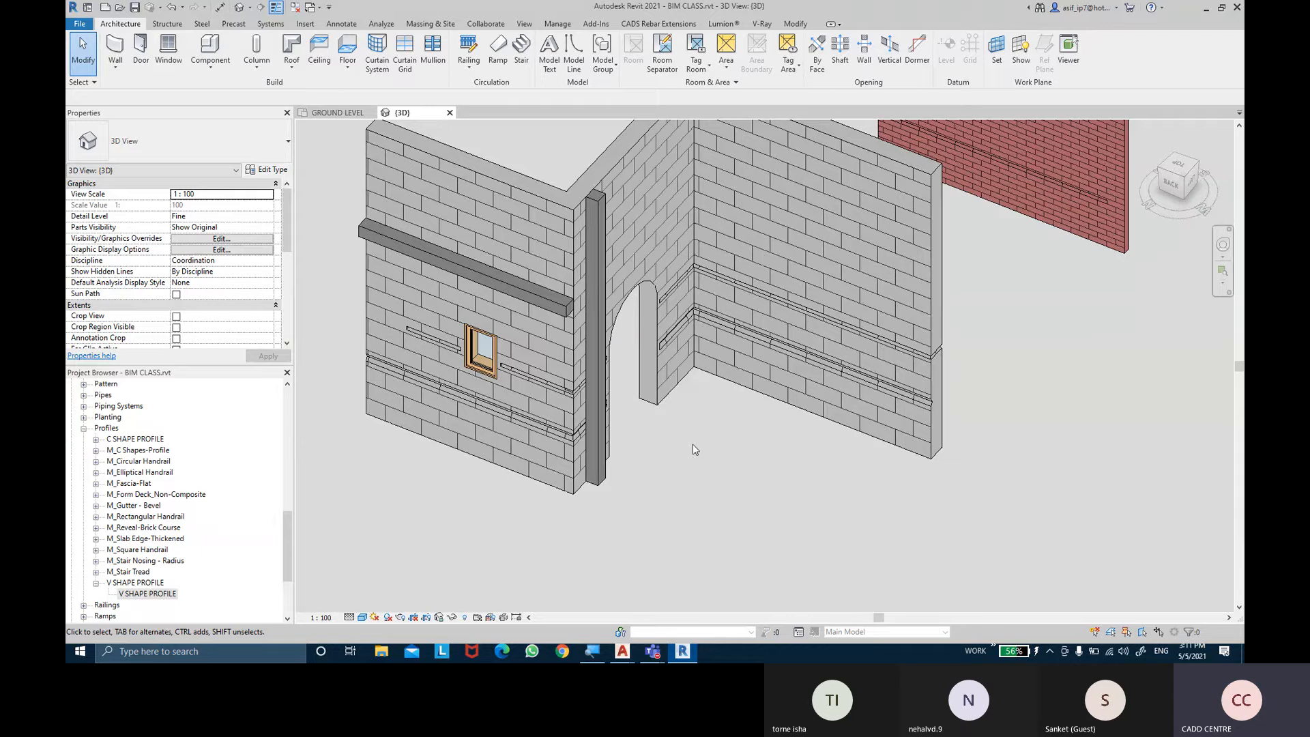
scroll(694, 448, down, 2)
shift+middle_drag(693, 453, 764, 477)
scroll(611, 471, up, 1)
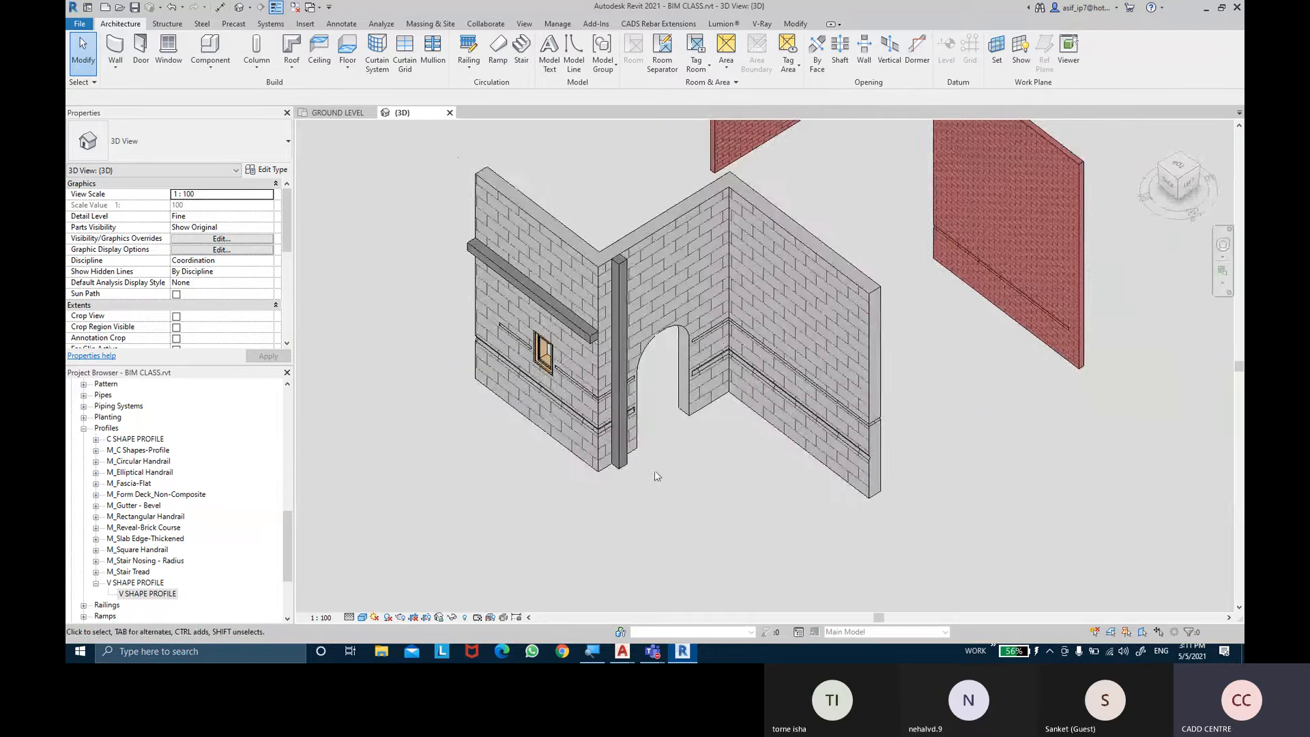
scroll(669, 485, up, 1)
middle_drag(681, 493, 749, 532)
scroll(611, 300, up, 1)
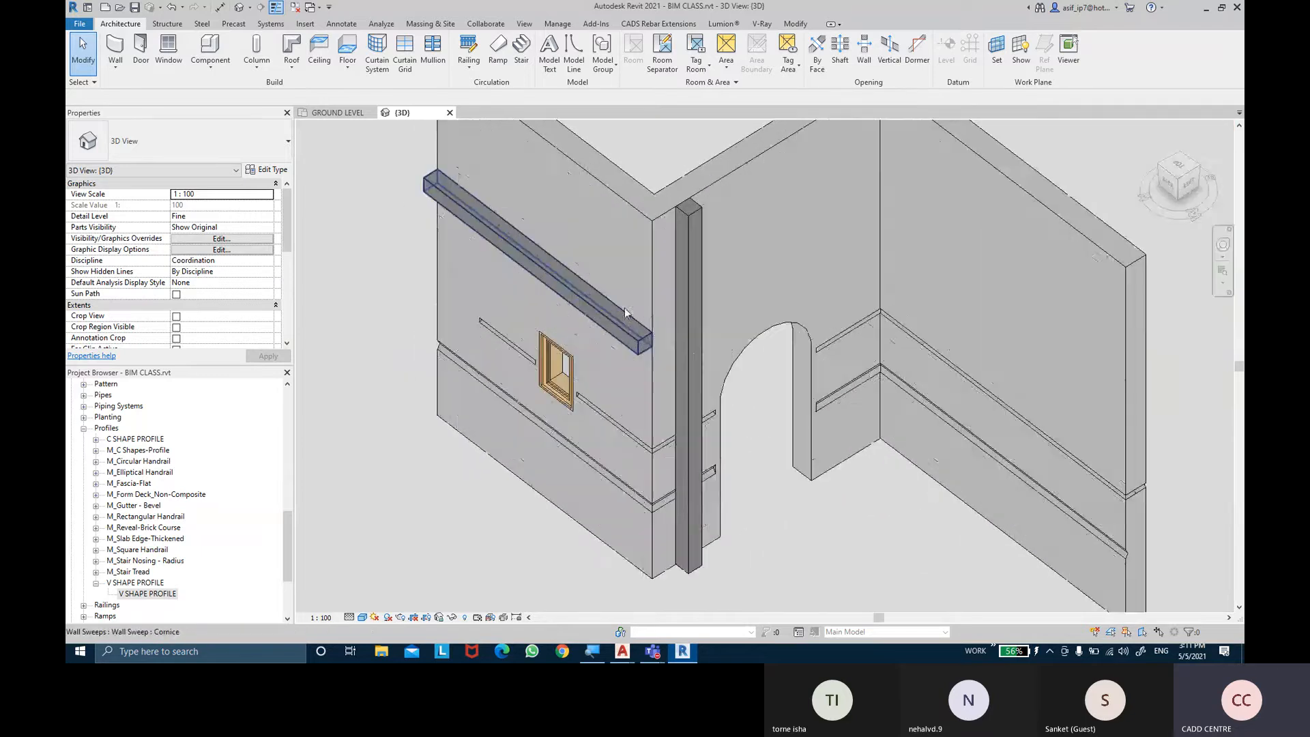
click(648, 341)
click(694, 319)
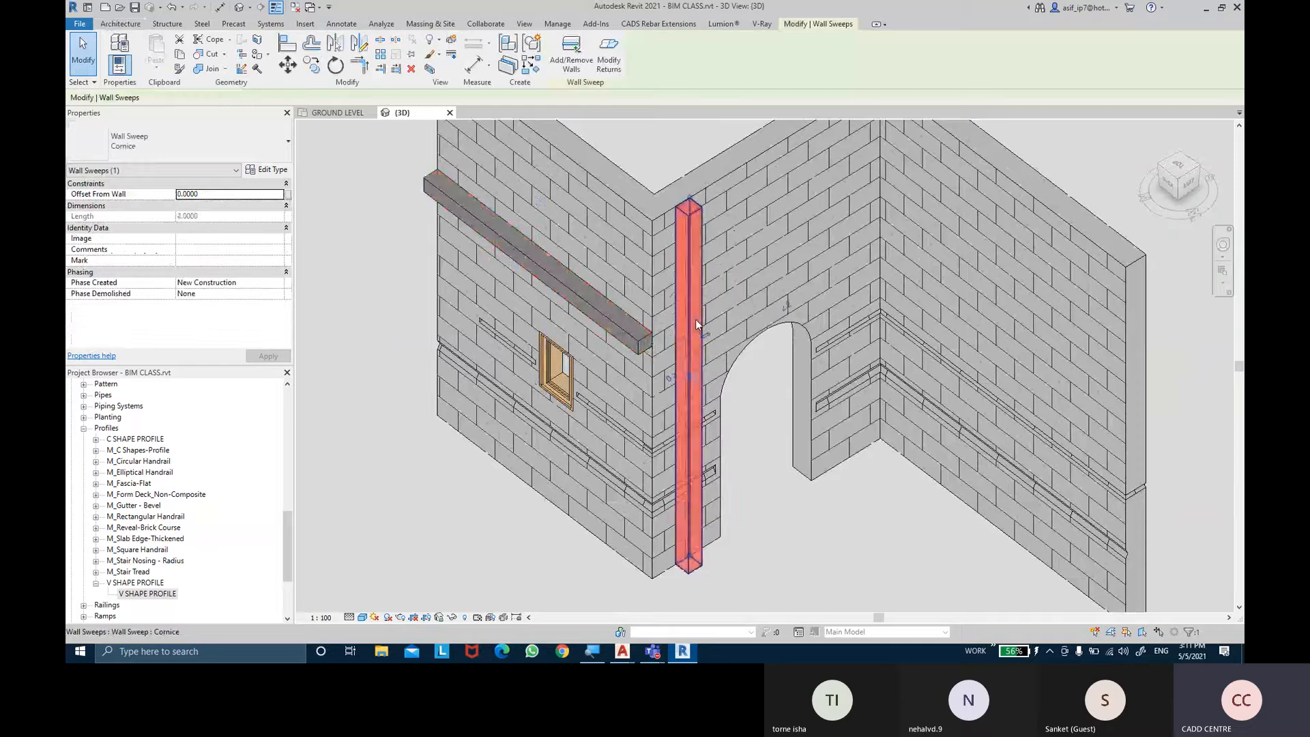
Set the horizontal cornice sweep's Offset From Wall to 25 mm and check it from the wall's end
click(611, 332)
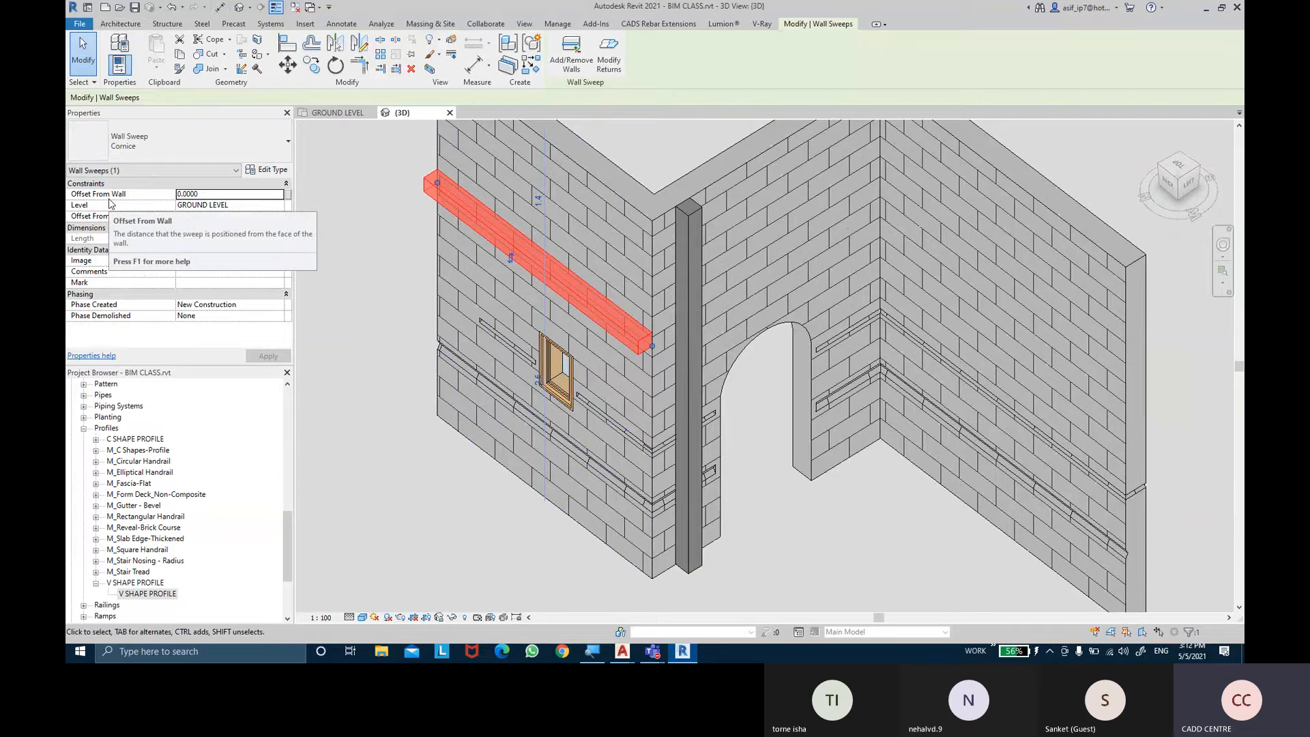
click(239, 198)
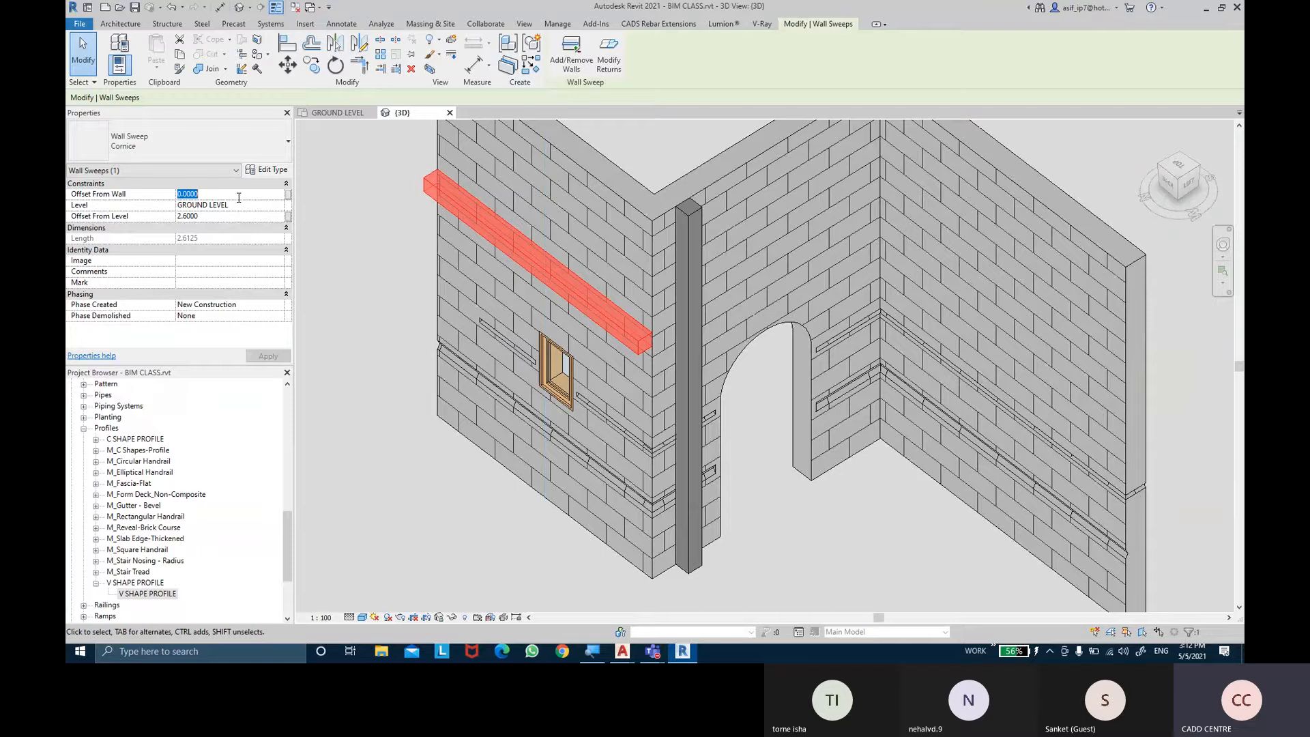
text(25mm)
key(Return)
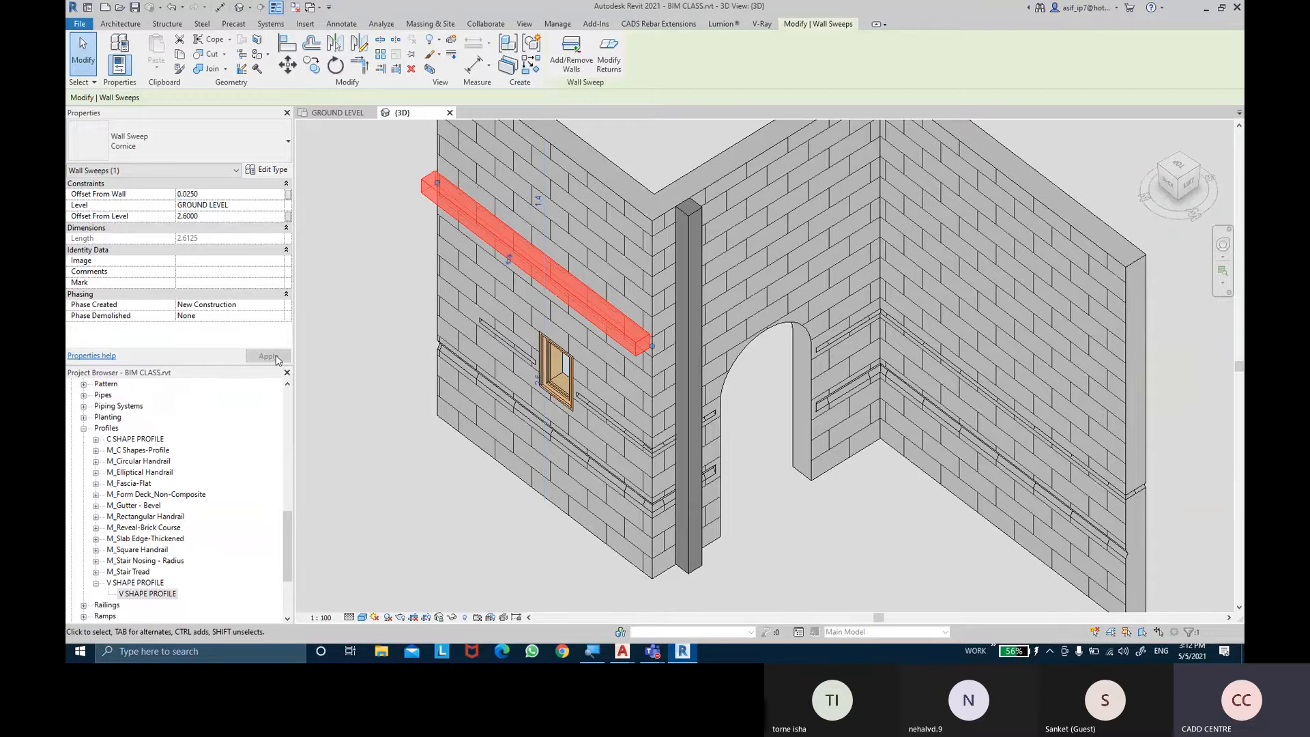
shift+middle_drag(604, 349, 641, 293)
shift+middle_drag(645, 255, 607, 232)
Set the horizontal cornice sweep's Offset From Wall to -0.0250 and check how it sits in the wall
click(243, 195)
text(-25)
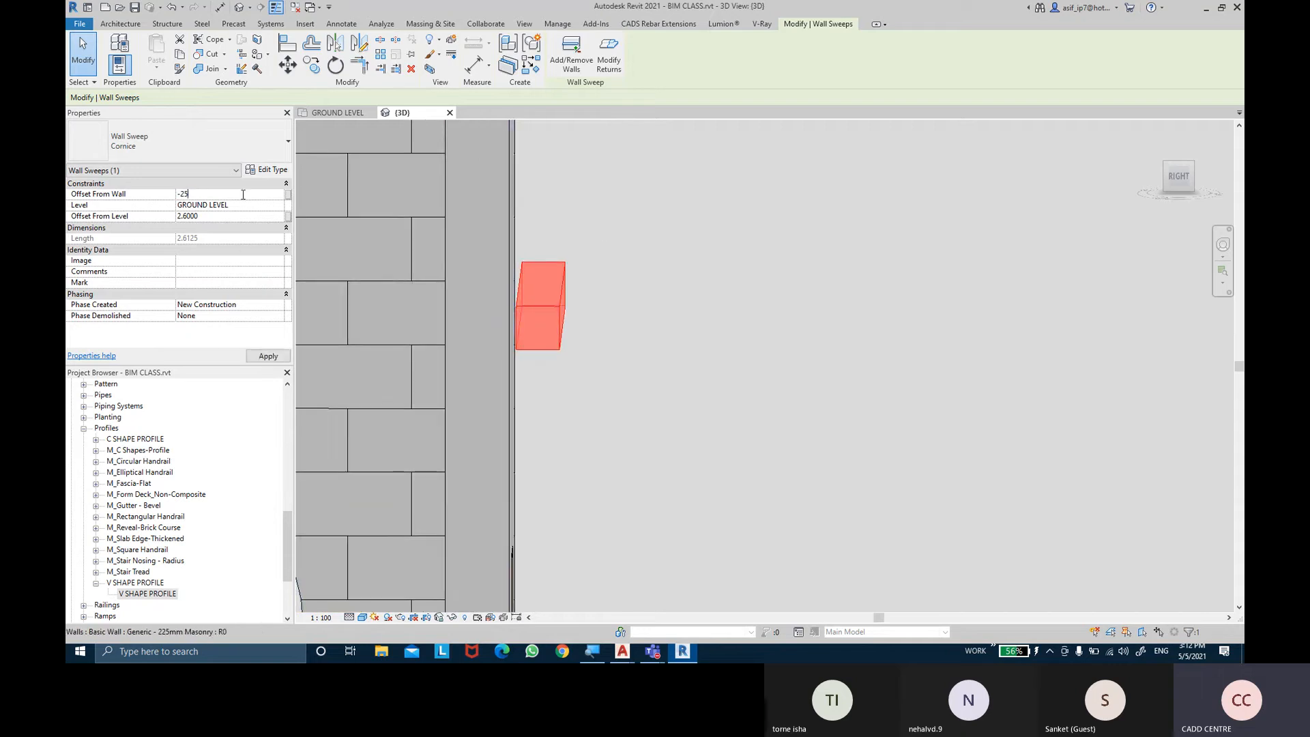
key(Return)
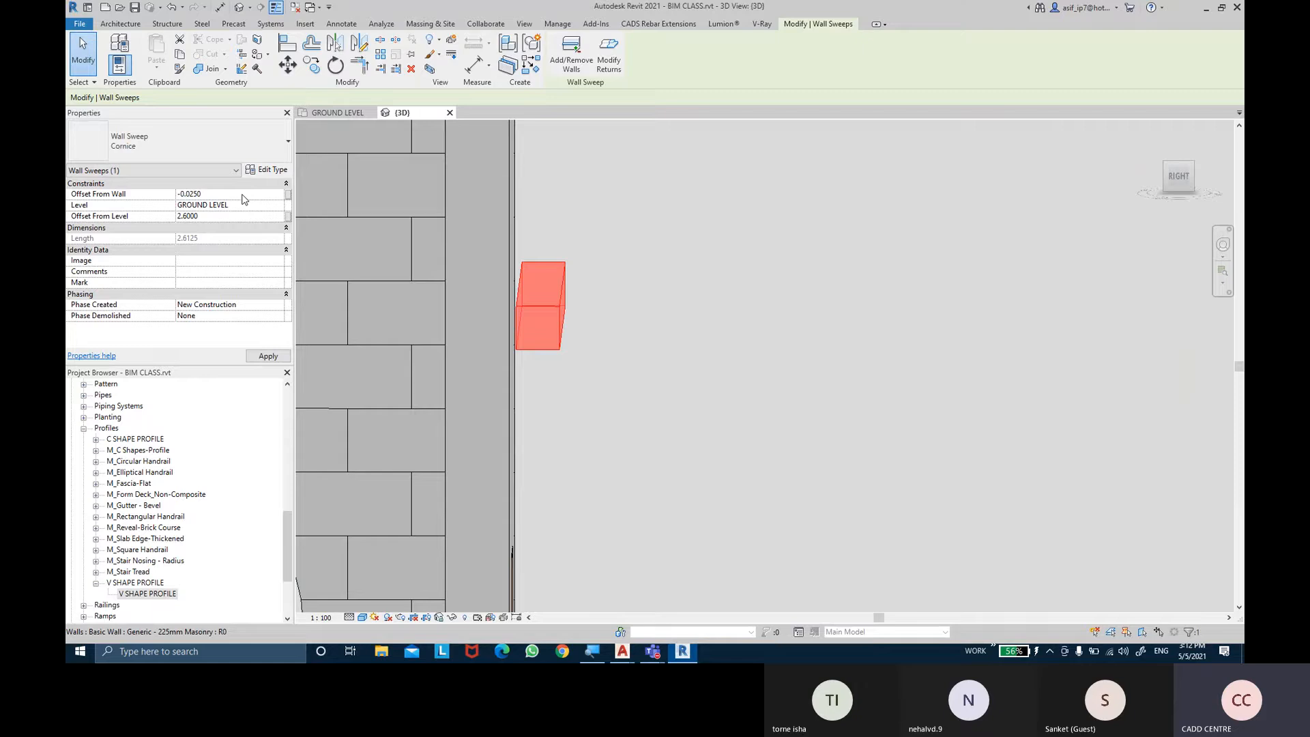
click(285, 355)
mouse_move(721, 289)
shift+middle_down()
mouse_move(702, 298)
mouse_move(719, 315)
shift+middle_up()
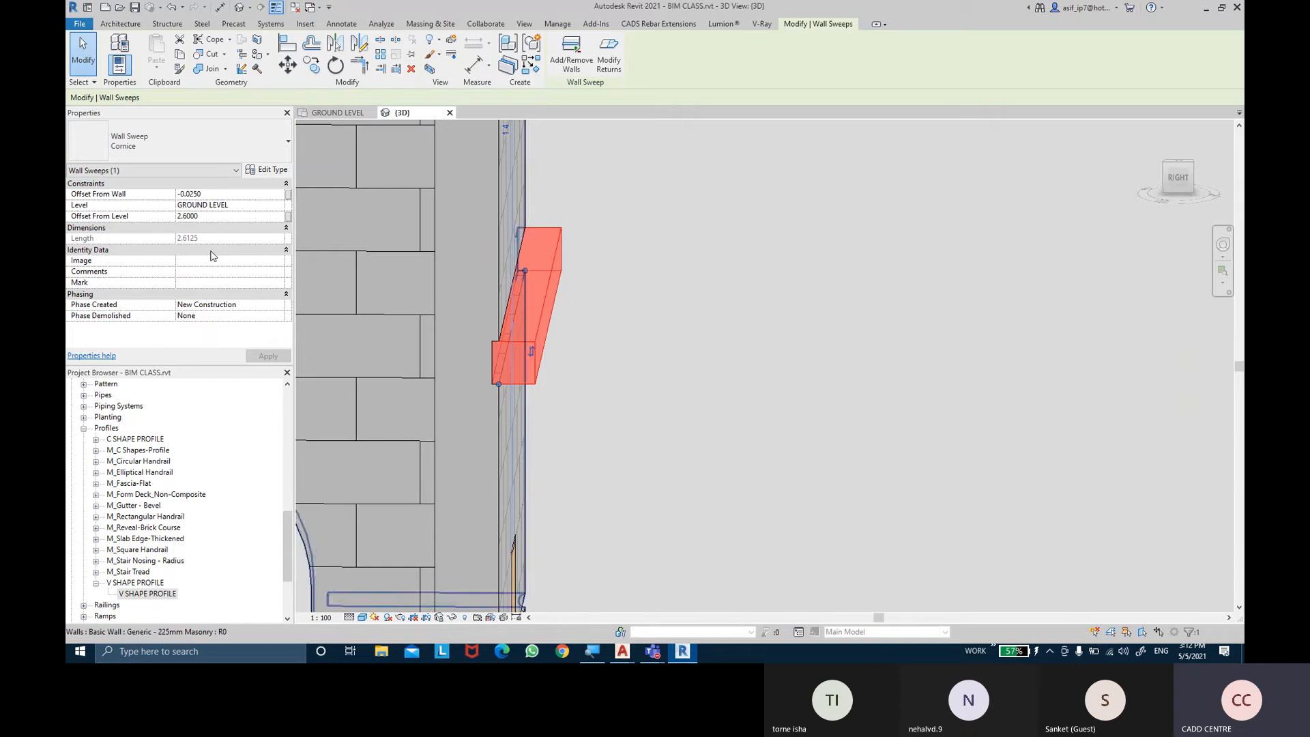
Reset the horizontal cornice sweep's Offset From Wall to 0
click(229, 195)
text(00)
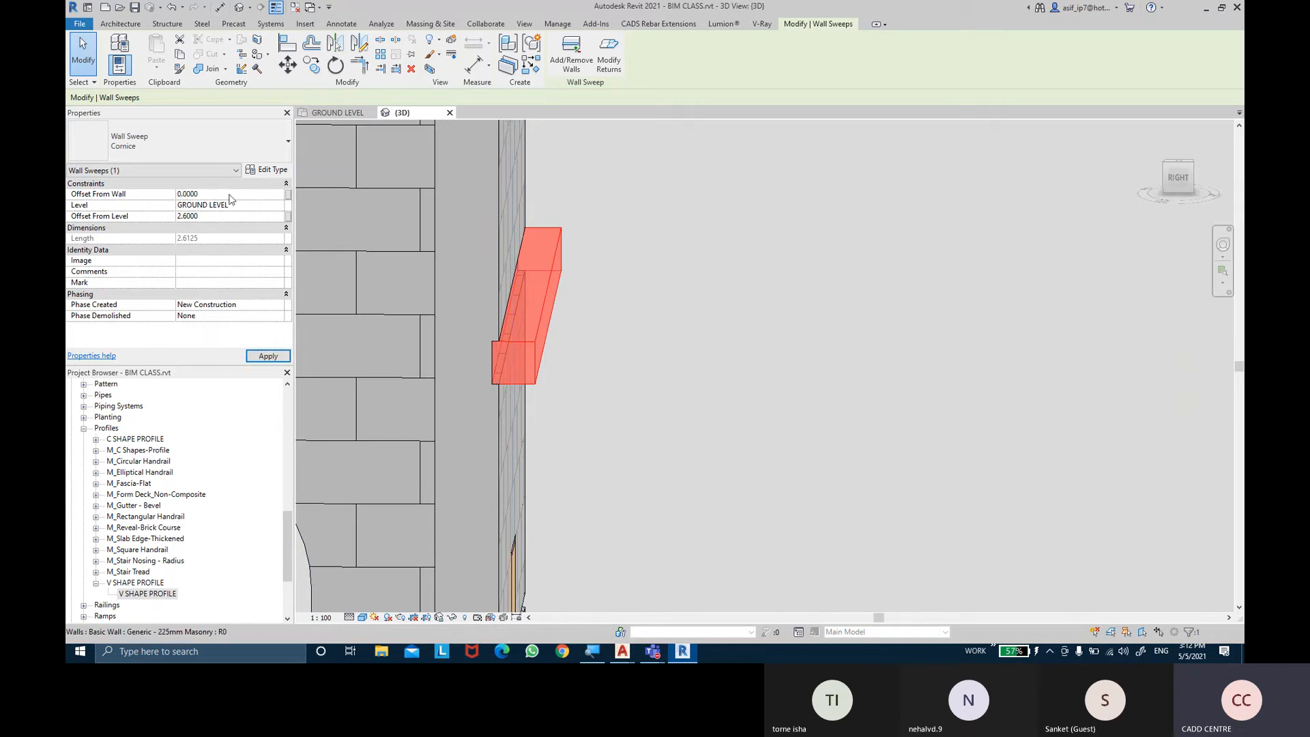
click(261, 354)
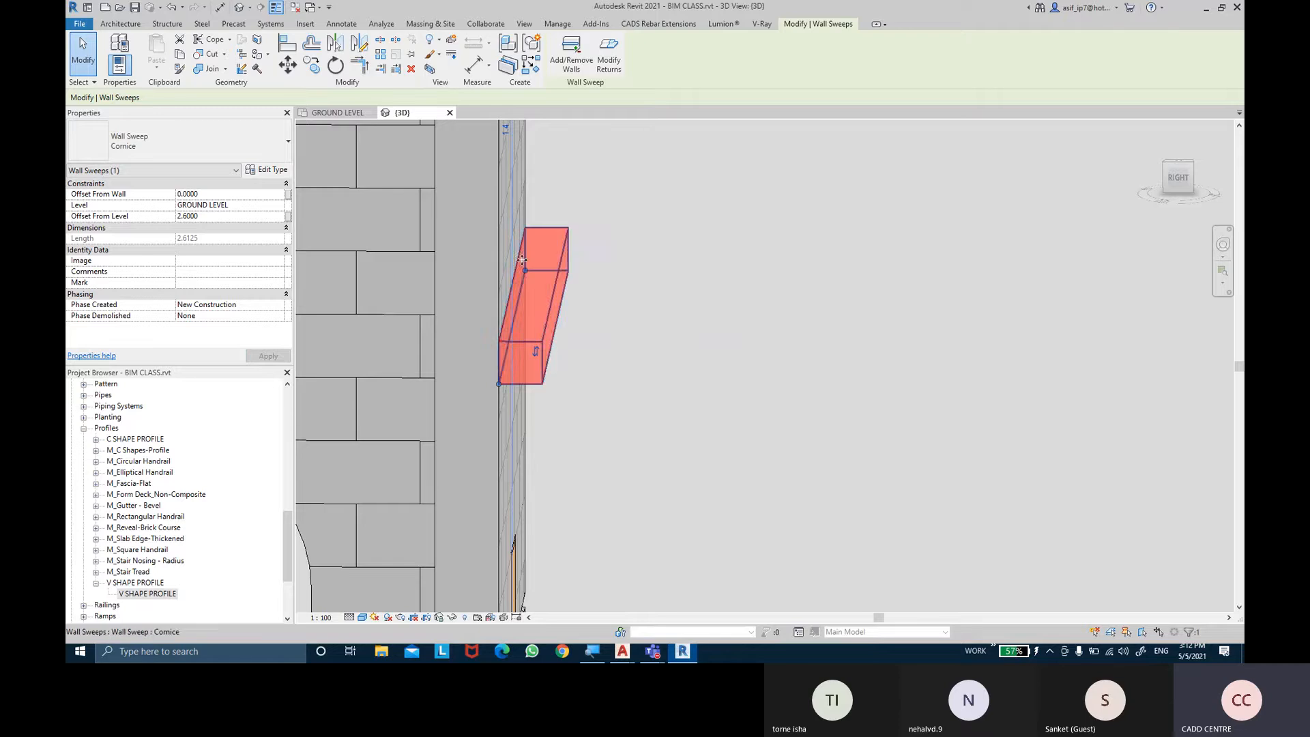
Set the horizontal cornice sweep's Offset From Level to 2
click(206, 214)
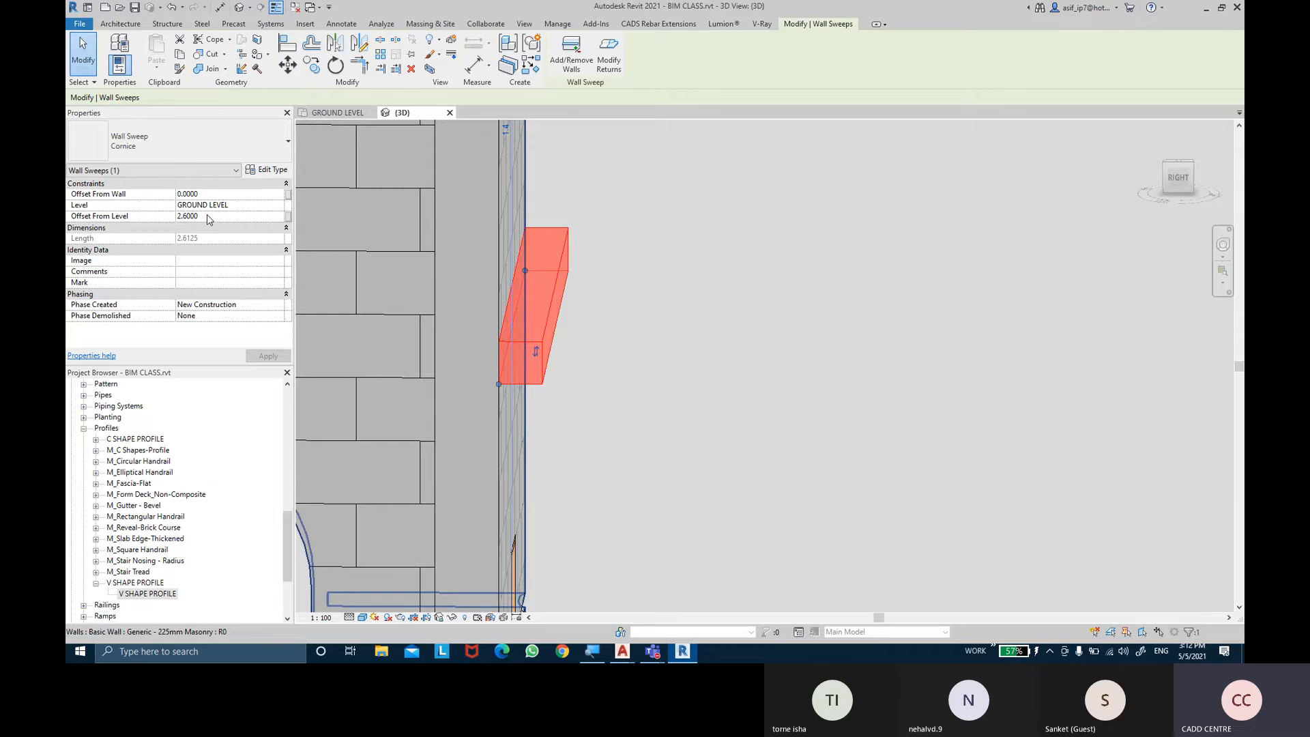
click(207, 214)
text(2)
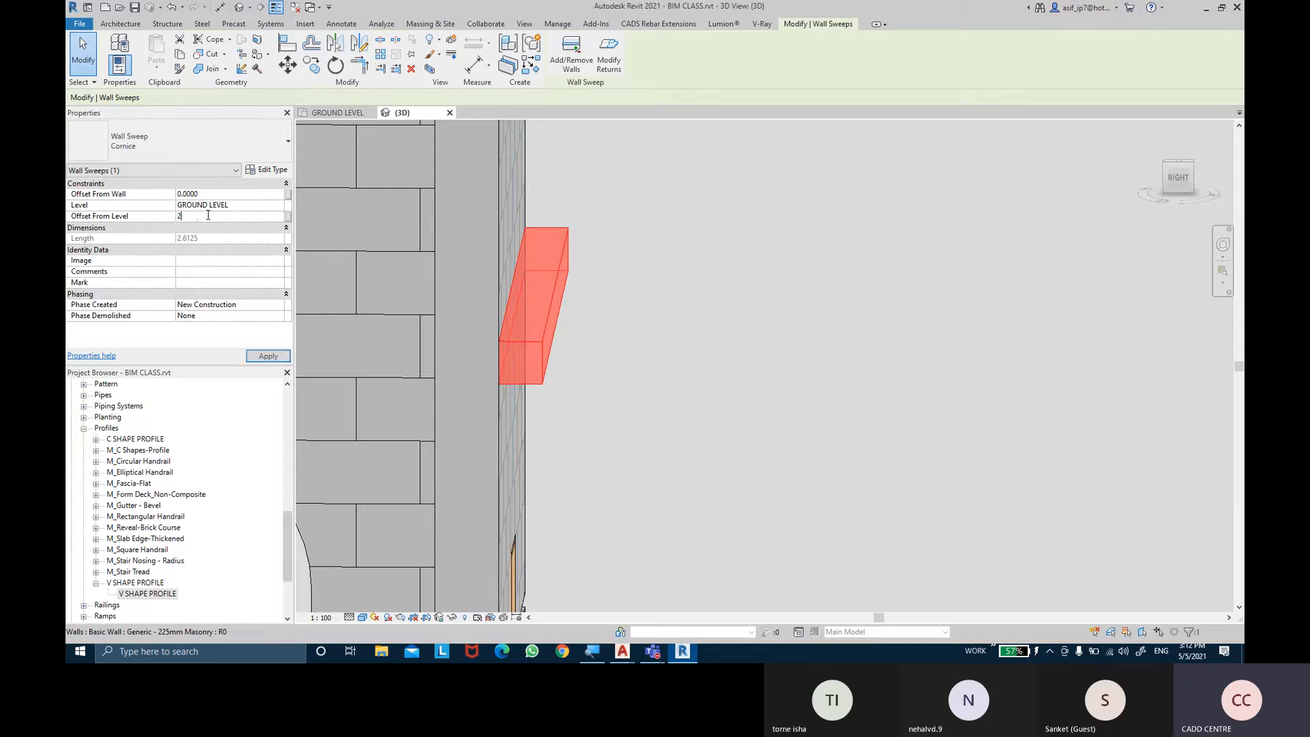
click(276, 357)
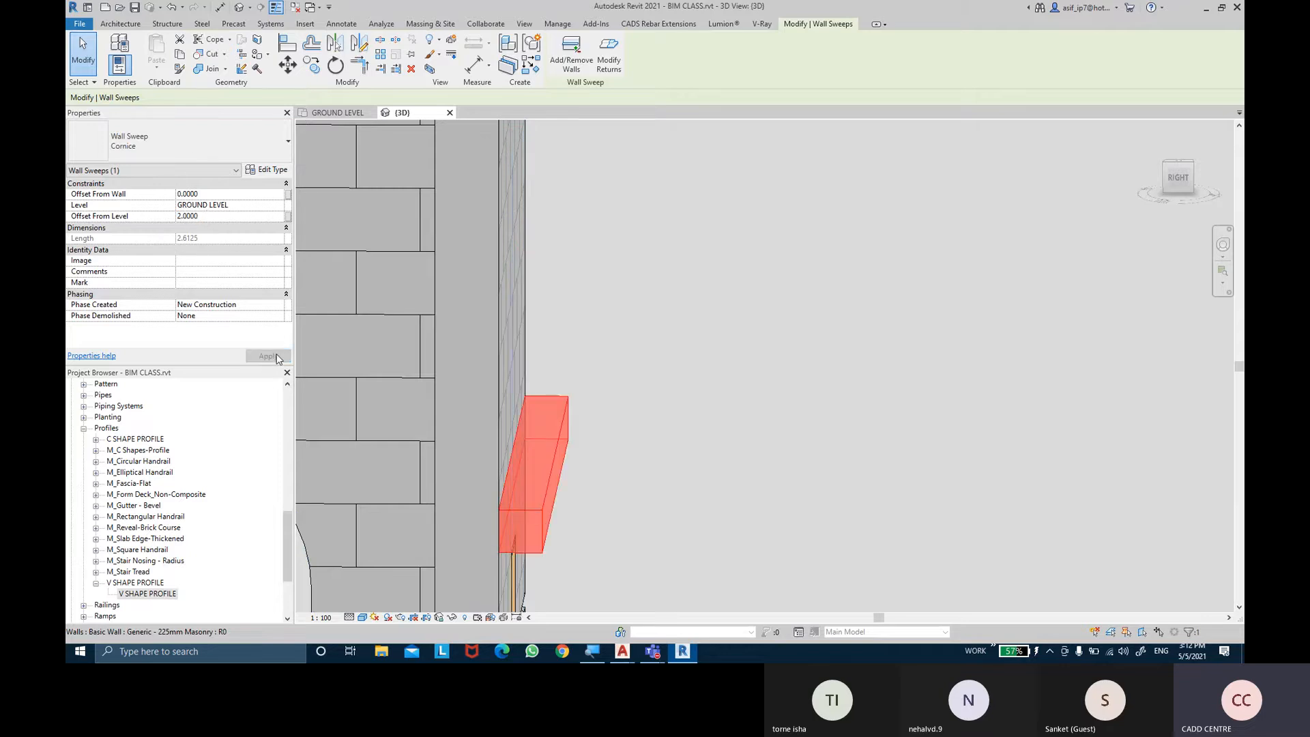
Set the horizontal cornice sweep's Offset From Level to 2.2
text(2.2)
key(Return)
click(273, 356)
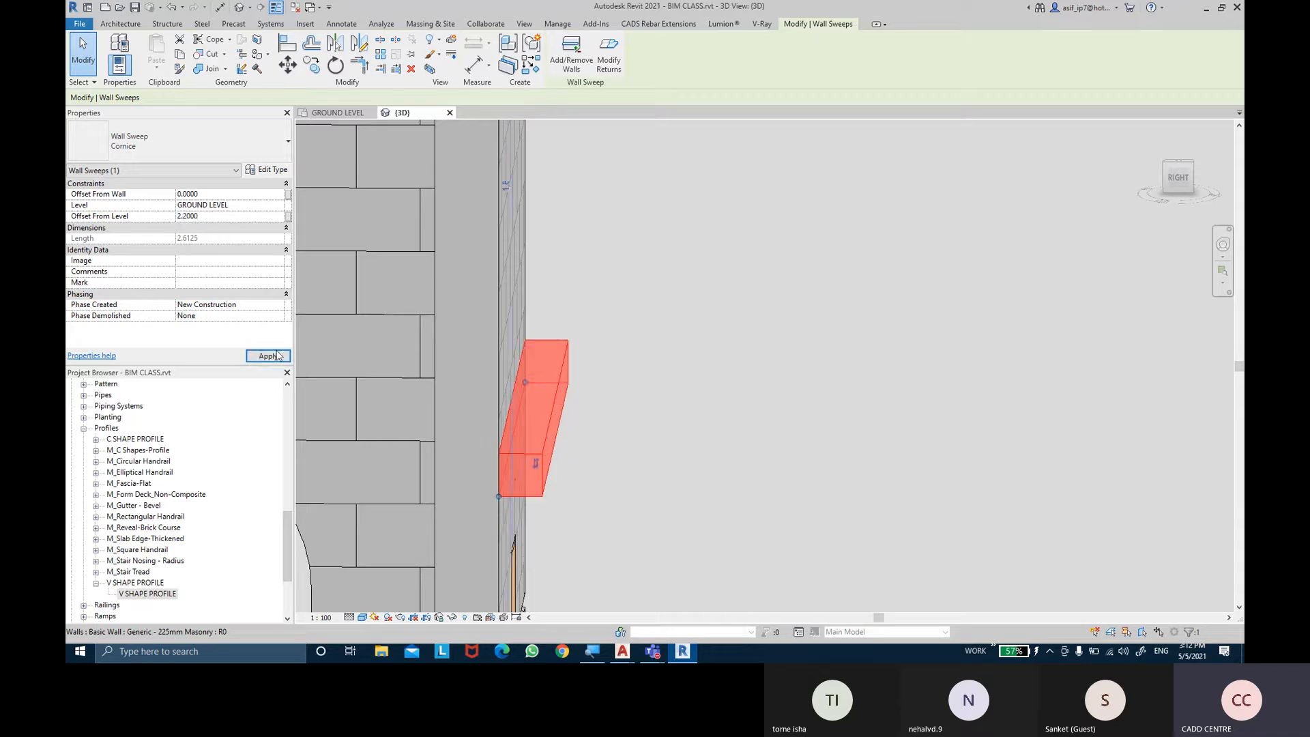
Shorten the horizontal cornice sweep above the window by pulling both of its ends inward from the wall's vertical edges
shift+middle_drag(693, 336, 477, 410)
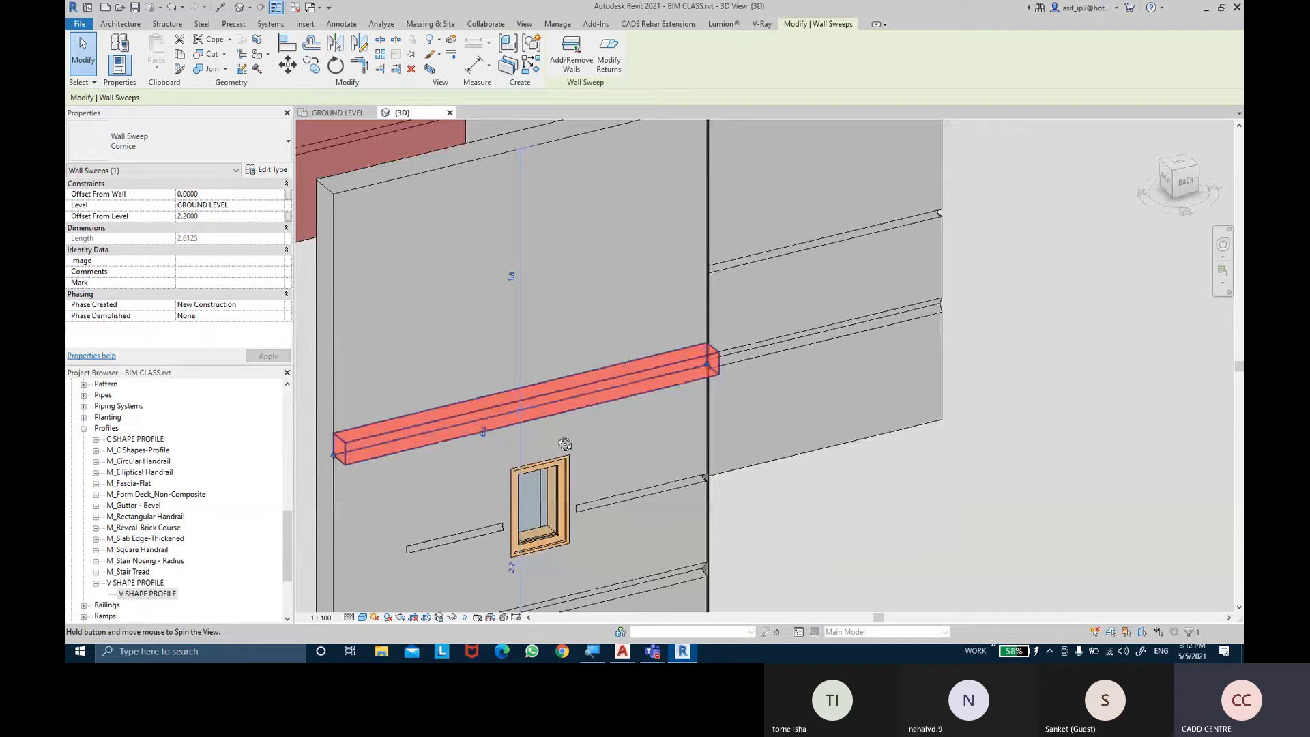
drag(333, 455, 357, 449)
drag(712, 370, 688, 374)
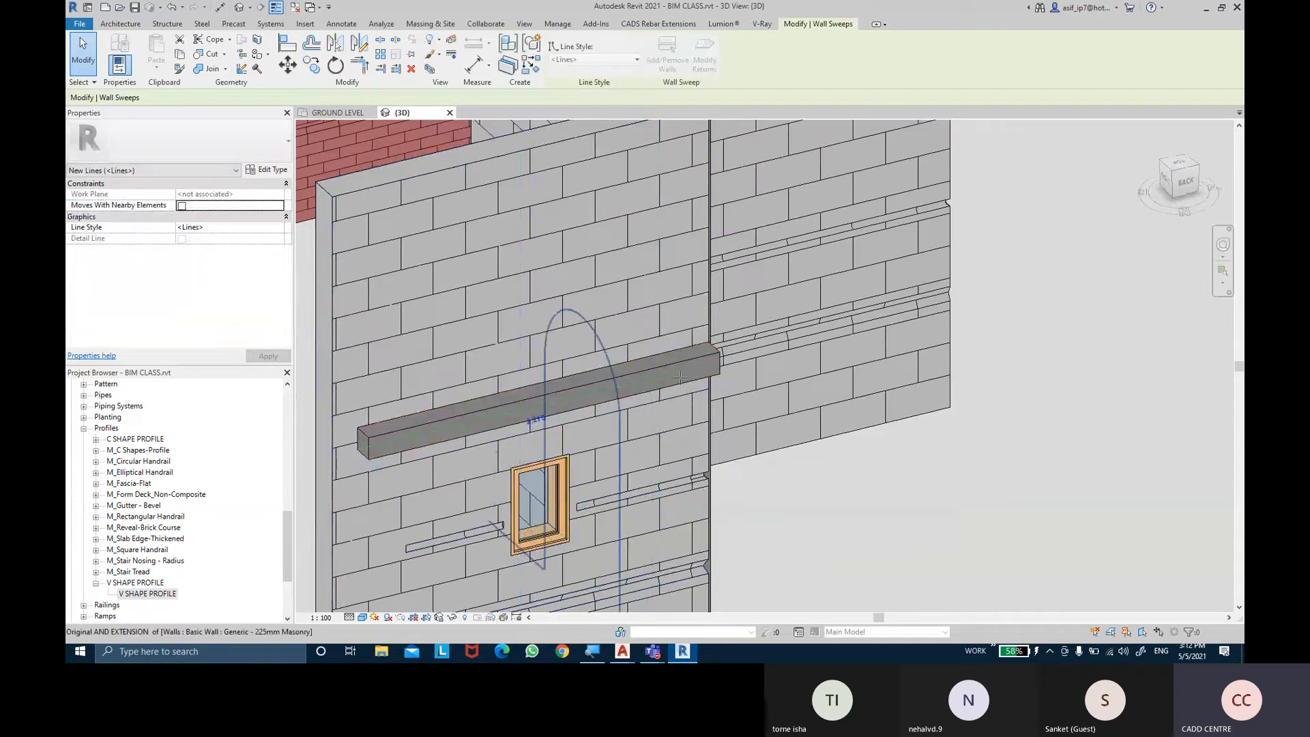
click(877, 534)
shift+middle_drag(877, 534, 877, 438)
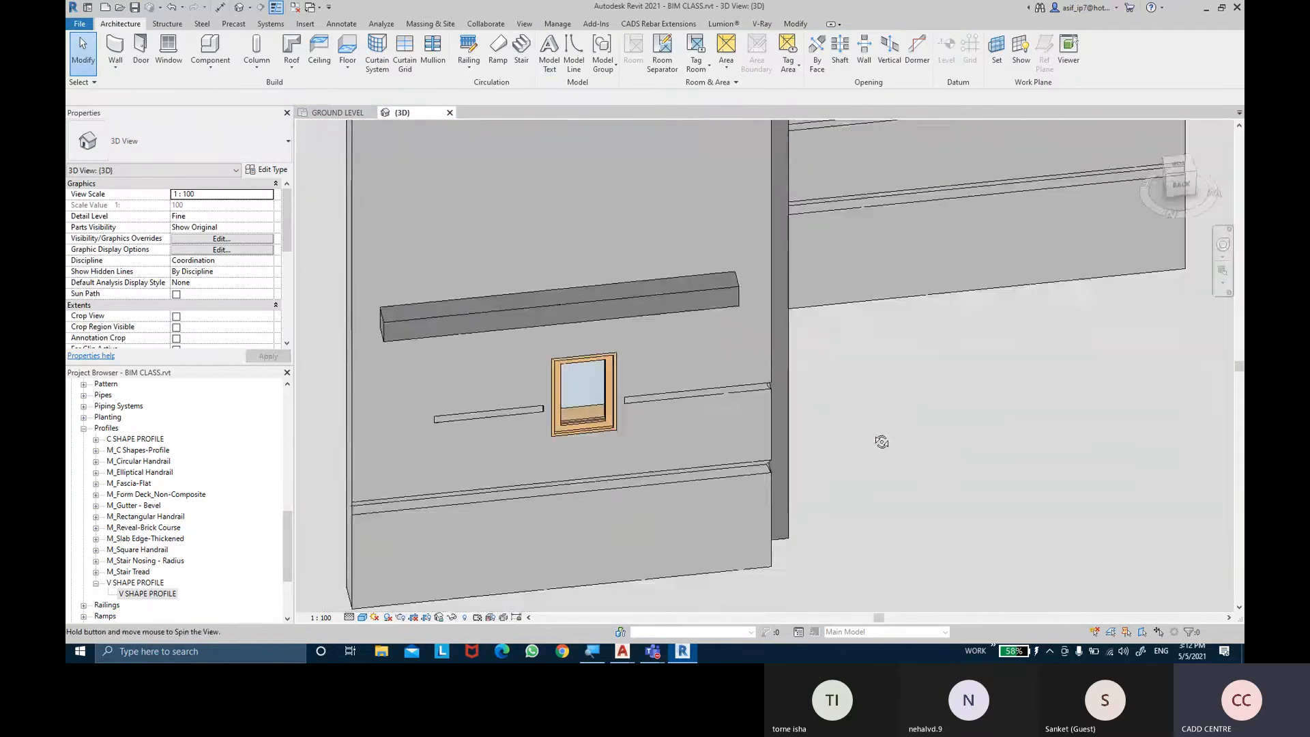
Extend the cornice sweep's left end back out to the wall's vertical edge, keeping the other end short of its edge
click(537, 313)
shift+middle_drag(537, 312, 403, 370)
drag(387, 354, 356, 362)
shift+middle_drag(415, 415, 534, 199)
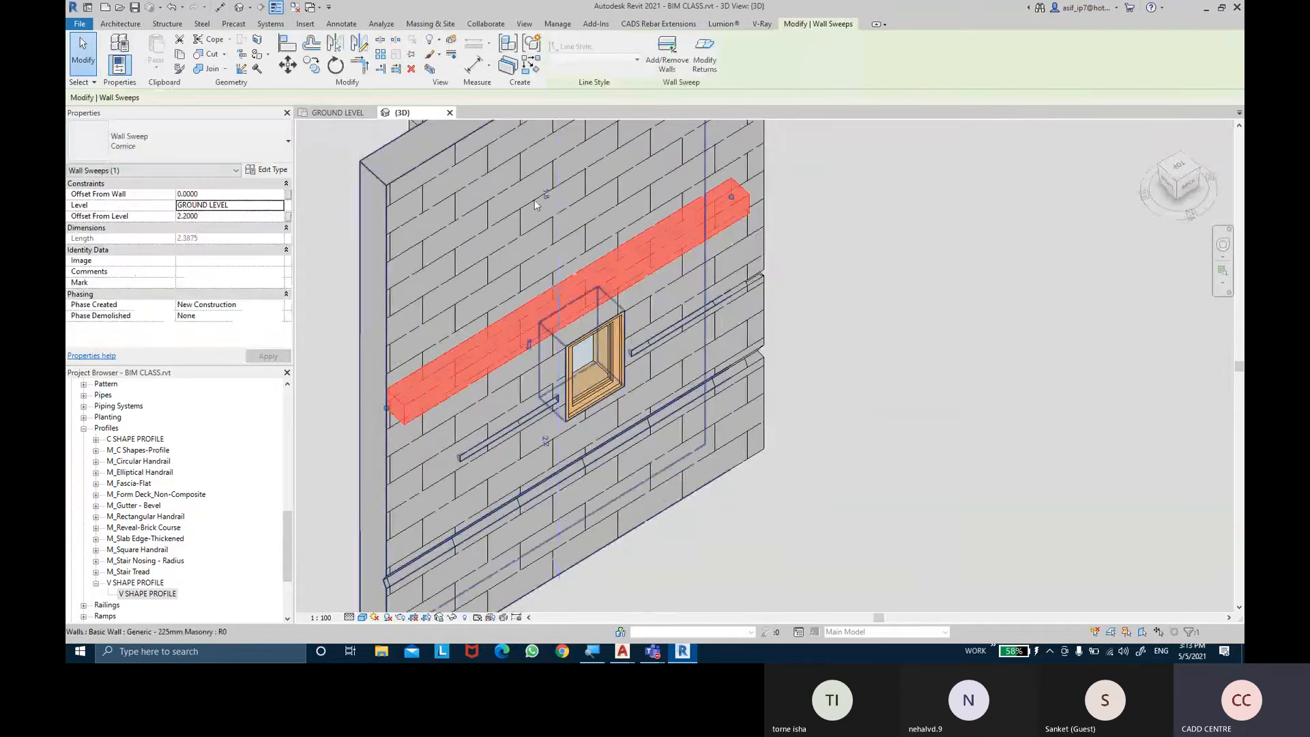
Add a 90° return to the cornice's end above the window and stretch it around the wall's end face
click(704, 61)
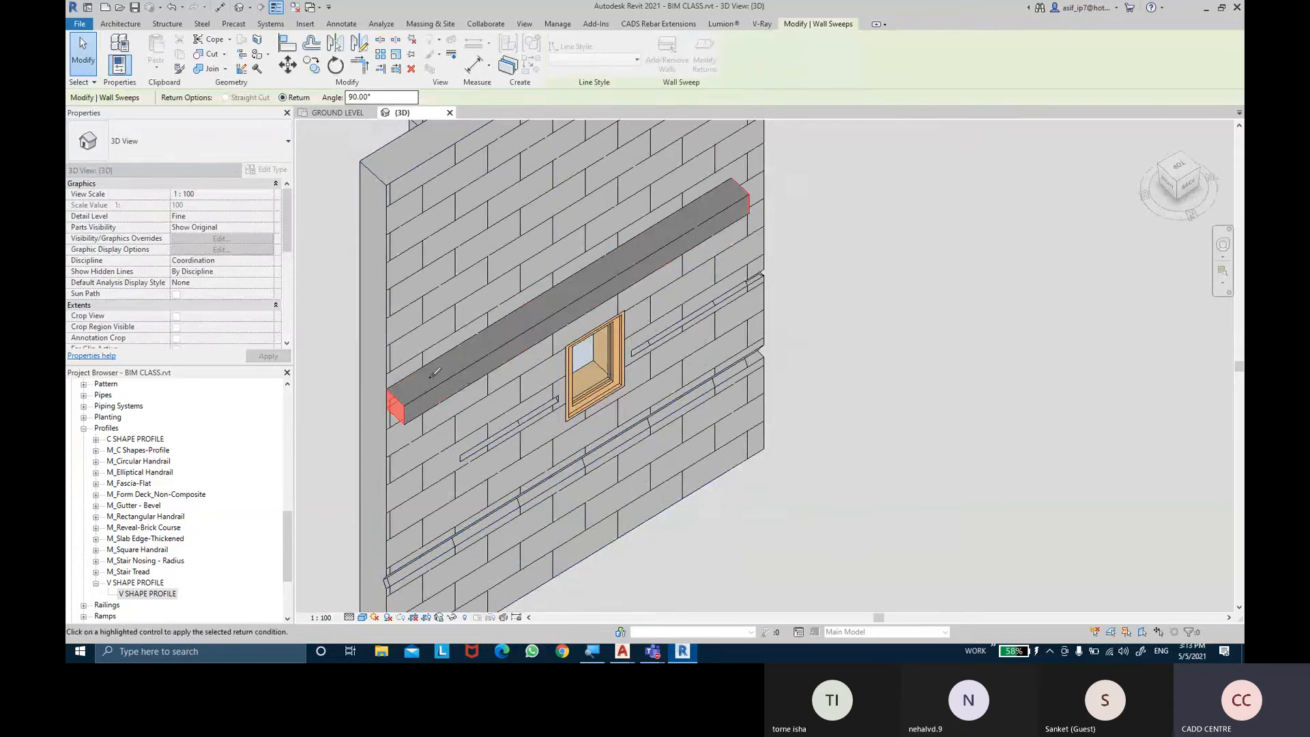
click(403, 396)
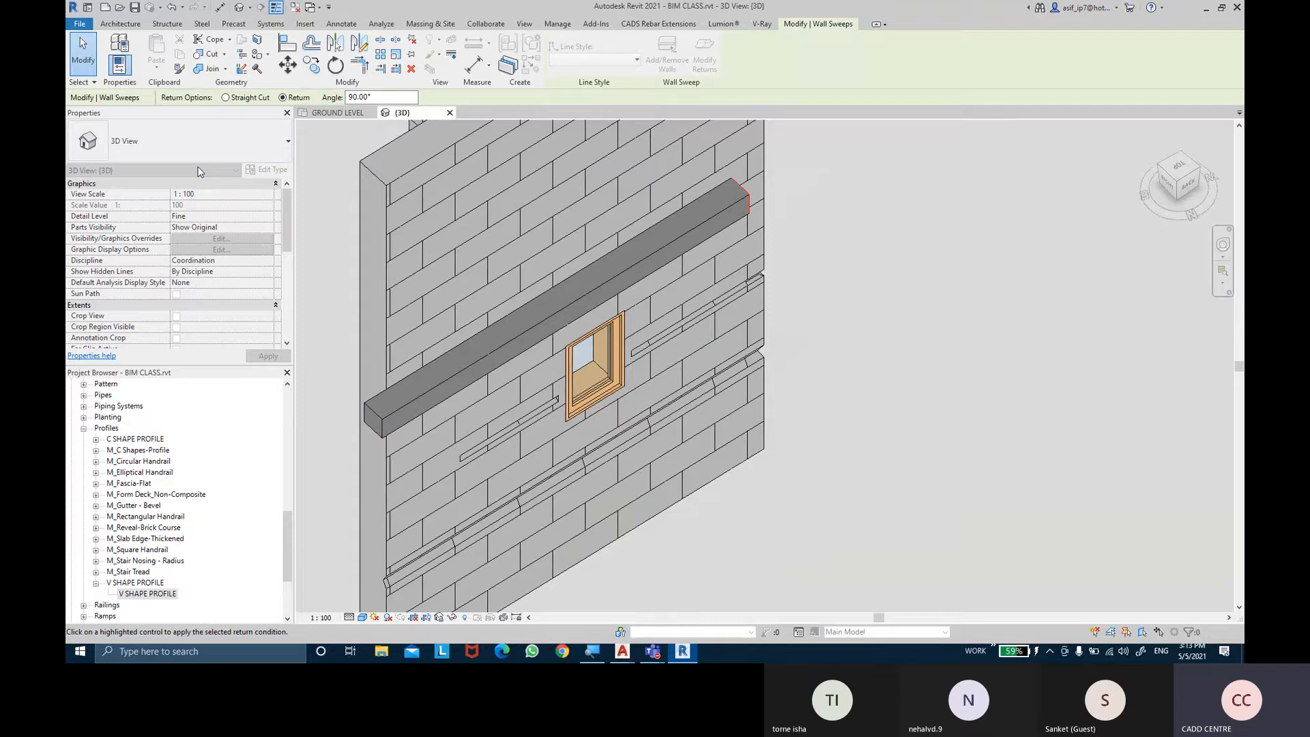
click(83, 52)
click(374, 407)
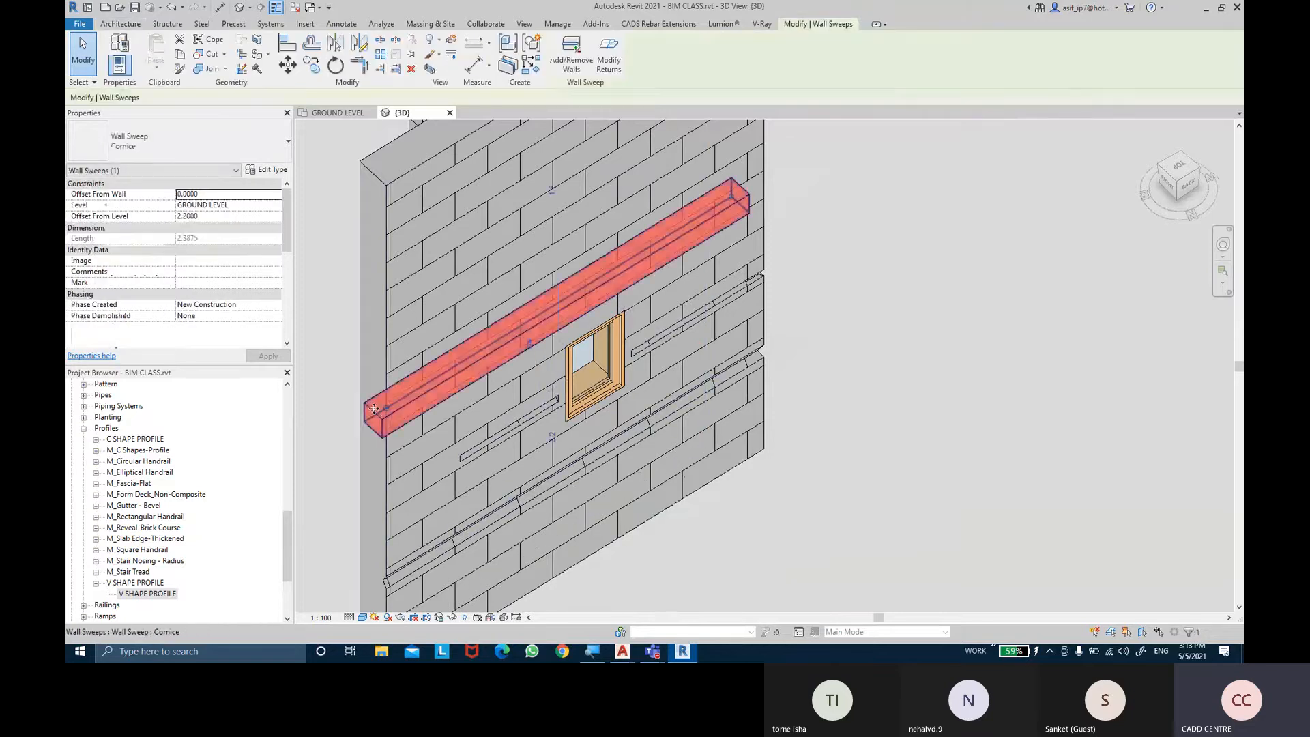
scroll(373, 408, up, 3)
key(Escape)
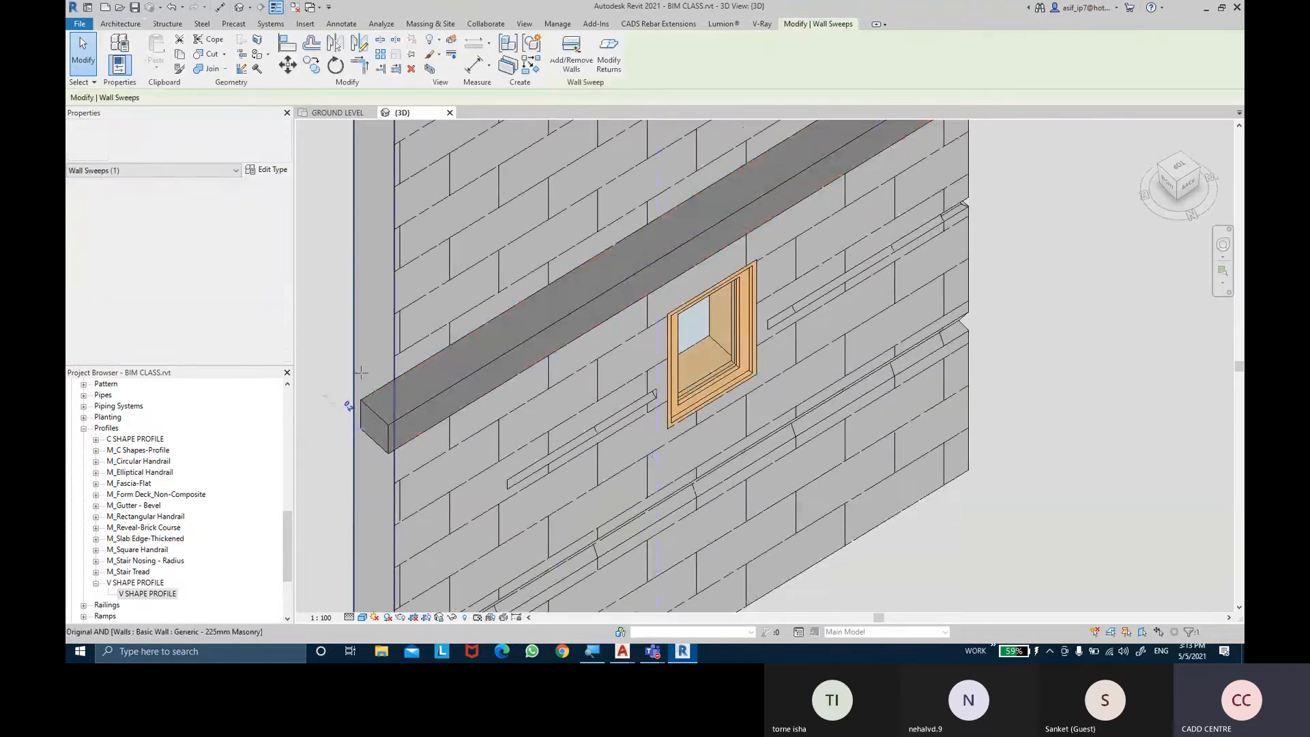
drag(361, 373, 354, 371)
click(322, 264)
scroll(322, 262, down, 3)
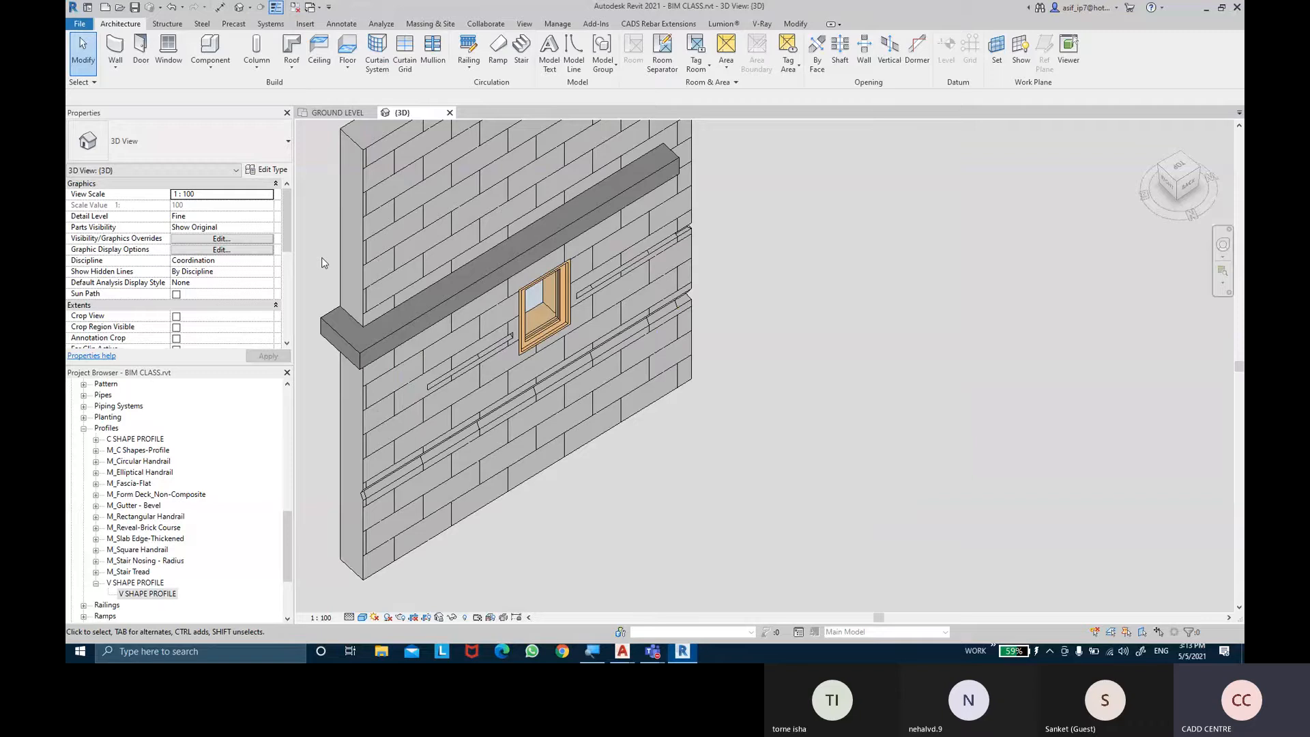
Change the cornice's returned end back to a straight cut
click(348, 313)
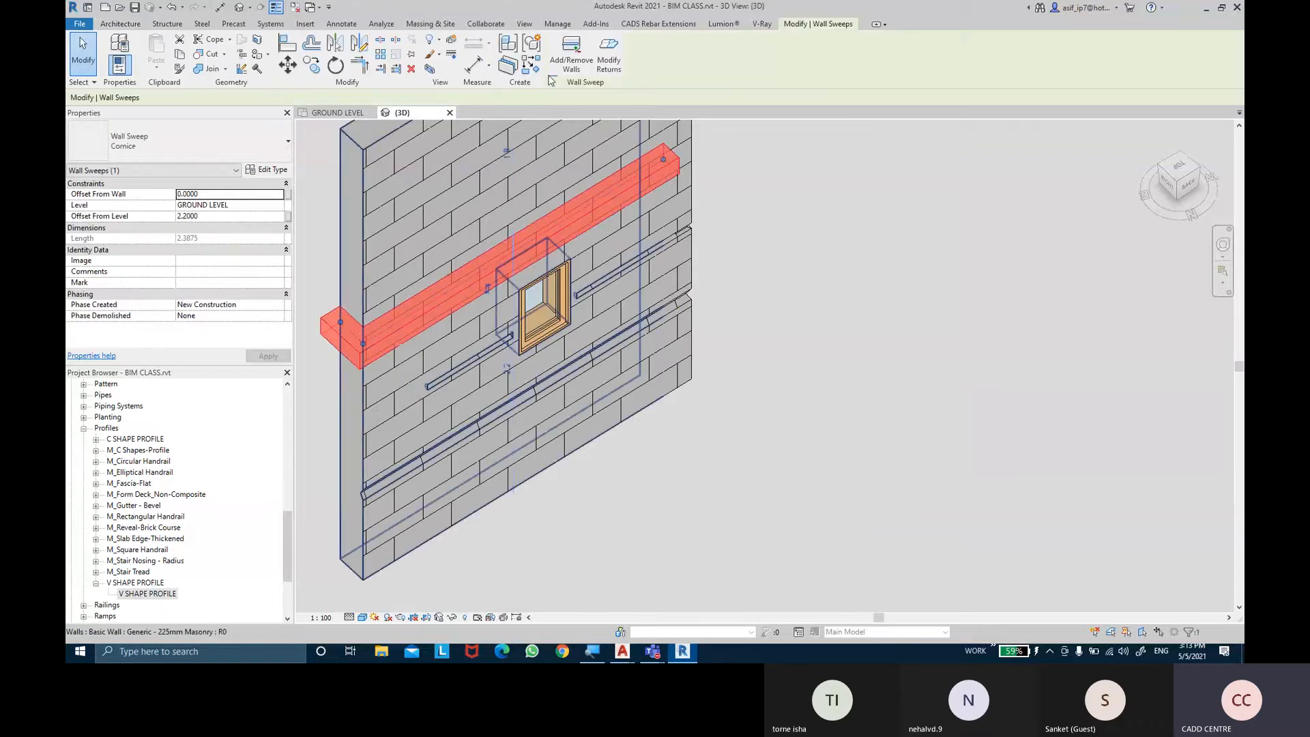
click(611, 68)
click(293, 97)
click(244, 98)
click(337, 302)
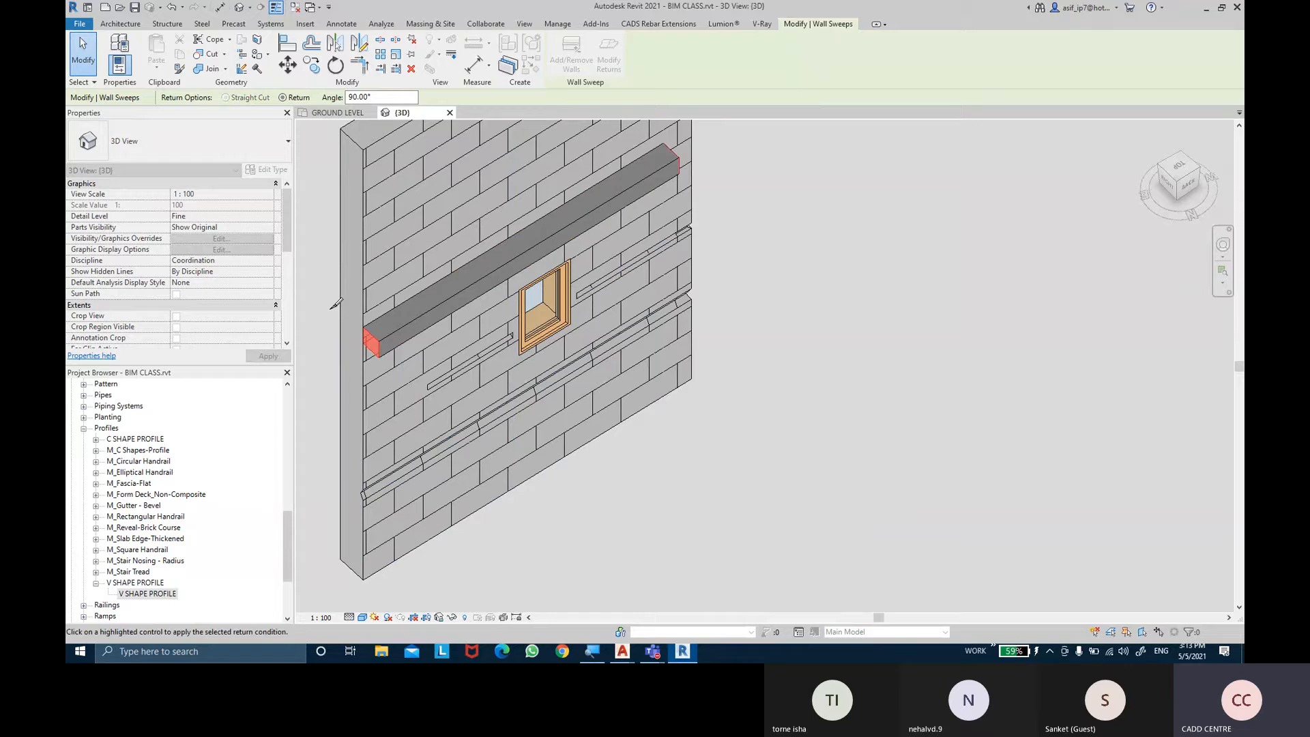
key(Escape)
key(Escape)
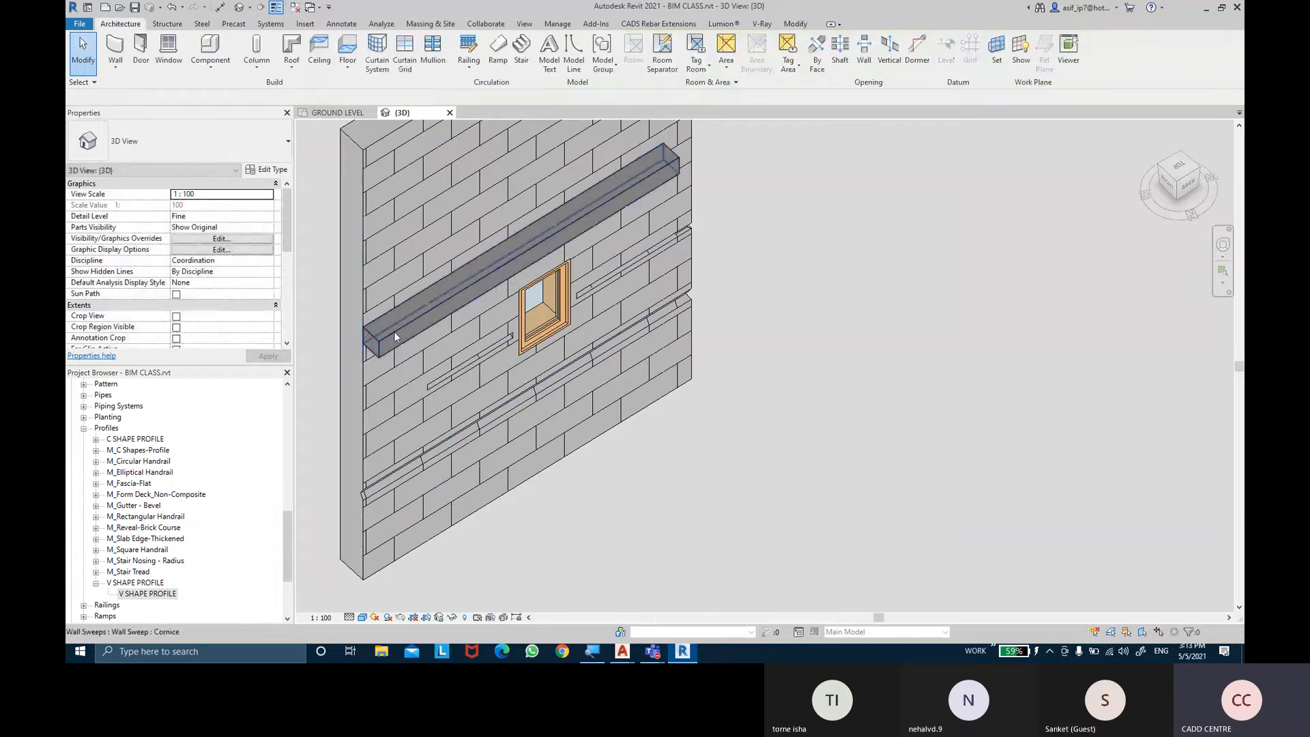
Add the arched wall and the wall adjoining it to the cornice above the window
click(394, 331)
shift+middle_drag(751, 300, 780, 316)
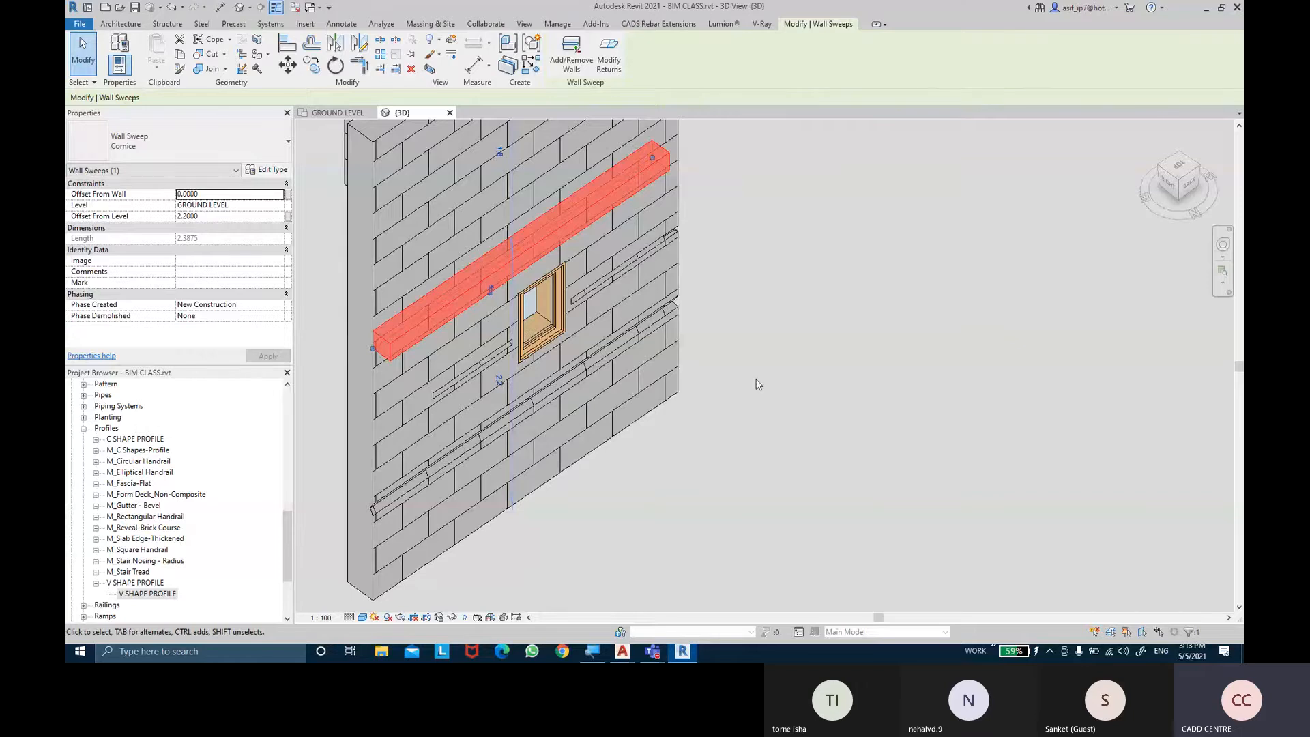
shift+middle_drag(763, 369, 558, 424)
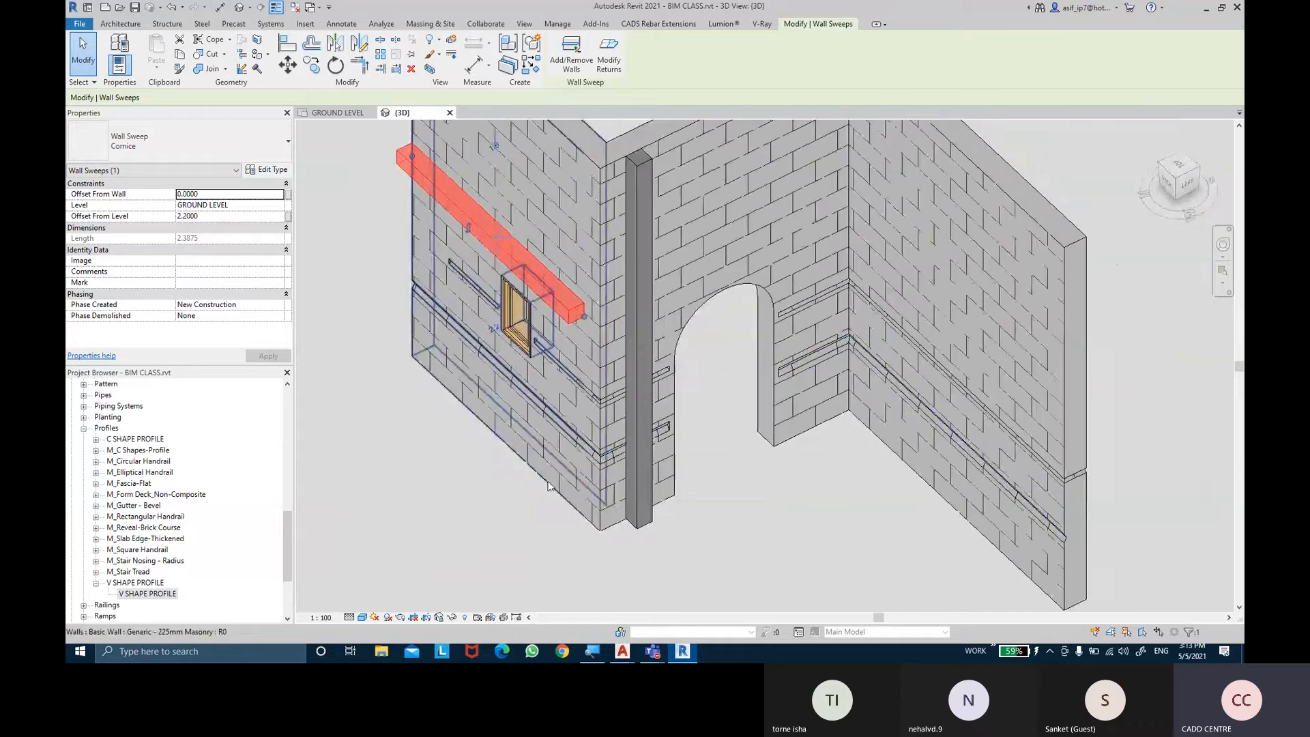
key(Escape)
click(552, 288)
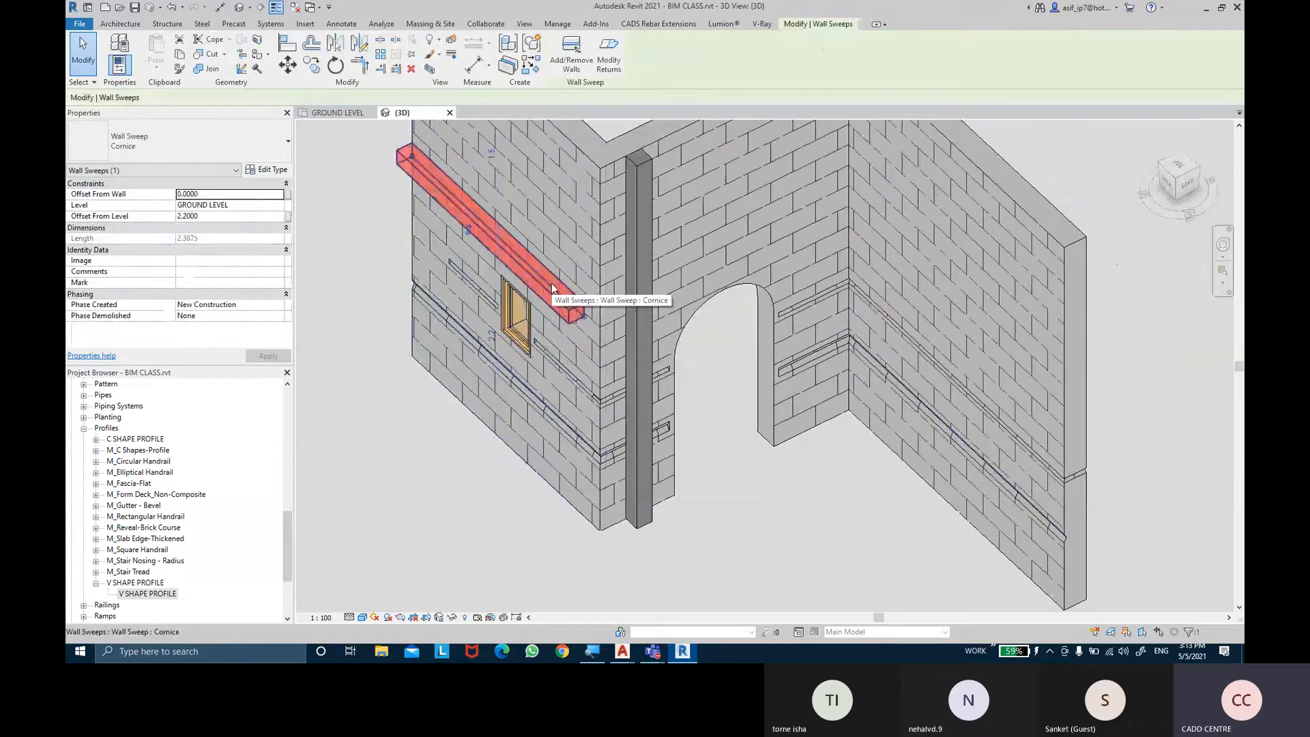
click(565, 67)
click(698, 264)
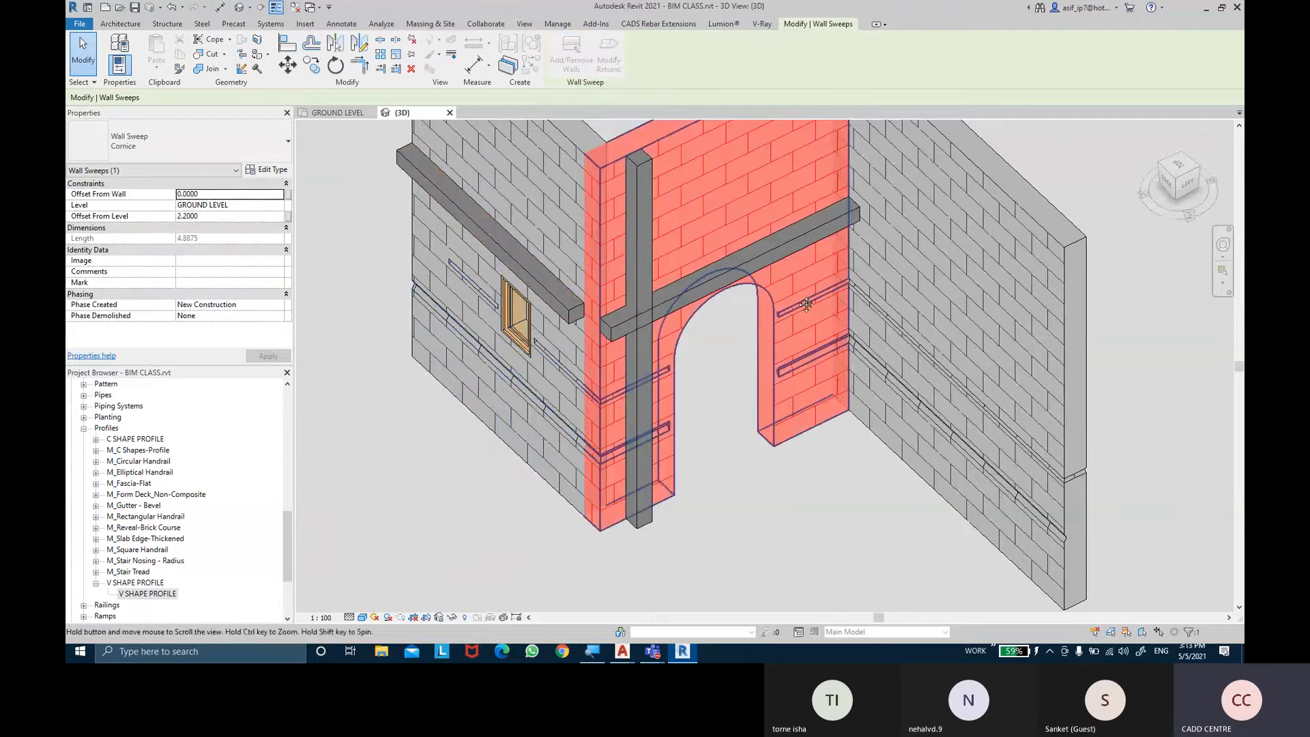
middle_drag(806, 304, 763, 300)
click(893, 262)
shift+middle_drag(785, 379, 836, 382)
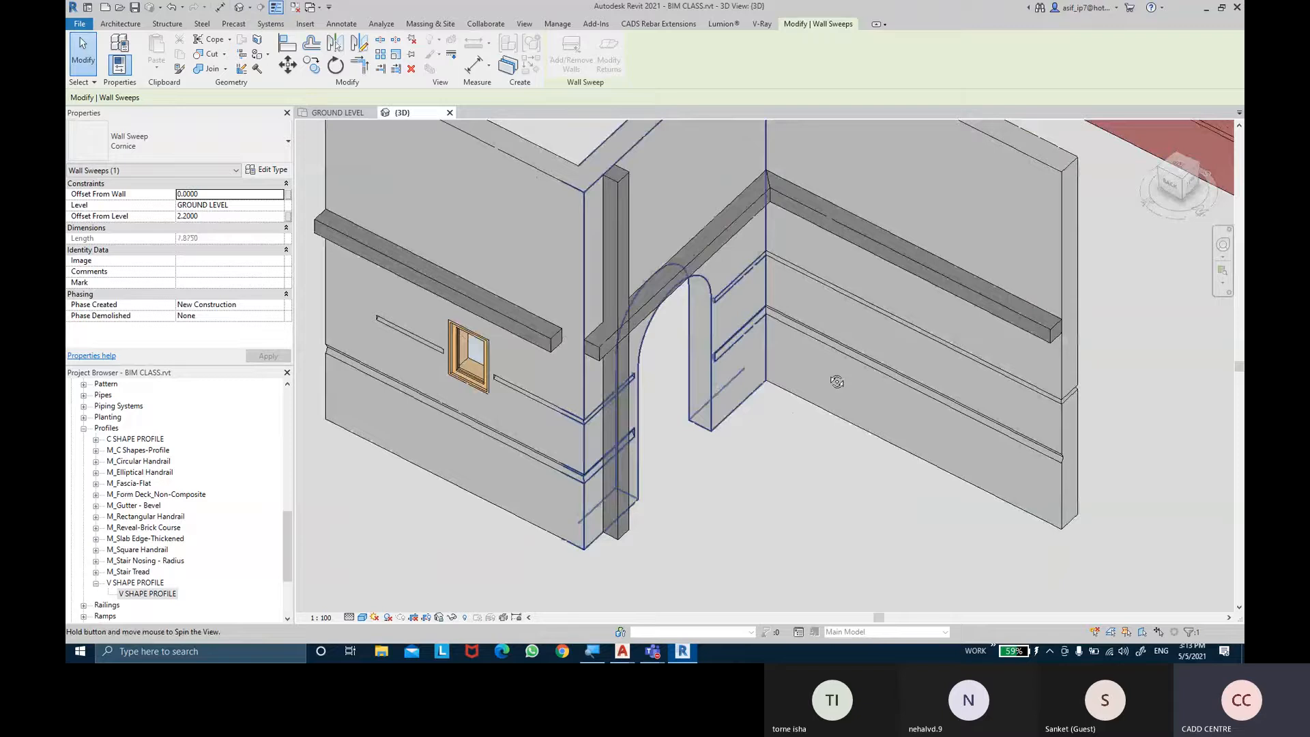
scroll(764, 382, up, 1)
key(Escape)
Stretch the window wall's cornice segment to meet the arched wall's segment at the outer corner
scroll(499, 335, up, 1)
drag(499, 335, 539, 347)
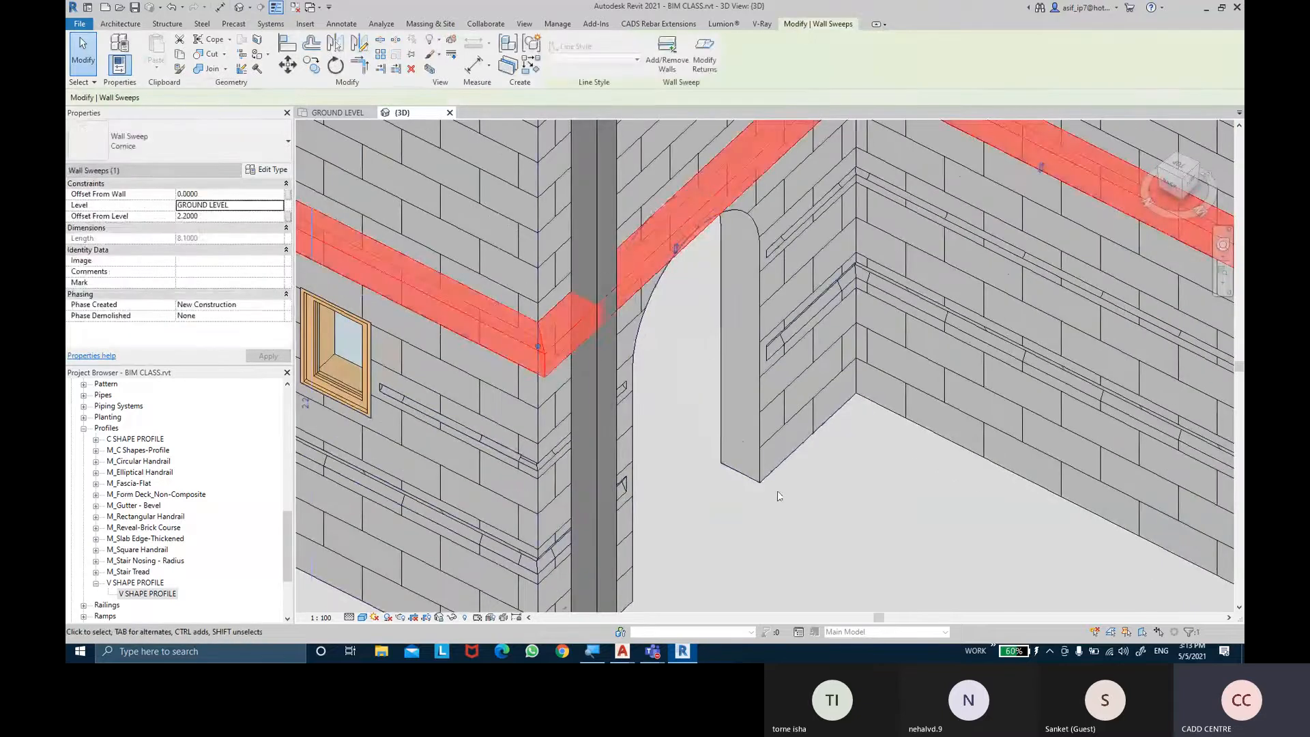
key(Escape)
shift+middle_drag(778, 496, 760, 453)
Shorten the vertical wall sweep beside the arch so its lower end stops at the horizontal cornice
click(646, 423)
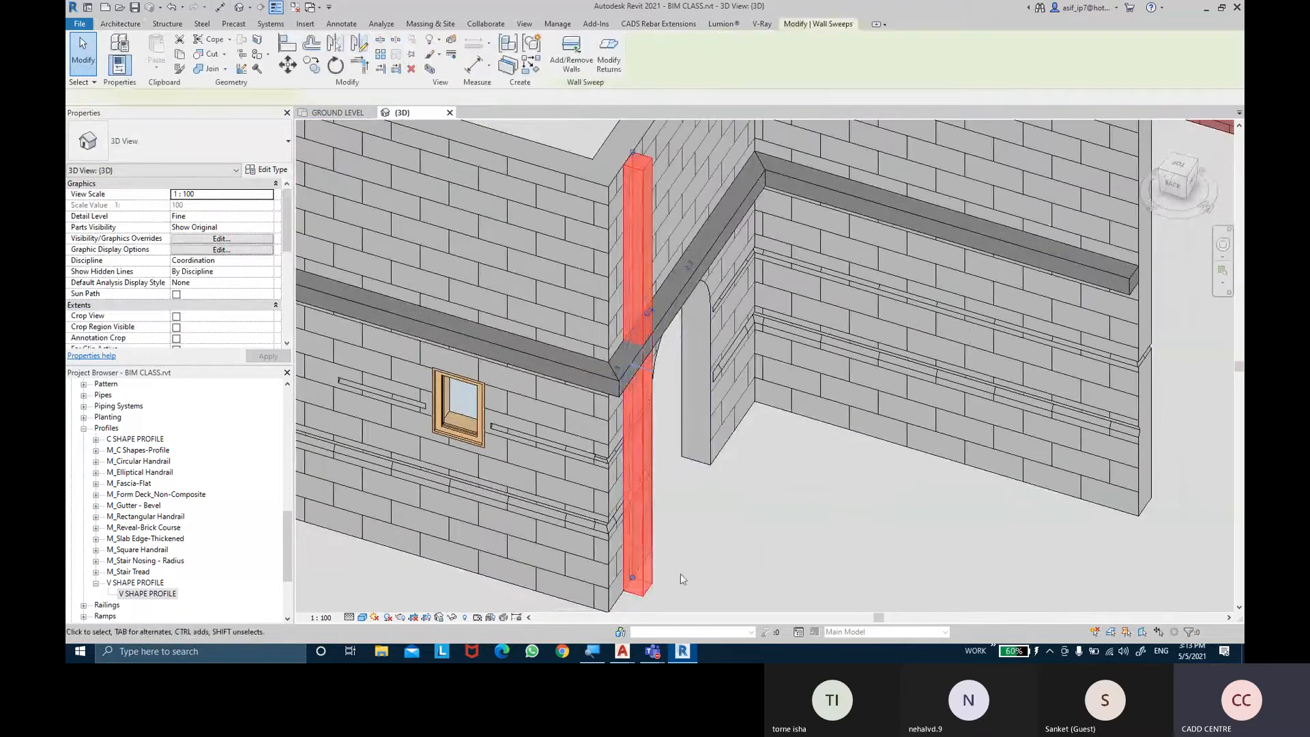
drag(633, 576, 637, 338)
shift+middle_drag(716, 382, 644, 360)
scroll(643, 360, up, 2)
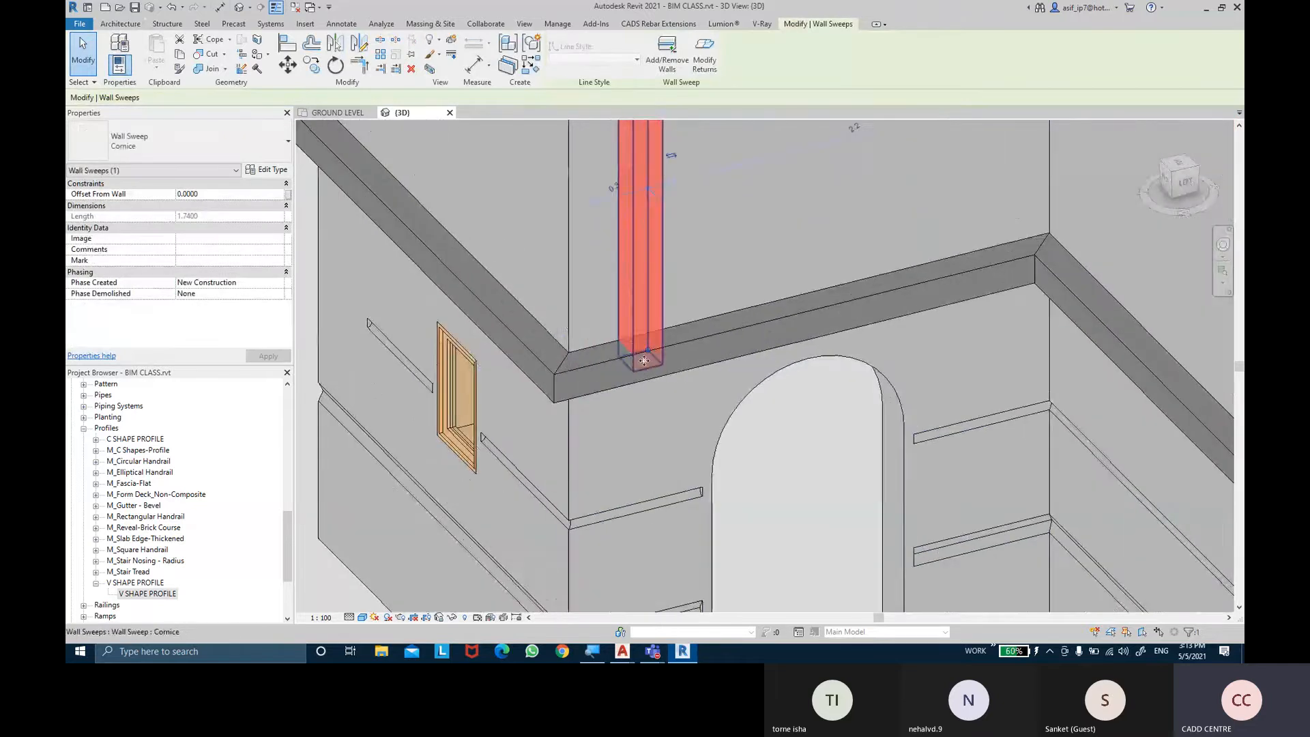
mouse_move(648, 352)
mouse_down()
mouse_move(646, 363)
mouse_move(648, 333)
mouse_up()
shift+middle_drag(648, 333, 678, 322)
drag(644, 297, 647, 343)
shift+middle_drag(646, 343, 658, 360)
scroll(722, 361, down, 2)
click(722, 361)
shift+middle_drag(831, 542, 639, 423)
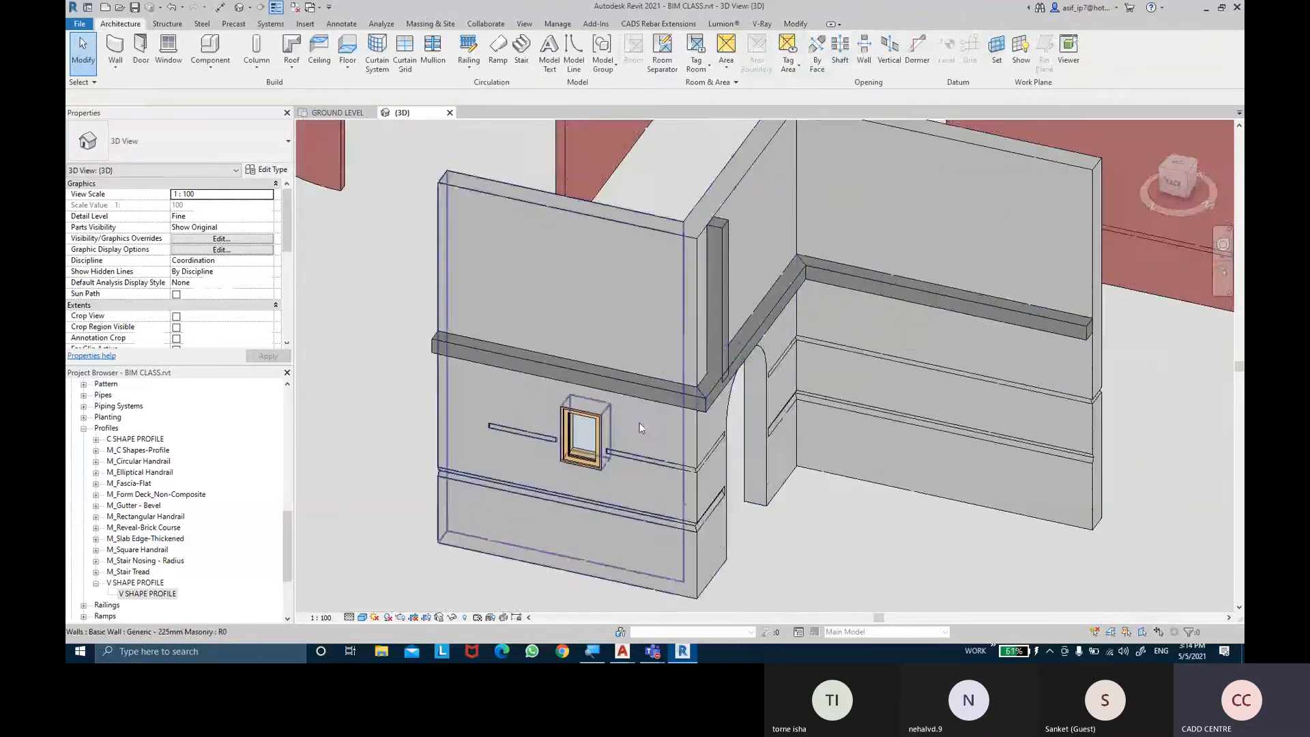
Review the type properties of the horizontal cornice, including its wall-cutting, profile and material parameters
click(626, 382)
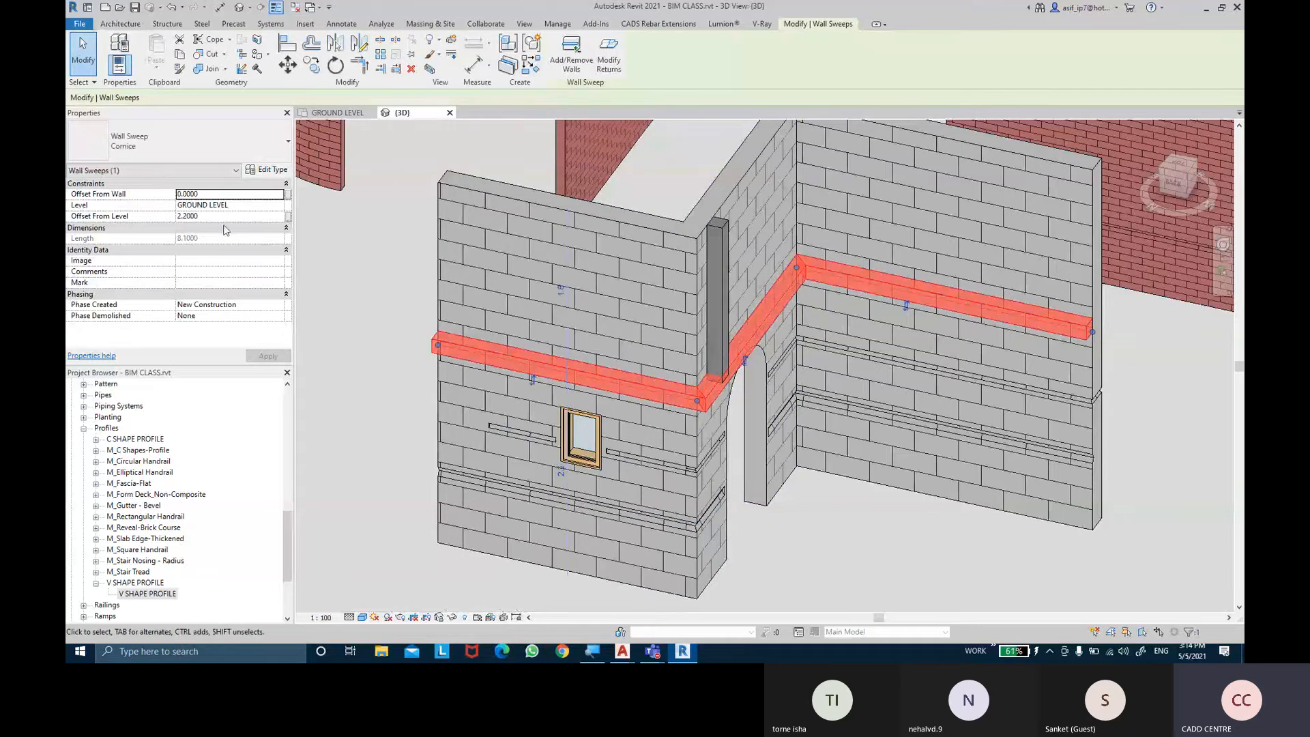
click(266, 170)
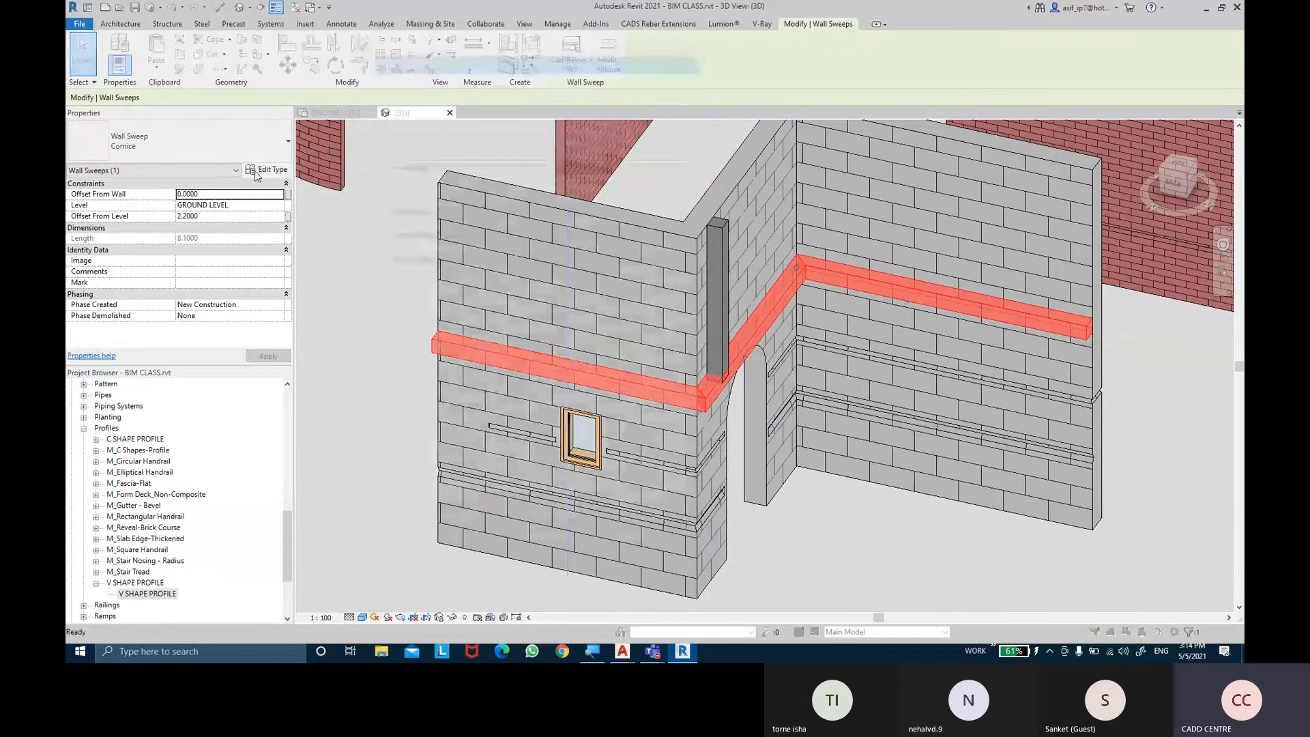
drag(447, 56, 829, 77)
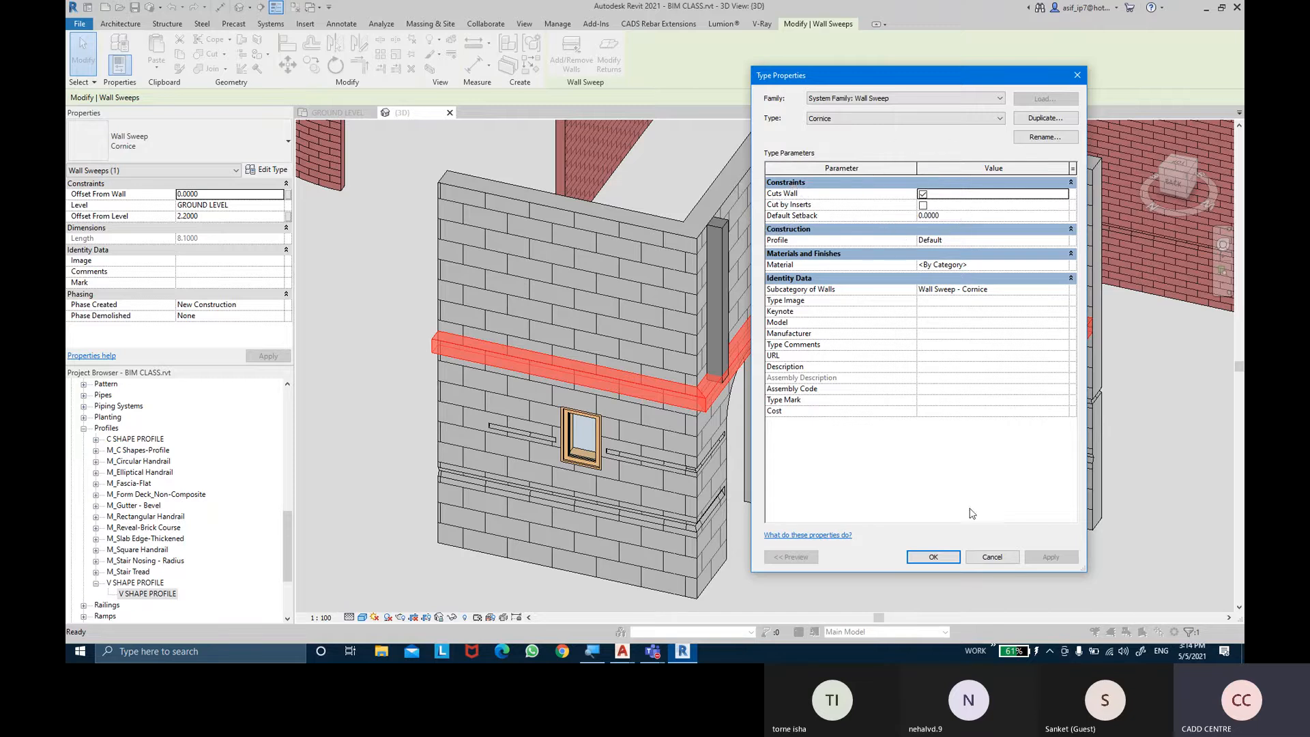
click(933, 557)
Set the horizontal cornice's offset from the wall to -0.0350
shift+middle_drag(947, 558, 934, 436)
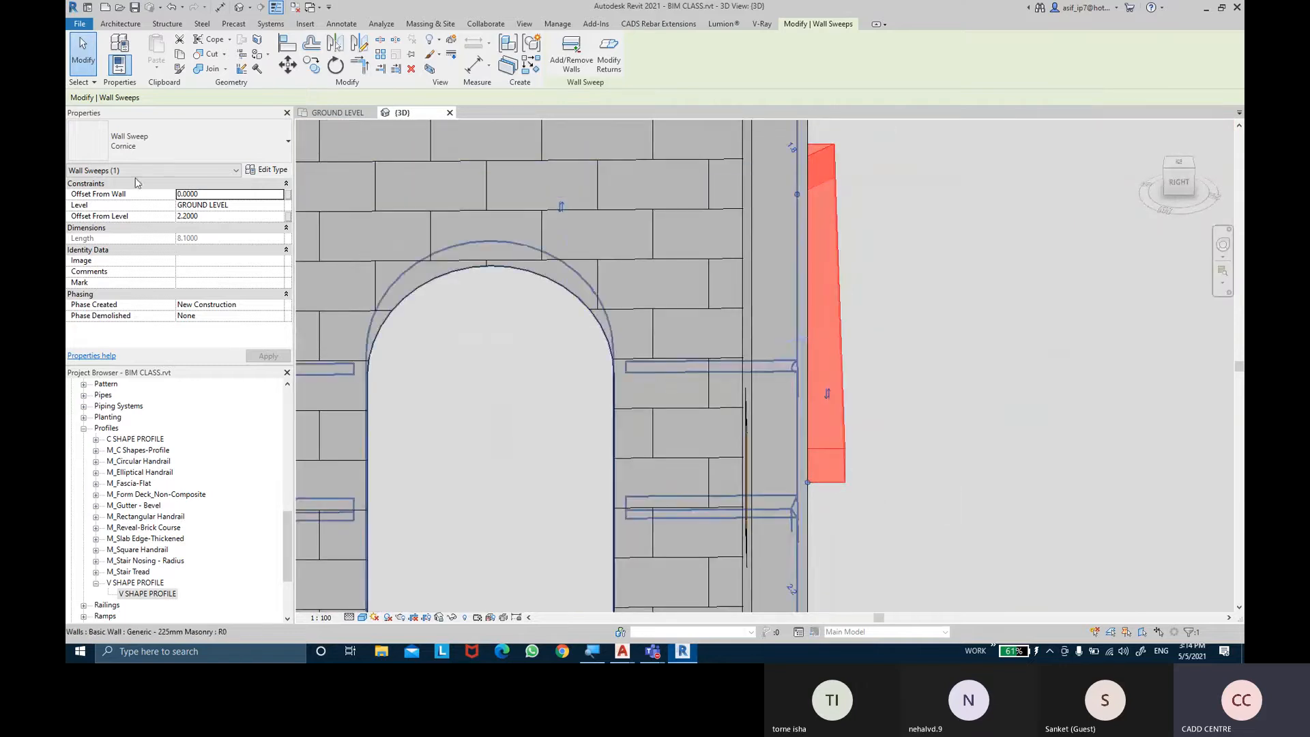
click(215, 195)
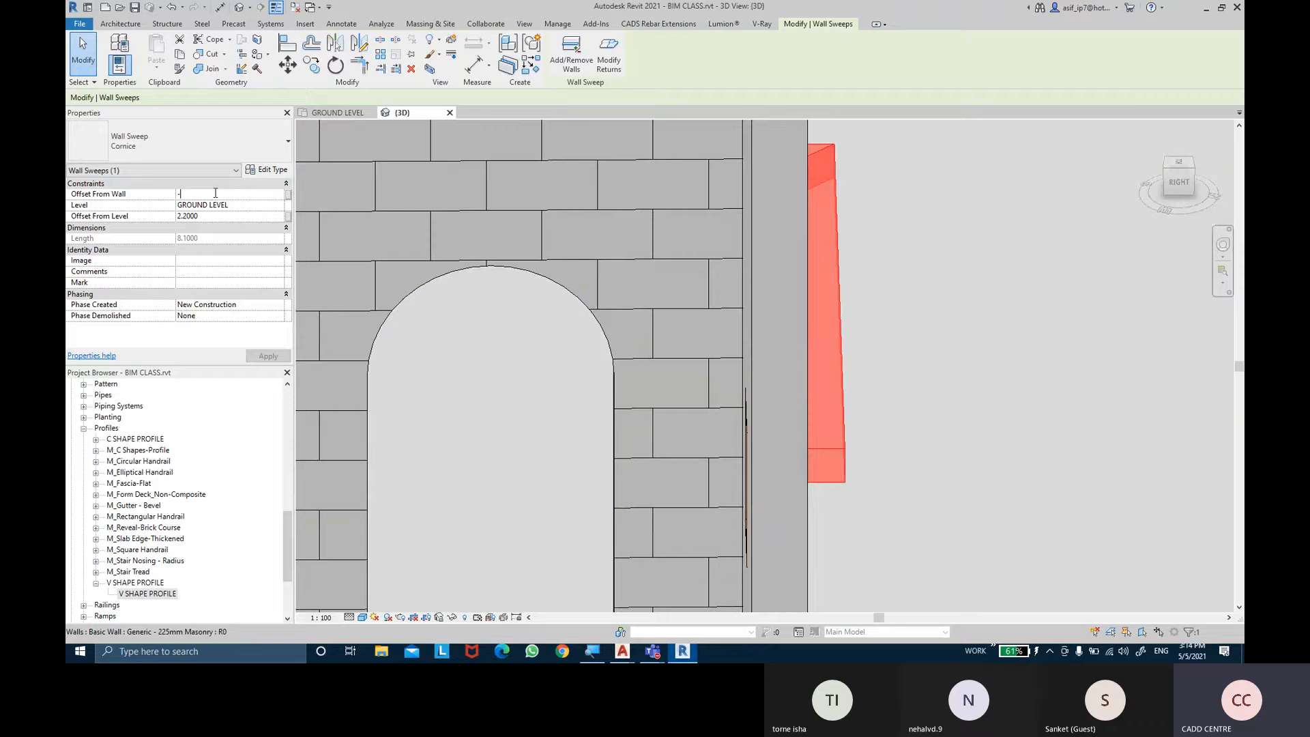
key(Return)
click(266, 357)
Examine from several angles how the cornice's end sits in the wall with the negative offset
shift+middle_drag(936, 424, 972, 416)
click(969, 412)
scroll(733, 430, up, 1)
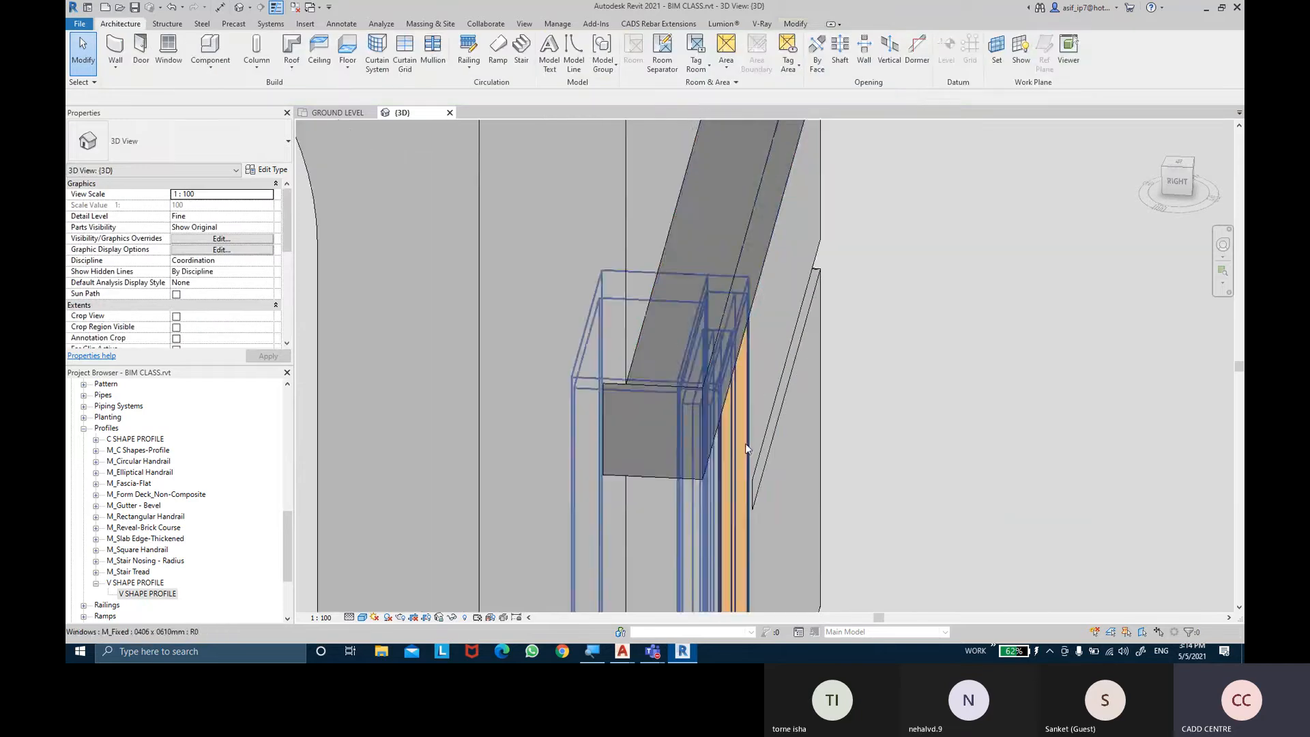
click(697, 401)
scroll(620, 399, up, 2)
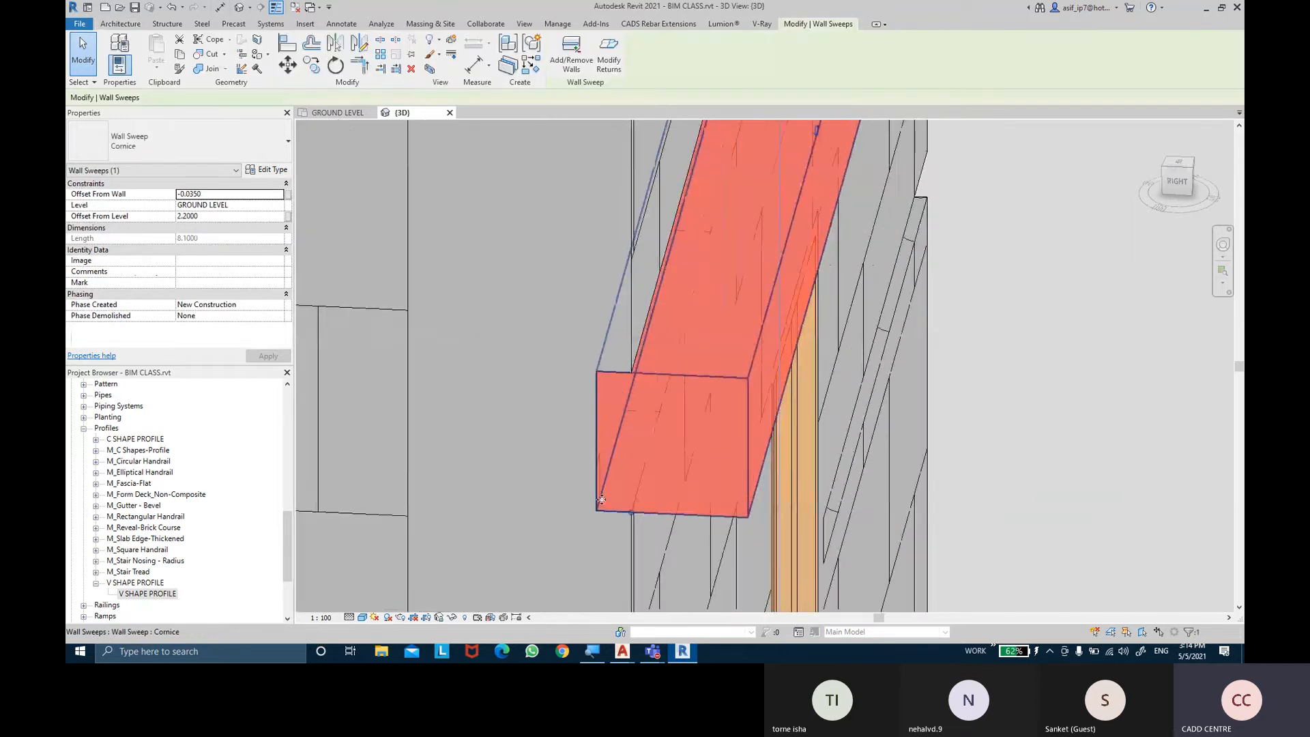
scroll(1055, 411, down, 1)
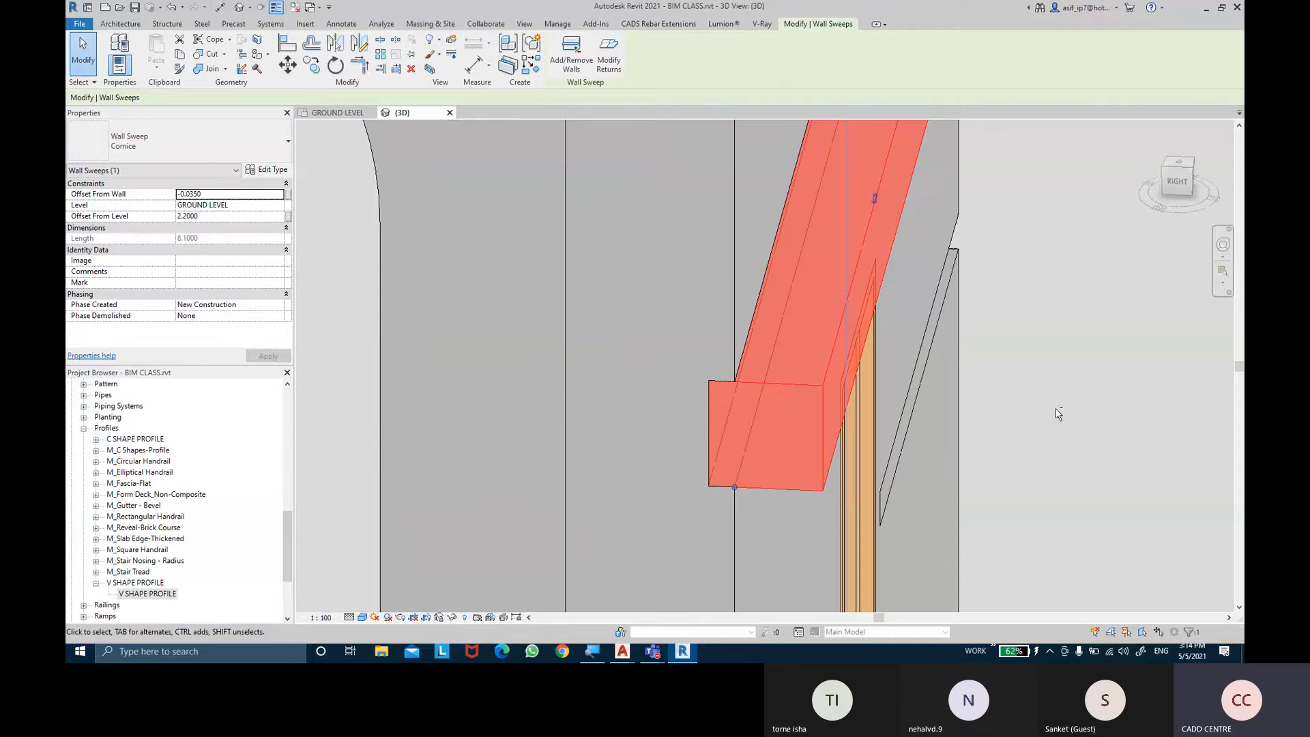
shift+middle_drag(1056, 411, 1066, 377)
scroll(1058, 306, down, 2)
middle_drag(1062, 222, 809, 382)
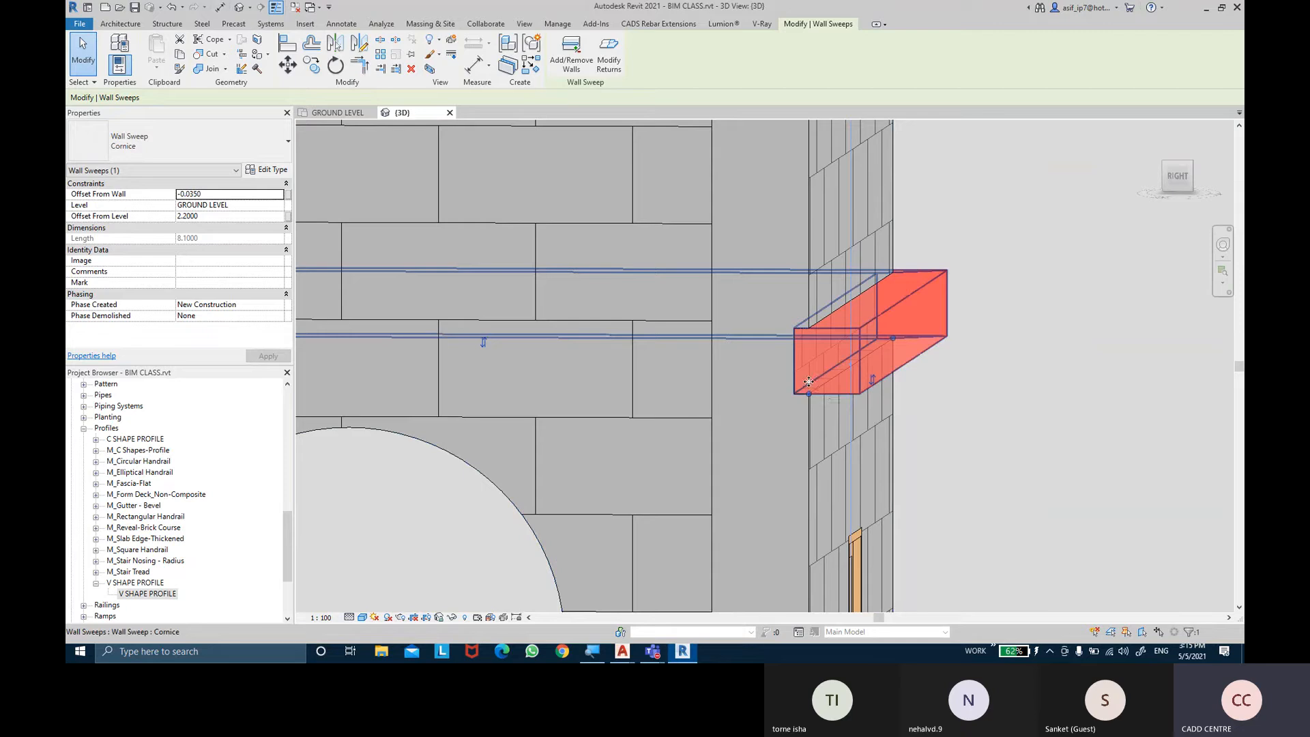
shift+middle_drag(1010, 348, 1002, 350)
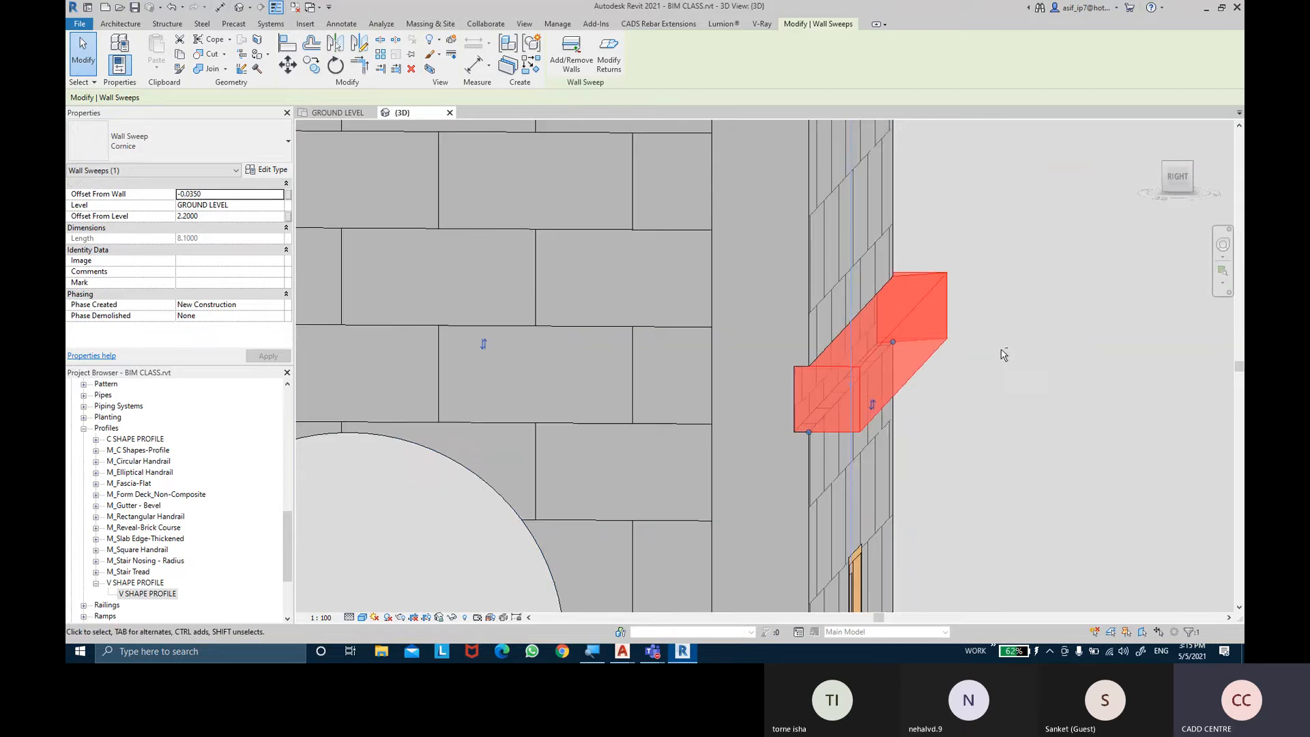
Turn off Cuts Wall in the Cornice type
click(1015, 412)
click(951, 344)
click(267, 169)
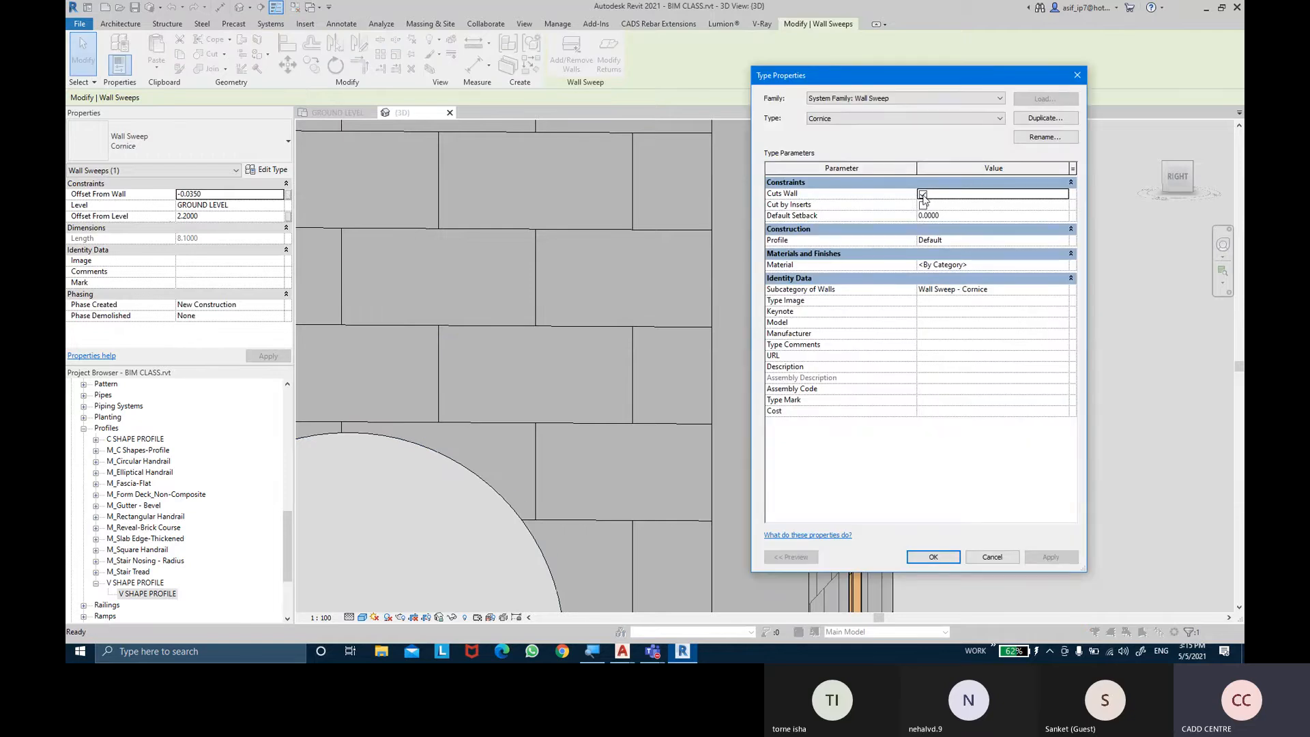
click(931, 196)
click(933, 557)
click(1044, 460)
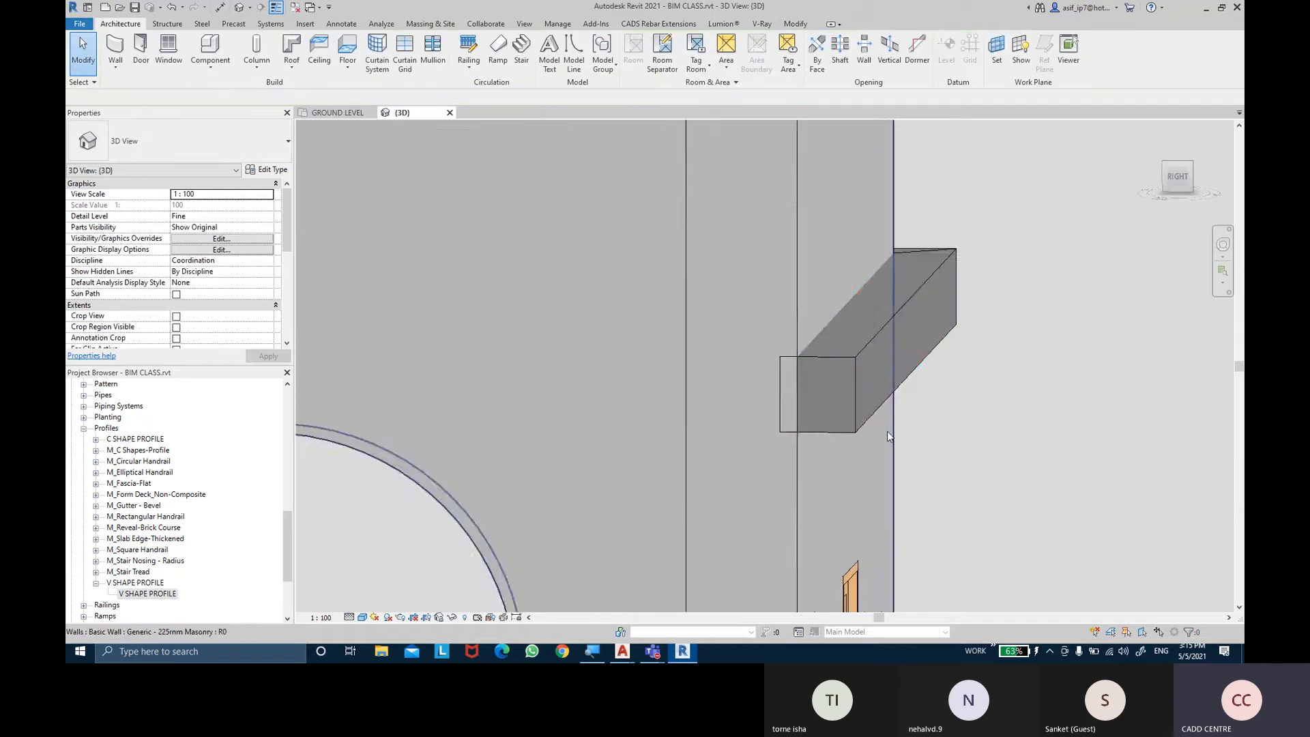
Turn Cuts Wall back on in the Cornice type
click(854, 396)
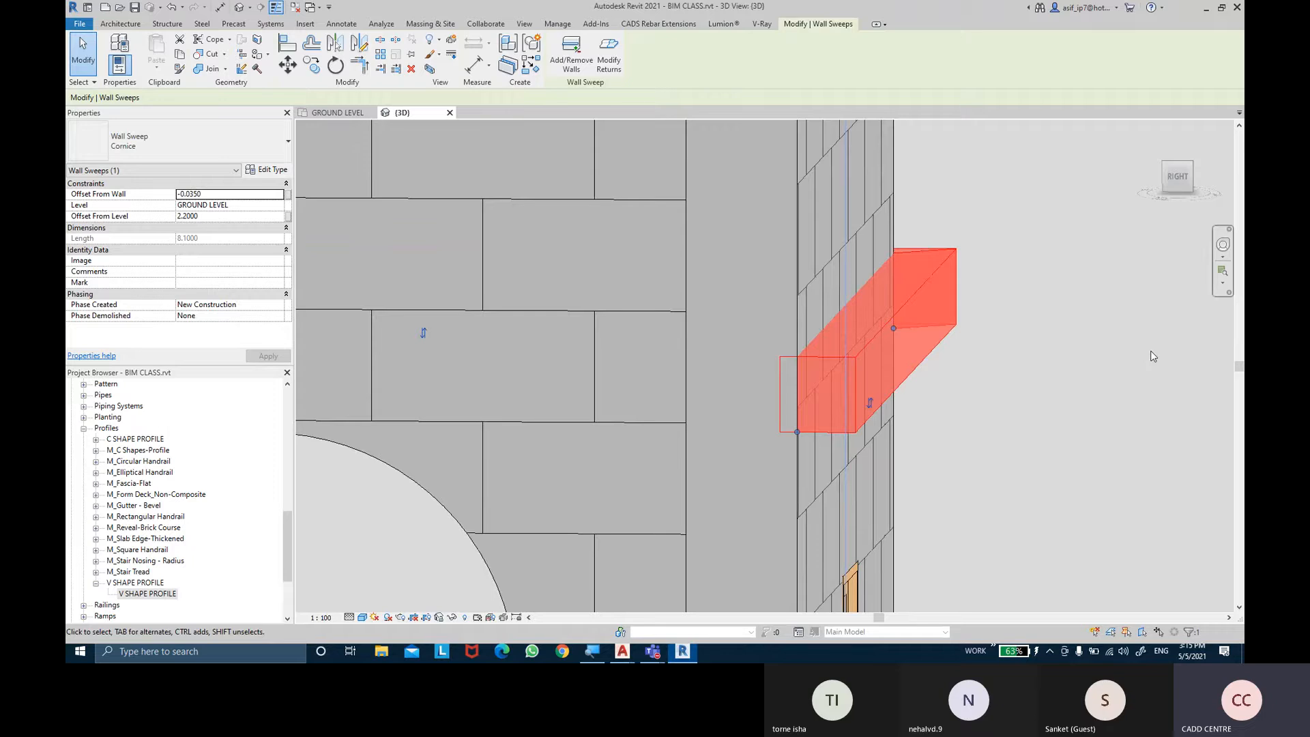
click(278, 170)
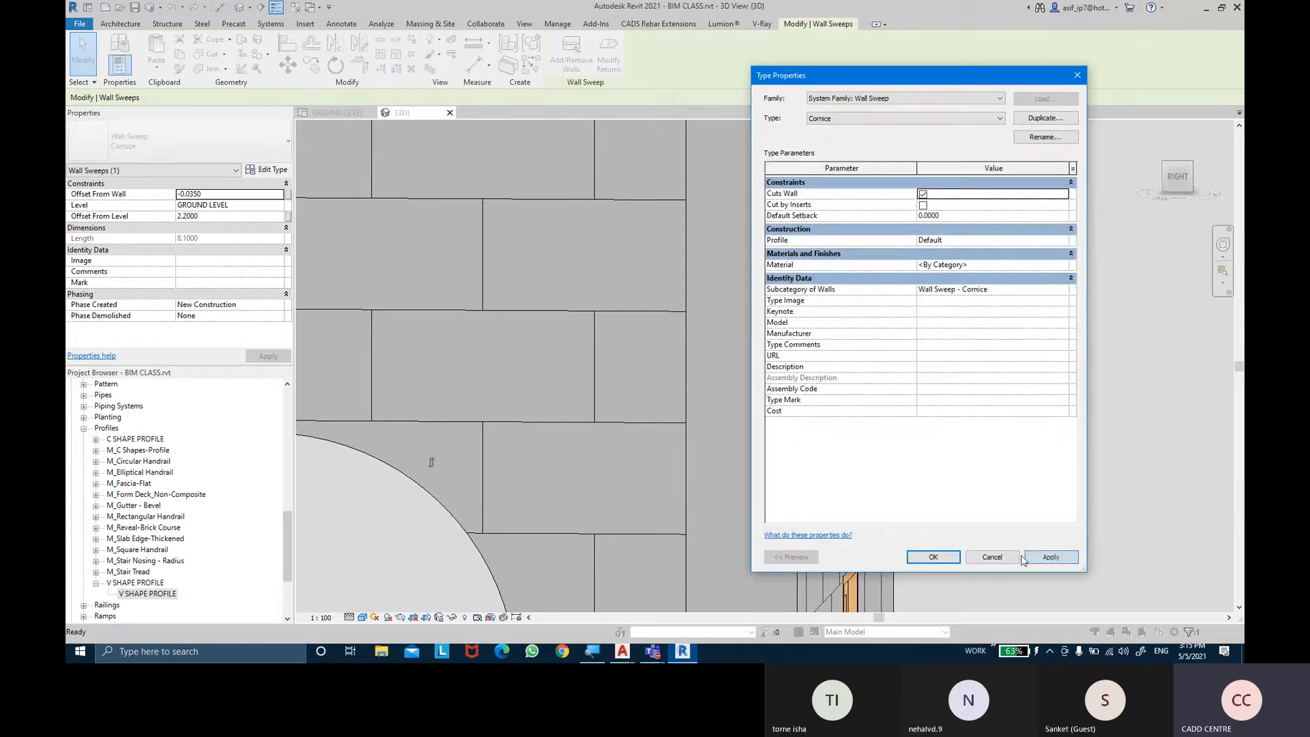
click(933, 556)
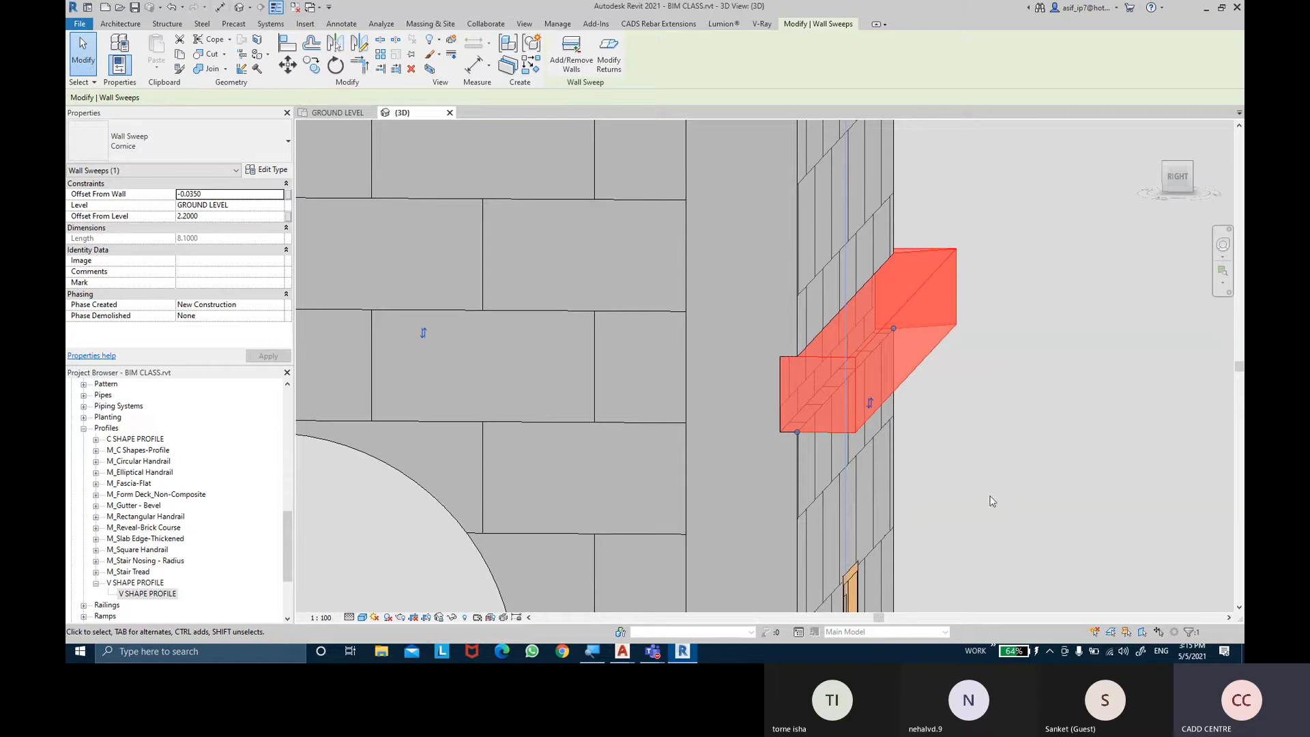
Check the Cut by Inserts option in the Cornice type and inspect the cornice along the walls
click(273, 170)
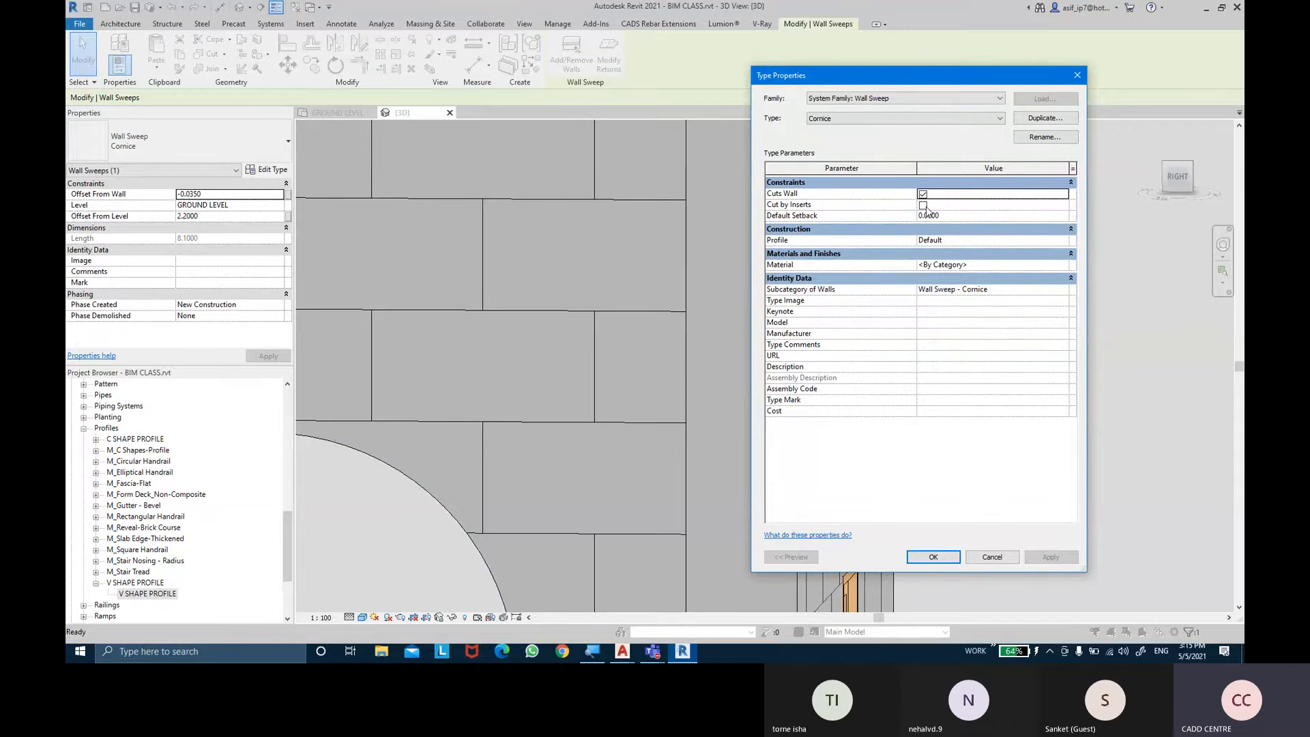
click(943, 559)
click(1008, 418)
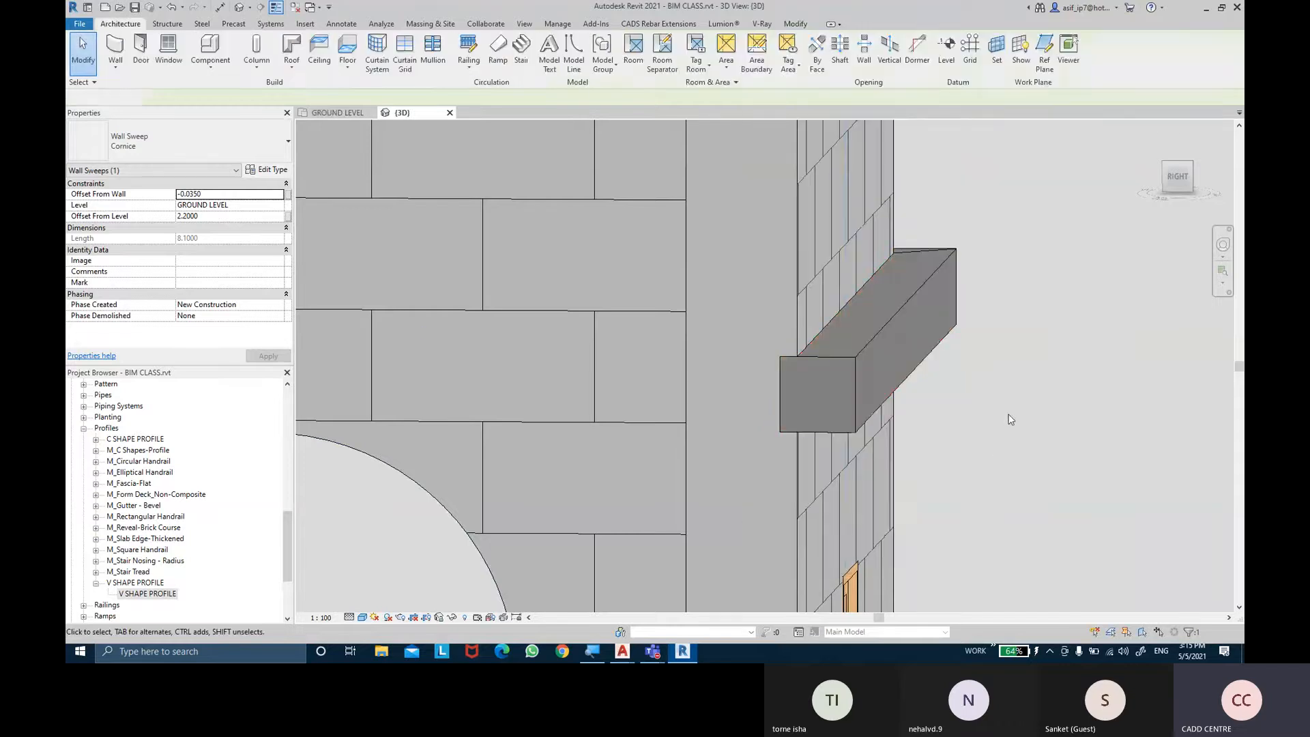
scroll(1008, 419, down, 3)
shift+middle_drag(1008, 418, 567, 315)
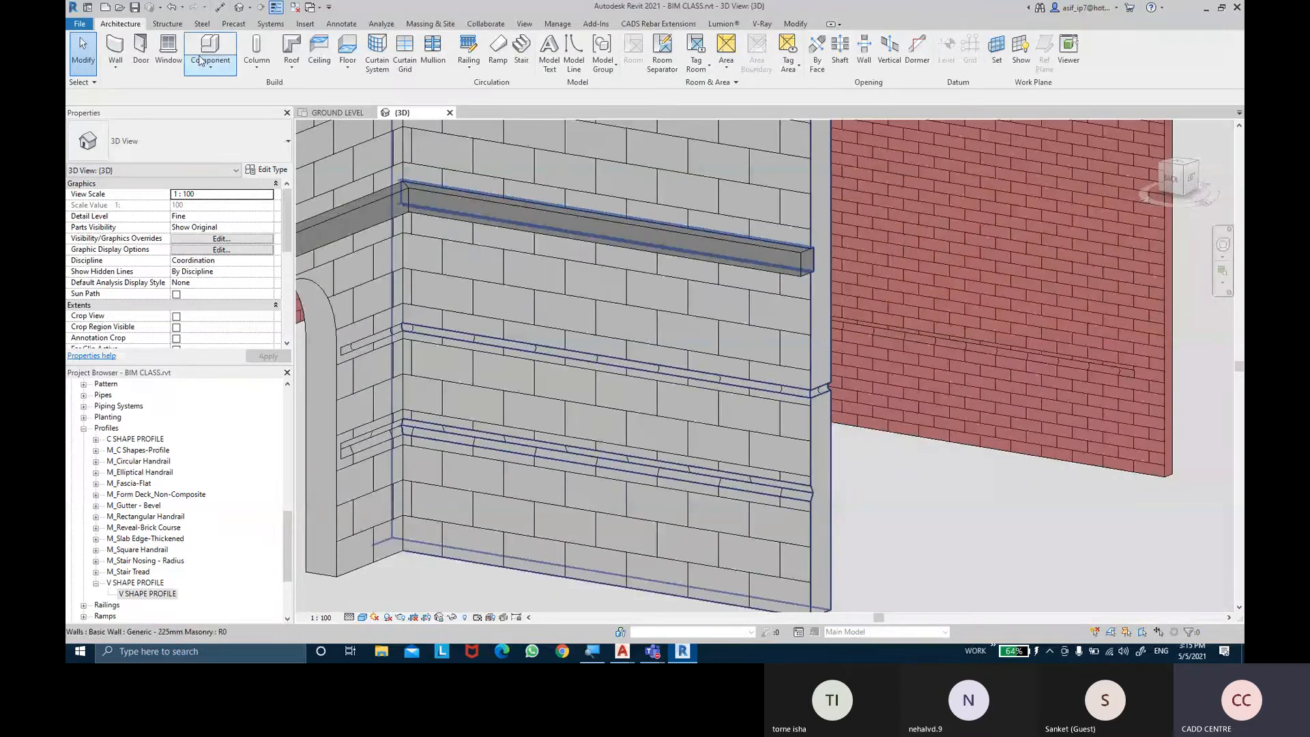
Place an M_Fixed 0406 x 0610mm window in the block wall across the cornice and adjust it to a sill height of 1.6205
key(w)
key(n)
click(586, 277)
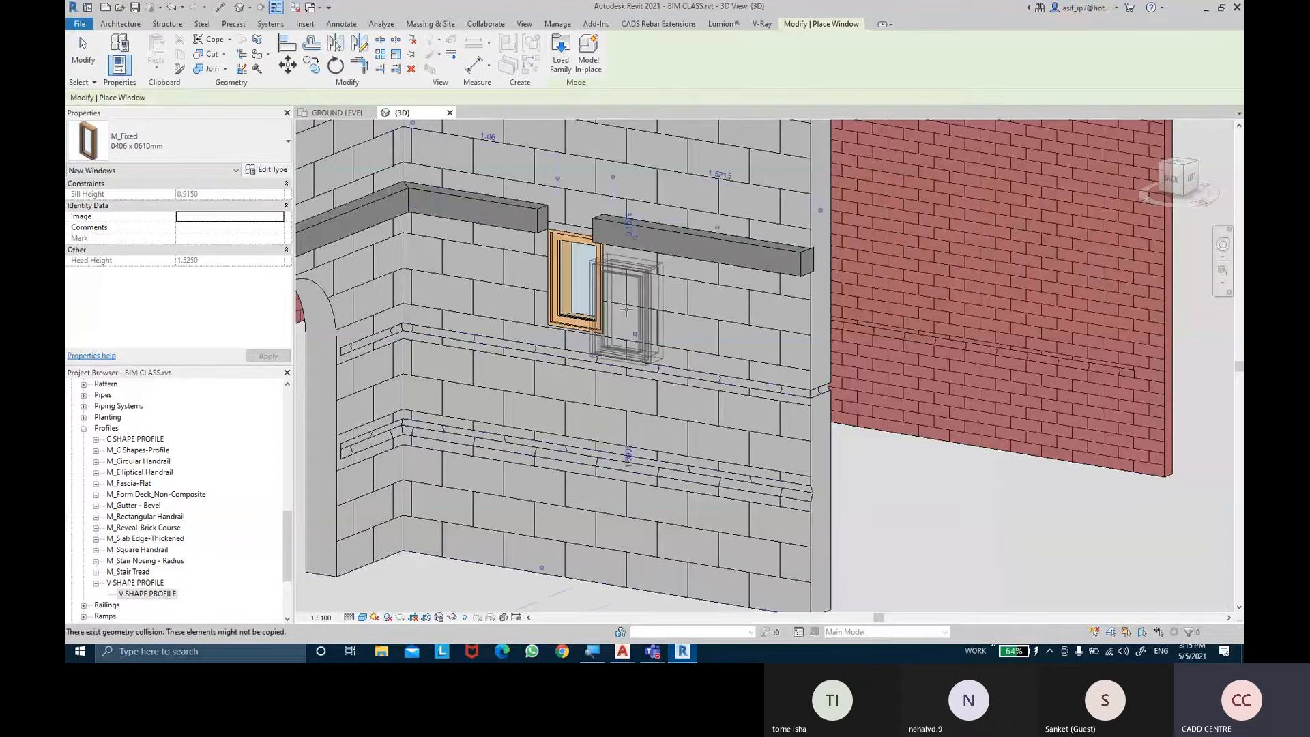
key(Escape)
key(Escape)
scroll(593, 266, up, 5)
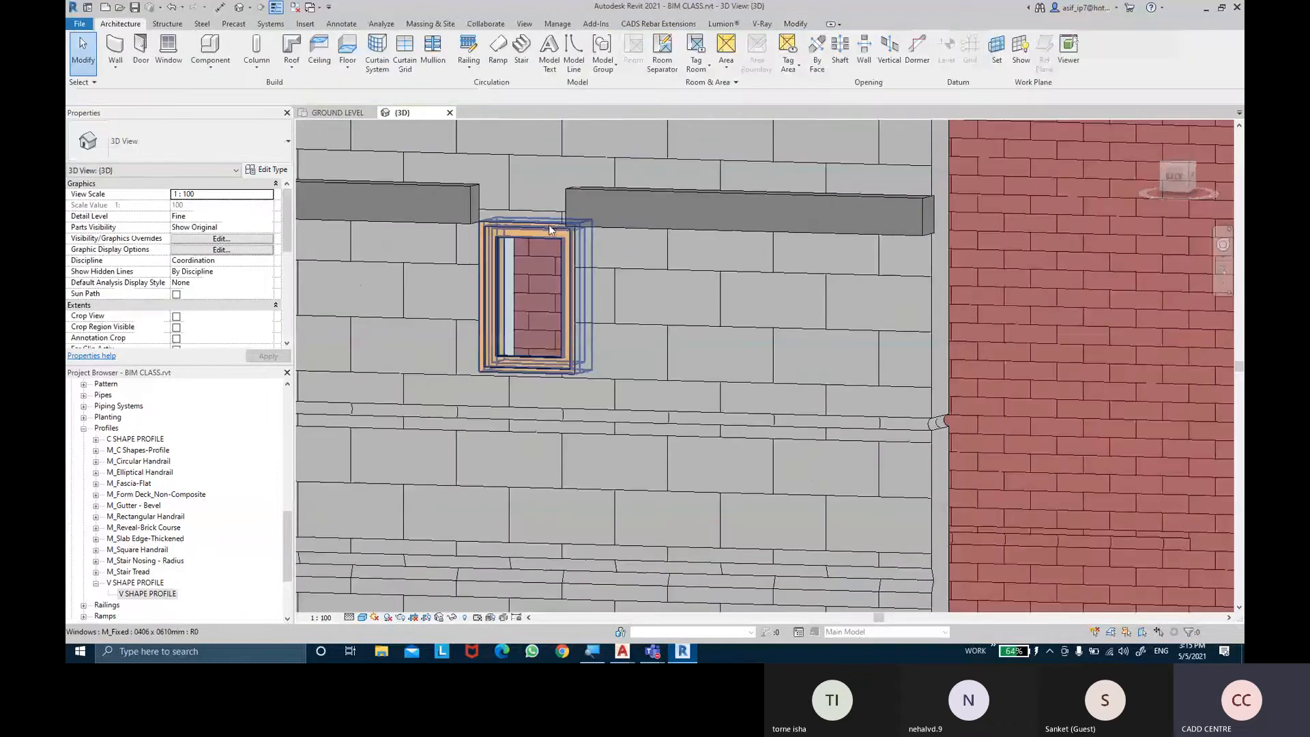
click(549, 223)
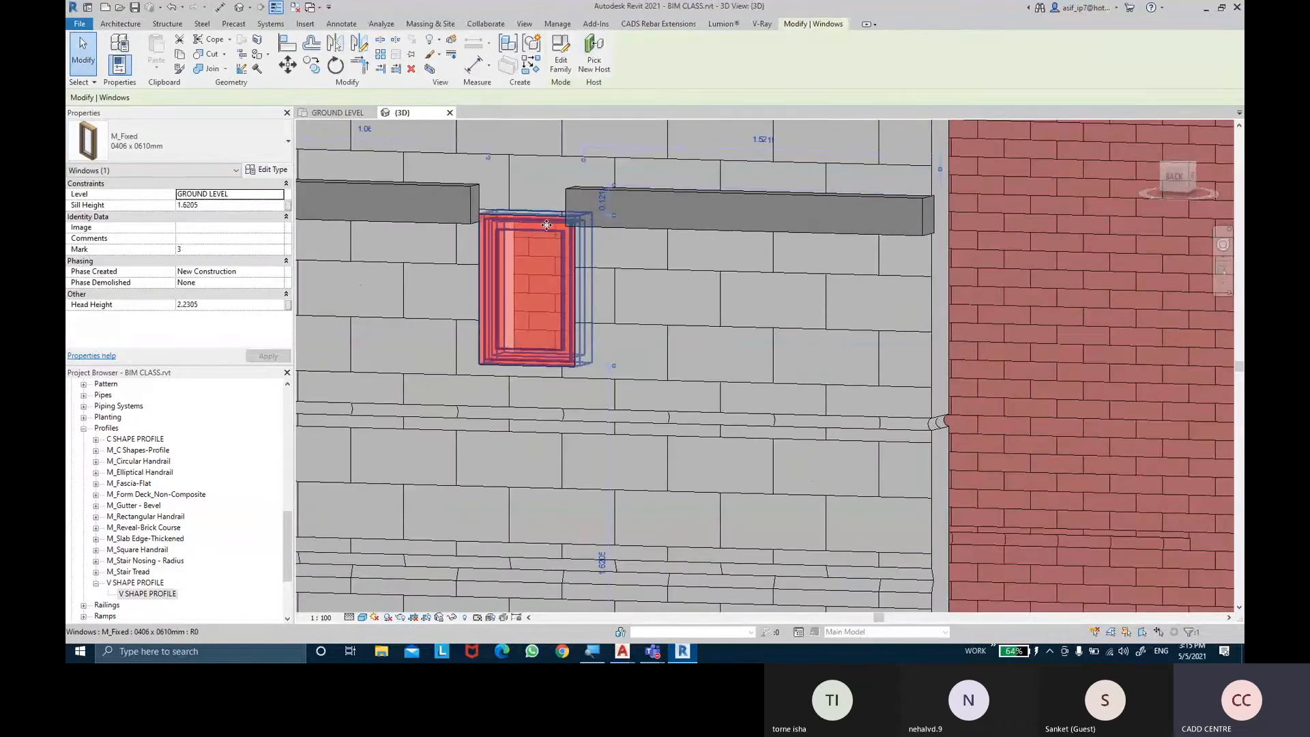
key(Escape)
Turn on Cut by Inserts in the Cornice type and apply it to the sweep around the window
shift+middle_drag(546, 223, 816, 382)
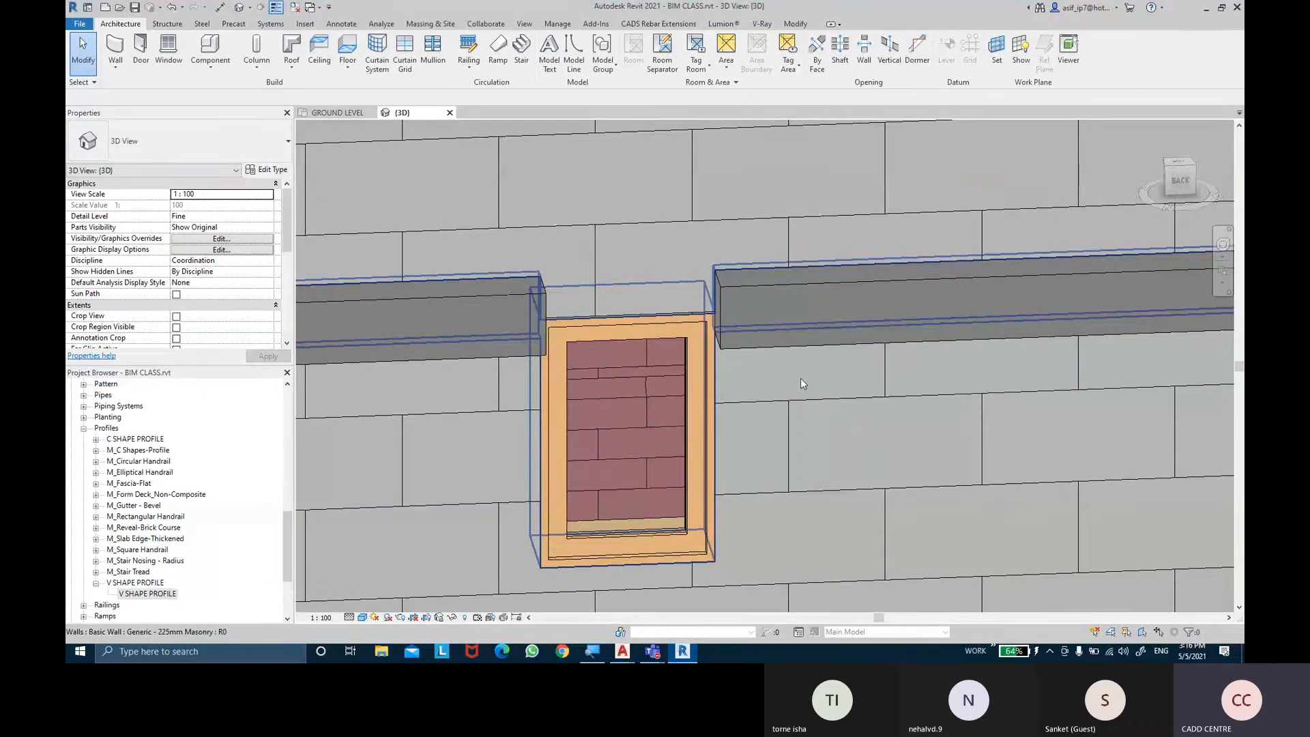
shift+middle_drag(797, 374, 704, 315)
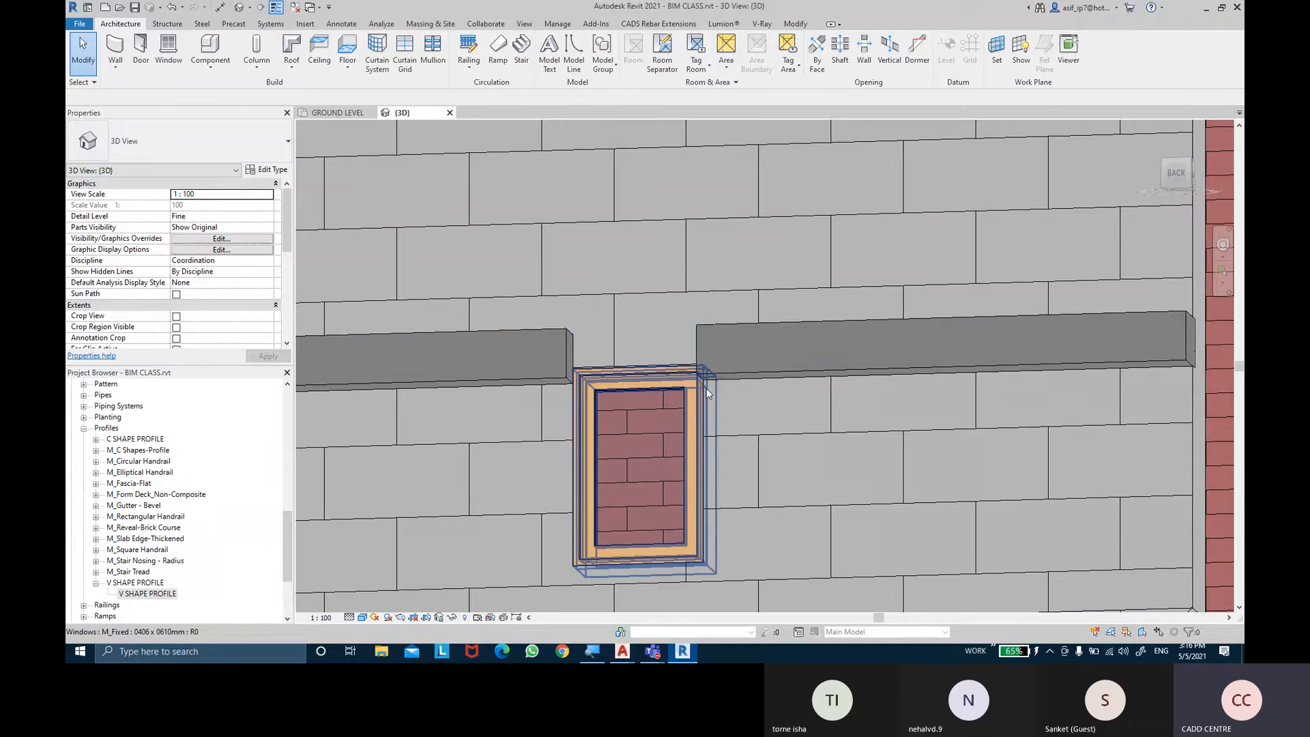
shift+middle_drag(704, 387, 738, 378)
click(739, 384)
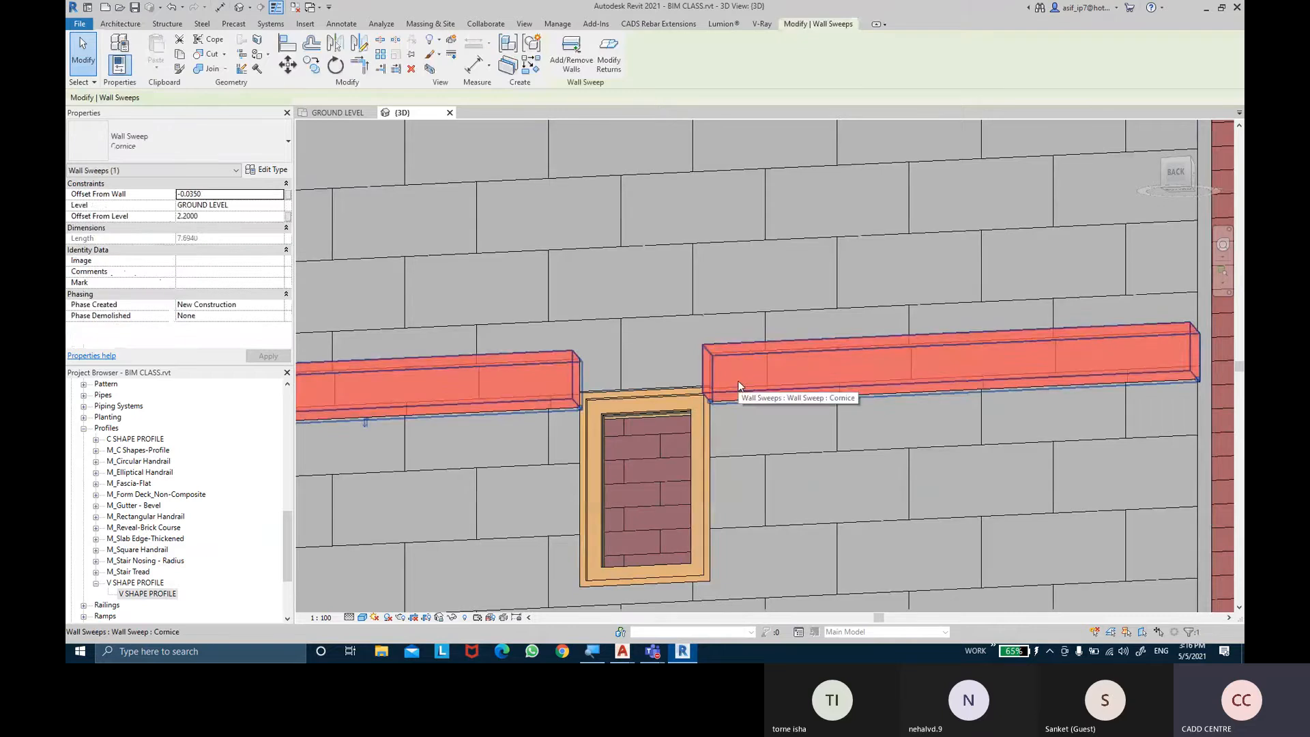
click(272, 170)
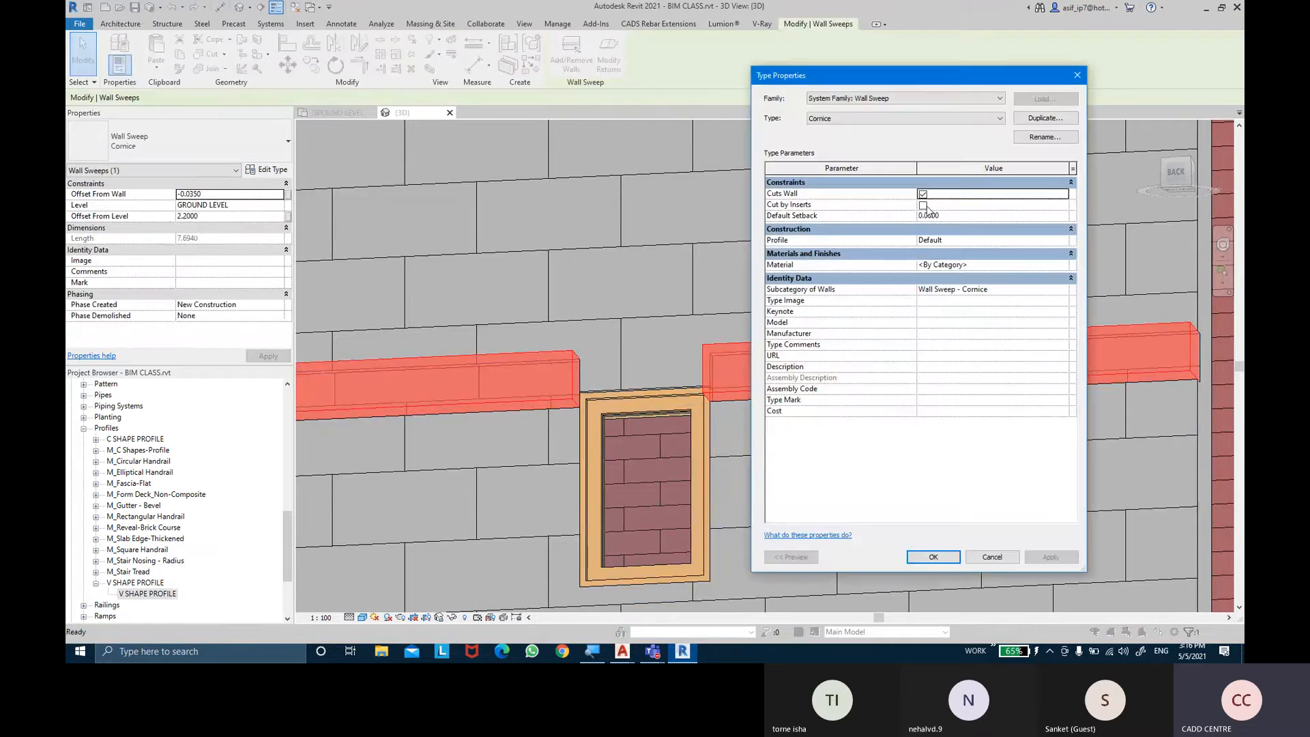
click(925, 206)
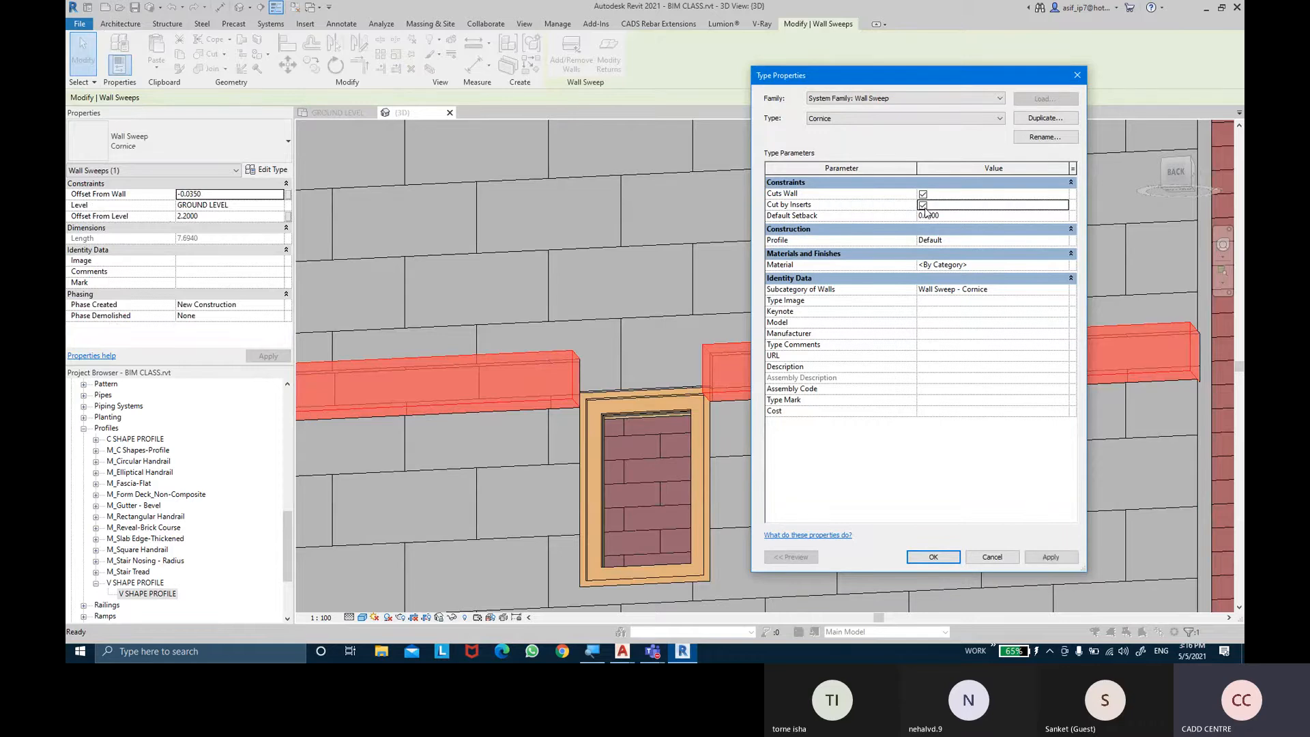
click(1050, 557)
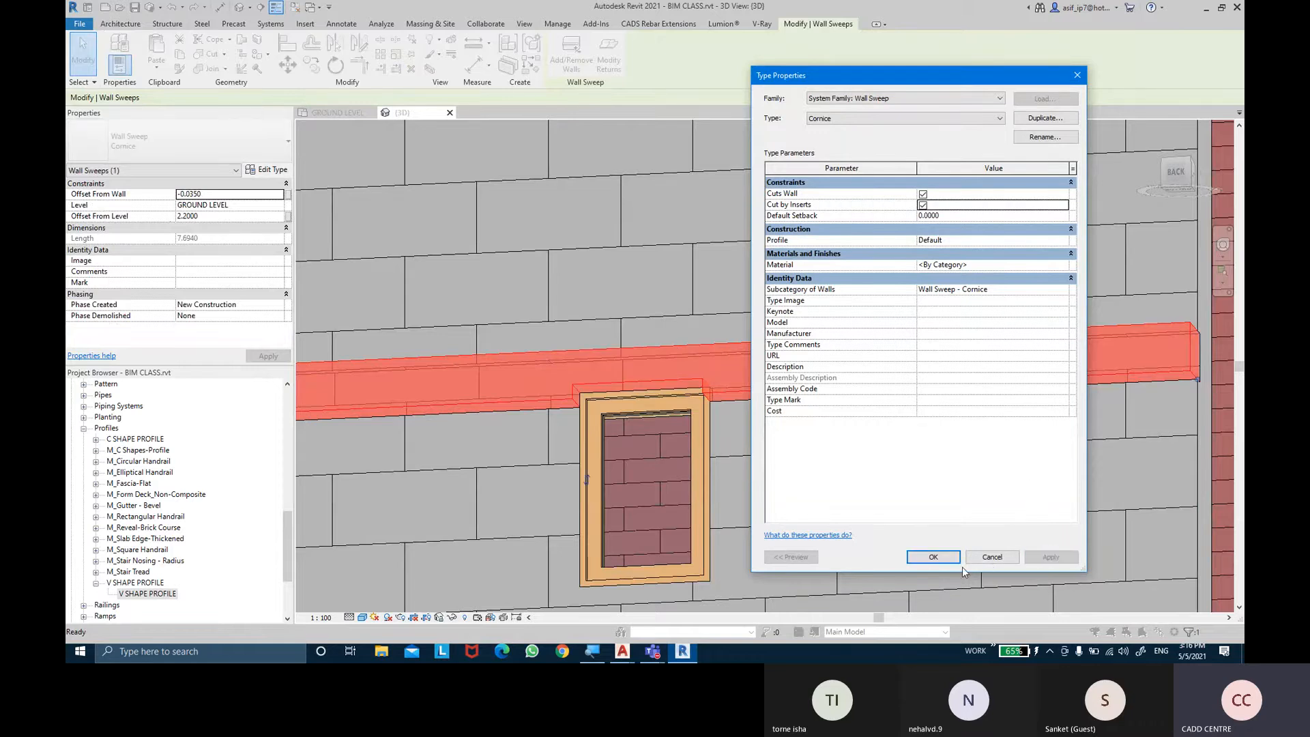
click(932, 556)
key(Escape)
scroll(672, 404, up, 4)
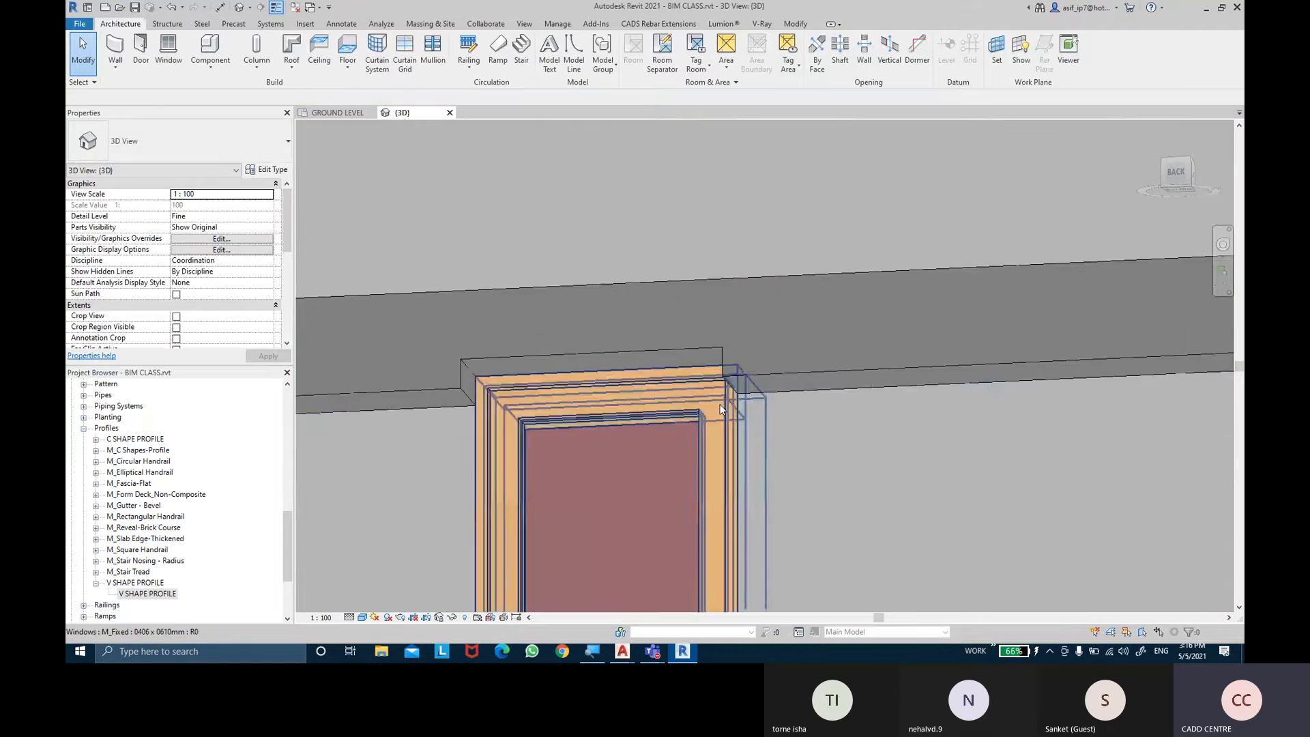
scroll(695, 362, up, 2)
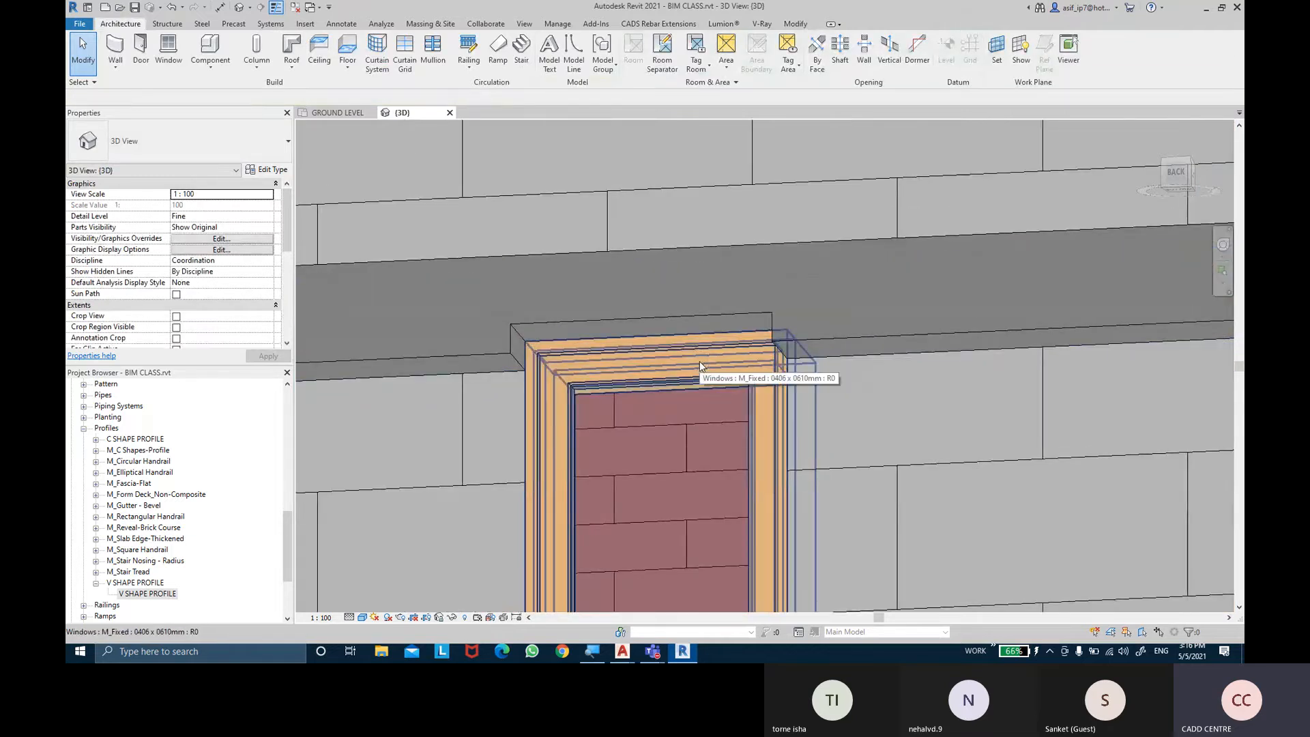
Nudge the window upward into the cornice to a sill height of 1.6805
click(674, 292)
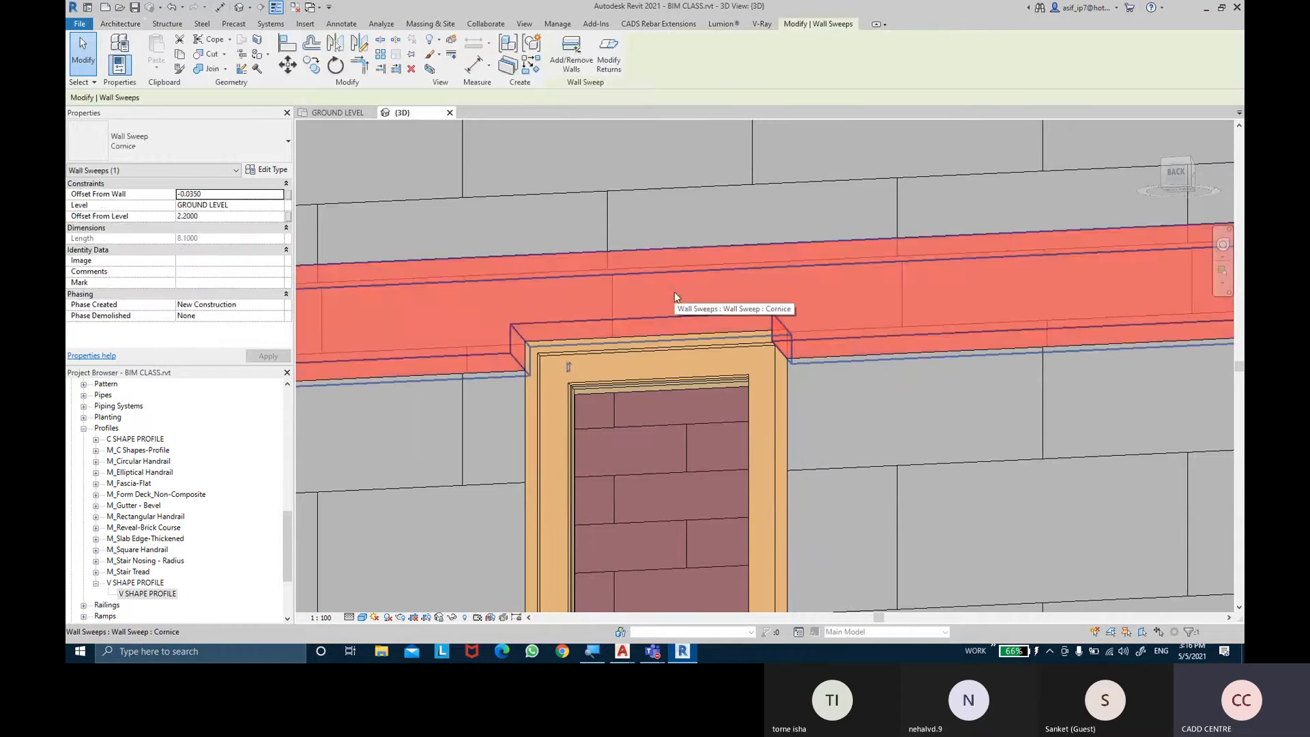
click(702, 357)
key(Up)
key(Up)
key(Up)
key(Up)
key(Up)
key(Up)
key(Up)
key(Up)
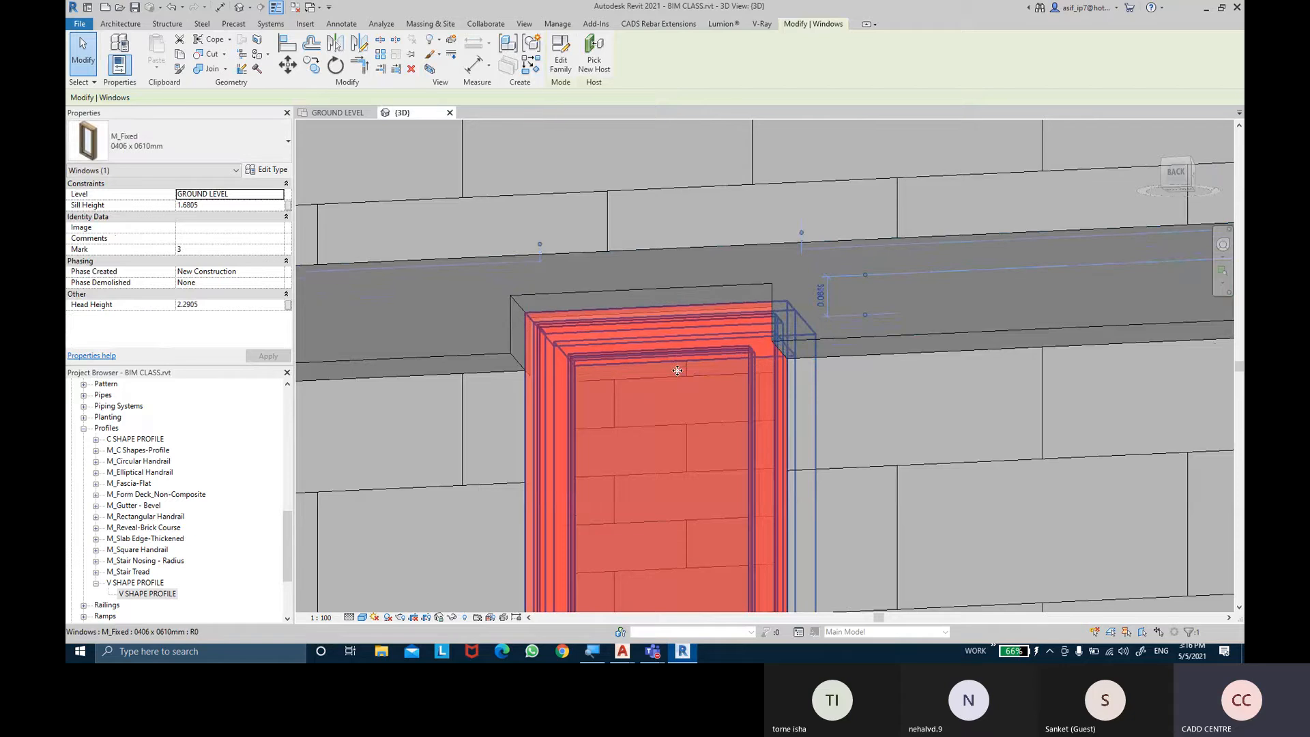
Turn off Cut by Inserts in the Cornice type and apply the change
key(Escape)
shift+middle_drag(676, 371, 606, 371)
click(619, 269)
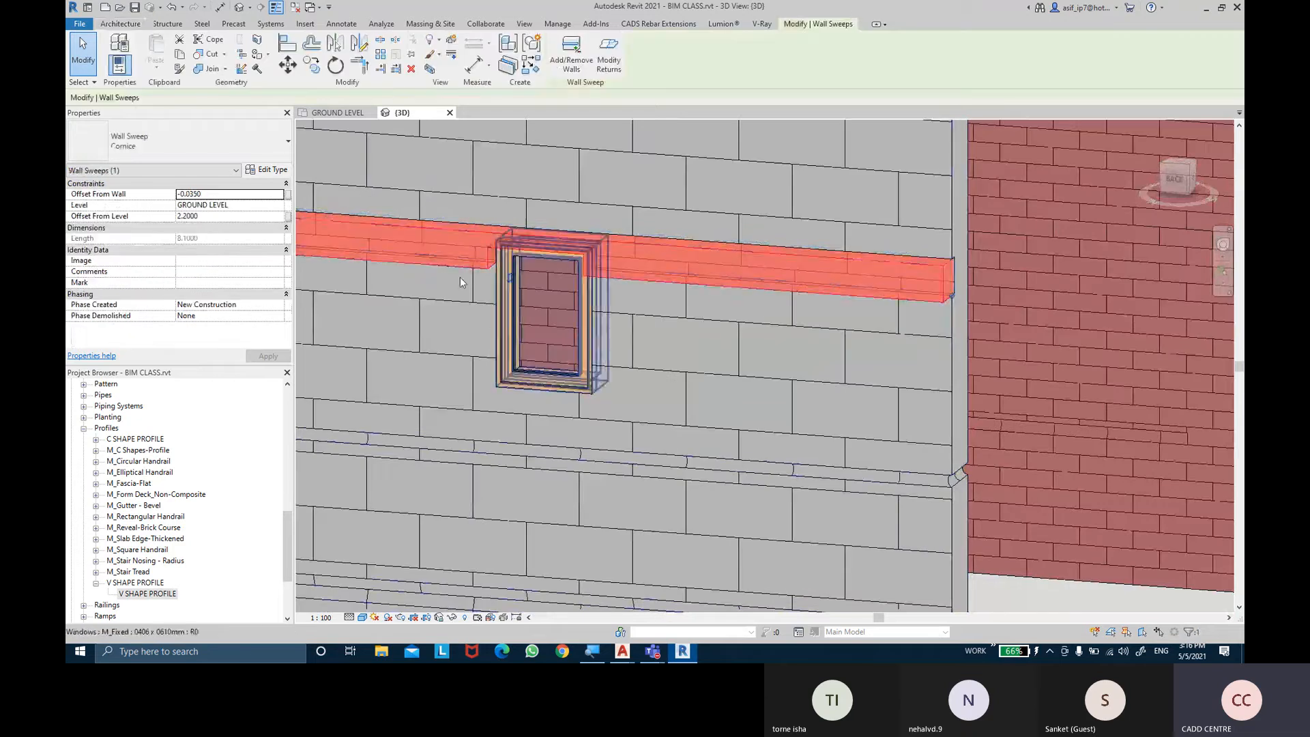
click(268, 170)
click(923, 205)
click(1051, 556)
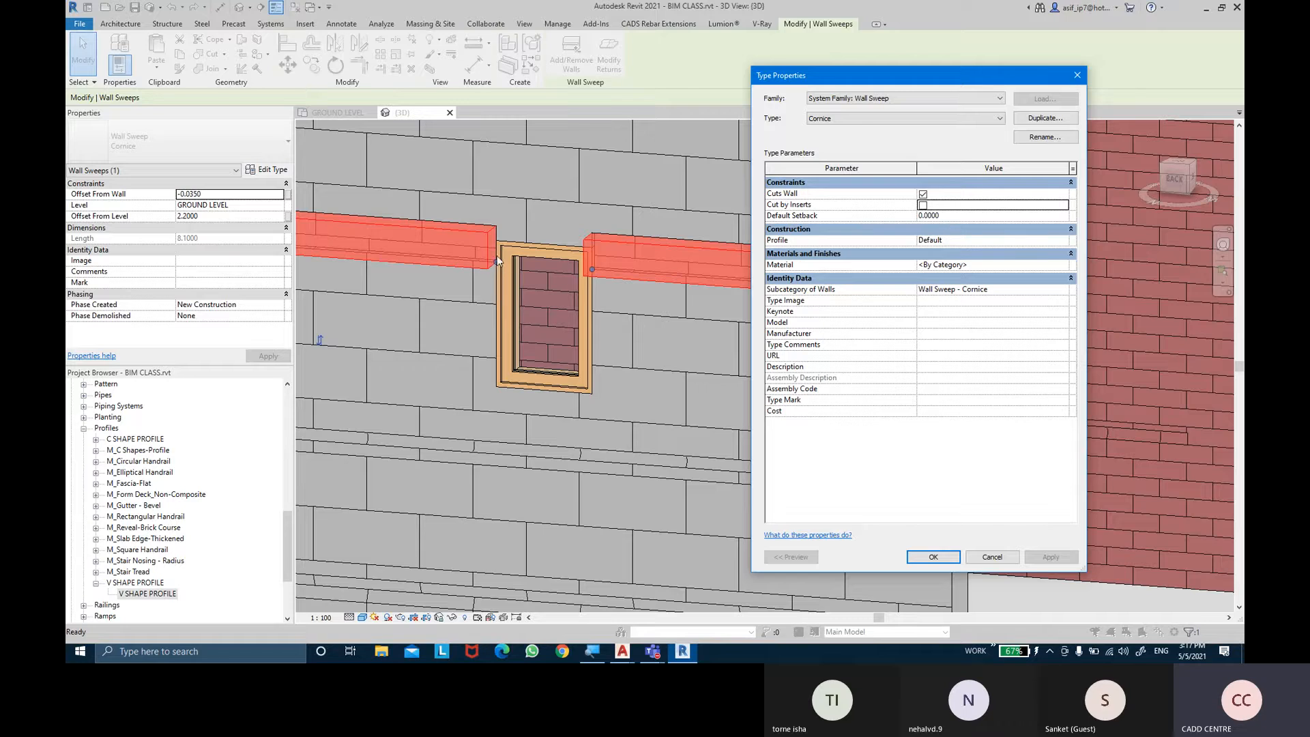
Set the Cornice type's Default Setback to 50 mm and apply it at the window
click(978, 217)
text(50)
text(MM)
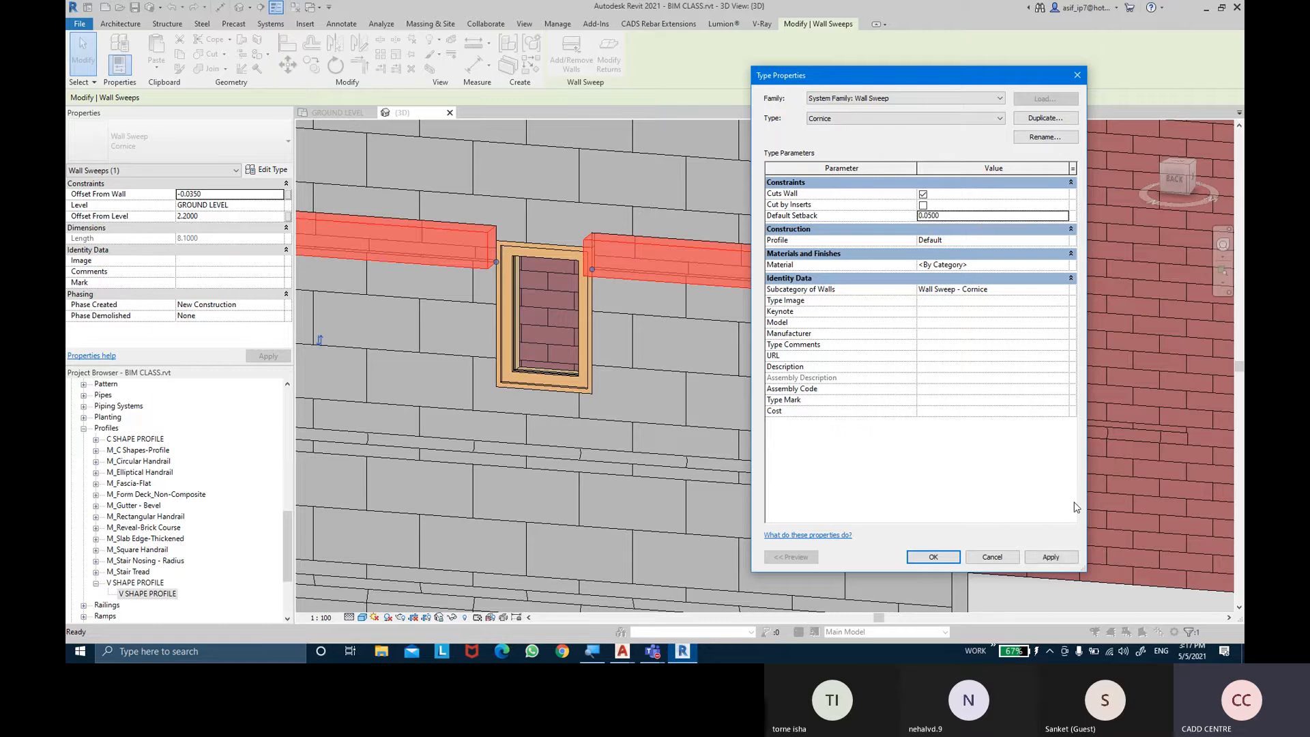
click(1054, 556)
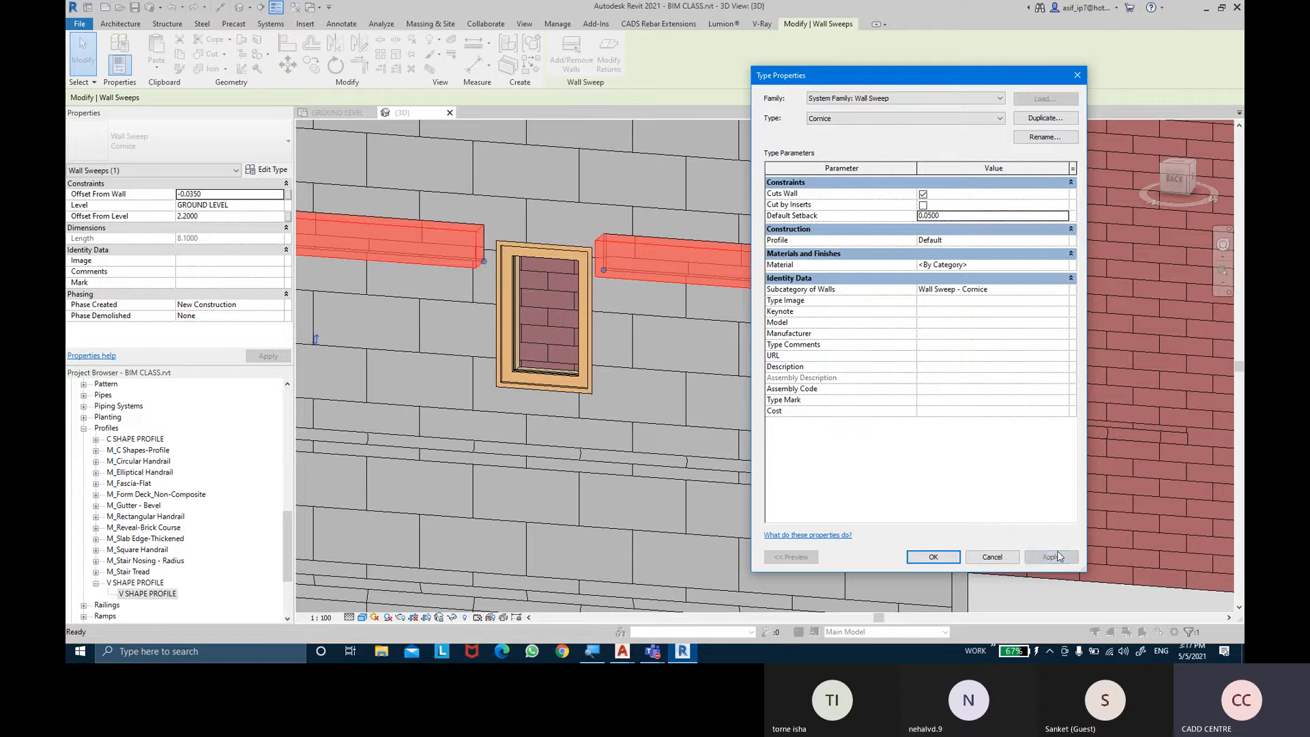
click(933, 556)
scroll(483, 259, up, 2)
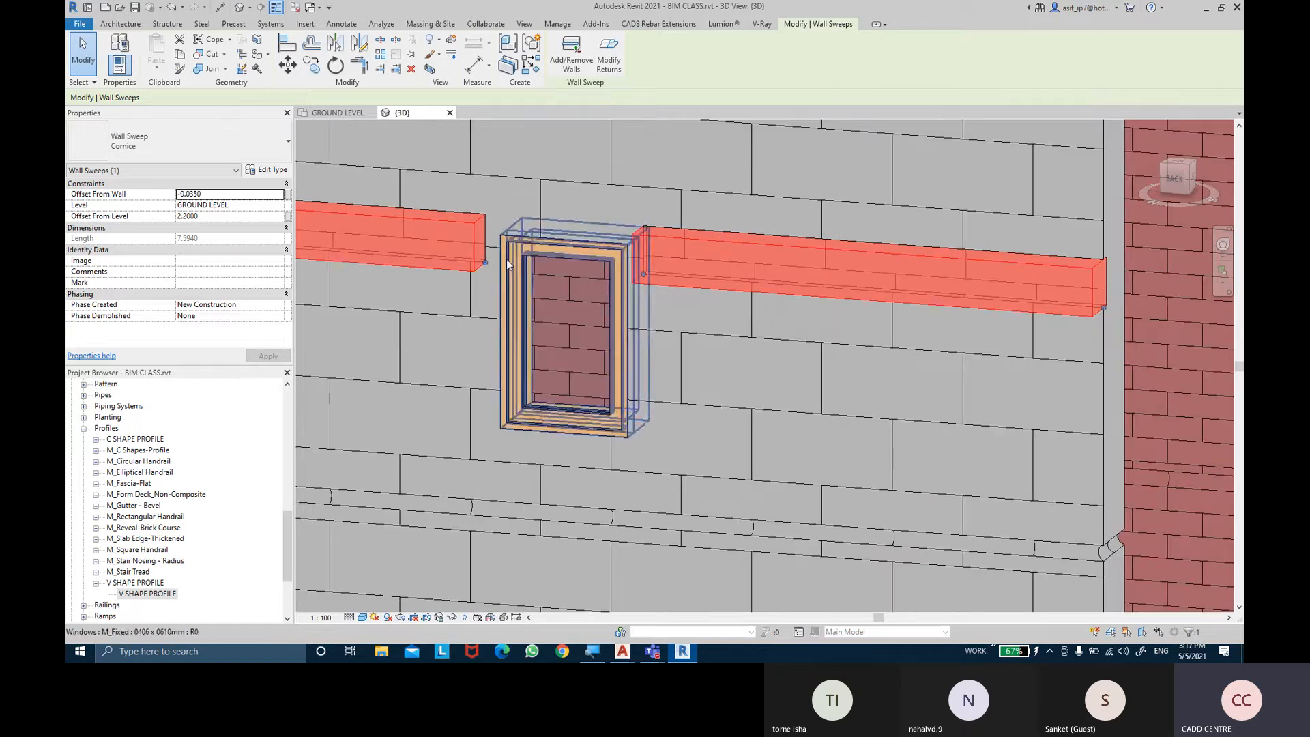
Lower the cornice to an Offset From Level of 1.6600 so it meets the arched opening
scroll(627, 266, down, 2)
shift+middle_drag(631, 273, 699, 256)
scroll(581, 316, down, 1)
drag(542, 212, 538, 289)
scroll(539, 290, up, 4)
mouse_move(542, 289)
shift+middle_down()
mouse_move(432, 289)
mouse_move(620, 309)
mouse_move(538, 289)
shift+middle_up()
scroll(538, 290, down, 3)
shift+middle_drag(733, 303, 612, 294)
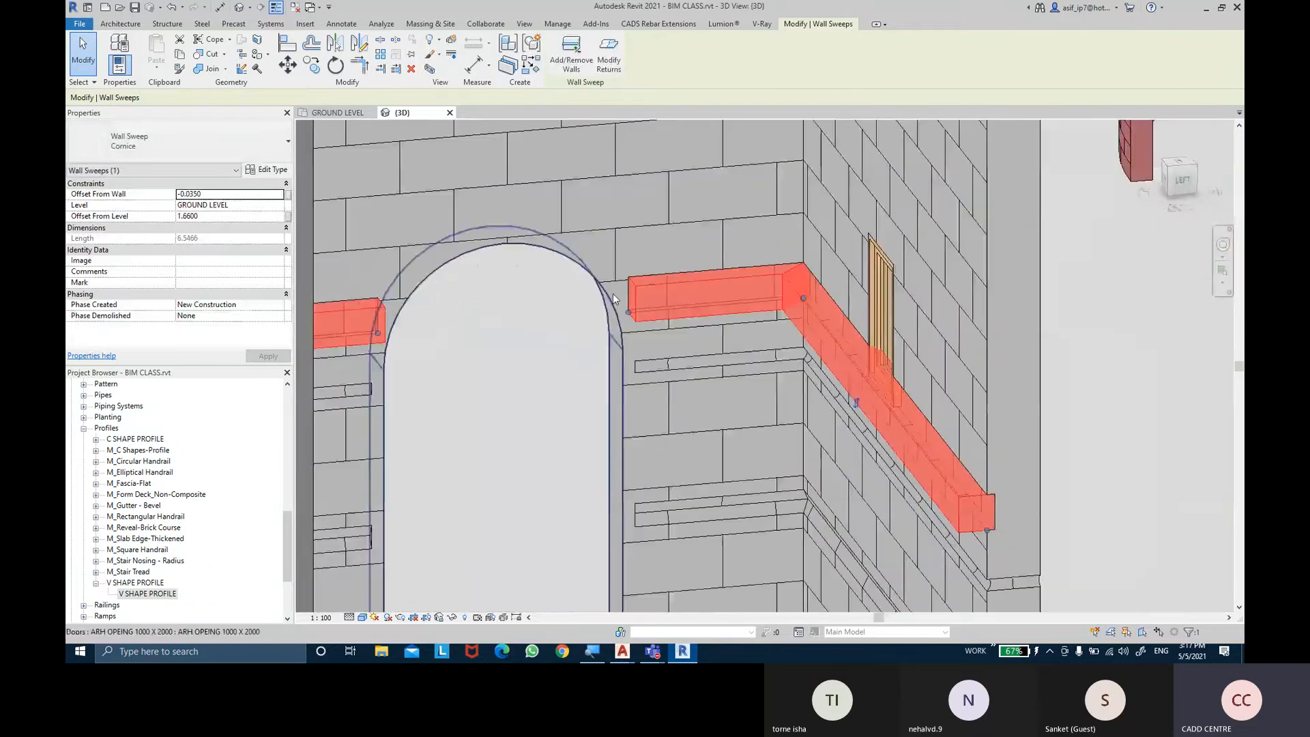
Set the Cornice type's Default Setback to 0
click(267, 169)
click(967, 217)
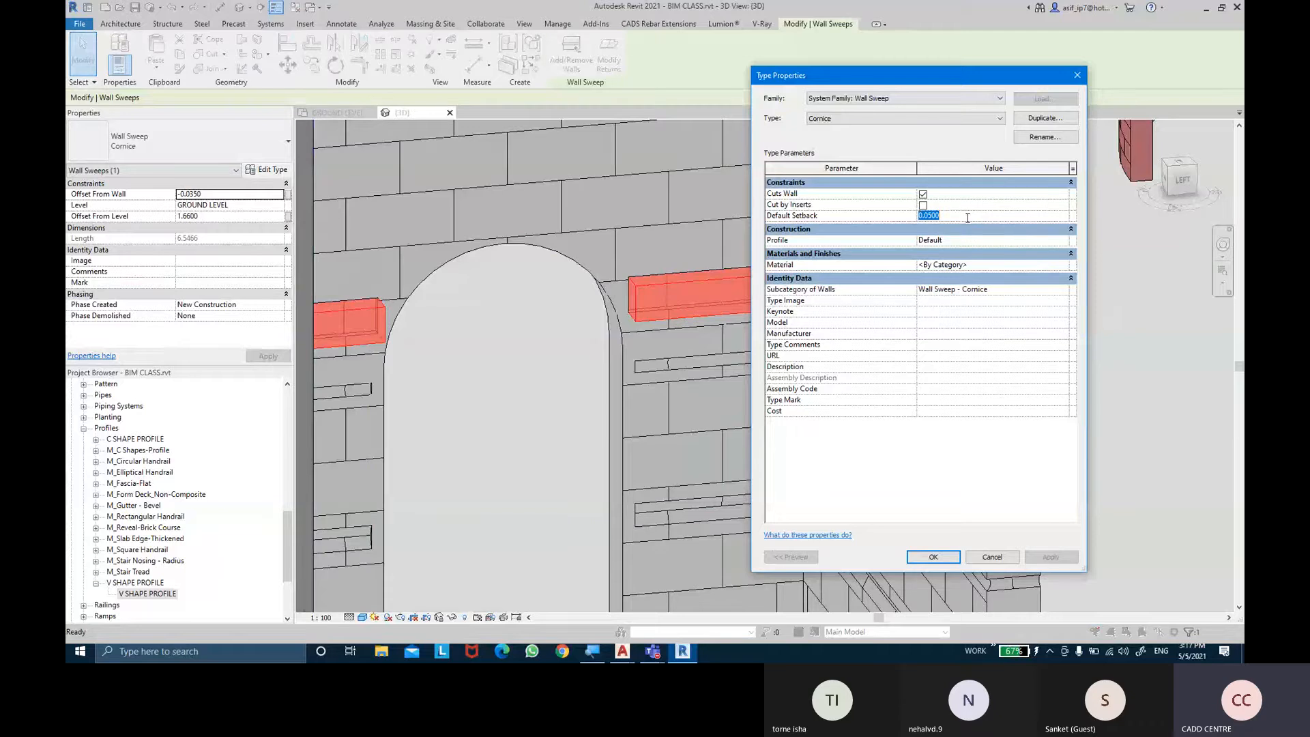
text(0)
key(Return)
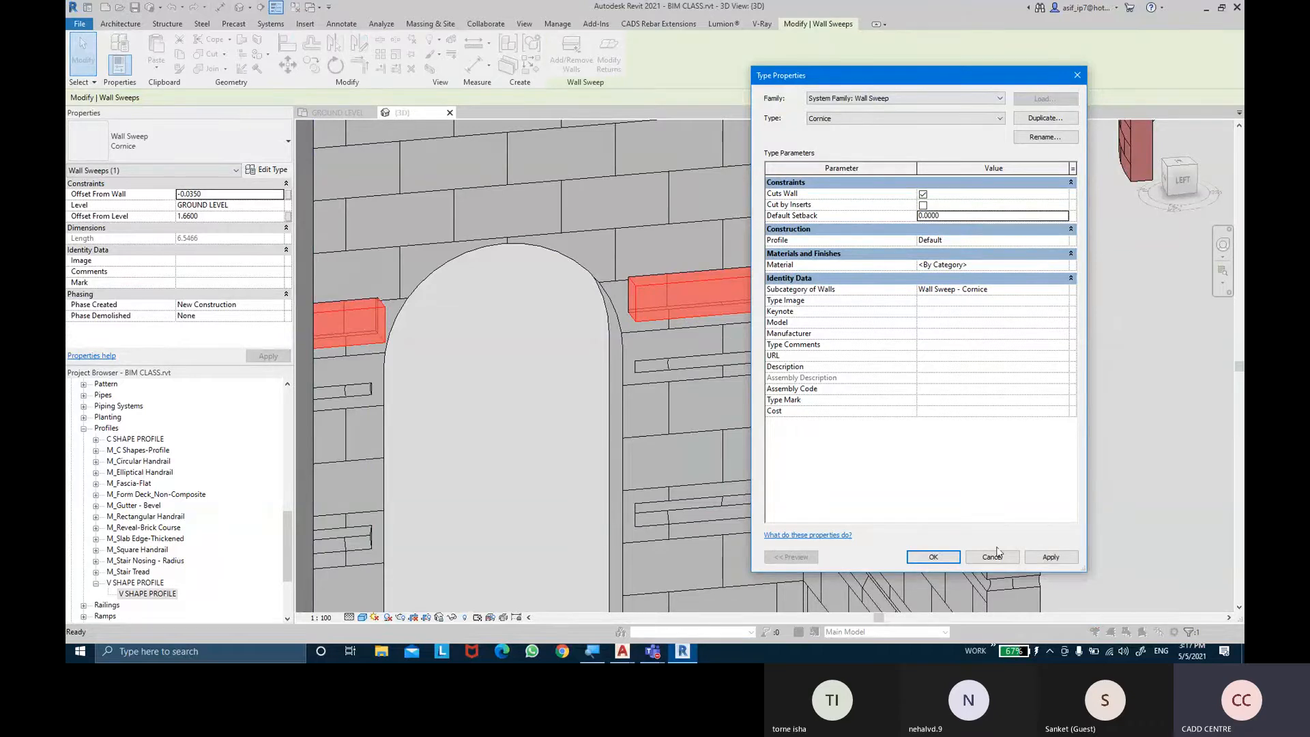
click(1050, 556)
click(934, 557)
Move the window down the wall so that it interrupts the lowered cornice
shift+middle_drag(519, 382, 686, 407)
scroll(687, 407, down, 2)
middle_drag(768, 401, 698, 372)
click(1102, 404)
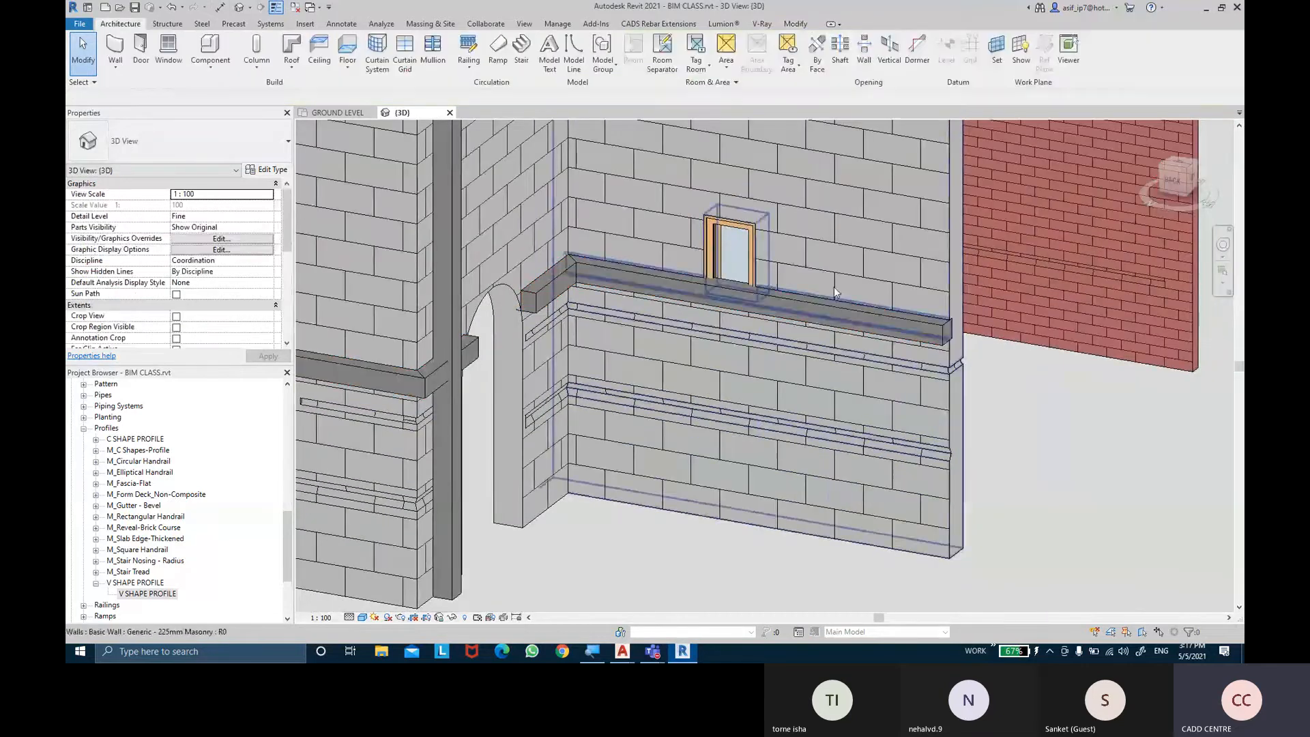
click(734, 247)
drag(734, 247, 740, 293)
click(1123, 429)
mouse_move(1103, 440)
shift+middle_down()
mouse_move(997, 444)
mouse_move(1029, 477)
mouse_move(1021, 342)
mouse_move(1040, 469)
shift+middle_up()
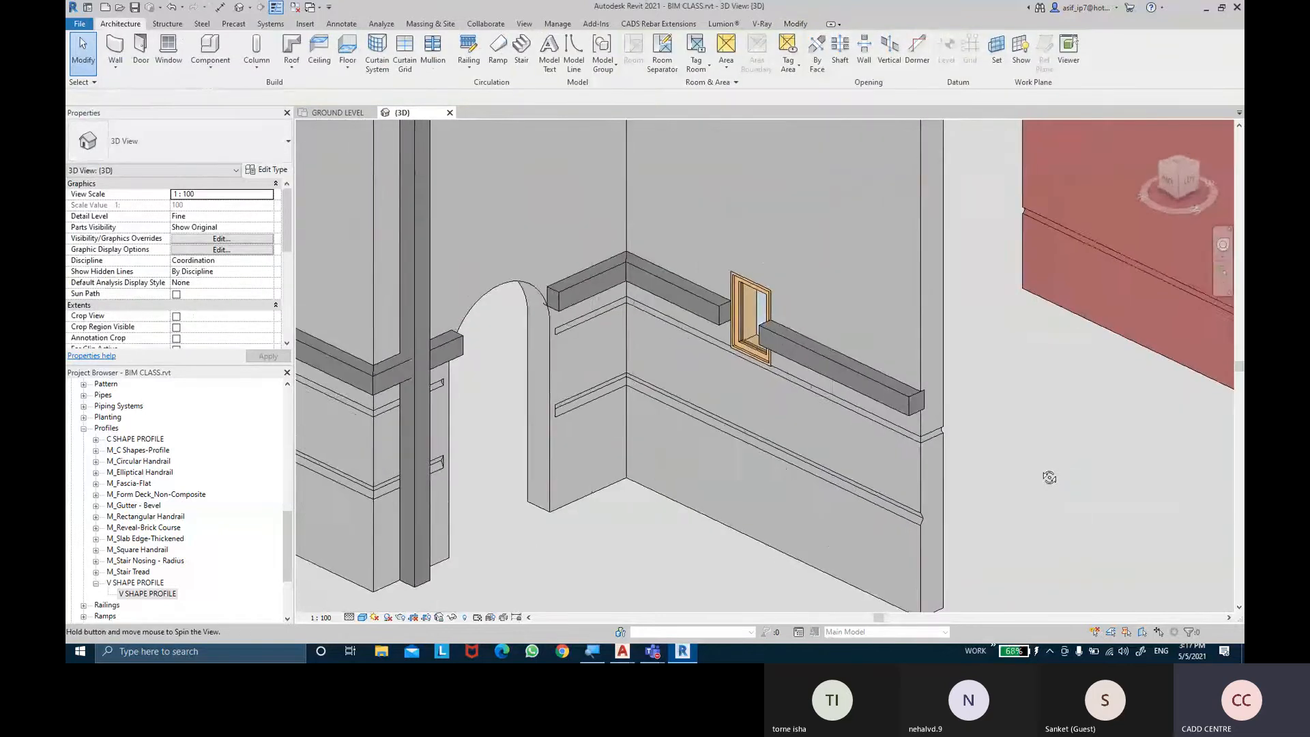
Change the Cornice type's profile to C SHAPE PROFILE : C SHAPE PROFILE
click(866, 375)
click(265, 169)
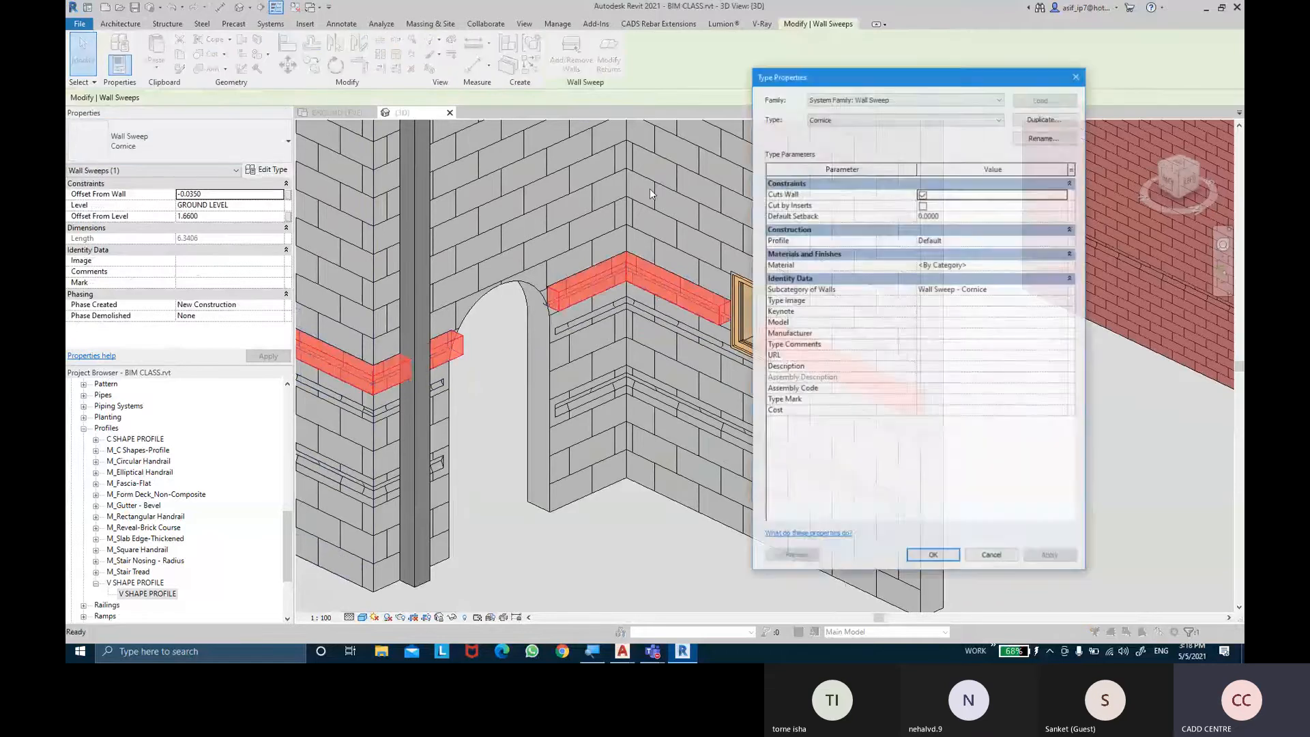
click(960, 221)
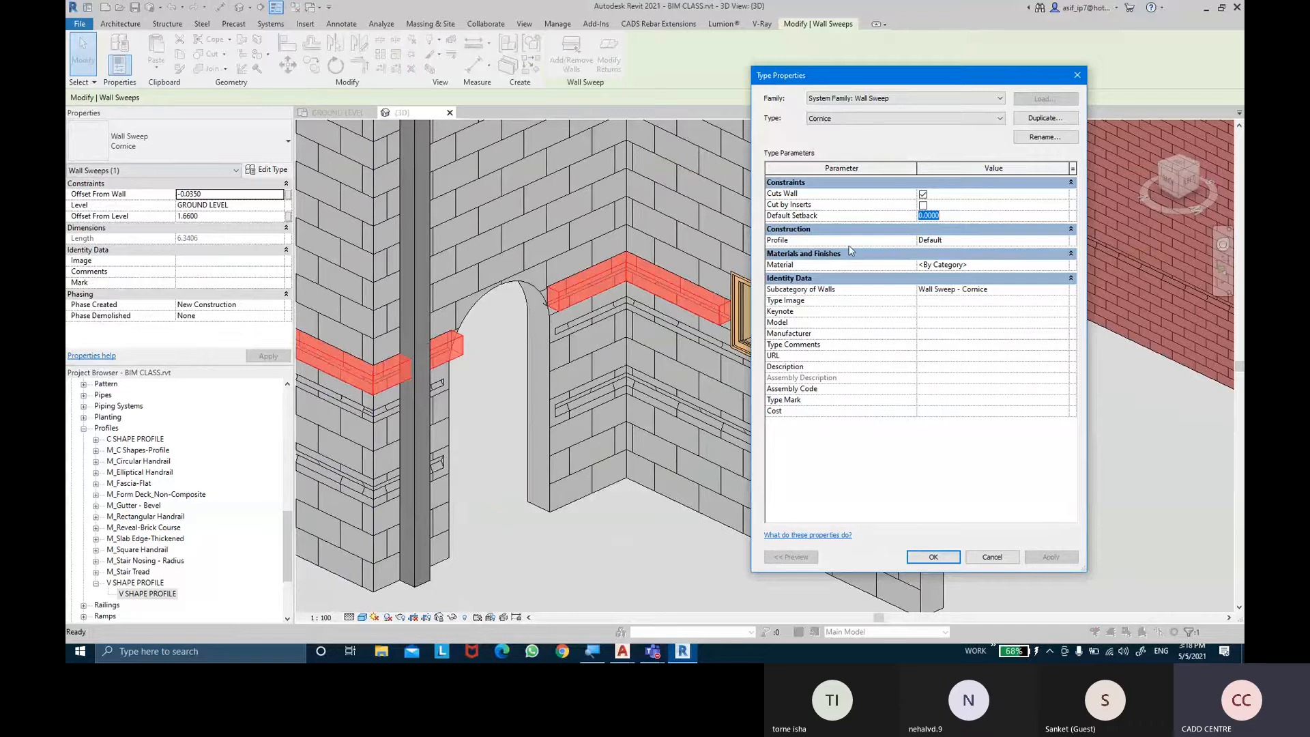
click(1069, 240)
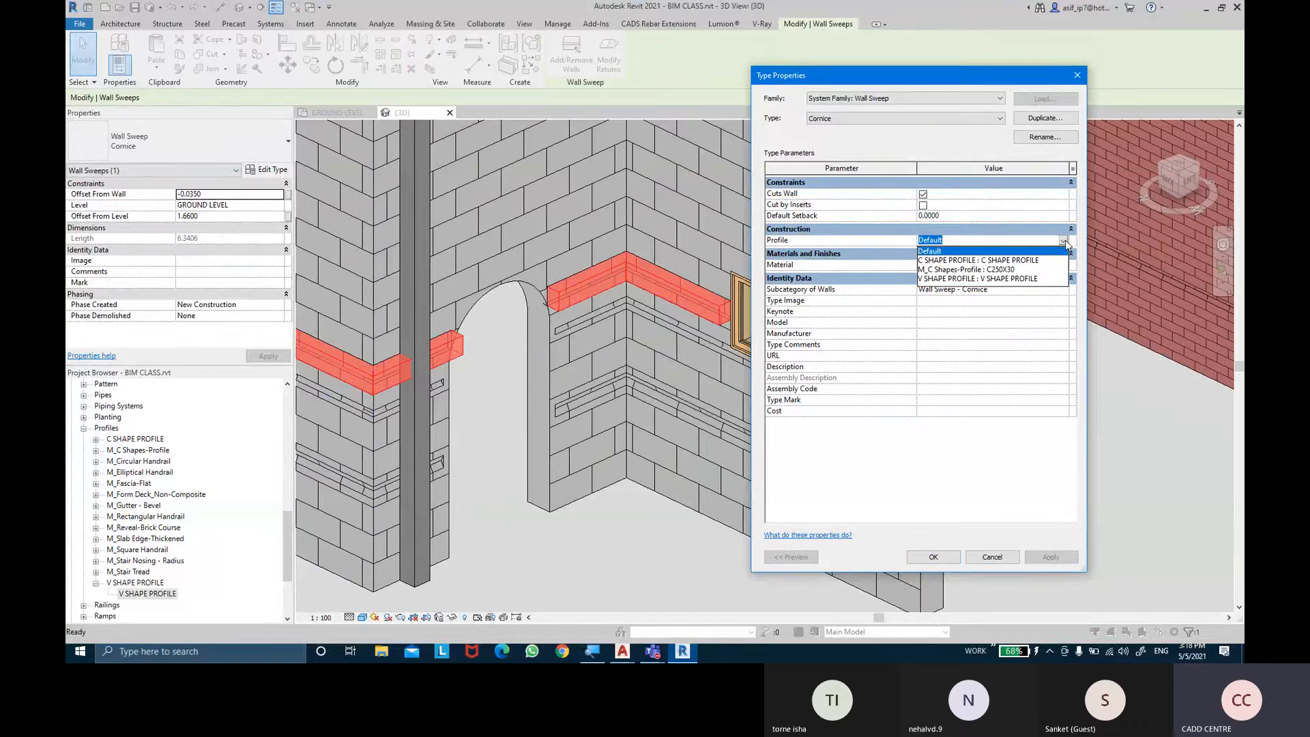
click(953, 260)
click(1044, 557)
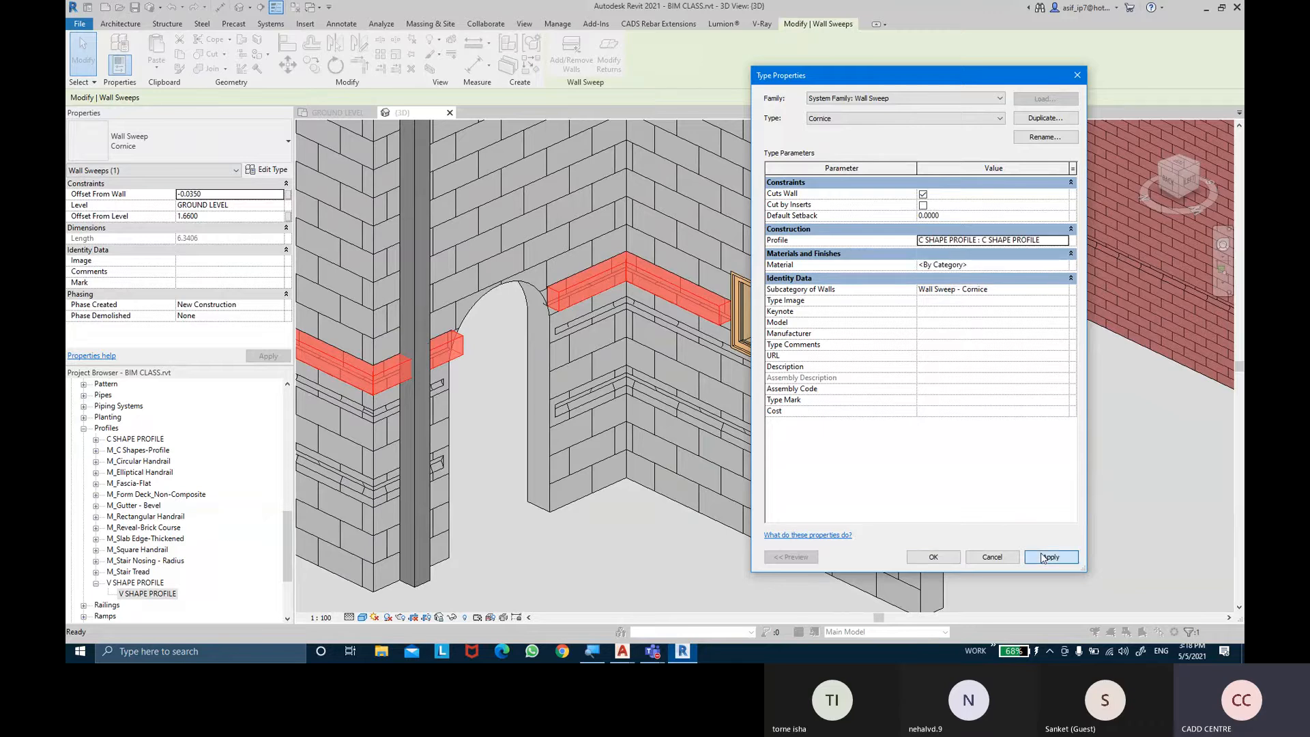
click(912, 556)
Set the cornice's Offset From Wall to 0
scroll(896, 445, up, 6)
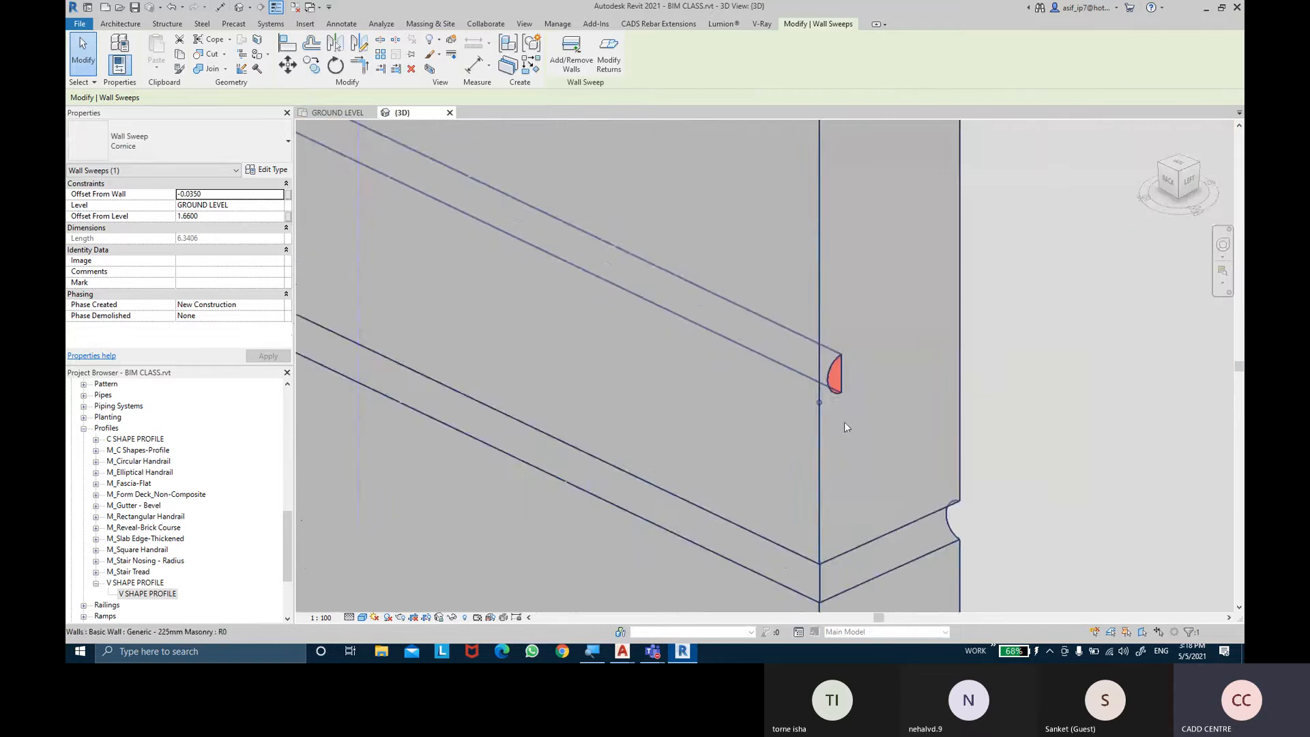
scroll(886, 436, up, 3)
click(214, 194)
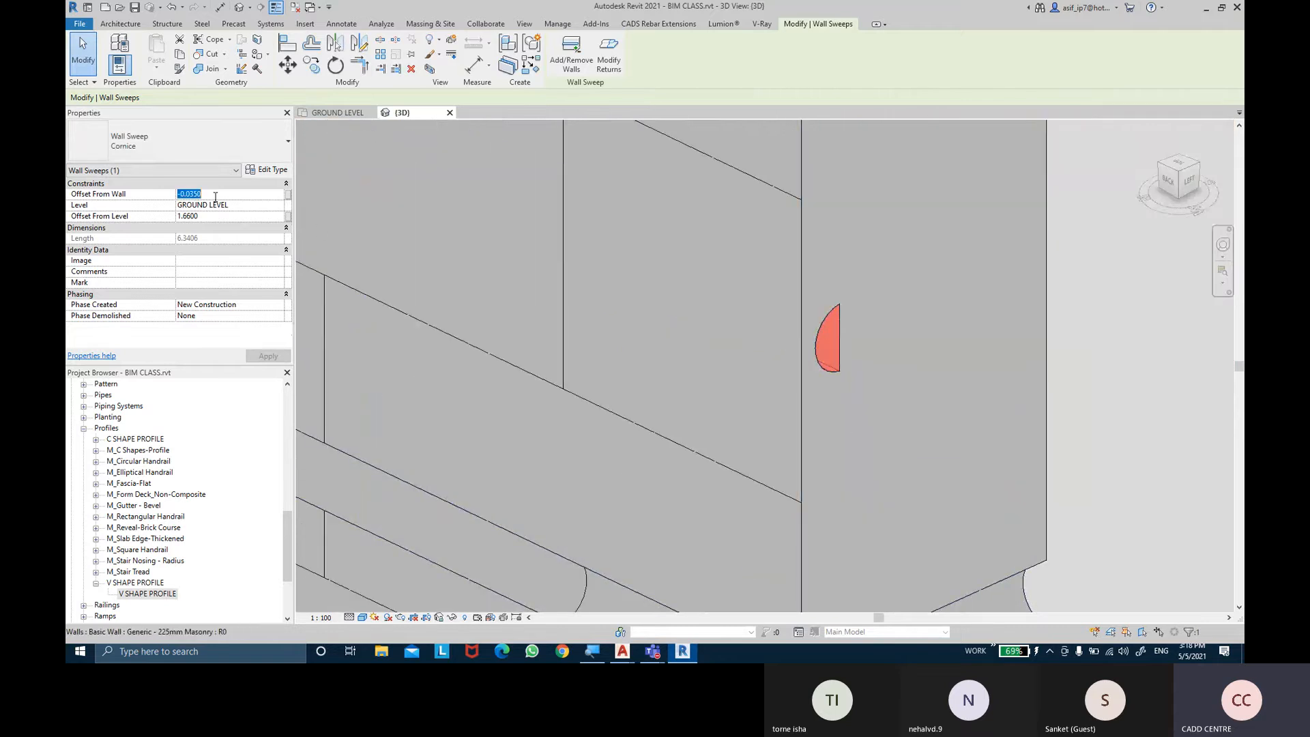
text(0)
click(268, 356)
scroll(512, 370, down, 3)
click(778, 380)
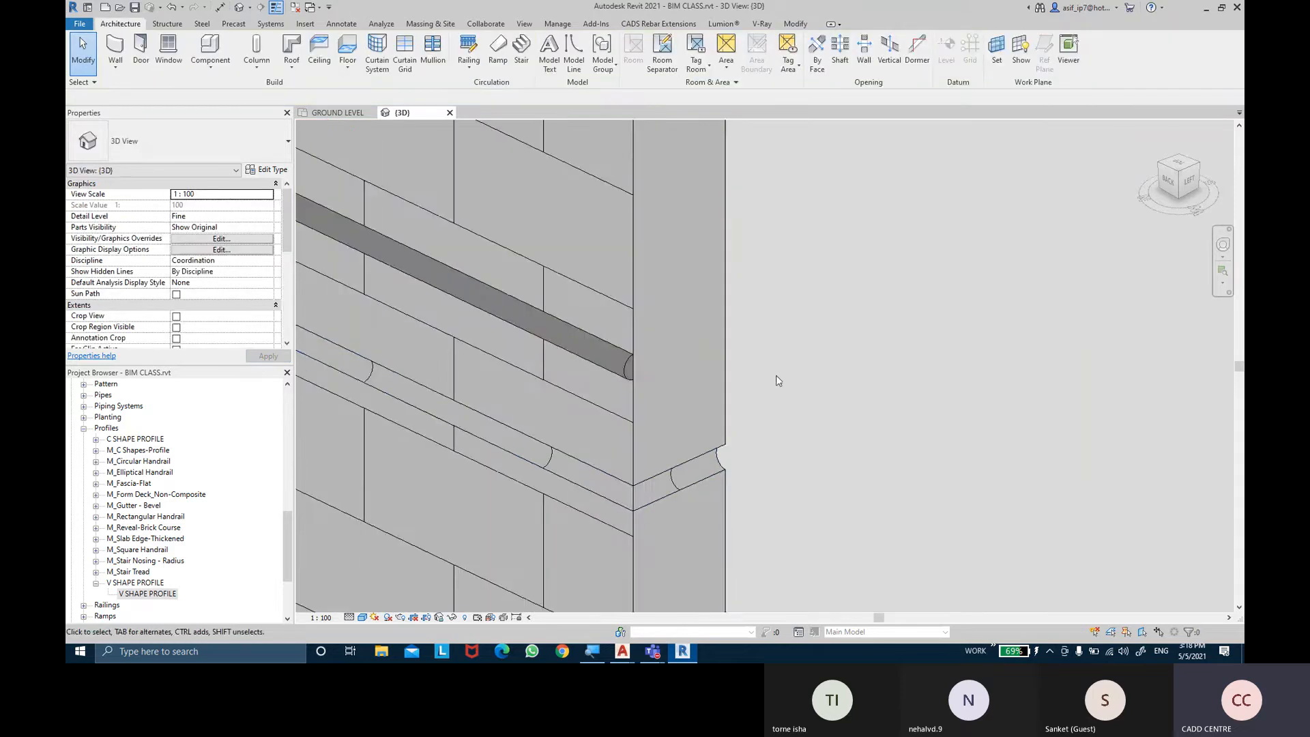
Change the Cornice type's profile to V SHAPE PROFILE : V SHAPE PROFILE and inspect the cornice along the walls
scroll(777, 380, down, 5)
scroll(362, 327, up, 2)
scroll(362, 322, up, 3)
click(388, 314)
scroll(387, 313, up, 2)
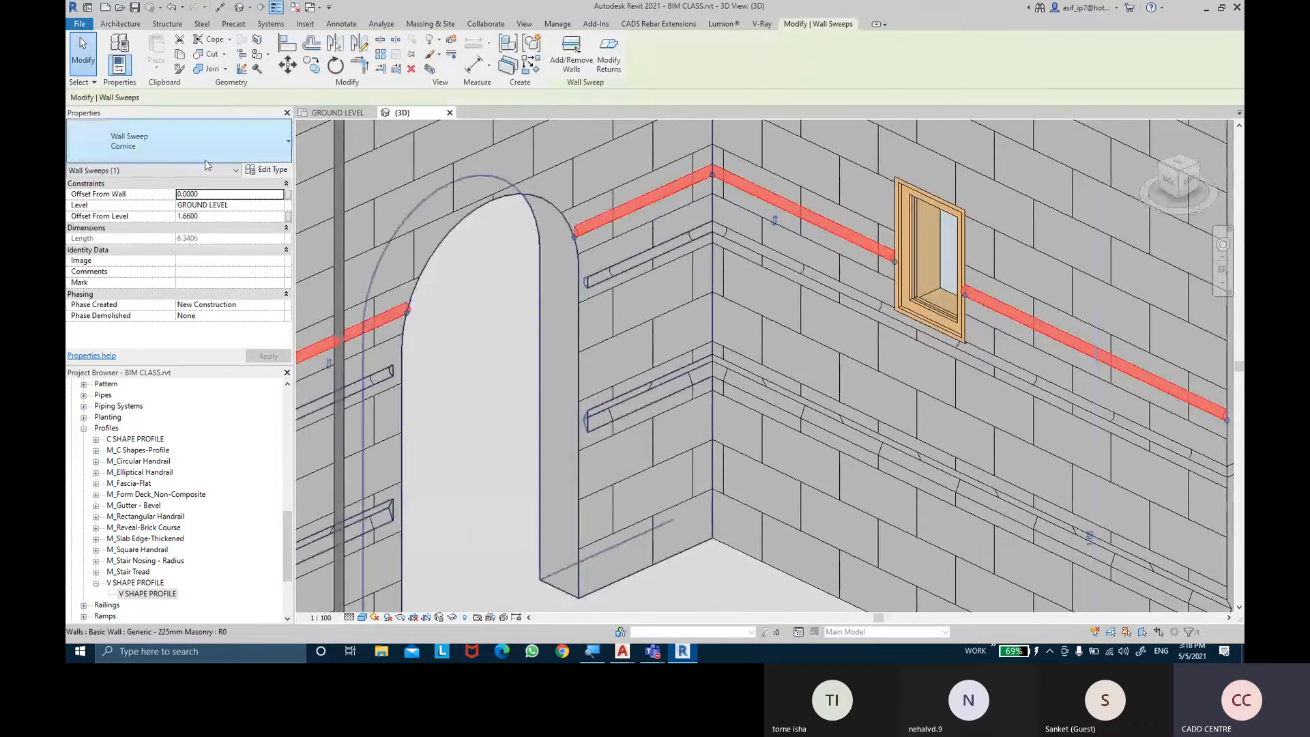
click(267, 169)
click(1061, 243)
click(955, 284)
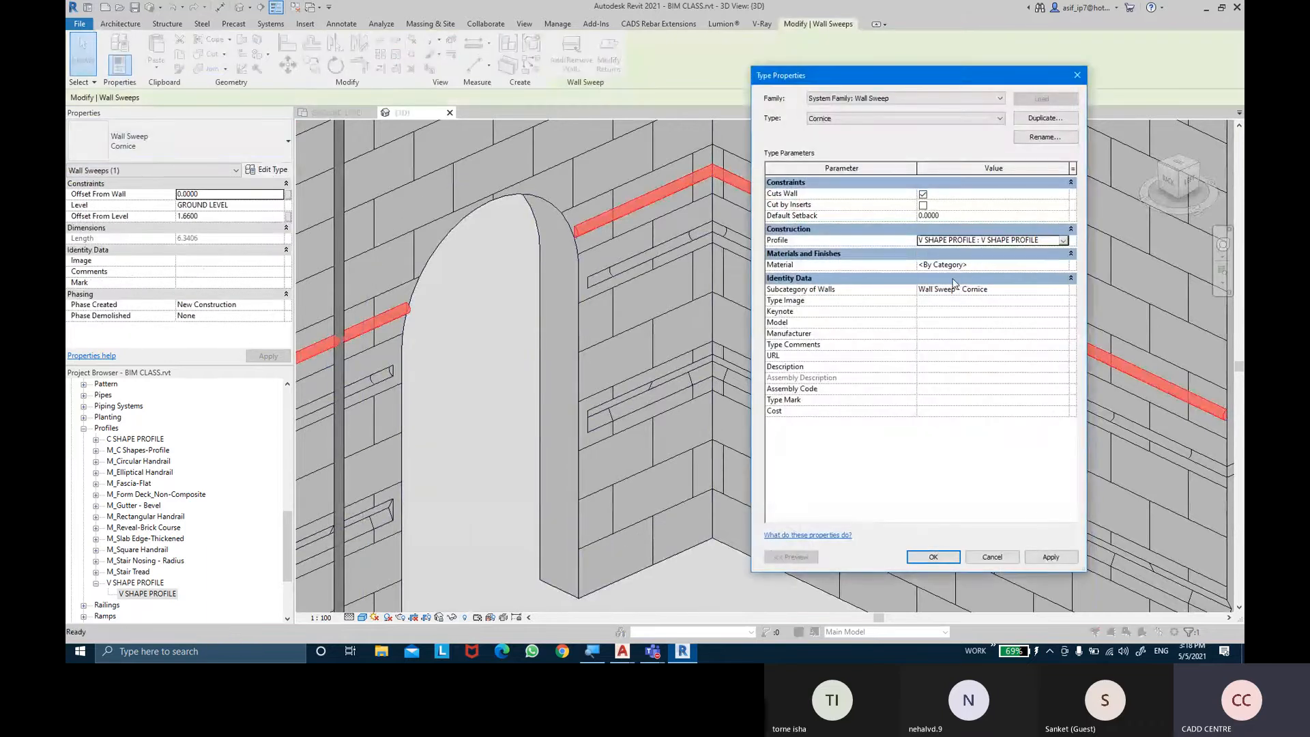
click(1050, 556)
click(912, 560)
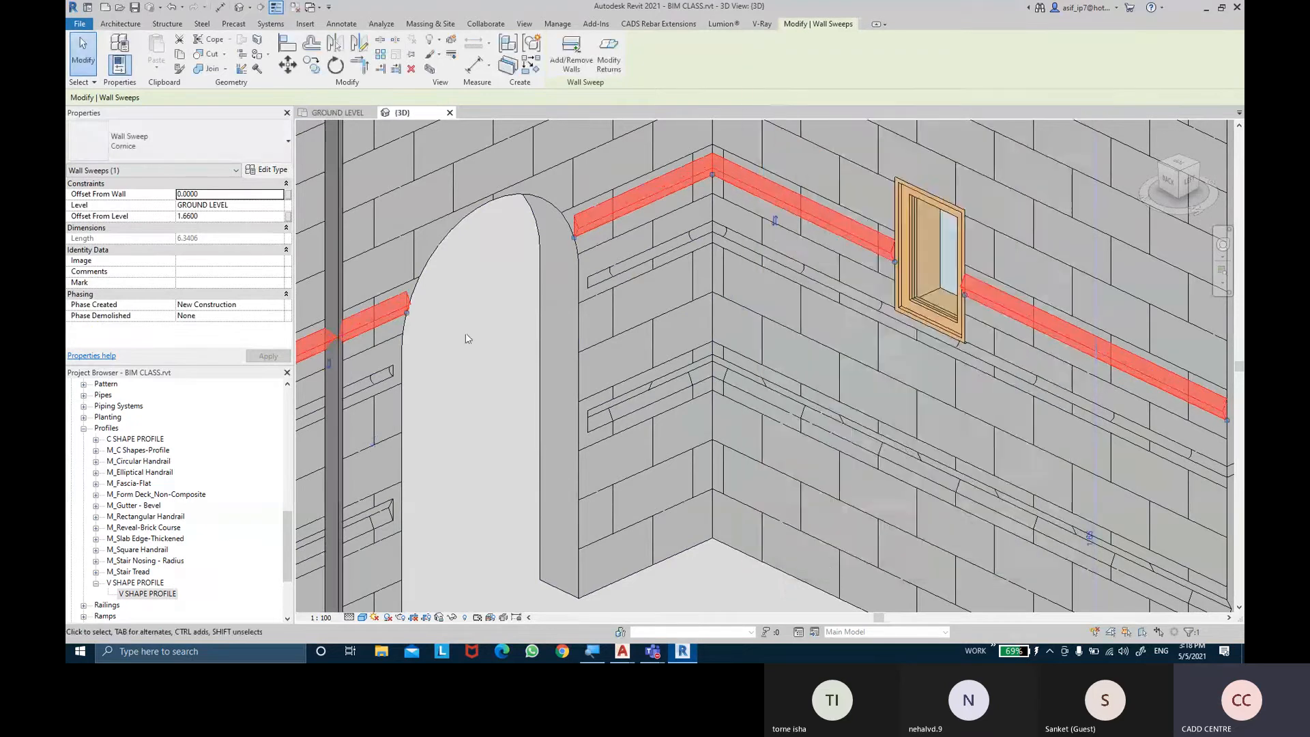
click(461, 324)
middle_drag(495, 322, 762, 188)
scroll(701, 222, up, 2)
middle_drag(701, 222, 766, 254)
scroll(766, 253, down, 2)
scroll(845, 295, down, 2)
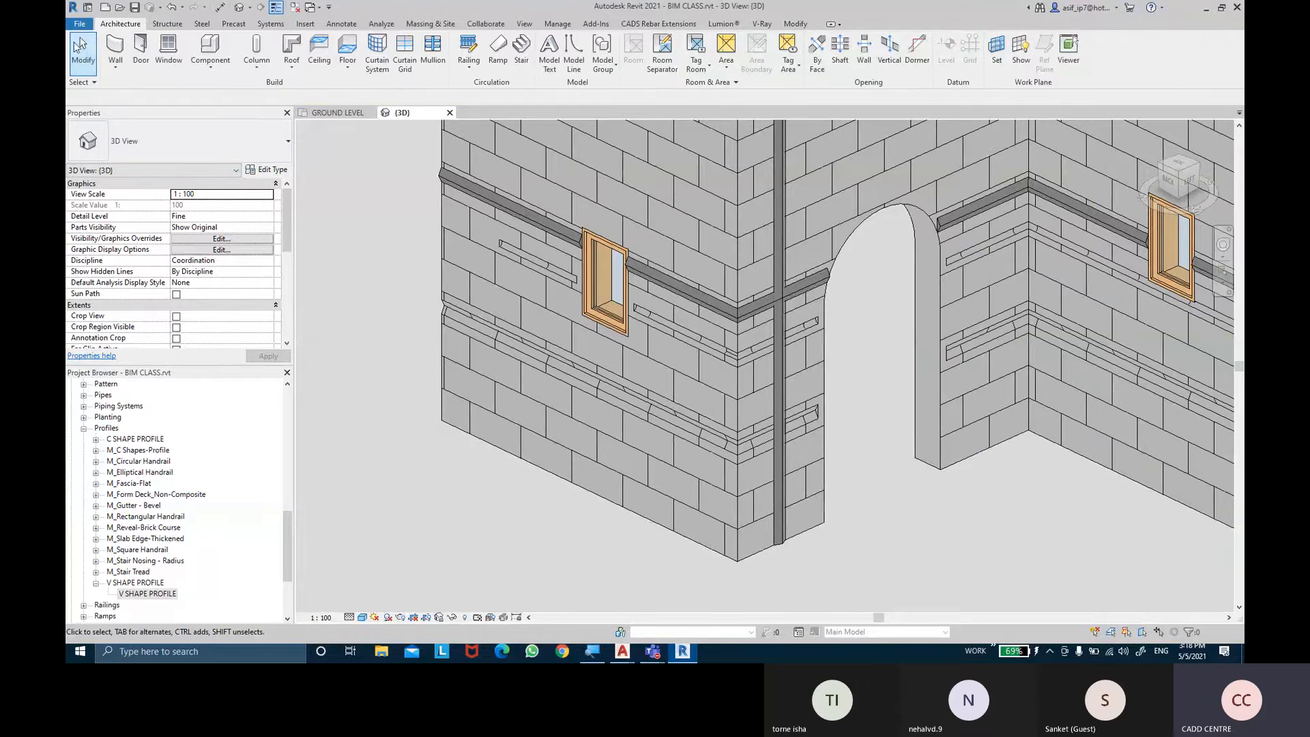
Create a new family from the Metric Profile.rft template in the English family templates folder
click(75, 23)
mouse_move(112, 79)
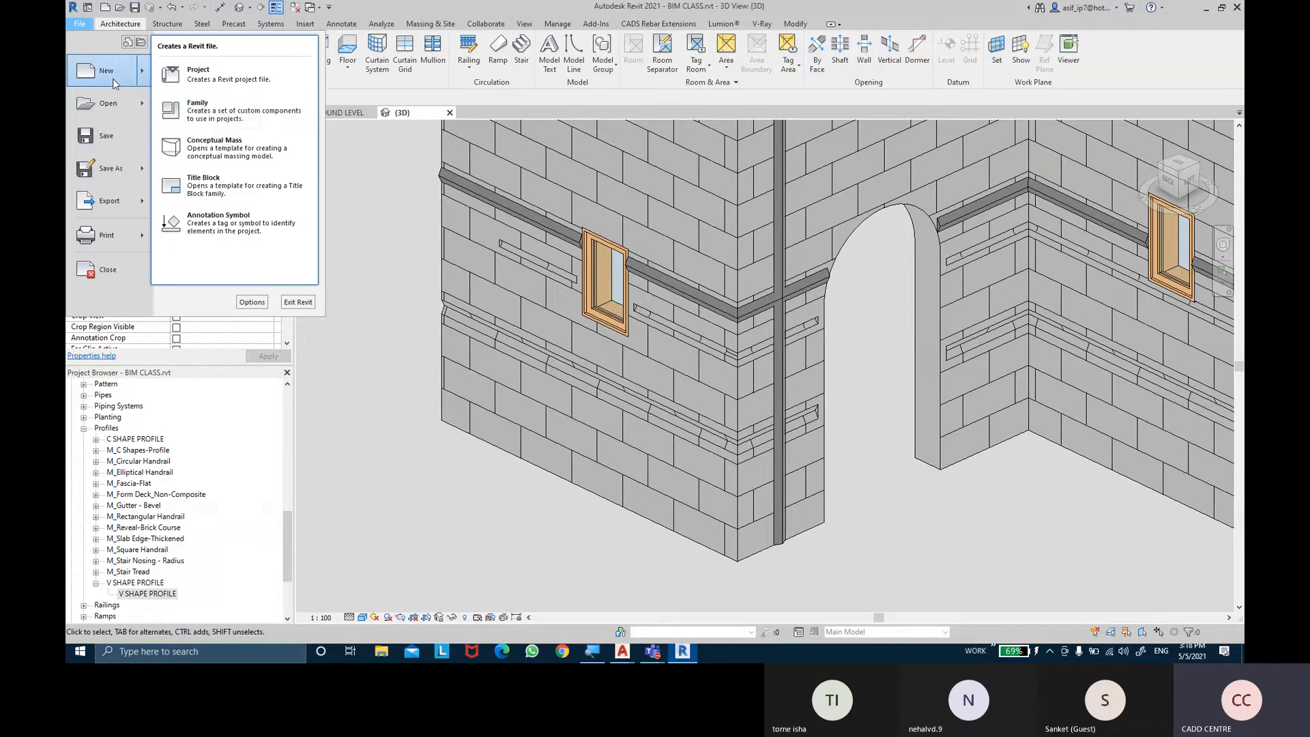
click(212, 118)
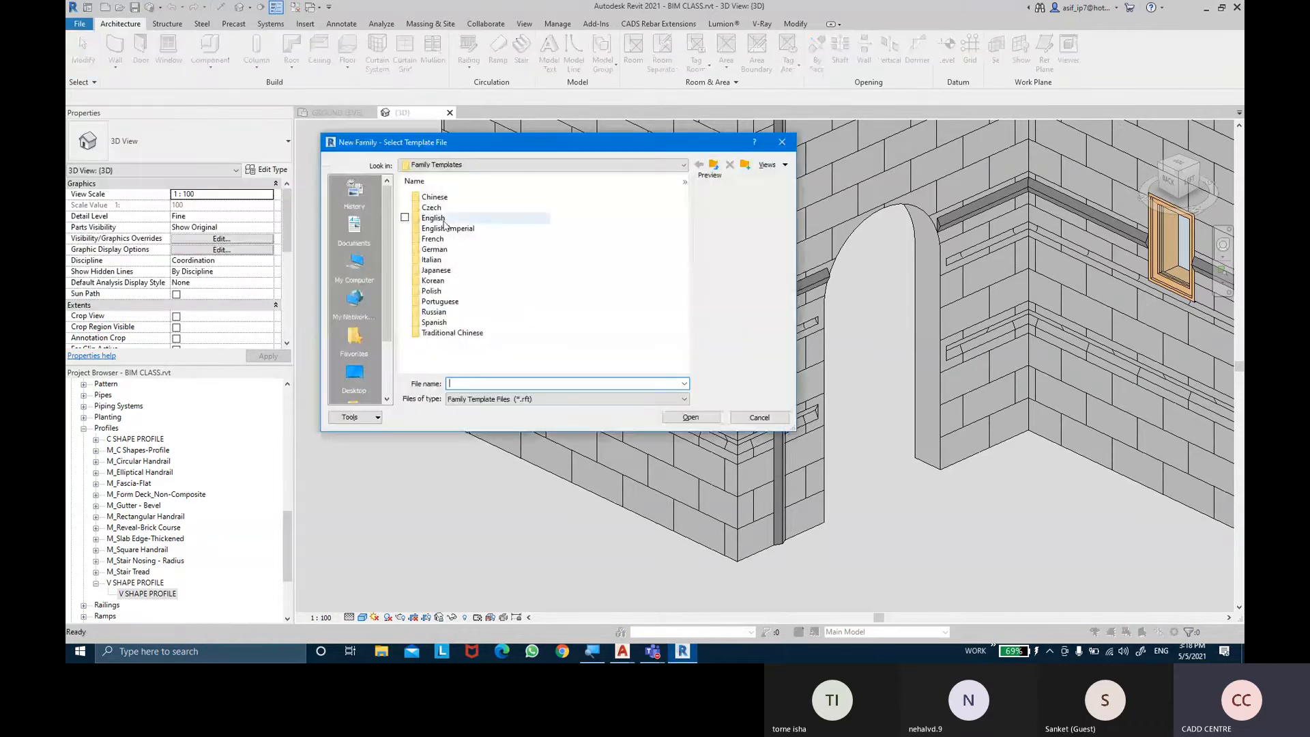
double_click(437, 218)
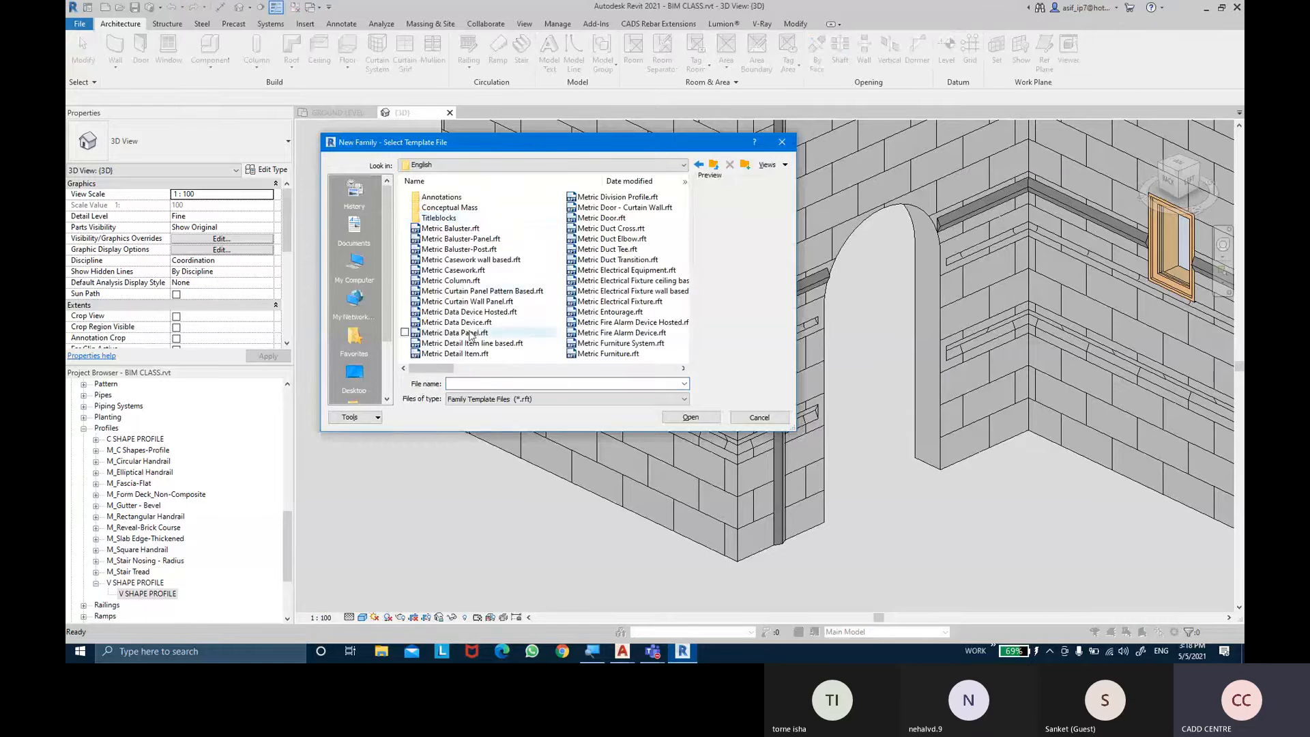
drag(441, 366, 514, 379)
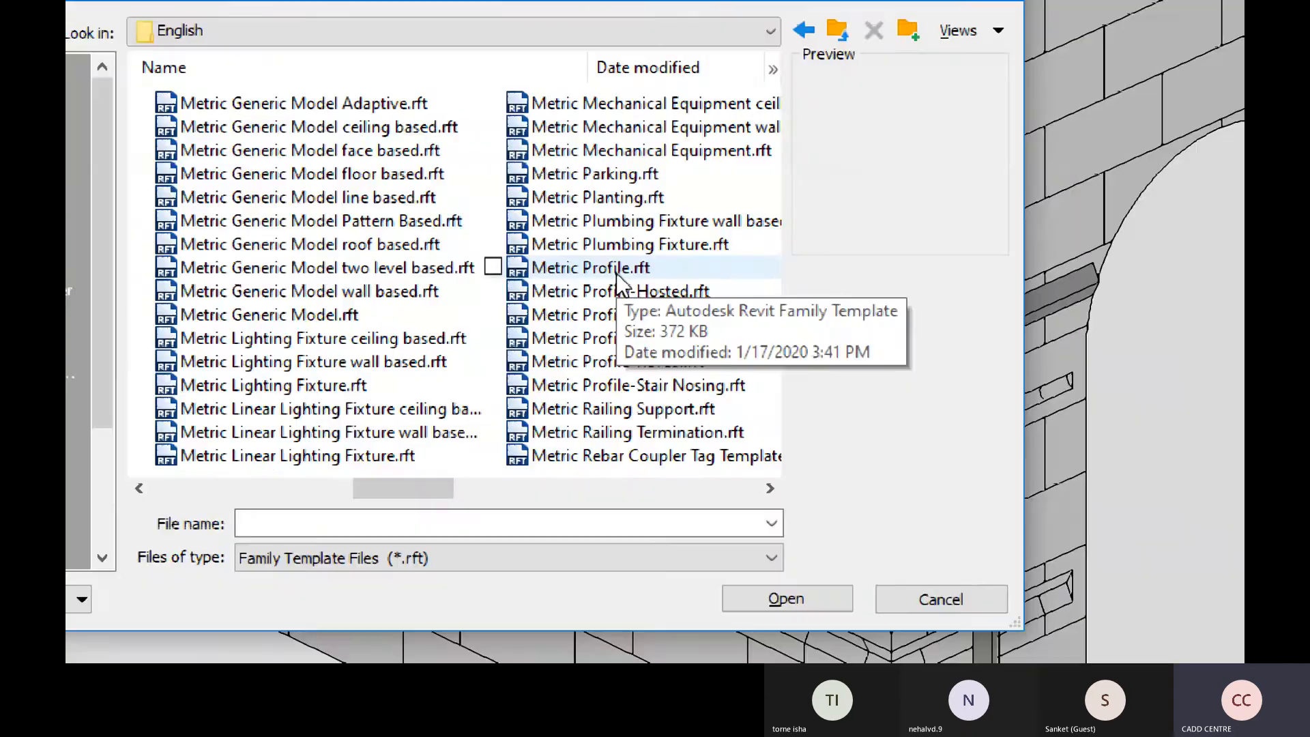
click(616, 270)
click(688, 346)
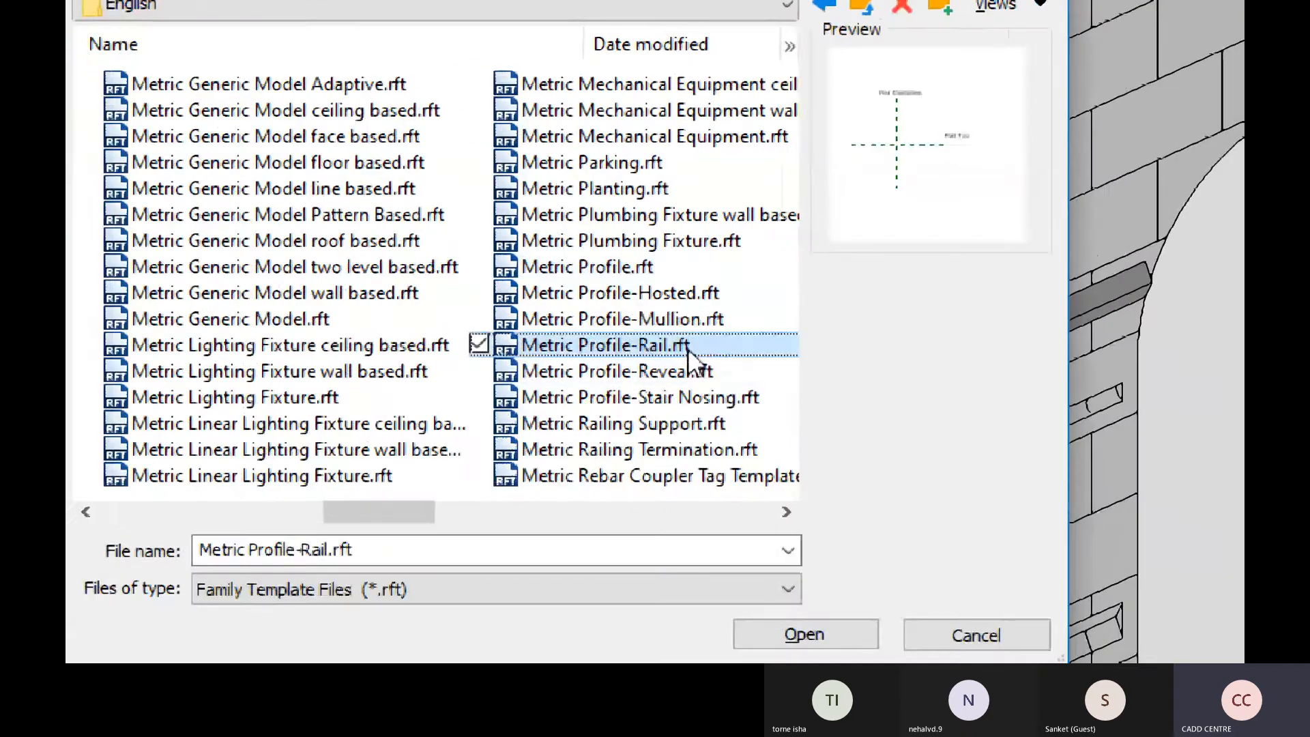
click(709, 372)
click(616, 271)
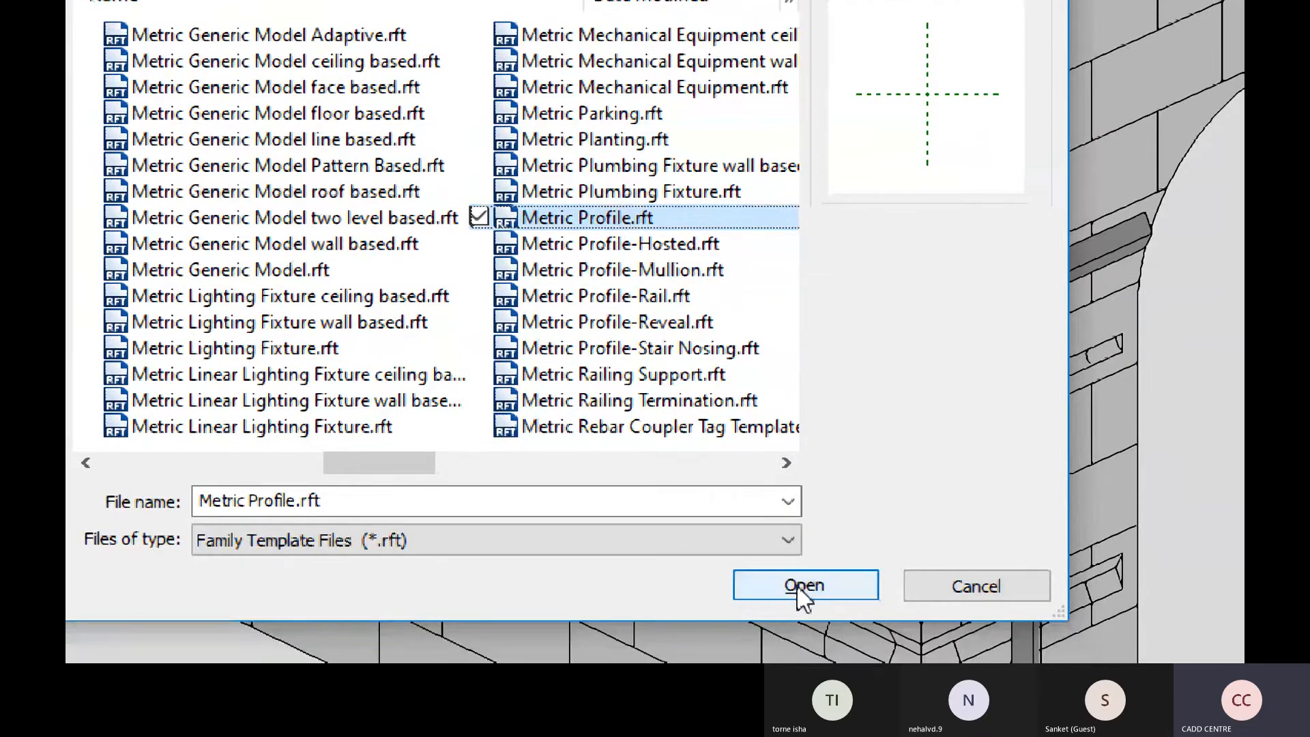
click(796, 584)
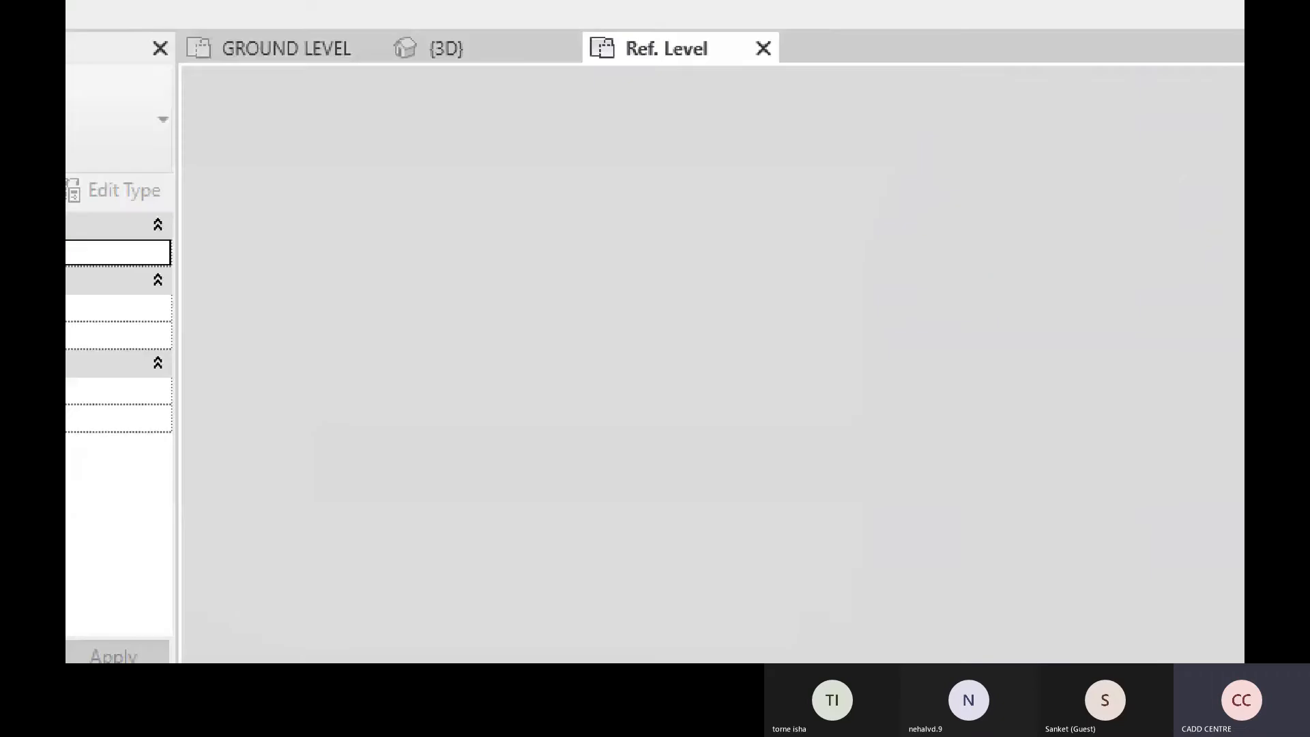
Draw chained profile lines from the reference plane intersection: 450 right, 50 up, back to the vertical reference plane, and 25 up
middle_drag(832, 339, 790, 346)
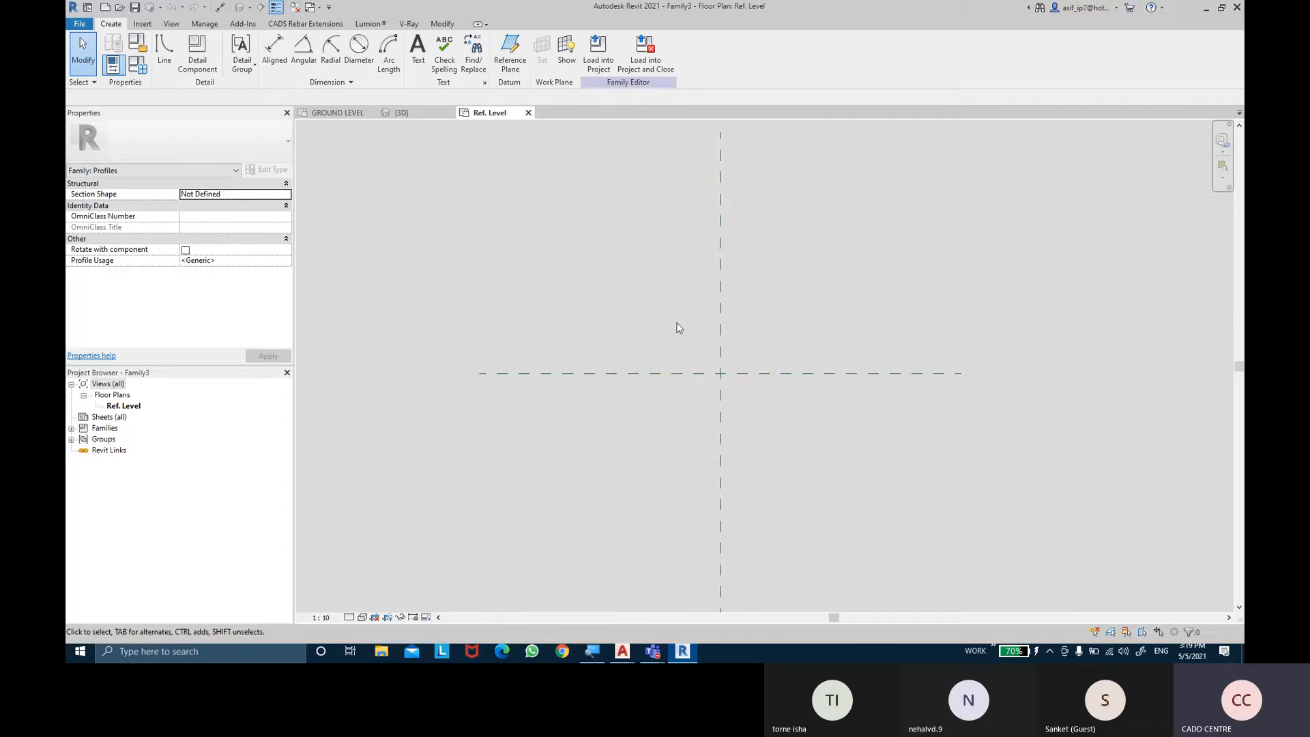
click(164, 49)
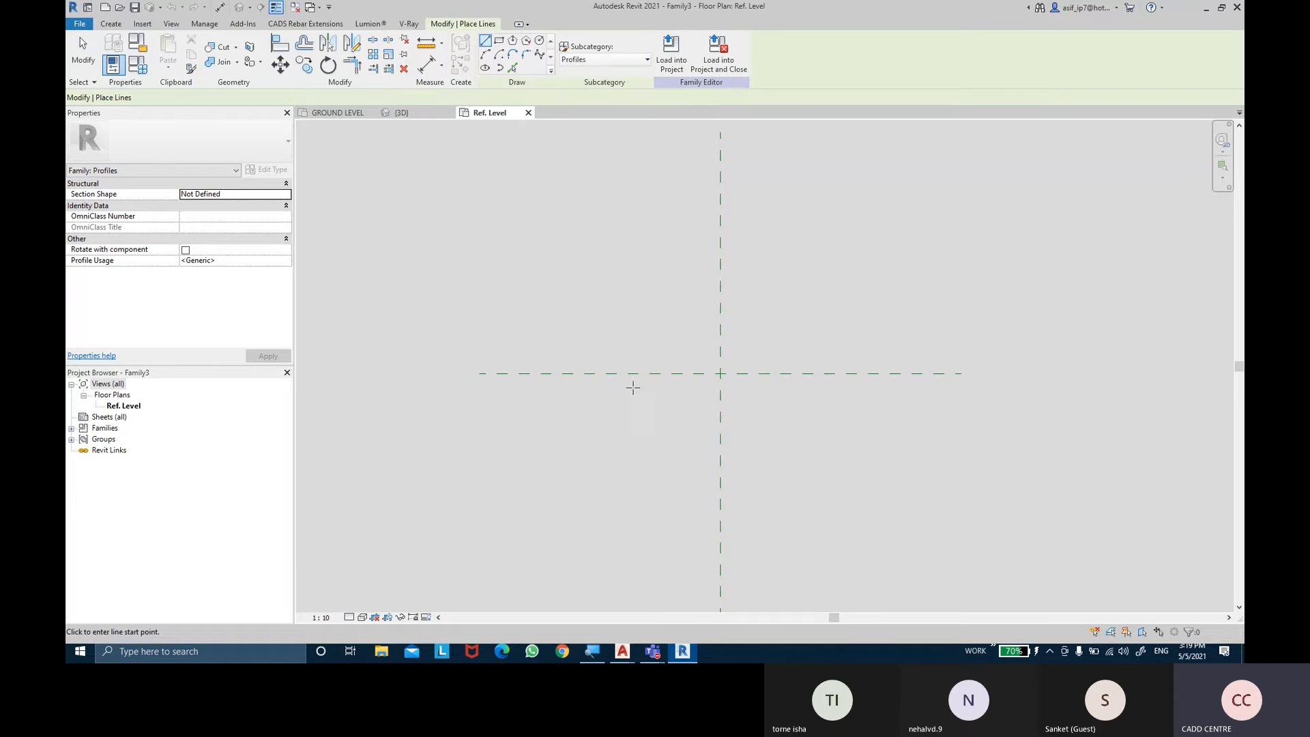
click(727, 370)
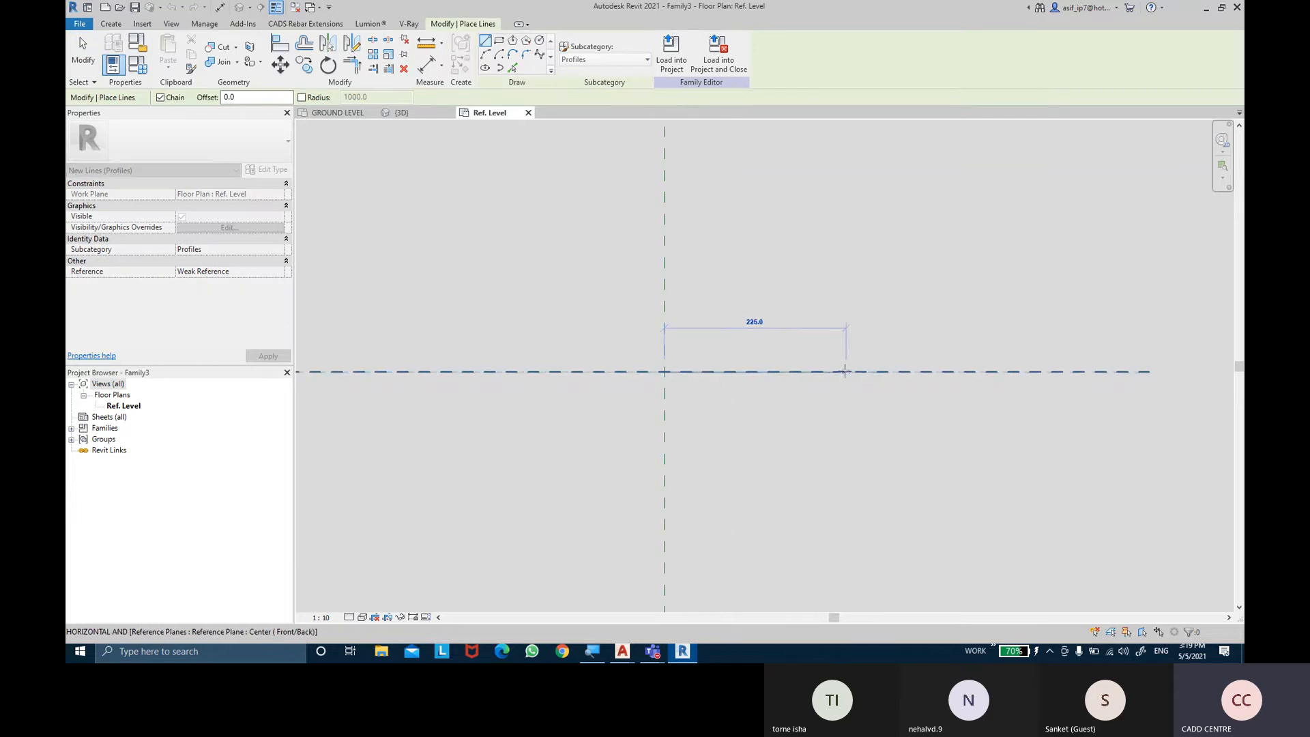
text(450)
key(Return)
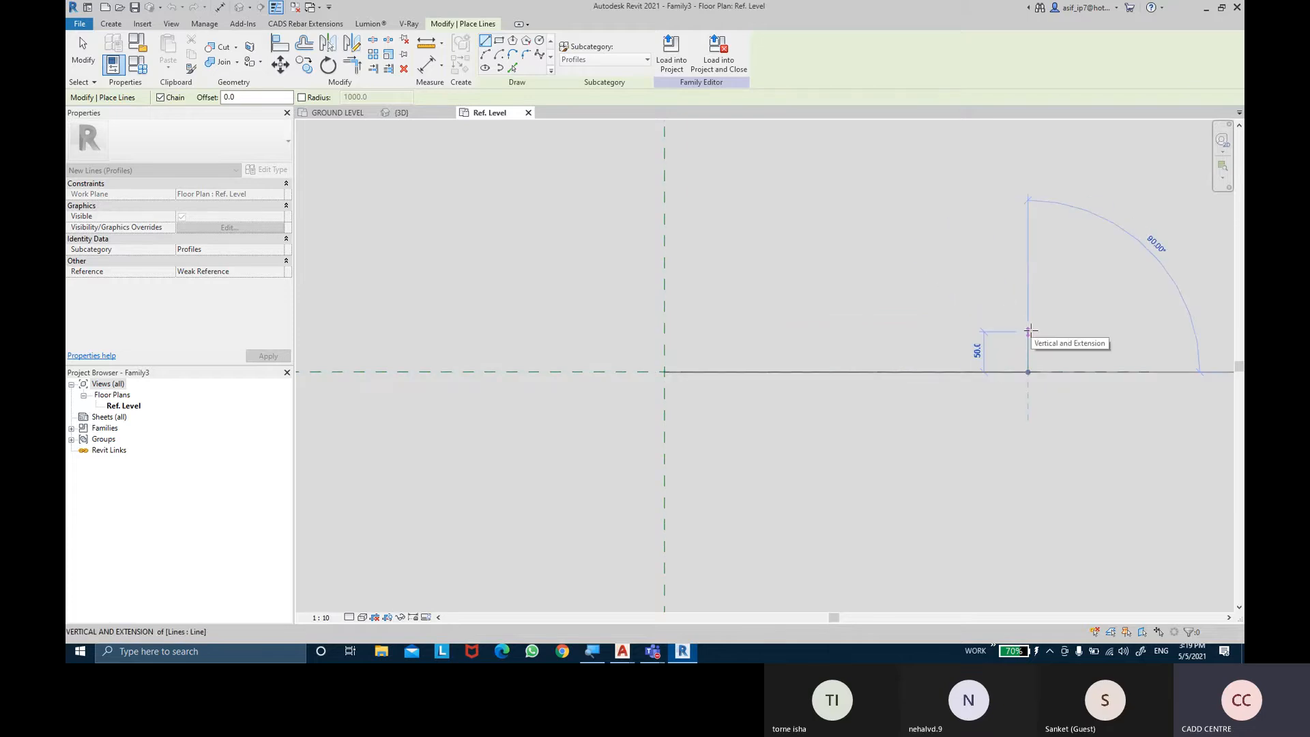
text(50)
key(Return)
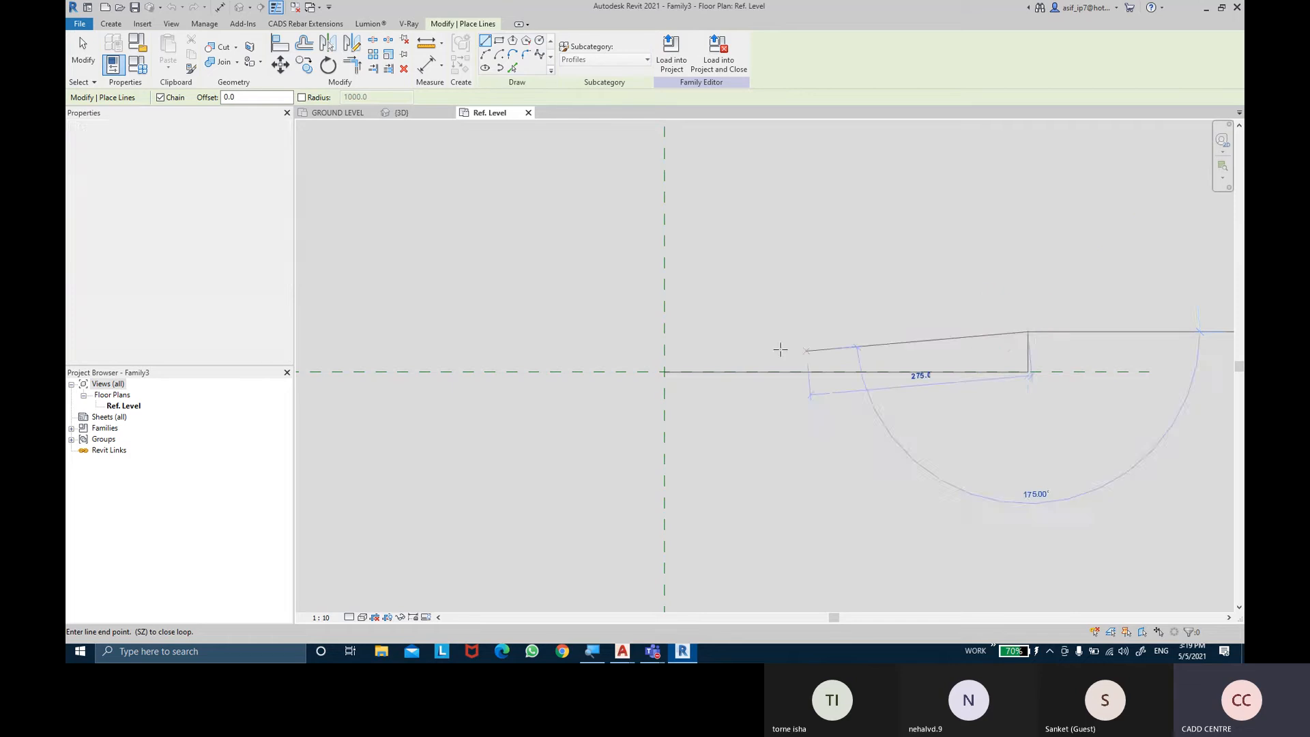
click(665, 332)
text(25)
key(Return)
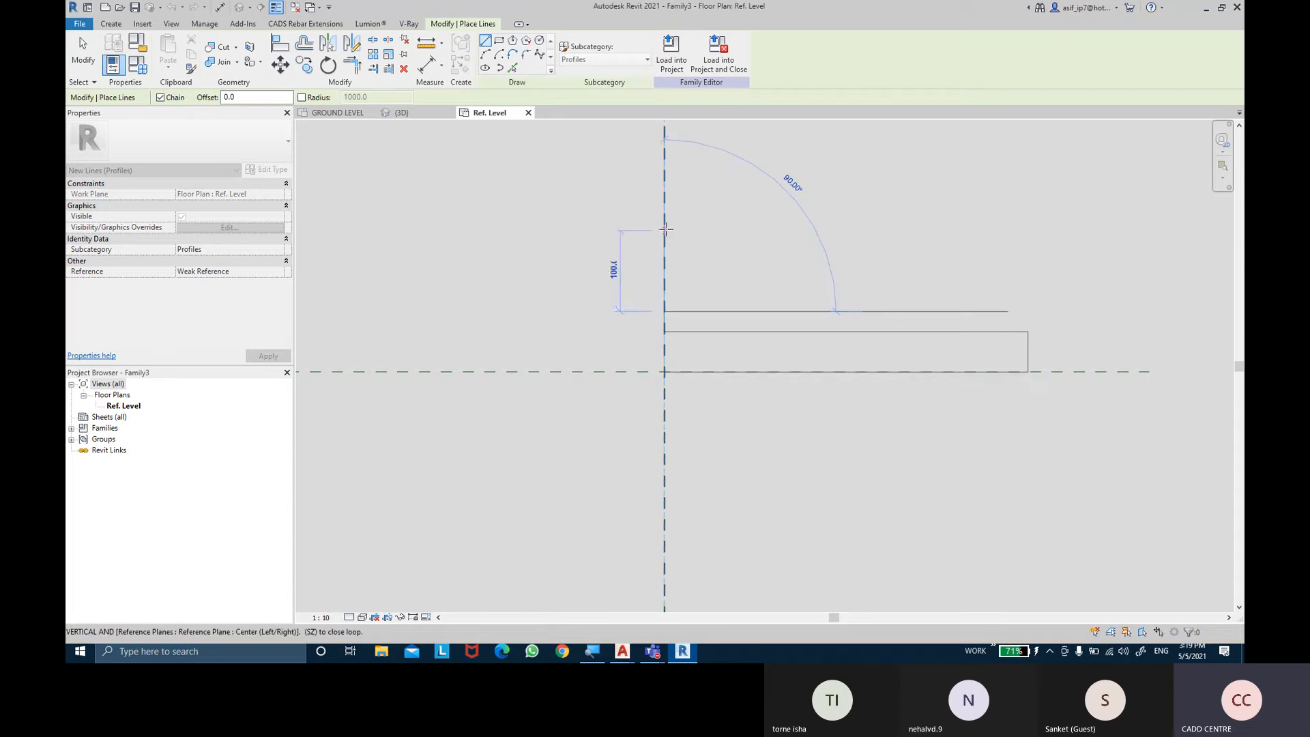
key(Escape)
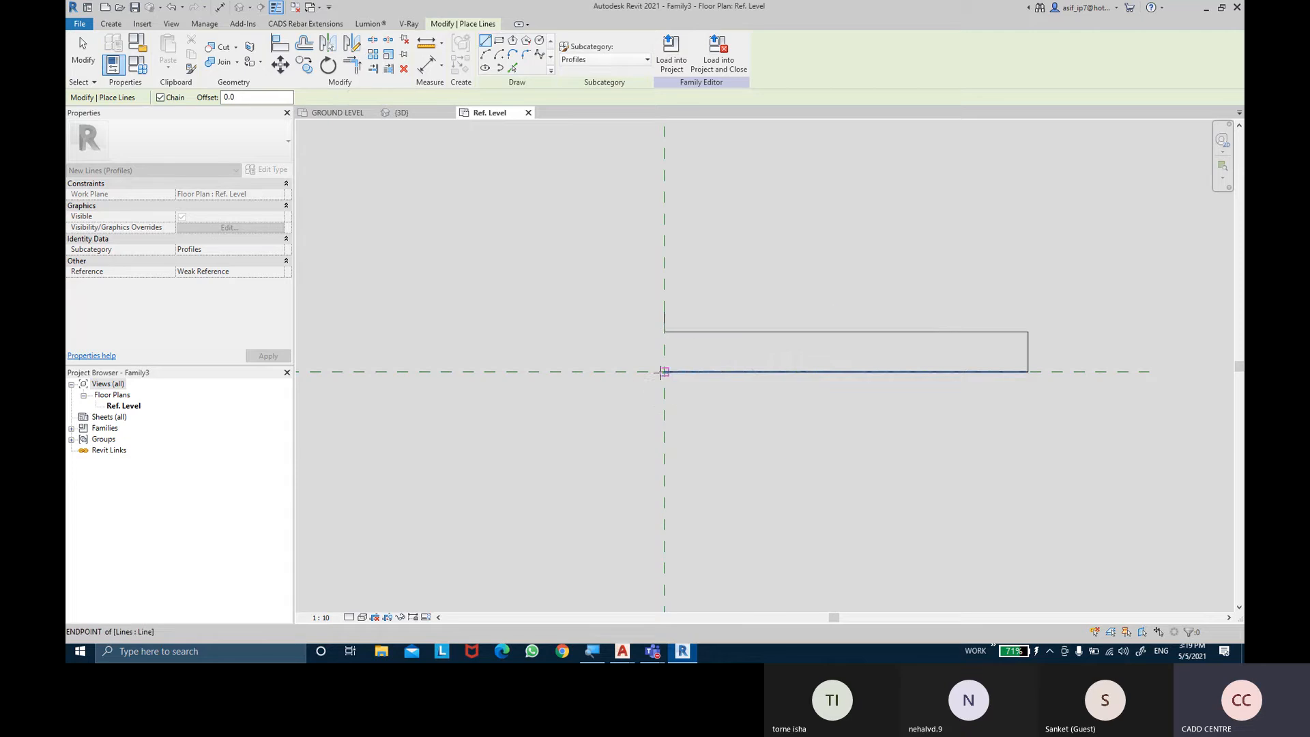
From the intersection, draw lines 150 left, 250 up, across to the vertical reference plane, and down to the short stub's upper end
text(1)
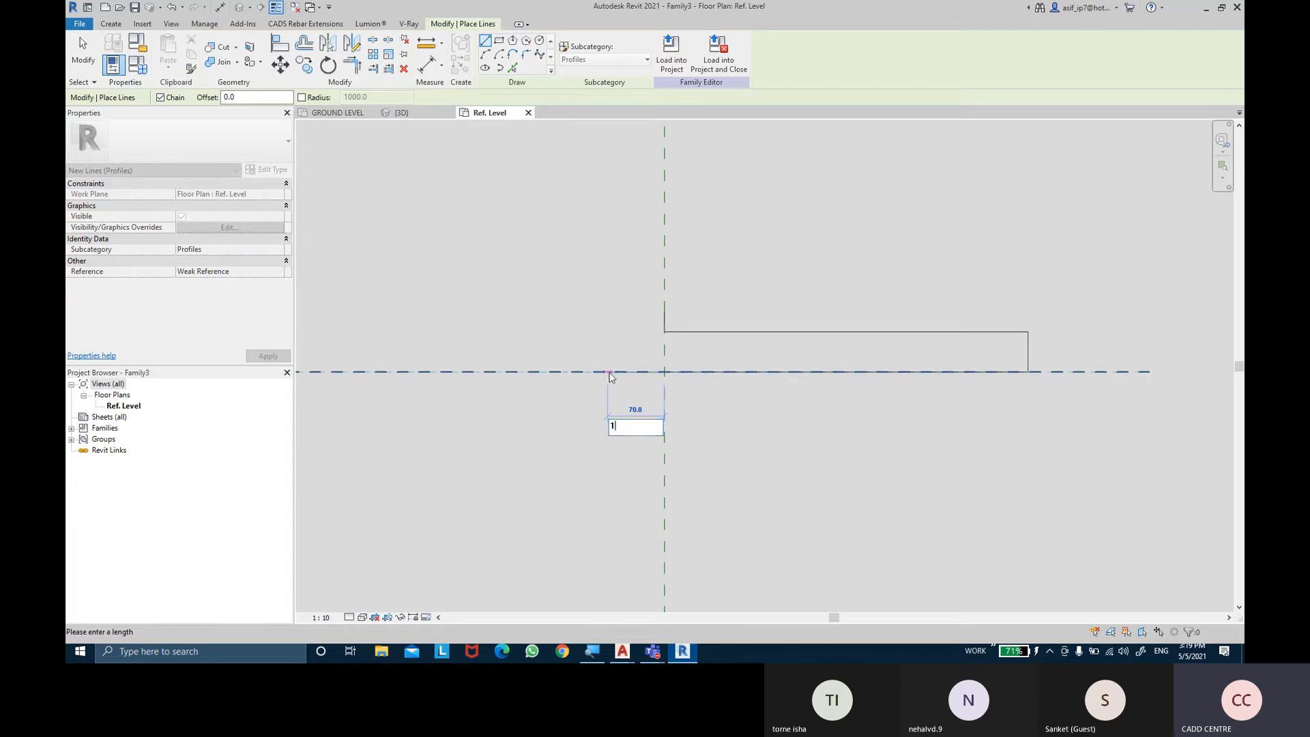
text(50)
key(Return)
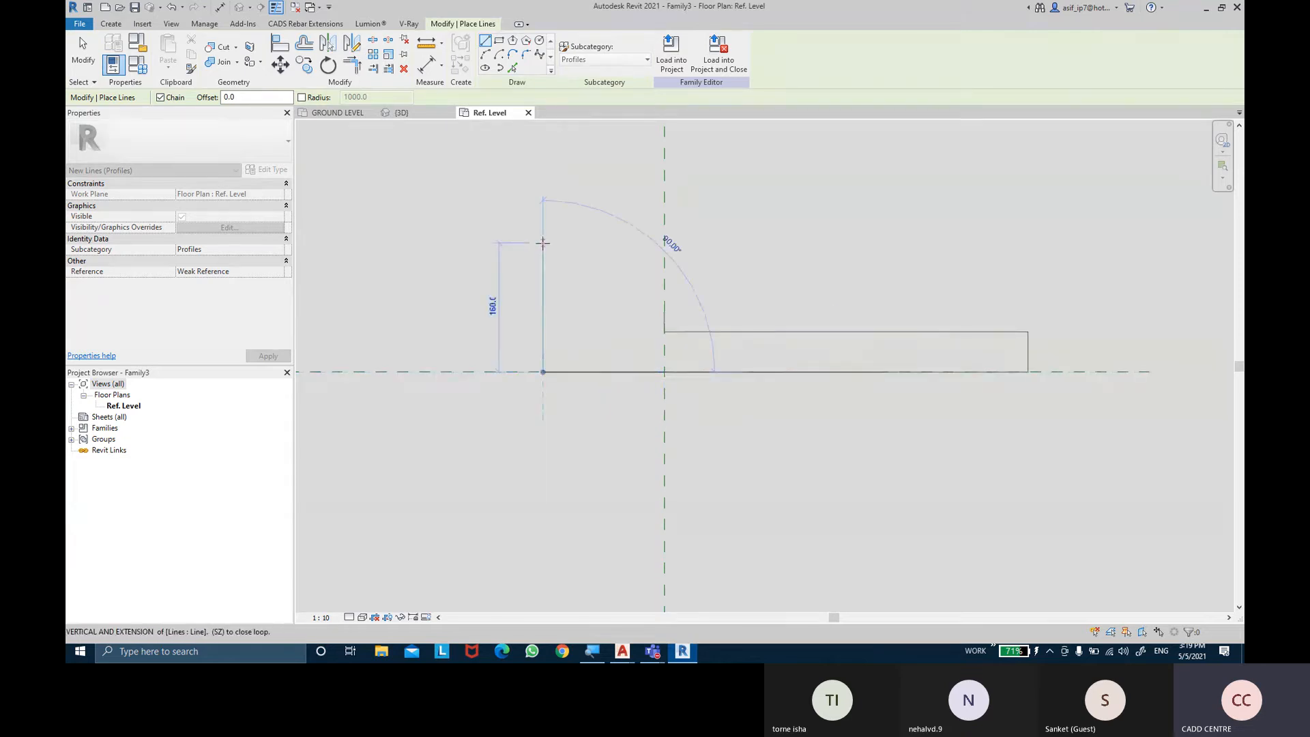
middle_drag(541, 218, 553, 282)
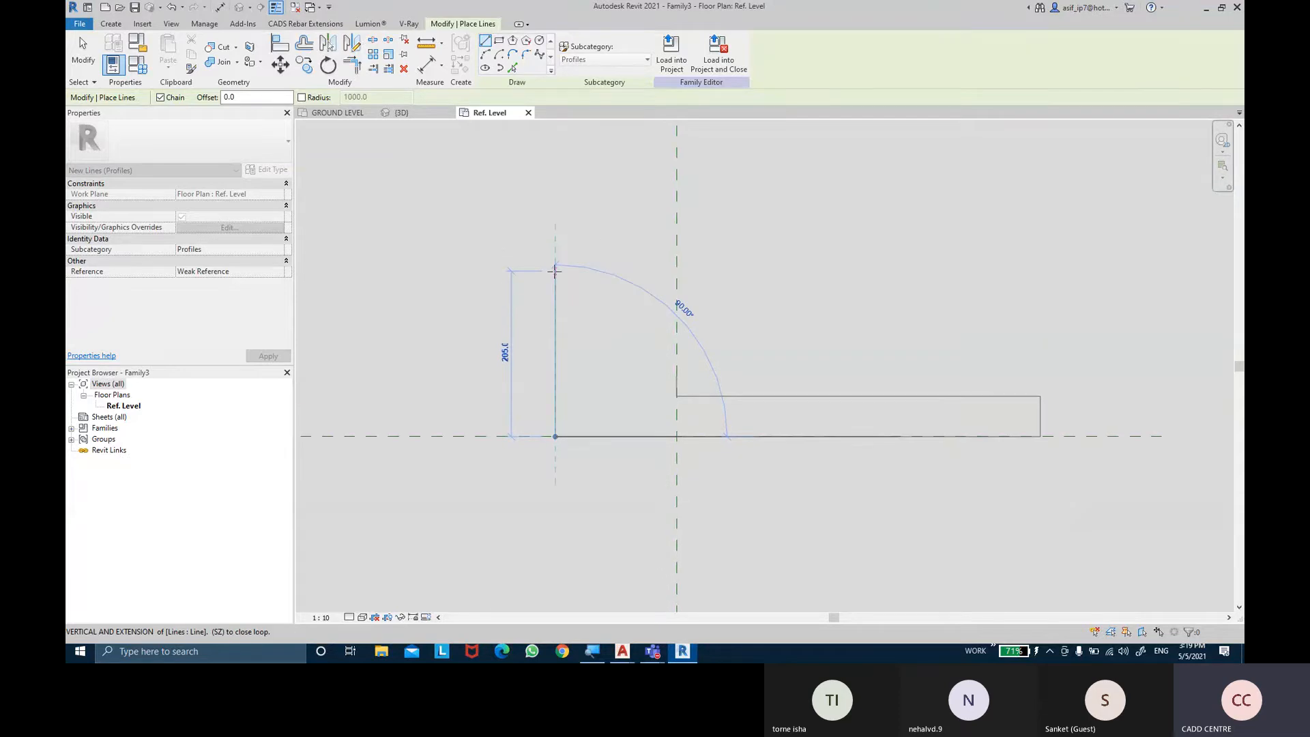
text(2)
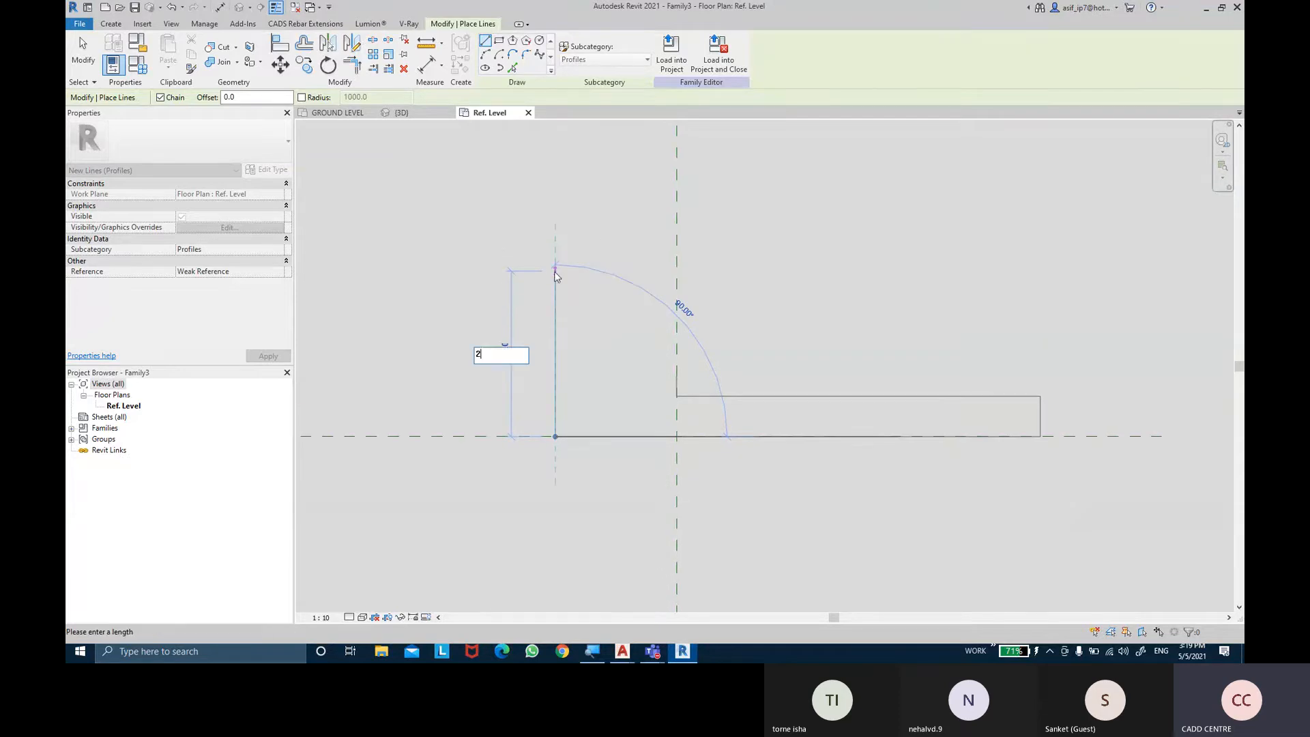
text(50)
key(Return)
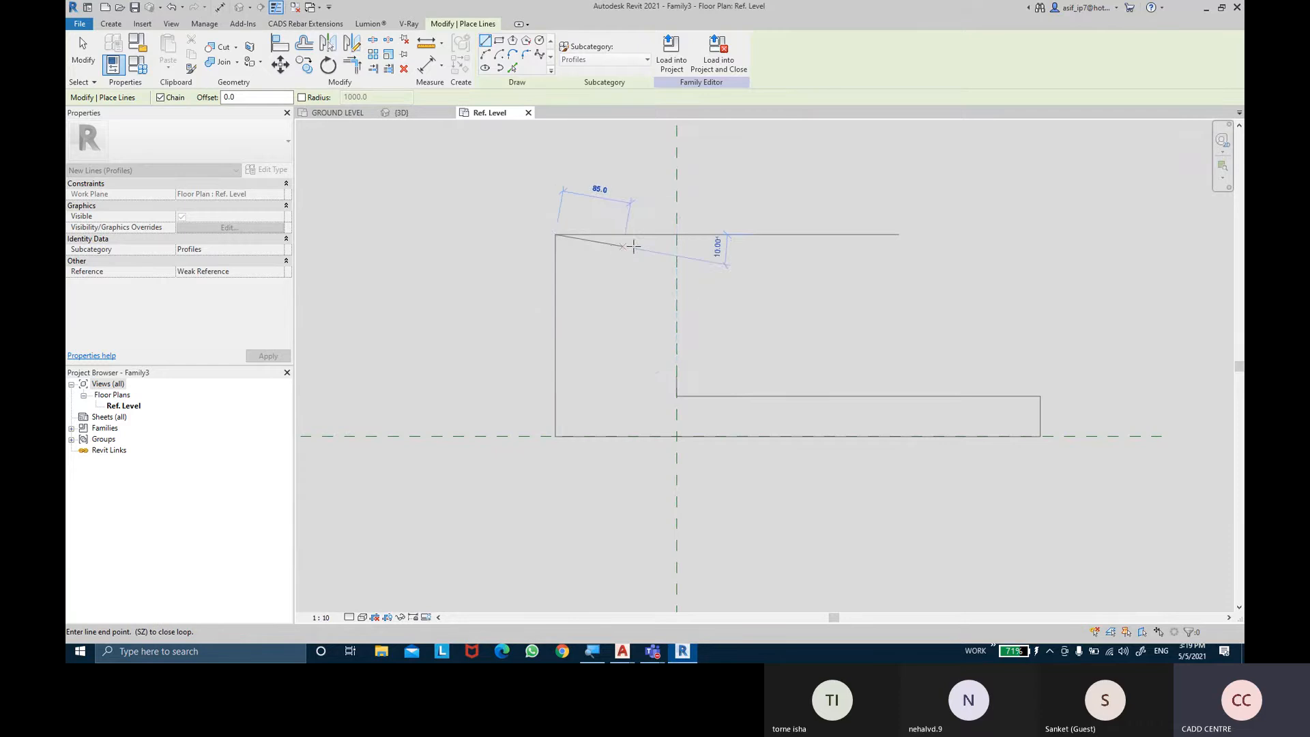
click(677, 234)
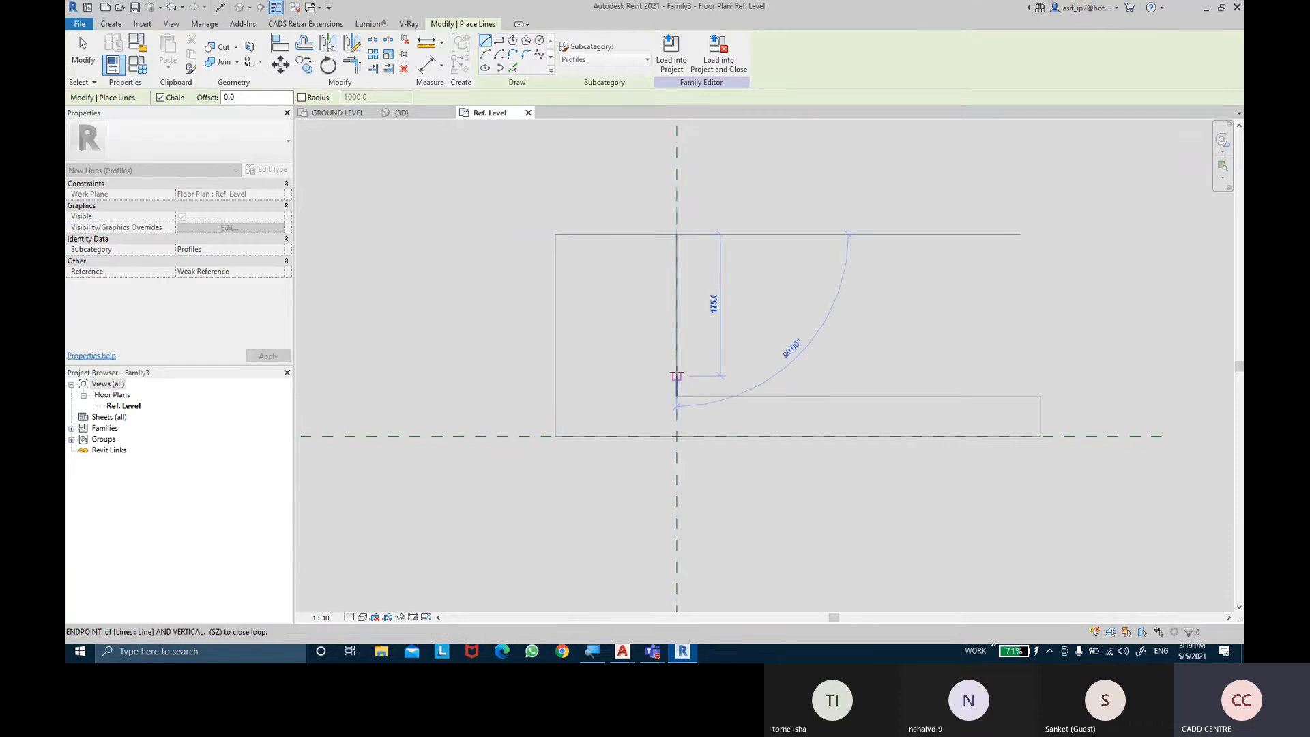
click(677, 376)
middle_drag(724, 365, 699, 357)
key(Escape)
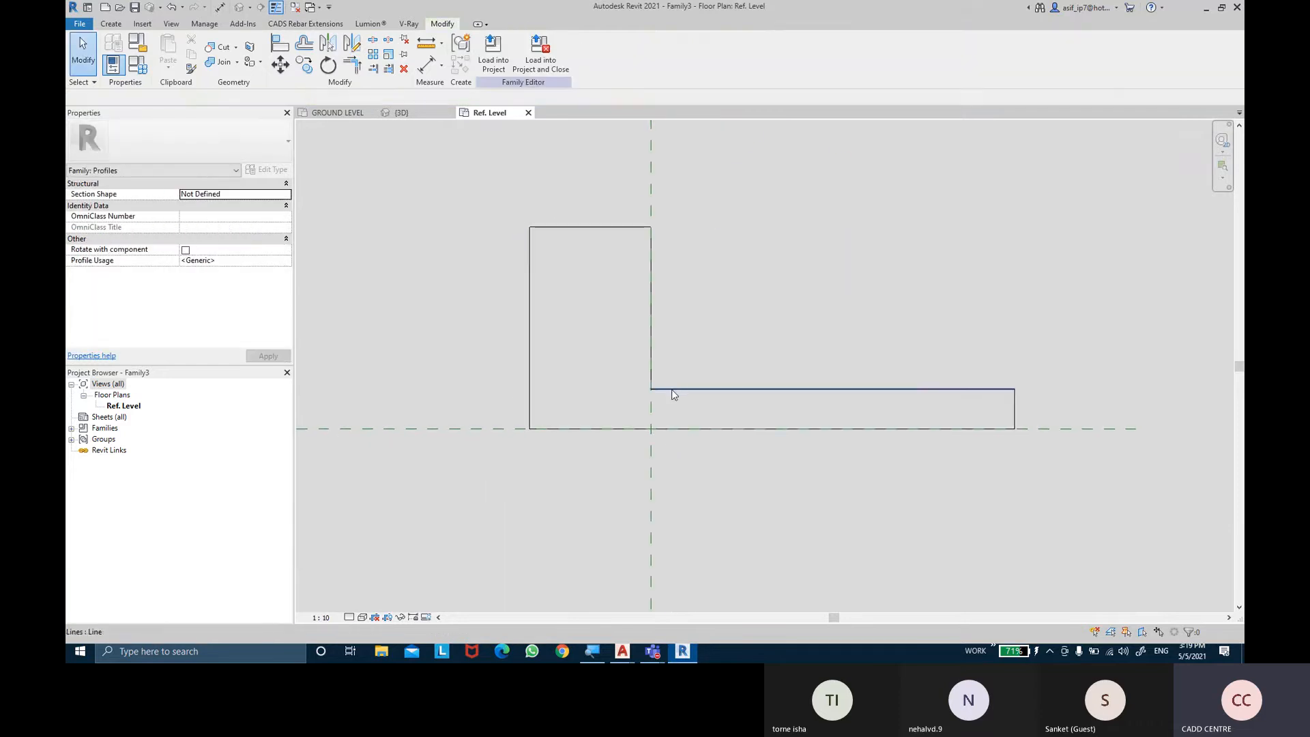
Delete the 25 mm stub line and raise the inner end of the arm's upper edge to meet the upright's inner edge
click(652, 377)
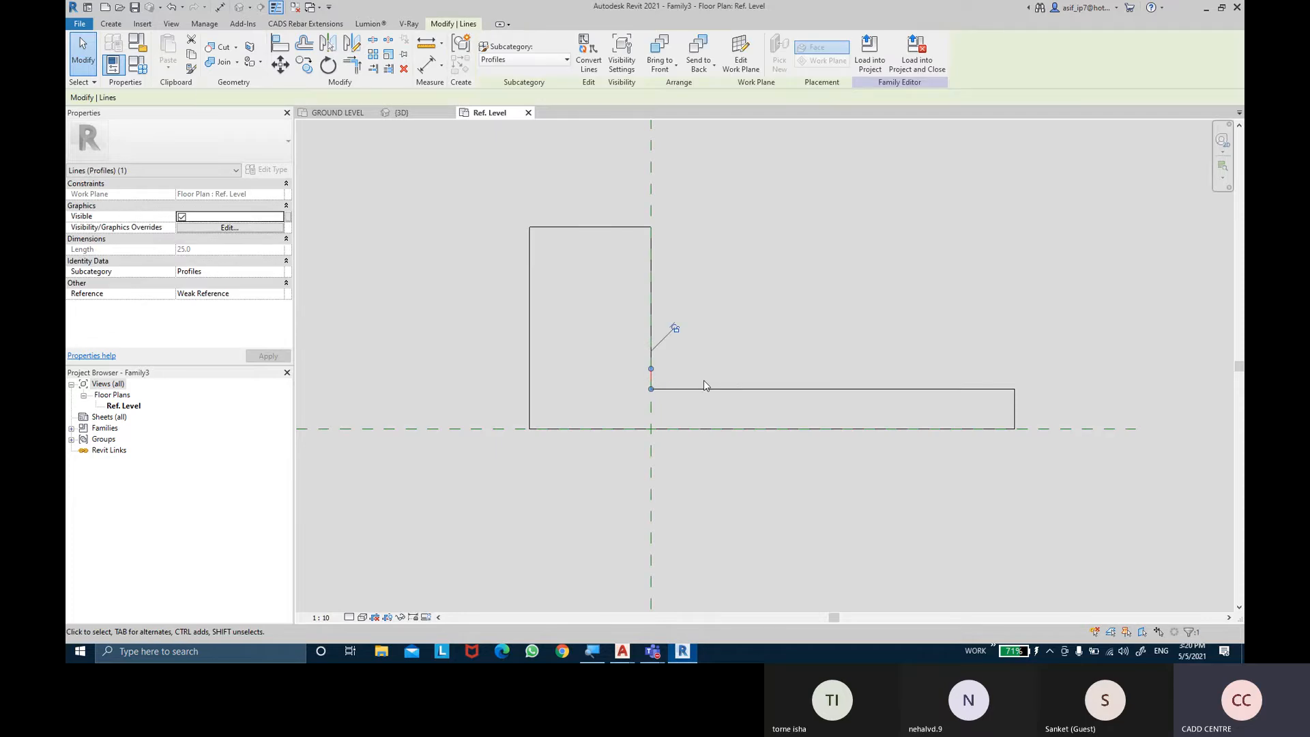
key(Delete)
click(679, 390)
scroll(646, 389, up, 2)
drag(644, 389, 641, 357)
click(717, 339)
scroll(717, 339, down, 1)
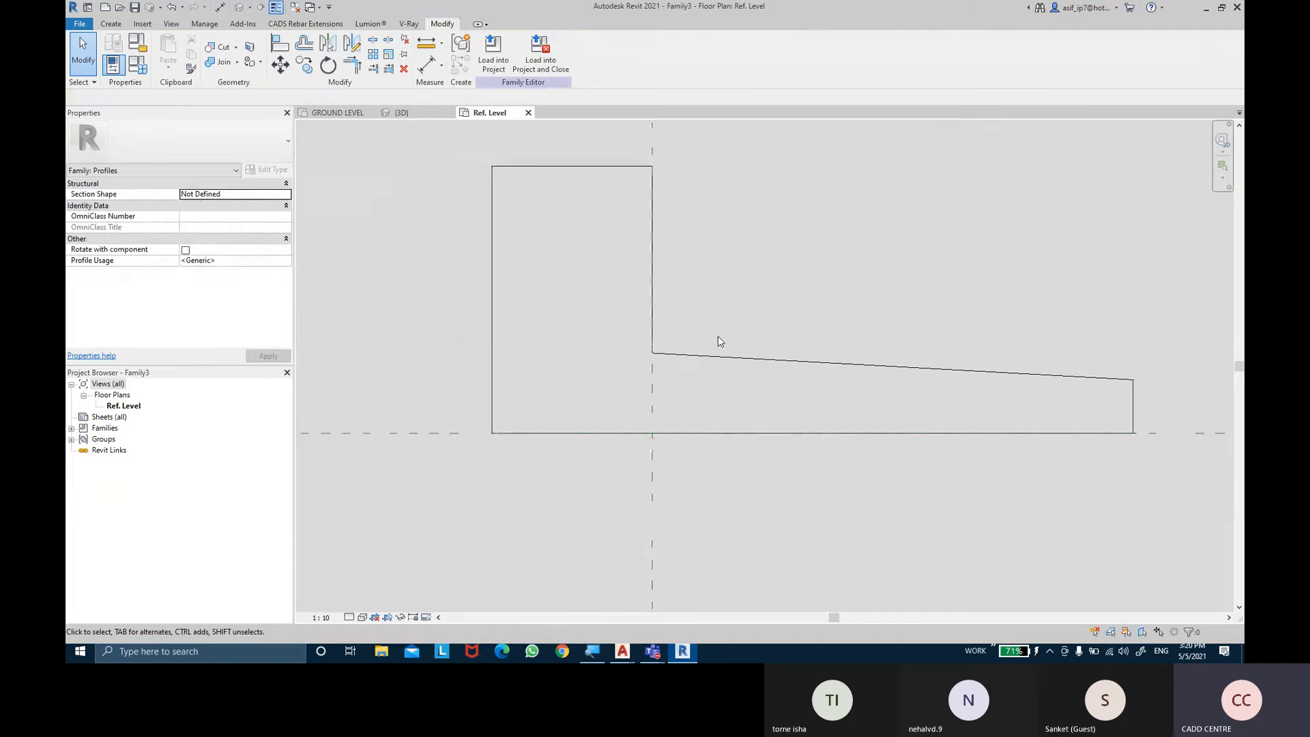
scroll(718, 336, down, 1)
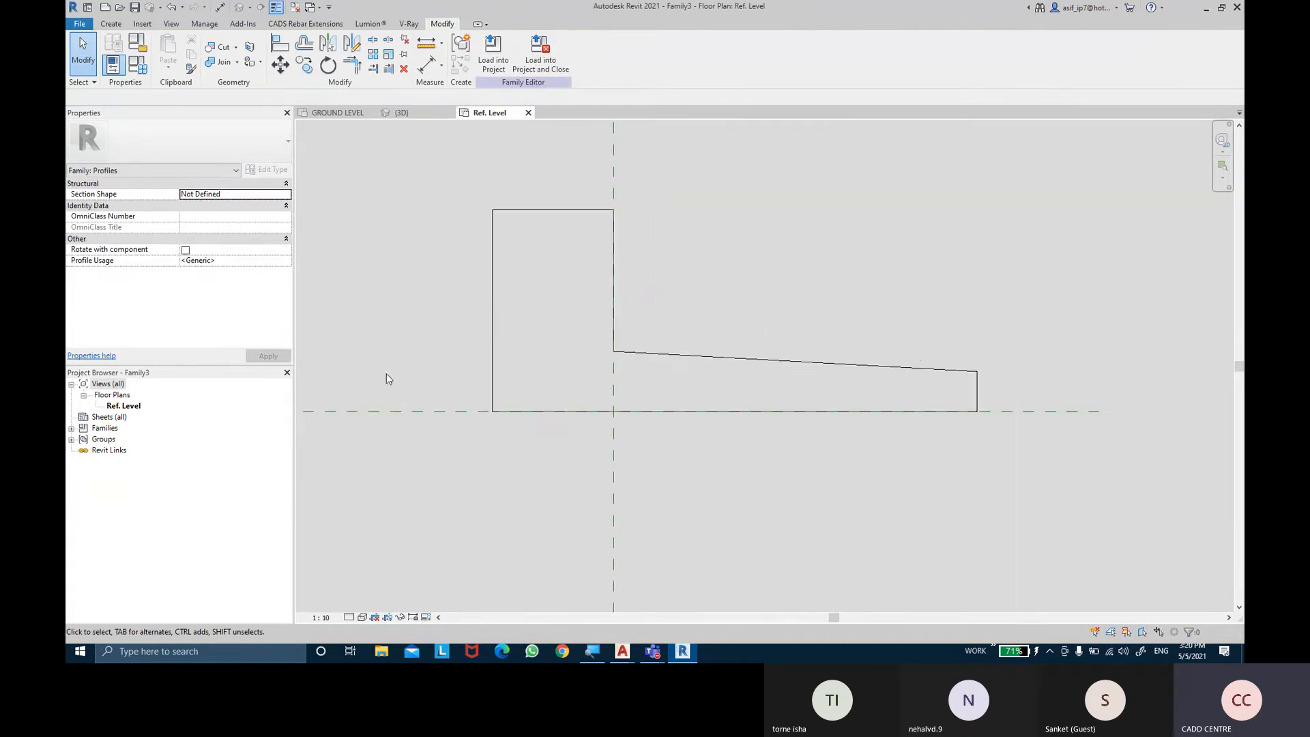
click(276, 7)
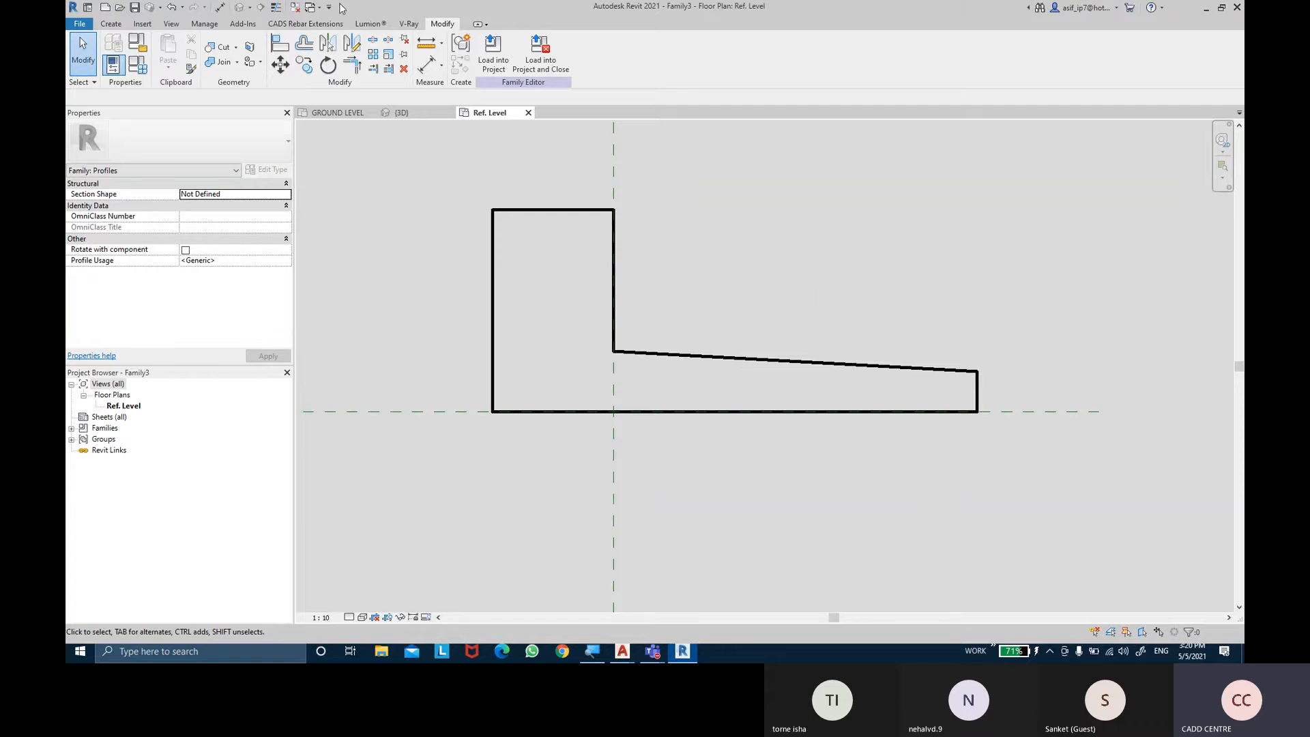
click(276, 7)
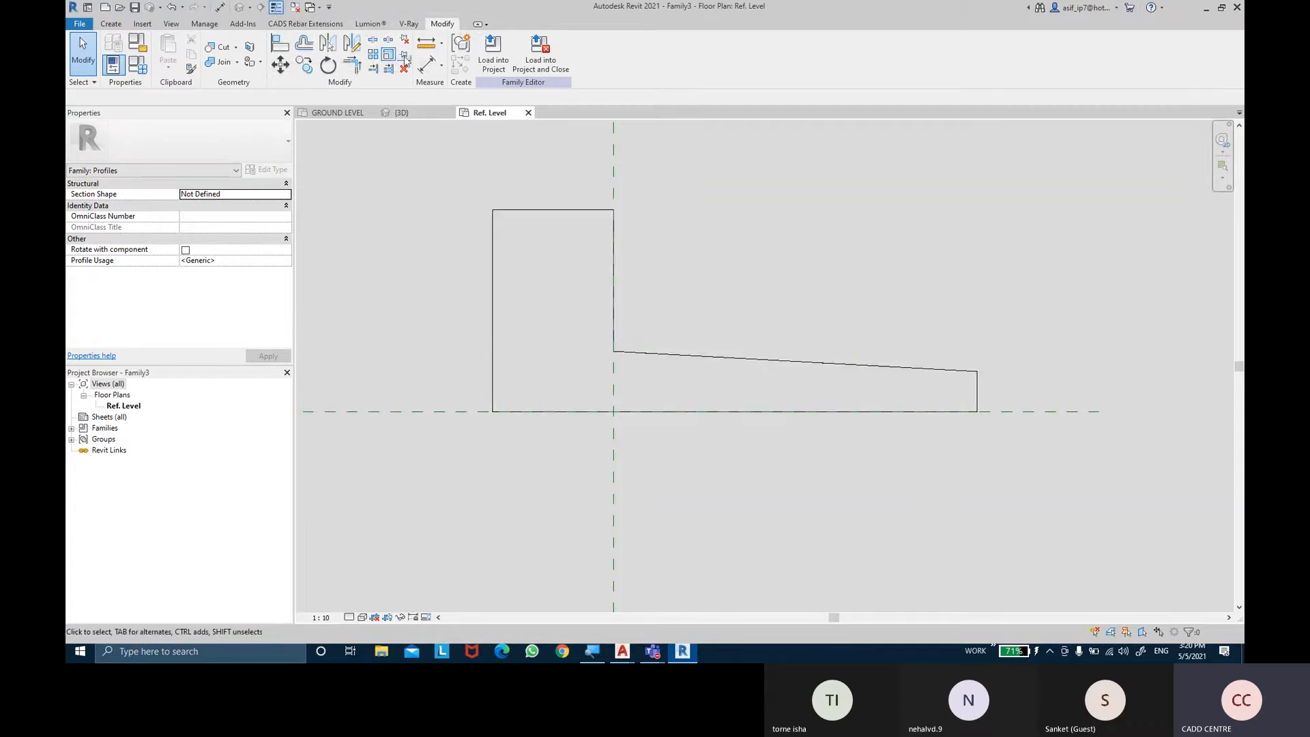
Add an aligned dimension for the upright's width, placed above the profile
click(439, 66)
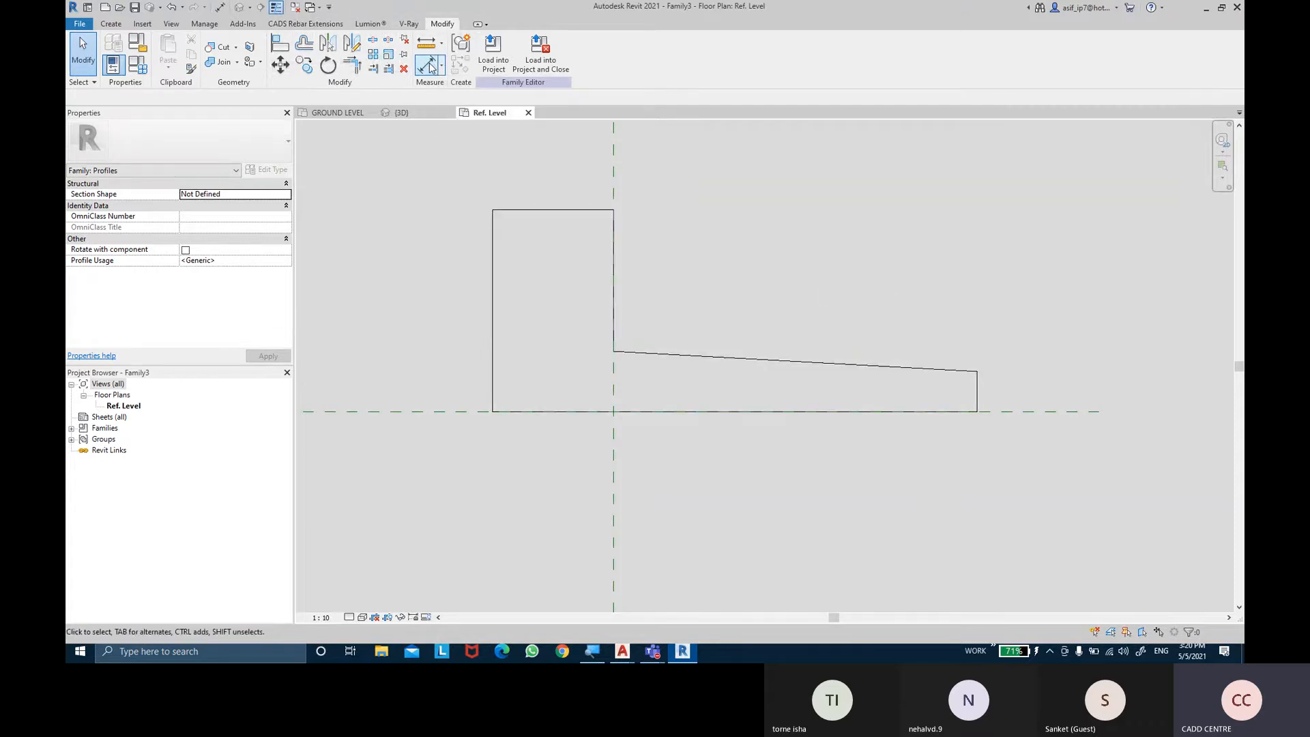
click(614, 234)
click(493, 224)
middle_drag(498, 155, 500, 193)
click(501, 181)
middle_drag(474, 300, 488, 255)
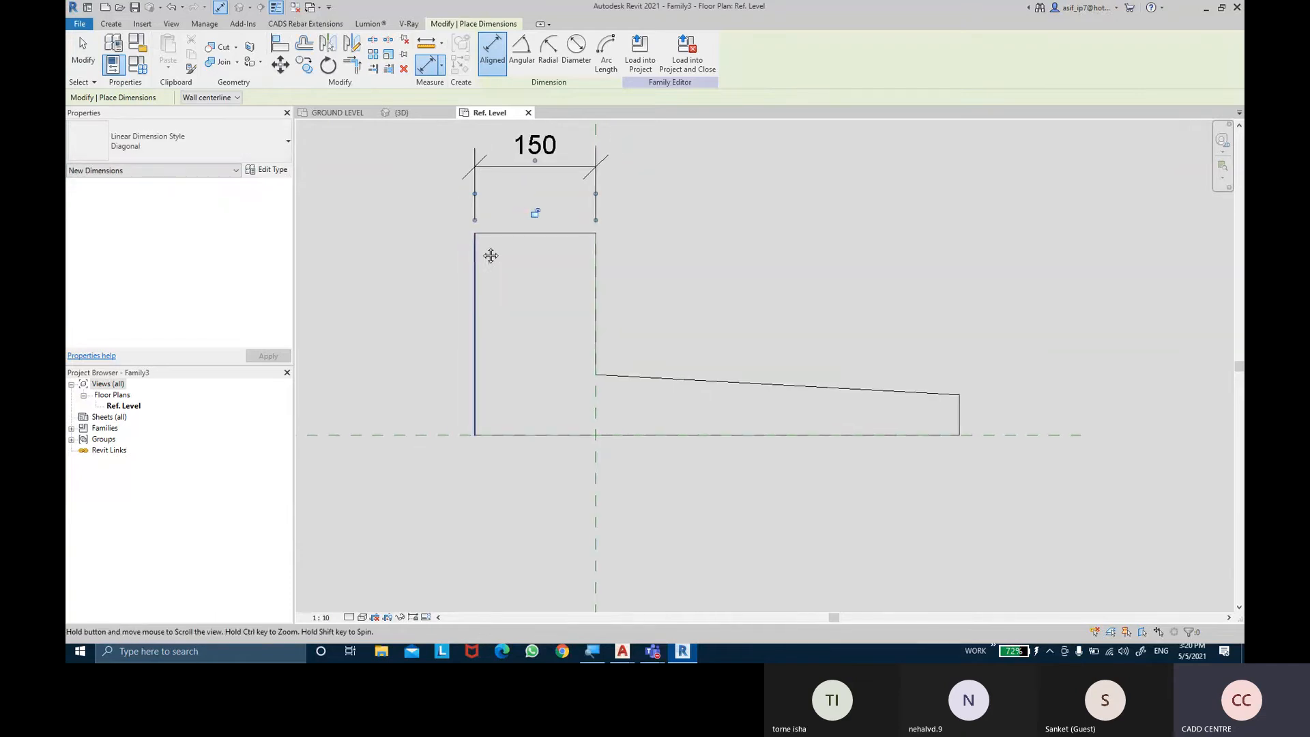
Dimension the full height of the upright along its outer left side
click(493, 234)
key(Escape)
click(493, 435)
click(490, 234)
click(419, 331)
middle_drag(853, 348, 819, 337)
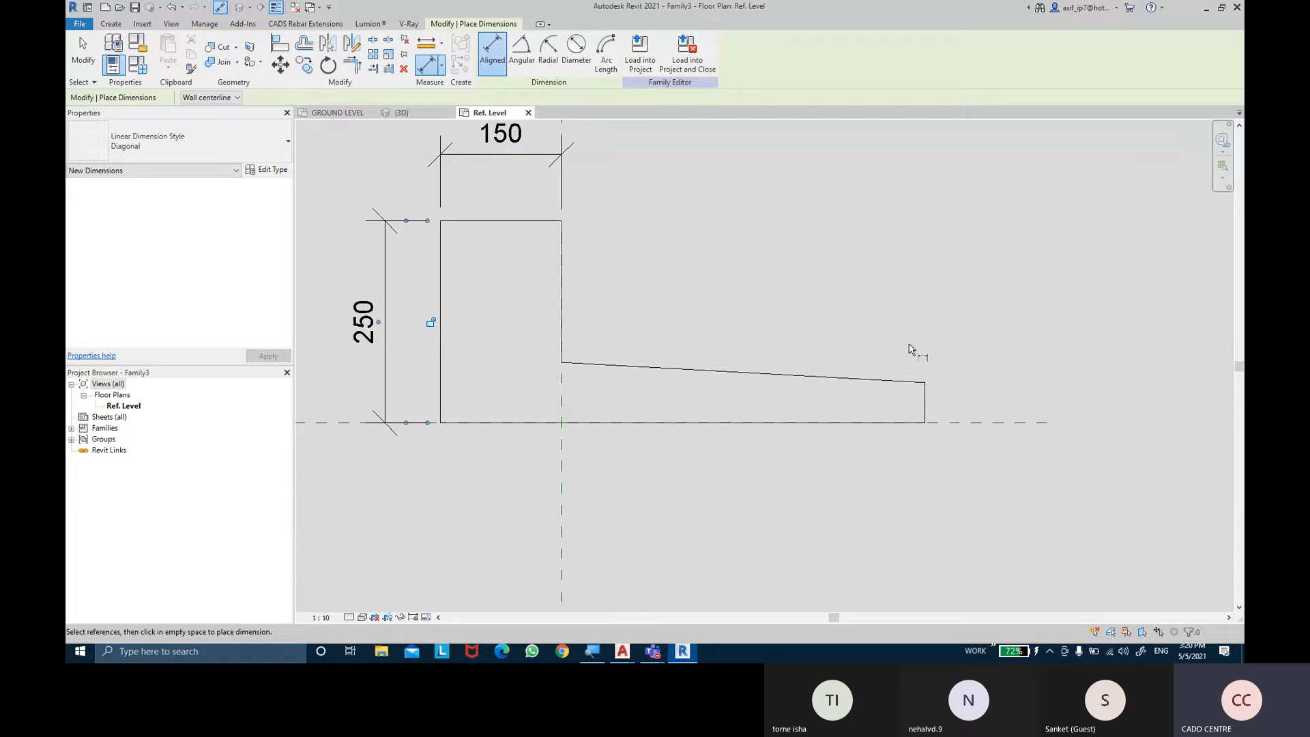
Dimension the height of the arm's thin outer end, placed to its right
click(904, 423)
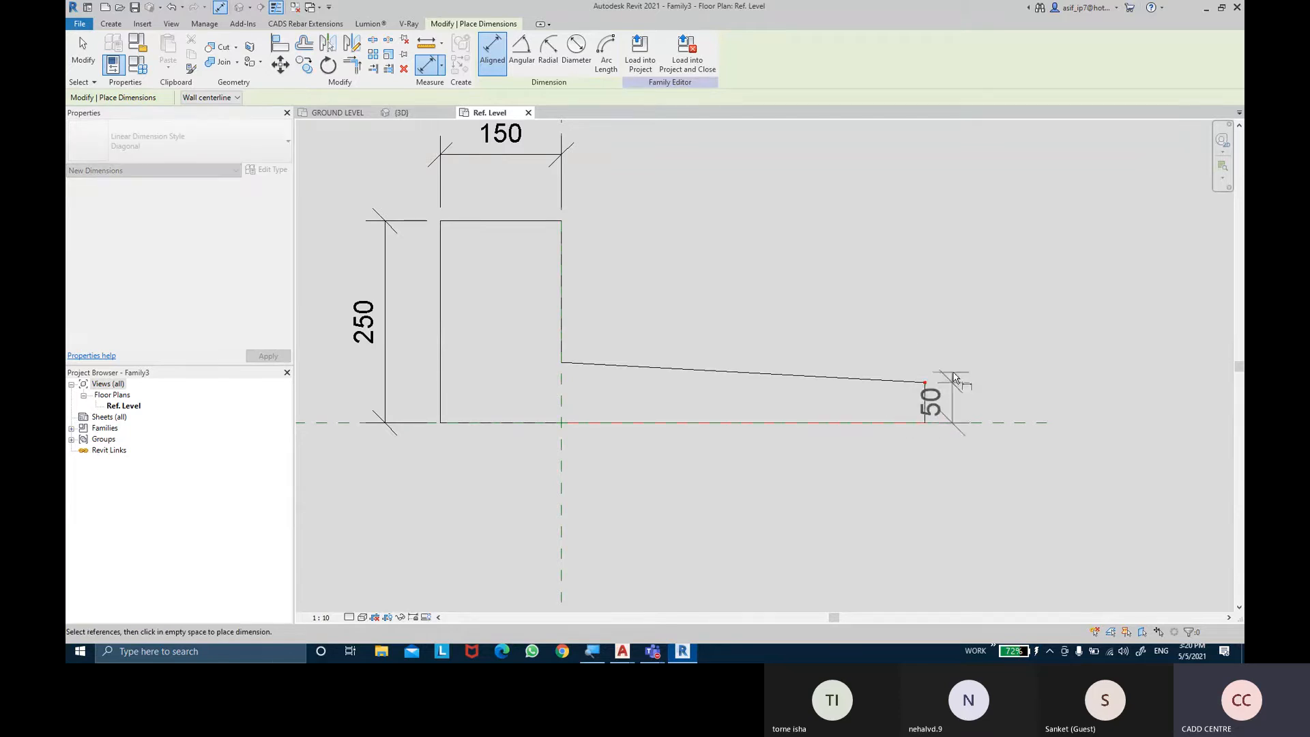
click(923, 384)
click(1003, 375)
middle_drag(747, 262, 755, 268)
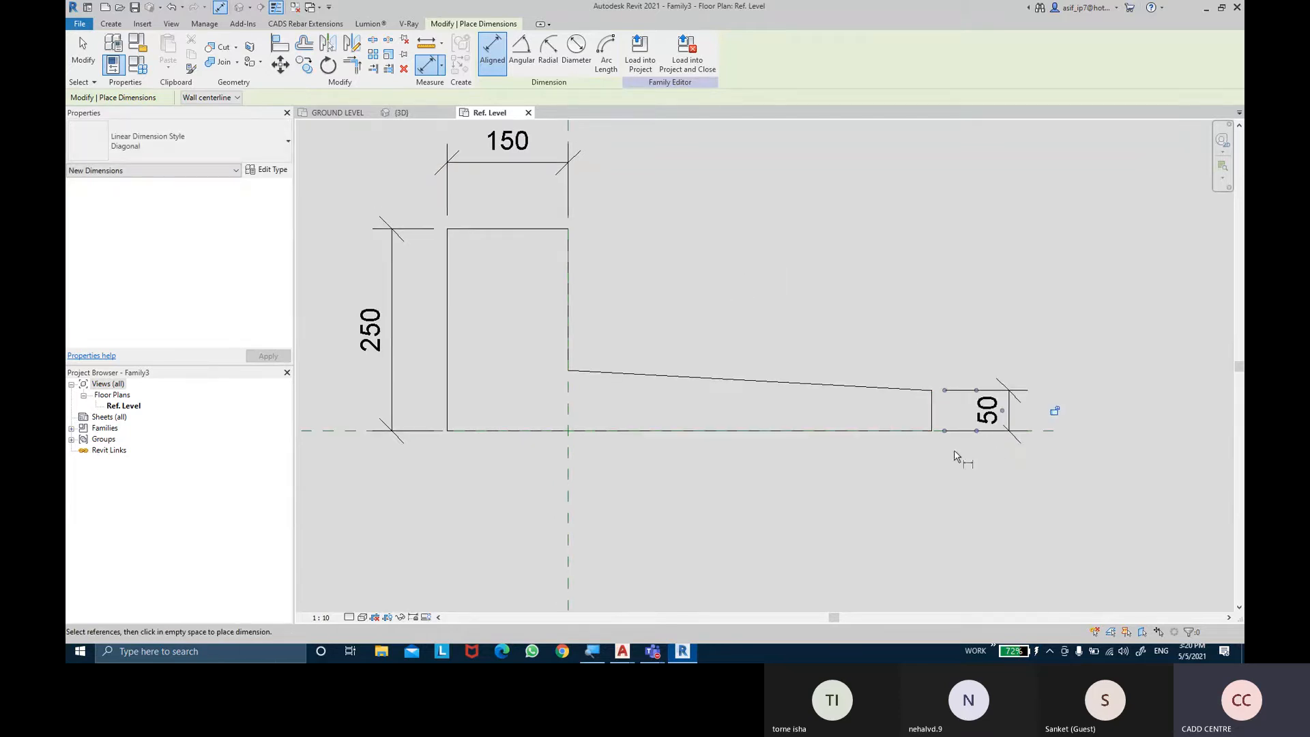
Dimension the arm's length from the upright's inner edge to its outer end, placed below the profile
click(568, 368)
click(935, 414)
click(947, 503)
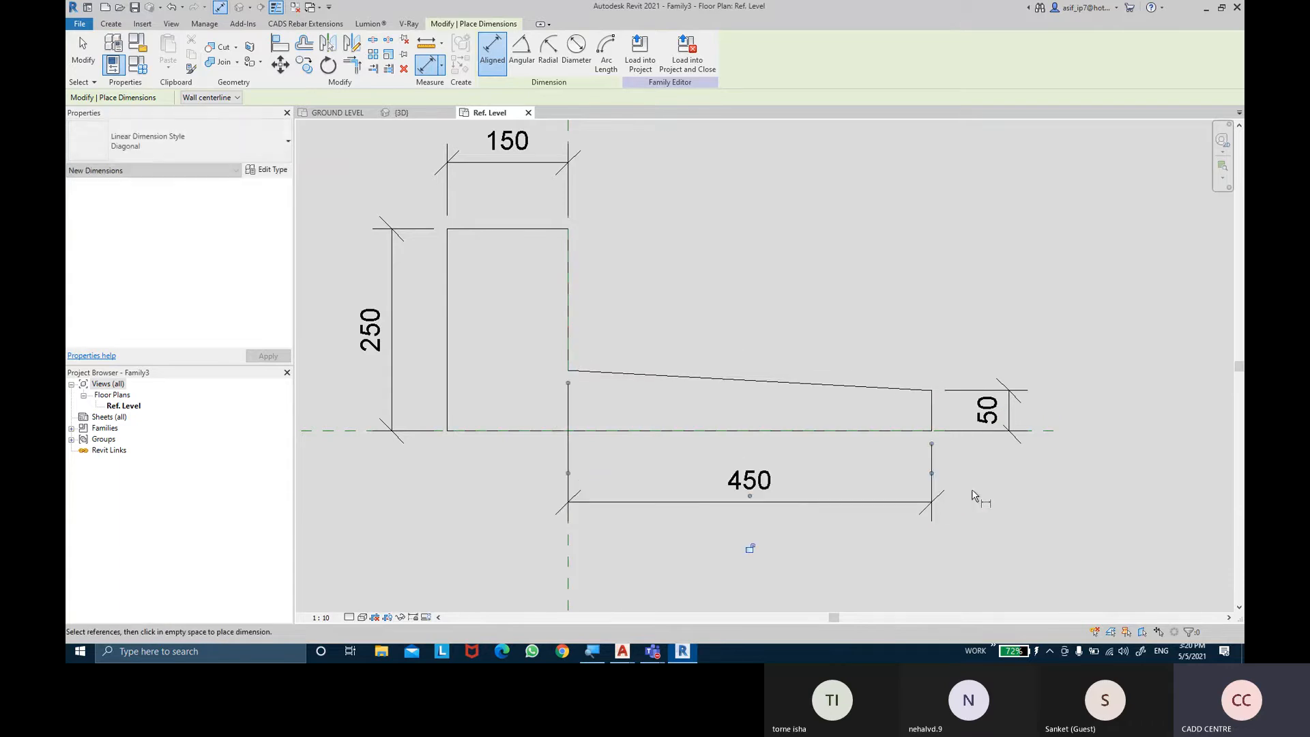
key(Escape)
key(Escape)
middle_drag(956, 476, 940, 474)
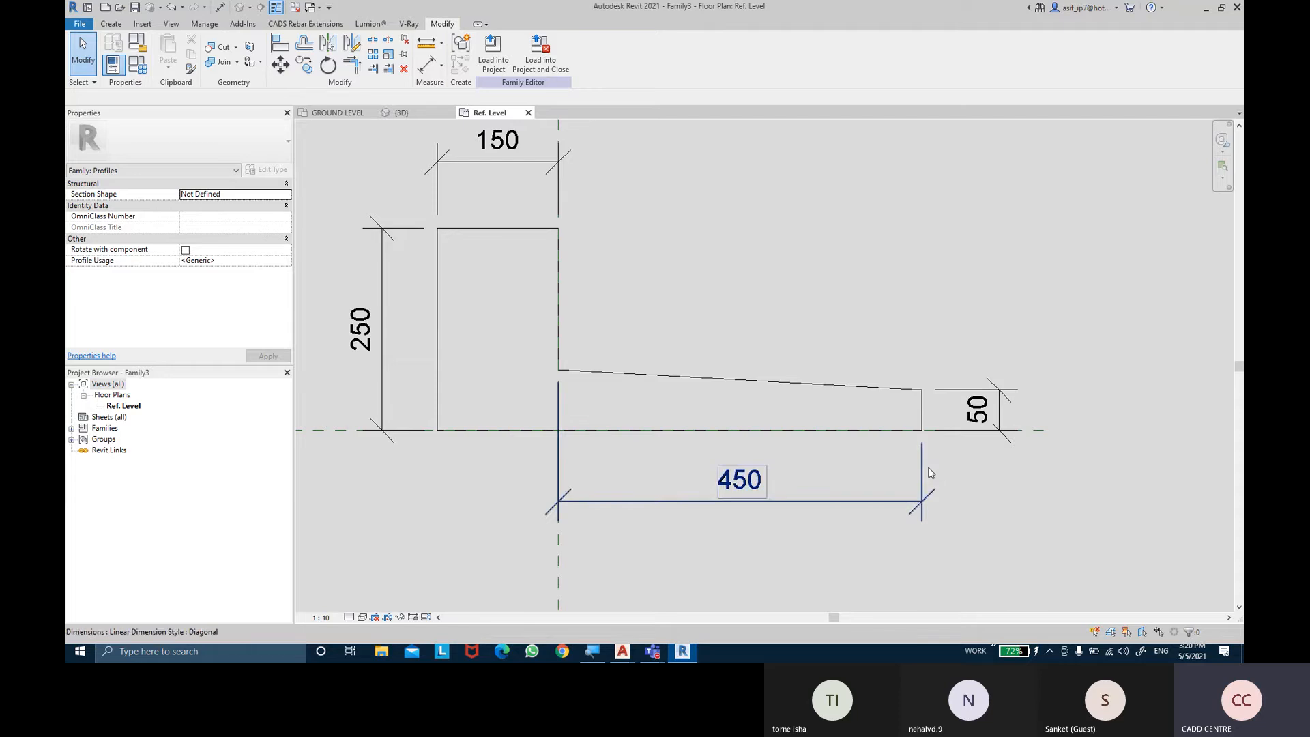
Label the arm's length dimension below the profile with a new family type parameter named SHADE LENGTH
click(932, 473)
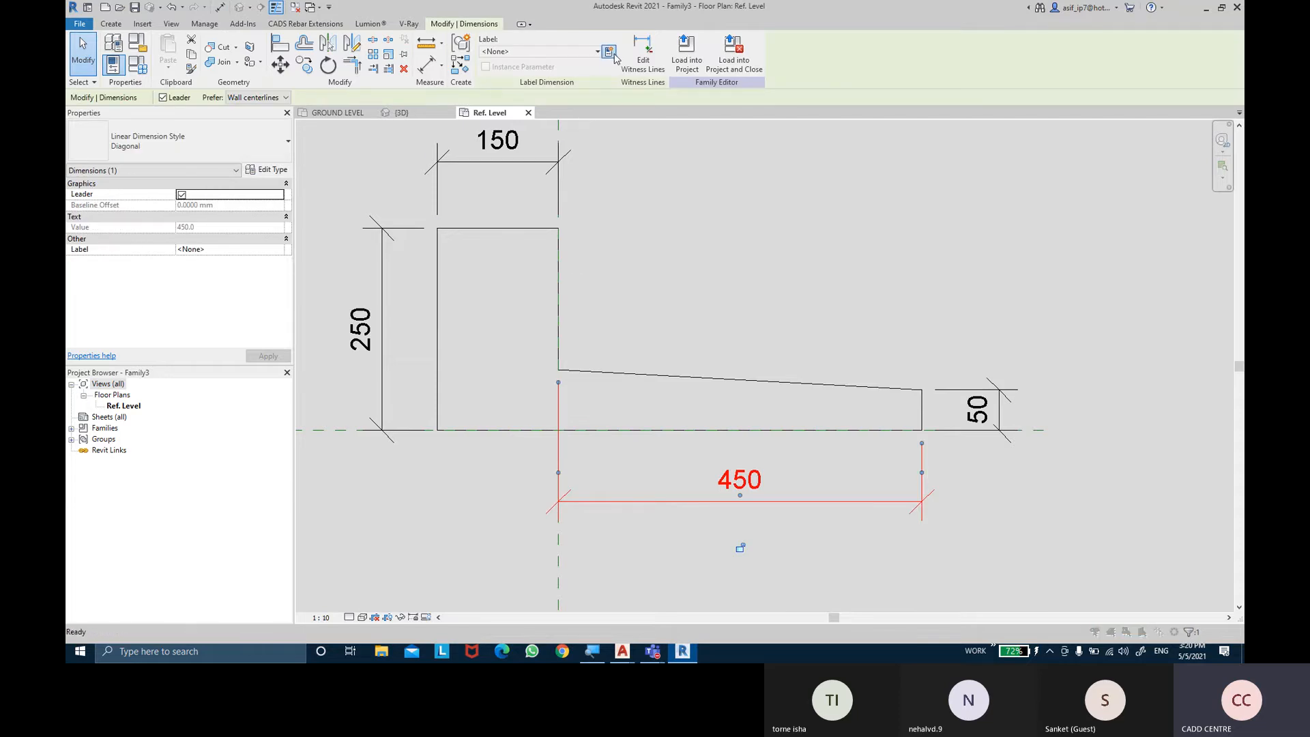
click(609, 52)
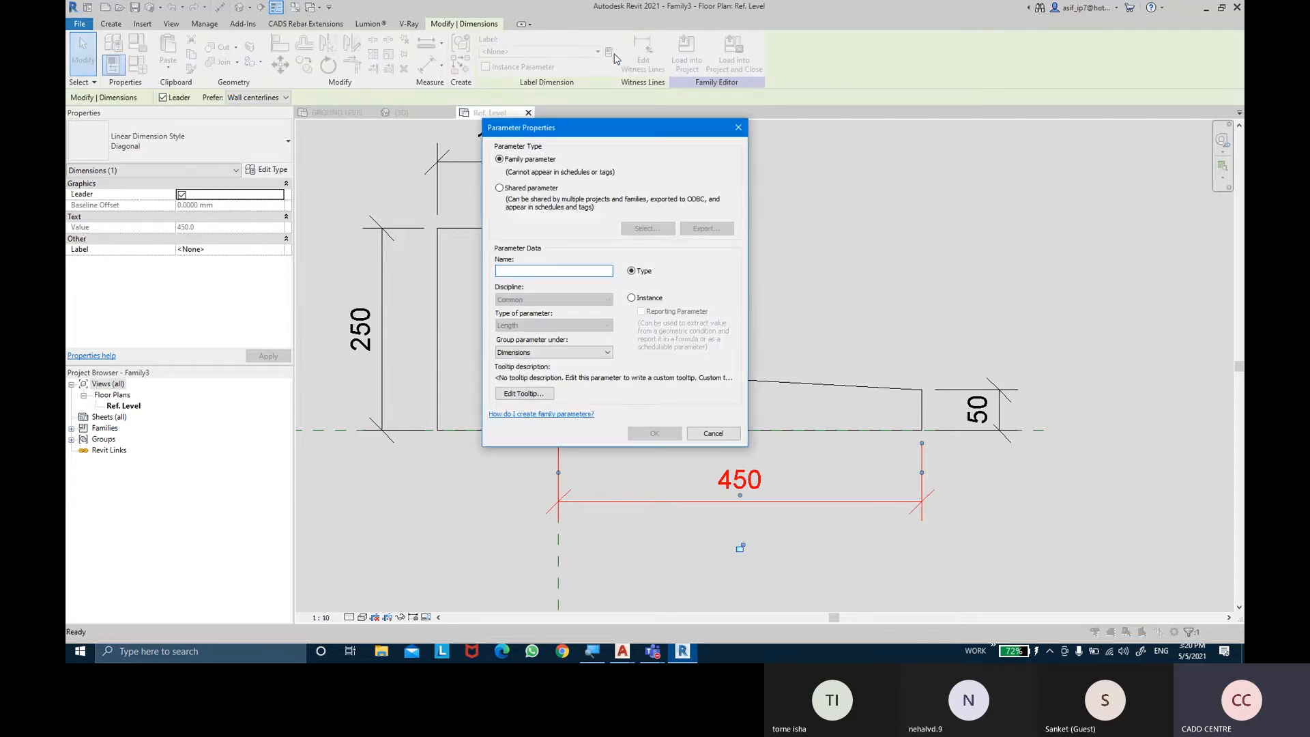
text(SHA)
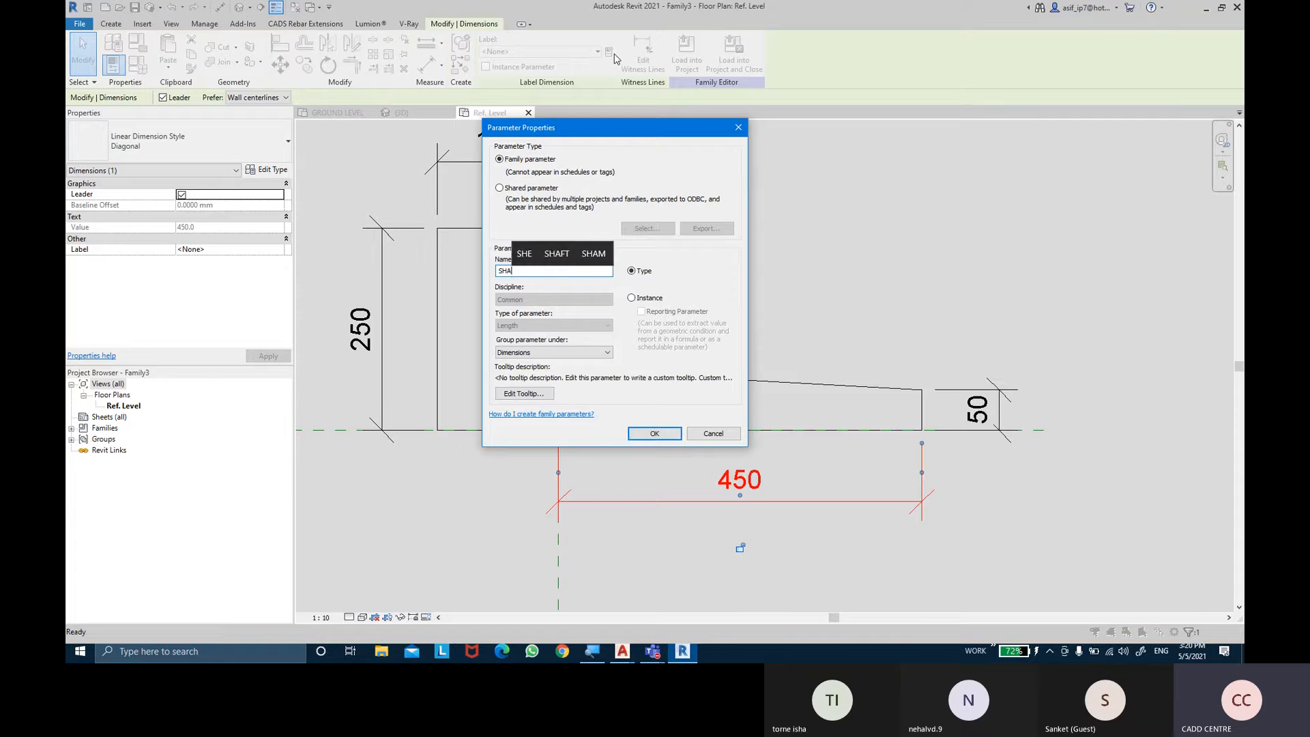
text(DE LENF)
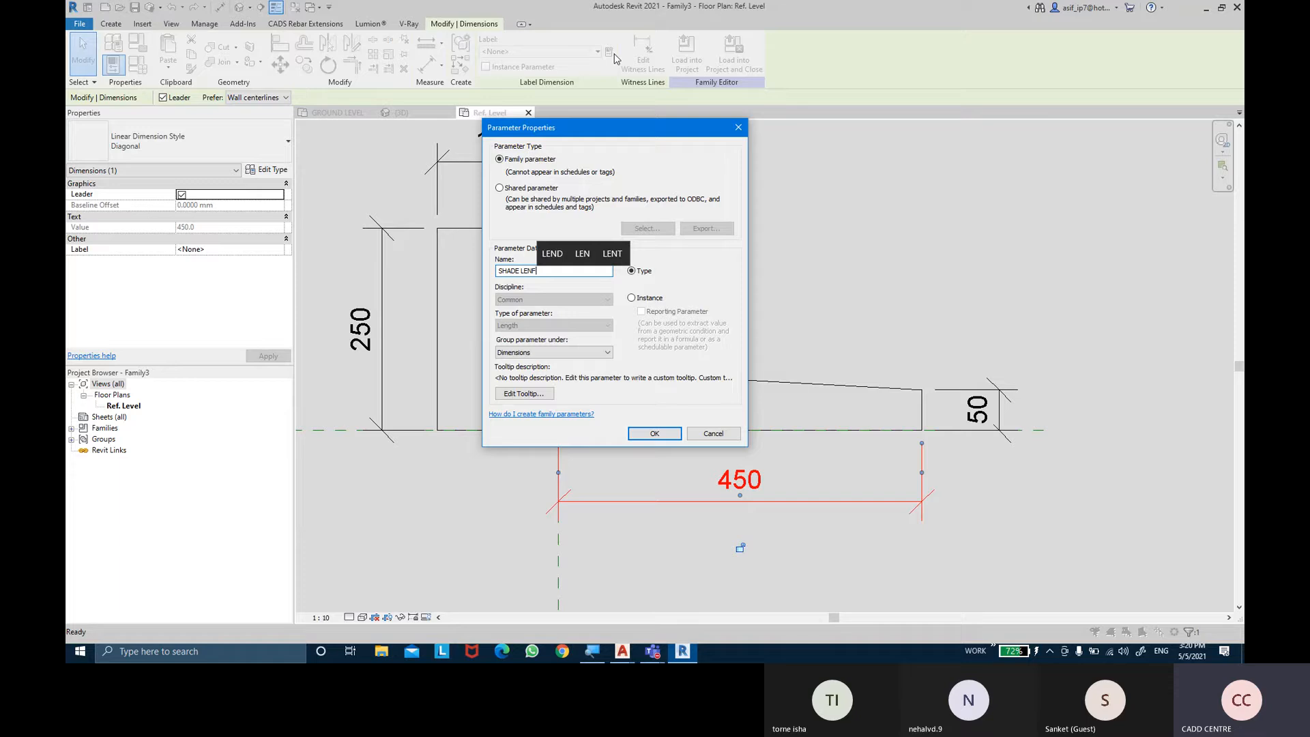
key(BackSpace)
text(GTH)
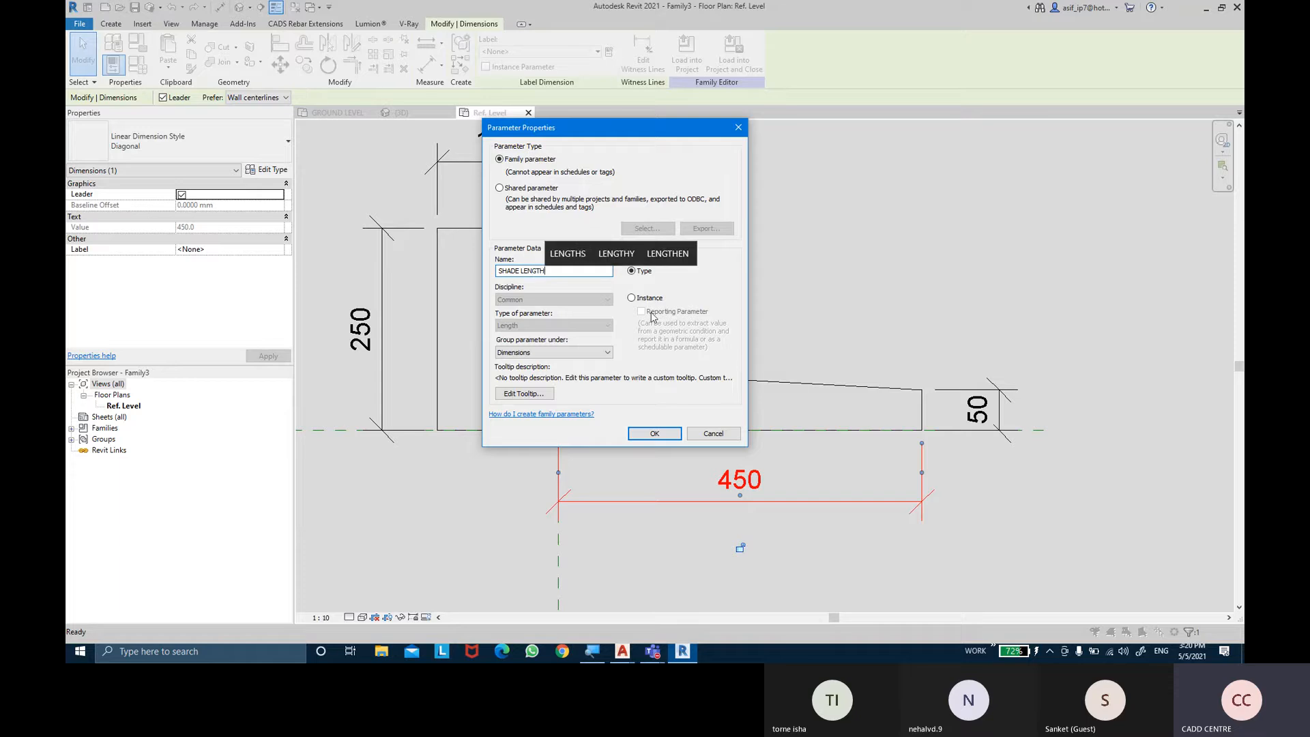
click(654, 434)
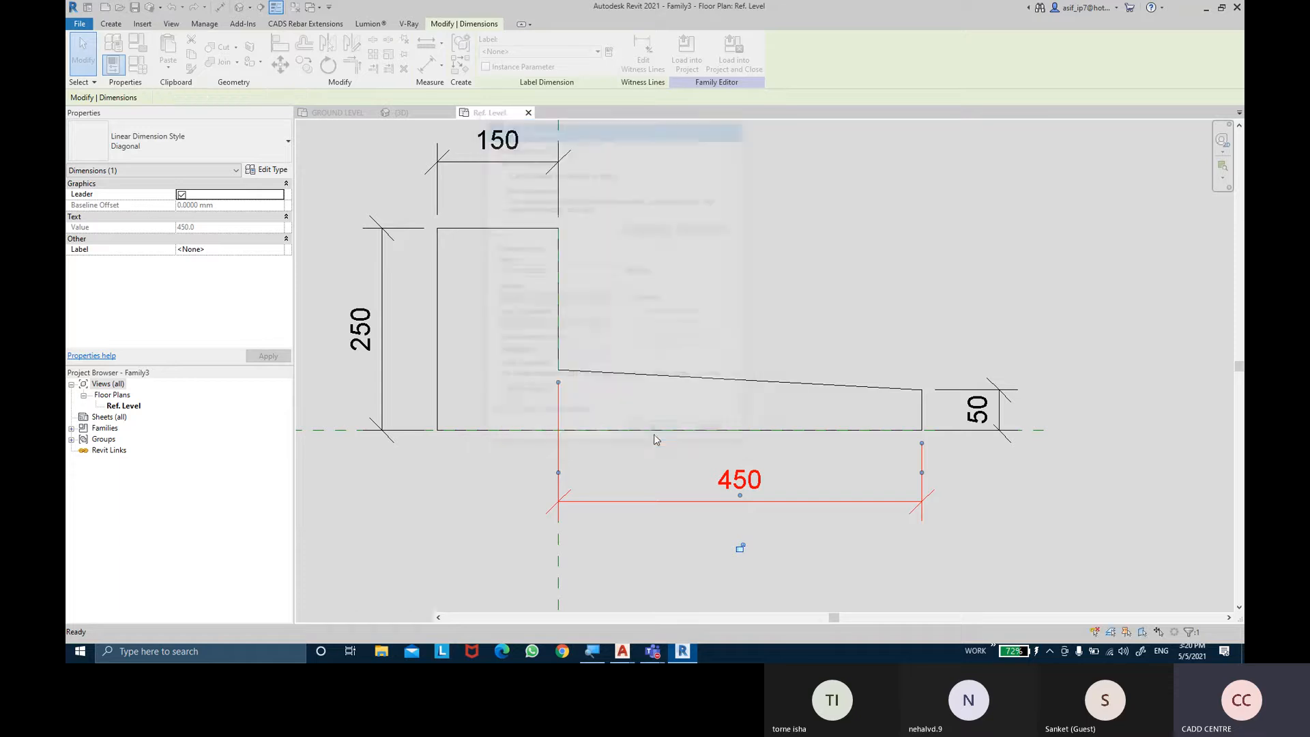
click(798, 316)
Label the height dimension at the arm's thin outer end with a new parameter named SHADE THICKNESS
click(982, 409)
click(572, 55)
click(519, 73)
text(SHADE )
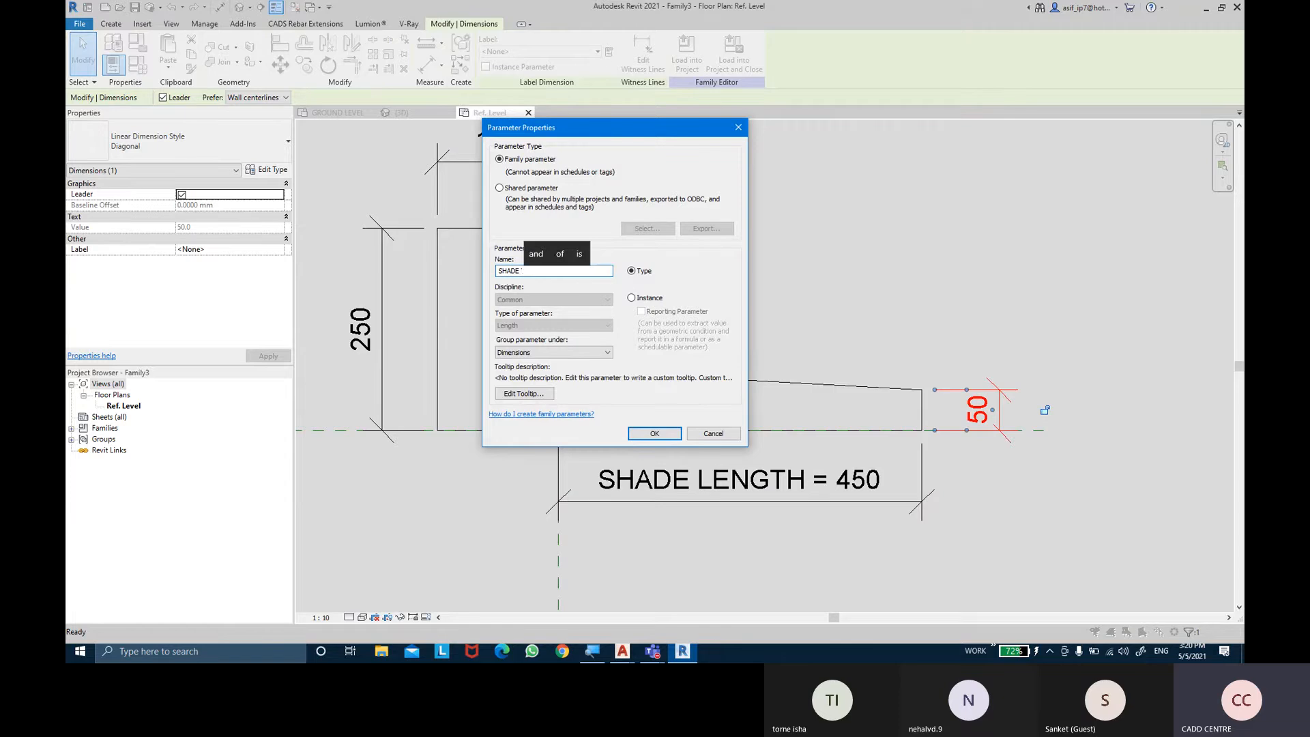
text(THICKNESS)
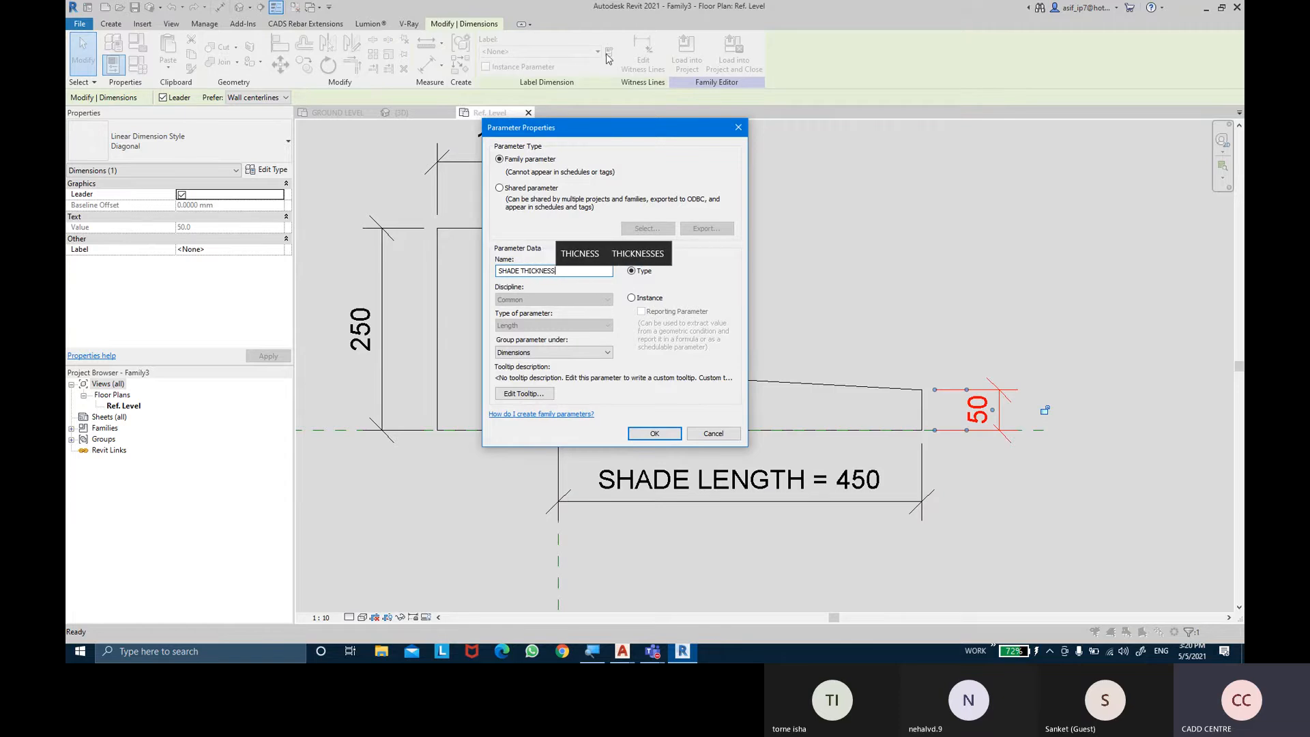
key(Return)
key(Escape)
Label the upright's width dimension above the profile with a new parameter named LINTEL THICKNESS
middle_drag(582, 189, 604, 240)
click(586, 229)
click(609, 52)
text(LI)
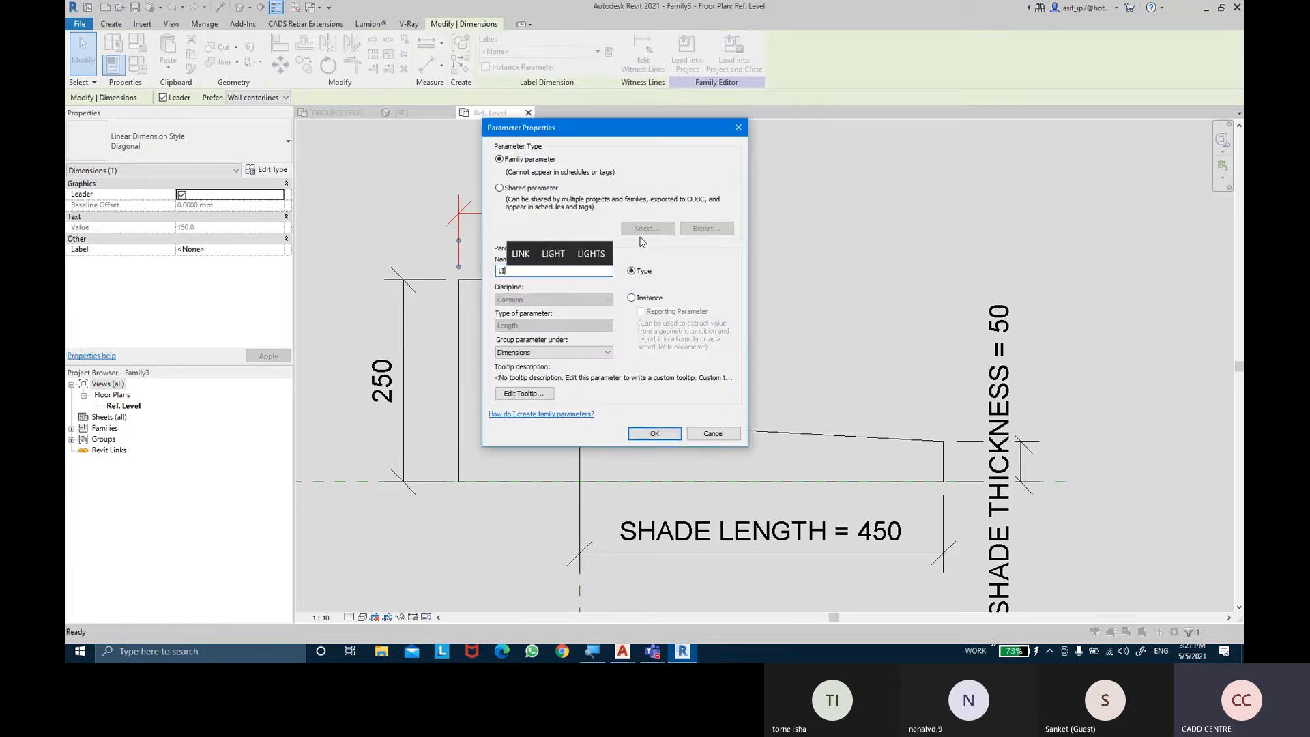
text(NTEL)
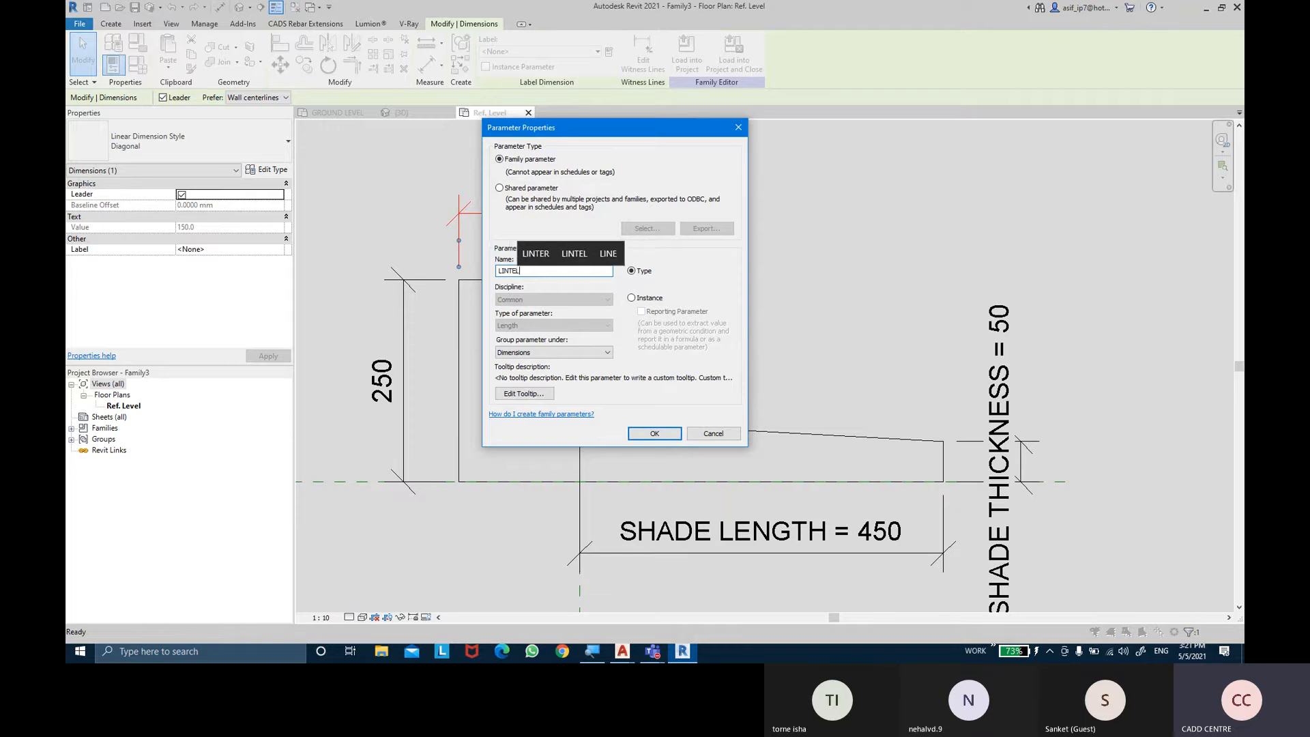
text( THICKNESS)
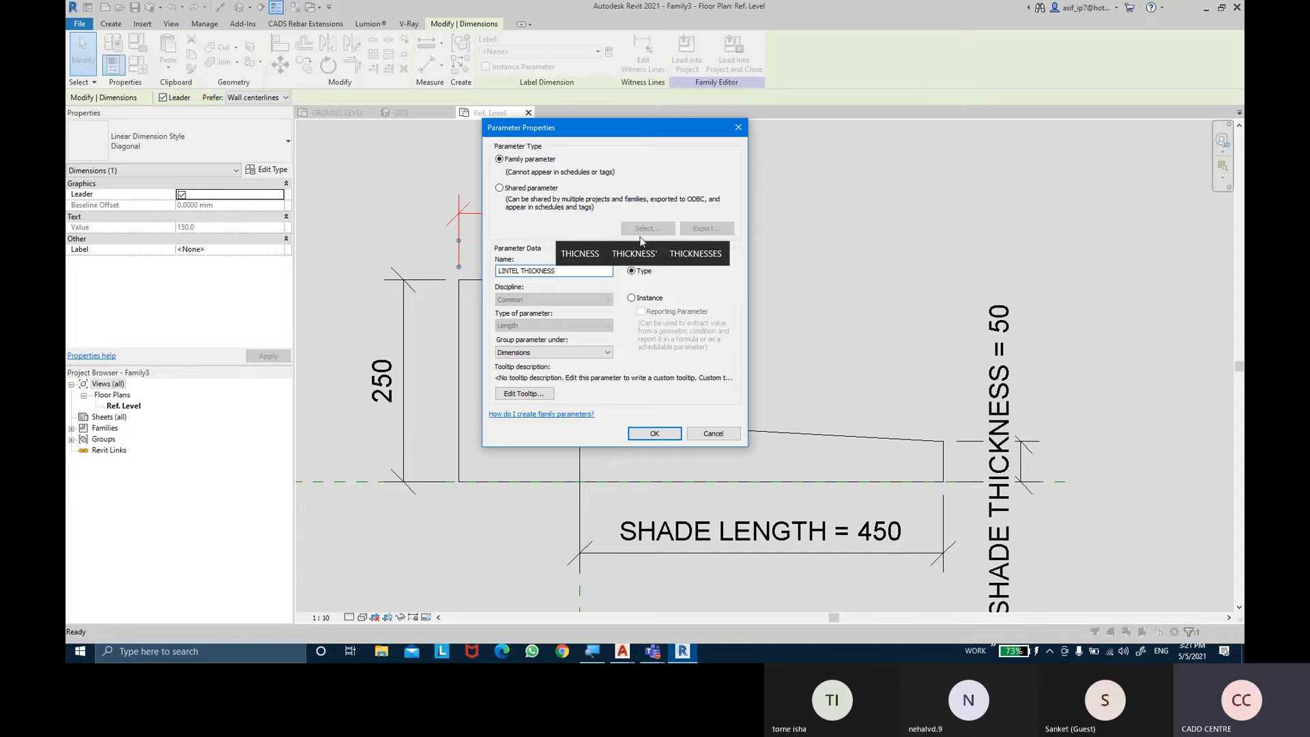
key(Return)
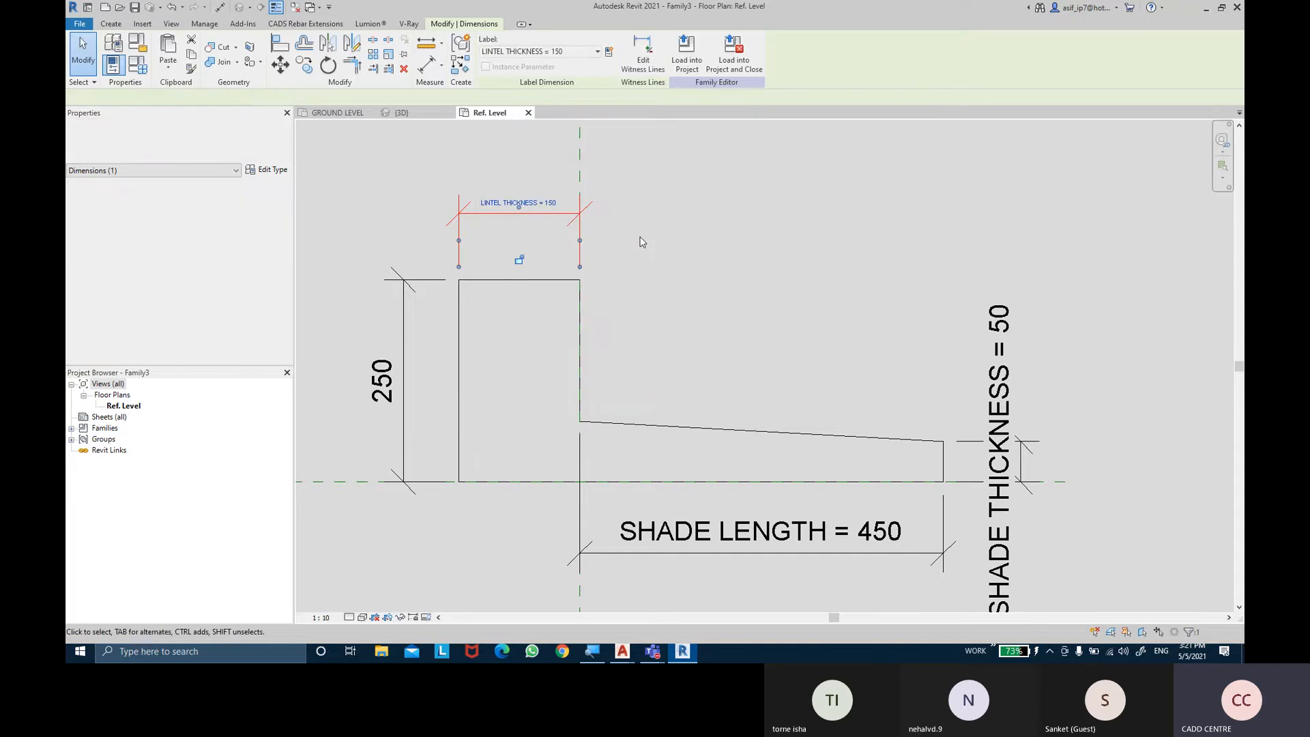
Label the upright's full height dimension with a new parameter named LINTEL HT
click(389, 282)
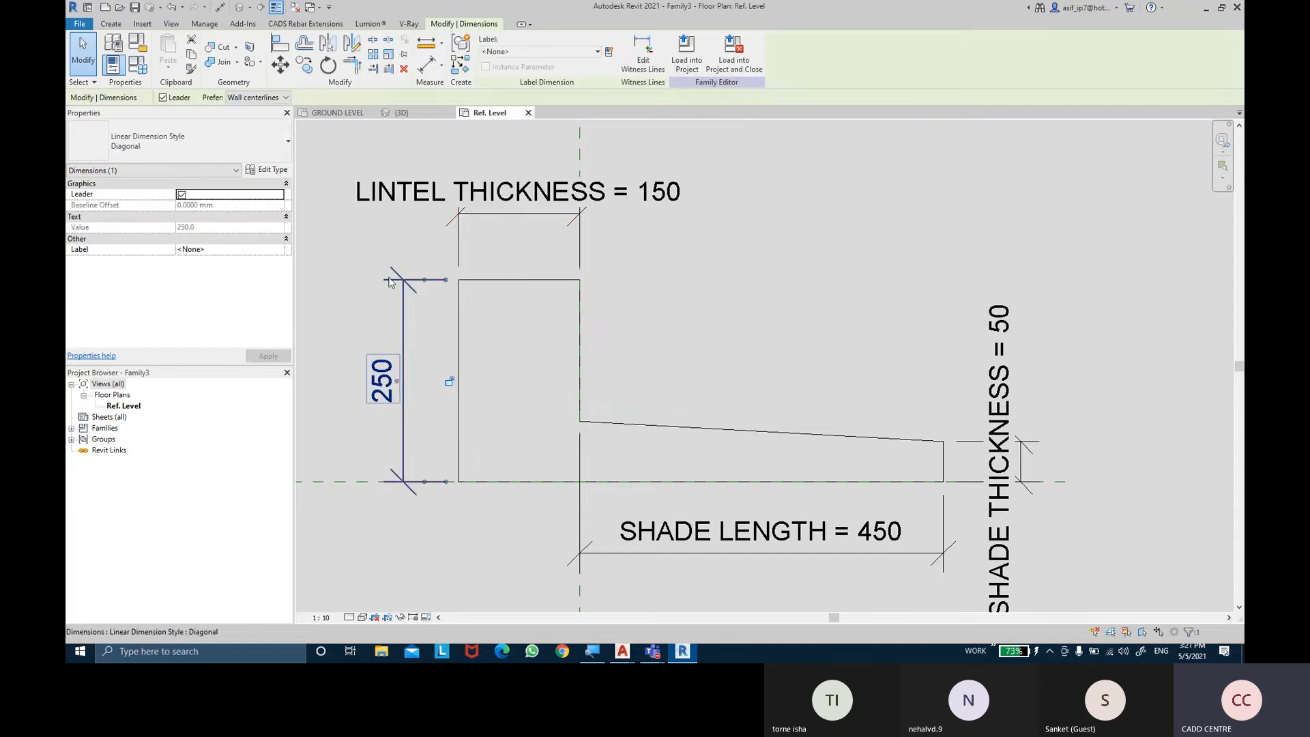
click(609, 51)
text(LINTEL HT)
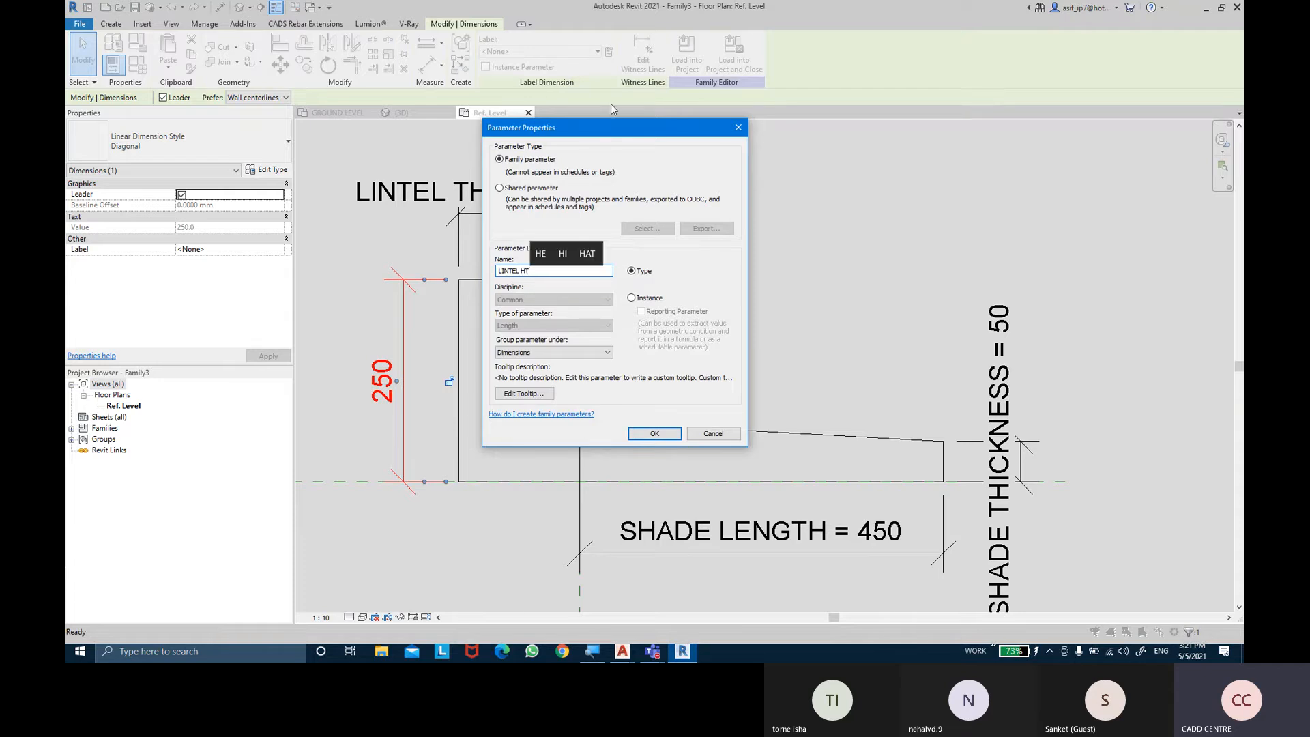
click(653, 434)
click(673, 393)
scroll(658, 365, down, 1)
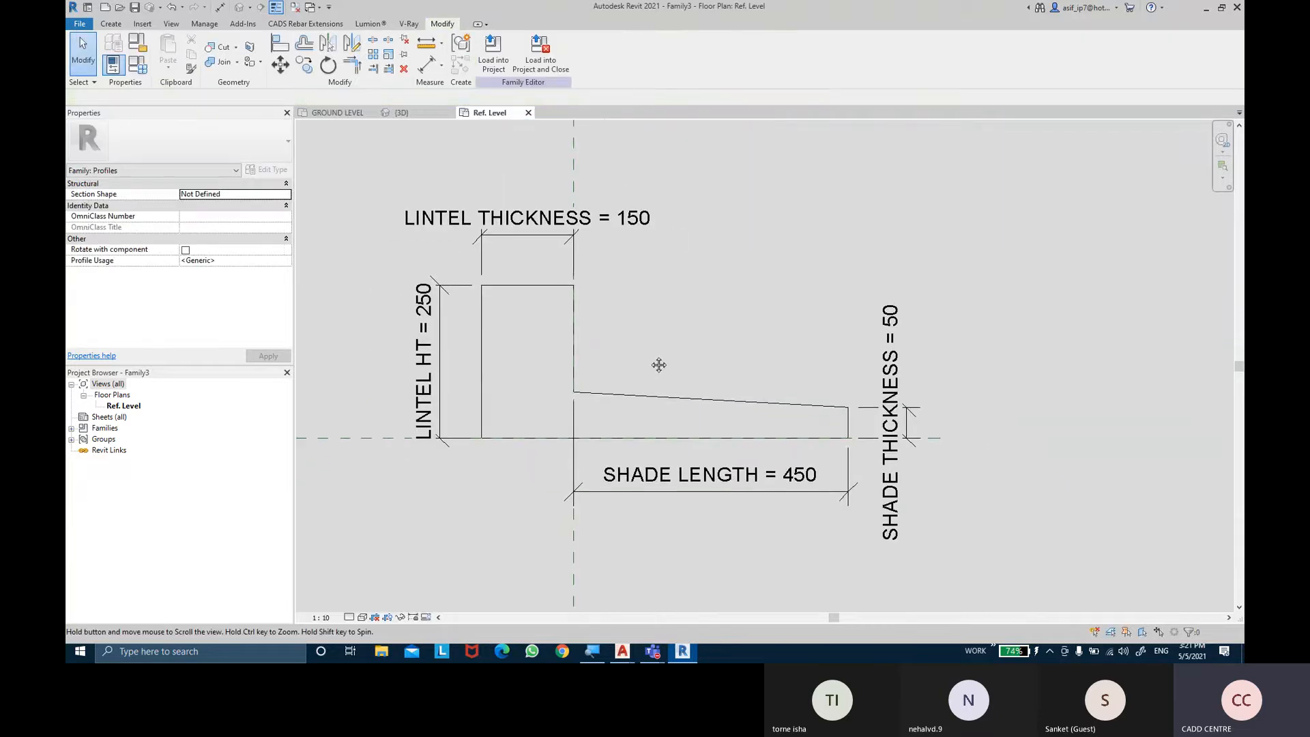
Save the family to the Desktop as SHADE PROFILE, and load it into the project while closing the family
middle_drag(658, 364, 647, 371)
key(ctrl+s)
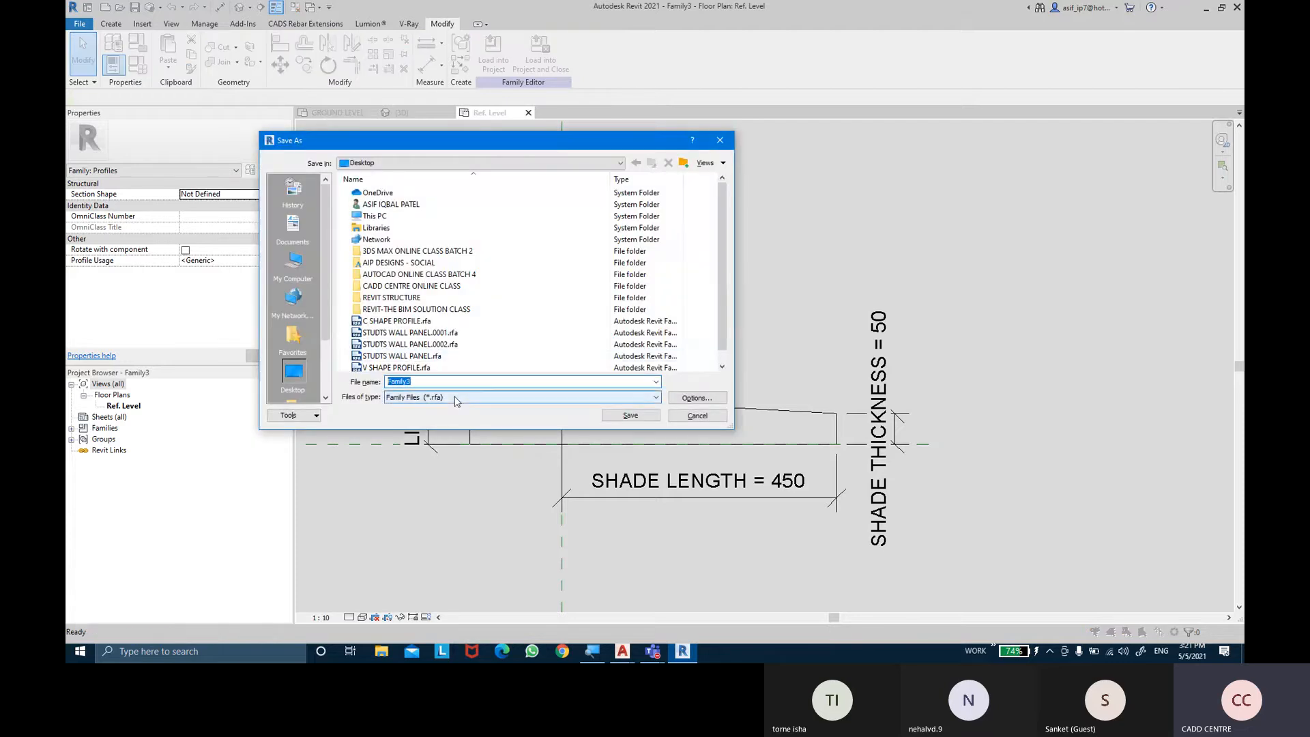
text(SHADE )
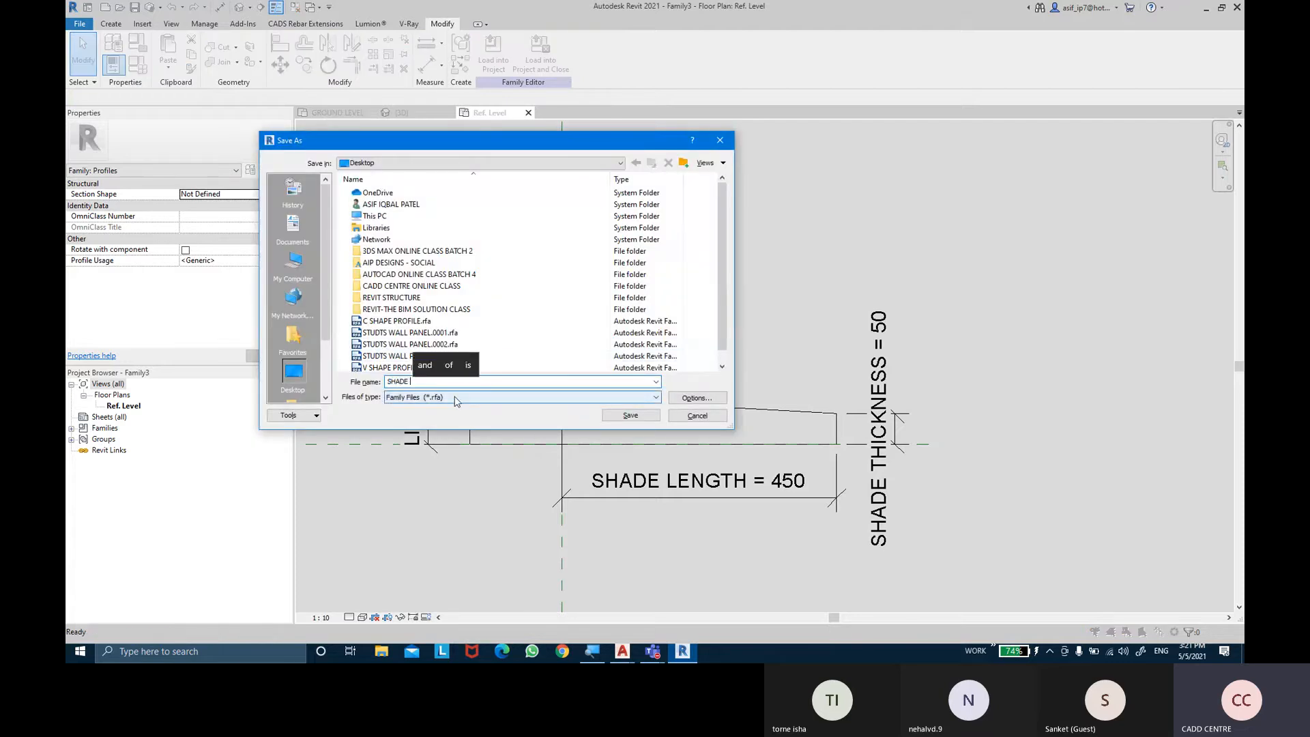
text(PROFILE)
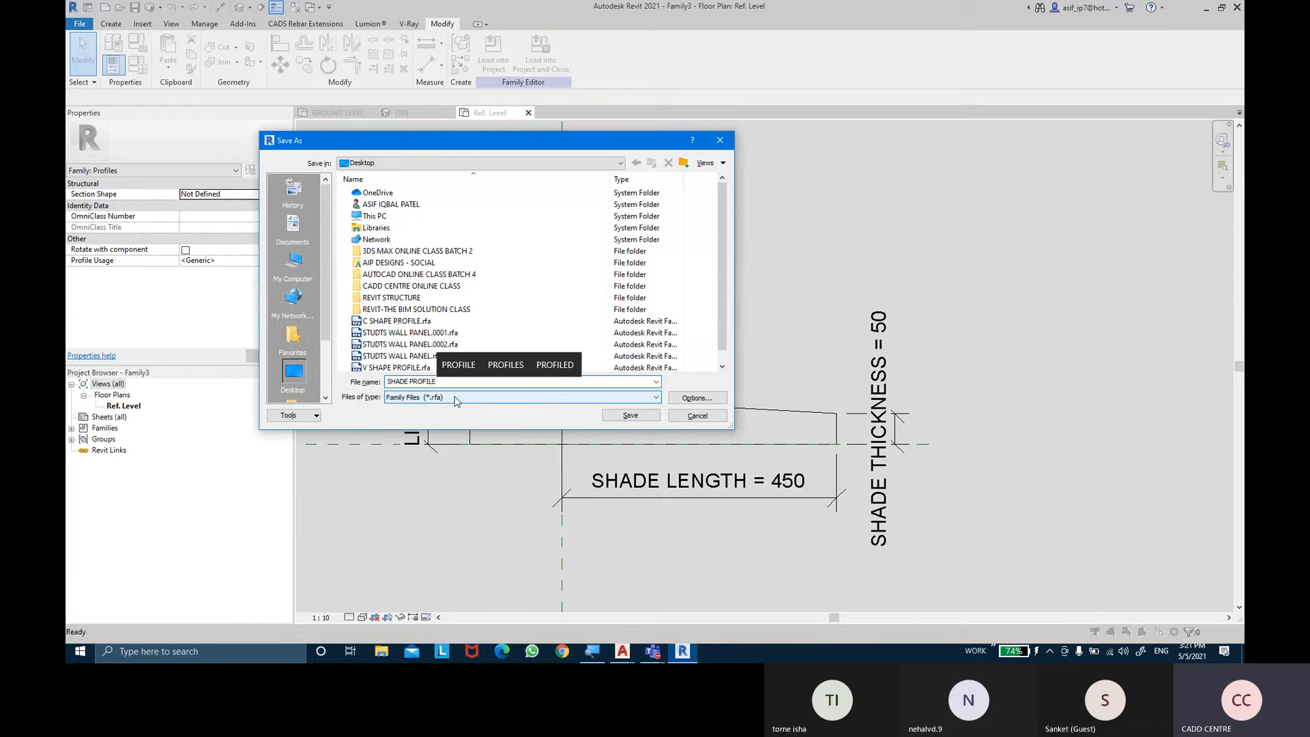
key(Return)
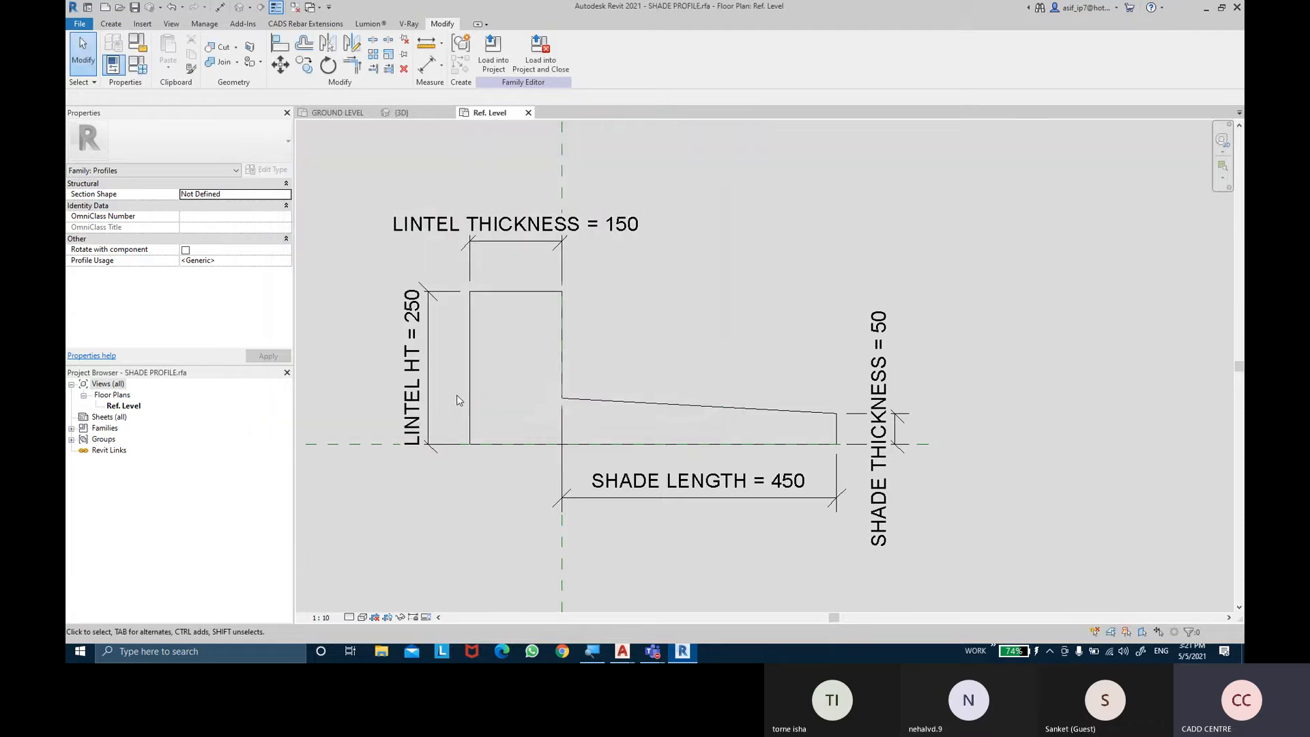
click(542, 59)
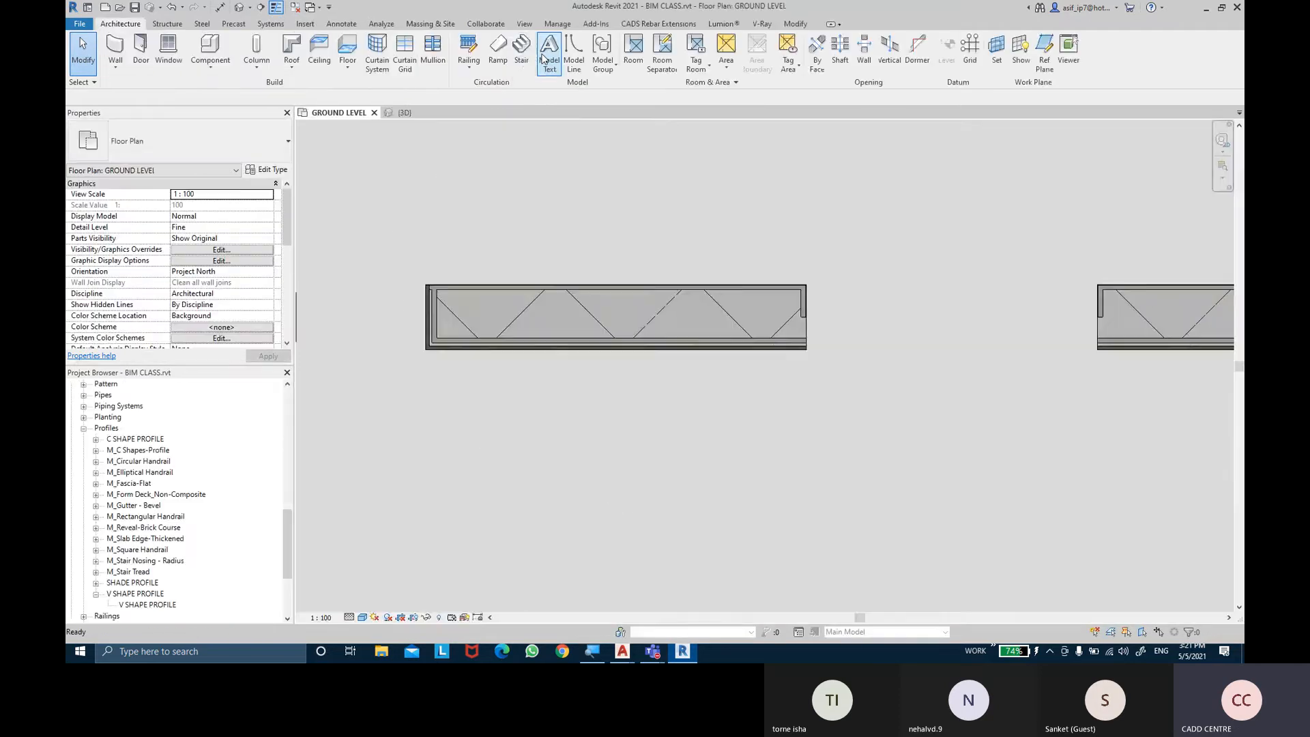
In the 3D view, duplicate the cornice wall sweep's type as SHADE and assign it the SHADE PROFILE profile
click(425, 113)
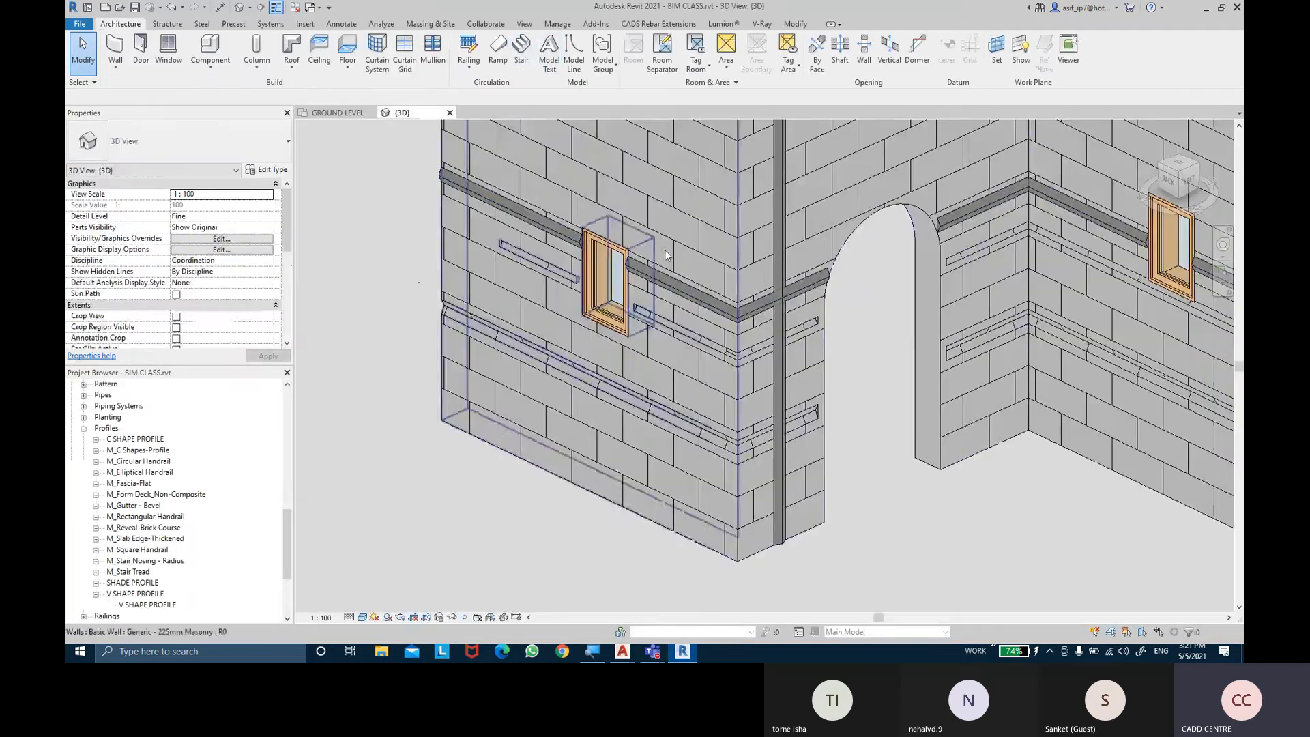
click(757, 309)
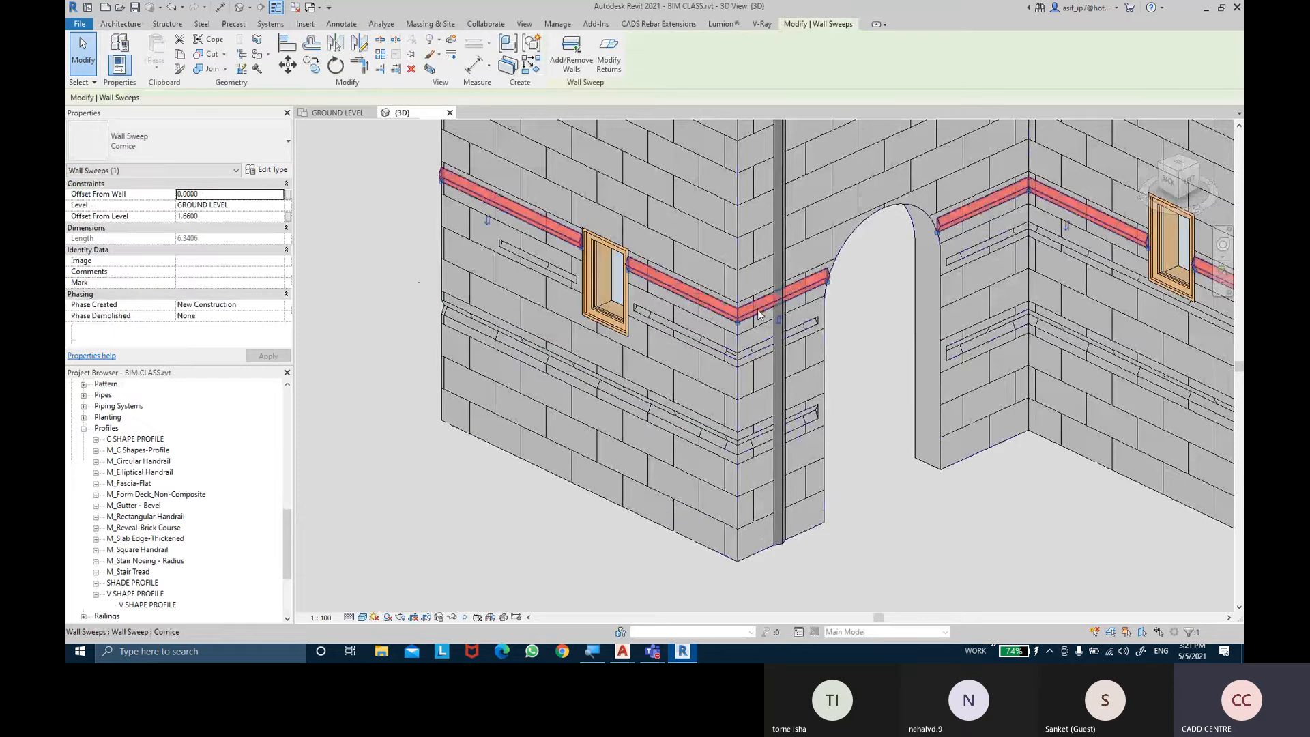
click(268, 170)
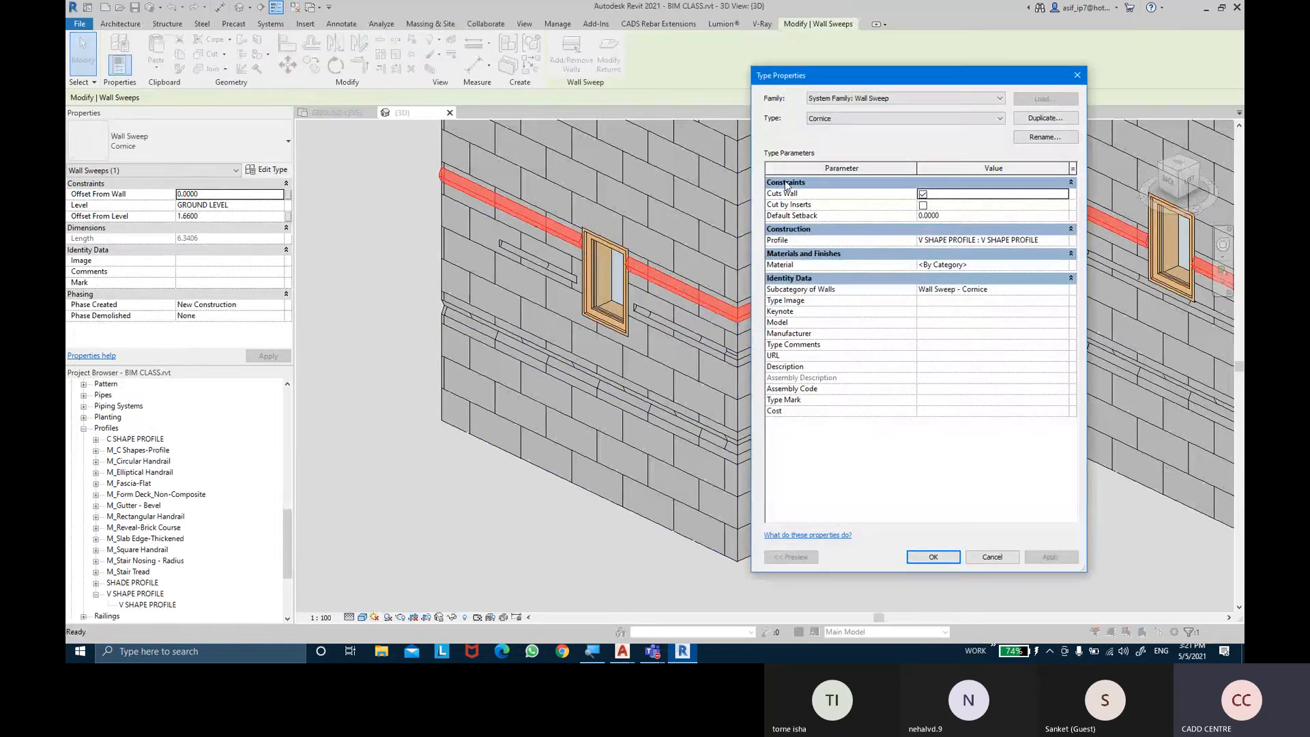
click(1061, 125)
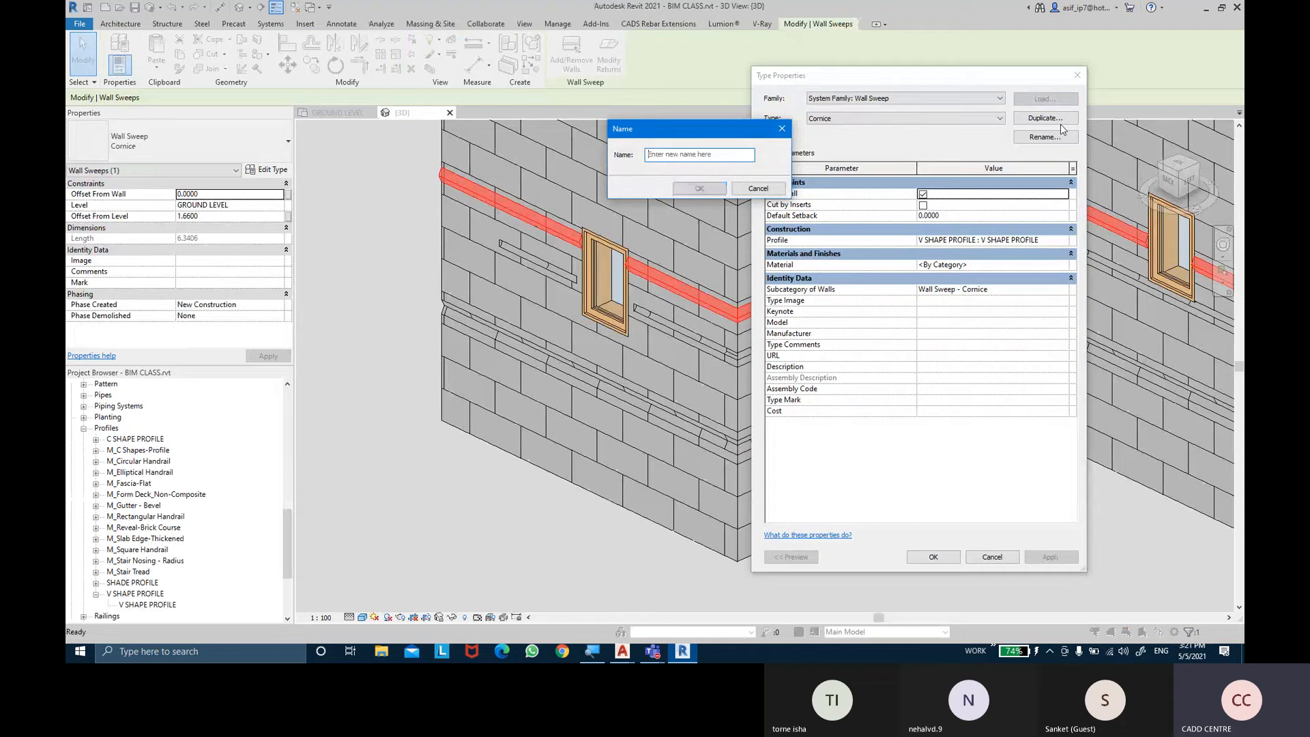
text(SHADE)
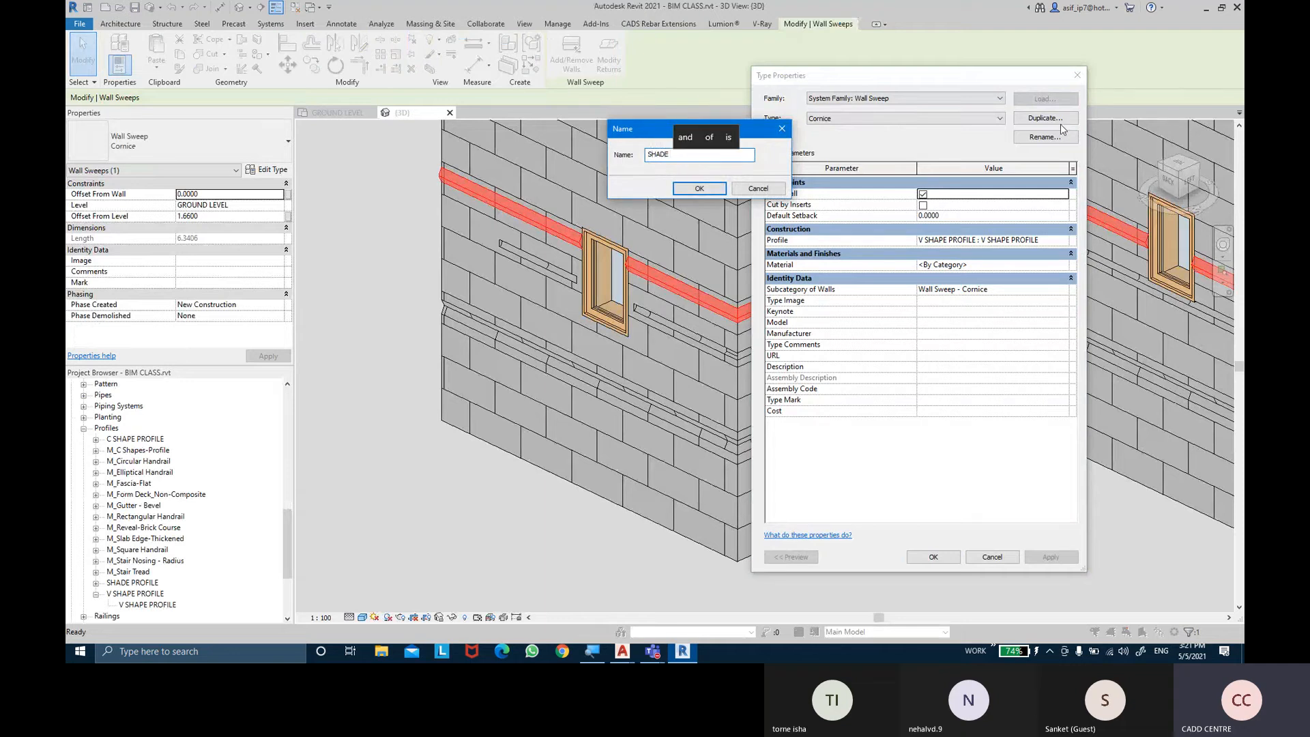
key(Return)
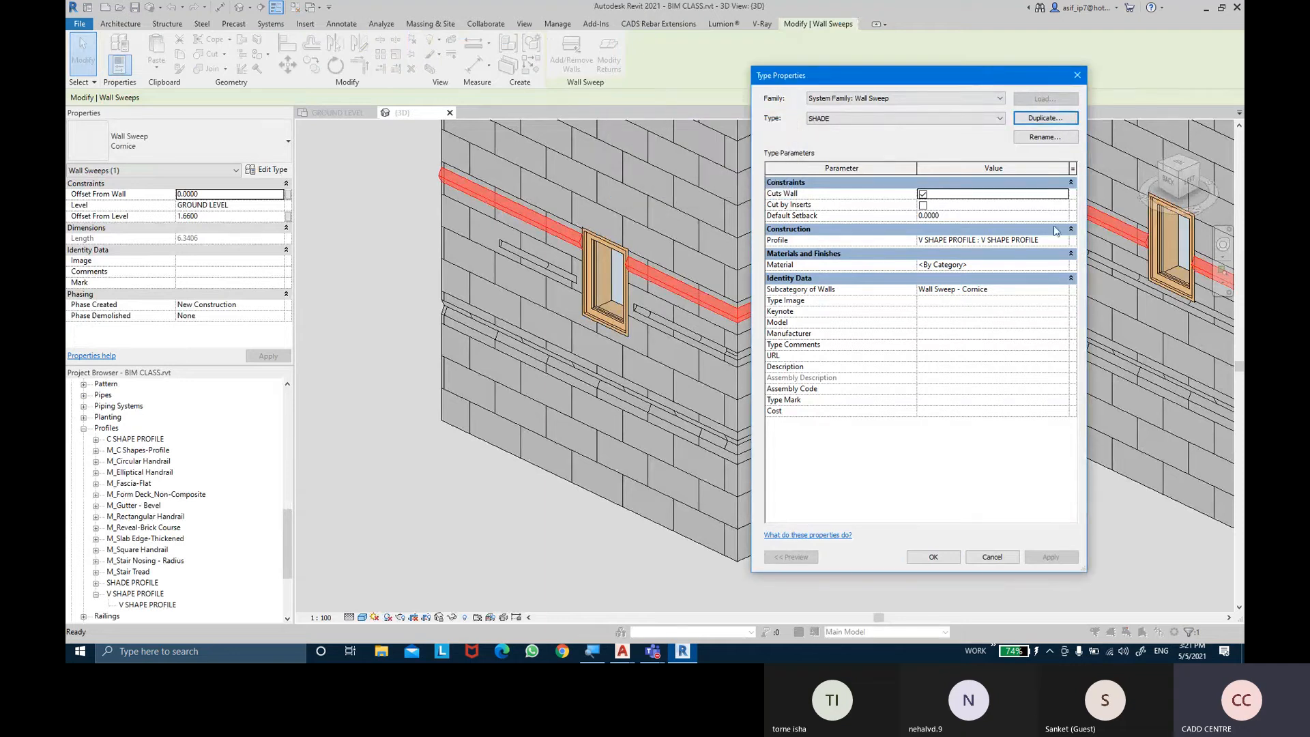
click(1062, 244)
click(993, 279)
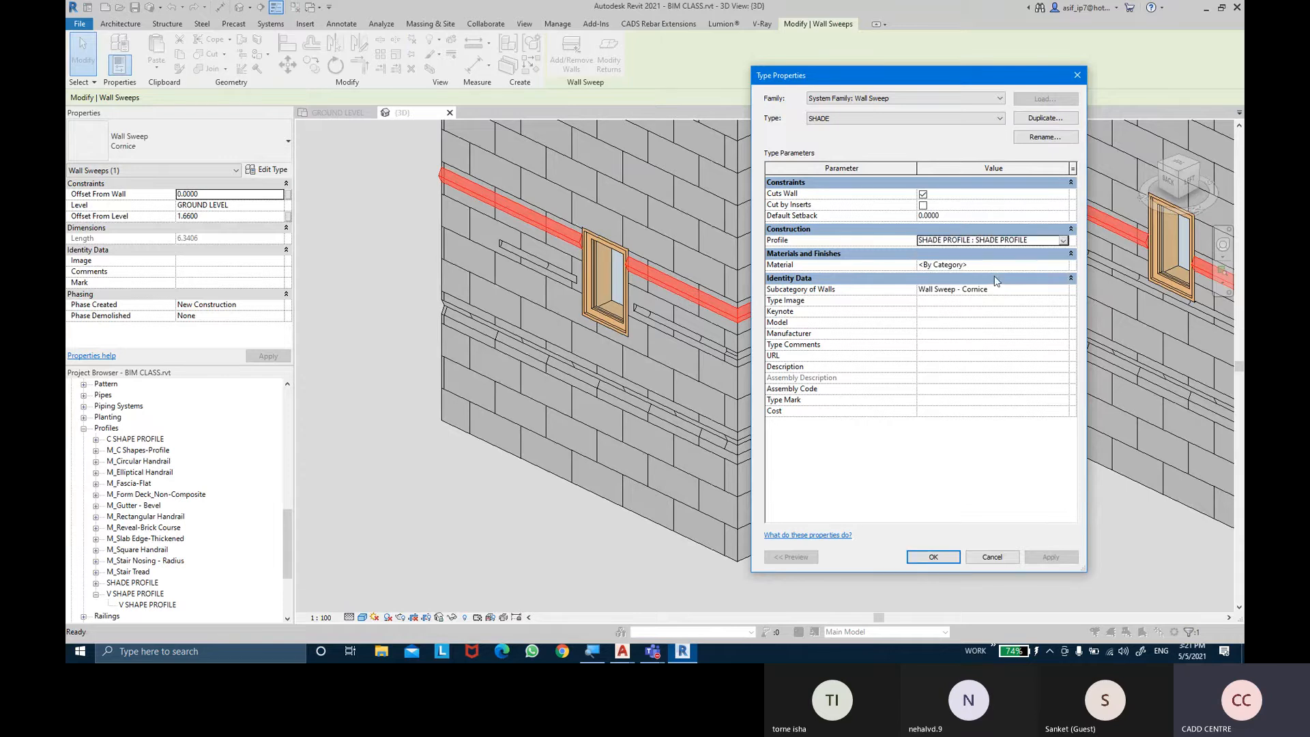
click(945, 563)
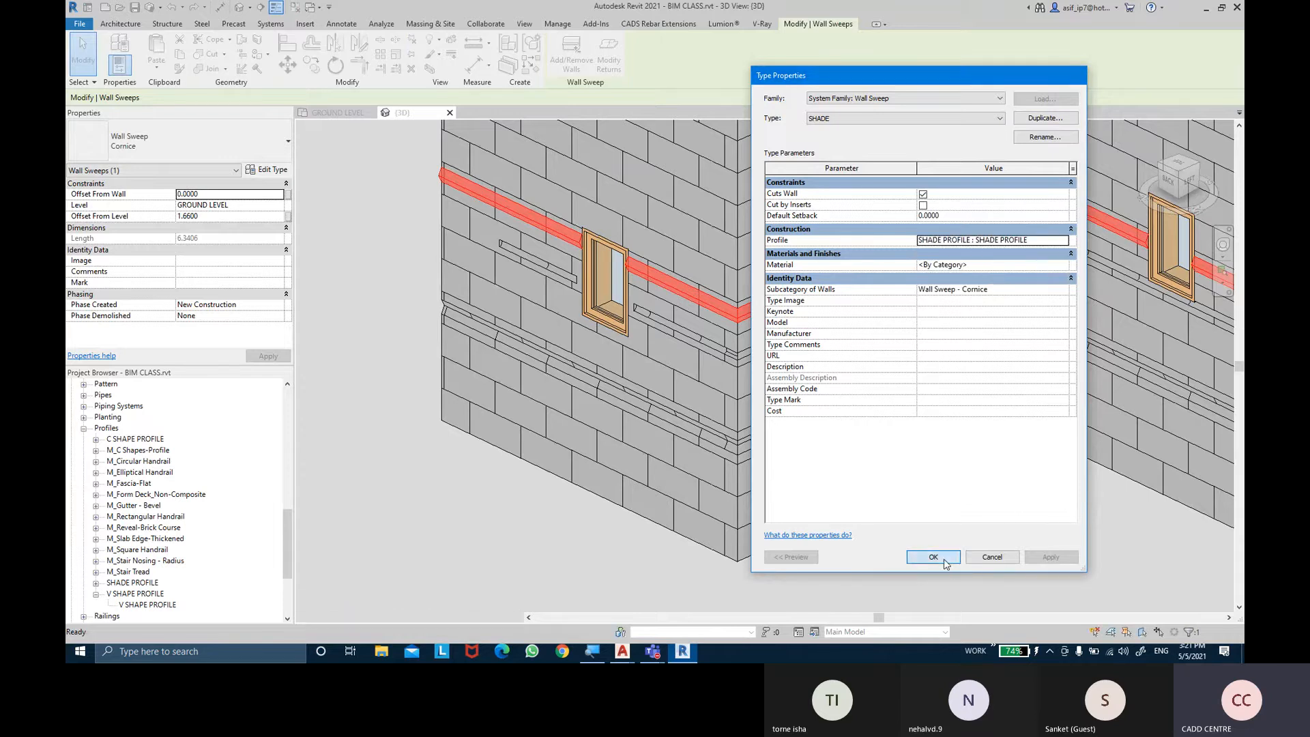
click(911, 525)
Set the shade wall sweep's offset from the wall to -0.0120
scroll(856, 508, down, 1)
shift+middle_drag(836, 505, 927, 285)
scroll(927, 260, up, 2)
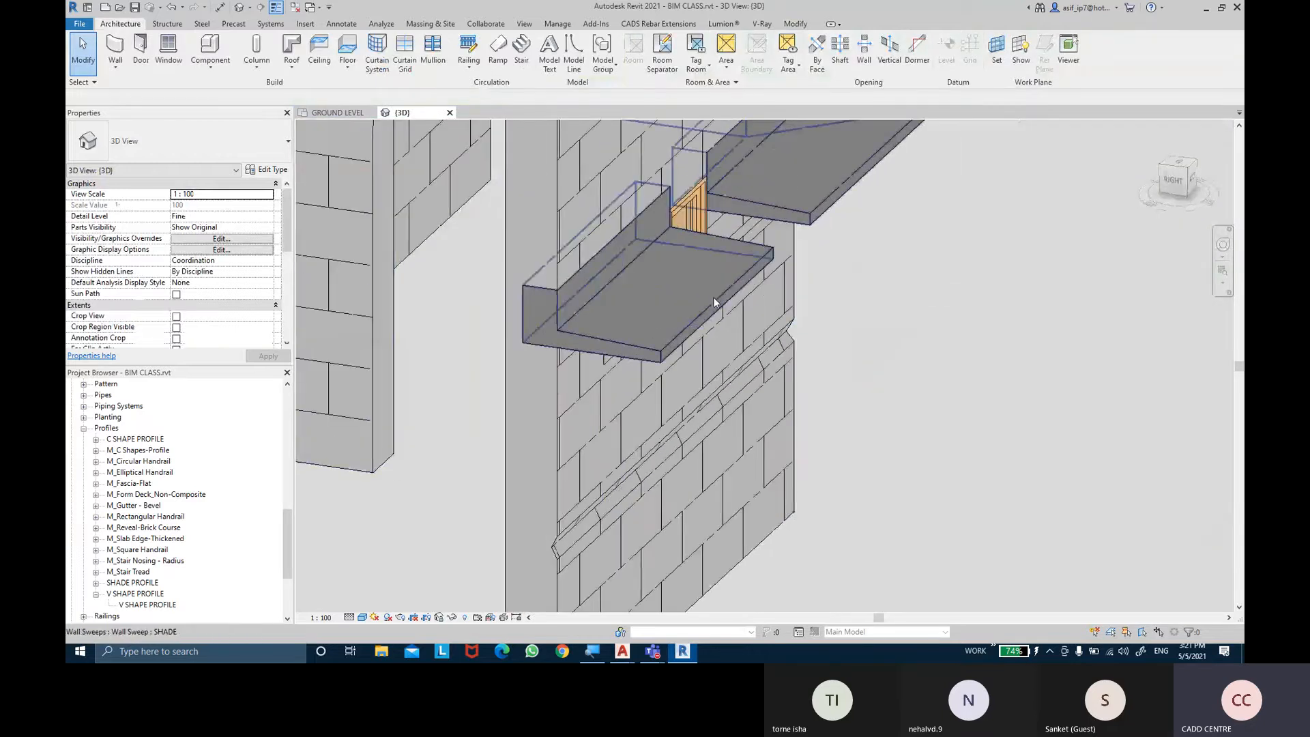
click(714, 302)
click(224, 195)
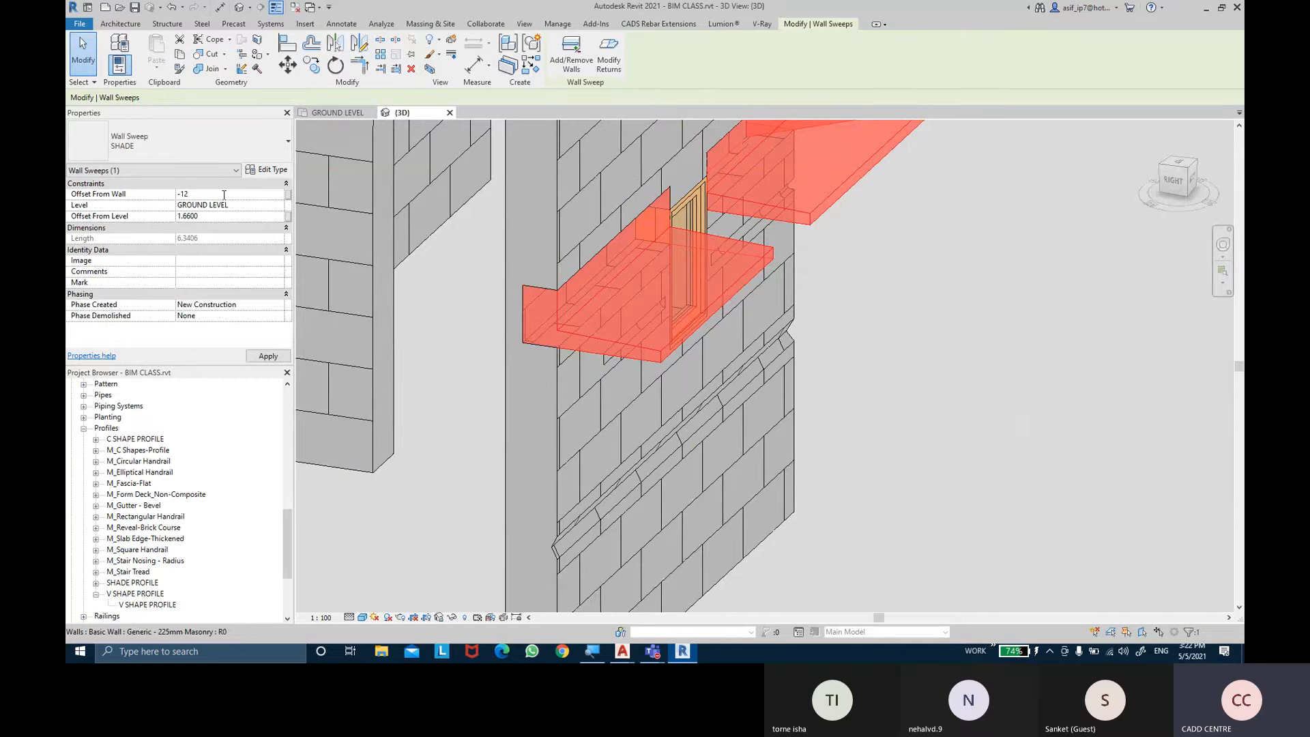
key(Return)
click(898, 369)
Inspect the end section of the shade wall sweep where it meets the wall
shift+middle_drag(898, 369, 537, 389)
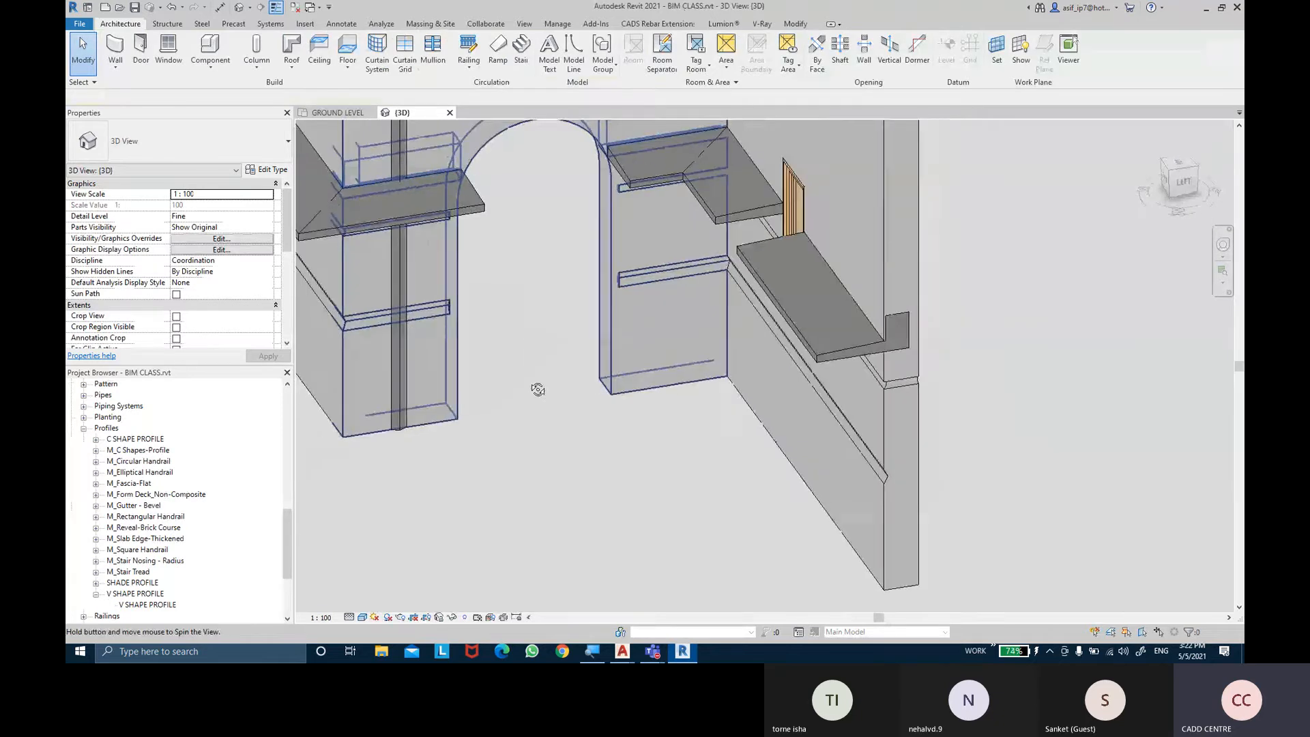
scroll(894, 348, up, 2)
scroll(810, 367, up, 2)
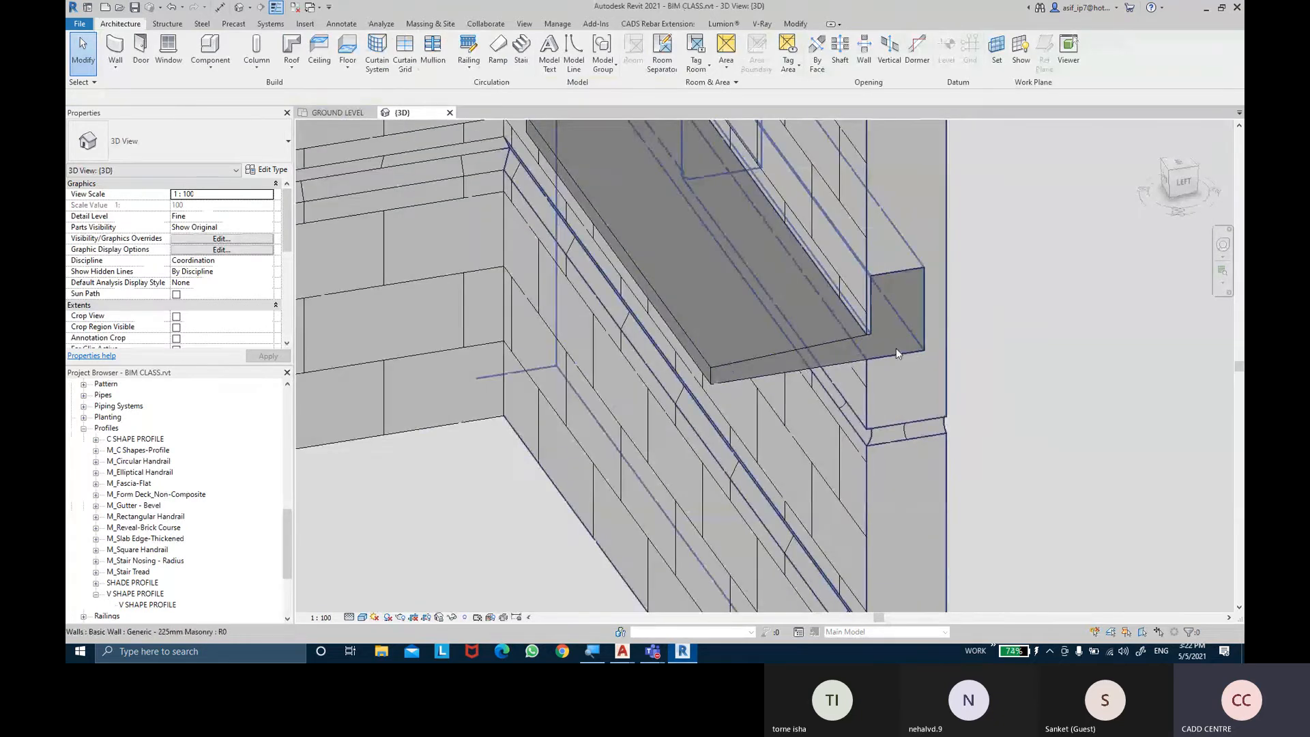
click(807, 365)
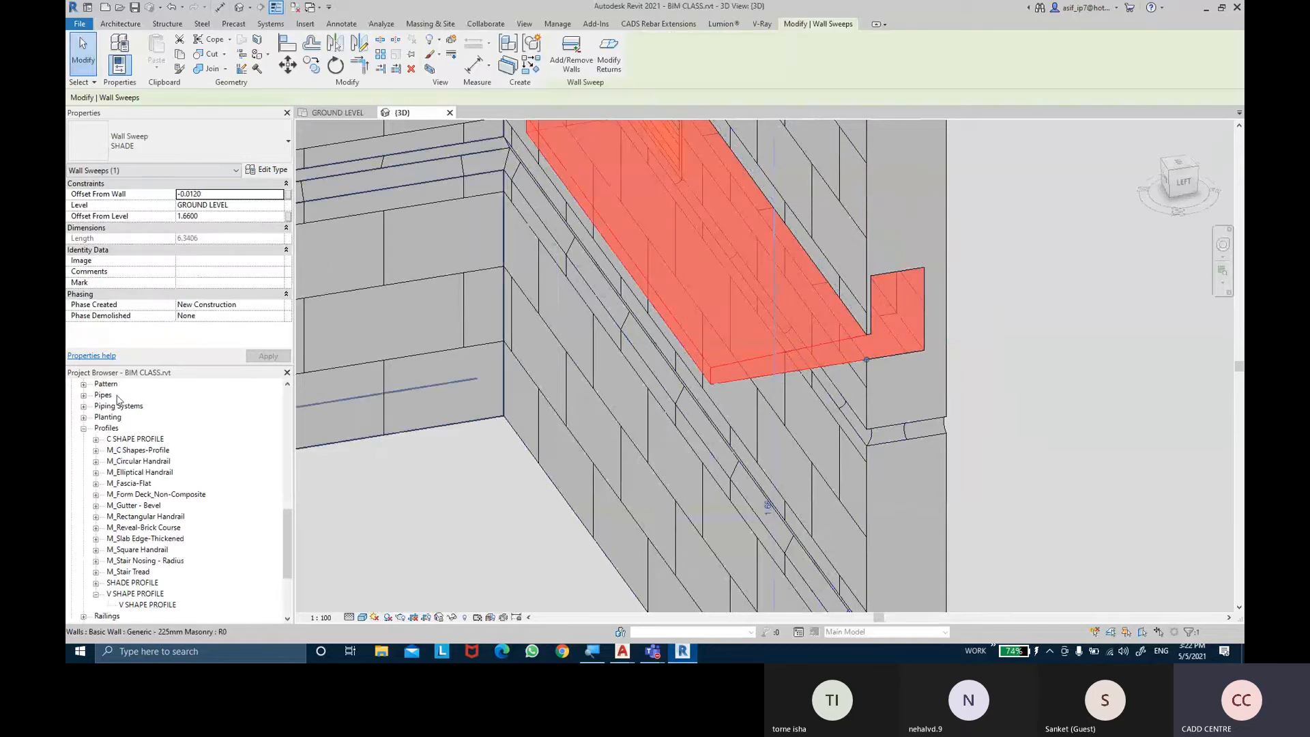
Set LINTEL THICKNESS to 2.2000 in the SHADE PROFILE profile's type properties
click(106, 428)
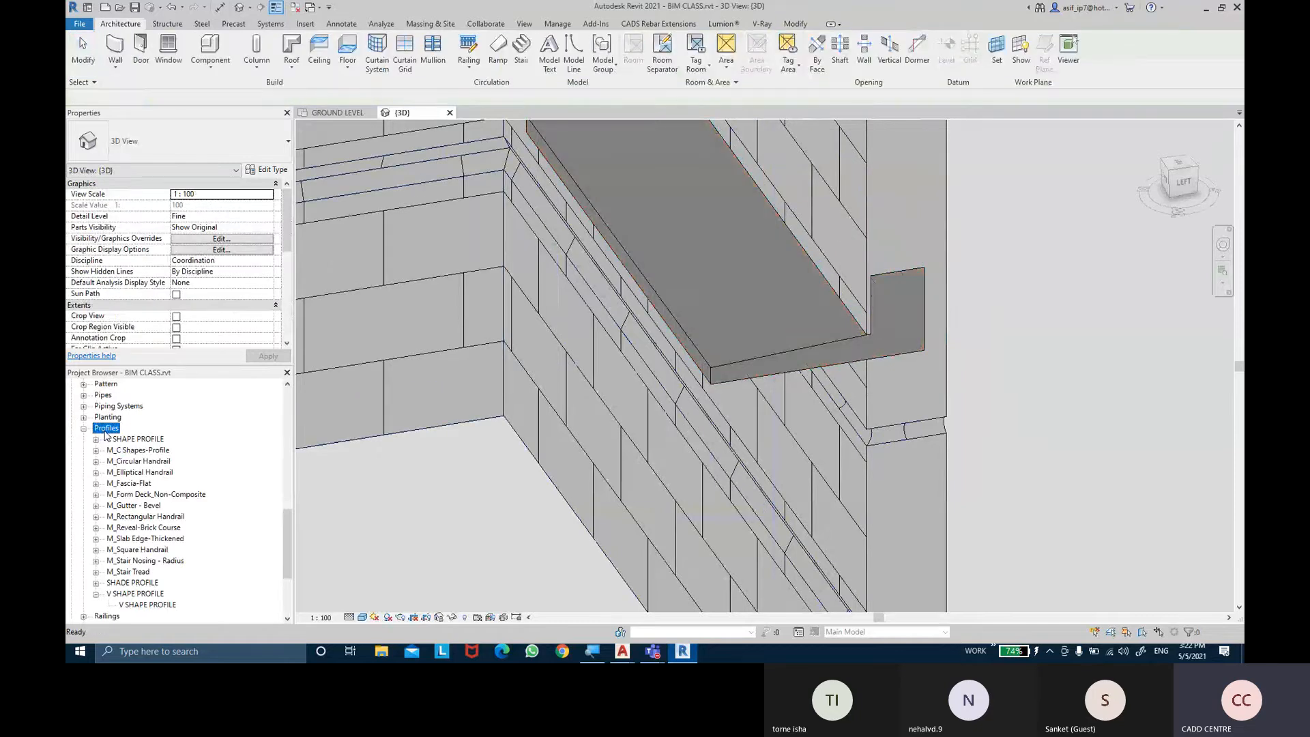
scroll(121, 478, down, 1)
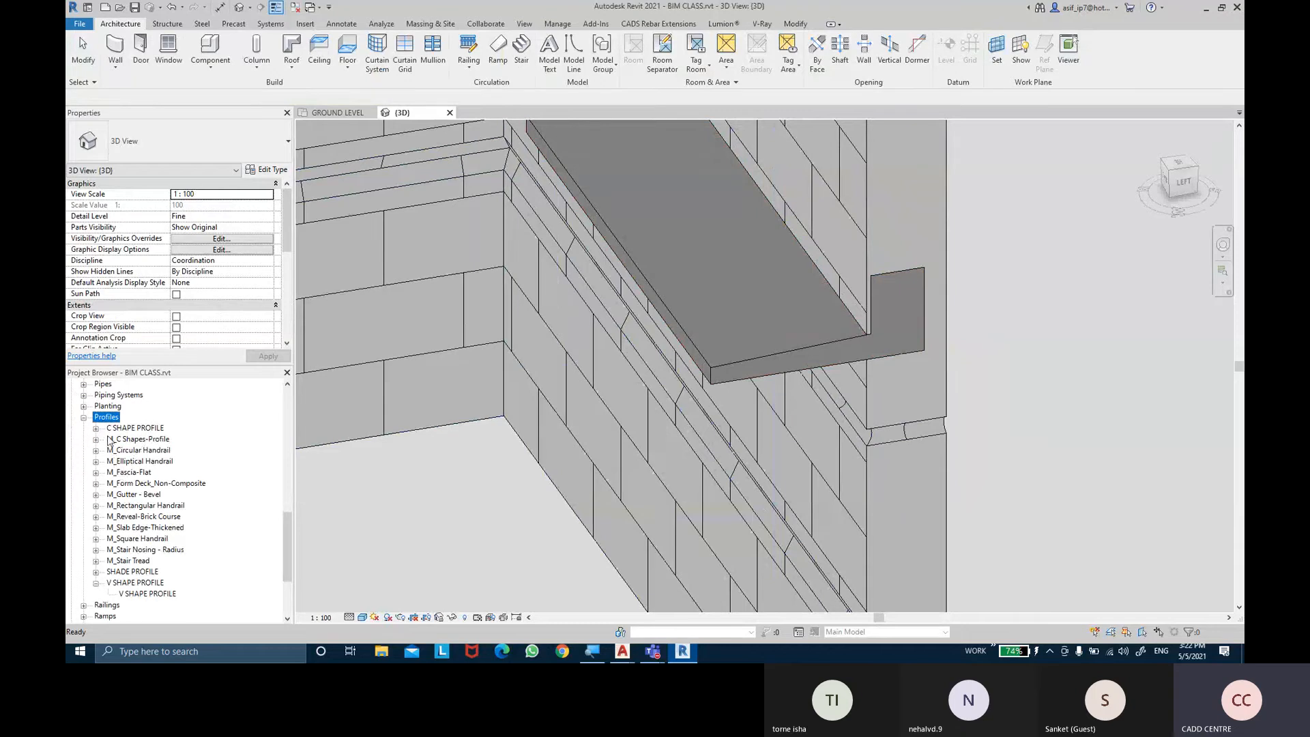
click(96, 572)
click(144, 582)
right_click(145, 584)
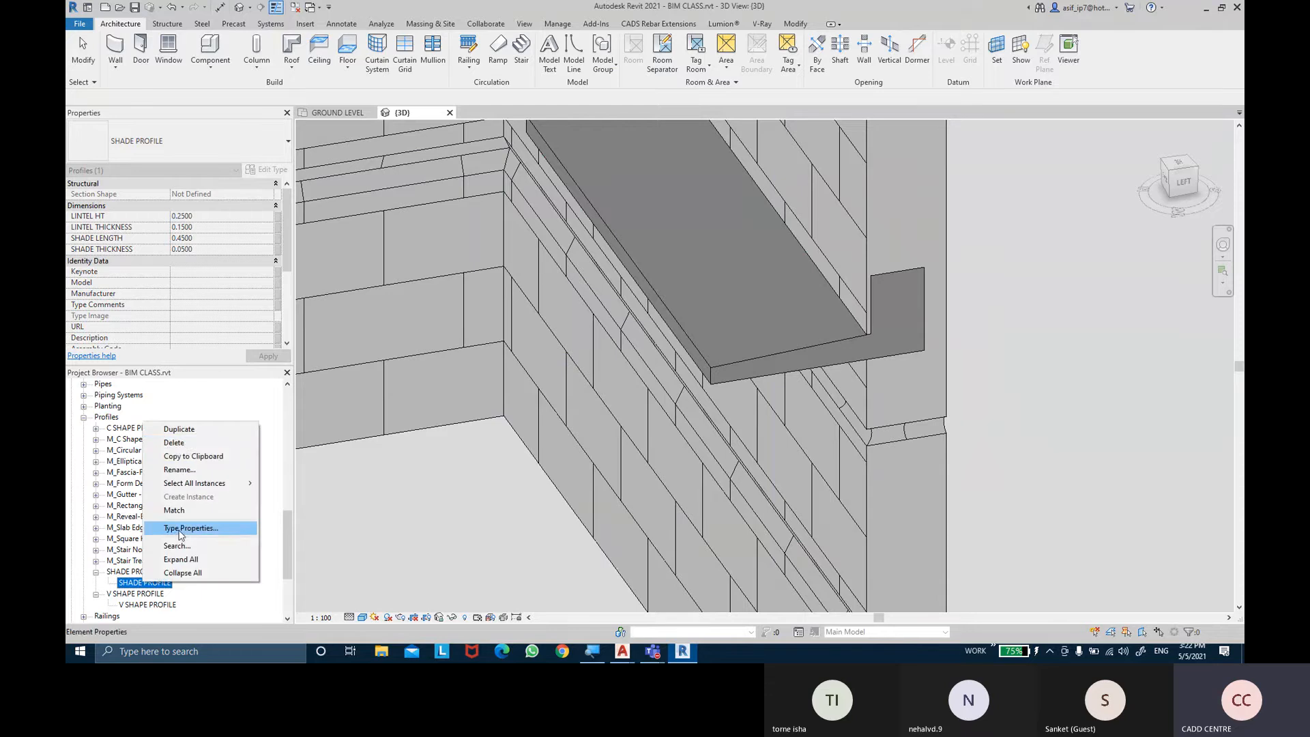
click(194, 529)
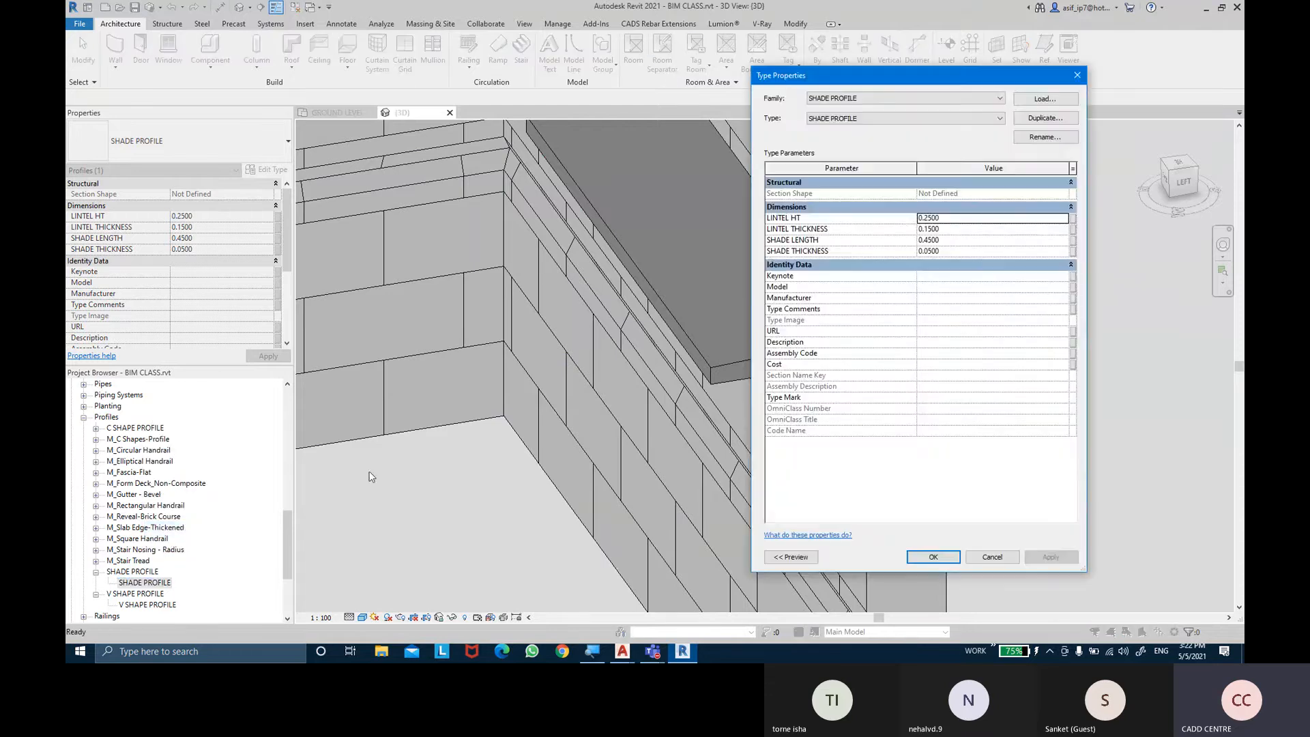
drag(900, 84, 1028, 88)
click(1095, 233)
text(2)
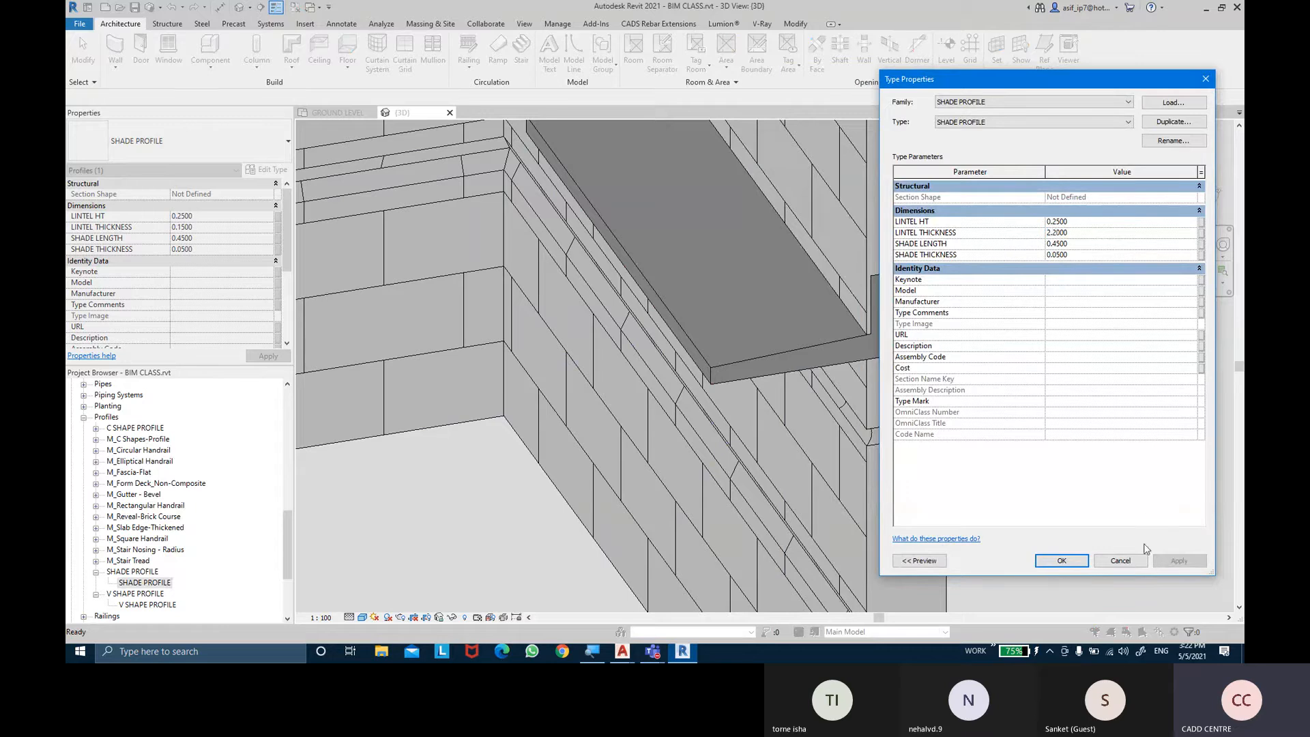
click(1081, 564)
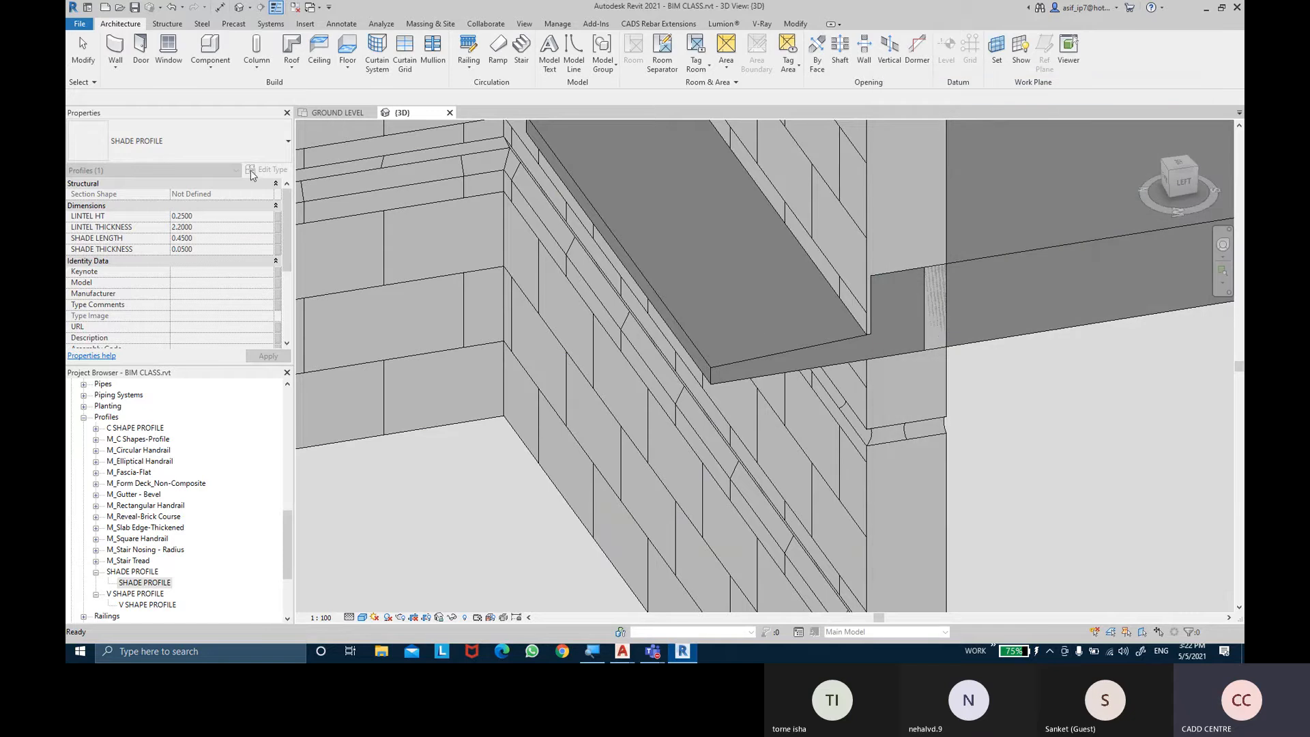
Undo the last lintel thickness change
scroll(975, 328, down, 3)
middle_drag(1029, 336, 991, 343)
key(ctrl+z)
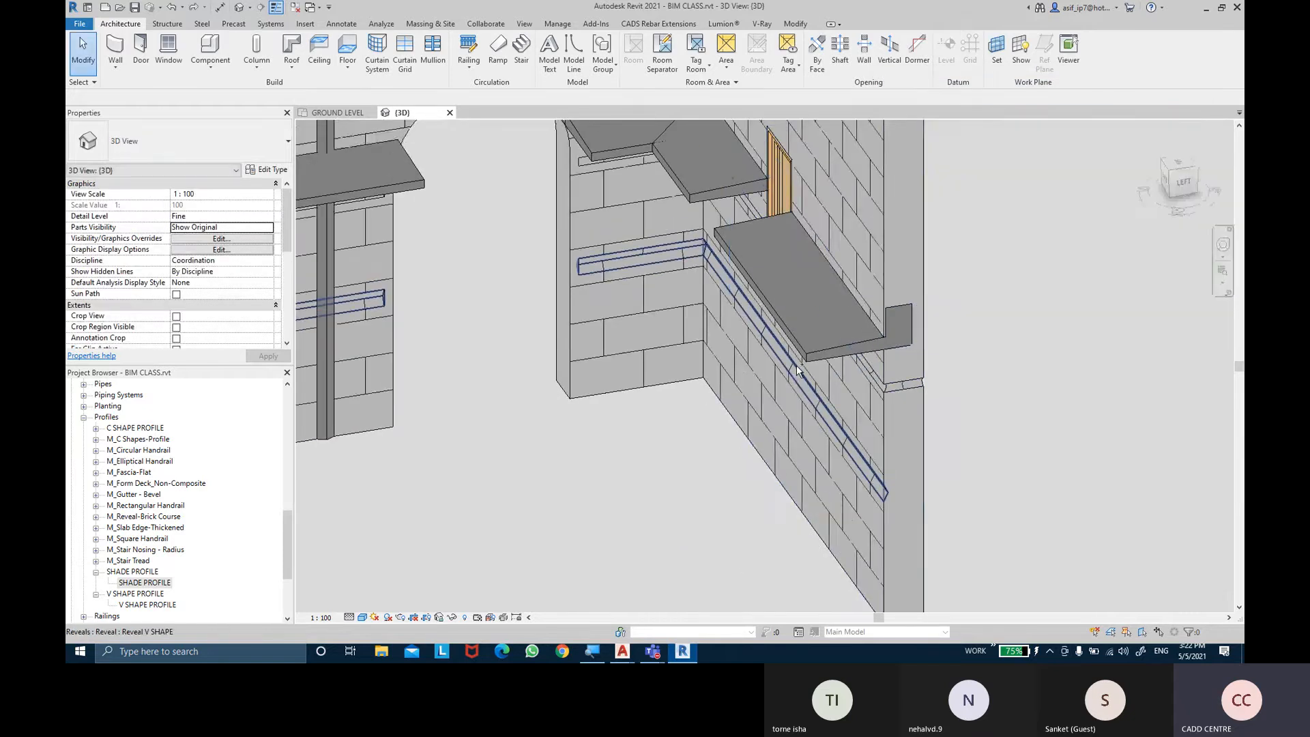
Set LINTEL THICKNESS to 0.2000 in the SHADE PROFILE profile's type properties
click(865, 341)
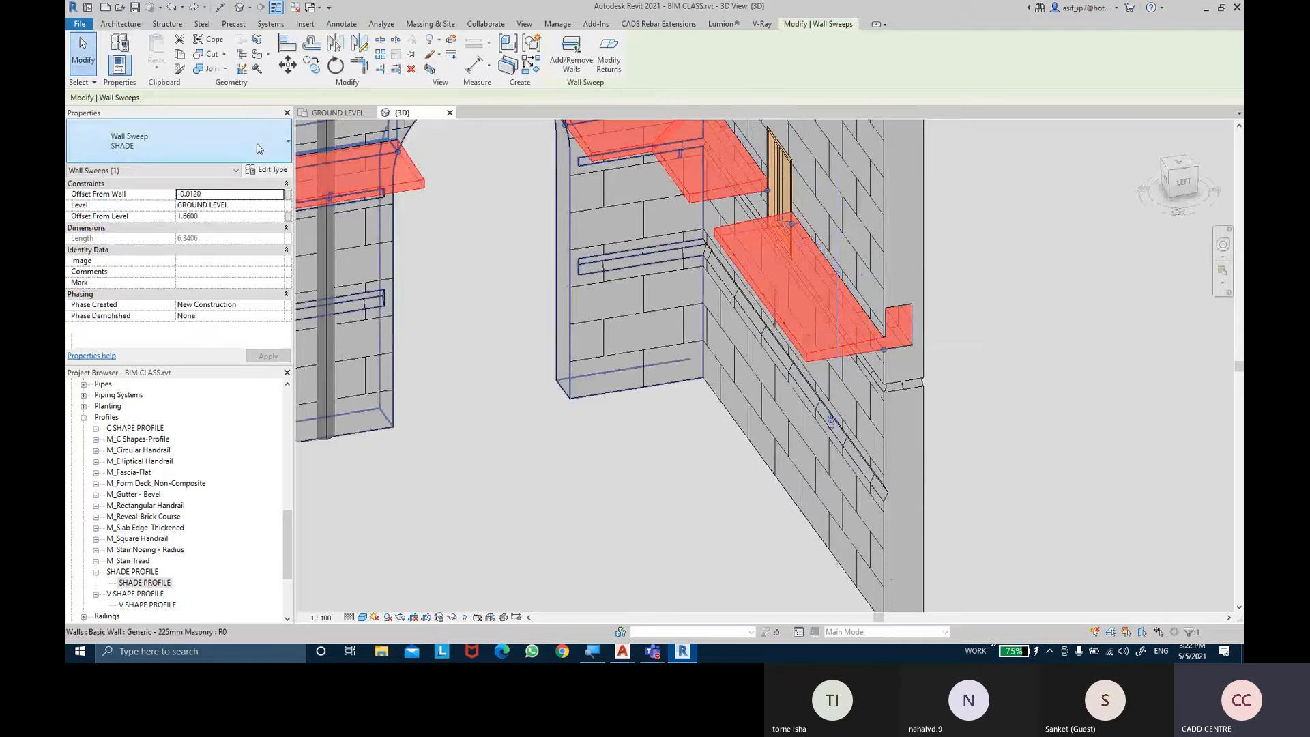
right_click(144, 581)
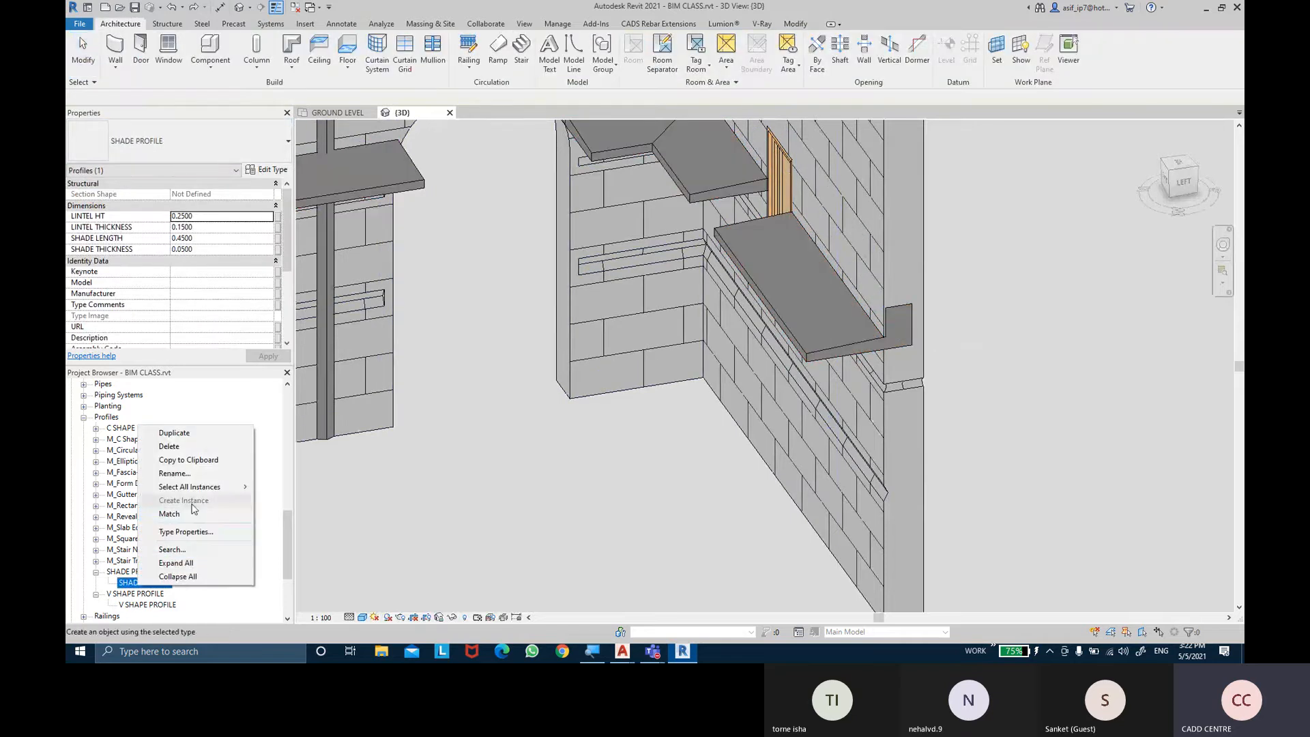
click(171, 531)
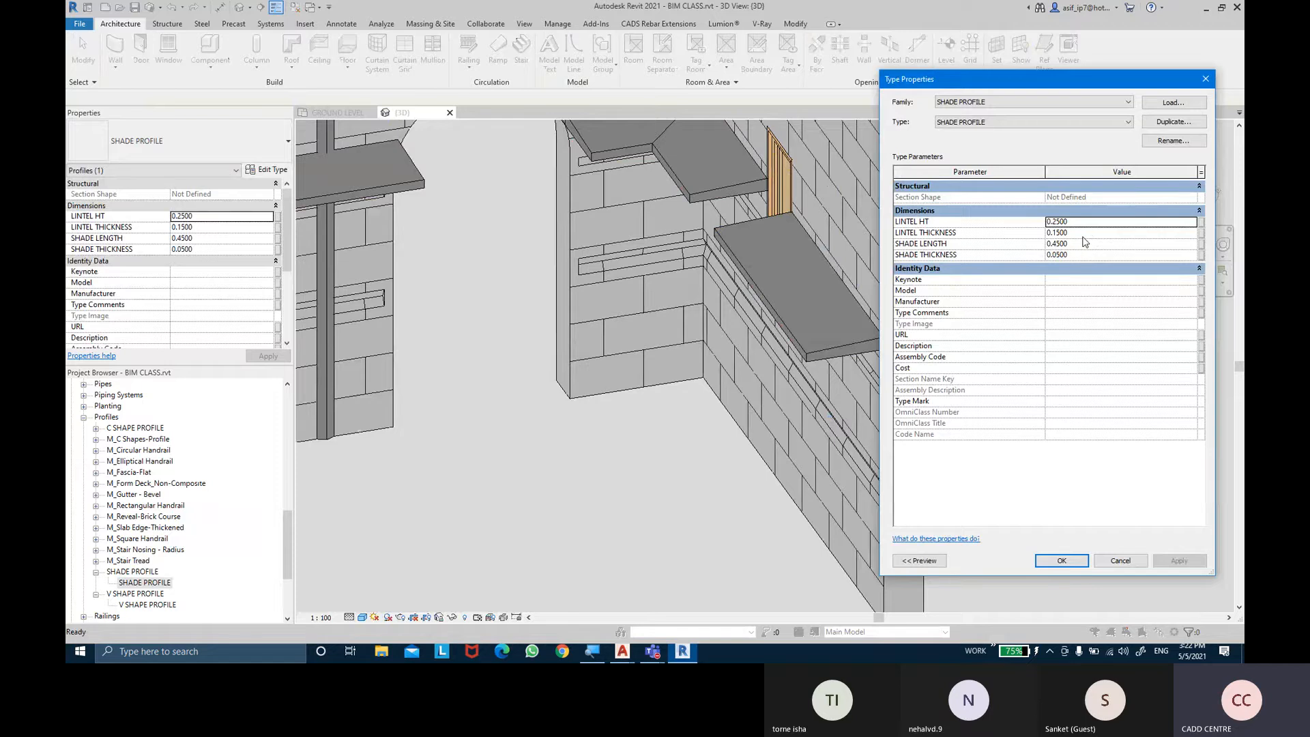
click(1084, 232)
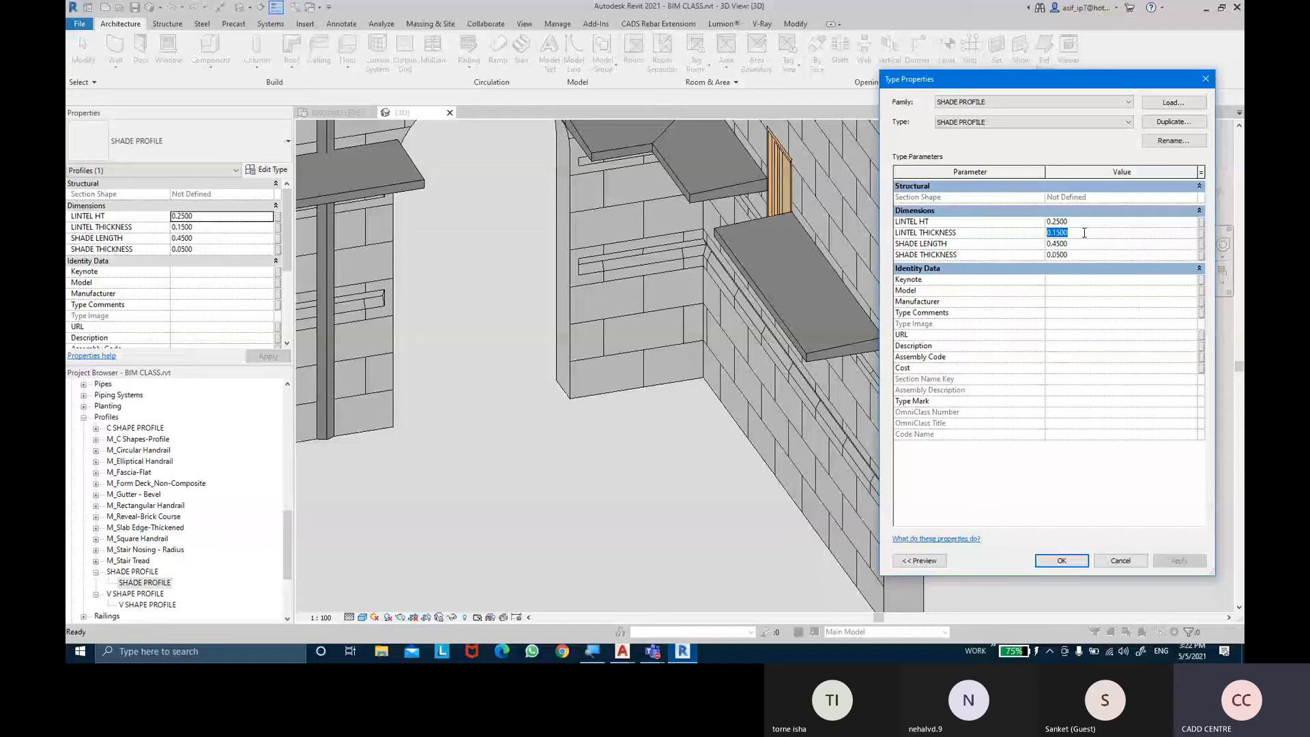
text(0.2)
click(1061, 560)
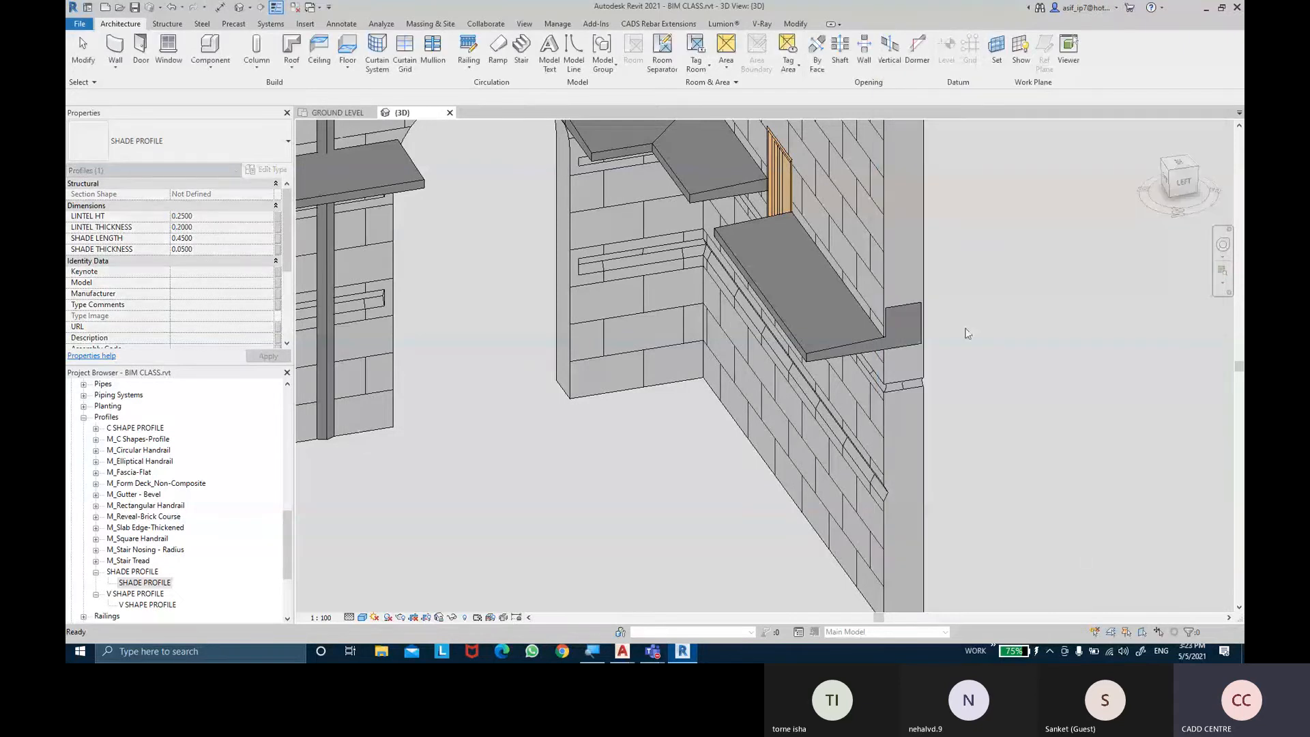
scroll(962, 320, up, 3)
scroll(958, 321, up, 2)
scroll(953, 320, down, 4)
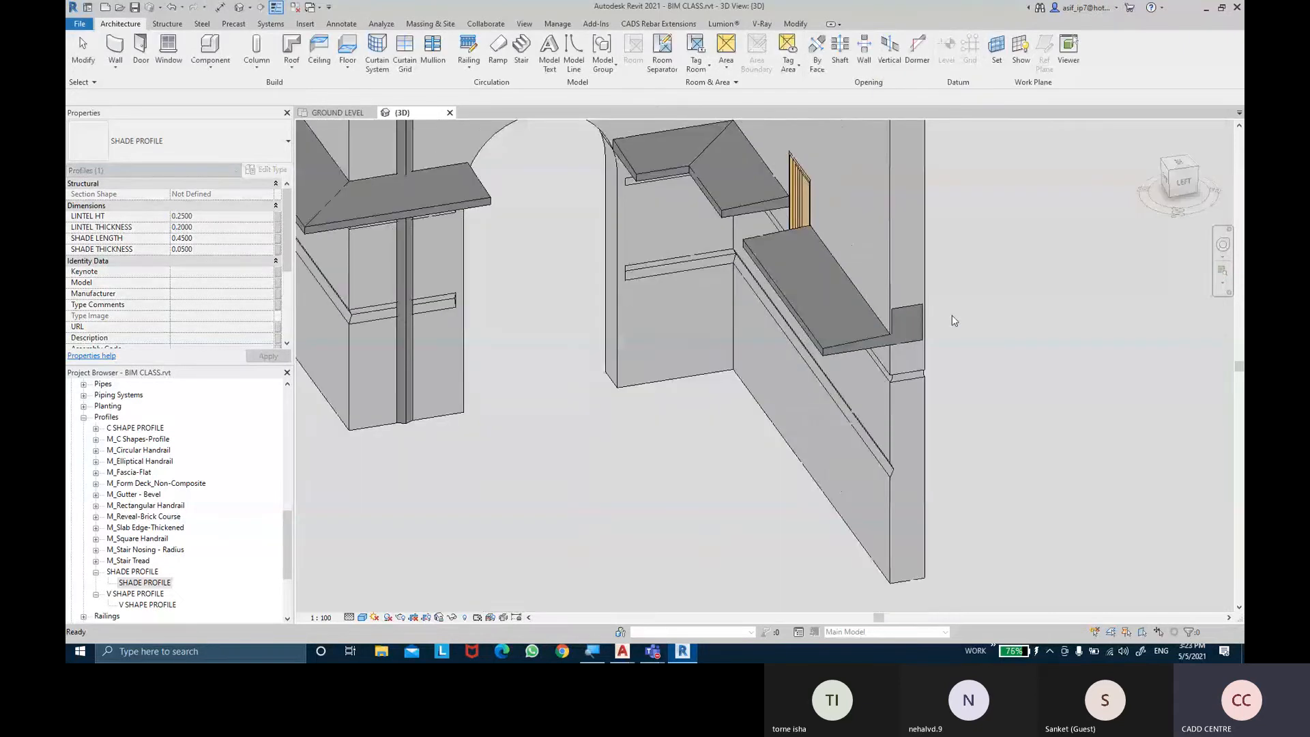
Raise the shade wall sweep above the windows, to an offset of 2.0600 from the ground level
click(968, 345)
shift+middle_drag(821, 379, 764, 379)
click(648, 316)
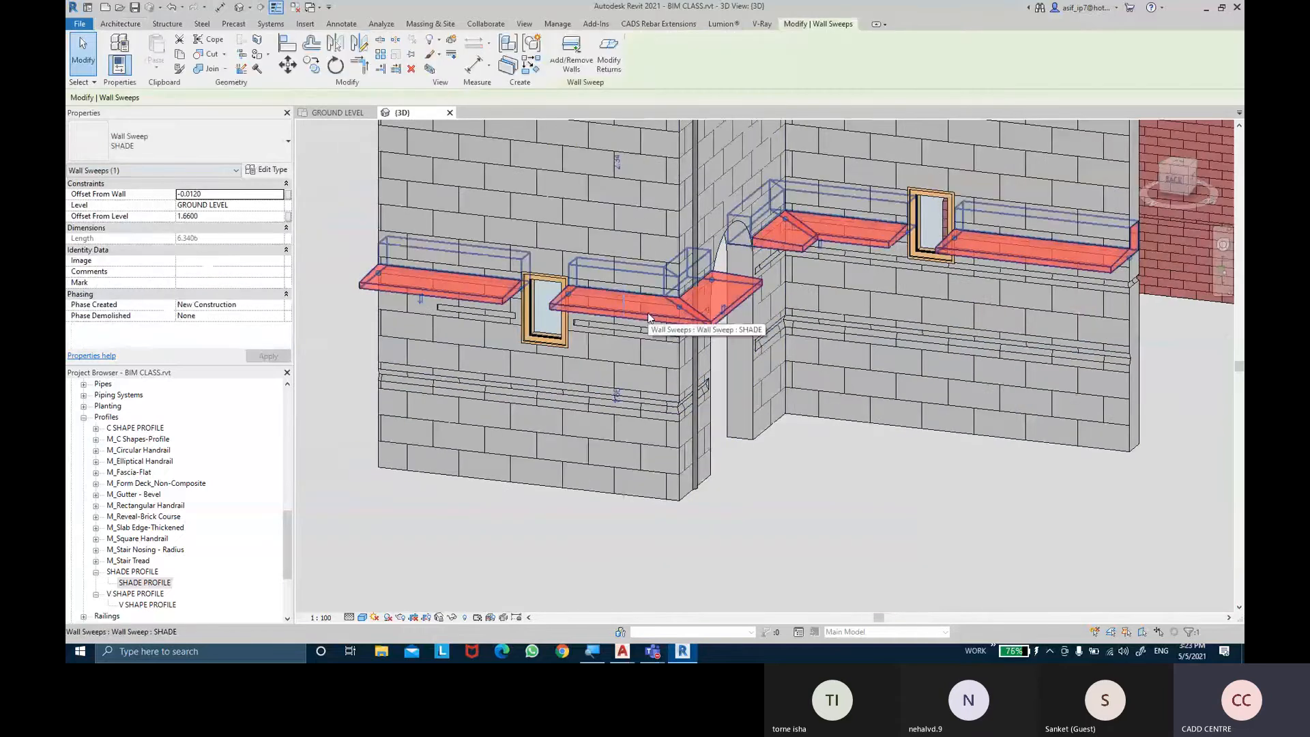
drag(647, 313, 648, 310)
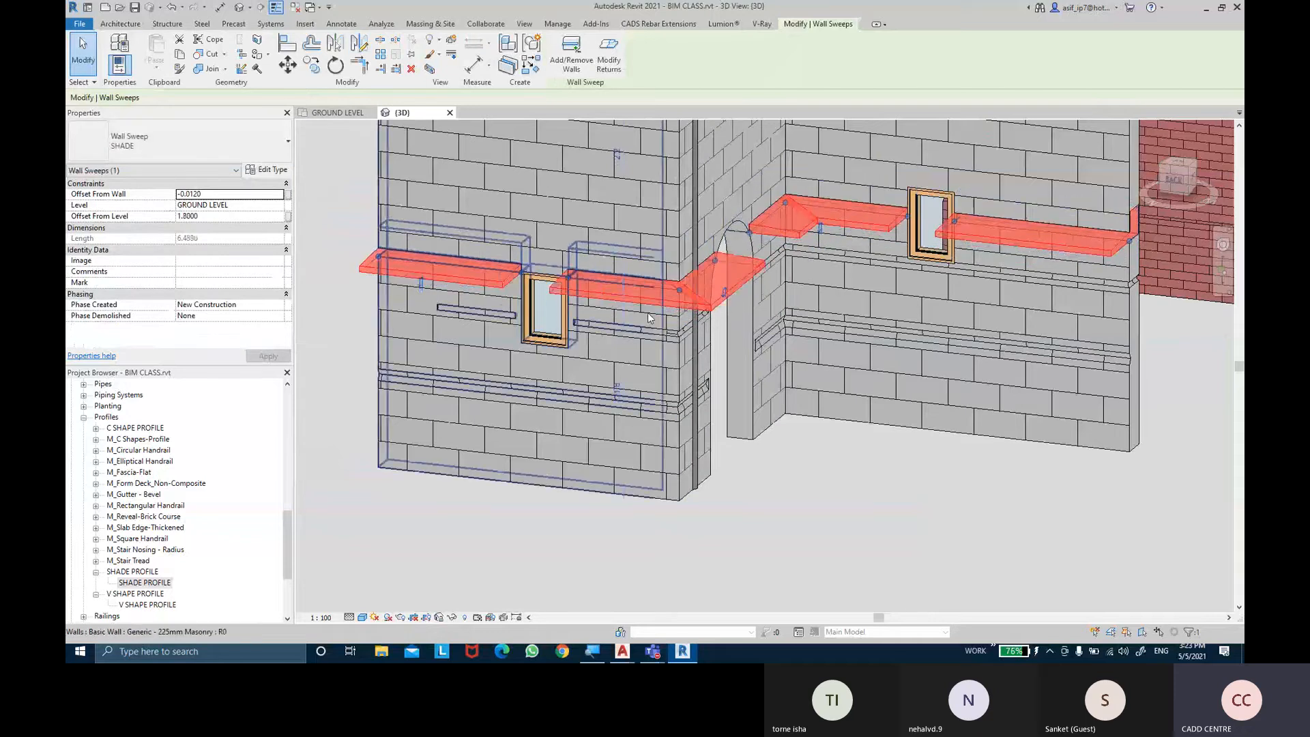
shift+middle_drag(613, 313, 669, 386)
click(886, 375)
shift+middle_drag(886, 375, 733, 278)
click(698, 264)
key(Up)
key(Up)
key(Up)
key(Up)
key(Up)
key(Up)
key(Up)
key(Up)
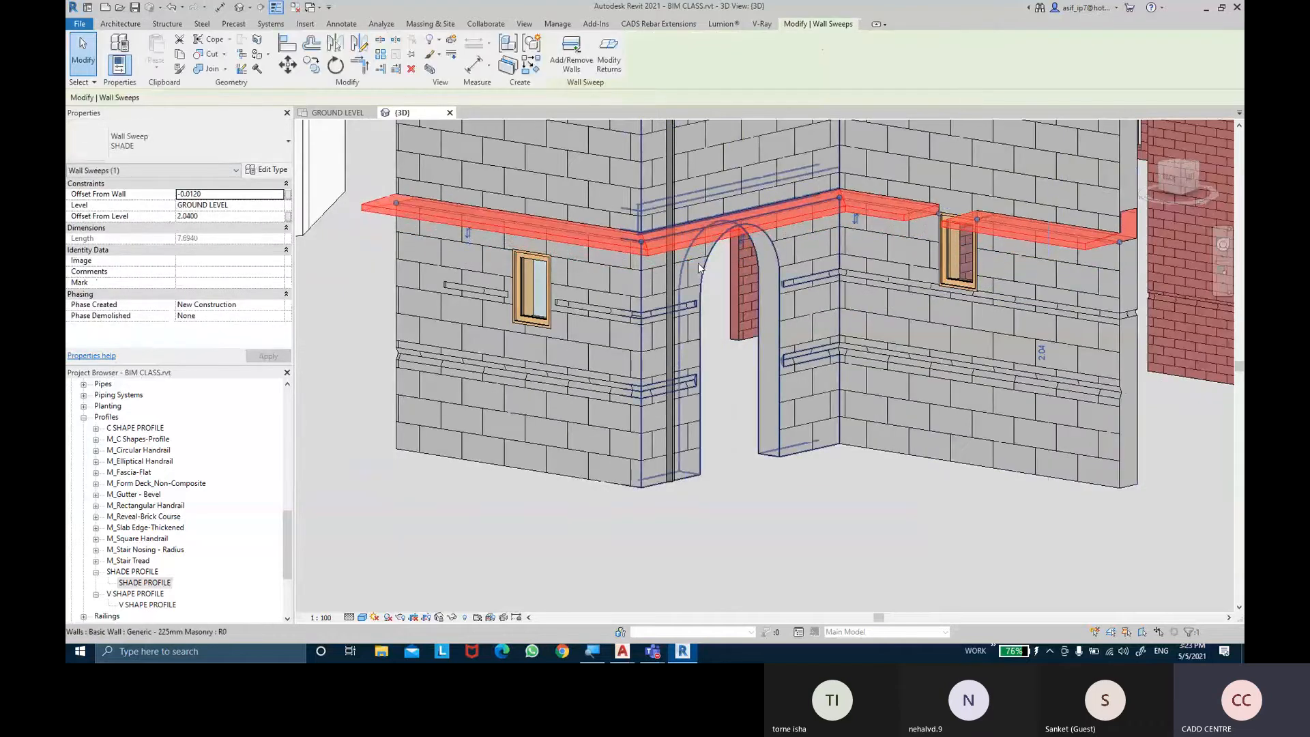
key(Escape)
Create a new material from the material setting of the SHADE wall sweep type
shift+middle_drag(698, 267, 920, 316)
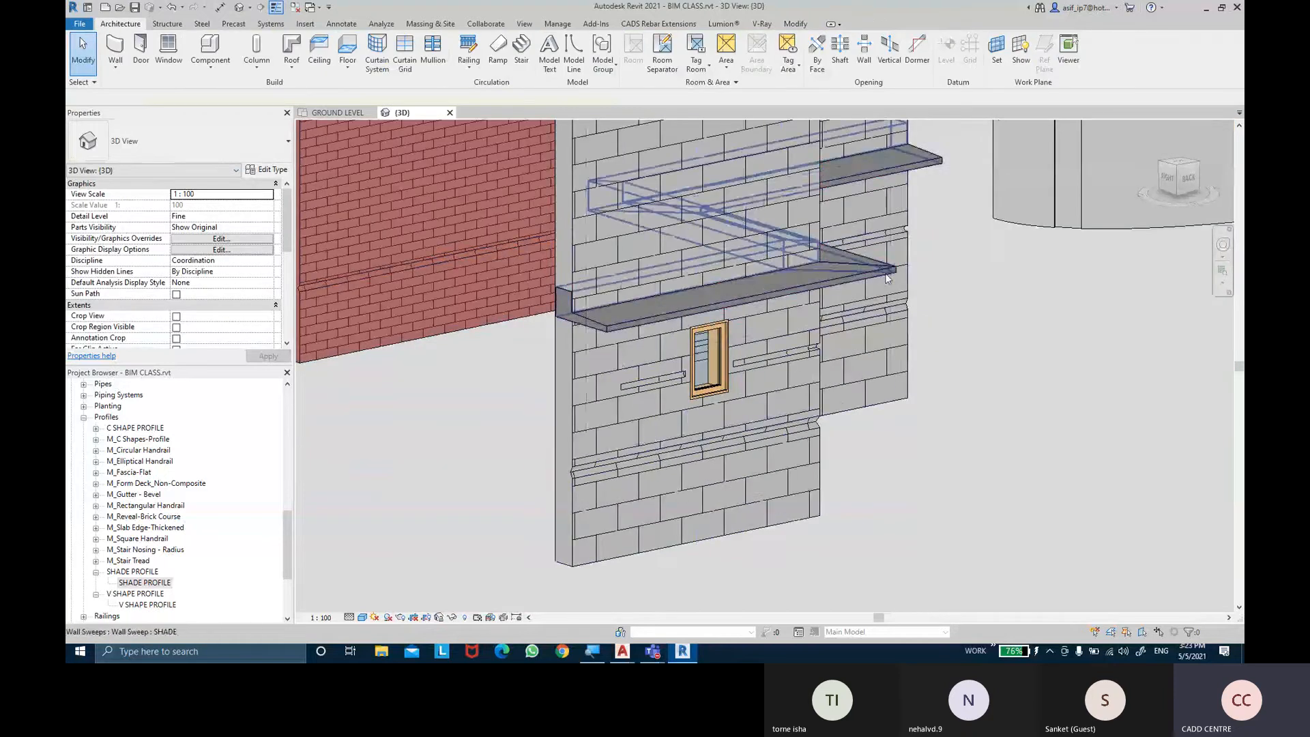
click(750, 285)
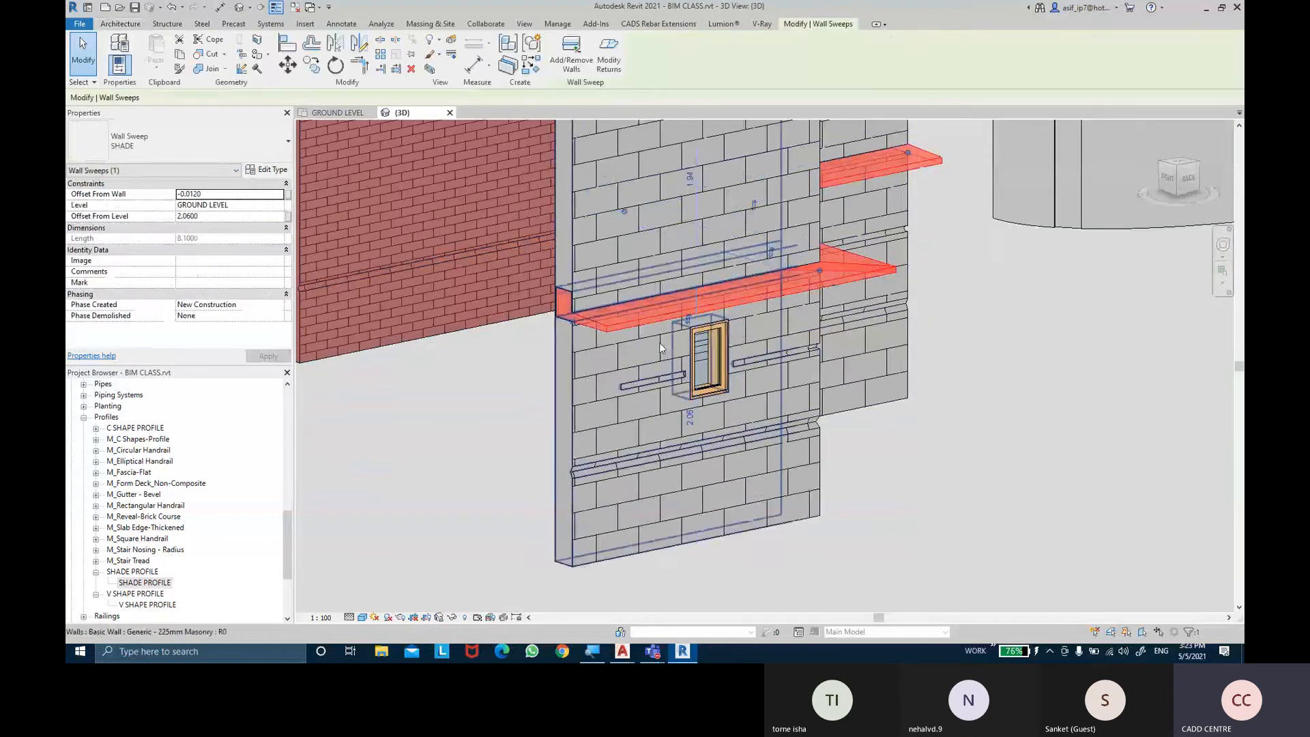
click(270, 172)
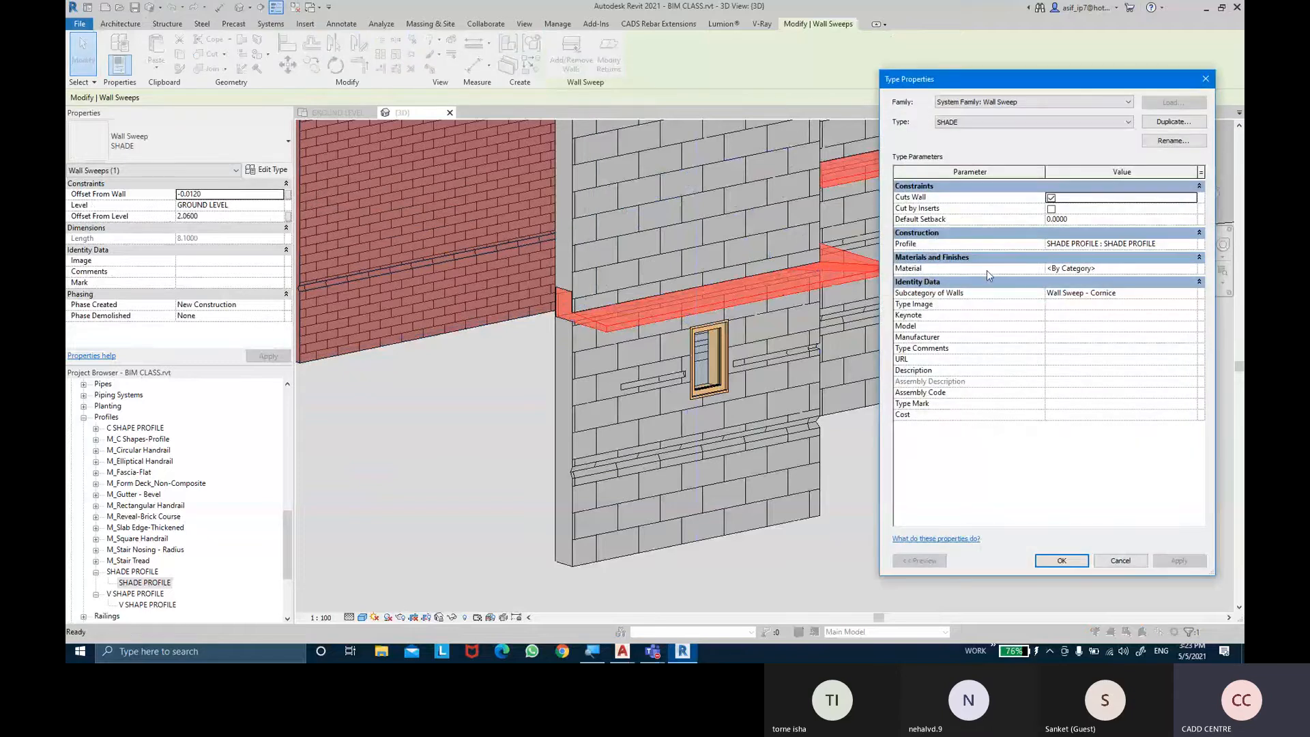
click(1192, 272)
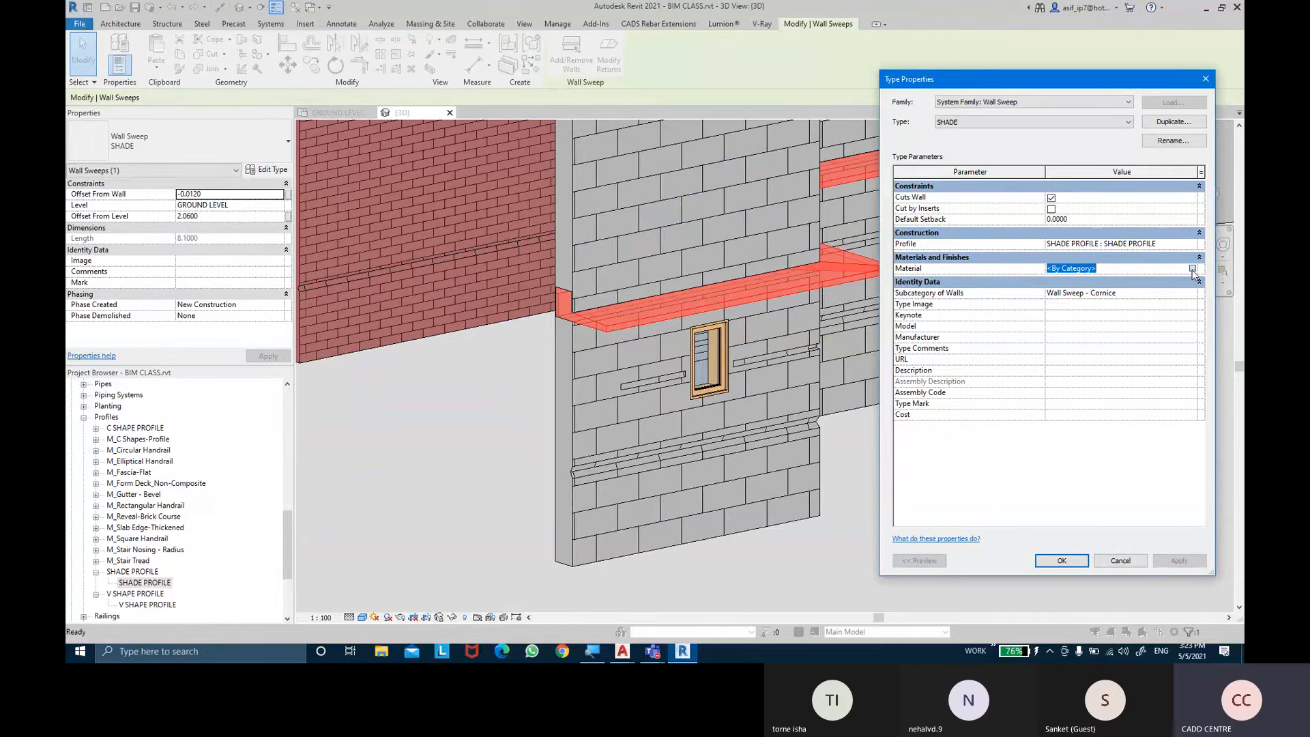
click(1192, 269)
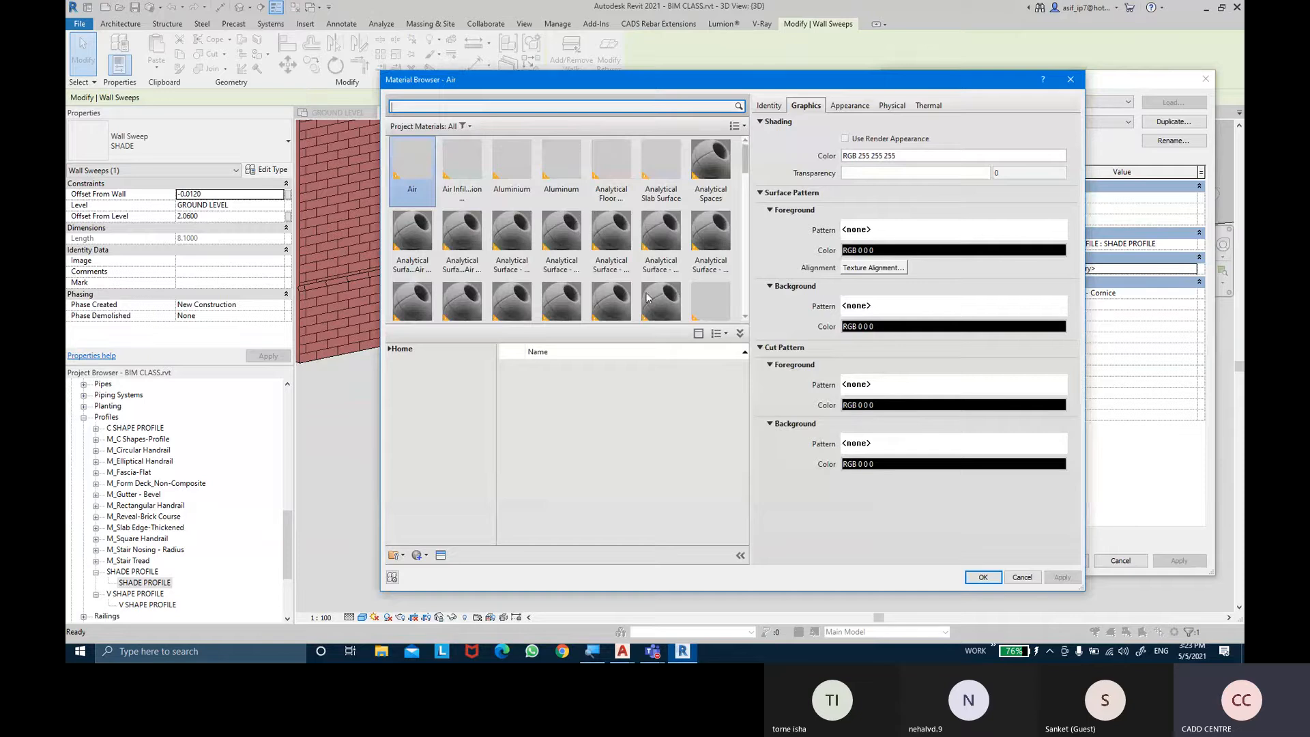
click(419, 555)
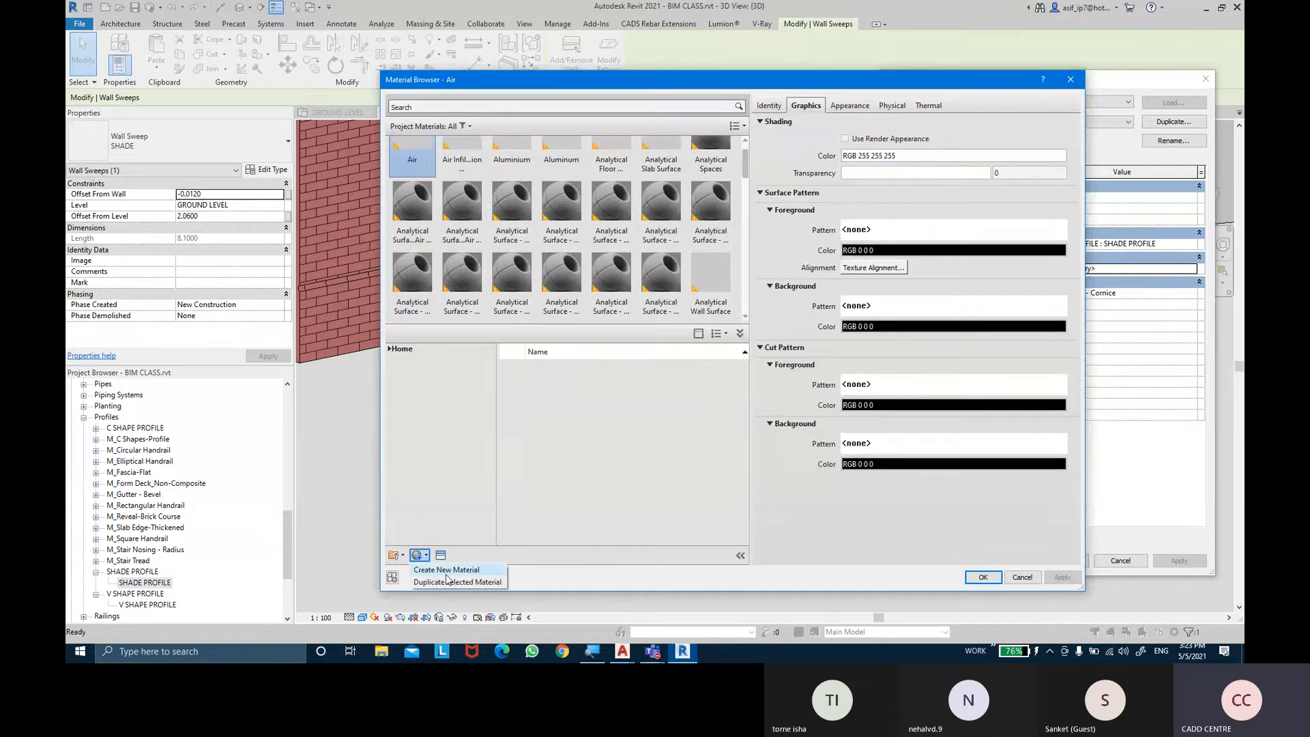
click(447, 570)
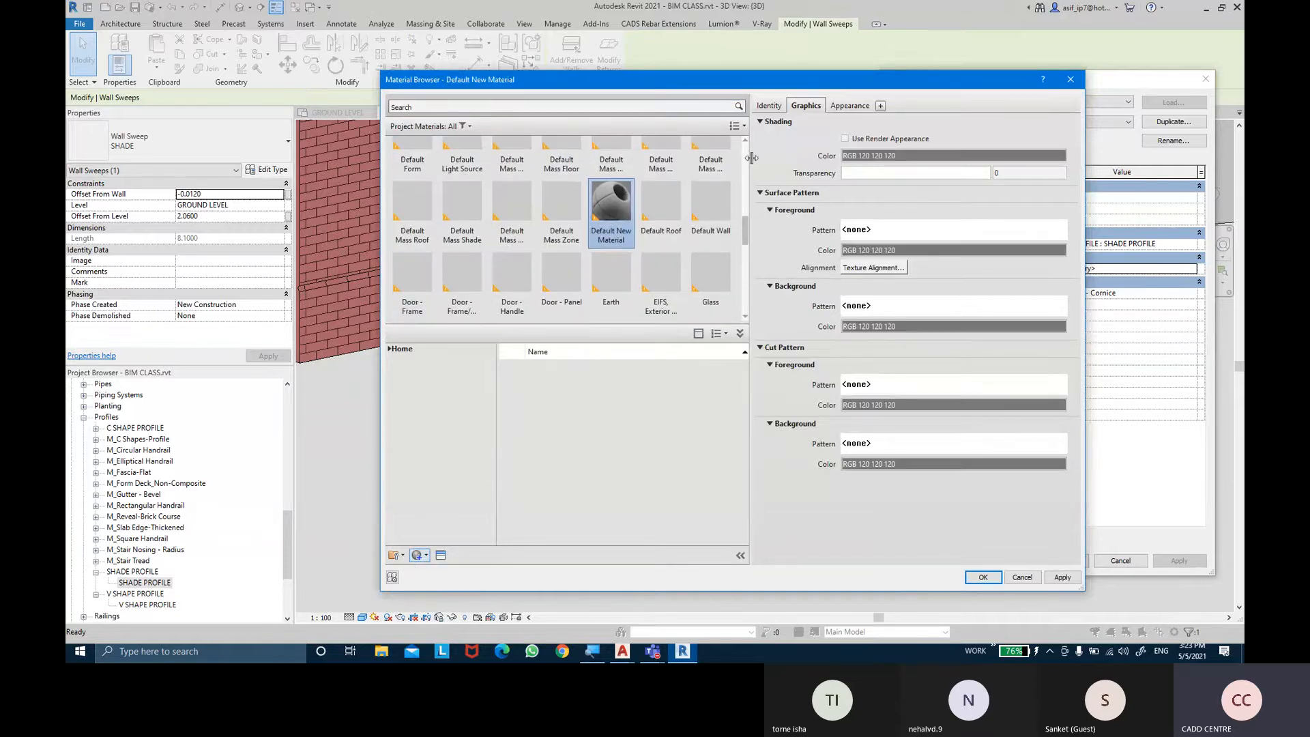
Name the new material AR- RCC
click(767, 106)
double_click(931, 125)
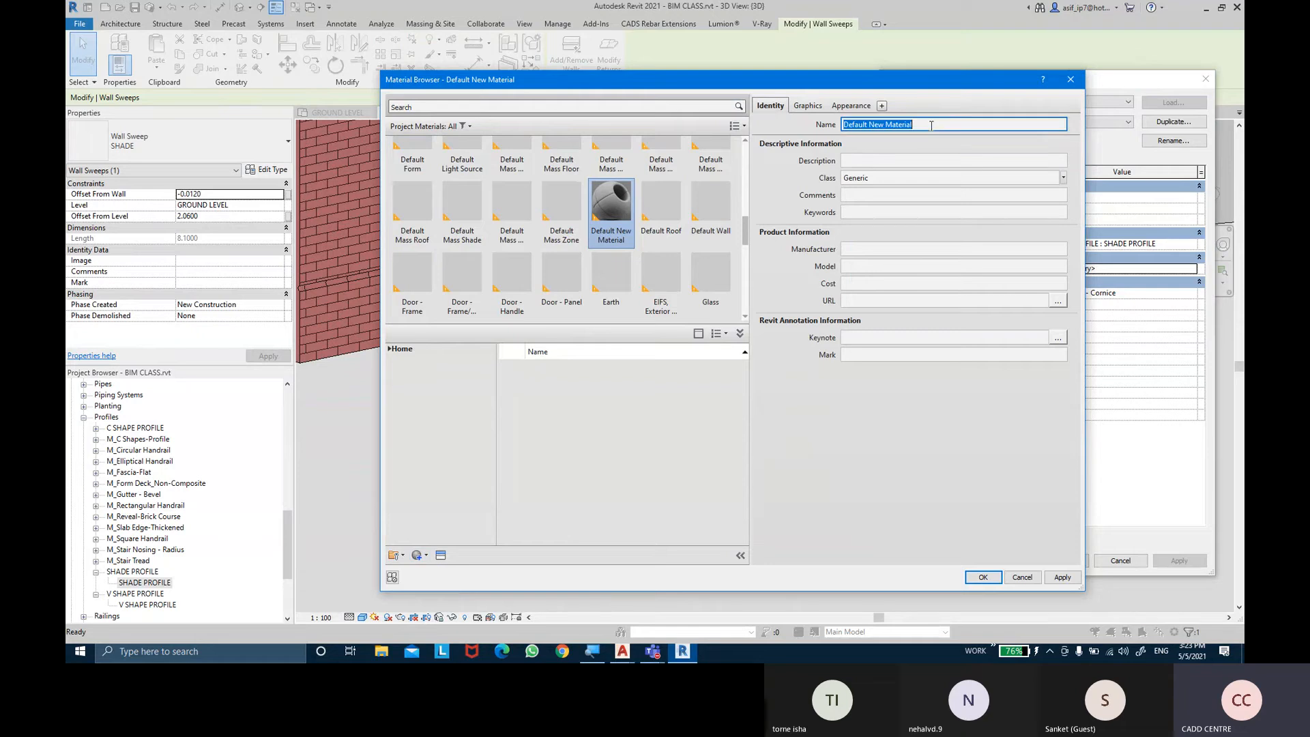
key(BackSpace)
text(AR- RCC)
key(Return)
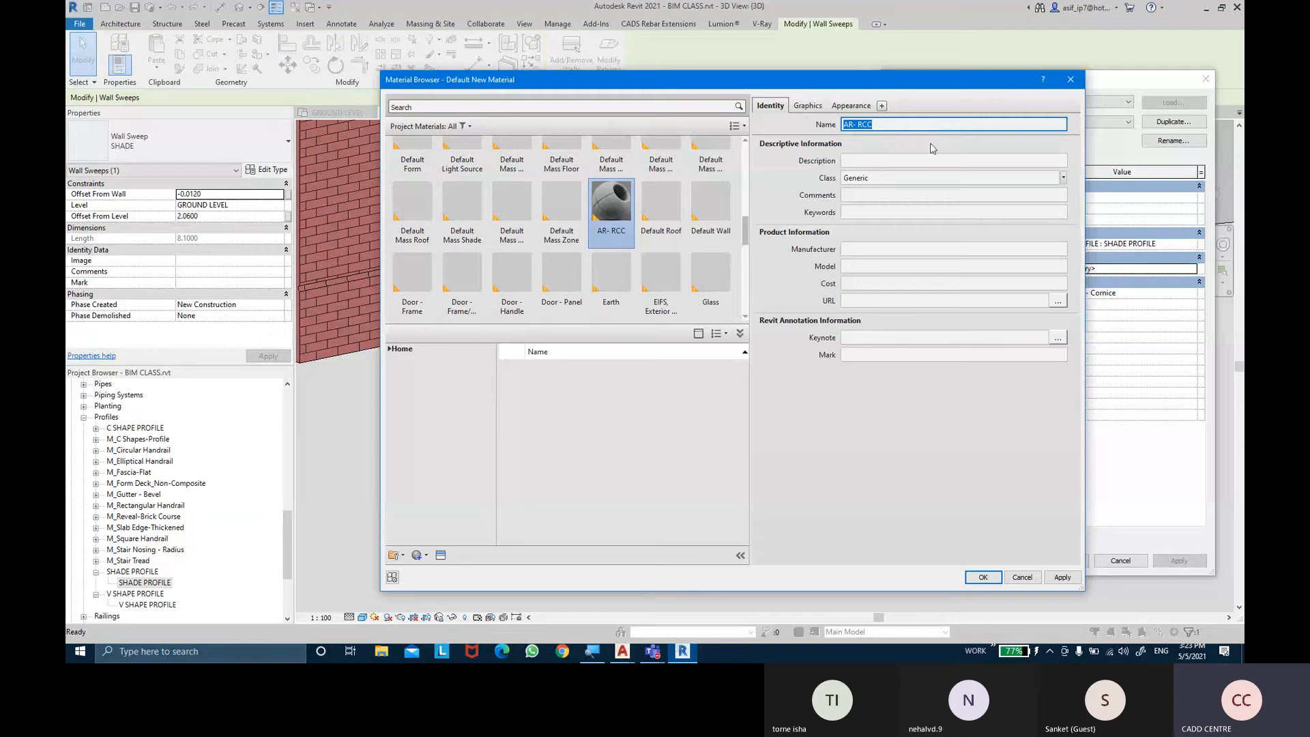
Set the AR- RCC material's class to Concrete and its manufacturer to ACC CEMENTS
click(914, 161)
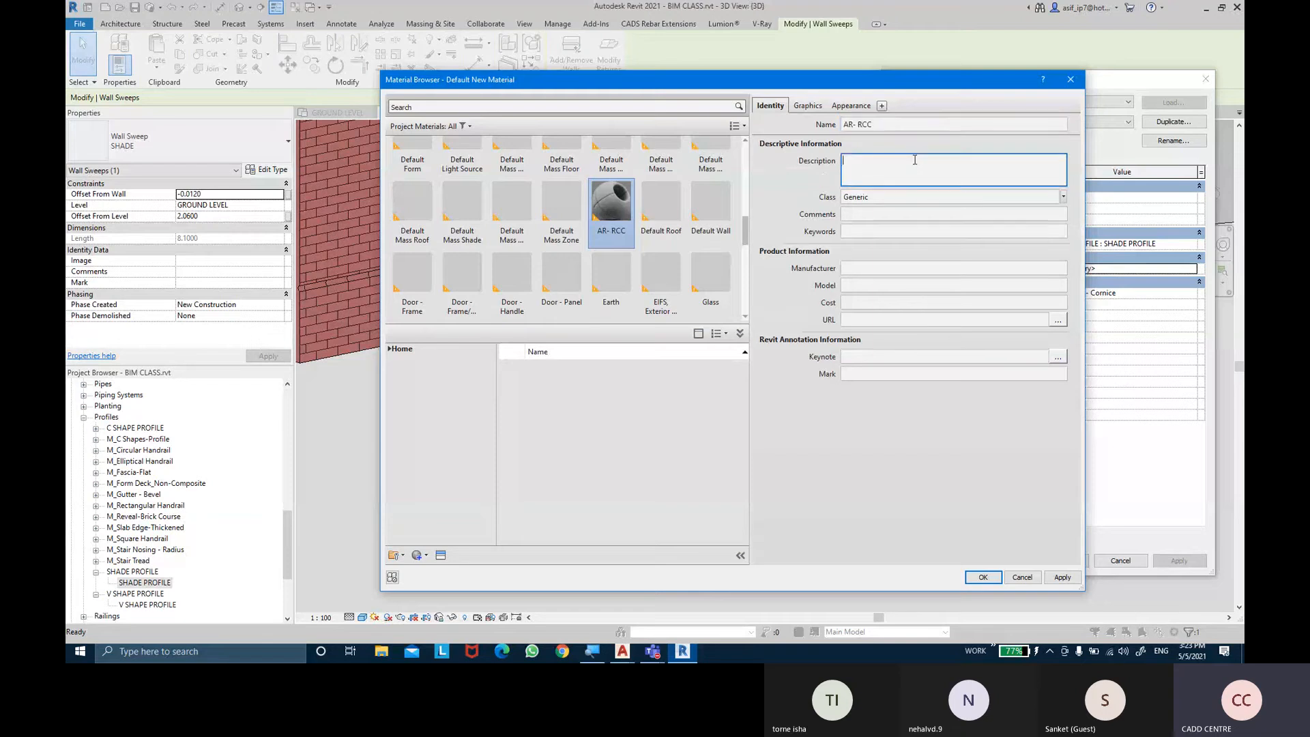
click(1061, 199)
click(1063, 177)
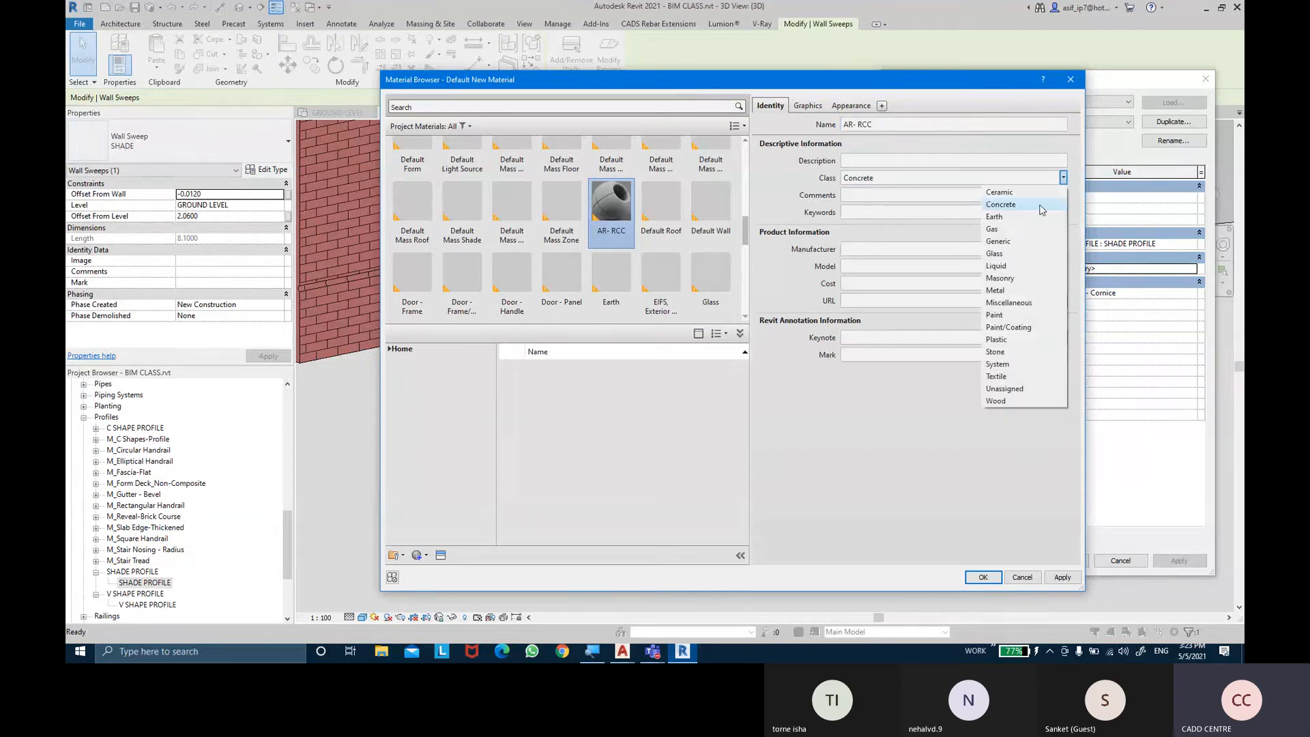
click(976, 211)
click(972, 196)
click(953, 233)
click(939, 251)
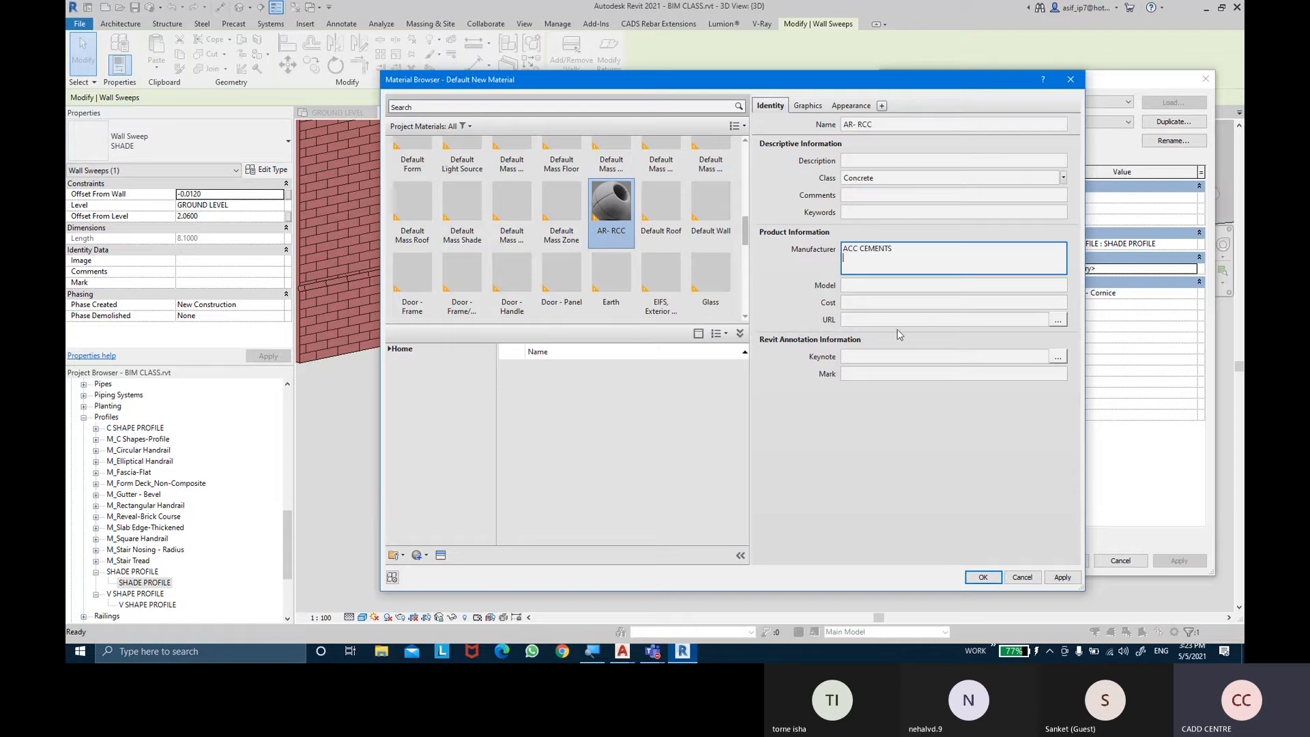
Shade the AR- RCC material with its render appearance and set its surface foreground pattern to Concrete
click(818, 110)
click(807, 106)
click(883, 139)
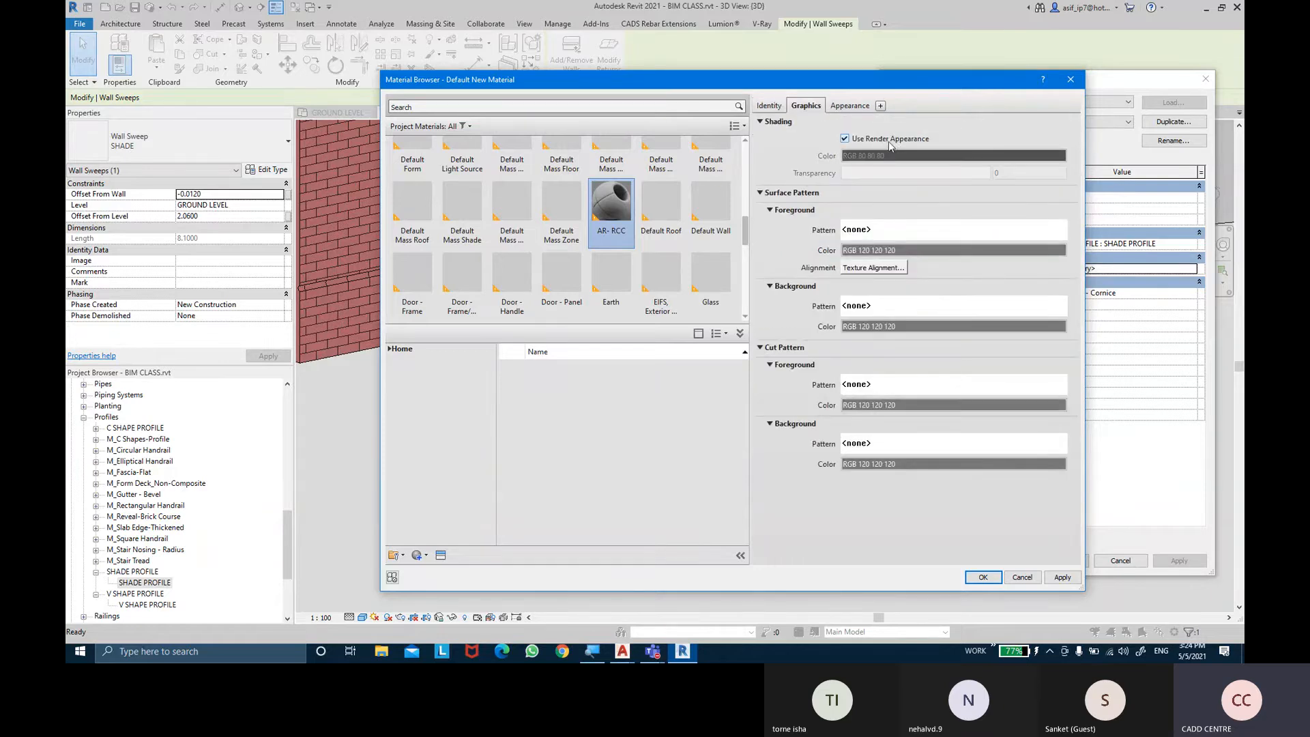
click(905, 236)
click(539, 292)
click(526, 386)
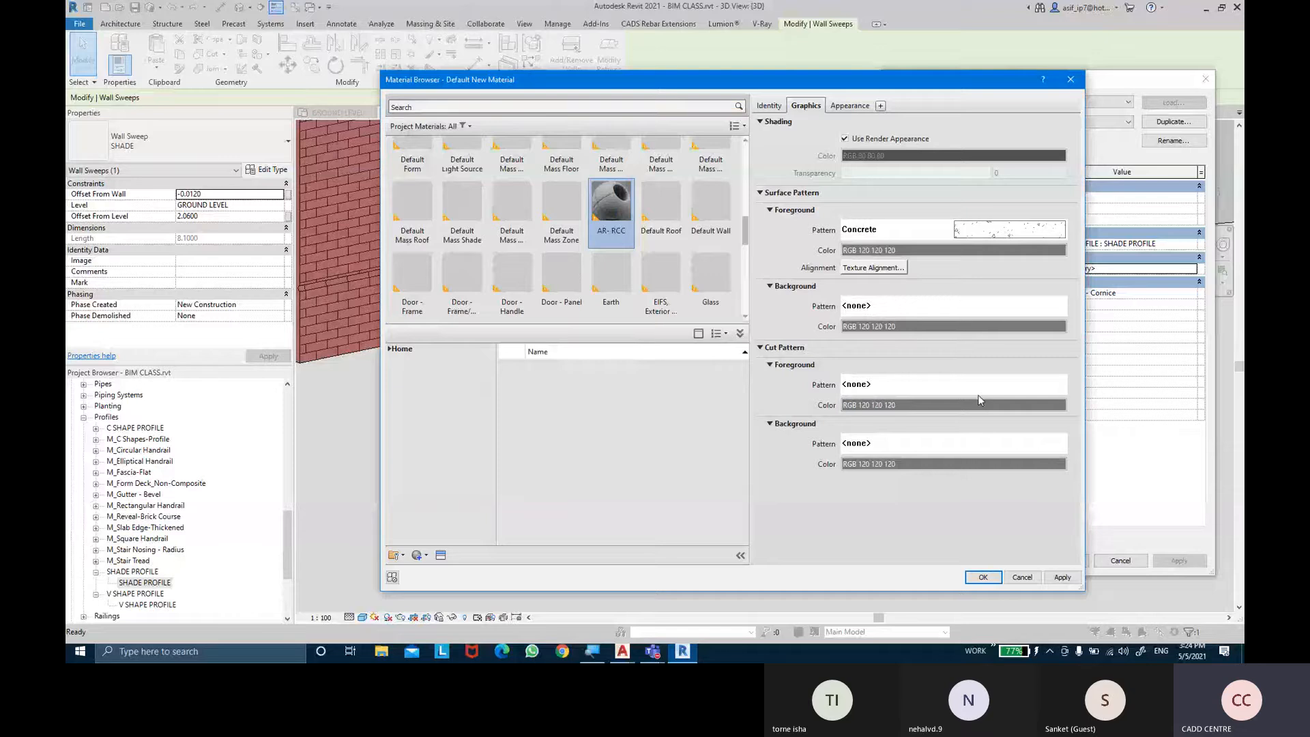
Set the AR- RCC material's cut foreground pattern to Concrete
click(921, 384)
click(539, 292)
click(532, 388)
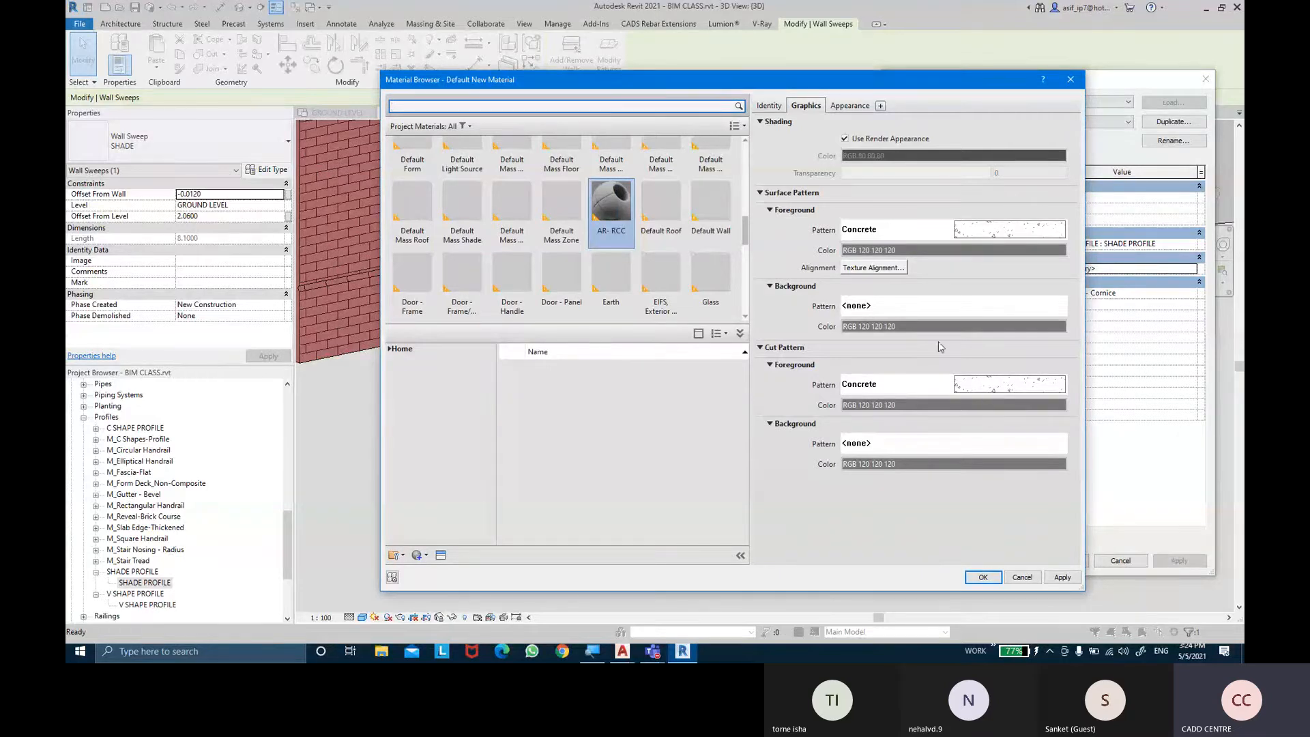
Replace the AR- RCC material's appearance with the Flat - Gray 1 asset from the Appearance Library's Concrete category
click(849, 107)
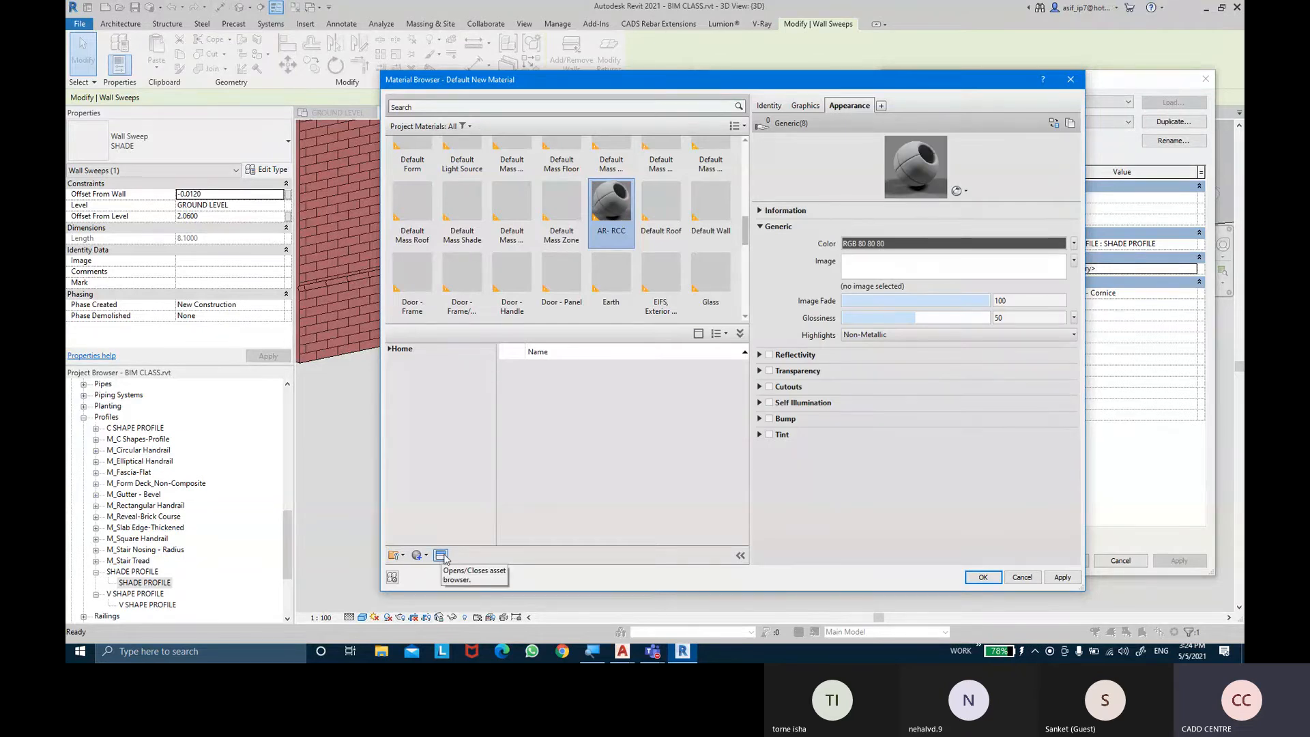
click(441, 555)
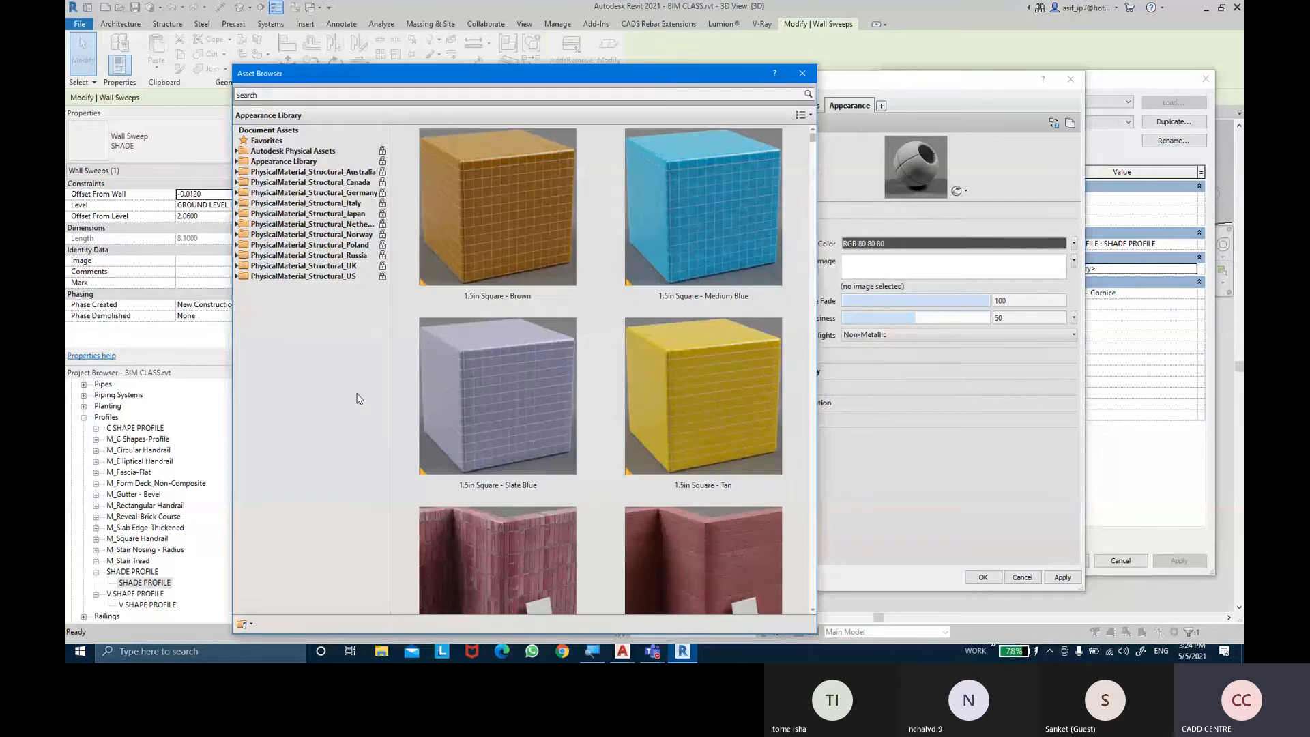
click(237, 161)
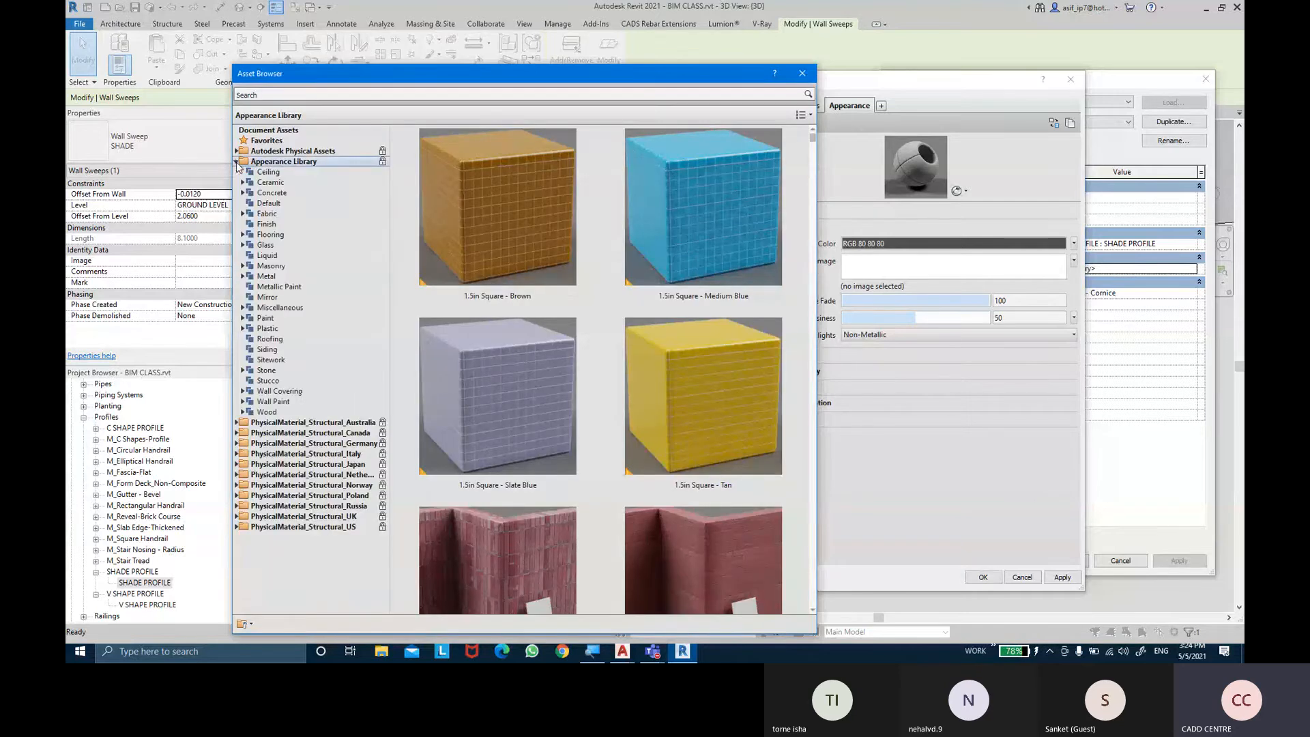
click(244, 194)
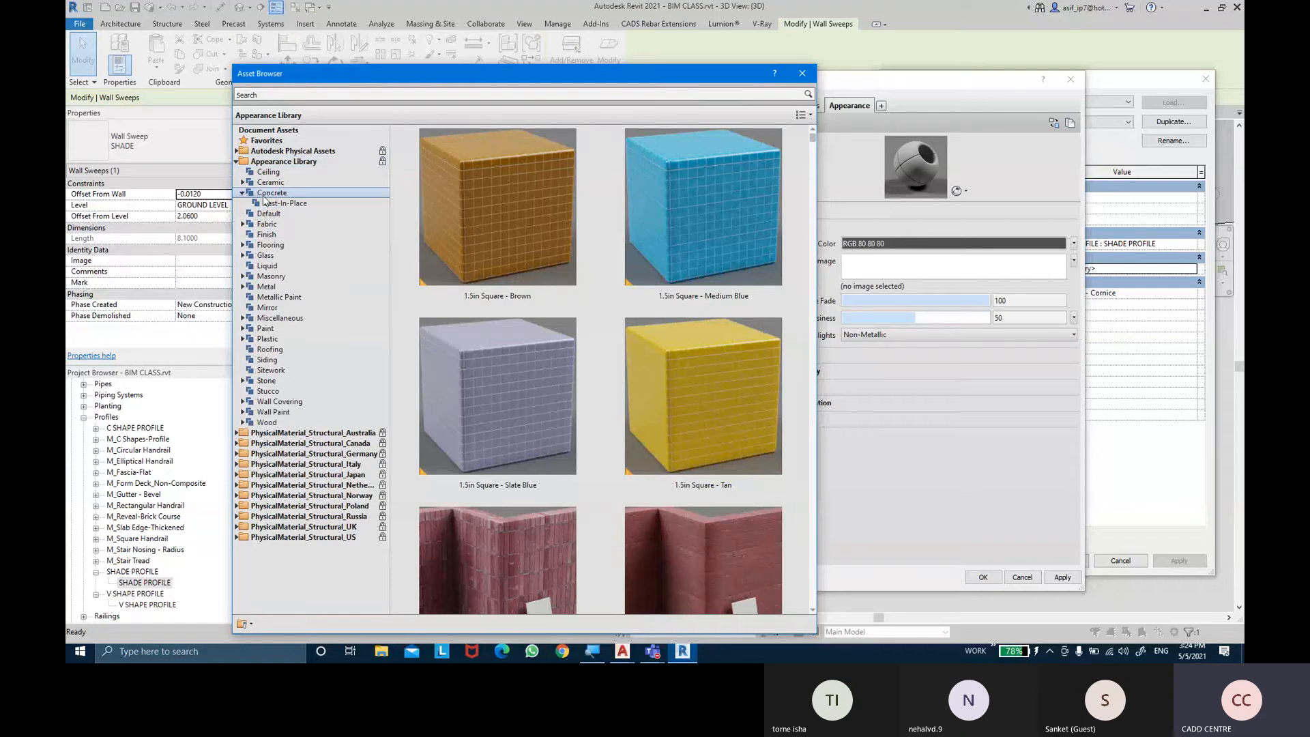
click(267, 195)
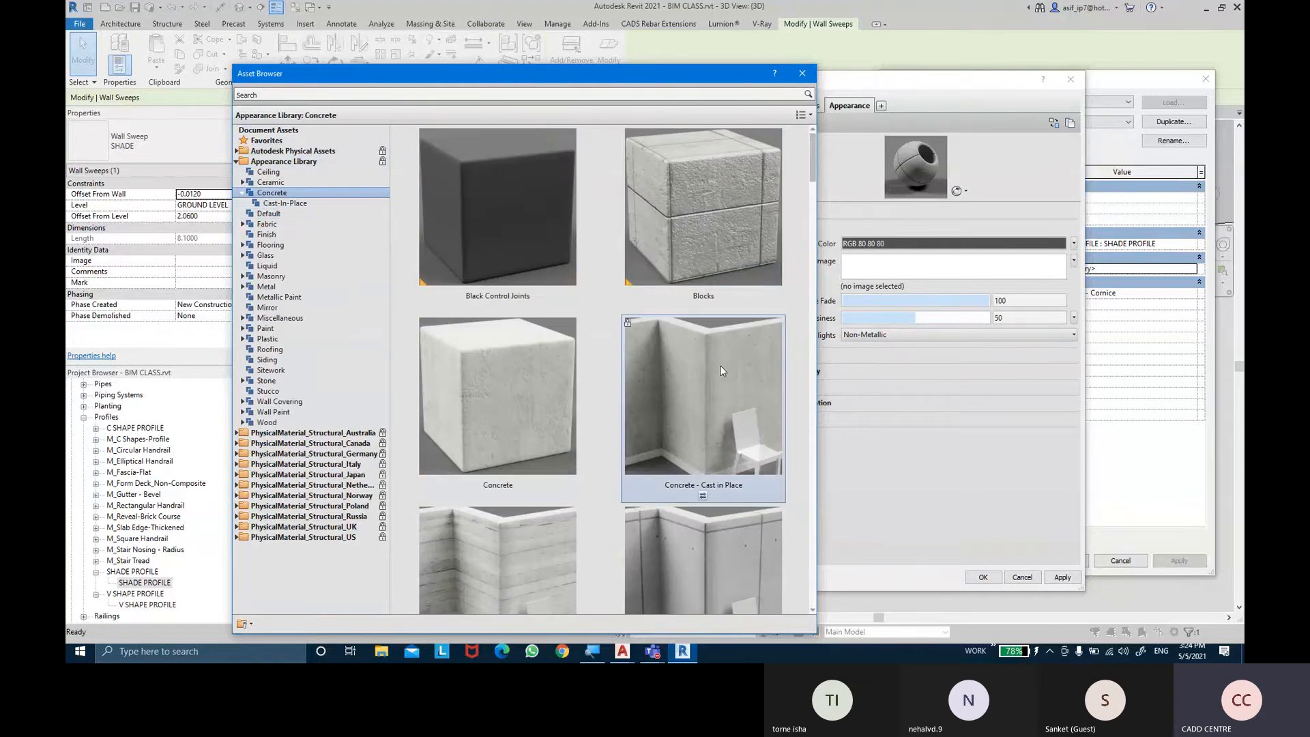
scroll(719, 366, down, 6)
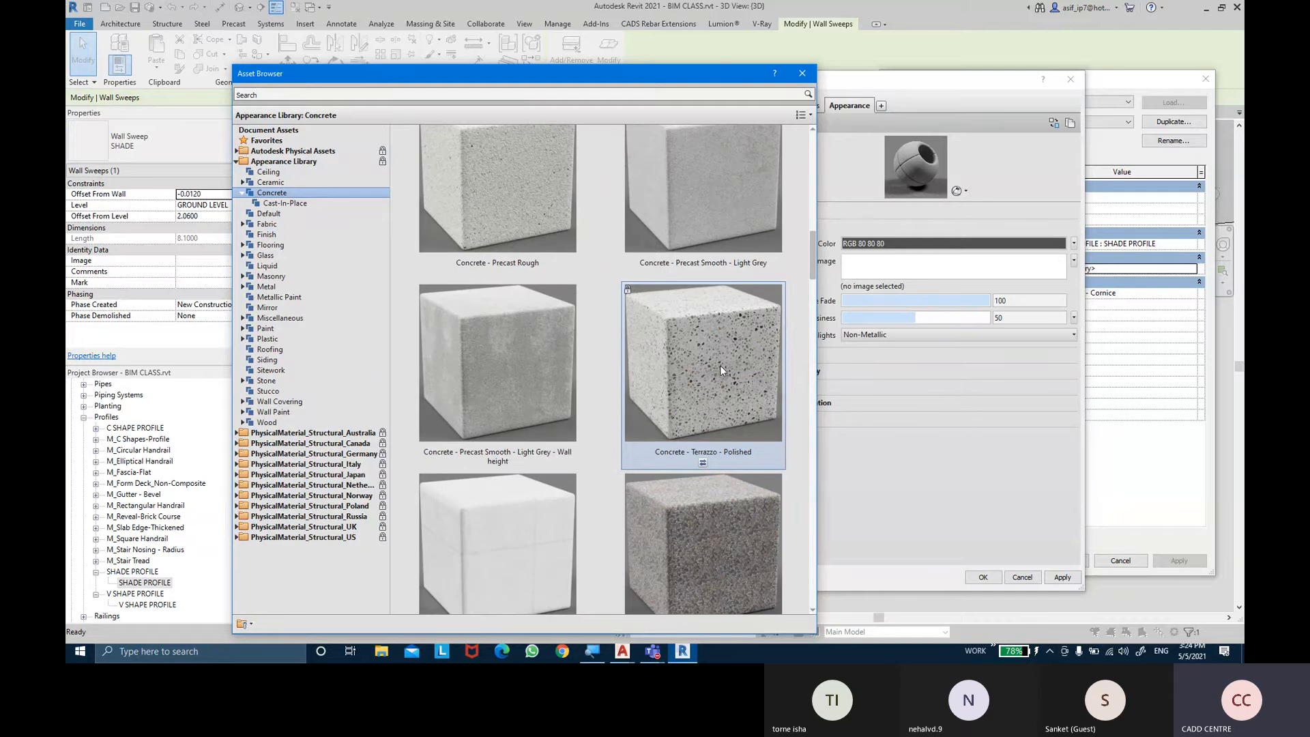
scroll(720, 370, down, 6)
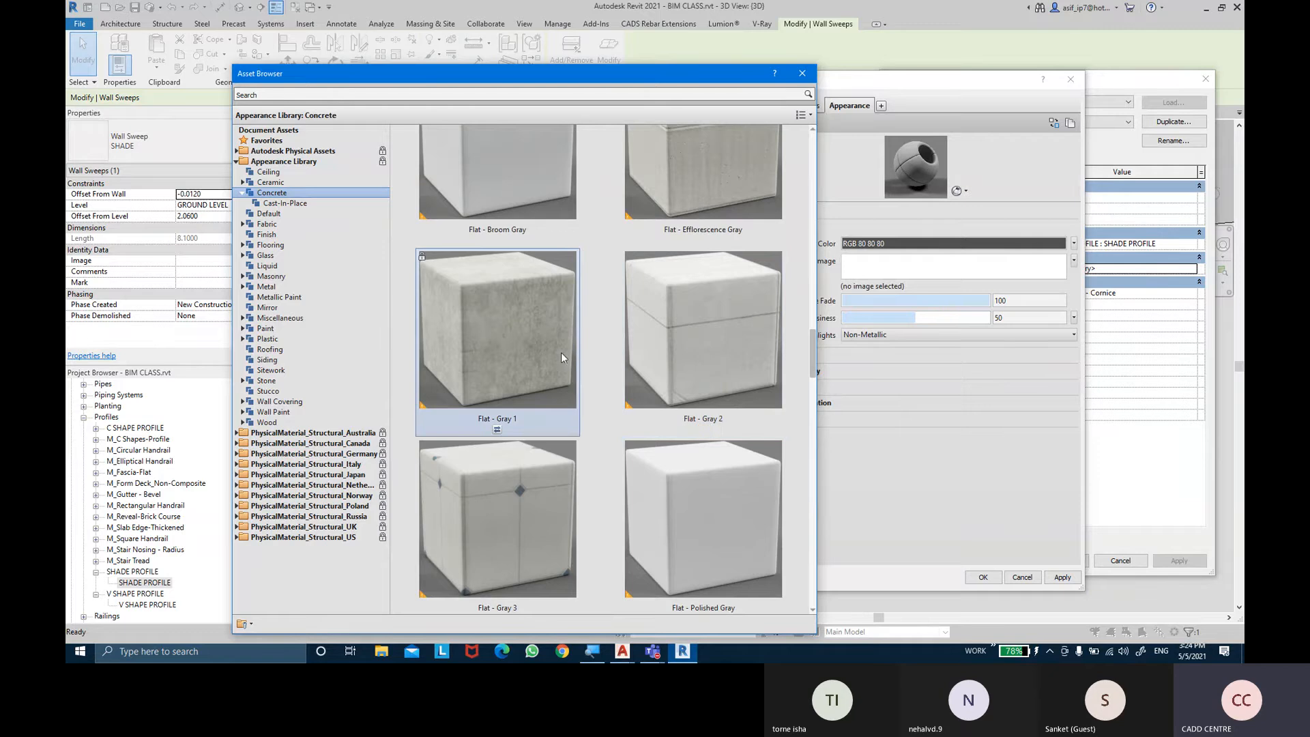
double_click(527, 334)
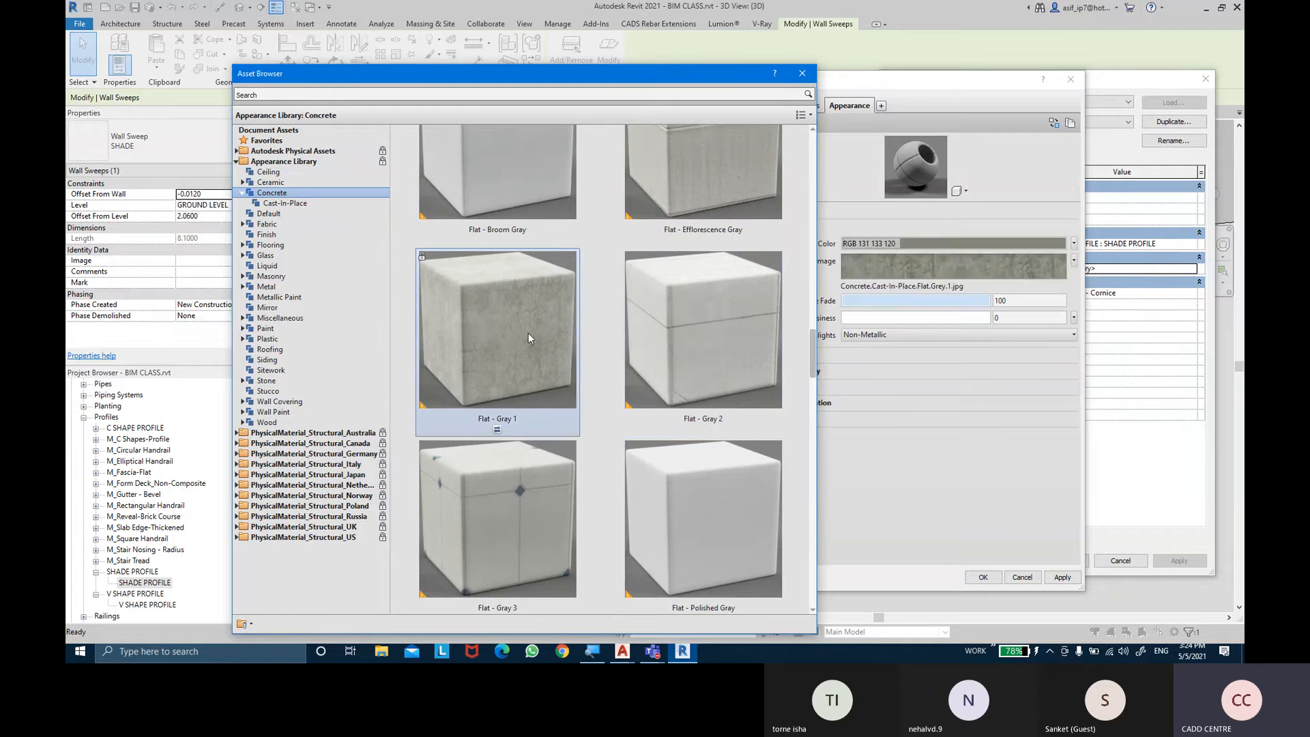
click(802, 73)
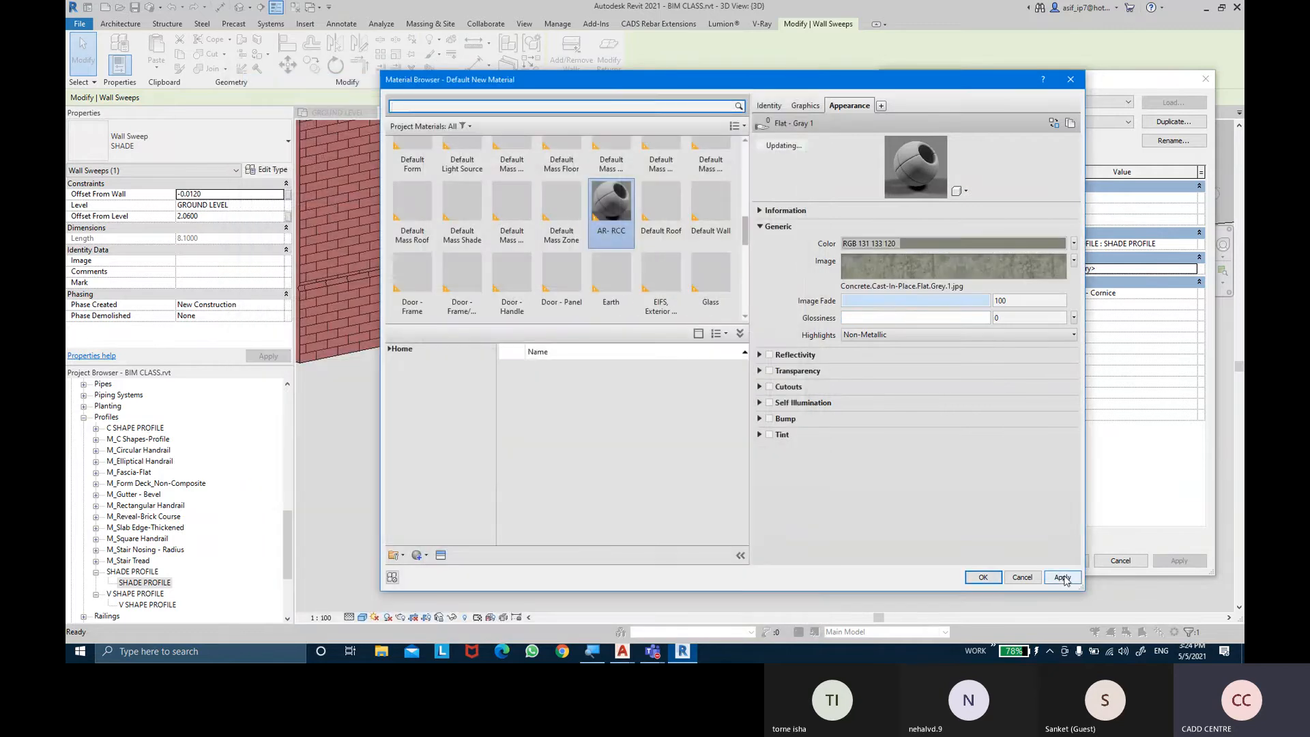
Assign the AR- RCC material to the SHADE wall sweep type and apply the type properties
click(983, 577)
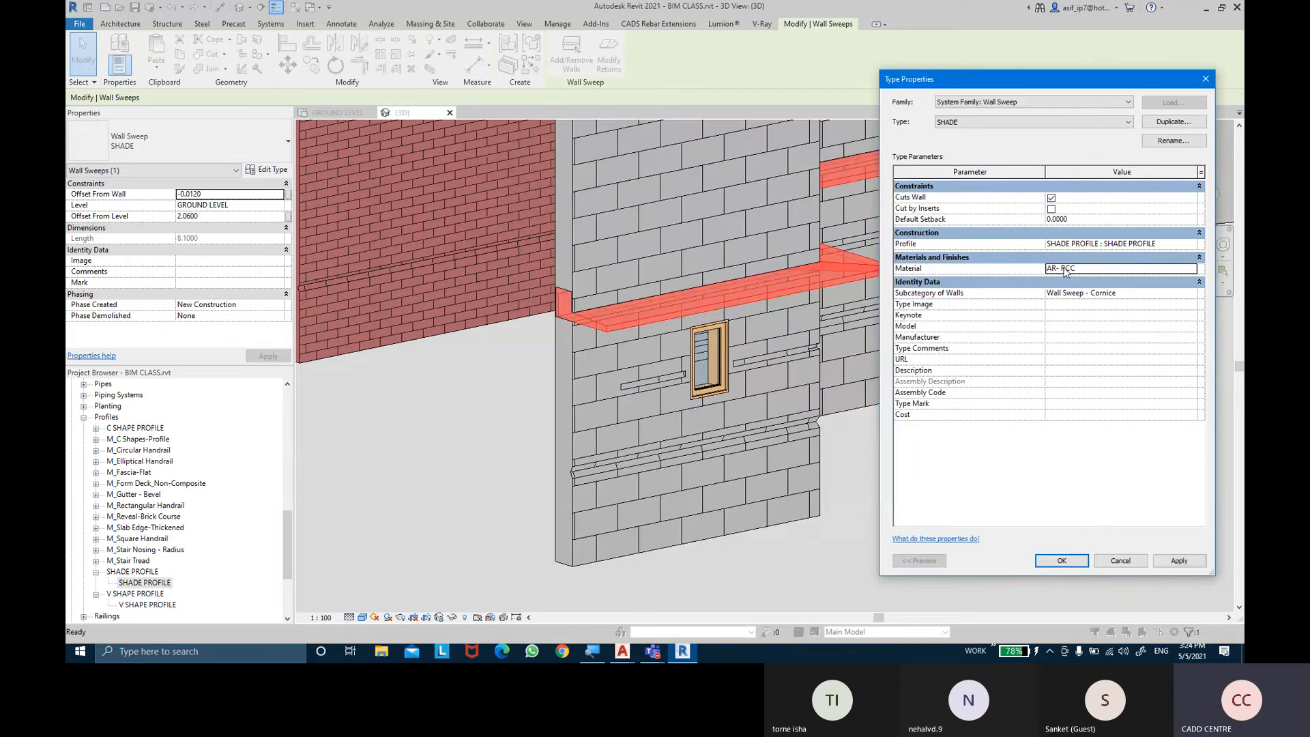
click(1179, 560)
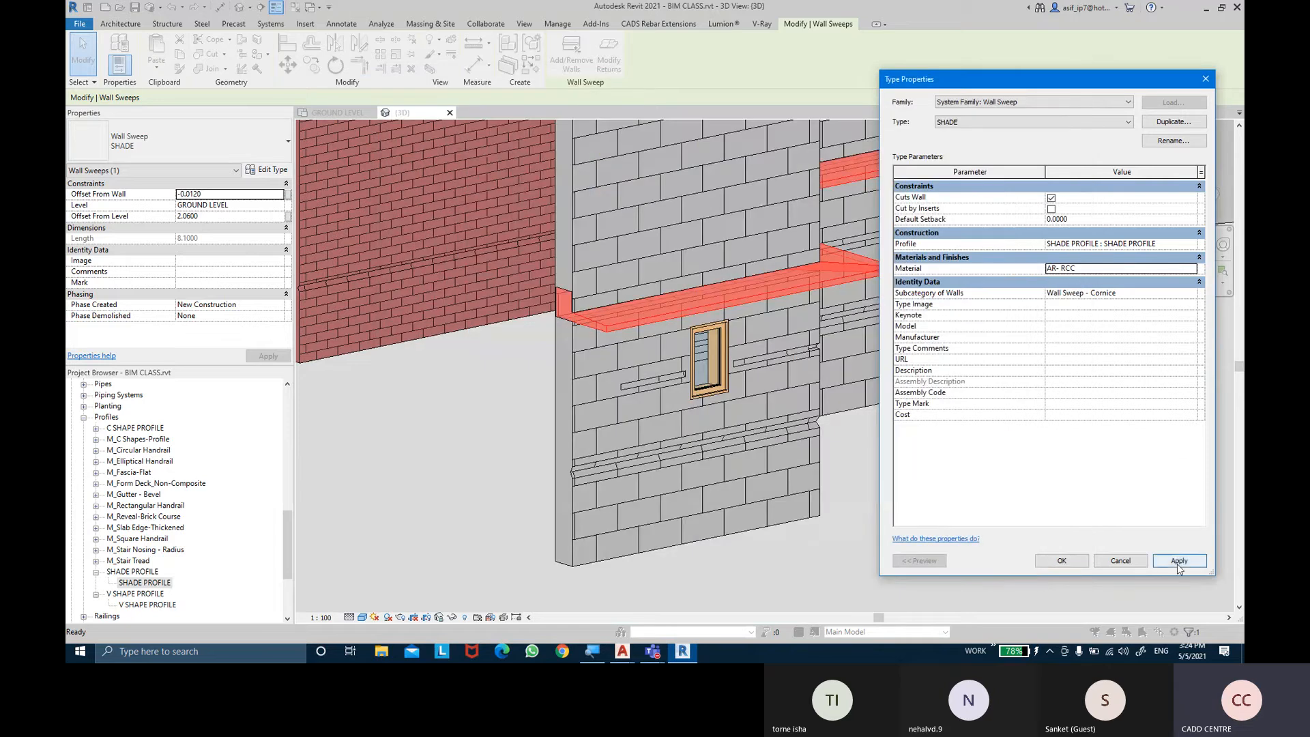
click(1061, 560)
click(962, 470)
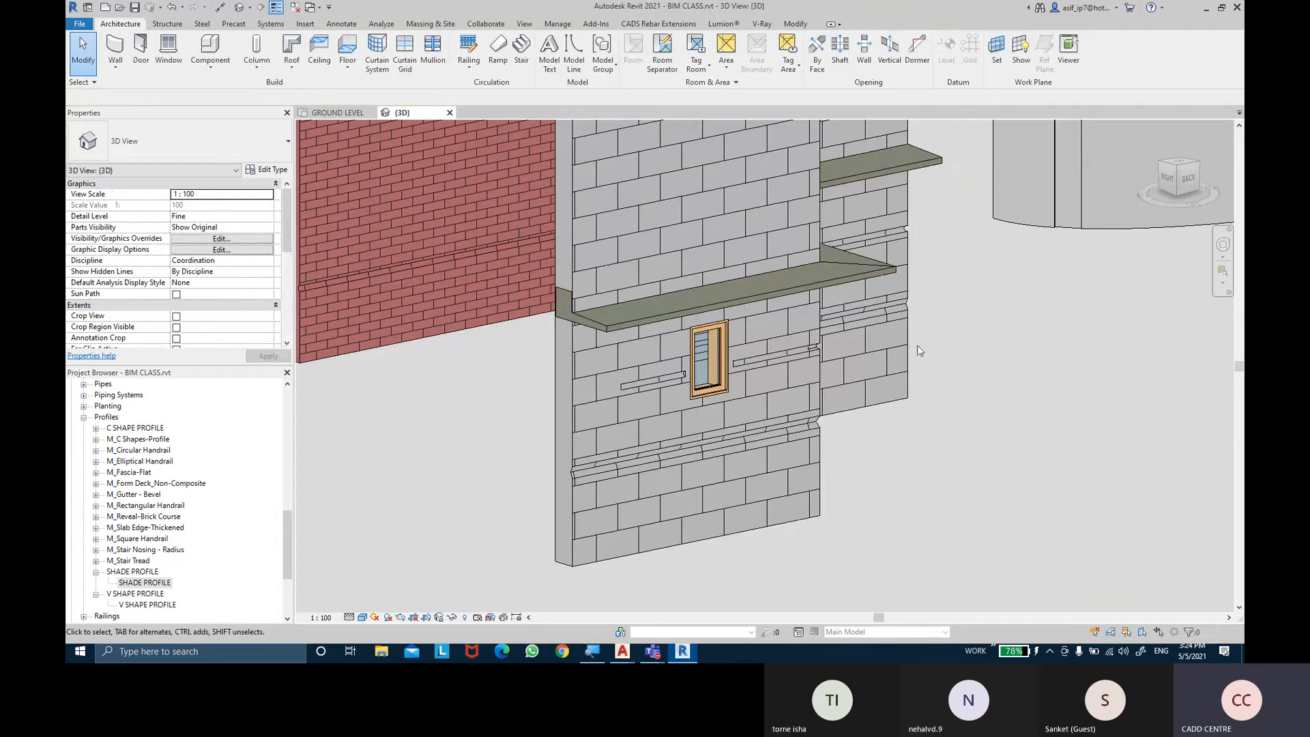
Set the 3D view's visual style to Realistic with the shade above the window in close view
shift+middle_drag(912, 312, 900, 368)
scroll(690, 424, up, 3)
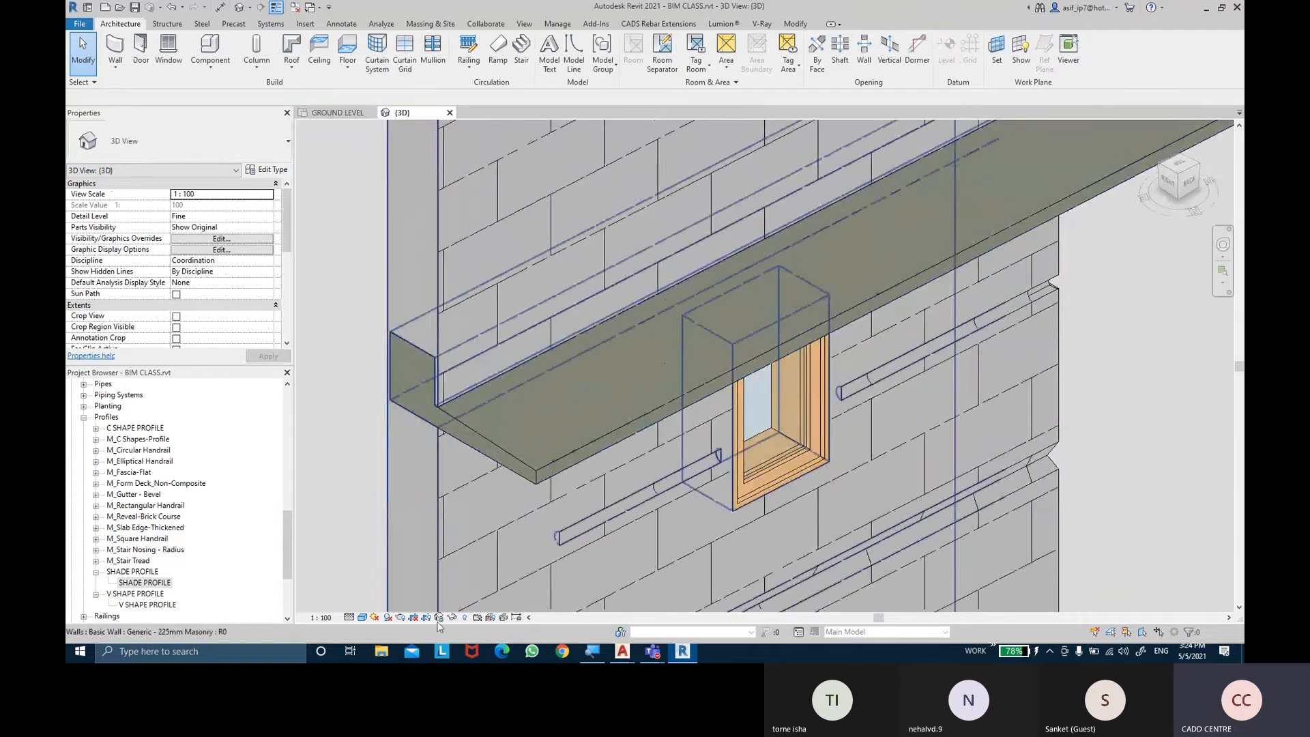
click(363, 616)
click(372, 609)
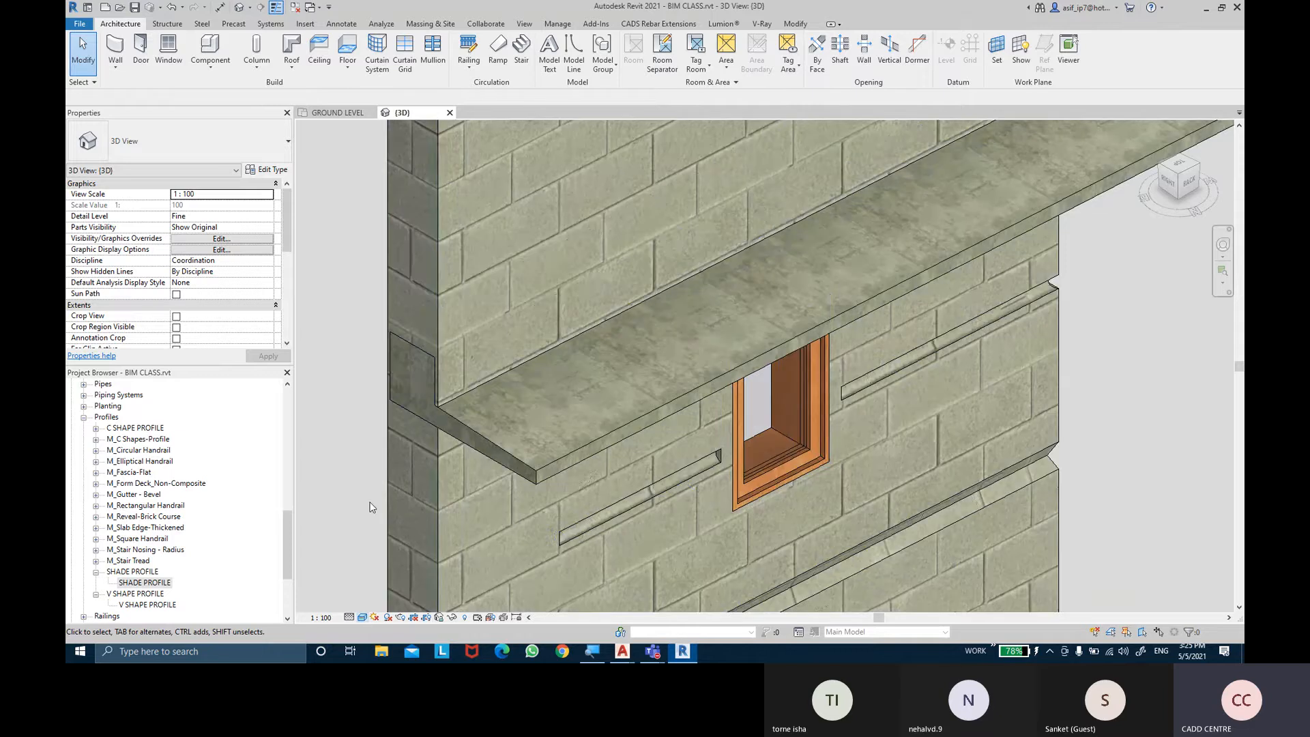
Shorten the shade sweep by pulling both of its ends slightly inward from the walls' outer edges
click(568, 445)
drag(432, 424, 470, 411)
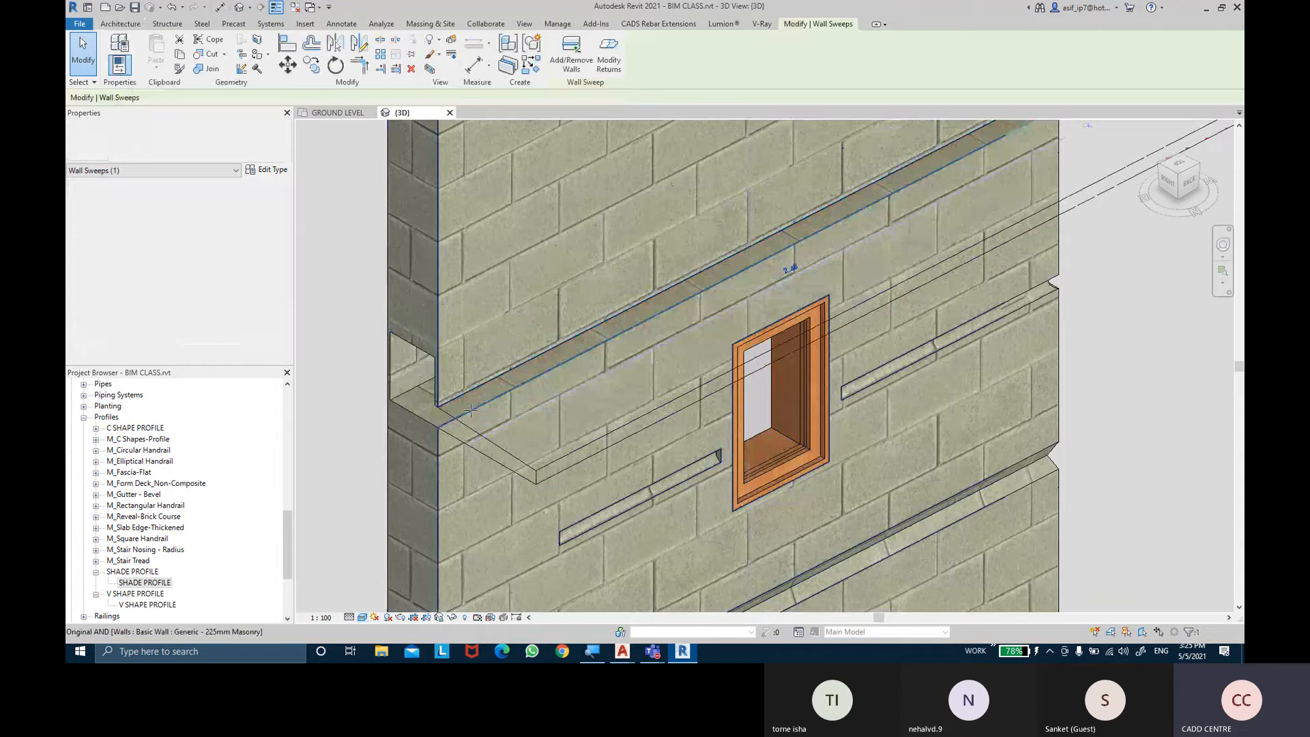
click(339, 327)
scroll(340, 327, down, 3)
shift+middle_drag(644, 371, 984, 309)
click(1014, 271)
drag(1070, 278, 1021, 261)
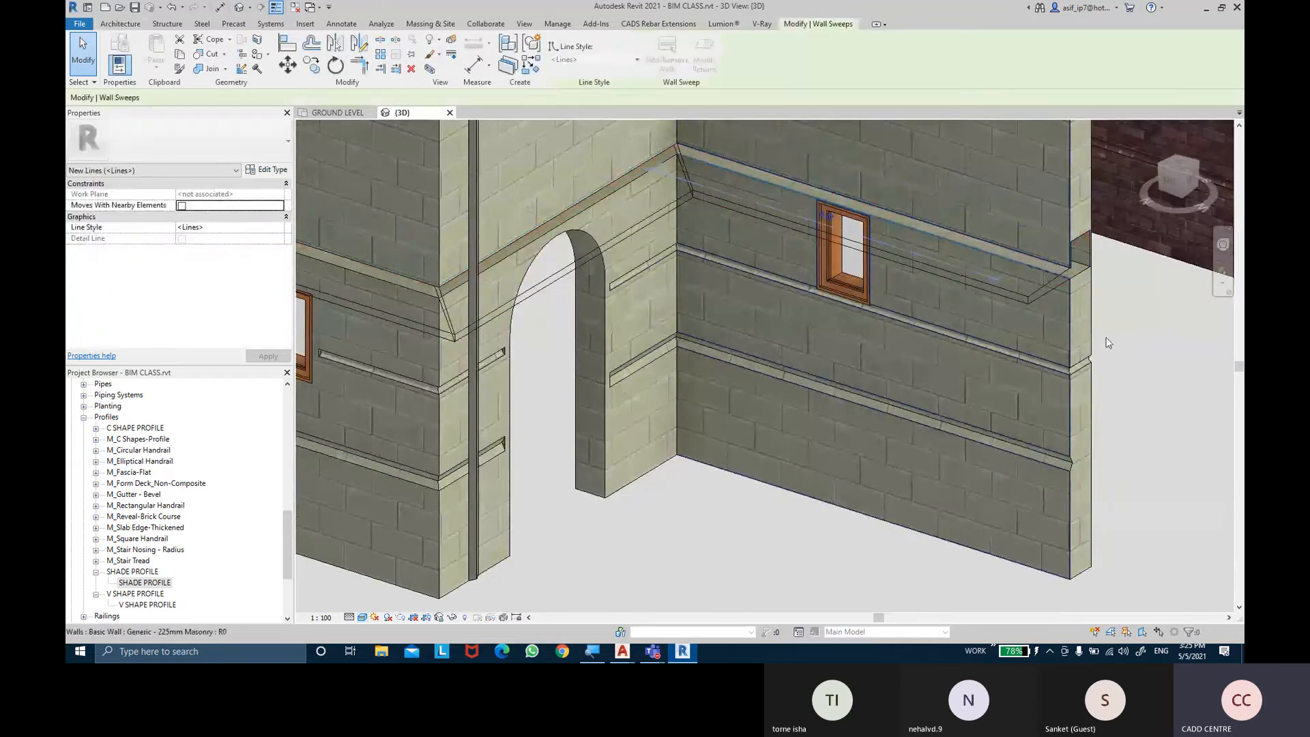
click(1107, 338)
Examine the shade sweep from several sides, including its corners and the V-shaped reveal below the window
shift+middle_drag(1108, 348, 713, 284)
scroll(721, 427, down, 2)
middle_drag(728, 434, 727, 482)
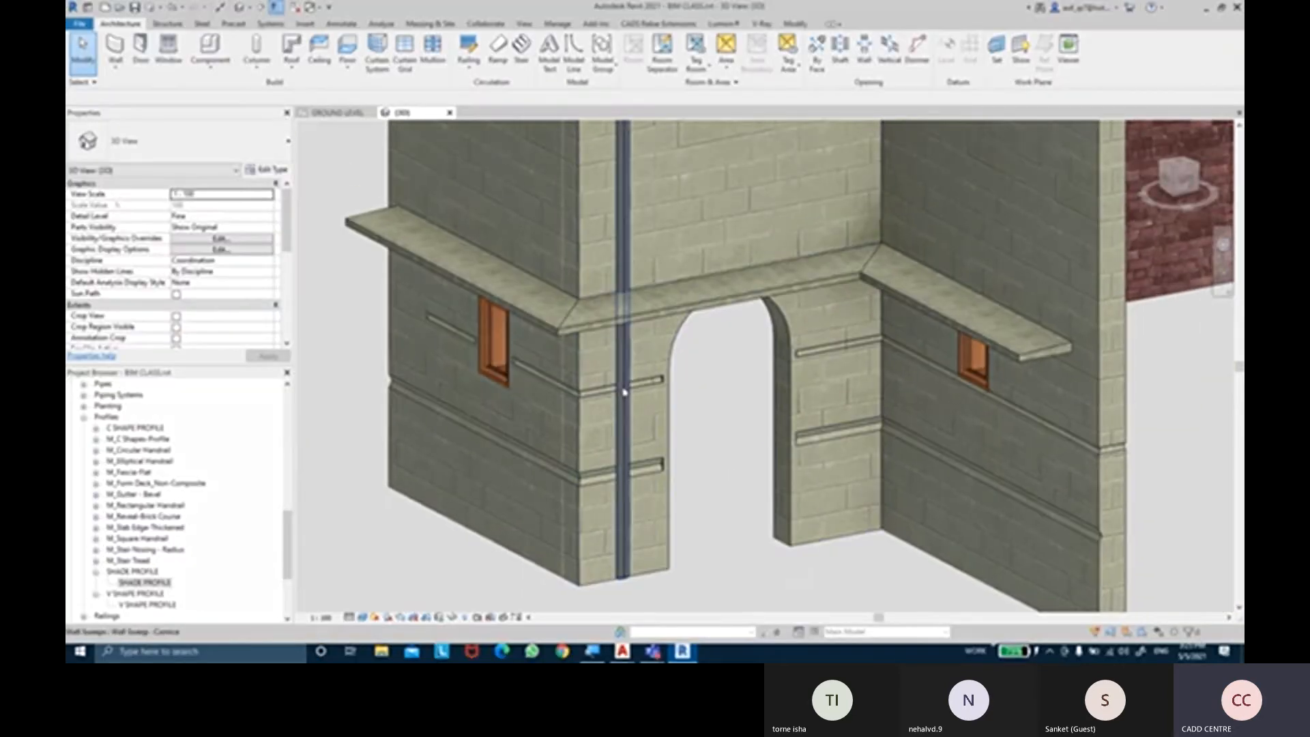
shift+middle_drag(696, 418, 901, 369)
scroll(603, 396, up, 2)
middle_drag(990, 465, 984, 422)
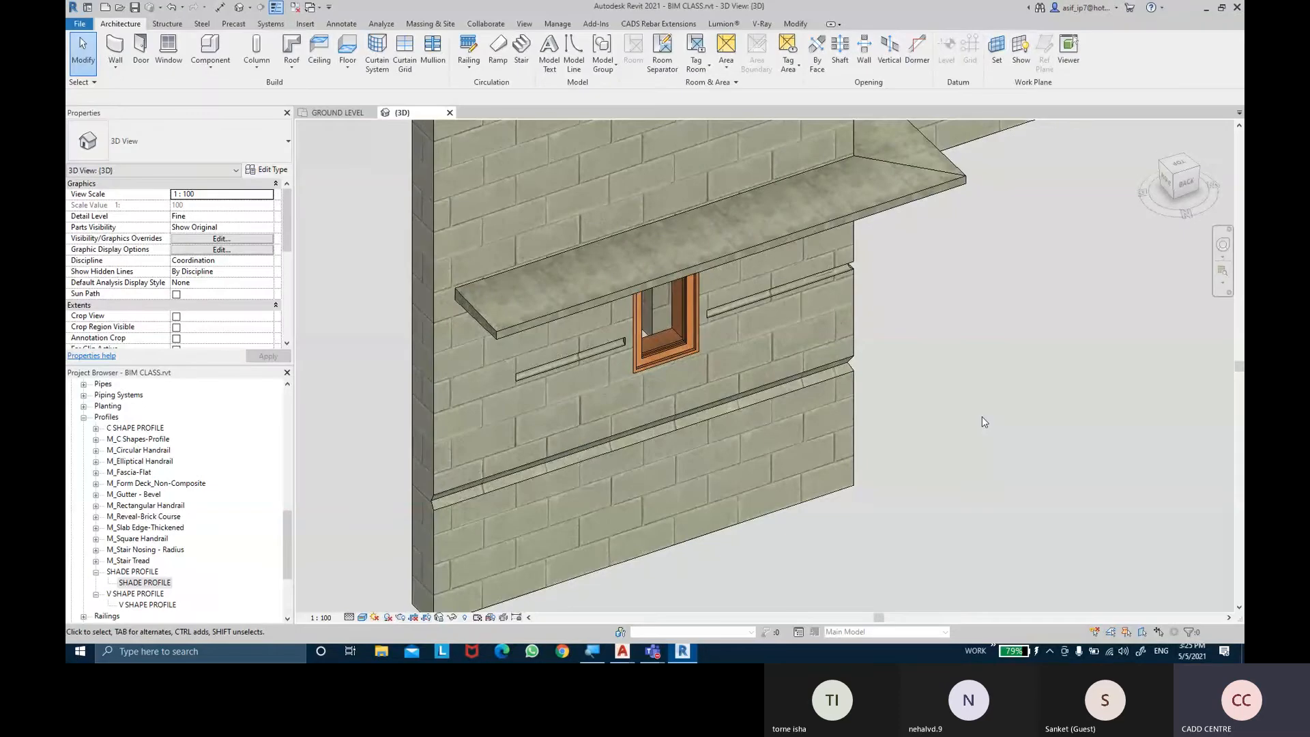
scroll(533, 464, up, 2)
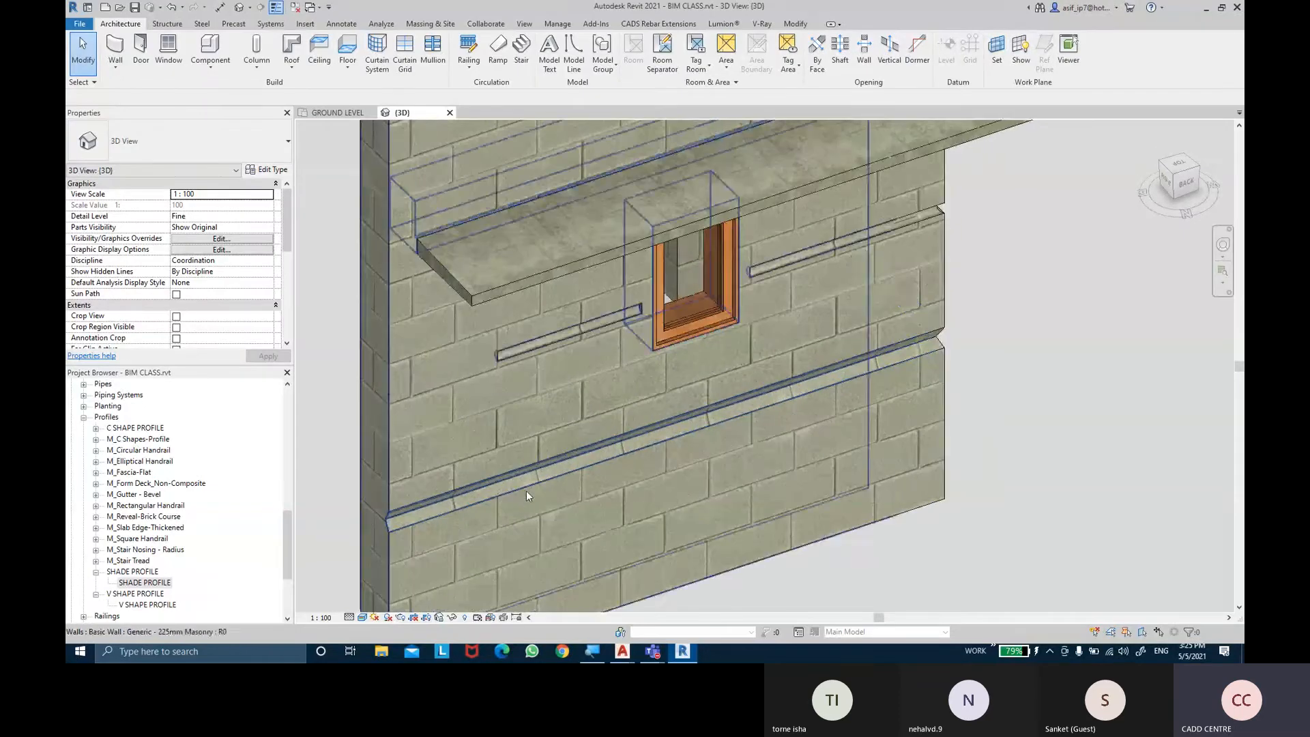
scroll(437, 504, up, 5)
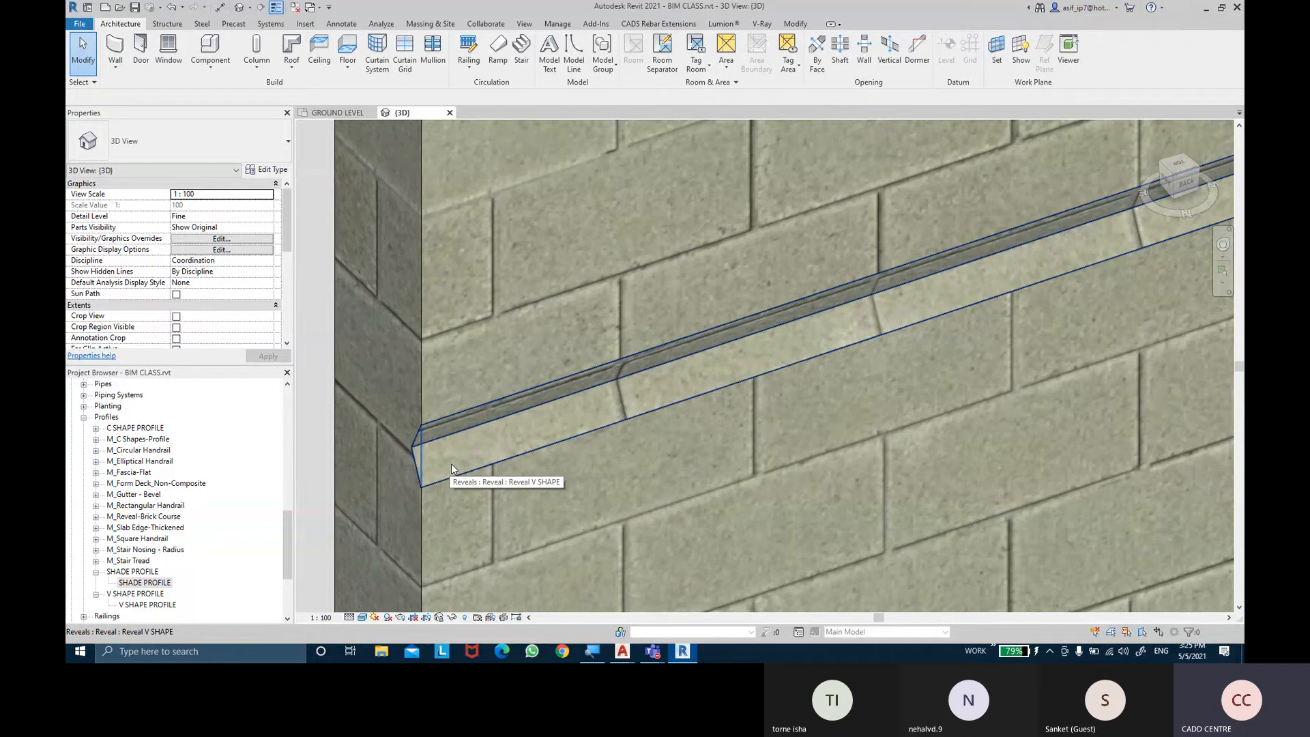
click(793, 25)
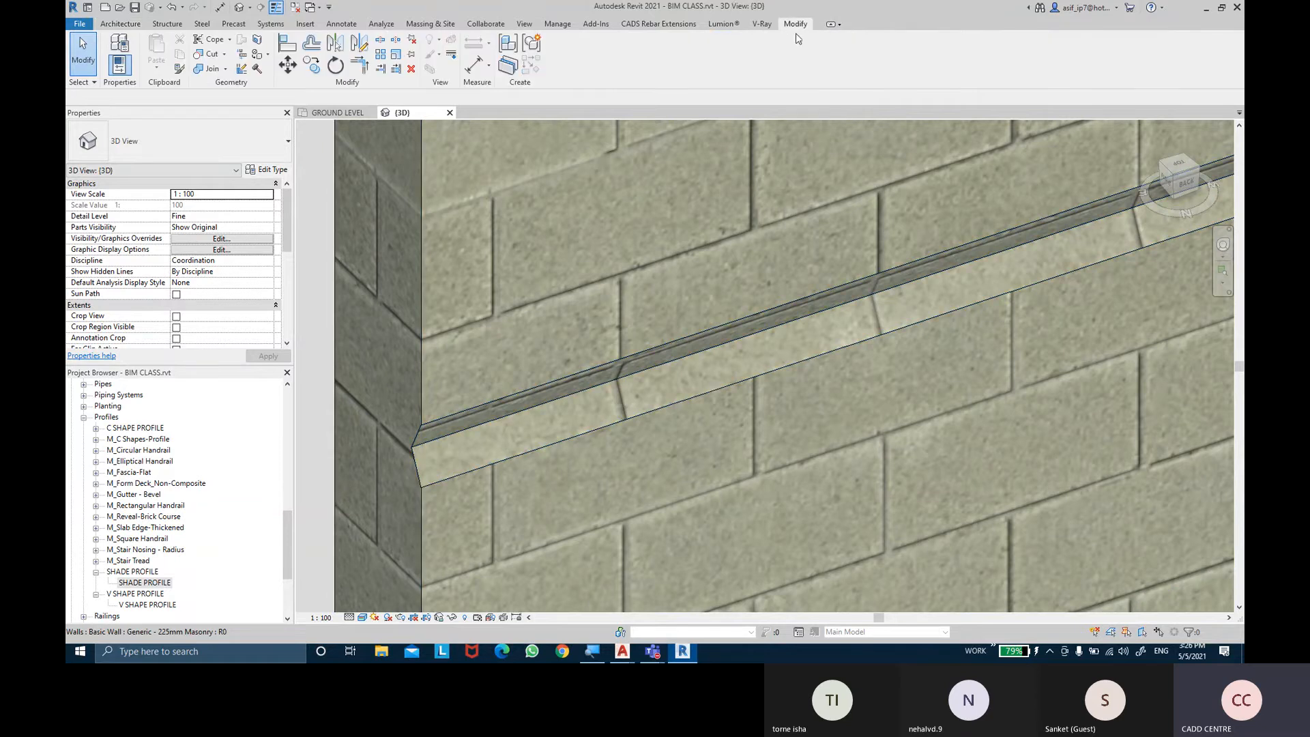
click(803, 29)
click(799, 29)
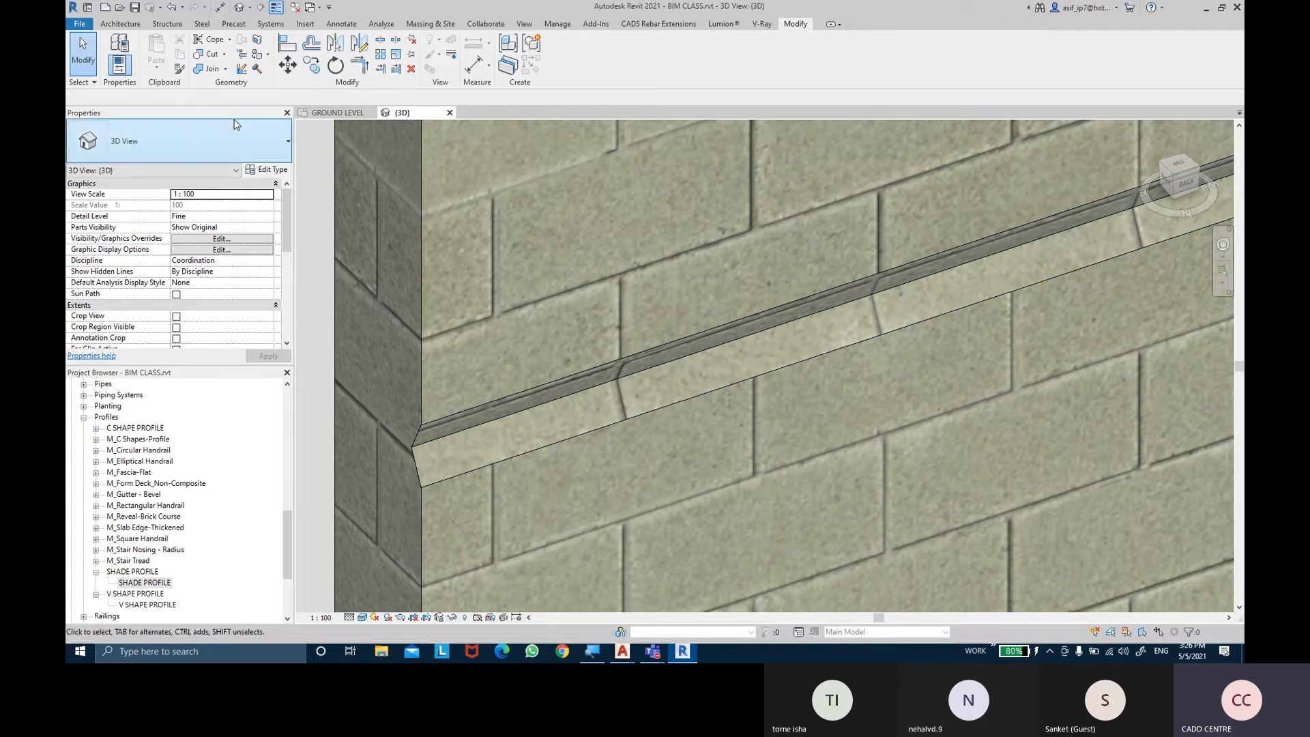
click(231, 87)
key(ctrl)
key(ctrl)
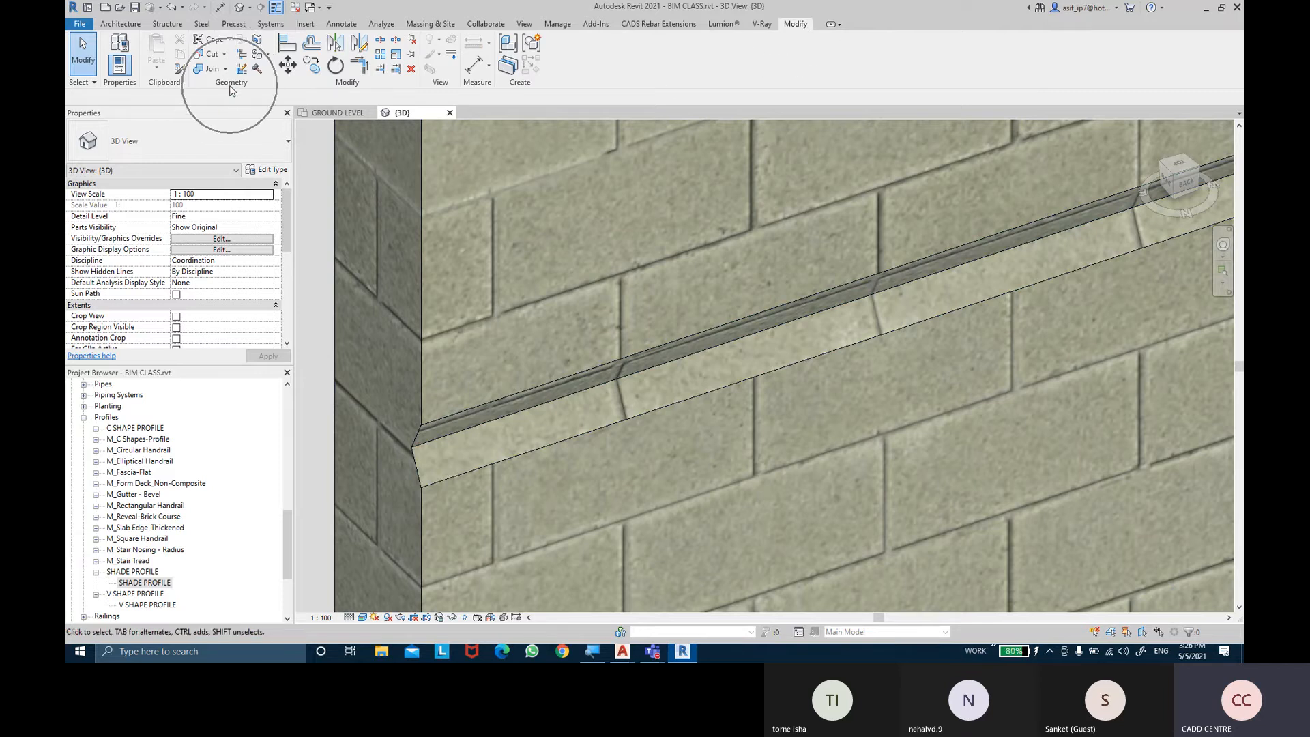
click(268, 55)
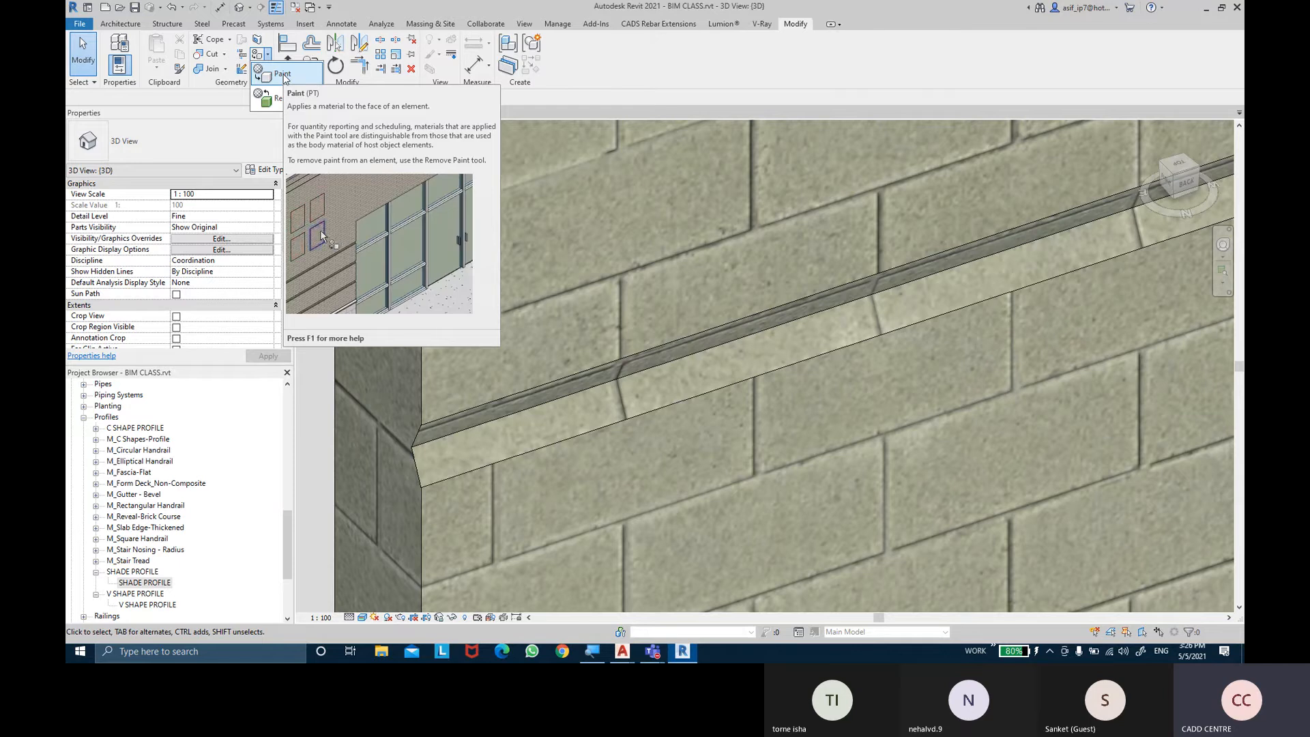
click(284, 75)
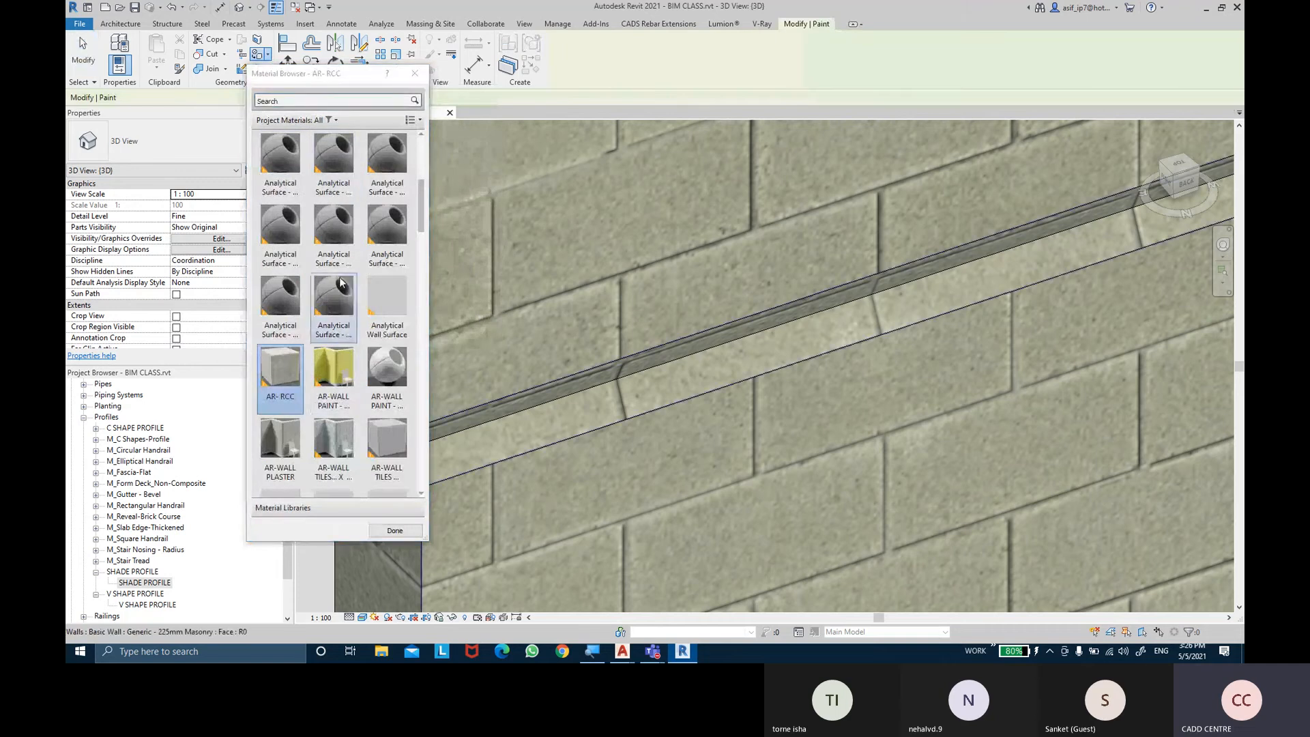
mouse_move(422, 213)
mouse_down()
mouse_move(417, 229)
mouse_move(415, 216)
mouse_up()
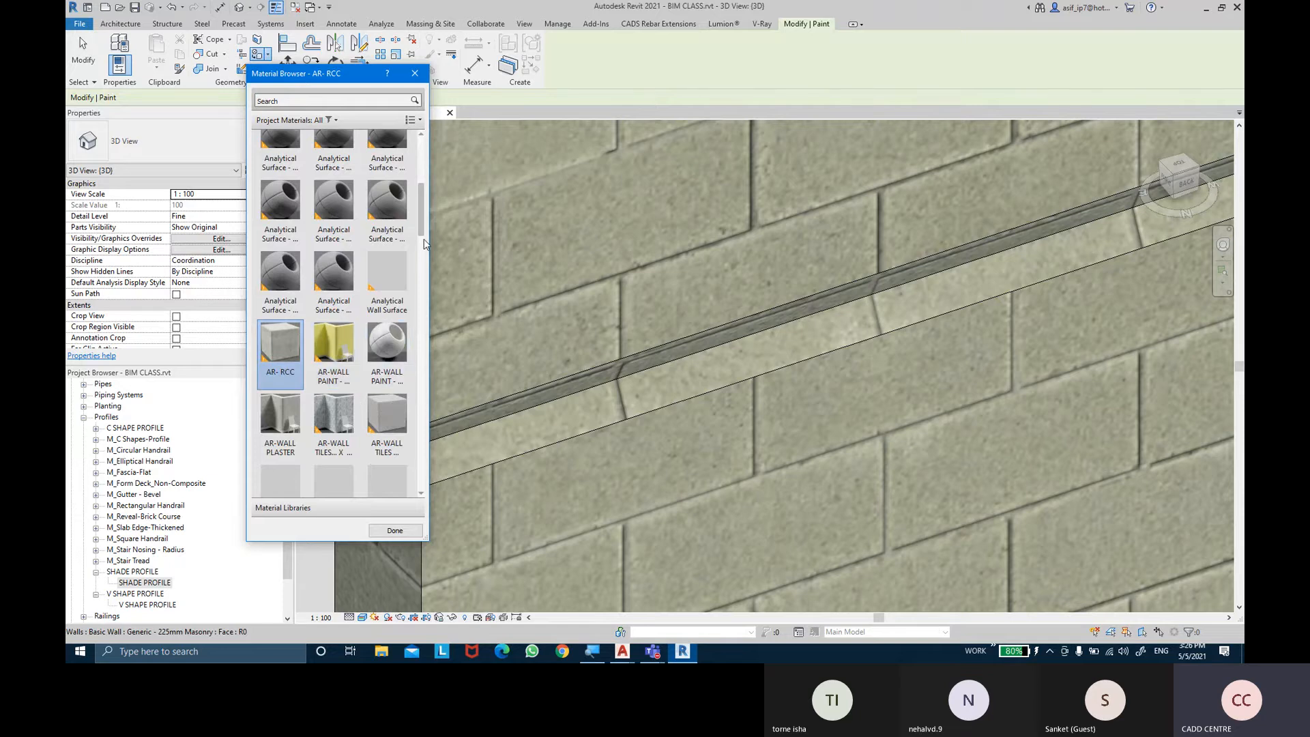
scroll(424, 244, down, 3)
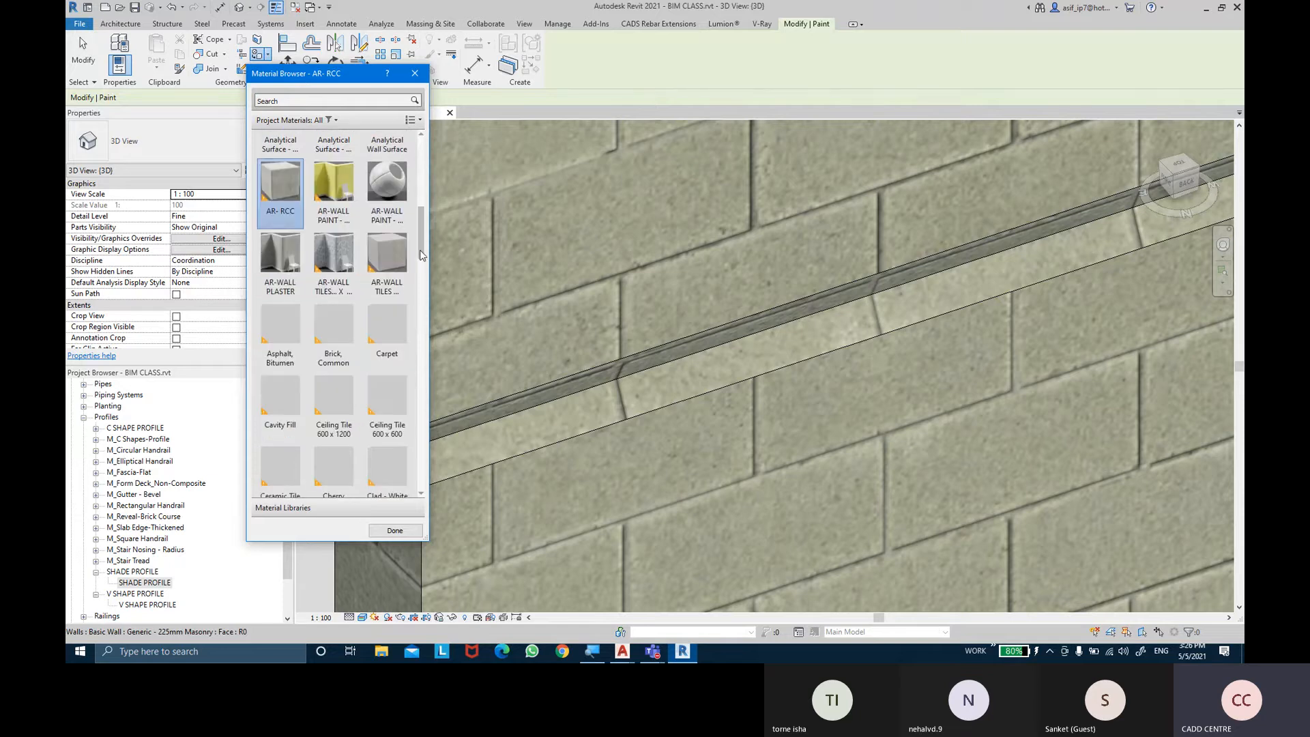
click(395, 530)
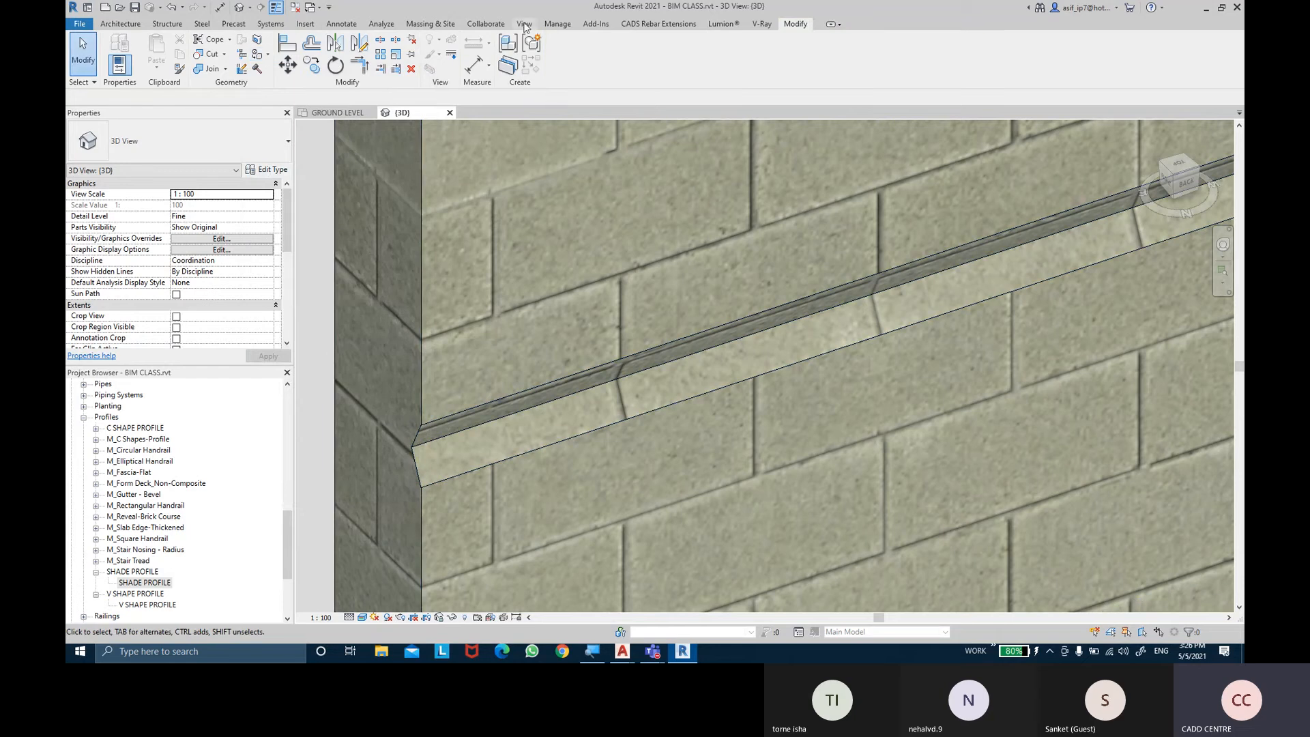
Create a new project material and name it AR- WALL PAINTS- REVEALS
click(557, 26)
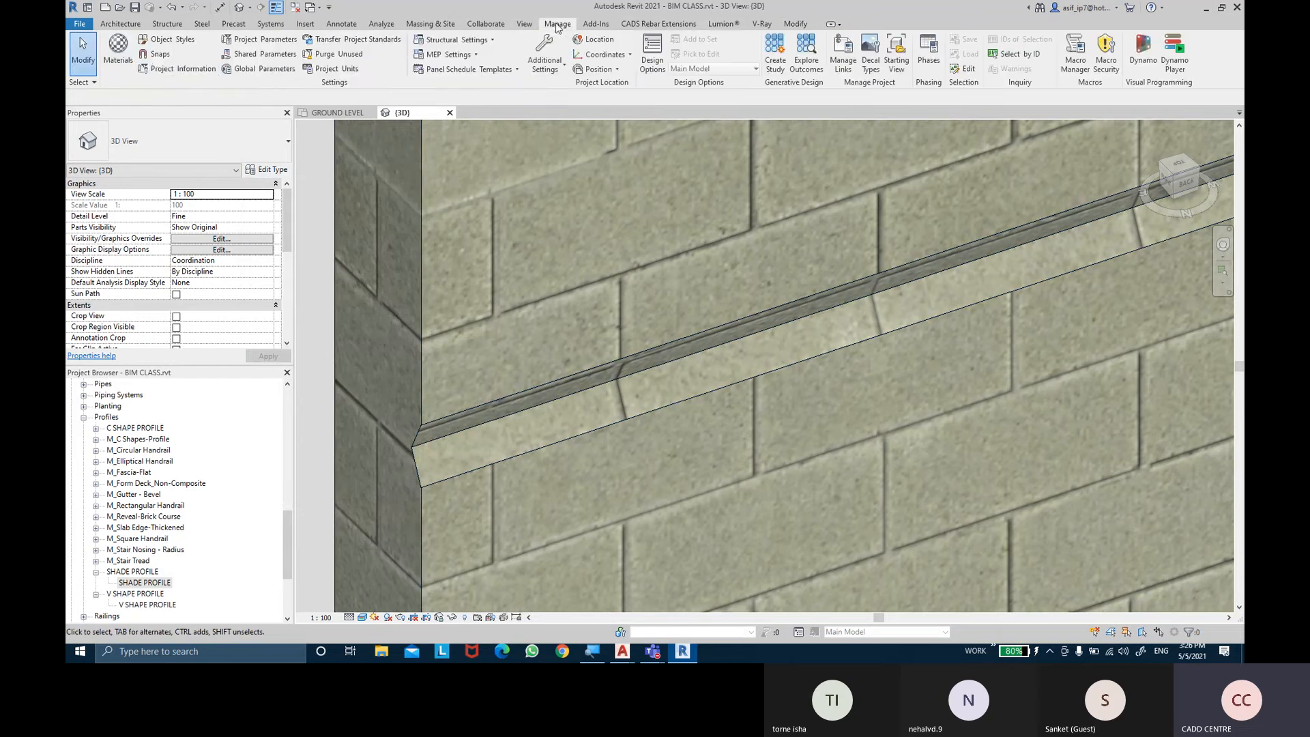
click(117, 62)
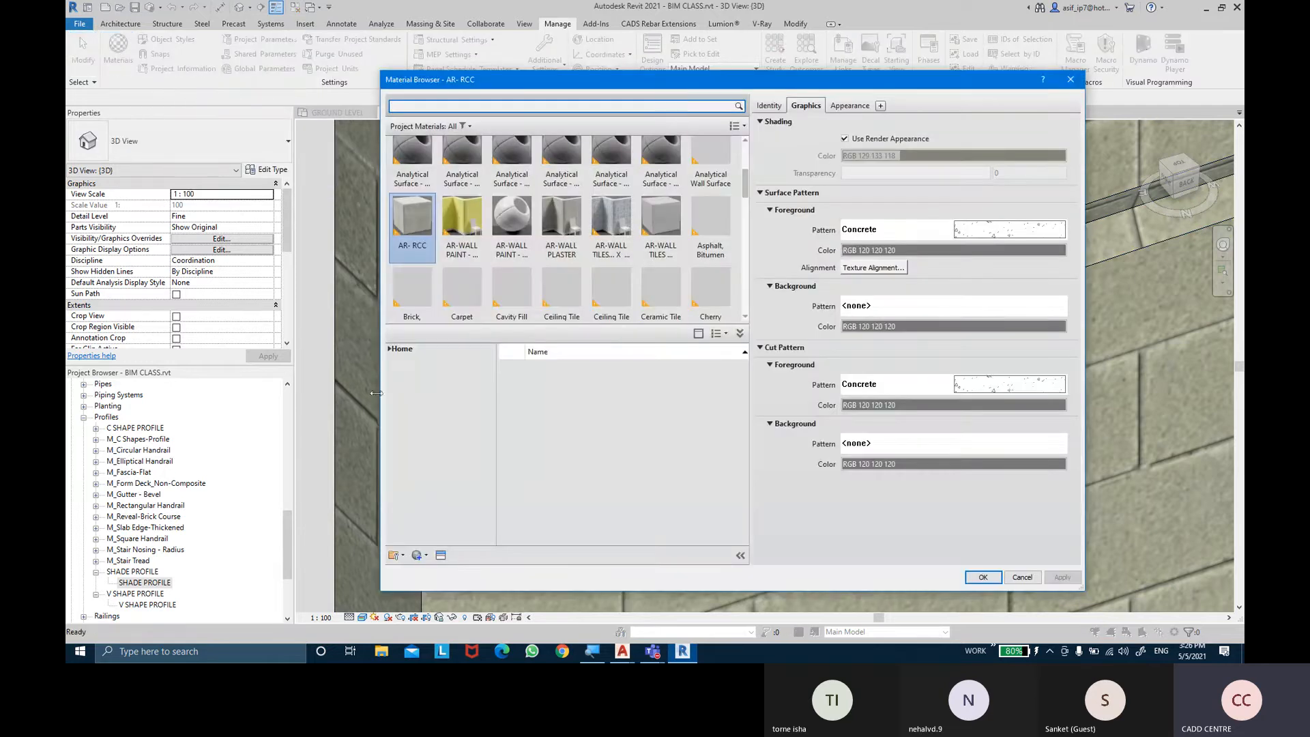
click(426, 555)
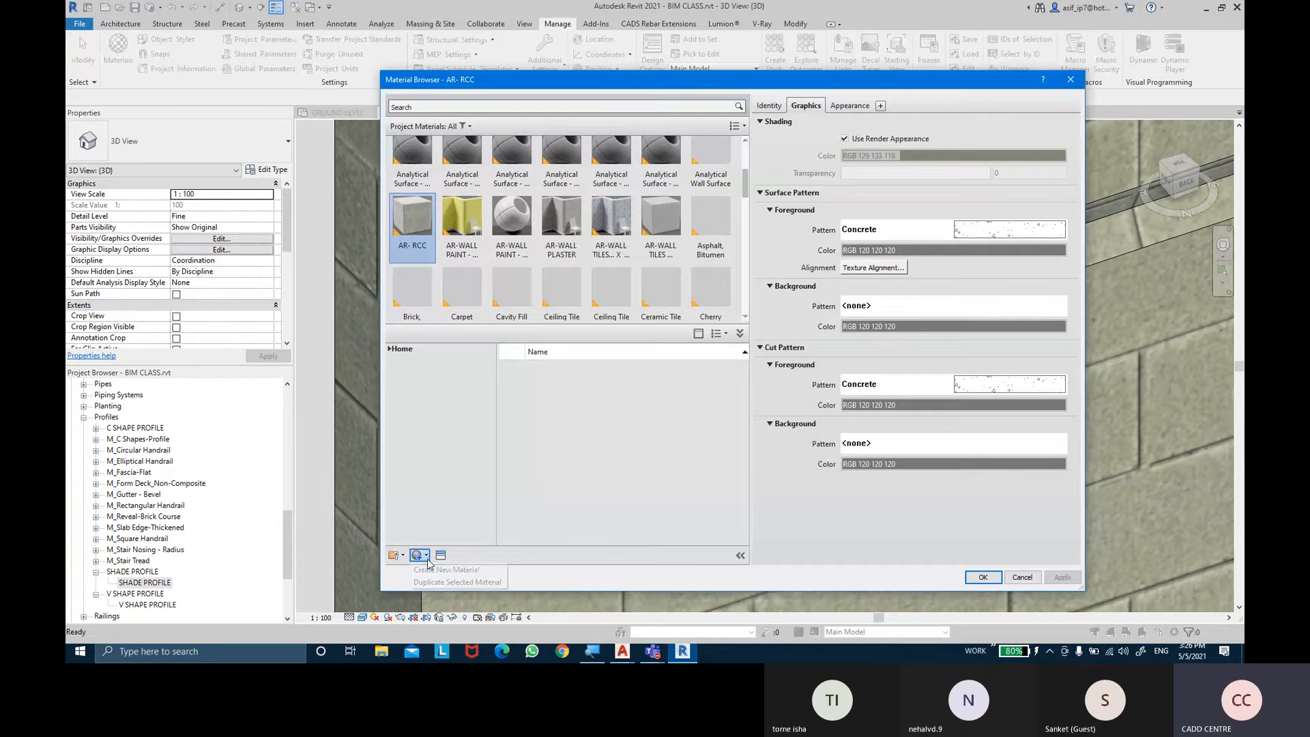
click(454, 573)
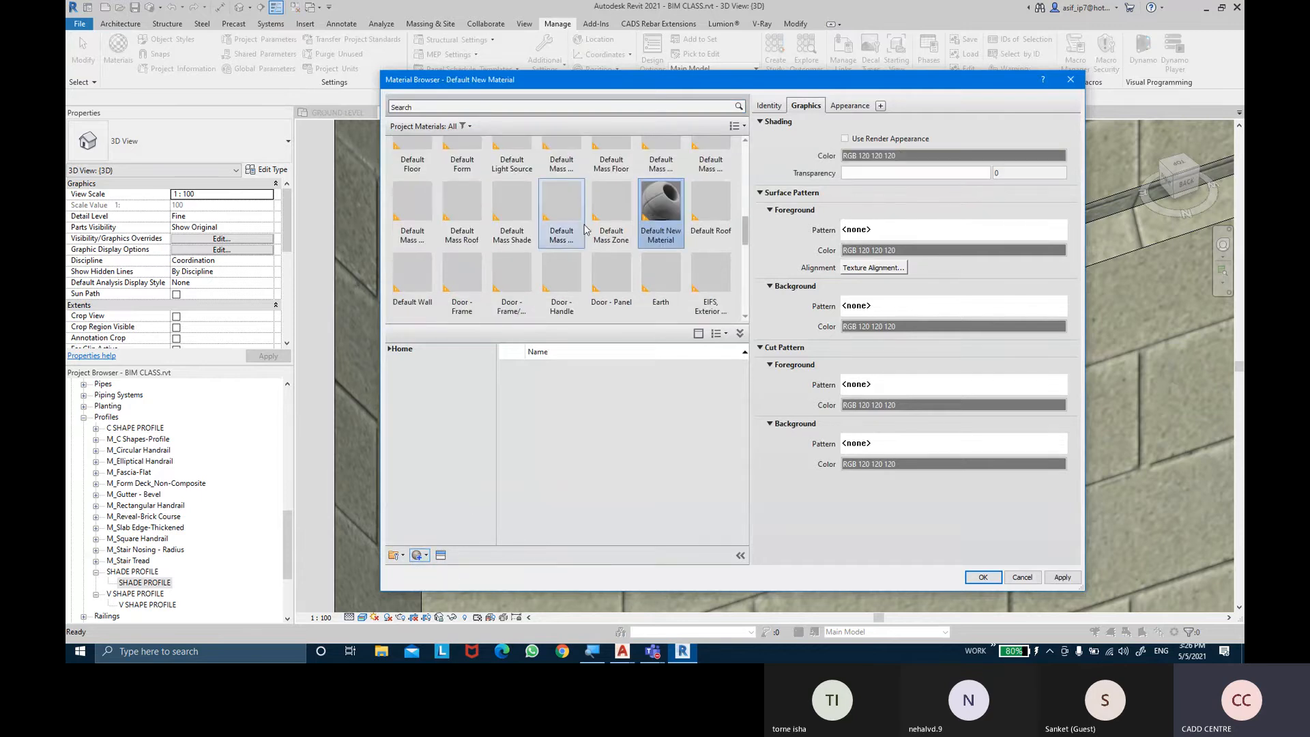
click(769, 106)
triple_click(929, 125)
key(BackSpace)
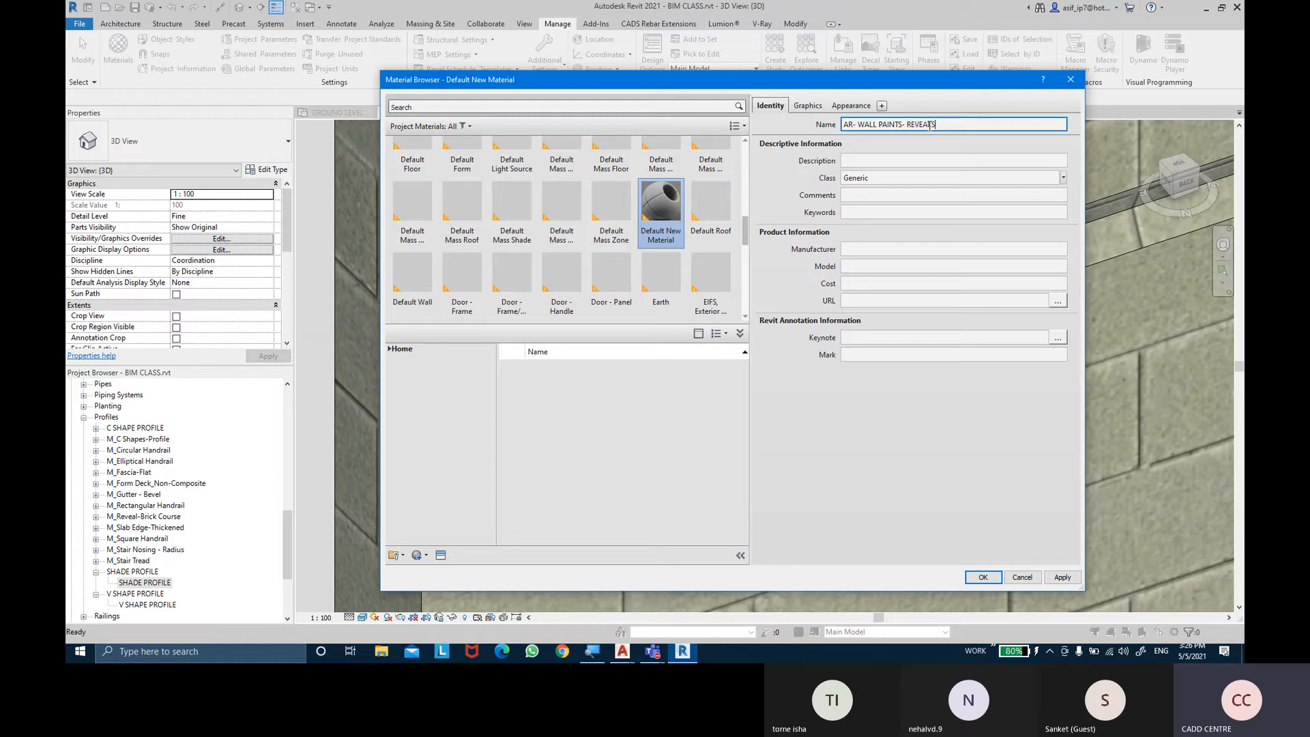
key(Return)
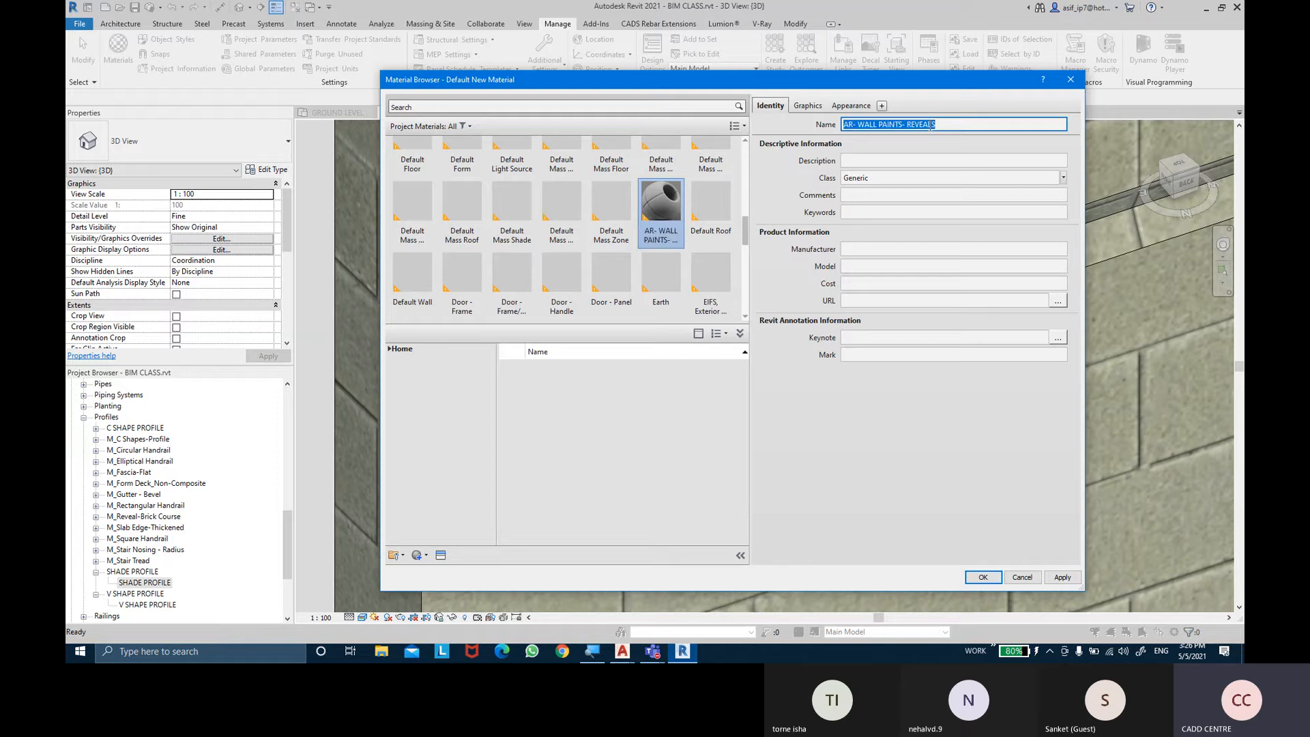
Set the new material's class to Paint and have its shading use the render appearance
click(1062, 178)
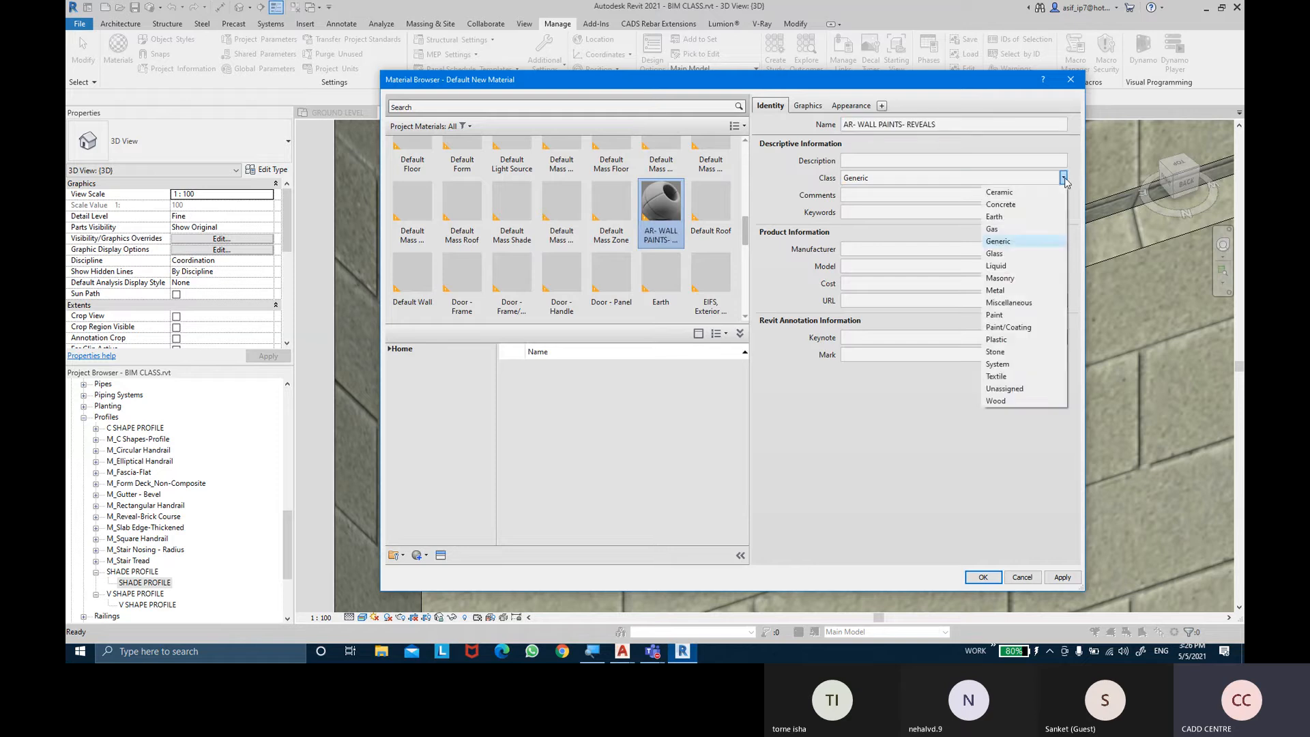
click(1023, 315)
click(811, 107)
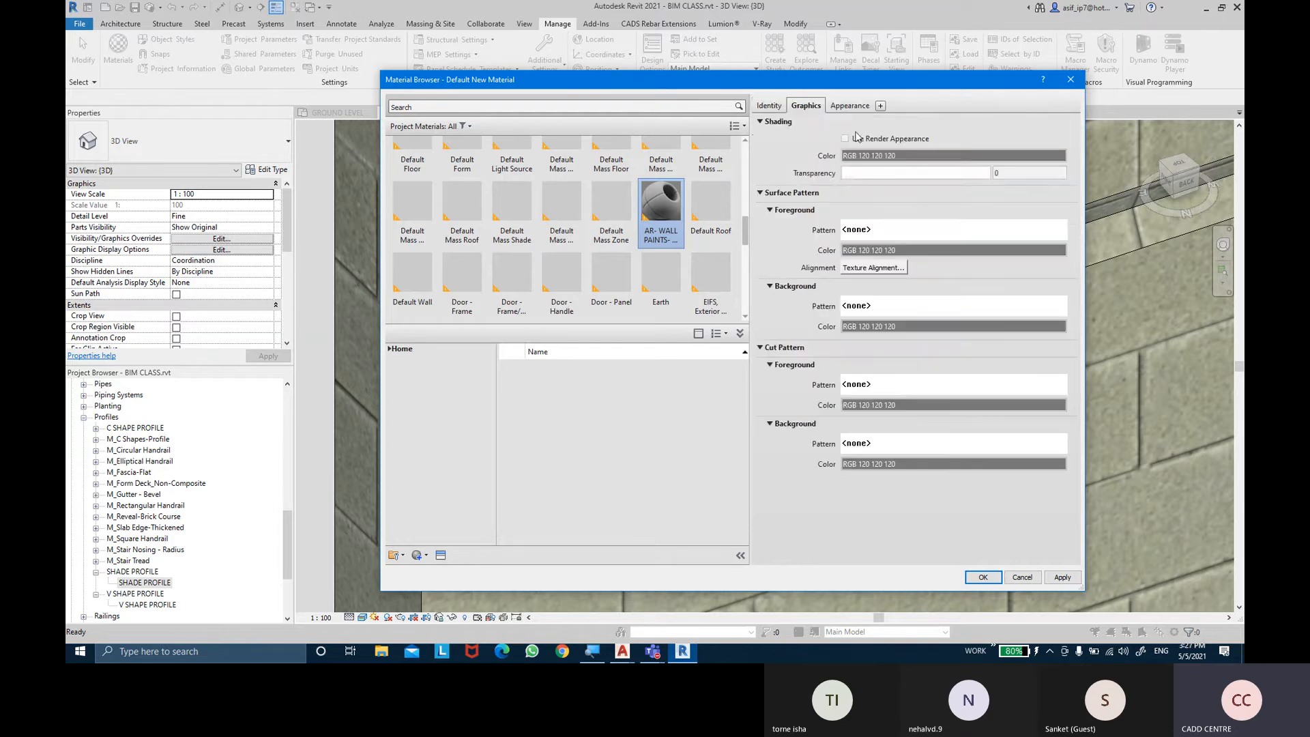
click(846, 139)
Assign the Gold appearance from the library's Wall Paint category to the AR- WALL PAINTS- REVEALS material and save it
click(849, 106)
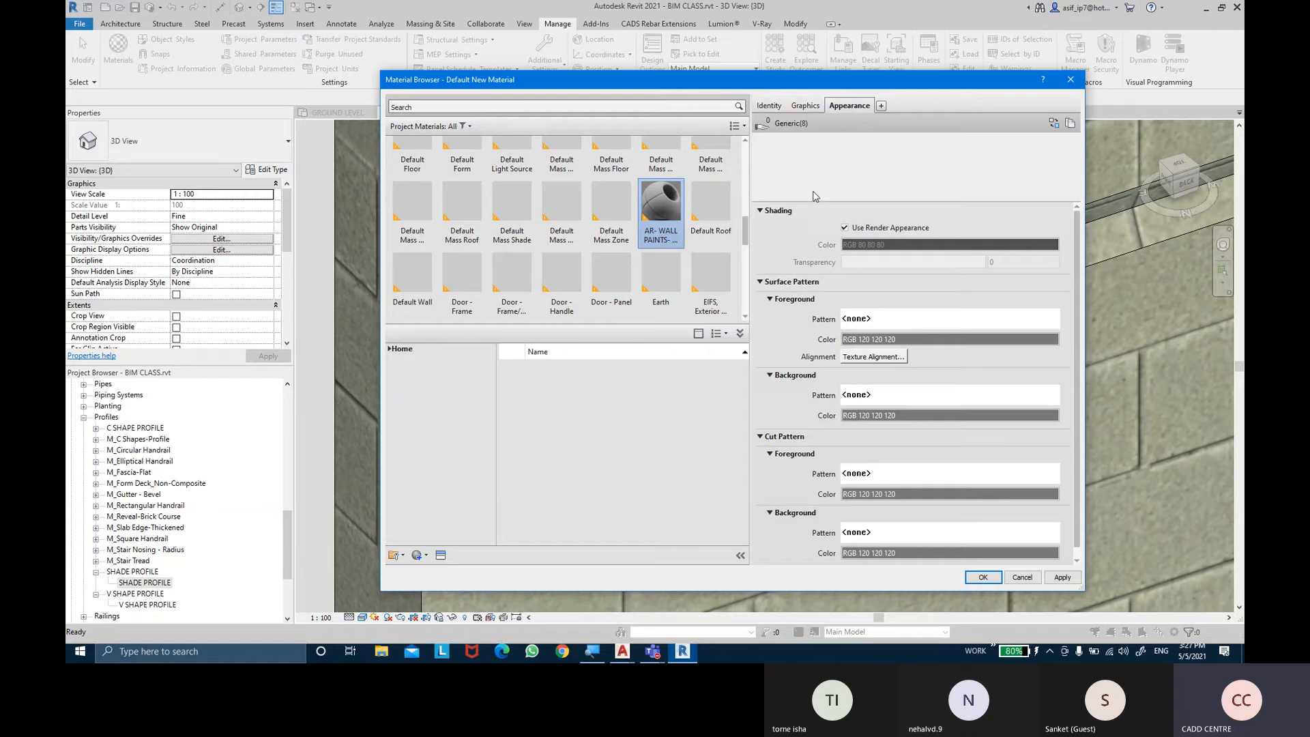
click(440, 555)
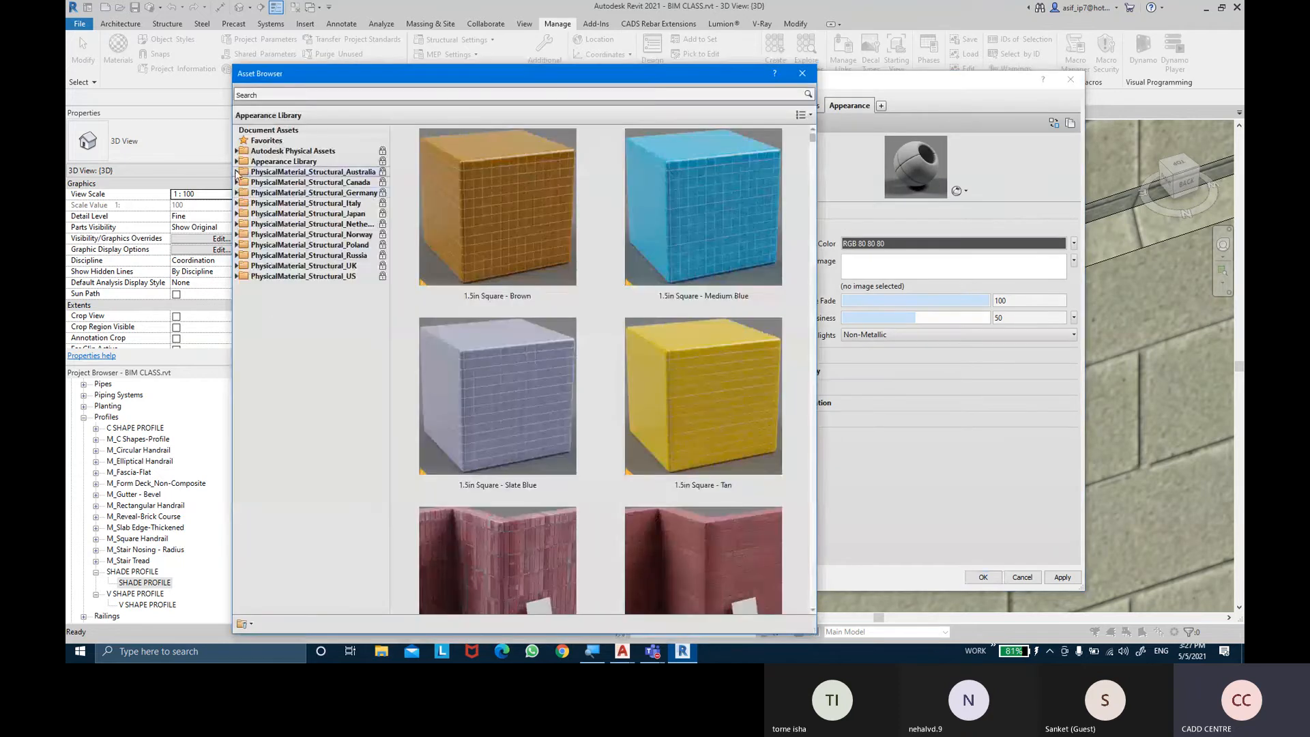
click(237, 162)
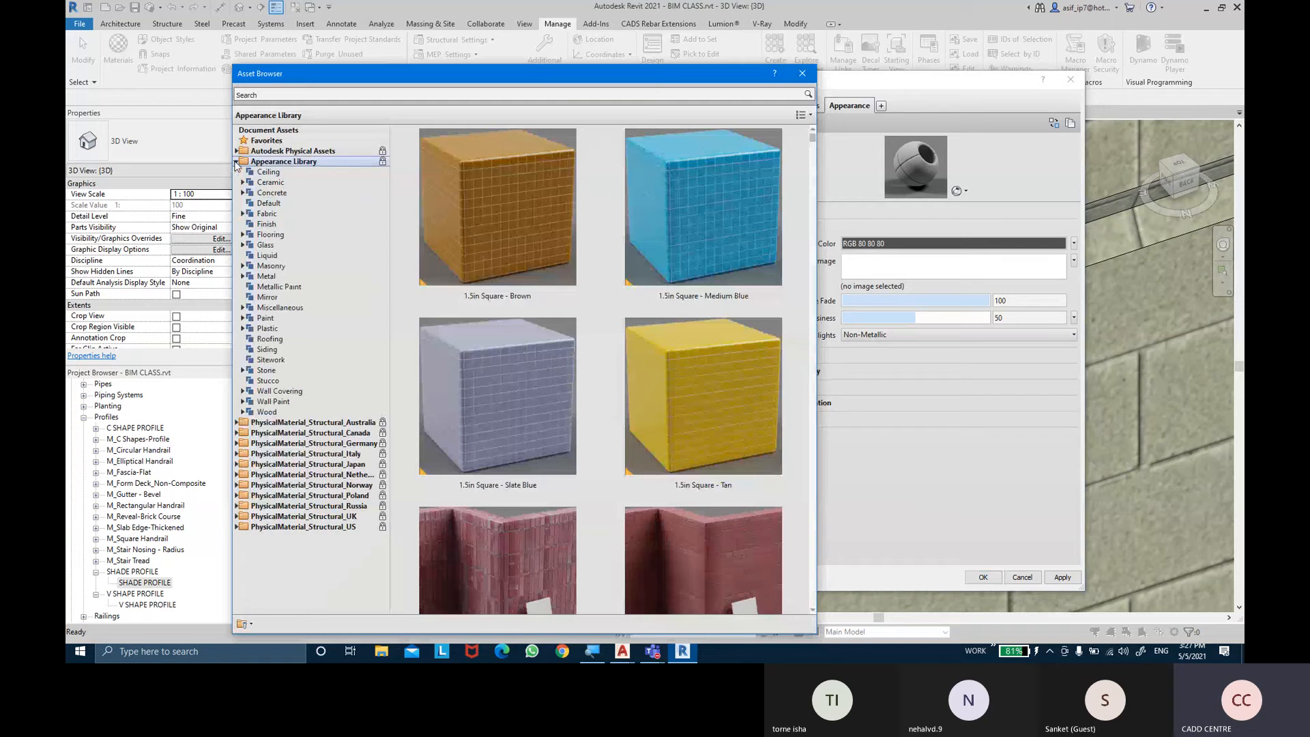
click(263, 401)
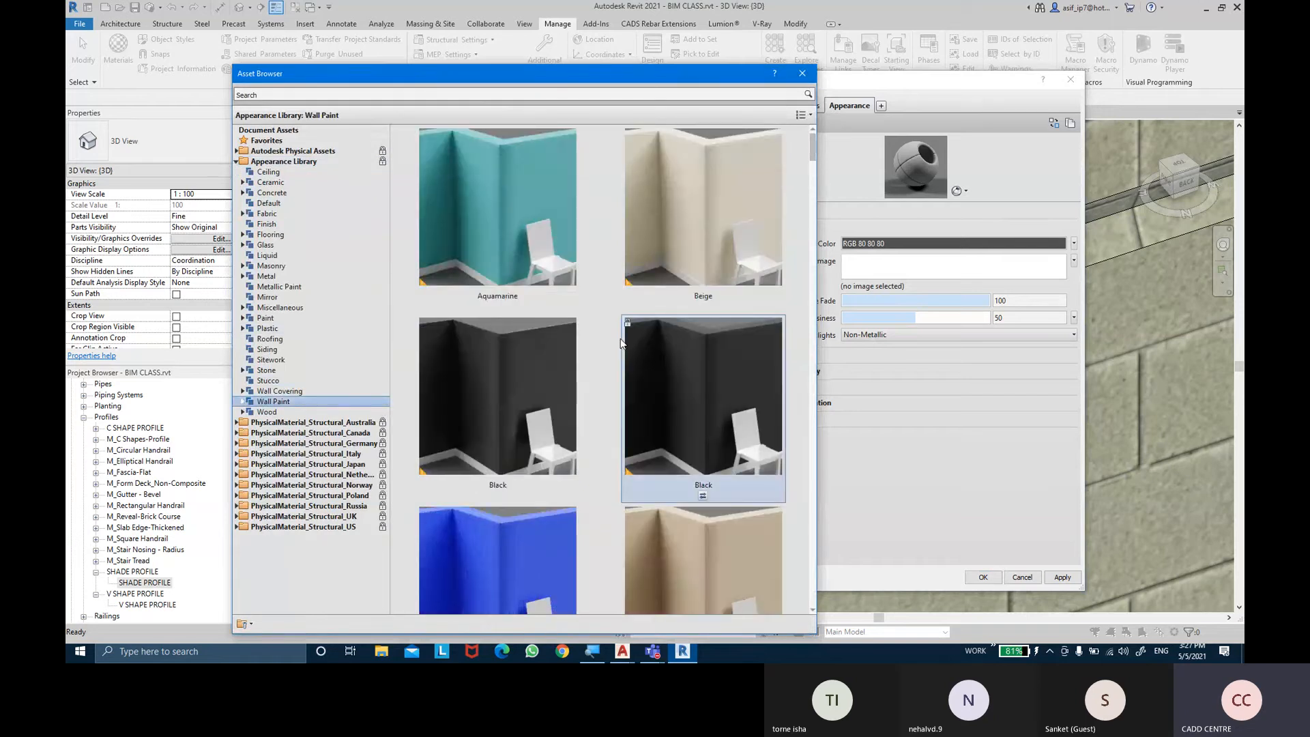
scroll(621, 343, down, 5)
scroll(621, 343, down, 5)
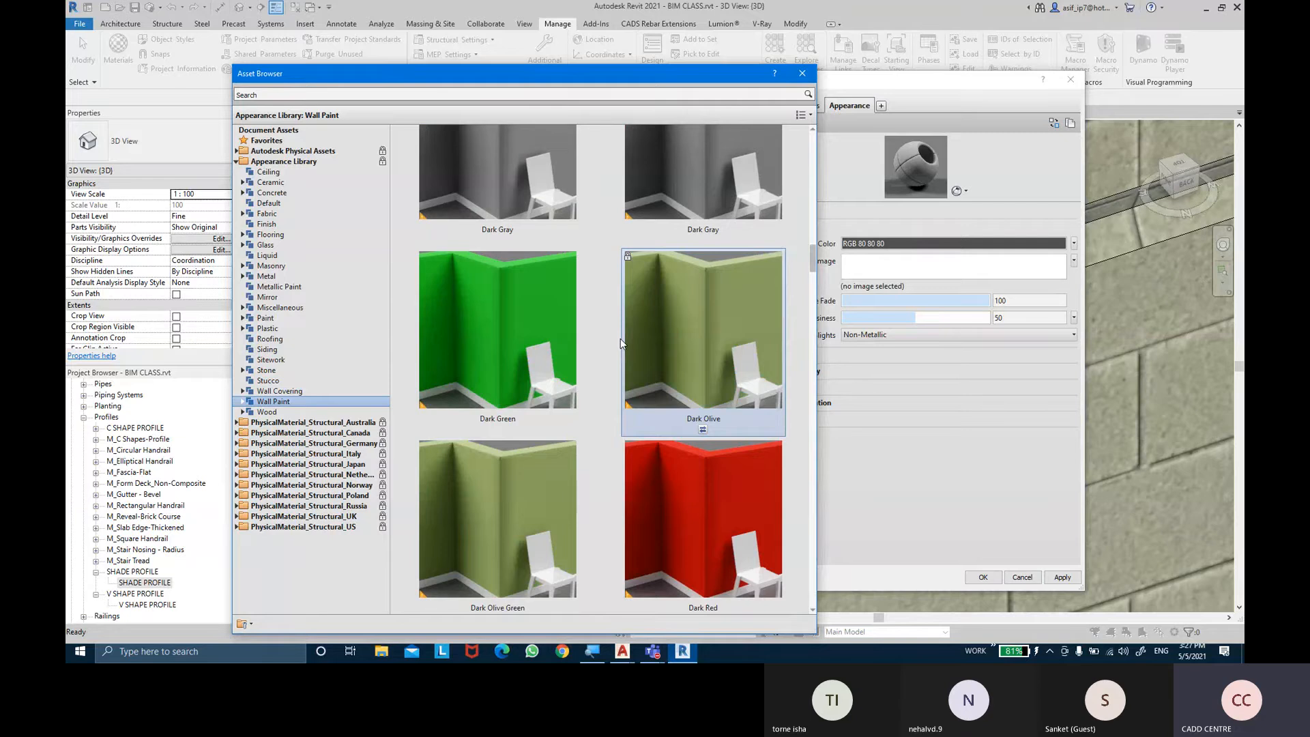
scroll(620, 339, down, 5)
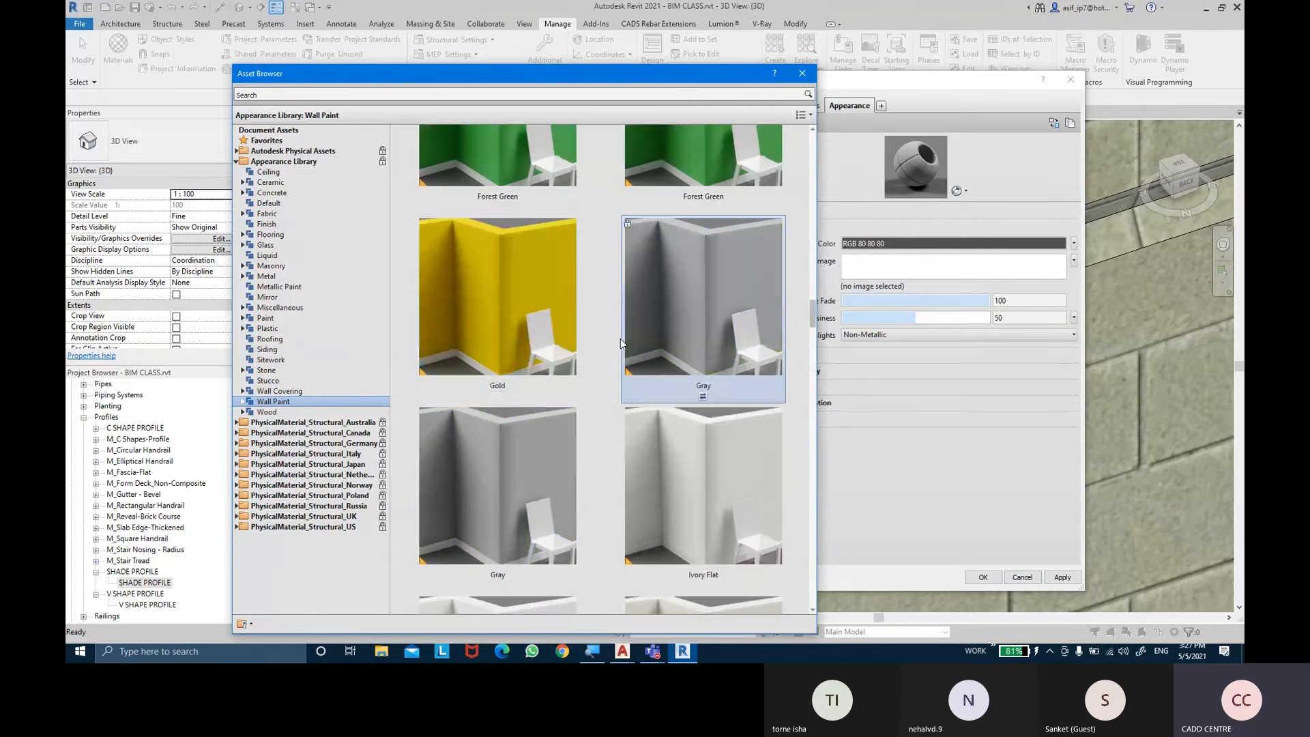
double_click(492, 330)
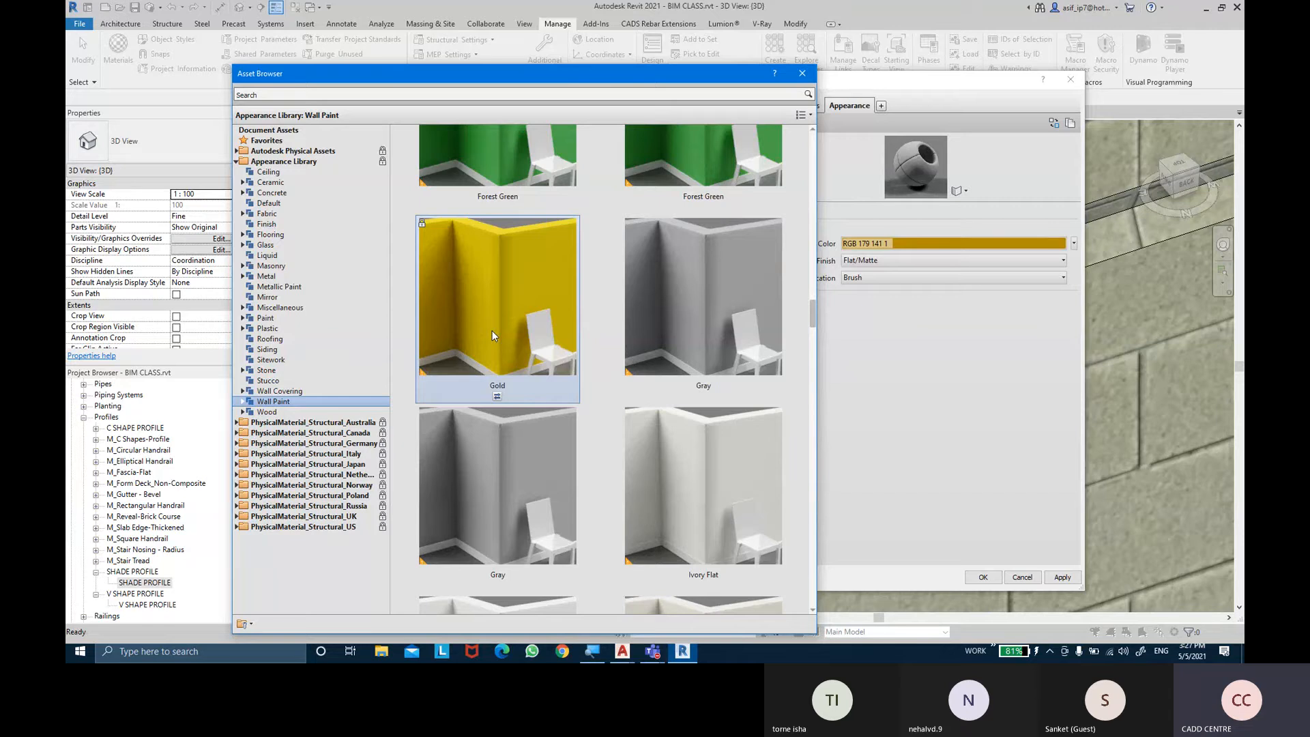
click(806, 75)
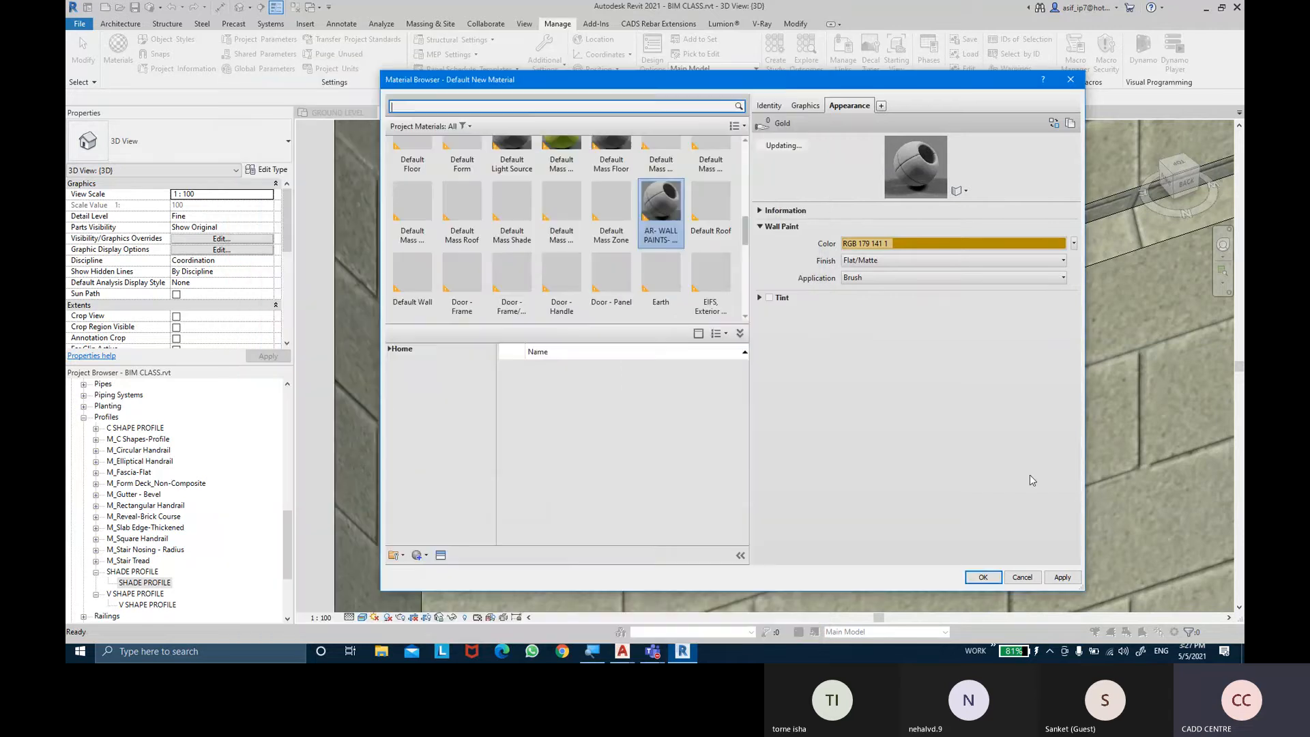
click(1068, 577)
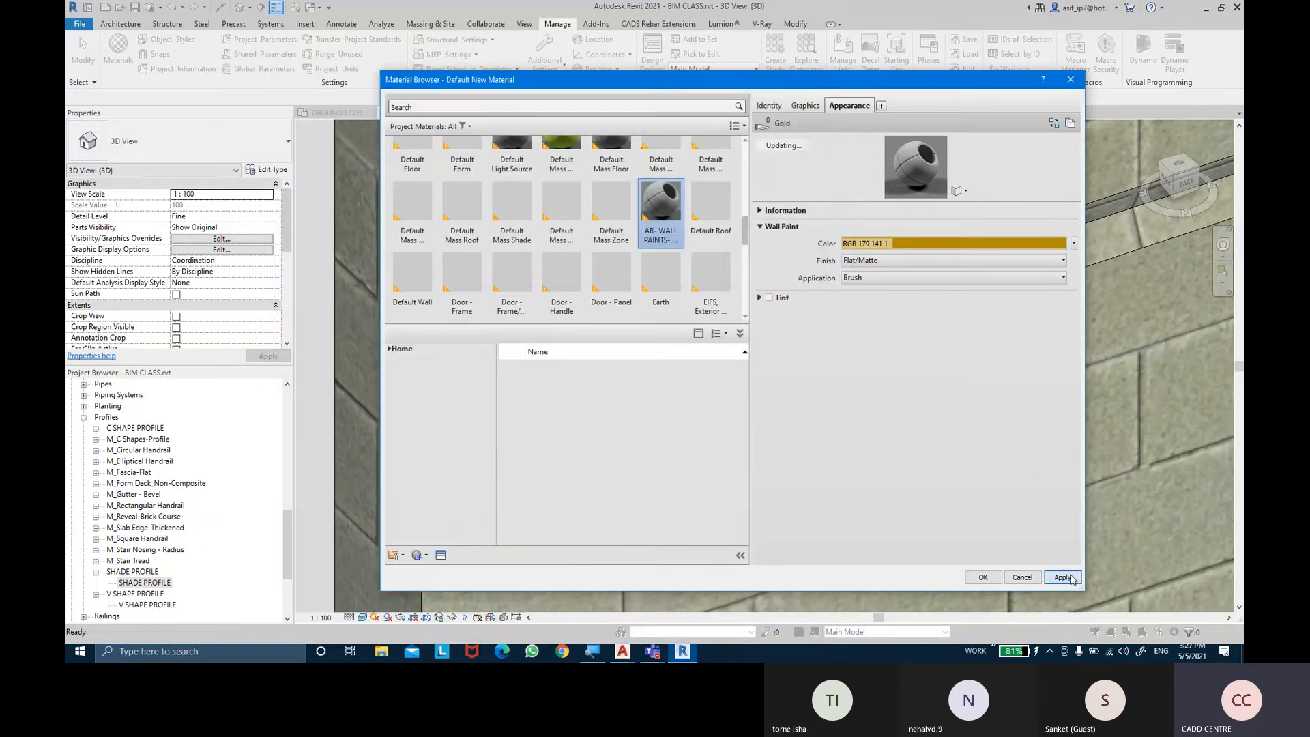
click(982, 577)
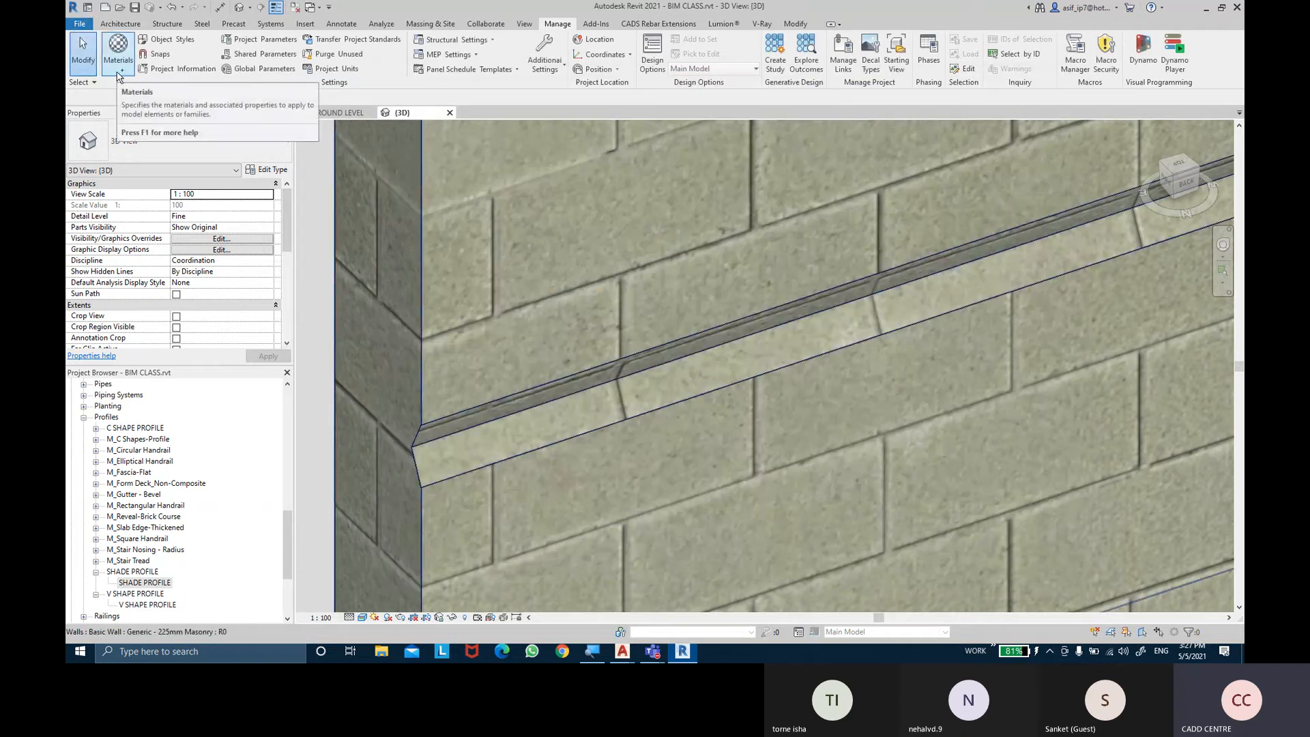
Paint the lower face of the V-shaped reveal below the window with the AR- WALL PAINTS- REVEALS material
click(117, 72)
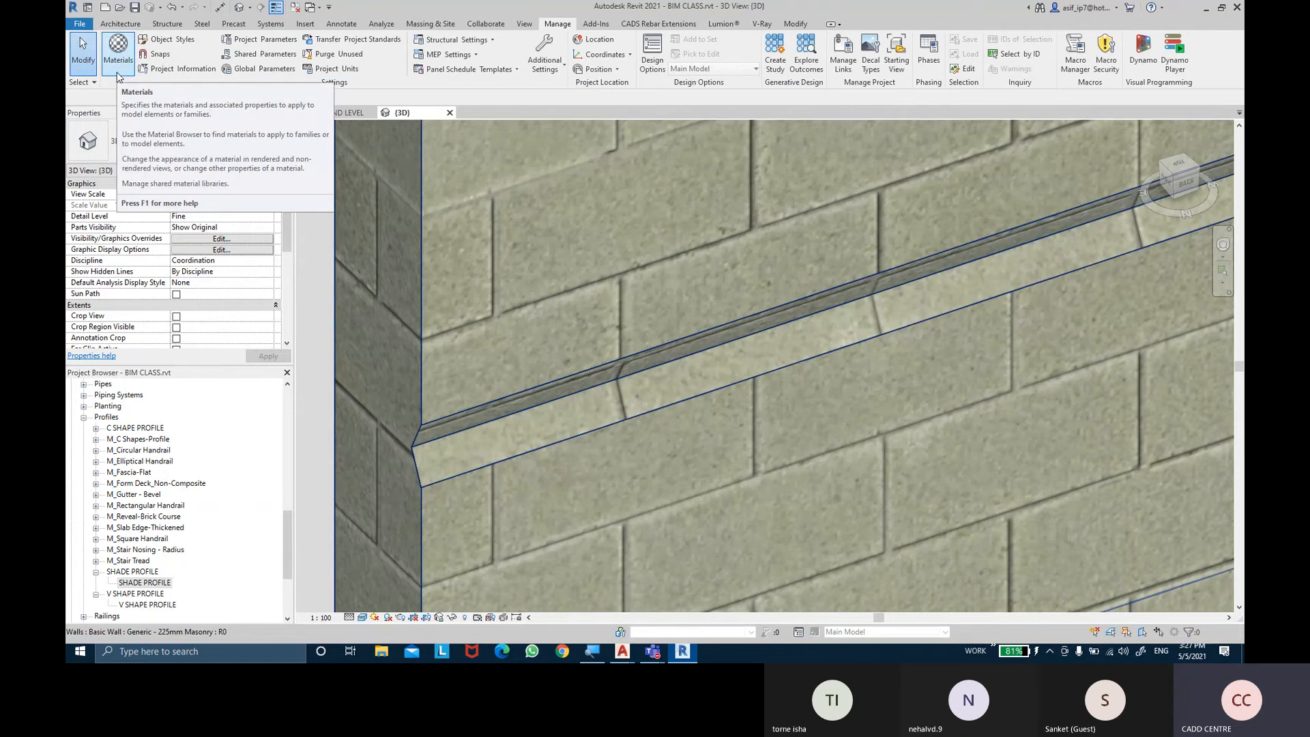
click(794, 24)
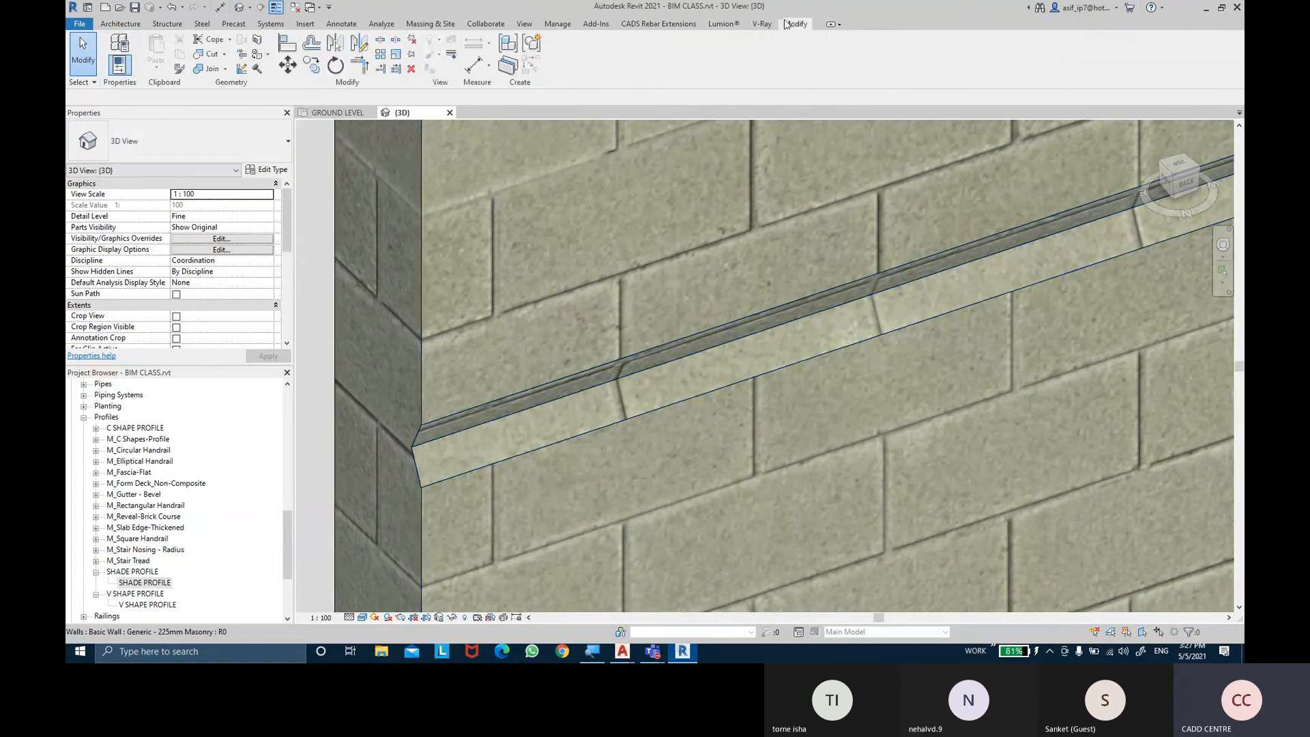
click(268, 57)
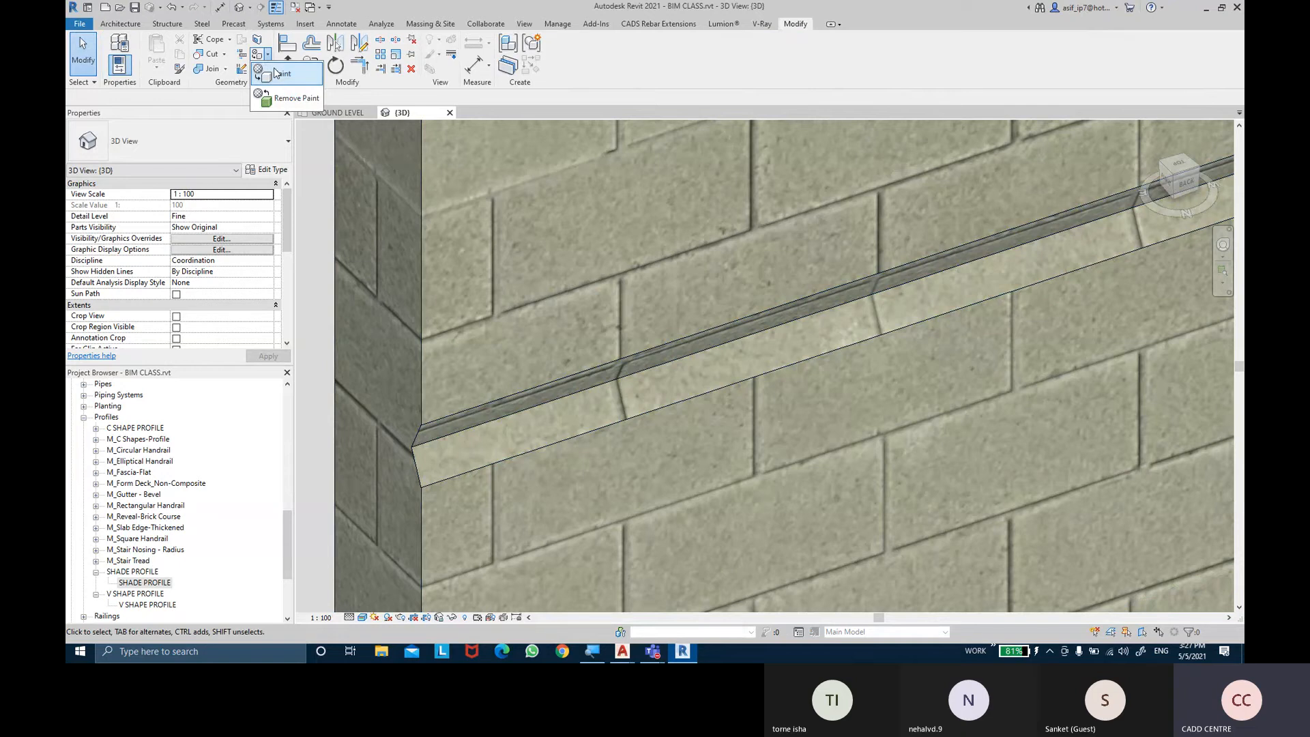
click(278, 75)
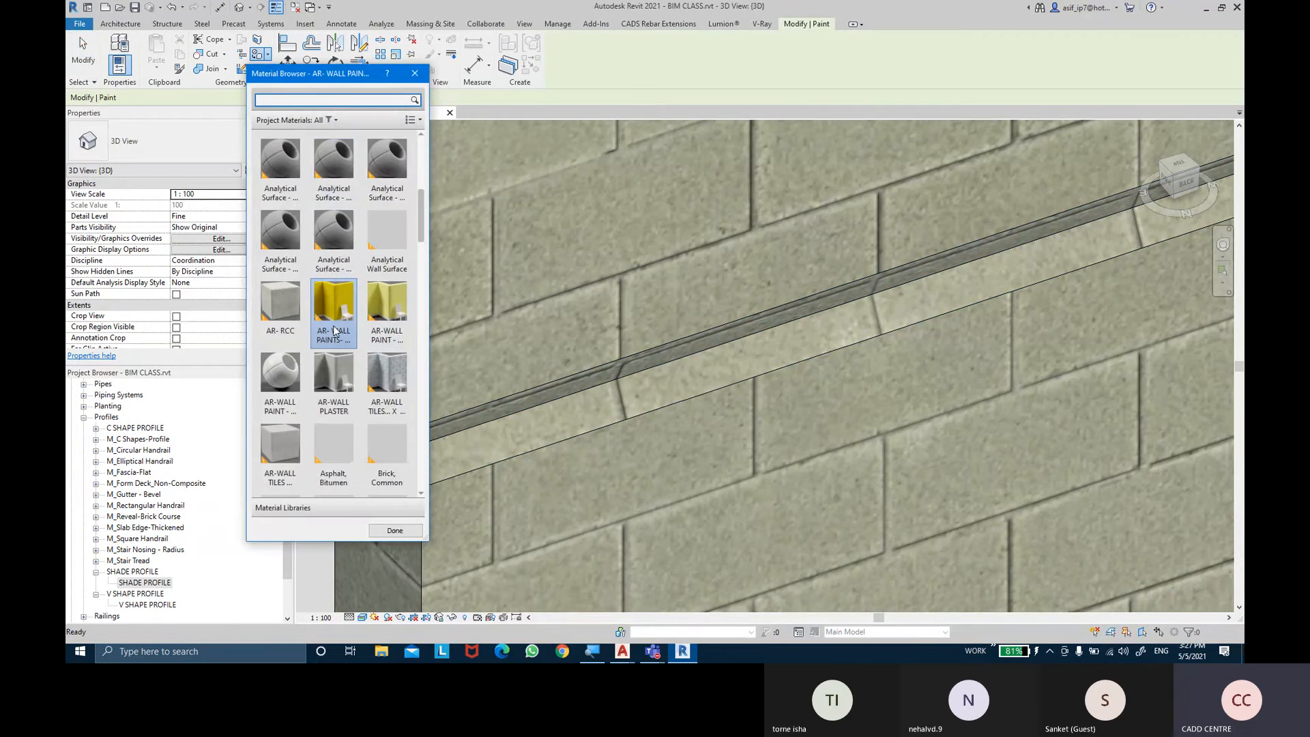
drag(310, 73, 224, 78)
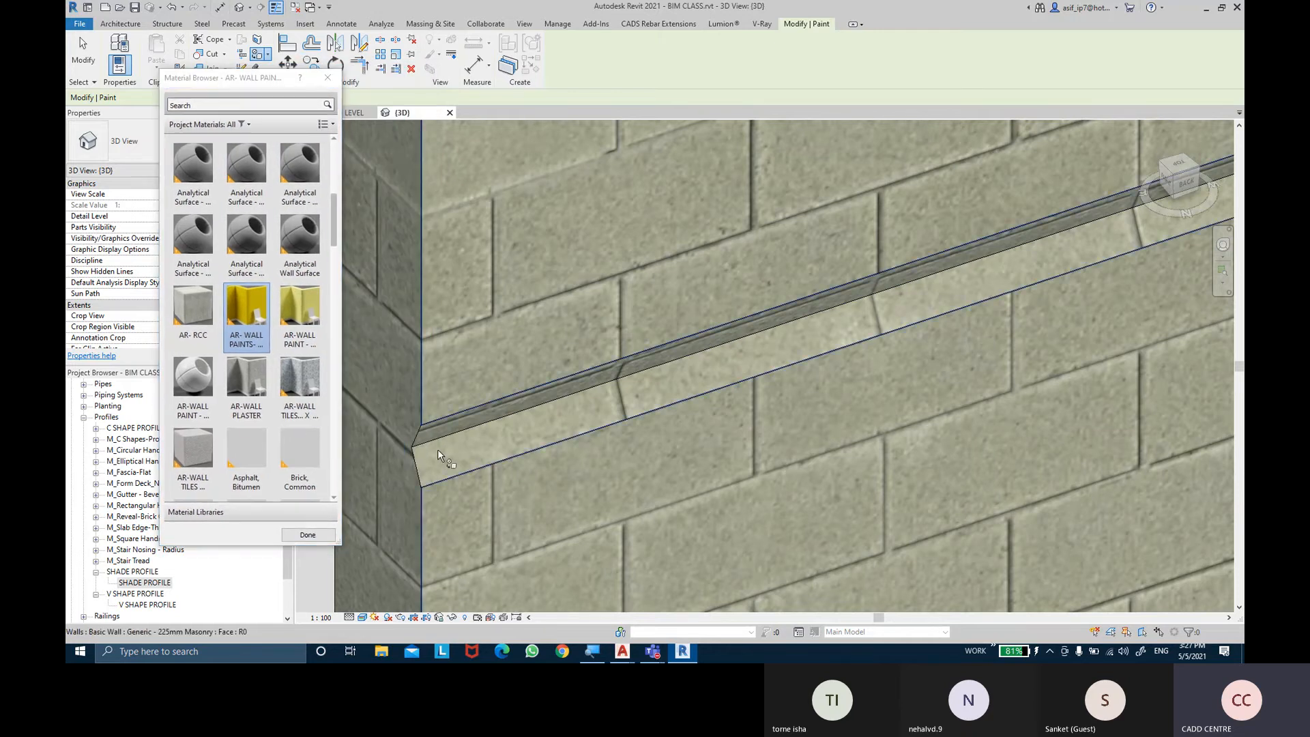
scroll(455, 452, up, 3)
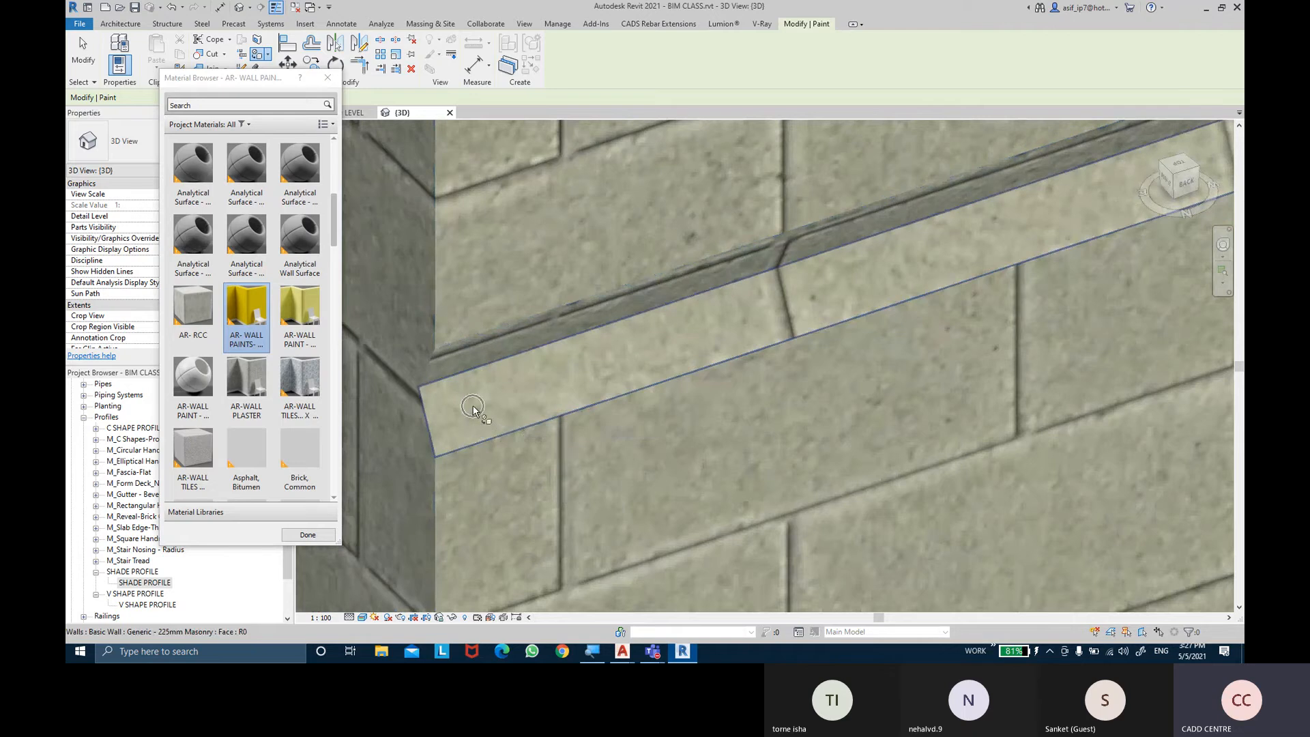
click(473, 410)
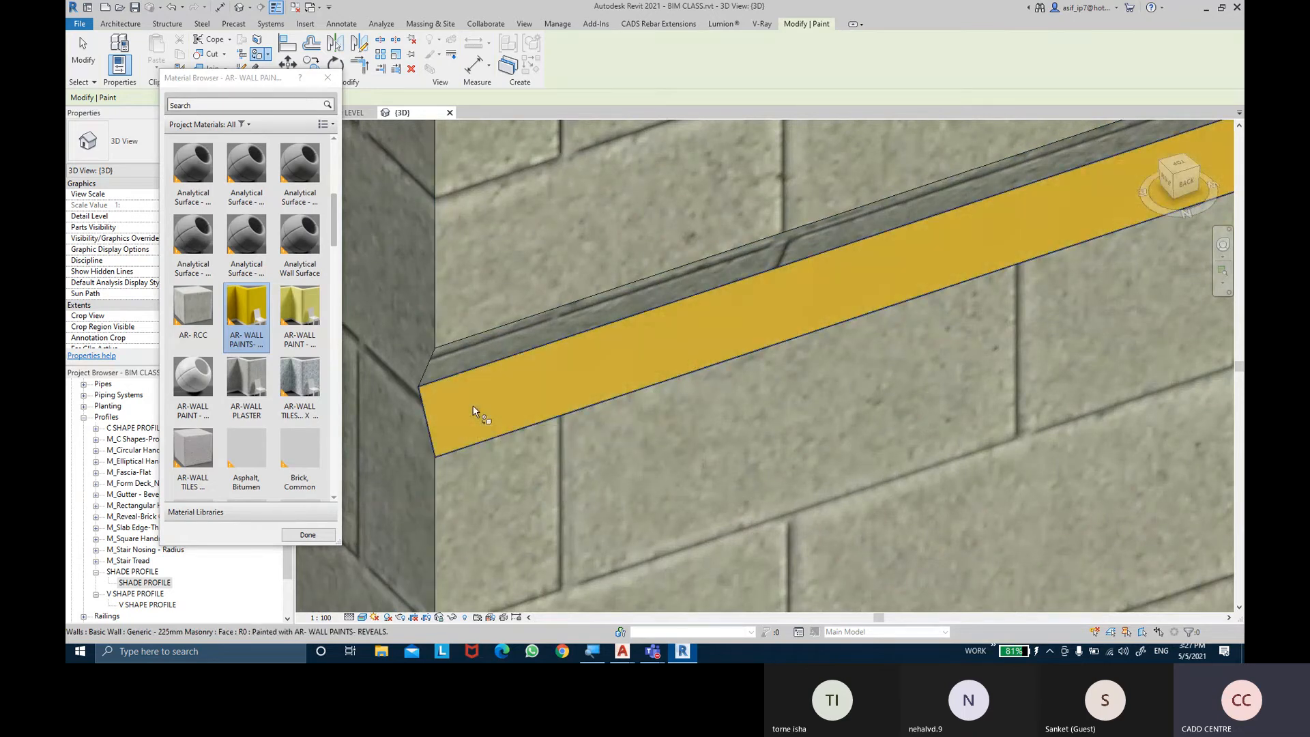
Paint the upper face of the same V-shaped reveal with AR- WALL PAINTS- REVEALS
scroll(473, 408, down, 6)
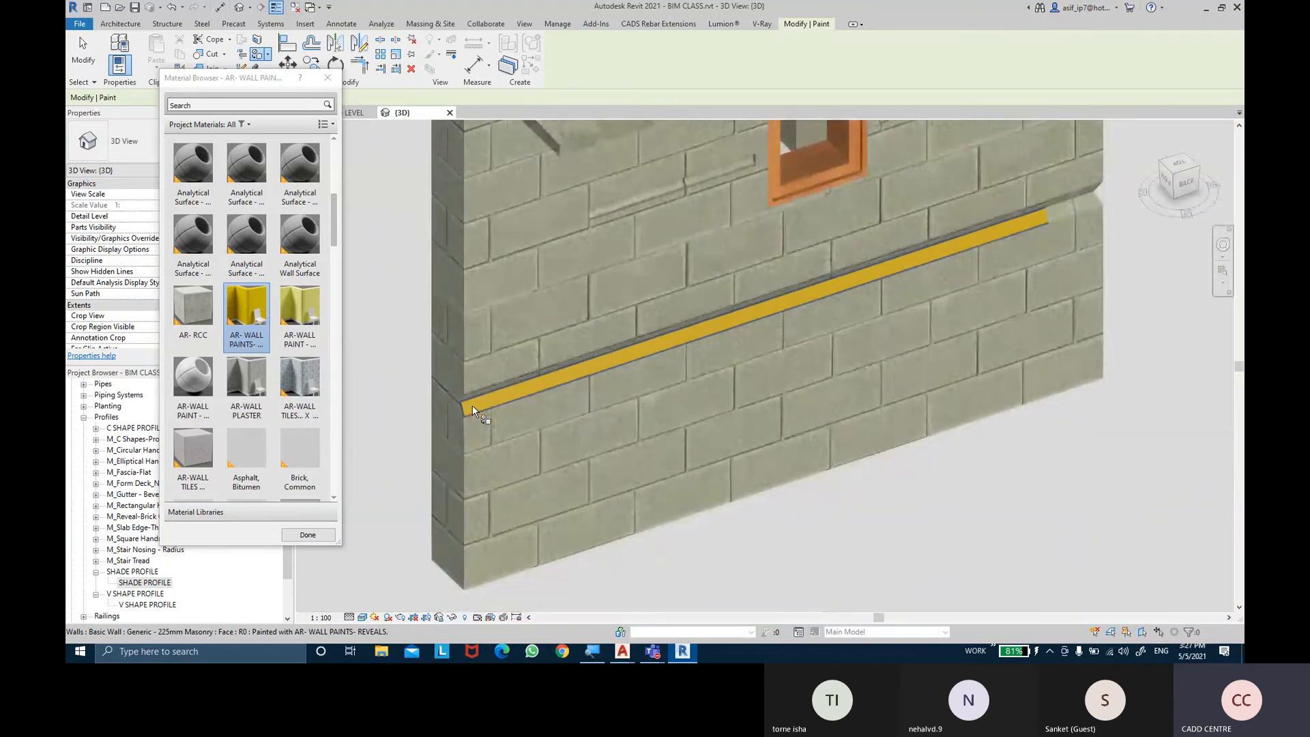
shift+middle_drag(485, 405, 538, 129)
middle_drag(550, 235, 558, 472)
scroll(514, 318, up, 4)
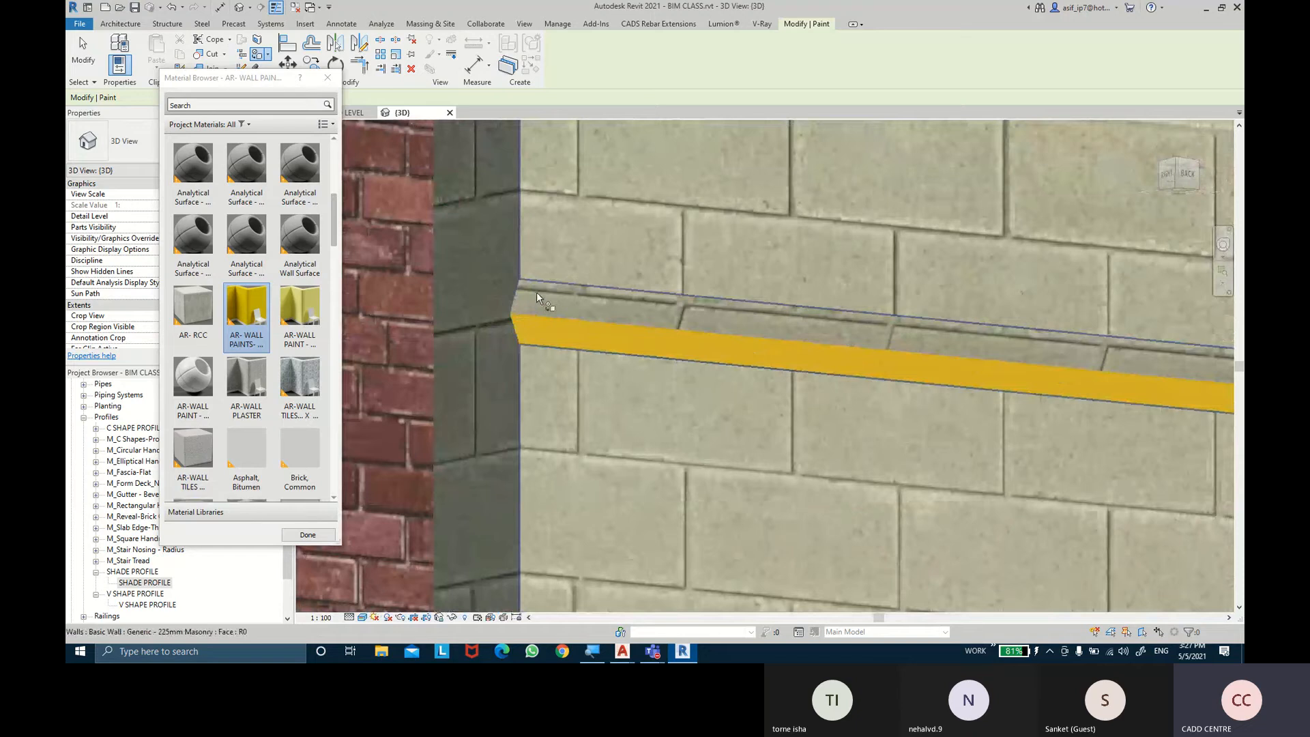
scroll(536, 293, up, 2)
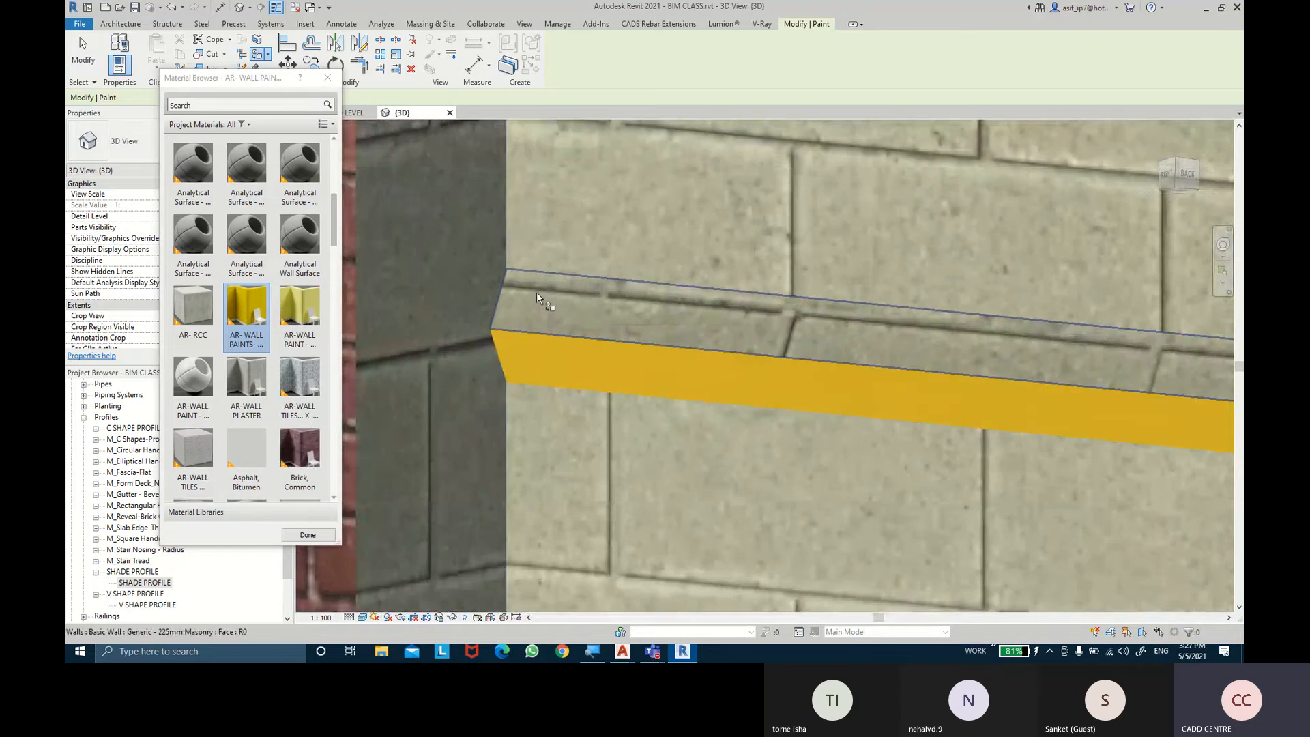
click(536, 292)
scroll(536, 292, down, 5)
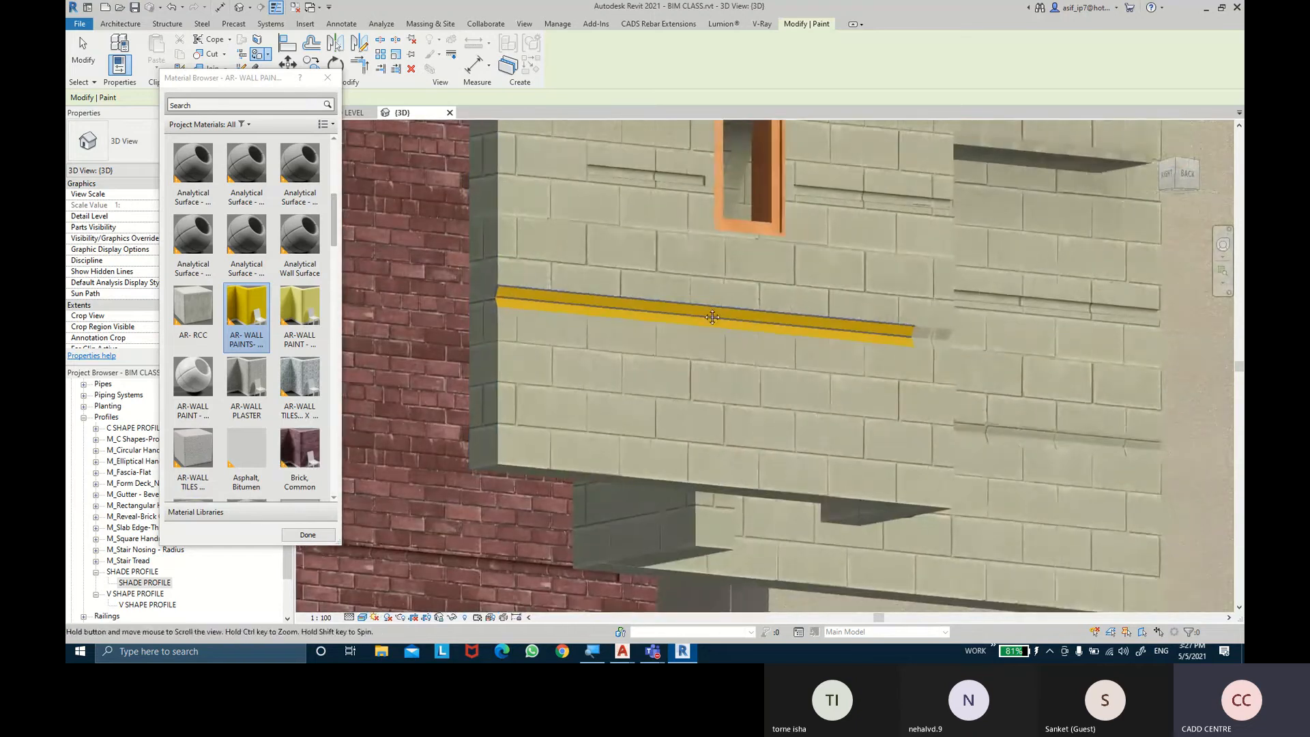
Paint the upper and lower faces of the V-shaped reveal's adjoining segments, around the corner towards the archway, with AR- WALL PAINTS- REVEALS
scroll(747, 328, up, 4)
scroll(770, 337, up, 2)
click(821, 339)
click(826, 371)
shift+middle_drag(871, 391, 1080, 386)
scroll(993, 379, down, 3)
shift+middle_drag(993, 380, 689, 448)
scroll(689, 444, up, 2)
click(633, 415)
click(628, 387)
Try AR- WALL PAINTS- REVEALS on the wall face around the archway and finish painting
shift+middle_drag(627, 387, 922, 379)
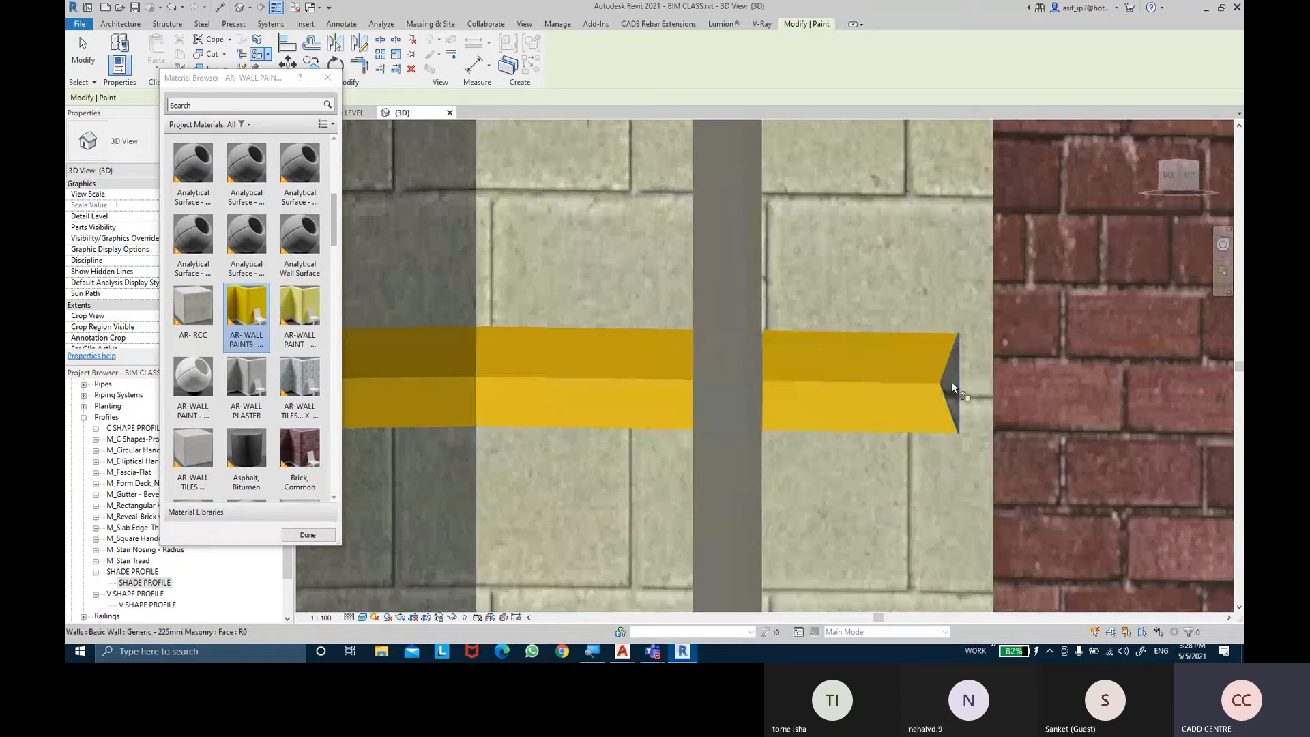
scroll(853, 431, down, 2)
mouse_move(685, 430)
shift+middle_down()
mouse_move(710, 497)
mouse_move(702, 322)
shift+middle_up()
scroll(710, 476, down, 2)
click(717, 438)
middle_drag(792, 521, 727, 597)
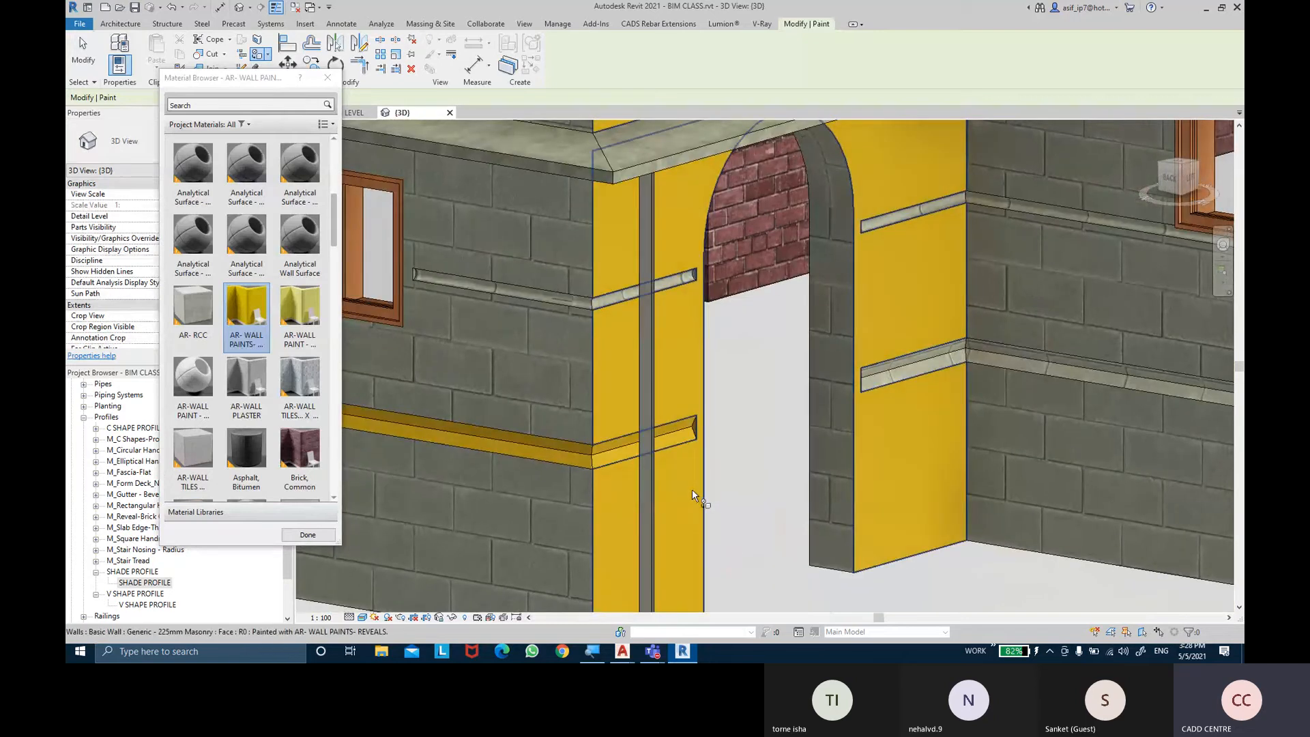
click(319, 534)
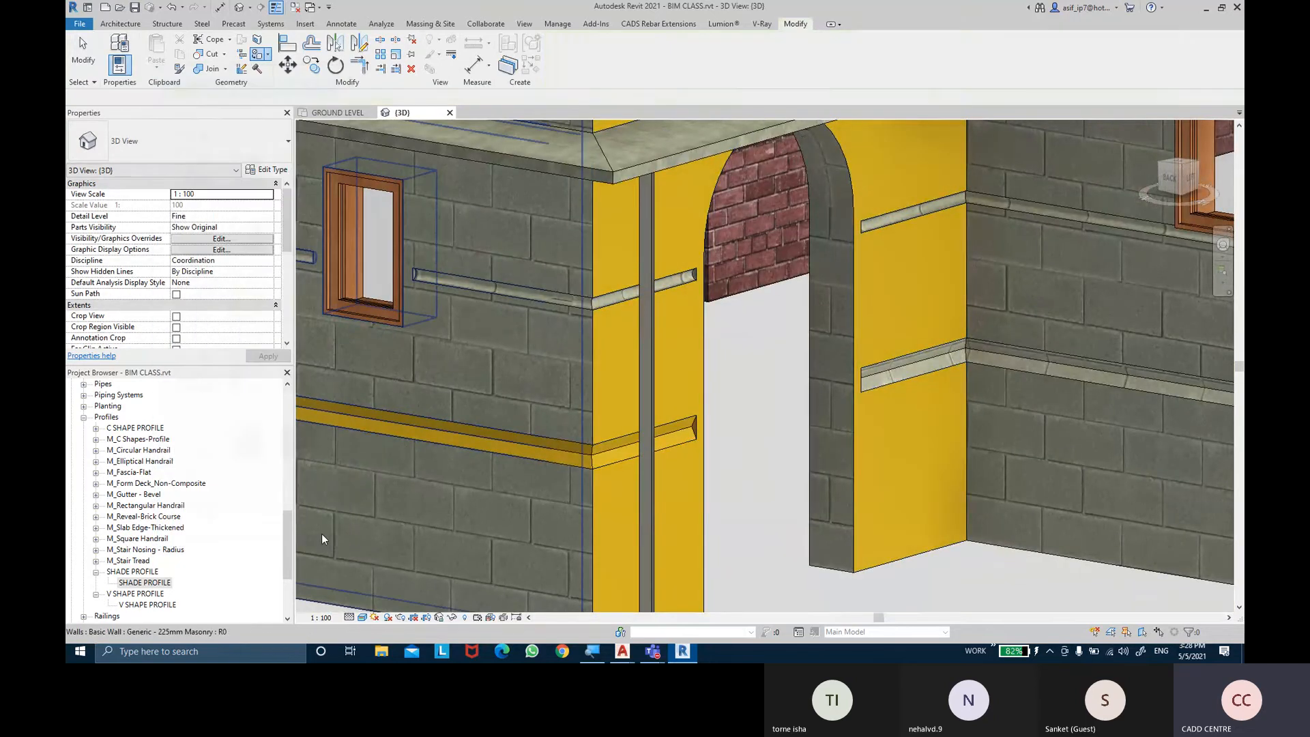
Remove the paint from the wall face around the archway
click(268, 55)
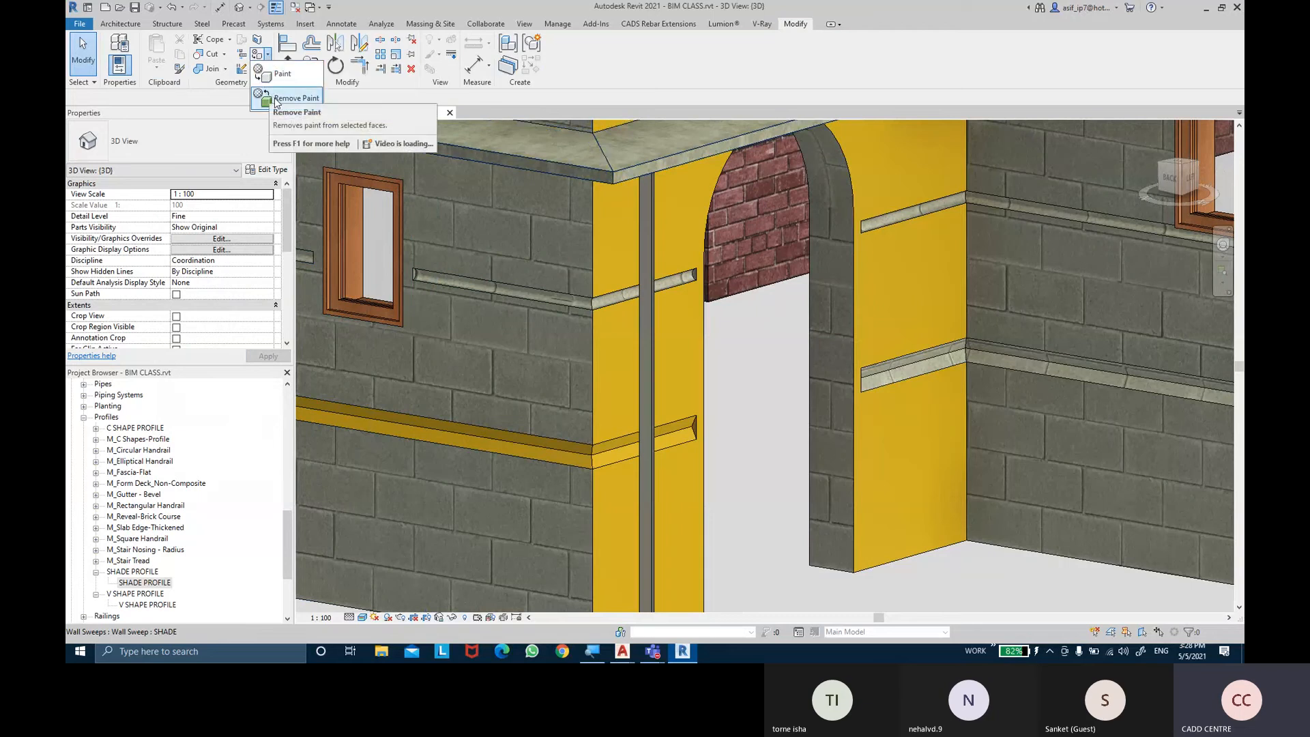
click(273, 97)
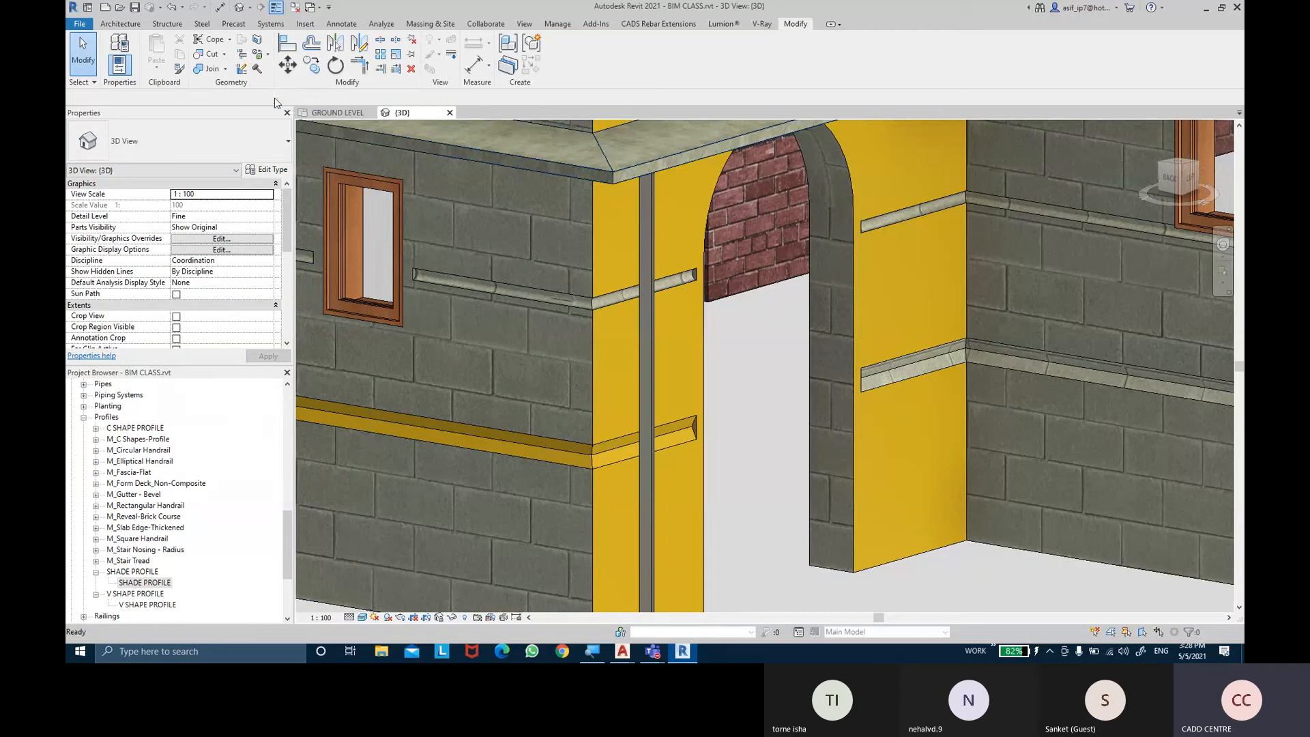
click(614, 348)
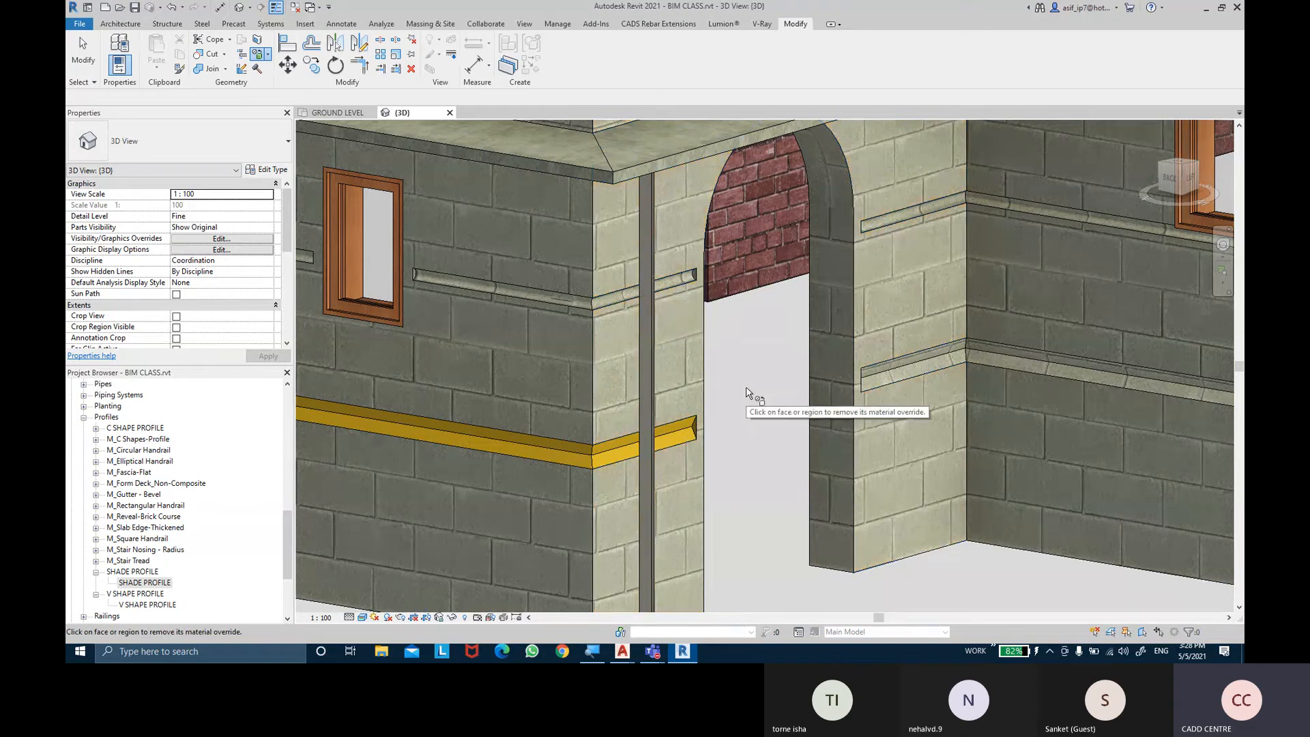
key(Escape)
Paint the upper curved reveal between the window and the wall corner with AR-WALL PAINT - EXTERIOR SIDE
mouse_move(751, 413)
shift+middle_down()
mouse_move(769, 389)
mouse_move(809, 374)
mouse_move(880, 393)
mouse_move(767, 450)
shift+middle_up()
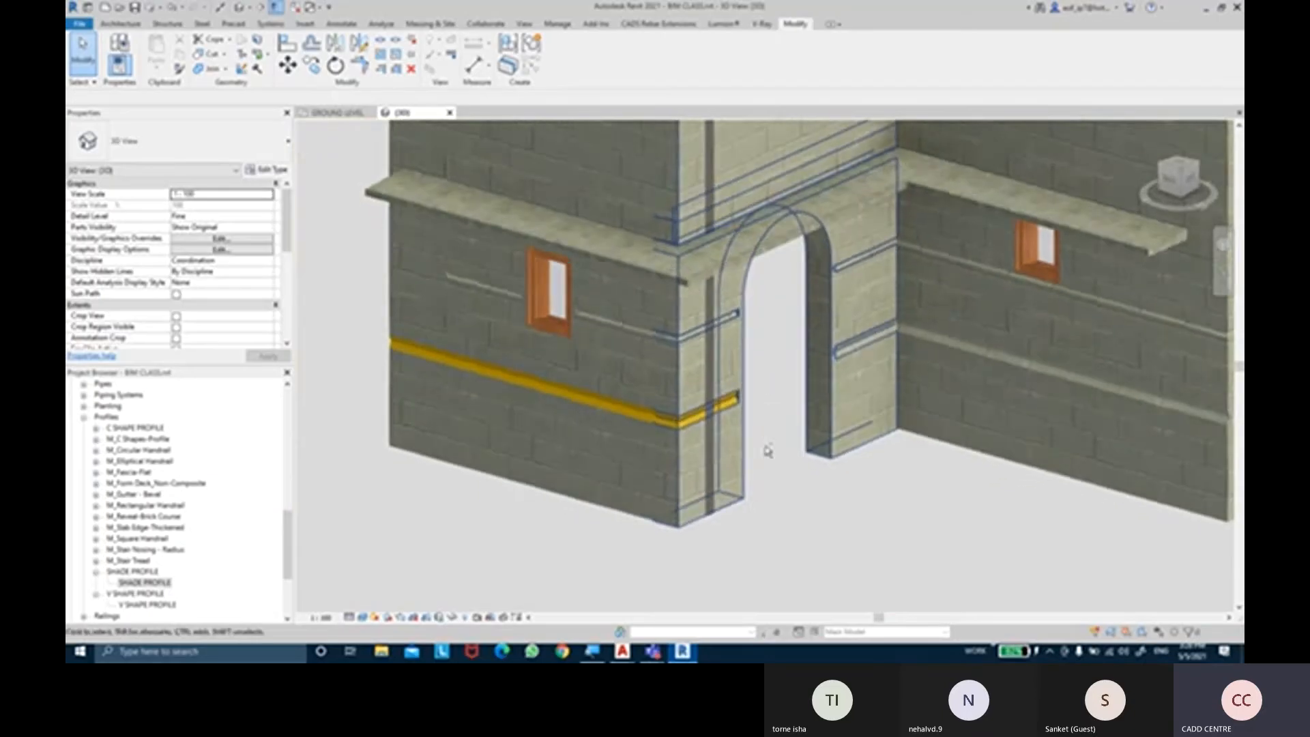
scroll(767, 450, up, 2)
scroll(767, 451, up, 1)
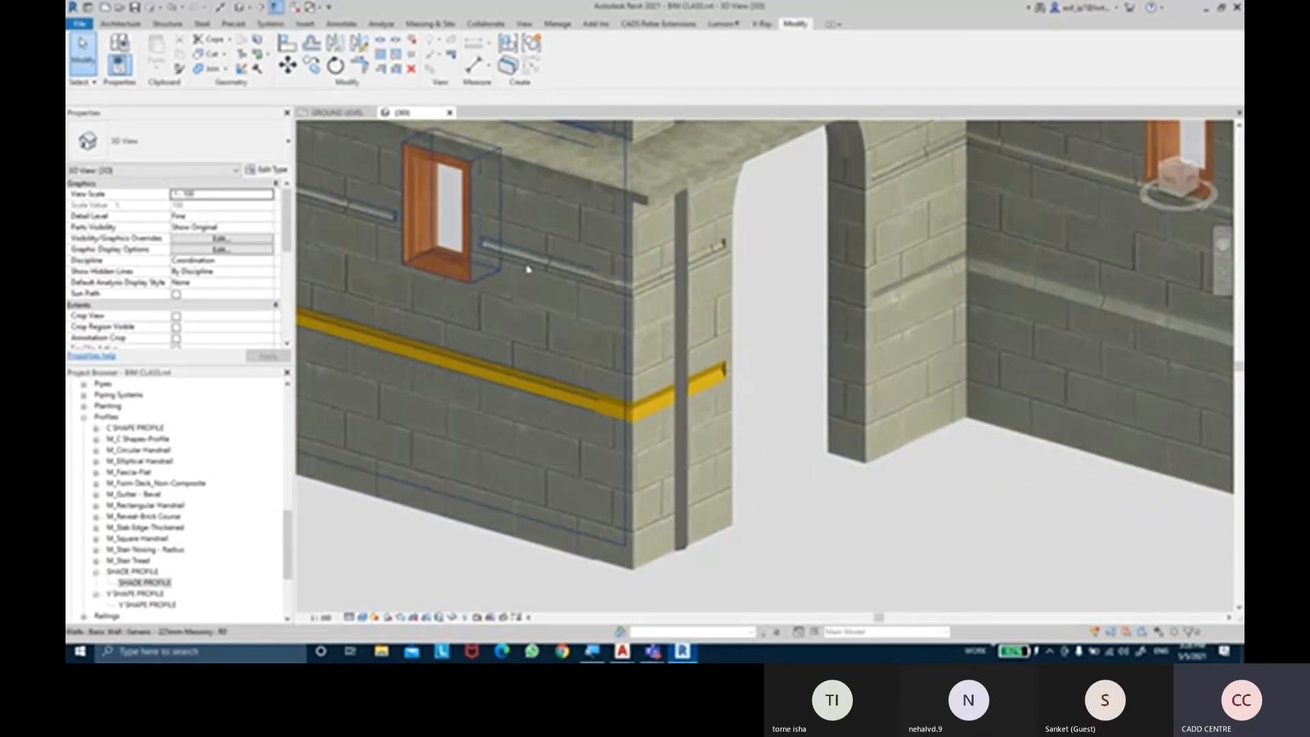
scroll(564, 266, up, 3)
middle_drag(564, 263, 614, 290)
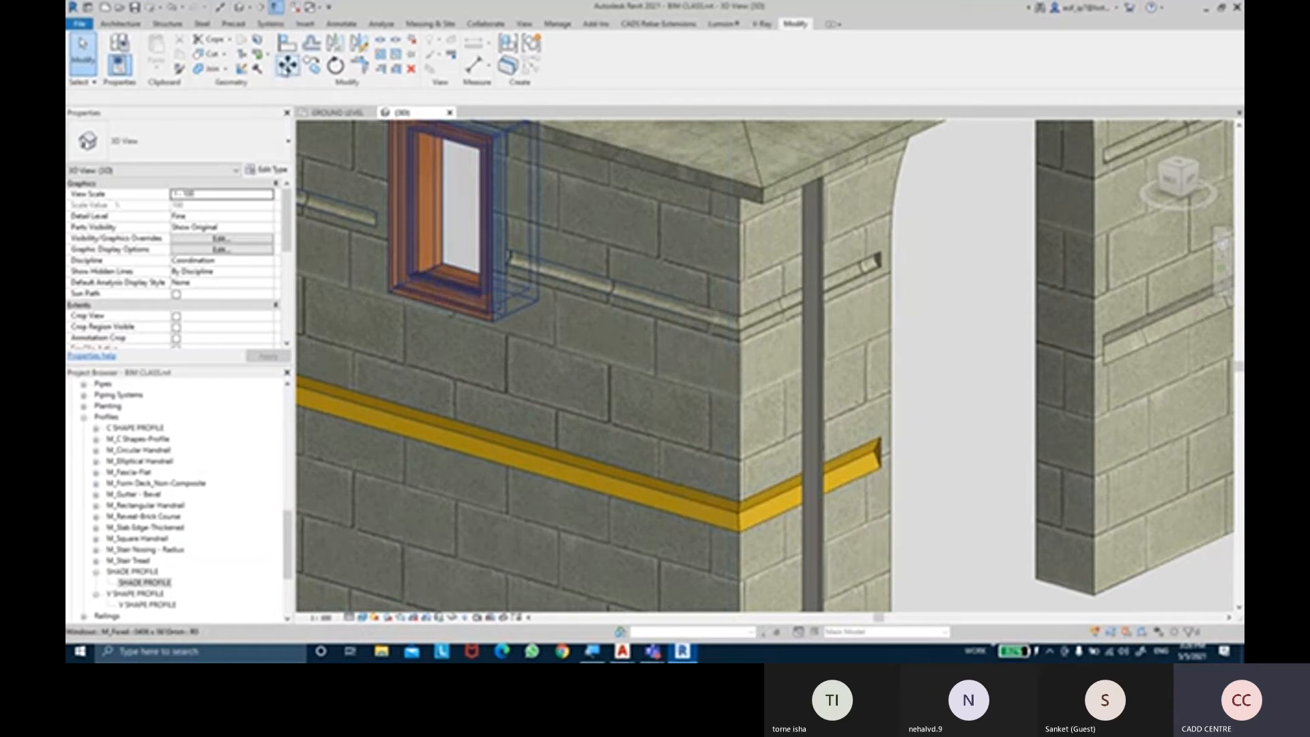
click(271, 56)
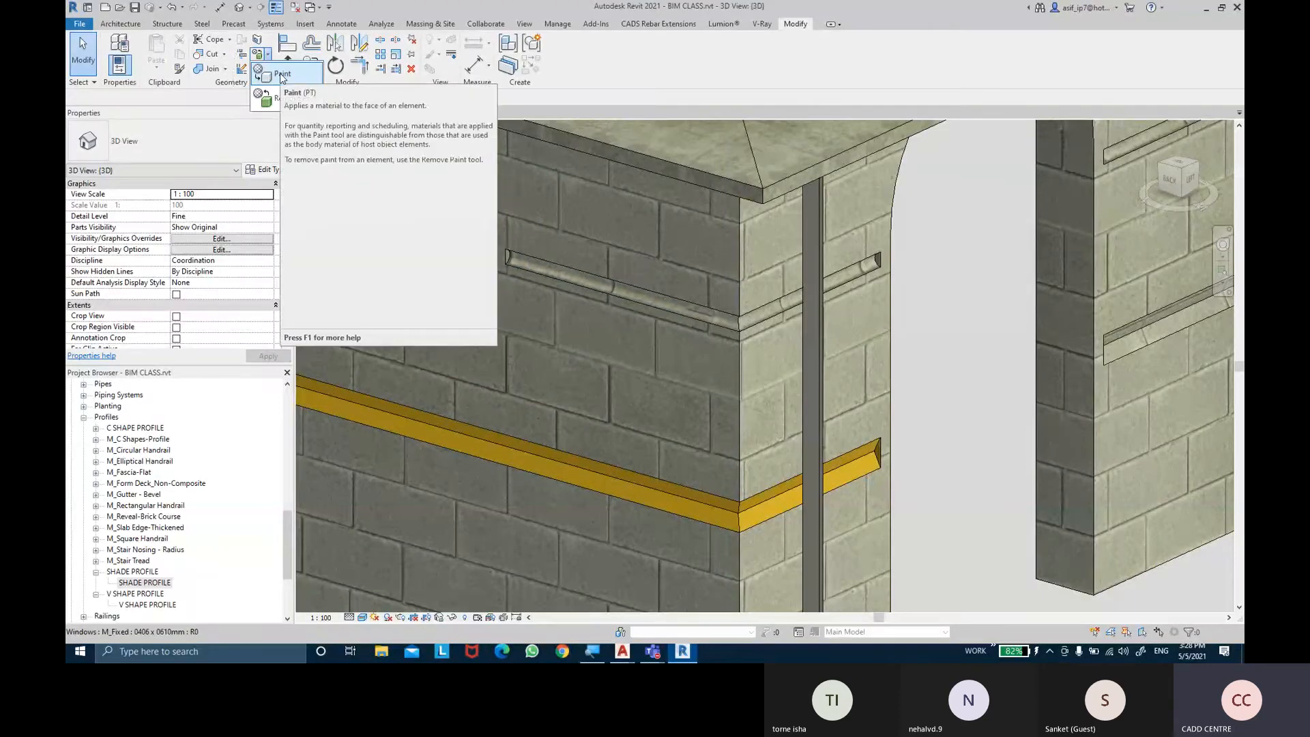
click(281, 75)
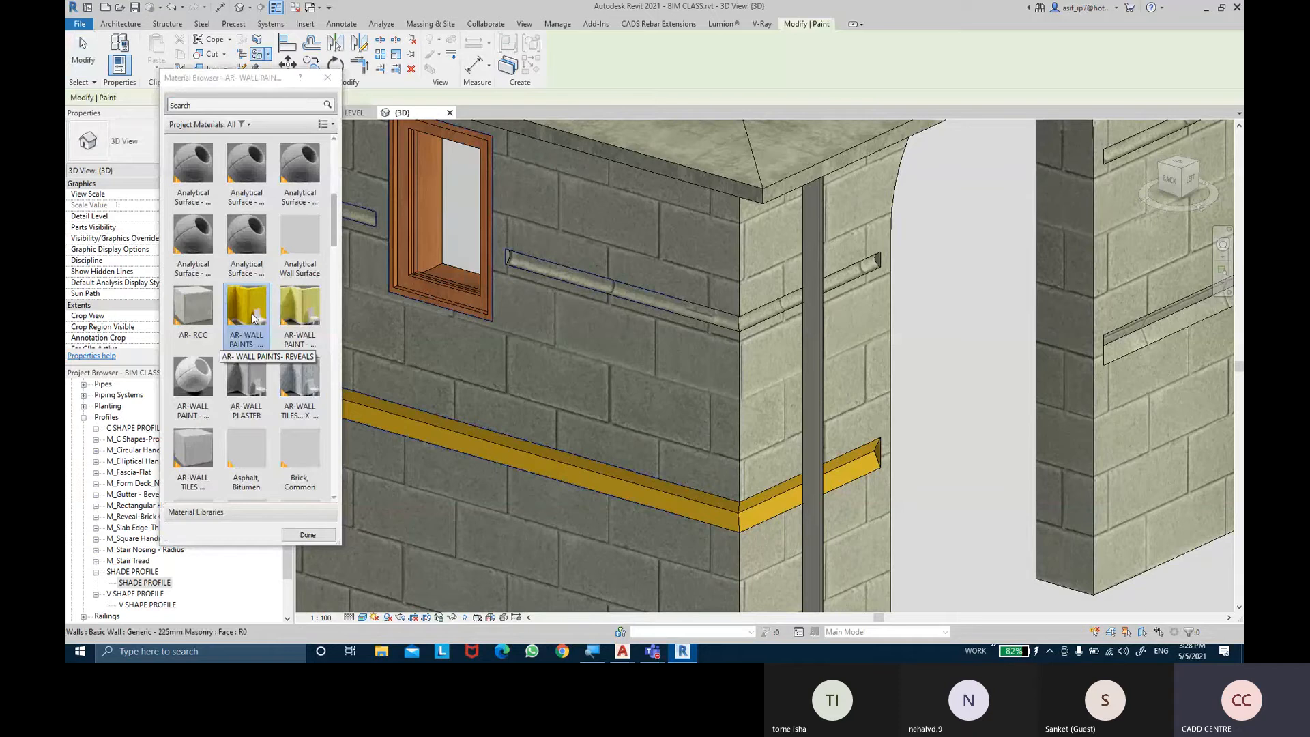
click(302, 311)
mouse_move(617, 328)
shift+middle_down()
mouse_move(607, 201)
mouse_move(575, 239)
shift+middle_up()
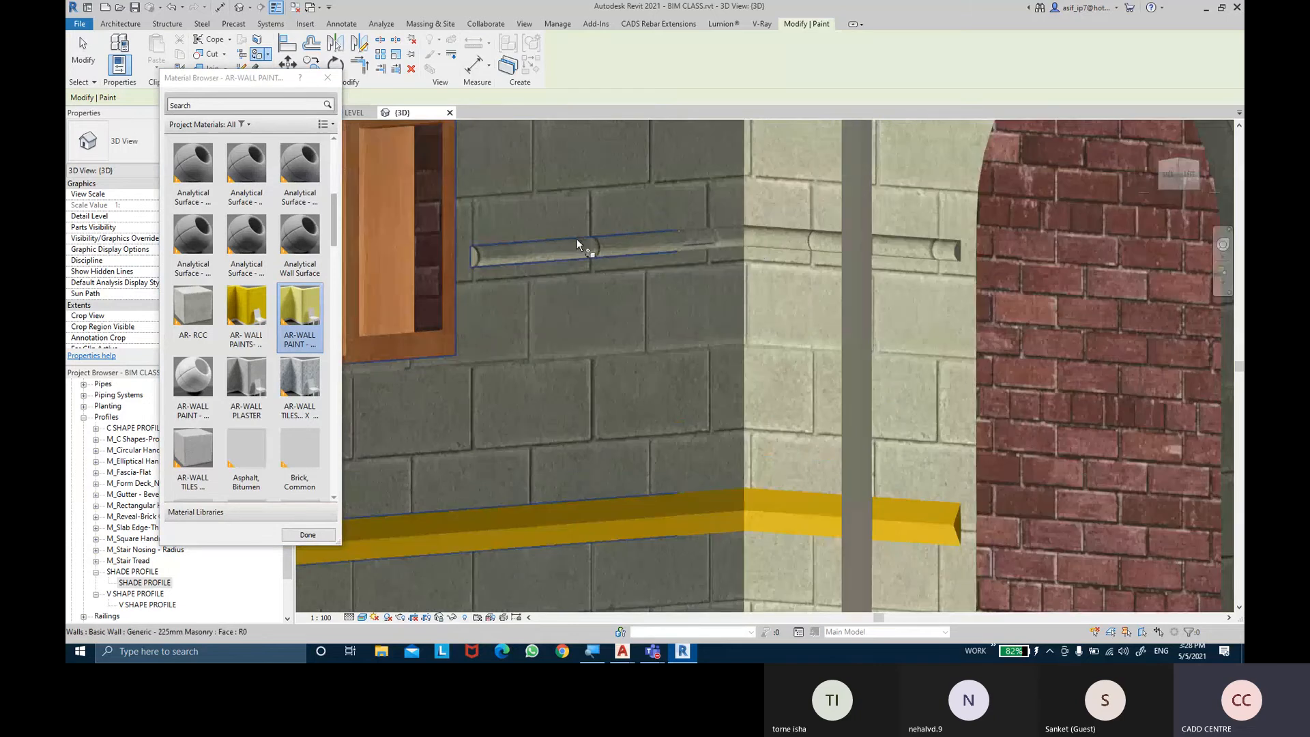
click(576, 239)
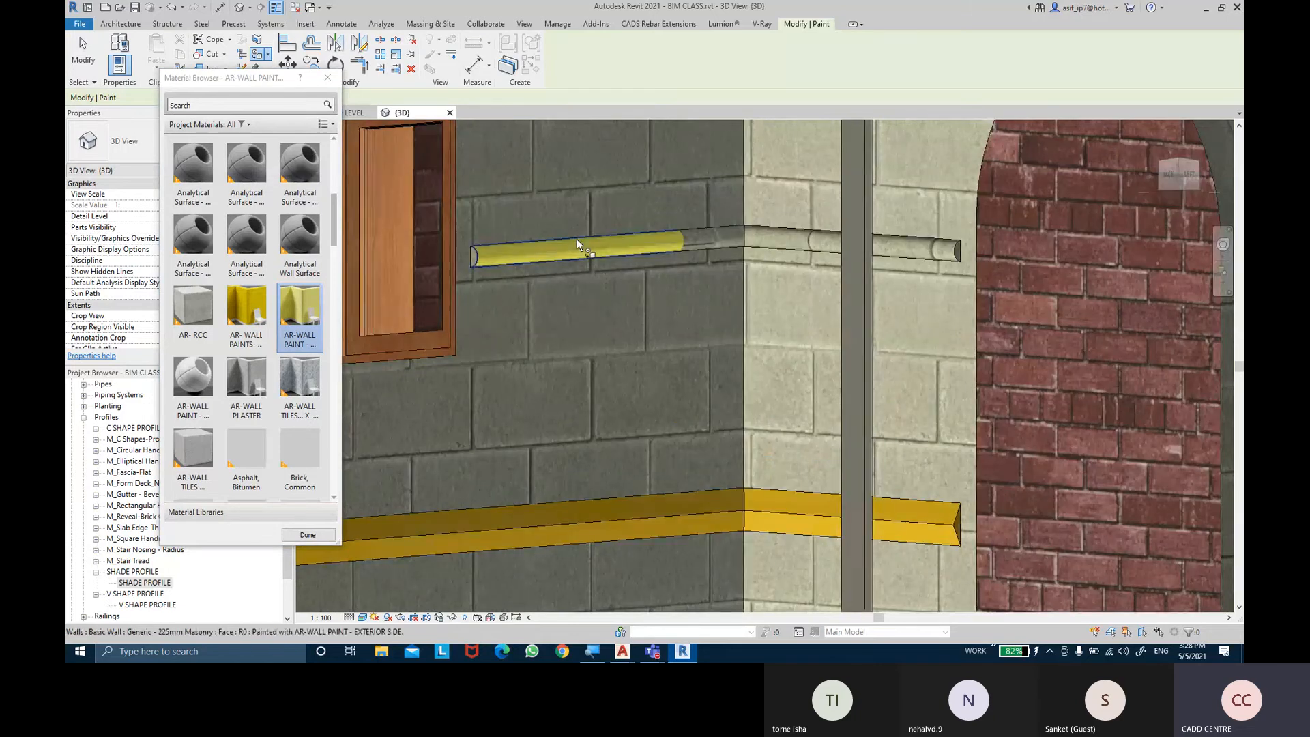
click(701, 243)
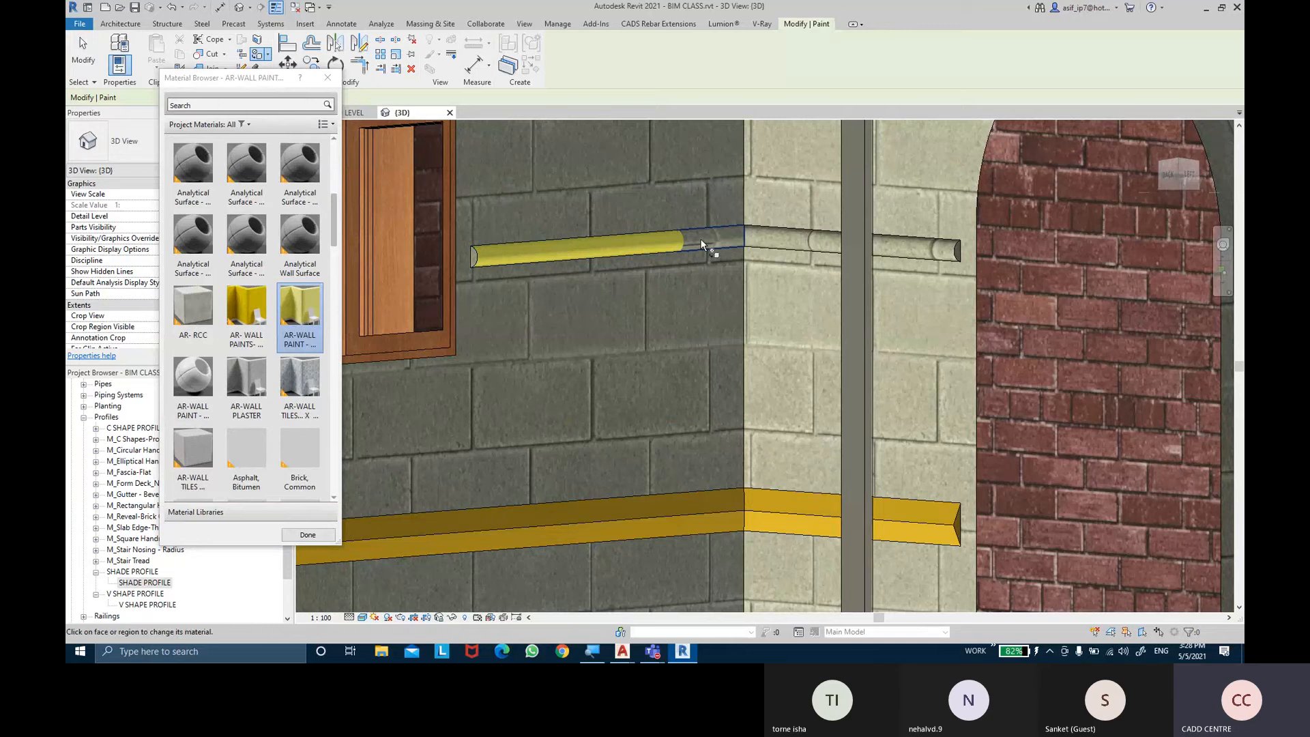
Paint the curved reveal's continuation from the corner to the archway, including its end face, with AR-WALL PAINT - EXTERIOR SIDE
click(775, 235)
scroll(944, 249, up, 2)
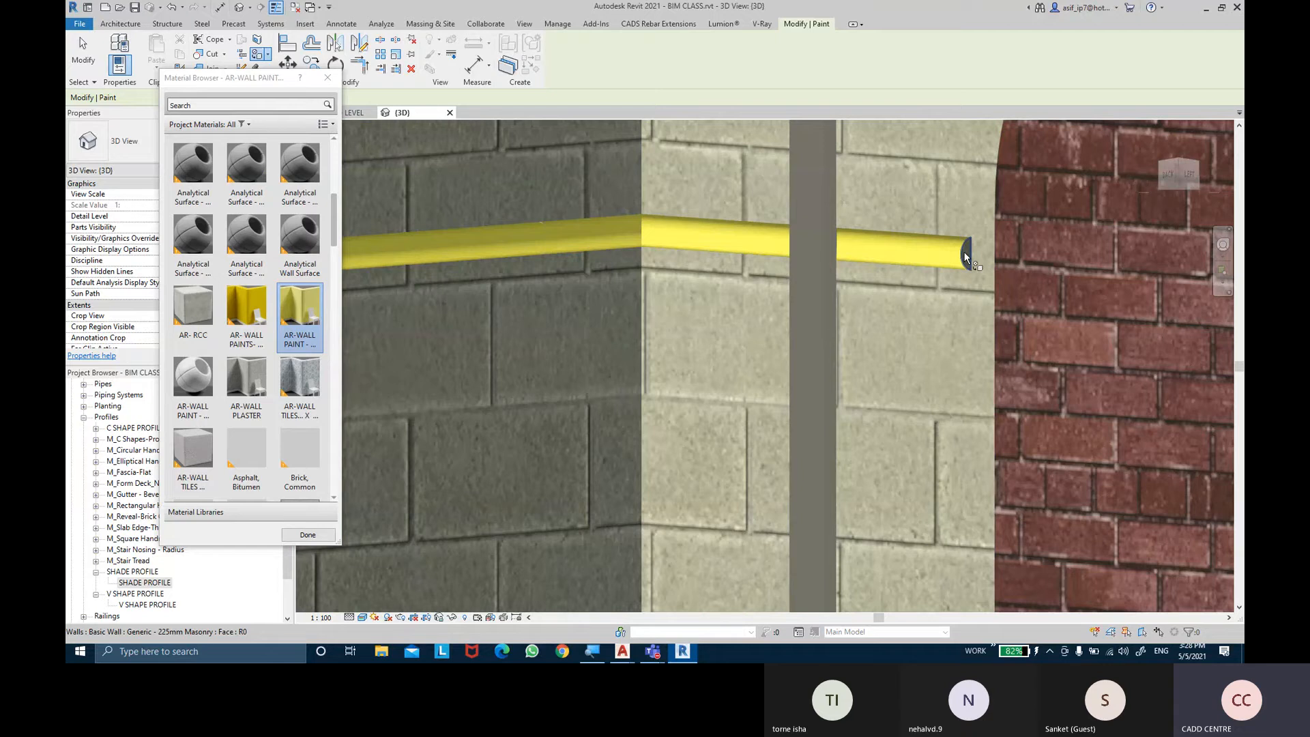
click(963, 259)
scroll(576, 276, up, 2)
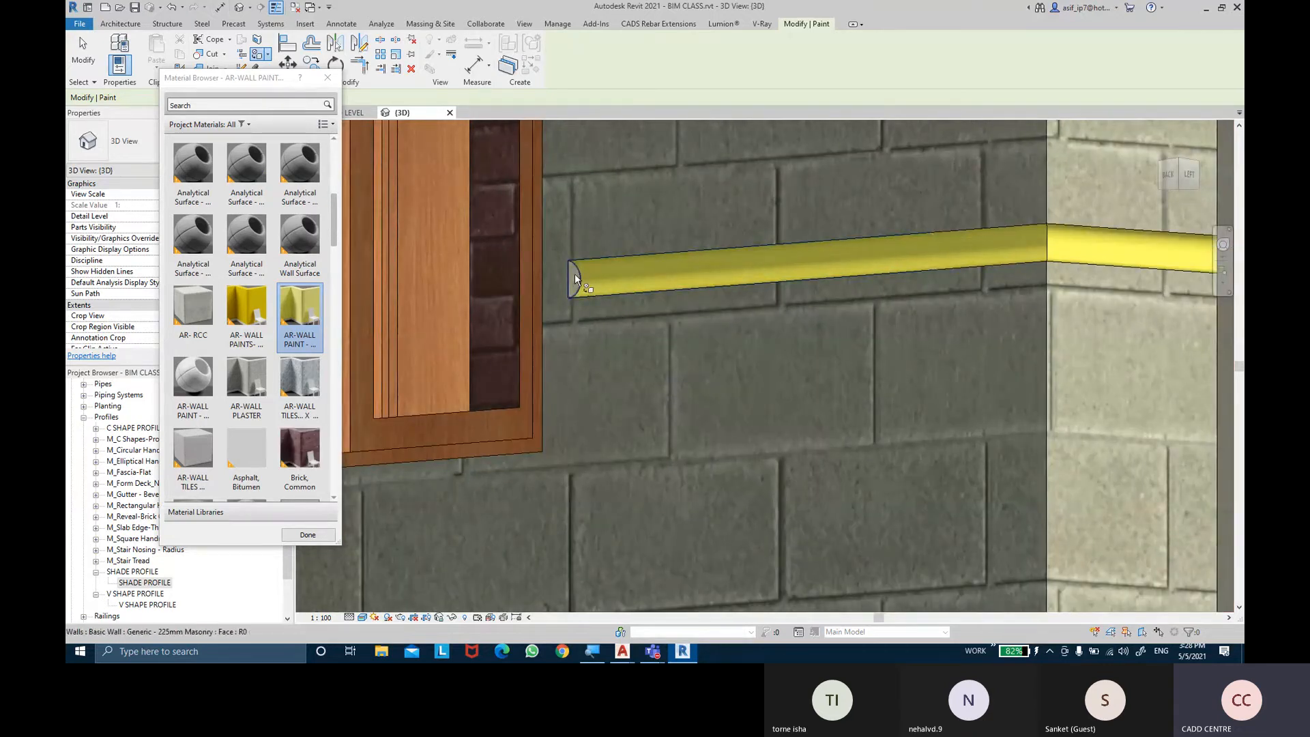
Paint the top, end and front faces of the shade above the window with AR-WALL PAINT - EXTERIOR SIDE
scroll(575, 278, down, 5)
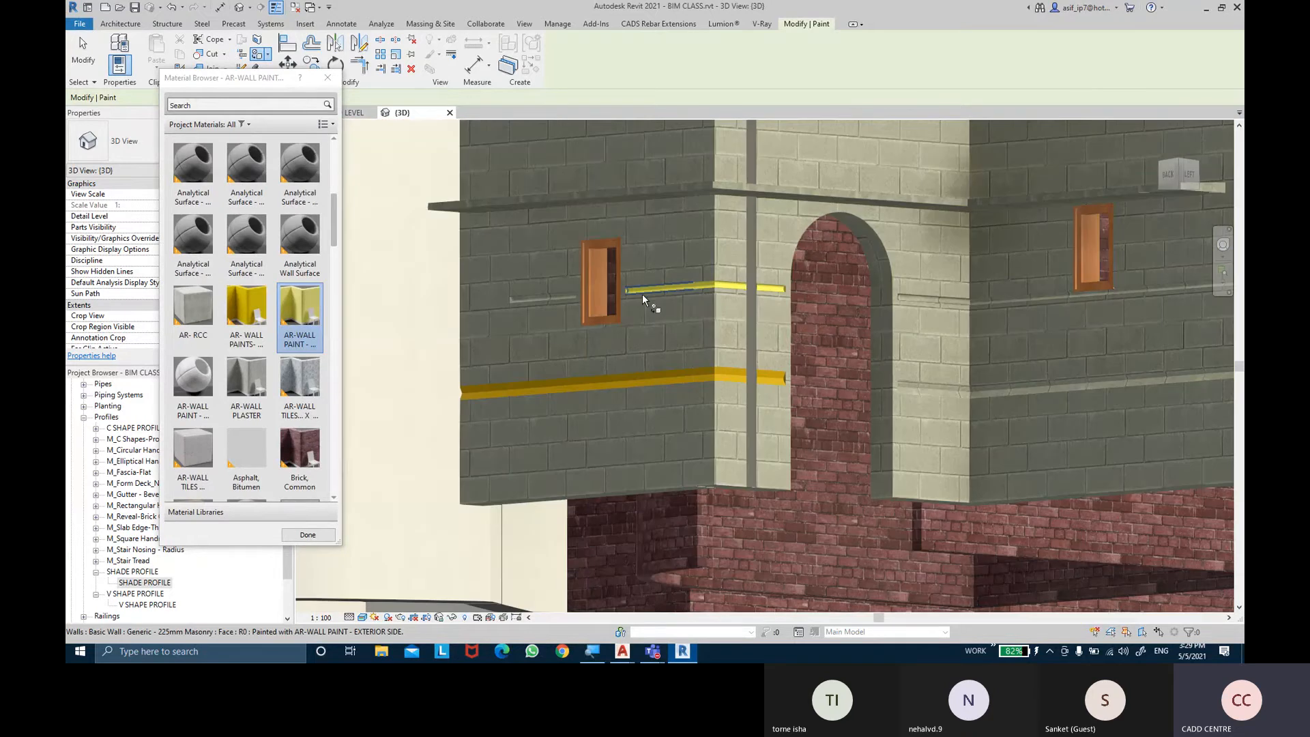
mouse_move(641, 293)
shift+middle_down()
mouse_move(1005, 438)
mouse_move(956, 395)
shift+middle_up()
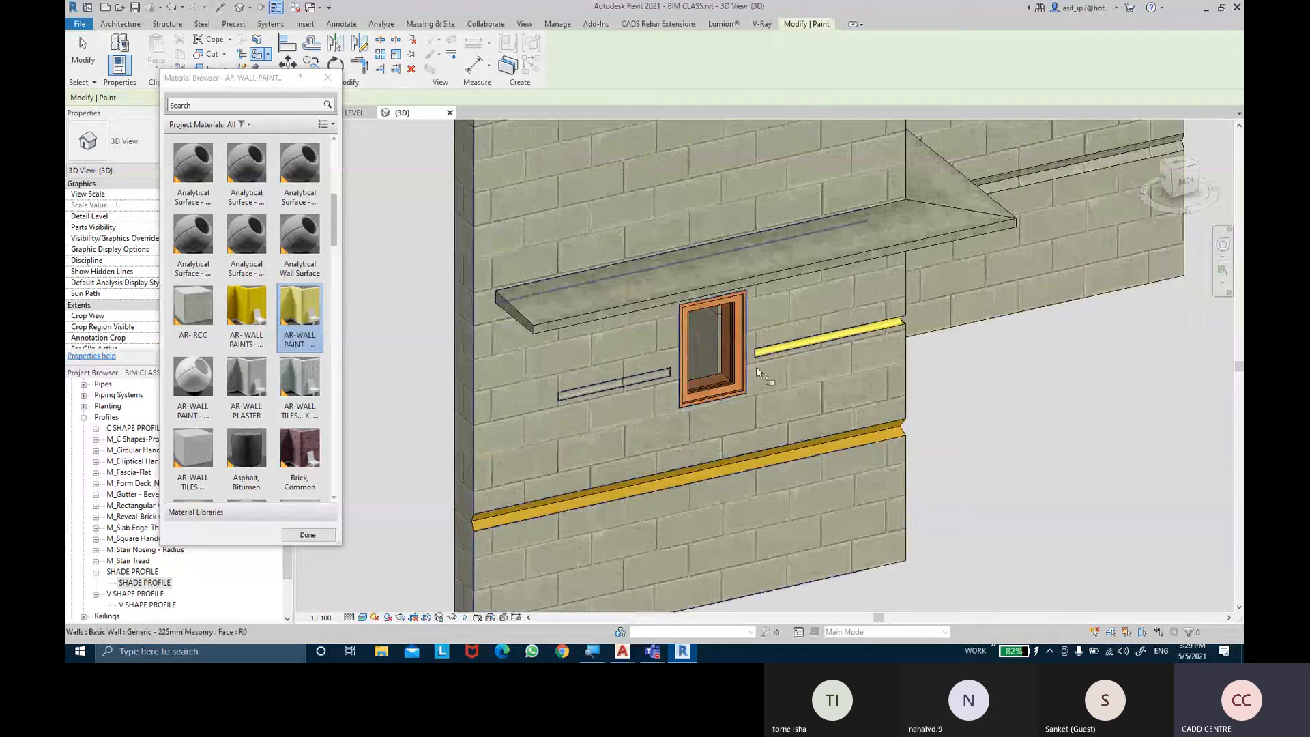
click(586, 296)
scroll(585, 296, up, 3)
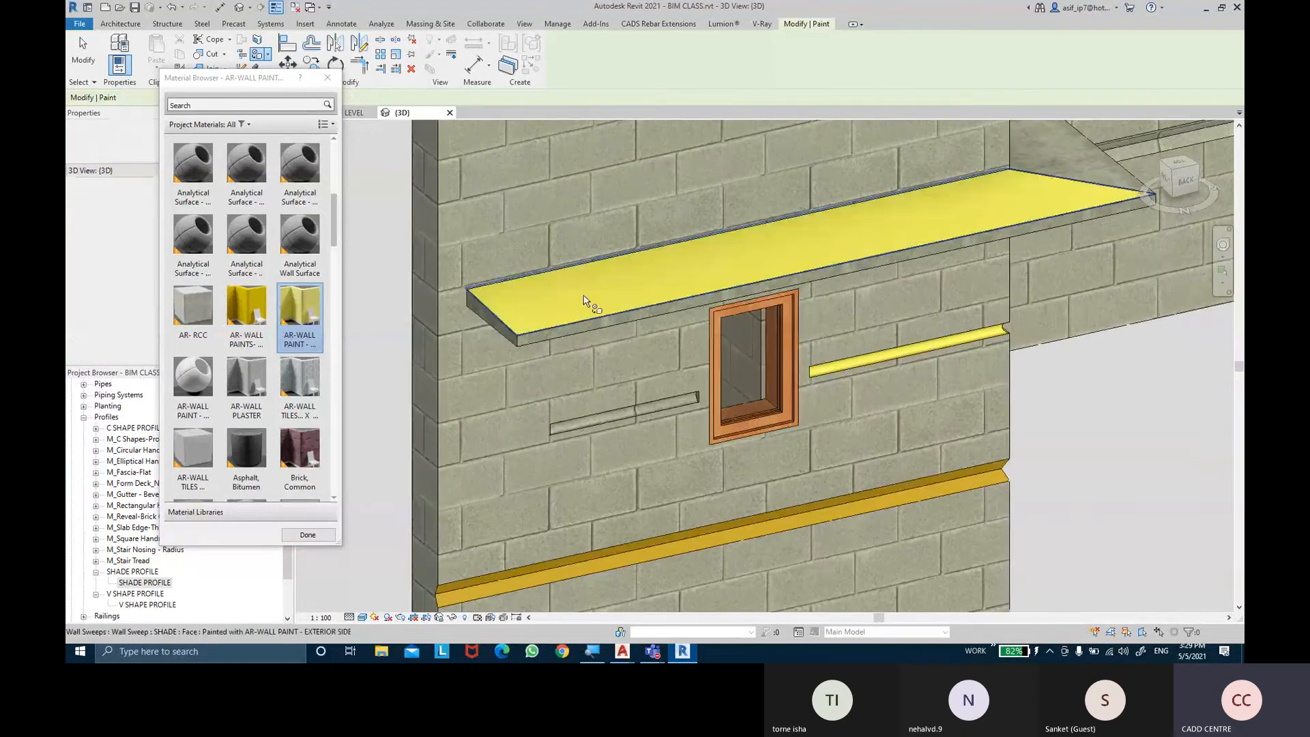
click(492, 318)
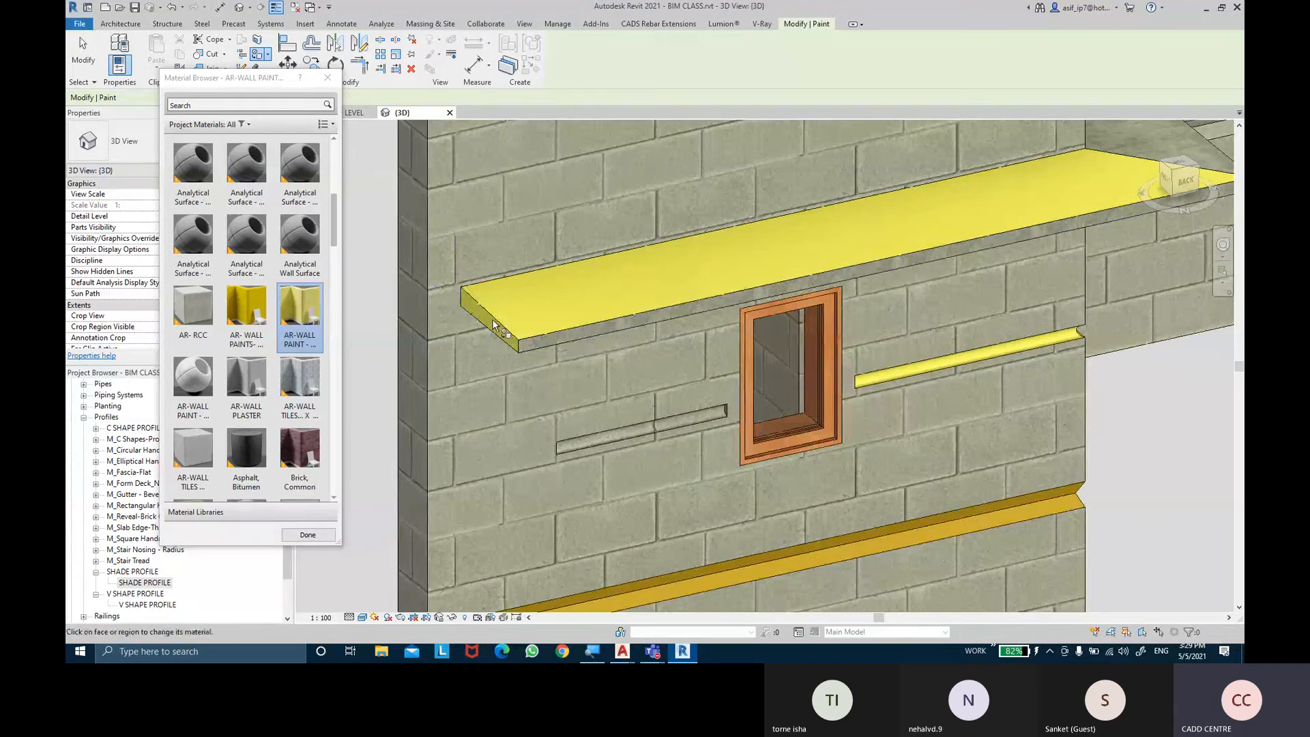
click(557, 336)
Paint the top and front faces of the shade above the archway and along the adjoining wall with AR-WALL PAINT - EXTERIOR SIDE
scroll(665, 339, down, 3)
mouse_move(818, 293)
shift+middle_down()
mouse_move(654, 267)
mouse_move(680, 256)
shift+middle_up()
click(689, 225)
scroll(689, 227, up, 2)
scroll(693, 287, up, 2)
click(694, 286)
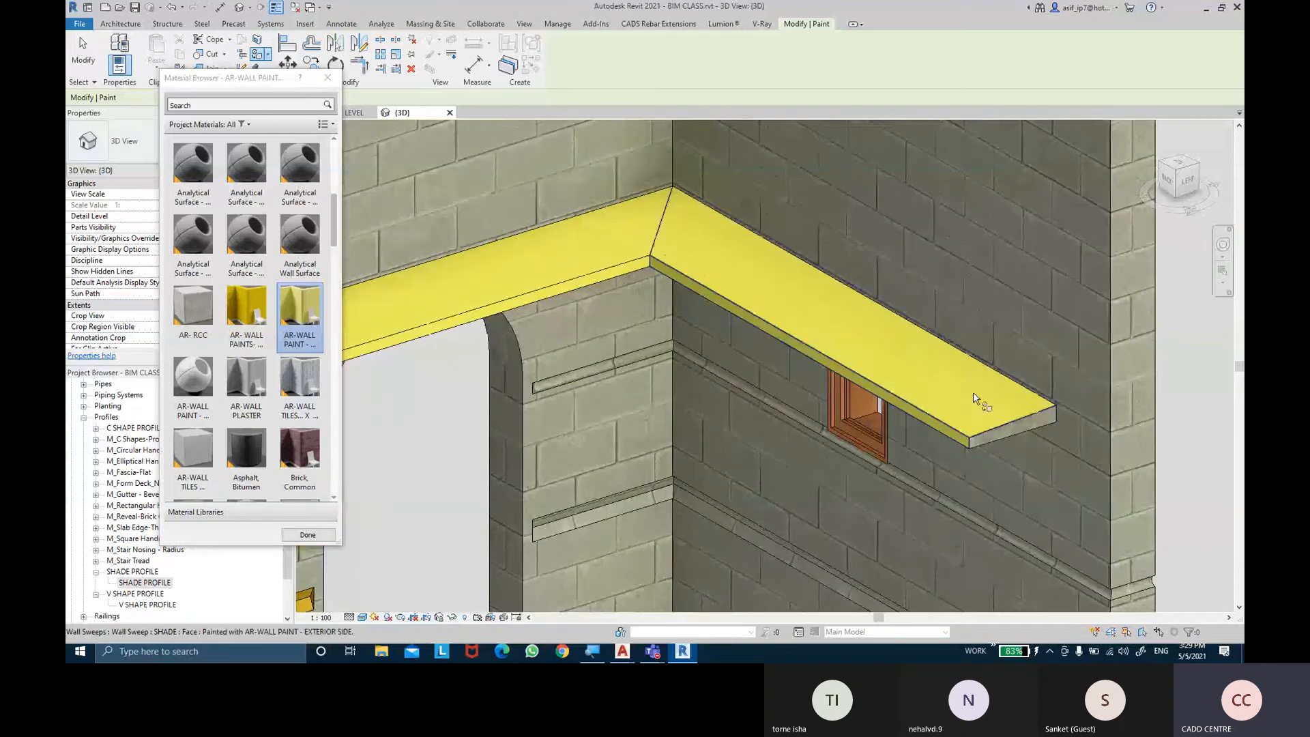
Paint the underside of the shade above the window and archway with the white AR-WALL PAINT material, and finish painting
mouse_move(1013, 420)
shift+middle_down()
mouse_move(946, 455)
mouse_move(954, 374)
mouse_move(921, 198)
shift+middle_up()
middle_drag(623, 371, 935, 370)
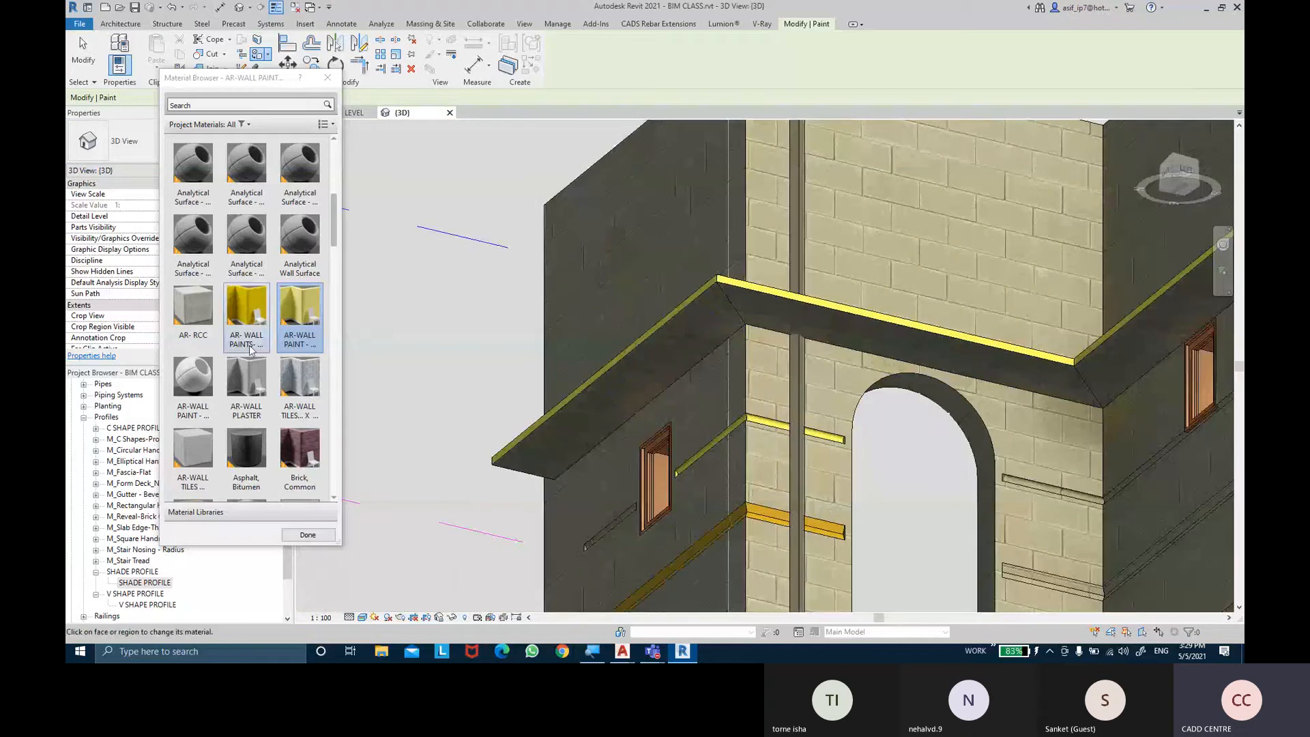
click(194, 382)
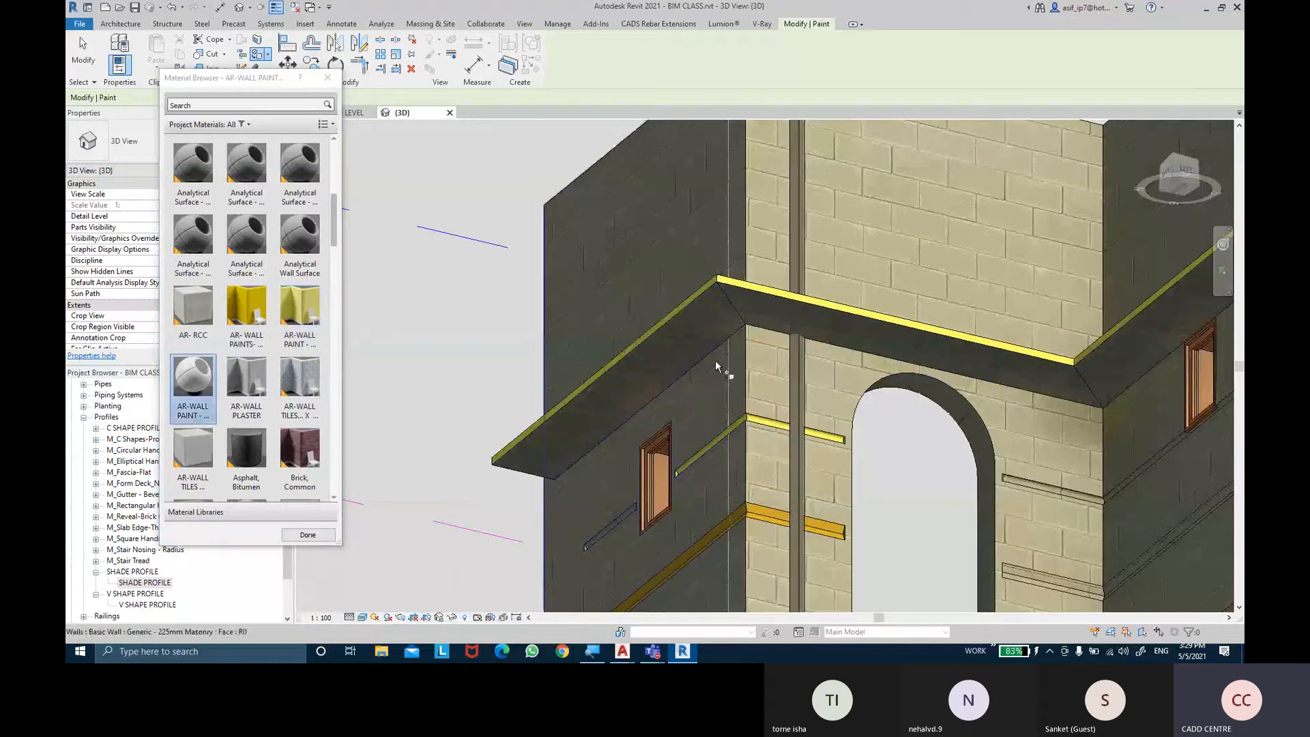
click(685, 350)
click(768, 308)
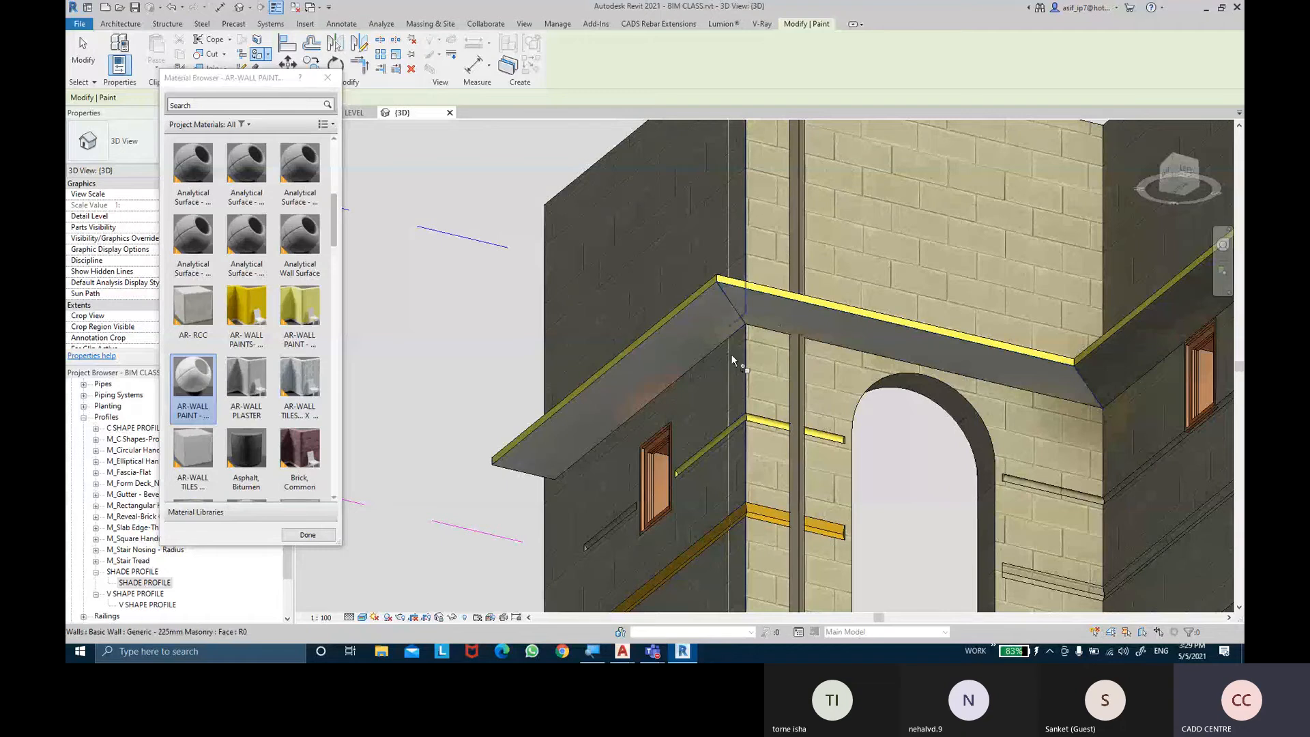
mouse_move(742, 361)
shift+middle_down()
mouse_move(785, 307)
mouse_move(894, 412)
mouse_move(871, 348)
mouse_move(573, 386)
mouse_move(722, 444)
mouse_move(1030, 210)
mouse_move(753, 348)
shift+middle_up()
scroll(753, 348, up, 2)
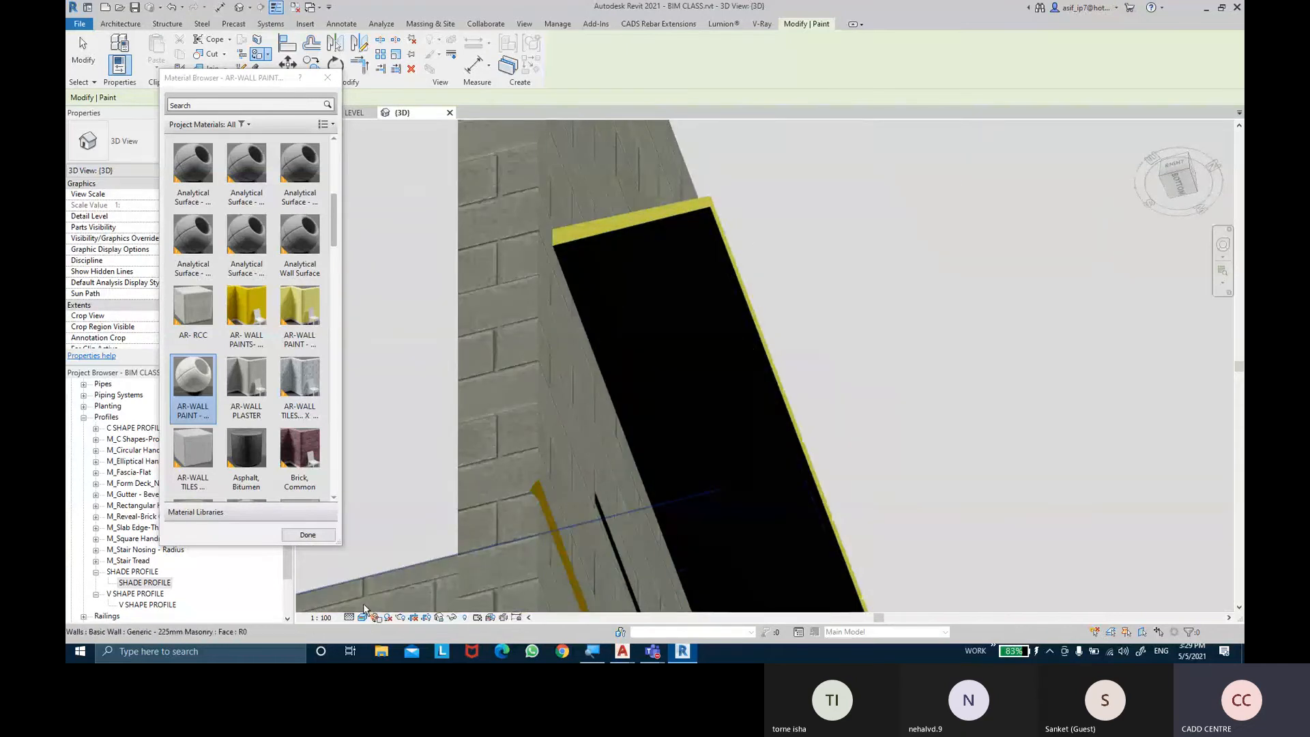
key(Escape)
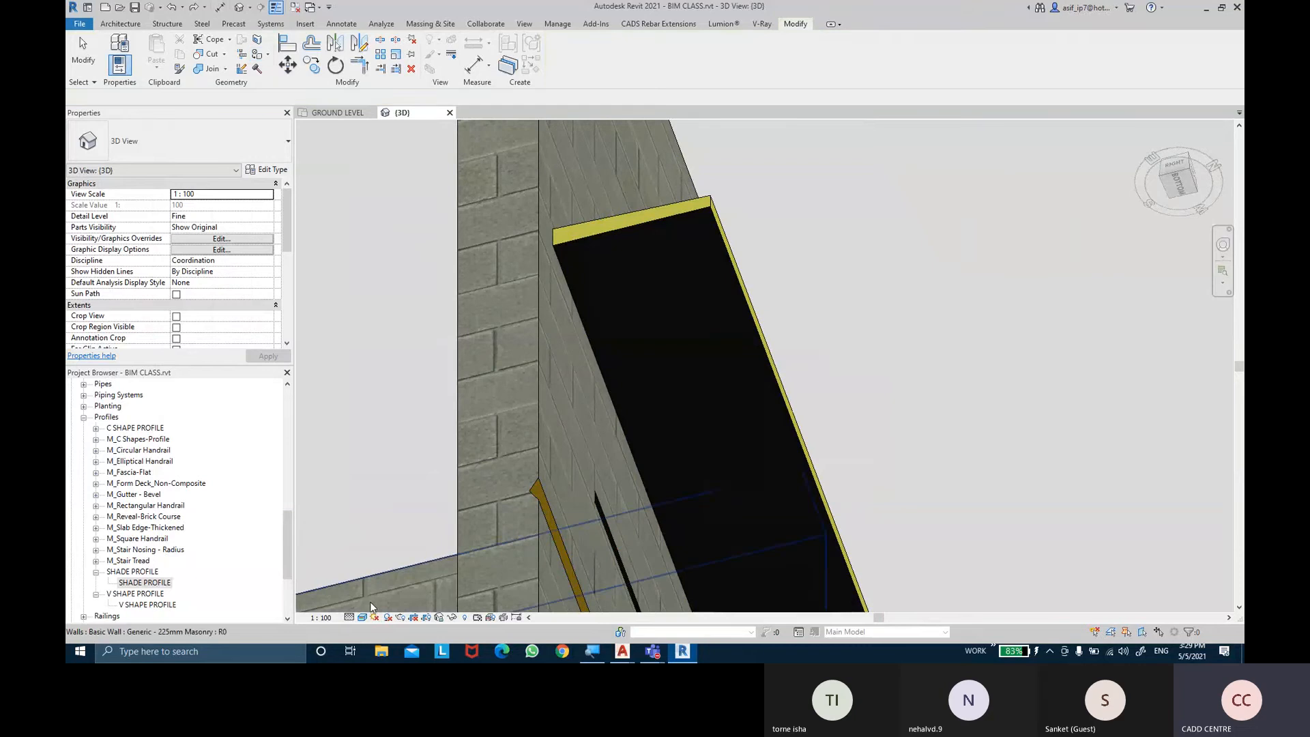
Set the 3D view's visual style to Shaded and bring the painted front walls into view
click(362, 617)
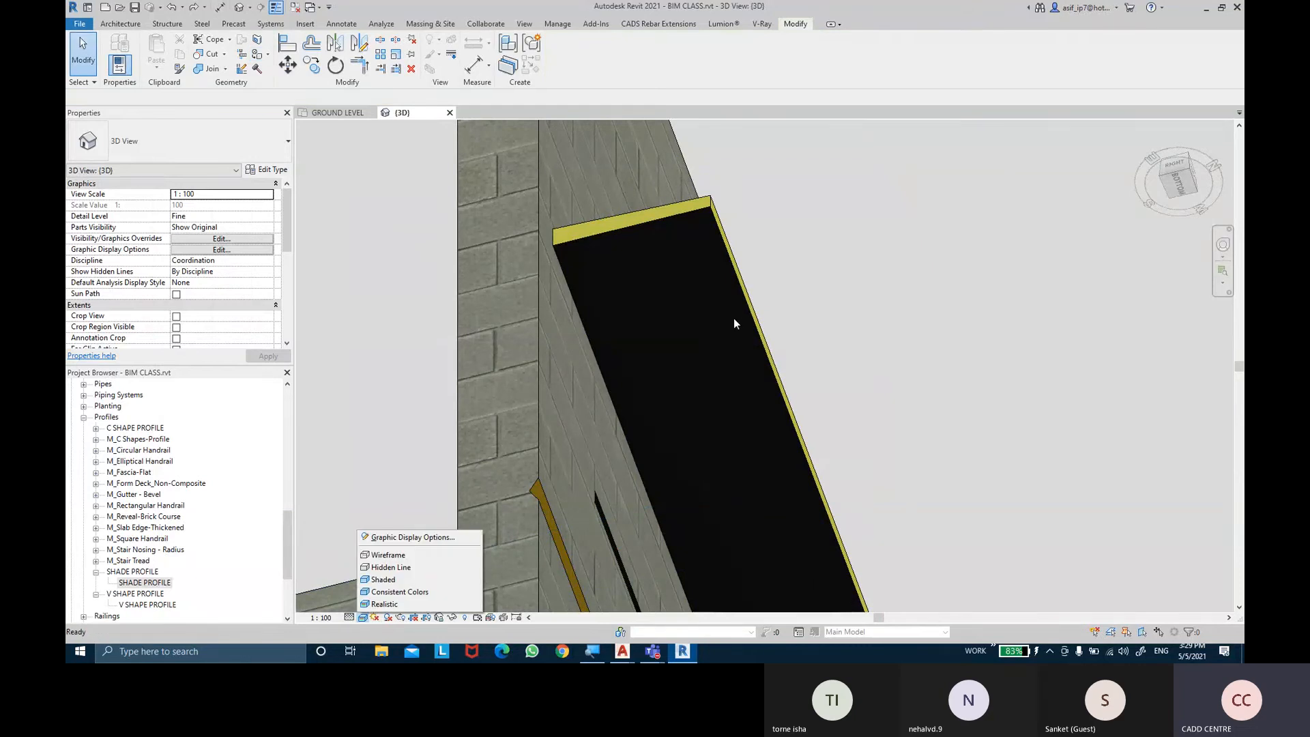
click(848, 318)
shift+middle_drag(848, 318, 892, 215)
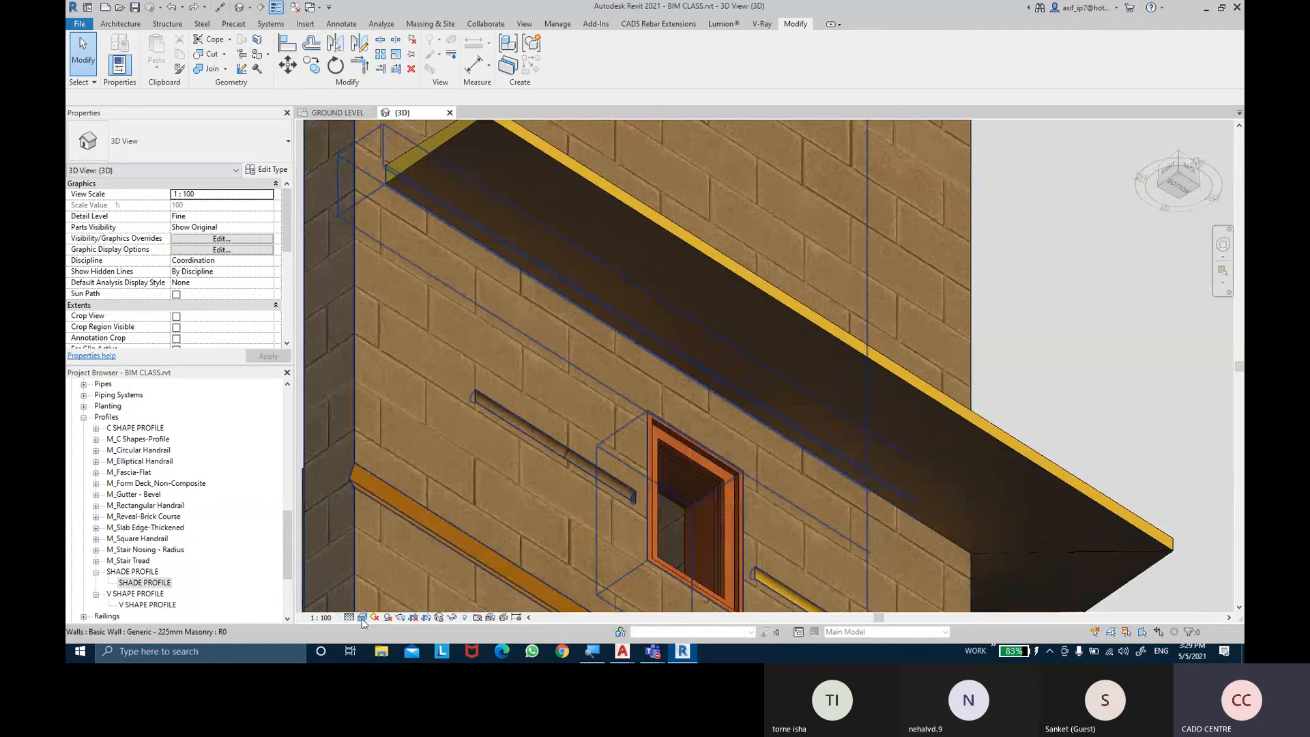
click(362, 616)
click(382, 572)
scroll(690, 404, up, 4)
shift+middle_drag(690, 404, 807, 378)
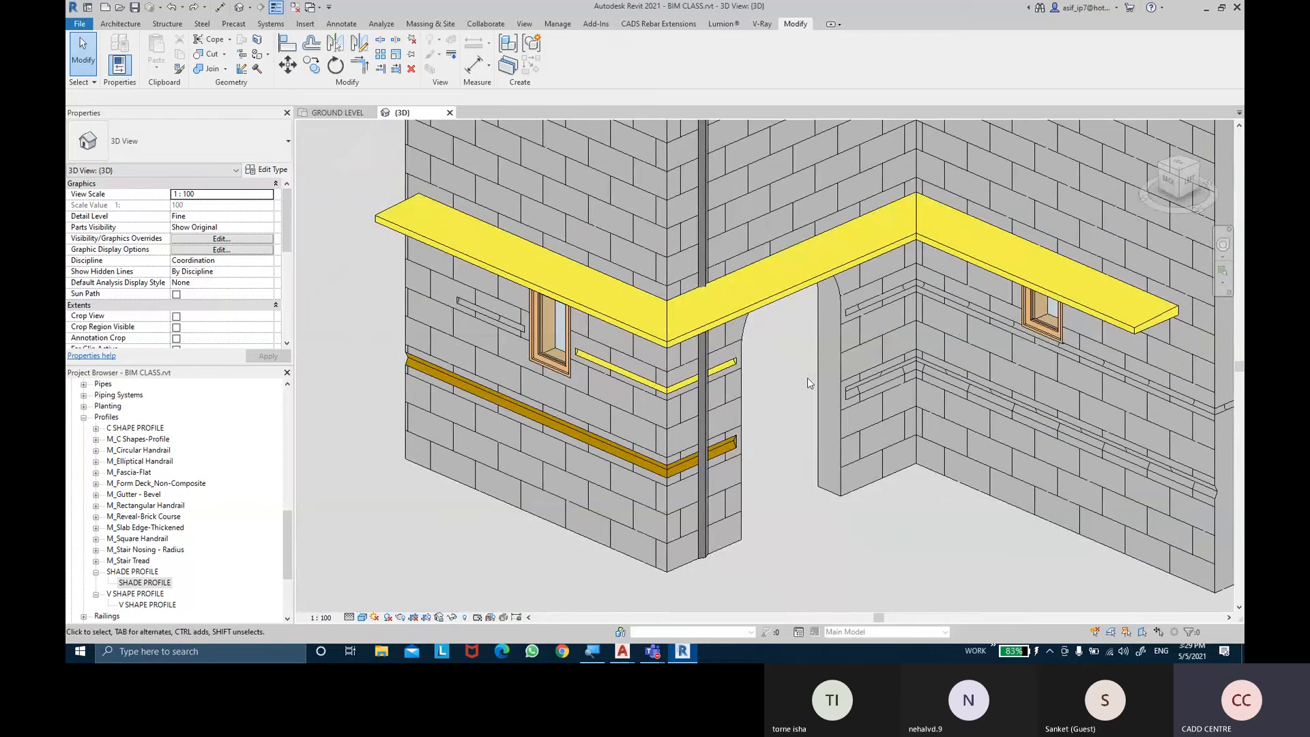
scroll(716, 437, up, 2)
middle_drag(807, 427, 907, 462)
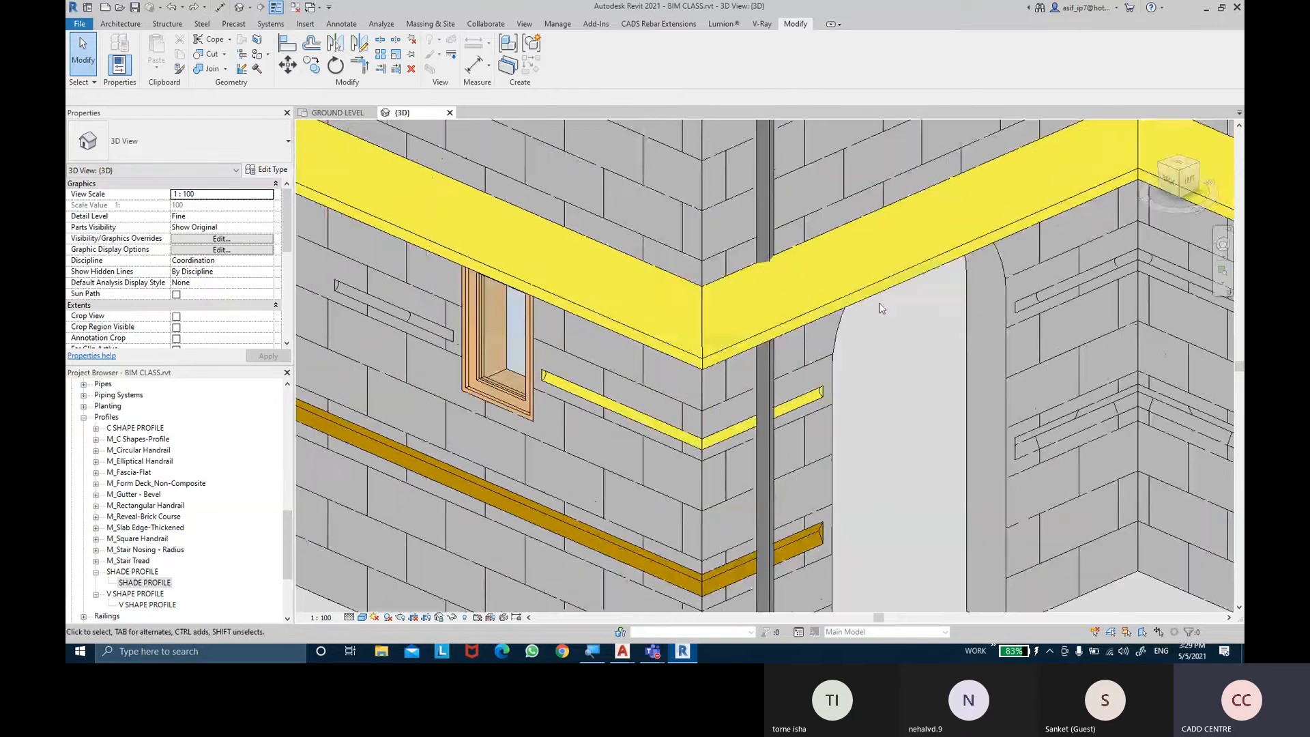
Extend the unfinished end of the shade past the second window to the outer end of the wall
scroll(875, 308, down, 1)
middle_drag(872, 333, 785, 320)
scroll(785, 321, down, 2)
mouse_move(860, 508)
middle_down()
mouse_move(815, 523)
mouse_move(835, 478)
mouse_move(890, 489)
mouse_move(818, 485)
mouse_move(858, 472)
mouse_move(819, 499)
mouse_move(845, 505)
mouse_move(841, 495)
mouse_move(737, 503)
middle_up()
scroll(857, 472, down, 1)
scroll(835, 492, up, 1)
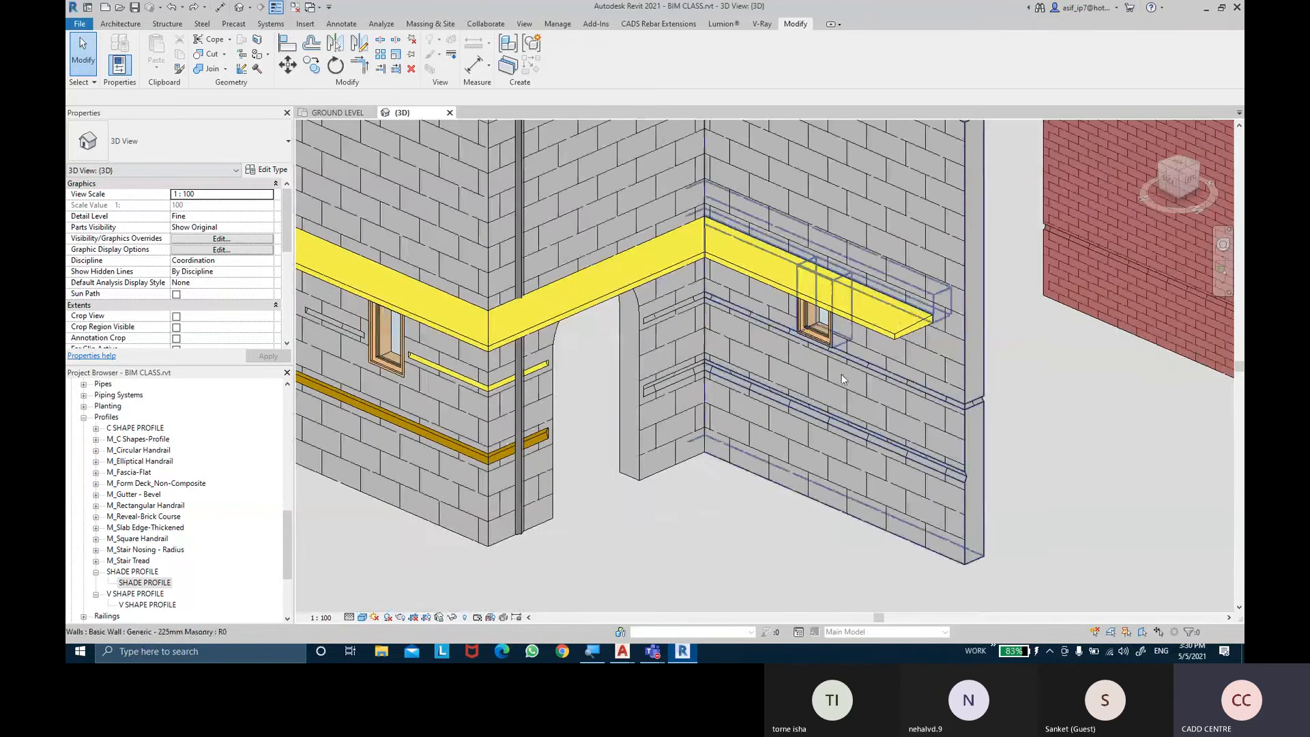
click(839, 300)
scroll(1050, 351, up, 1)
drag(896, 313, 937, 332)
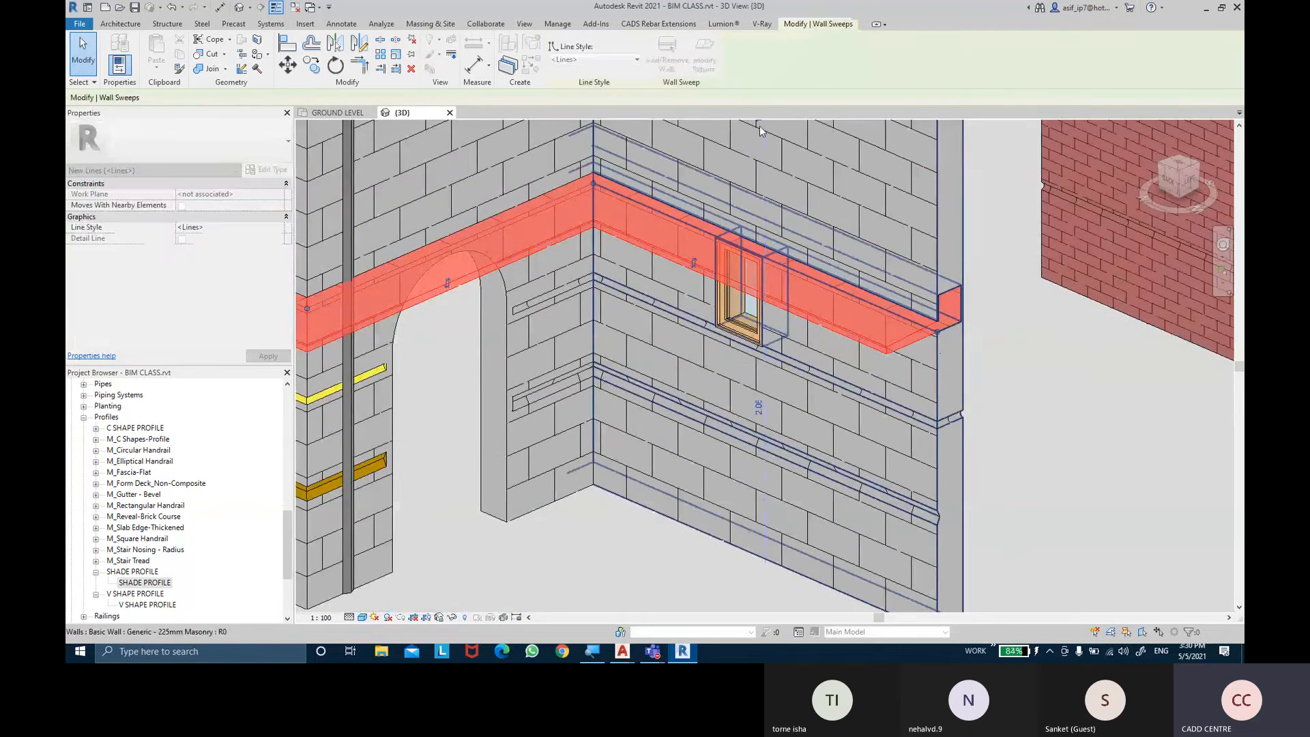
Add a 90° return to the shade at the outer end of the wall
click(704, 63)
click(945, 315)
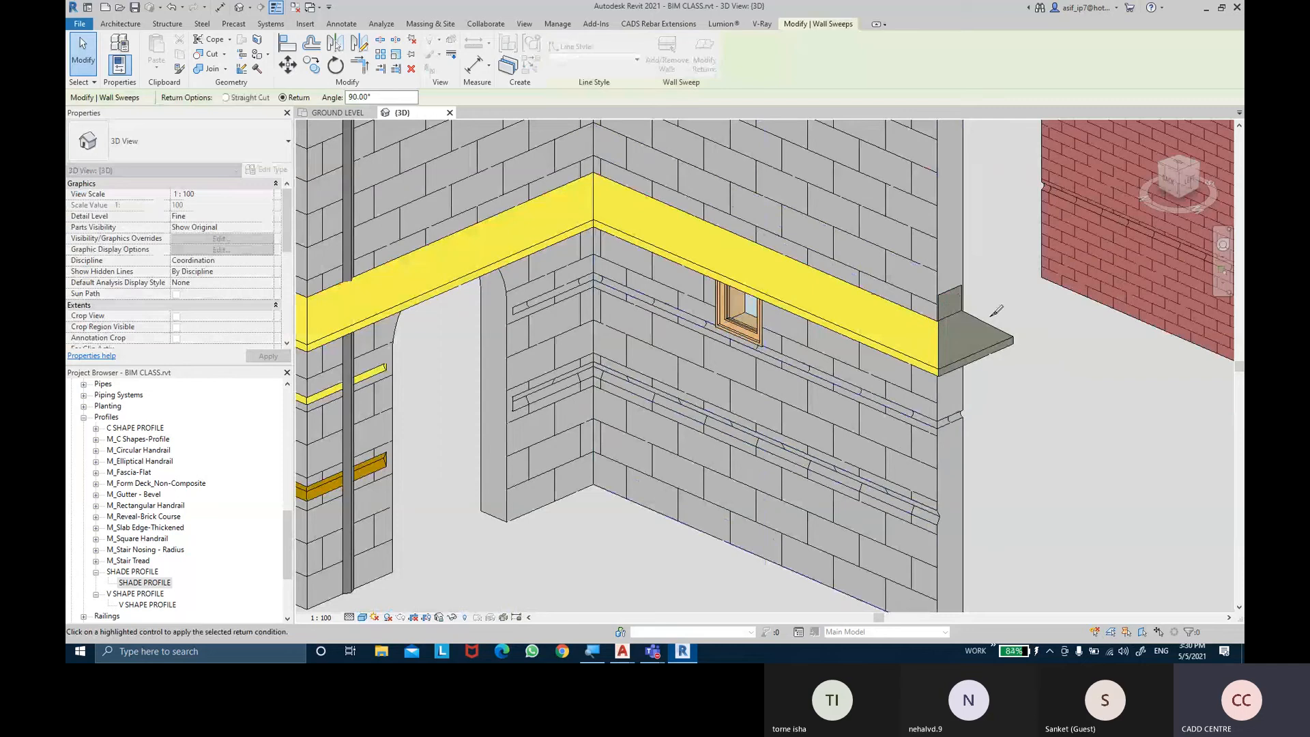
click(87, 64)
Try to adjust the length of the shade's return by moving its end around the wall end
scroll(969, 310, up, 2)
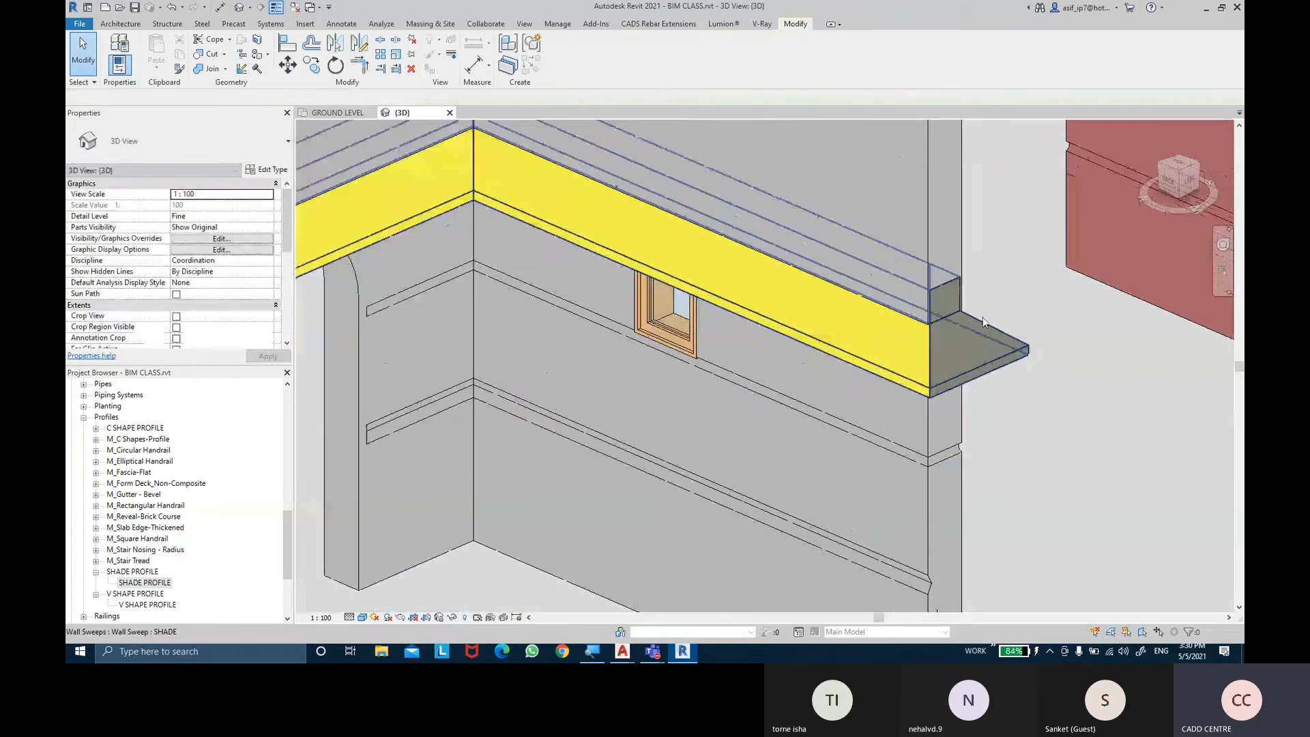
click(982, 326)
scroll(995, 330, up, 1)
scroll(995, 330, up, 1)
drag(948, 325, 953, 321)
click(1019, 298)
scroll(1020, 298, down, 2)
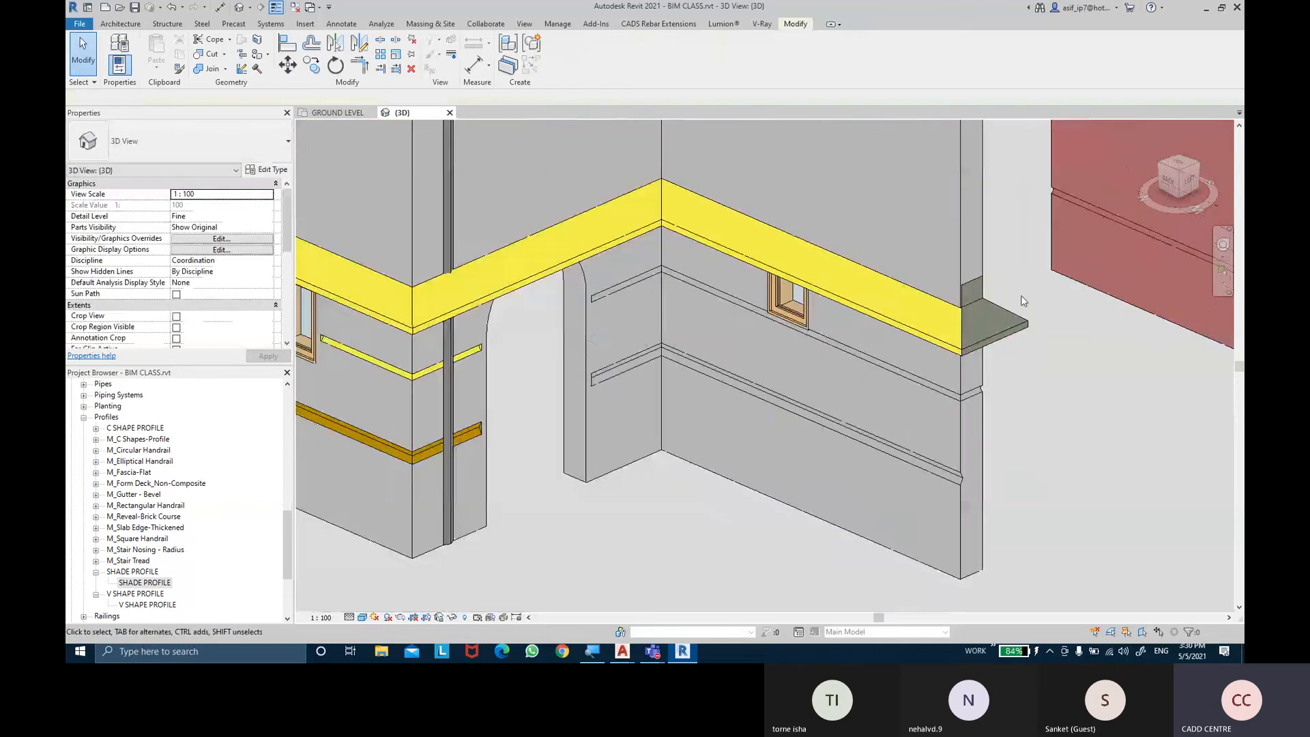
Replace the return at the shade's outer end with a straight cut
scroll(1032, 302, up, 1)
middle_drag(1033, 301, 1055, 354)
scroll(1055, 354, down, 2)
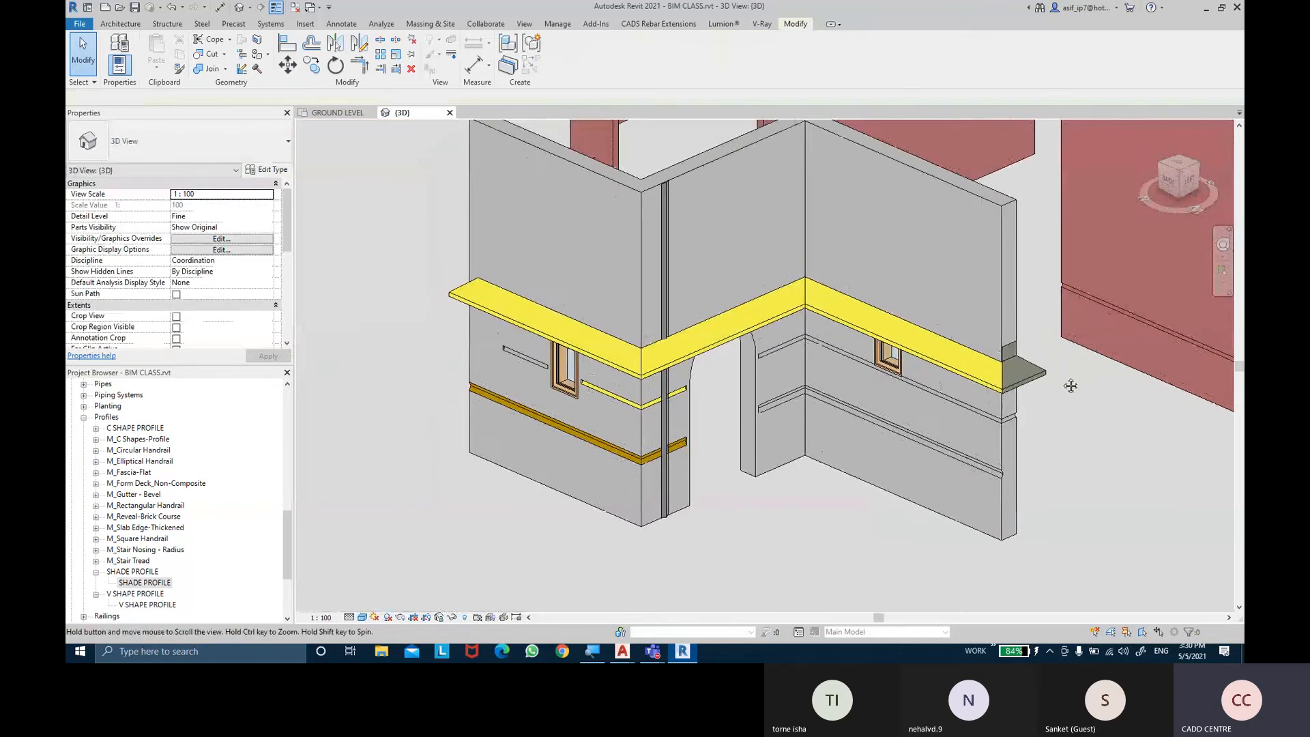
click(1035, 384)
scroll(1034, 379, up, 1)
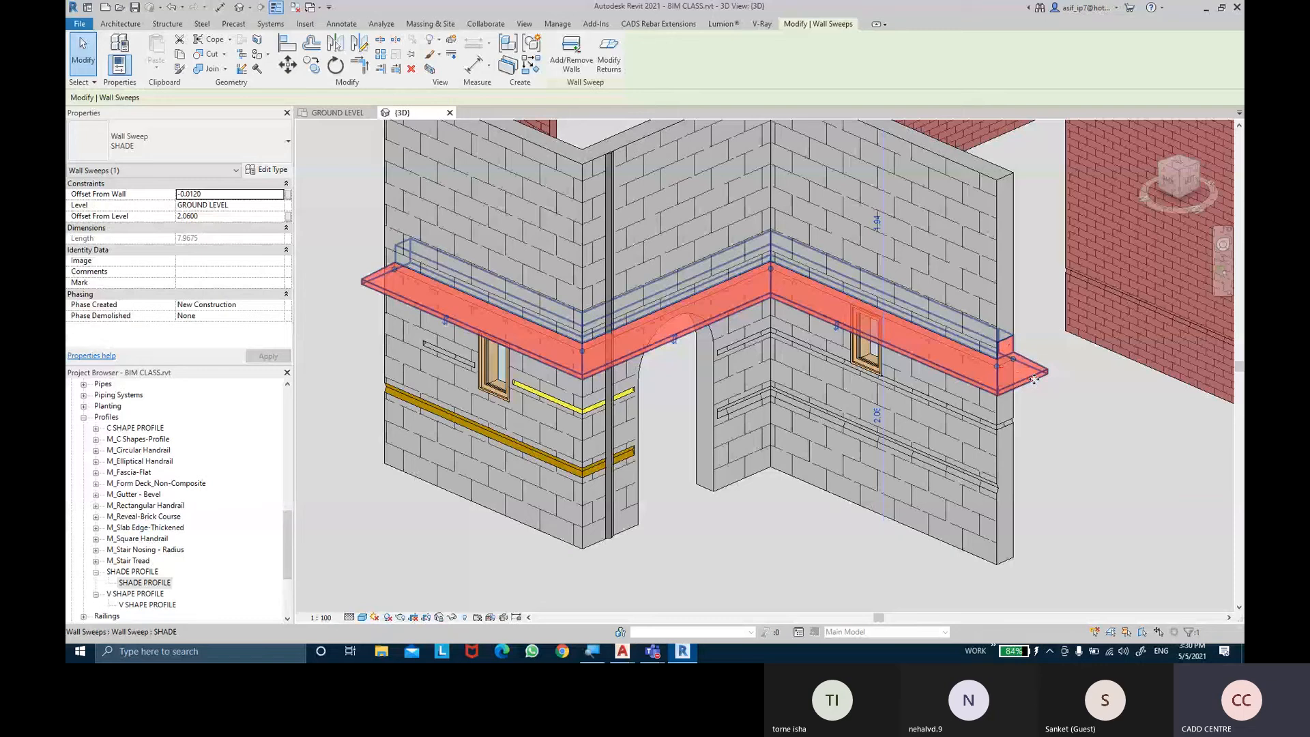
click(1099, 442)
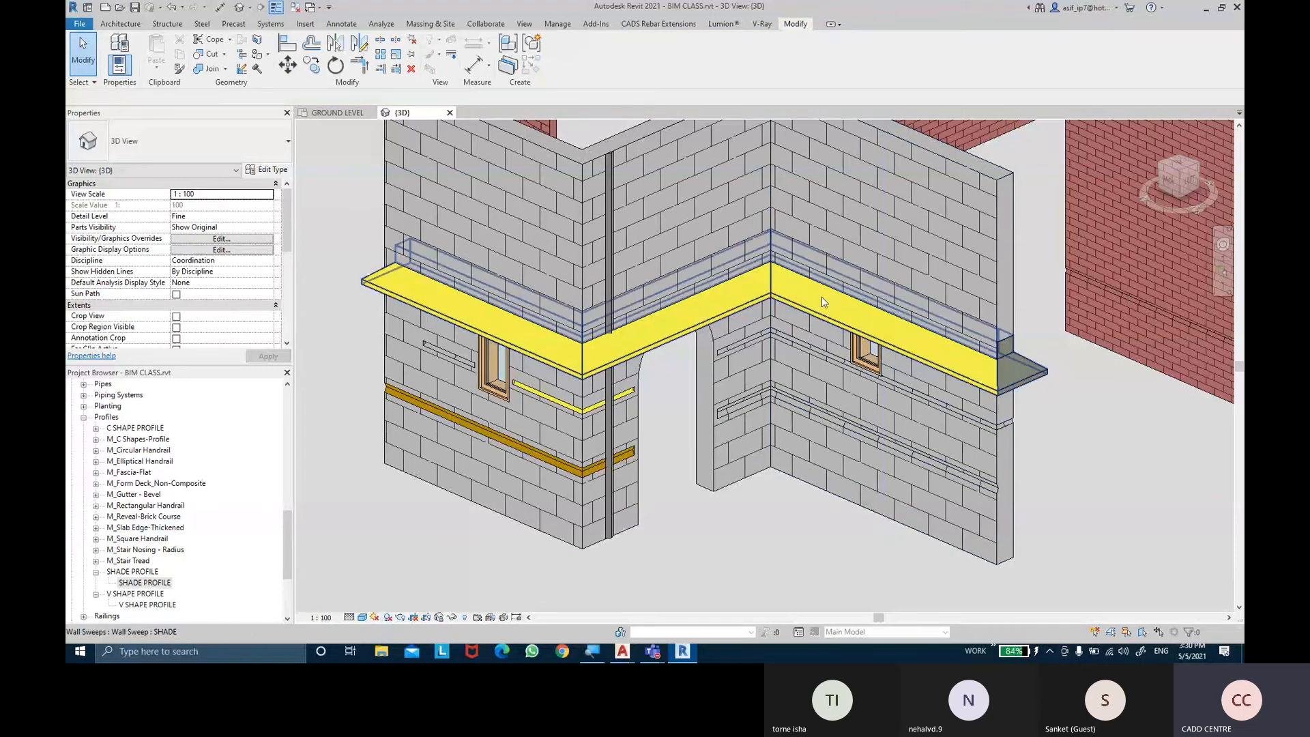
click(753, 238)
click(609, 60)
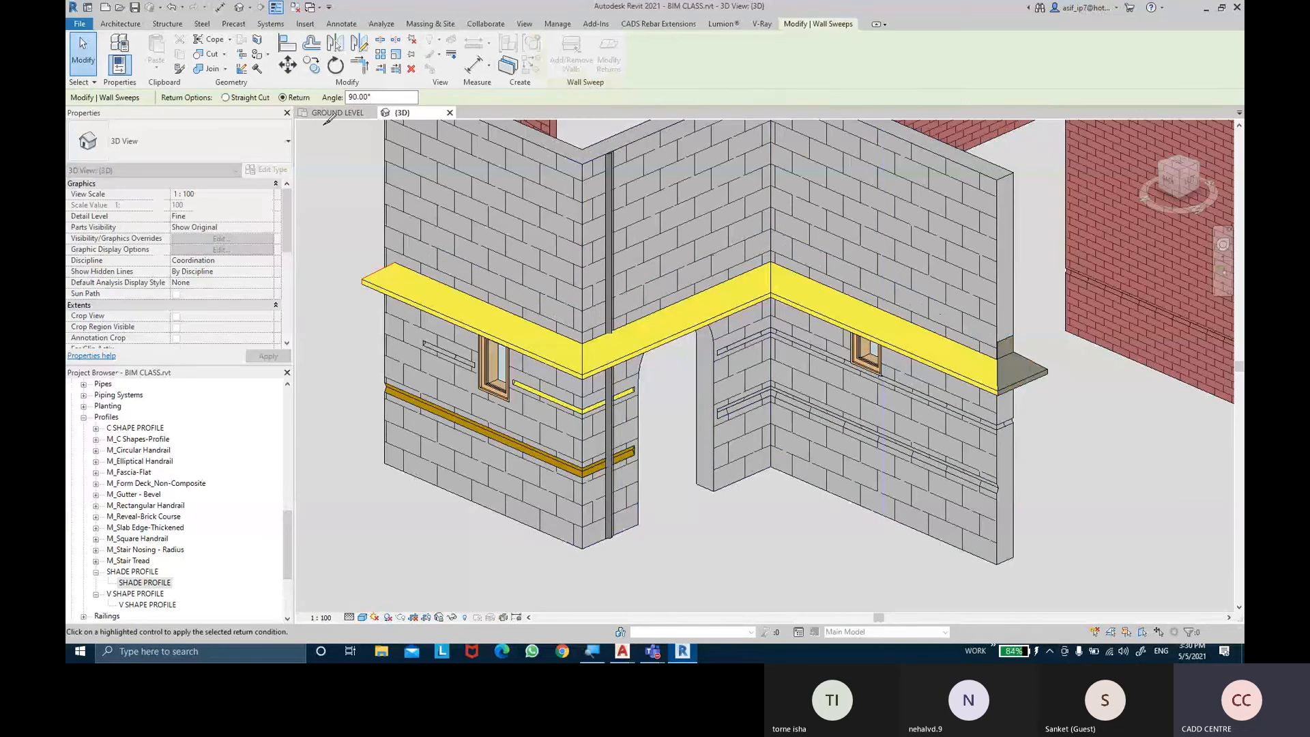
click(1063, 362)
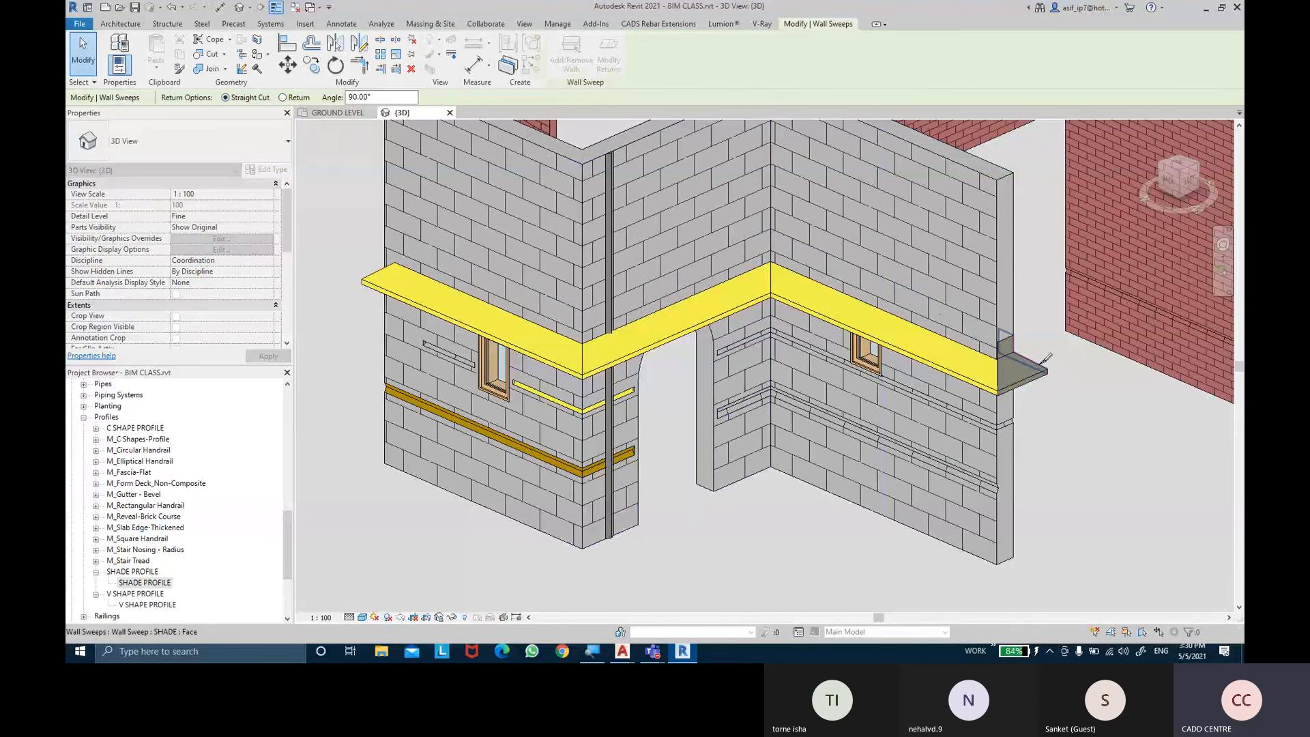
click(78, 73)
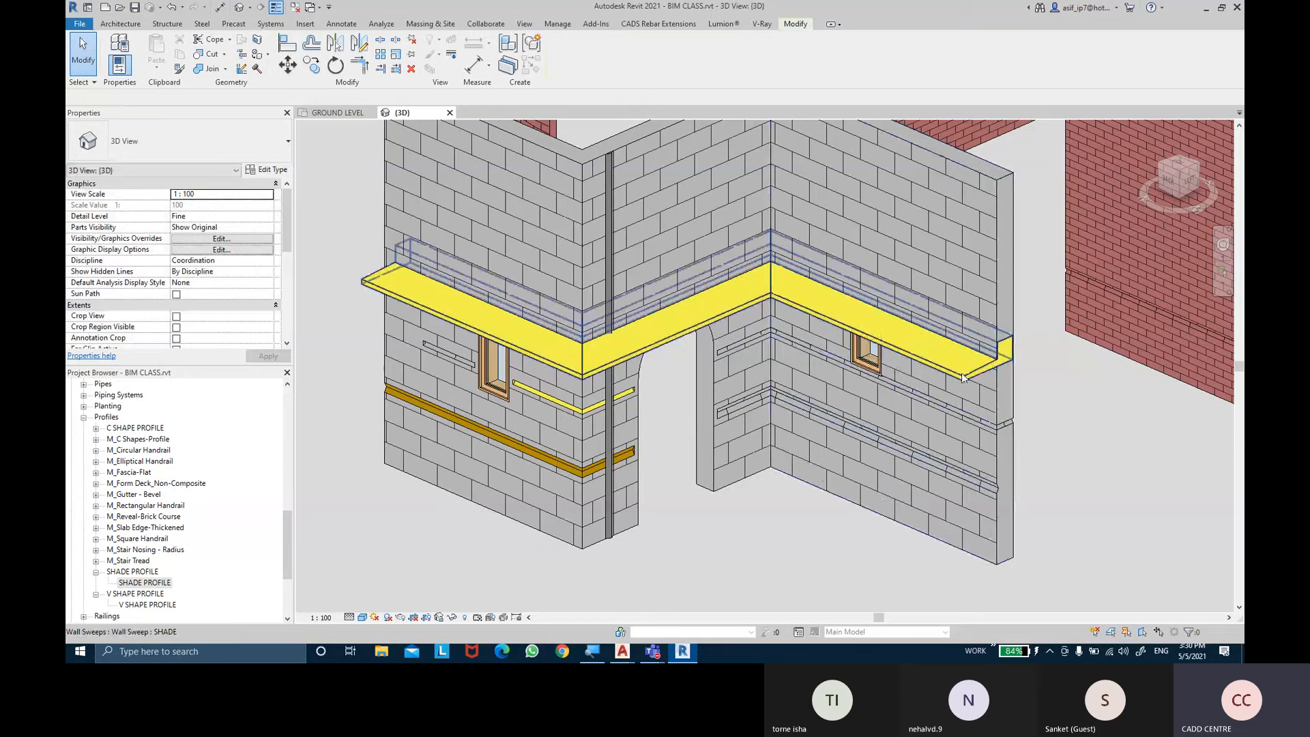
Shorten the shade's outer end so it stops just past the second window, short of the wall's outer end
click(974, 362)
drag(998, 366, 975, 357)
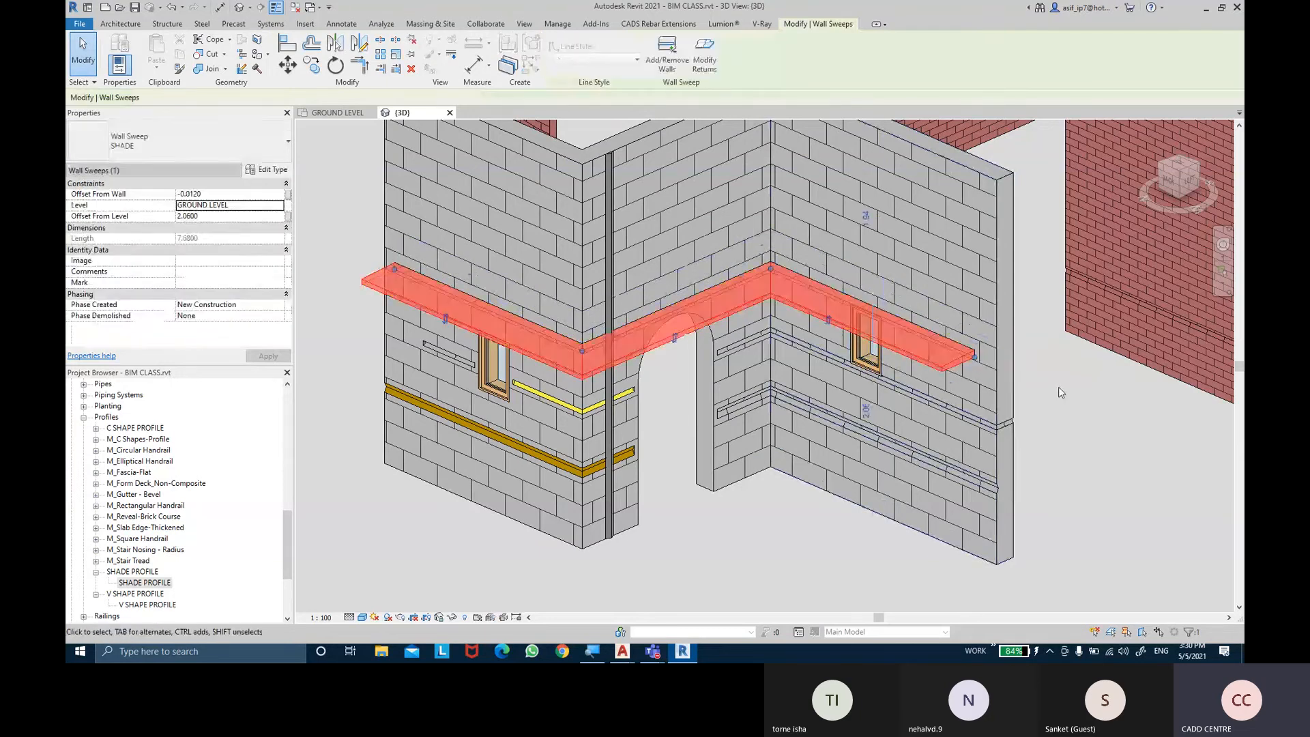
click(1058, 392)
Examine the shortened shade on the block wall and the surrounding wall examples across the whole 3D model
scroll(942, 366, up, 1)
middle_drag(942, 366, 992, 329)
scroll(992, 329, down, 1)
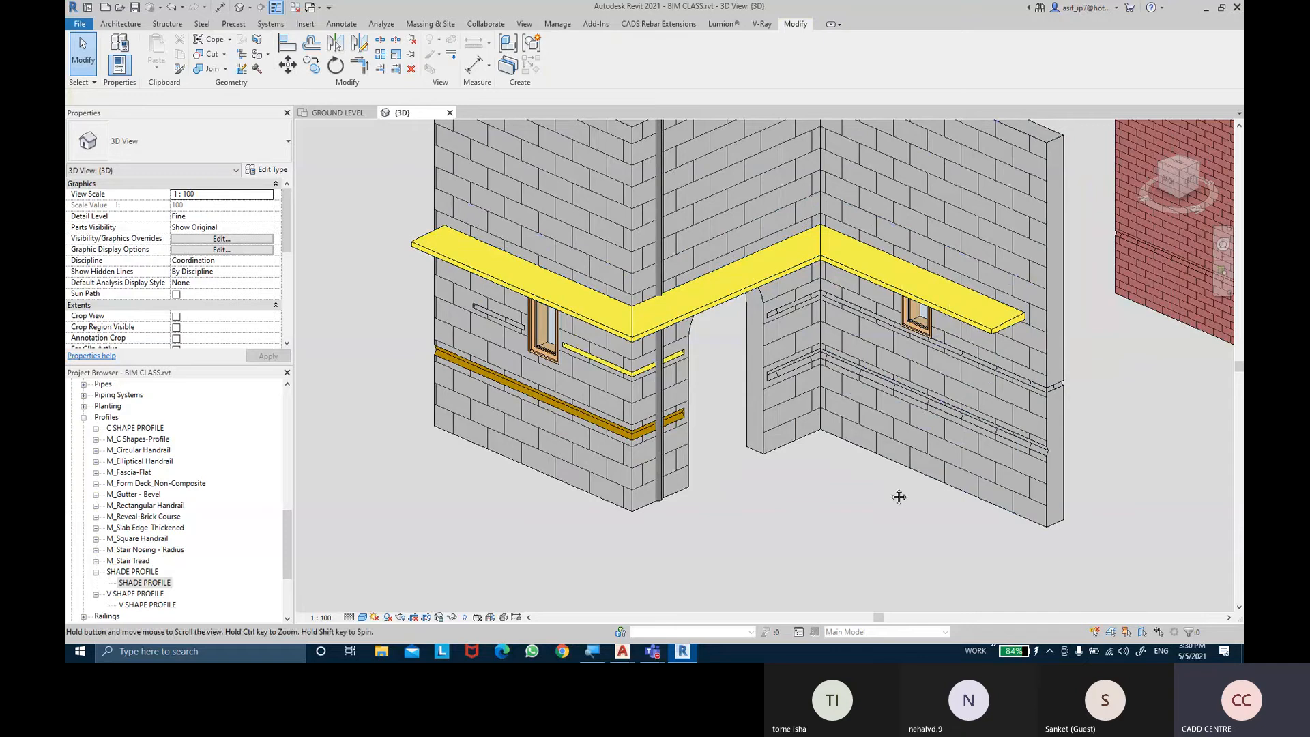
scroll(836, 537, down, 3)
scroll(955, 505, down, 4)
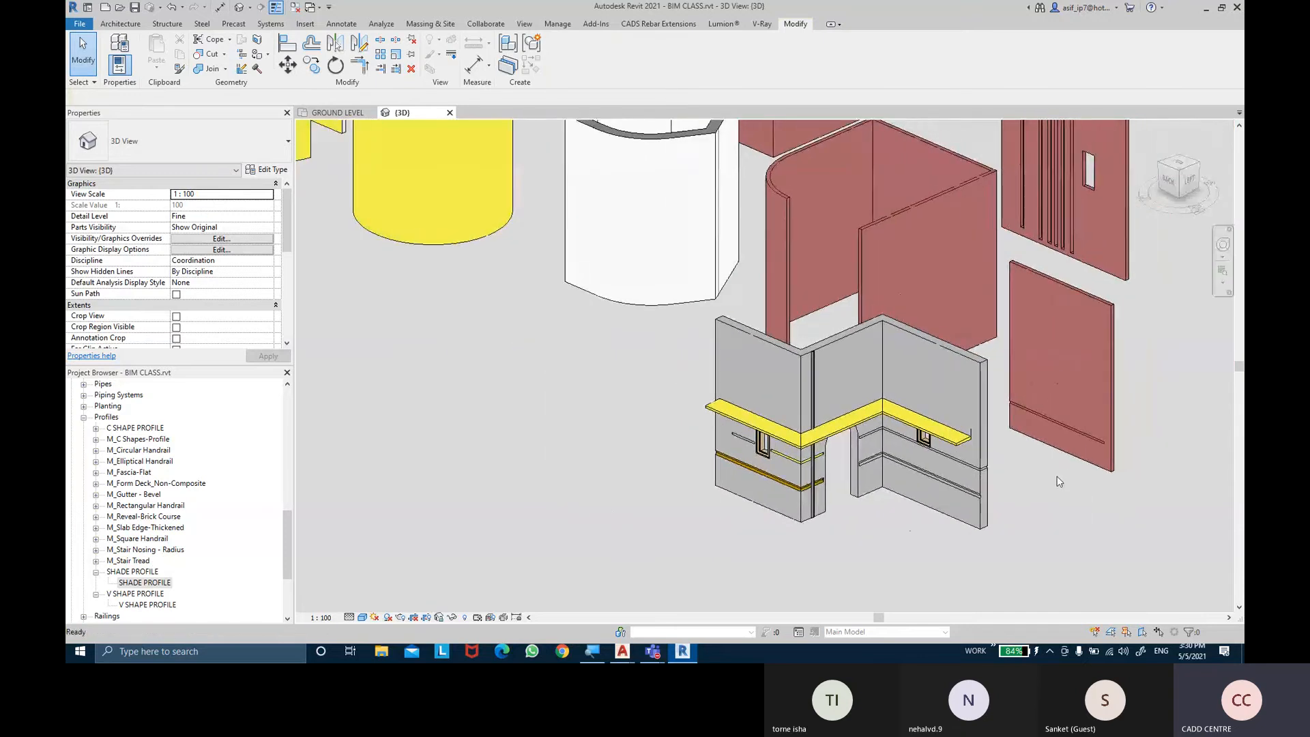
middle_drag(1061, 494, 938, 487)
scroll(925, 491, down, 1)
scroll(938, 486, down, 2)
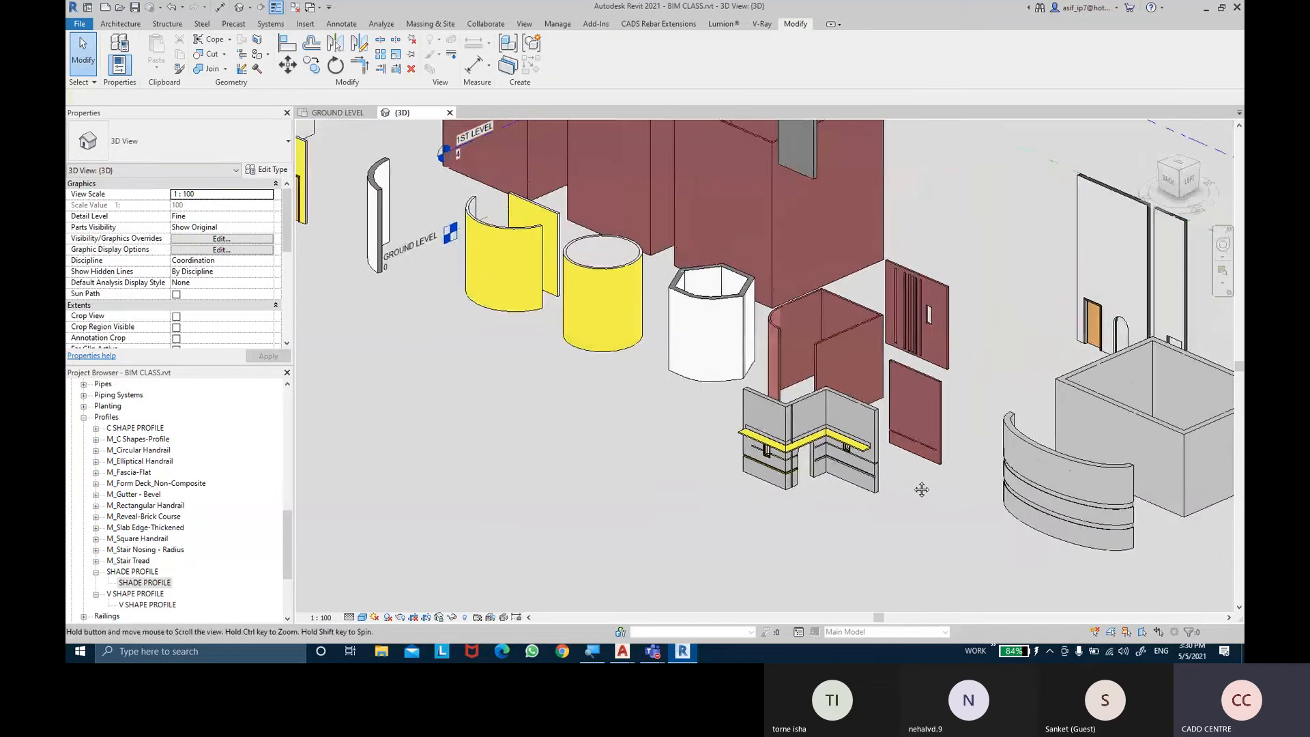
middle_drag(794, 457, 799, 457)
middle_drag(684, 409, 718, 419)
scroll(672, 430, down, 2)
scroll(730, 403, down, 1)
scroll(648, 489, up, 1)
middle_drag(650, 489, 686, 462)
scroll(649, 468, down, 1)
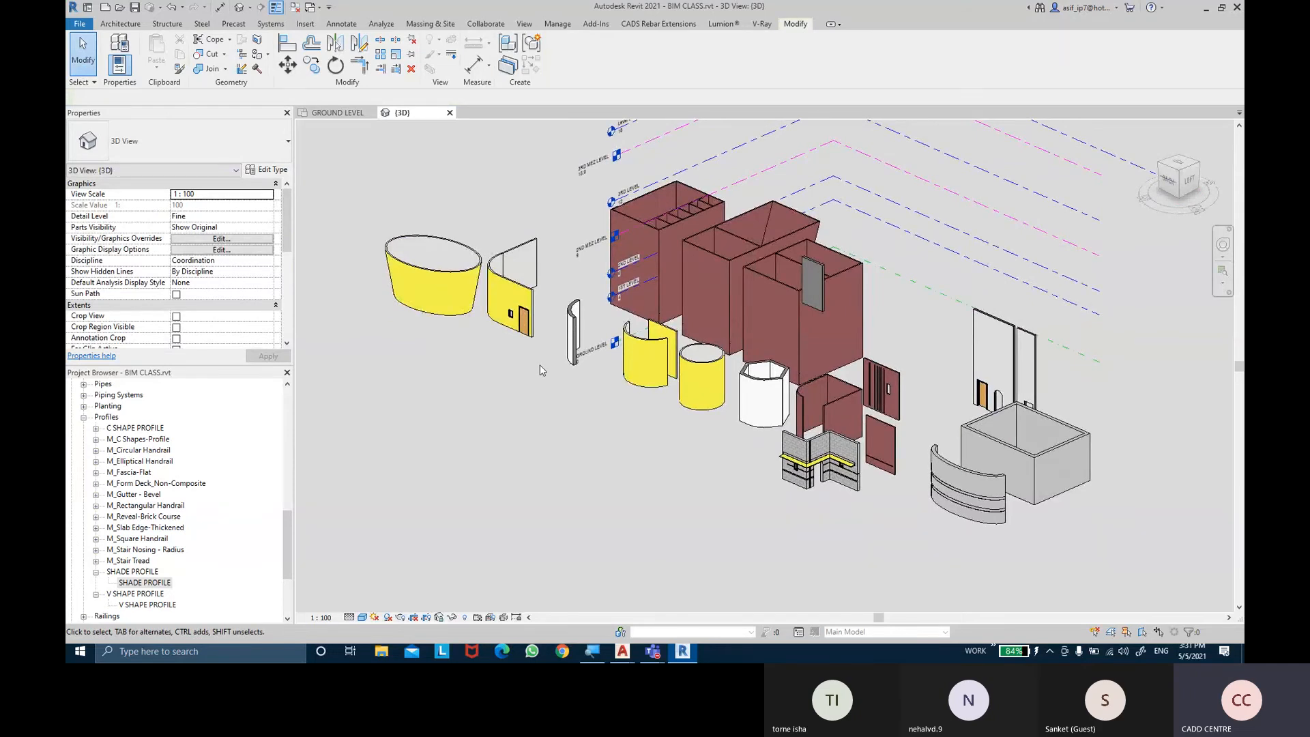
middle_drag(540, 368, 559, 381)
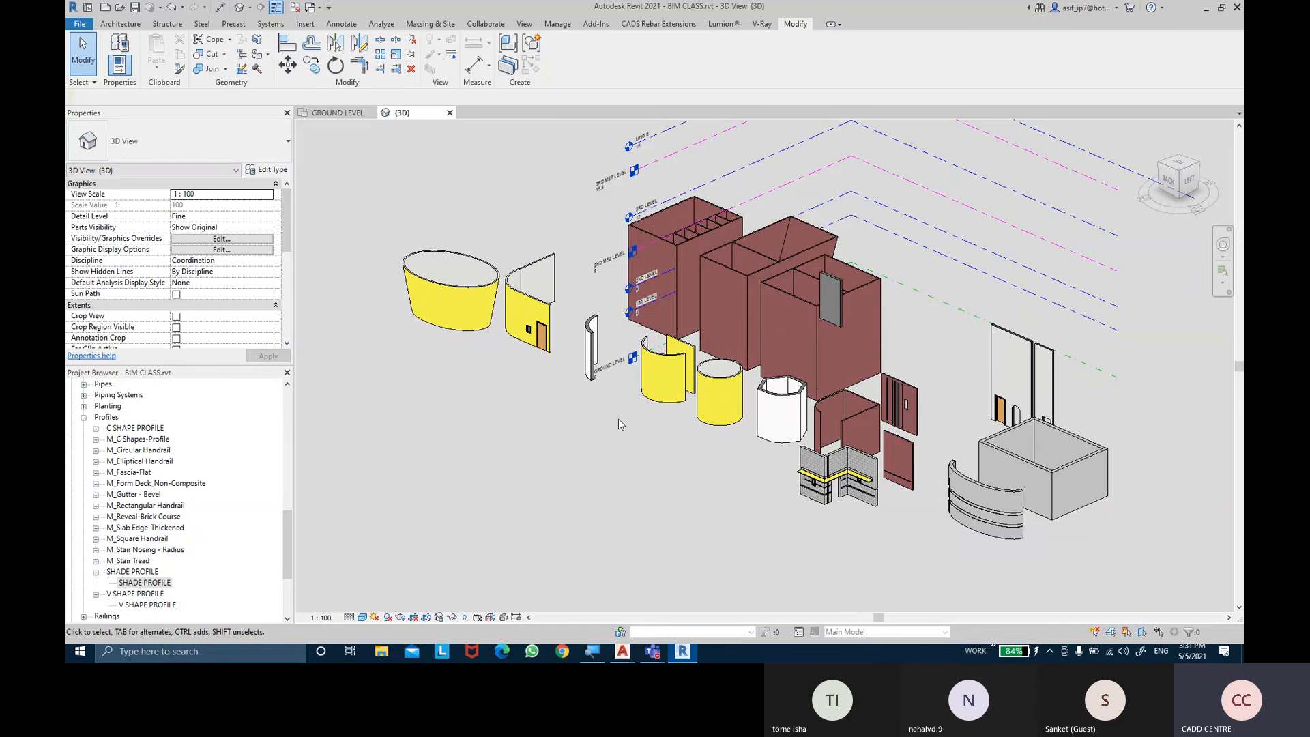
middle_drag(628, 429, 629, 431)
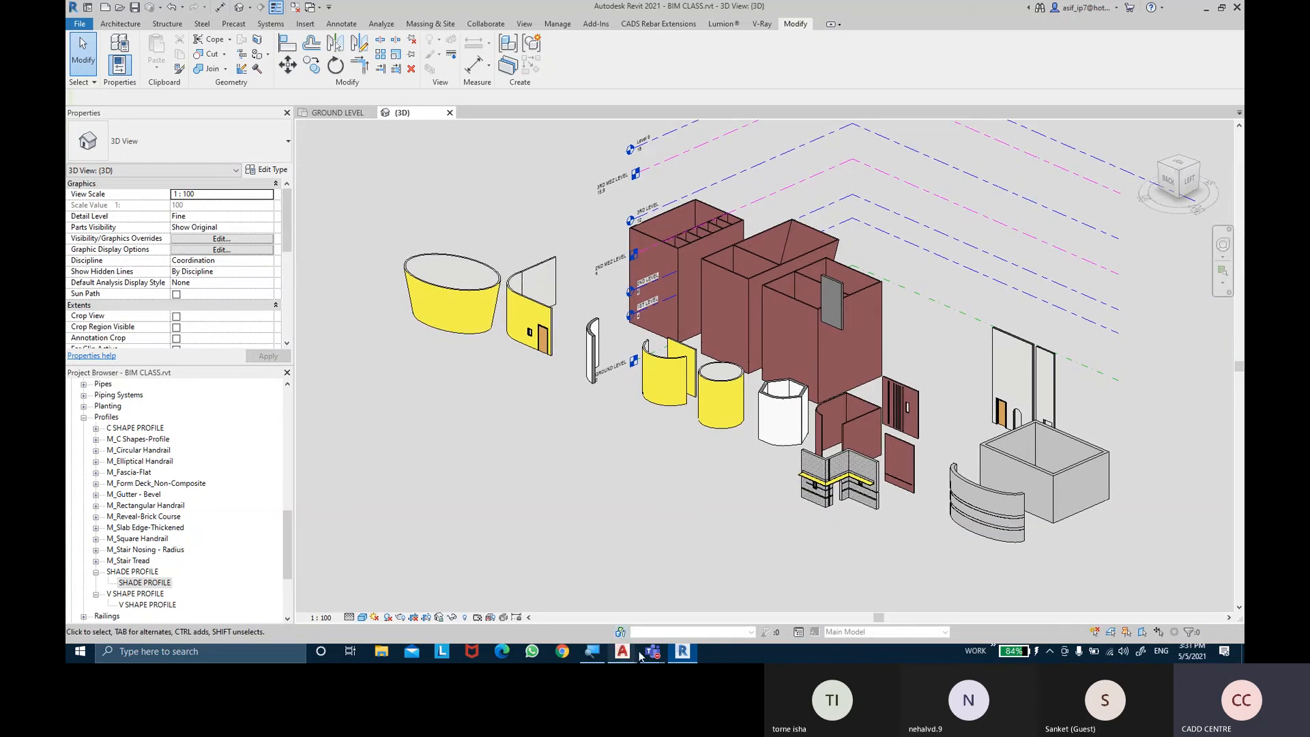
Switch to the Microsoft Teams meeting and stop sharing the screen
mouse_move(648, 655)
click(635, 584)
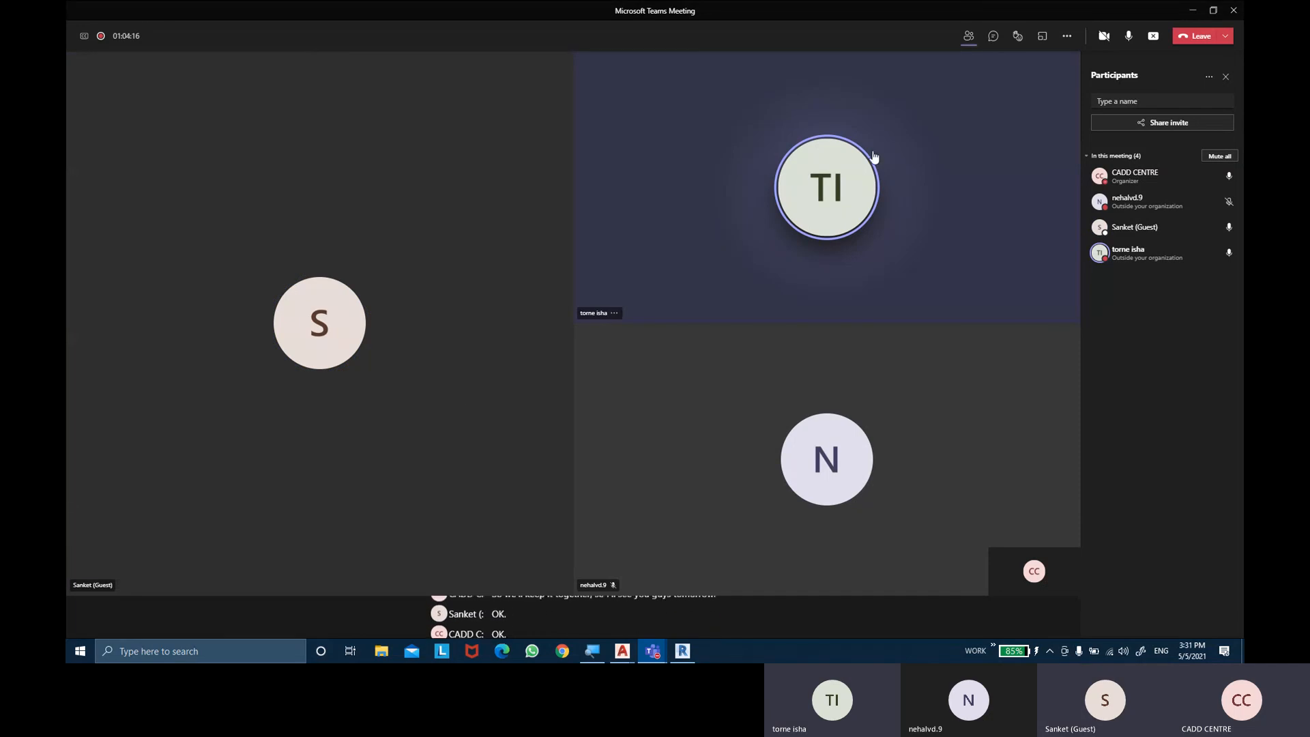
click(1152, 36)
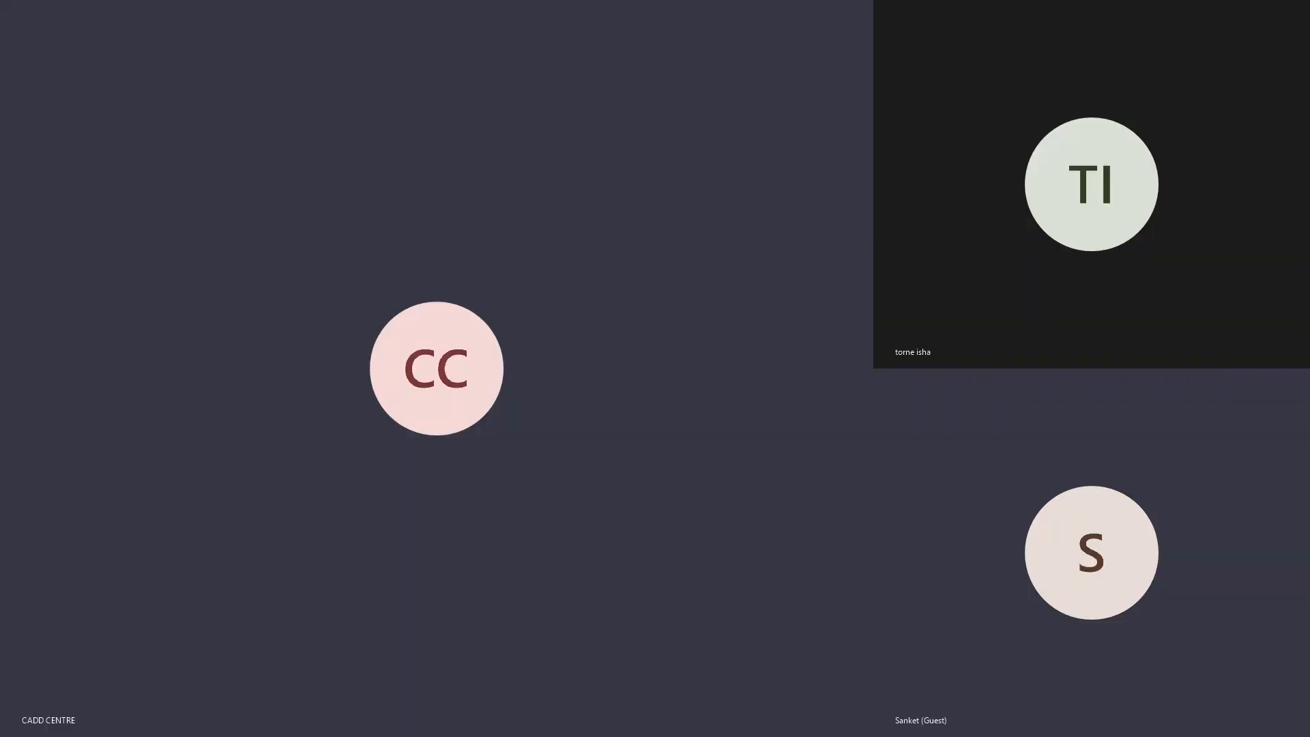